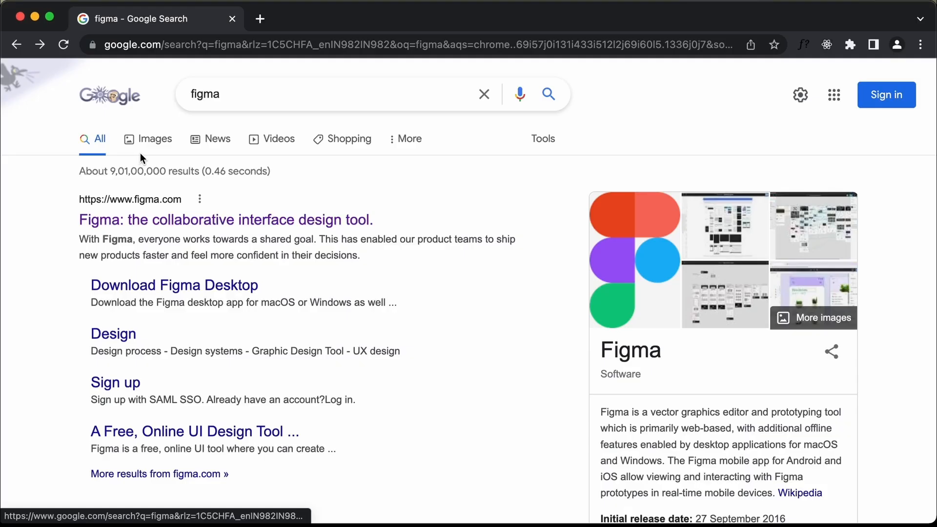
Step: Open the official Figma website from the Google search results
click(274, 89)
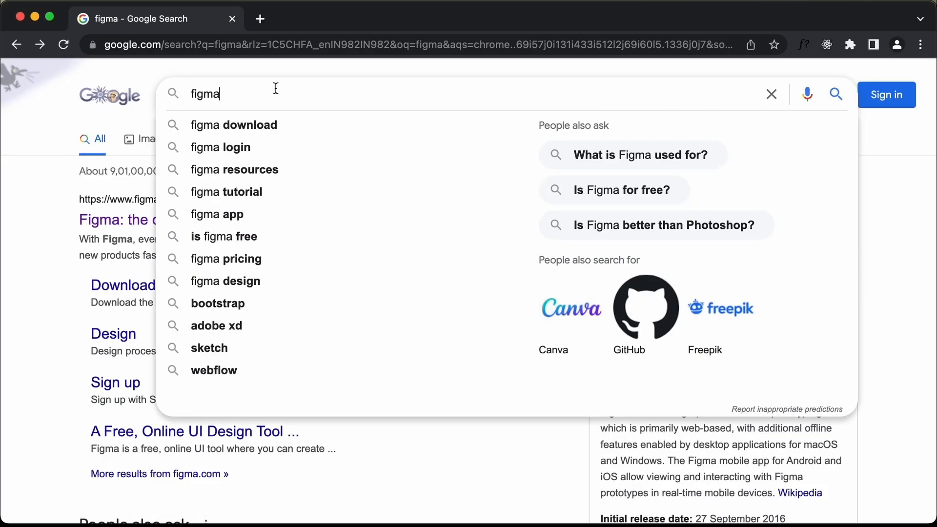
click(44, 240)
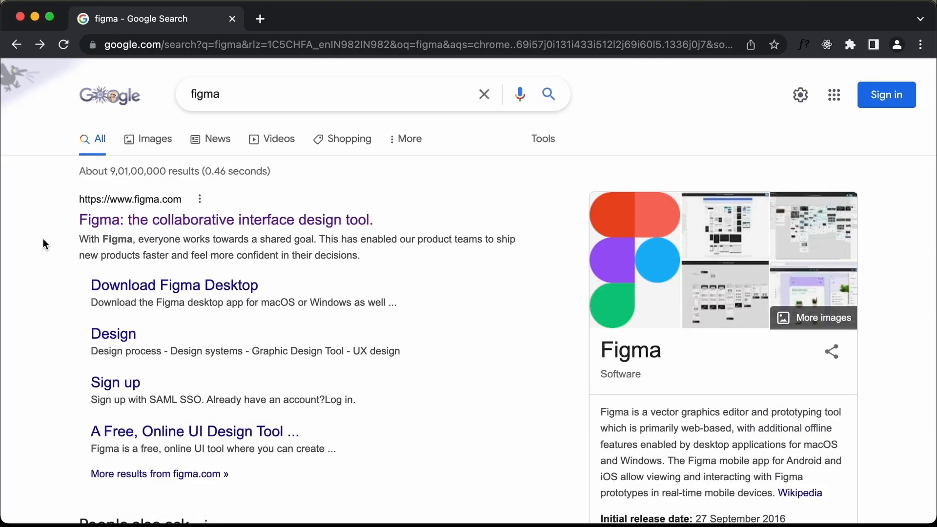
click(182, 222)
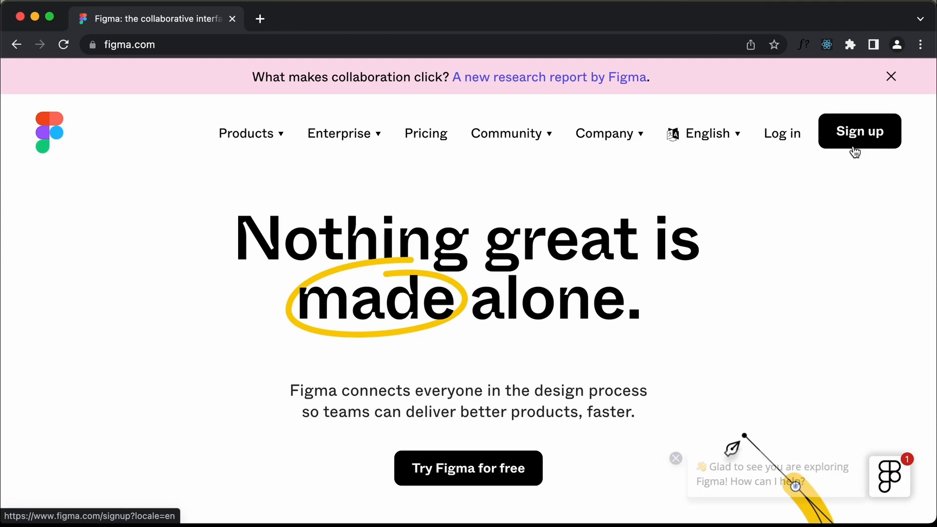
Step: Open the Downloads page from the Figma site's footer and review the desktop app options for macOS and Windows
scroll(609, 266, down, 15)
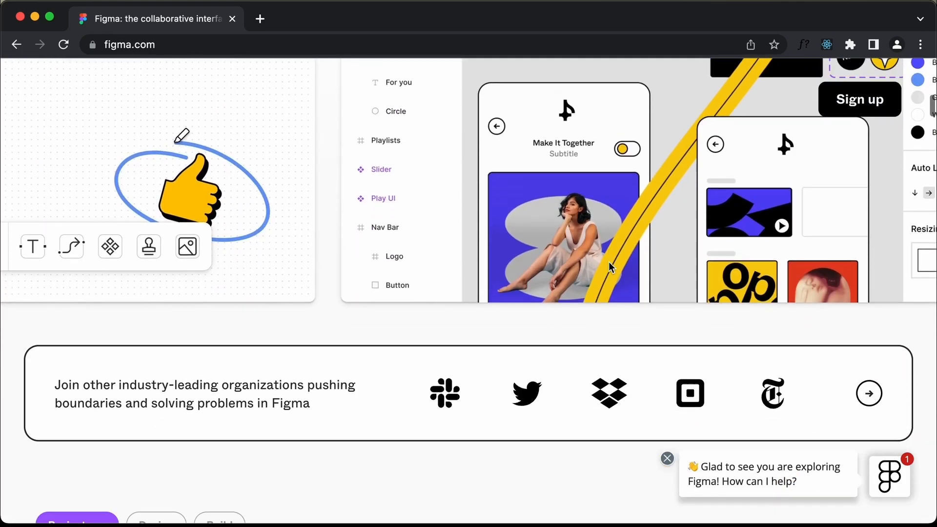
scroll(608, 261, down, 8)
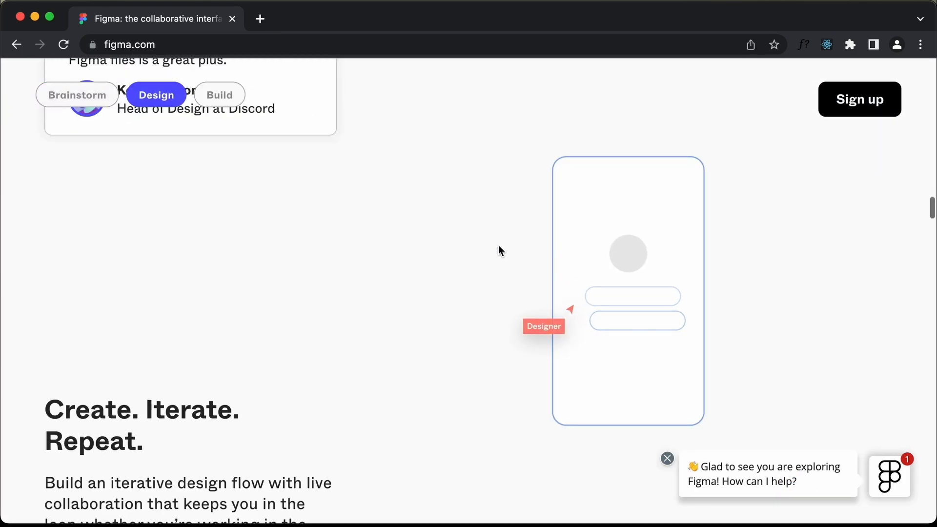
scroll(499, 249, down, 10)
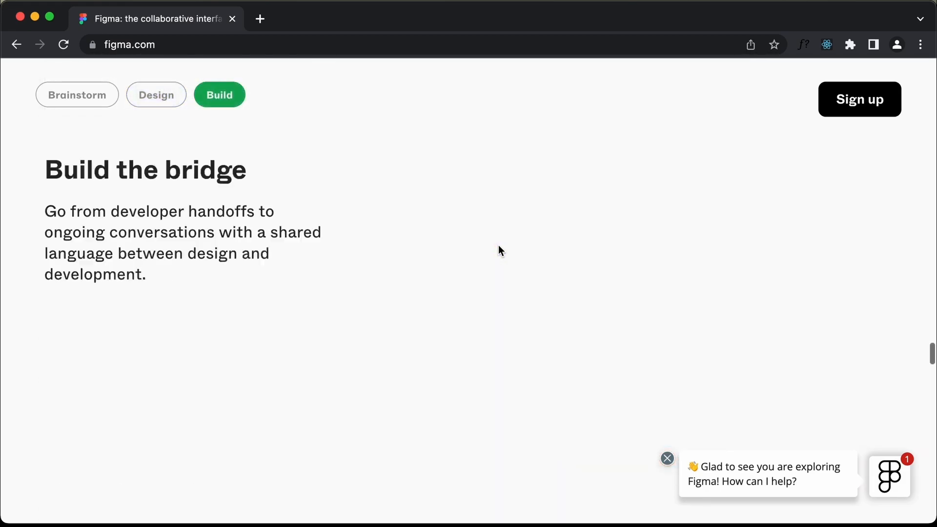
scroll(499, 250, down, 10)
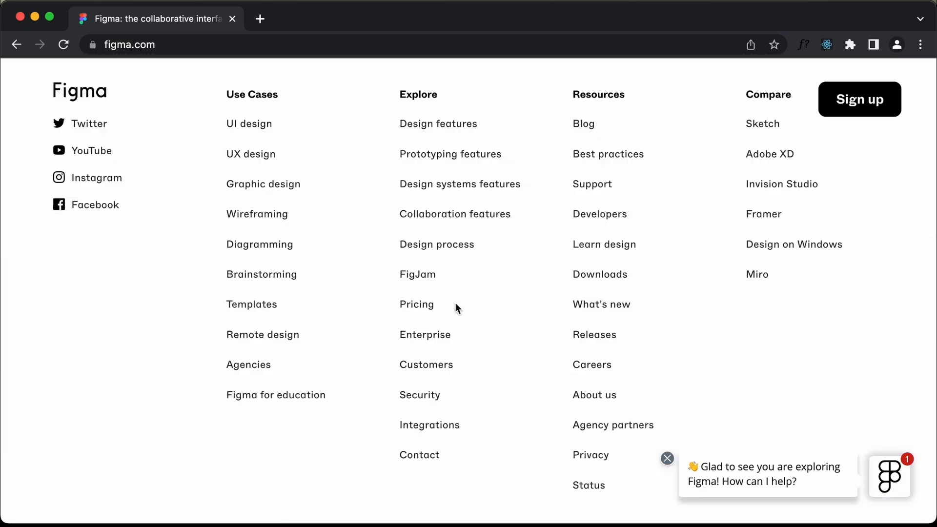
click(600, 276)
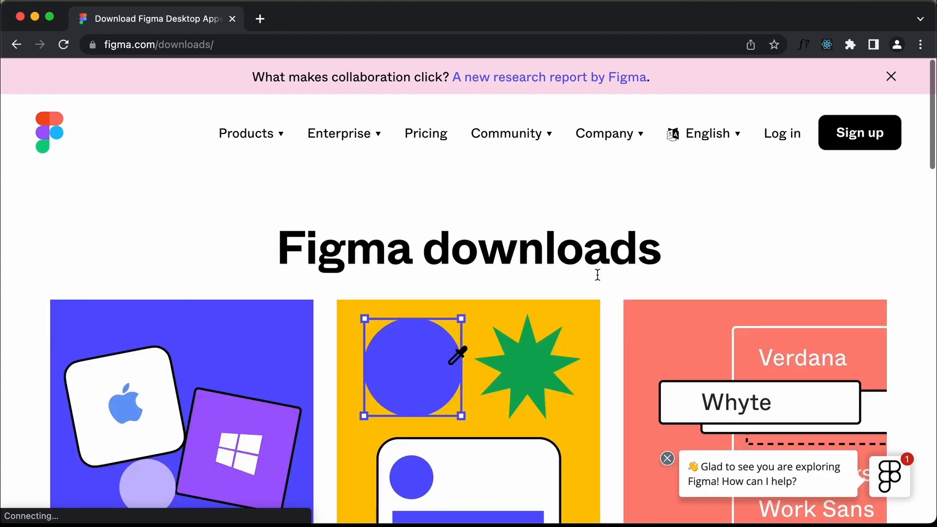
scroll(414, 309, down, 3)
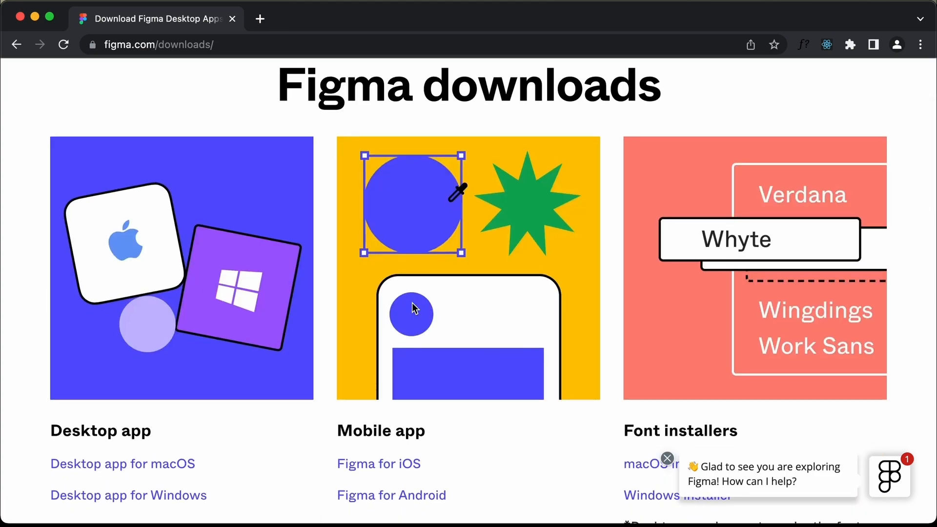
scroll(413, 307, down, 2)
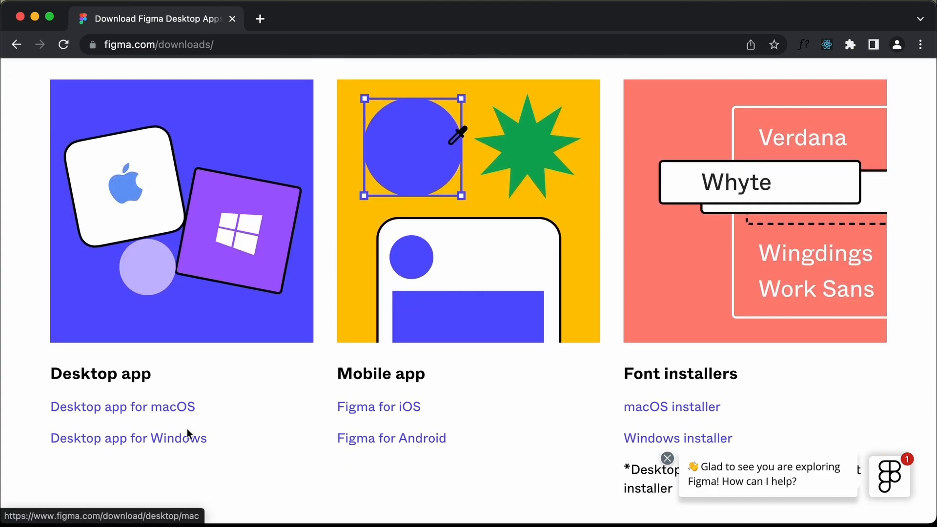
scroll(230, 391, up, 1)
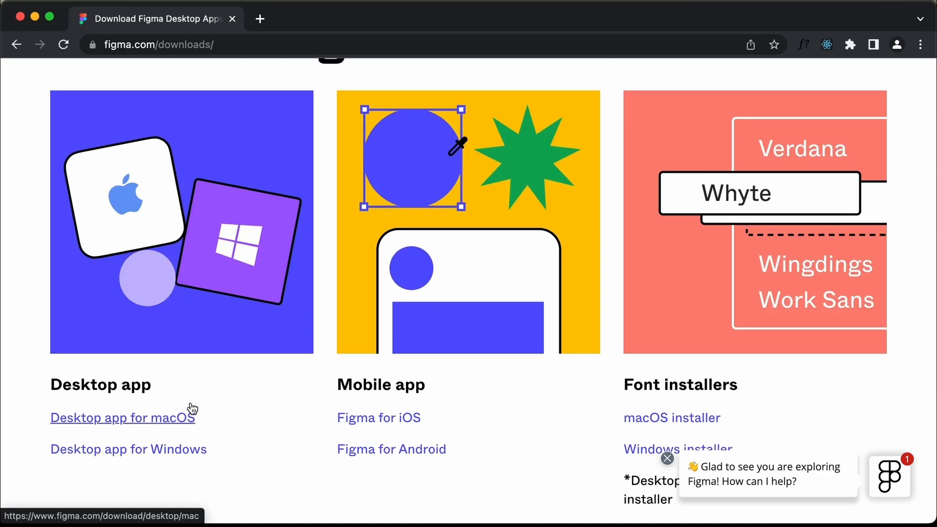
scroll(242, 360, up, 5)
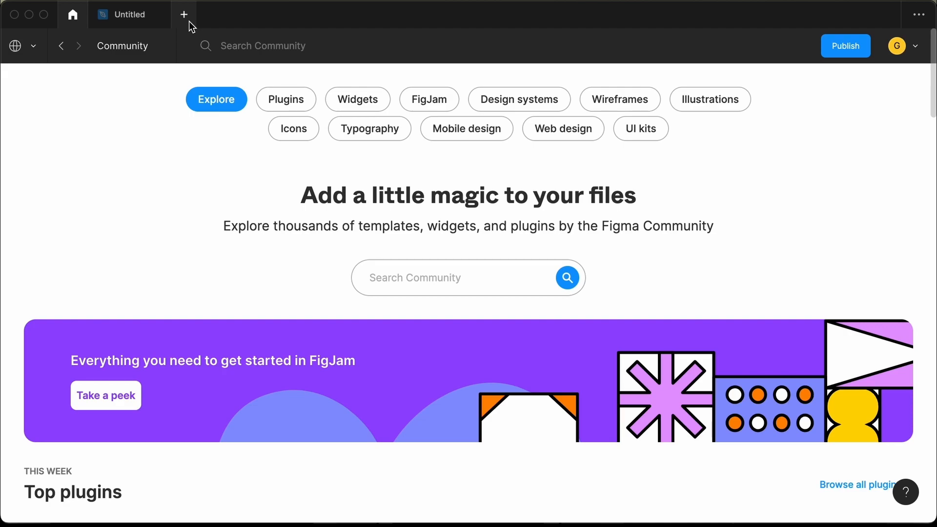
Step: Switch to the Figma desktop app and create a new design file
click(188, 19)
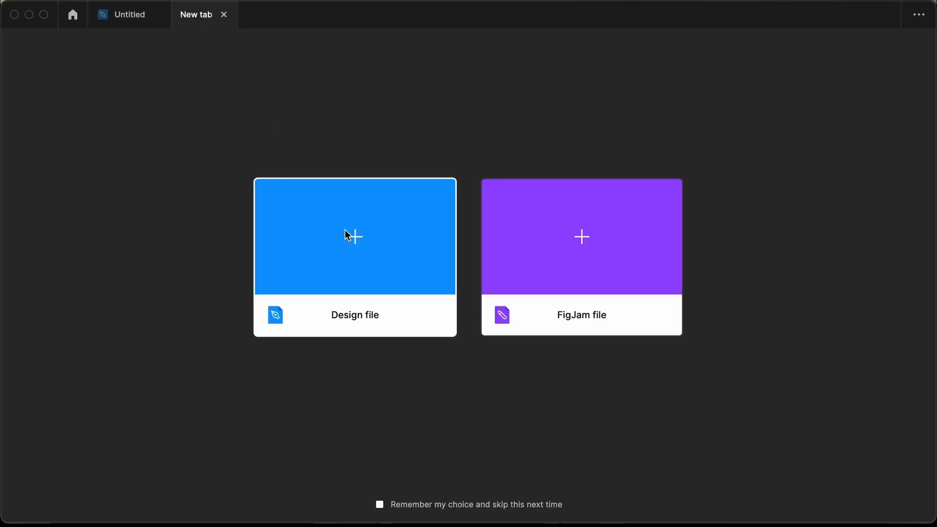
click(335, 210)
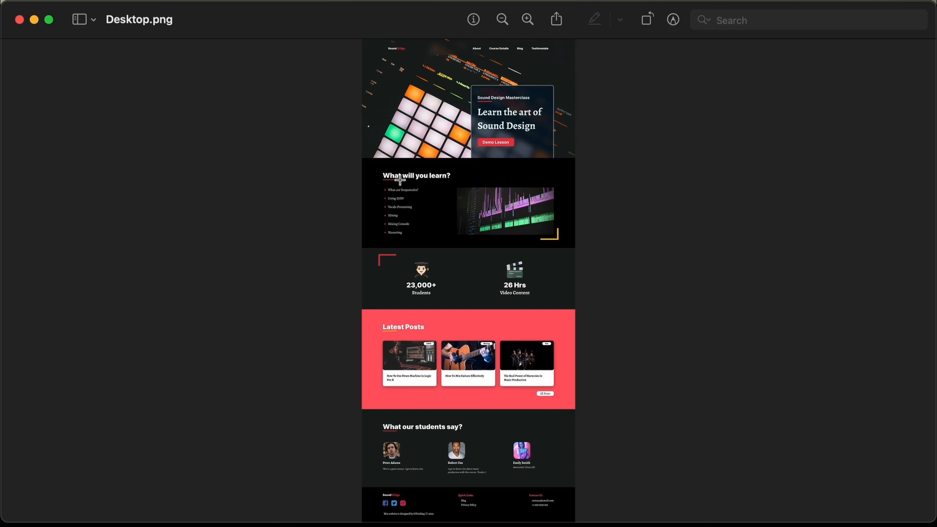
Step: Switch to the Desktop.png mockup in the image viewer and examine the homepage sections in it
scroll(401, 180, up, 2)
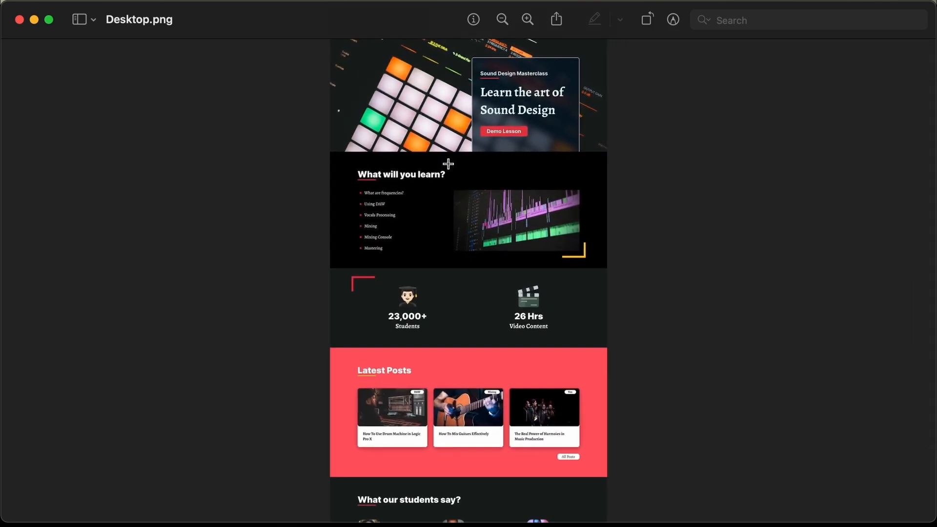
scroll(437, 189, down, 3)
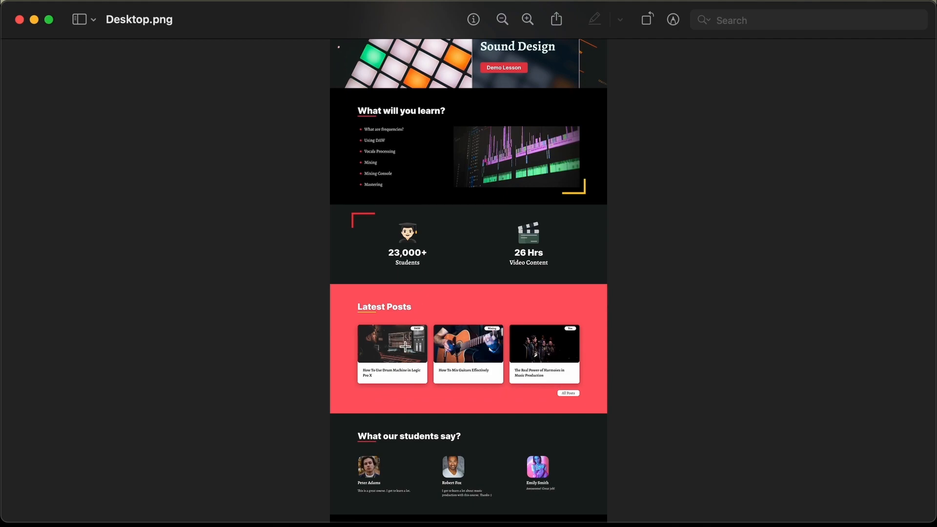
scroll(417, 349, up, 5)
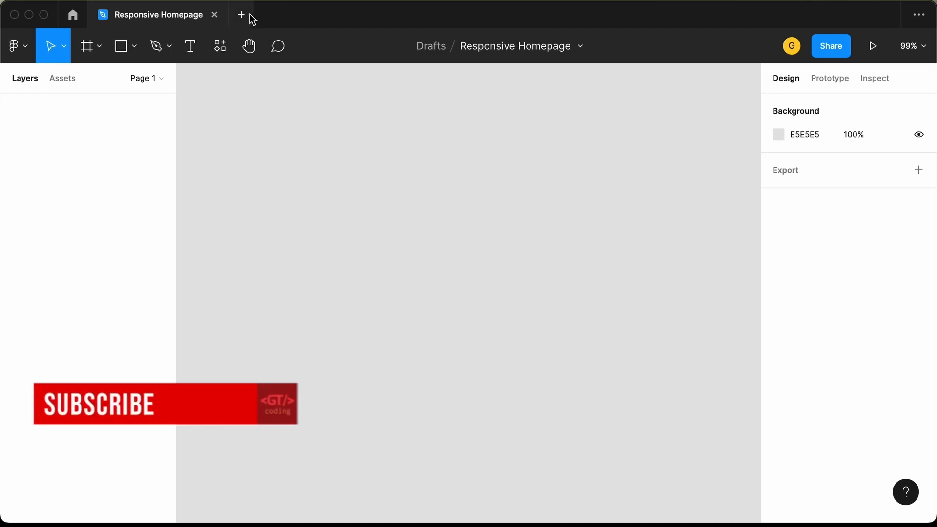
double_click(539, 47)
click(534, 126)
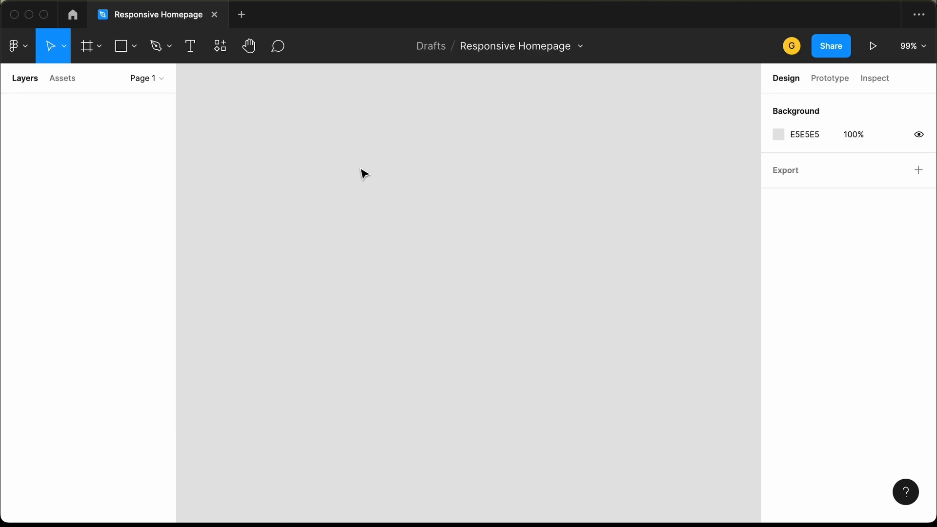
Step: Place a new frame on the empty Figma canvas and resize it to the iMac preset, 1280 × 720
click(88, 45)
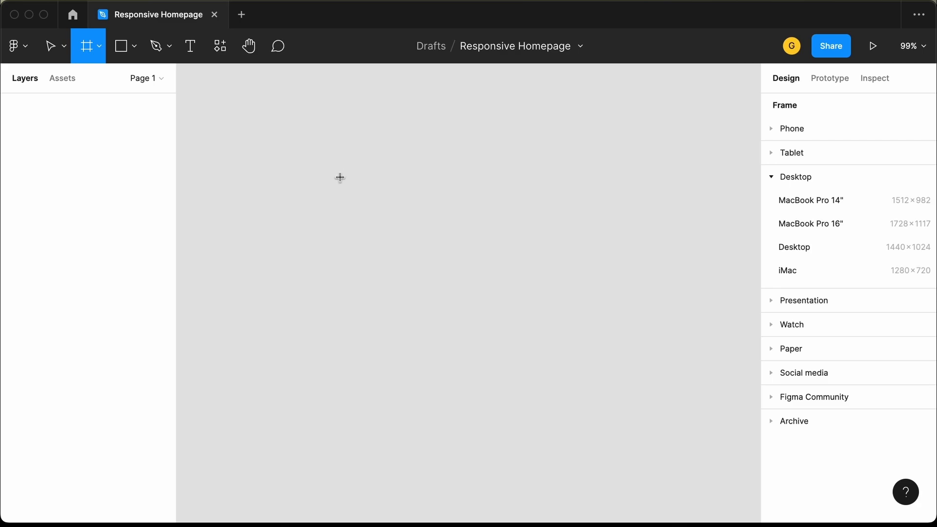
click(306, 175)
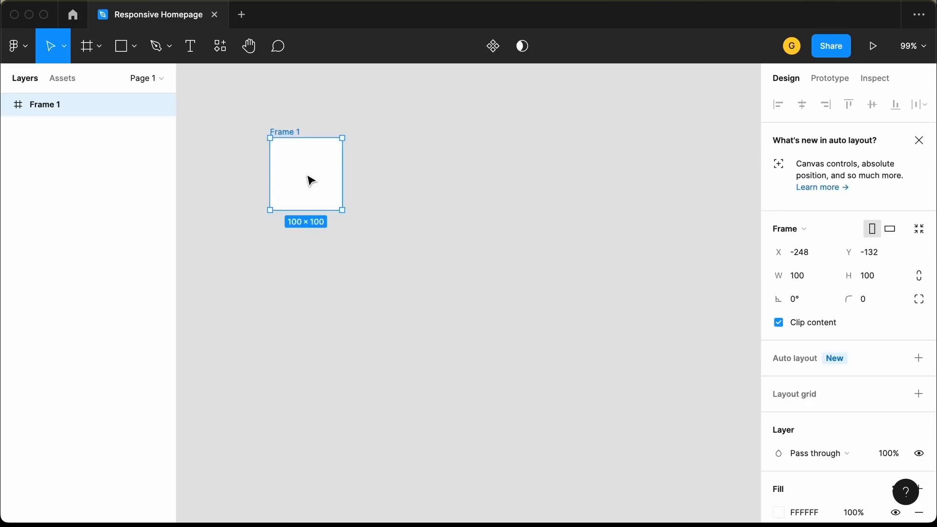
click(795, 229)
scroll(815, 377, down, 5)
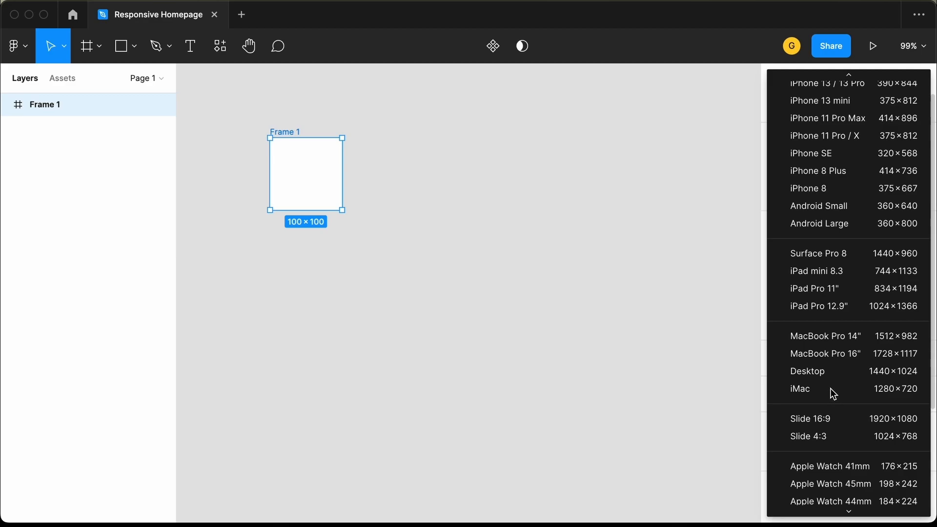
click(831, 389)
scroll(705, 331, down, 5)
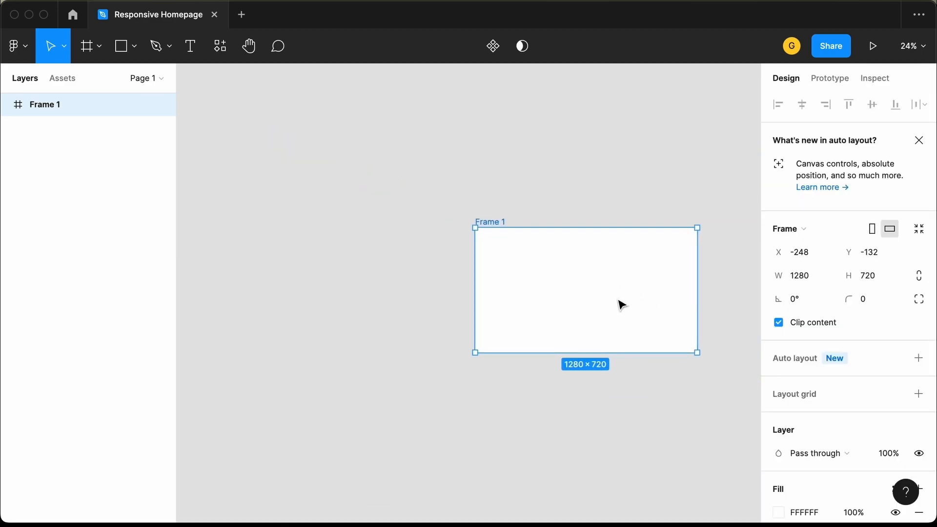
scroll(620, 303, right, 2)
scroll(620, 303, down, 1)
scroll(532, 277, up, 3)
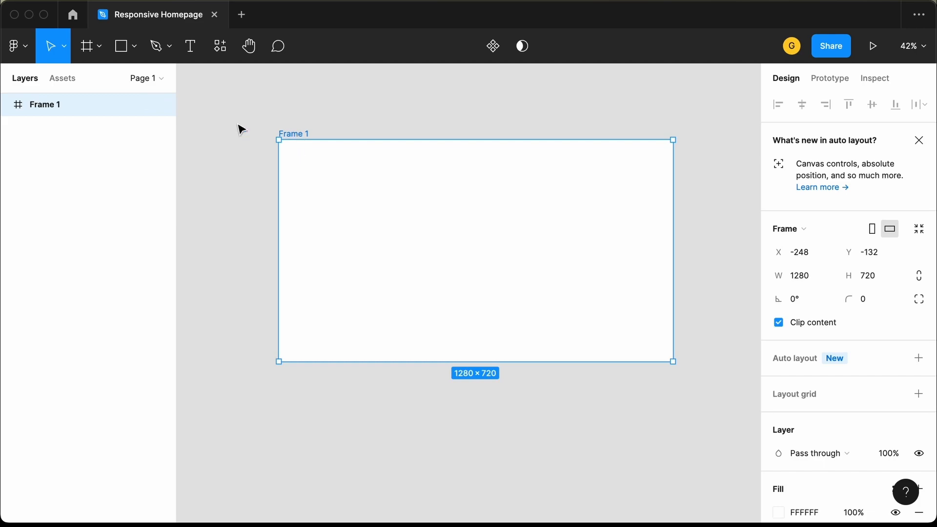
Step: Rename the 1280 × 720 frame to "Colors"
double_click(75, 109)
text(Color)
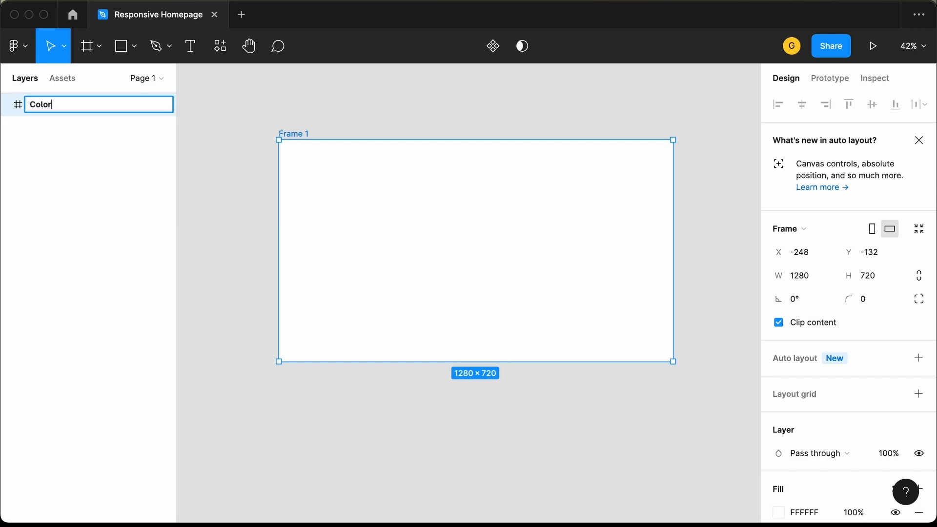
text(s)
key(Return)
Step: Add the text "Colors" near the frame's upper-left corner at about X 72, Y 72, and leave it selected
click(86, 51)
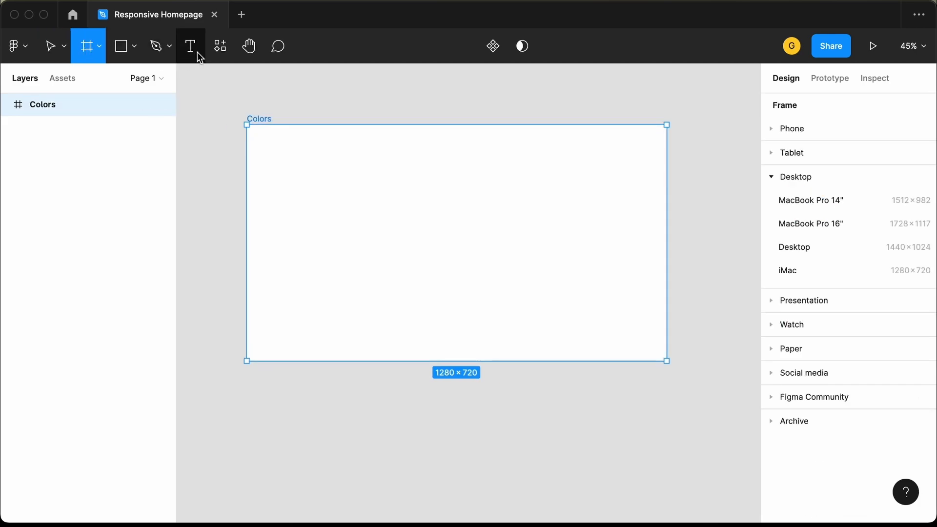
click(198, 52)
click(270, 149)
text(Colors)
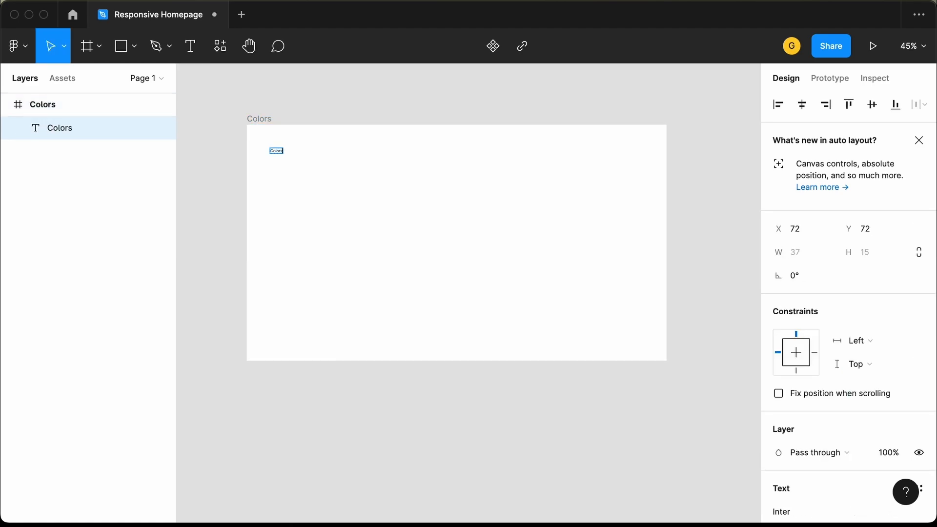
scroll(271, 148, up, 5)
scroll(270, 148, down, 4)
click(285, 170)
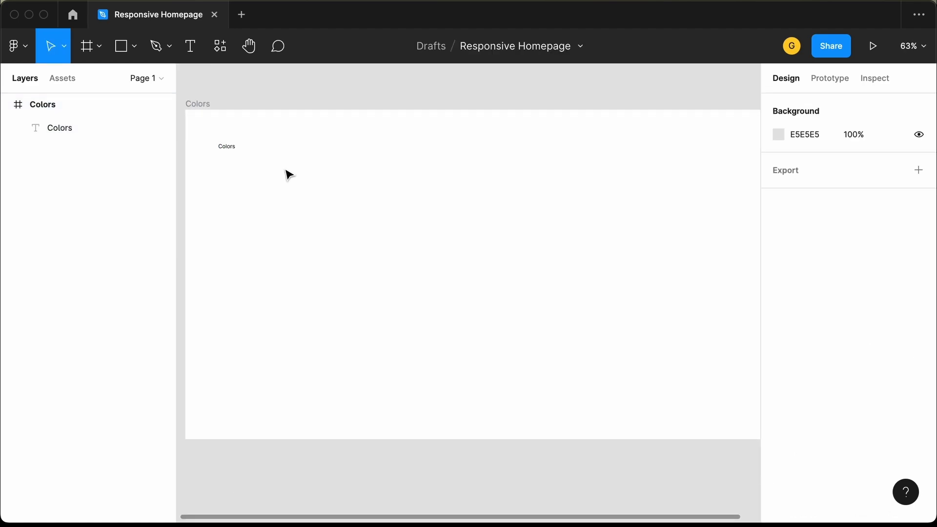
click(235, 149)
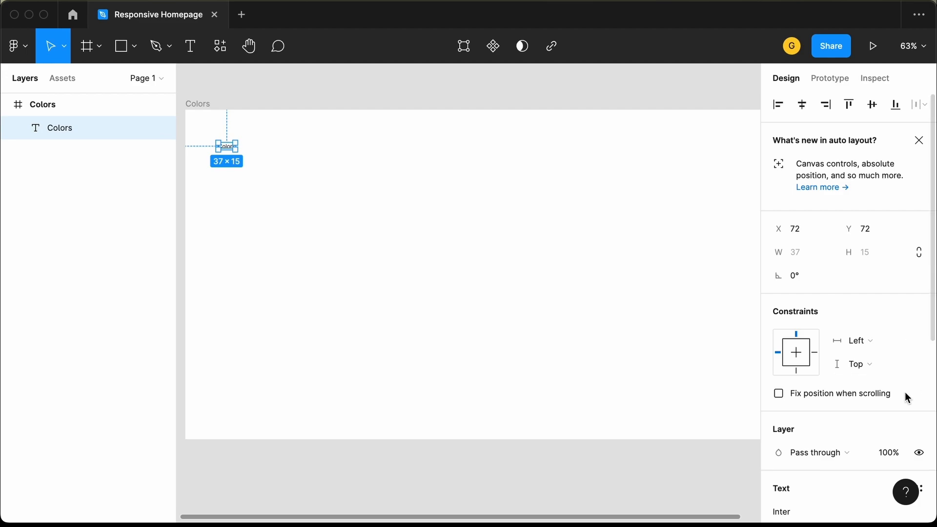
scroll(867, 421, down, 3)
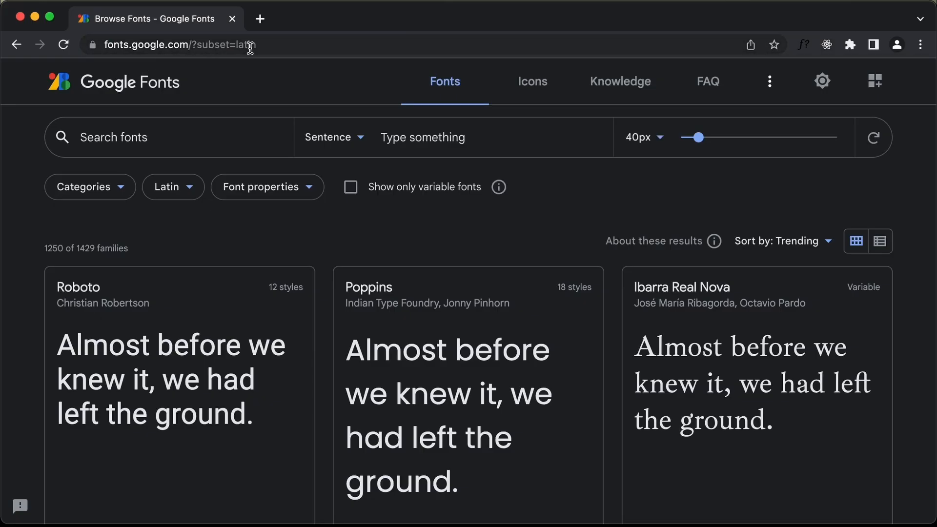
Step: Switch to Google Fonts in the browser, search for "inter" and look at the Inter family page
click(213, 138)
text(inter)
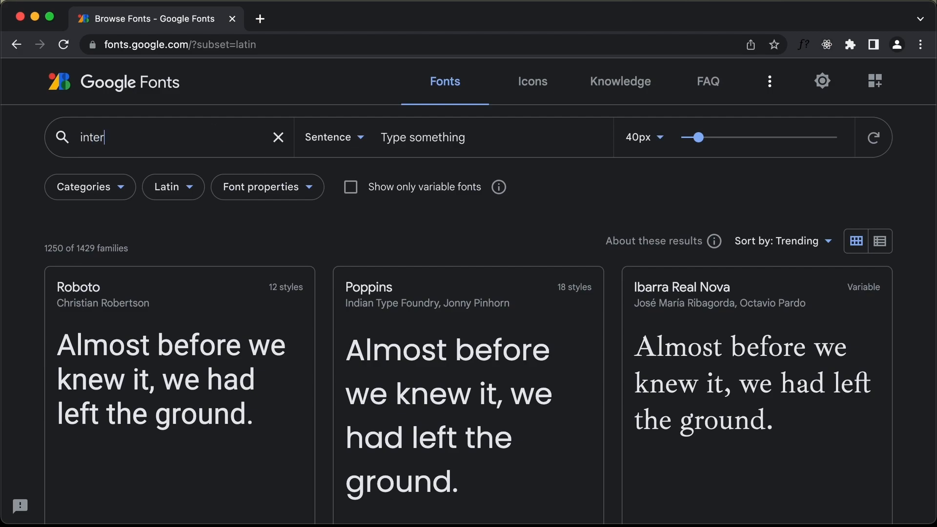
click(177, 321)
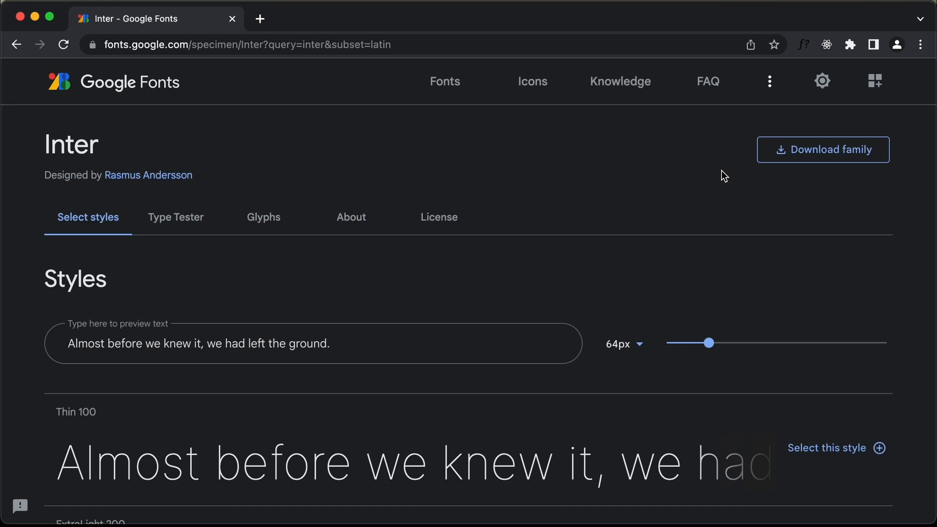
click(12, 44)
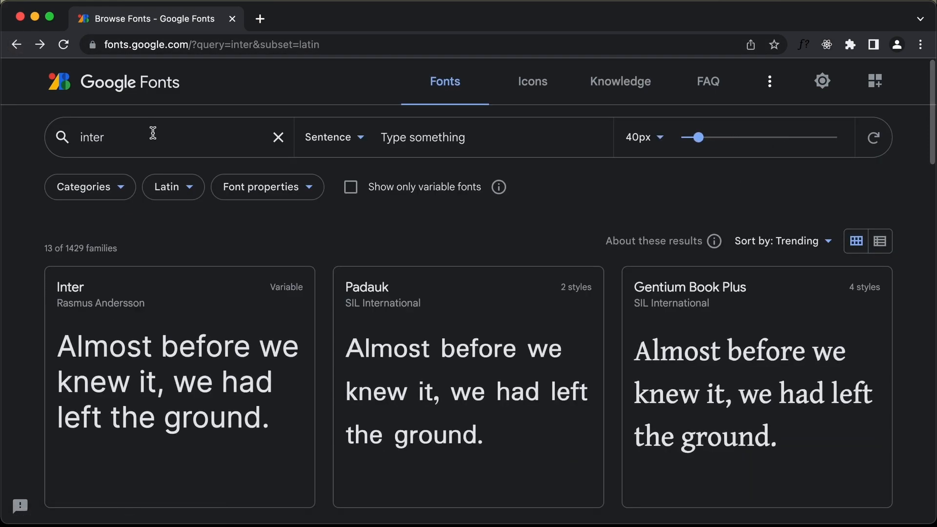
Step: Search Google Fonts for "alegreya", look at the Alegreya family page, and close the browser window to return to Figma
click(278, 137)
text(alegreya)
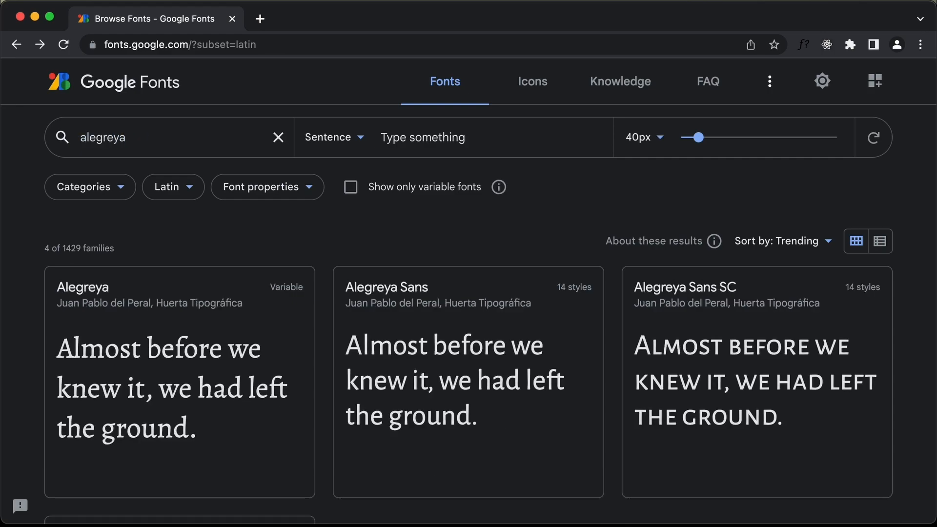
click(221, 351)
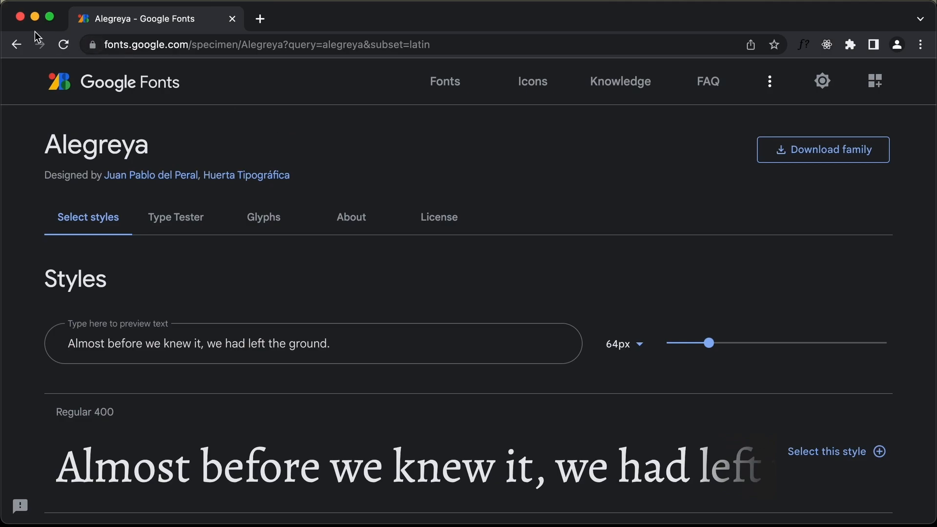
click(20, 18)
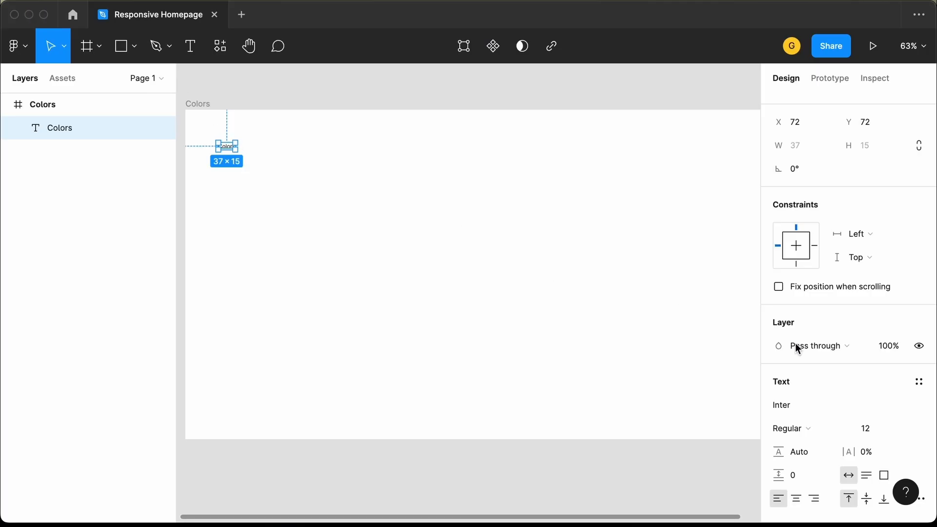
Step: Set the selected "Colors" text to Inter Bold at size 50
scroll(797, 374, down, 1)
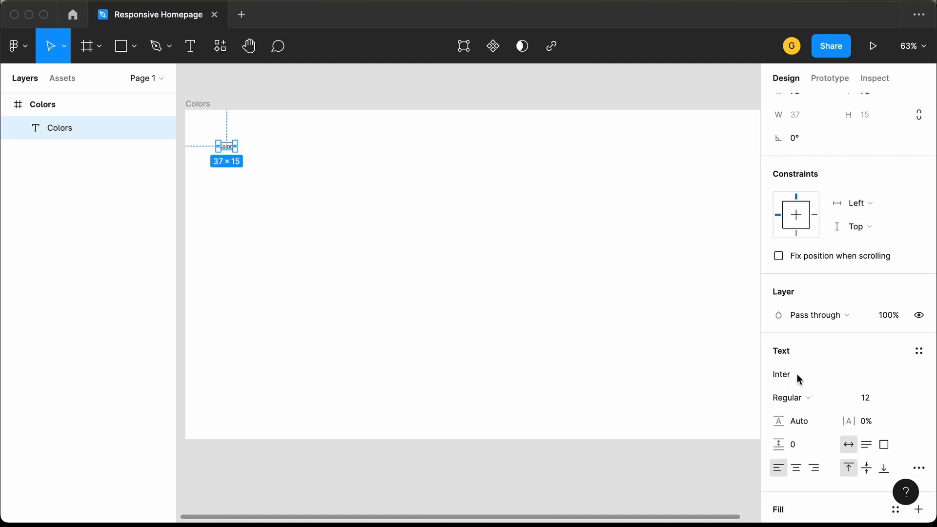
click(804, 401)
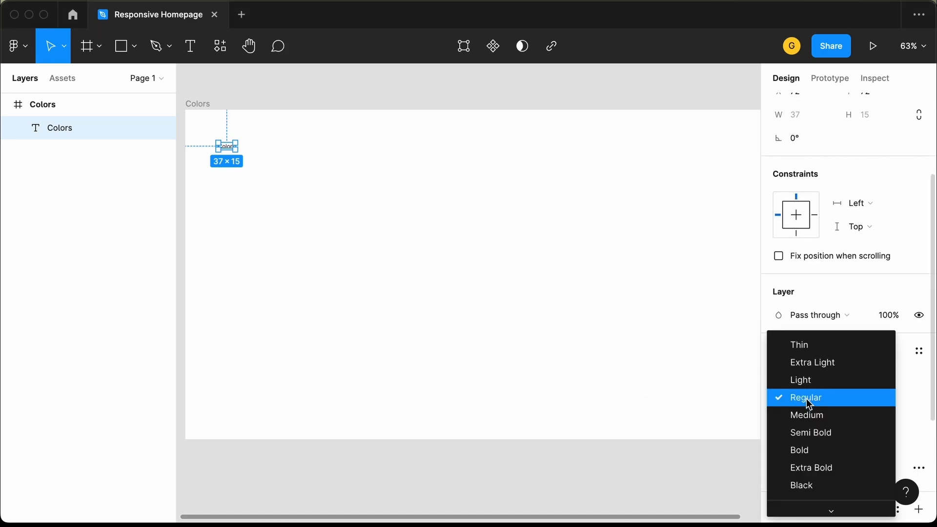
click(821, 450)
click(873, 398)
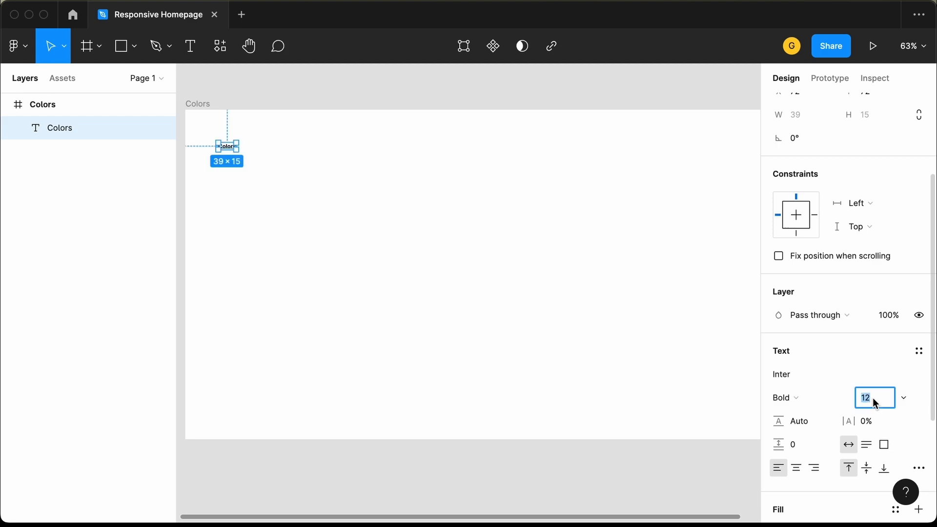
text(50)
key(Return)
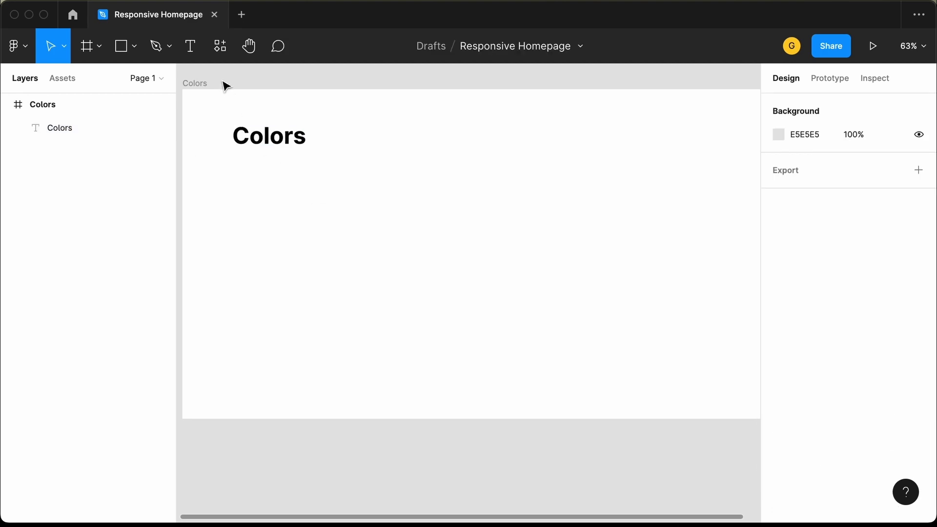
Step: Add a 200 × 150 rectangle below the "Colors" heading, with its left edge aligned to the heading
click(122, 49)
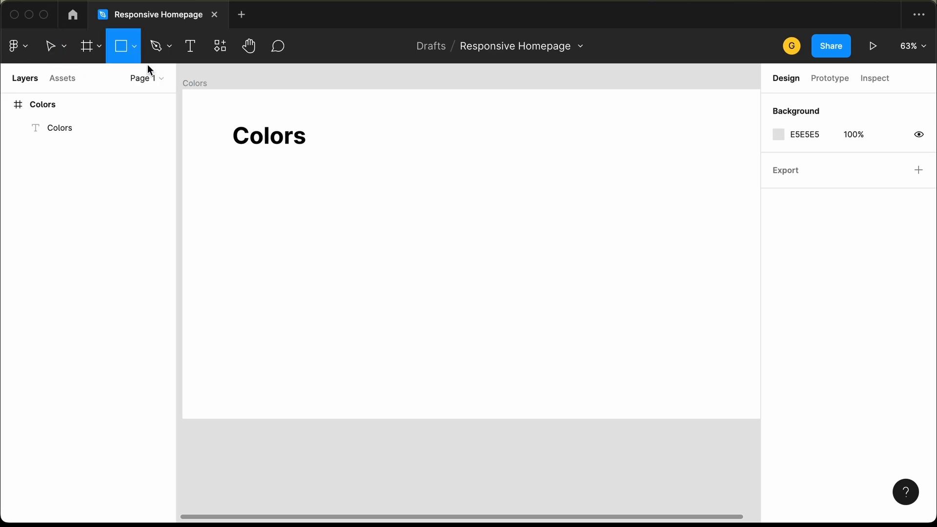
click(245, 186)
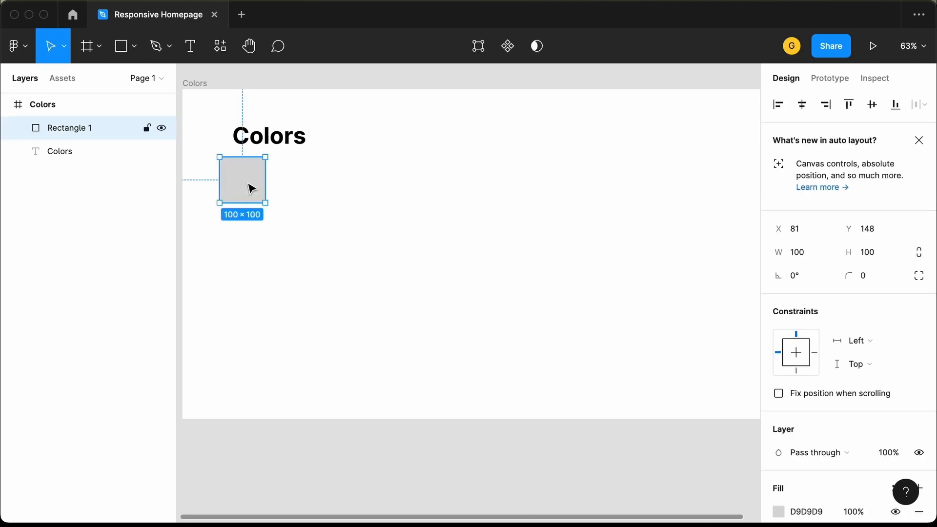
drag(257, 190, 279, 199)
click(807, 256)
text(200)
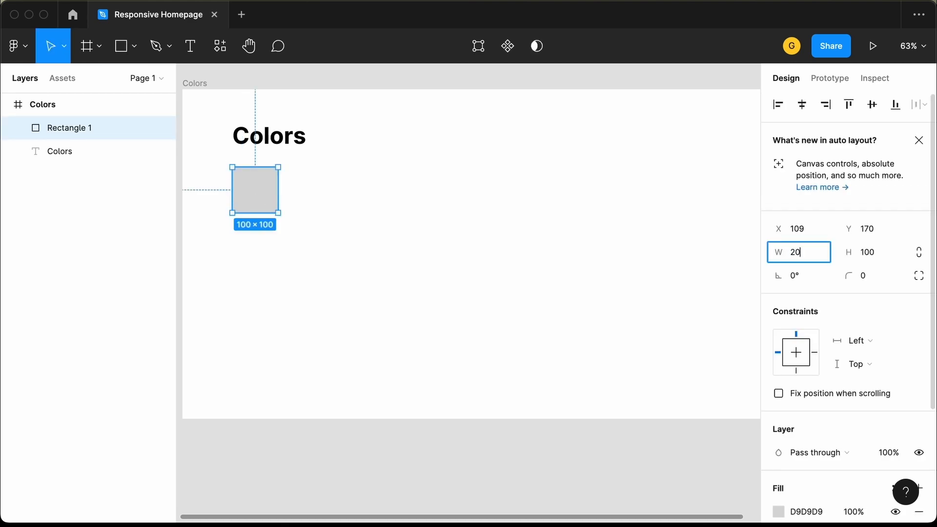
key(Tab)
text(150)
key(Return)
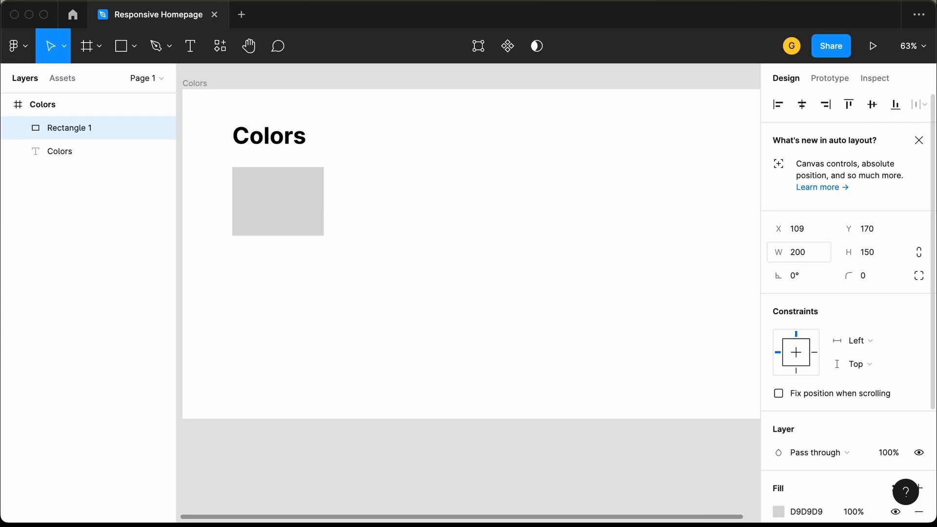
Step: Duplicate the rectangle into an evenly spaced grid of two rows with three swatches each
alt+drag(291, 215, 415, 216)
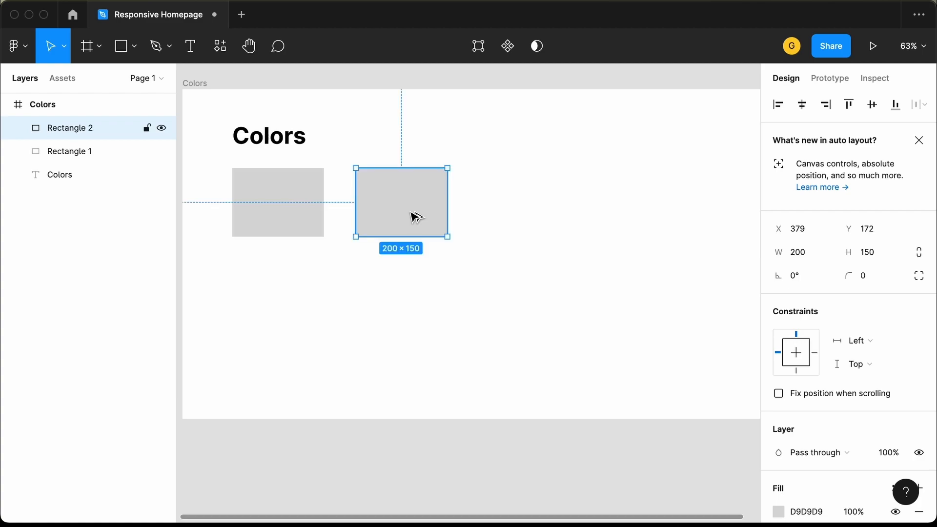
key(super+d)
shift+click(371, 199)
shift+click(267, 204)
alt+drag(268, 204, 265, 303)
click(337, 250)
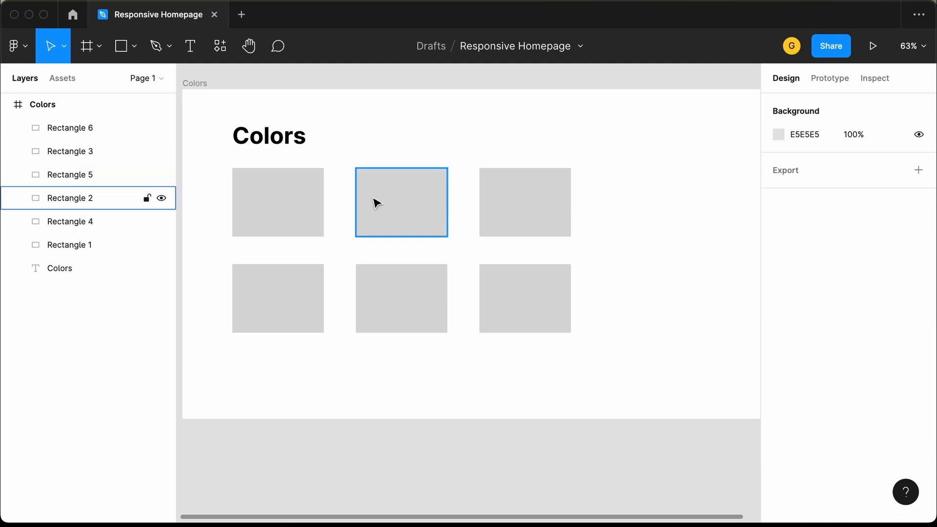
Step: Fill the first swatch in the upper row with black, 000000
click(284, 218)
scroll(848, 370, down, 4)
click(809, 362)
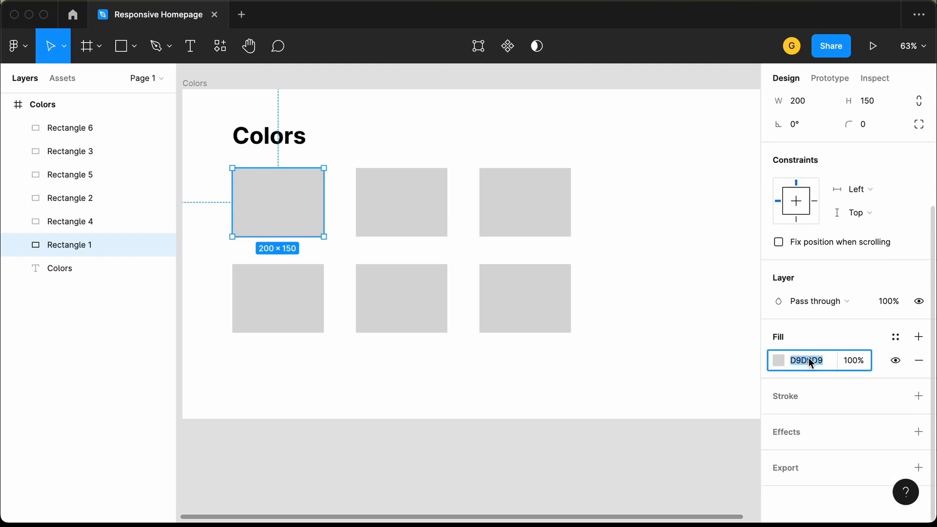
text(000)
key(Return)
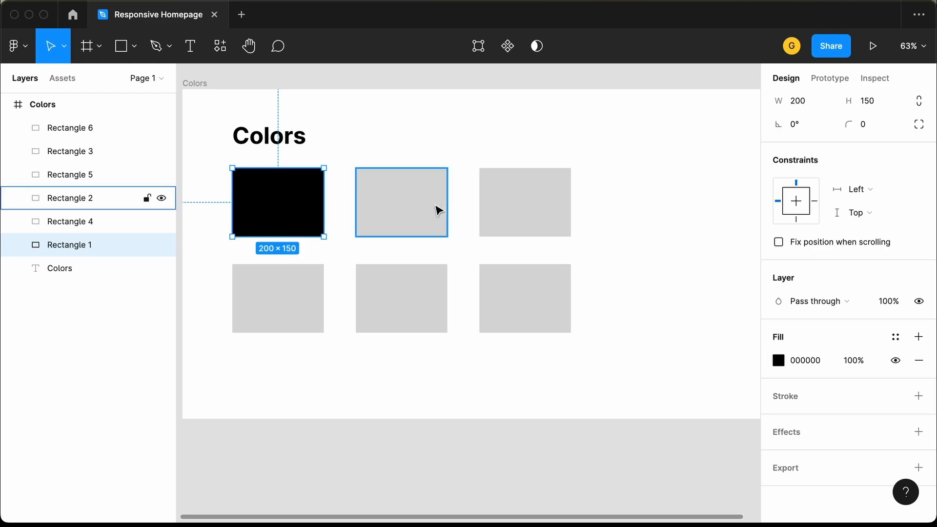
Step: Fill the middle swatch in the upper row with 181E1E
click(416, 205)
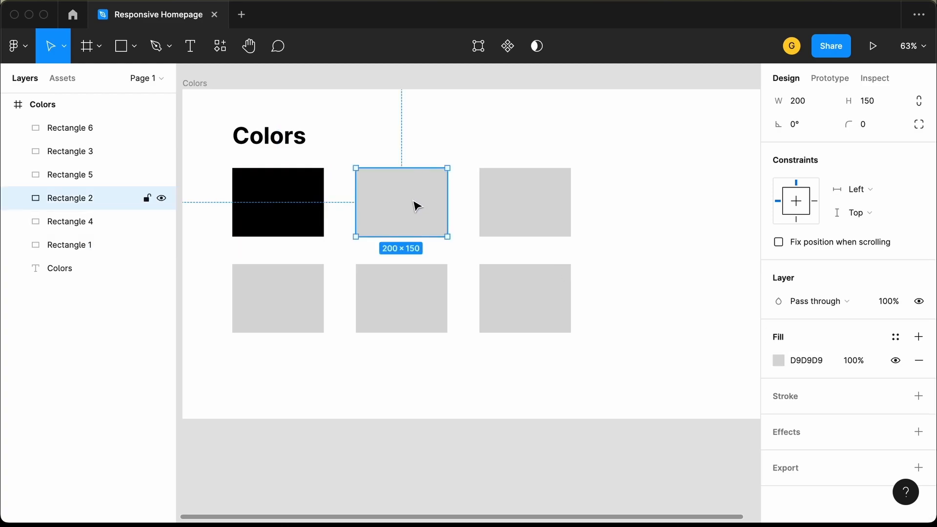
click(820, 361)
text(181e1e)
key(Return)
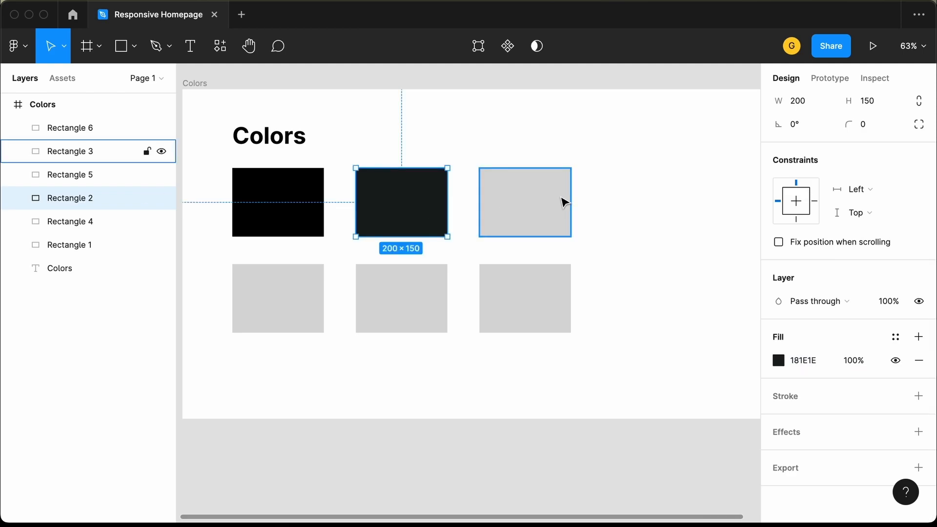
Step: Fill the last swatch in the upper row with E63946
click(527, 211)
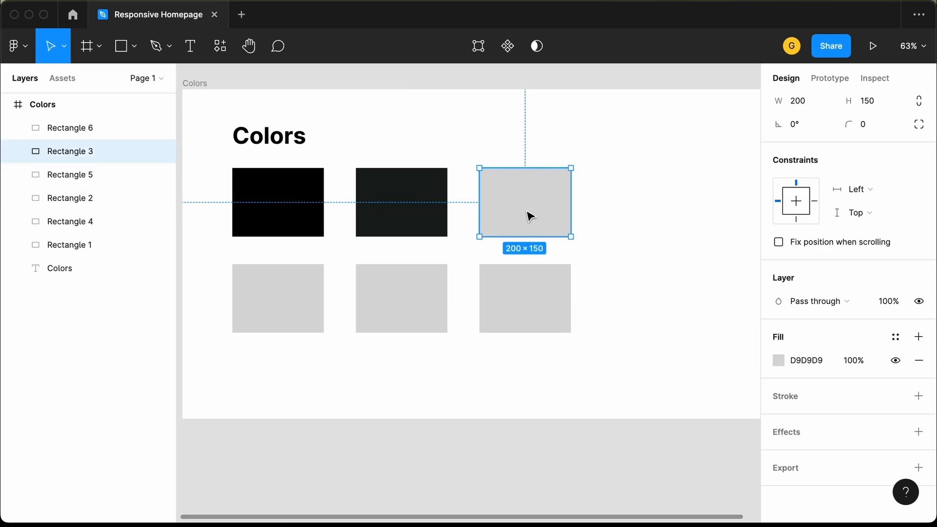
click(812, 362)
text(e63946)
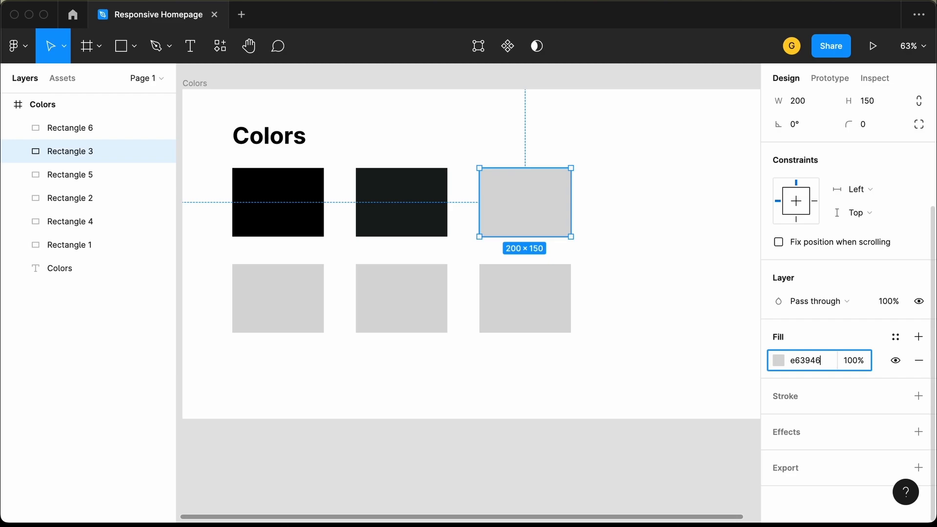
key(Return)
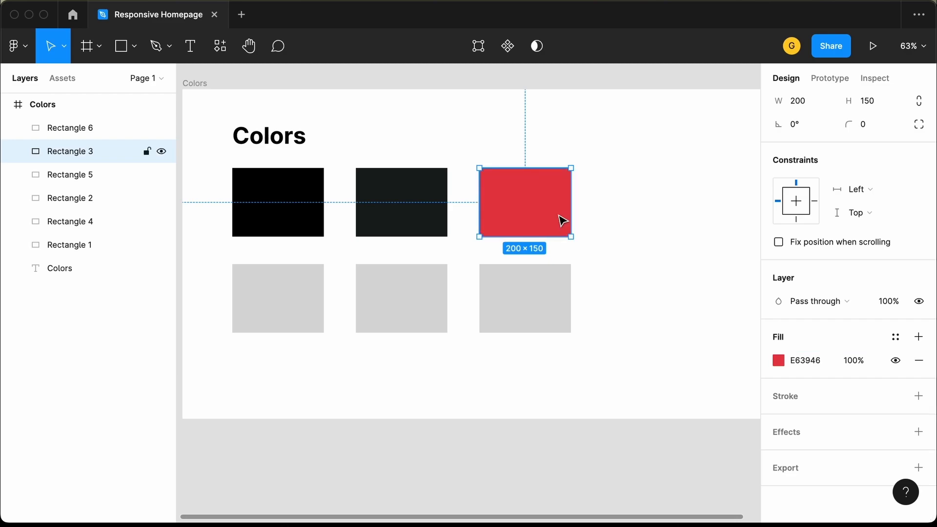
Step: Fill the first swatch in the lower row with FF6864
click(291, 299)
click(793, 363)
text(ff686)
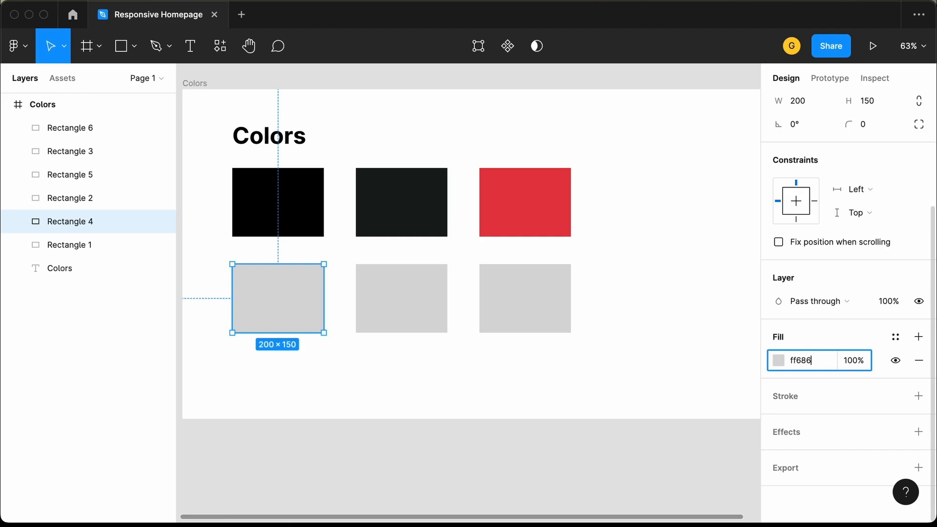
text(4)
key(Return)
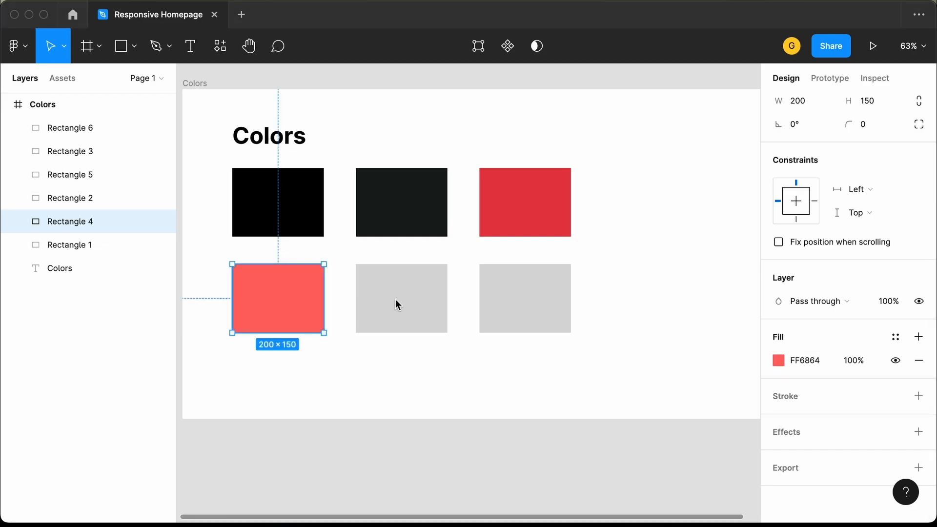
Step: Fill the middle swatch in the lower row with FFCA28
click(395, 300)
click(812, 364)
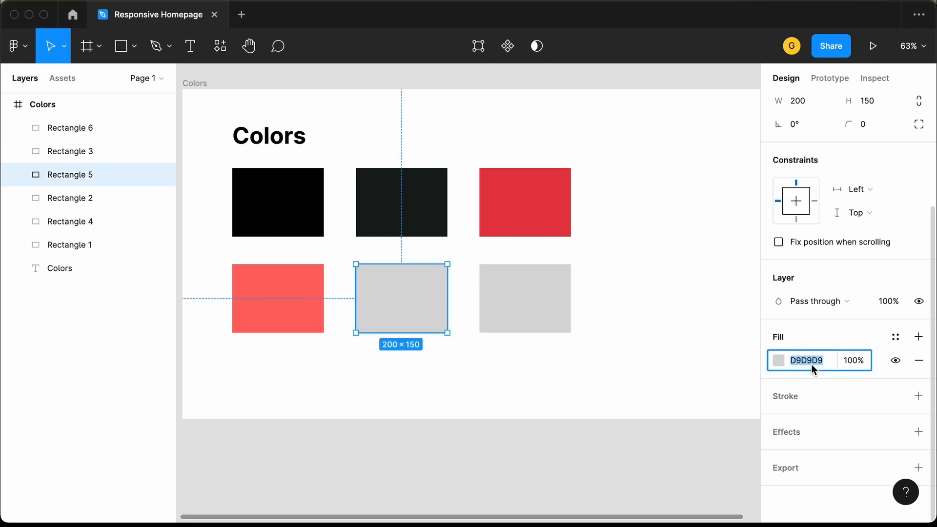
text(ffca28)
key(Return)
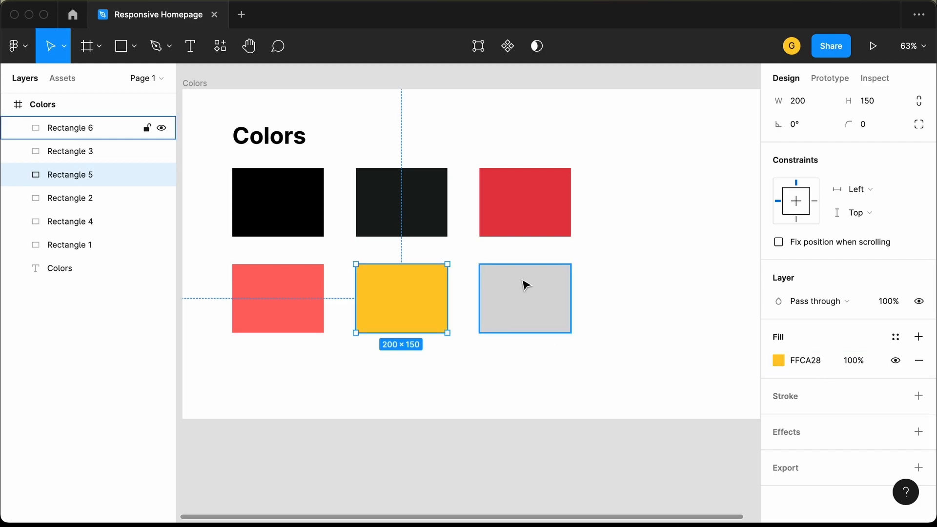
Step: Fill the last swatch in the lower row with white, FFF, and deselect it
click(530, 299)
click(803, 361)
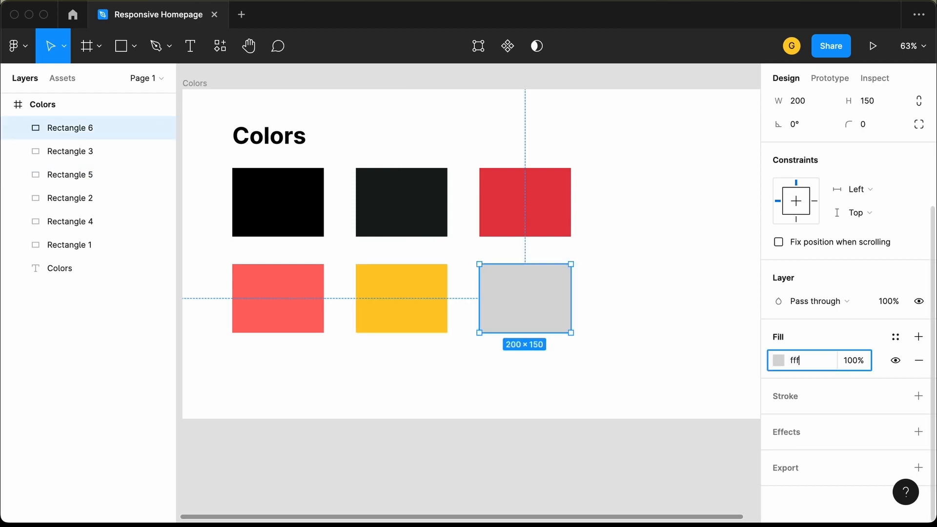
key(Return)
click(645, 193)
Step: Add a drop shadow effect to all six color swatches and open the shadow's settings
drag(646, 190, 219, 329)
scroll(842, 348, down, 6)
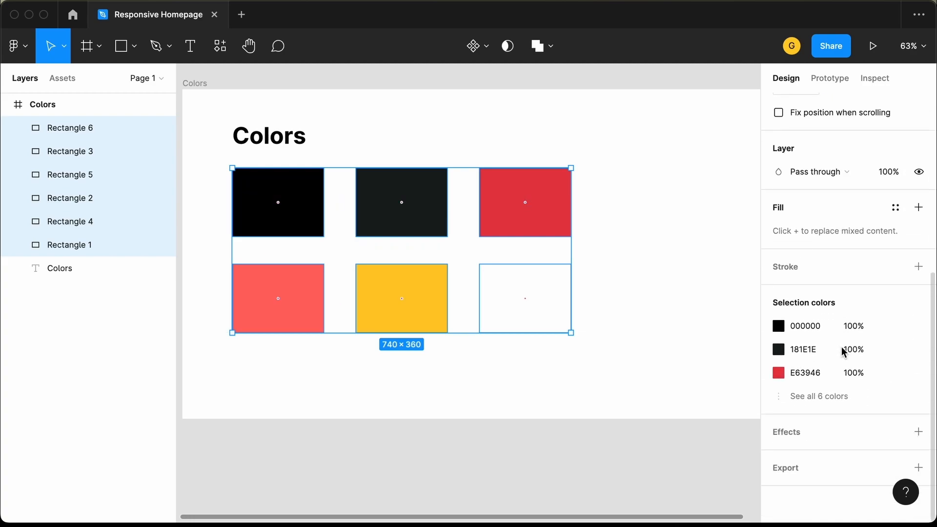
click(918, 432)
scroll(832, 439, down, 1)
click(778, 433)
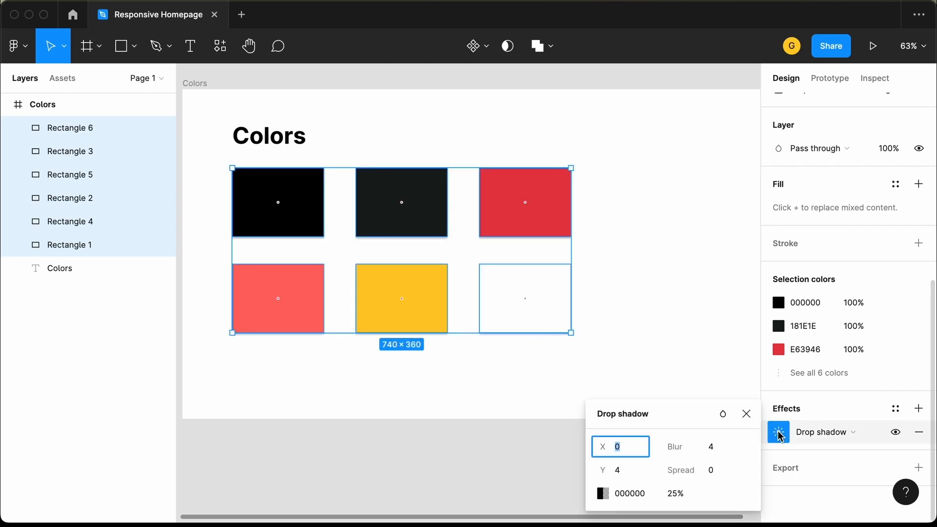
Step: Set the swatches' drop shadow to a Y offset of 7 and a blur of 24, then close its settings
key(Tab)
key(Up)
key(Up)
key(Up)
key(Tab)
key(Up)
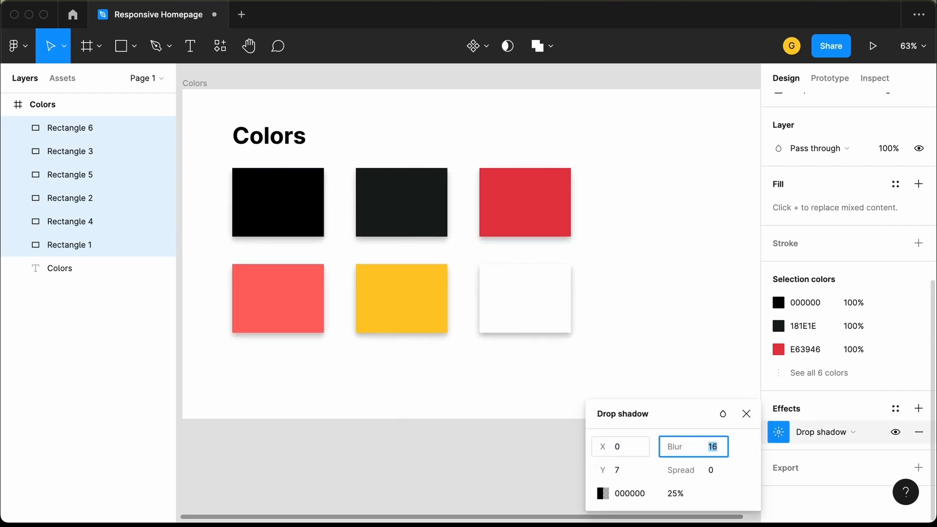
key(Up)
key(Up)
key(Tab)
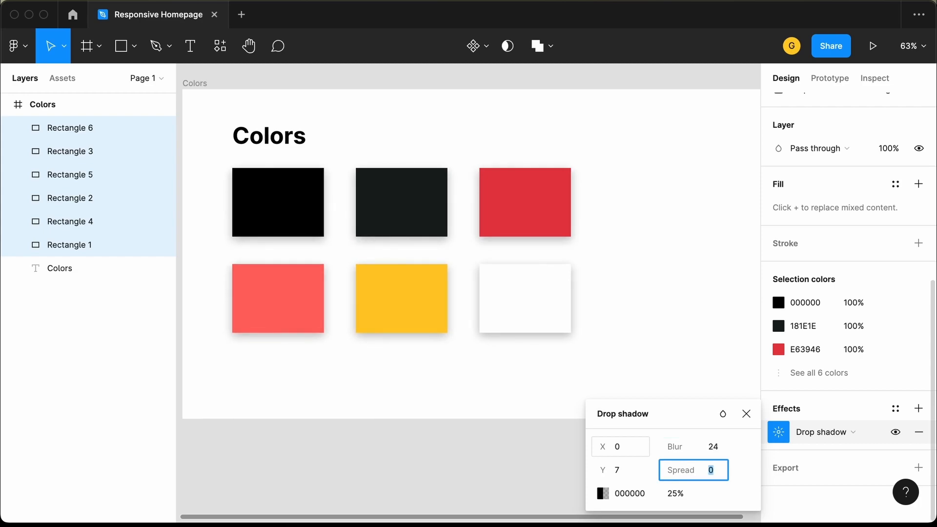
click(746, 414)
click(574, 394)
scroll(584, 424, down, 2)
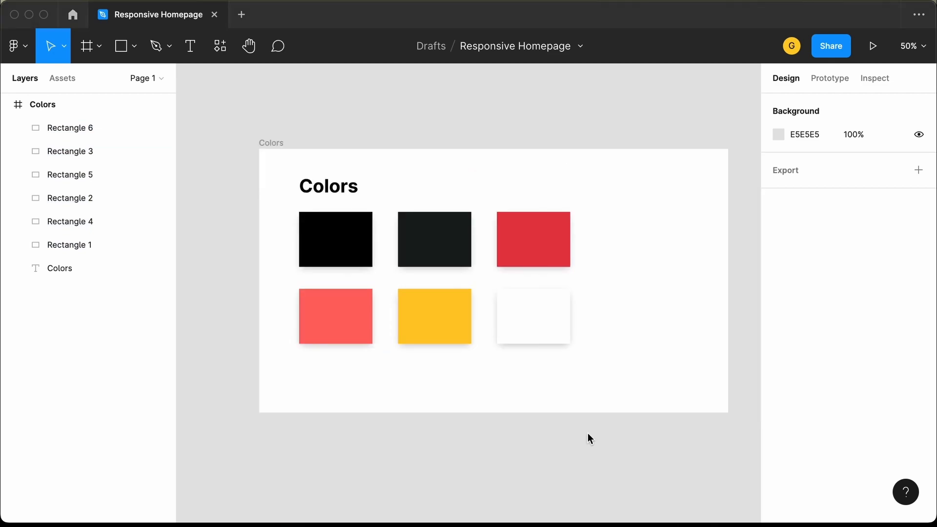
scroll(590, 438, right, 1)
scroll(590, 438, down, 1)
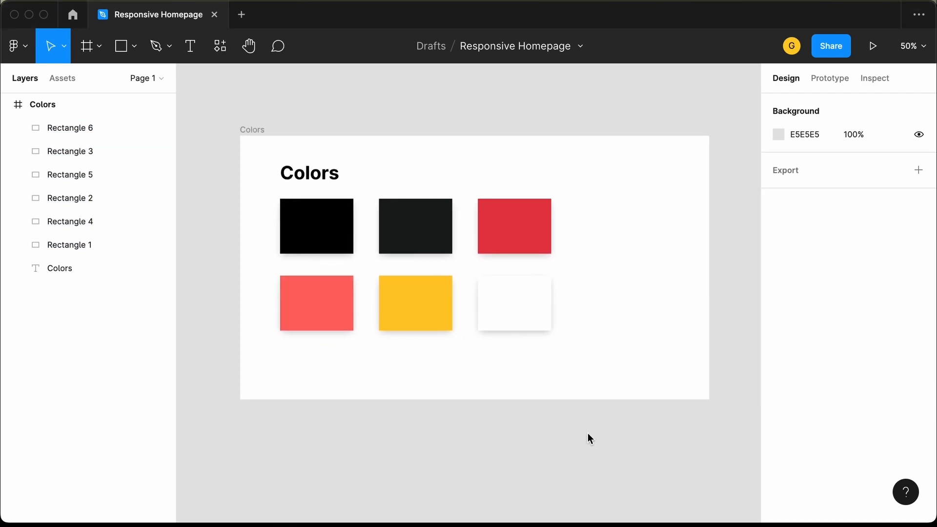
scroll(588, 434, right, 5)
scroll(588, 435, down, 1)
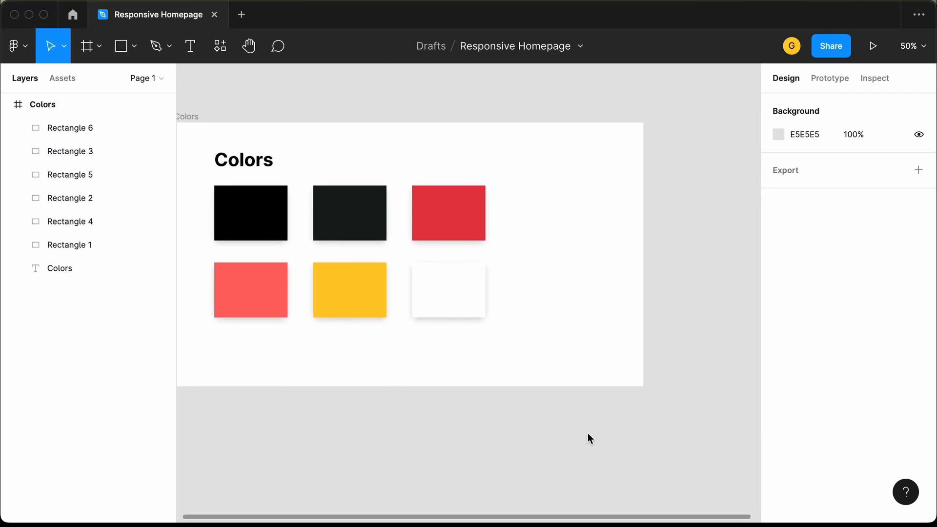
scroll(588, 435, left, 4)
scroll(588, 434, up, 1)
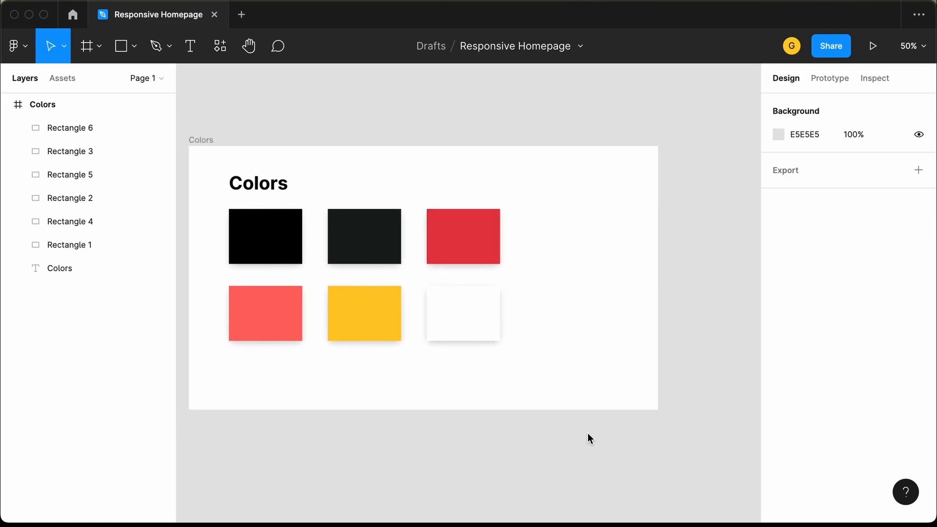
Step: Duplicate the Colors frame to the right of the original and rename the copy "Components"
scroll(589, 435, down, 3)
scroll(588, 434, right, 1)
scroll(588, 435, down, 1)
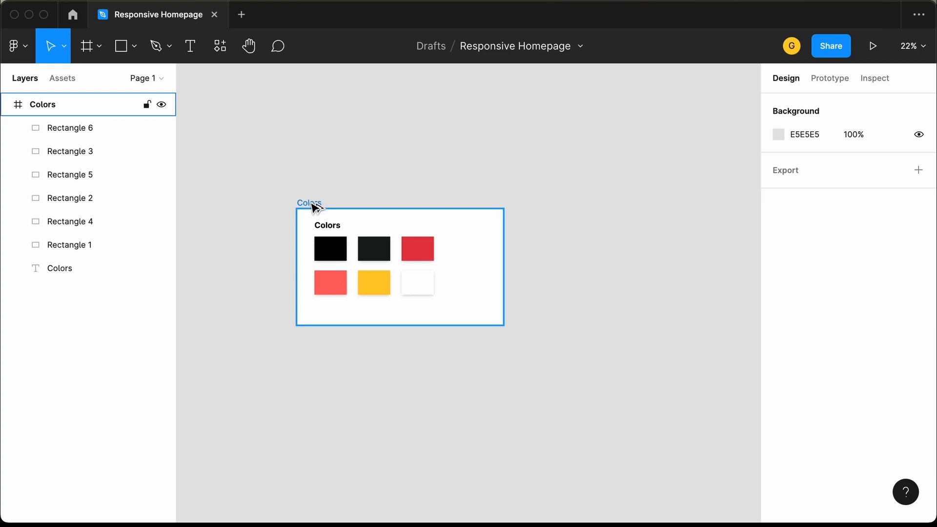
drag(315, 208, 548, 208)
scroll(548, 208, right, 4)
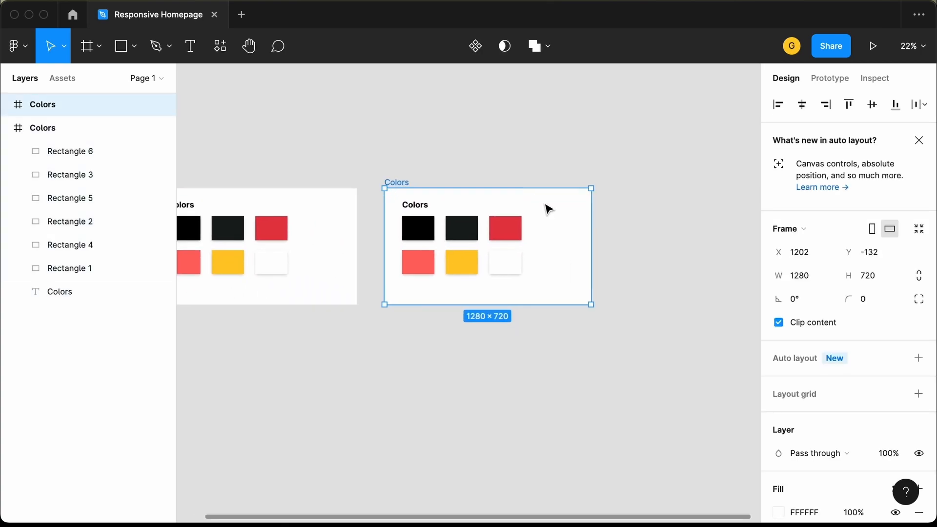
double_click(68, 105)
text(Co)
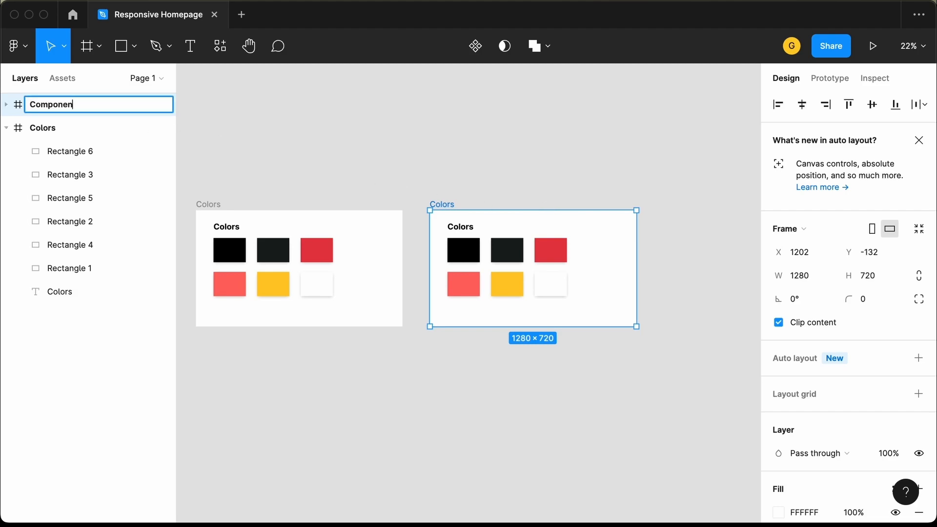
key(Return)
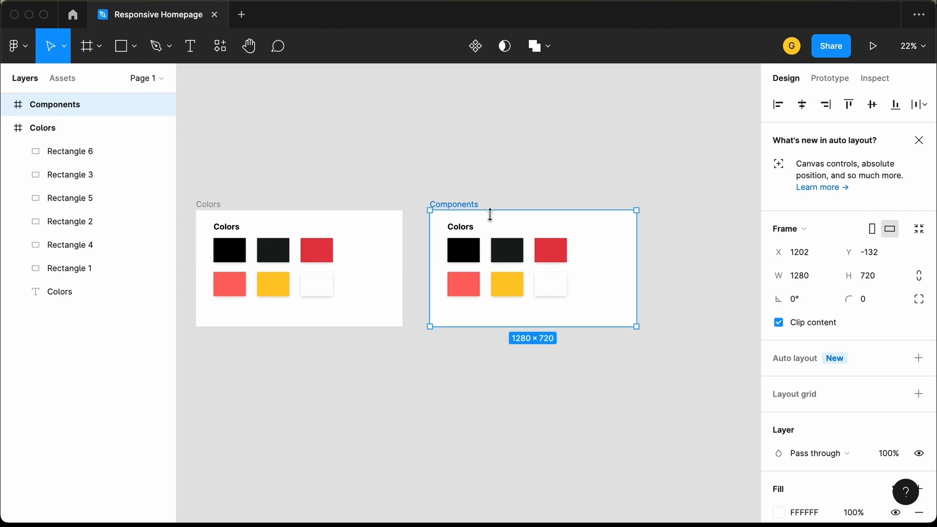
Step: Change the heading text inside the Components frame to "Components"
scroll(496, 229, up, 2)
scroll(497, 229, up, 2)
double_click(432, 205)
text(Components)
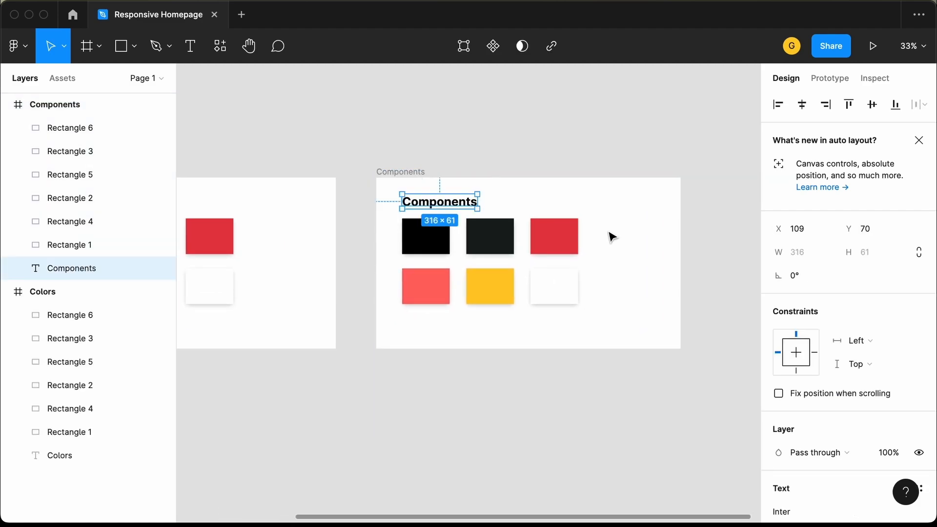
Step: Delete all six color swatches from the Components frame, keeping only its title
click(601, 237)
drag(601, 237, 412, 307)
key(Delete)
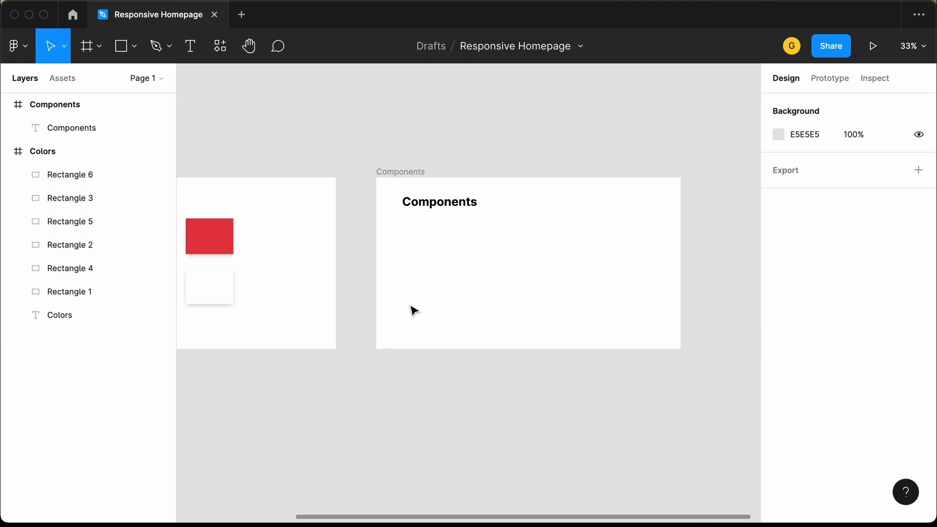
scroll(425, 235, down, 2)
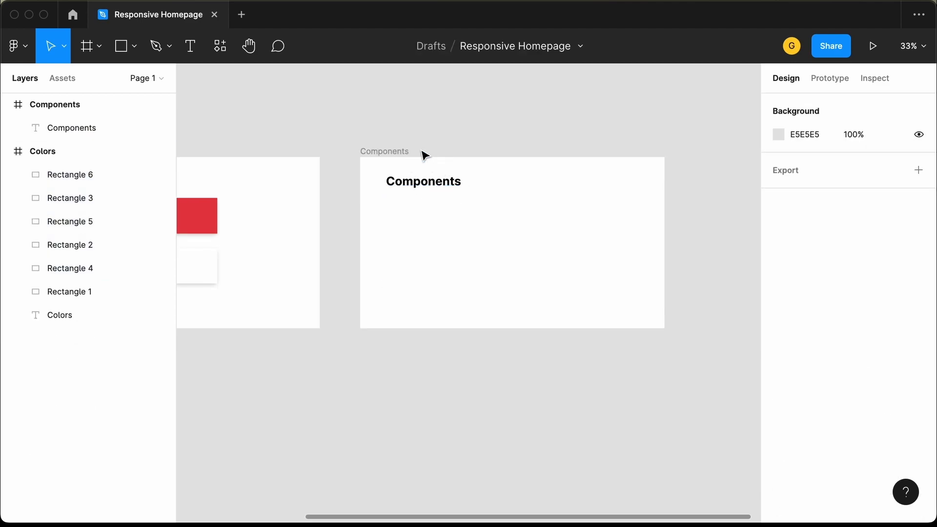
Step: Switch to the Desktop.png reference image and examine the homepage's section headings and their underlines, then return to the Figma file
key(super+Tab)
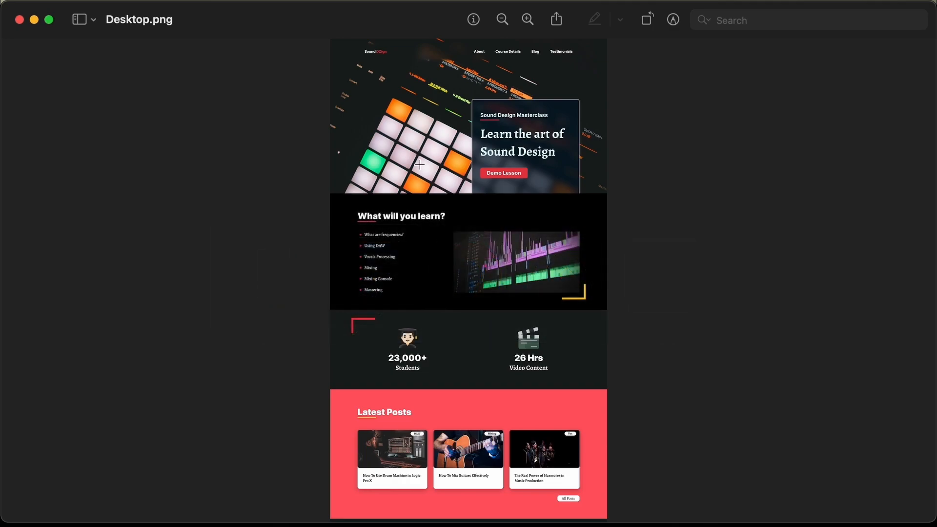
scroll(419, 205, down, 5)
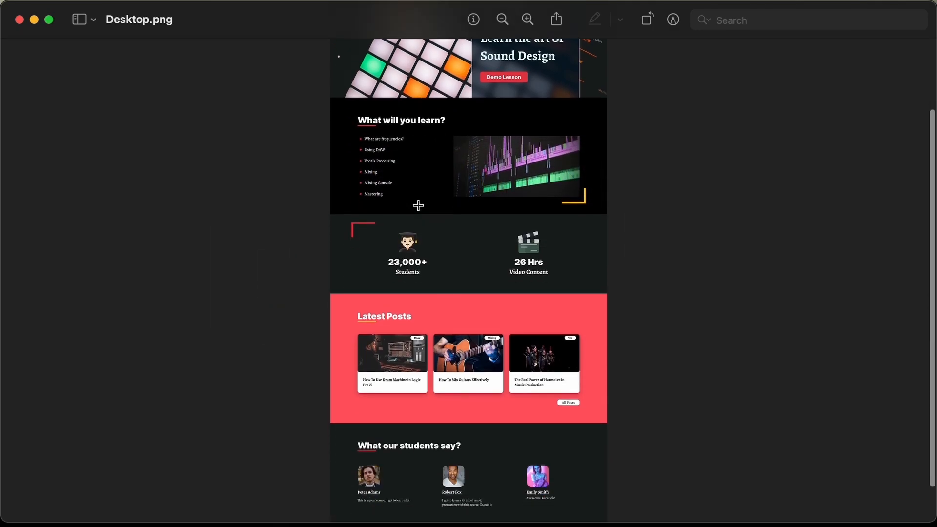
scroll(419, 205, up, 5)
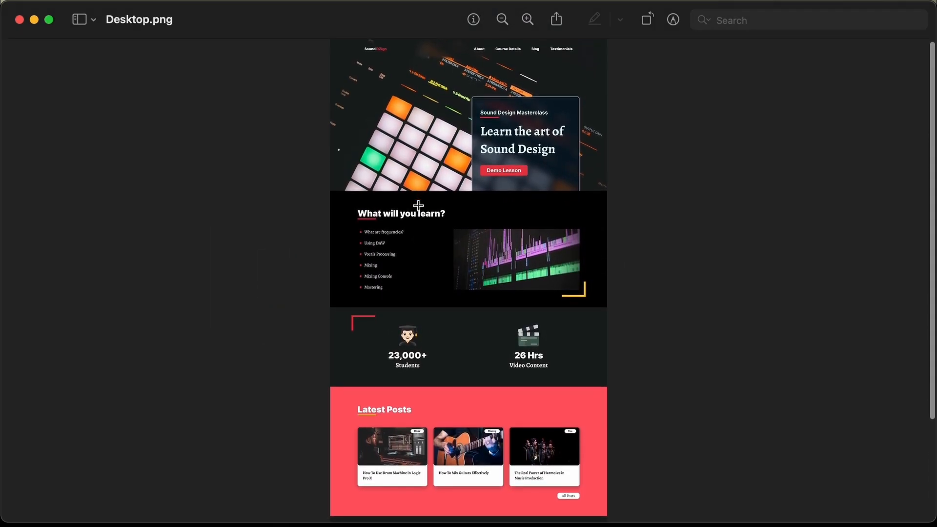
scroll(408, 278, down, 5)
scroll(410, 280, up, 5)
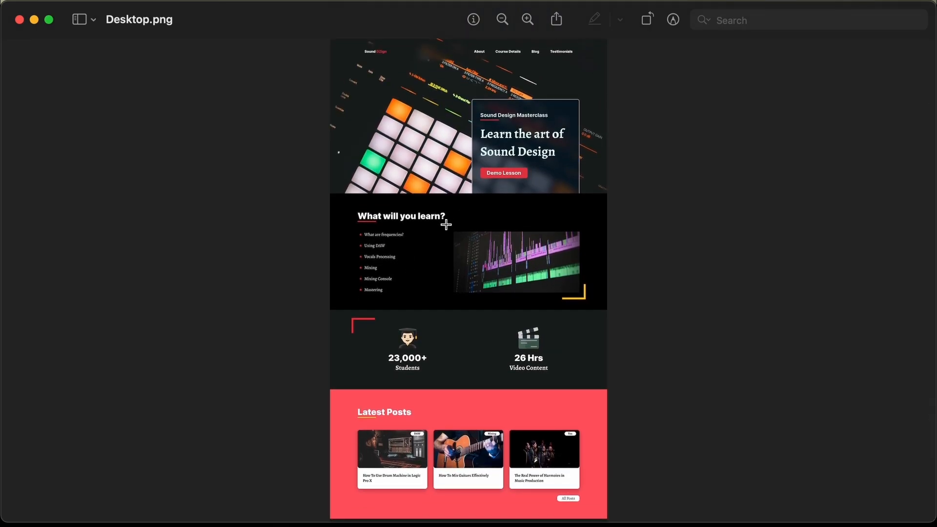
key(super+Tab)
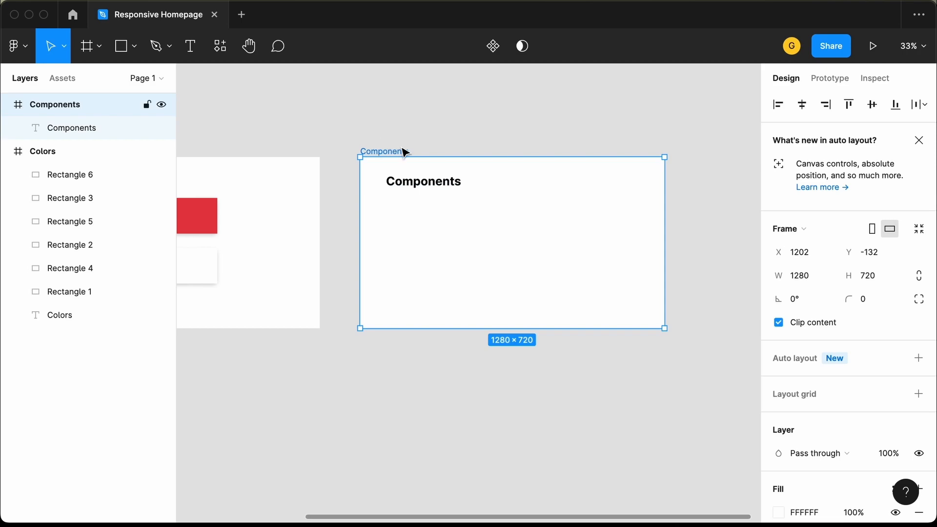
Step: Change the Components frame's fill to the dark color 161616
click(418, 146)
click(393, 151)
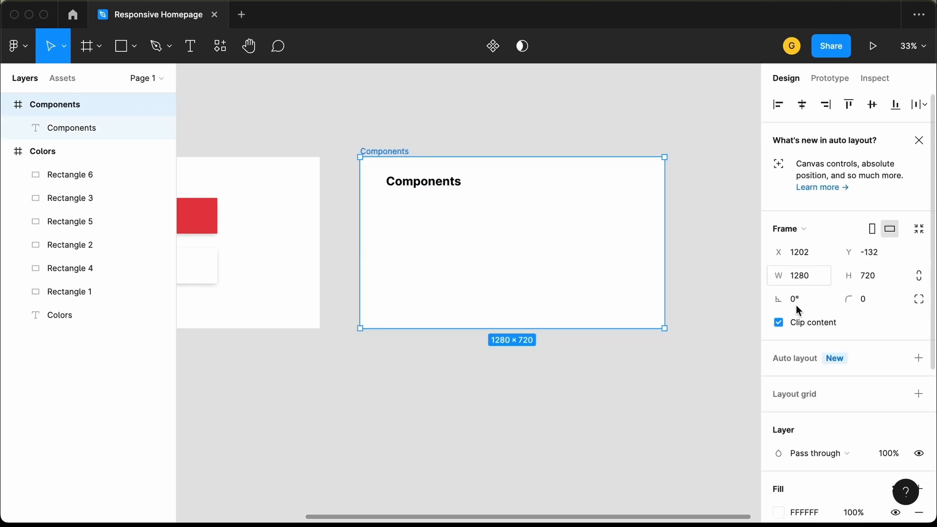
scroll(819, 367, down, 3)
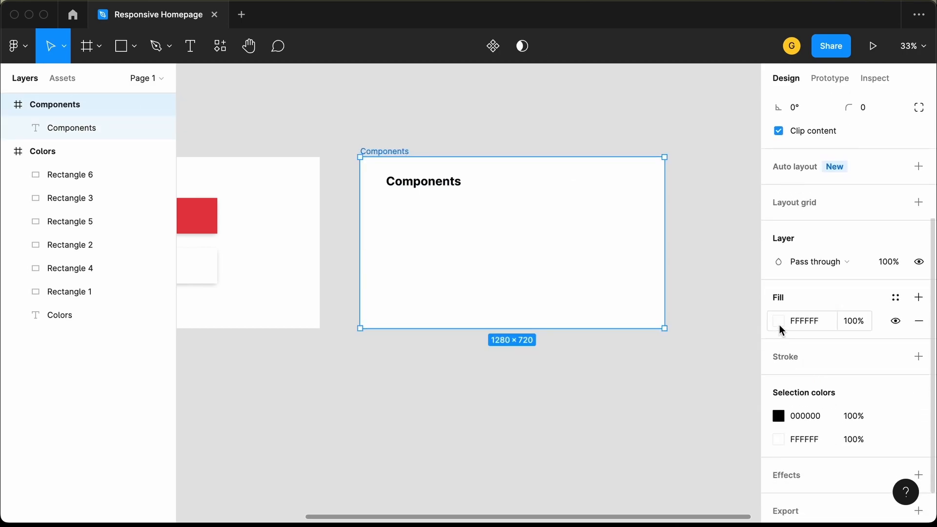
click(778, 321)
drag(654, 259, 585, 317)
click(747, 143)
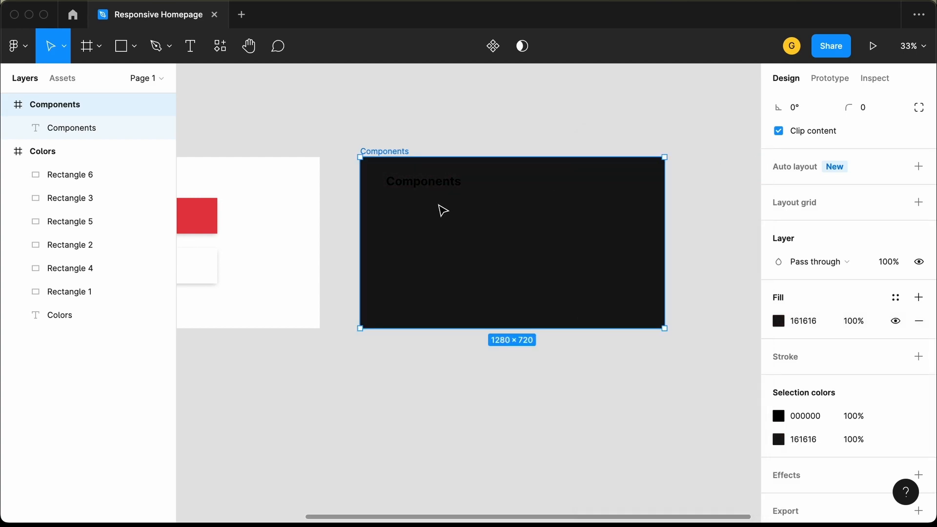
key(Escape)
Step: Set the fill of the Components title text to white, FFFFFF
click(418, 190)
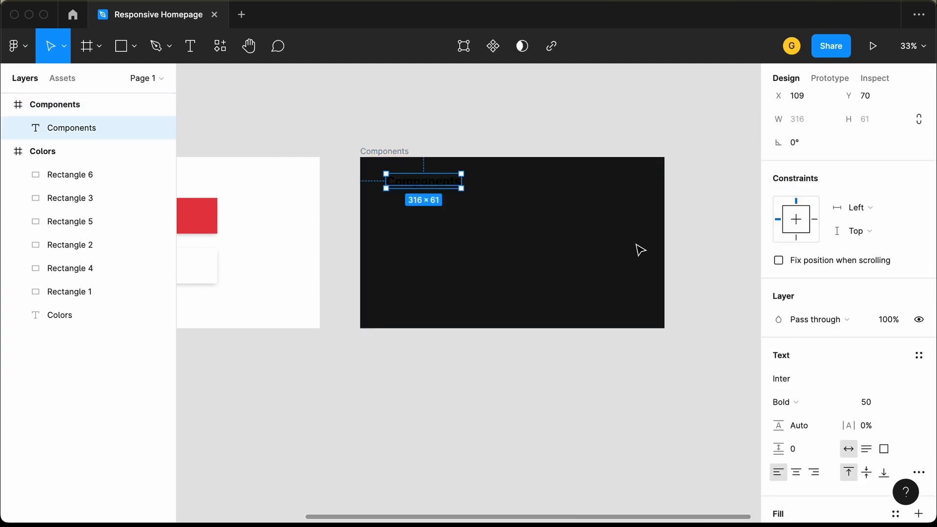
scroll(886, 286, up, 2)
scroll(886, 286, down, 5)
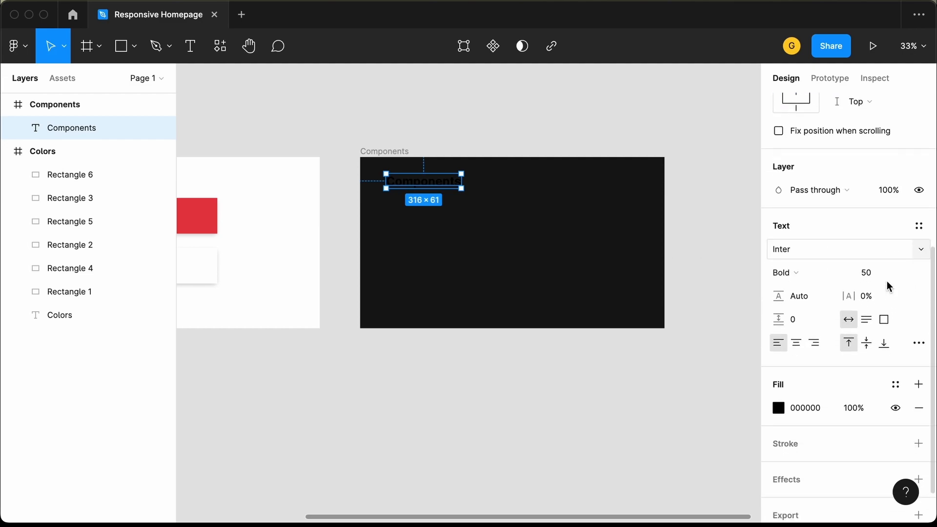
click(779, 406)
text(ffffff)
key(Return)
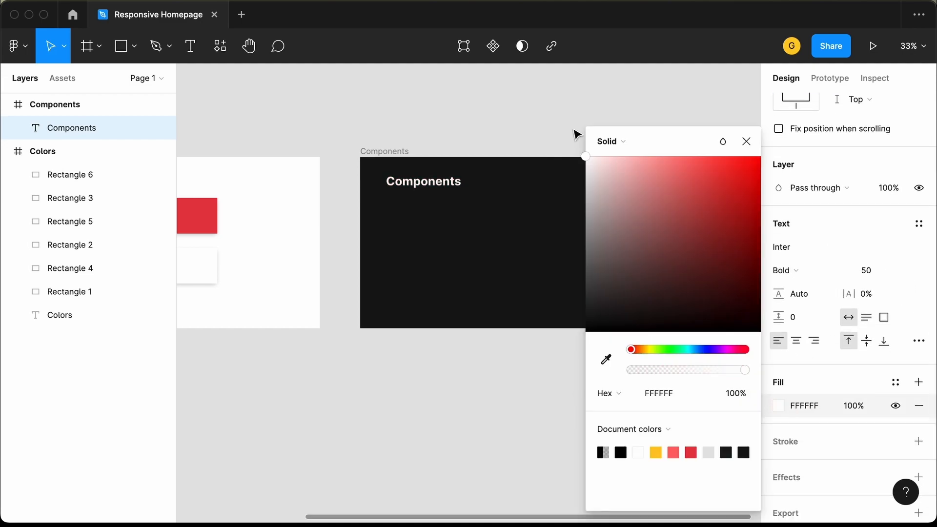
Step: Extend the Components frame downward to a height of about 1012
click(446, 257)
scroll(433, 254, up, 5)
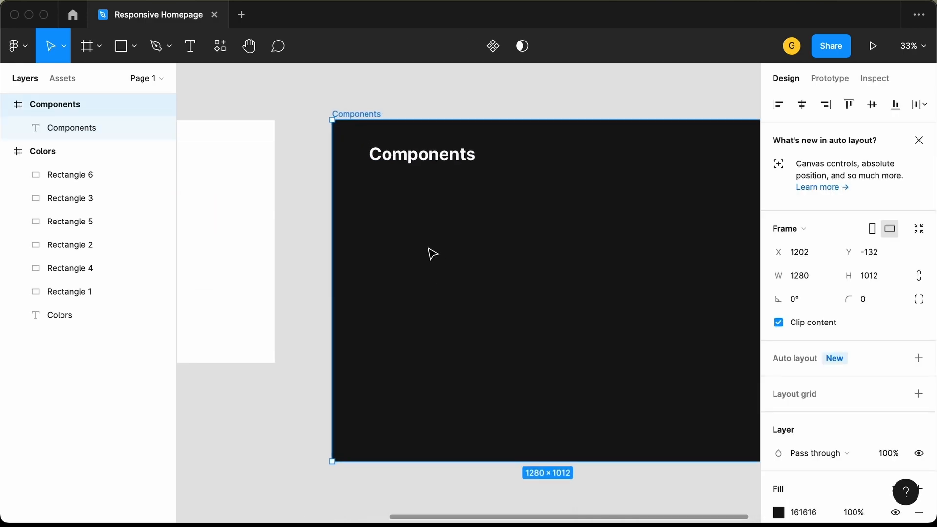
scroll(429, 249, right, 1)
scroll(428, 248, down, 3)
scroll(429, 248, right, 1)
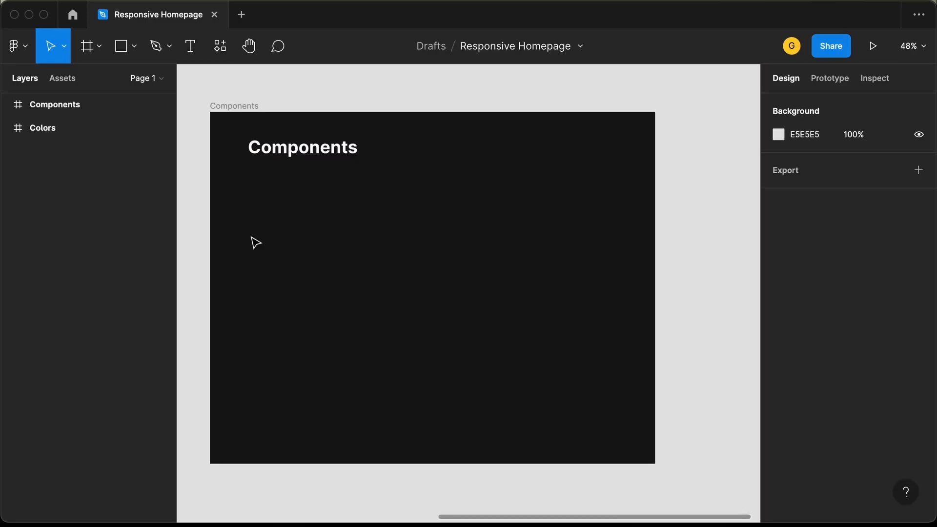
Step: Add a text layer reading "Heading" below the title in the Components frame
click(193, 48)
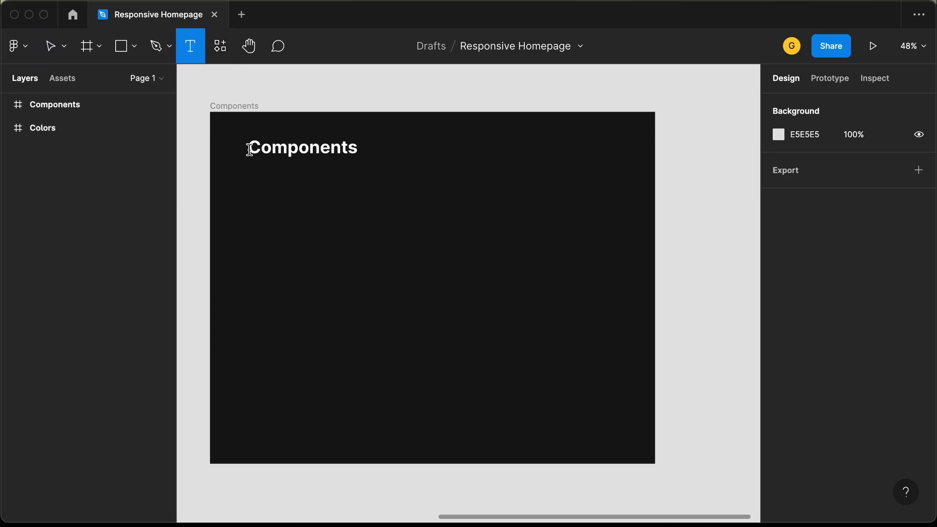
click(256, 194)
text(Heading)
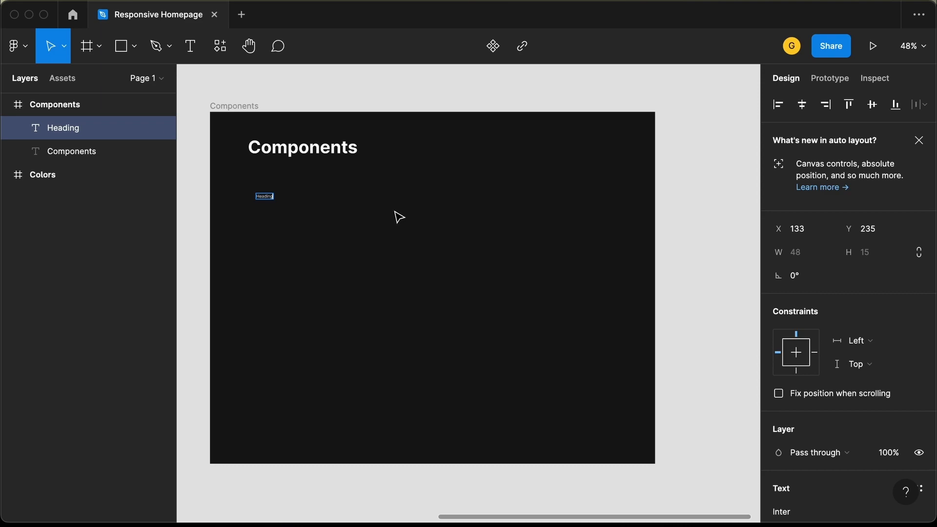
key(Escape)
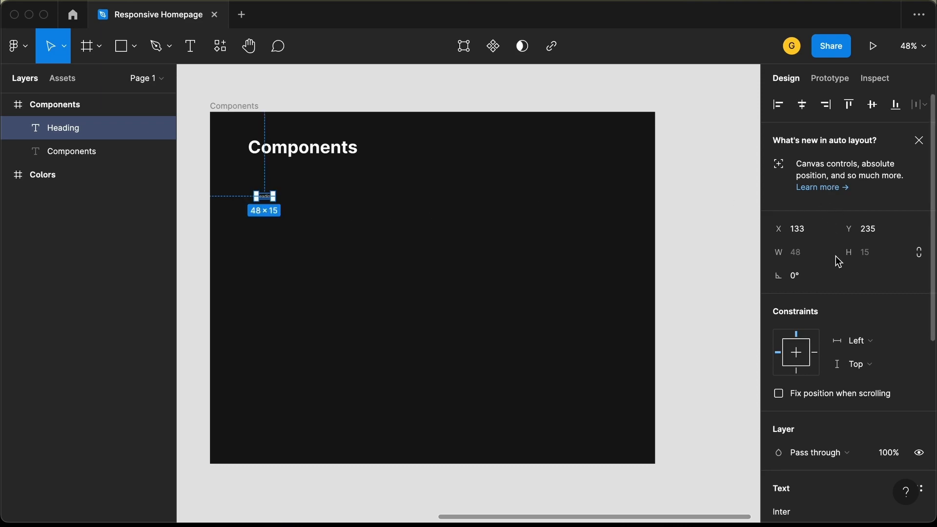
Step: Set the Heading text to the Black weight of Inter at size 40
scroll(836, 256, down, 6)
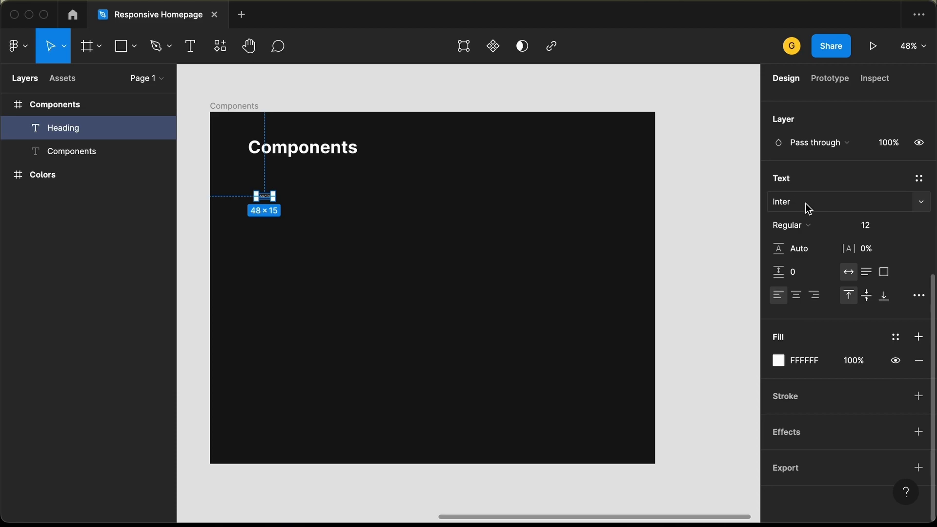
click(816, 231)
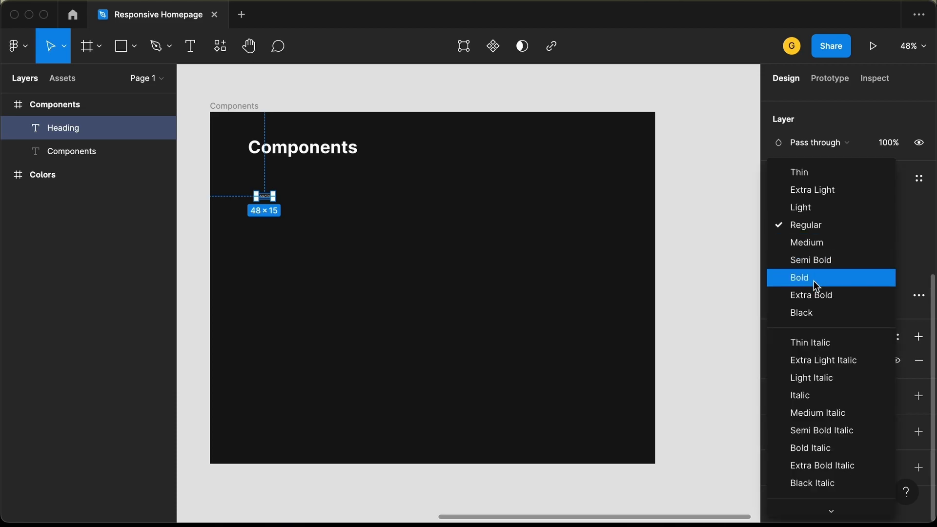
click(816, 313)
click(881, 232)
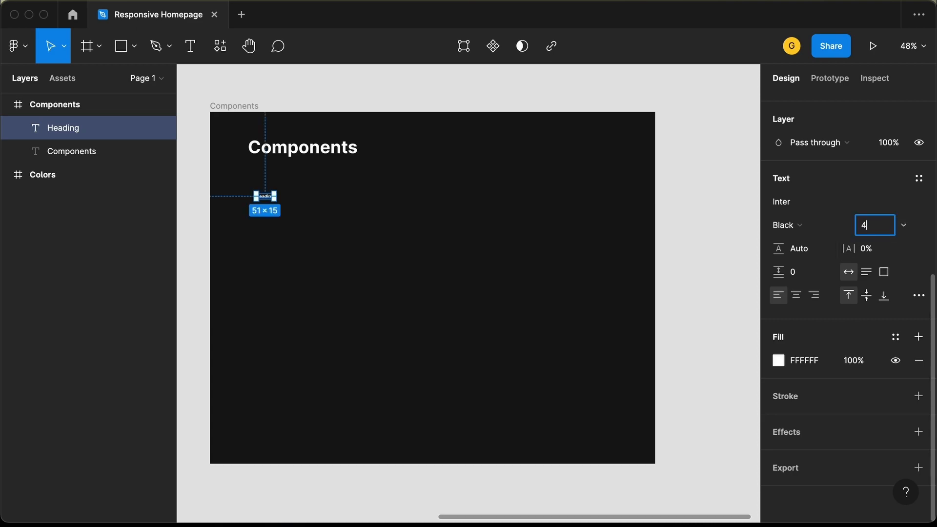
key(Return)
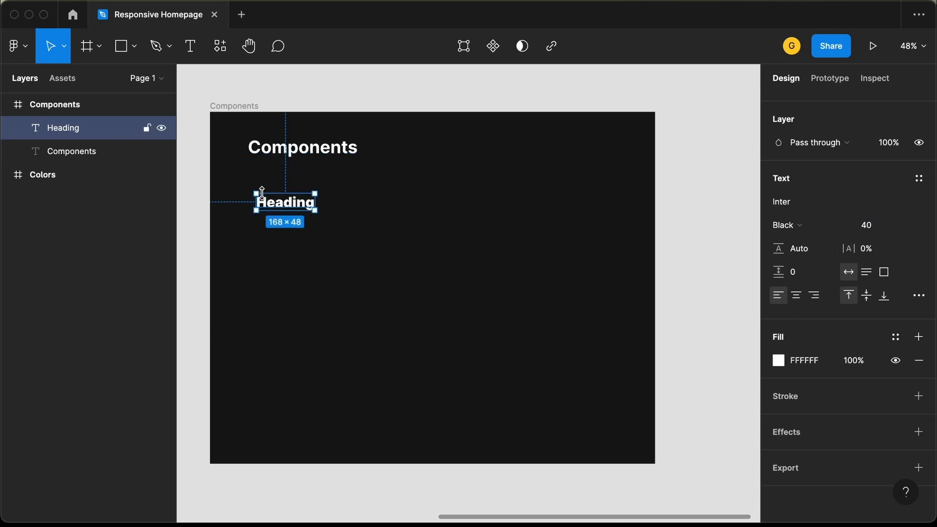
Step: Create a rectangle about 100 × 33 below the Heading text
scroll(274, 209, up, 5)
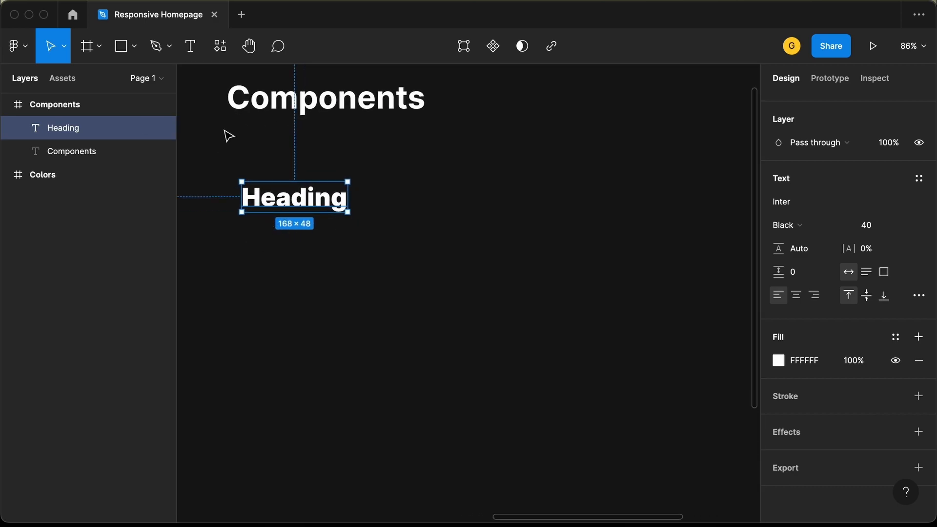
click(123, 52)
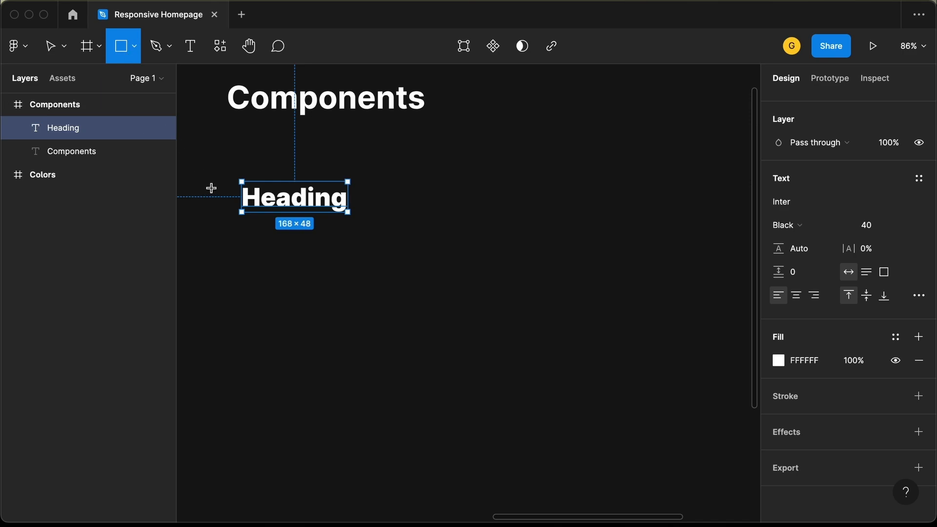
scroll(236, 202, up, 5)
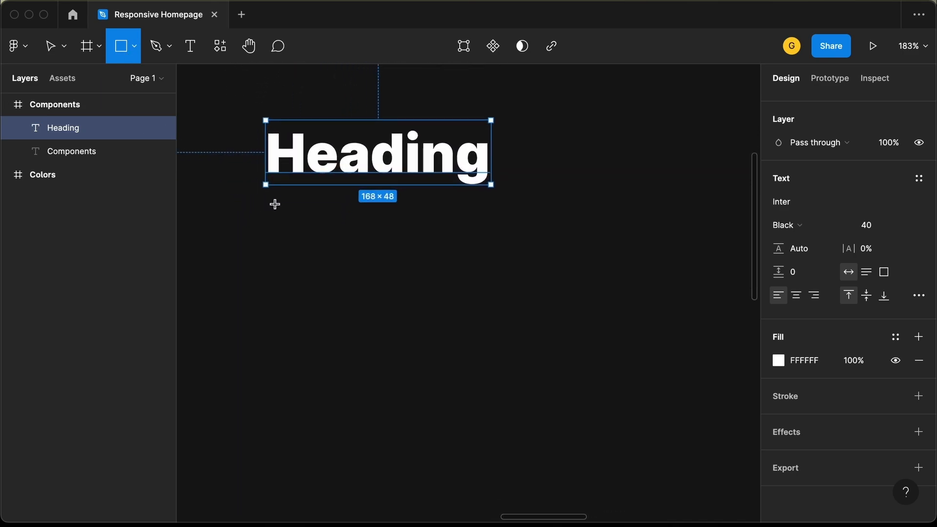
click(274, 205)
drag(268, 137, 272, 225)
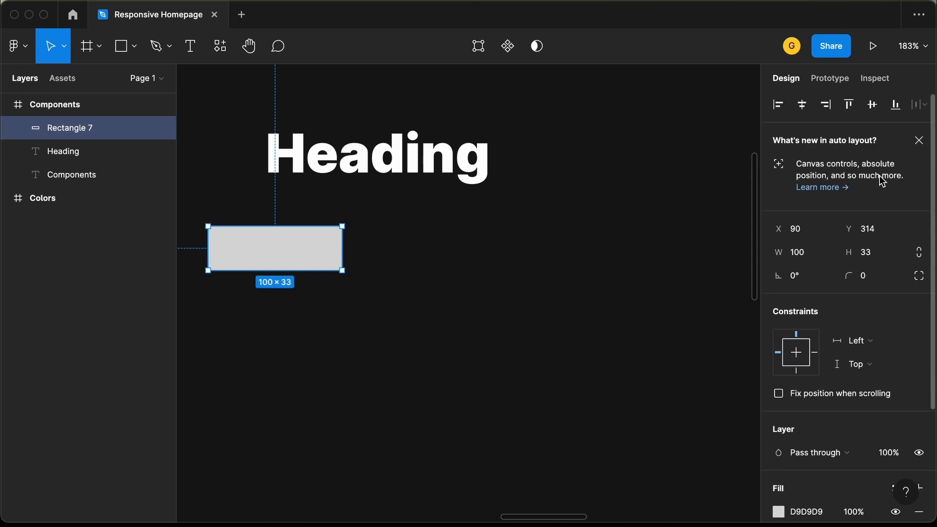
Step: Resize the rectangle to 80 × 4 and place it directly beneath the Heading text, aligned with its left edge
click(892, 254)
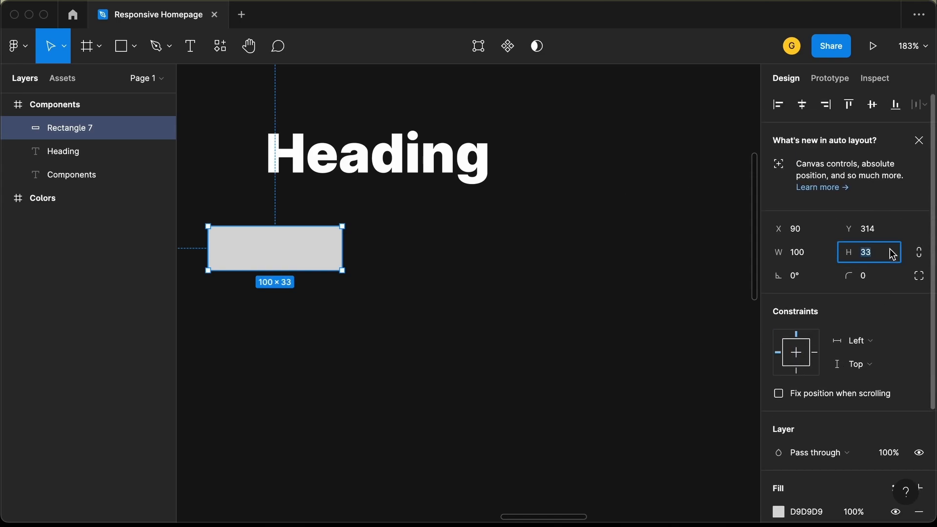
text(8)
key(Return)
text(4)
key(Escape)
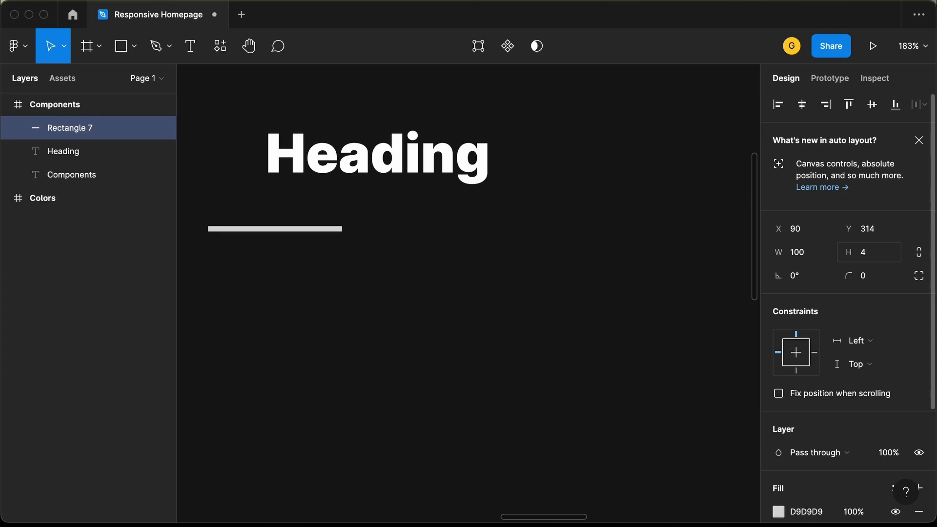
click(820, 254)
text(80)
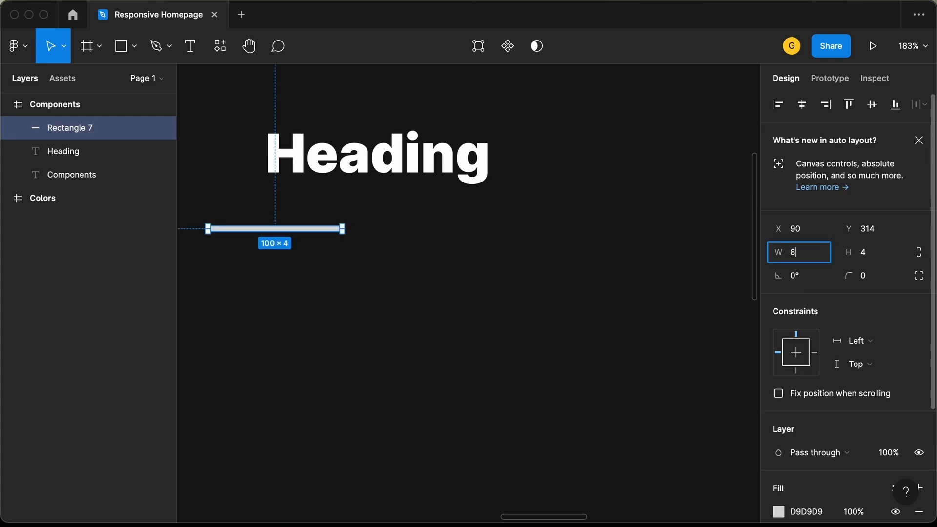
key(Return)
drag(297, 229, 342, 193)
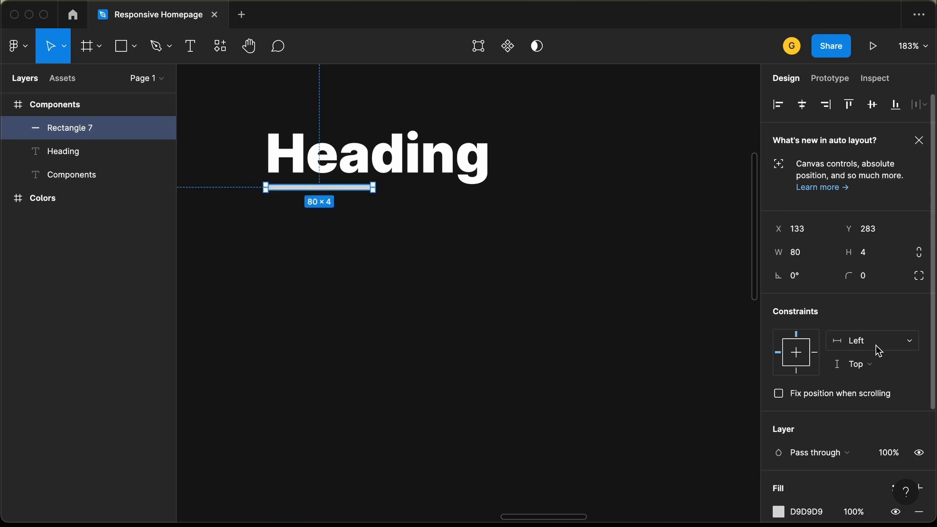
Step: Fill the underline bar with the red E63946 sampled from the red swatch in the Colors frame
scroll(875, 379, down, 5)
click(778, 362)
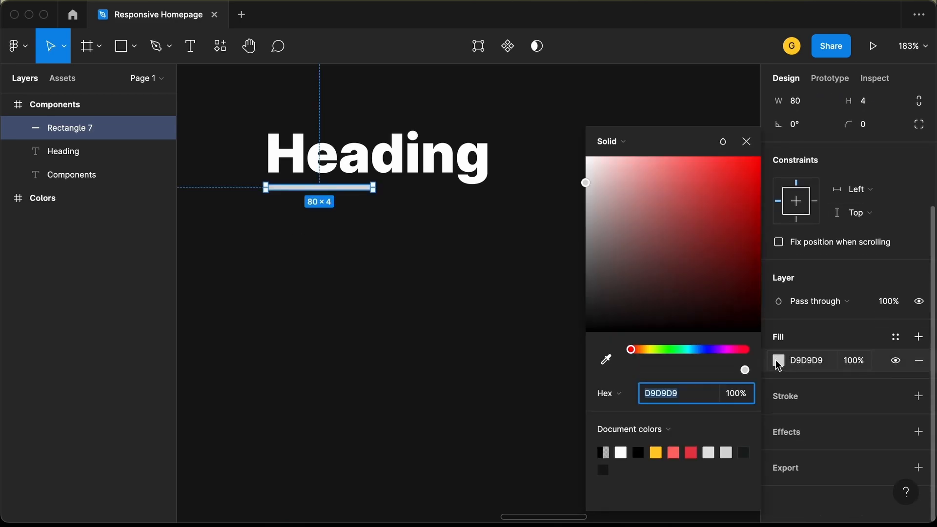
click(607, 362)
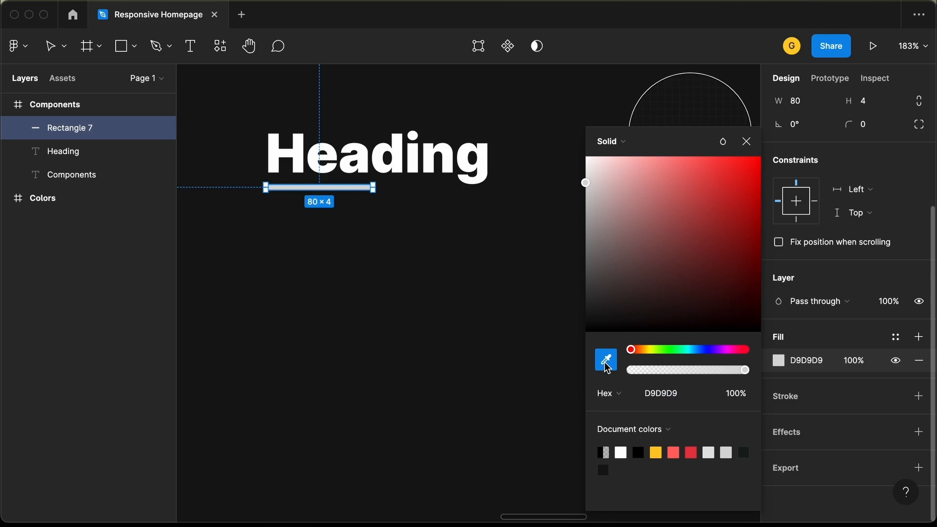
scroll(482, 313, down, 5)
scroll(485, 312, left, 5)
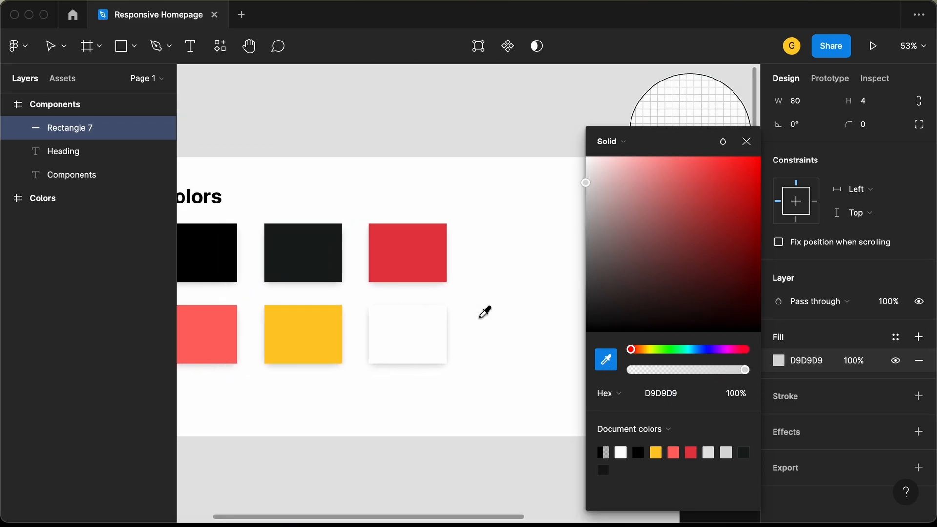
click(475, 236)
scroll(476, 237, right, 8)
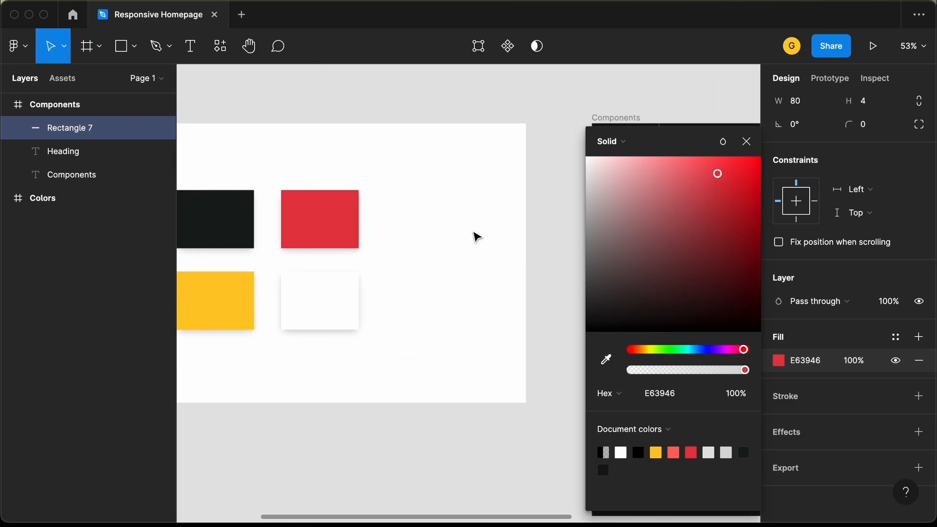
scroll(476, 237, up, 5)
click(477, 238)
scroll(429, 328, up, 5)
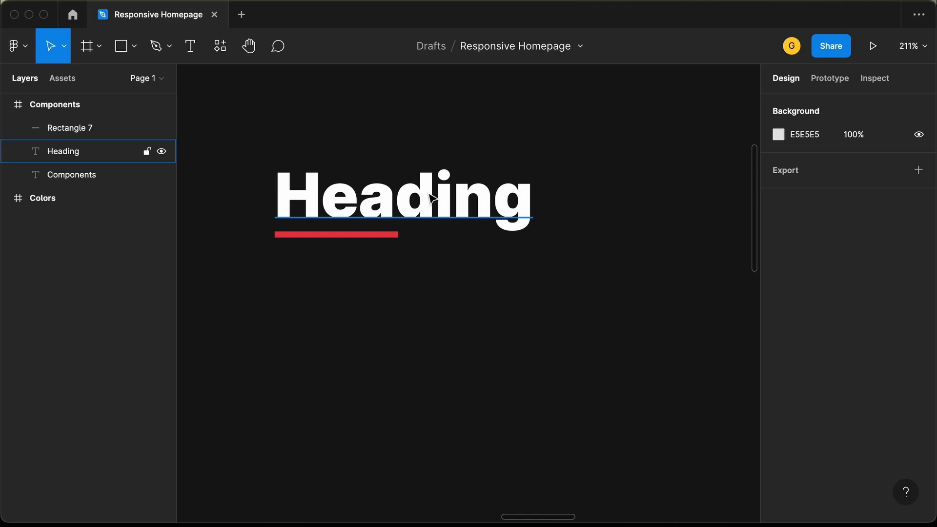
Step: Set the Heading text's resizing mode to Auto height
click(451, 200)
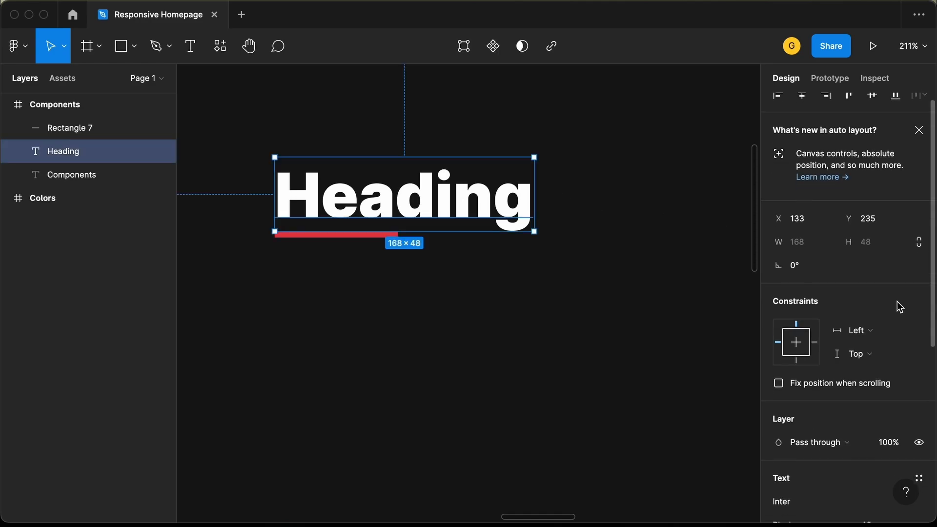
scroll(900, 307, down, 6)
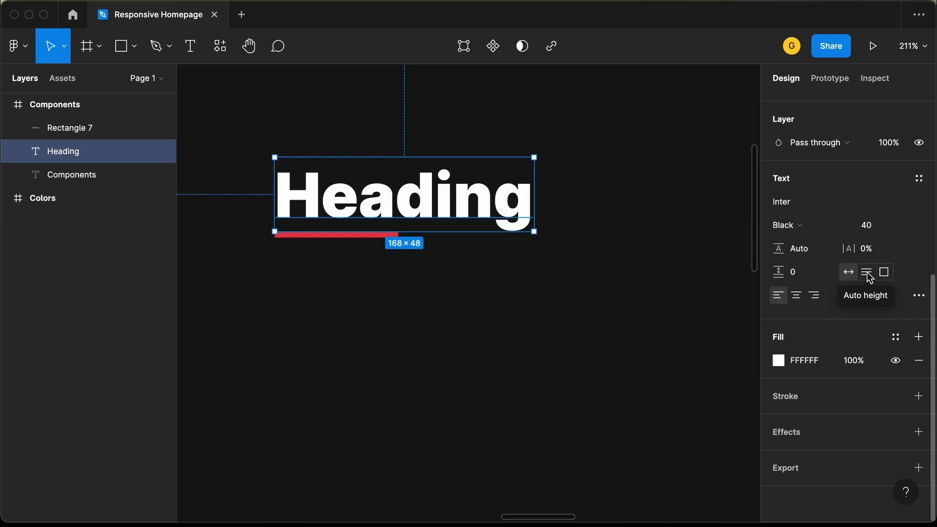
click(869, 275)
Step: Test the text wrapping by inserting filler letters before the final letter of Heading, and undo the insertion
double_click(459, 184)
click(492, 187)
text(asdfasdfasf)
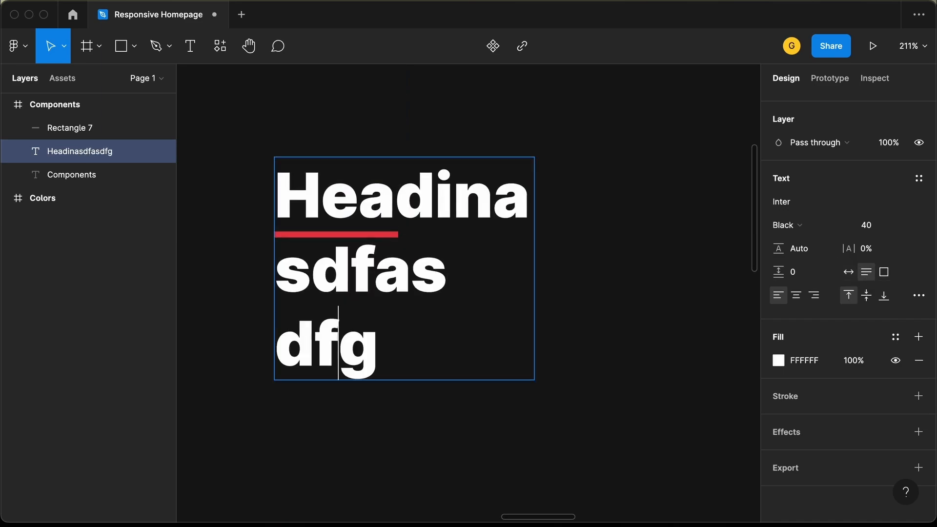
key(super+z)
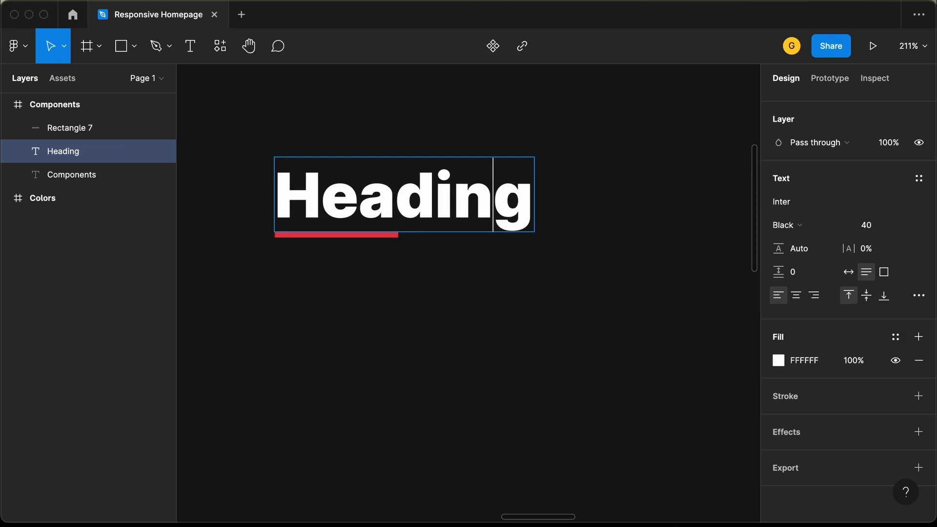
Step: Combine the Heading text and the red underline bar in one auto layout frame
click(599, 141)
drag(595, 137, 220, 292)
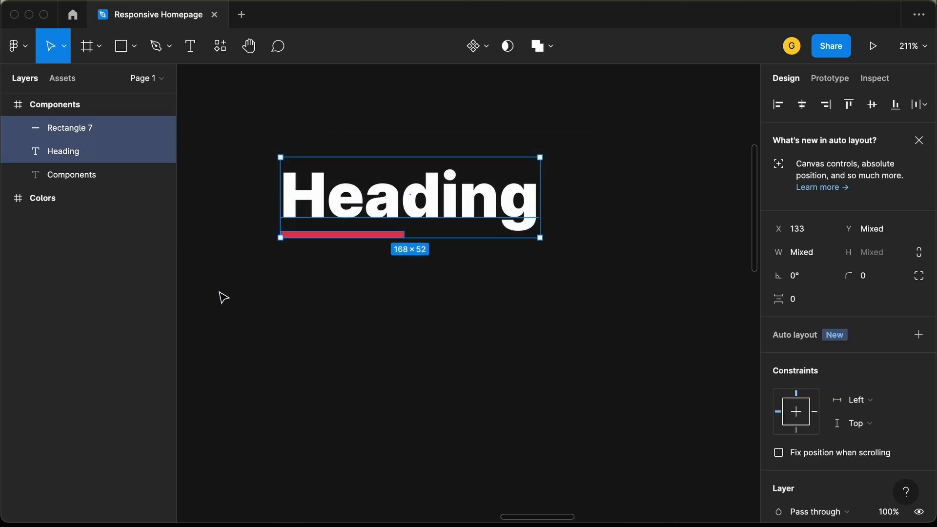
right_click(445, 192)
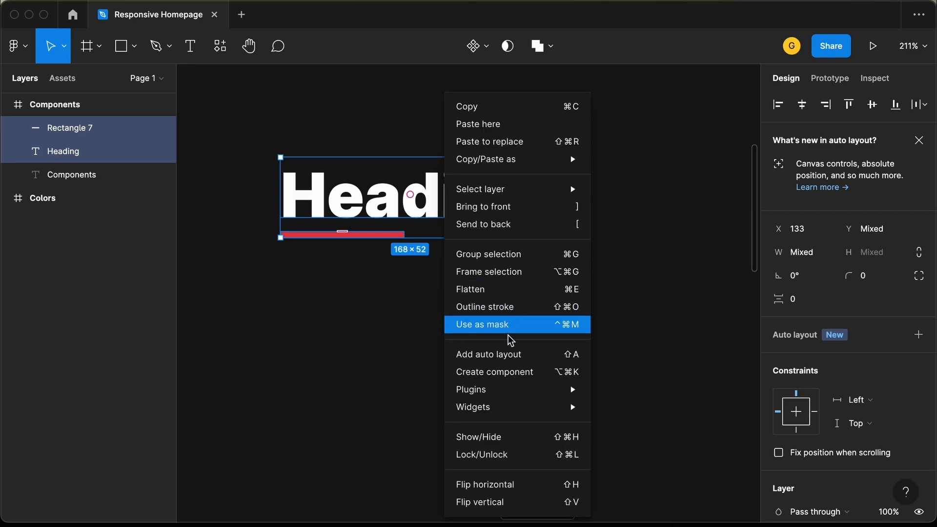
click(515, 355)
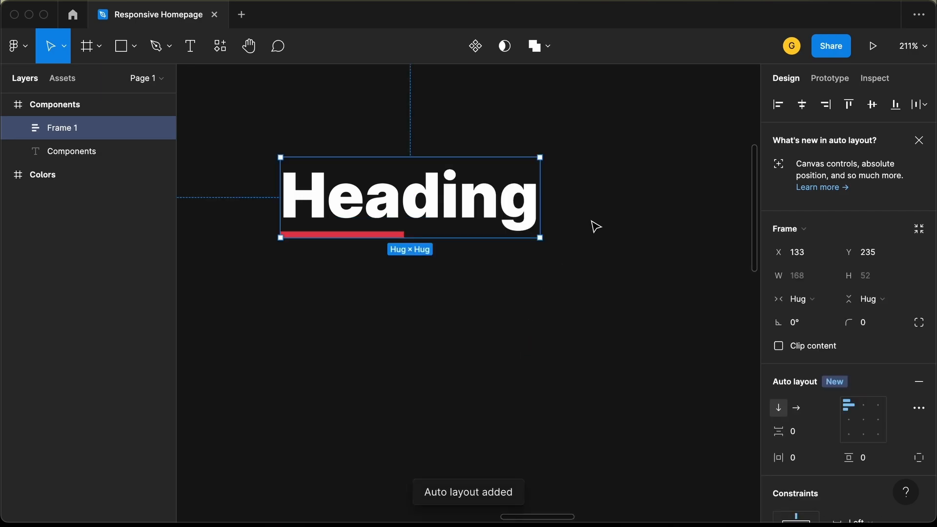
click(20, 129)
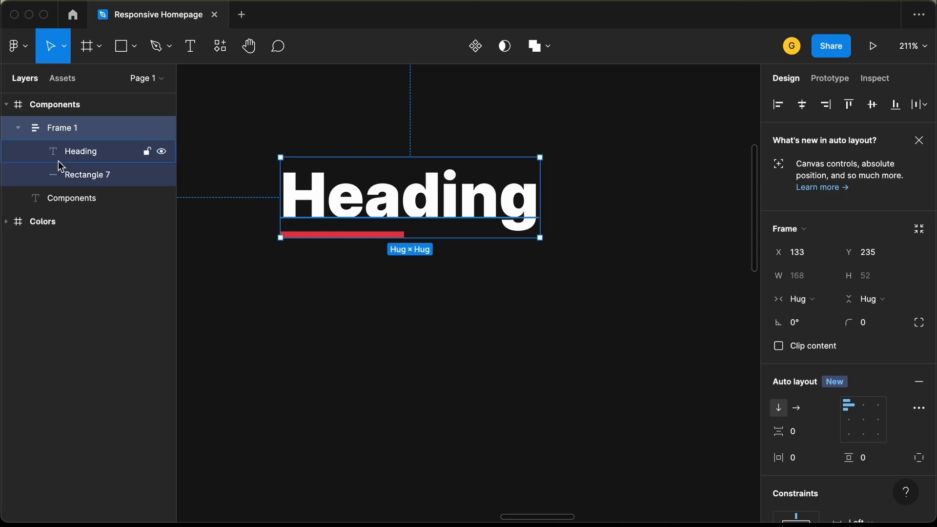
click(87, 180)
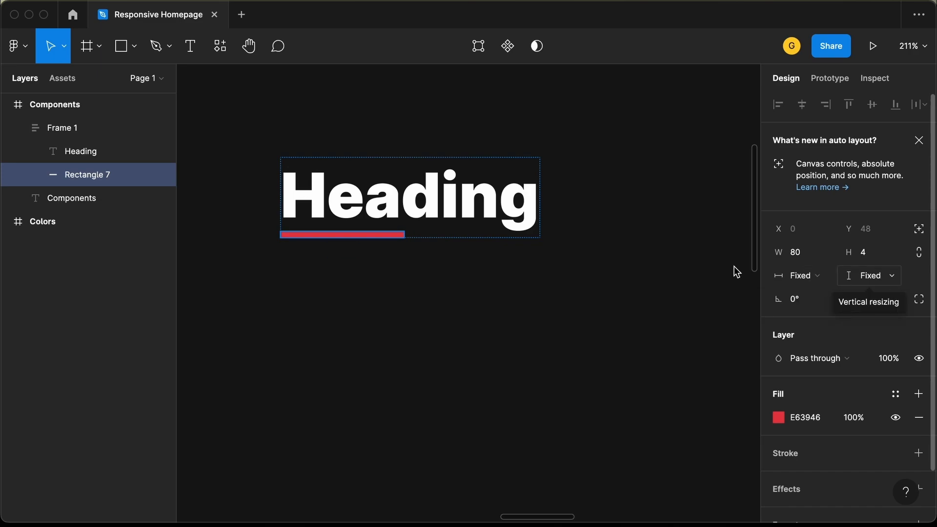
click(99, 148)
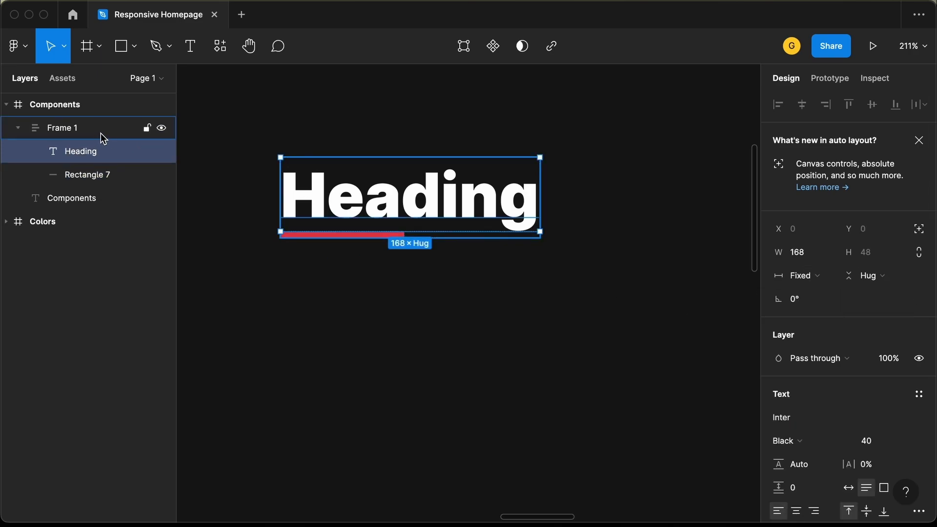
Step: Convert the auto layout frame into a component and name it Heading
click(100, 134)
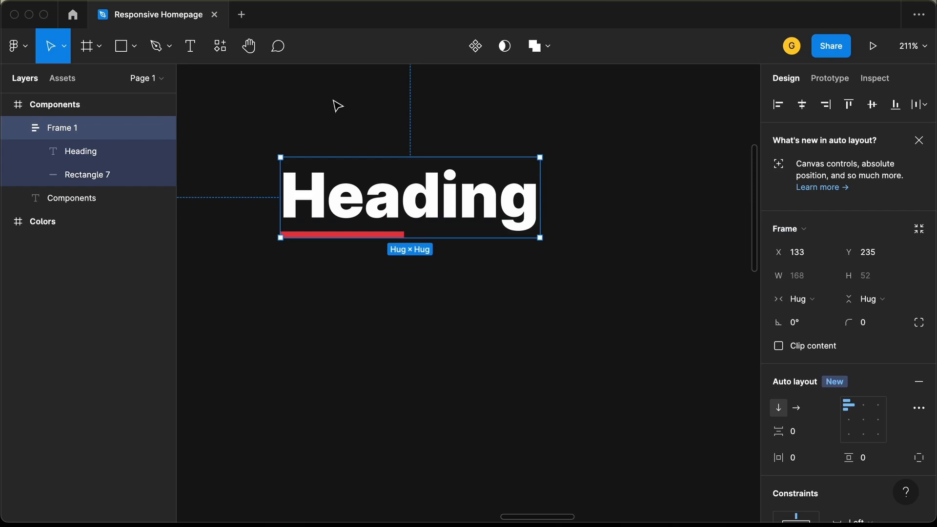
click(476, 49)
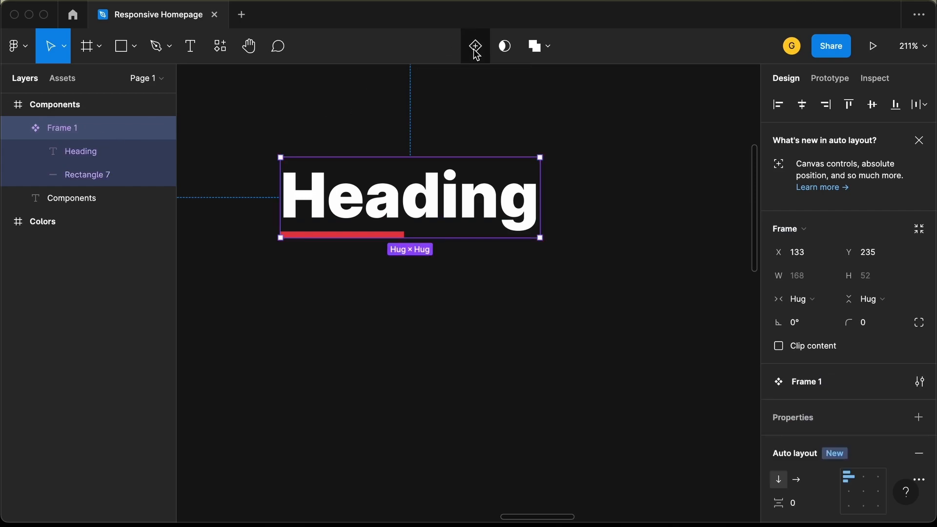
double_click(86, 133)
text(Heading)
key(Return)
click(164, 291)
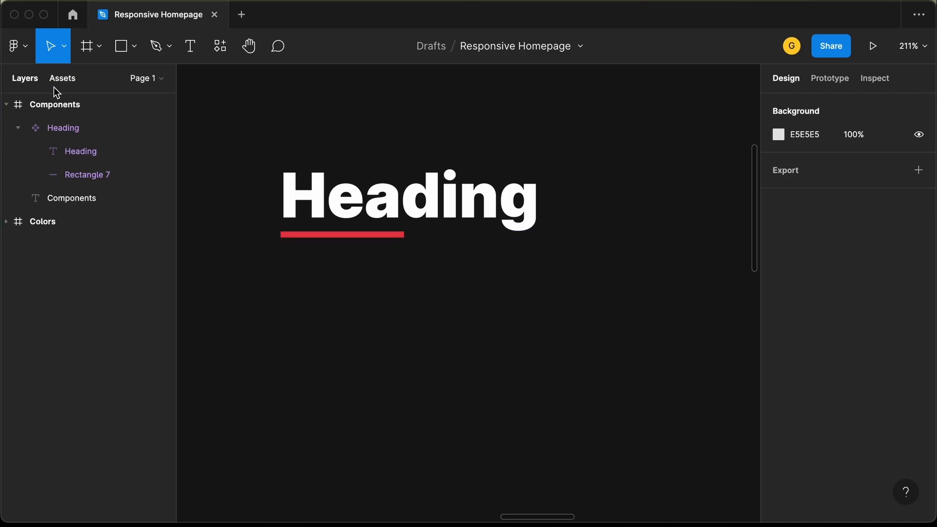
Step: Place an instance of the local Heading component below the original in the Components frame
click(68, 76)
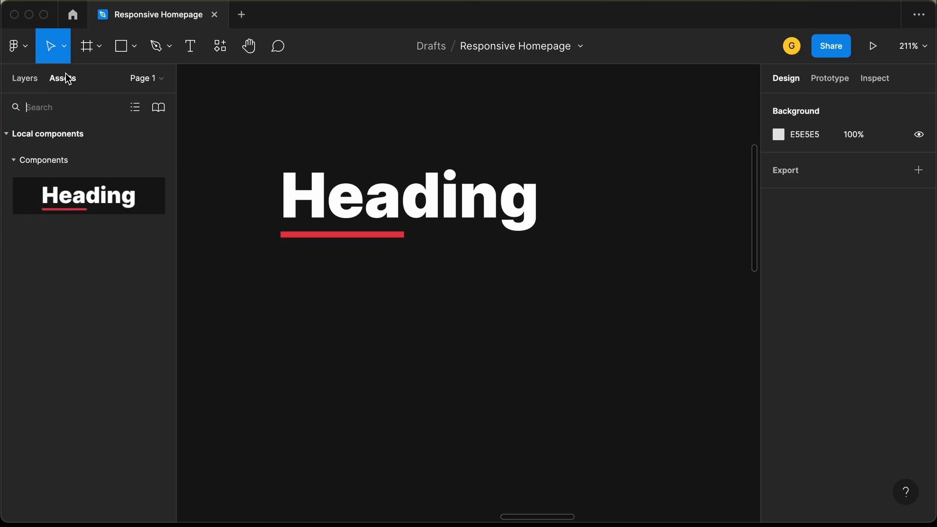
click(14, 159)
click(13, 160)
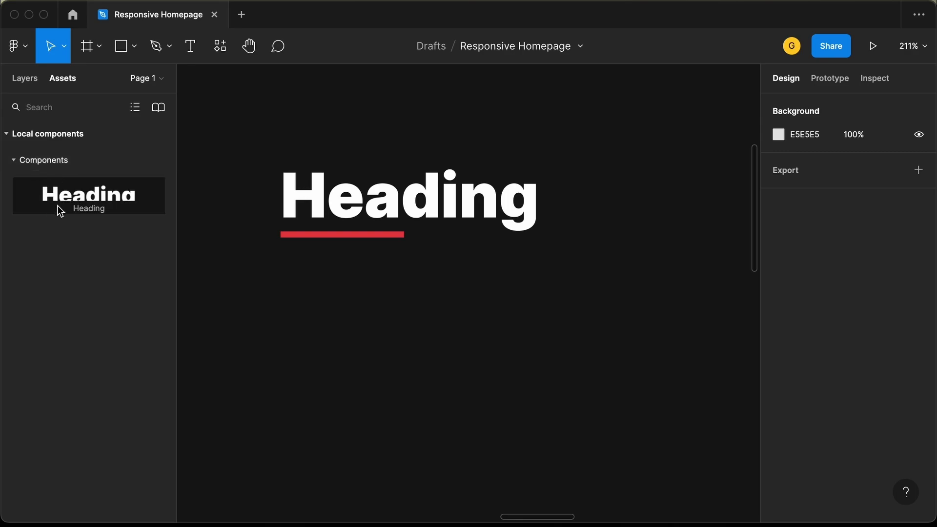
drag(75, 196, 350, 380)
Step: Replace the text of the lower heading instance with "This is the heading"
double_click(350, 381)
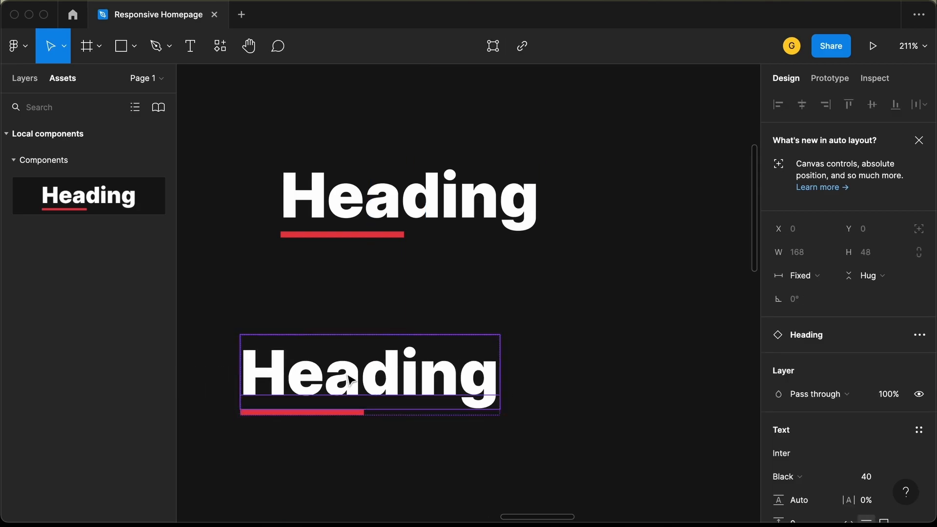
double_click(350, 380)
text(This )
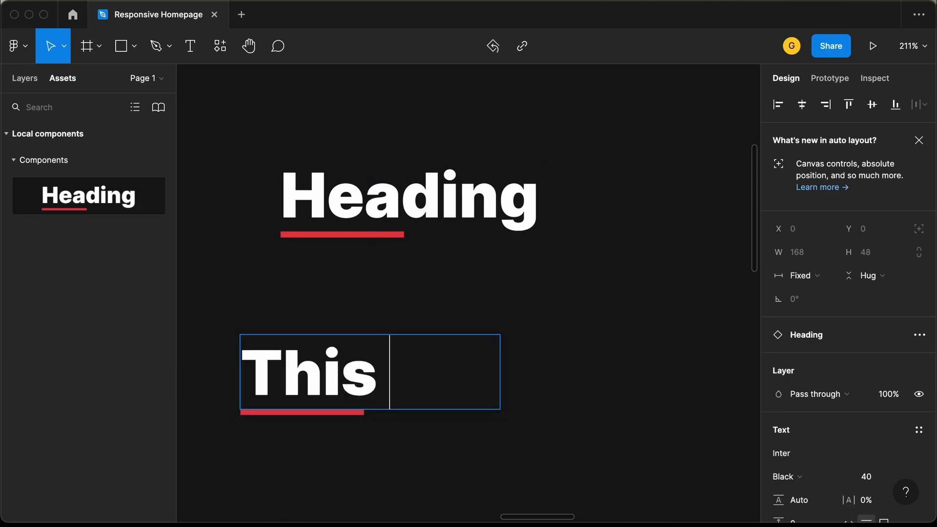
text(is the heading)
scroll(483, 372, down, 5)
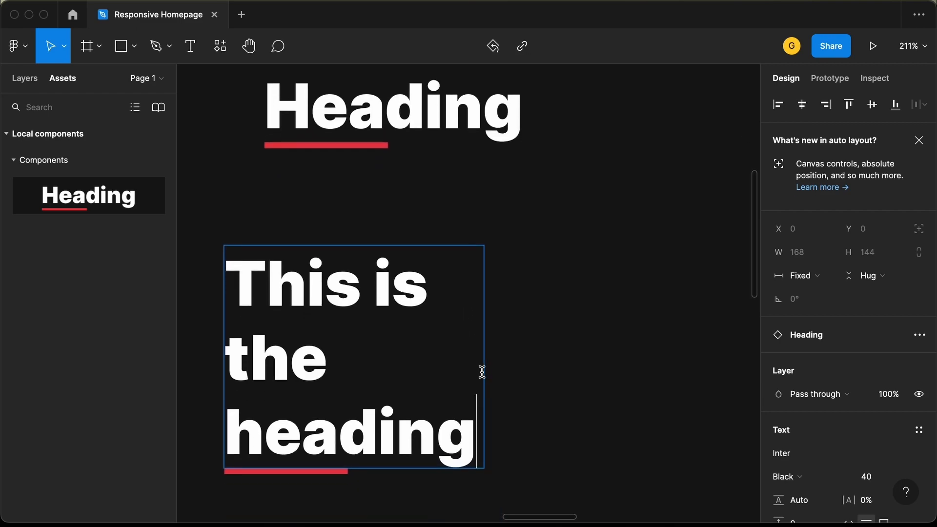
scroll(519, 338, up, 1)
scroll(520, 338, right, 1)
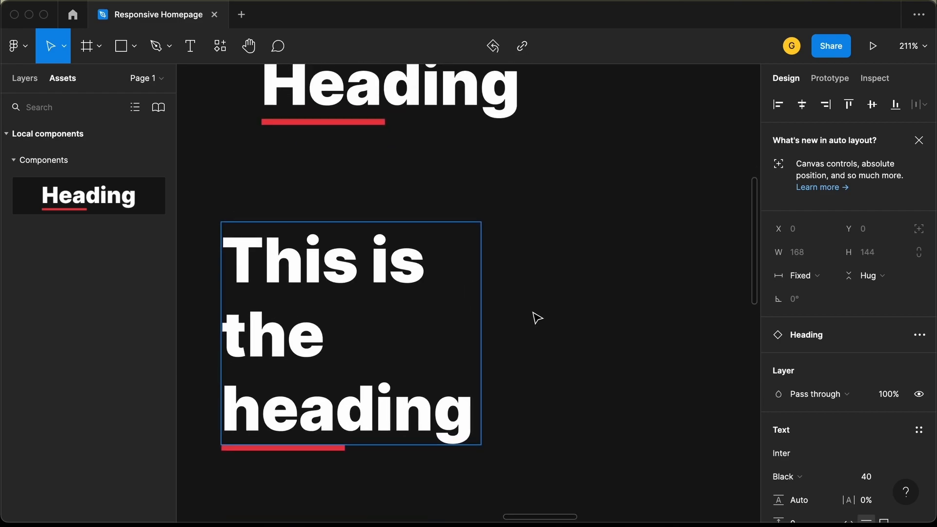
key(Escape)
Step: Widen the "This is the heading" instance to about 306
click(545, 276)
click(414, 295)
click(508, 297)
click(458, 299)
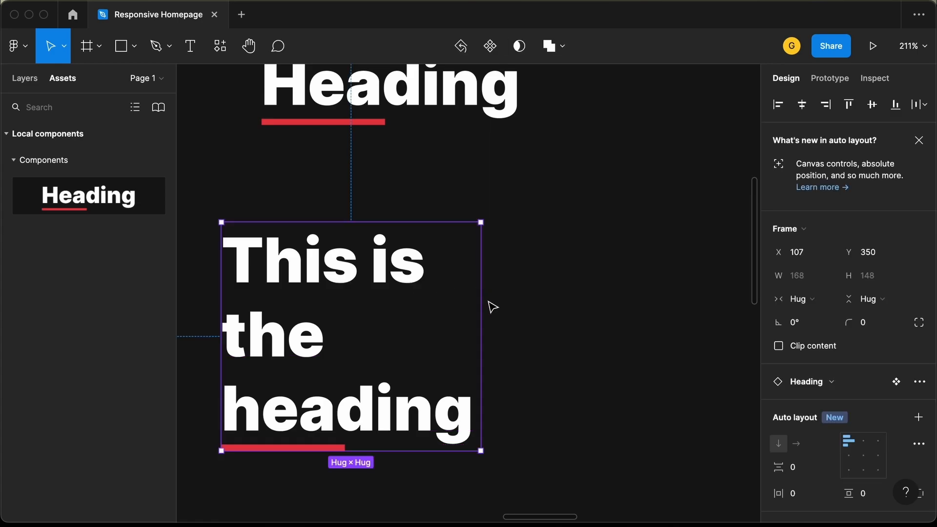
drag(483, 303, 694, 308)
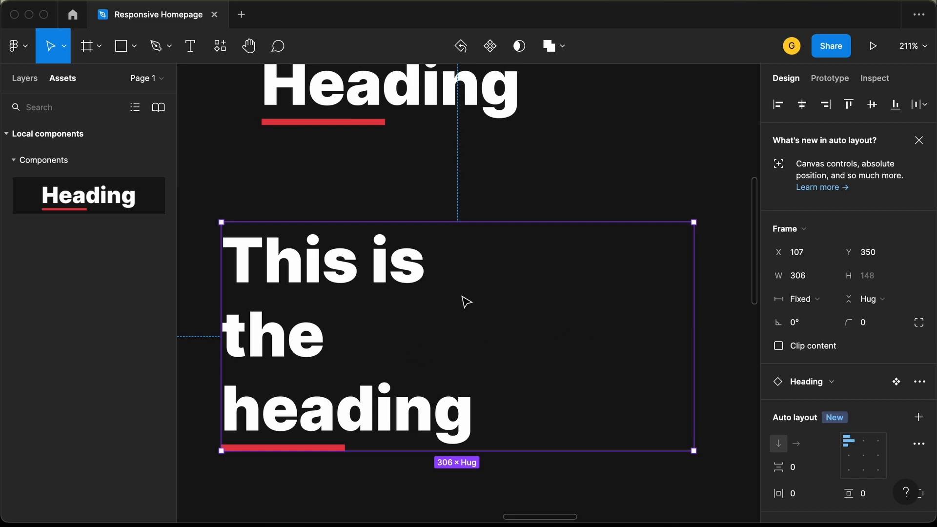
Step: Set the horizontal resizing of the text inside the main Heading component to Fill container
scroll(415, 299, up, 3)
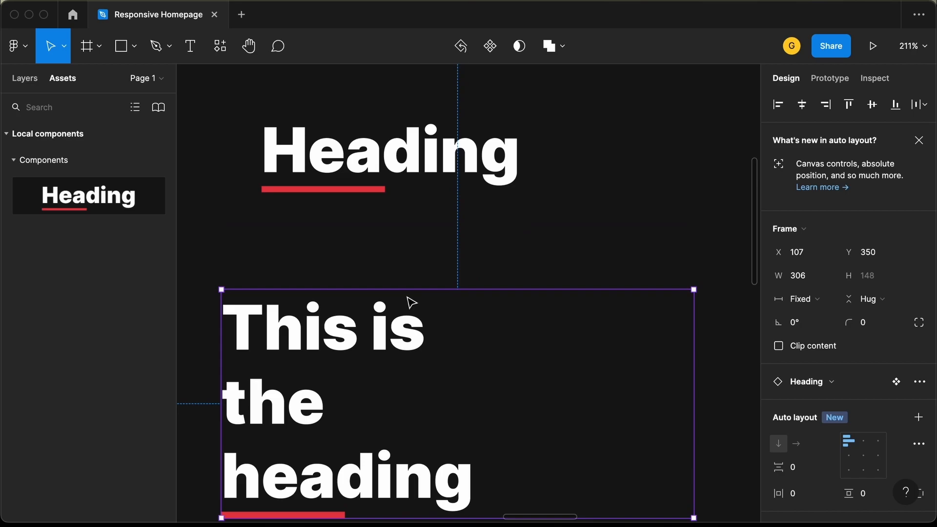
click(436, 154)
double_click(436, 154)
key(alt+1)
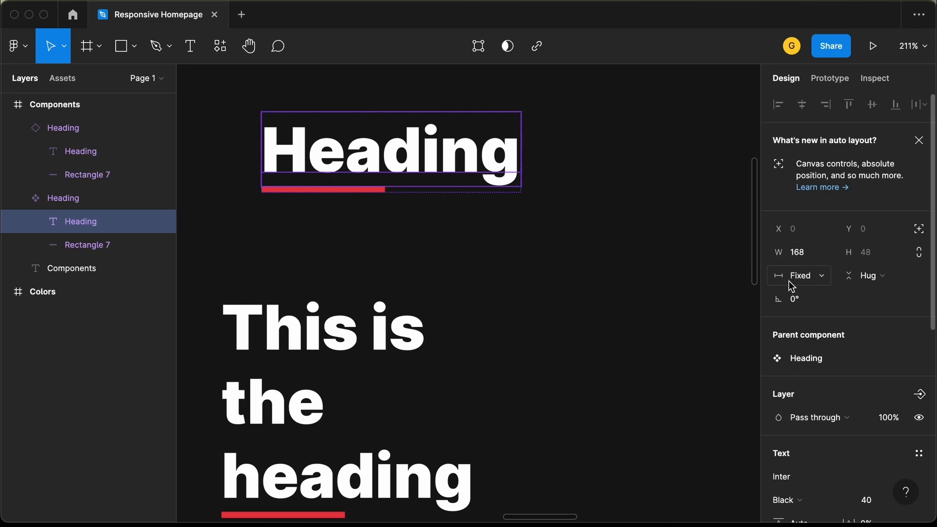
click(810, 284)
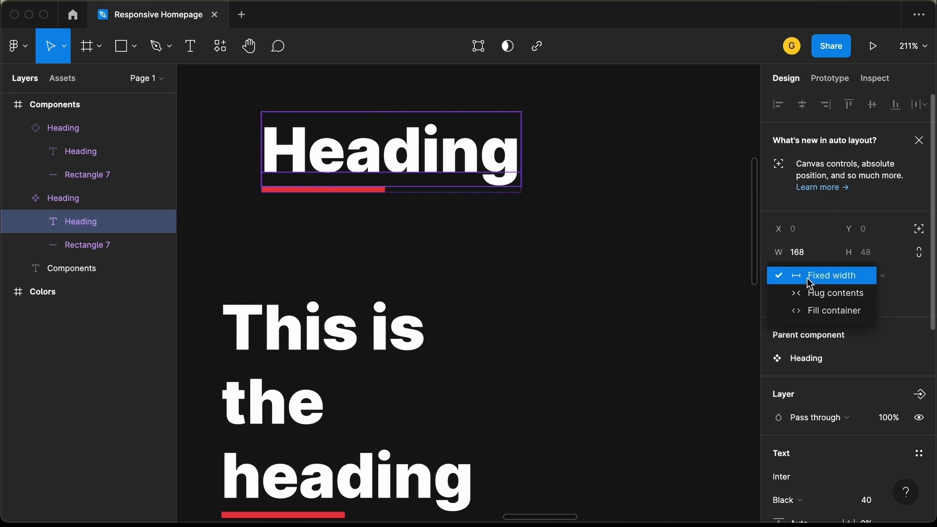
click(830, 311)
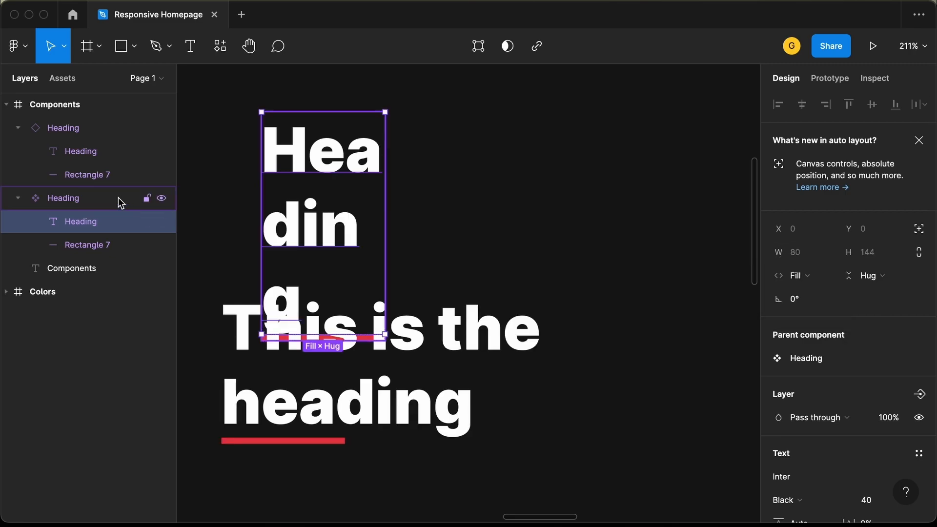
Step: Widen the main Heading component to about 185 so its text fits on one line
click(119, 203)
drag(384, 208, 548, 198)
click(497, 257)
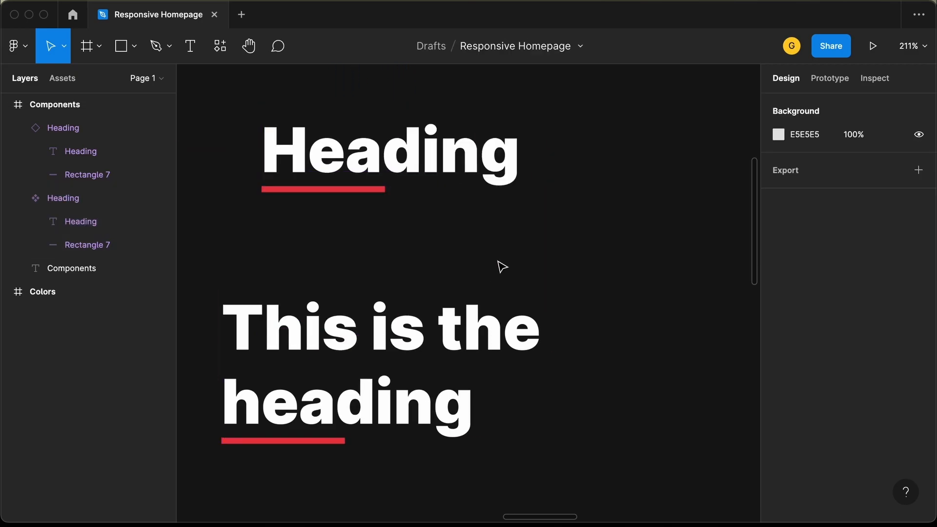
Step: Narrow the "This is the heading" instance to test how its text wraps, and delete the instance
scroll(487, 315, down, 3)
scroll(489, 317, down, 6)
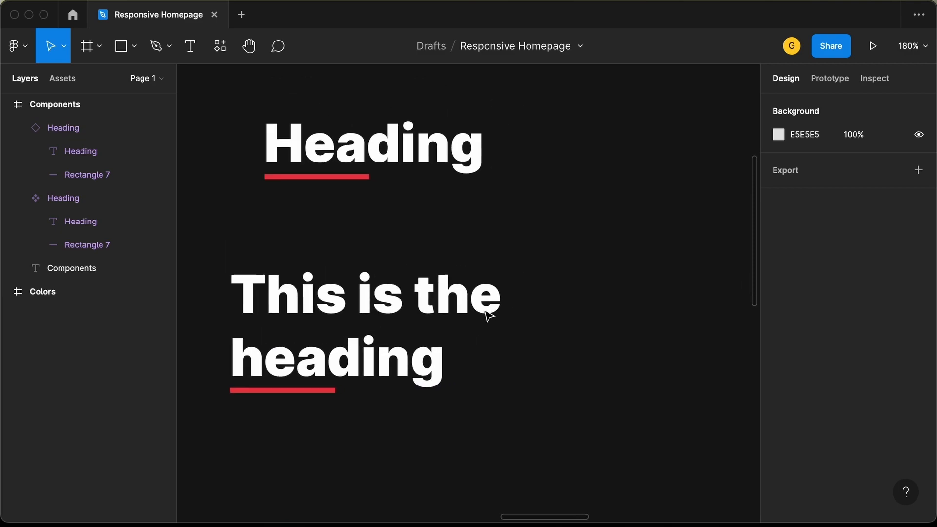
click(459, 292)
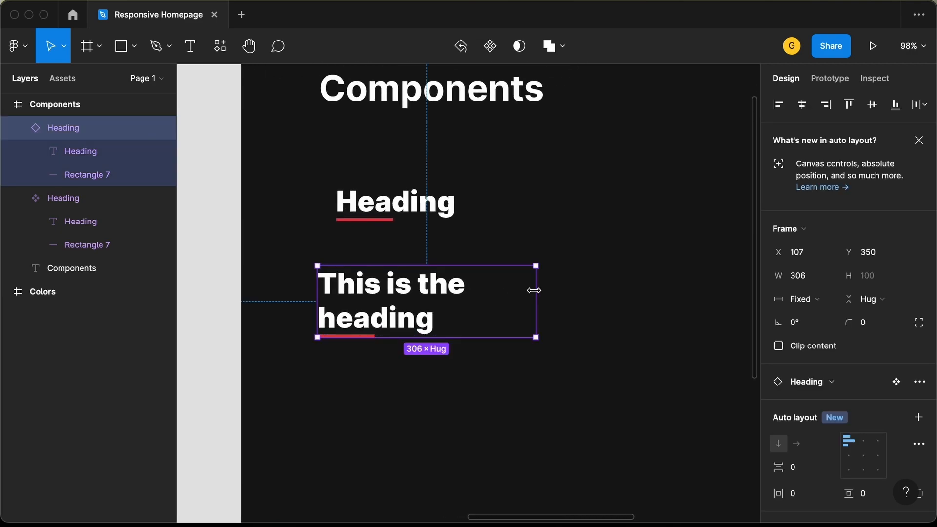
drag(549, 289, 411, 293)
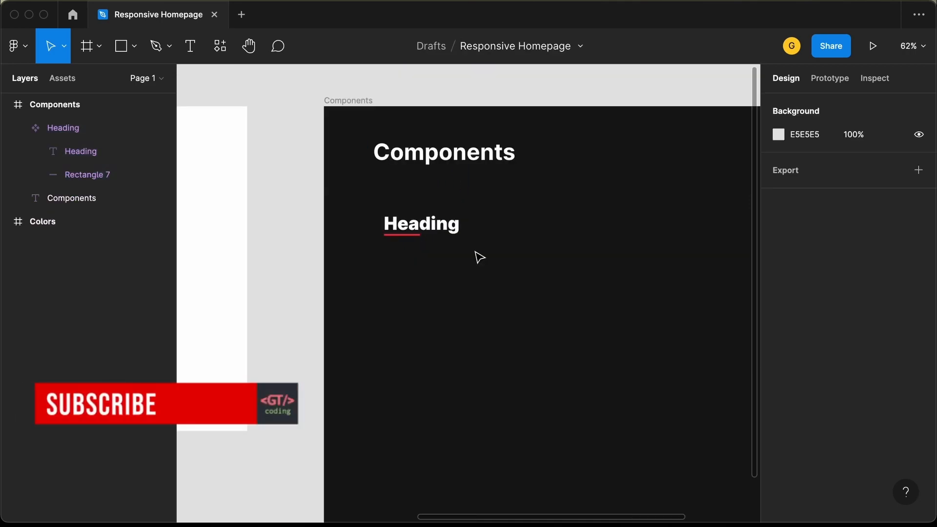
Step: Examine the main Heading component's settings and the types of component property that can be created for it
scroll(477, 253, up, 2)
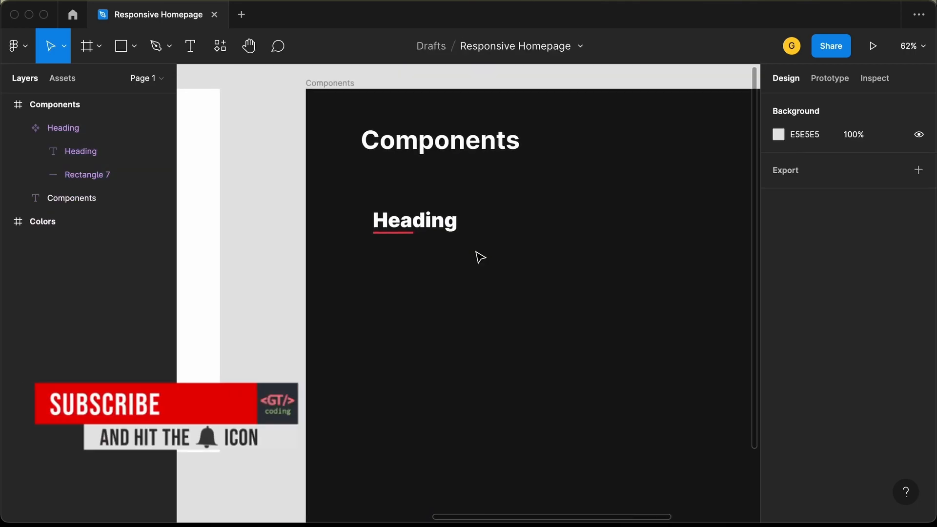
scroll(479, 258, up, 3)
scroll(446, 243, up, 1)
click(427, 223)
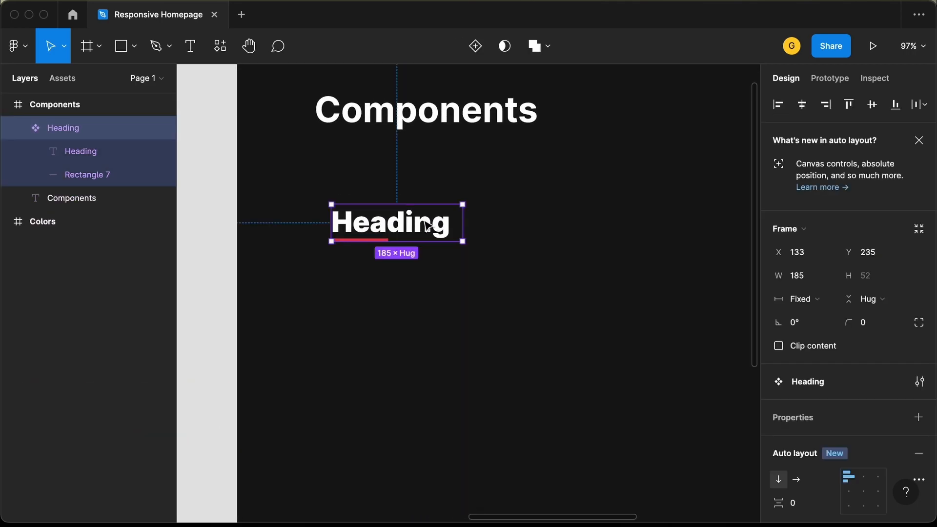
scroll(427, 225, down, 1)
scroll(427, 225, right, 1)
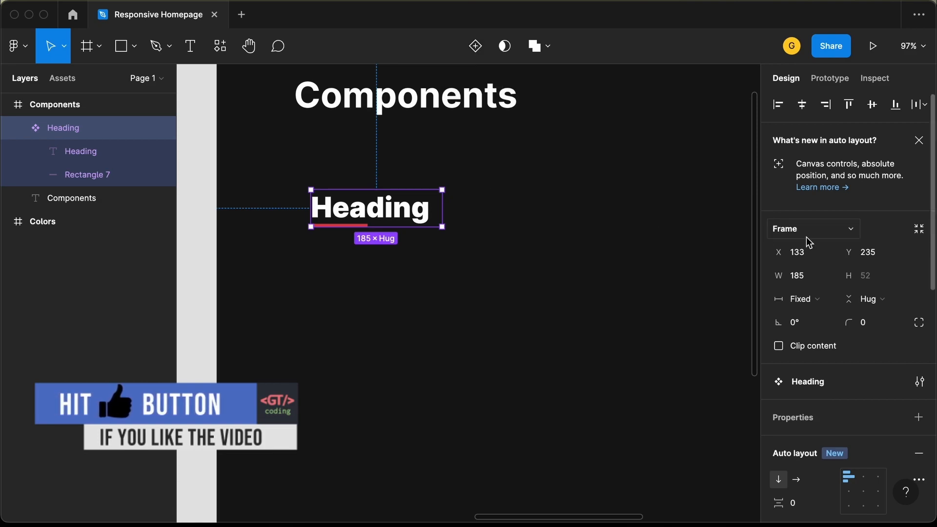
scroll(818, 418, down, 3)
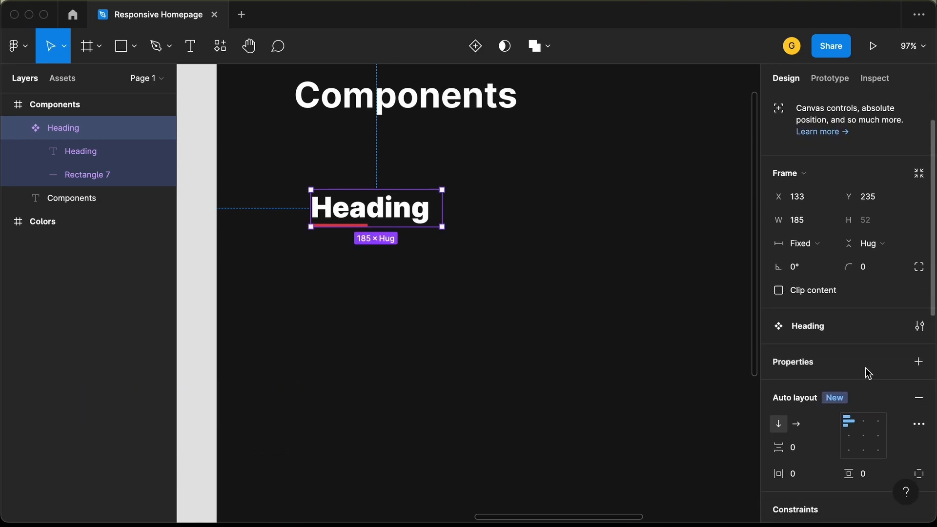
click(920, 363)
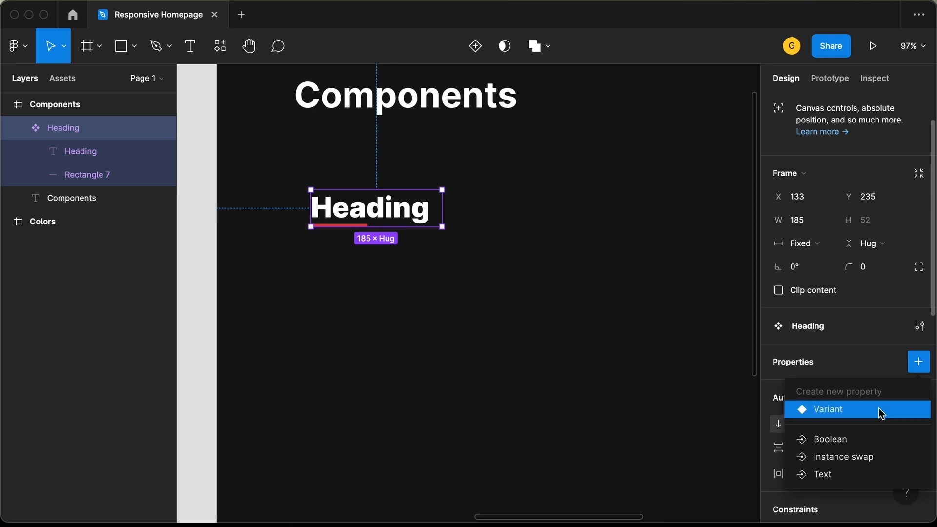
click(691, 249)
click(354, 215)
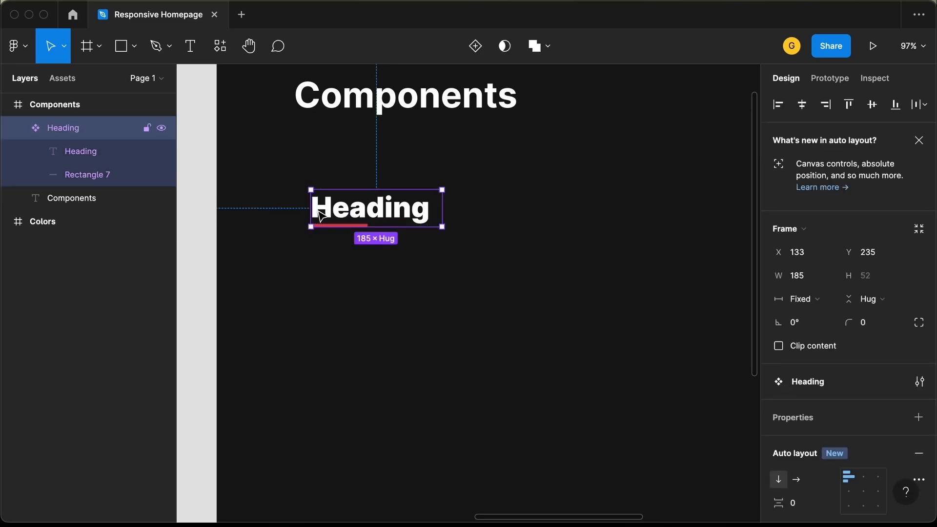
Step: Add a second variant to the Heading component and set the font size of its text to 24
click(476, 46)
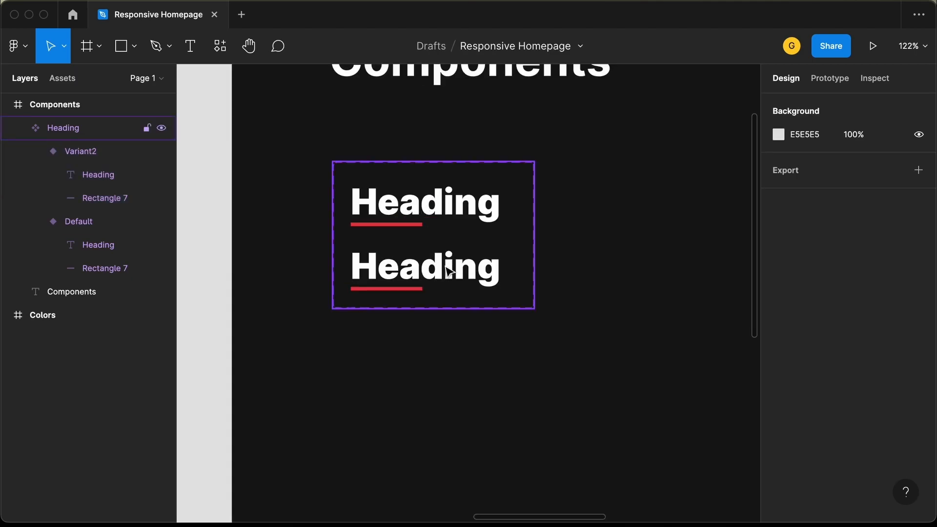
click(448, 269)
double_click(446, 268)
double_click(444, 266)
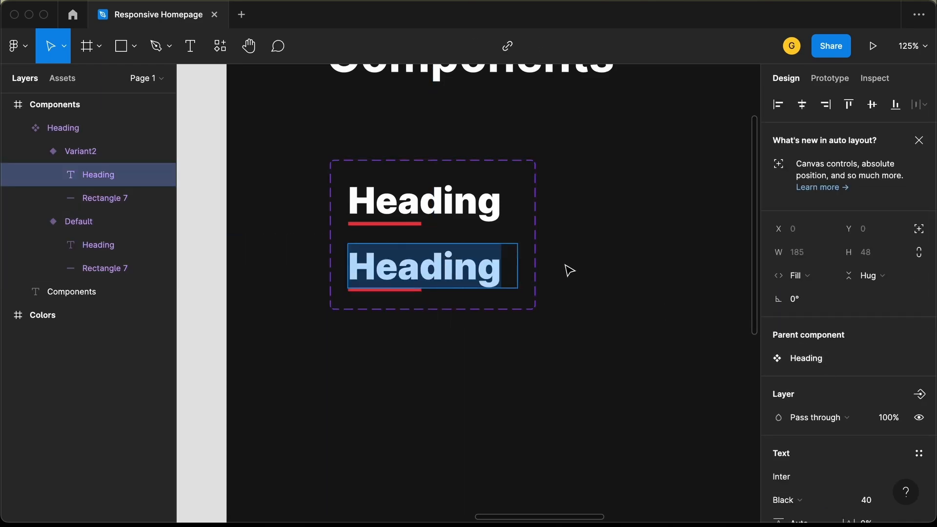
key(Escape)
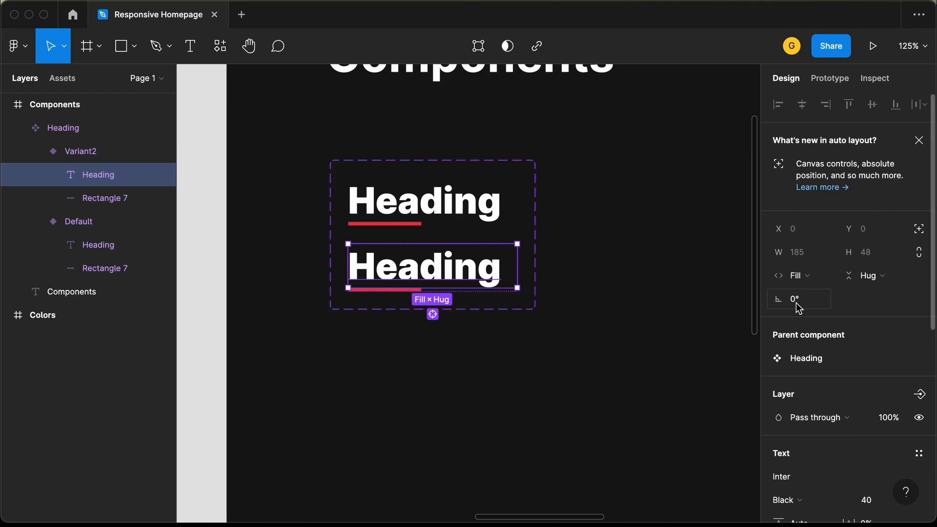
scroll(869, 362, down, 3)
click(886, 435)
key(Return)
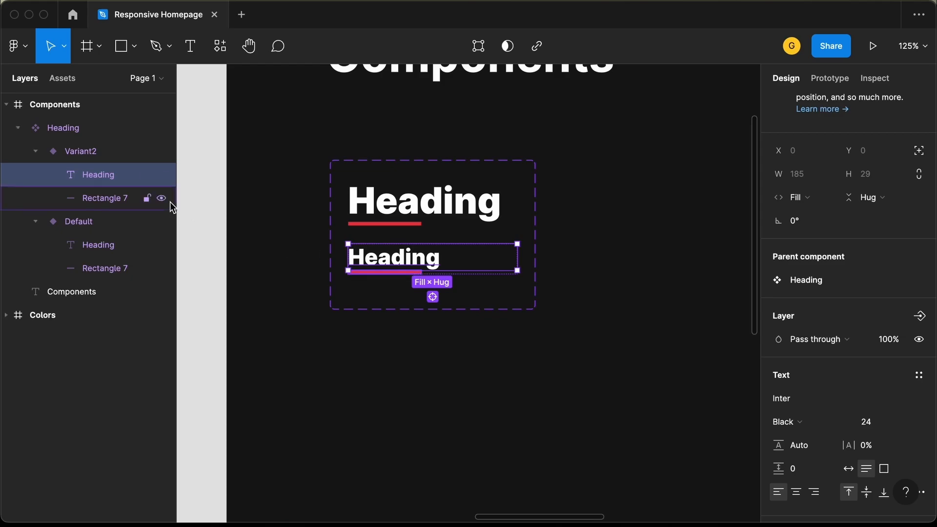
Step: Set the width of the red underline in the smaller Heading variant to 50
click(105, 198)
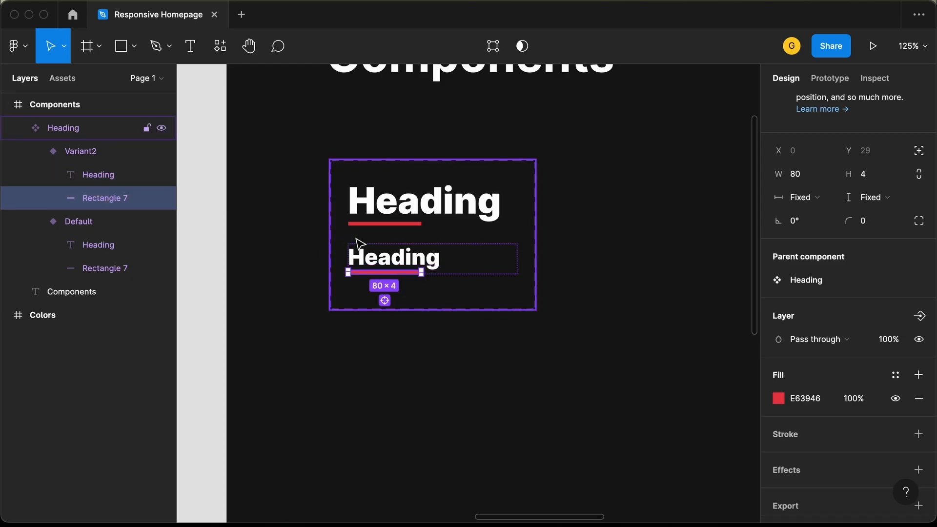
scroll(359, 244, up, 5)
click(801, 174)
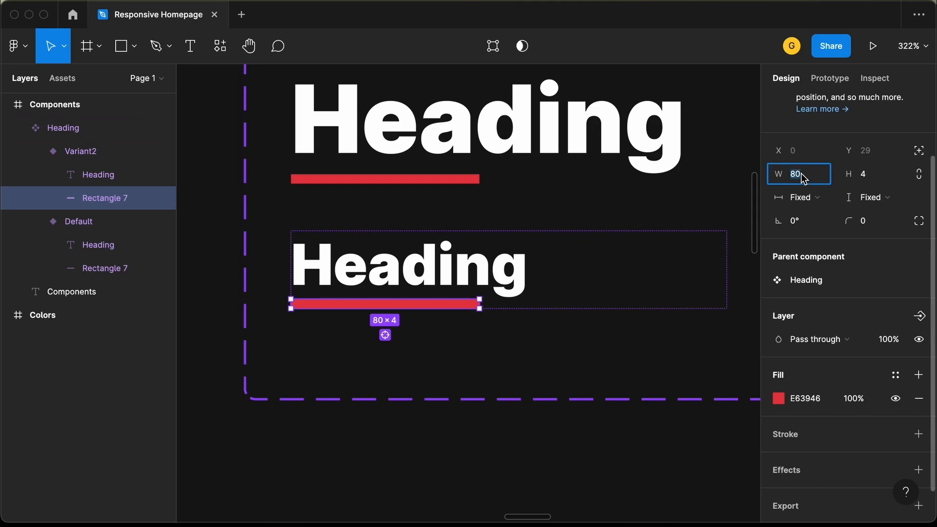
text(60)
key(Return)
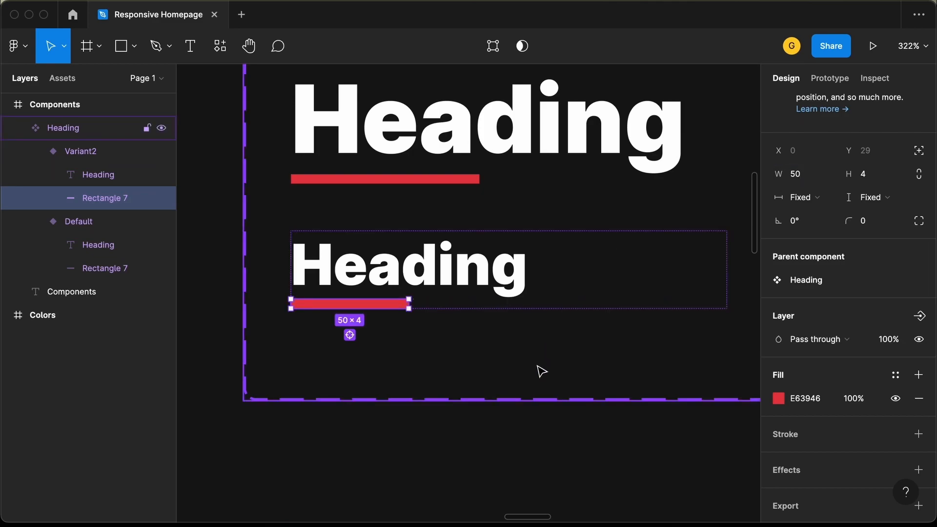
click(531, 429)
scroll(527, 434, down, 5)
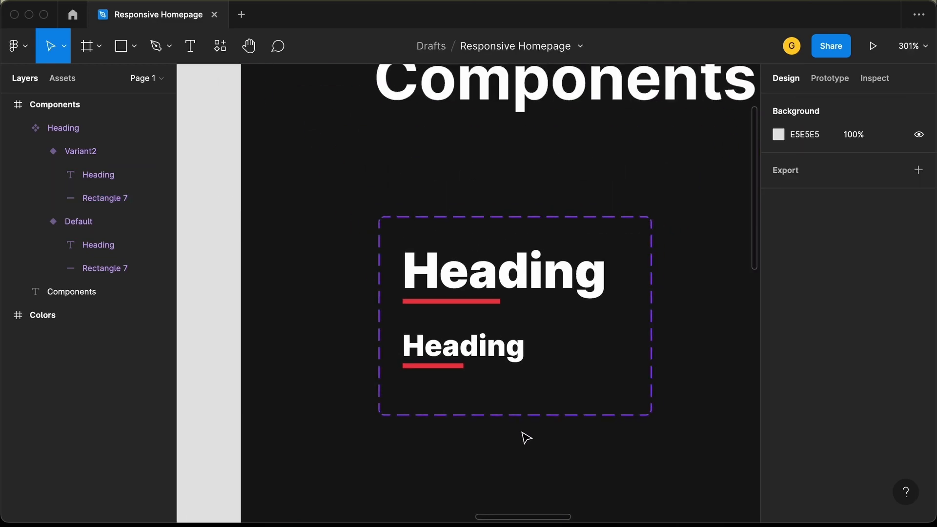
scroll(518, 434, down, 1)
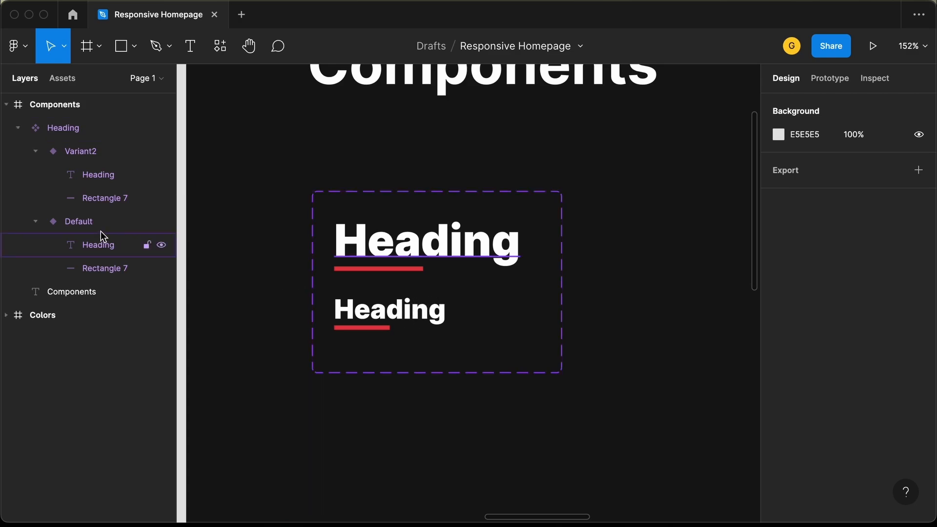
Step: Rename the variant property of the Heading component to Platform
click(93, 222)
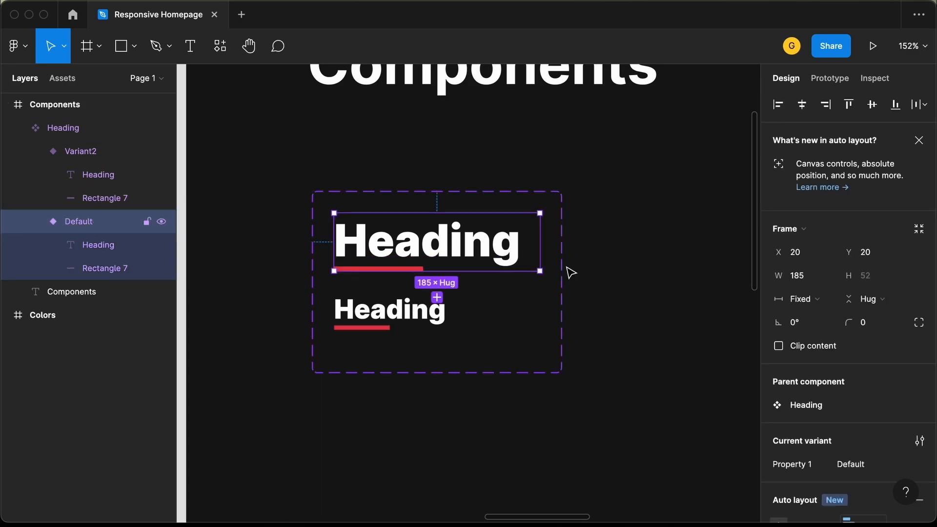
scroll(830, 376, down, 3)
scroll(859, 380, down, 2)
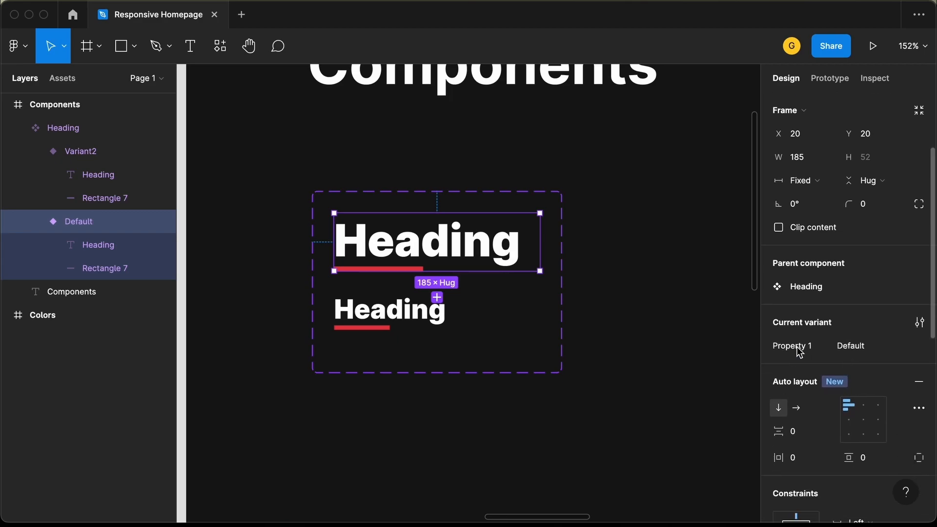
double_click(805, 347)
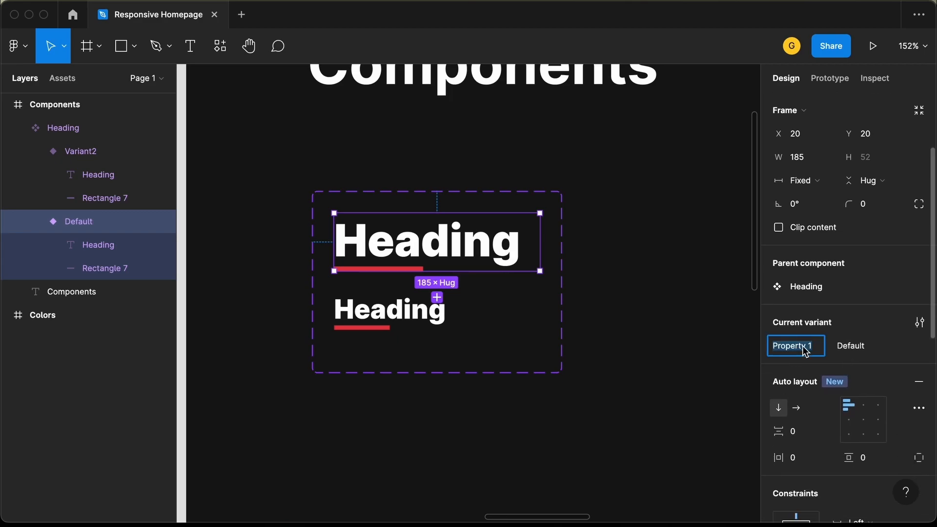
text(Platform)
key(Return)
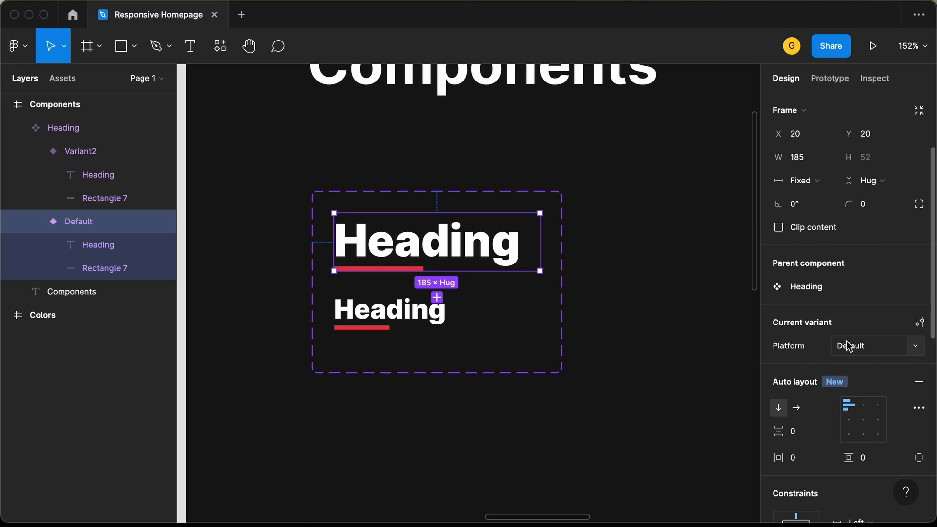
Step: Set the Platform value to Desktop for the large Heading variant and to Smartphone for the small one
double_click(868, 348)
text(Desktop)
key(Return)
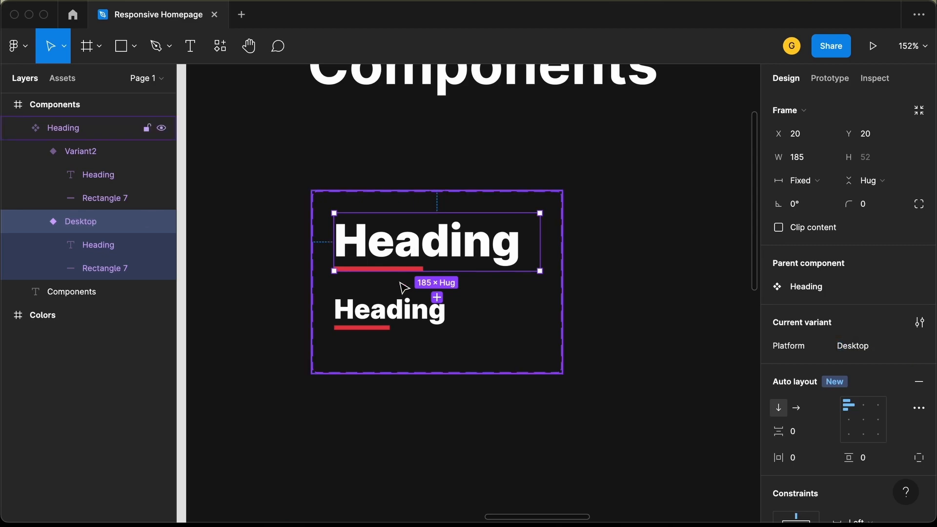
click(396, 310)
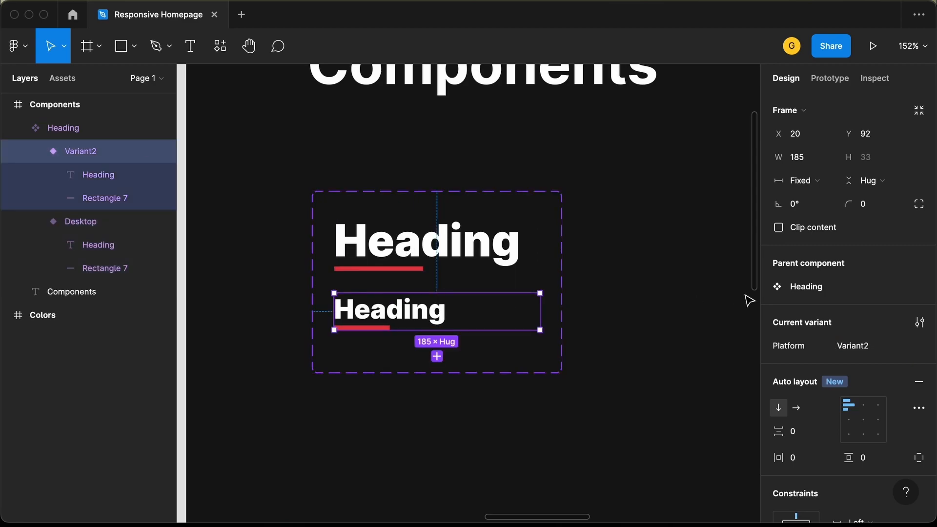
click(876, 350)
text(Smartphone)
key(Return)
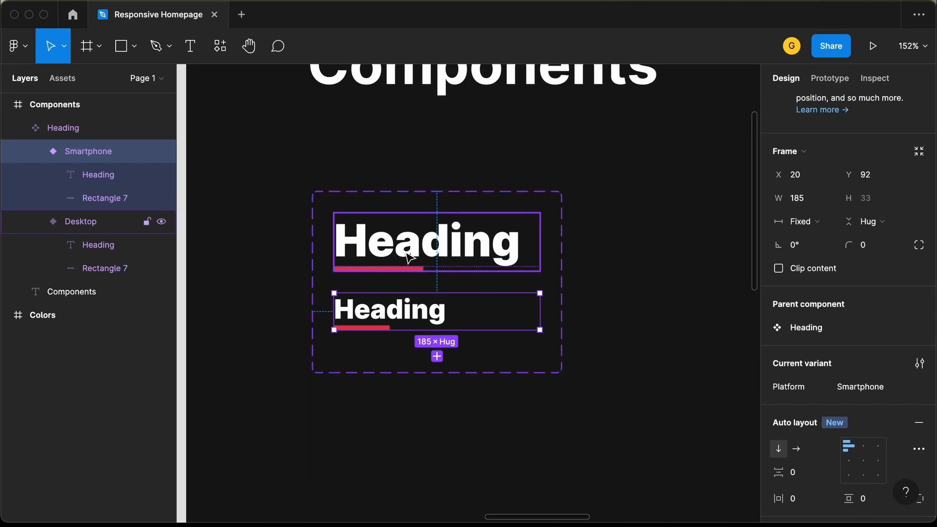
Step: Add another variant to the Heading component based on the Desktop variant
click(410, 249)
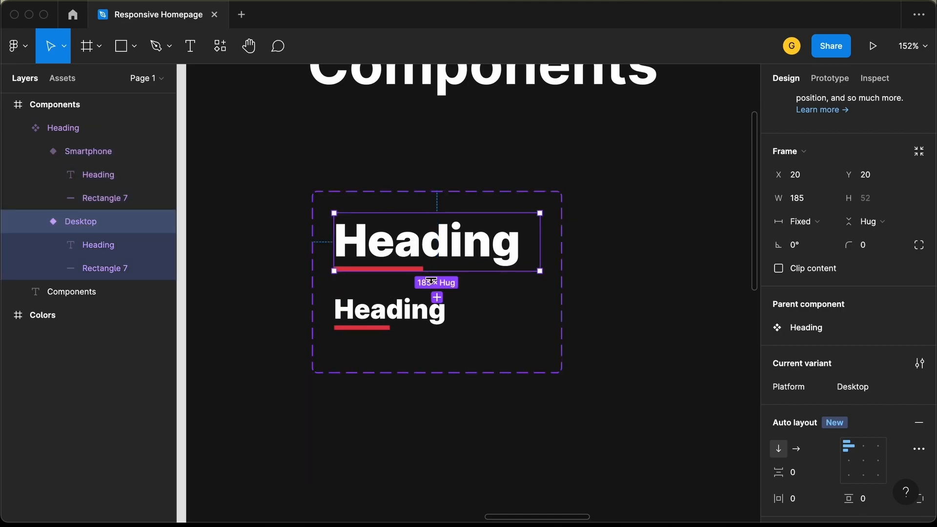
click(436, 298)
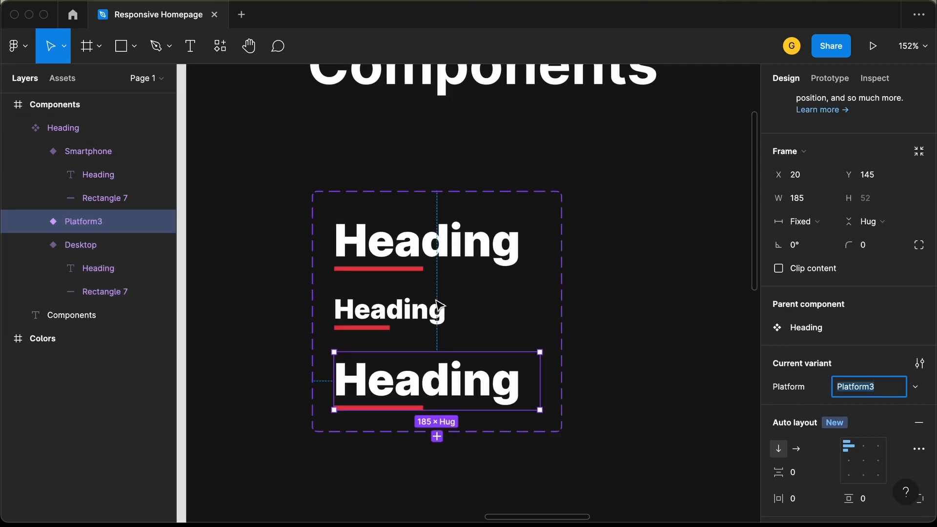
scroll(439, 305, down, 4)
click(462, 288)
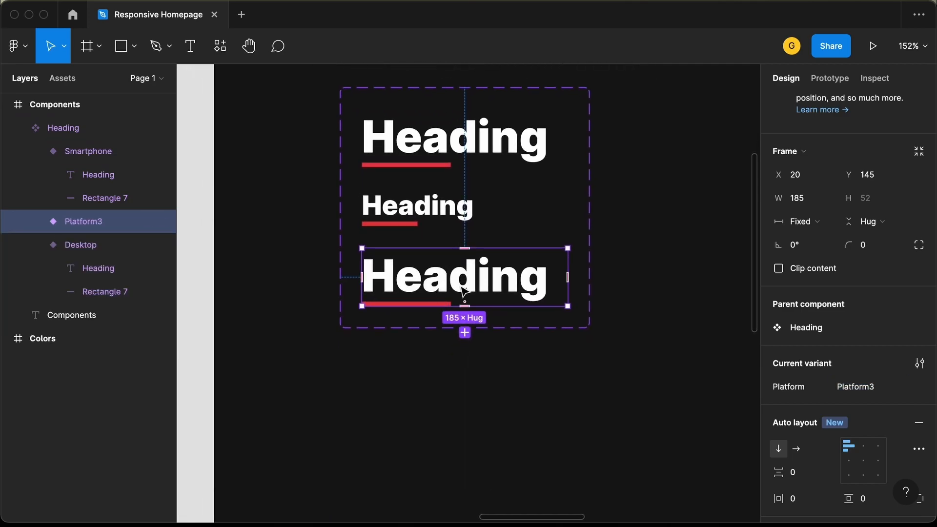
Step: Recolor the underline of the new large variant to yellow FFCA28, sampled from the swatch in the Colors frame
click(424, 304)
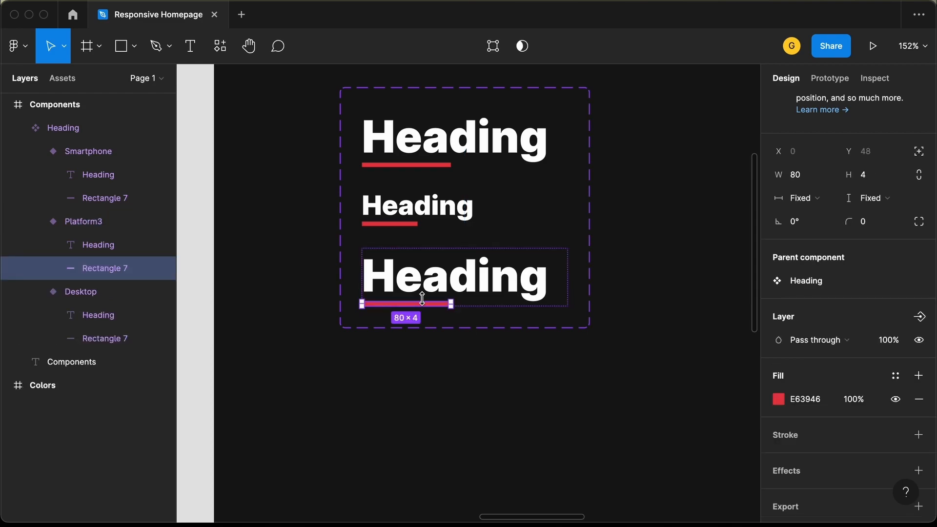
click(779, 400)
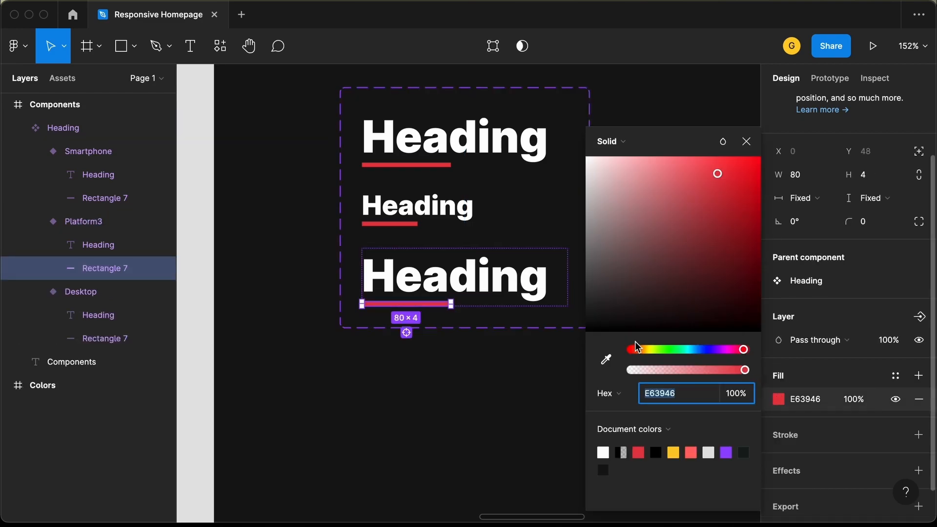
click(606, 359)
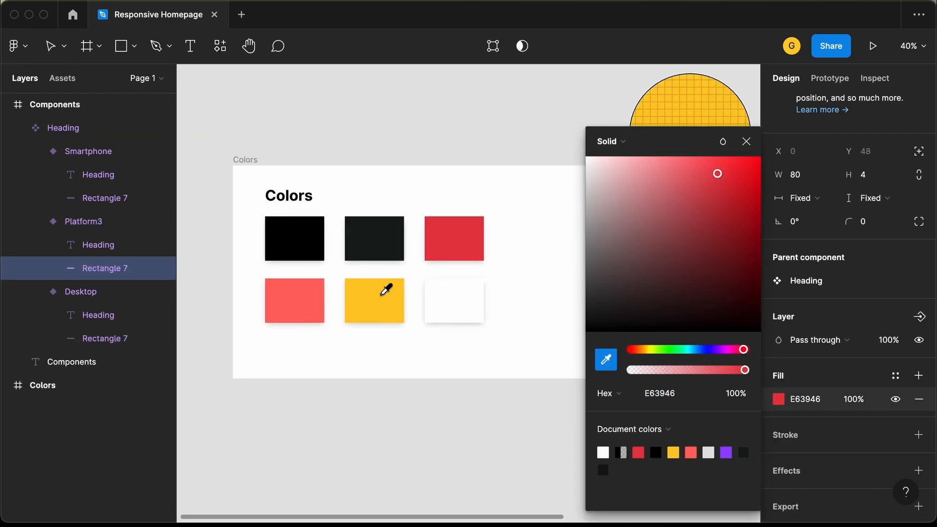
click(386, 290)
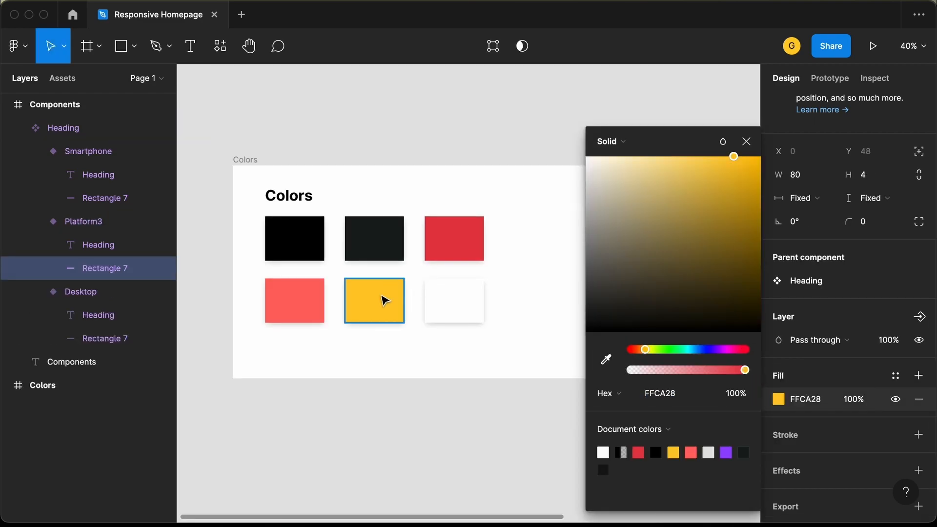
scroll(383, 292, right, 10)
scroll(383, 293, down, 3)
scroll(337, 256, up, 10)
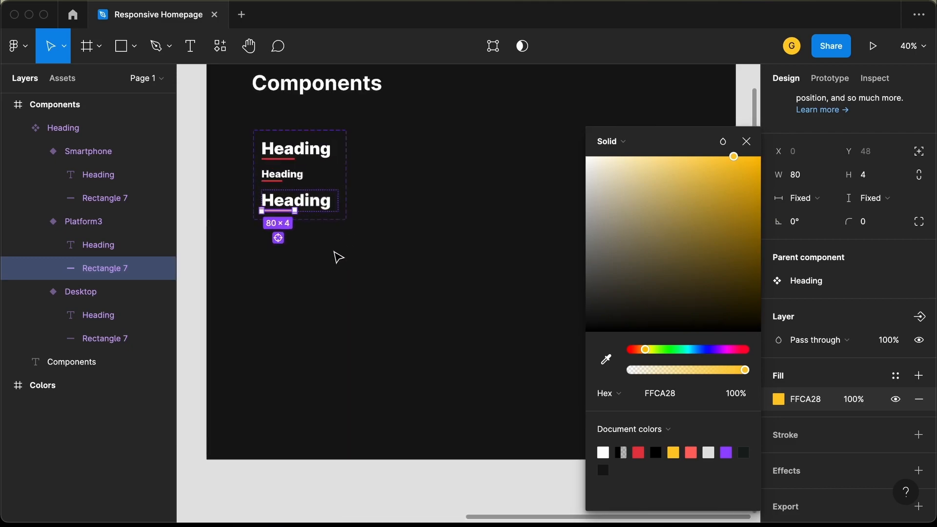
click(747, 141)
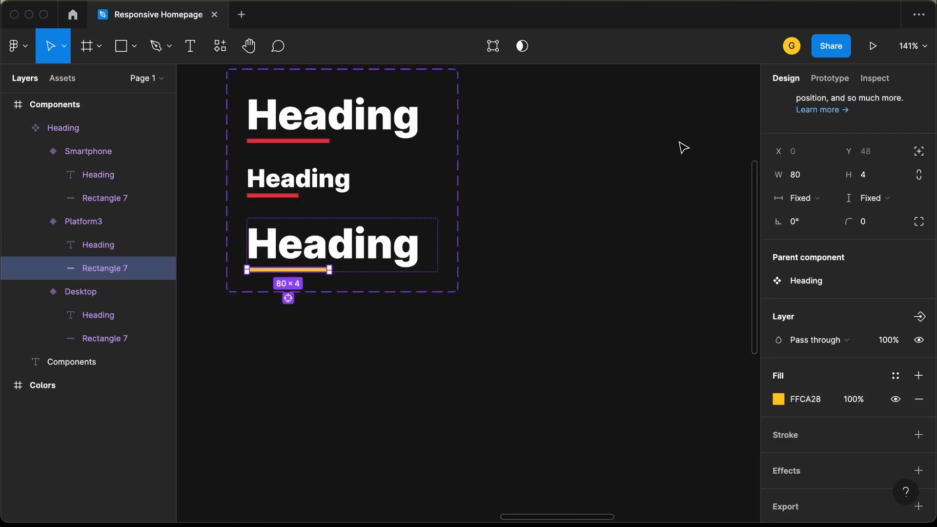
Step: Add a variant based on the Smartphone one and recolor its underline to FFCA28, sampled from the yellow underline above it
click(311, 182)
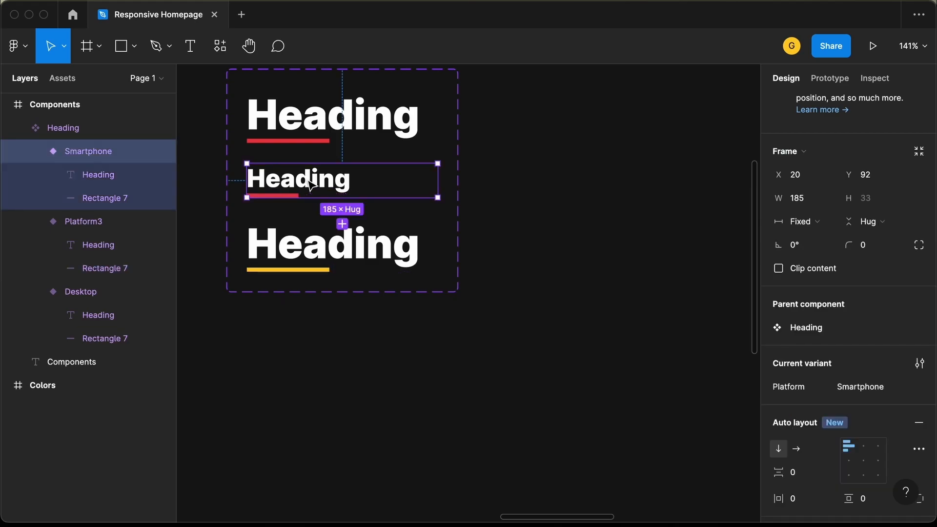
click(343, 224)
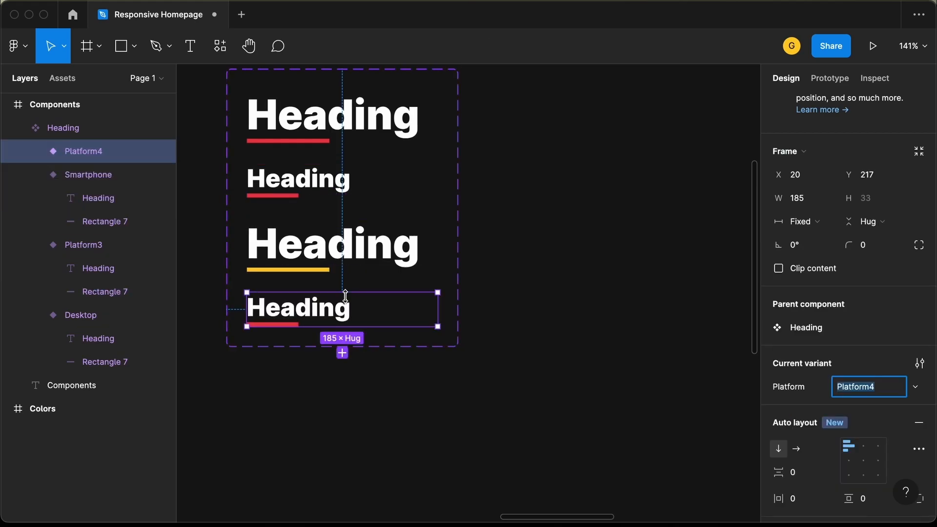
scroll(258, 309, up, 5)
scroll(259, 311, up, 1)
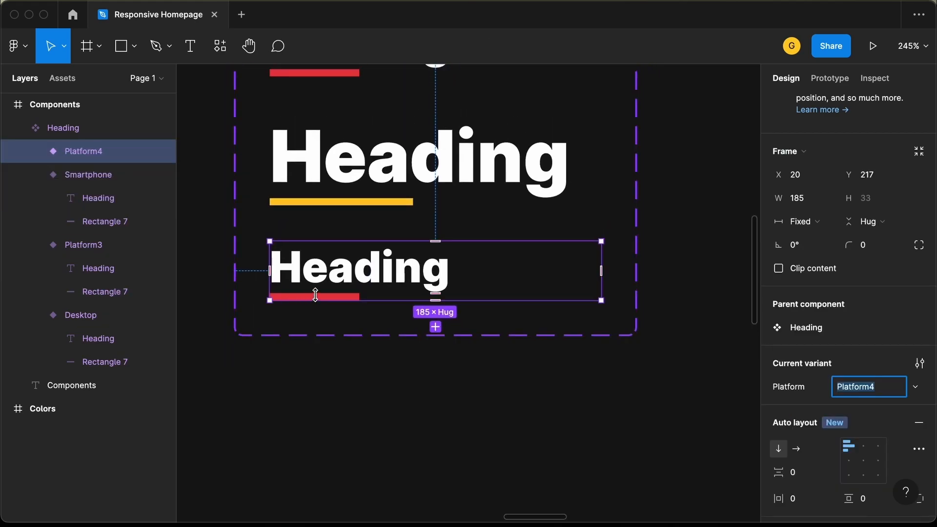
double_click(315, 298)
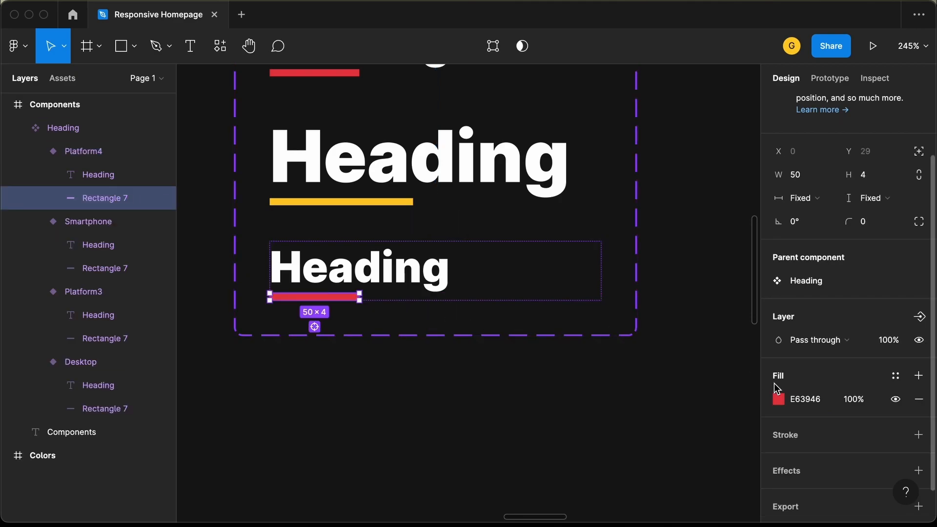
click(780, 401)
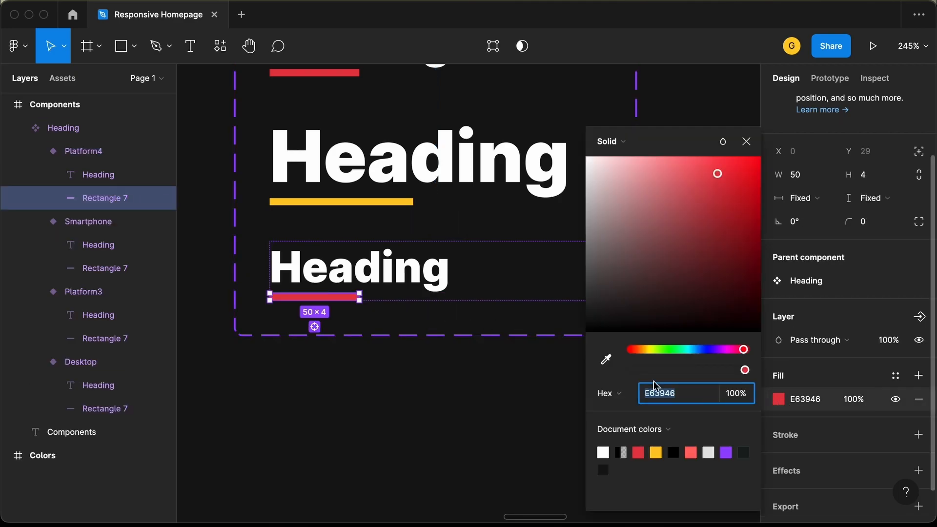
click(606, 360)
click(391, 199)
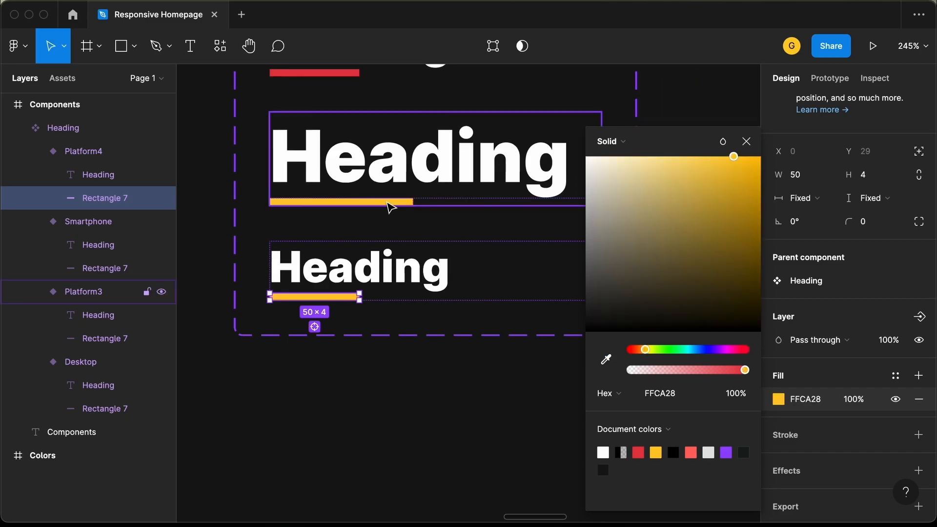
click(747, 142)
key(Escape)
key(shift+1)
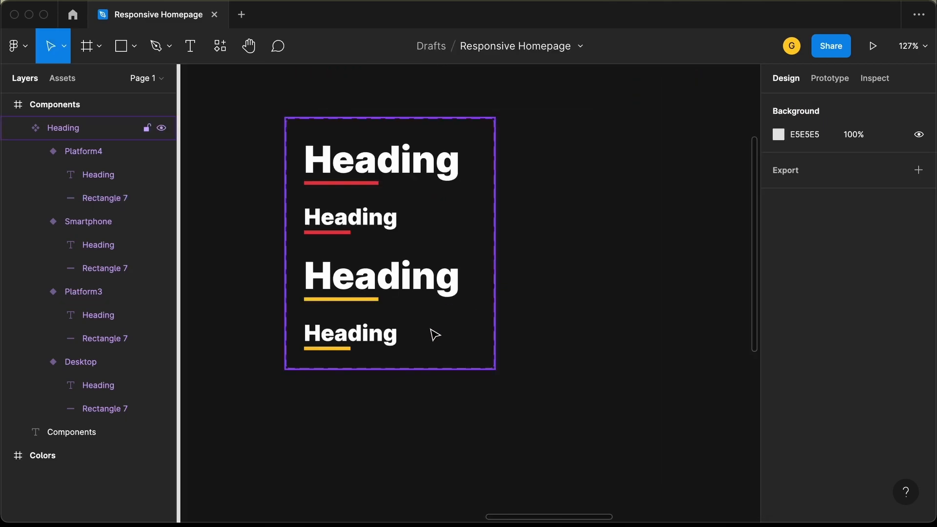
Step: Set the Platform value of the large variant with the yellow underline to "Desktop - Light"
click(408, 284)
click(407, 283)
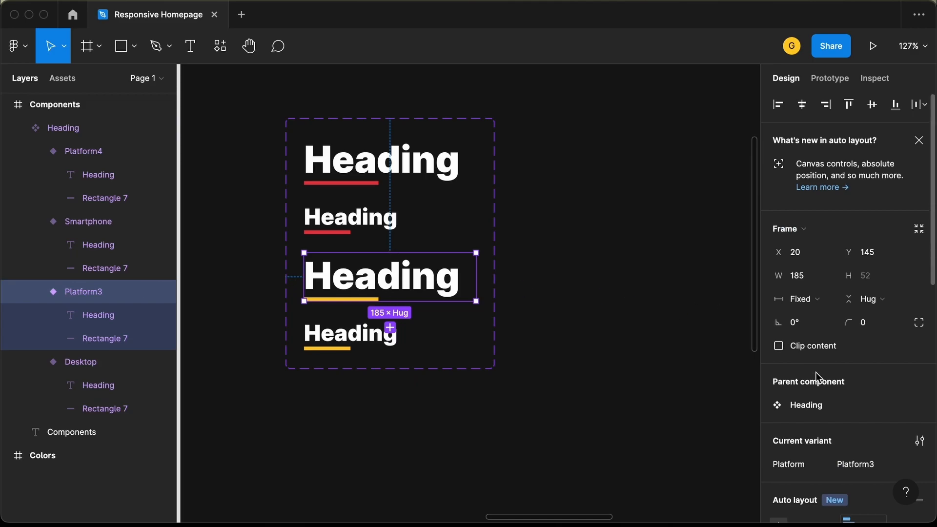
scroll(817, 377, down, 3)
click(882, 394)
text(Desktop -)
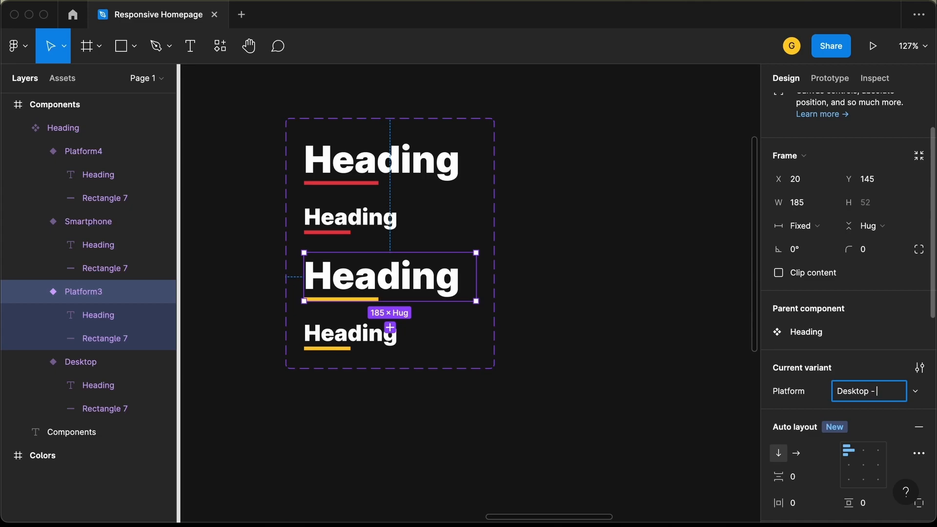
text( Light)
key(Return)
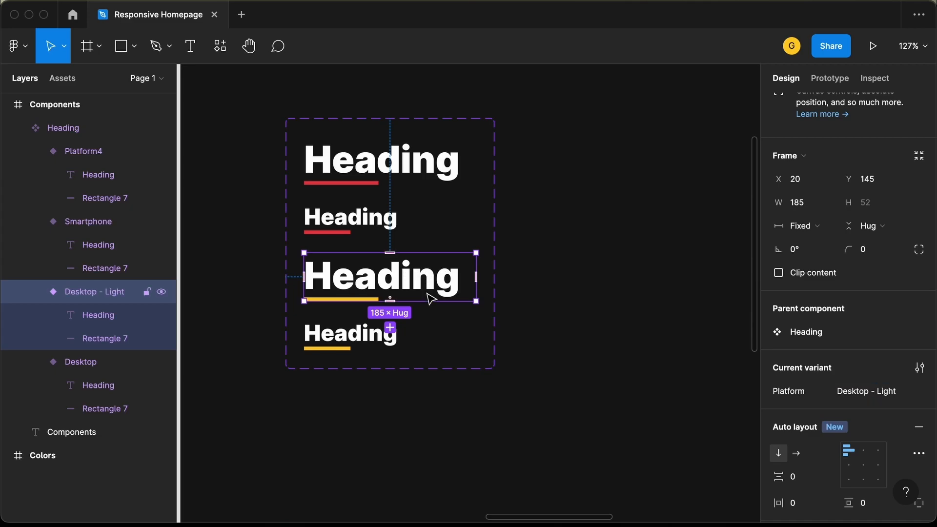
Step: Set the Platform value of the small Heading variant with the yellow underline to "Smartphone - Light"
scroll(426, 318, down, 2)
click(337, 296)
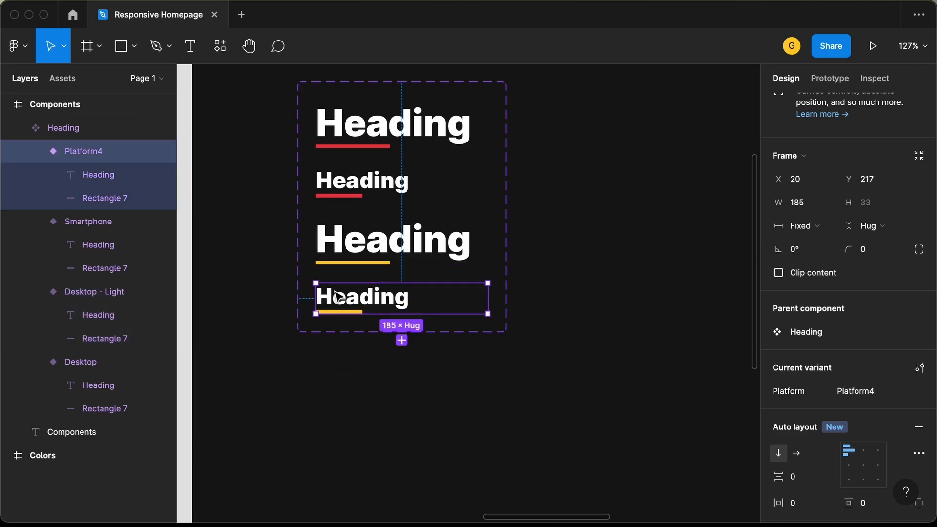
click(871, 396)
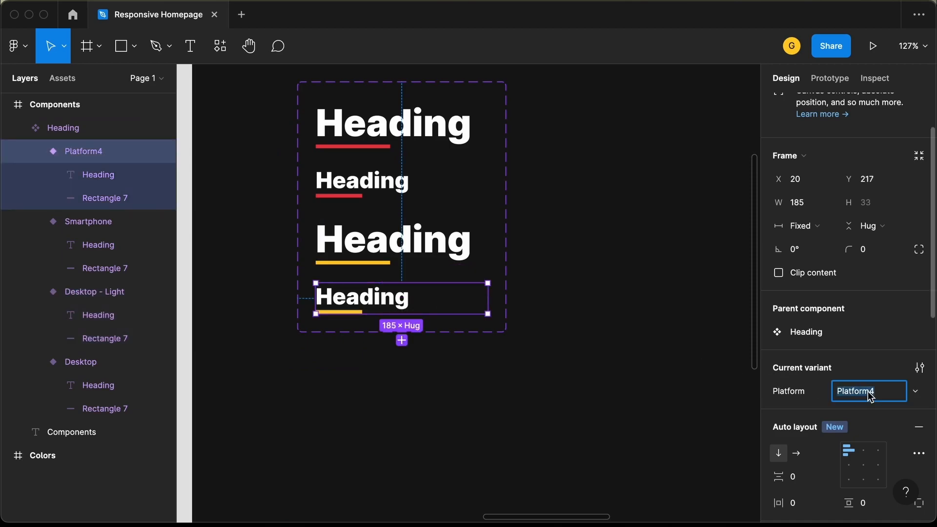
text(Smartphone - Light)
key(Return)
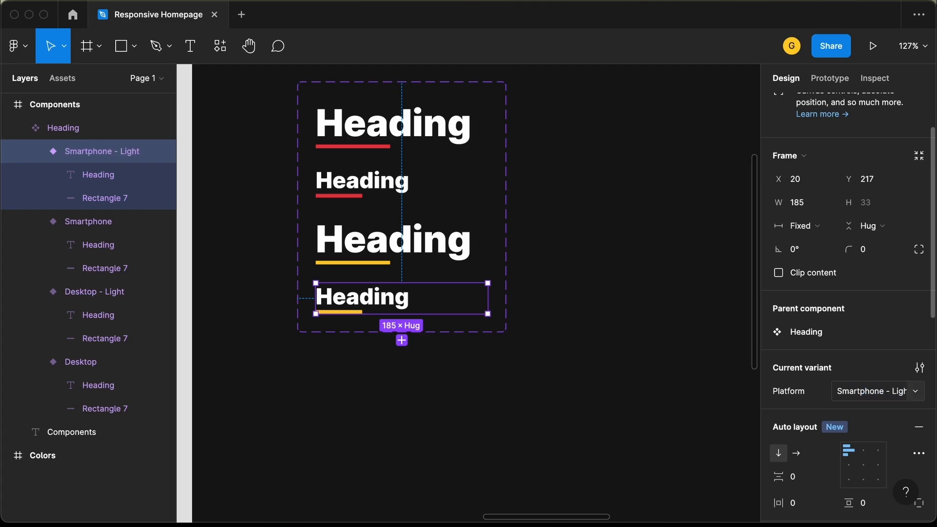
click(537, 313)
Step: Place an instance of the local Heading component beside the variant set in the Components frame
scroll(538, 313, down, 3)
scroll(537, 314, right, 3)
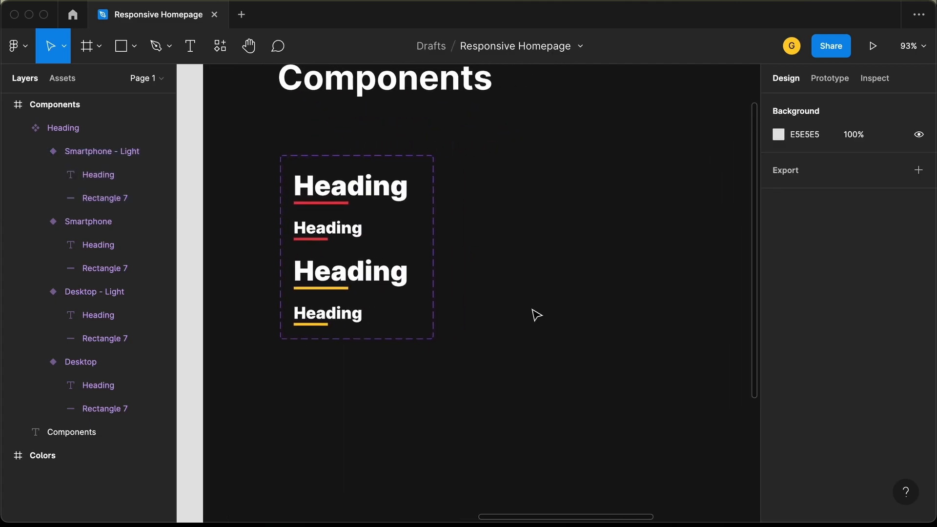
click(67, 79)
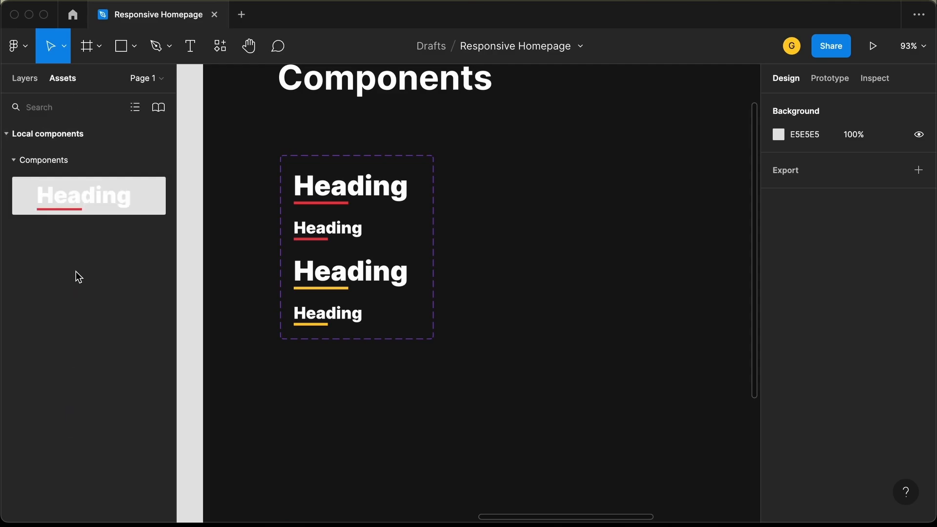
drag(69, 201, 587, 186)
scroll(587, 185, up, 5)
scroll(583, 186, right, 5)
scroll(584, 186, down, 5)
Step: Change the text of the Heading instance to "This is a heading"
double_click(470, 200)
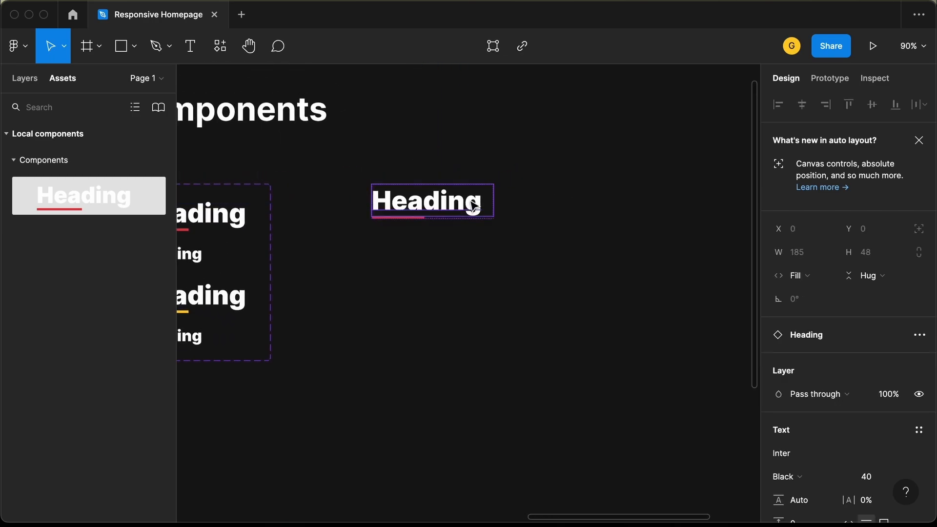
double_click(470, 201)
text(T)
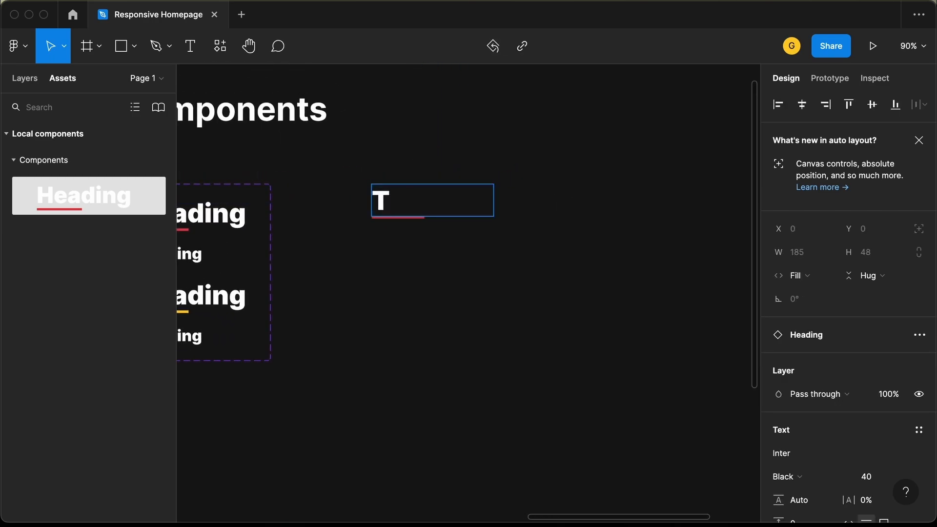
text(his is a heading)
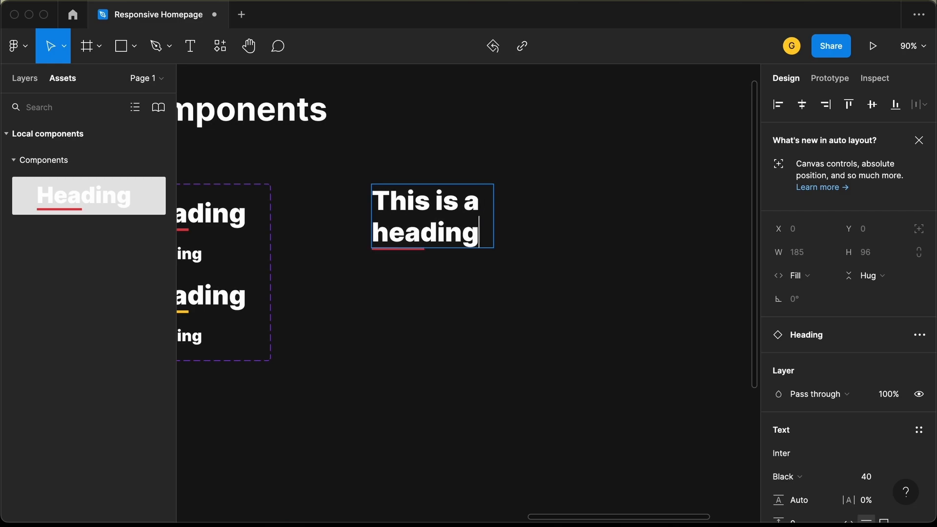
key(Escape)
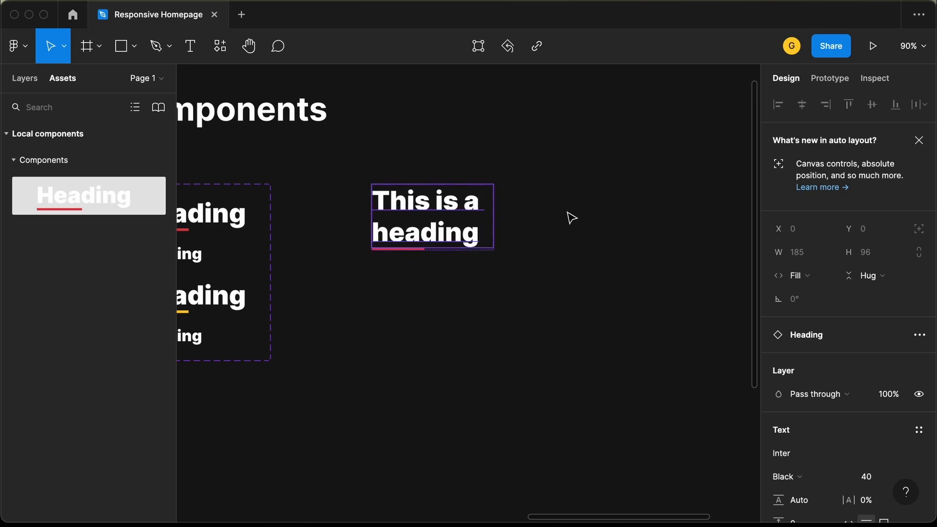
Step: Widen the Heading instance to about 361 so its text fits on one line
click(517, 222)
click(493, 215)
drag(495, 215, 609, 207)
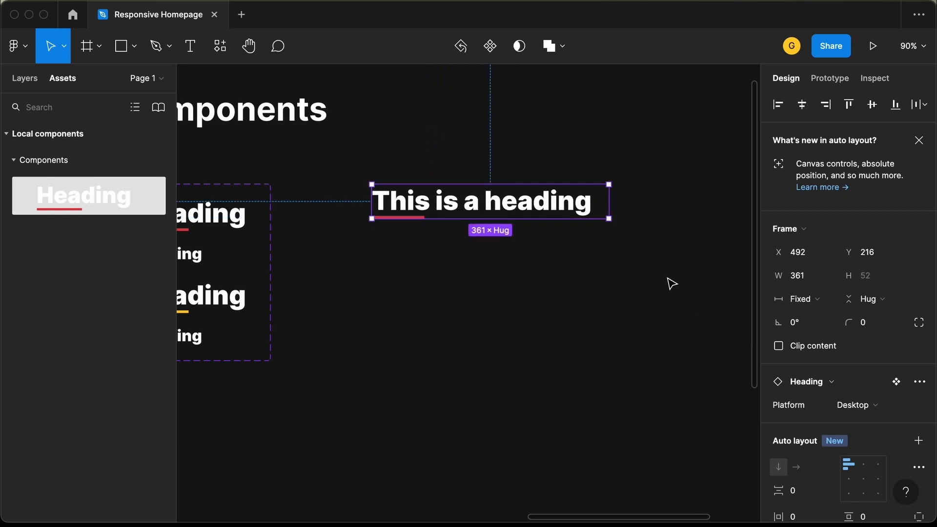
Step: Switch the Heading instance to the Smartphone variant and adjust its width to about 362
scroll(863, 385, down, 2)
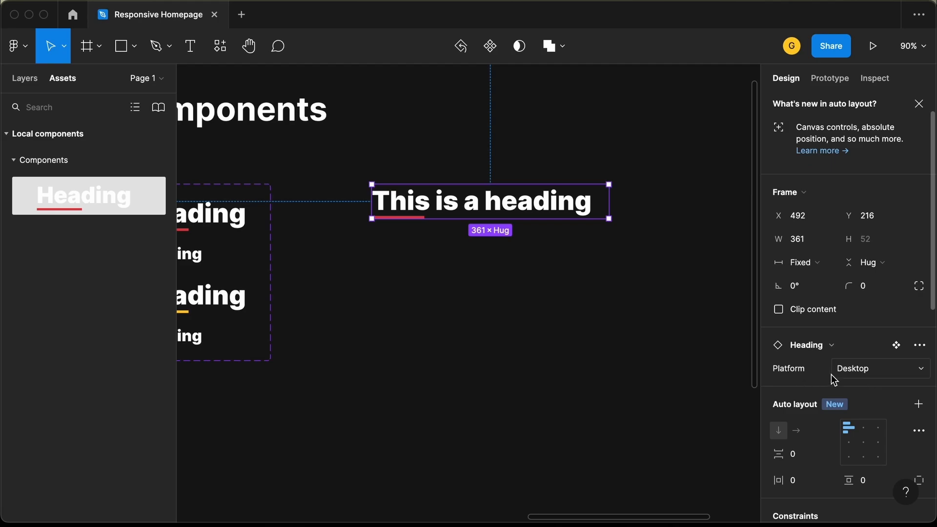
click(922, 373)
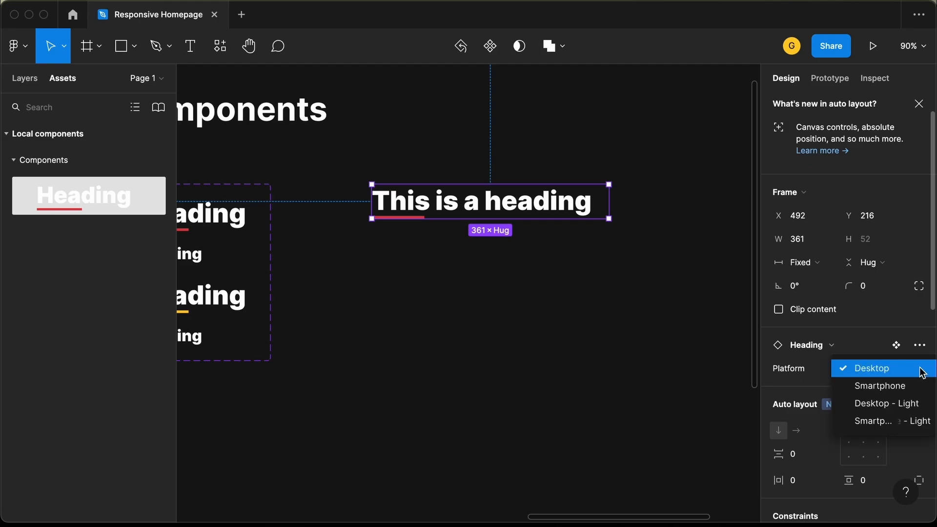
click(916, 388)
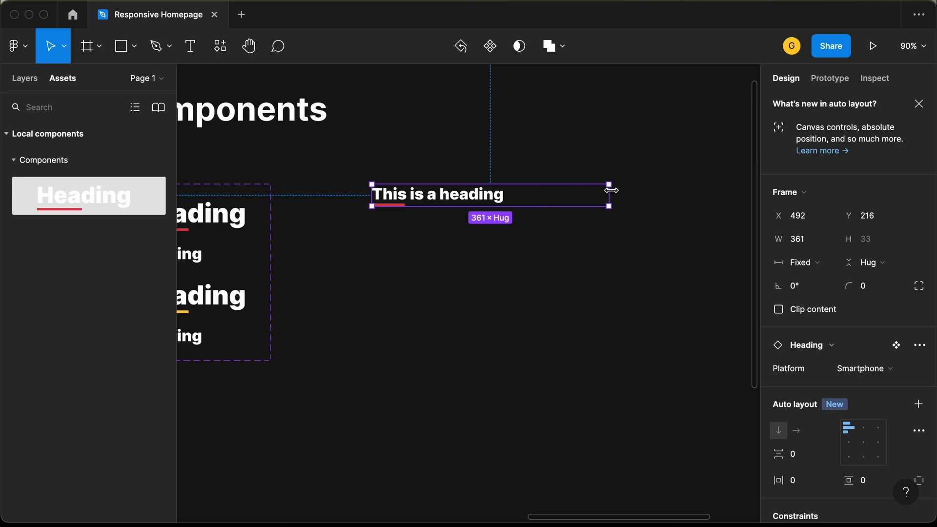
mouse_move(611, 193)
mouse_down()
mouse_move(462, 193)
mouse_move(610, 193)
mouse_up()
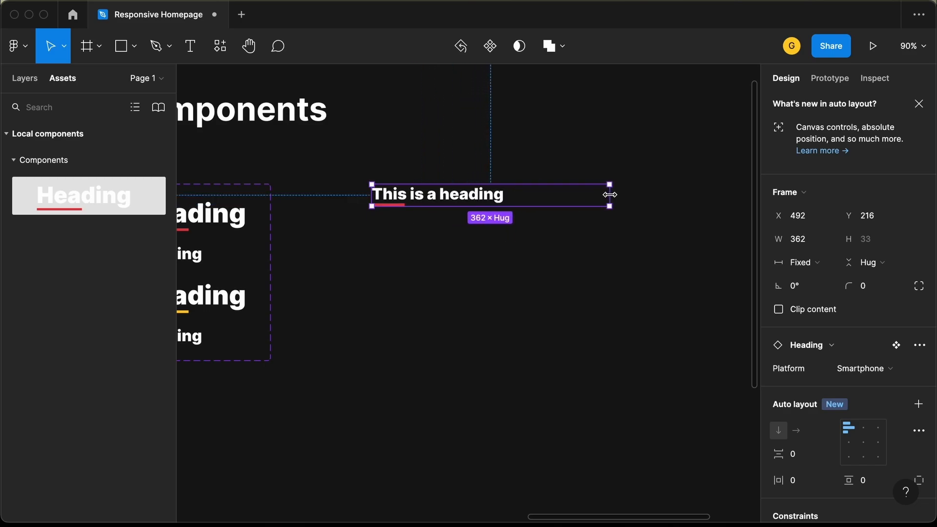
Step: Switch the Heading instance to the "Desktop - Light" variant and widen it to about 387
click(905, 372)
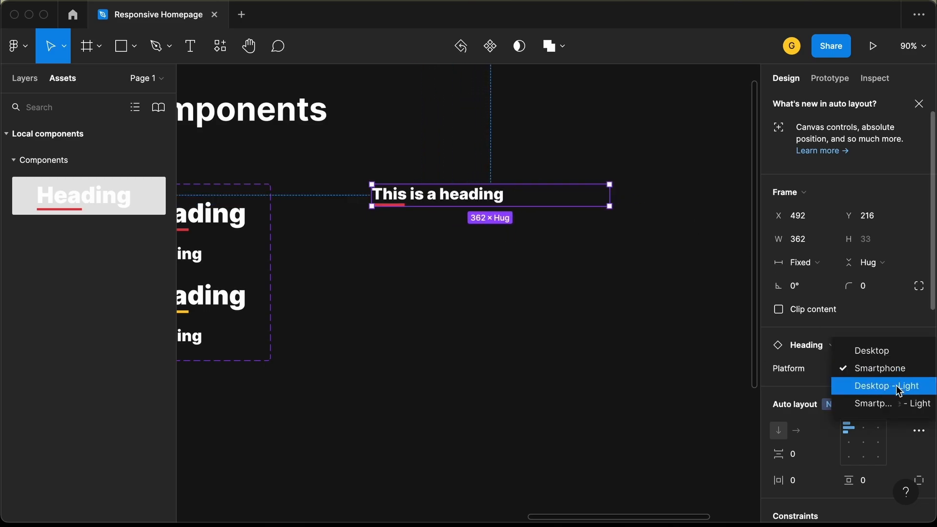
click(900, 387)
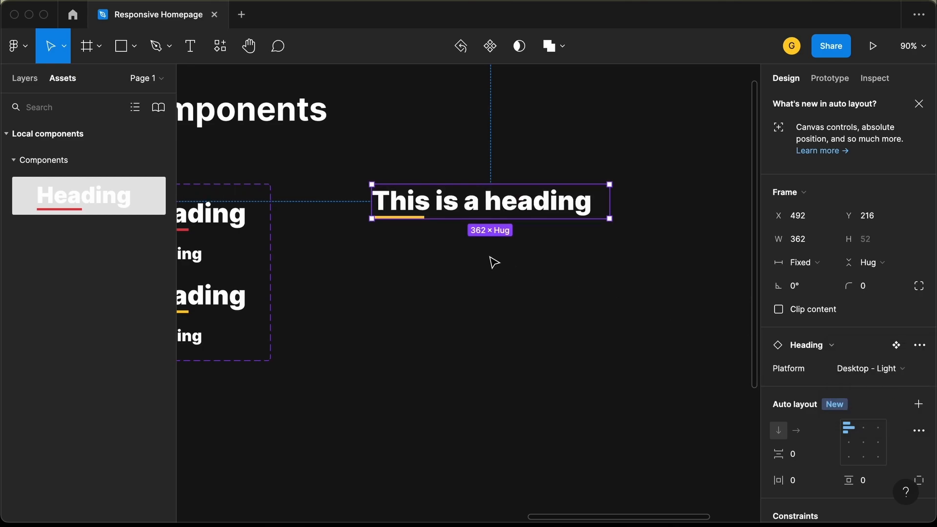
mouse_move(610, 201)
mouse_down()
mouse_move(576, 201)
mouse_move(626, 201)
mouse_up()
Step: Switch the Heading instance to the "Smartphone - Light" variant and narrow it to a width of about 269
click(879, 368)
click(896, 385)
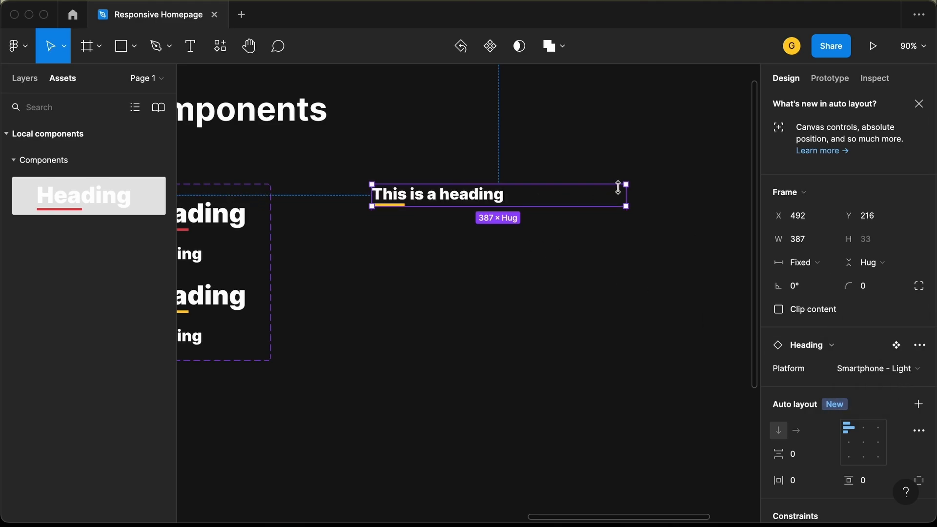
drag(626, 196, 585, 190)
click(504, 225)
Step: Delete the "This is a heading" test instance from the Components frame
scroll(504, 225, up, 3)
scroll(508, 230, down, 5)
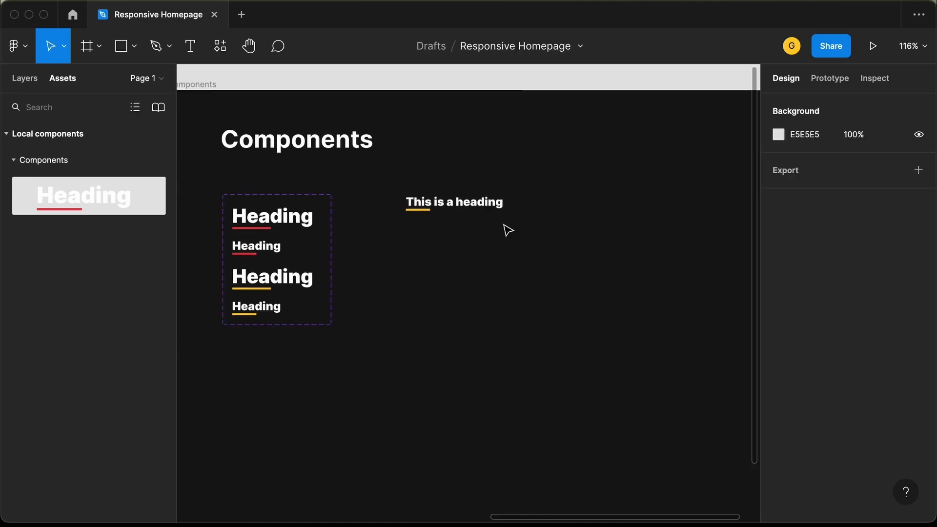
click(481, 213)
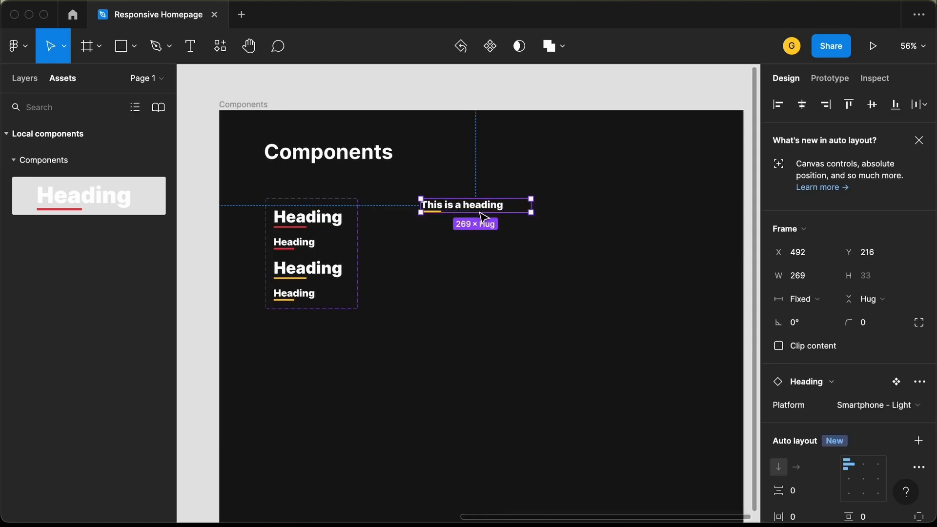
key(Delete)
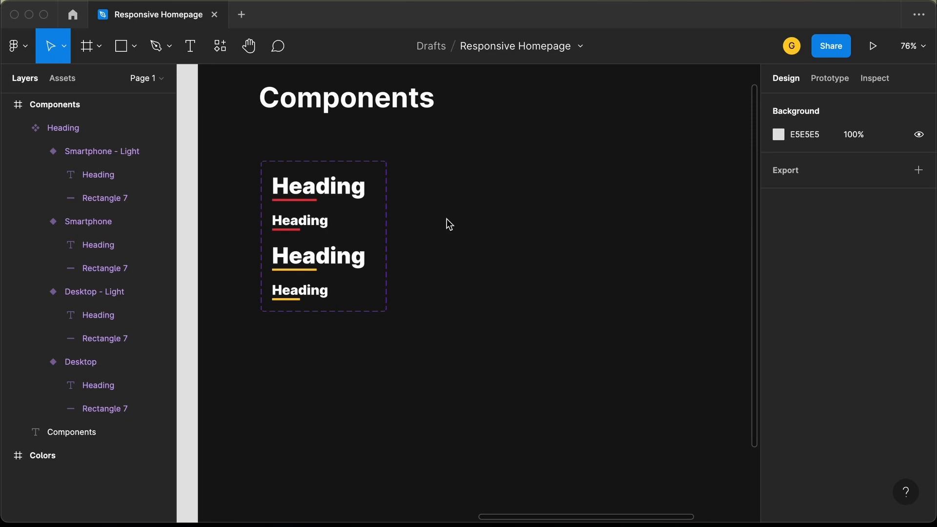
Step: Draw a rectangle about 387 × 202 in the empty area beside the Heading variants
scroll(447, 219, down, 2)
scroll(446, 218, right, 3)
scroll(447, 218, right, 2)
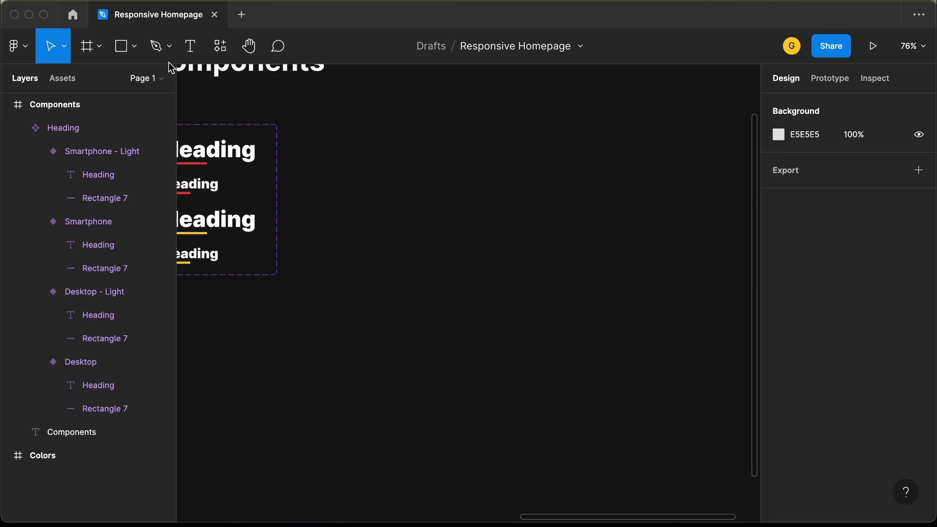
click(124, 49)
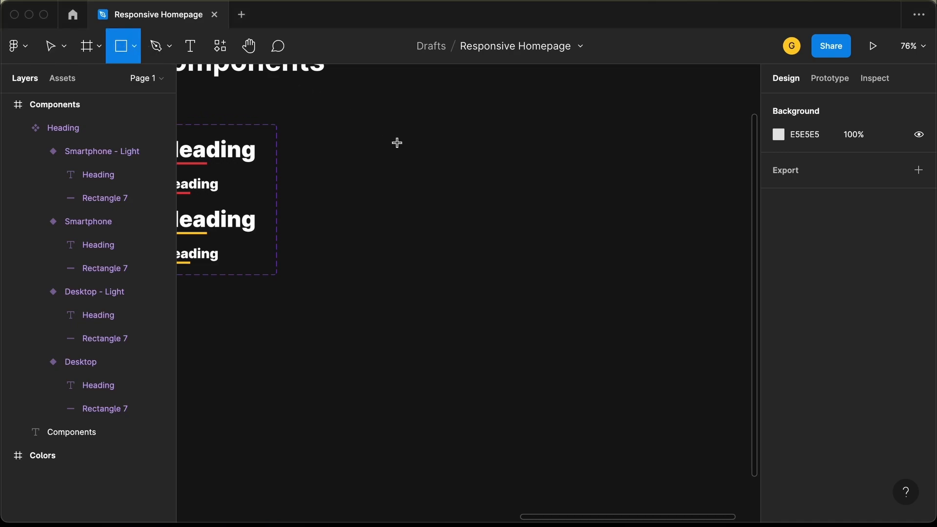
mouse_move(425, 150)
mouse_down()
mouse_move(632, 227)
mouse_move(640, 262)
mouse_up()
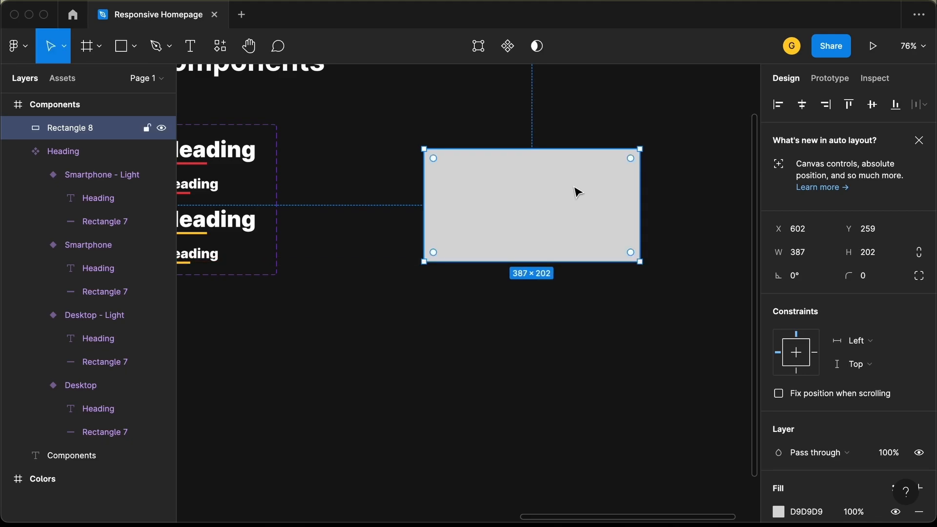
Step: Set the rectangle's corner radius to 10 and stretch its height to about 219
click(879, 279)
text(10)
key(Return)
drag(521, 263, 521, 272)
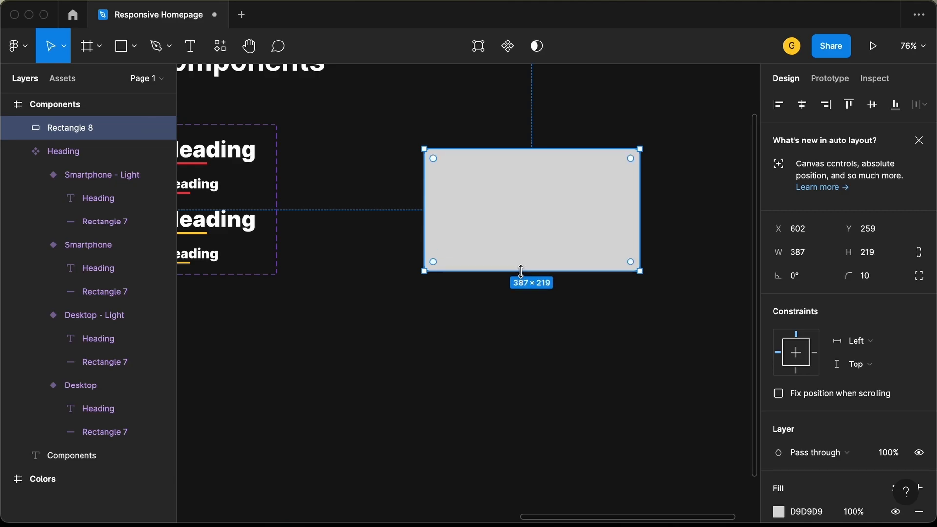
scroll(792, 483, down, 3)
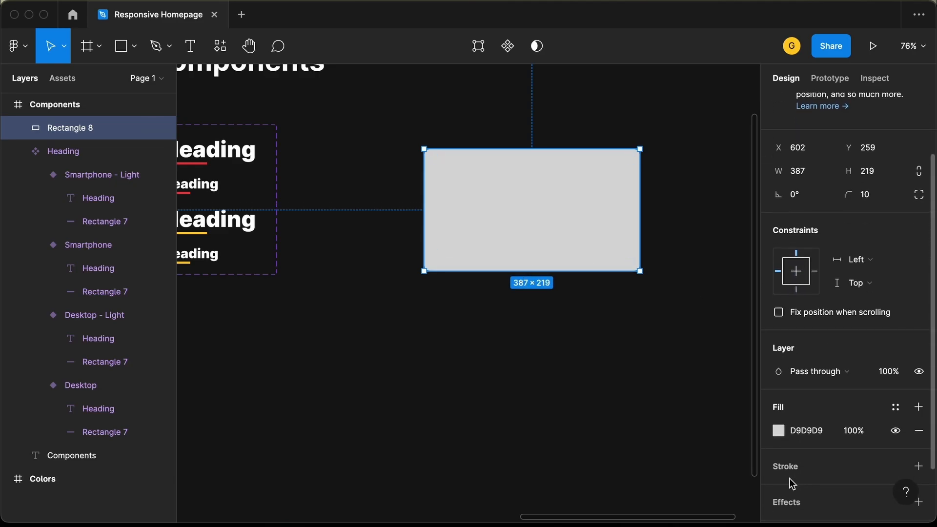
click(780, 430)
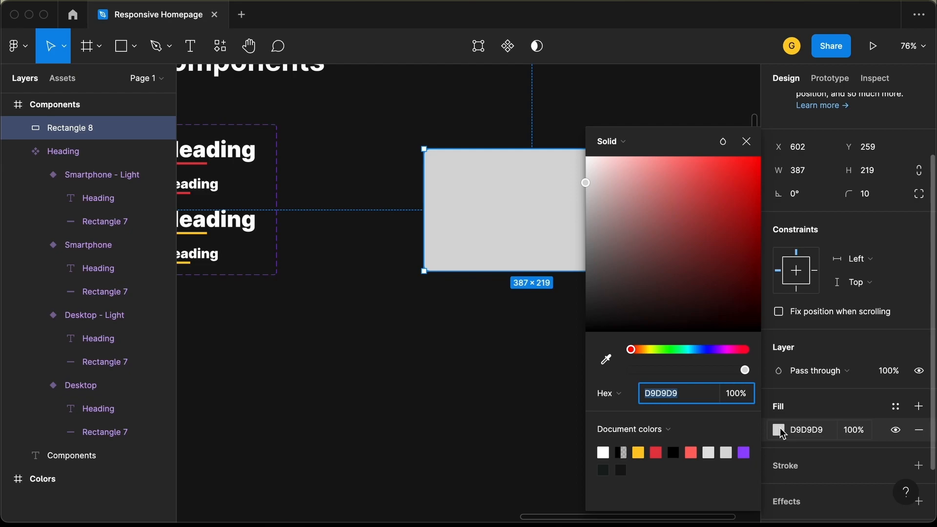
click(627, 142)
click(631, 228)
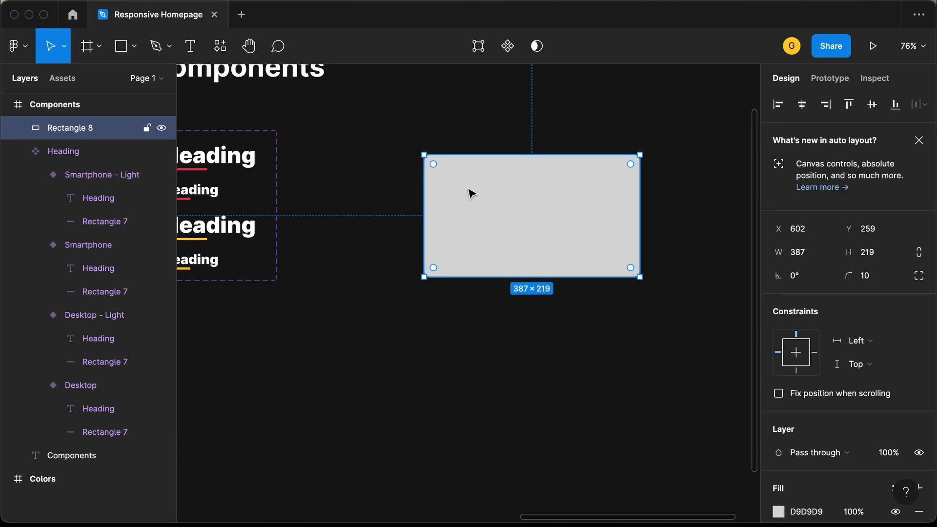
Step: Fill the rectangle with the photo of guitars in a room, found by searching the Unsplash plugin for "music"
right_click(470, 192)
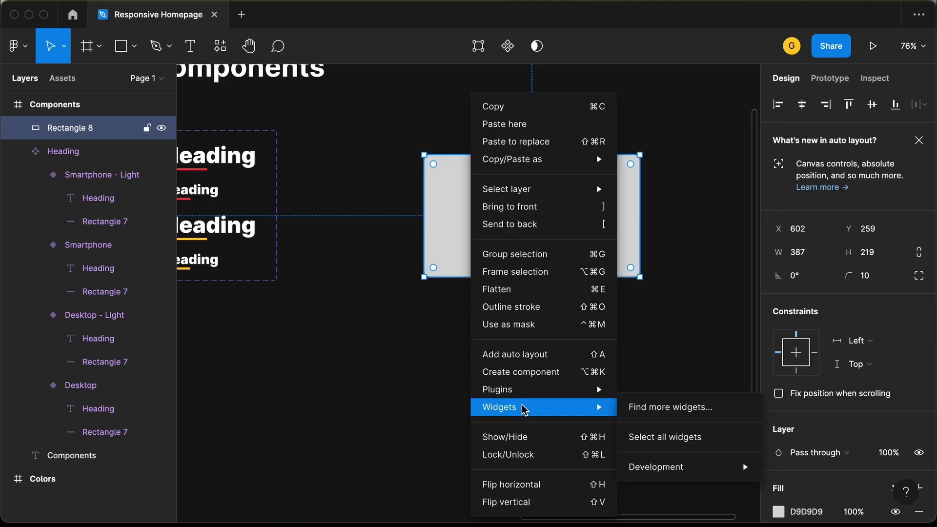
mouse_move(529, 389)
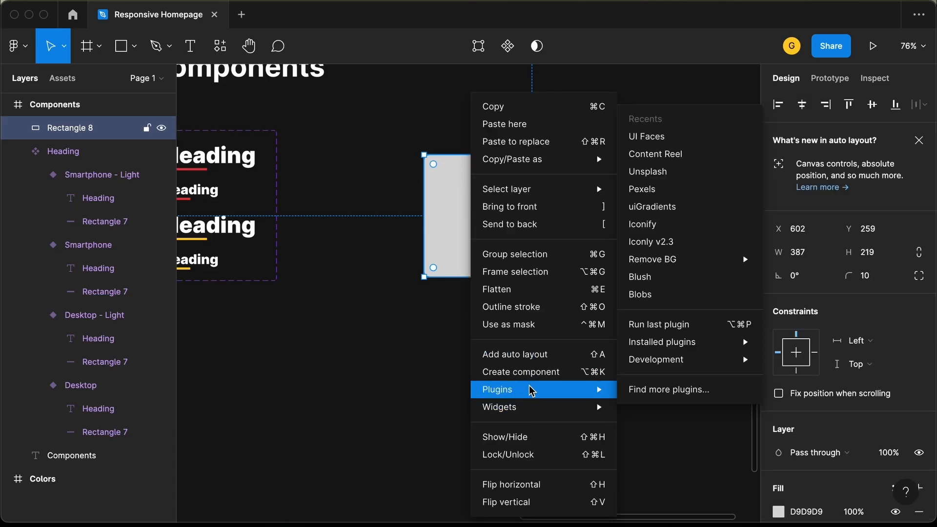
click(688, 172)
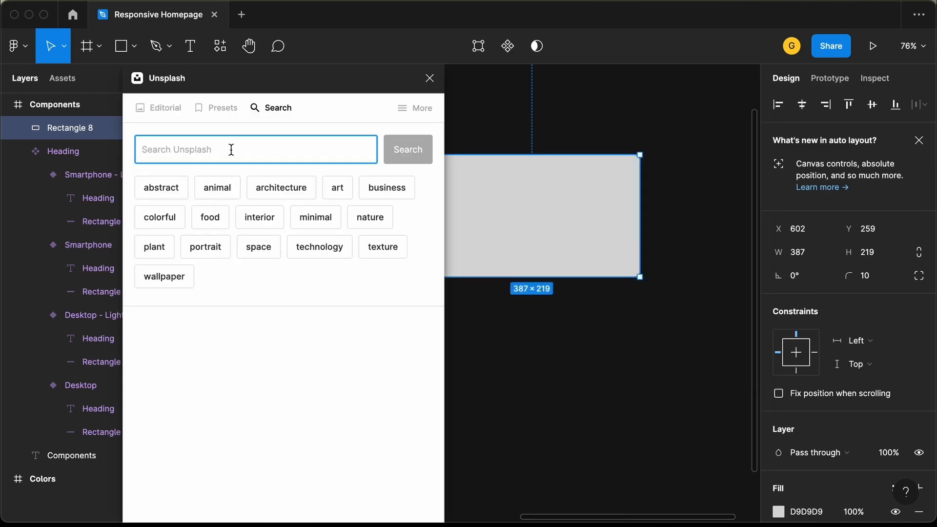
text(msuic)
key(Return)
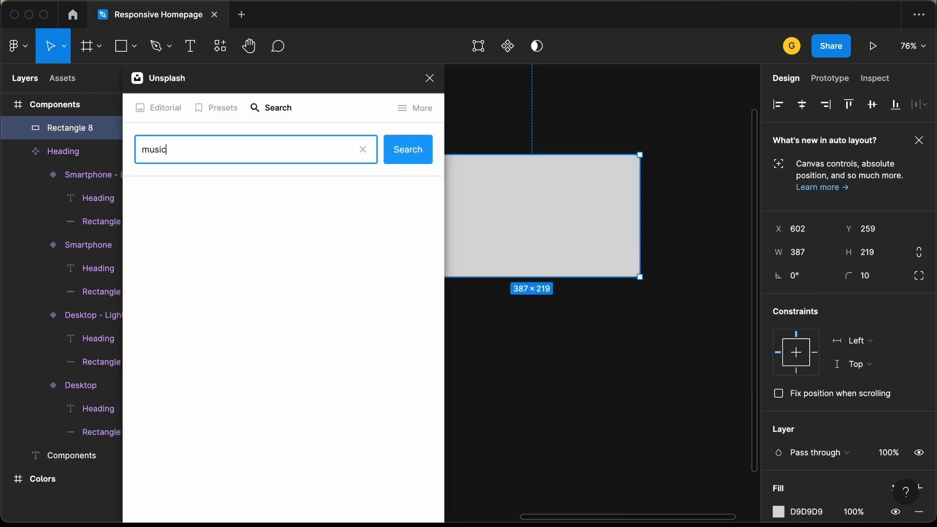
scroll(275, 293, down, 2)
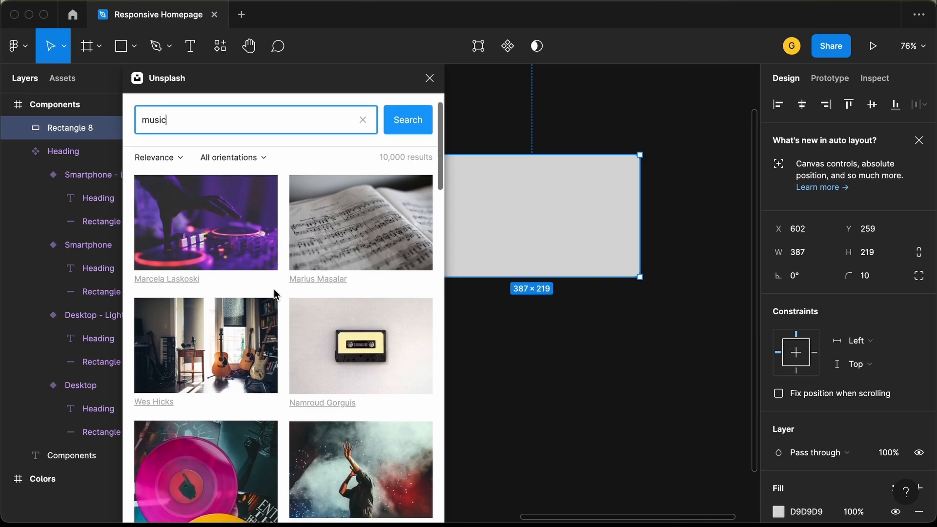
click(230, 314)
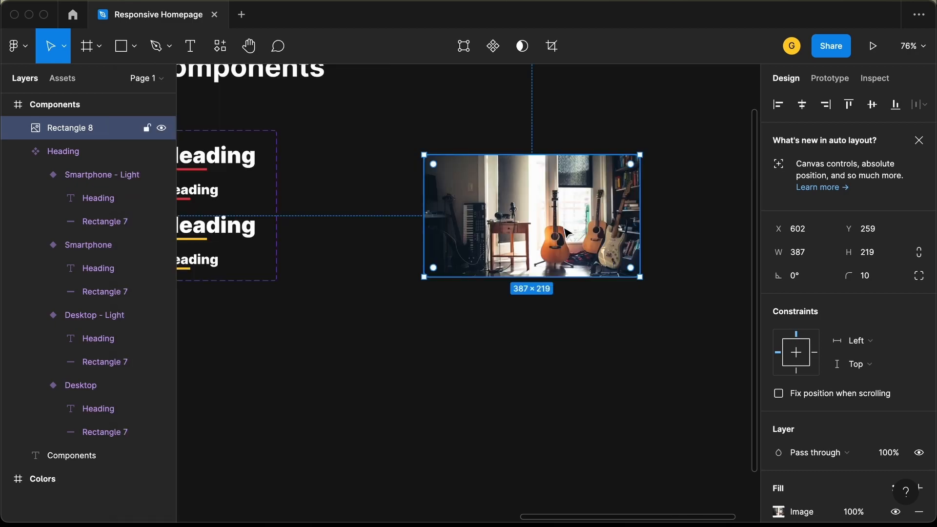
click(492, 320)
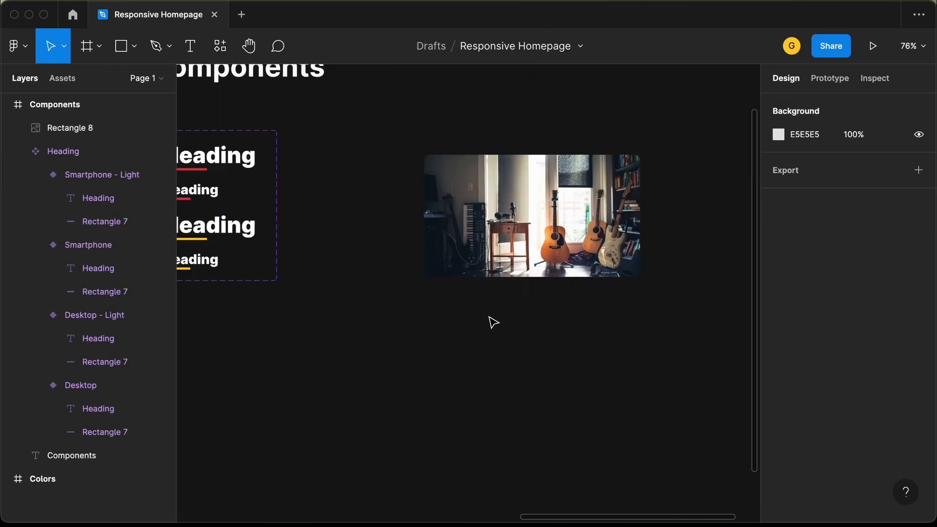
Step: Add the text "This is the heading of the post" just below the guitar photo
click(190, 49)
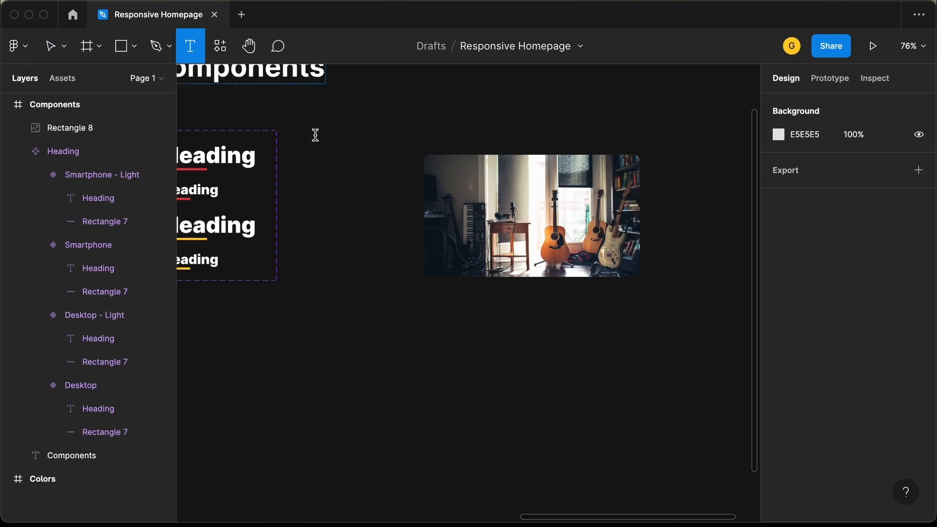
click(441, 305)
text(This is the head)
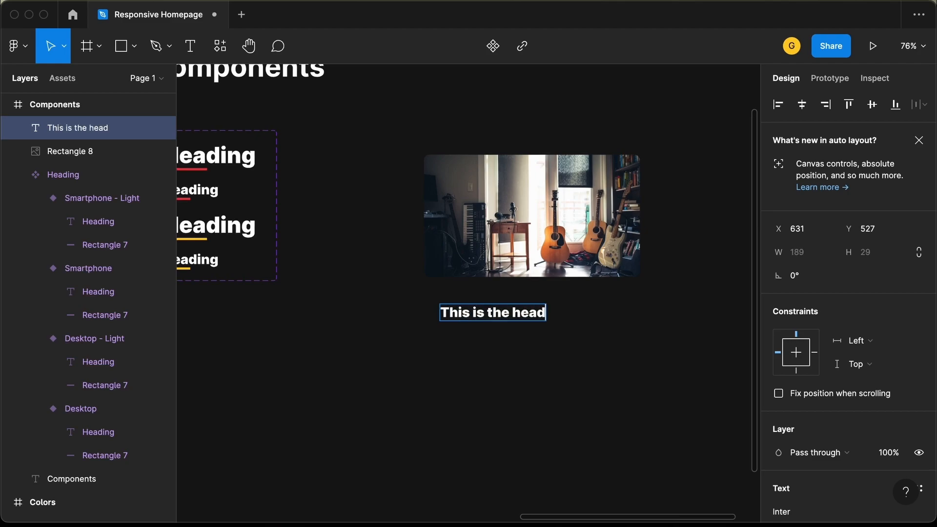
text(ing of the post)
key(Escape)
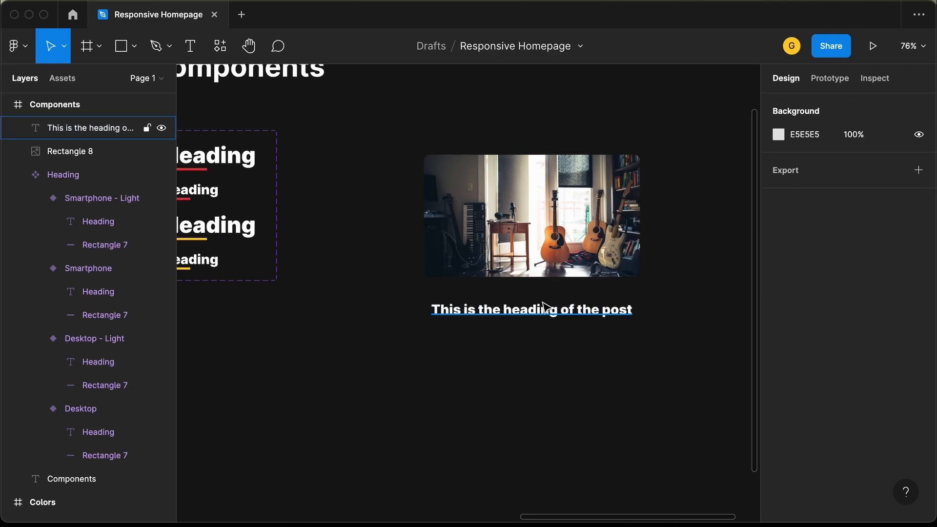
Step: Set the post heading's font to Alegreya Bold at size 18
click(544, 307)
scroll(801, 375, down, 3)
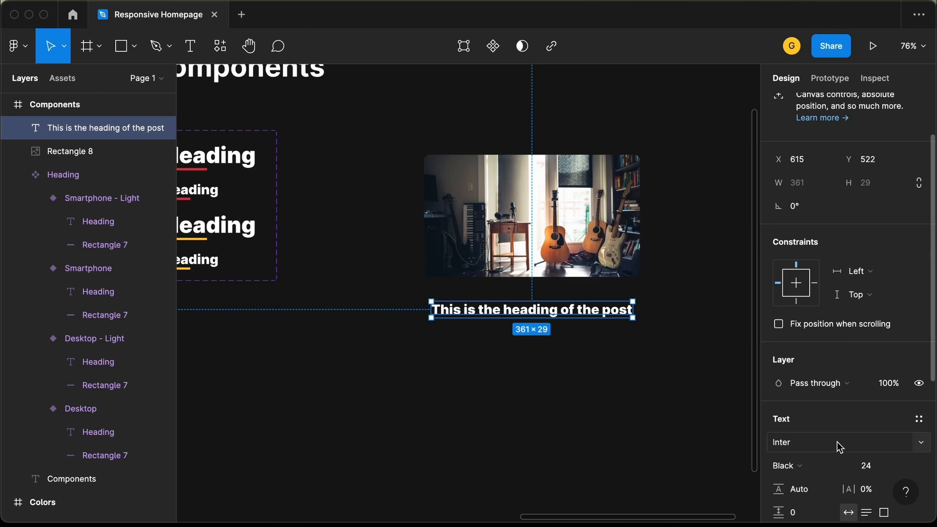
scroll(840, 446, down, 2)
click(807, 391)
text(Aleg)
key(Return)
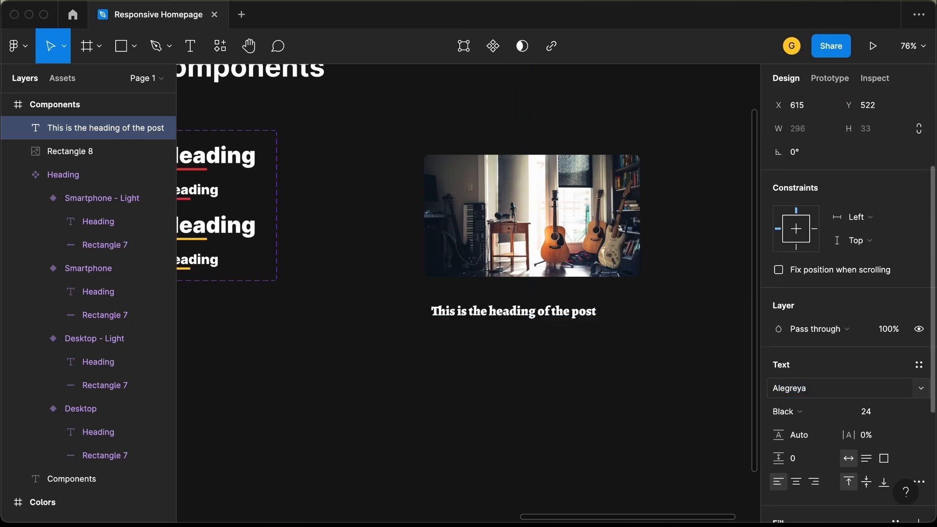
scroll(830, 401, down, 1)
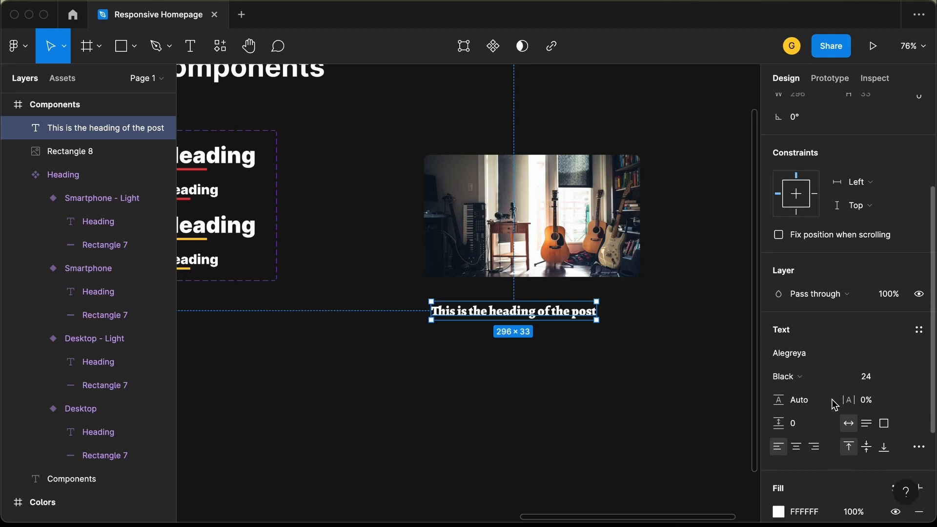
click(829, 382)
click(830, 341)
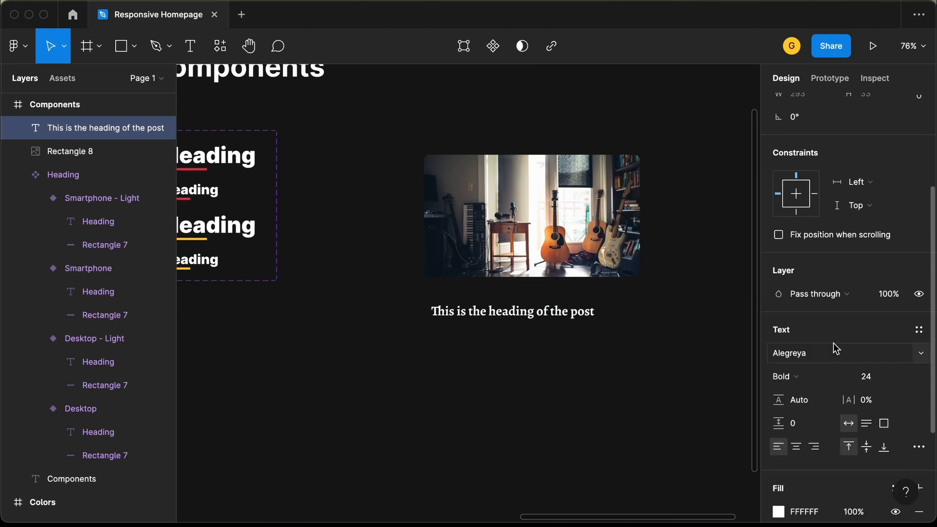
click(871, 381)
text(18)
key(Return)
Step: Shrink the guitar photo rectangle to about 273 × 159
scroll(645, 258, up, 5)
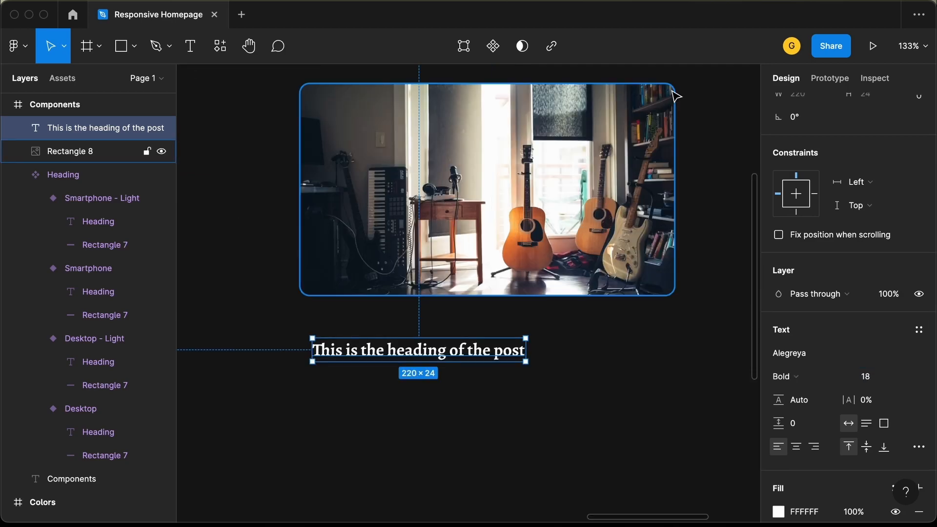
click(673, 92)
drag(674, 85, 299, 439)
Step: Combine the photo and heading in a vertical auto layout frame, aligned top left with 0 spacing between them
click(637, 241)
scroll(638, 241, up, 1)
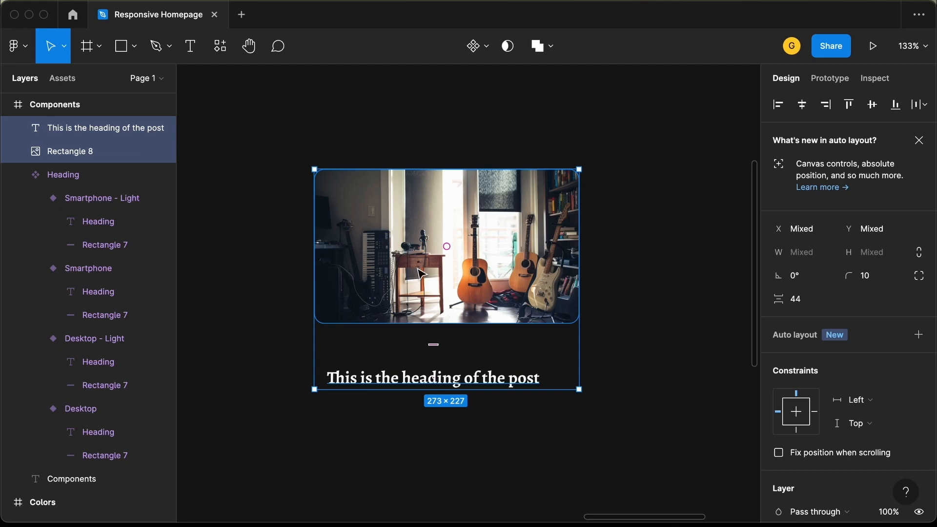
key(shift+a)
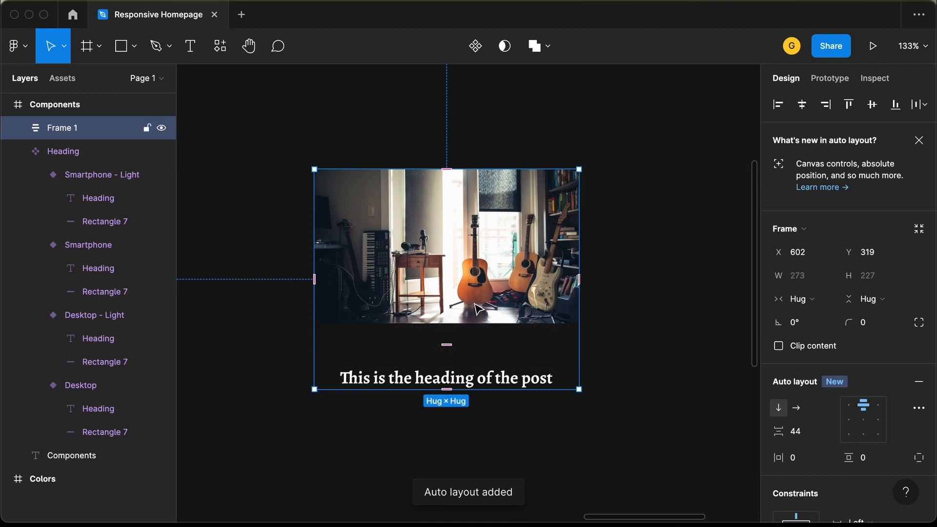
scroll(860, 407, down, 1)
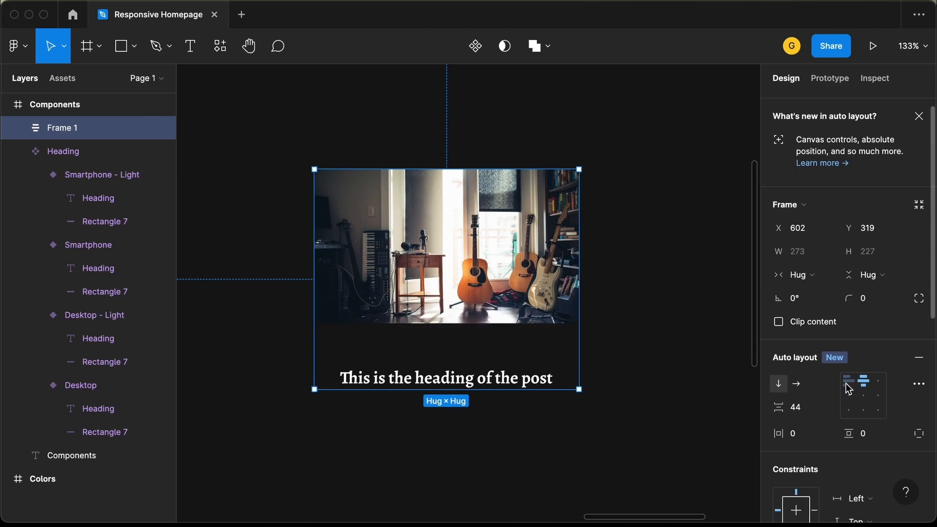
click(850, 386)
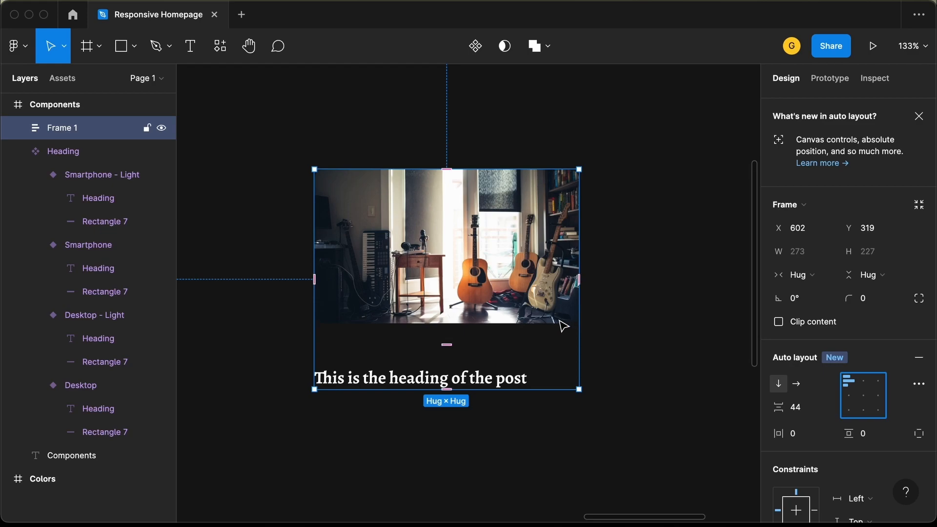
drag(445, 345, 445, 325)
key(Escape)
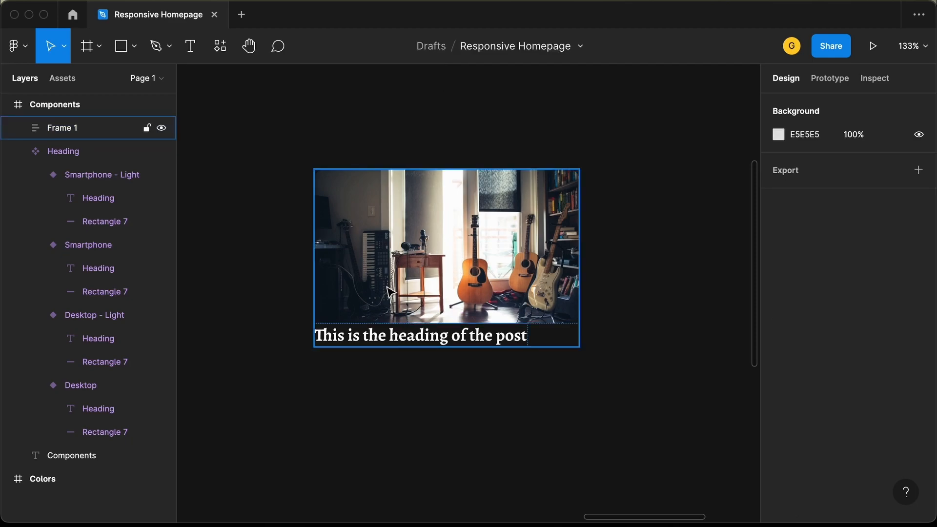
Step: Wrap the post heading in its own nested auto layout frame with horizontal padding of 24
double_click(387, 339)
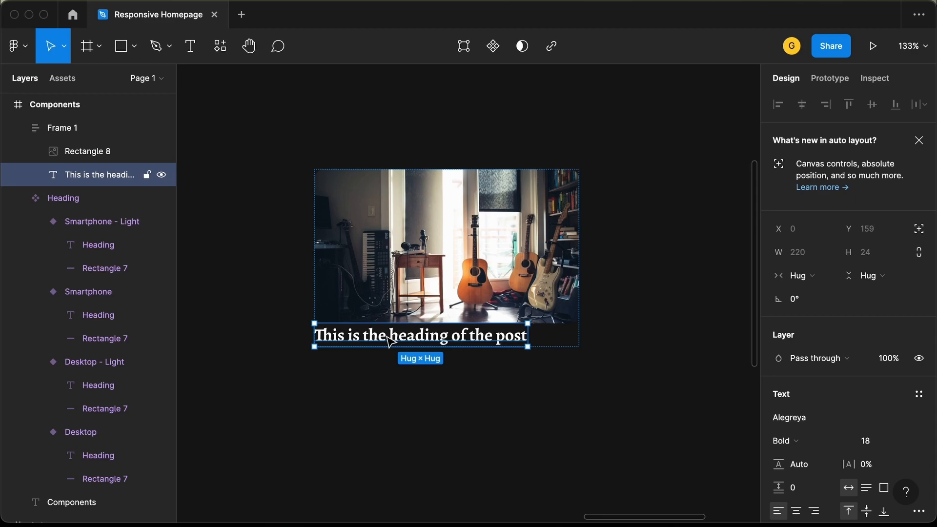
key(shift+a)
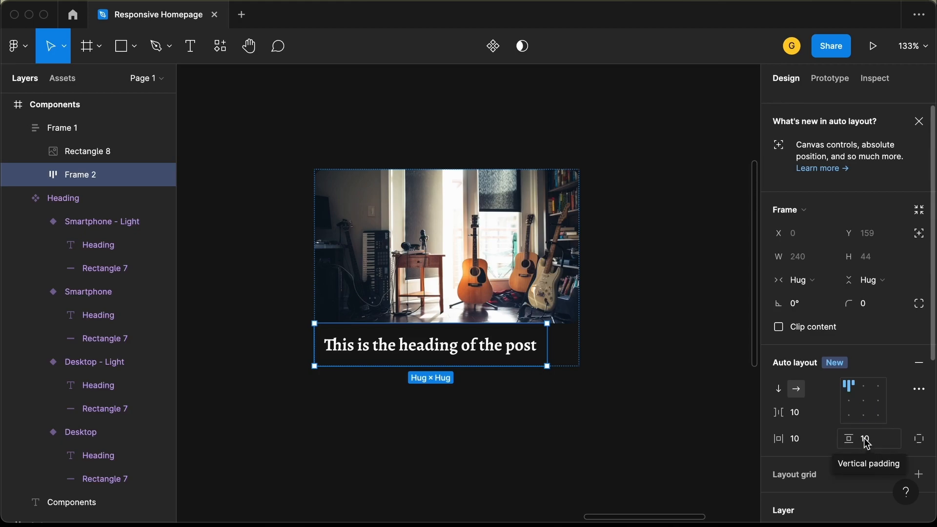
click(808, 442)
text(24)
key(Return)
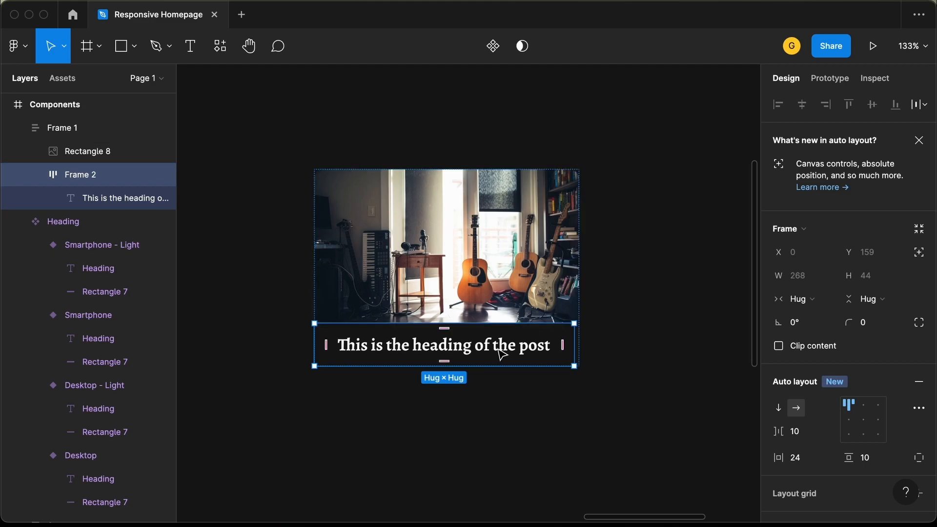
Step: Make the nested heading frame fill its container's width
click(814, 303)
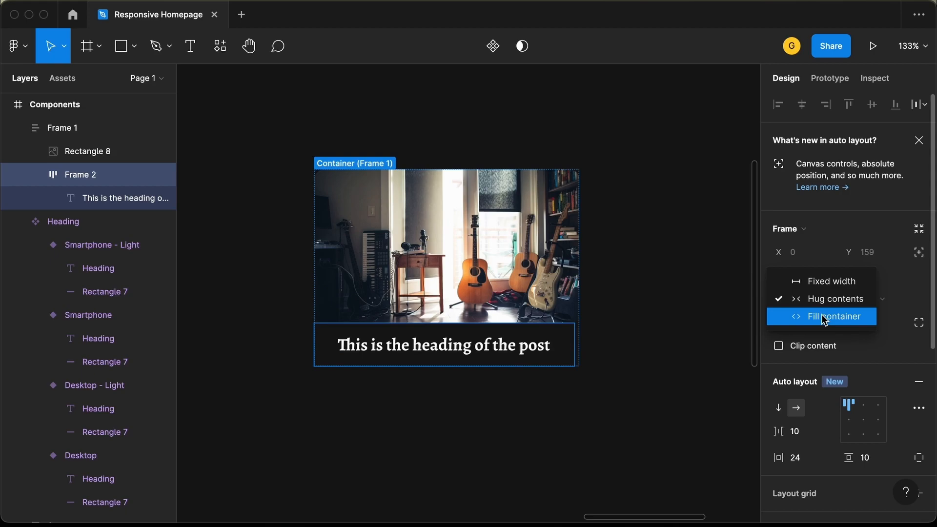
click(825, 317)
click(607, 356)
Step: Set the post heading text to auto height and make its width fill the container
click(502, 358)
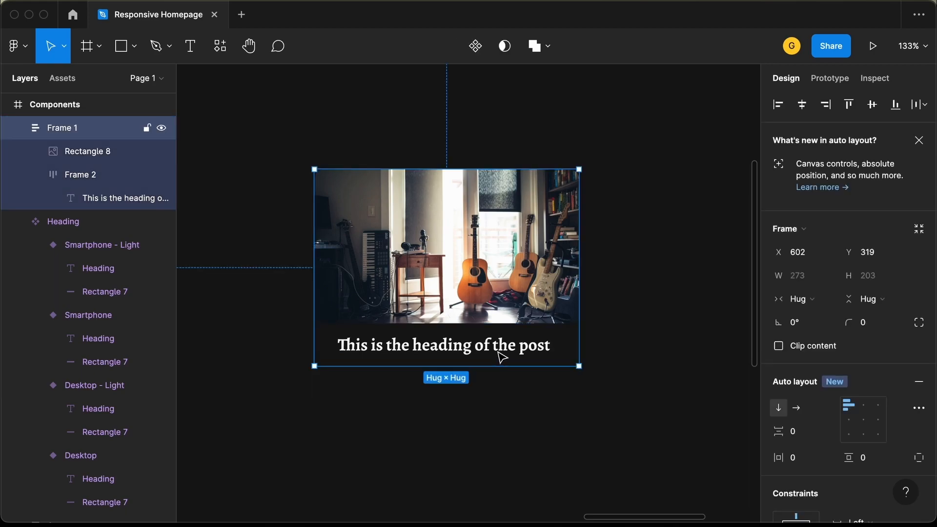
double_click(497, 351)
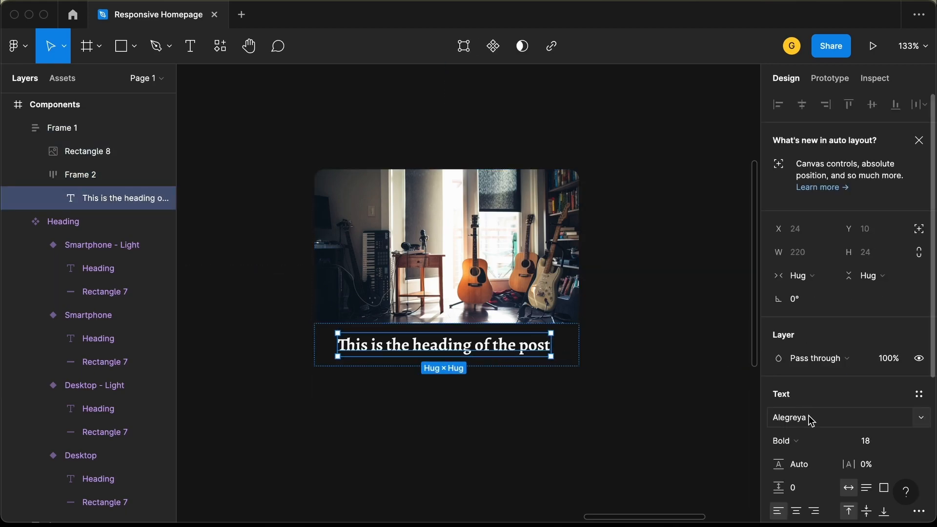
scroll(809, 419, down, 3)
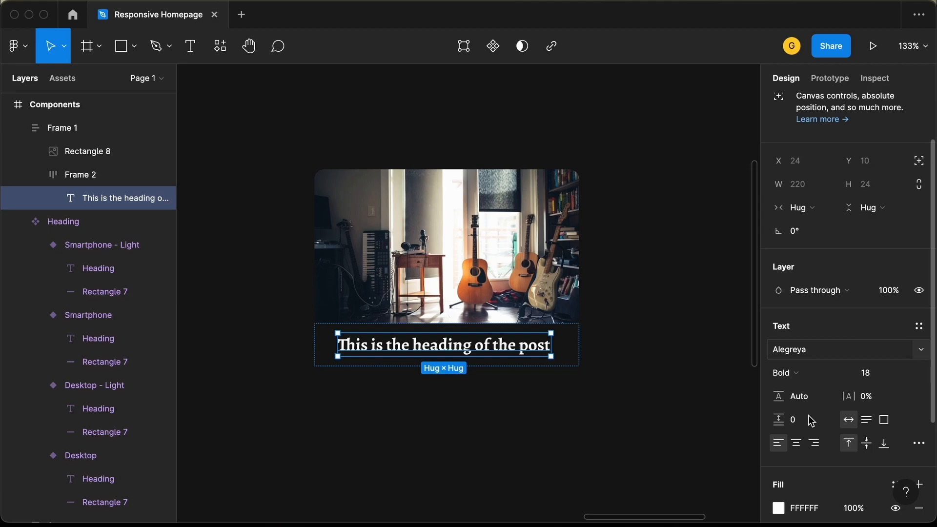
click(867, 421)
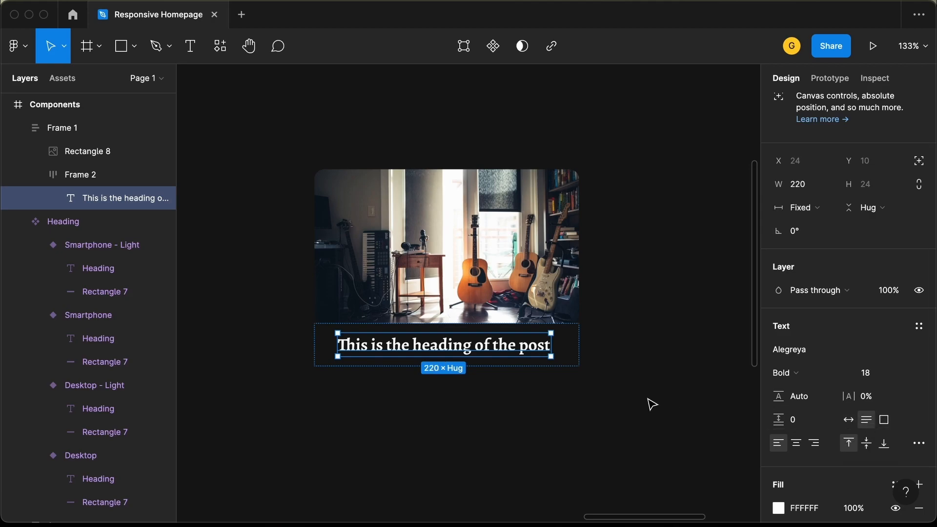
click(805, 275)
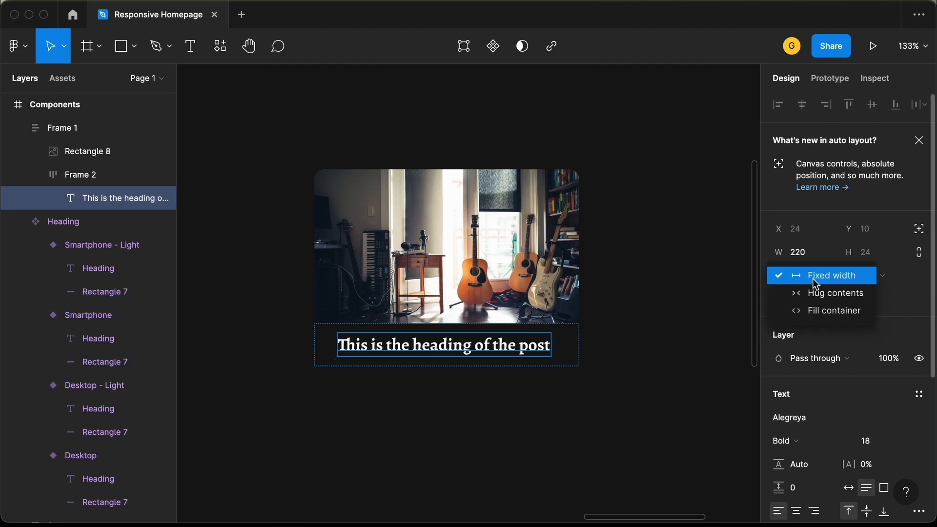
click(822, 313)
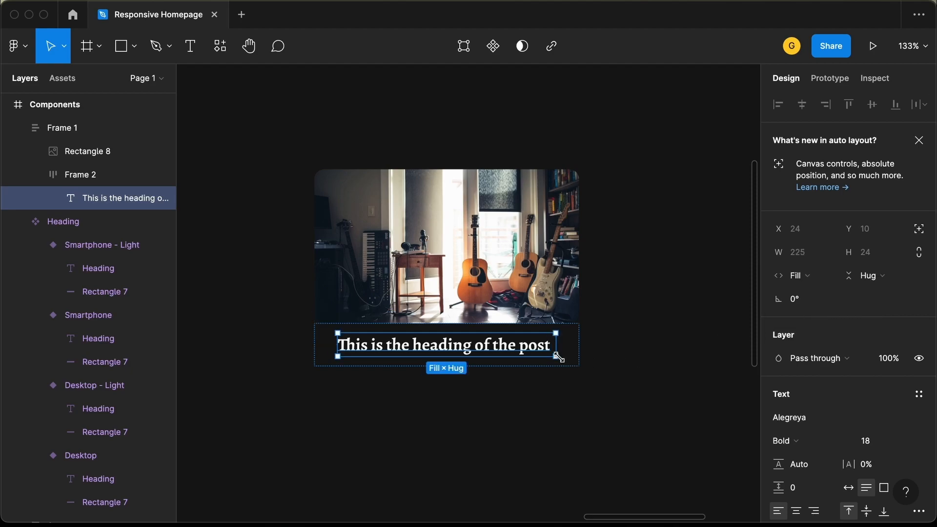
click(617, 366)
Step: Set the nested heading frame's vertical padding to 16
click(435, 346)
click(436, 345)
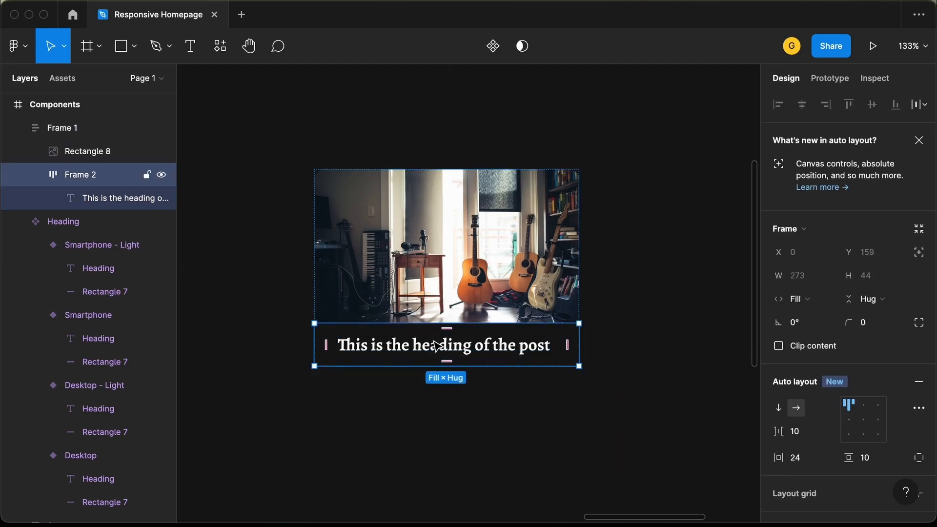
scroll(444, 327, up, 2)
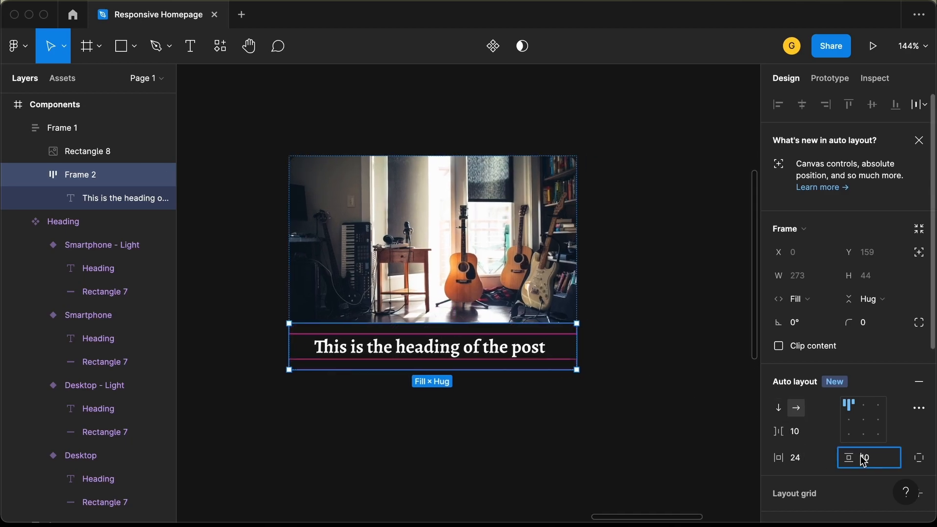
click(881, 461)
text(20)
key(Return)
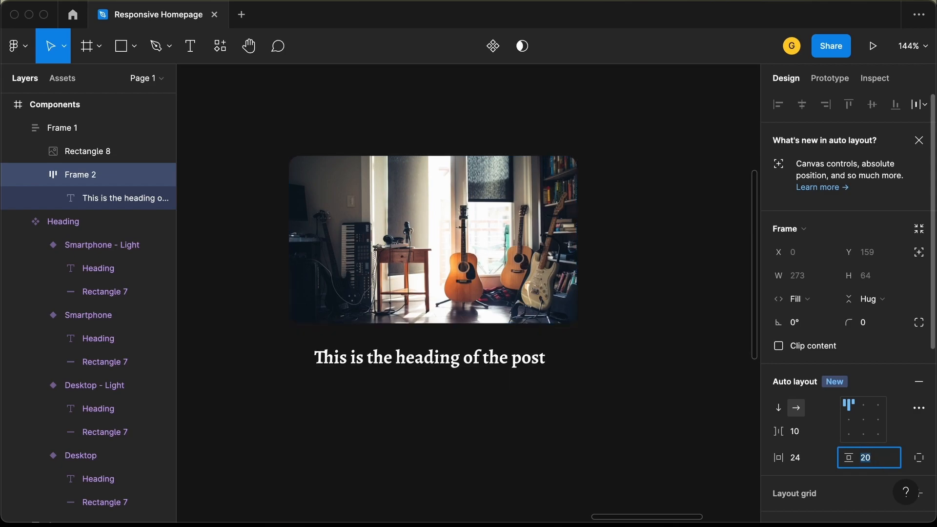
key(shift+Down)
key(Up)
key(Up)
key(Up)
key(Up)
key(Up)
key(Up)
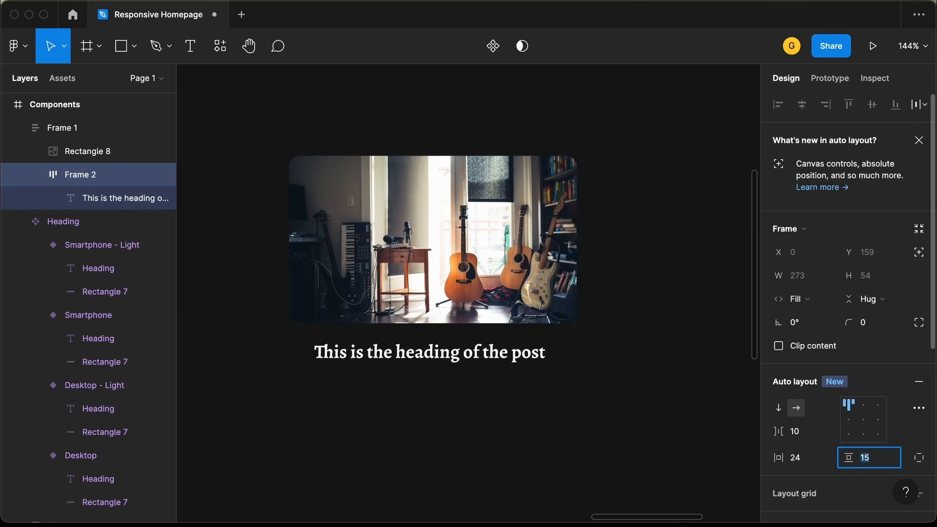
click(474, 447)
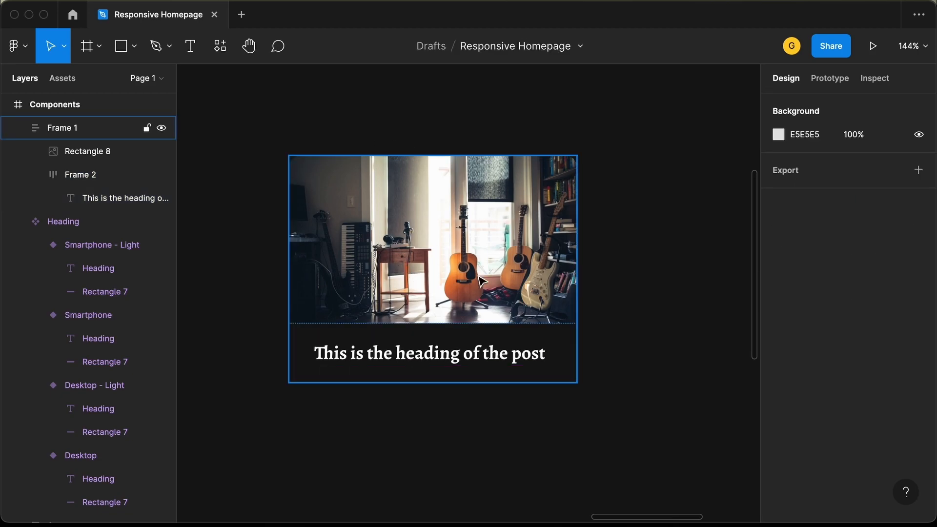
Step: Give the outer card frame a white FFFFFF fill and a corner radius of 10
click(77, 131)
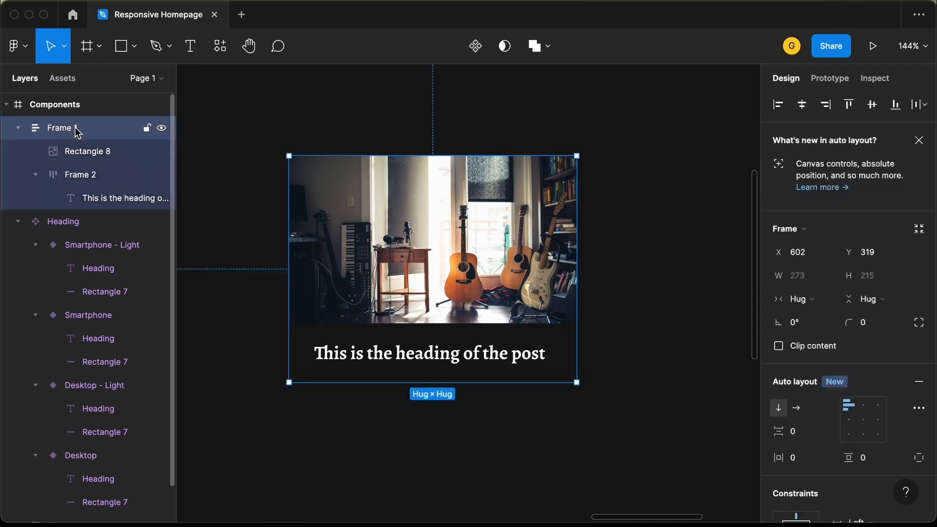
scroll(859, 368, down, 7)
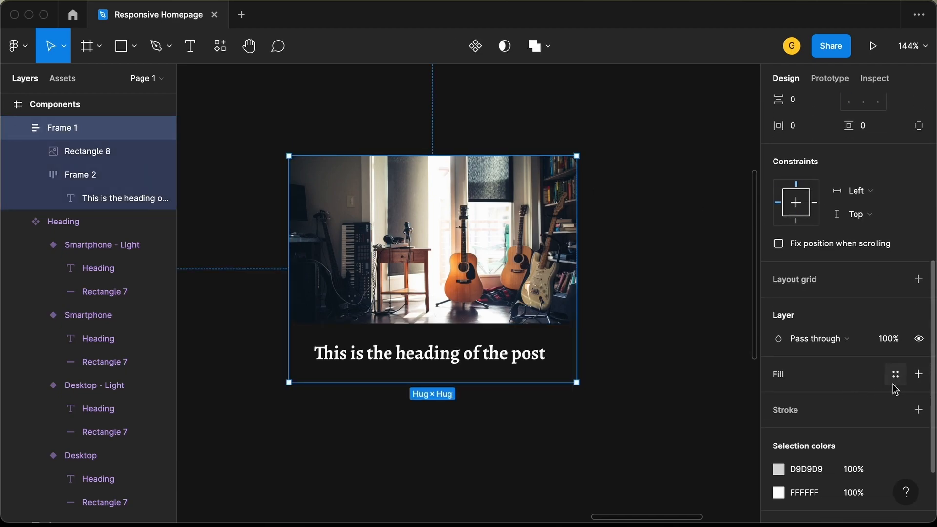
click(918, 376)
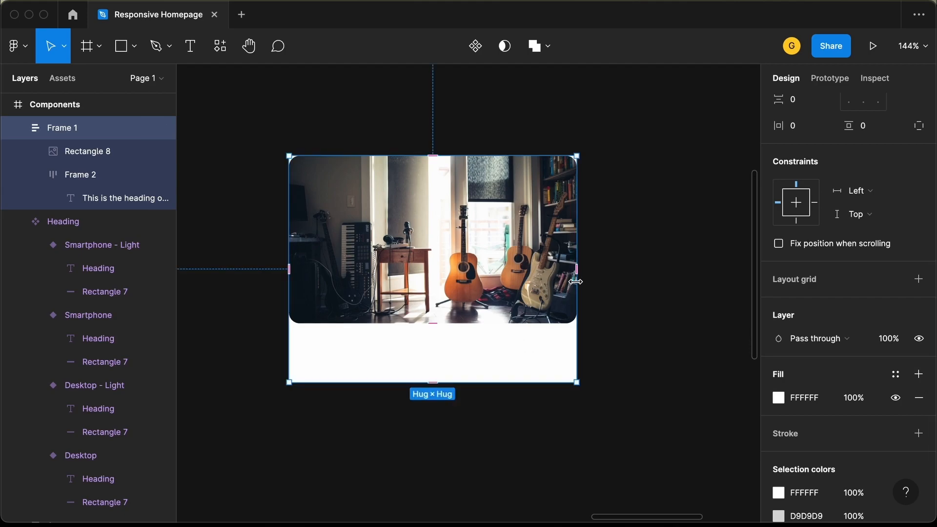
scroll(832, 313, up, 7)
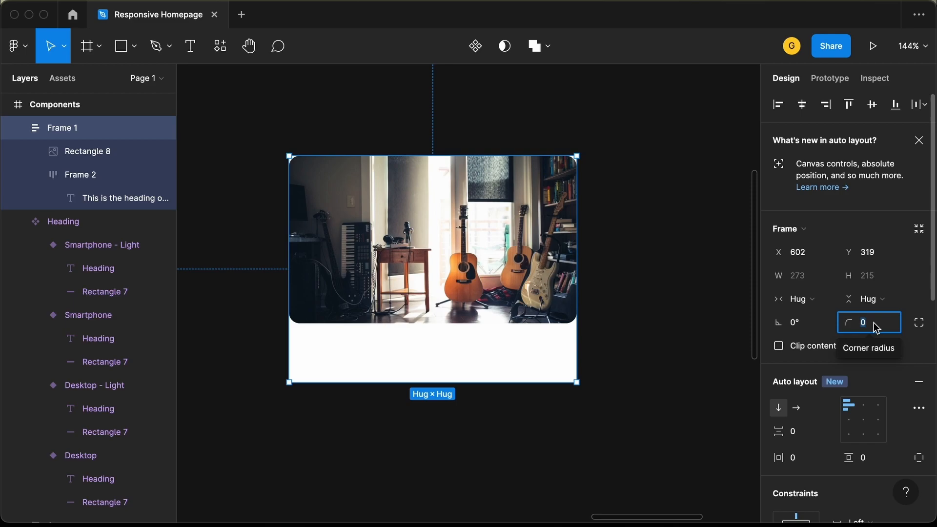
text(10)
key(Return)
key(Escape)
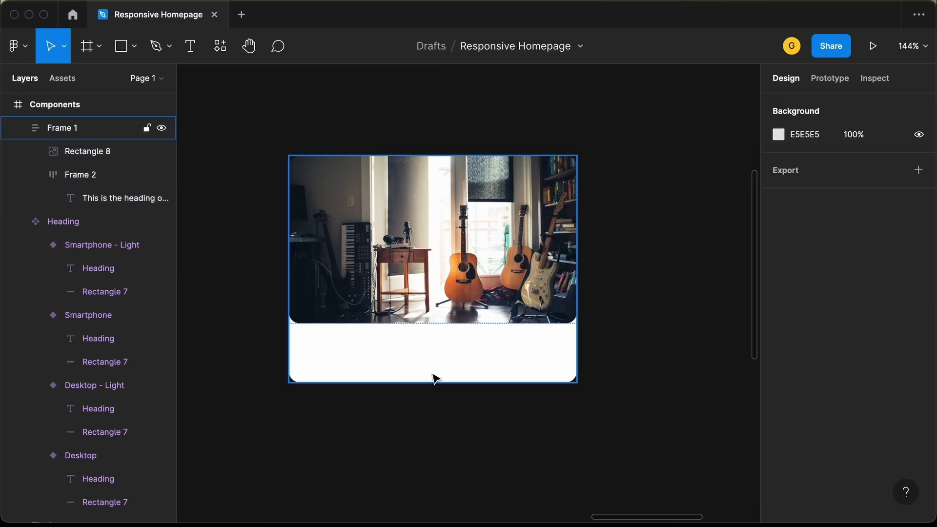
Step: Set the fill of the post heading text inside the card to black 000000
double_click(416, 356)
double_click(413, 354)
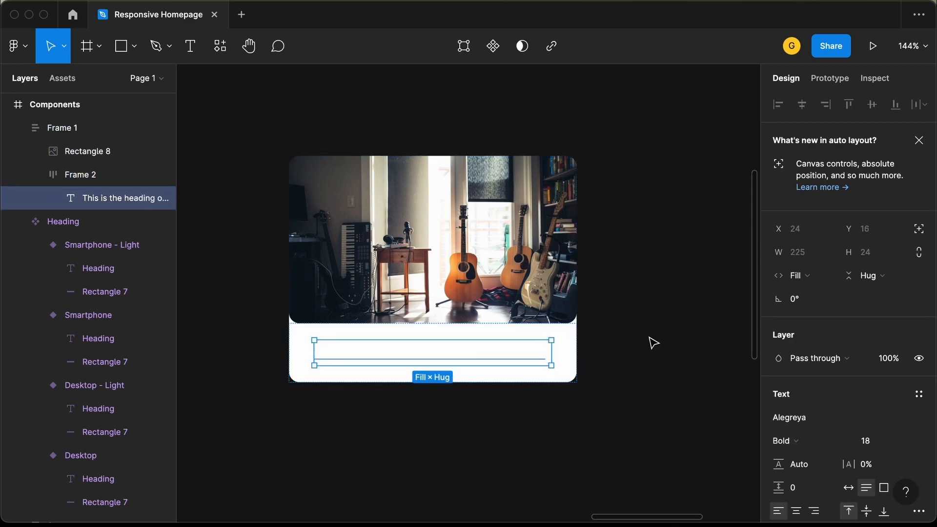
scroll(810, 419, down, 8)
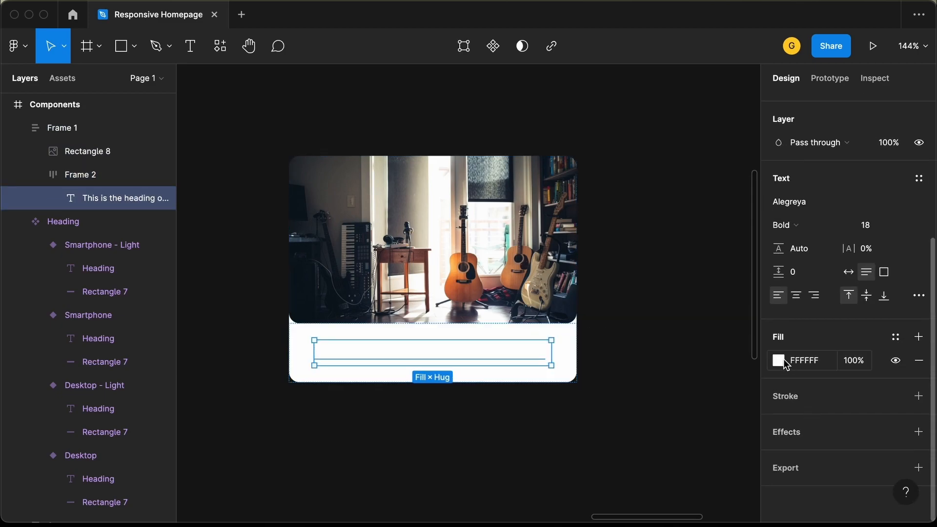
click(779, 360)
text(000000)
key(Return)
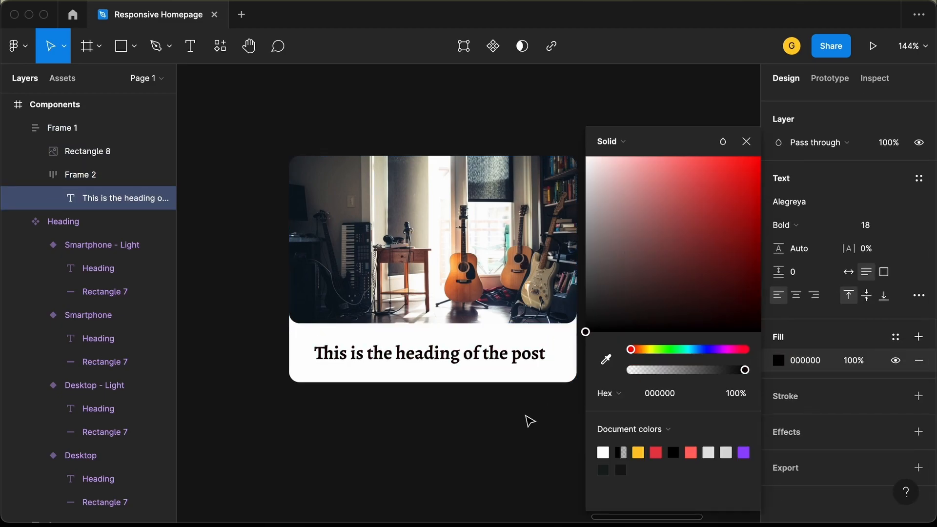
click(645, 259)
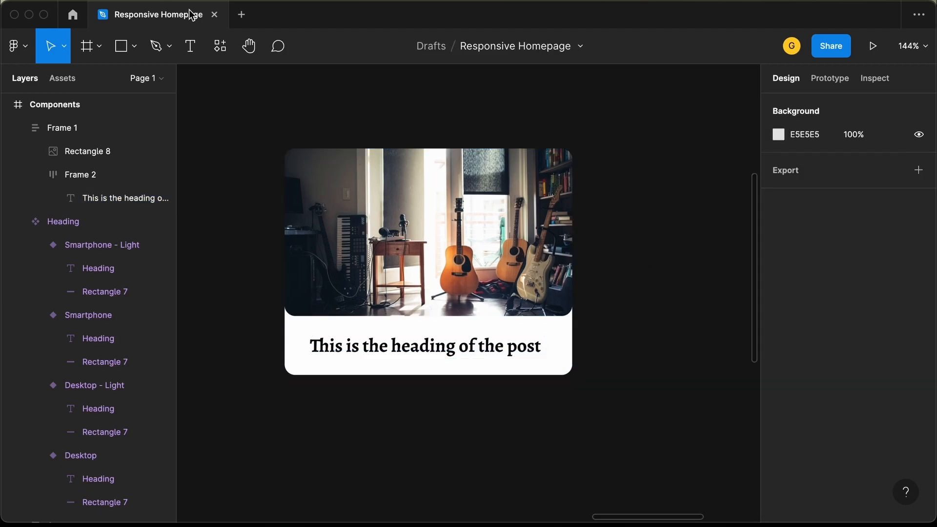
Step: Add the text MUSIC below the card and set its font size to 13
click(191, 46)
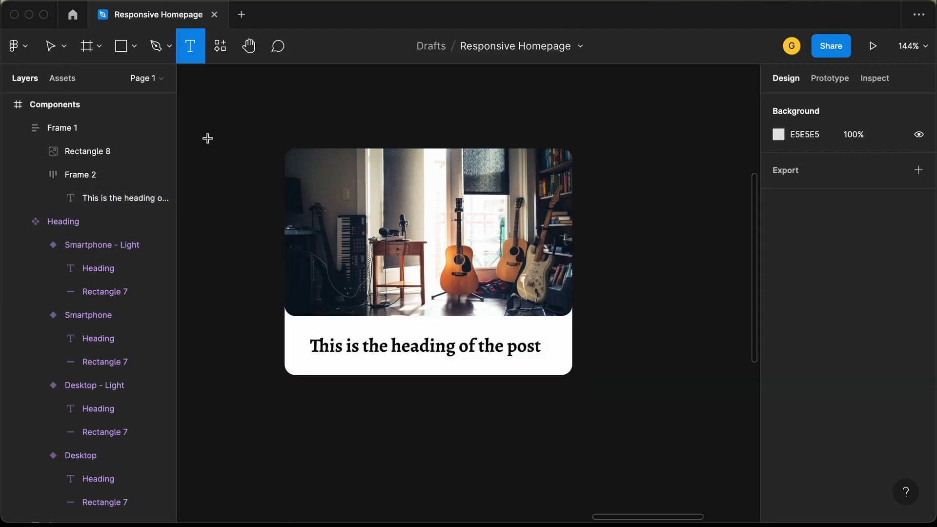
click(307, 401)
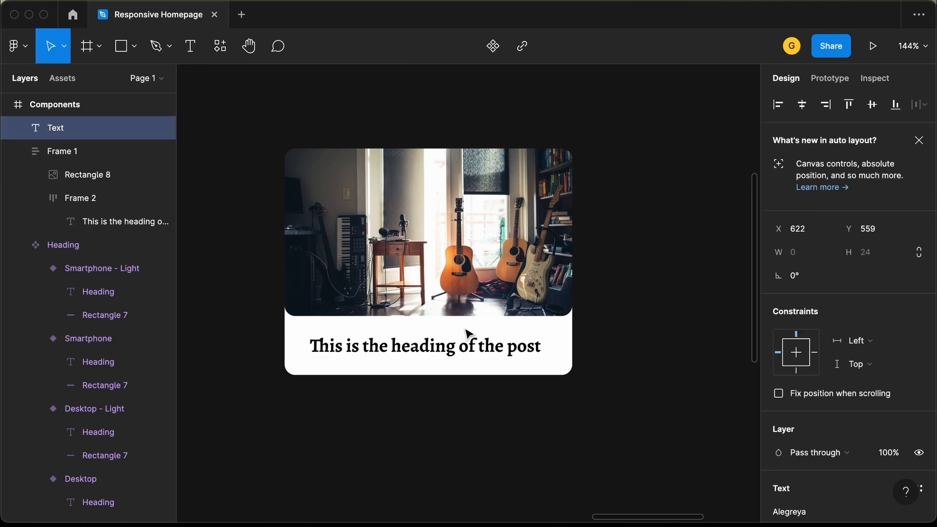
text(MUSIC)
key(Escape)
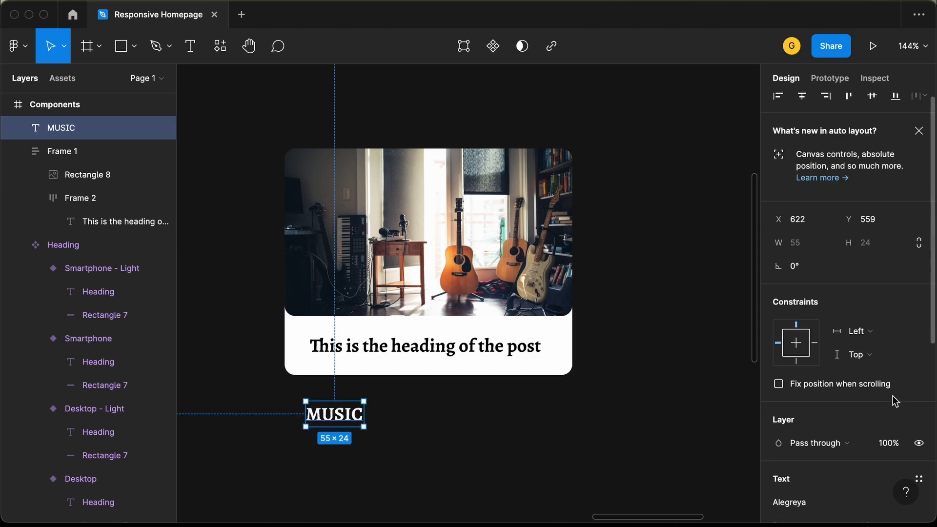
scroll(896, 402, down, 5)
click(878, 308)
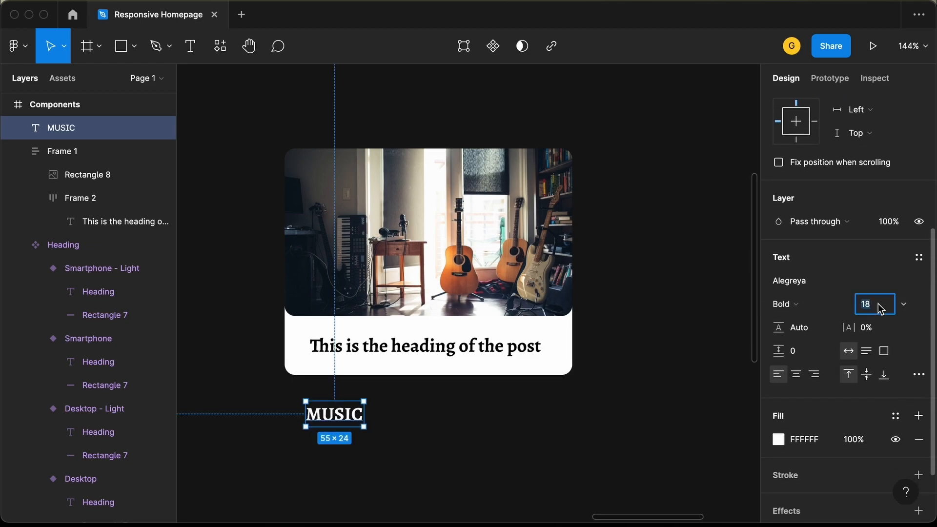
text(13)
key(Return)
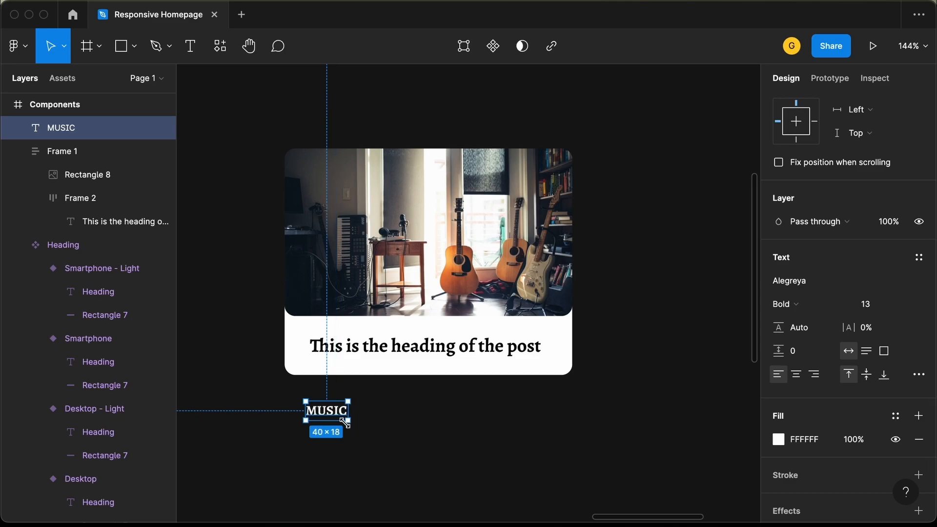
Step: Wrap the MUSIC text in an auto layout frame with vertical padding 0 and a white FFFFFF fill
key(shift+a)
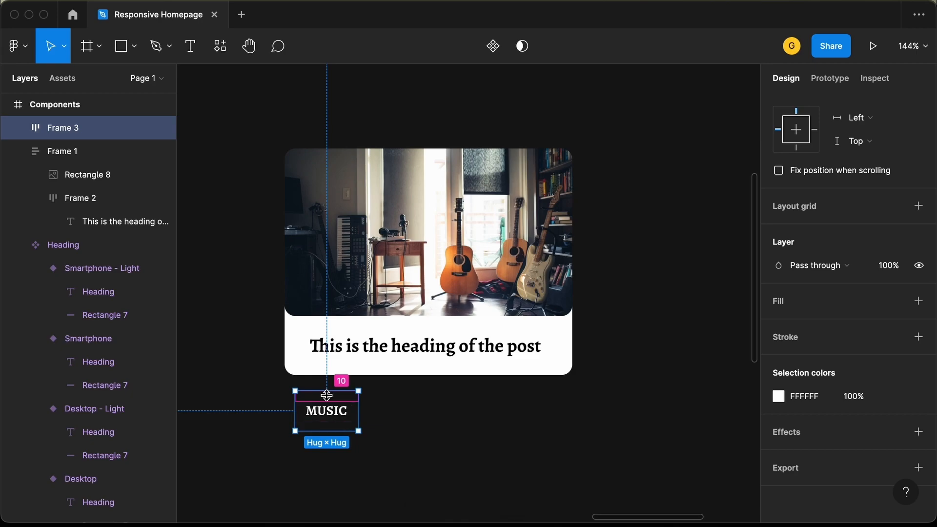
drag(326, 398, 325, 389)
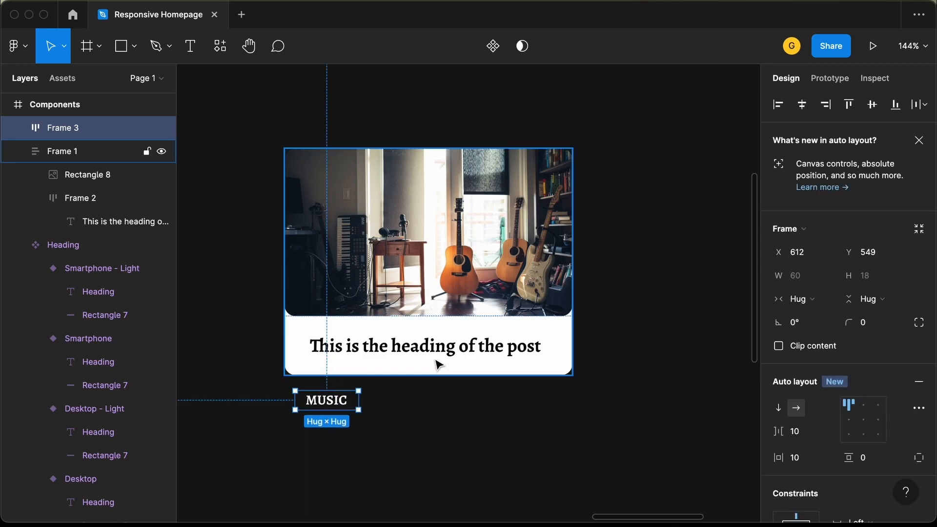
scroll(875, 398, down, 7)
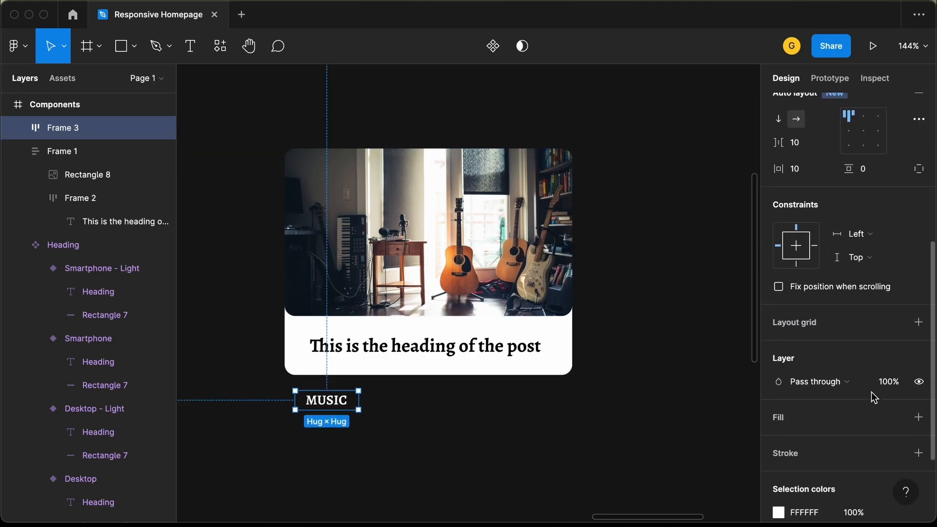
click(920, 362)
scroll(863, 232, up, 5)
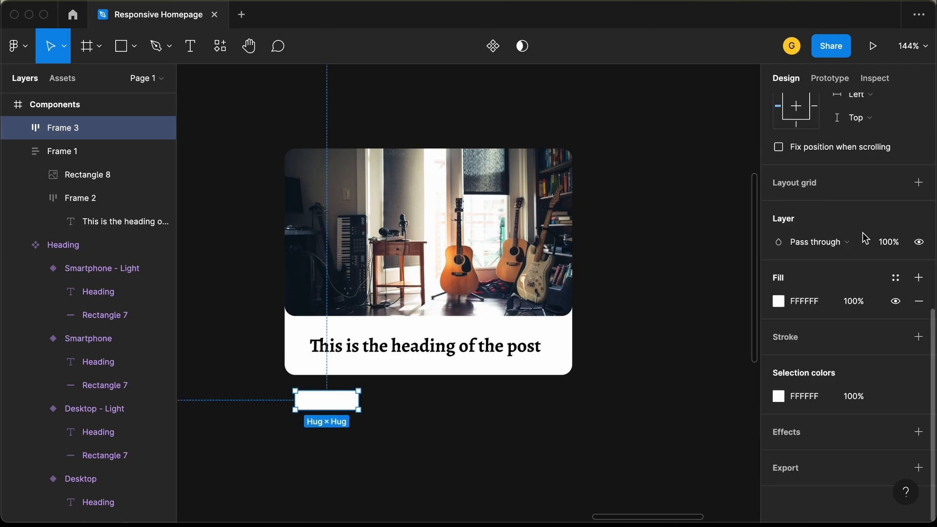
Step: Set the corner radius of the frame around the MUSIC text to 10
scroll(863, 232, up, 3)
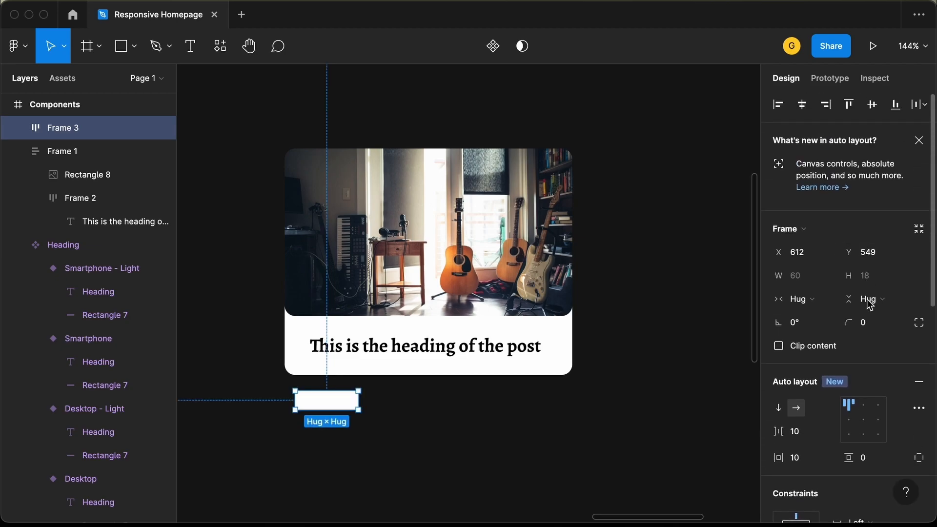
click(872, 326)
text(10)
key(Return)
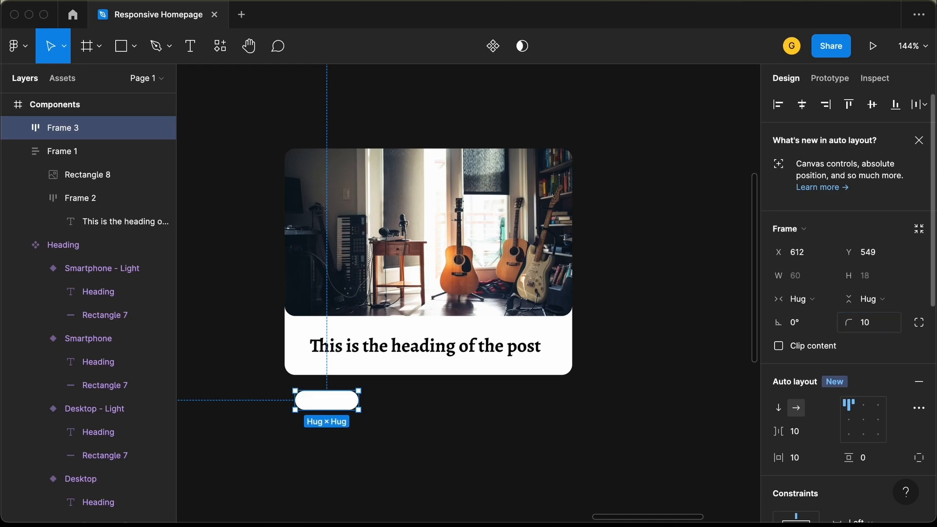
Step: Set the fill of the MUSIC text inside its frame to black 000000
double_click(332, 407)
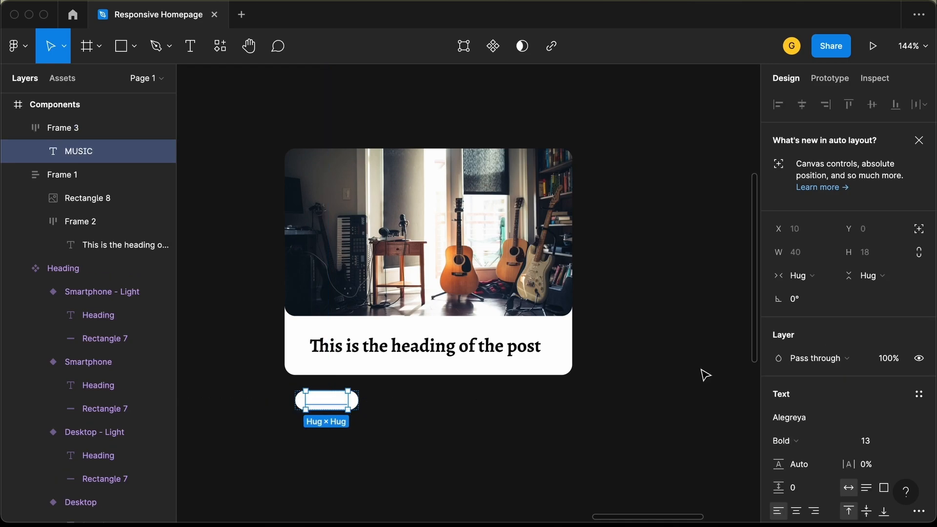
scroll(777, 385, down, 5)
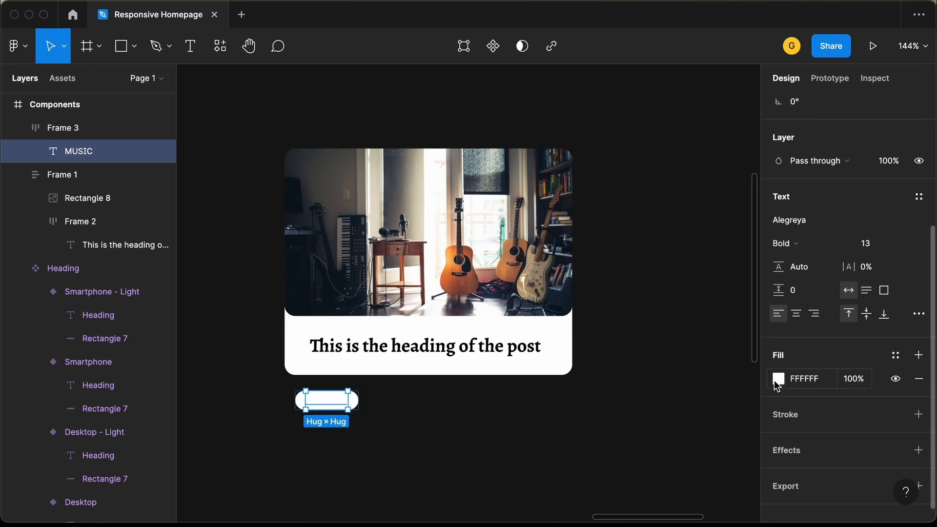
click(777, 384)
drag(684, 276, 574, 369)
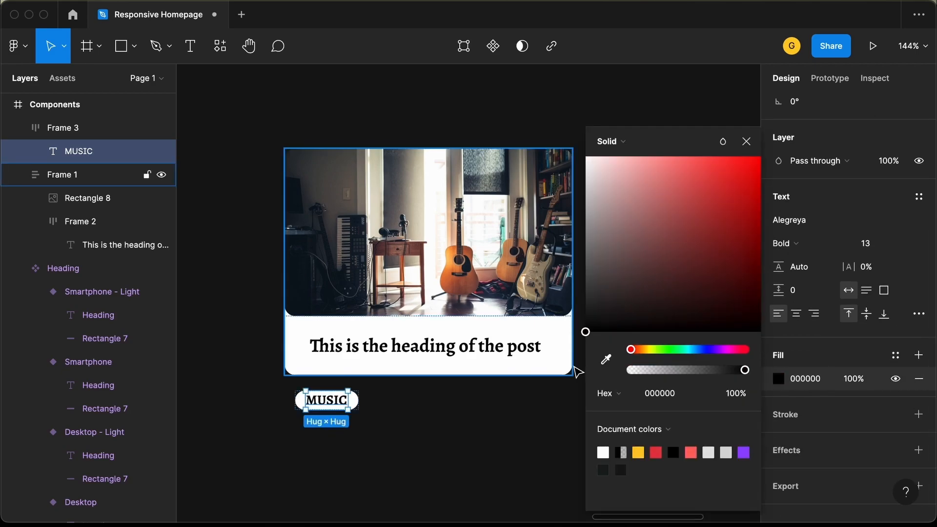
click(439, 413)
Step: Set the horizontal padding of the MUSIC frame to 16
click(336, 402)
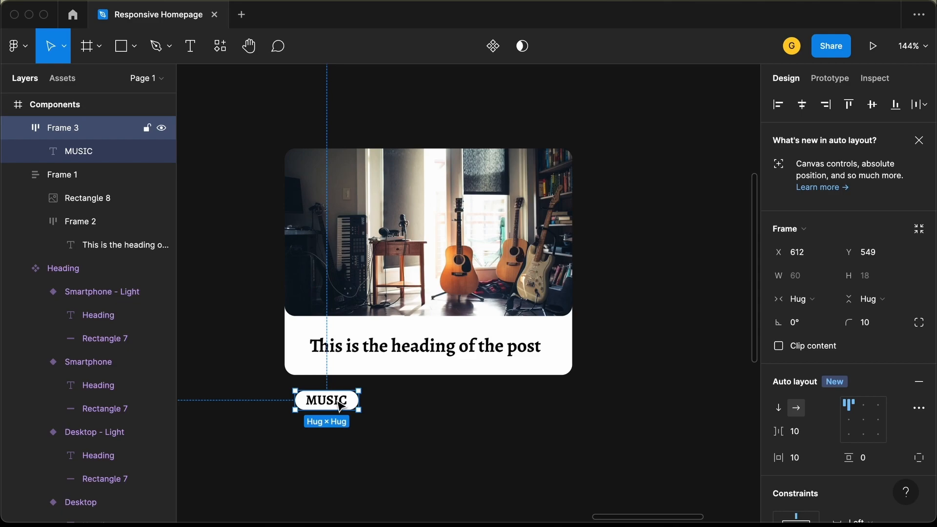
scroll(810, 425, down, 1)
click(806, 427)
text(1)
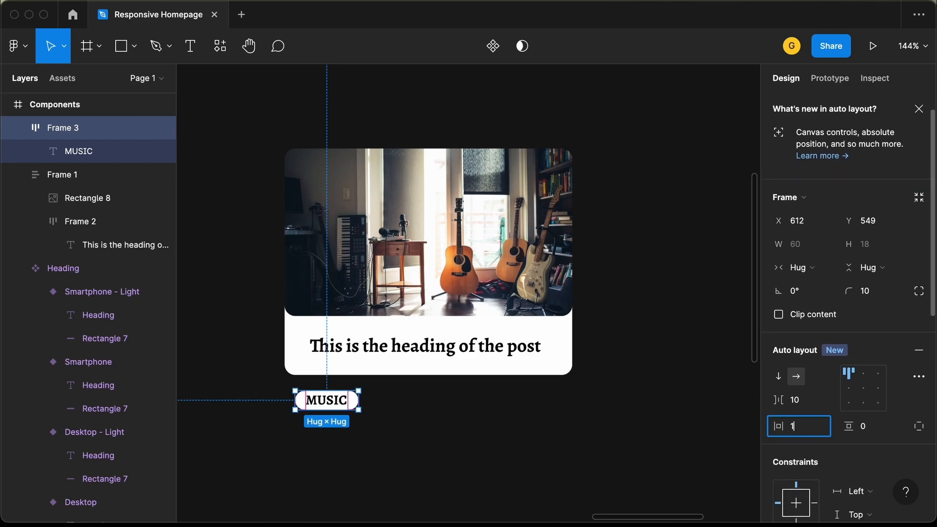
text(6)
key(Return)
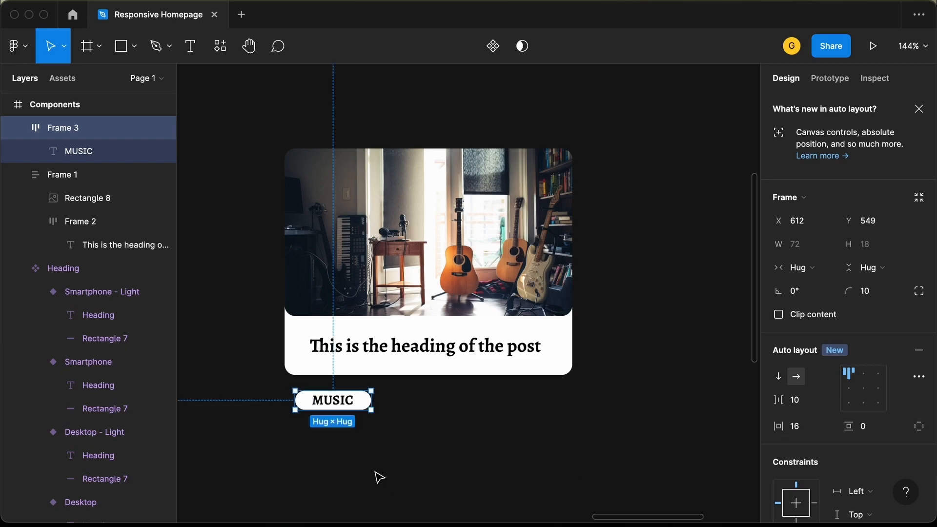
Step: Rename the frame around the MUSIC text as Tag
double_click(83, 131)
text(Tag)
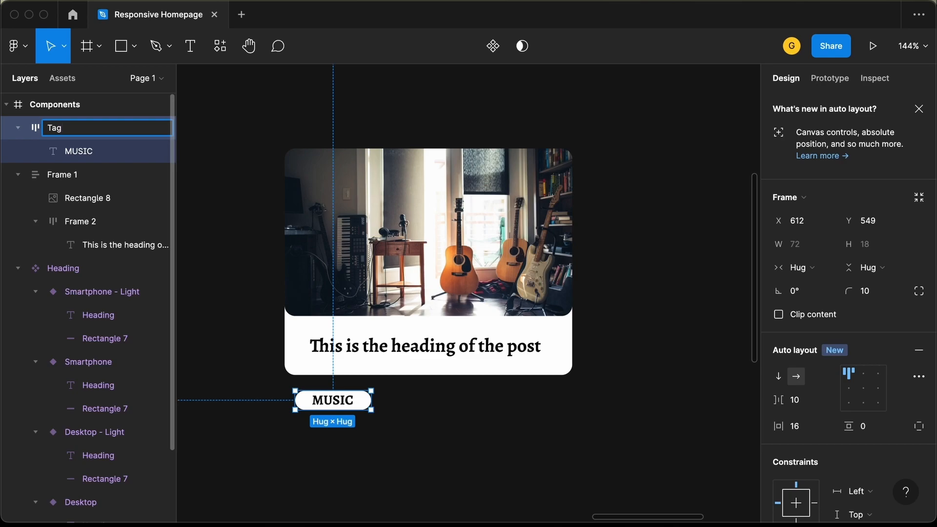
key(Return)
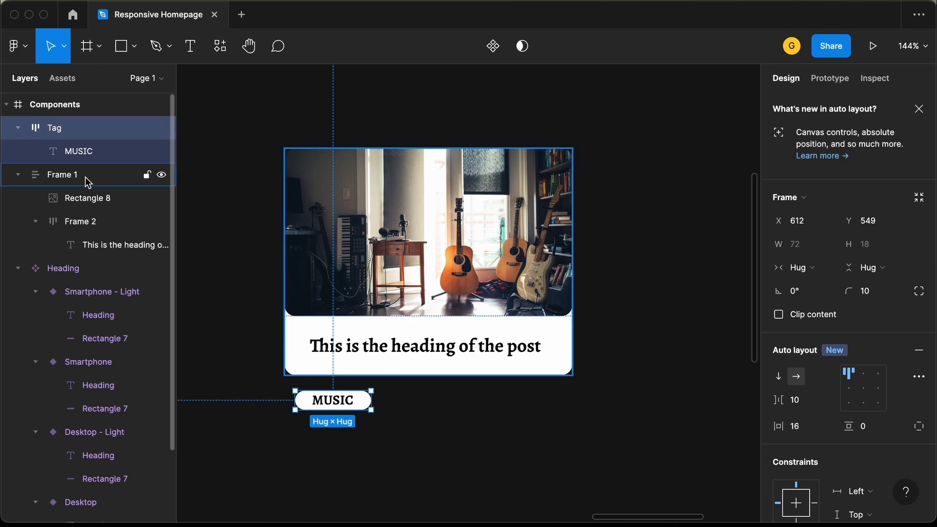
Step: Rename the card's image layer as Thumbnail and its nested heading frame as Title
click(90, 204)
double_click(93, 203)
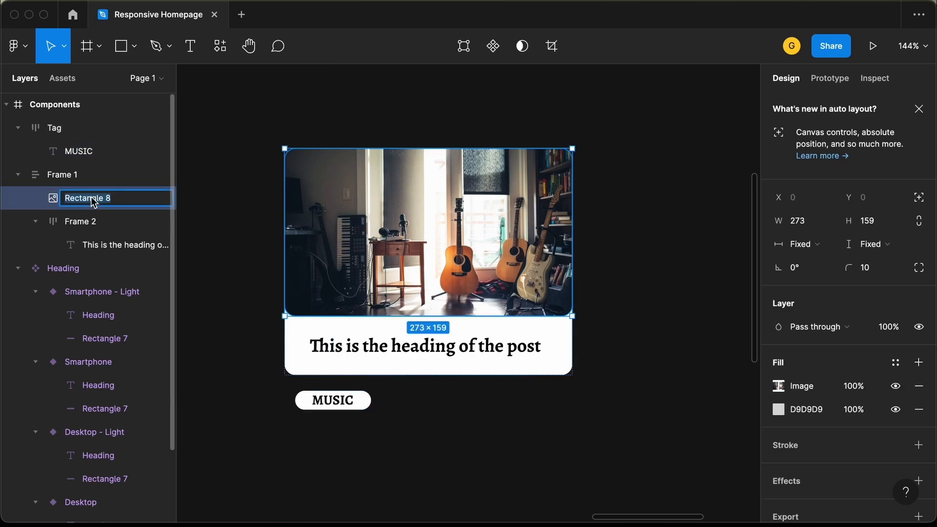
text(Thumbnail)
key(Return)
double_click(81, 222)
text(T)
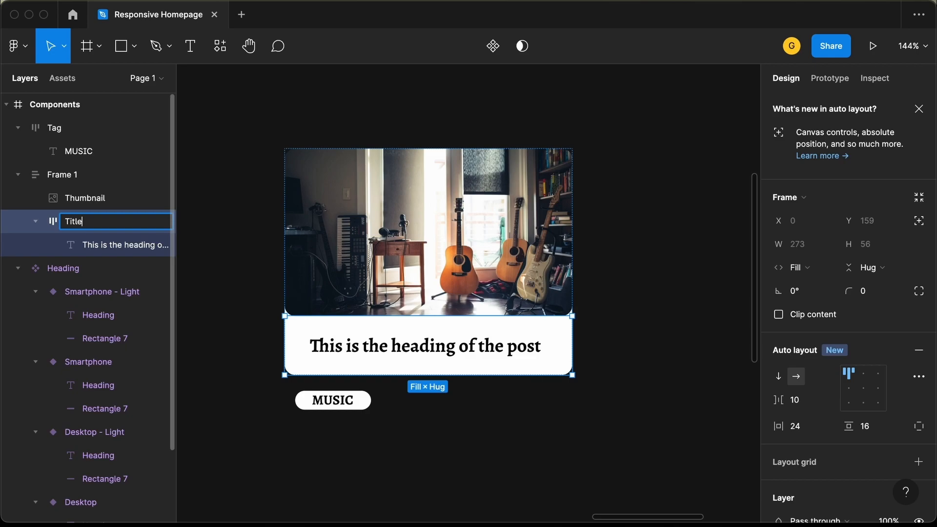
Step: Move the Tag frame into the card, give it absolute position, and place it over the image's upper-right corner
click(340, 406)
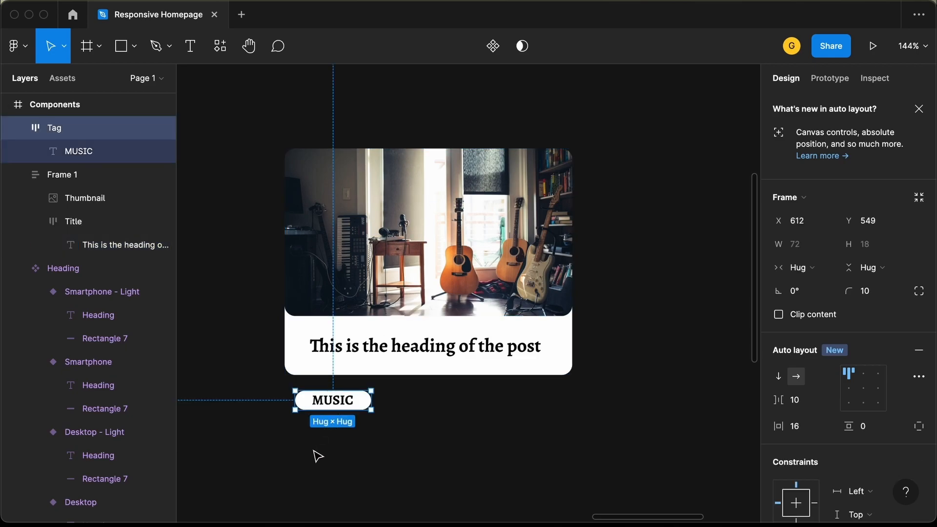
drag(333, 407, 368, 164)
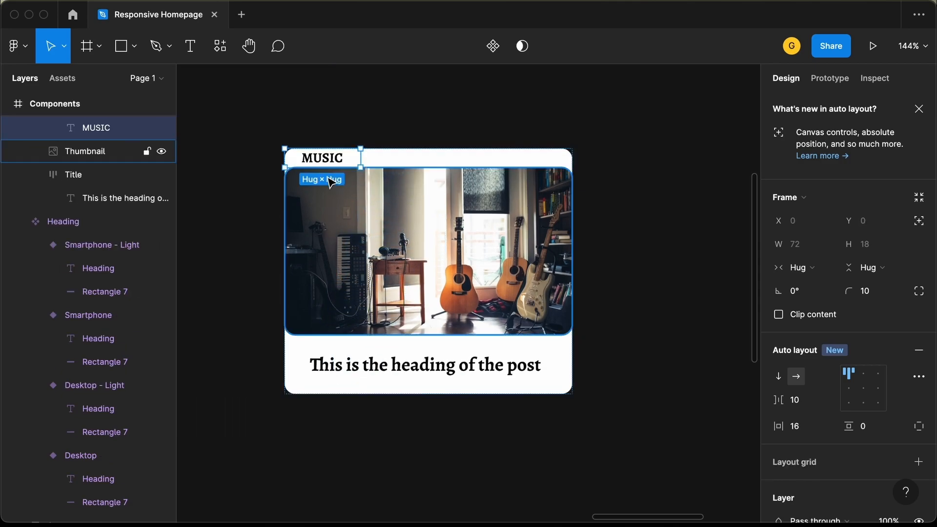
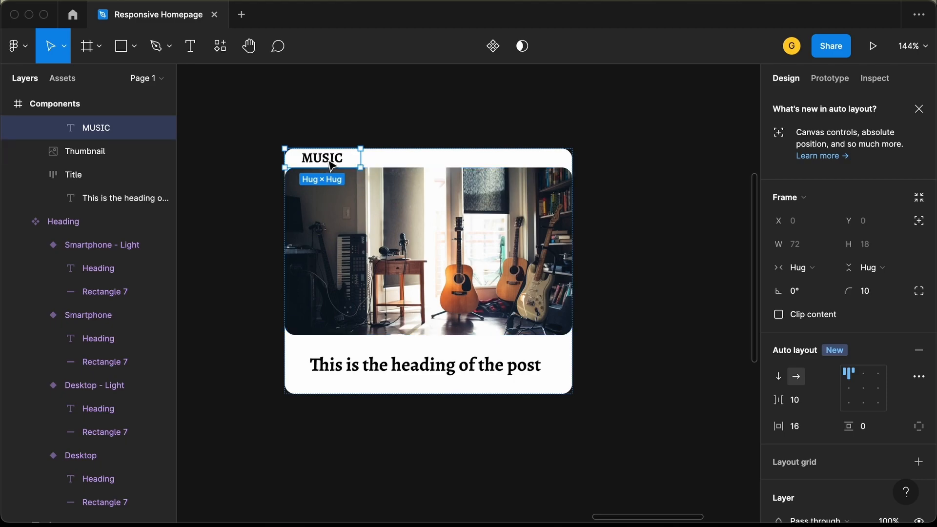
click(920, 225)
drag(319, 163, 519, 173)
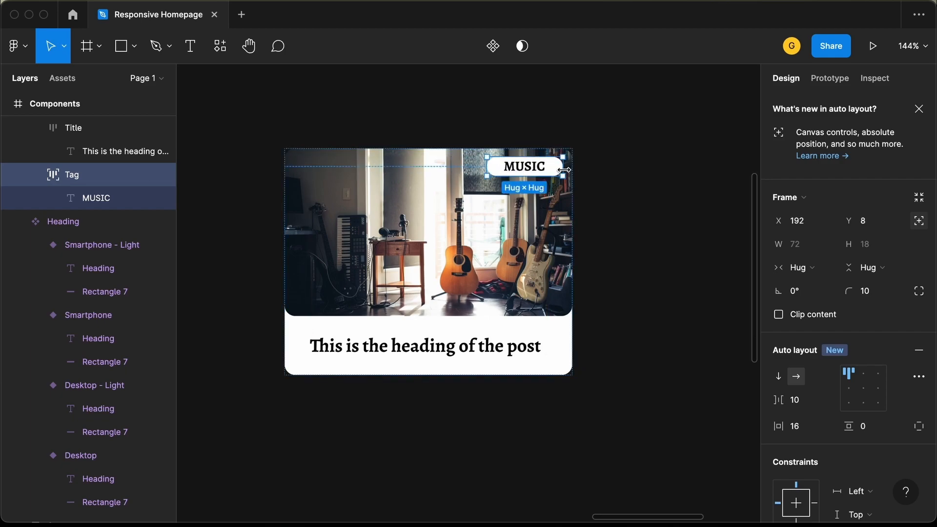
Step: Nudge the Tag frame to X 191, Y 10 so it sits 10 from the card's top and right edges
scroll(564, 176, up, 5)
key(alt)
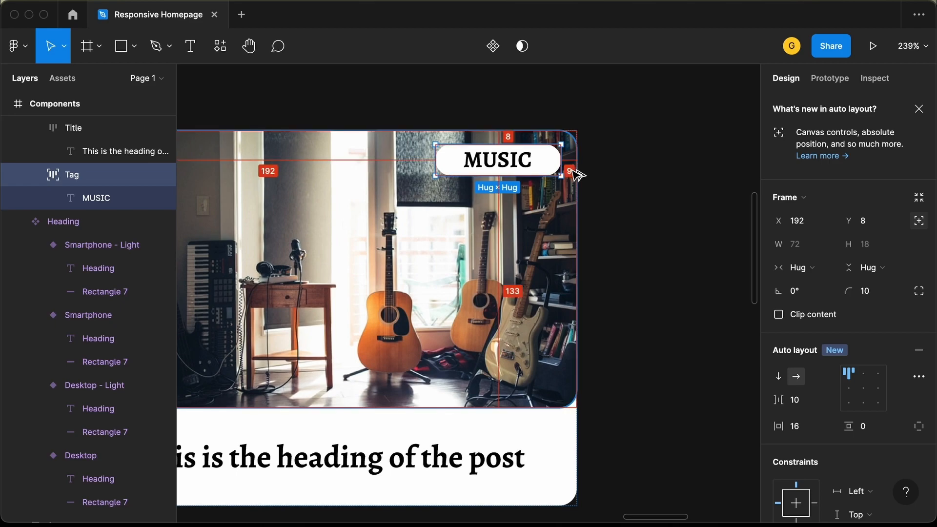
key(Left)
key(alt)
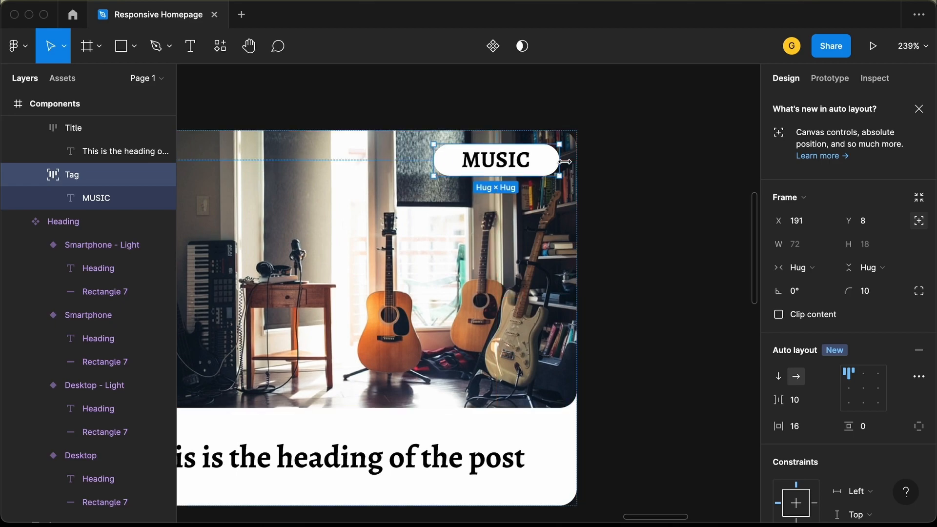
key(Down)
key(Down)
key(alt)
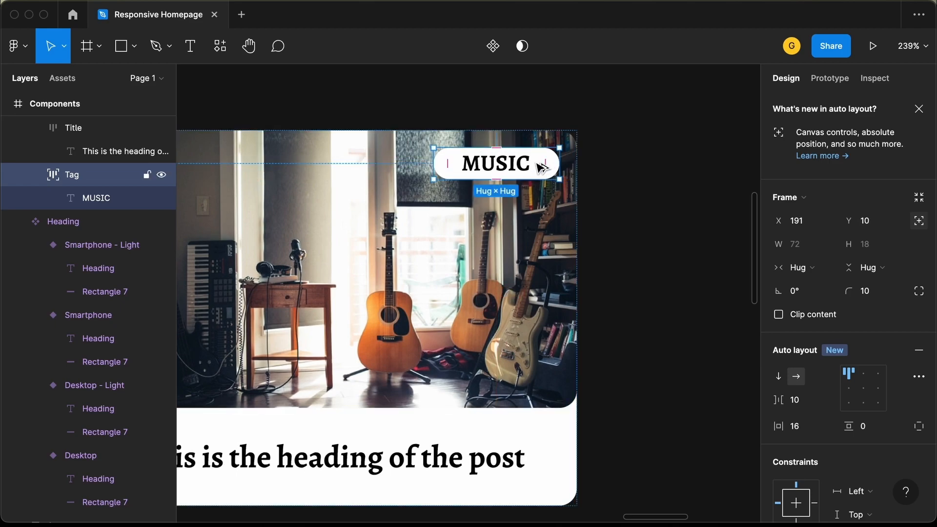
Step: Nudge the Tag frame to X 193, Y 8 so it sits 8 from the card's top and right edges
key(alt)
key(Up)
key(Up)
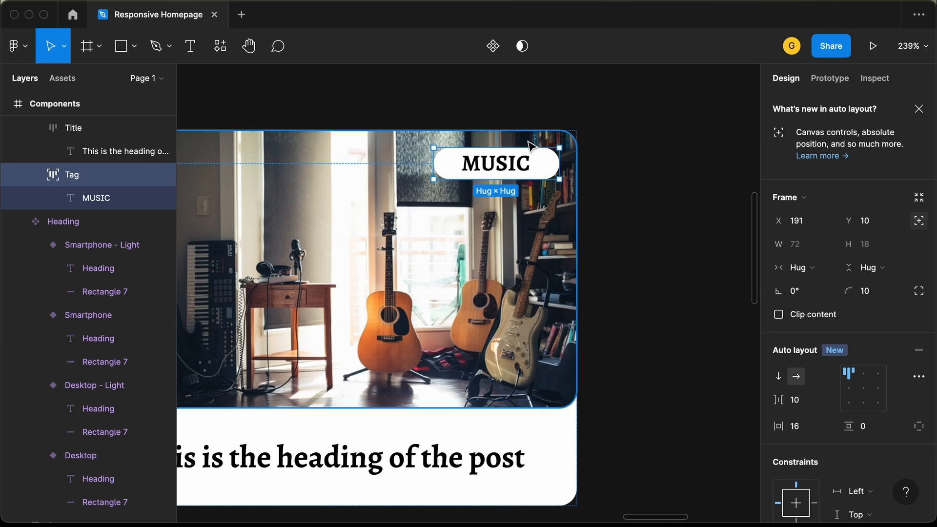
key(Right)
key(Right)
Step: Set the Tag frame's horizontal constraint to Right
scroll(824, 410, down, 1)
scroll(824, 410, down, 2)
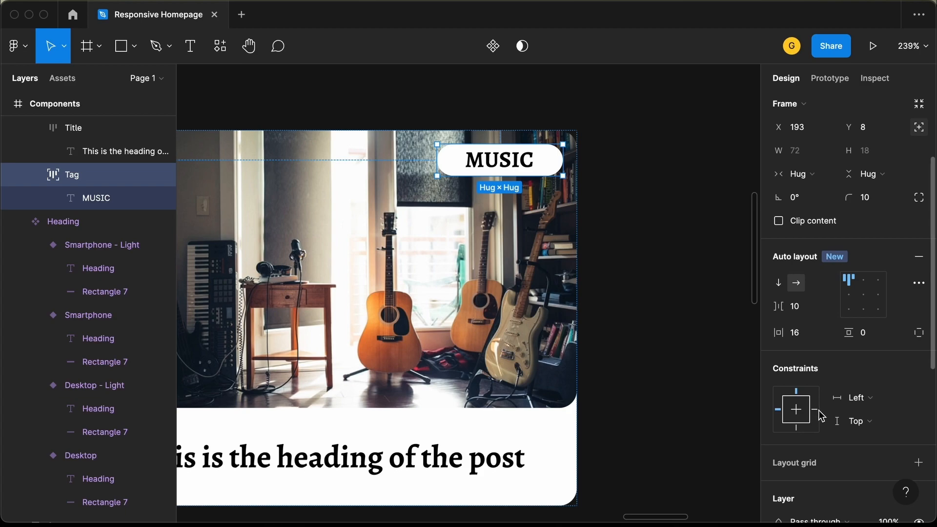
click(815, 411)
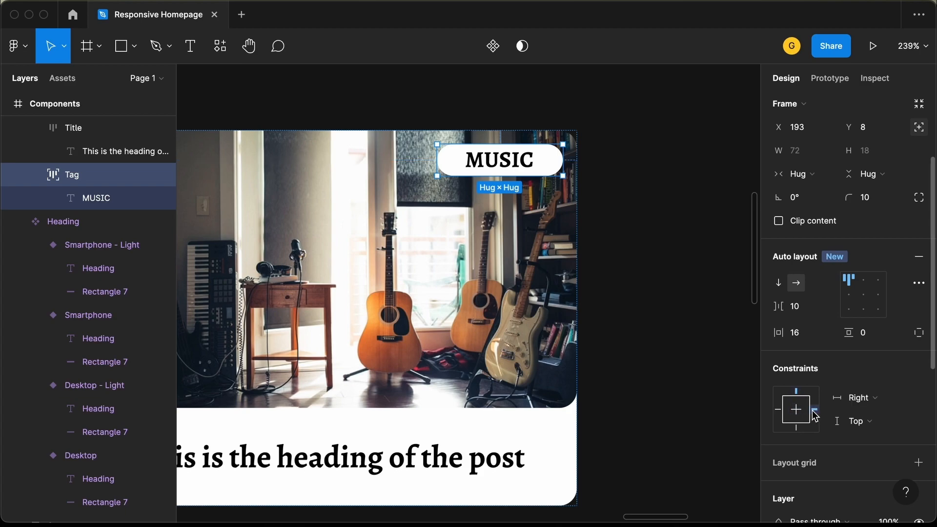
Step: Widen the post card frame to 309
click(646, 350)
scroll(646, 349, down, 3)
scroll(644, 350, down, 2)
scroll(643, 349, up, 2)
scroll(643, 350, left, 1)
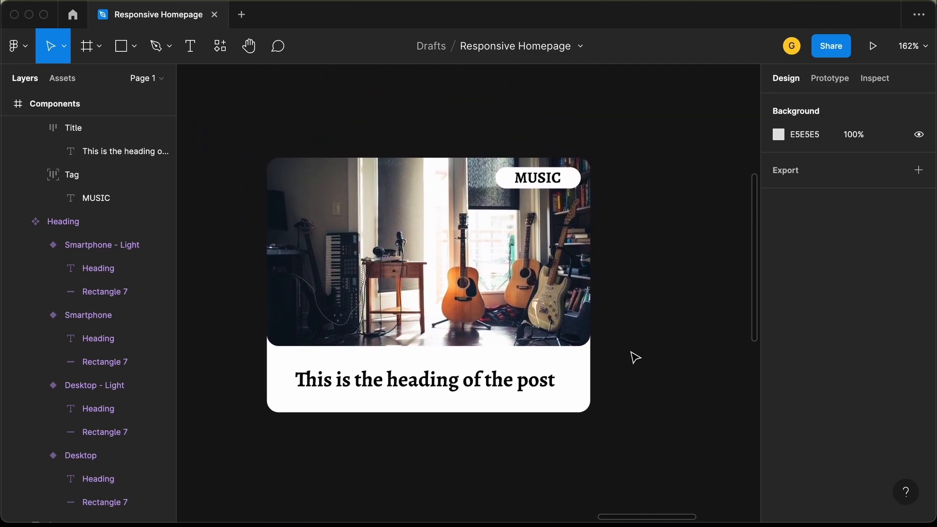
scroll(635, 358, down, 3)
scroll(632, 357, down, 2)
scroll(633, 357, right, 2)
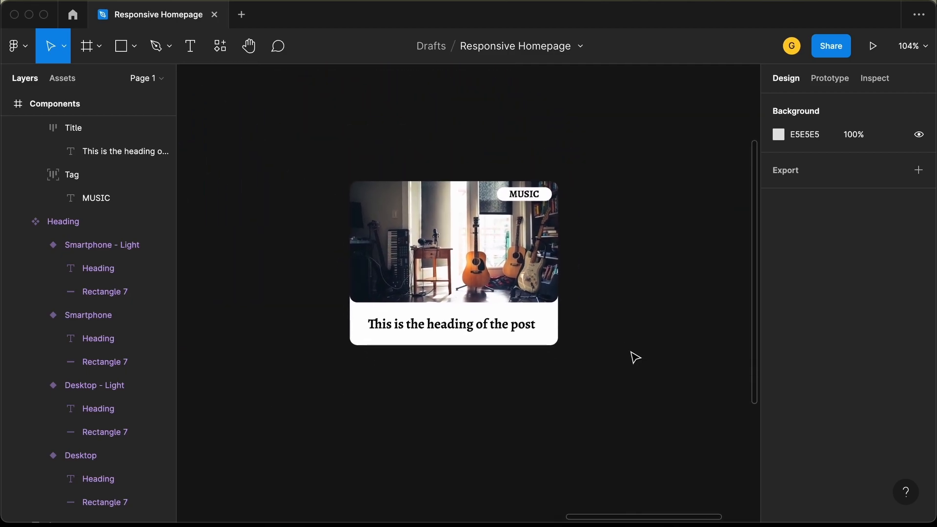
click(500, 259)
drag(554, 246, 581, 243)
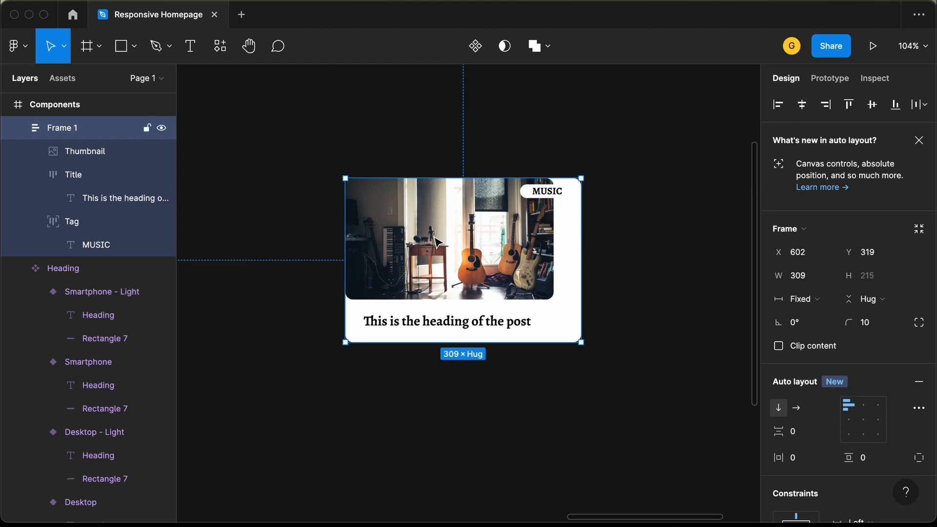
Step: Set the card Thumbnail's horizontal resizing to Fill container
click(454, 242)
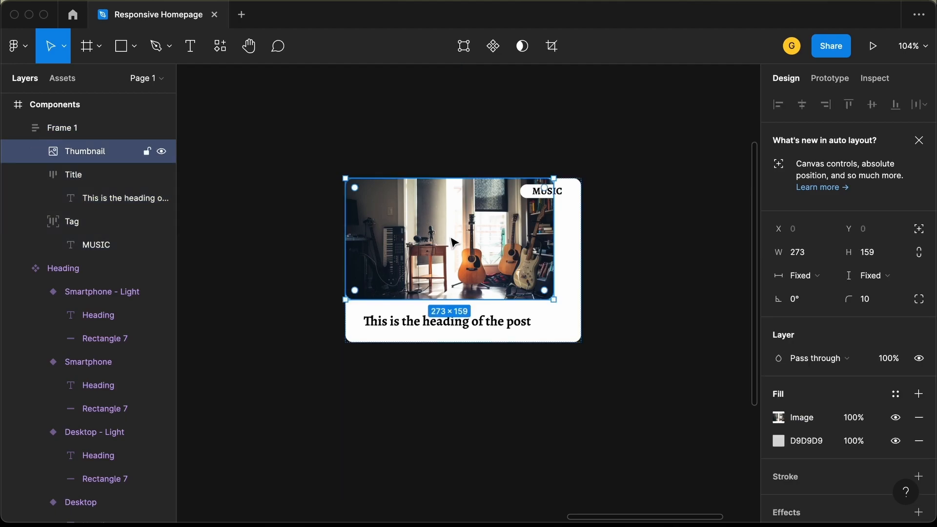
click(819, 282)
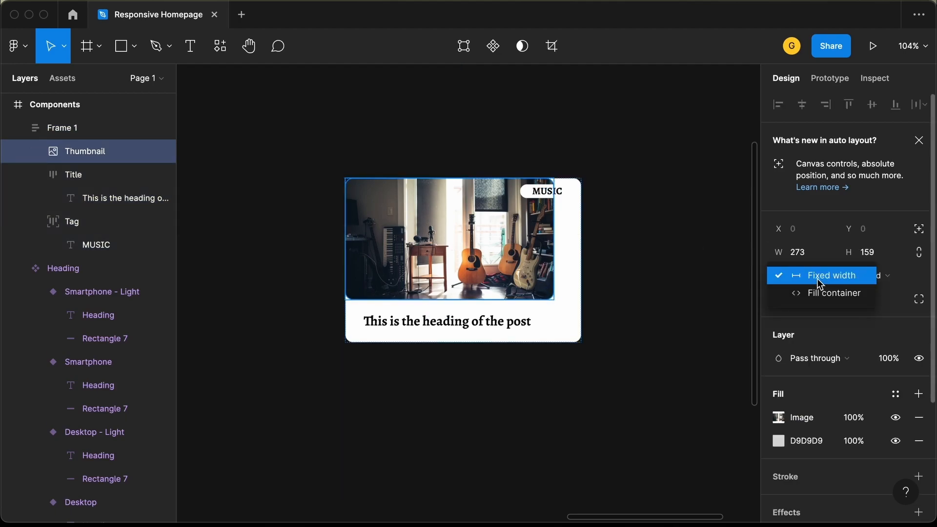
click(823, 292)
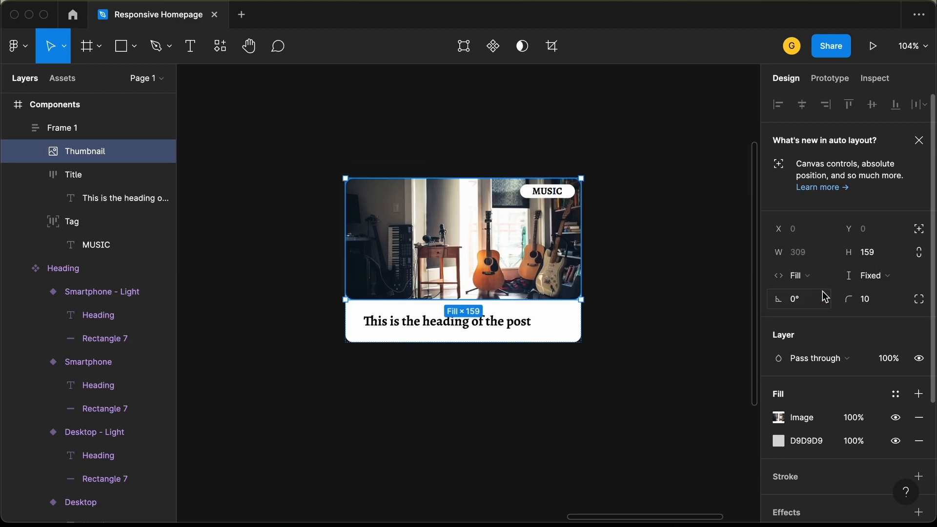
key(Escape)
Step: Widen the post card frame to 314 and move it beside the Heading variants at X 450, Y 222
click(554, 249)
mouse_move(581, 250)
mouse_down()
mouse_move(640, 248)
mouse_move(519, 258)
mouse_move(629, 259)
mouse_move(514, 259)
mouse_move(632, 262)
mouse_move(530, 265)
mouse_move(585, 268)
mouse_up()
scroll(586, 268, down, 5)
scroll(585, 272, up, 1)
scroll(584, 273, left, 1)
drag(550, 283, 475, 236)
click(500, 313)
Step: Turn the post card frame into a reusable component
scroll(492, 321, down, 3)
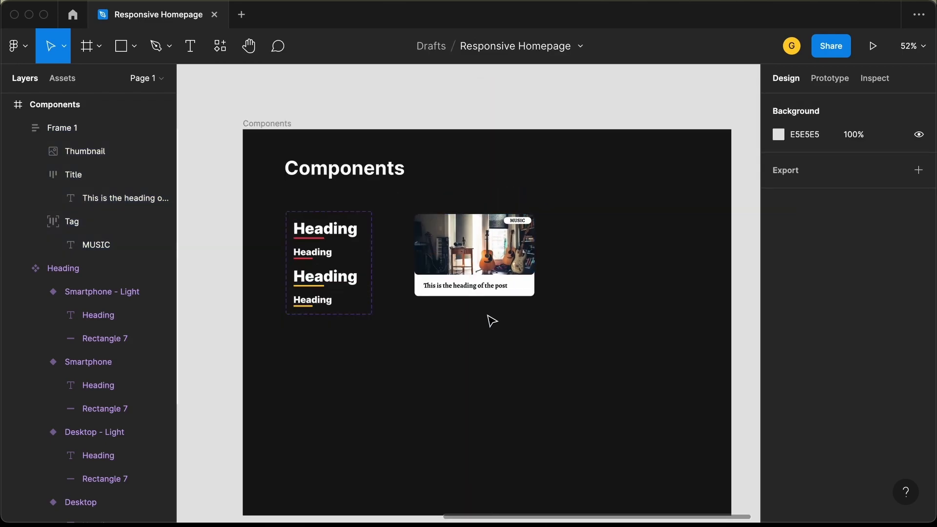
scroll(492, 321, down, 2)
scroll(492, 321, right, 1)
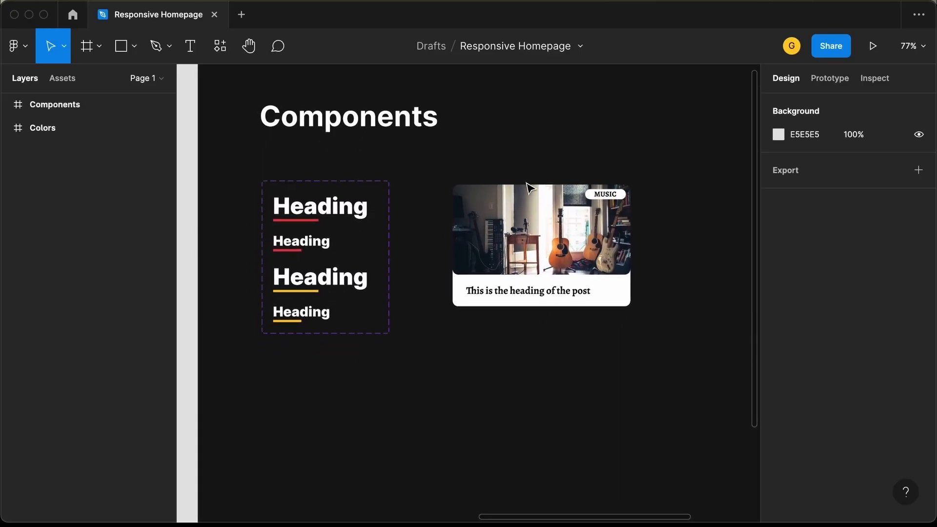
scroll(529, 188, down, 3)
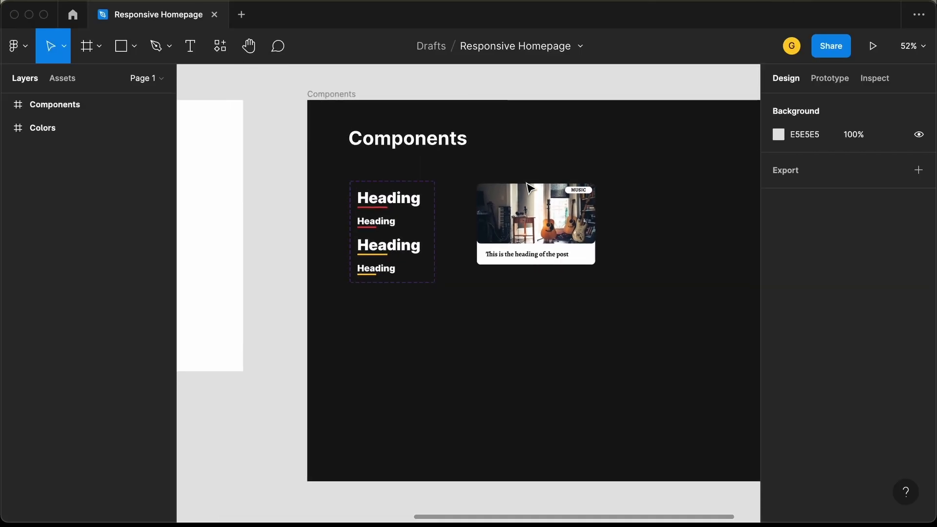
scroll(460, 230, down, 2)
scroll(460, 230, right, 1)
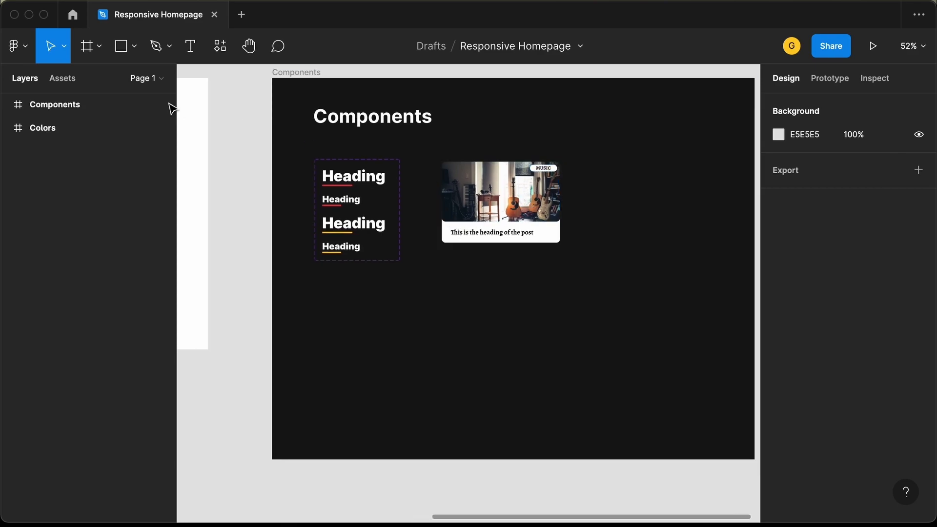
click(6, 104)
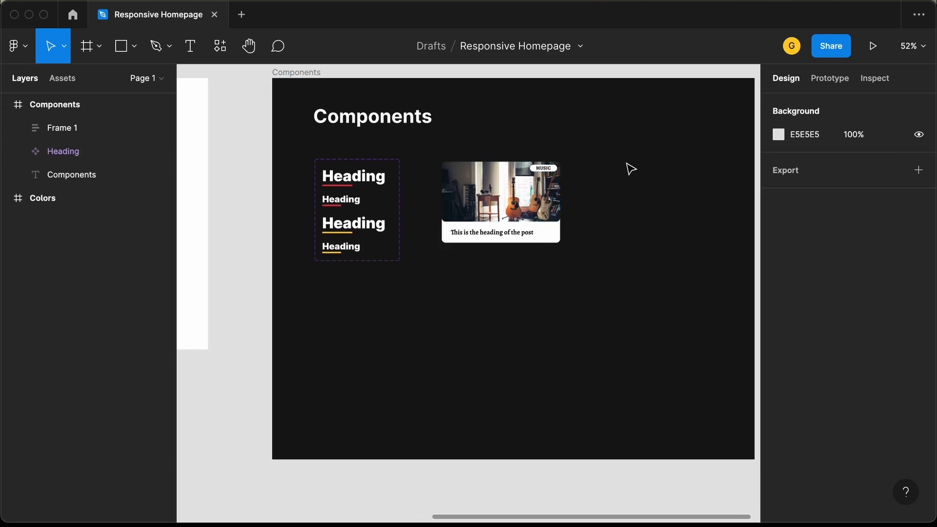
click(451, 177)
click(65, 77)
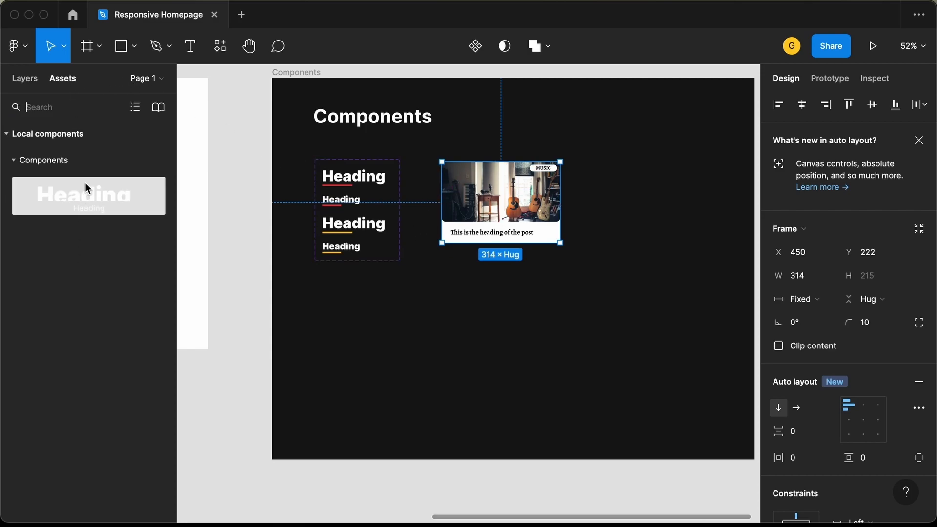
click(586, 139)
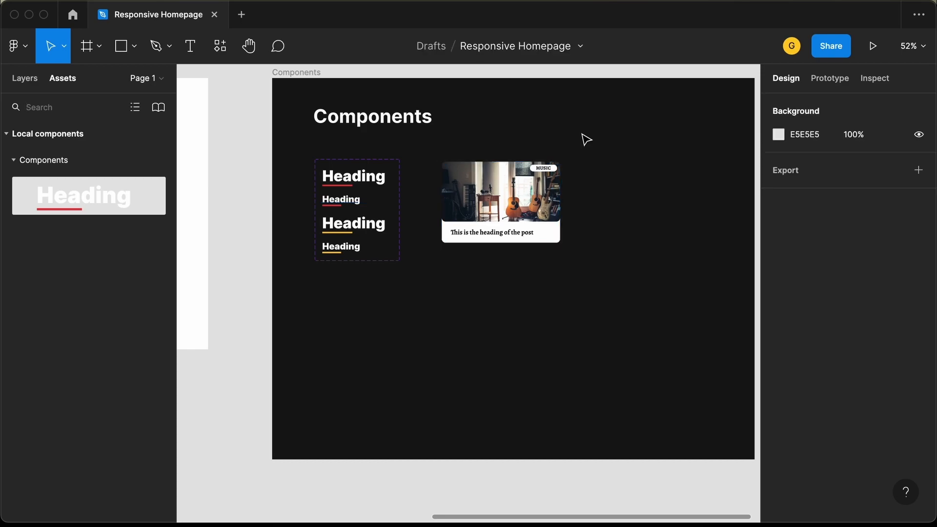
click(507, 195)
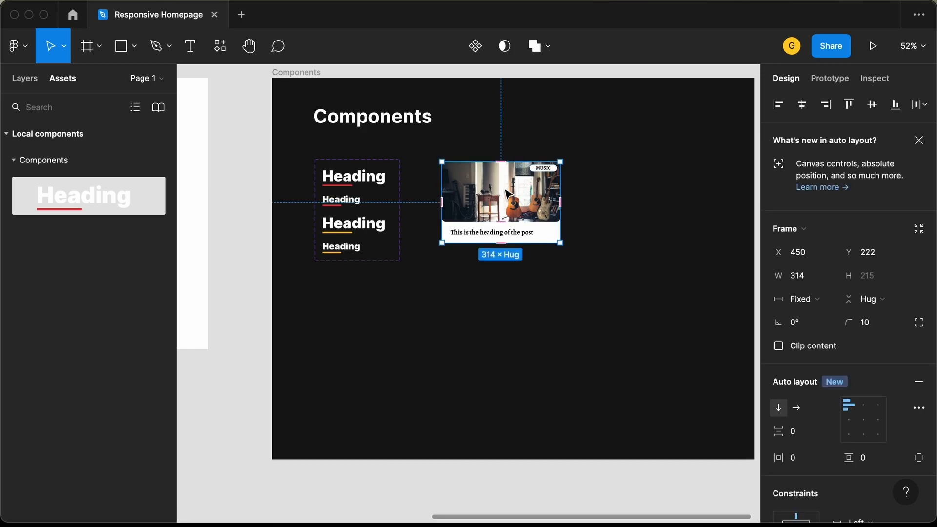
click(476, 46)
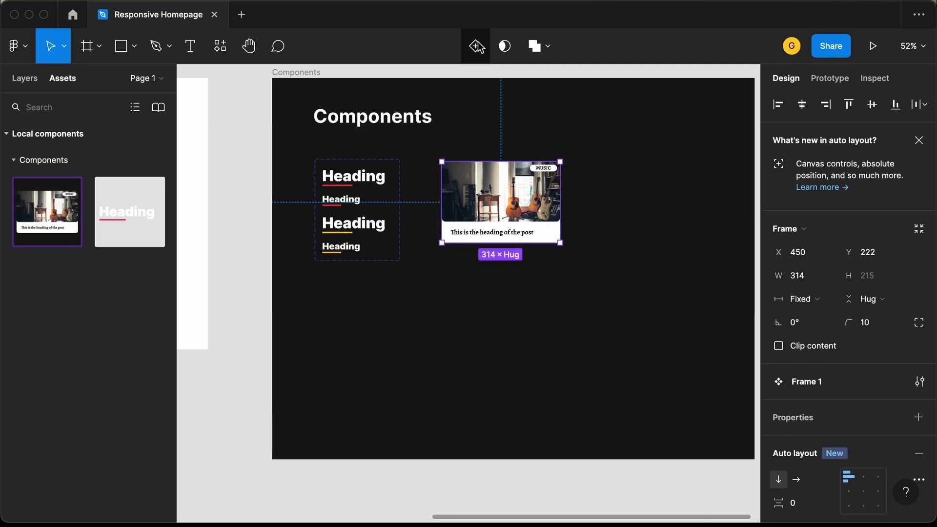
Step: Rename the card component as Blog Post Card
click(25, 82)
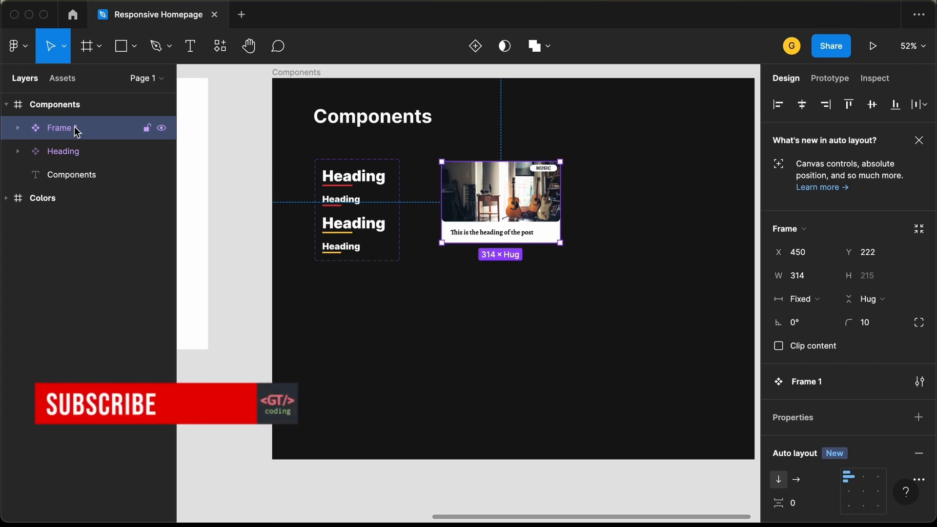
double_click(77, 128)
text(Blog Post Card)
key(Return)
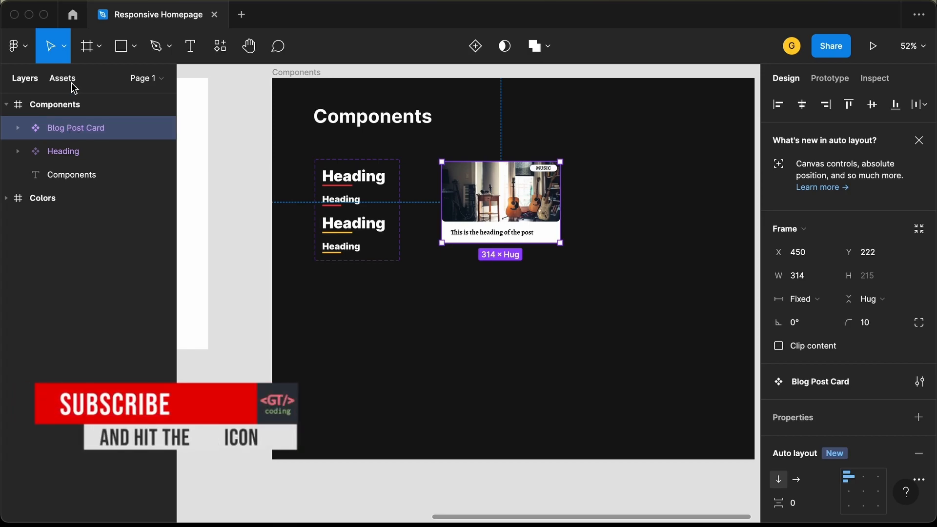
Step: Place a test instance of Blog Post Card in the lower part of the Components frame and widen it to 337
click(72, 82)
click(545, 148)
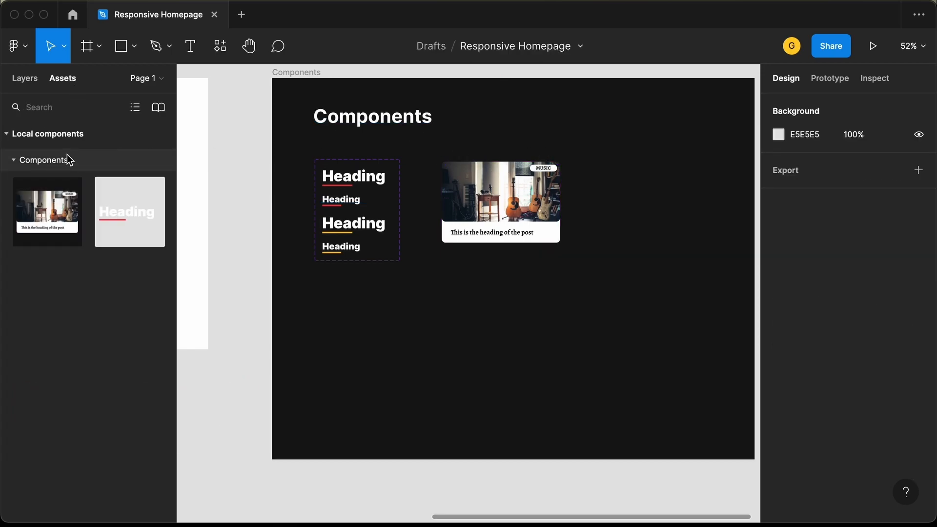
drag(31, 201, 505, 360)
scroll(505, 360, down, 1)
scroll(505, 360, up, 5)
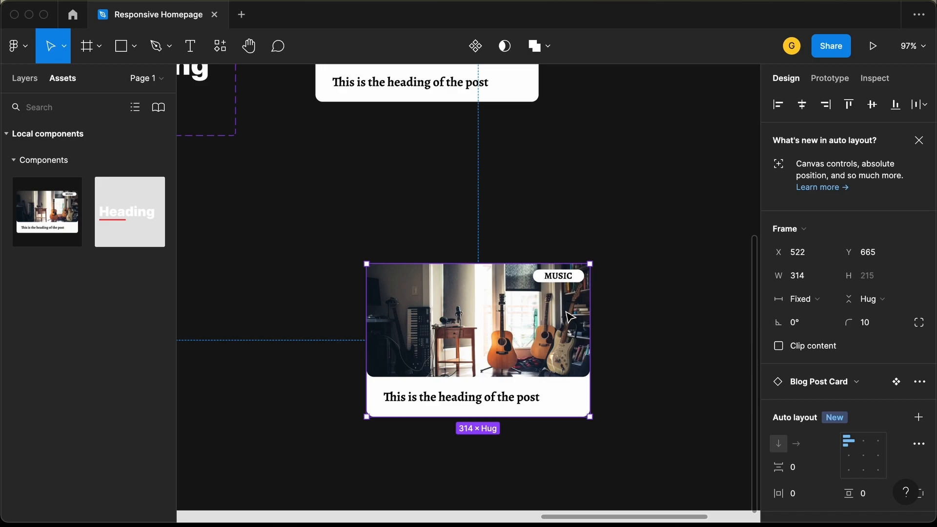
scroll(570, 318, right, 2)
scroll(571, 318, down, 1)
mouse_move(545, 303)
mouse_down()
mouse_move(661, 293)
mouse_move(485, 296)
mouse_move(590, 295)
mouse_move(563, 295)
mouse_up()
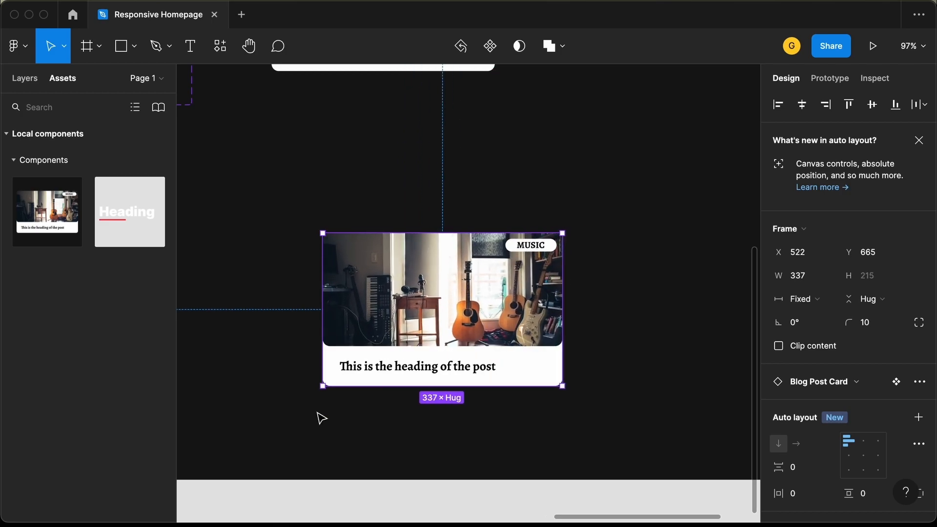
Step: Delete the test instance of Blog Post Card from the Components frame
scroll(470, 327, up, 3)
scroll(469, 324, down, 6)
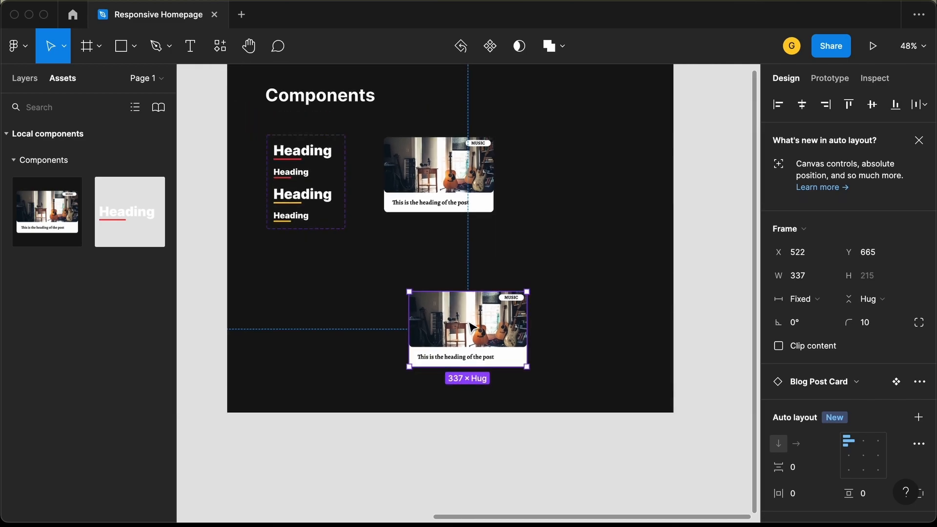
scroll(469, 321, down, 2)
scroll(470, 323, right, 1)
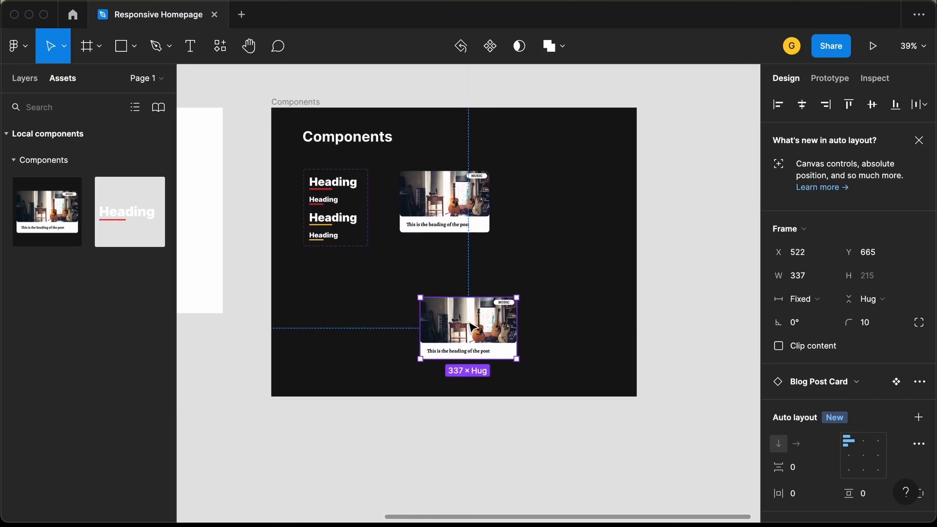
key(Delete)
Step: Create a new frame below the Colors frame and size it with the iMac 1280×720 preset
scroll(473, 327, down, 3)
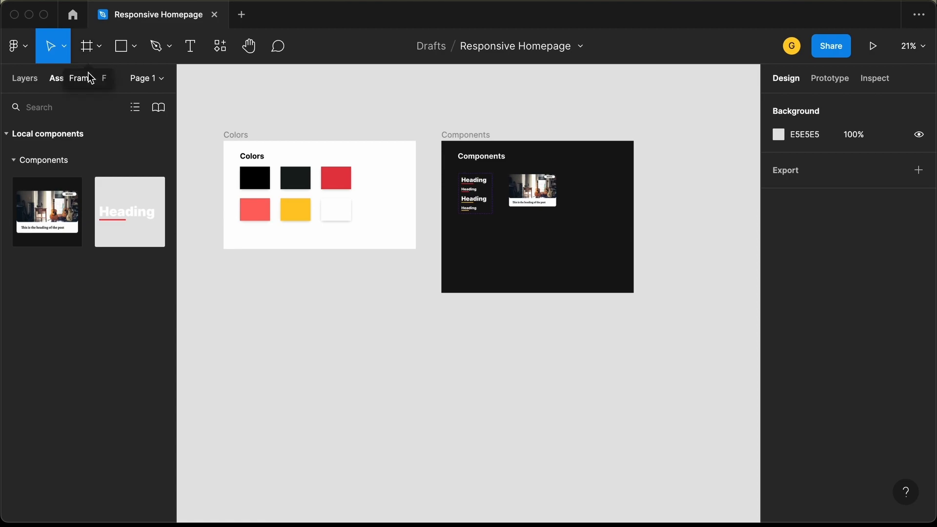
click(88, 49)
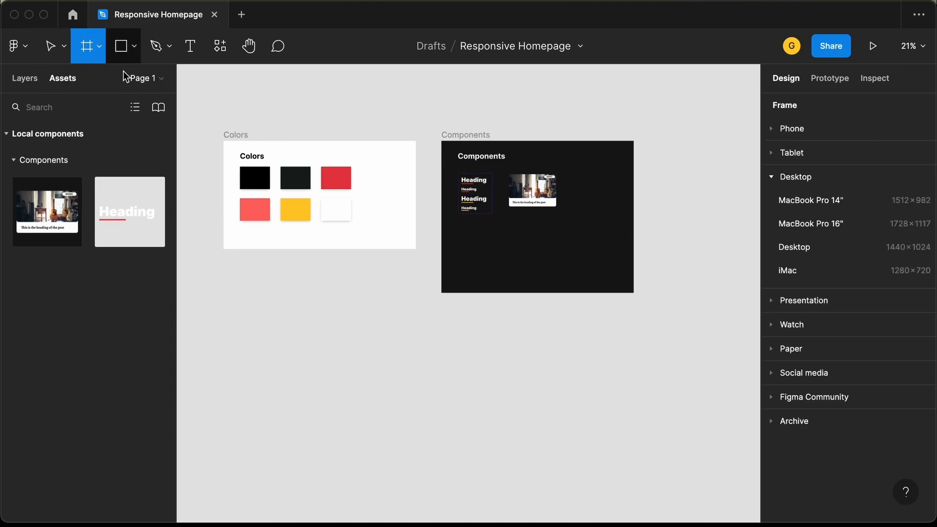
click(236, 307)
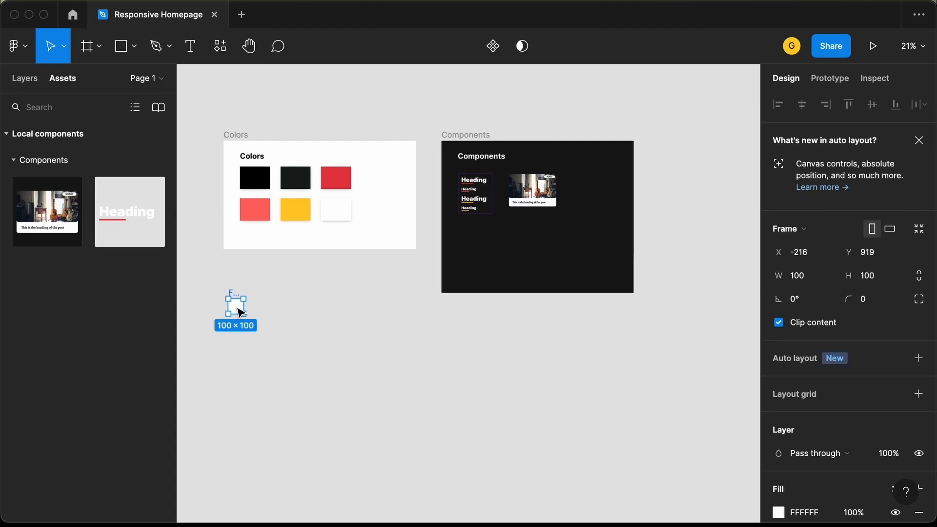
click(809, 234)
scroll(835, 379, down, 3)
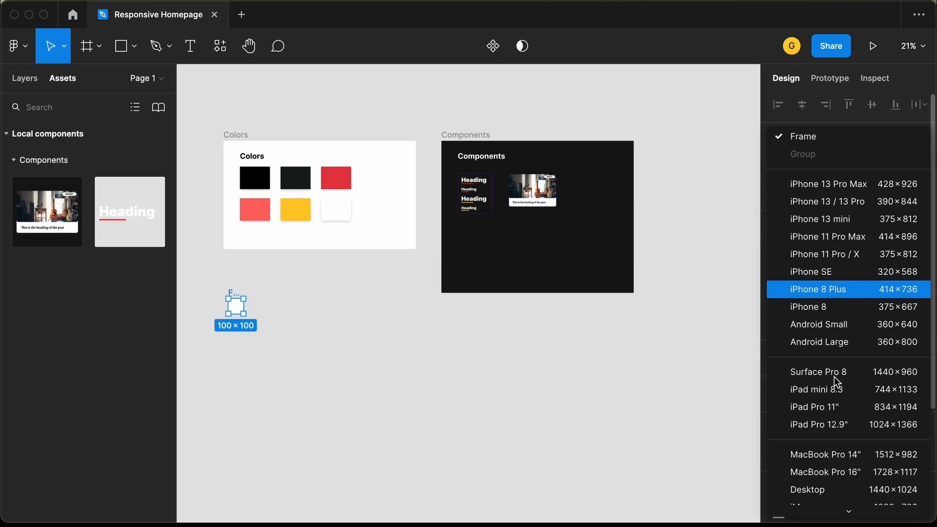
scroll(835, 379, down, 3)
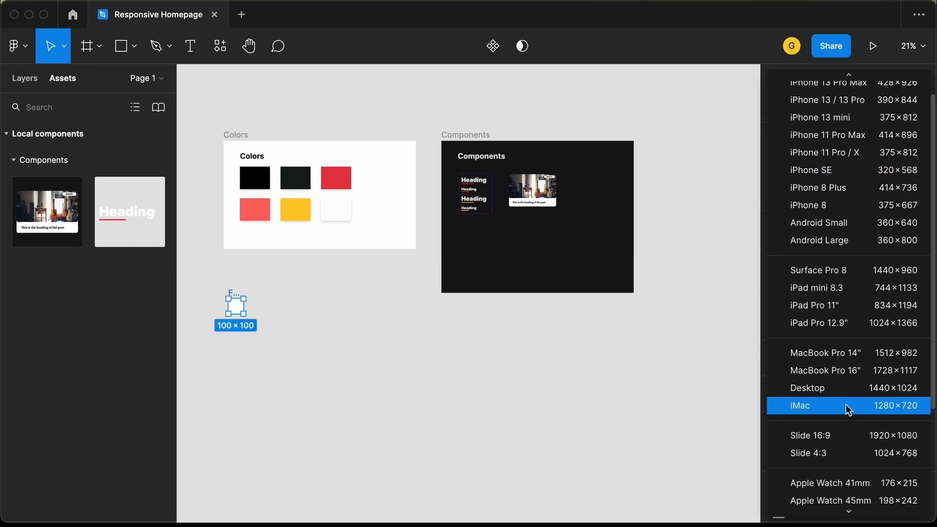
click(846, 406)
Step: Rename the new 1280×720 frame as Desktop
scroll(519, 330, up, 5)
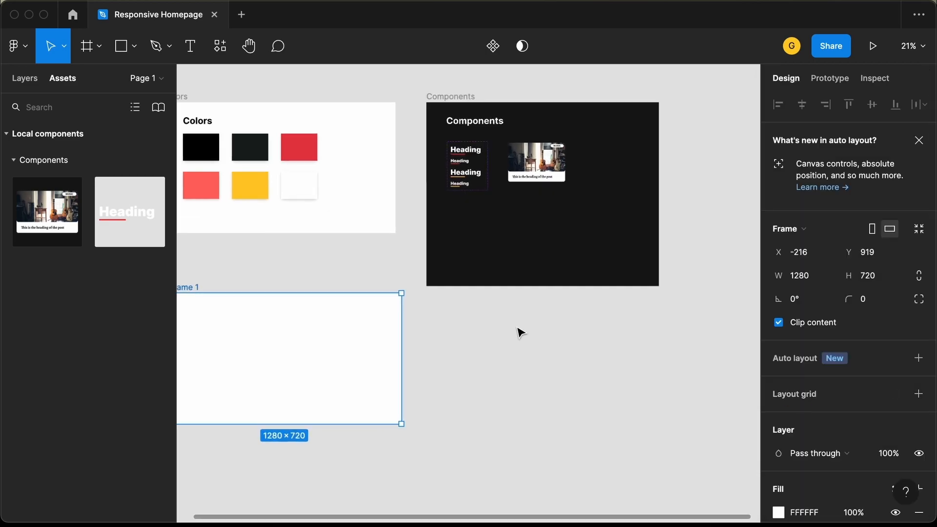
scroll(519, 330, left, 5)
scroll(519, 330, down, 2)
scroll(519, 330, up, 1)
scroll(519, 330, right, 1)
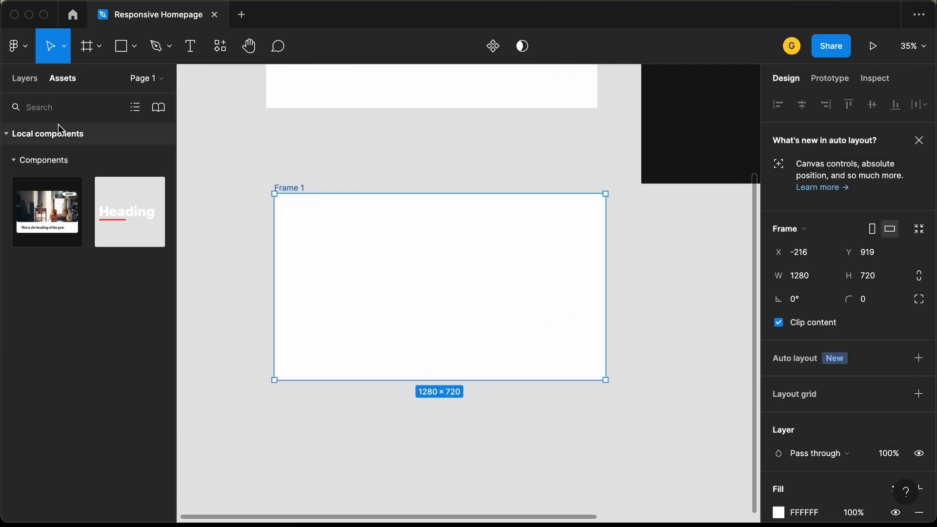
click(25, 79)
double_click(82, 112)
text(Desktop)
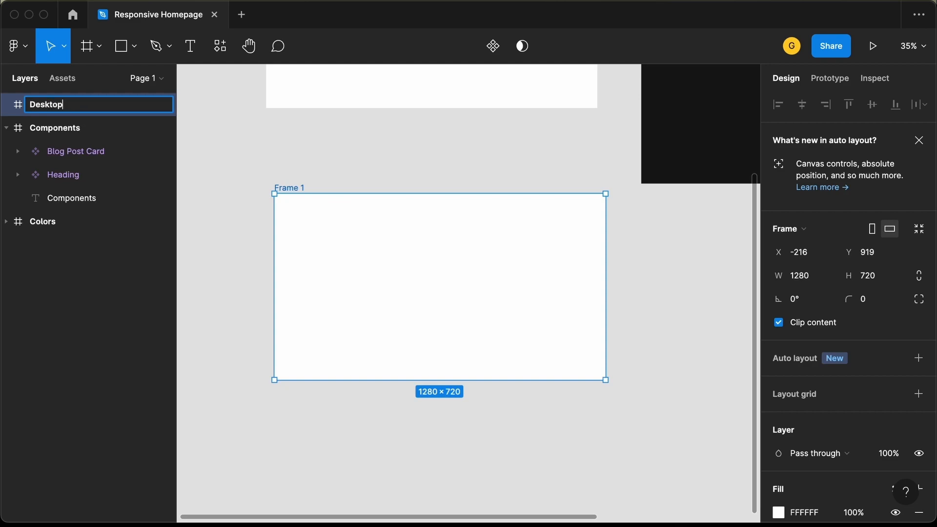
key(Return)
Step: Draw a 1280×720 rectangle covering the whole Desktop frame
scroll(380, 371, up, 3)
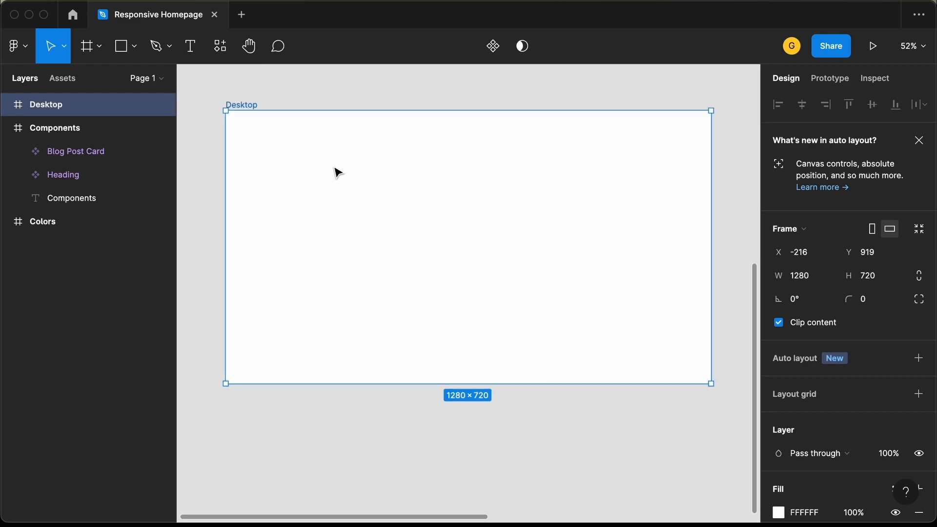
click(128, 49)
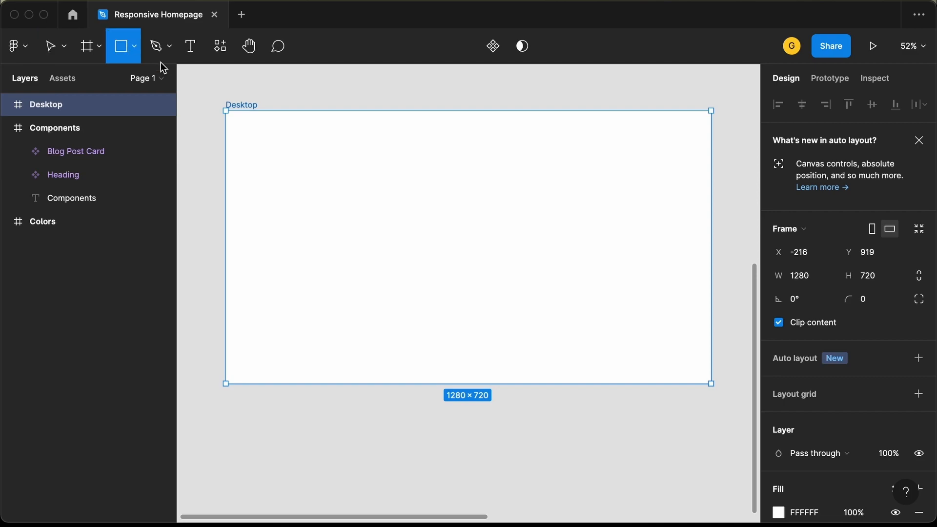
click(267, 147)
drag(270, 151, 709, 145)
drag(599, 148, 598, 384)
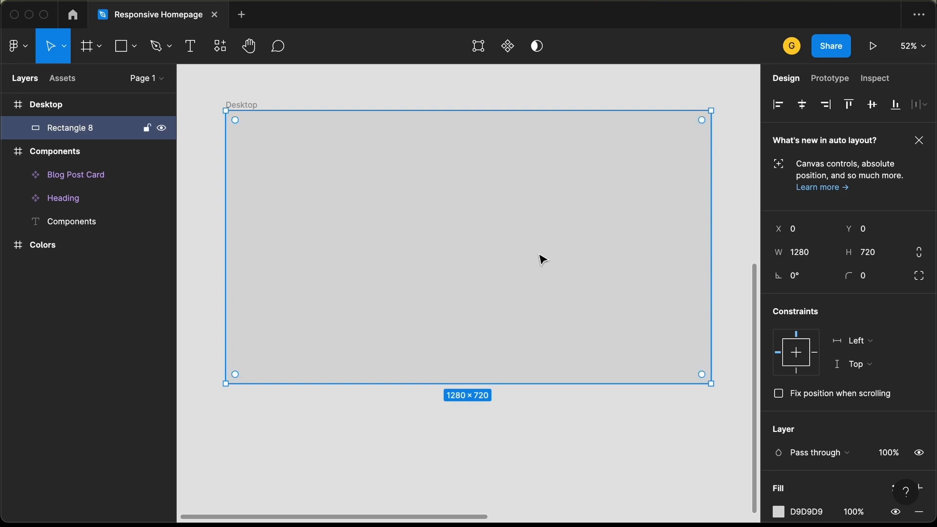
Step: Change the fill type of the rectangle in the Desktop frame from Solid to Image
scroll(814, 407, down, 2)
click(781, 416)
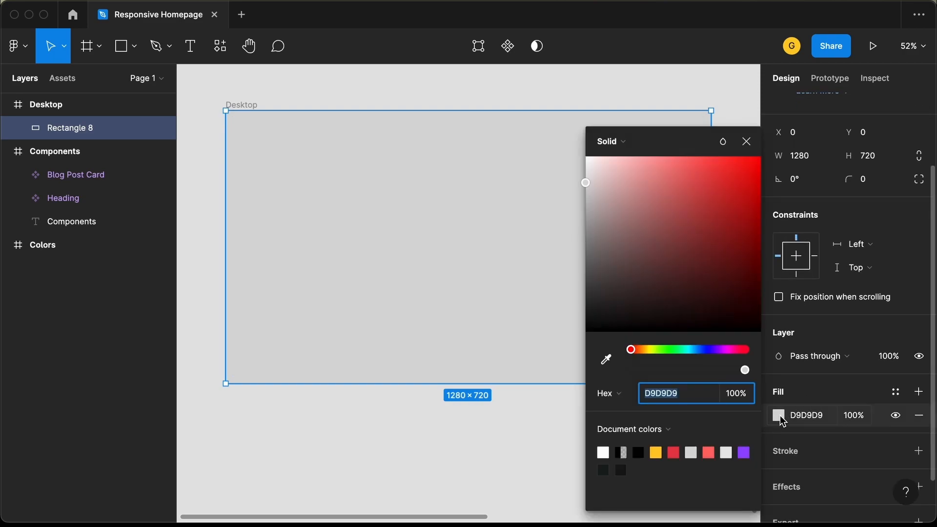
click(630, 142)
click(630, 230)
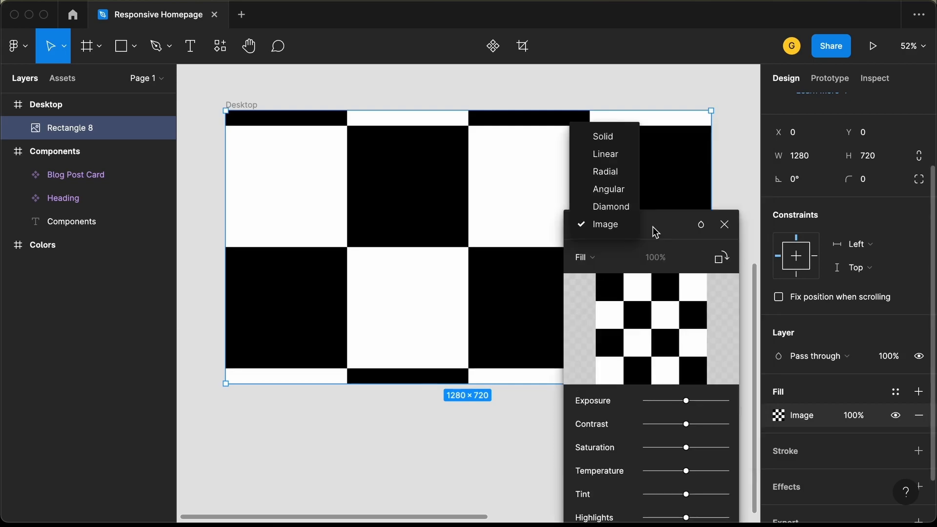
Step: Change the fill type of the rectangle in the Desktop frame back to Solid and close the fill settings
click(652, 227)
click(614, 227)
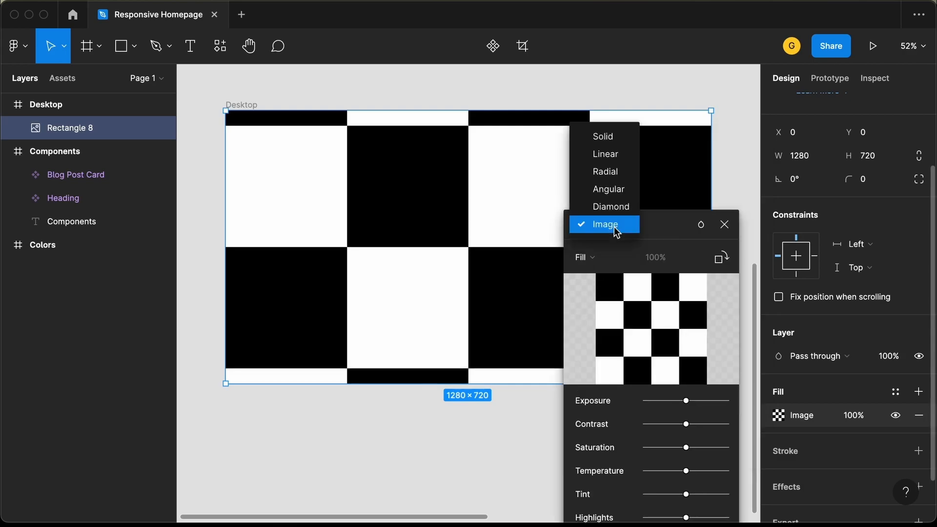
click(623, 136)
click(725, 144)
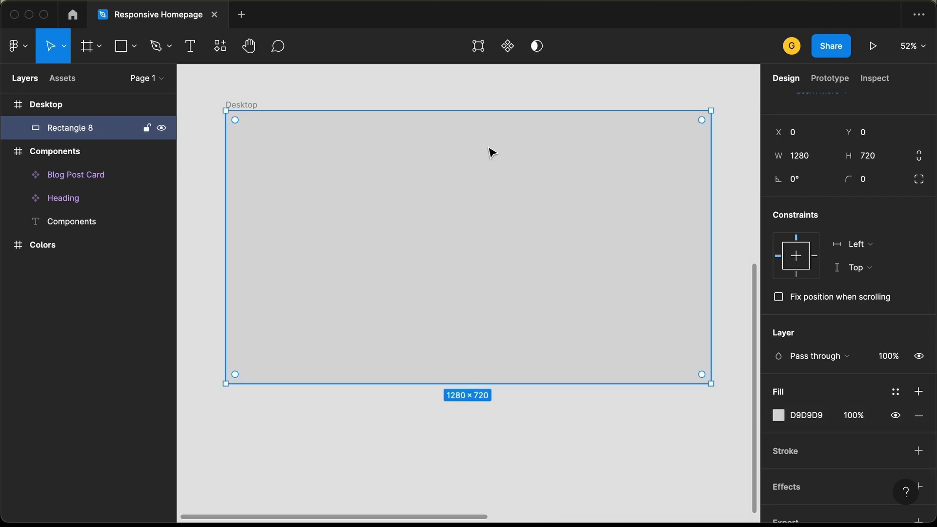
Step: Find the Unsplash plugin and run it with the Desktop frame's rectangle selected
right_click(394, 166)
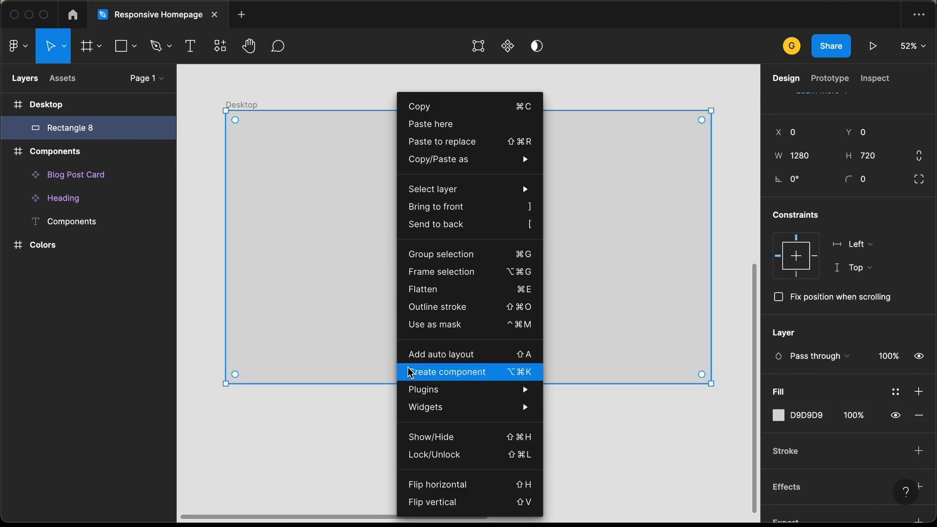
mouse_move(428, 393)
mouse_move(634, 352)
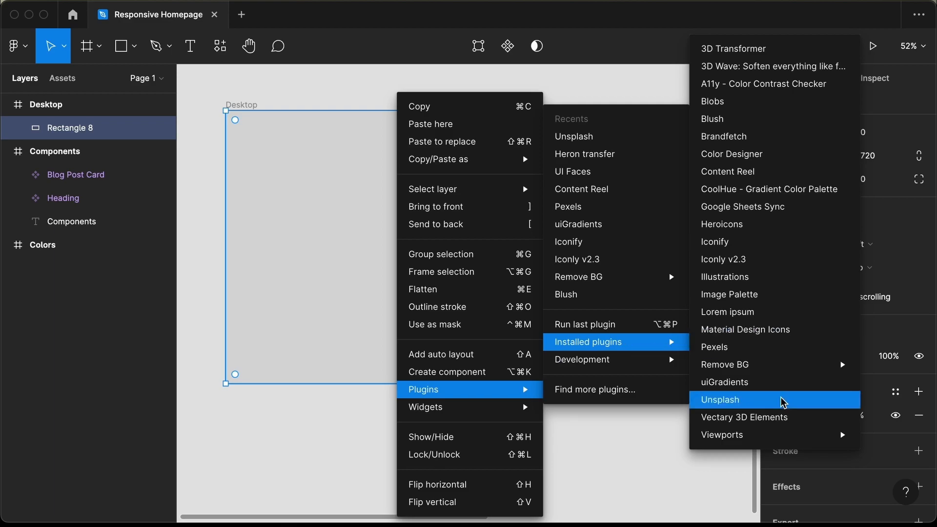
click(610, 396)
click(306, 119)
text(unsp)
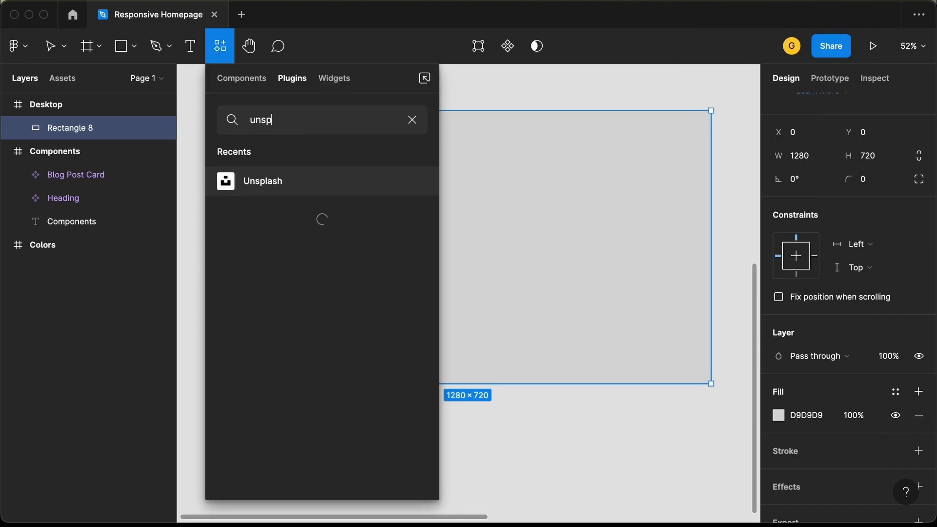
click(418, 187)
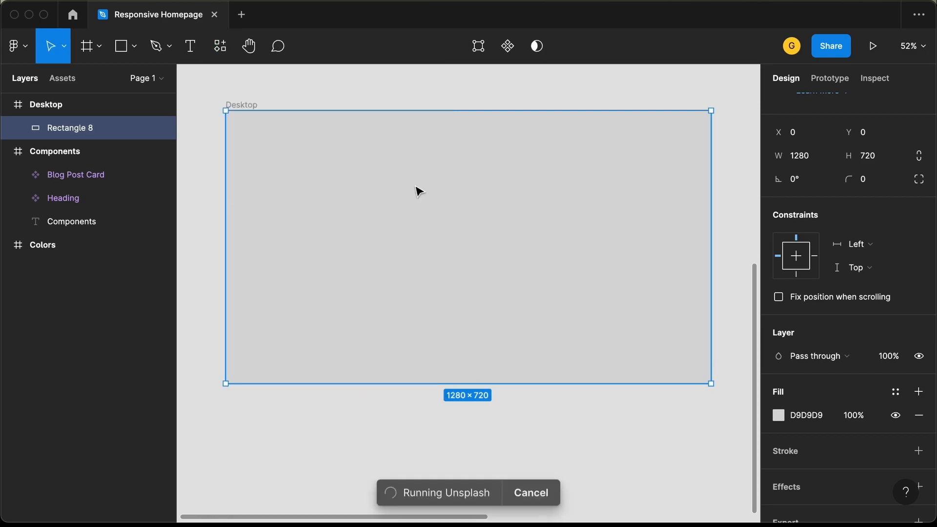
Step: Search the Unsplash photo library for "music production"
click(263, 147)
text(music producti)
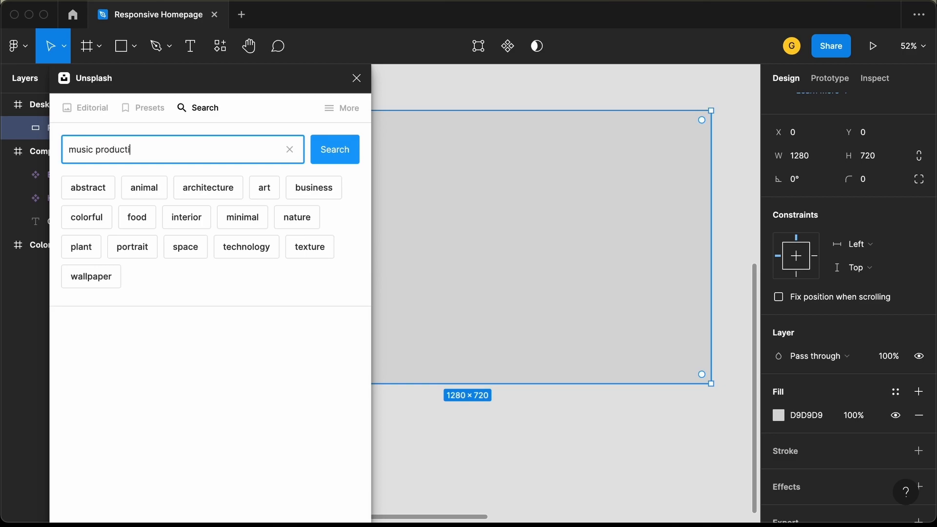
text(on)
key(Return)
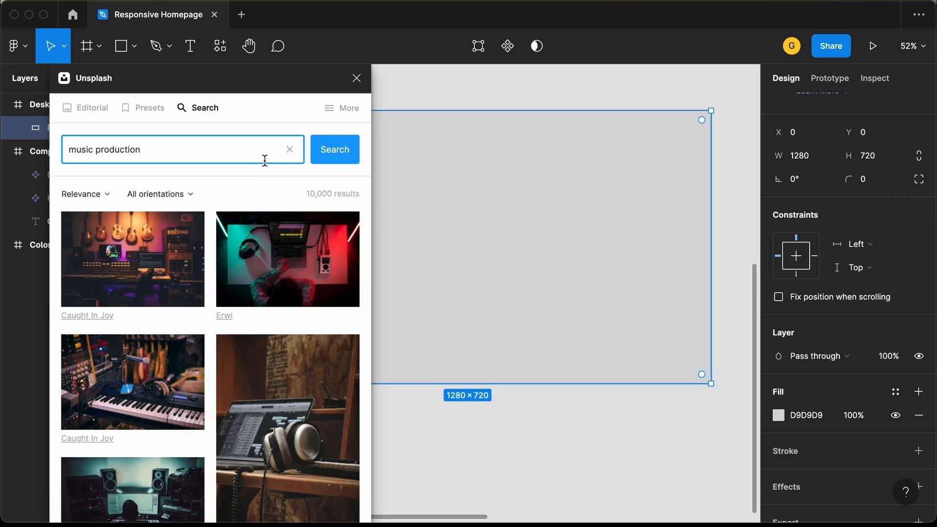
Step: Fill the rectangle with the photo of the lit pad controller on a dark background and close the plugin
scroll(238, 342, down, 6)
scroll(239, 344, down, 5)
scroll(171, 332, down, 1)
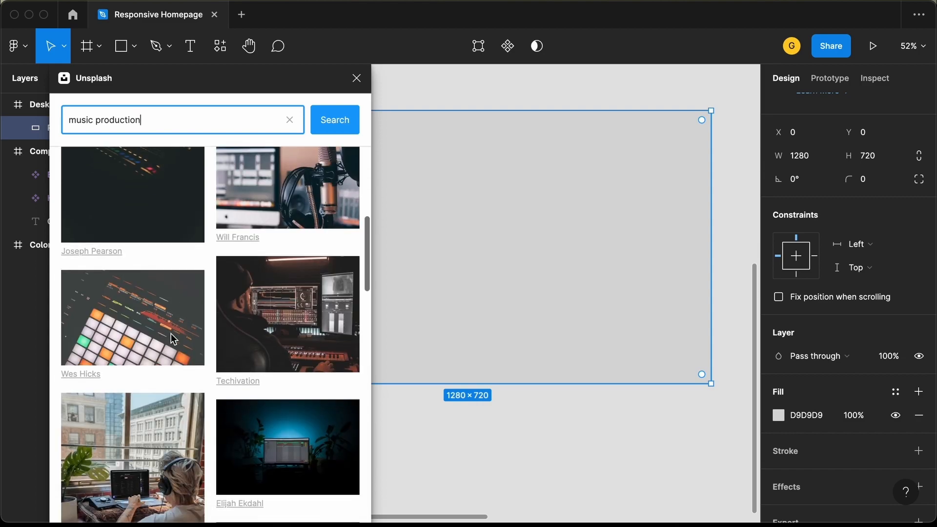
click(131, 312)
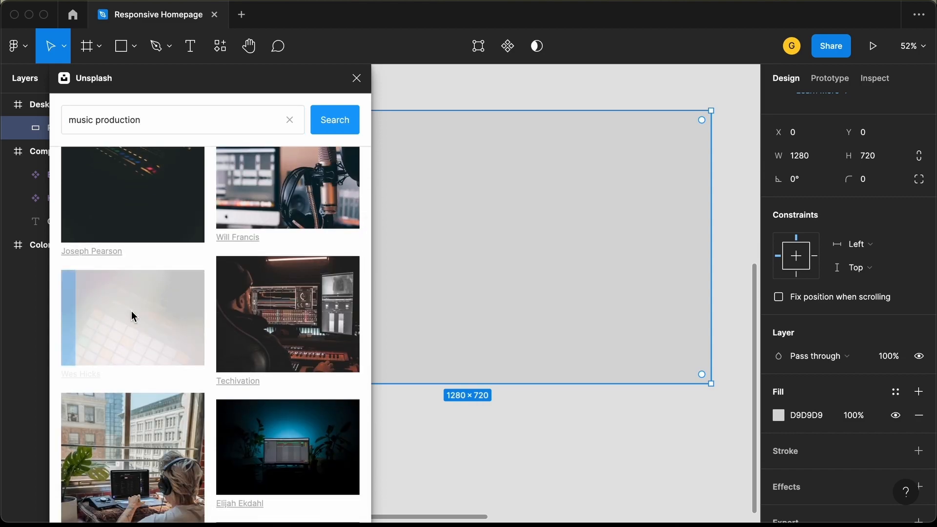
key(Escape)
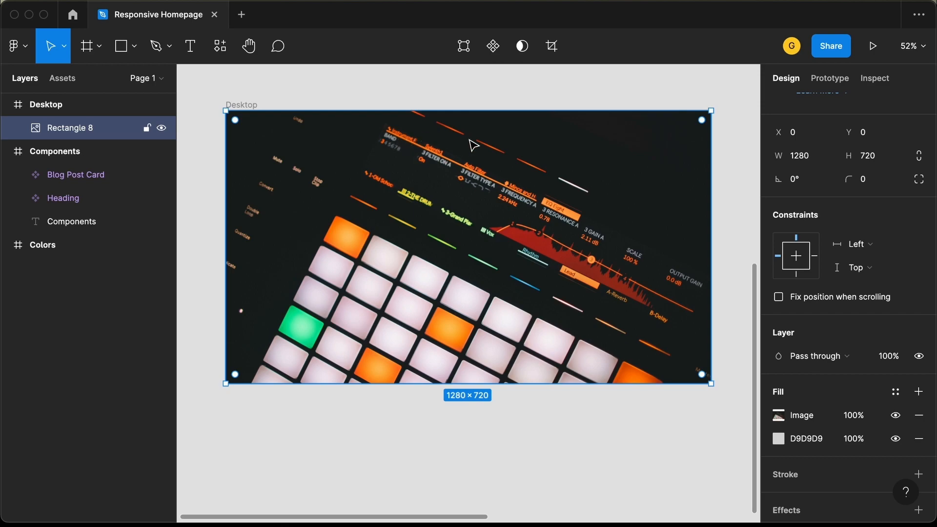
Step: Add a rectangle near the upper edge of the Desktop frame and size it 1024 wide by 80 high
click(122, 41)
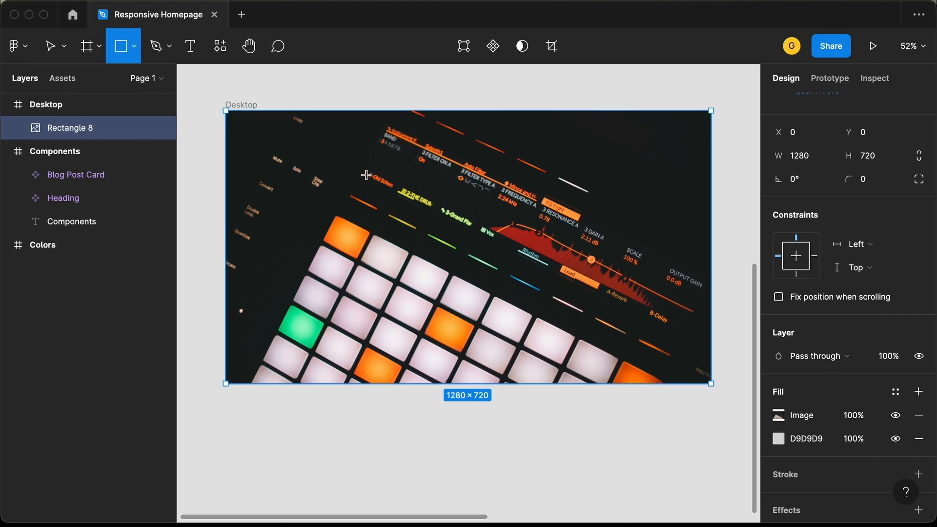
click(314, 149)
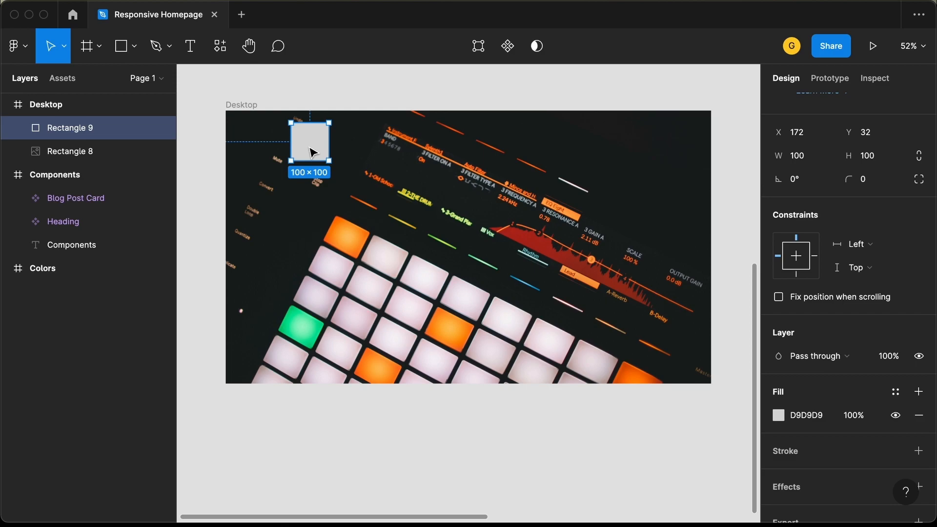
click(882, 157)
text(80)
key(Return)
click(806, 161)
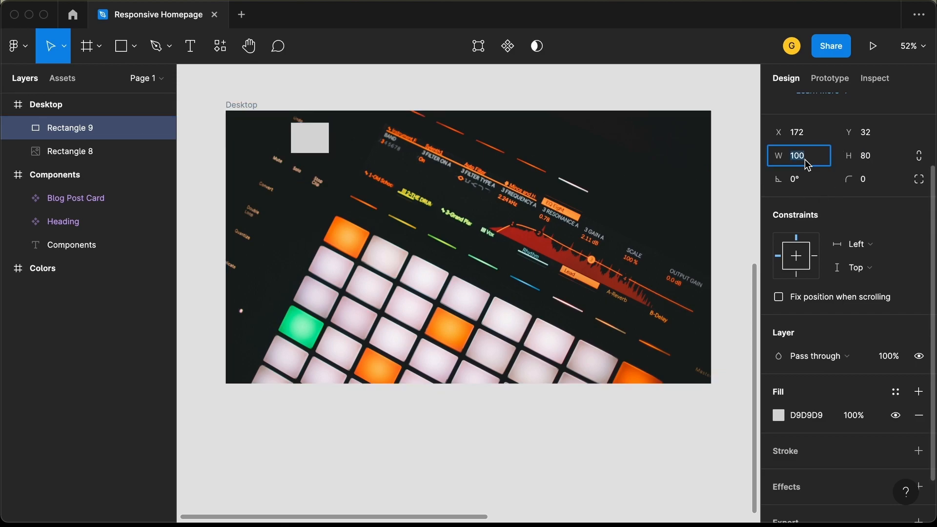
text(1)
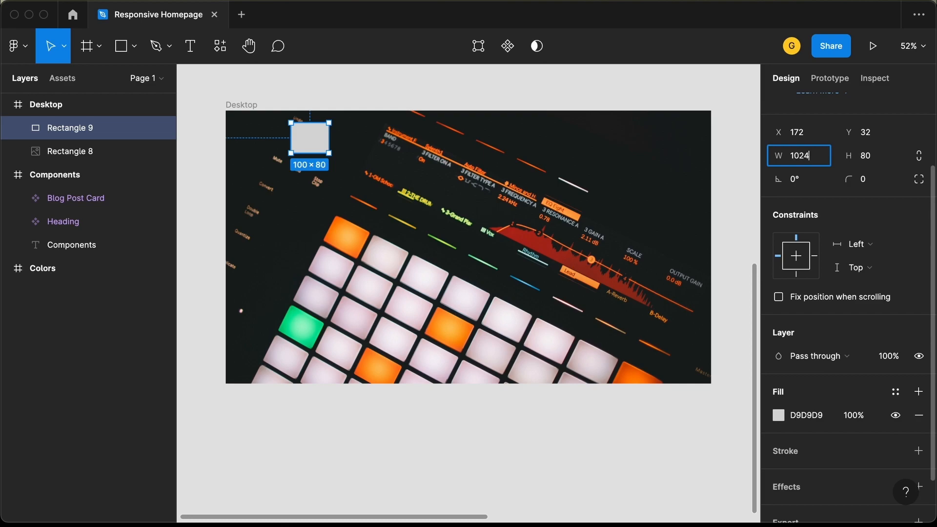
text(024)
key(Return)
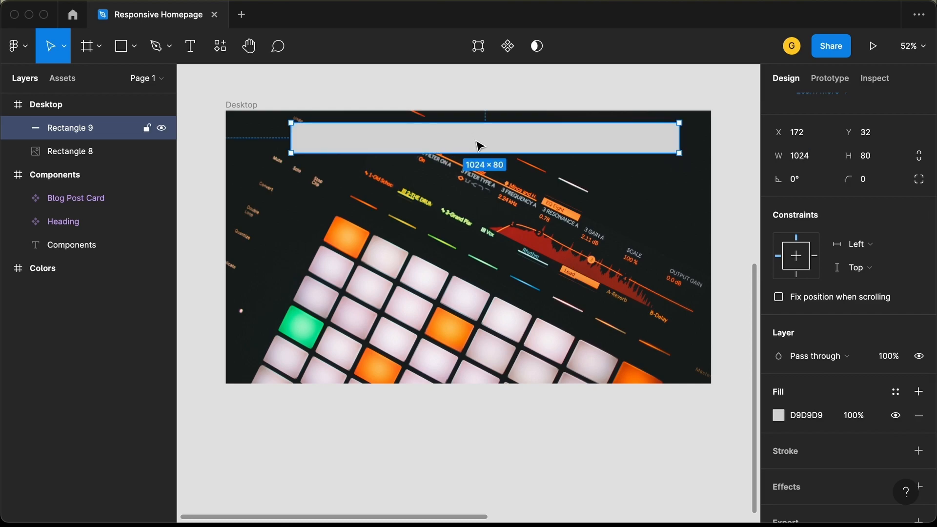
Step: Centre the rectangle horizontally in the Desktop frame and move it up to Y 24
scroll(850, 195, up, 3)
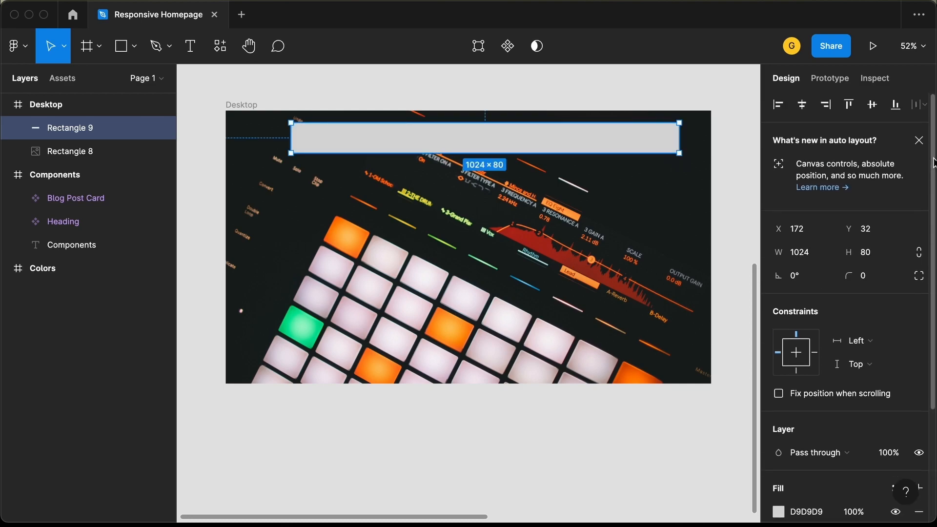
click(807, 109)
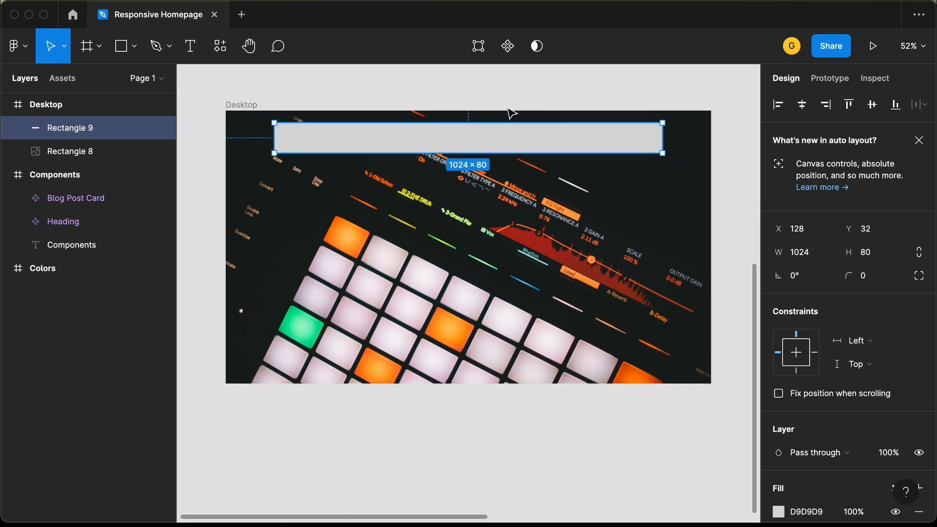
key(Up)
key(Up)
key(Up)
key(Up)
key(Up)
key(Up)
key(Up)
key(Up)
key(Up)
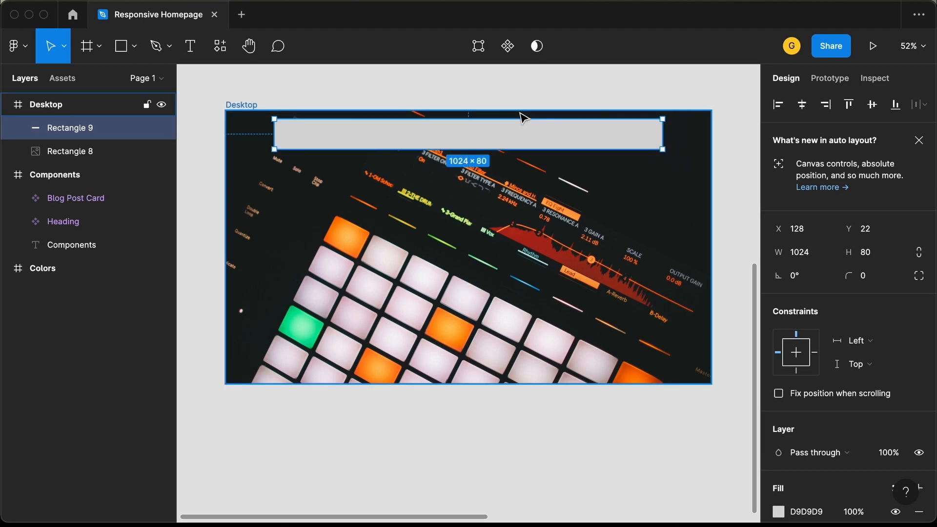
key(Down)
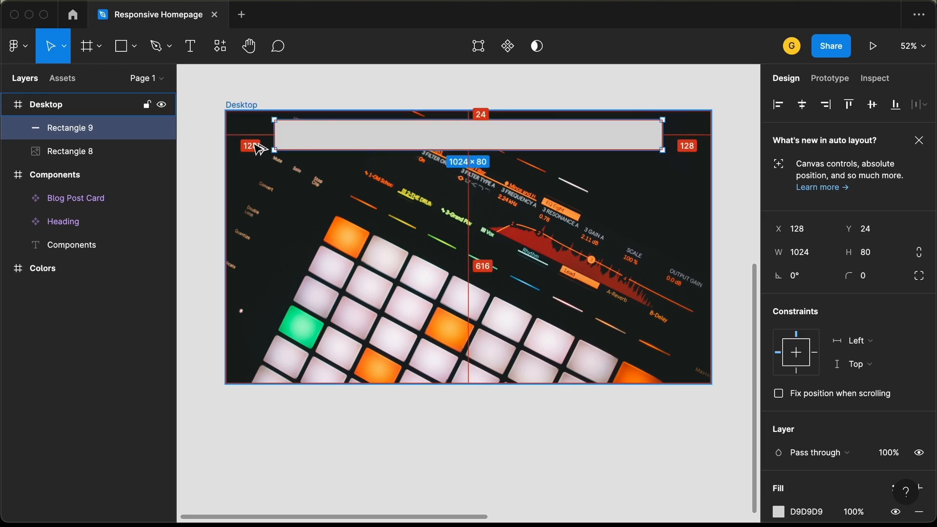
key(Escape)
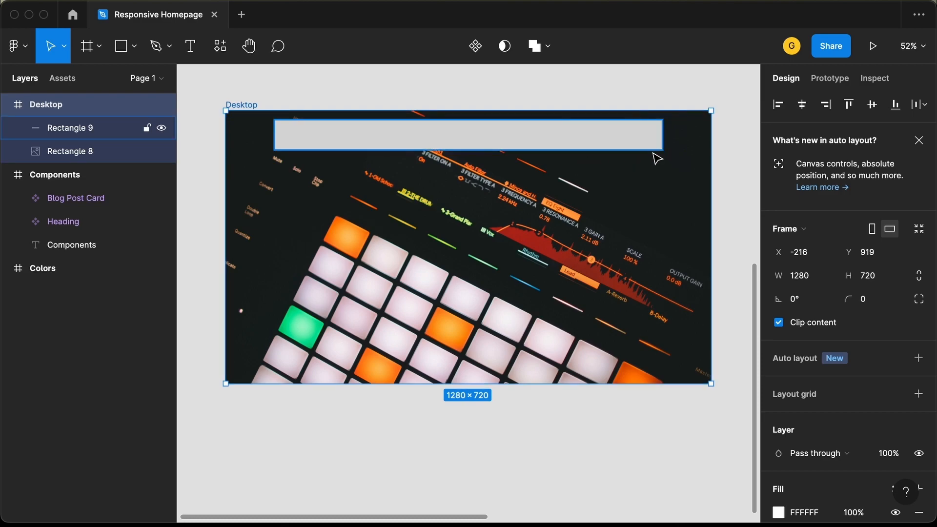
Step: Set the corner radius of the 1024 × 80 rectangle to 10
click(612, 139)
click(867, 277)
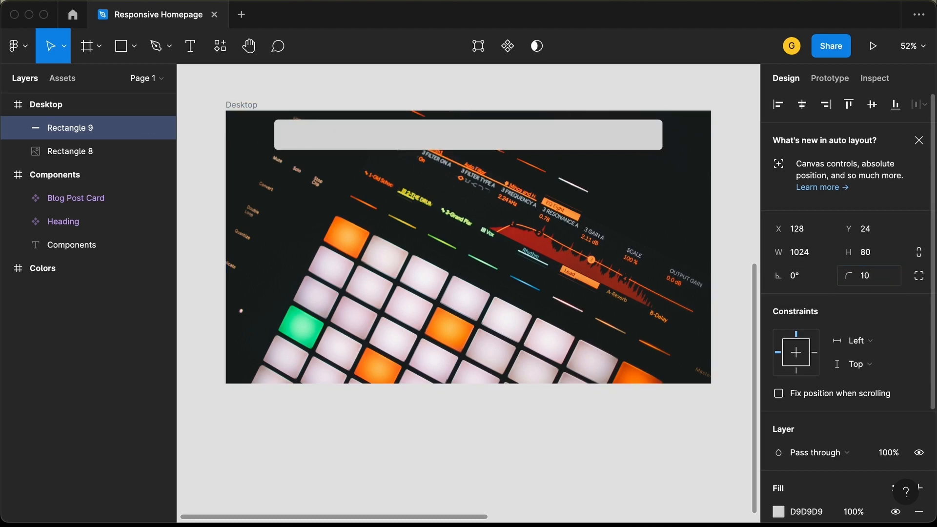
key(Return)
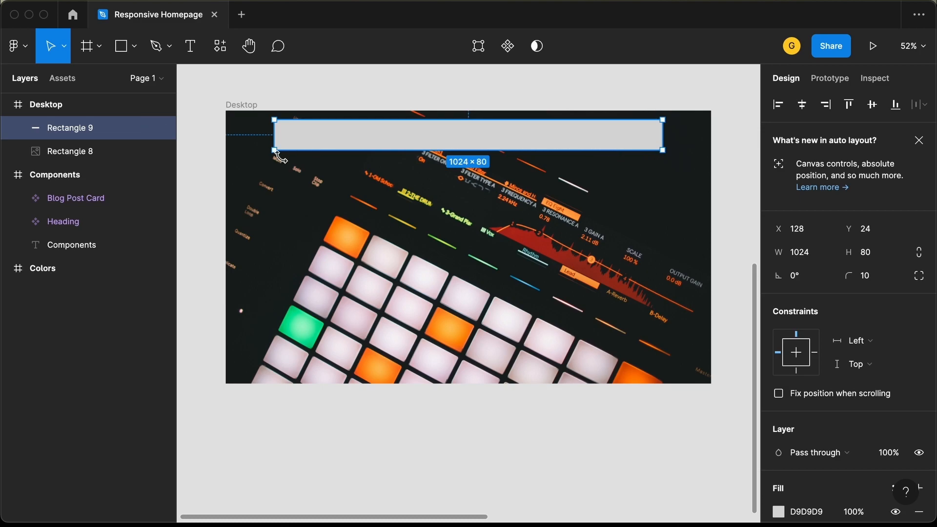
Step: Set the rectangle's top left and top right corner radii individually to 0
click(920, 282)
click(796, 303)
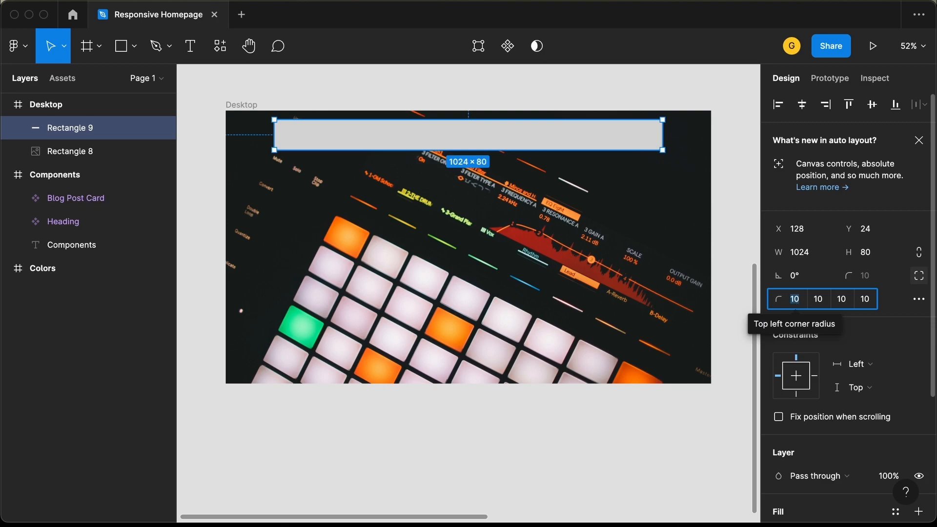
text(0)
key(Tab)
key(Return)
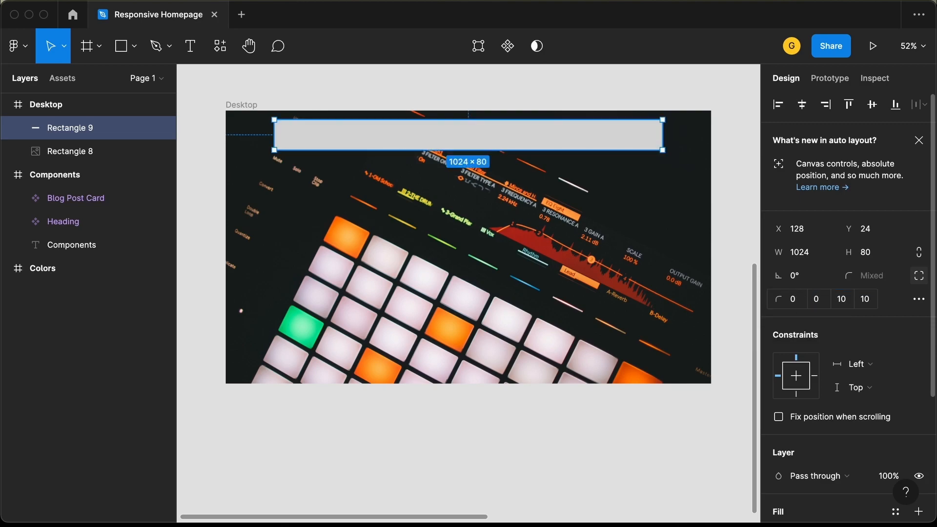
key(Escape)
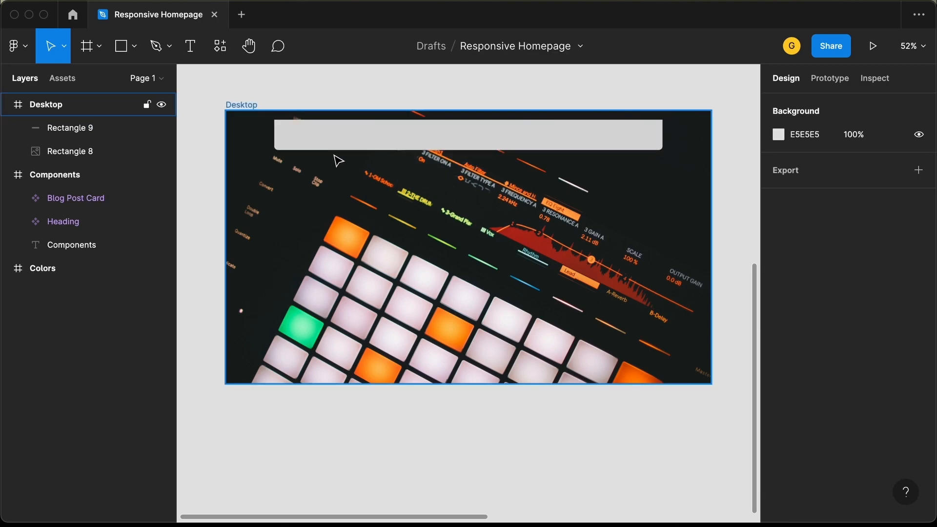
Step: Change the header rectangle's fill to black 000000 at 50% opacity
scroll(338, 161, up, 5)
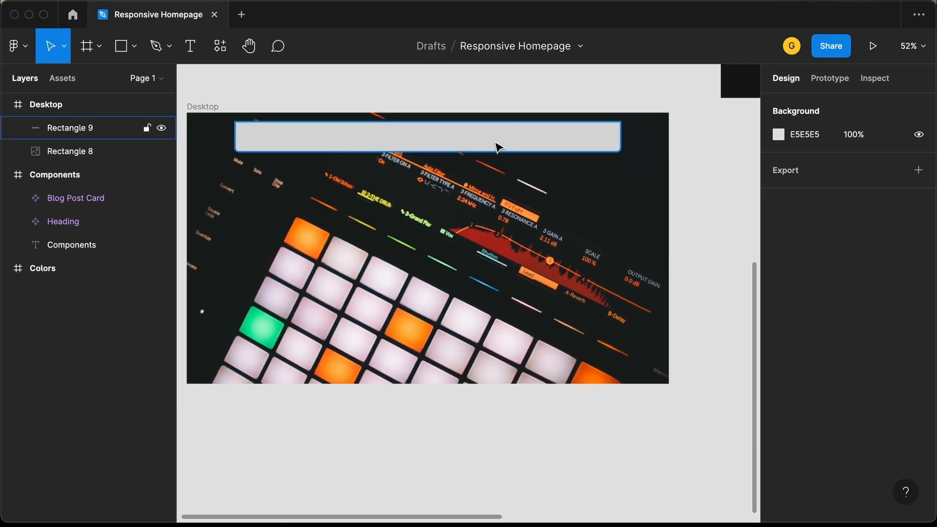
click(501, 147)
scroll(911, 383, down, 4)
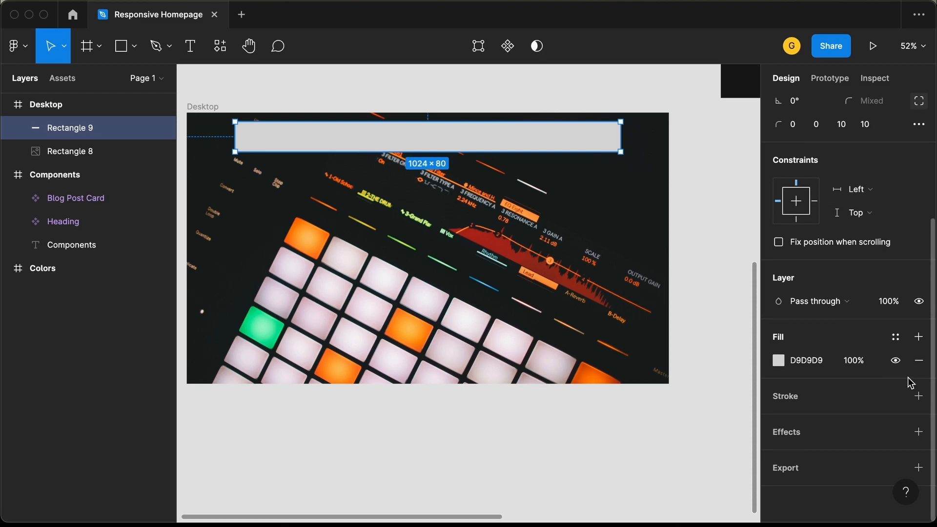
click(779, 361)
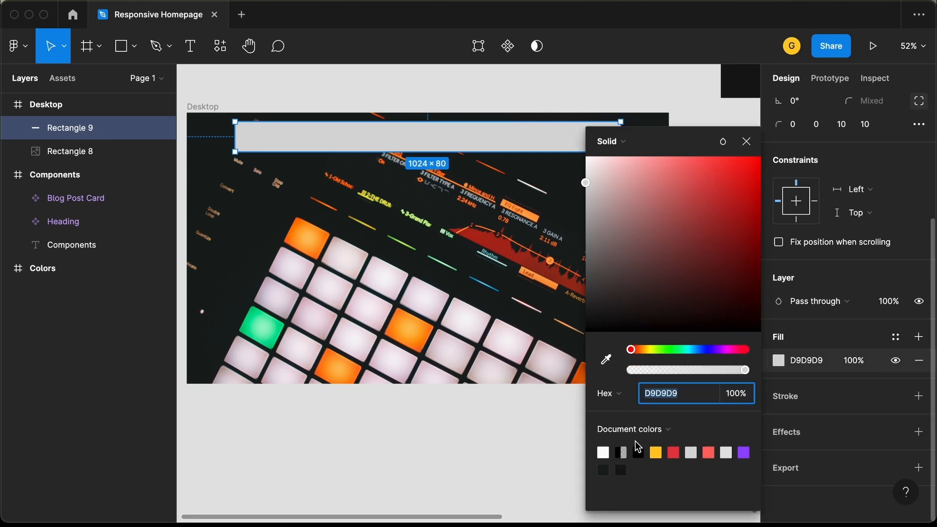
click(639, 452)
click(814, 365)
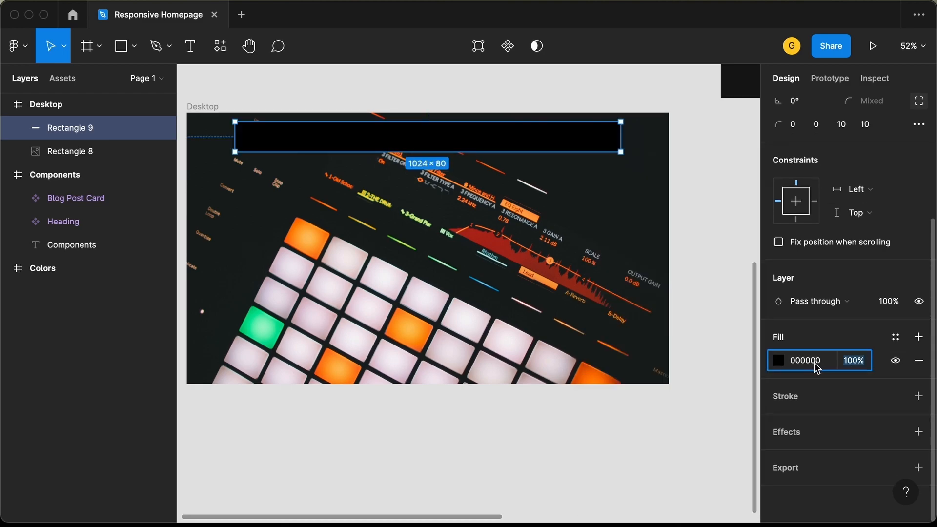
text(50)
key(Return)
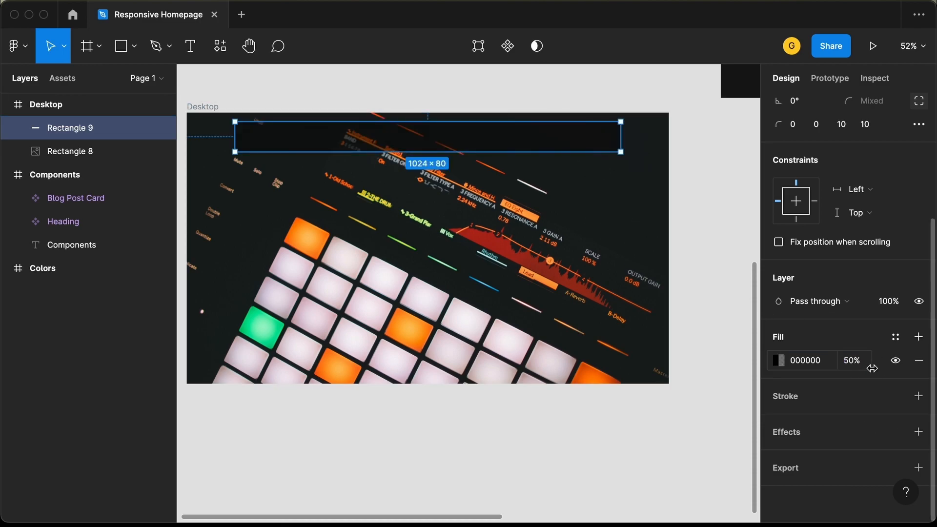
Step: Add a Background blur effect to the header rectangle with a blur value of 40
click(920, 433)
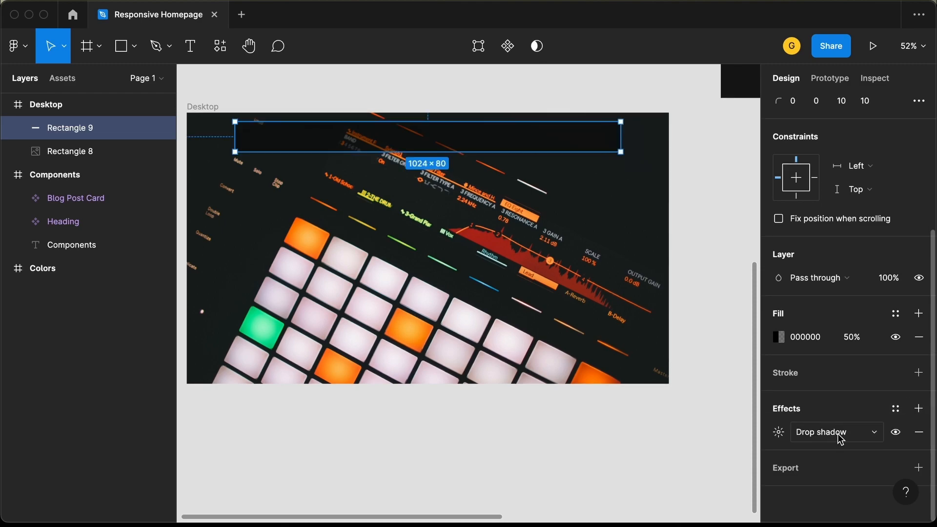
click(839, 437)
click(849, 468)
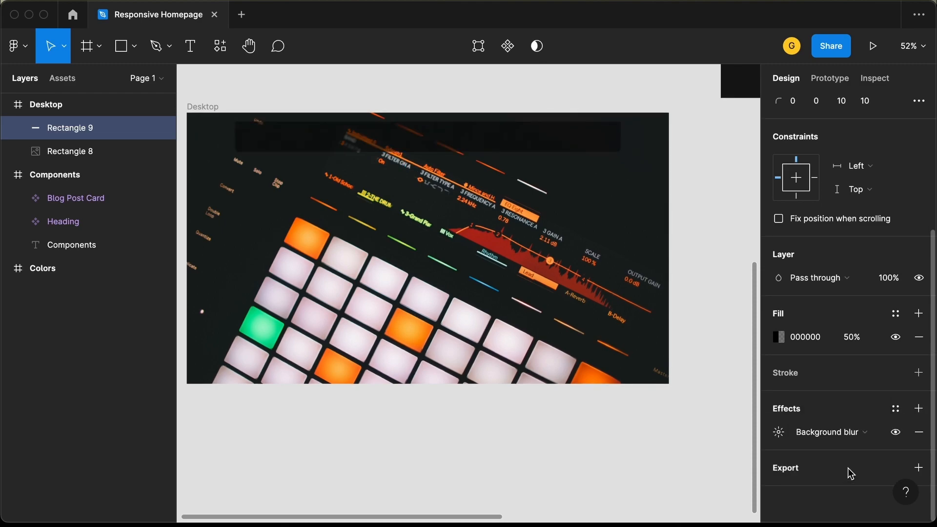
click(781, 433)
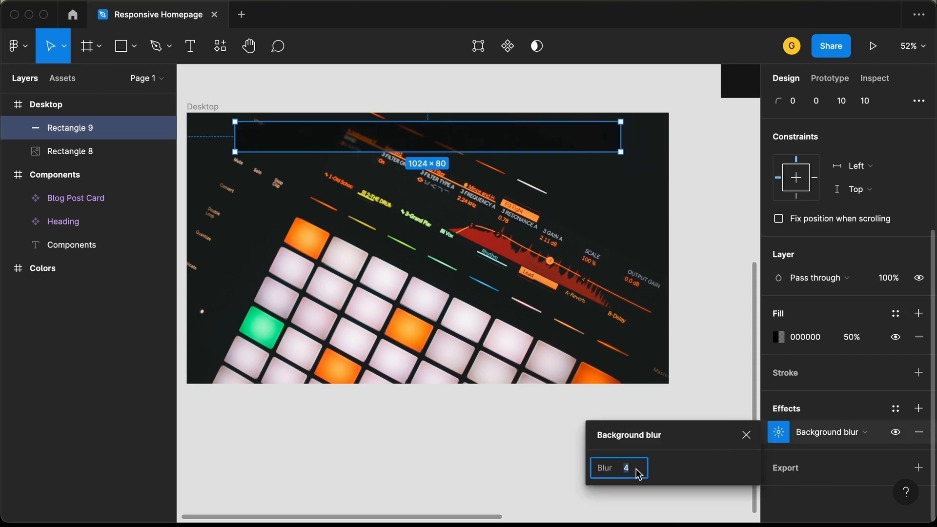
text(0)
key(Return)
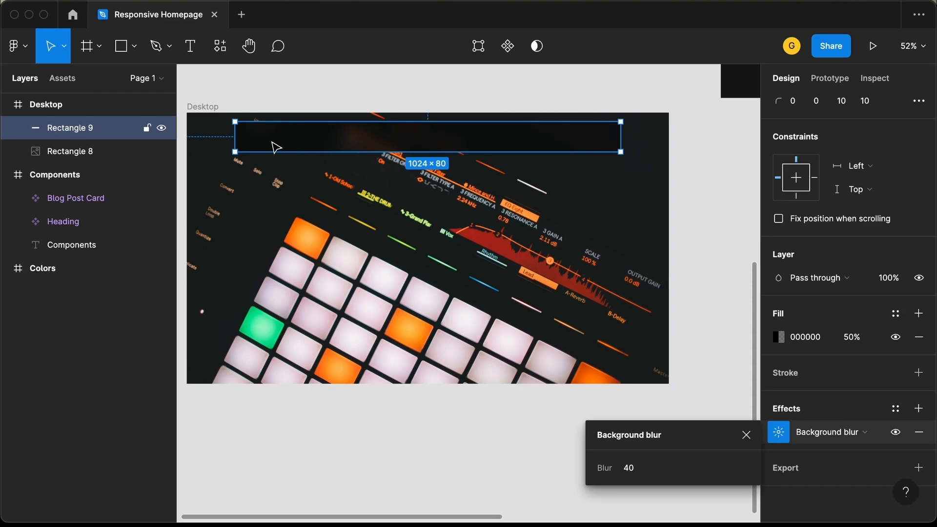
Step: Add the text "SoundDZign" inside the dark header bar near its left end
scroll(259, 144, up, 5)
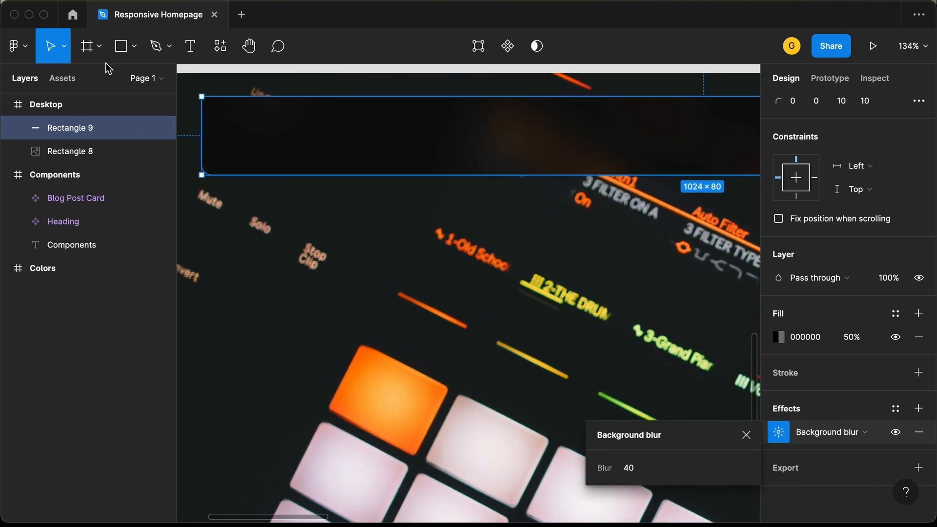
click(198, 57)
click(246, 135)
text(SoundDZig)
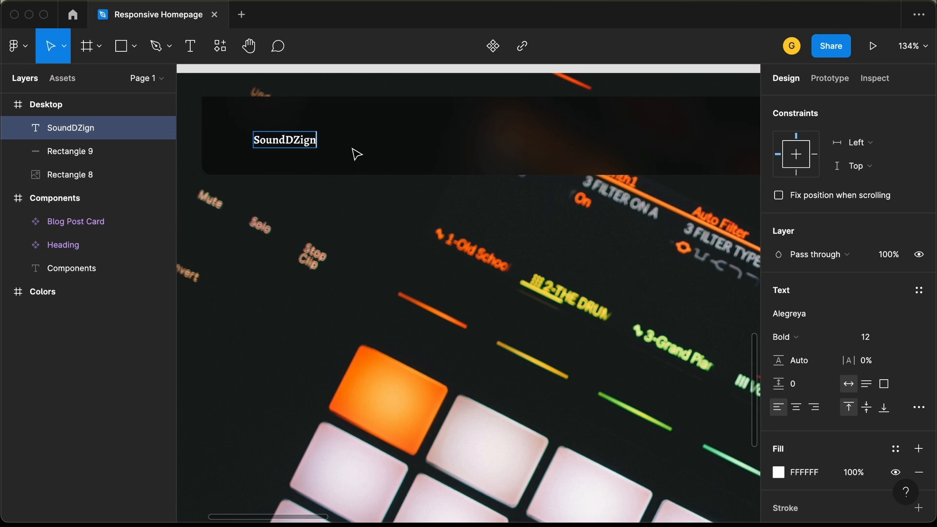
text(n)
key(Escape)
Step: Format the SoundDZign text in Inter Extra Bold at size 16
click(804, 314)
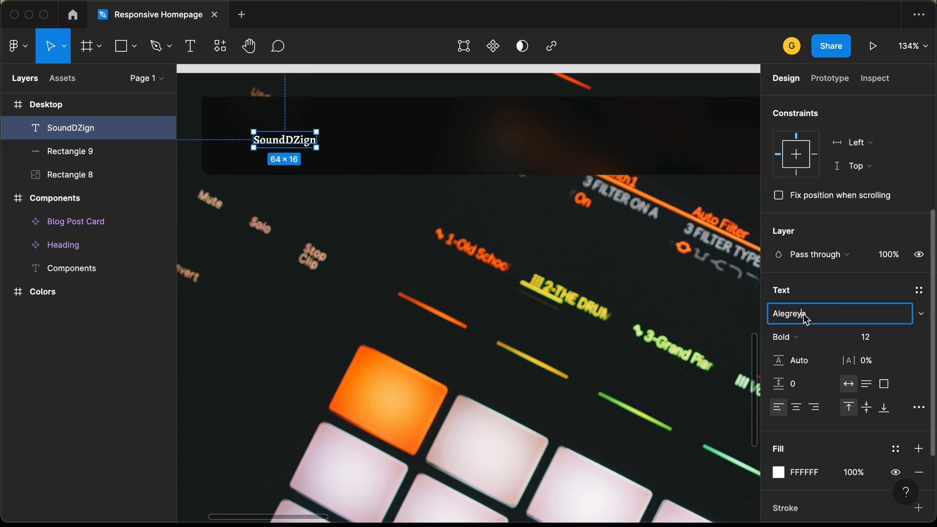
text(Inter)
key(Return)
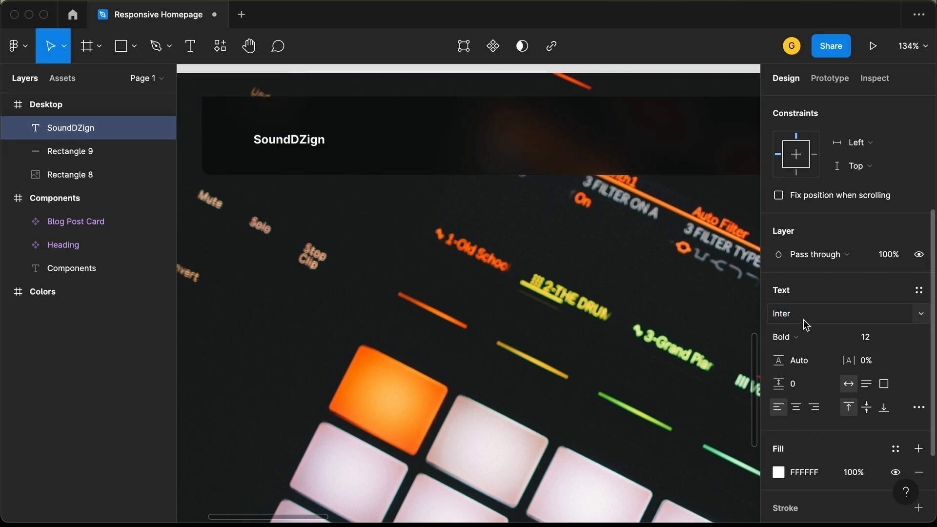
click(820, 342)
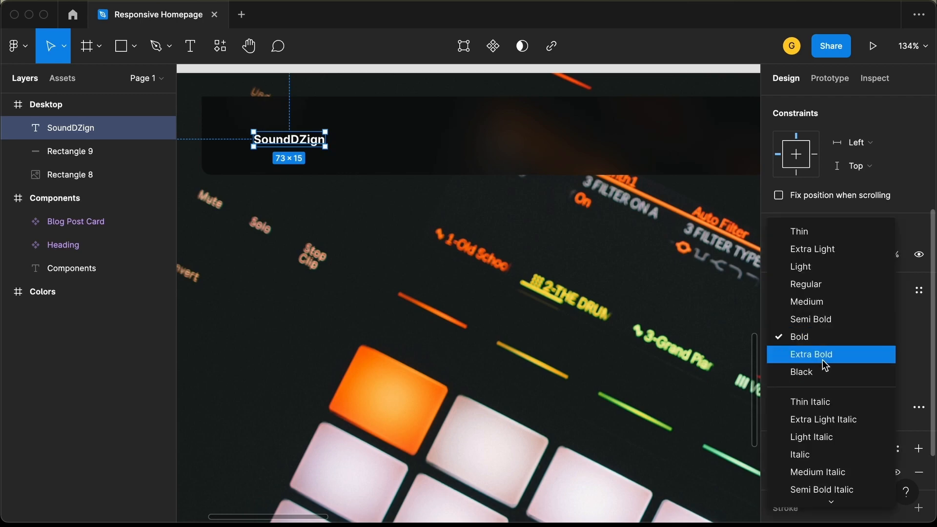
click(839, 356)
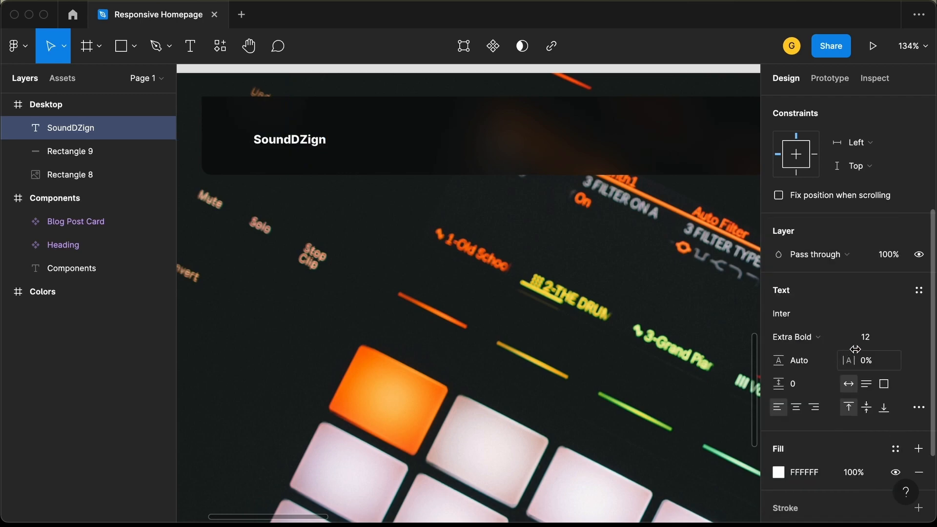
click(879, 342)
text(1)
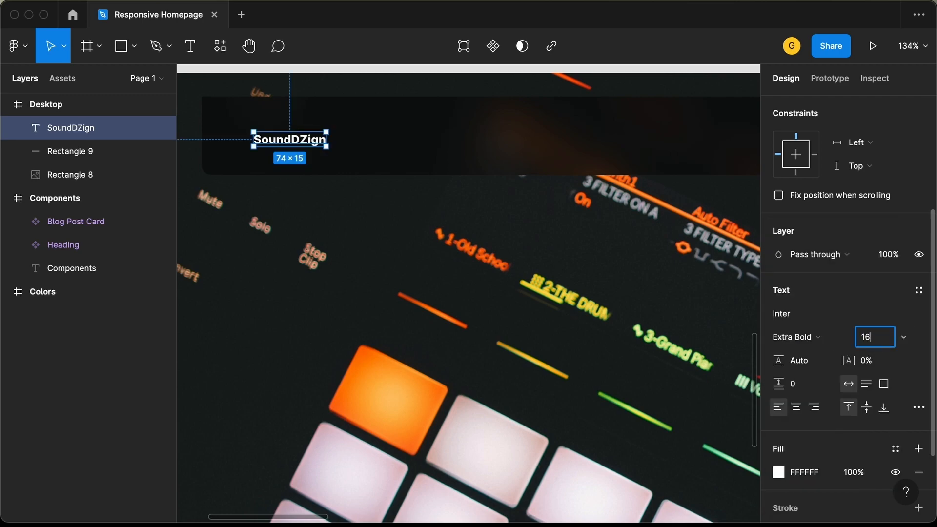
text(6)
key(Return)
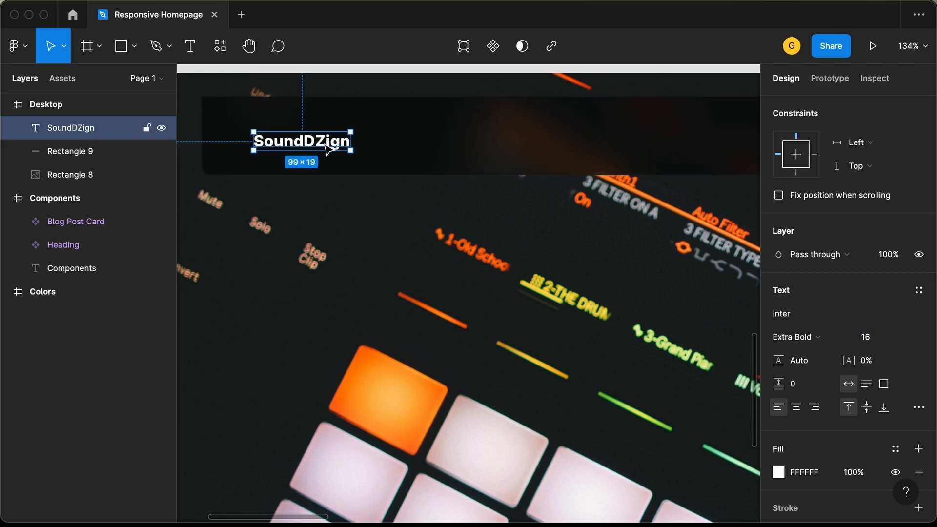
Step: Color the "DZign" part of the logo text red using the E63946 document color
scroll(311, 136, up, 5)
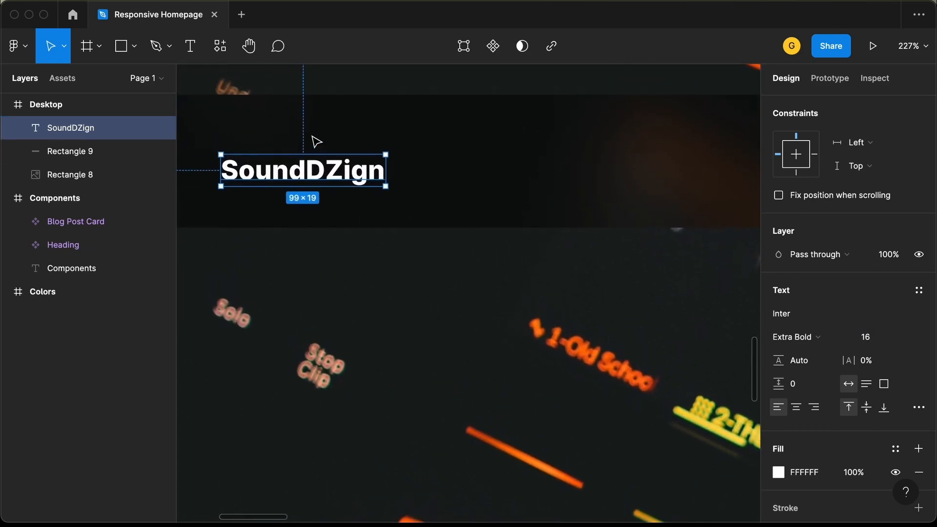
double_click(312, 173)
drag(307, 171, 392, 170)
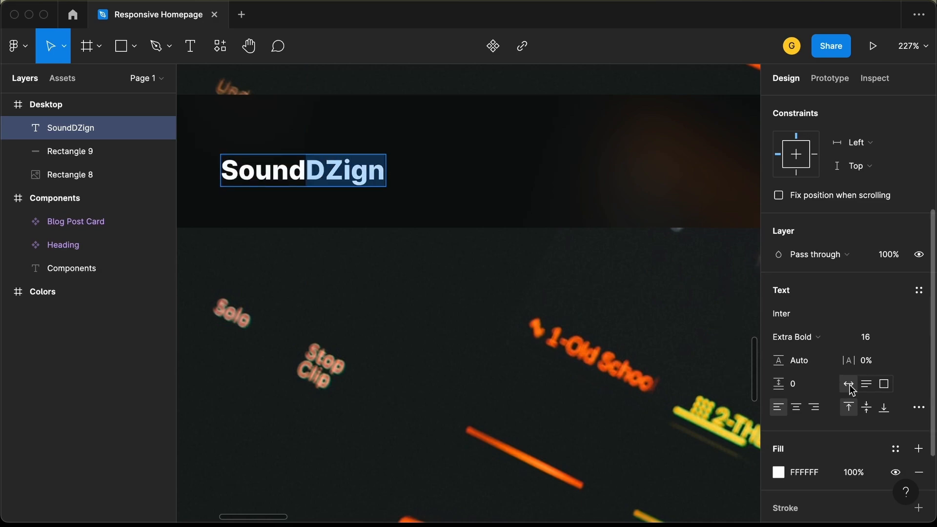
scroll(850, 385, down, 5)
click(779, 360)
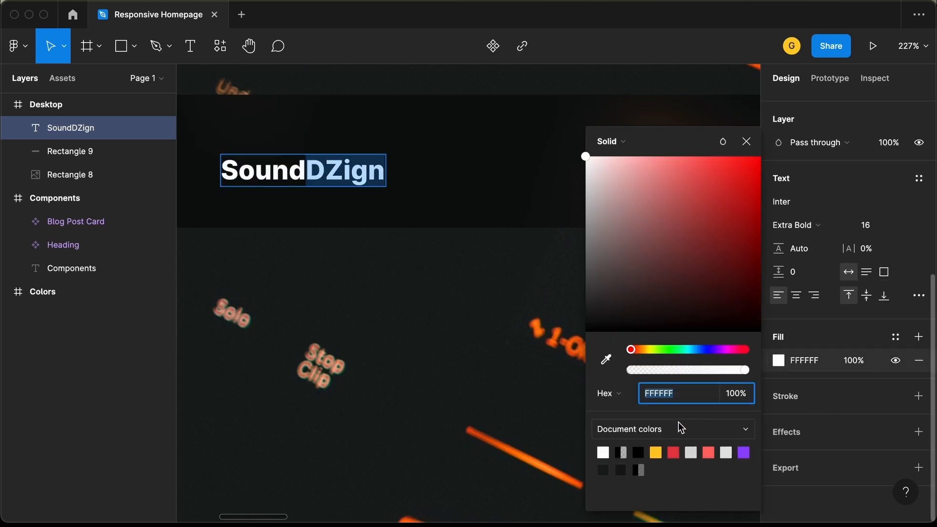
click(674, 452)
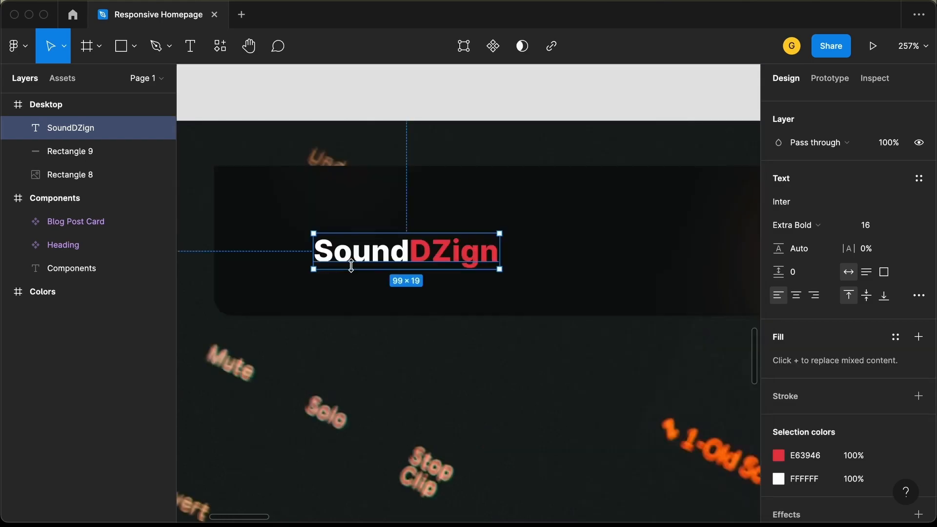
Step: Nudge the SoundDZign logo horizontally to X 160, close to the header rectangle's left edge
key(alt)
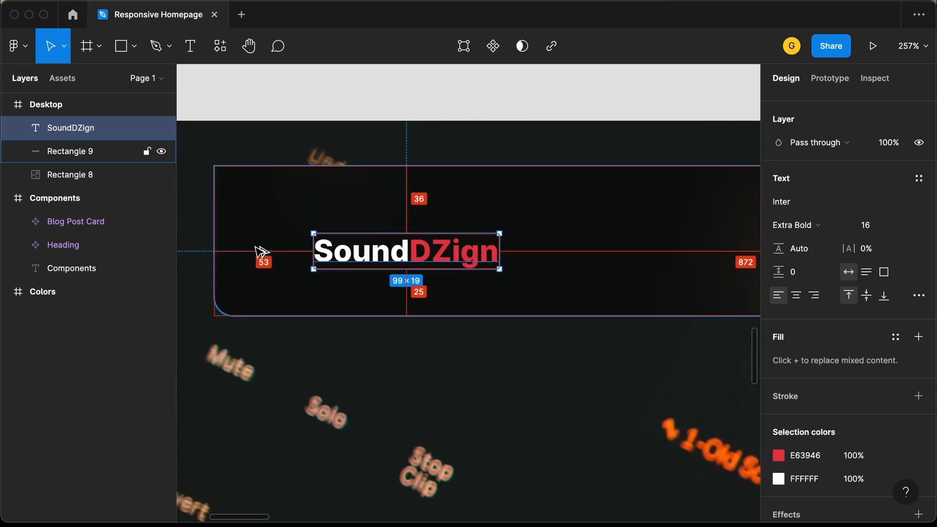
key(shift+Left)
key(shift+Left)
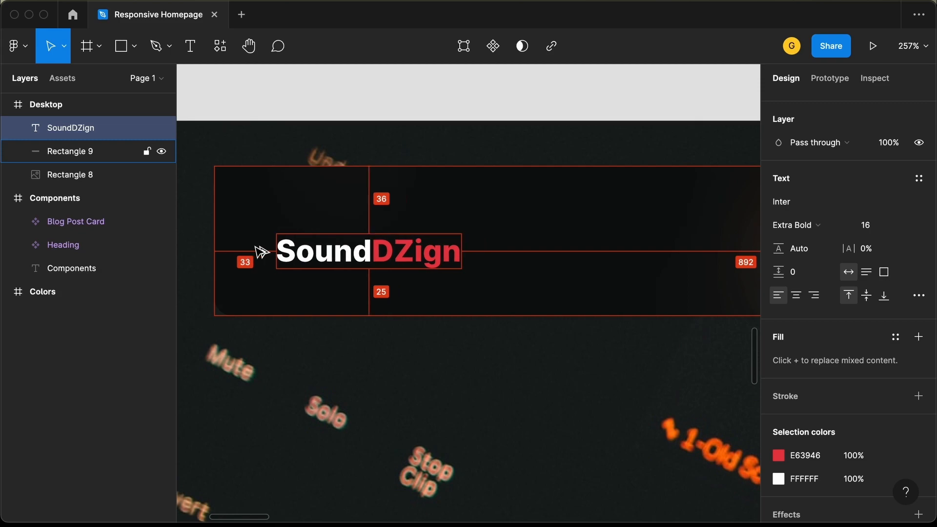
key(shift+Right)
key(shift+Right)
key(shift+Left)
key(shift+Right)
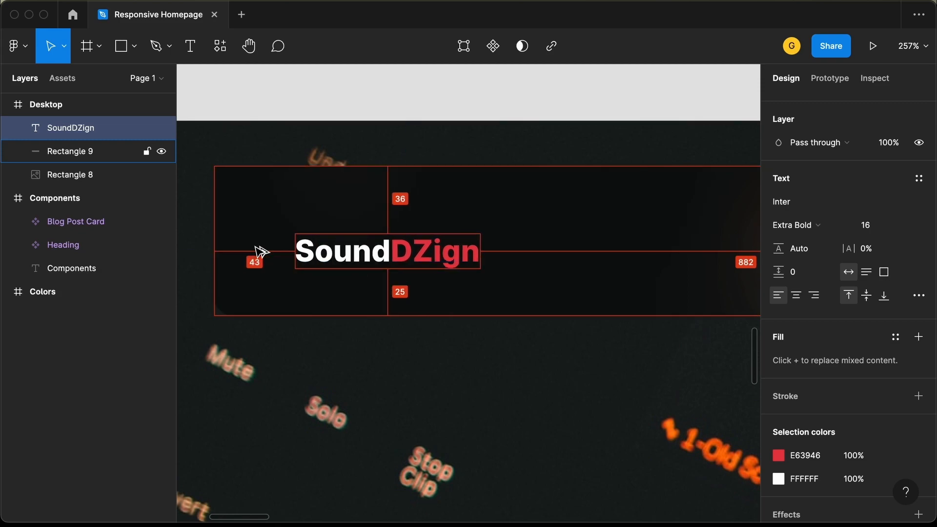
key(shift+Left)
key(Left)
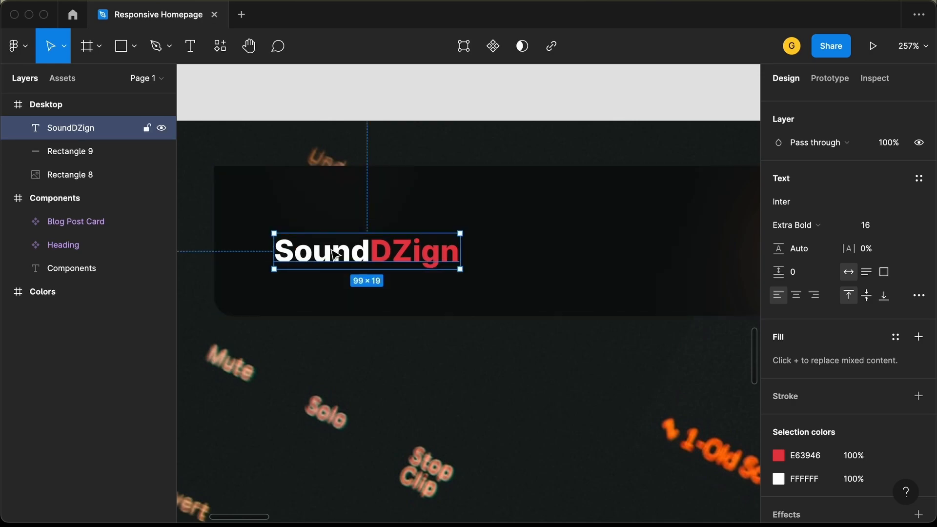
Step: Align the SoundDZign logo to the vertical center of the header rectangle
click(393, 197)
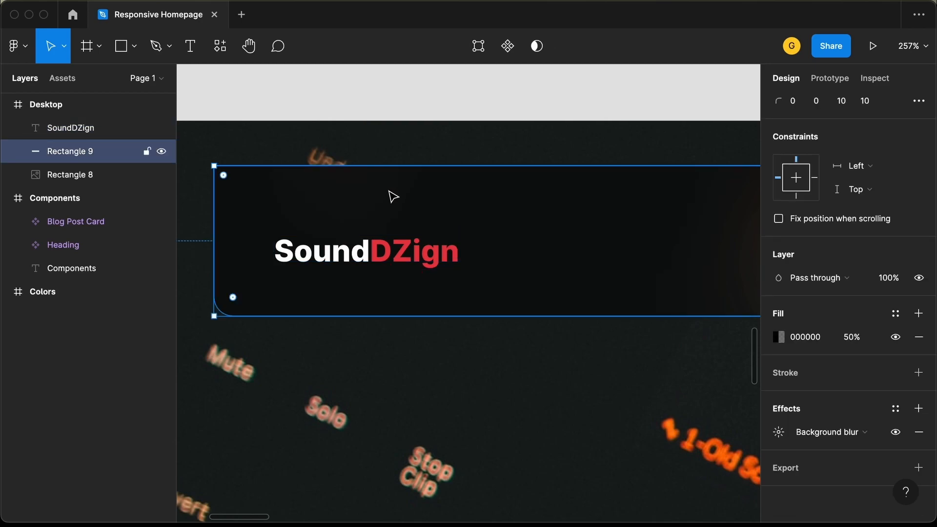
shift+click(379, 251)
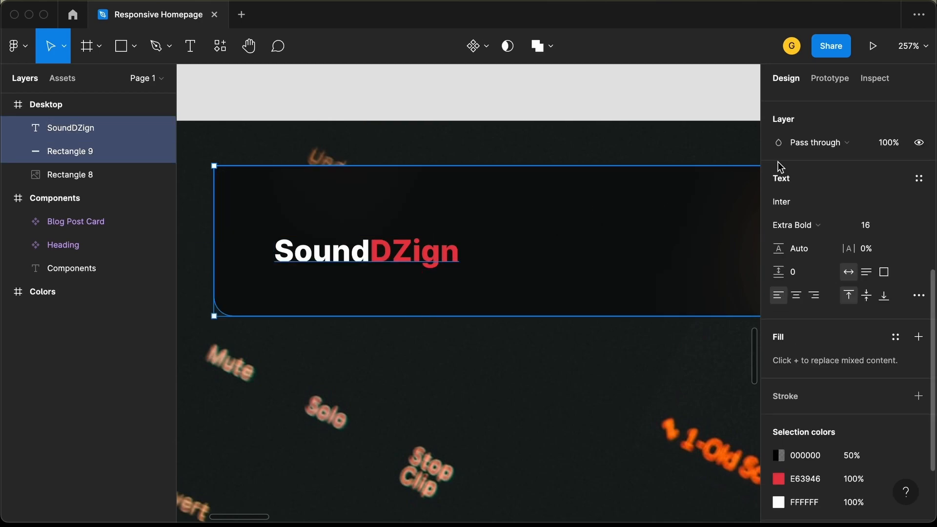
scroll(819, 175, up, 10)
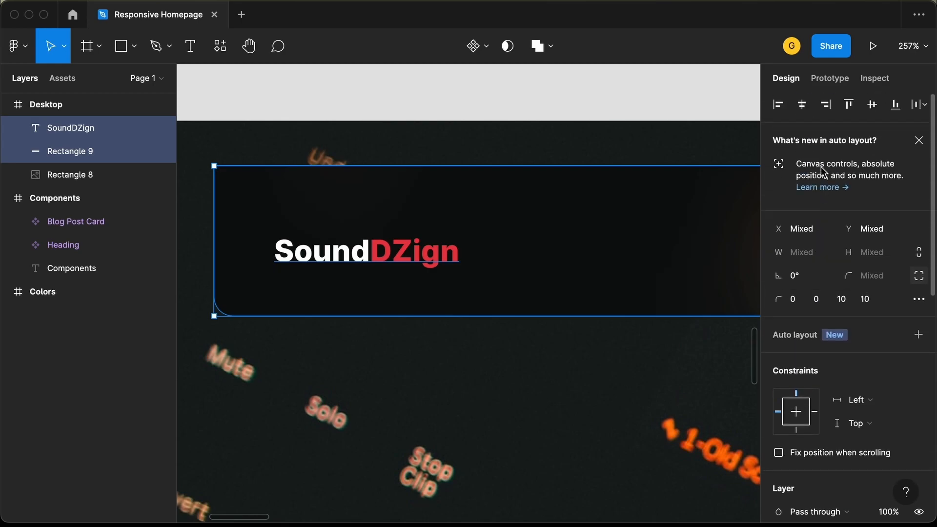
click(872, 105)
scroll(516, 258, down, 3)
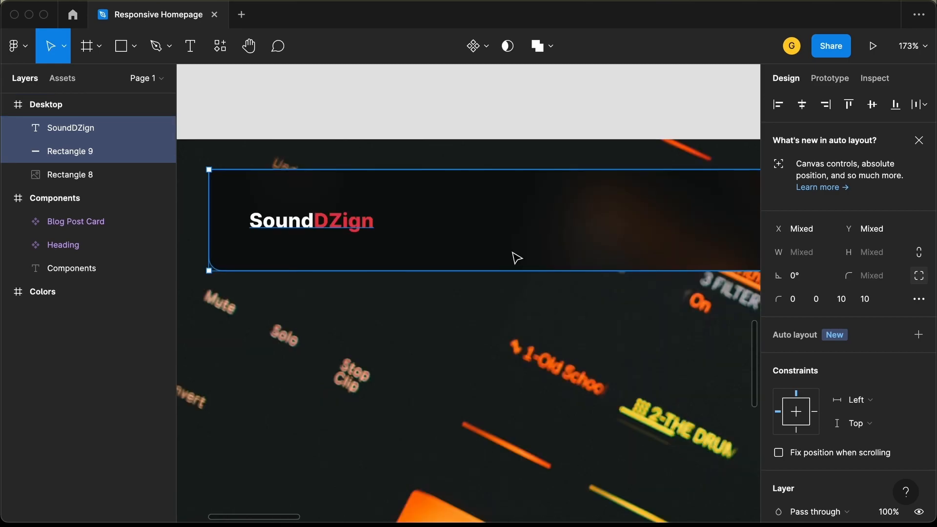
scroll(355, 274, down, 3)
Step: Duplicate the SoundDZign text to X 396 at the same height in the header bar and change the copy to "About"
click(340, 247)
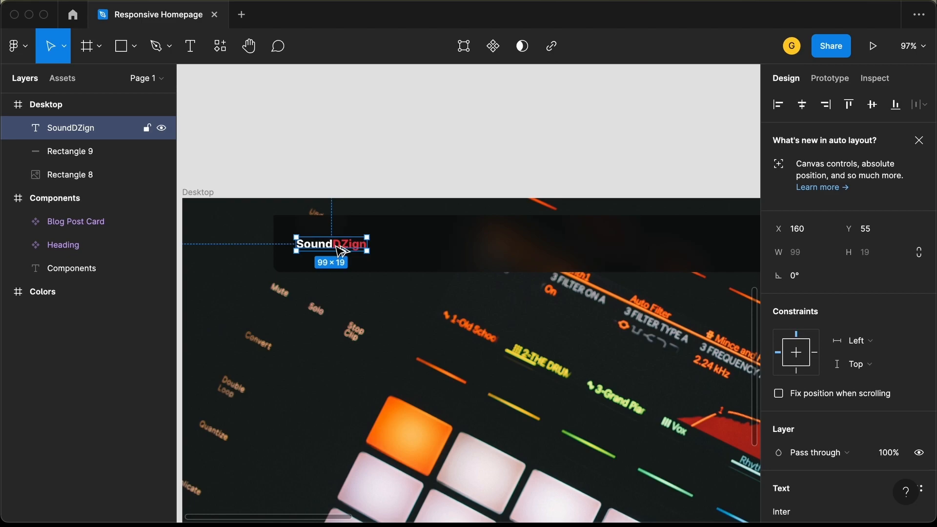
drag(340, 246, 404, 224)
double_click(402, 220)
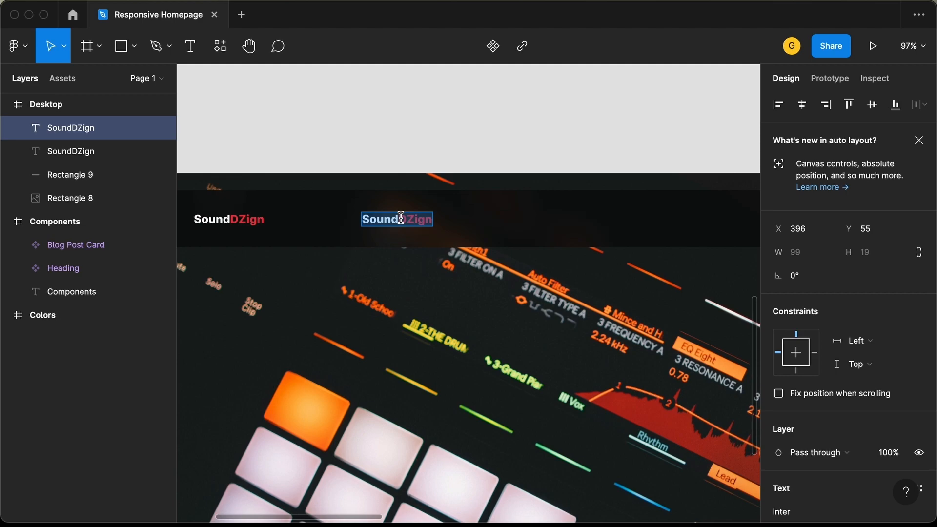
text(About)
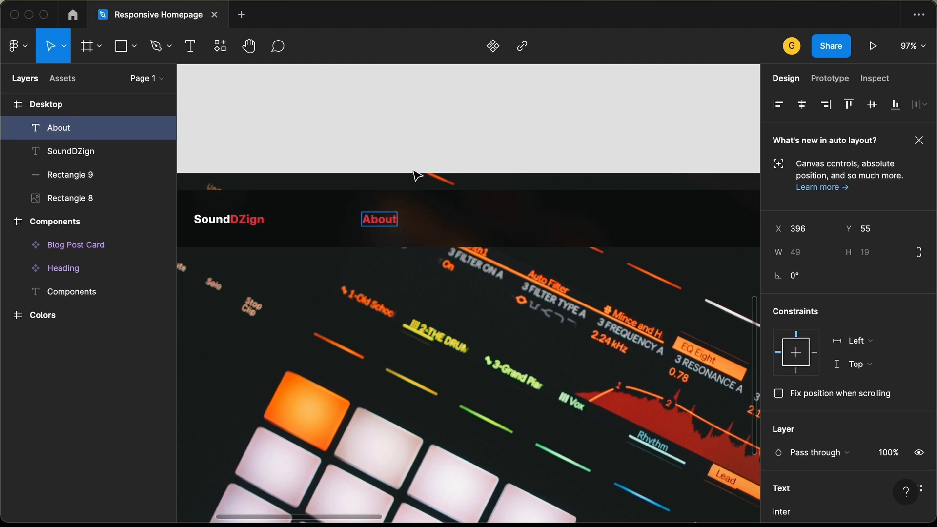
key(Escape)
Step: Change the About text's fill to white FFFFFF
scroll(829, 405, down, 5)
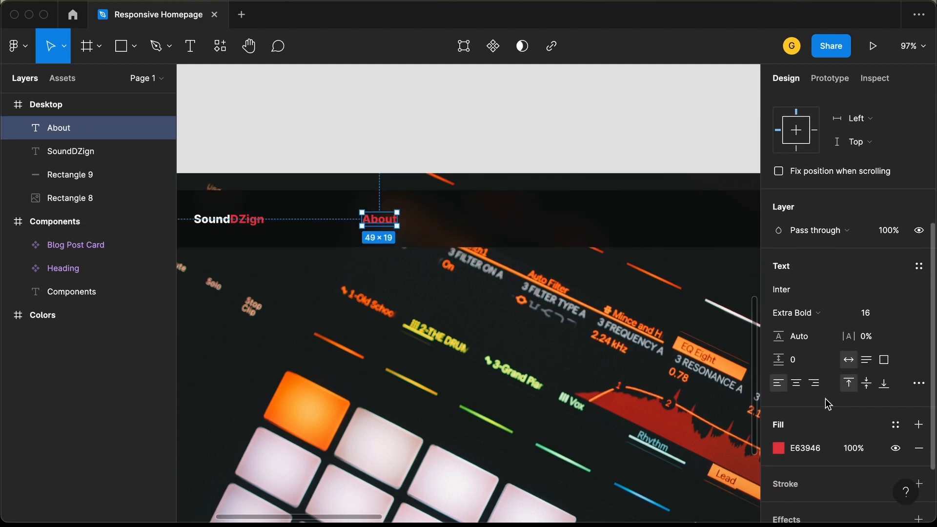
click(779, 449)
drag(670, 263, 587, 142)
click(746, 142)
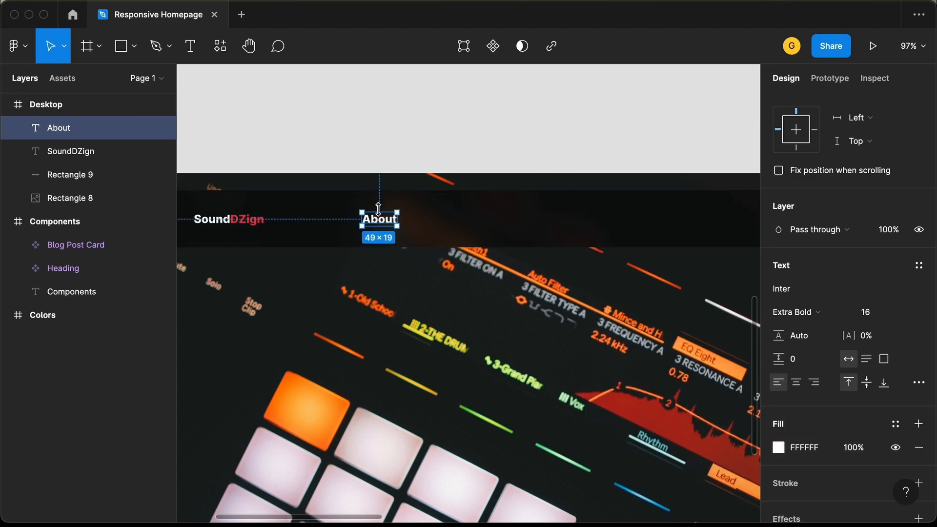
Step: Duplicate the About text to its right on the same line, adjust the gap, and change the copy to "Course Details"
drag(383, 223, 467, 225)
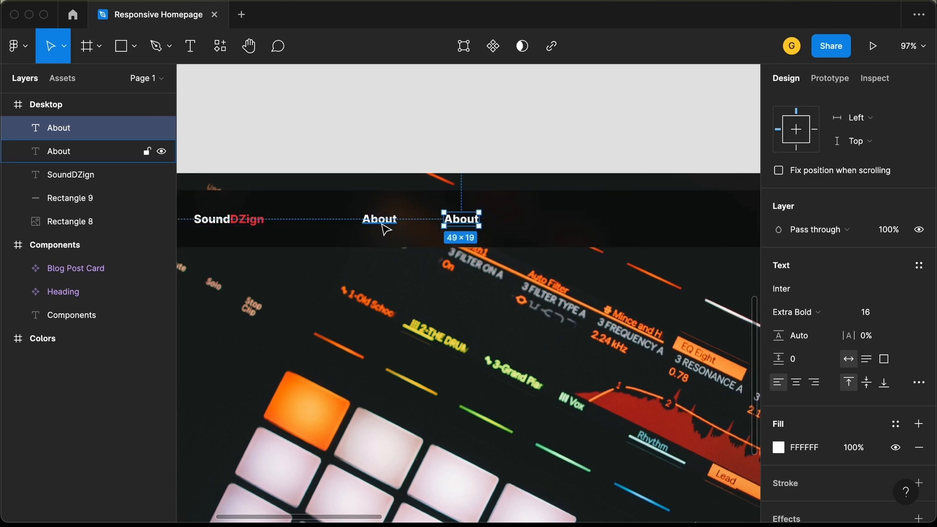
key(alt)
key(shift+Left)
key(shift+Left)
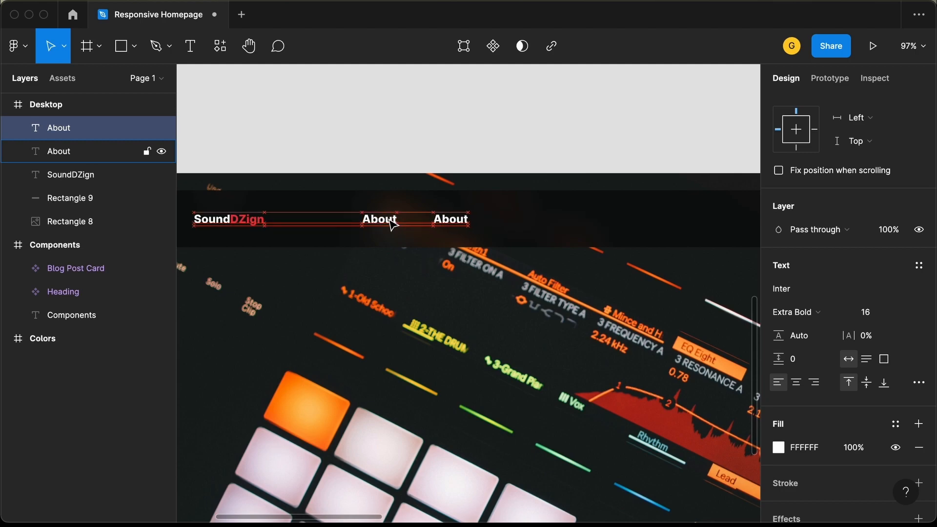
double_click(454, 218)
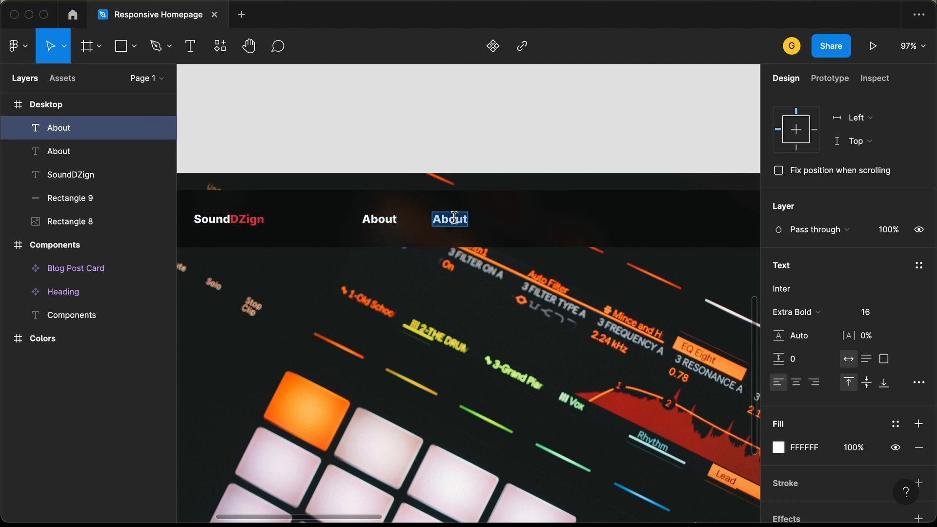
text(Course Details)
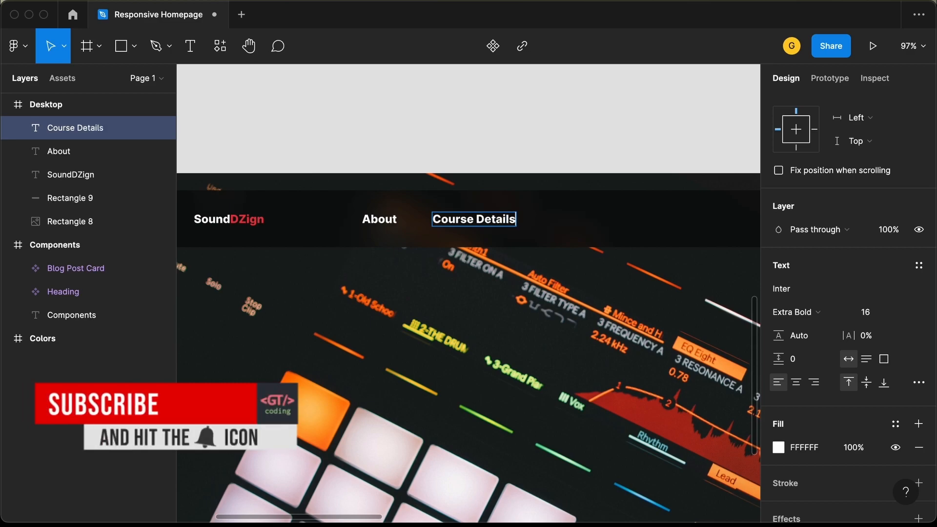
key(Escape)
Step: Duplicate the Course Details text to its right on the same line and change the copy to "Blog"
drag(473, 221, 592, 218)
key(Return)
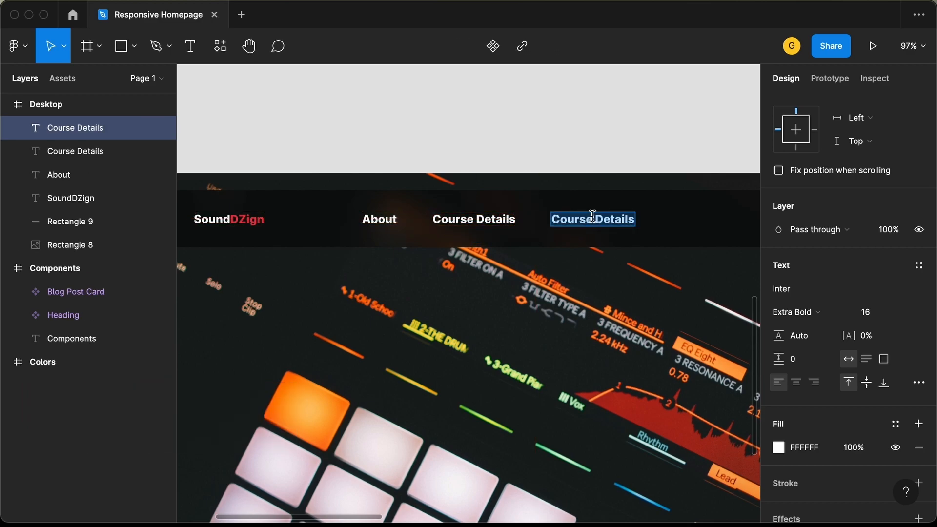
text(Blog)
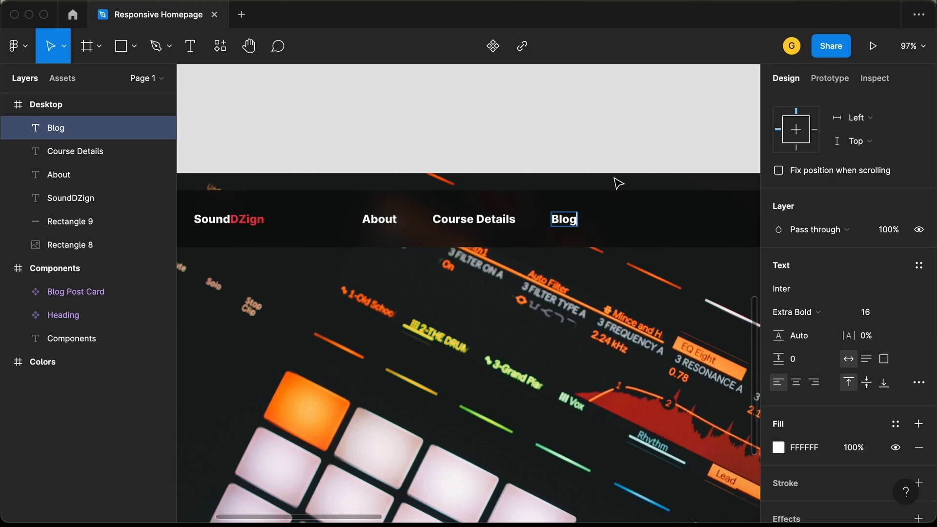
scroll(617, 190, right, 3)
key(Escape)
Step: Duplicate the Blog text to its right on the same line and change the copy to "Testimonials"
drag(508, 217, 569, 217)
key(Return)
key(BackSpace)
text(Testimonials)
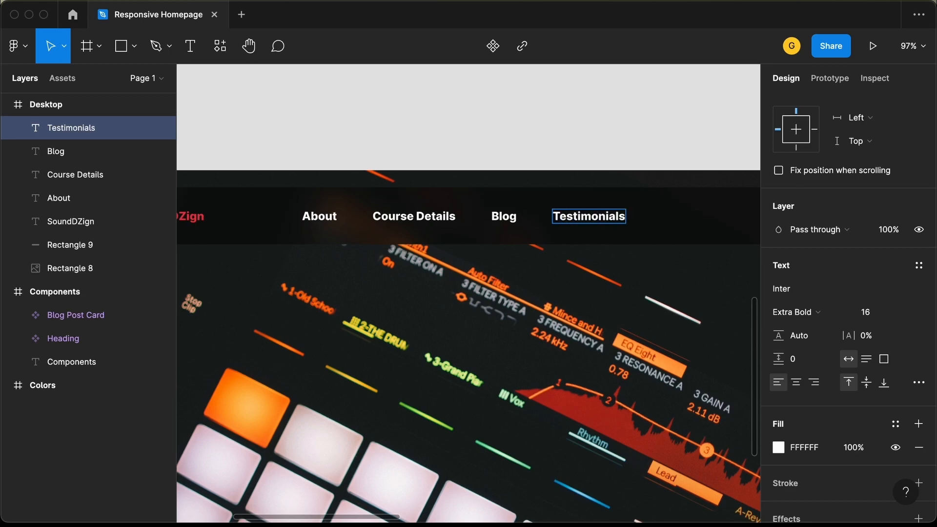
key(Escape)
Step: Move the About, Course Details, Blog and Testimonials texts together to the right end of the header bar, leaving a margin like the logo's
scroll(540, 142, down, 5)
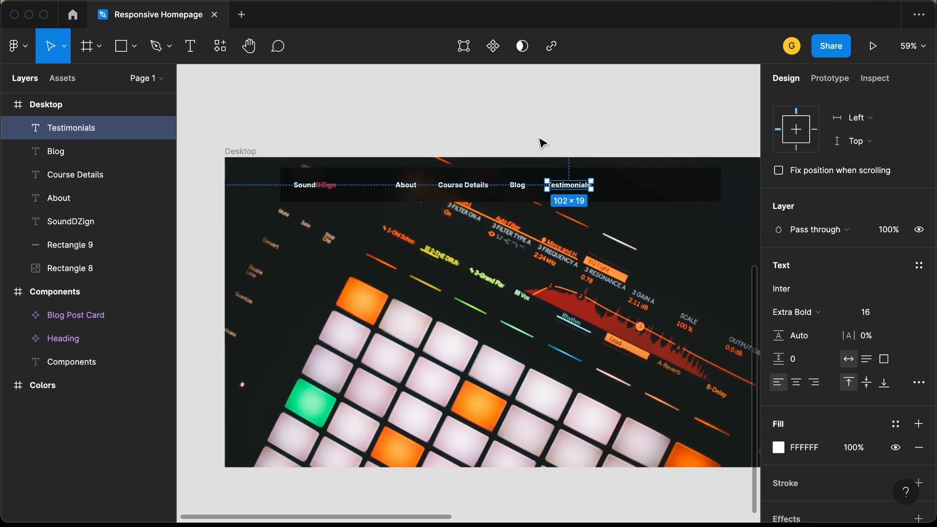
shift+click(408, 188)
shift+click(463, 186)
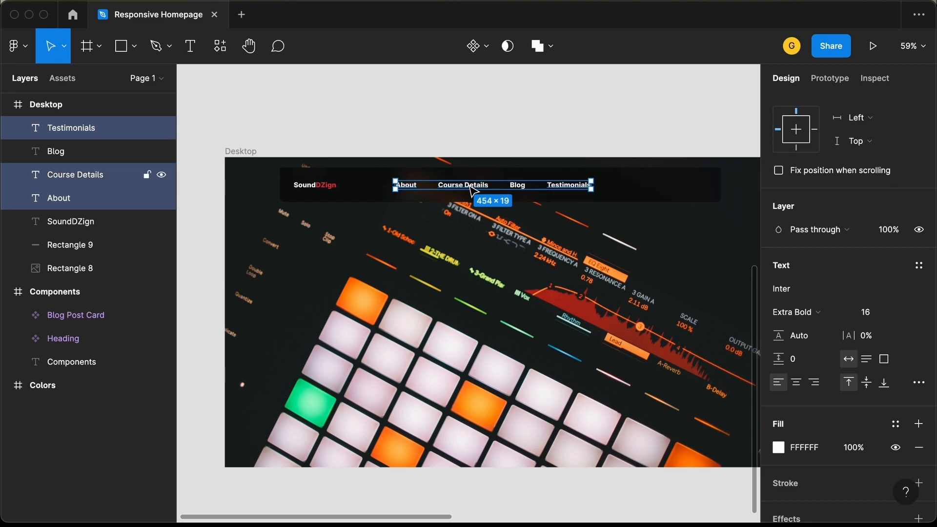
shift+click(524, 189)
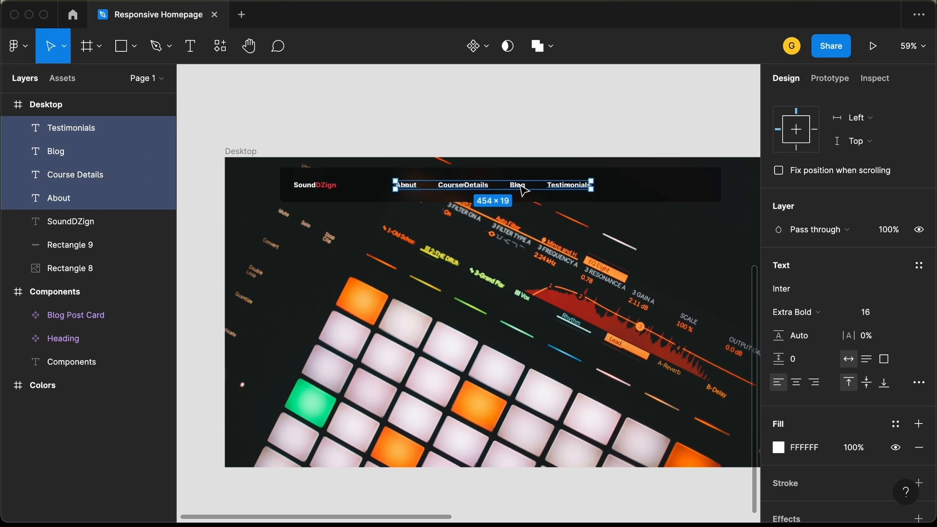
key(shift+Right)
key(shift+Right)
key(shift+Right)
key(shift+Right)
key(shift+Right)
key(shift+Right)
key(shift+Right)
key(shift+Right)
key(shift+Right)
key(shift+Right)
key(shift+Right)
key(shift+Right)
key(shift+Right)
key(shift+Right)
key(shift+Right)
key(shift+Right)
key(shift+Right)
key(shift+Right)
key(shift+Right)
key(shift+Right)
key(shift+Right)
key(shift+Right)
key(shift+Right)
key(shift+Right)
key(shift+Right)
key(shift+Right)
key(shift+Right)
key(shift+Right)
scroll(727, 193, up, 5)
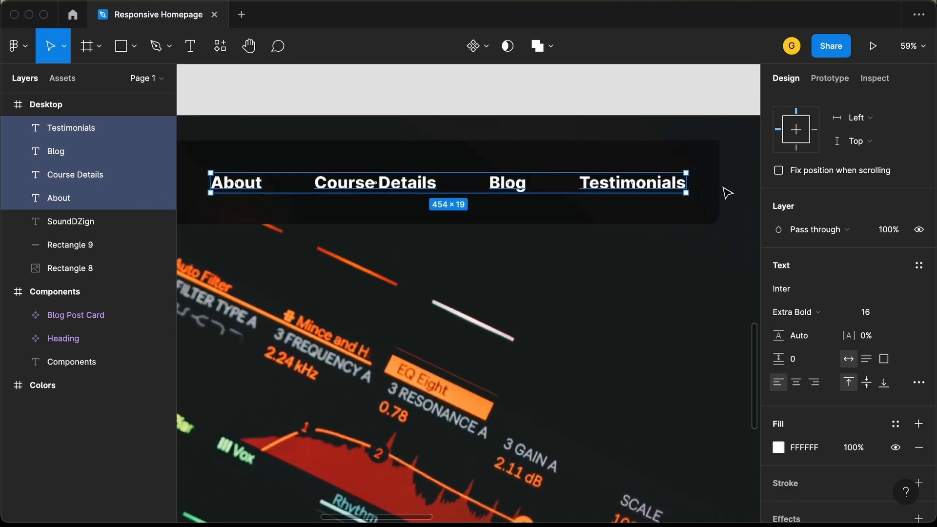
scroll(728, 193, up, 5)
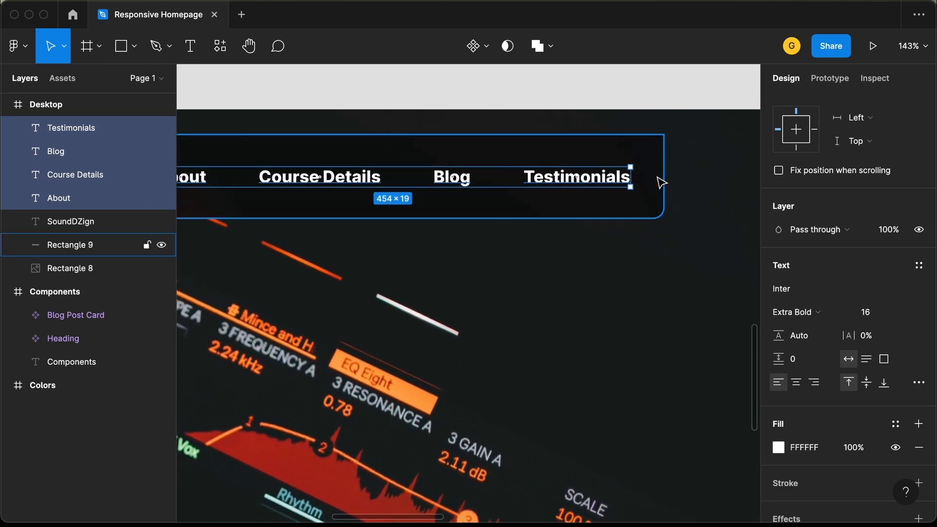
scroll(662, 182, down, 3)
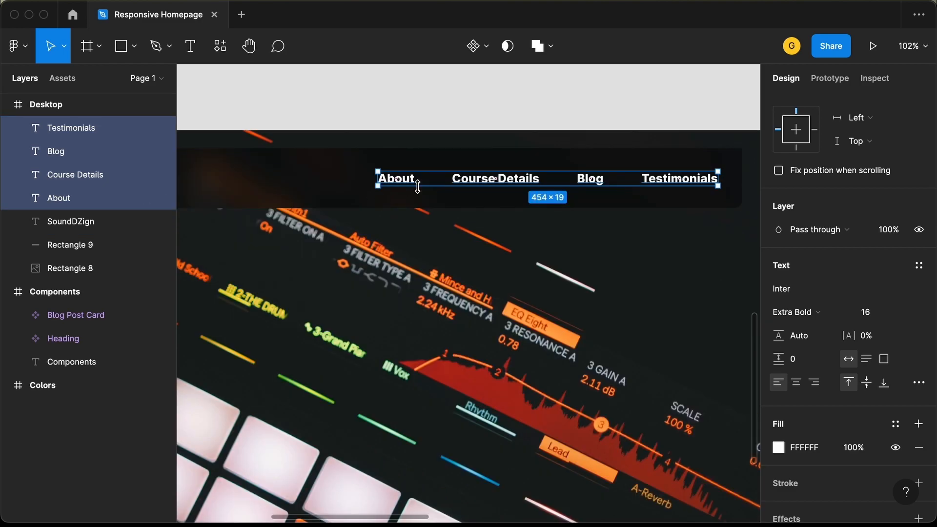
Step: Group the four menu texts and name the group "Menu Items"
right_click(473, 182)
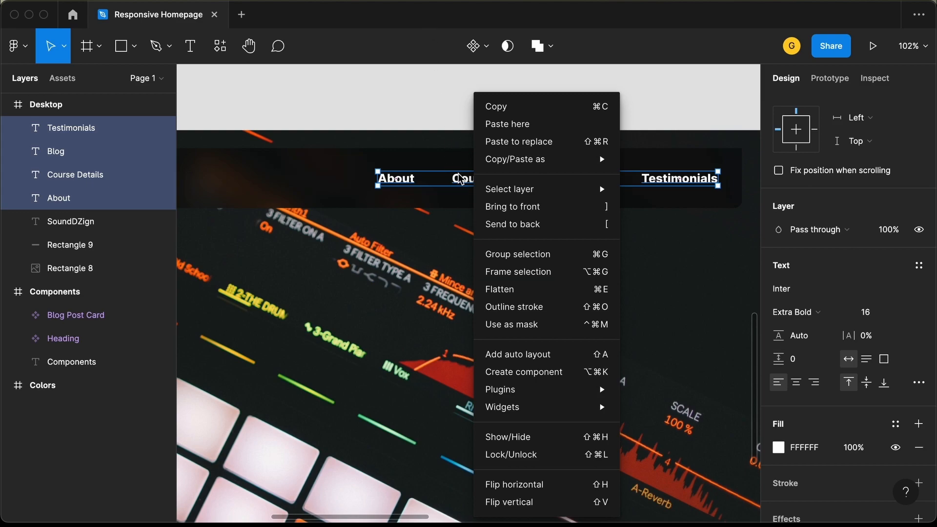
key(super+g)
double_click(91, 129)
text(M)
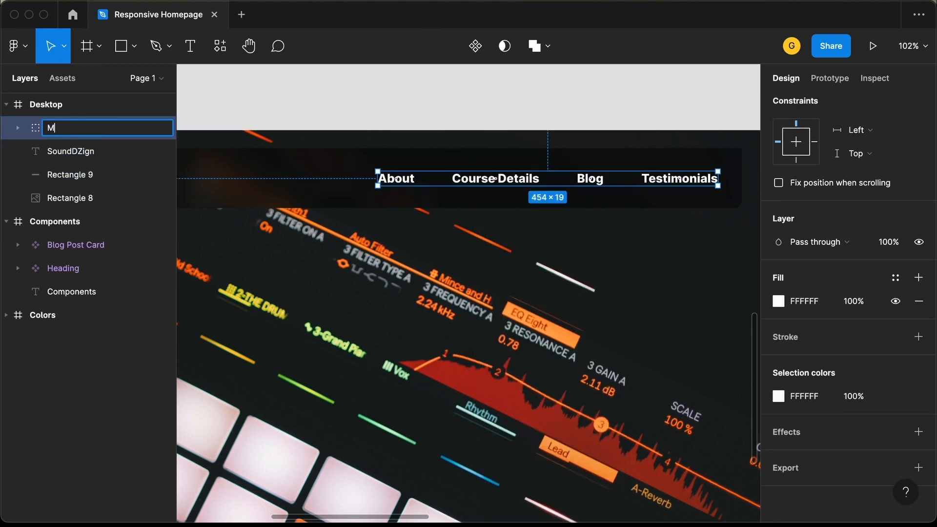
text(enu Items)
key(Return)
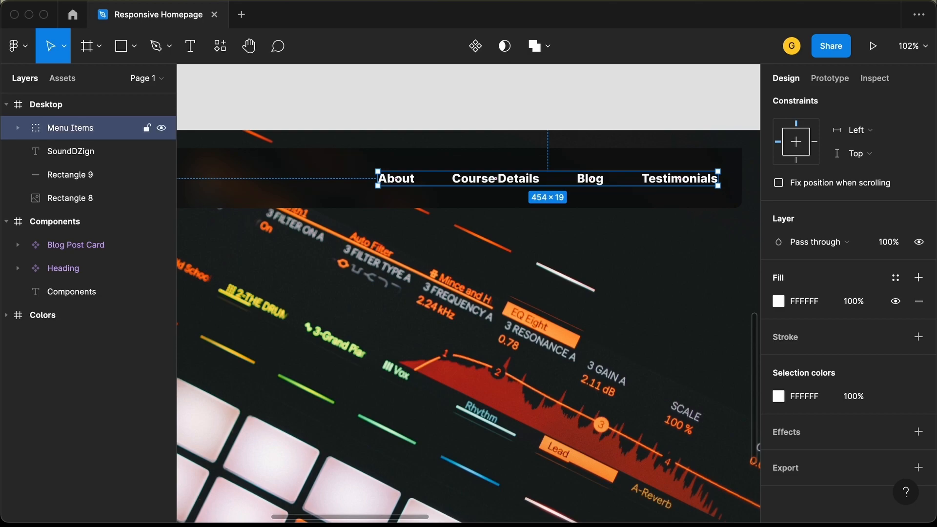
Step: Group the Menu Items group, the SoundDZign logo and the header bar rectangle, and name the group "Menu Bar"
scroll(279, 142, down, 5)
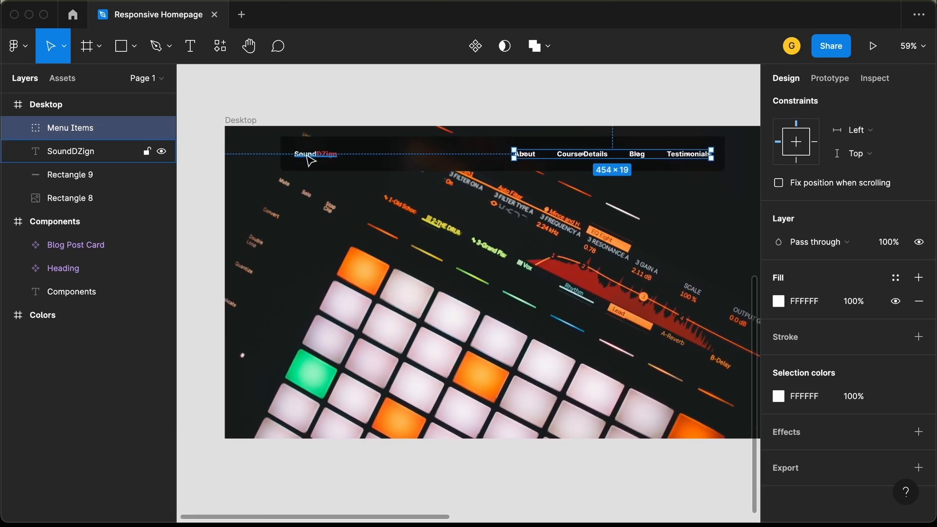
shift+click(308, 155)
shift+click(342, 147)
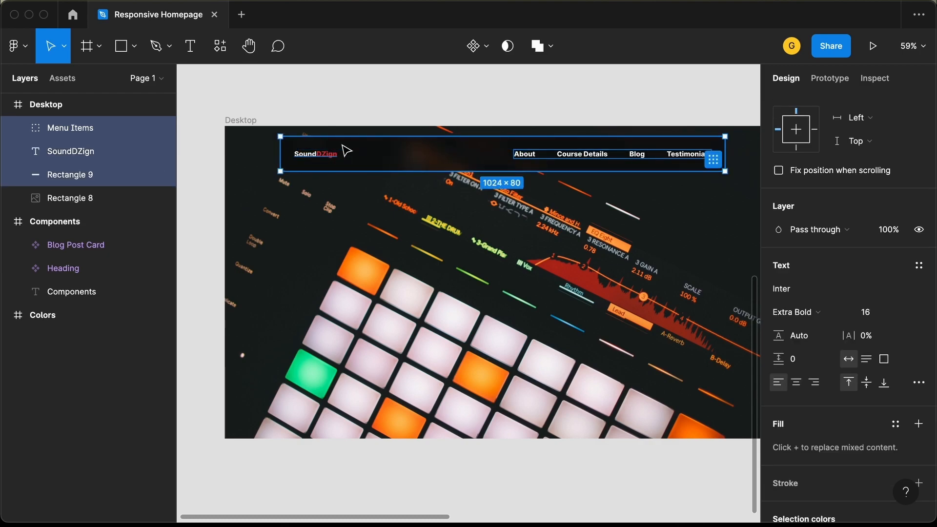
key(ctrl+g)
double_click(81, 131)
text(Menu Bar)
key(Return)
Step: Check the hero card in Desktop.png, and draw a 453 × 424 rectangle reaching the hero's bottom edge, aligned with the menu bar's right edge
scroll(361, 183, down, 2)
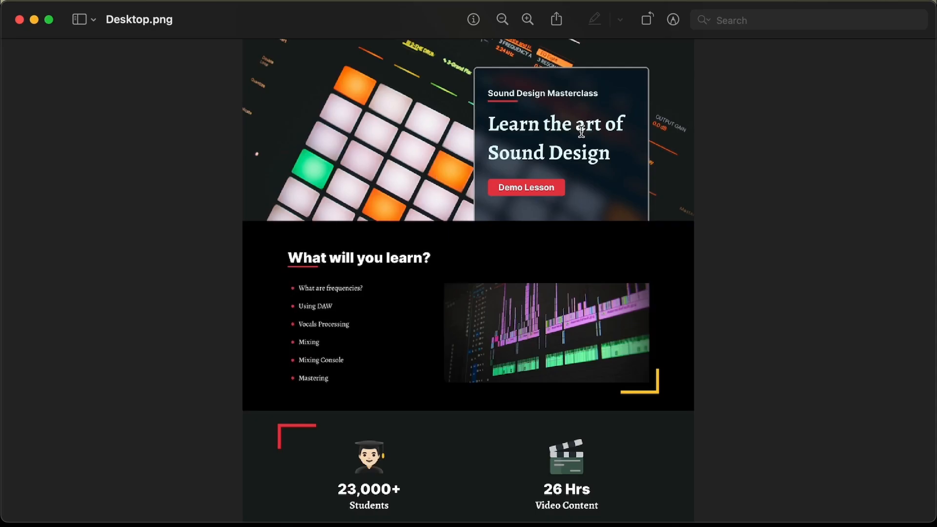
key(super+plus)
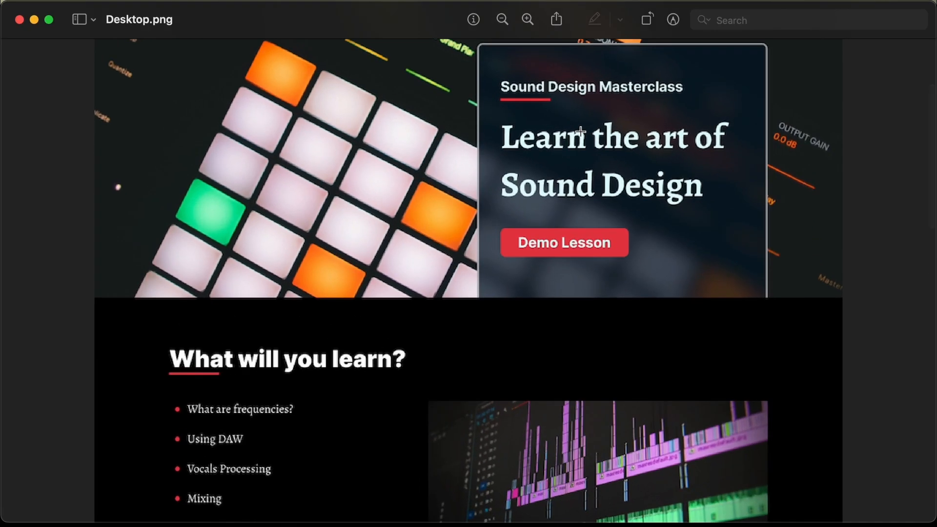
scroll(500, 267, up, 5)
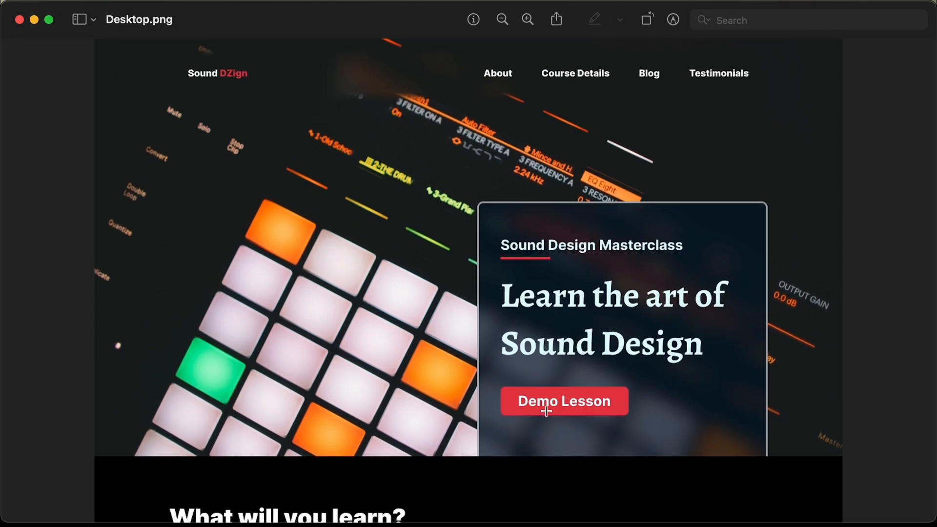
key(super+Tab)
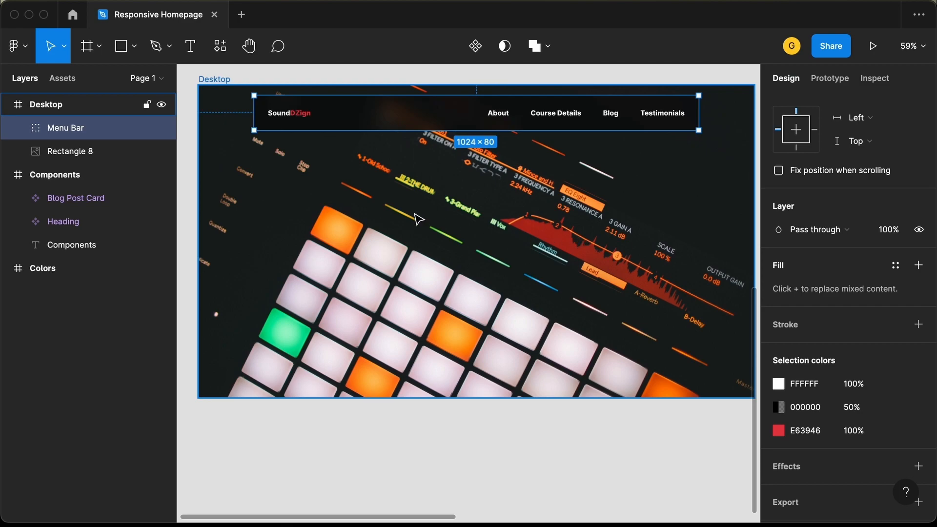
click(121, 46)
click(516, 232)
drag(538, 234, 661, 245)
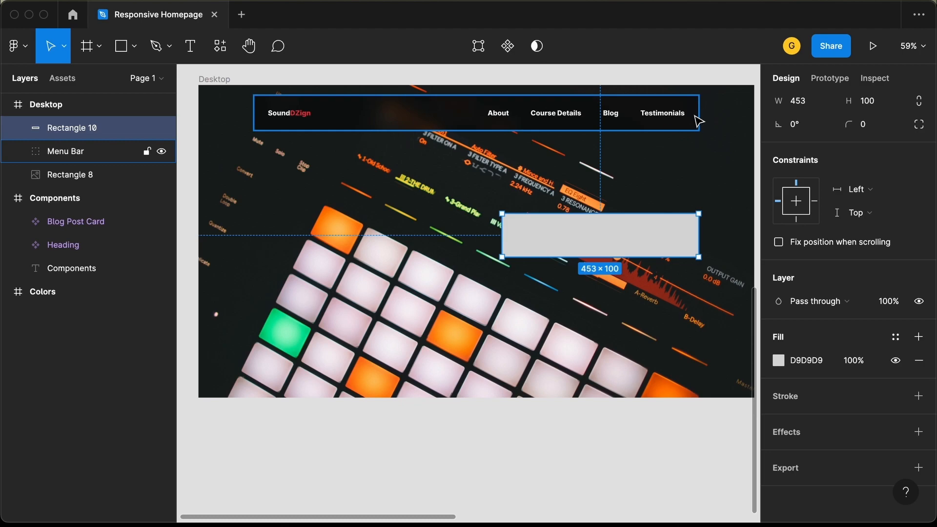
key(alt)
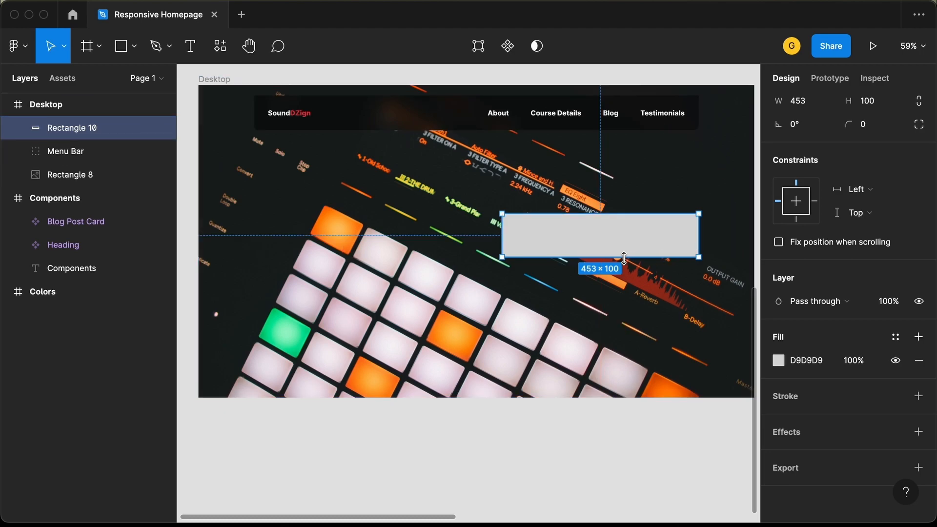
drag(624, 259, 624, 398)
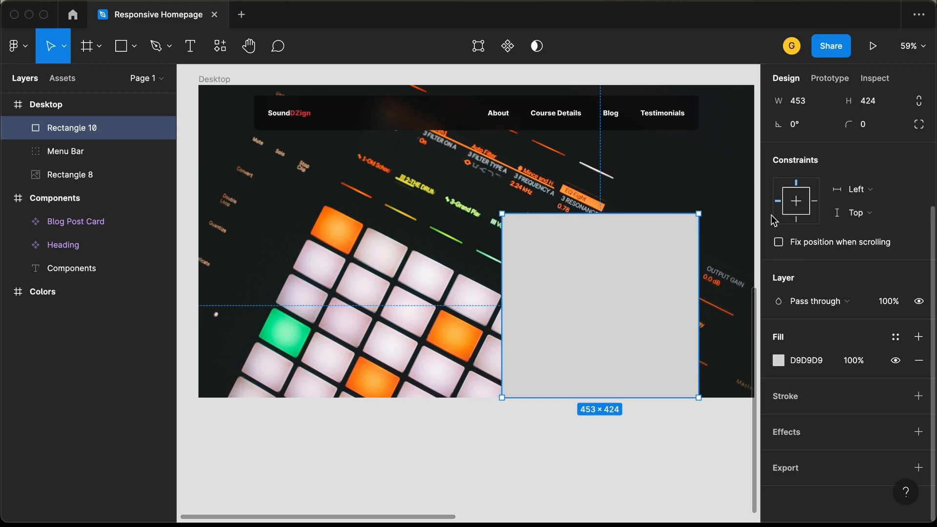
Step: Round only the two upper corners of the card rectangle with a radius of 20
click(920, 126)
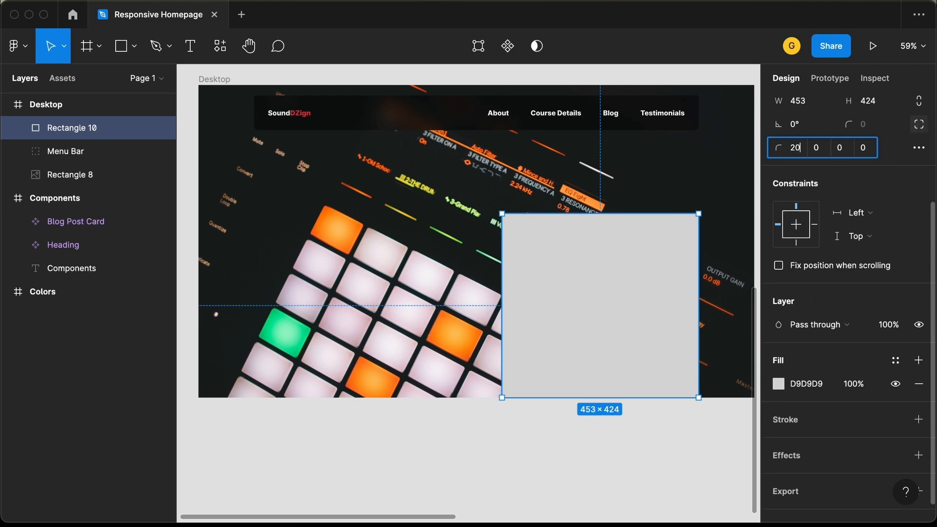
key(Tab)
text(2)
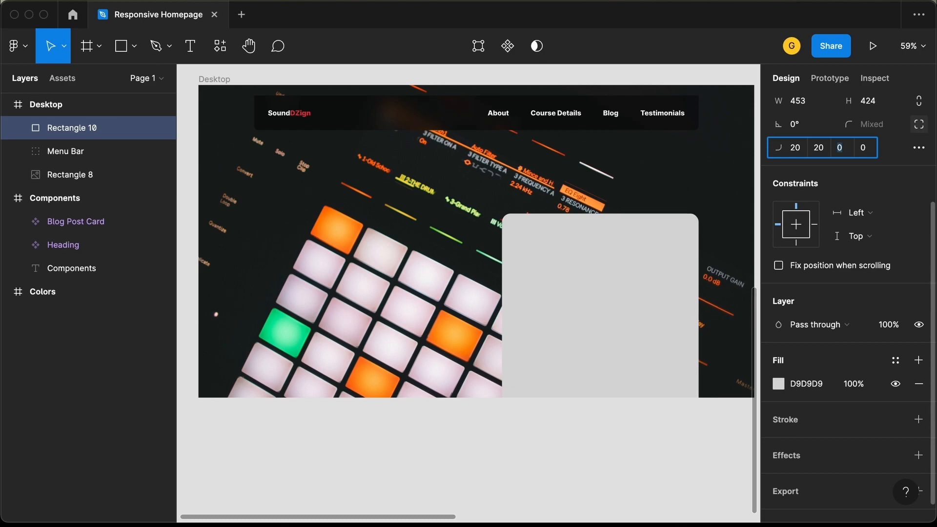
key(Escape)
key(Escape)
click(633, 268)
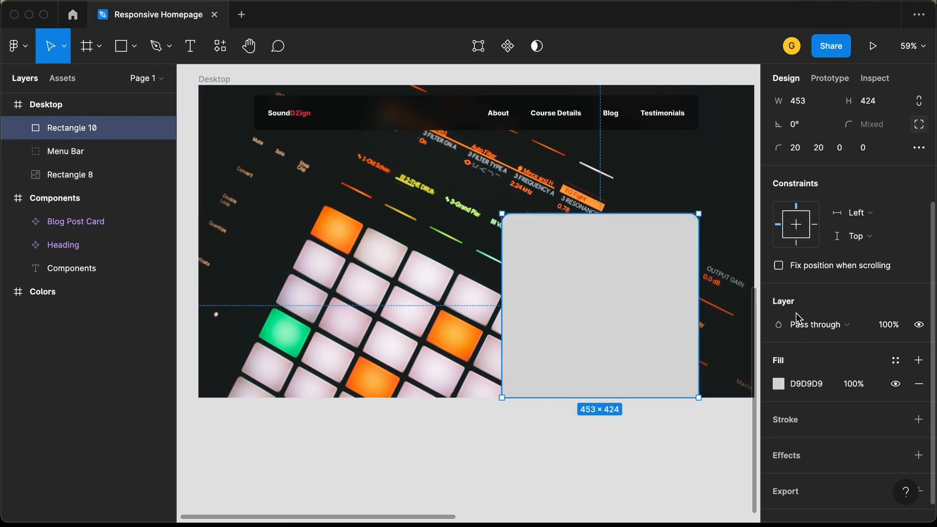
Step: Fill the card rectangle with black 000000 at 50% opacity
scroll(834, 392, down, 1)
click(778, 361)
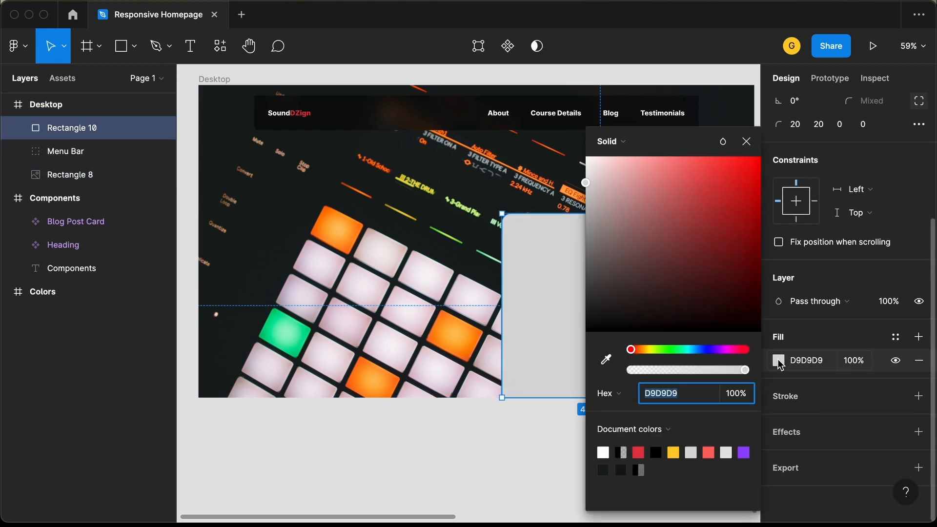
click(656, 452)
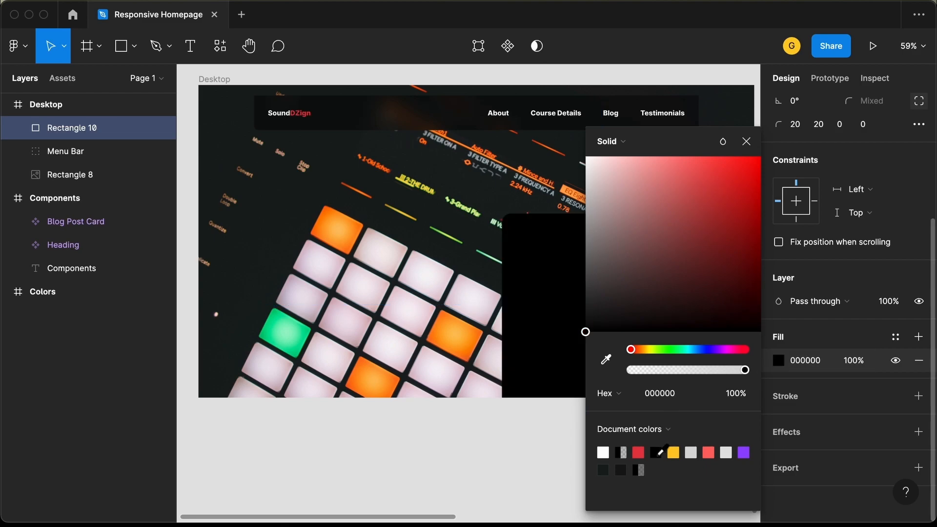
click(833, 347)
click(858, 361)
text(50)
key(Return)
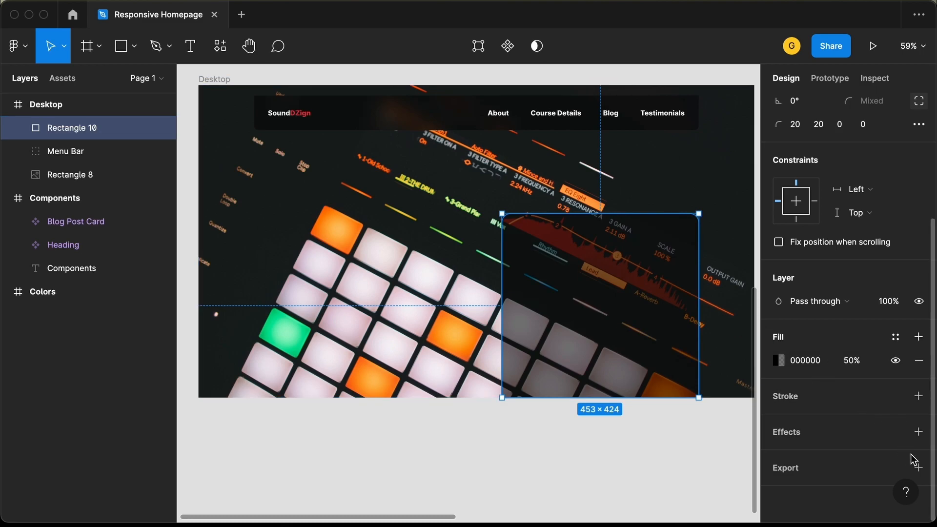
Step: Add a Background blur effect to the card rectangle and tune its blur strength between 40 and 50
click(918, 433)
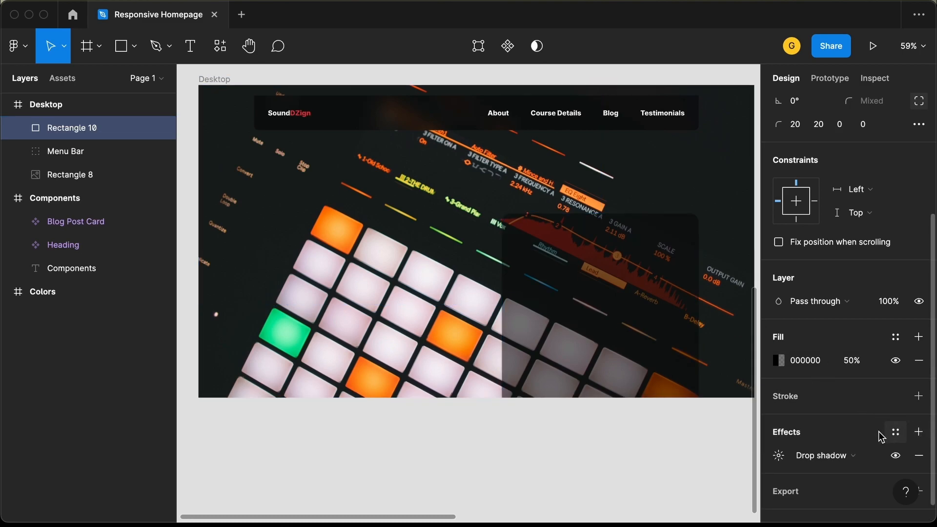
scroll(840, 432, down, 1)
click(833, 432)
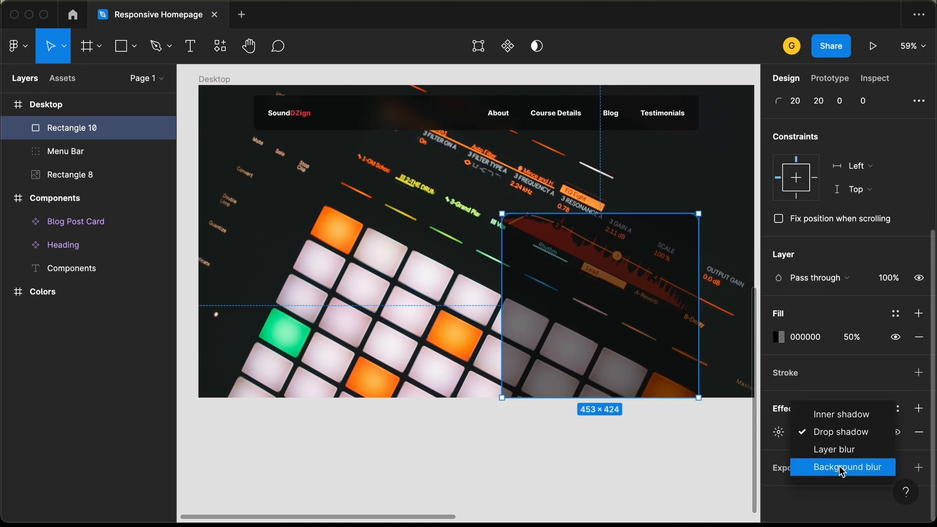
click(841, 467)
click(778, 433)
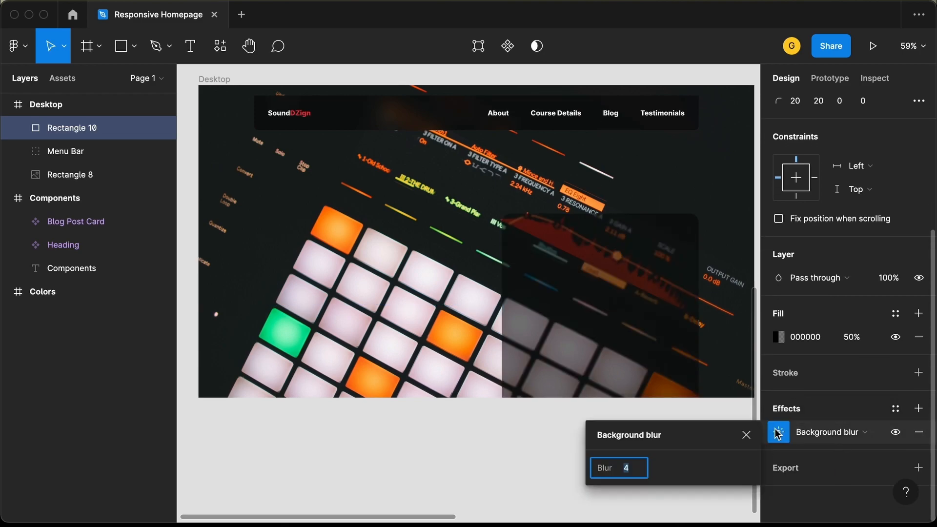
text(40)
key(Return)
click(634, 471)
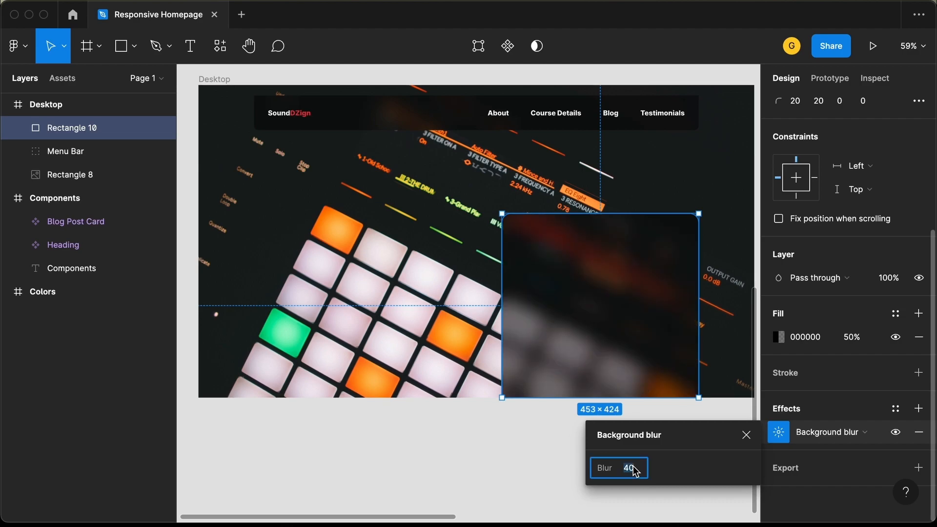
text(60)
key(Return)
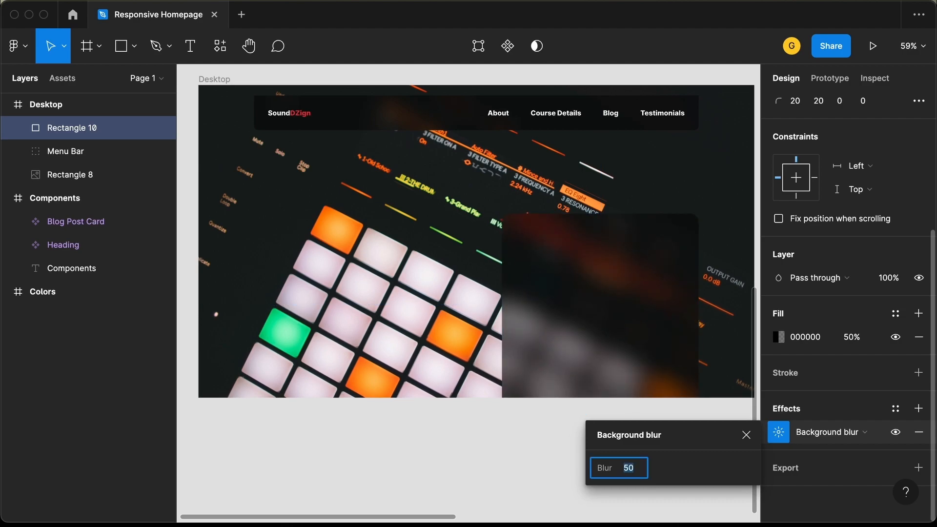
key(shift+Down)
click(747, 435)
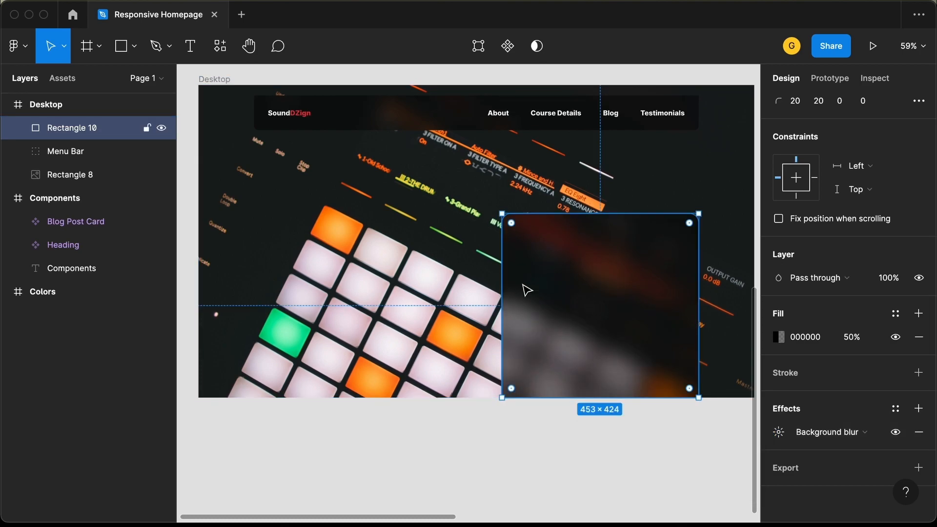
Step: Add an inside stroke to the card rectangle and color it white FFFFFF
click(919, 372)
scroll(798, 396, down, 1)
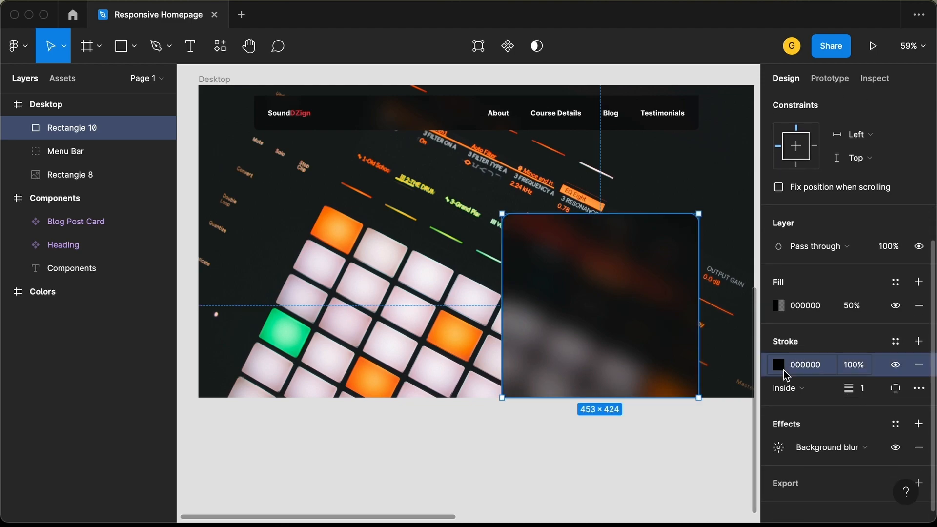
click(779, 366)
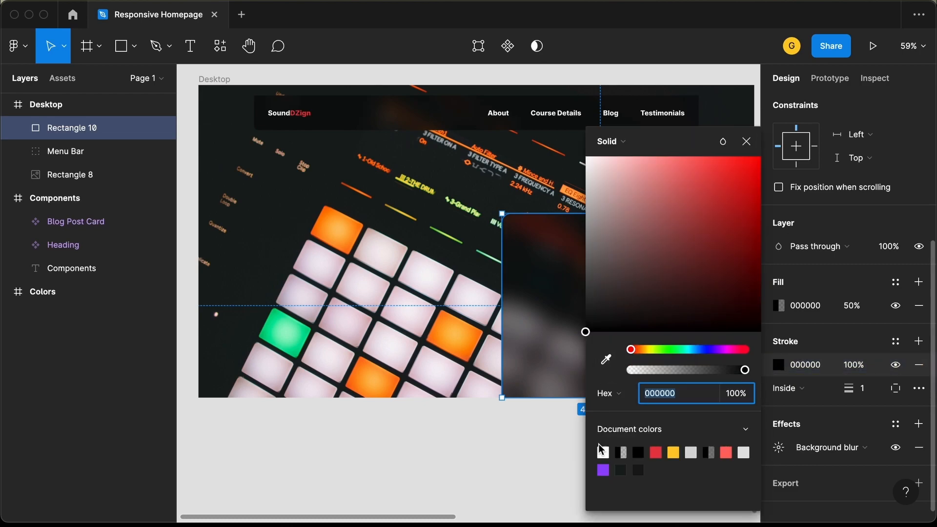
click(603, 453)
click(746, 141)
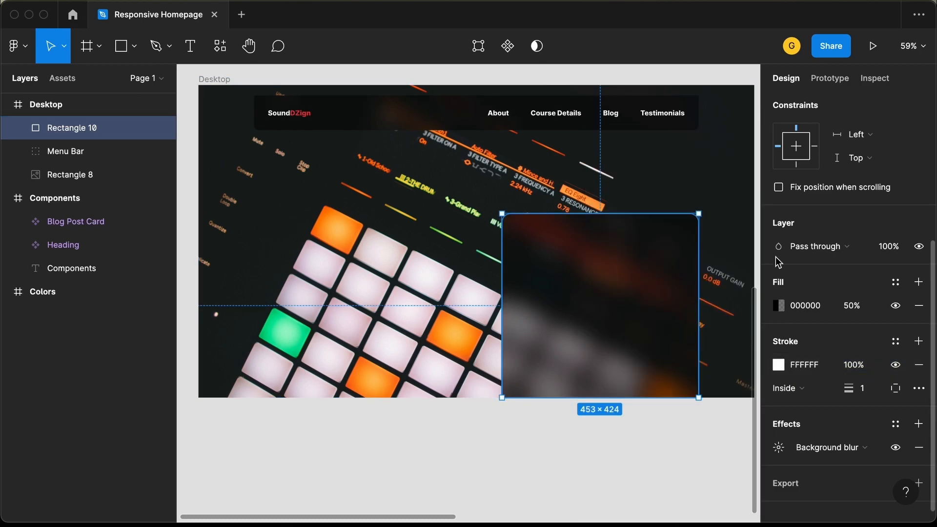
Step: Try different stroke weights on the card rectangle and set the weight to 4
click(867, 388)
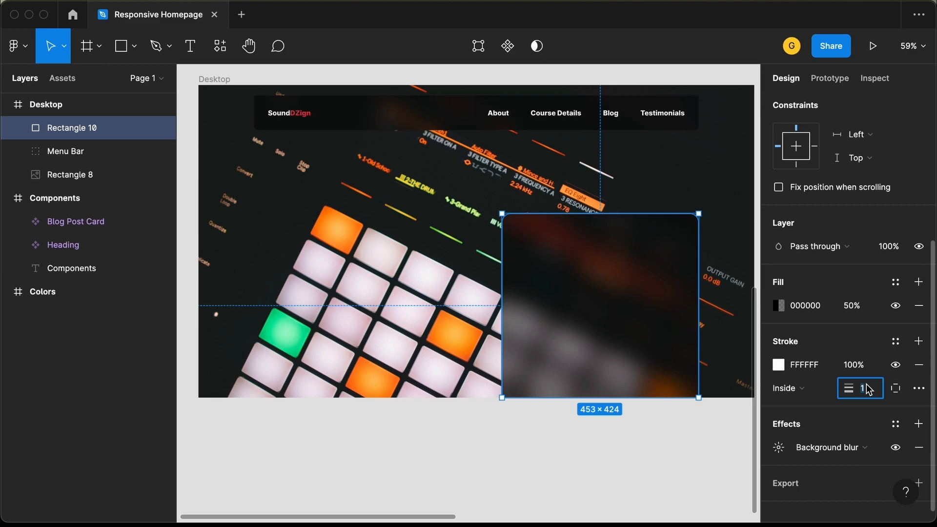
text(11)
key(Return)
text(1)
key(Return)
text(3)
key(Return)
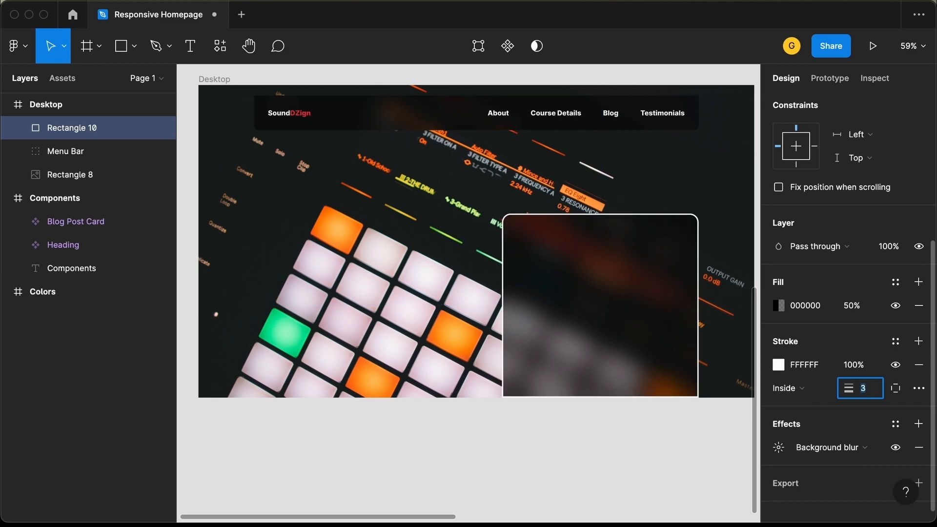
text(4)
key(Return)
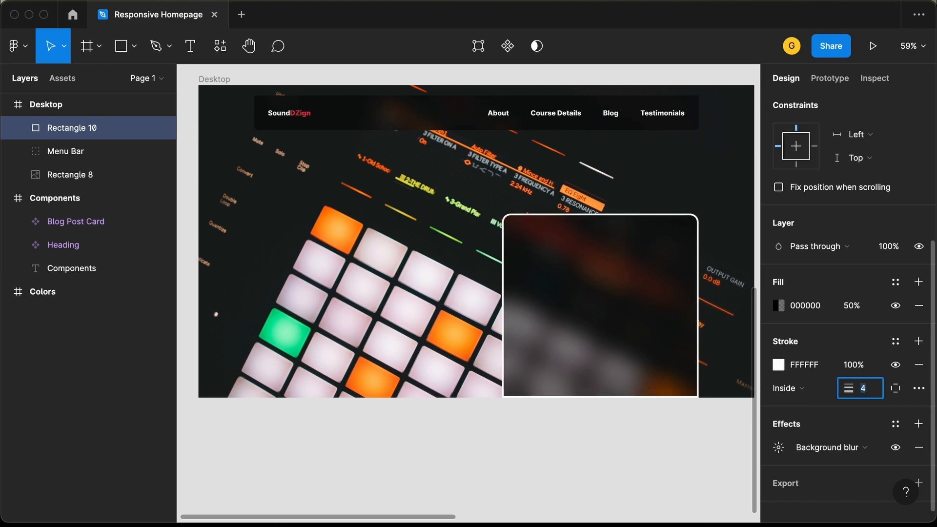
Step: Switch the card rectangle to custom strokes per side and set the bottom stroke to 0
click(608, 420)
click(577, 379)
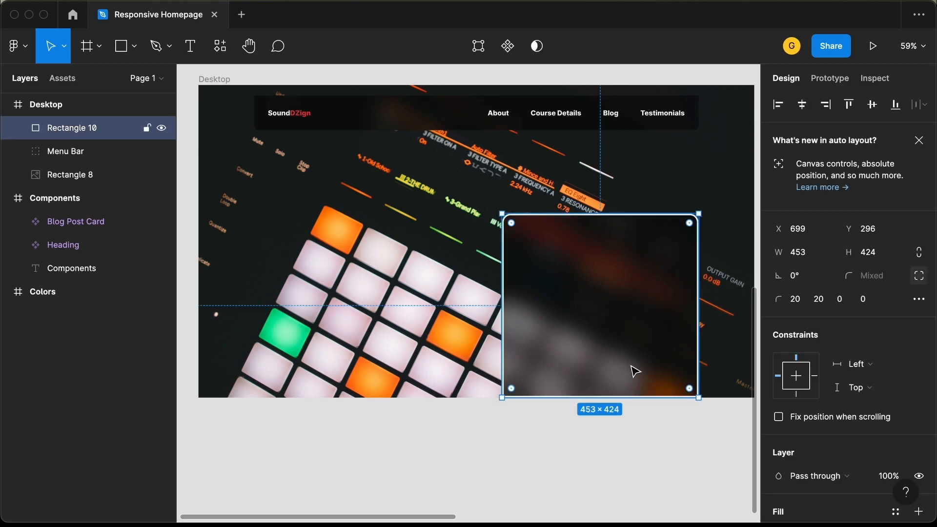
scroll(879, 371, down, 5)
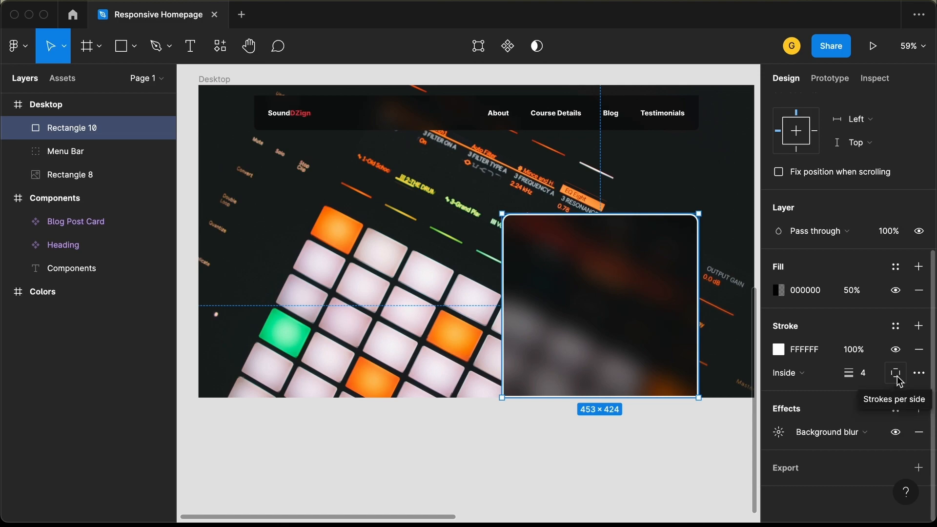
click(896, 374)
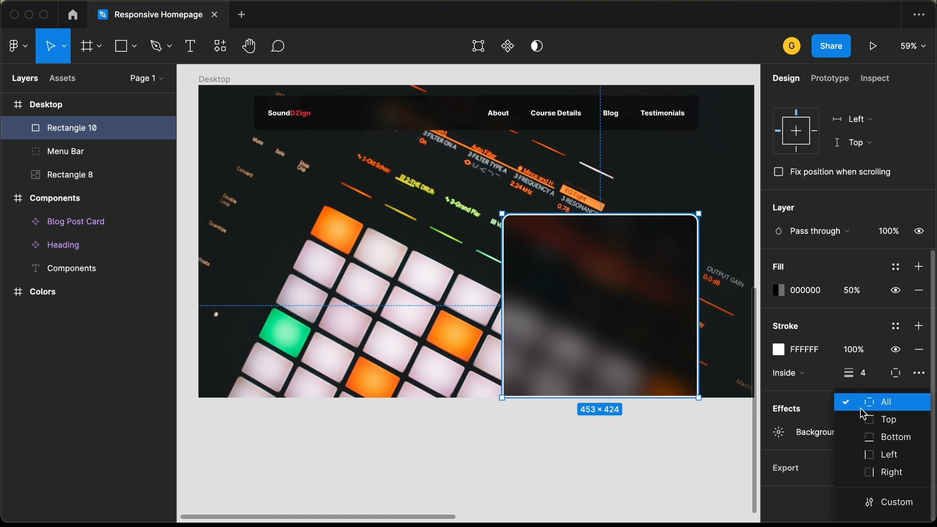
click(892, 507)
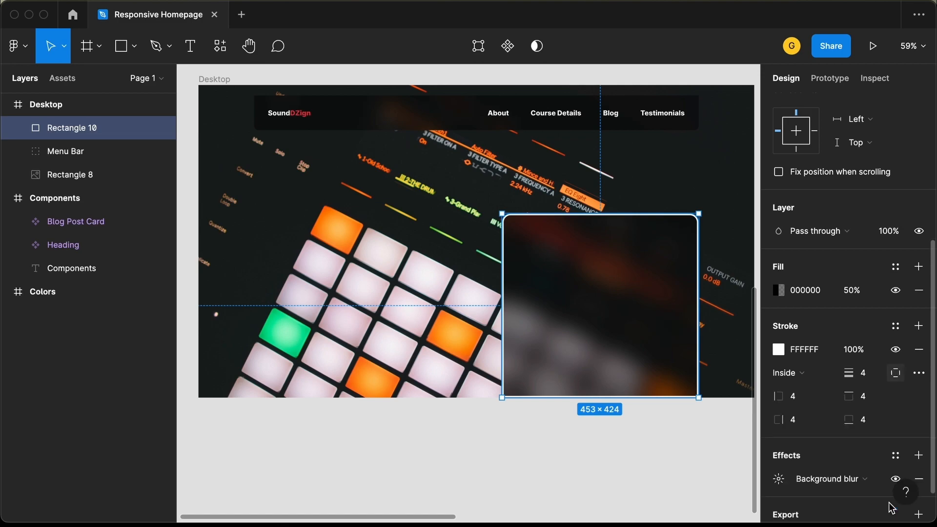
click(872, 422)
text(0)
key(Return)
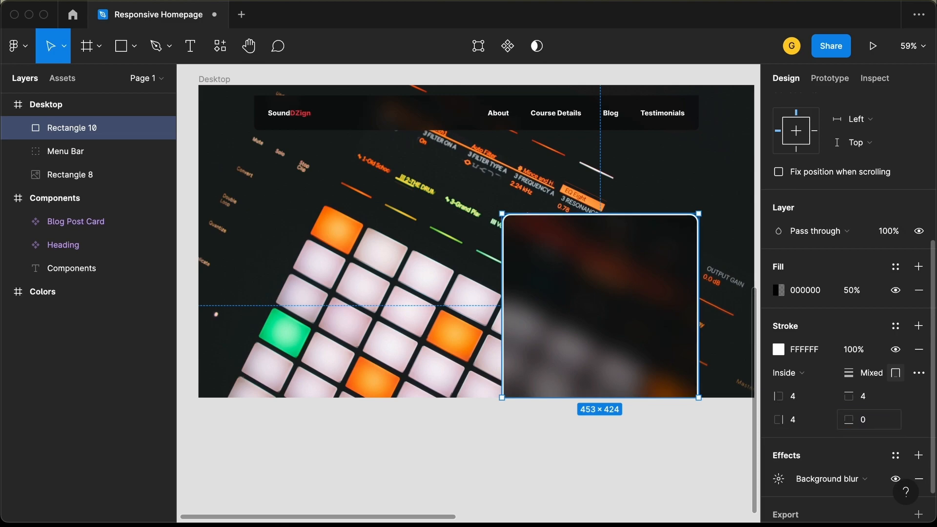
key(Escape)
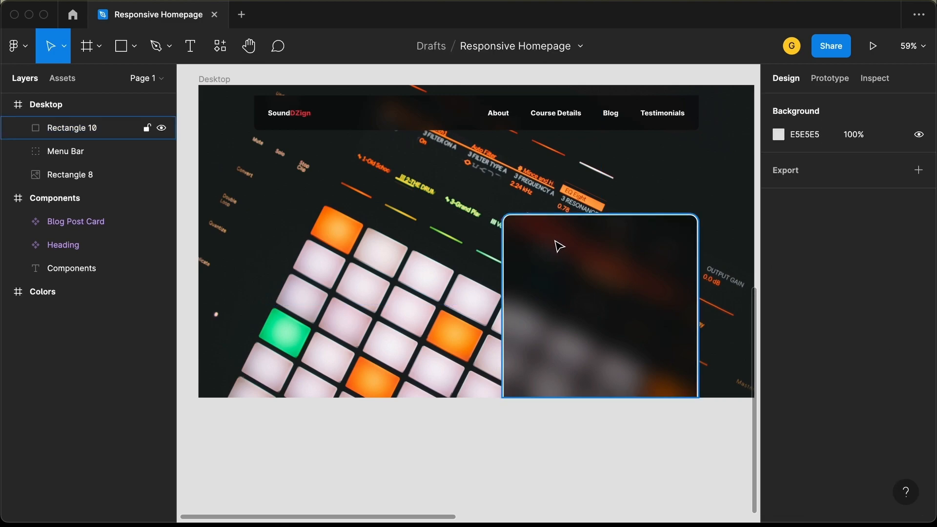
Step: Add the text "Sound Design Masterclass" near the top of the card and move it to X 739
click(188, 57)
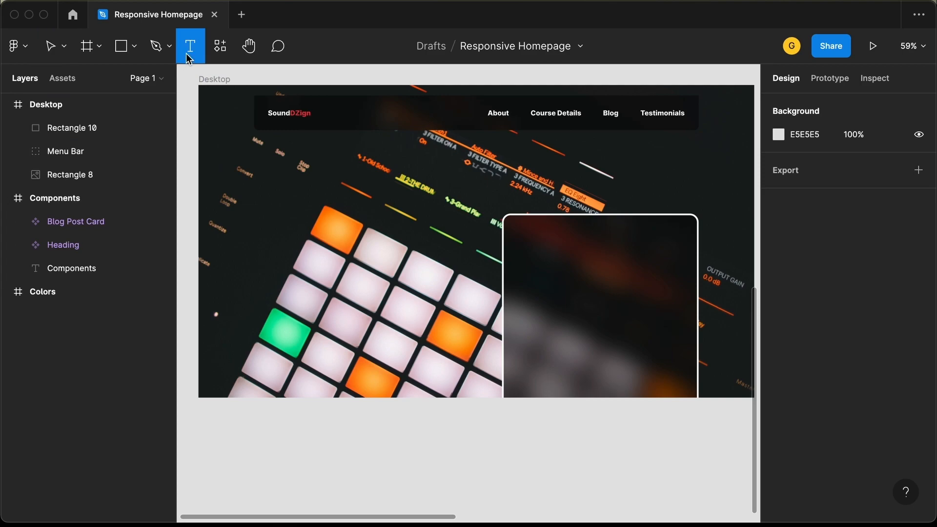
click(530, 239)
key(super+Tab)
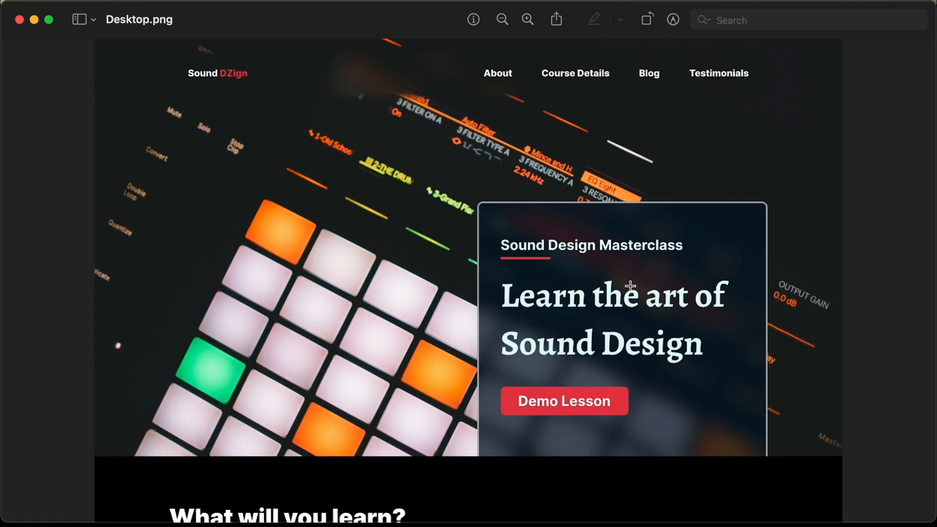
key(super+Tab)
text(Sound Design m)
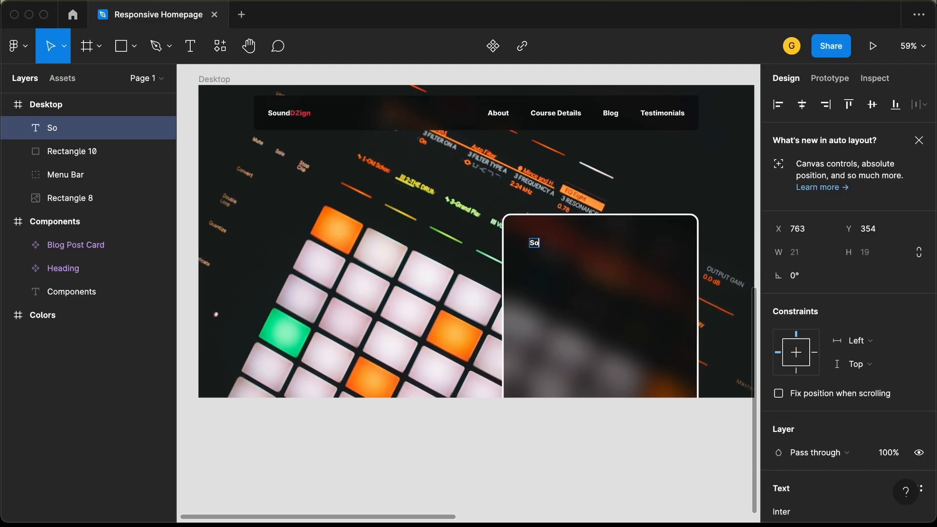
text(st)
key(BackSpace)
key(BackSpace)
key(BackSpace)
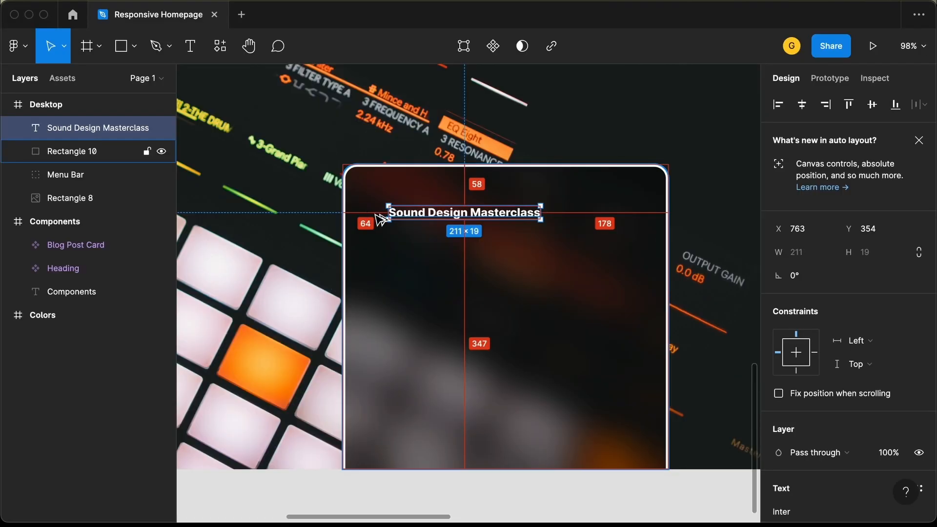
drag(380, 220, 360, 225)
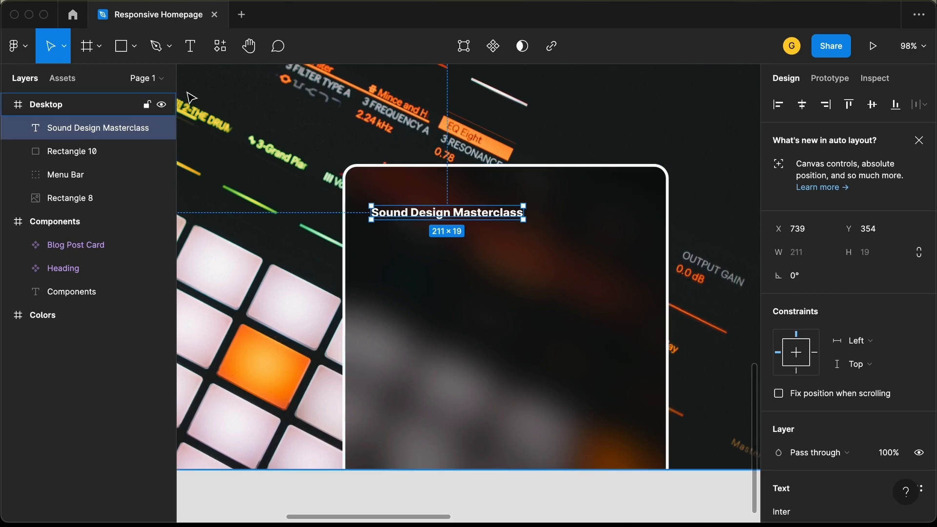
Step: Place a 100 px wide rectangle just below the Sound Design Masterclass text and set its height to 4
click(122, 47)
click(390, 243)
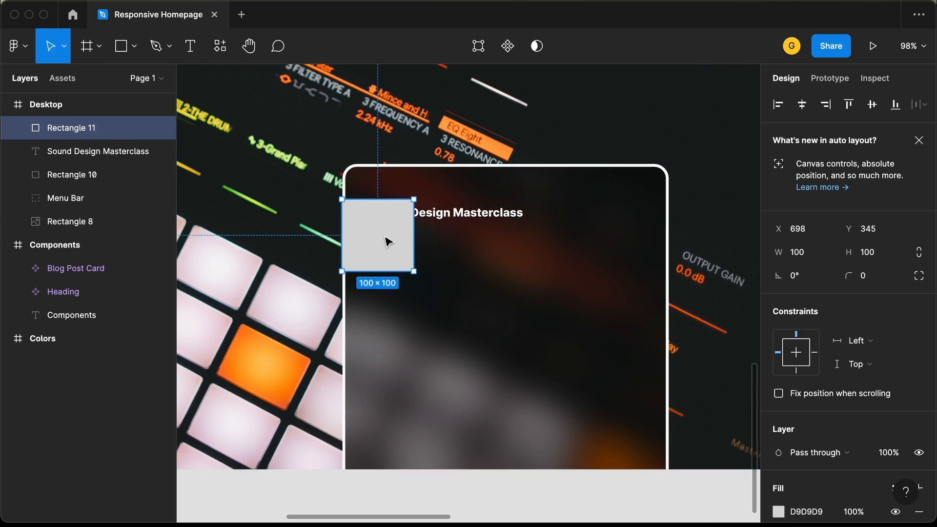
drag(383, 240, 433, 268)
click(877, 255)
text(4)
key(Return)
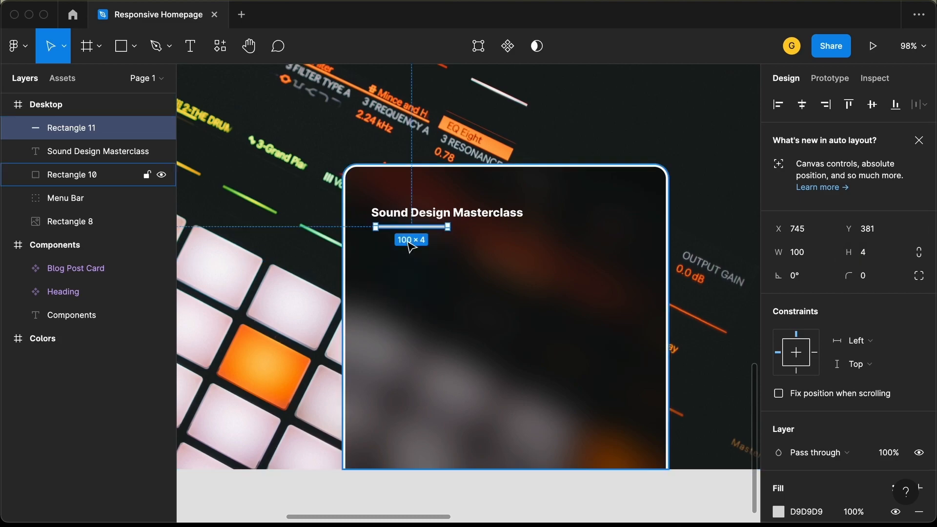
Step: Nudge the thin bar to X 739, Y 378 so it lines up with the left edge of the text above
scroll(410, 245, up, 5)
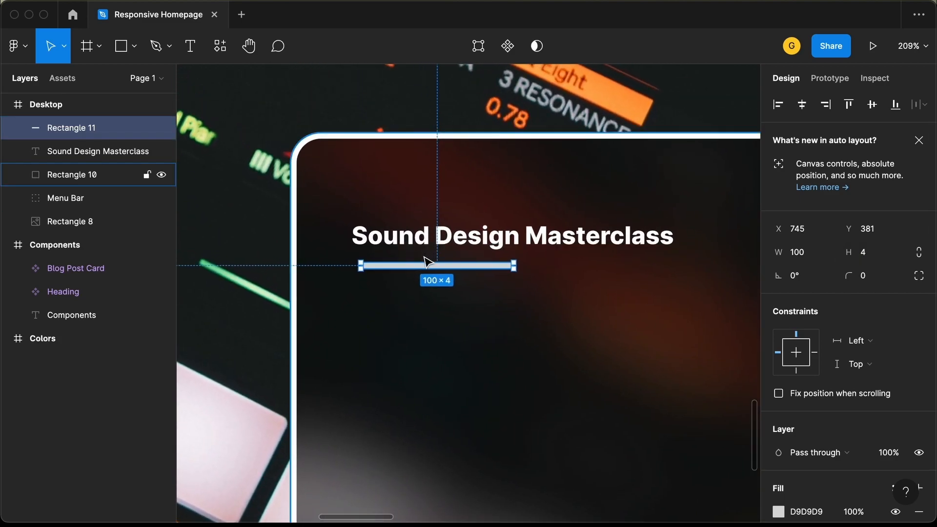
key(Left)
key(Left)
key(Left)
key(Left)
key(Left)
key(Left)
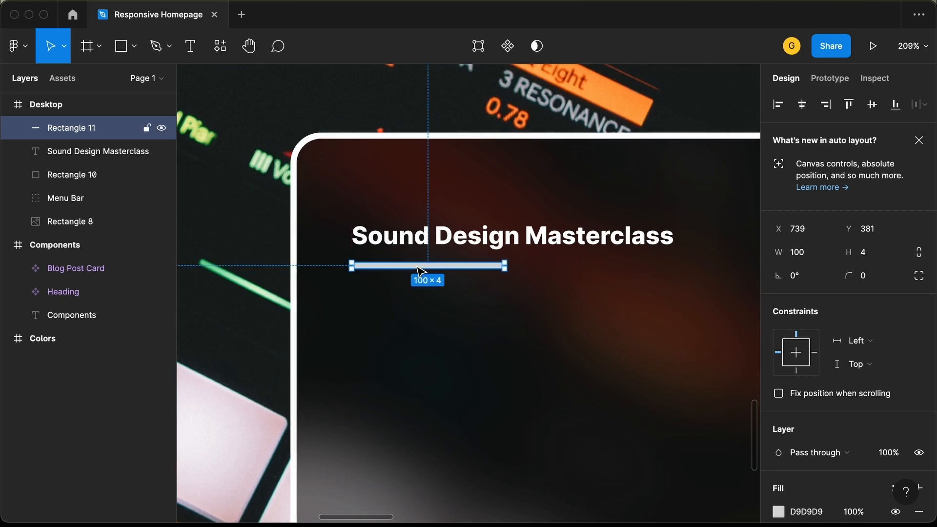
key(Up)
key(Up)
key(Up)
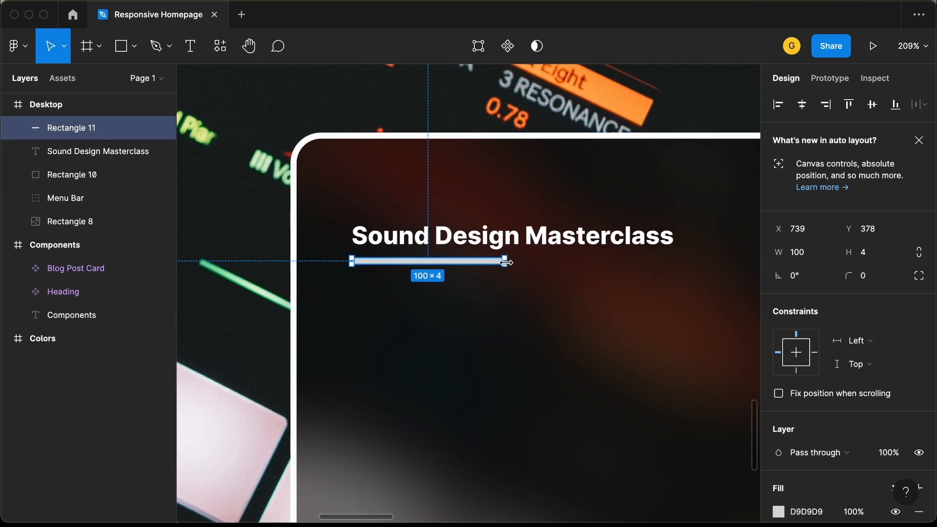
Step: Set the underline bar's width to 60 and fill it with the red document color
drag(506, 262, 460, 263)
click(806, 254)
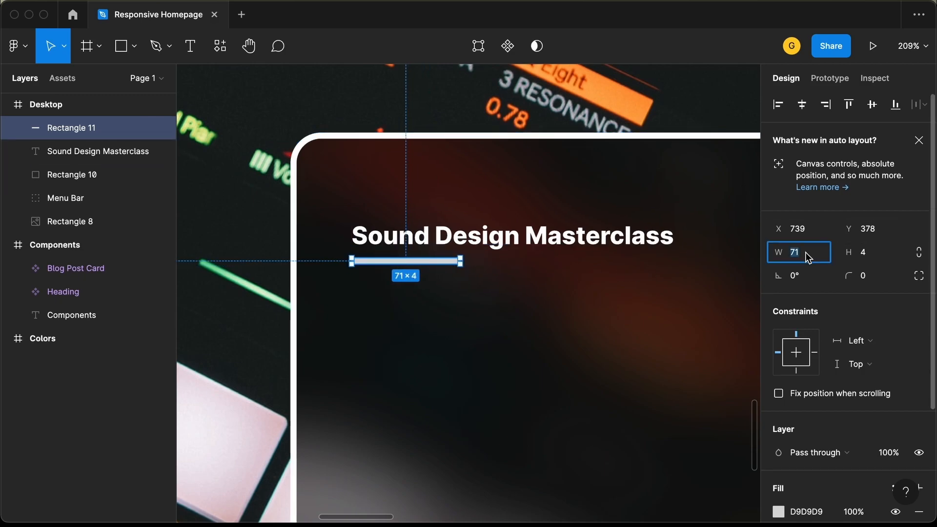
key(Return)
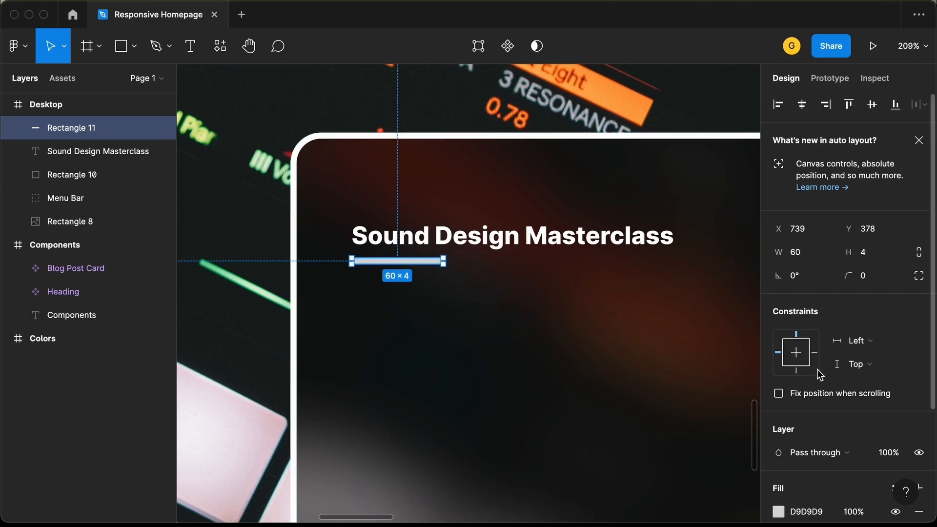
scroll(820, 373, down, 5)
click(779, 387)
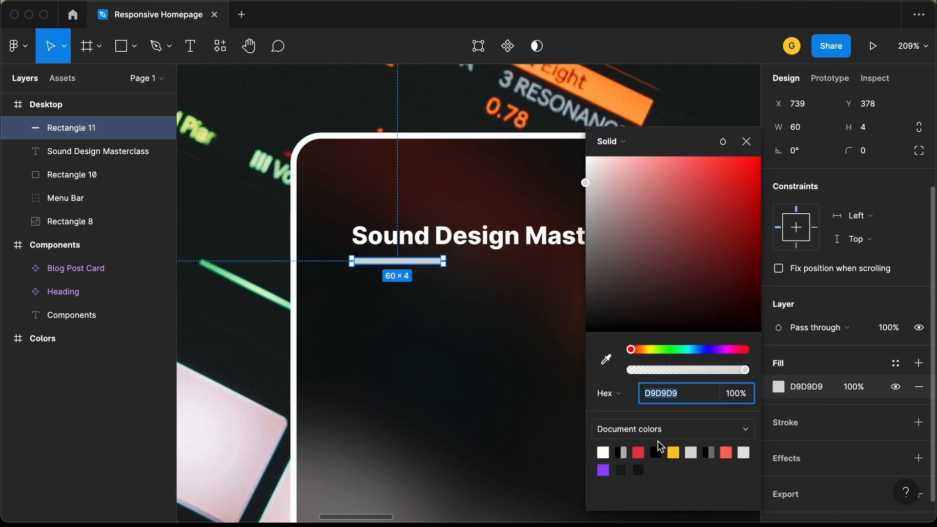
click(640, 452)
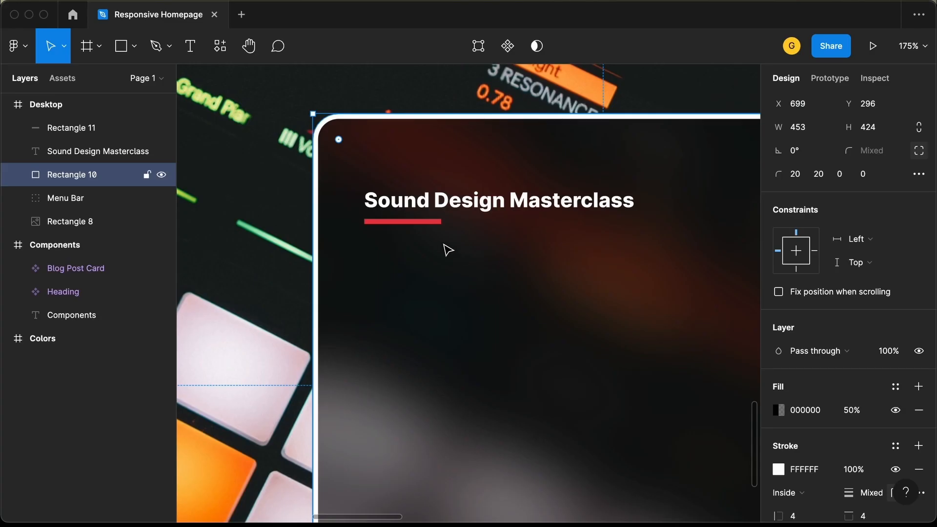
Step: Duplicate the Sound Design Masterclass text below the underline and change the copy to "Learn the Art of Sound Design"
scroll(445, 247, down, 2)
click(493, 178)
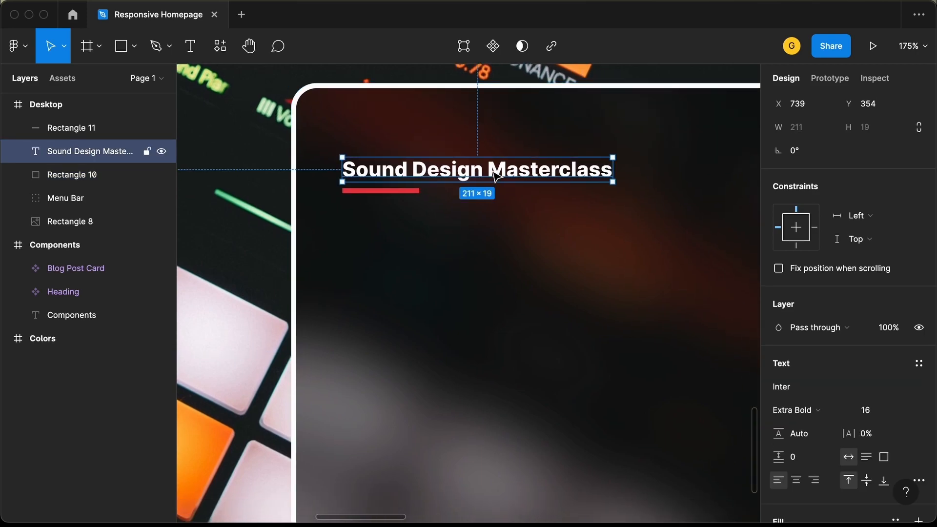
drag(498, 176, 498, 254)
double_click(495, 252)
scroll(495, 252, down, 3)
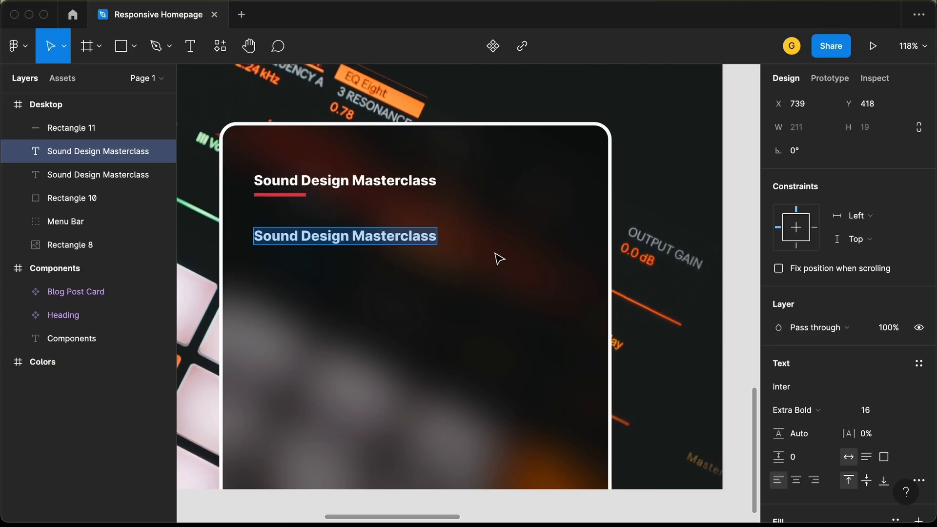
text(Learn the Art of Sound Design)
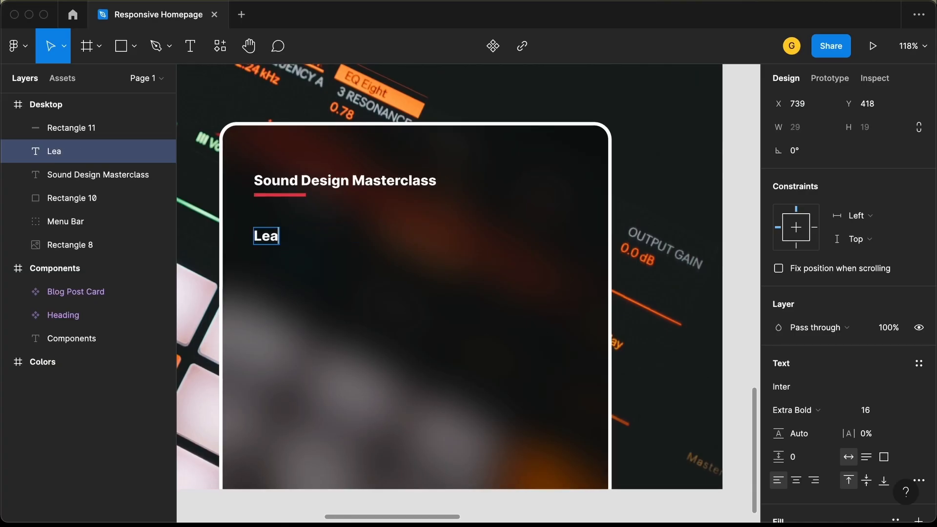
key(Escape)
Step: Set the new heading's font to Alegreya Bold, trying size 60 before settling on size 40
click(811, 393)
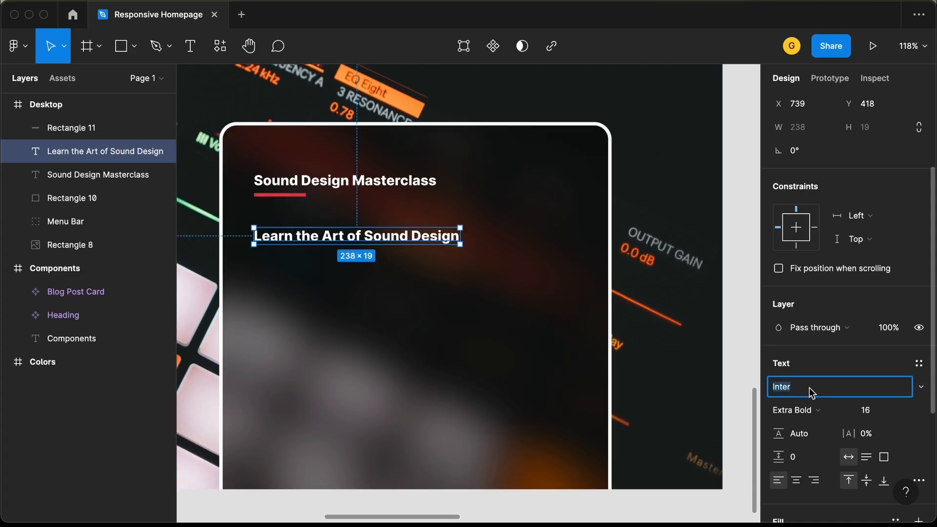
key(Tab)
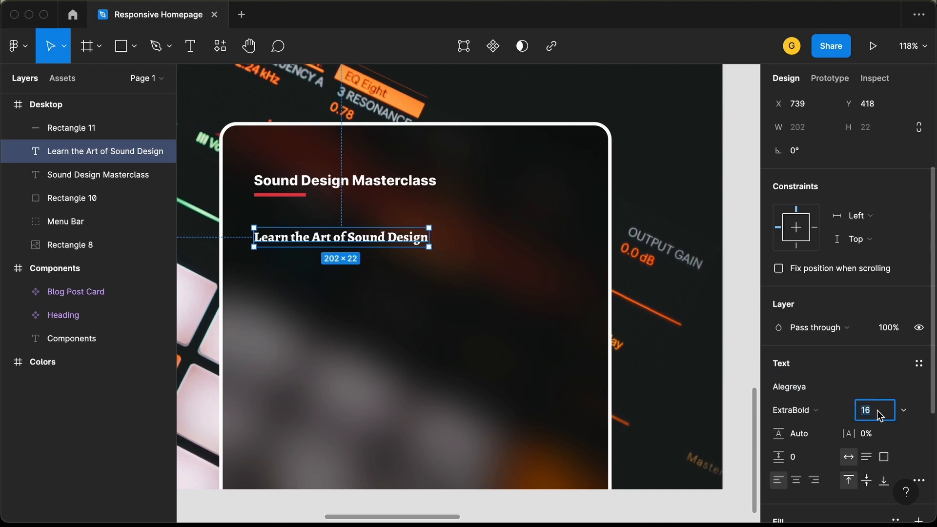
key(Return)
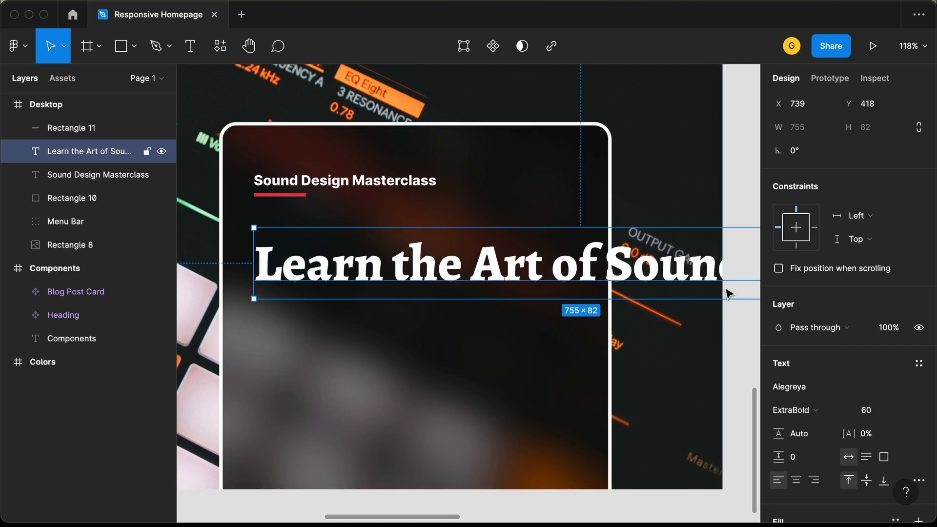
click(823, 415)
click(828, 391)
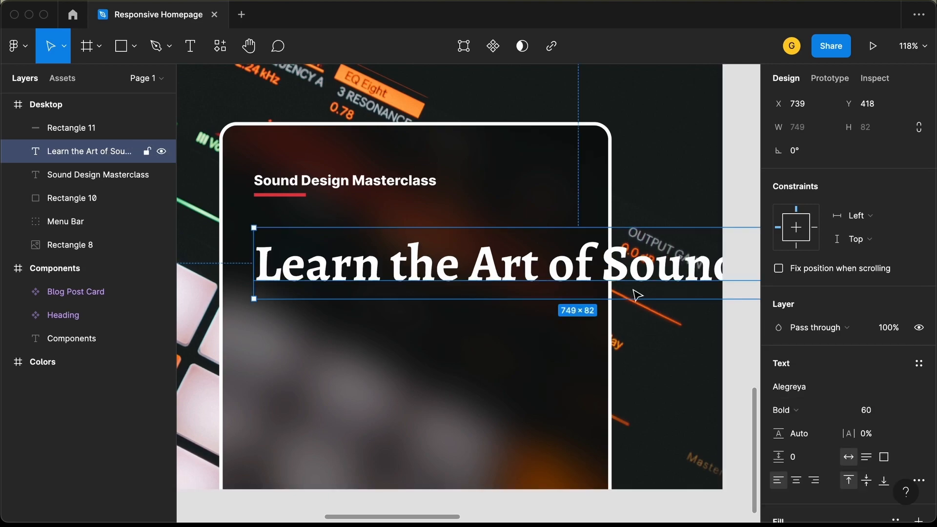
click(880, 412)
text(40)
key(Return)
Step: Resize the heading's text box to 373 wide so it wraps onto two lines, and move it up slightly
drag(689, 249, 568, 254)
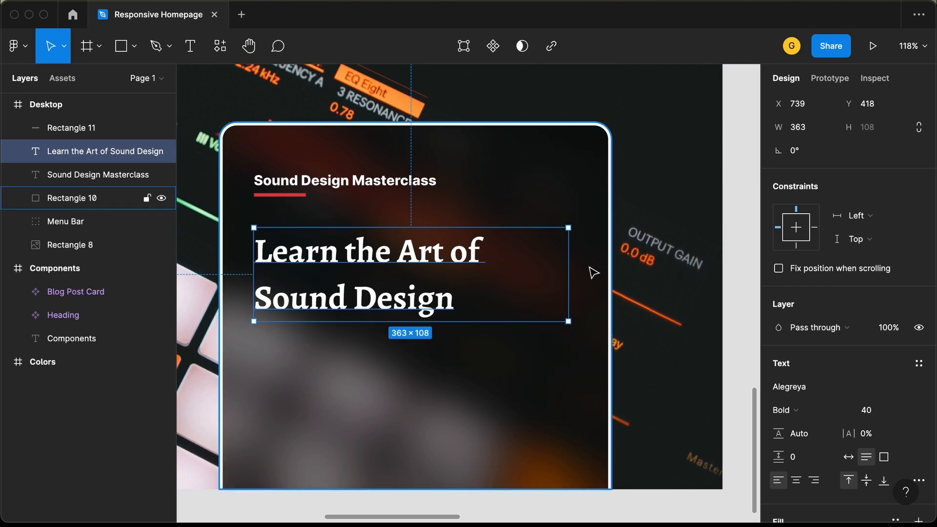
key(shift+super+Right)
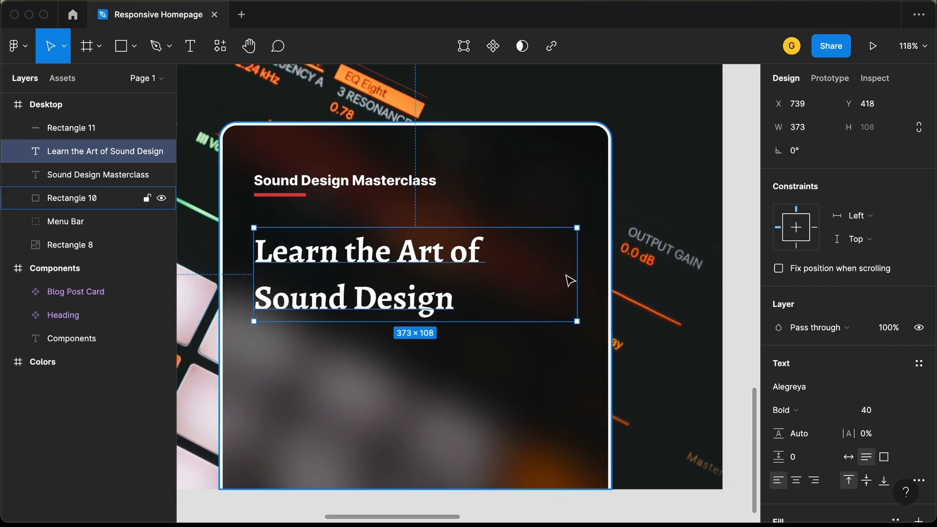
key(alt)
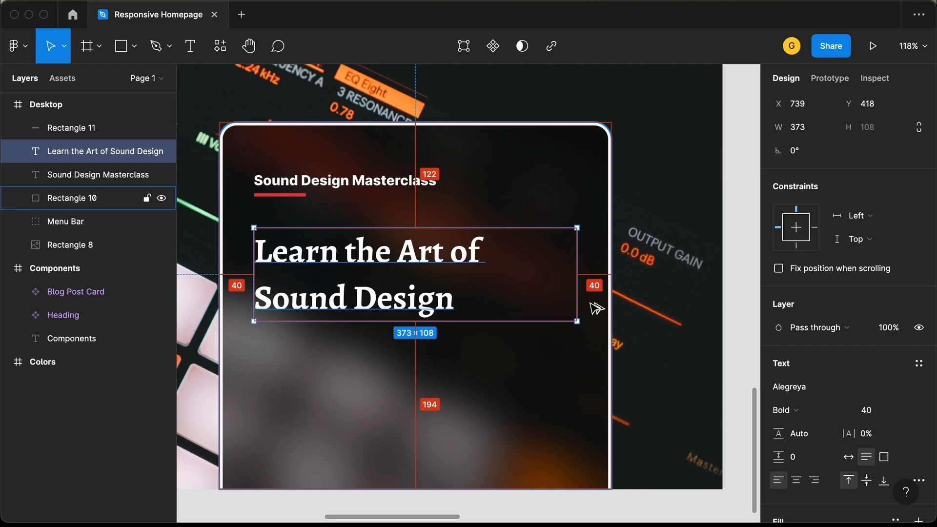
key(Escape)
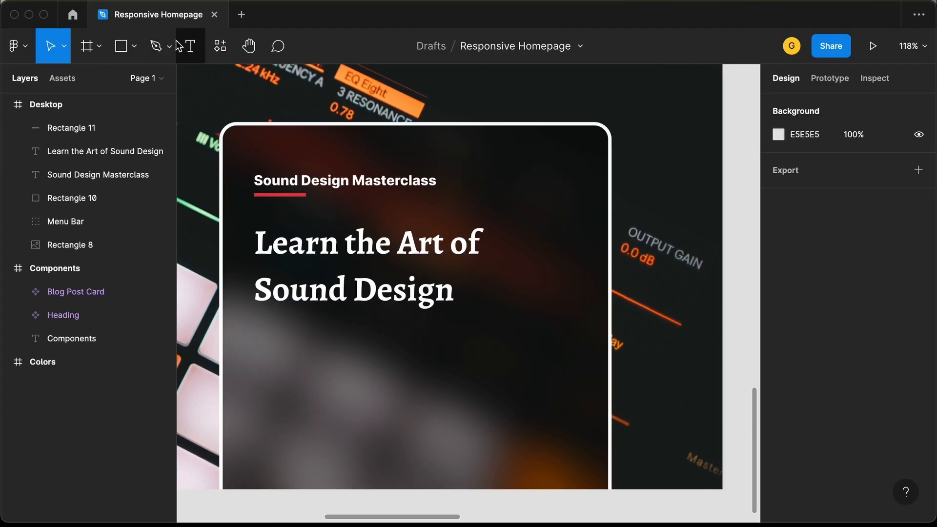
Step: Add the text "Demo Lesson" below the two-line heading on the card
click(190, 47)
click(278, 343)
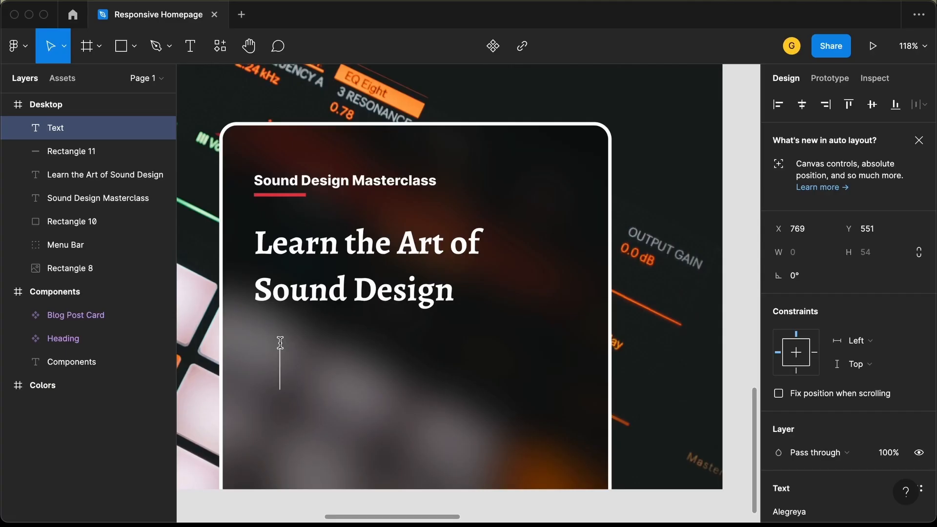
text(Demo)
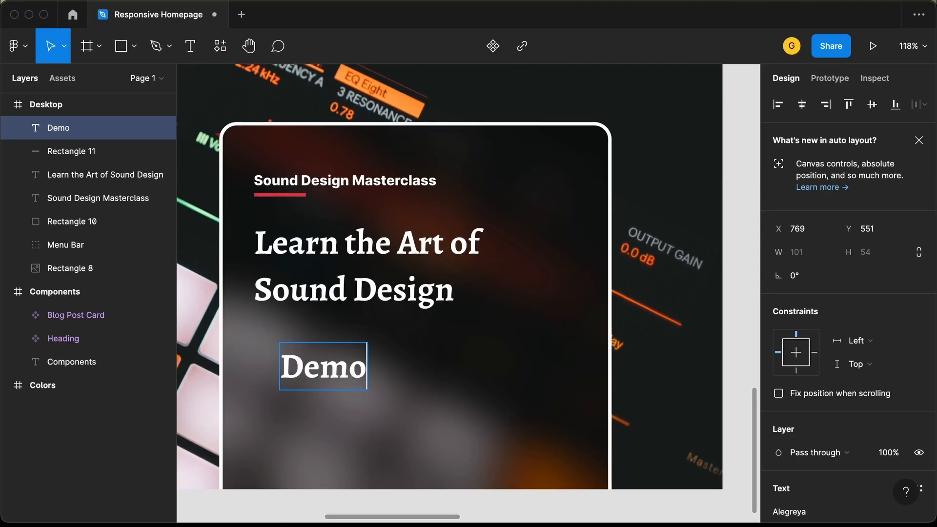
text( Lesson)
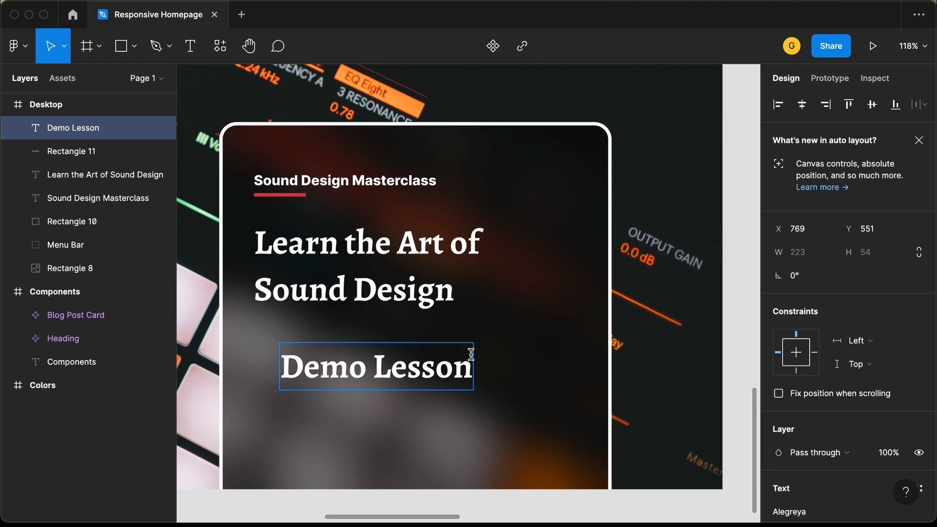
key(Escape)
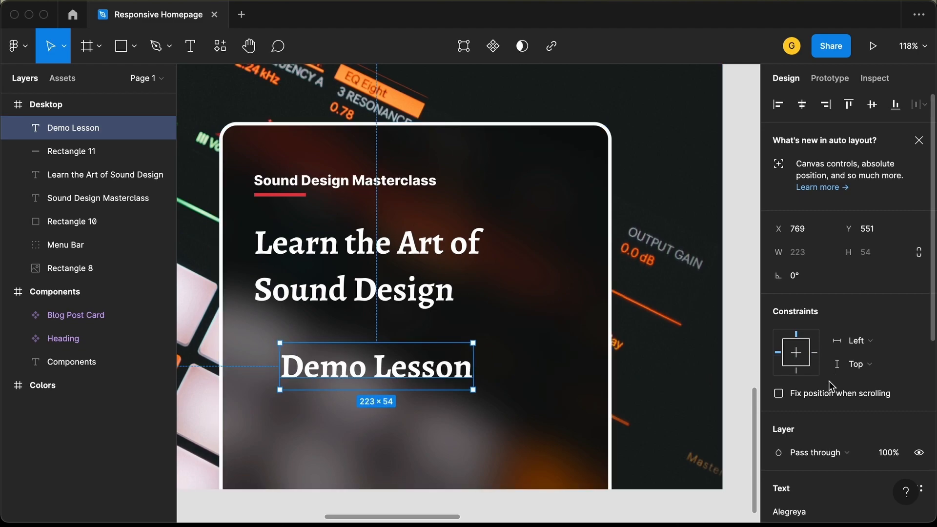
Step: Set the Demo Lesson text to size 16 in the Inter font and shift it closer to the card's left edge
scroll(832, 385, down, 8)
click(874, 351)
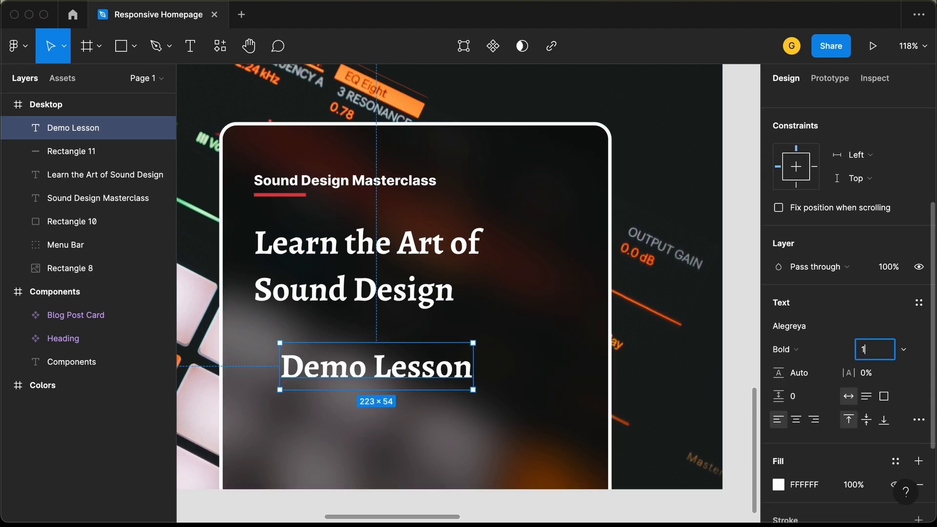
text(16)
key(Return)
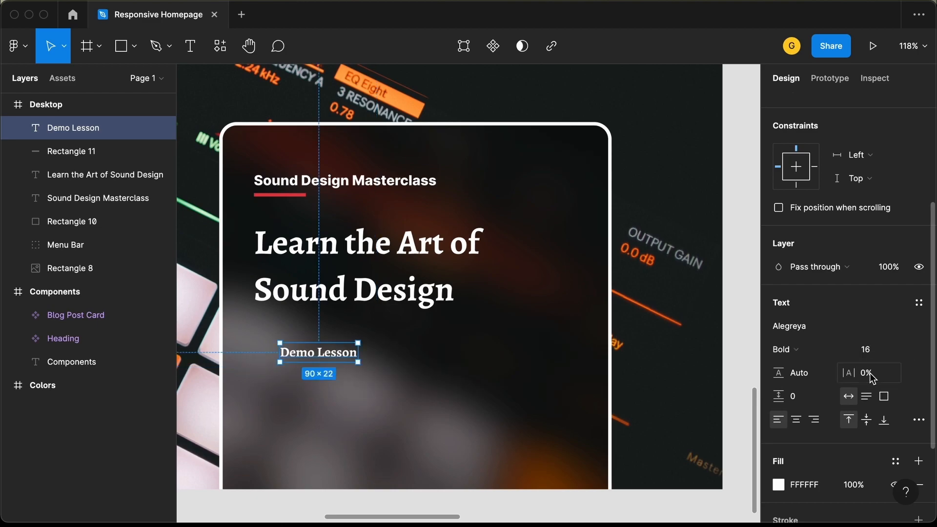
click(819, 336)
text(Inter)
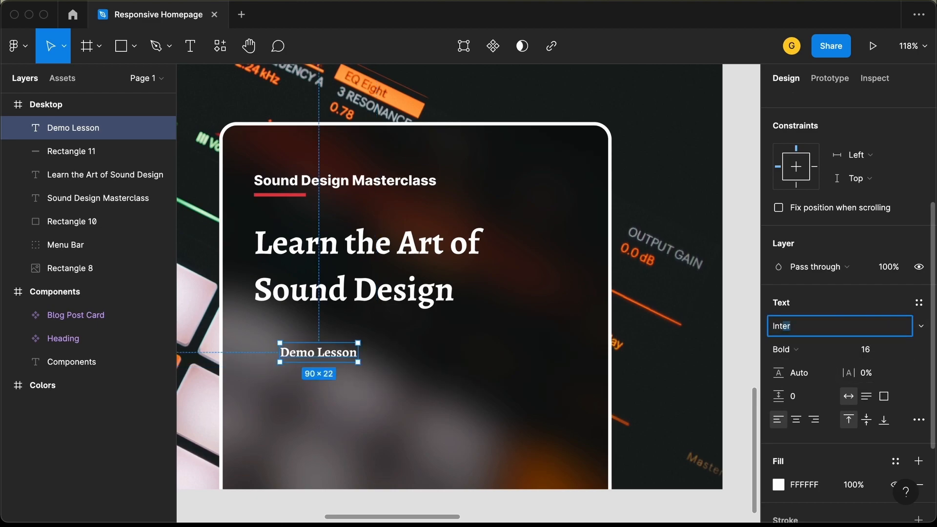
key(Return)
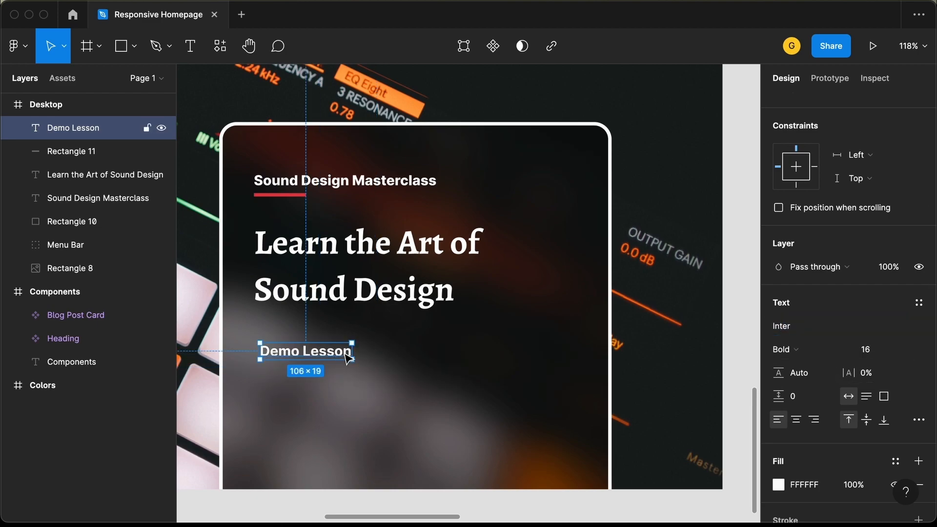
Step: Wrap the Demo Lesson text in an auto layout frame and fill the frame with the red document color E63946
key(shift+a)
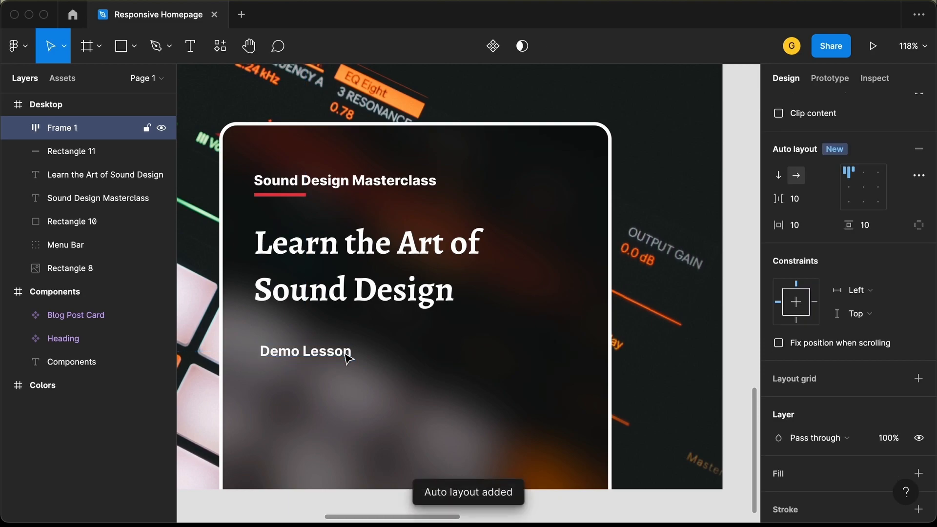
scroll(781, 395, down, 5)
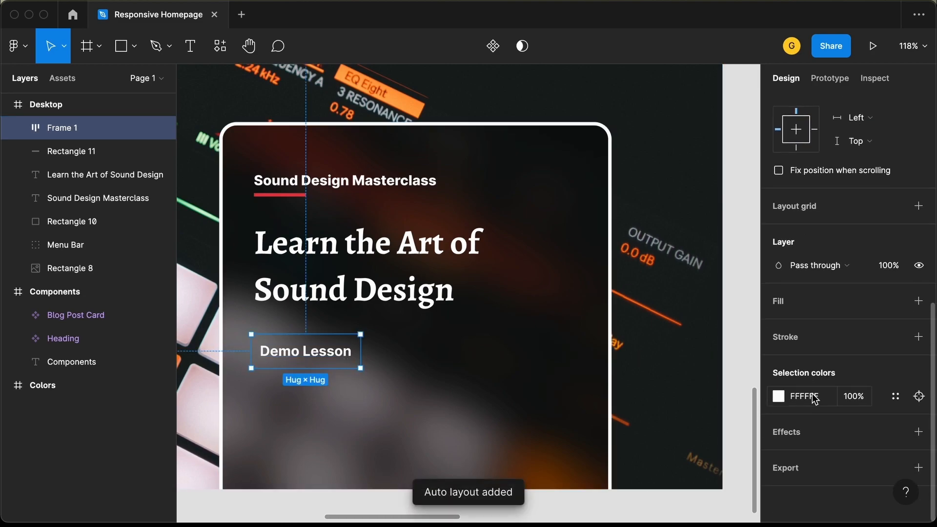
click(920, 302)
click(779, 325)
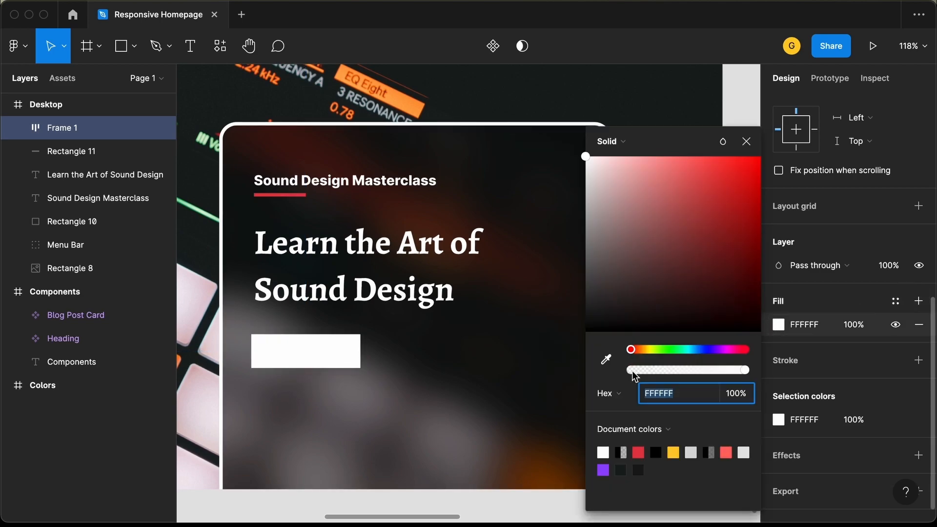
click(639, 452)
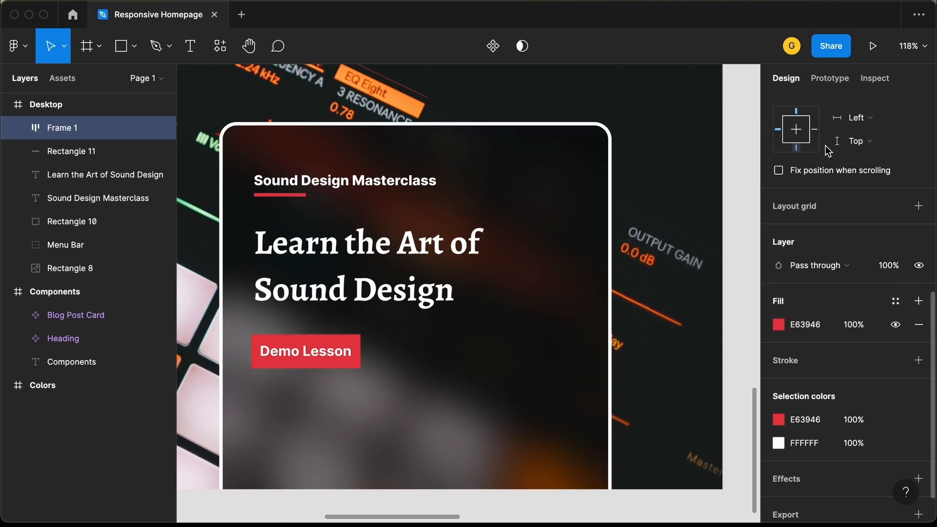
click(746, 141)
Step: Round the Demo Lesson button's corners to 10 and move it up, aligned with the left edge of the heading
scroll(849, 251, up, 10)
click(880, 332)
key(Return)
scroll(276, 345, up, 5)
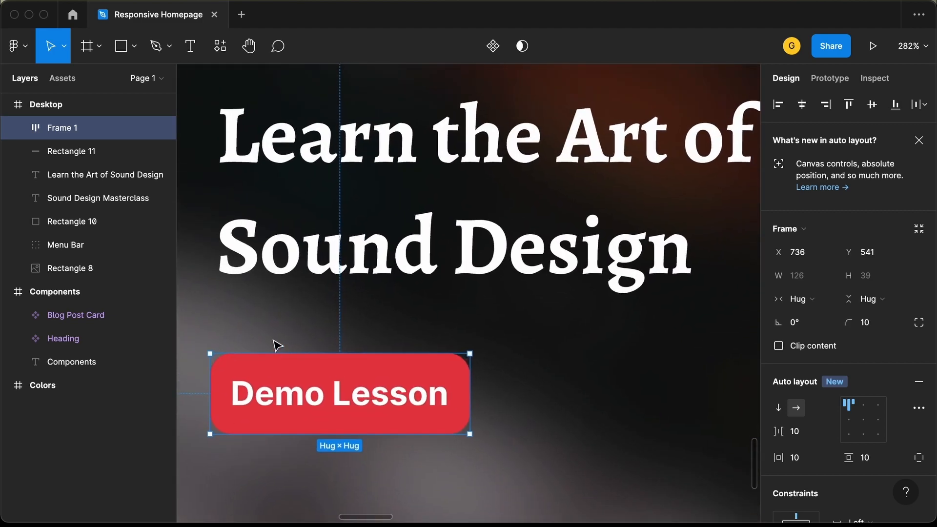
drag(316, 406, 322, 379)
scroll(323, 379, down, 5)
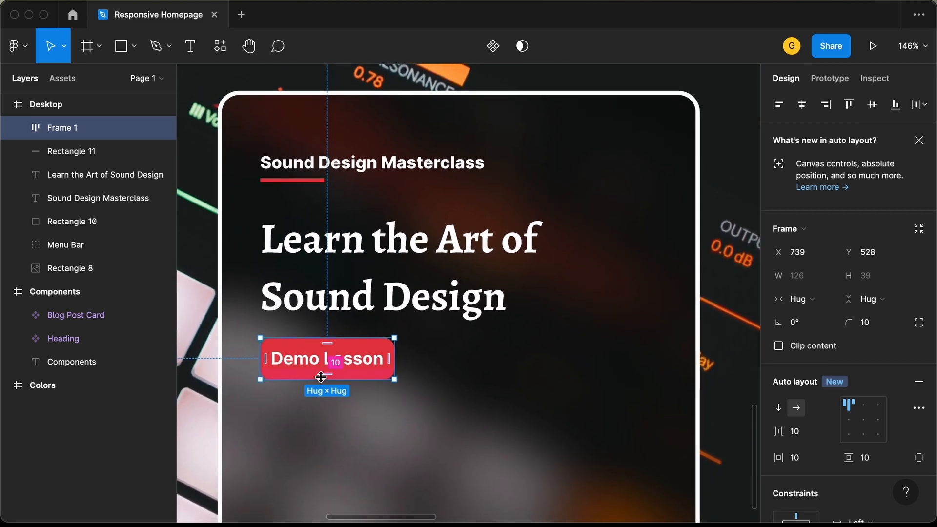
Step: Set the Demo Lesson button's horizontal padding to 32
scroll(818, 434, down, 2)
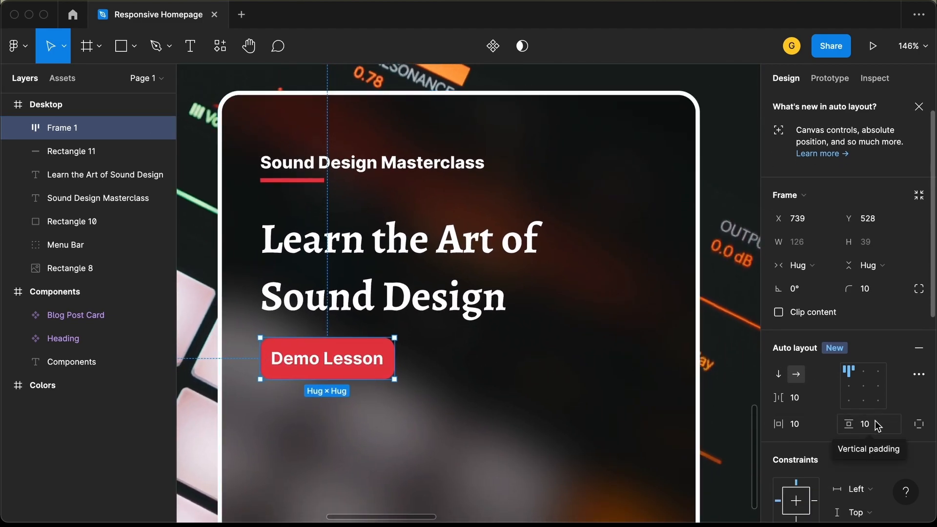
click(811, 428)
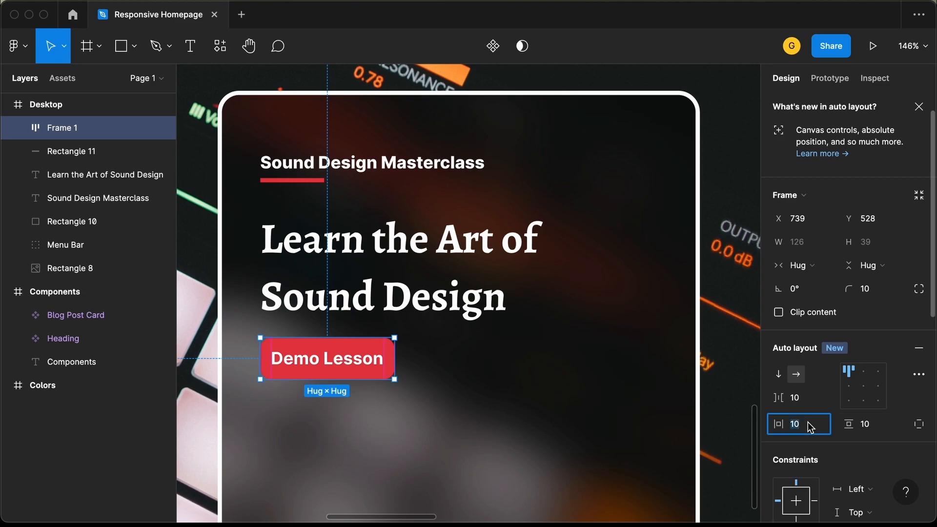
text(32)
key(Return)
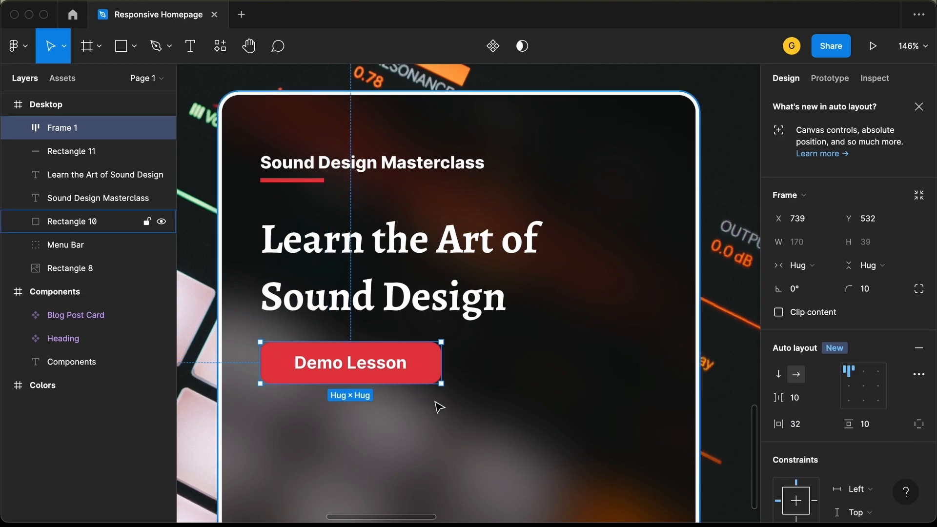
Step: Move the course label, its red underline, the heading and the Demo Lesson button together down toward the card's lower edge
scroll(439, 408, down, 3)
scroll(439, 408, down, 3)
scroll(439, 407, down, 1)
click(445, 399)
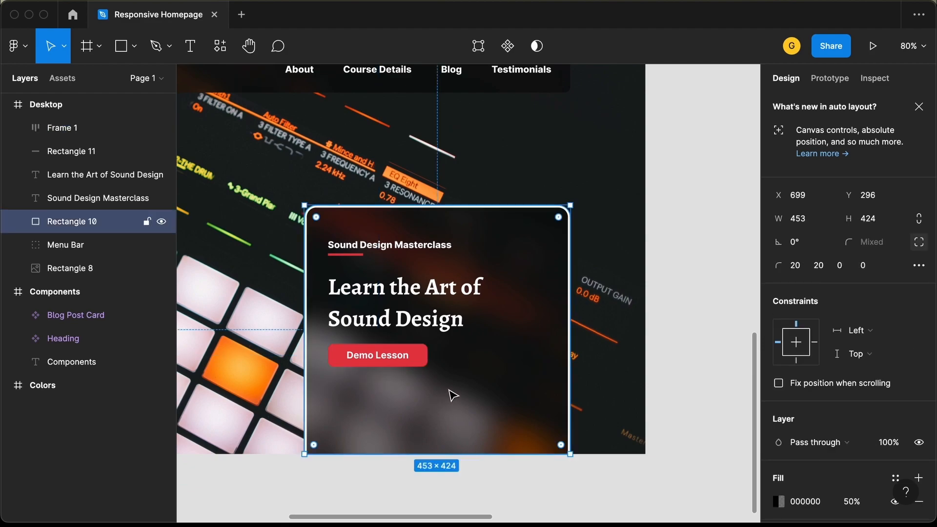
click(384, 248)
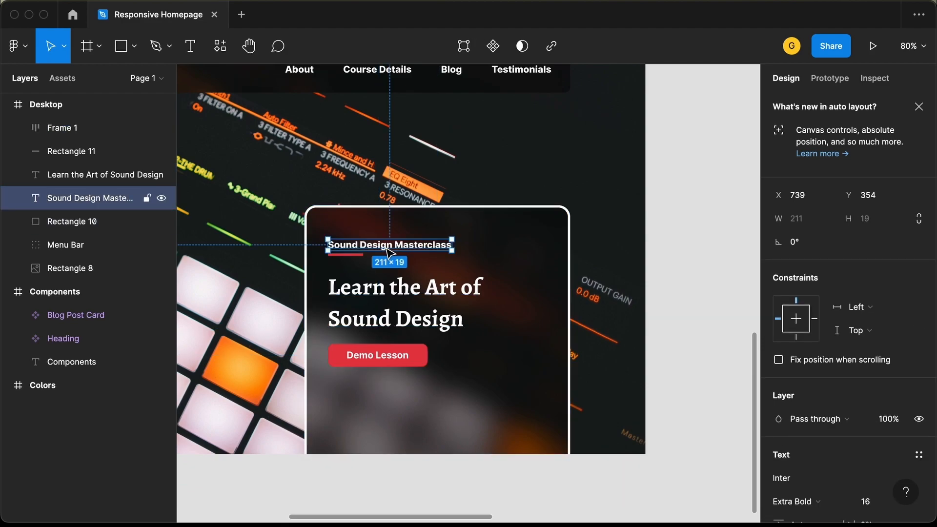
shift+click(356, 254)
shift+click(363, 315)
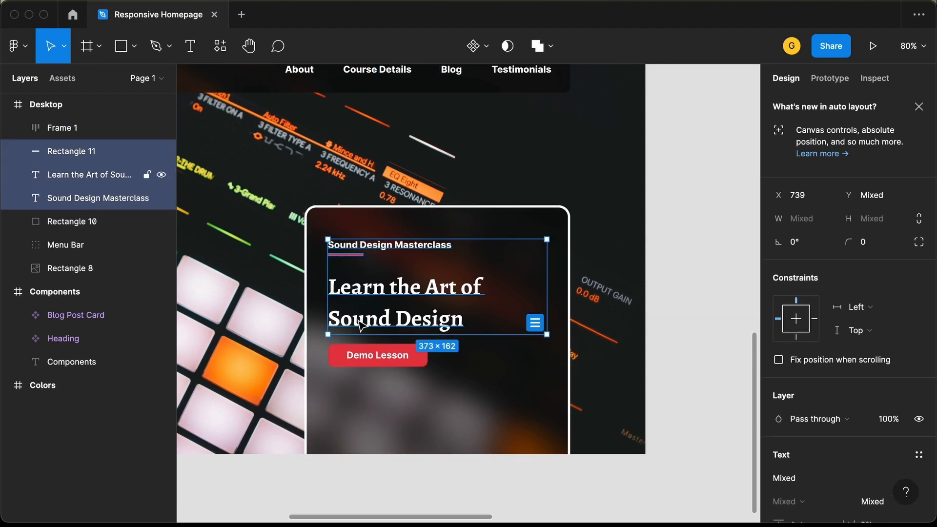
shift+click(364, 355)
key(shift+Down)
key(shift+Down)
key(shift+Down)
key(shift+Down)
key(shift+Down)
key(shift+Down)
key(shift+Down)
key(shift+Down)
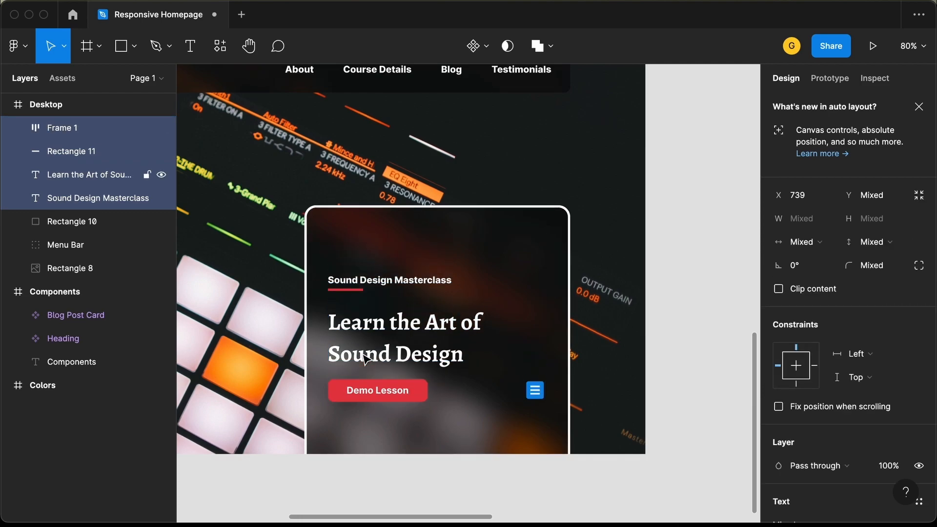
key(shift+Down)
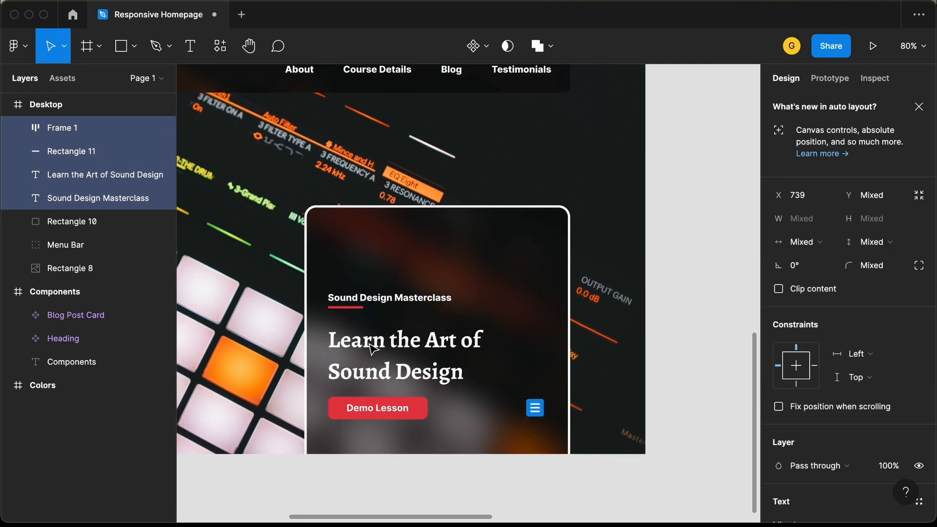
Step: Shorten the card by lowering its top edge to a height of about 326, closer to the course label
click(414, 222)
drag(413, 206, 413, 268)
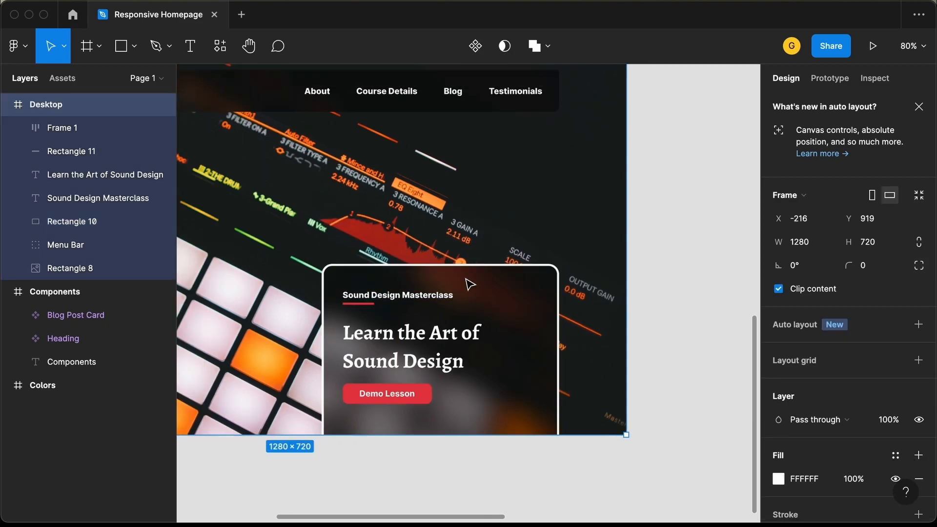
scroll(467, 280, down, 5)
scroll(466, 279, left, 1)
click(676, 257)
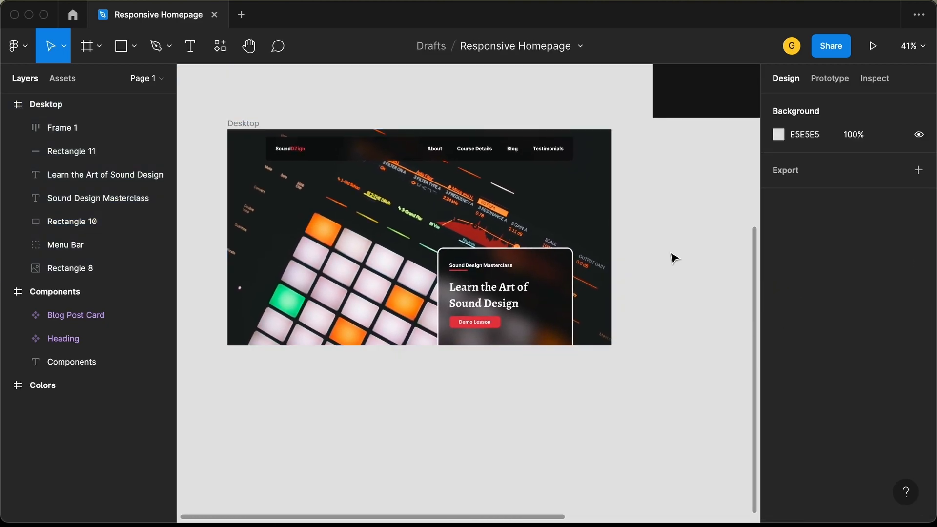
Step: Group the card with its label, underline, heading and button, leaving out the background image, and name the group "Hero Text"
drag(657, 241, 422, 356)
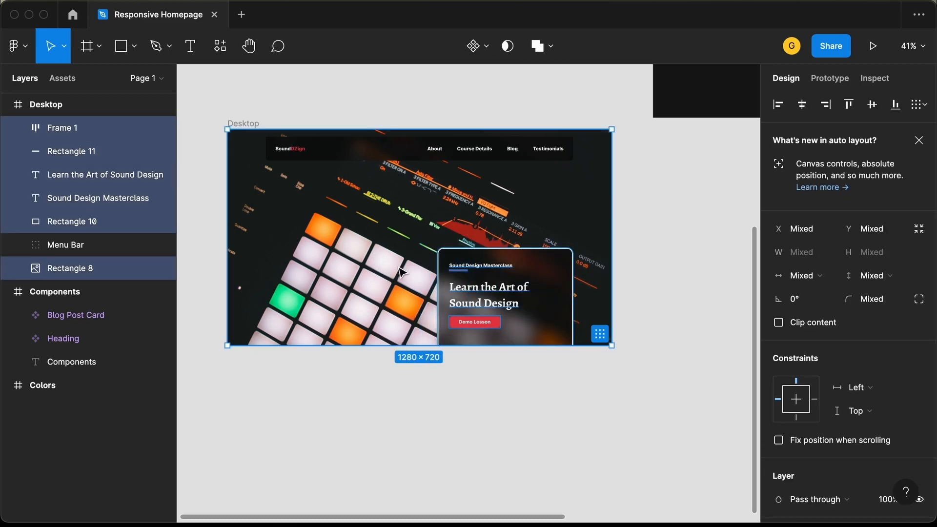
shift+click(325, 265)
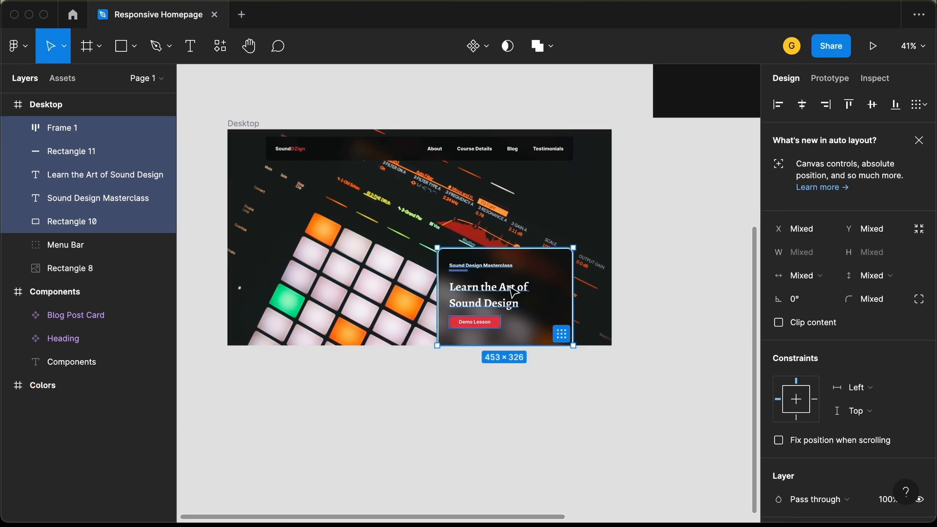
key(super+g)
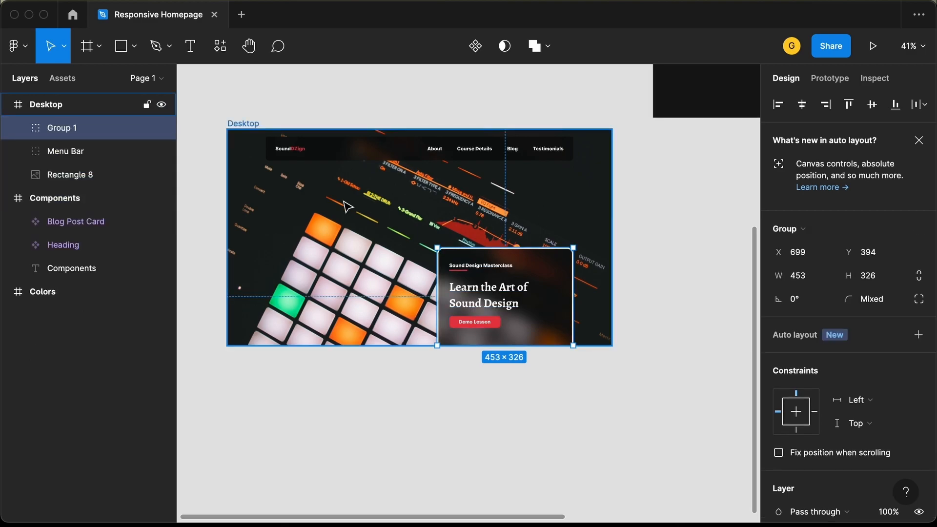
double_click(87, 128)
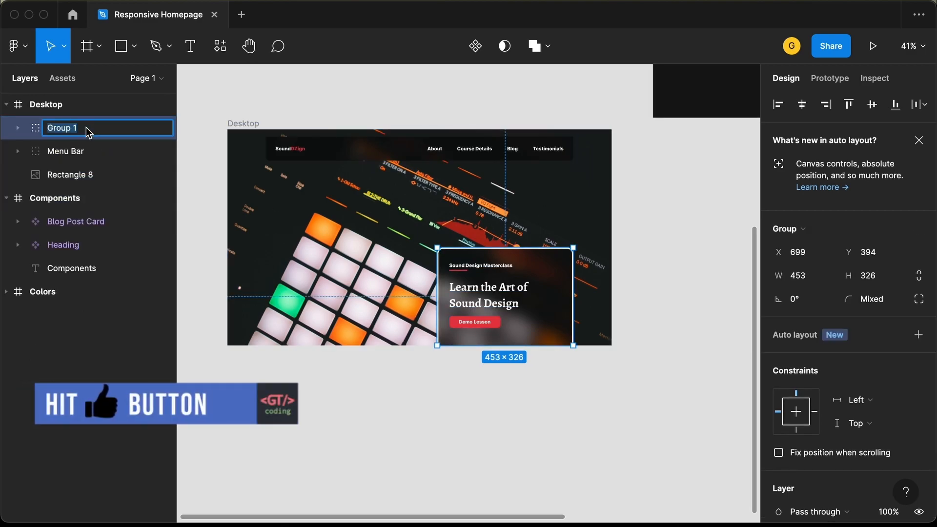
text(Hero Text)
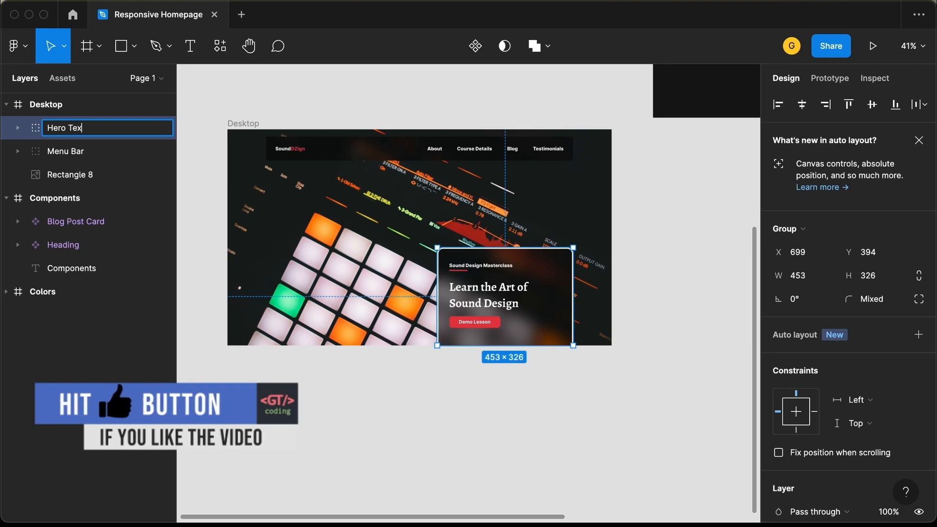
Step: Group the background image, Menu Bar and Hero Text together and name the group "Header"
click(346, 213)
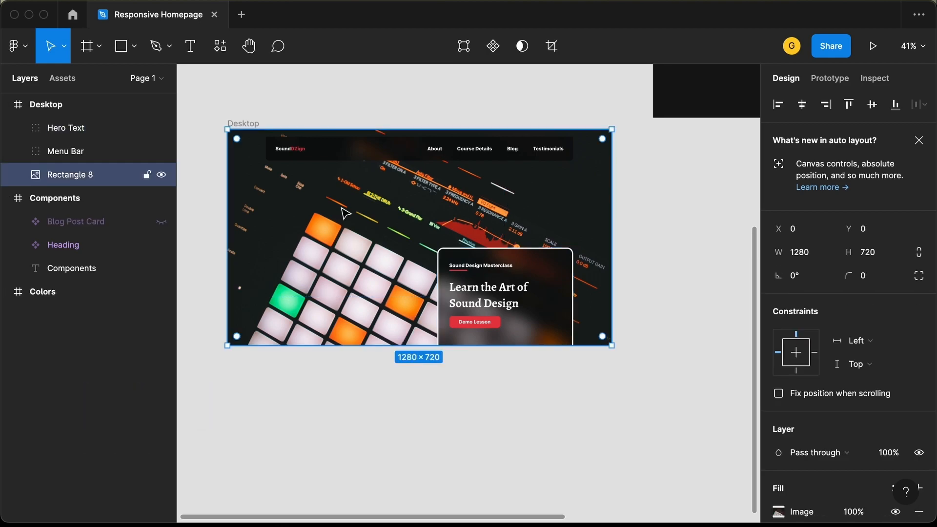
shift+click(346, 157)
shift+click(472, 291)
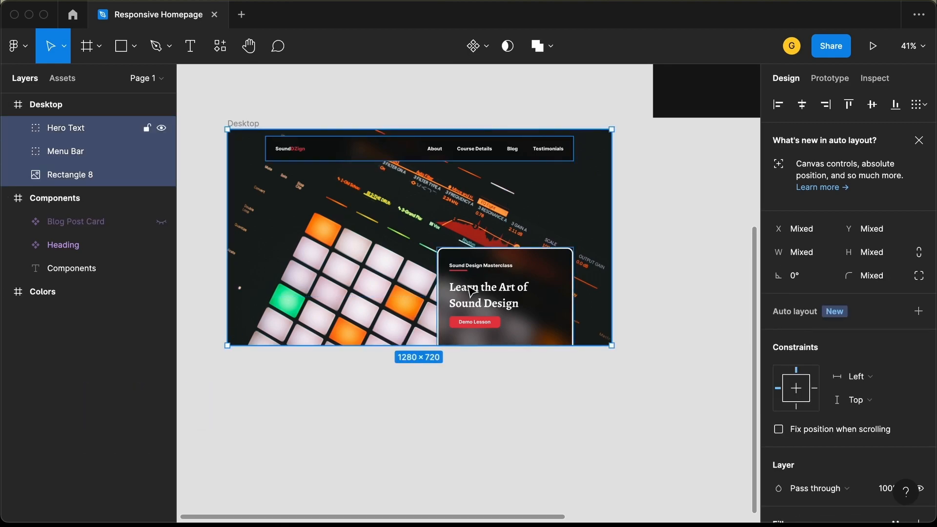
key(super+g)
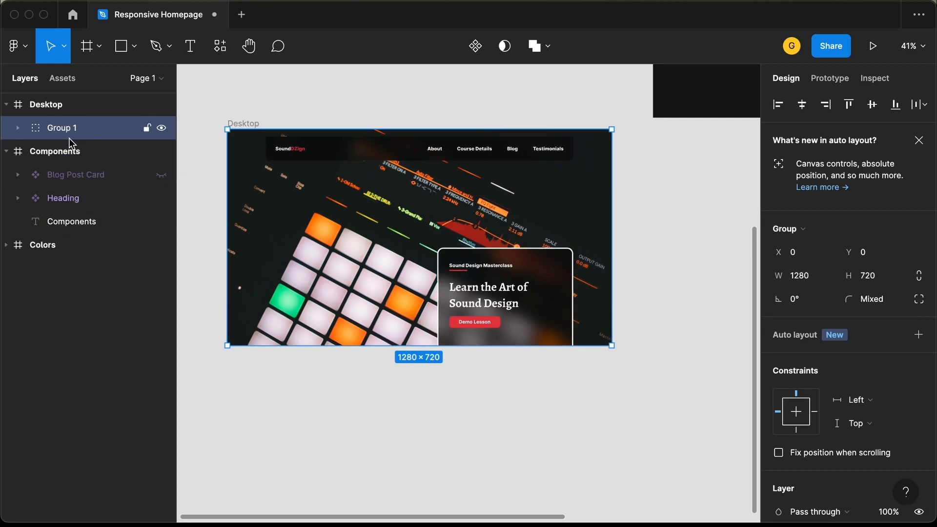
double_click(85, 134)
text(Header)
key(Return)
click(219, 223)
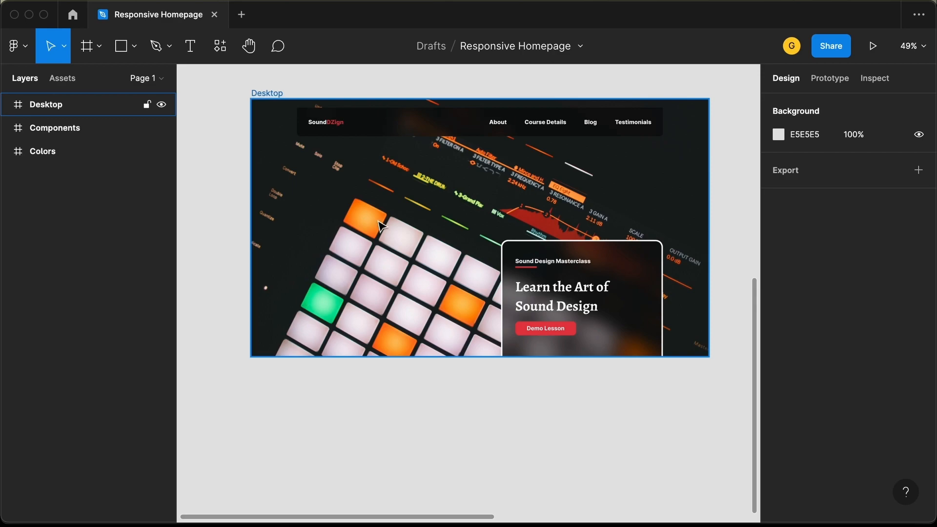
Step: Extend the Desktop frame downward to a height of about 6039, keeping its width at 1280
click(60, 107)
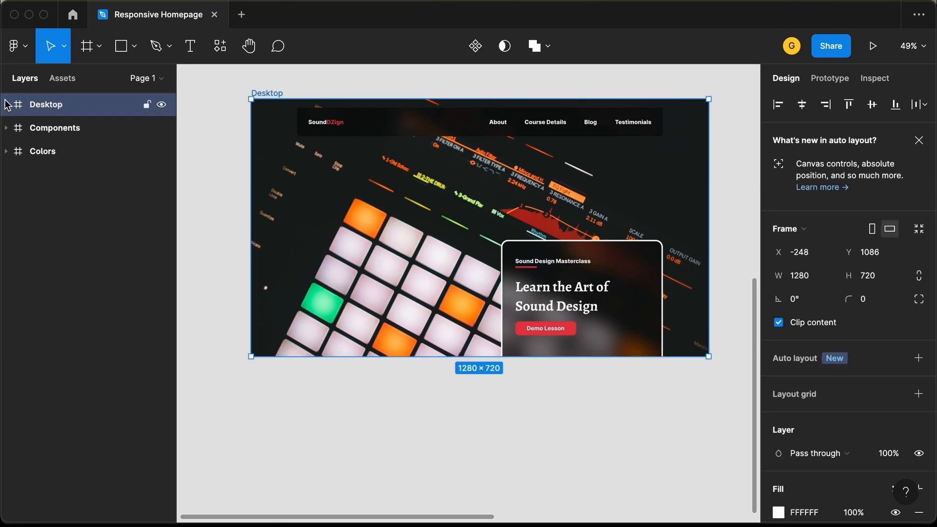
click(7, 105)
click(294, 189)
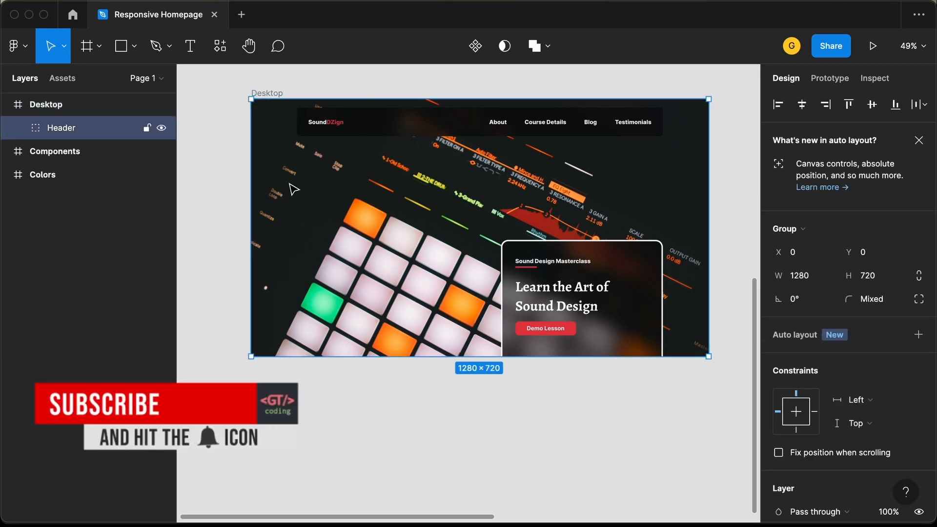
click(112, 103)
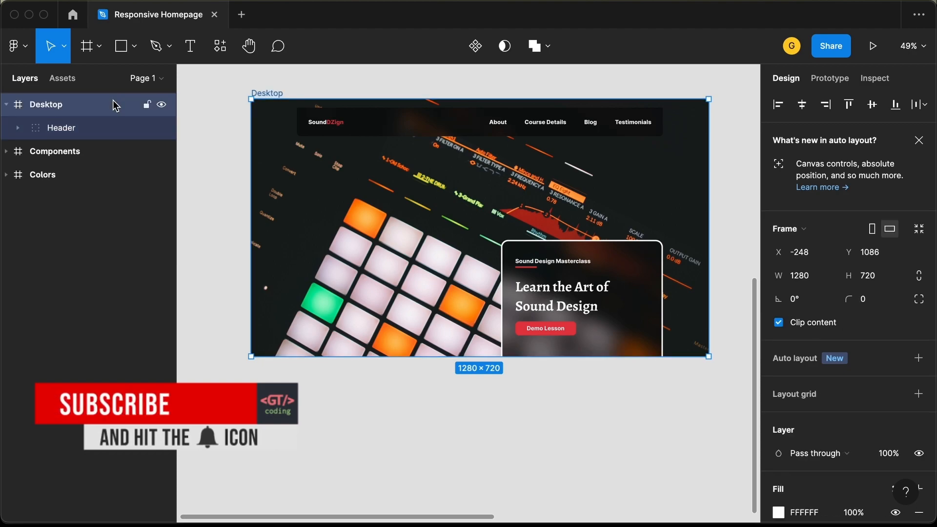
scroll(335, 194, down, 5)
scroll(333, 193, down, 2)
click(333, 192)
scroll(332, 192, up, 2)
click(333, 192)
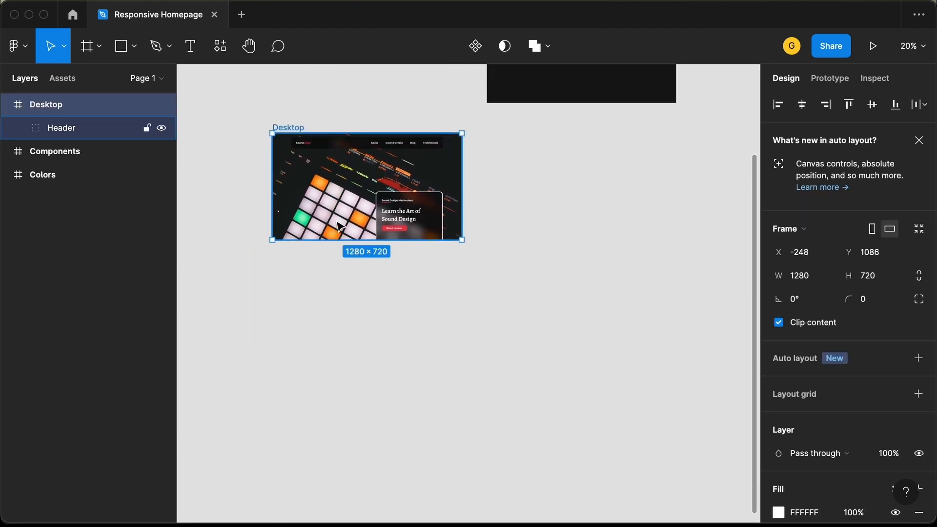
drag(338, 239, 335, 499)
scroll(396, 310, up, 3)
scroll(393, 310, down, 3)
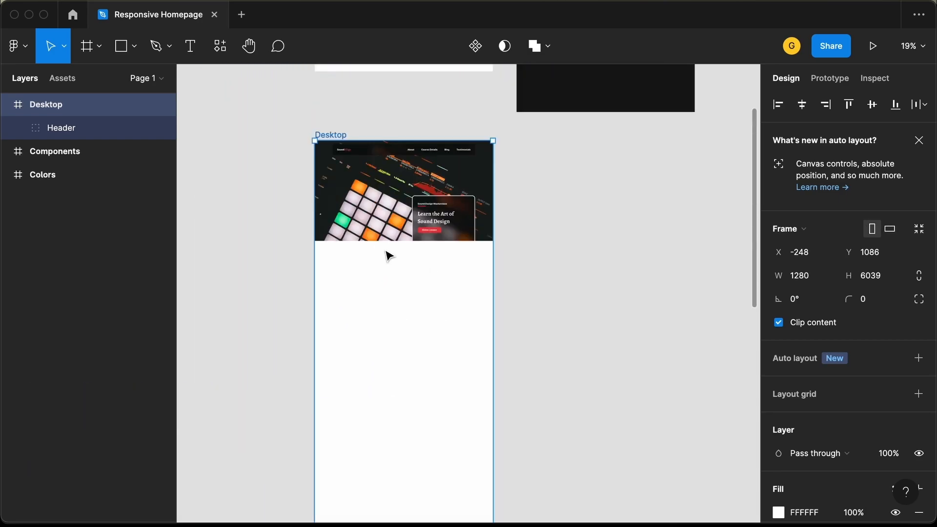
scroll(389, 254, up, 3)
scroll(389, 254, up, 2)
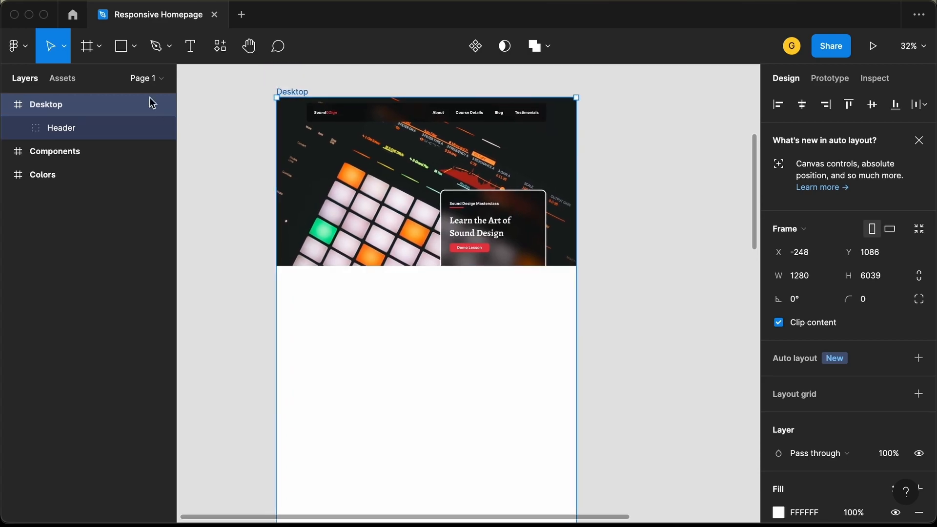
Step: Draw a full-width rectangle of about 1280 by 631 directly below the header image in the Desktop frame
click(127, 47)
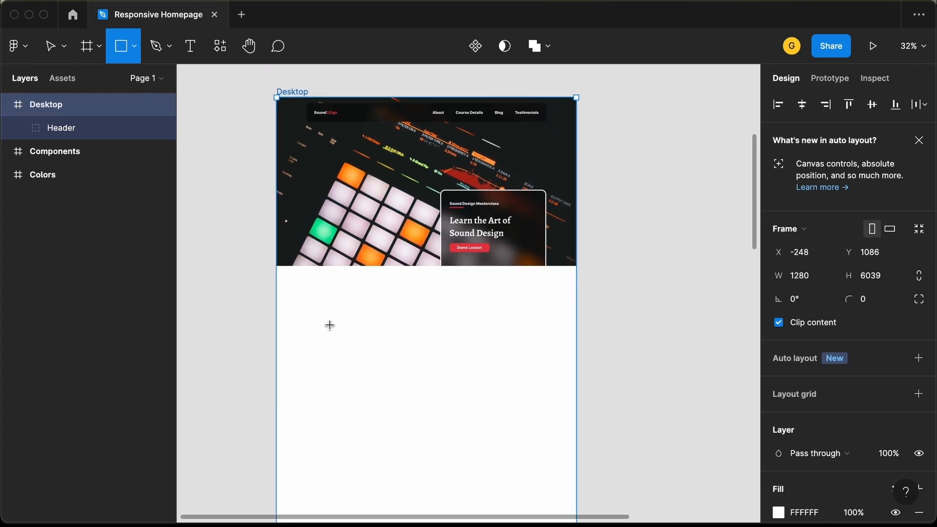
click(302, 314)
drag(302, 315, 576, 284)
drag(428, 289, 433, 413)
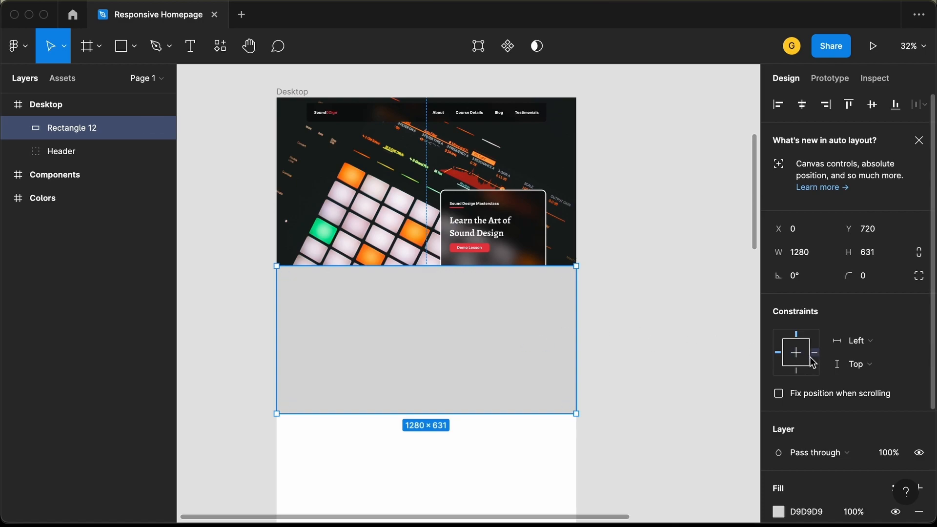
Step: Change the new rectangle's fill color to black, 000000
scroll(782, 360, down, 5)
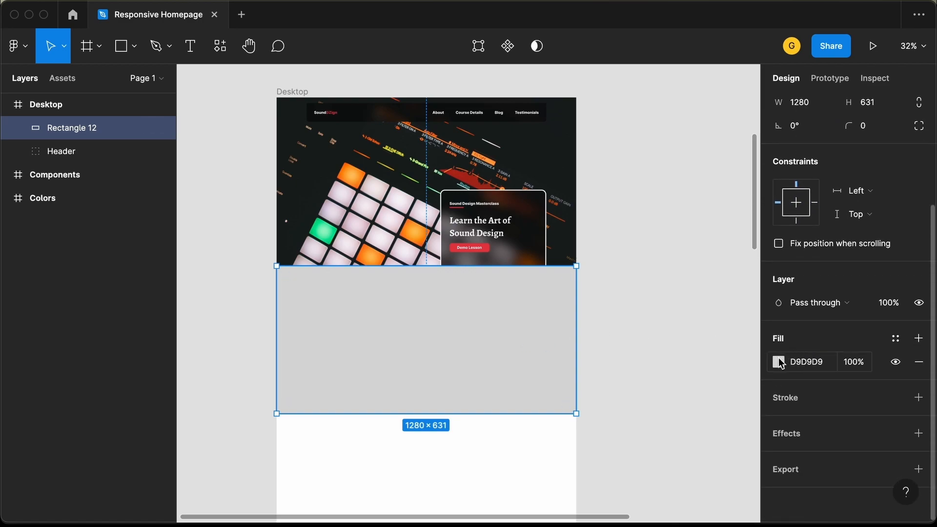
click(780, 362)
drag(625, 281, 585, 332)
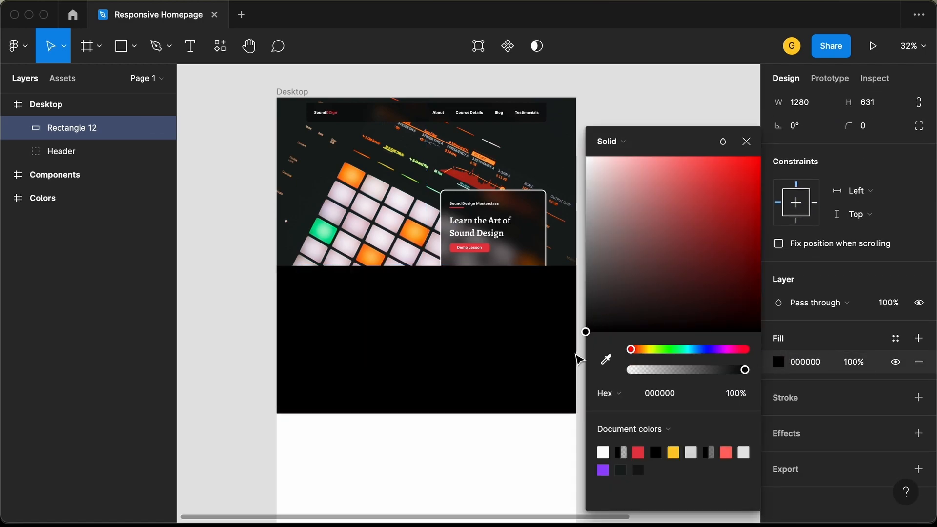
Step: Place an instance of the local Heading component in the upper-left area of the black rectangle
click(746, 141)
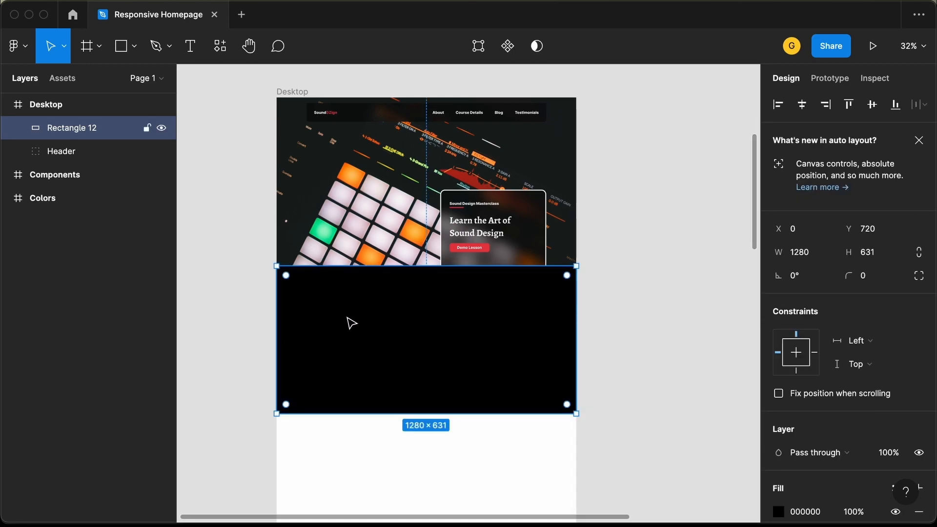
key(super+Tab)
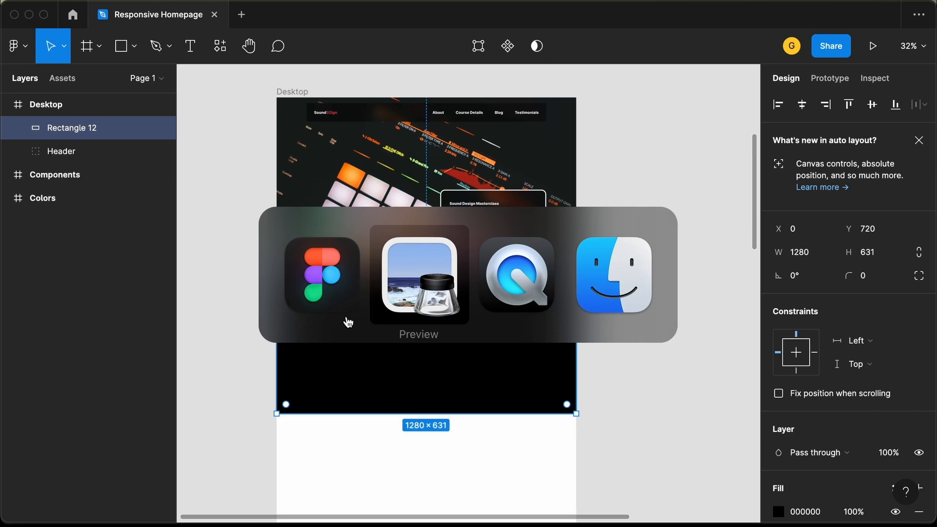
key(super+Tab)
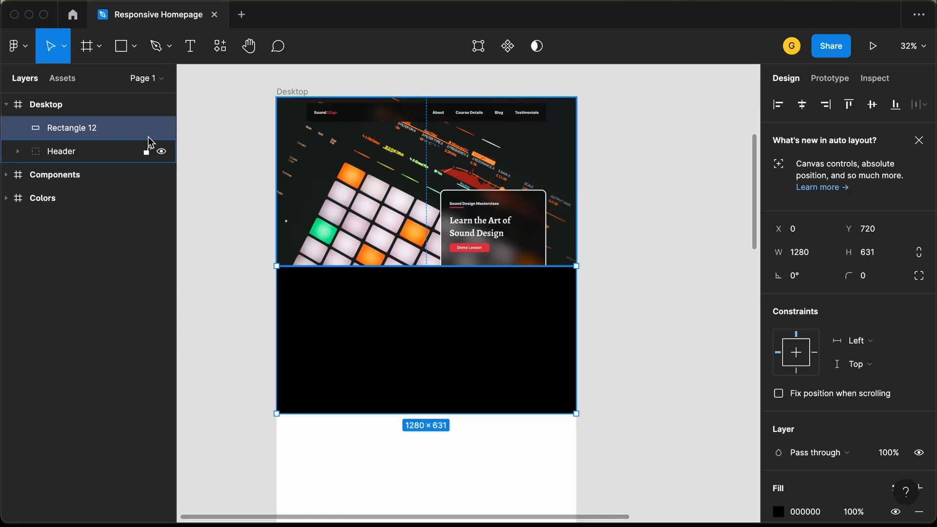
scroll(273, 188, up, 10)
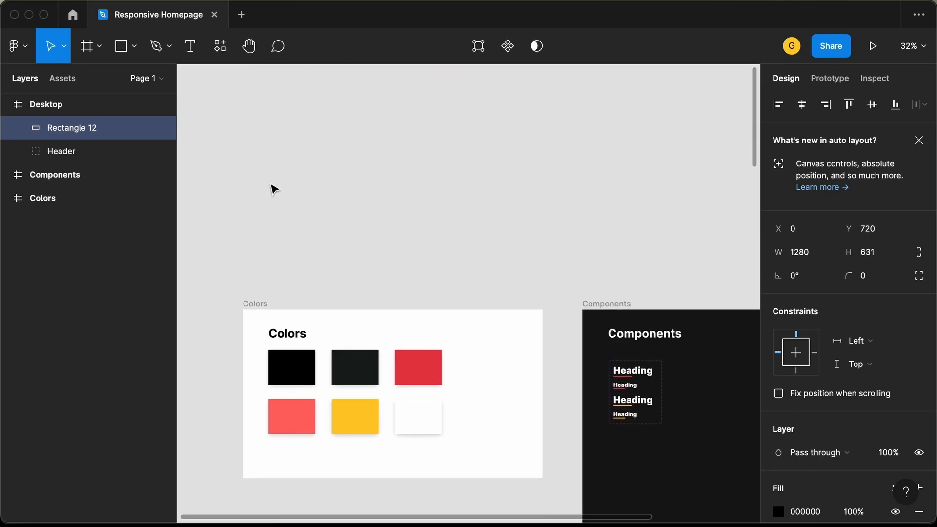
scroll(273, 188, down, 5)
scroll(273, 188, right, 3)
scroll(273, 188, right, 2)
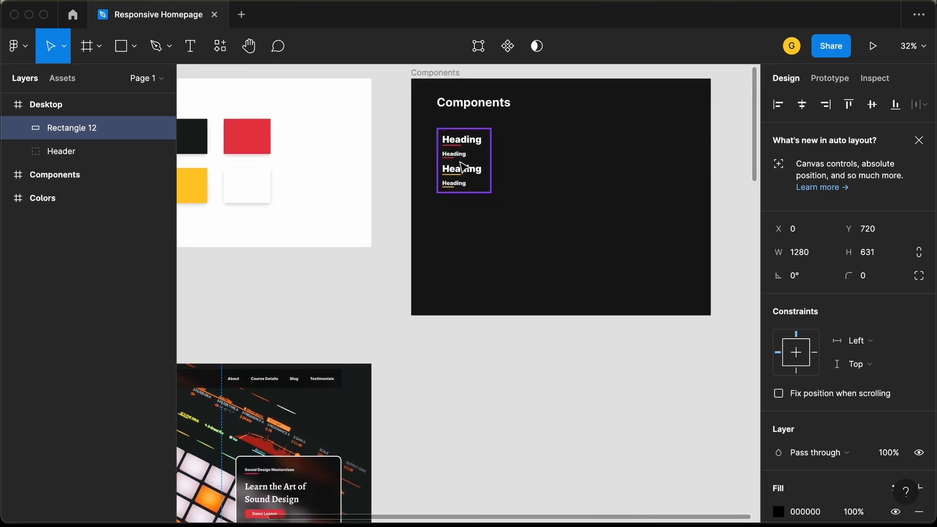
scroll(460, 163, down, 8)
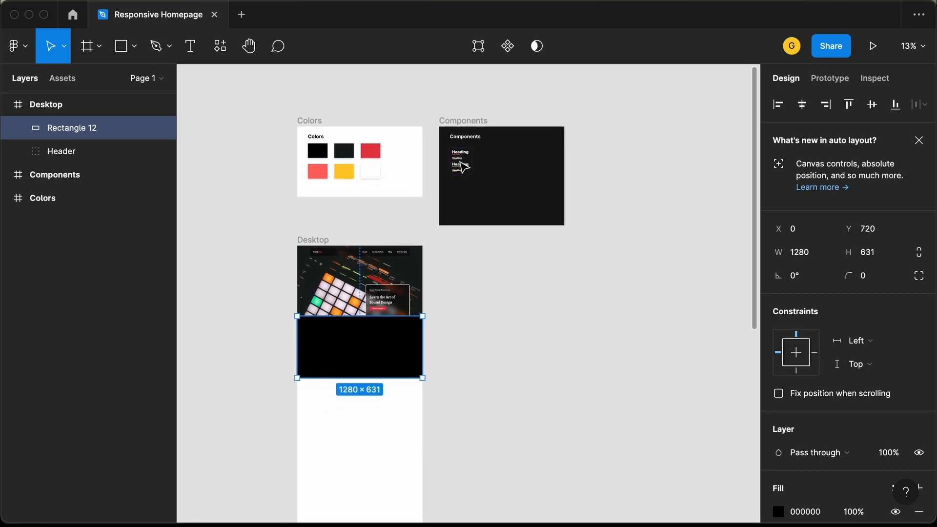
scroll(460, 163, up, 4)
scroll(460, 163, left, 2)
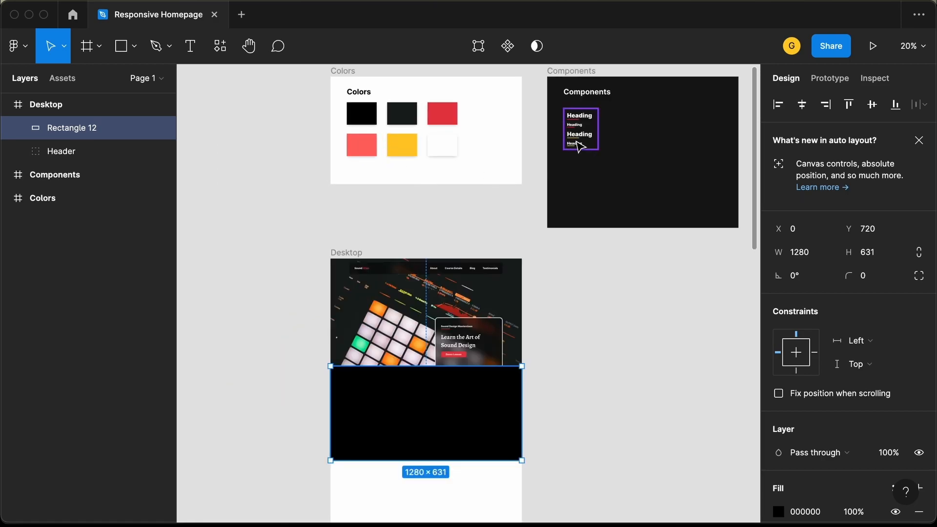
scroll(435, 237, down, 3)
scroll(436, 237, up, 5)
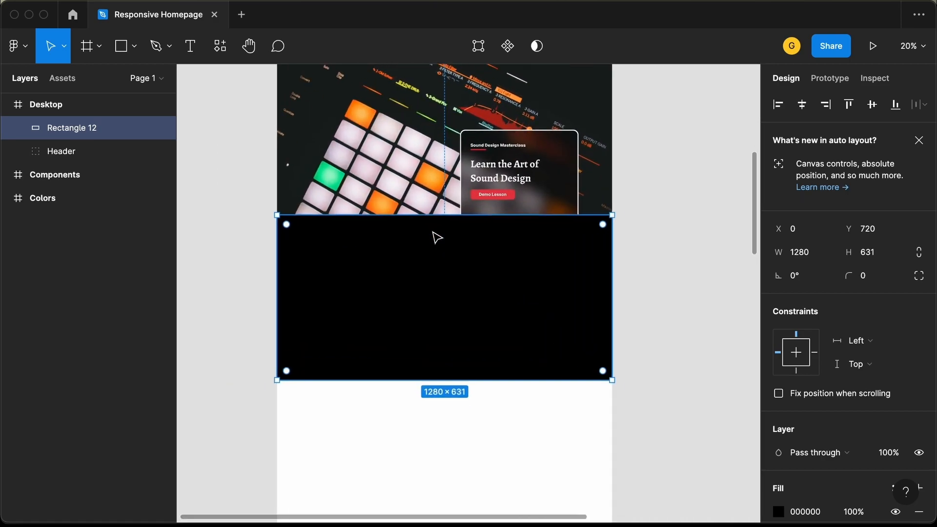
click(63, 83)
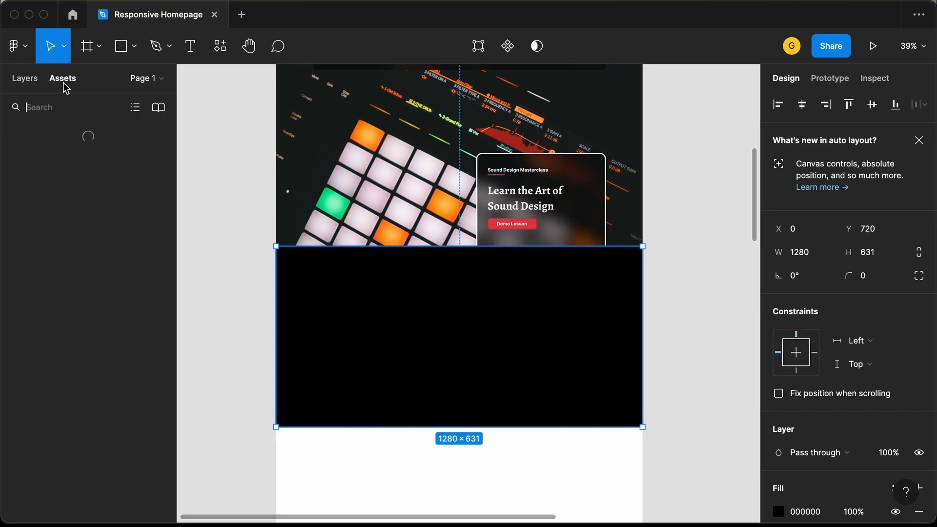
drag(140, 200, 360, 273)
scroll(259, 369, up, 3)
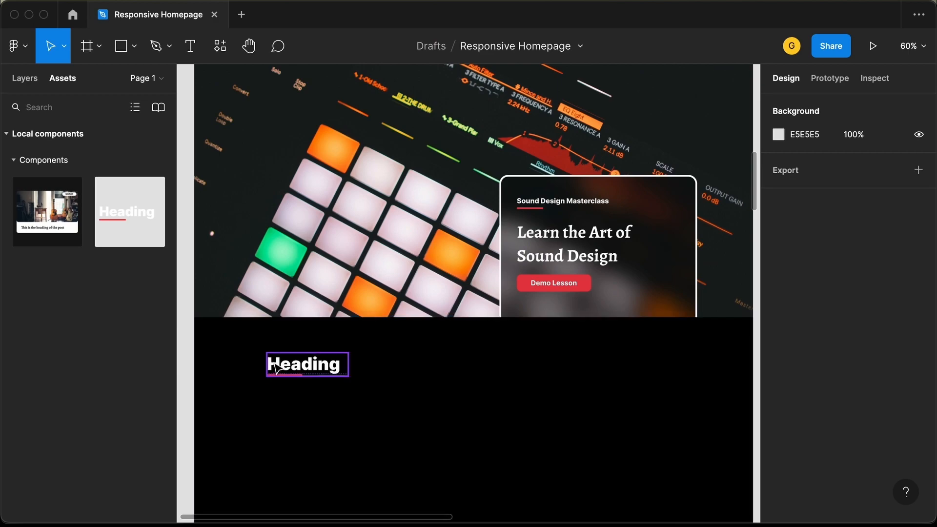
Step: Measure the menu bar's distances from the edges of the header image
scroll(276, 369, up, 6)
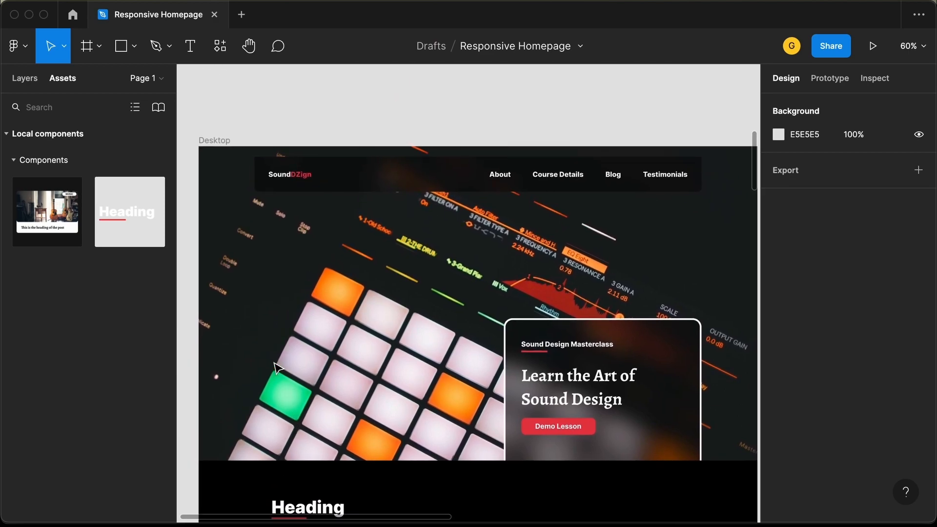
click(340, 182)
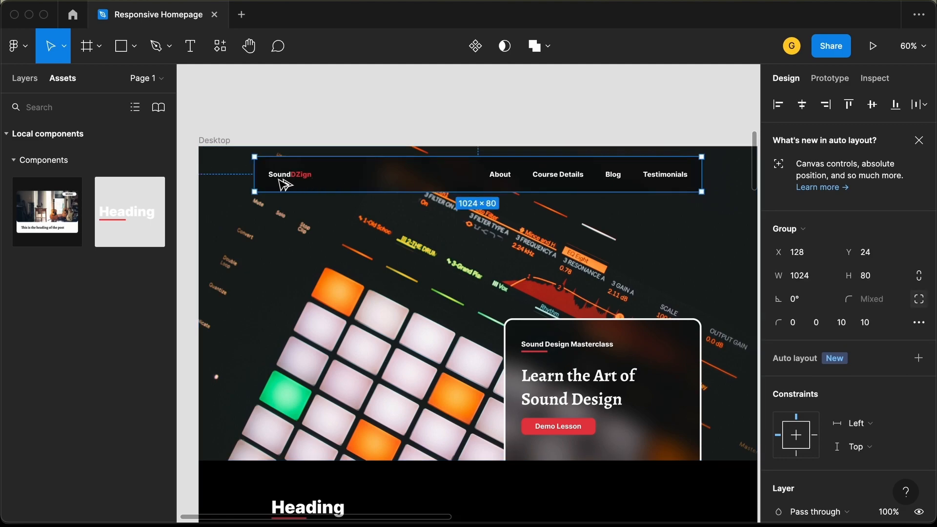
key(alt)
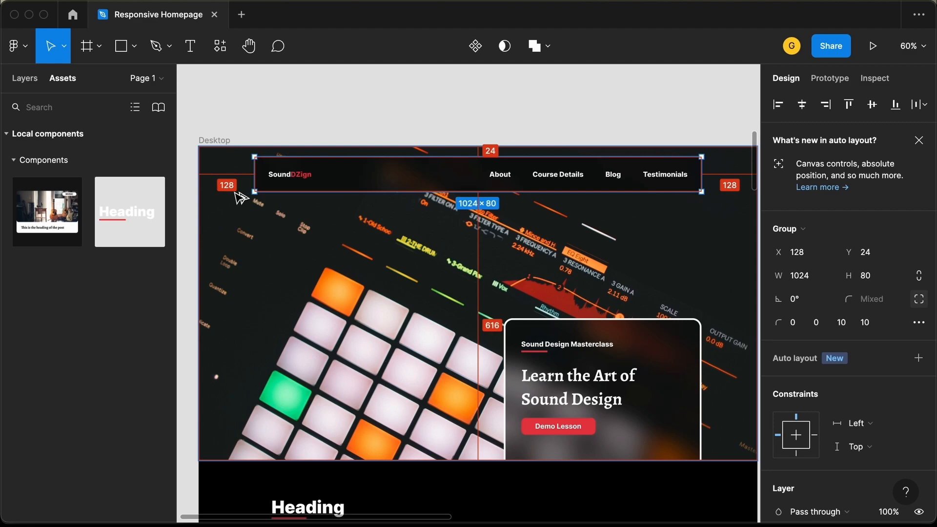
Step: Move the Heading instance horizontally to X 128, matching the menu bar's left margin
scroll(272, 291, down, 4)
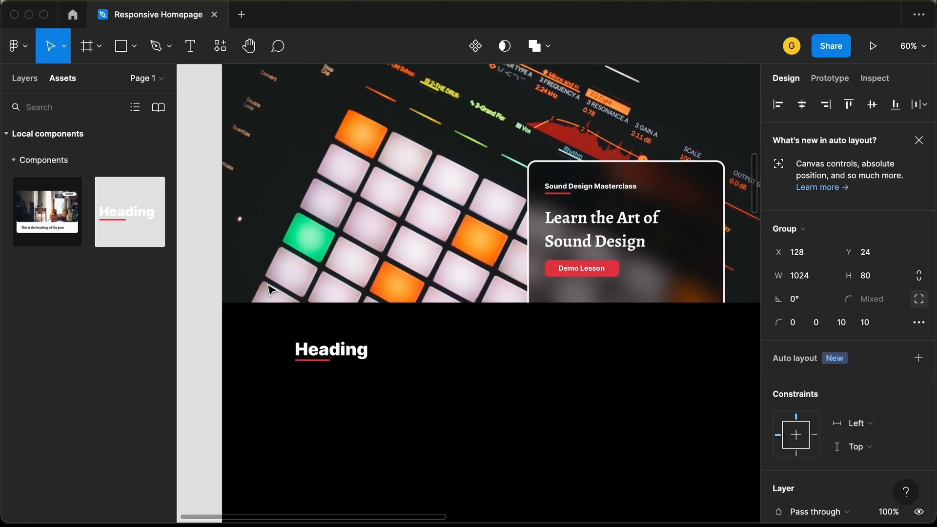
scroll(299, 366, up, 5)
scroll(302, 370, down, 1)
scroll(302, 370, down, 5)
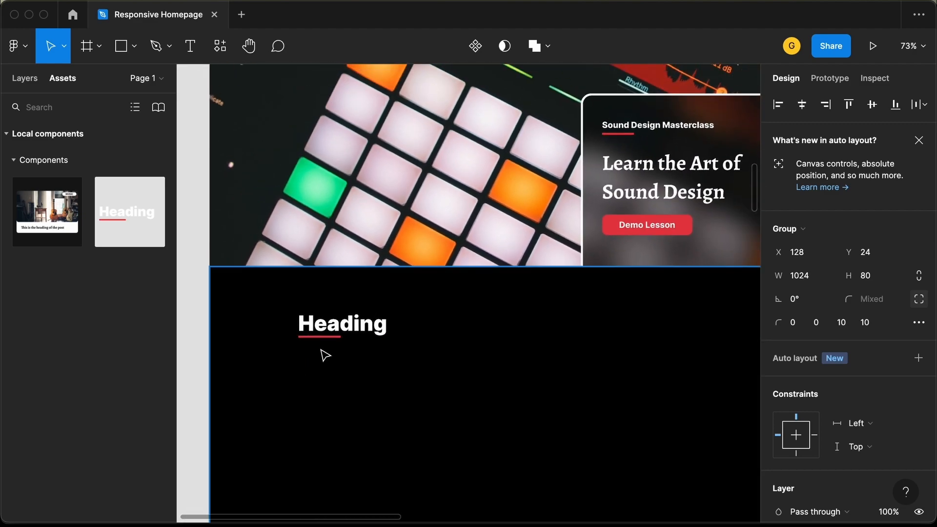
click(313, 326)
key(shift+Left)
key(shift+Left)
key(shift+Left)
key(shift+Left)
key(shift+Left)
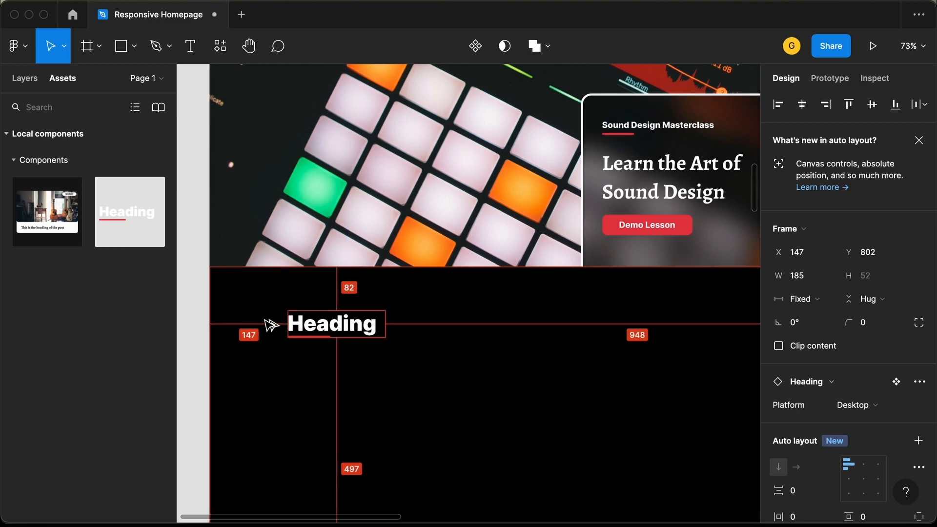
key(shift+Right)
key(Right)
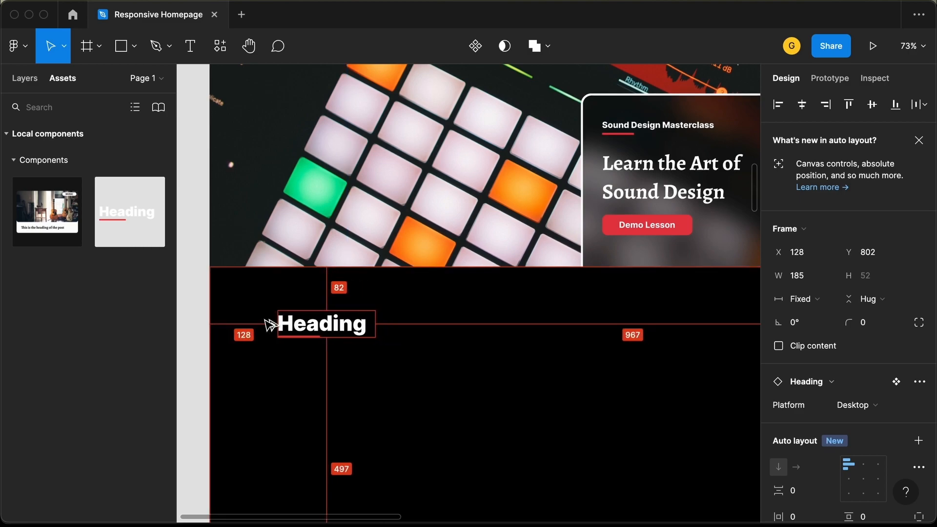
click(267, 325)
Step: Nudge the heading up to Y 800, leaving 80 between it and the black rectangle's top edge
click(285, 331)
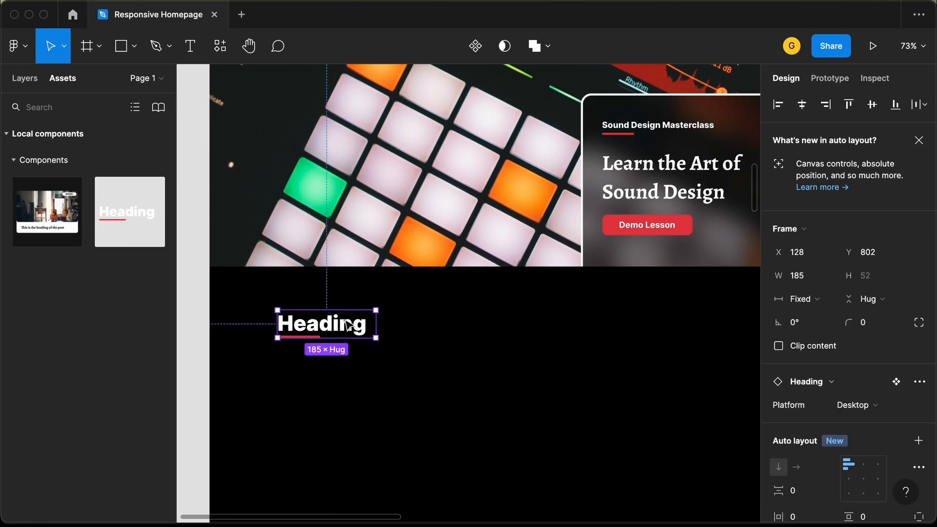
key(alt)
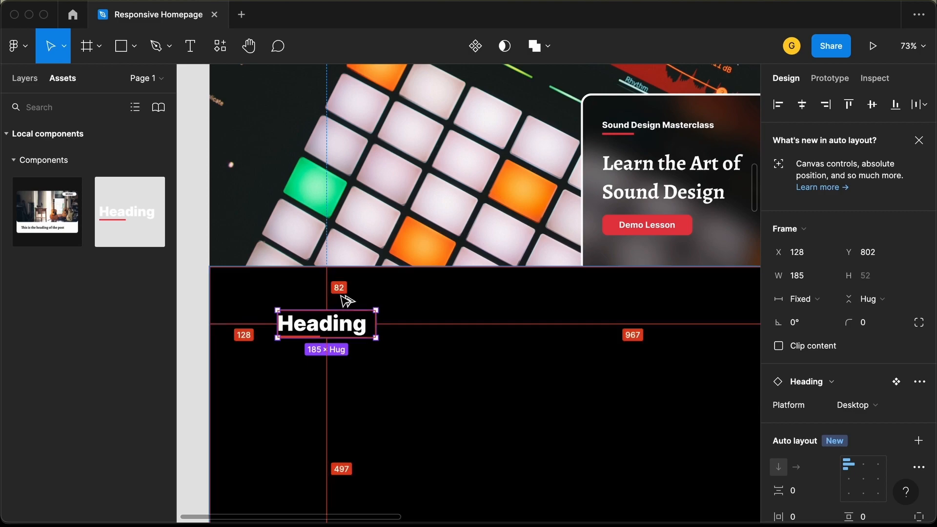
key(Up)
key(Up)
key(alt)
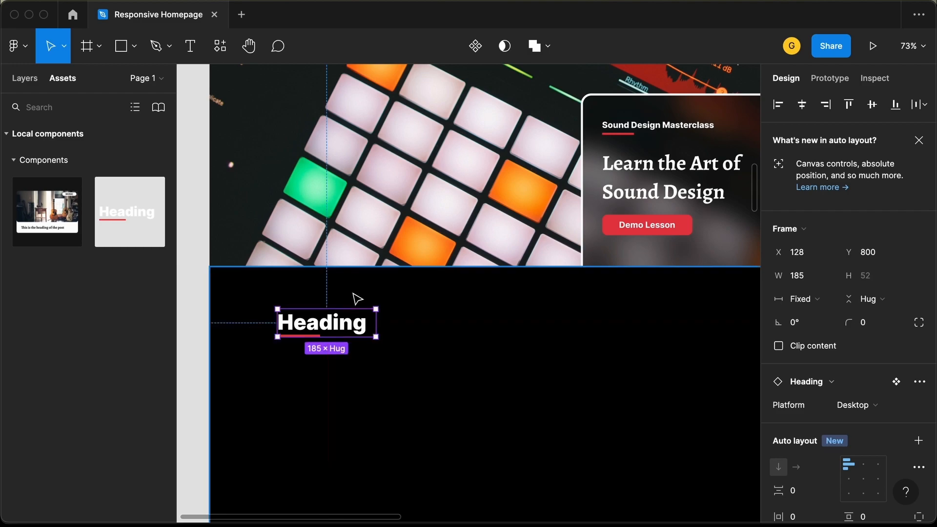
Step: Widen the heading to 1024 so its right edge aligns with the hero card, and check the side margins
scroll(356, 337, down, 4)
scroll(356, 337, right, 1)
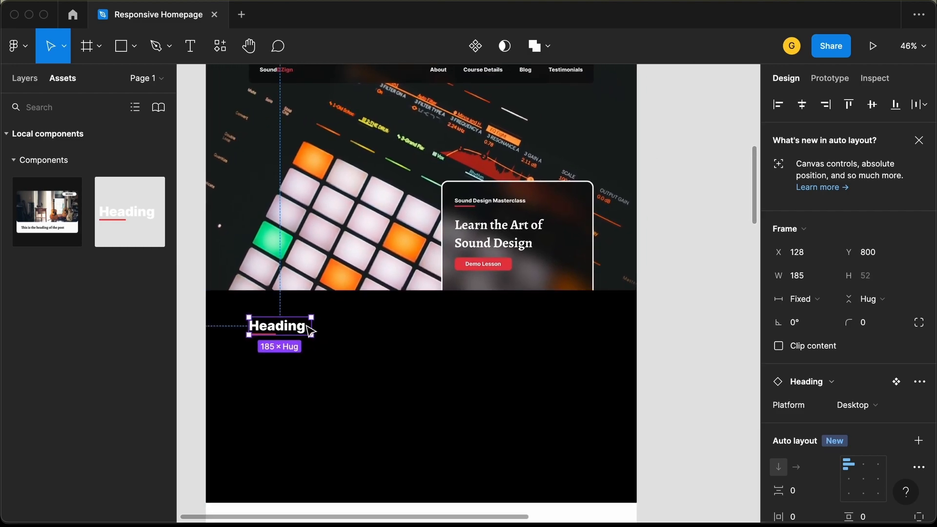
drag(310, 326, 594, 319)
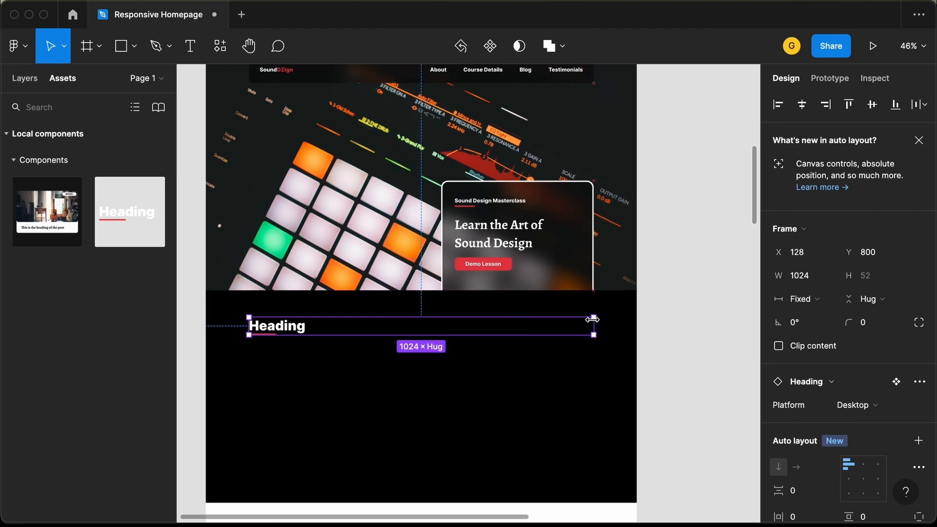
key(alt)
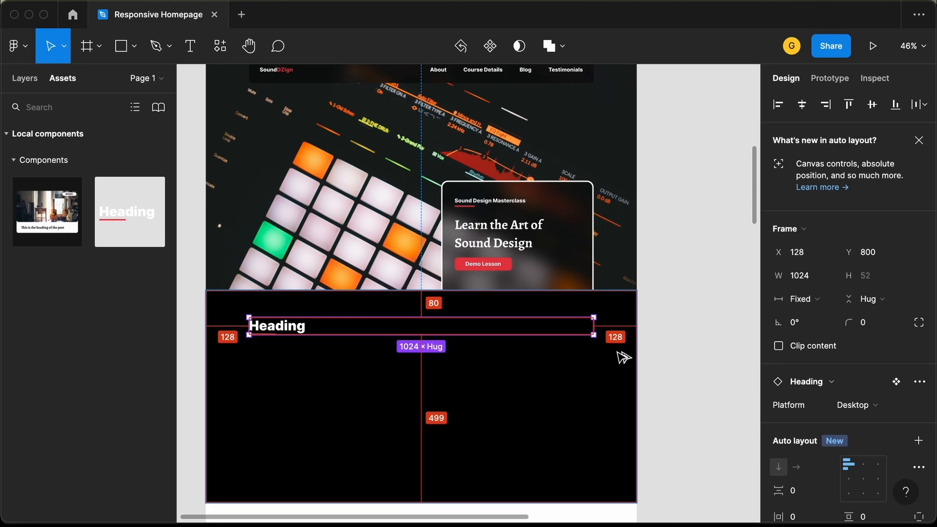
Step: Change the heading's text to "What will you learn?"
double_click(292, 330)
double_click(290, 324)
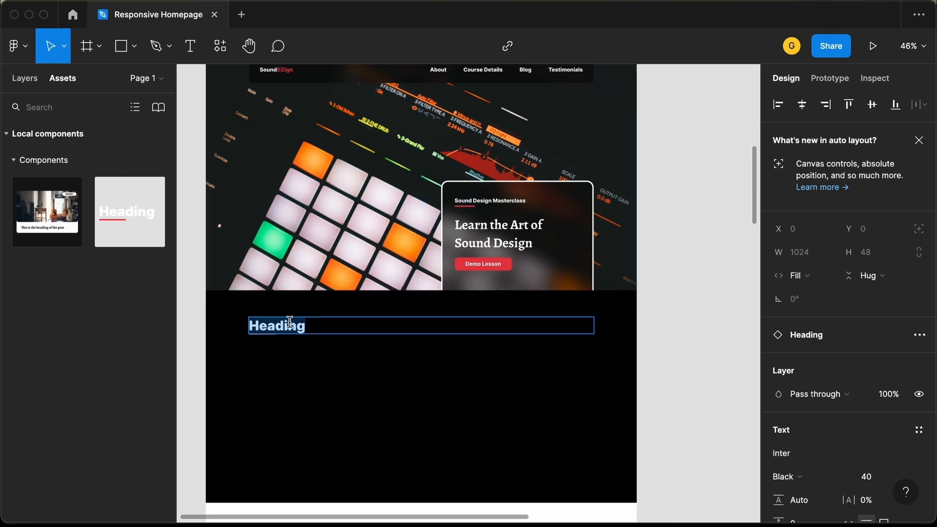
key(super+Tab)
key(super+Tab)
text(What wil)
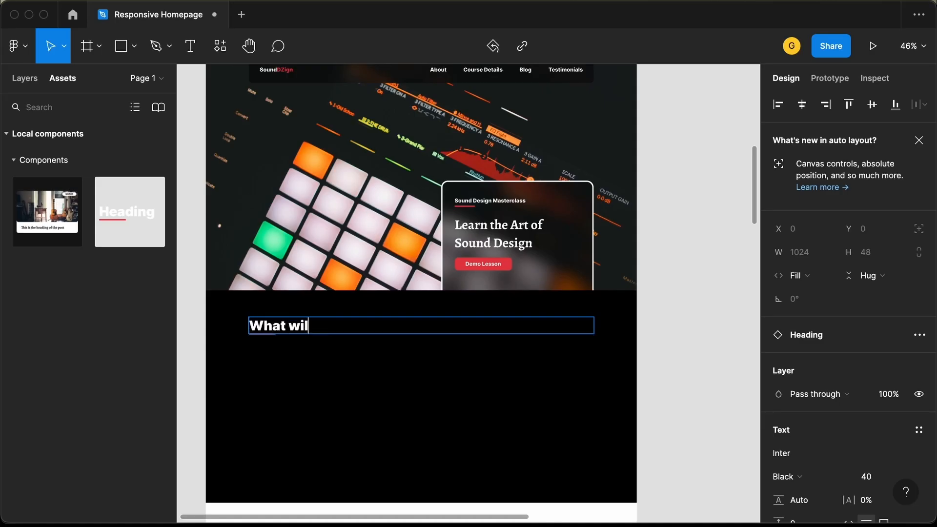
text(l you learn?)
click(387, 381)
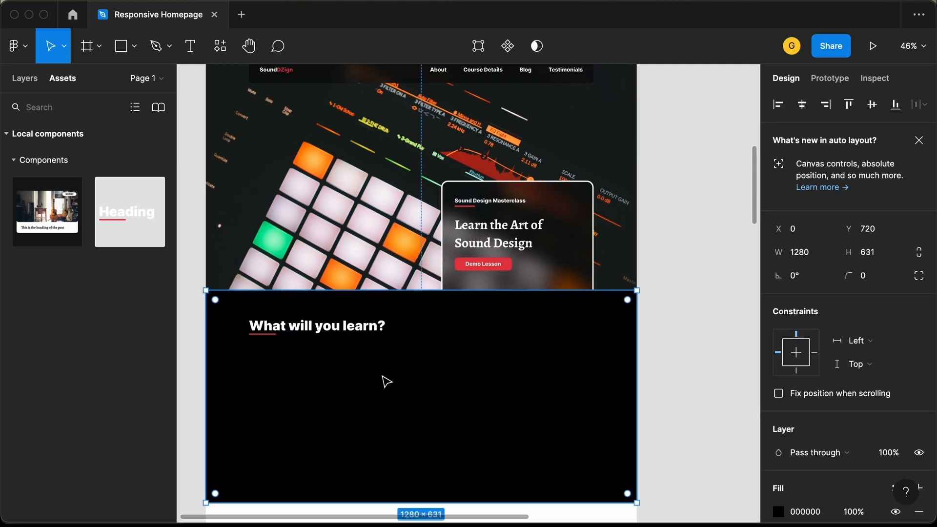
Step: Consult the Desktop.png reference and add the text "What are frequencies?" below the section heading
key(super+Tab)
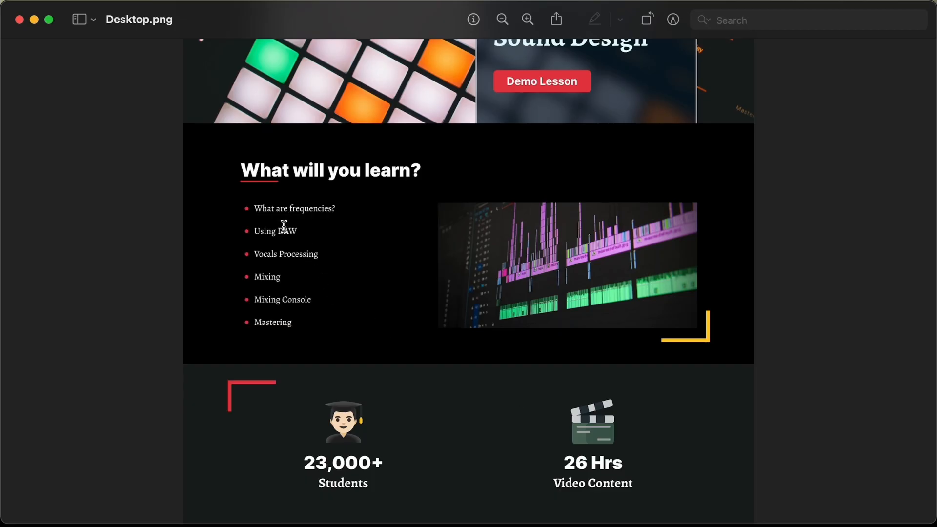
key(super+Tab)
scroll(294, 288, up, 5)
scroll(294, 288, down, 3)
scroll(294, 289, down, 4)
scroll(297, 293, up, 3)
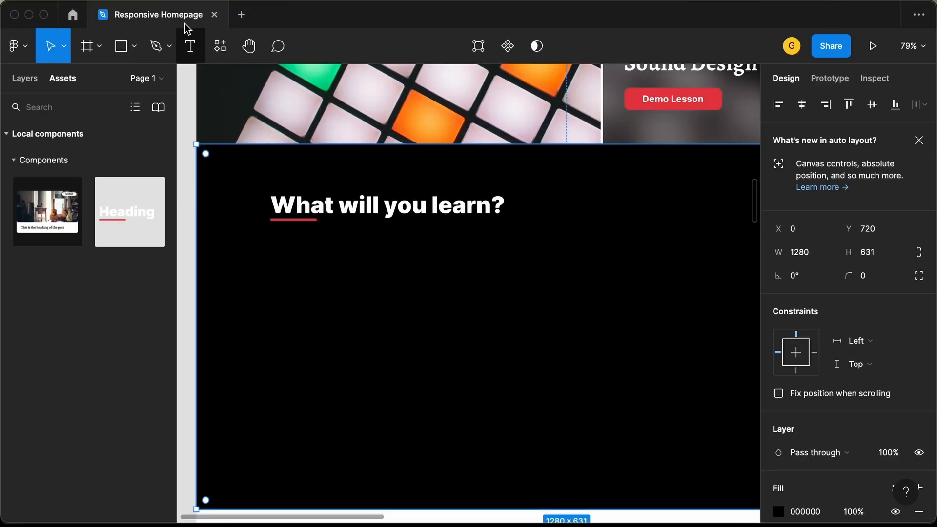
click(191, 54)
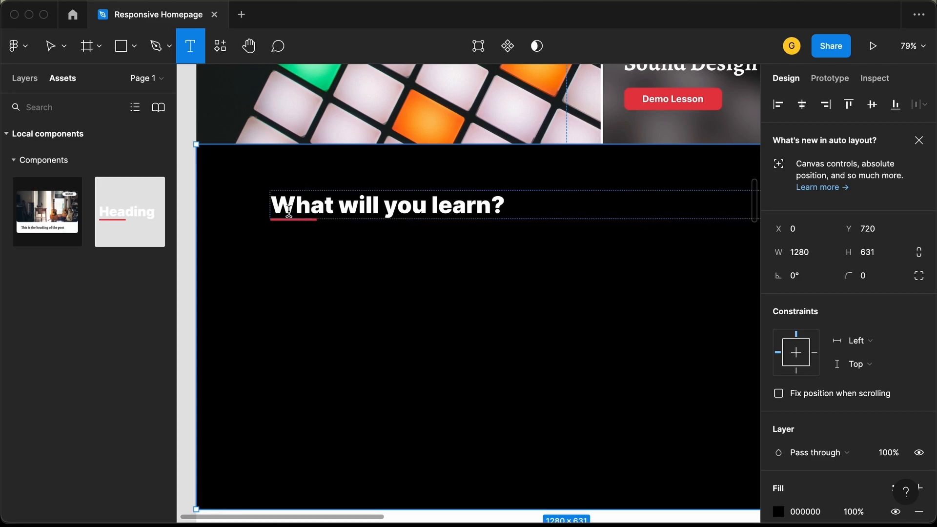
click(294, 254)
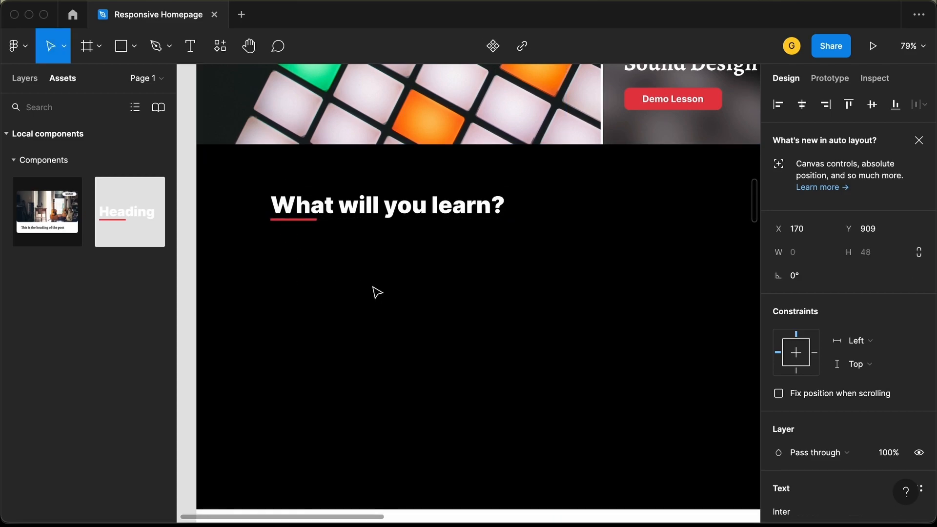
key(super+Tab)
key(super+Tab)
text(What are frequencies?)
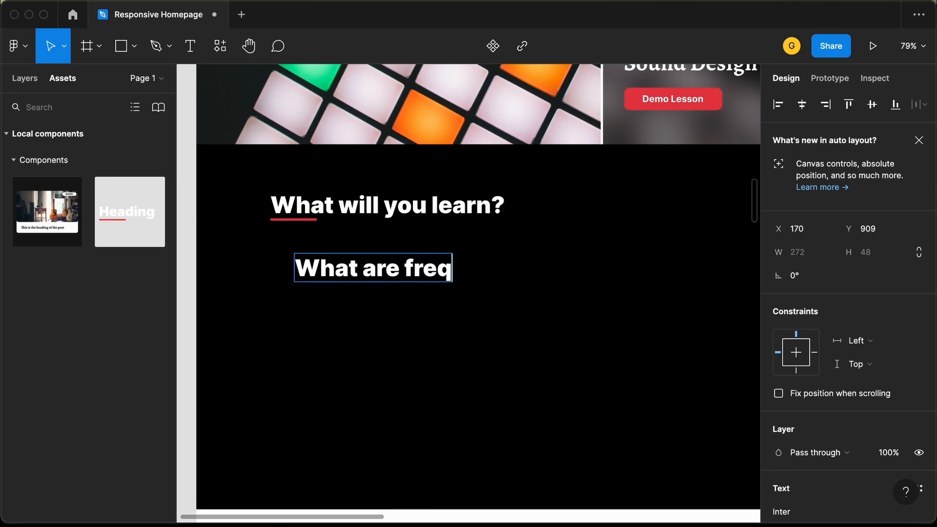
Step: Format the "What are frequencies?" text in Alegreya Regular at size 20
key(Escape)
scroll(834, 378, down, 5)
scroll(834, 378, down, 1)
click(810, 339)
text(Alegreya)
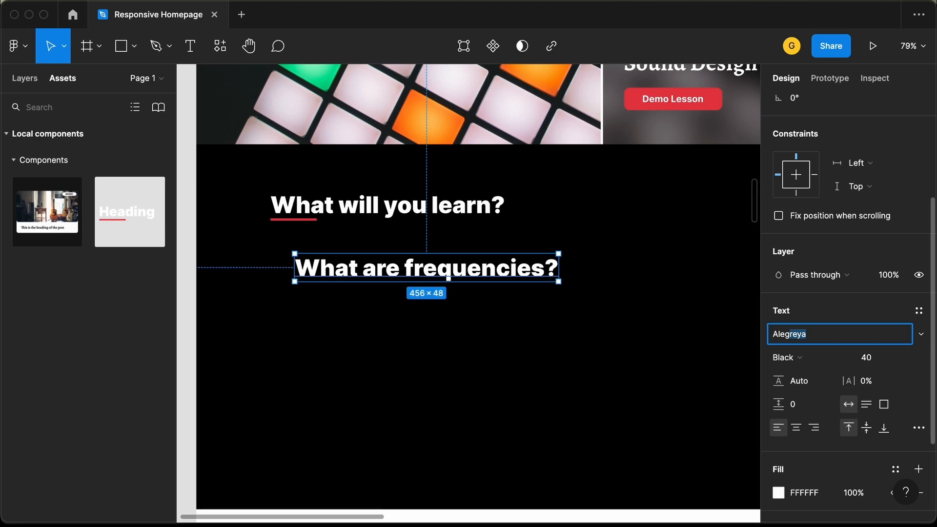
key(Return)
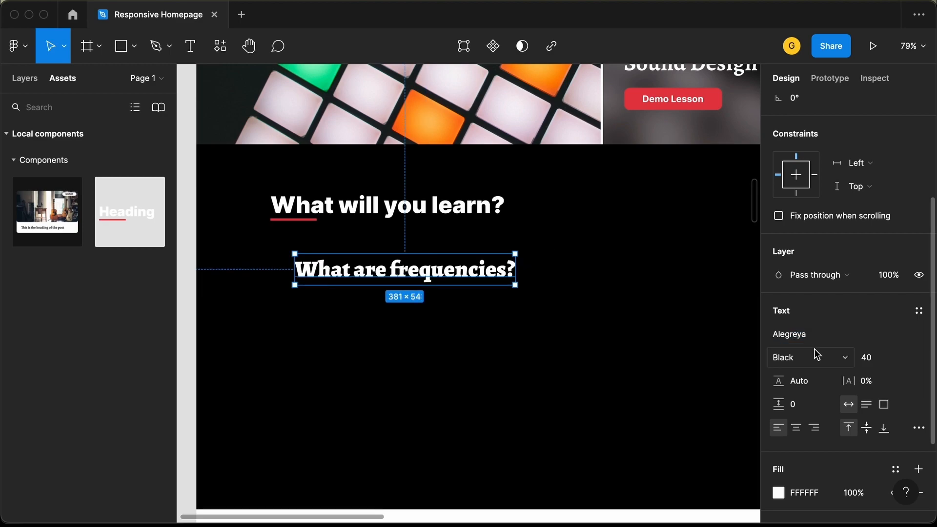
click(817, 361)
click(826, 286)
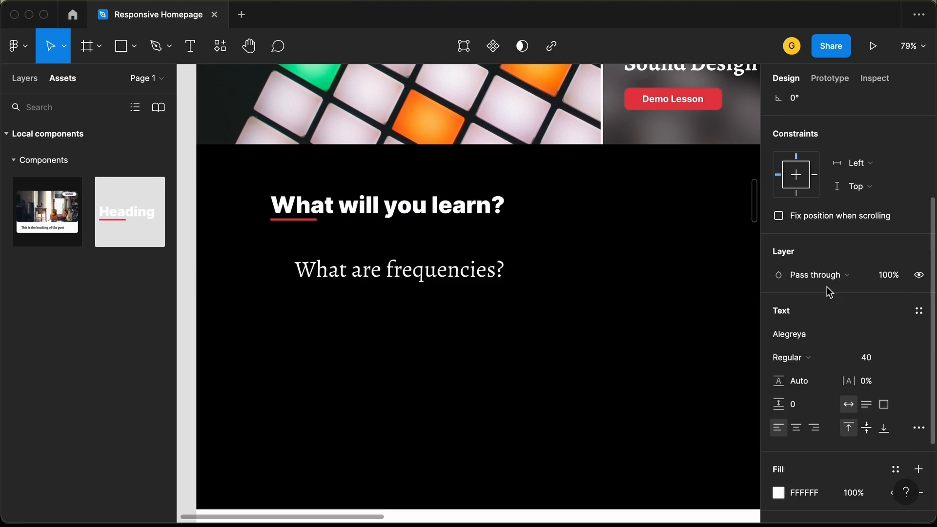
click(873, 361)
text(20)
key(Return)
Step: Consult the Desktop.png reference and place a 100 × 100 ellipse to the left of the "What are frequencies?" text
click(293, 272)
scroll(293, 272, up, 5)
key(super+Tab)
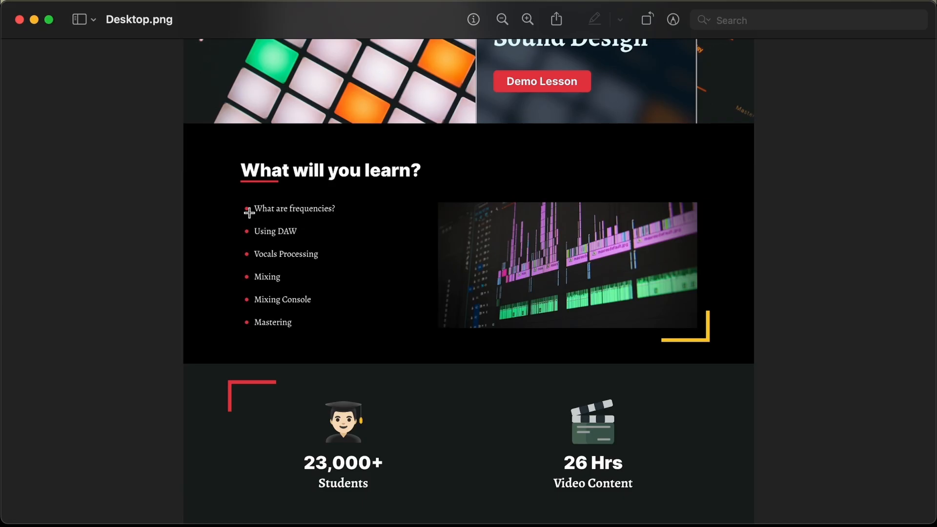
key(super+Tab)
click(134, 47)
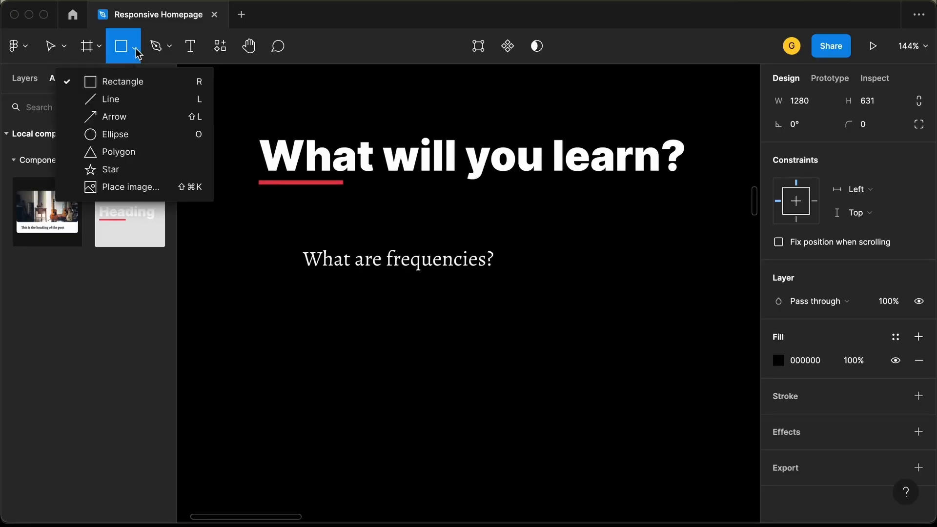
click(141, 145)
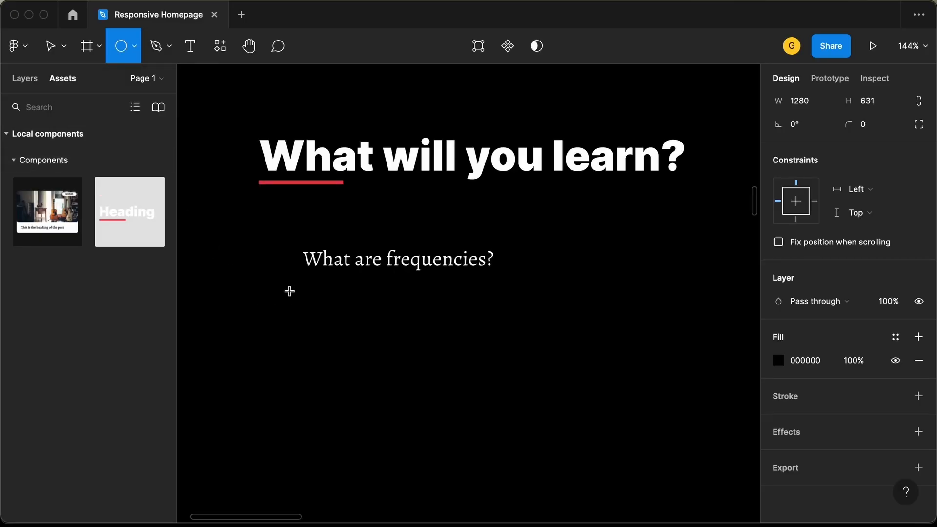
click(250, 263)
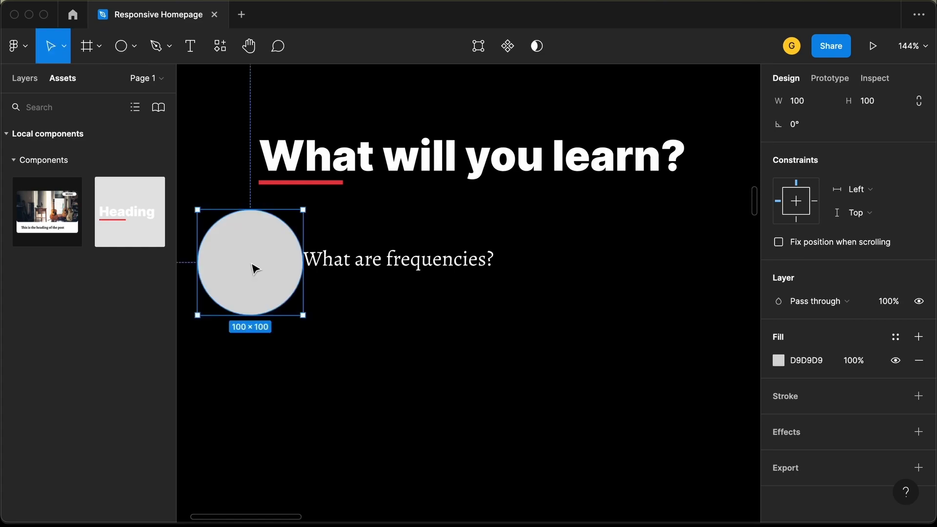
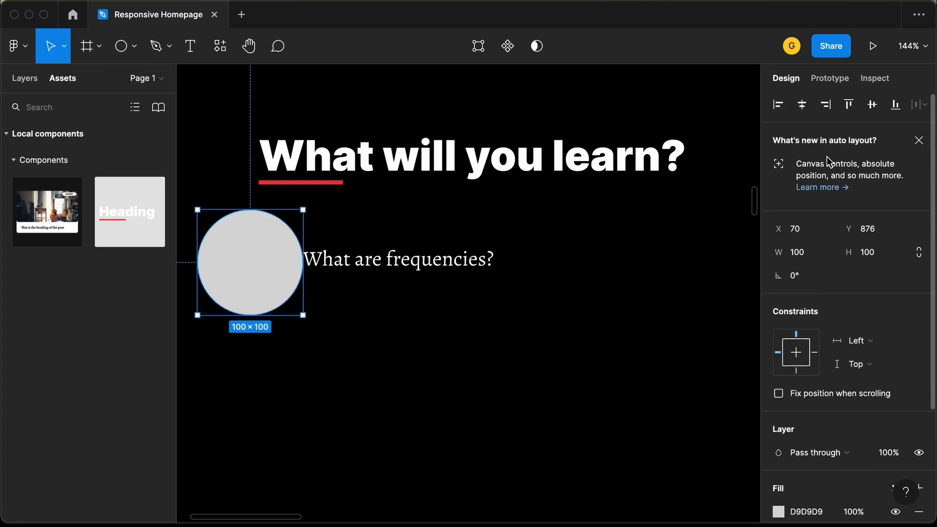
Step: Lock the circle's proportions and resize it to 8 × 8
click(920, 260)
click(877, 257)
text(8)
key(Return)
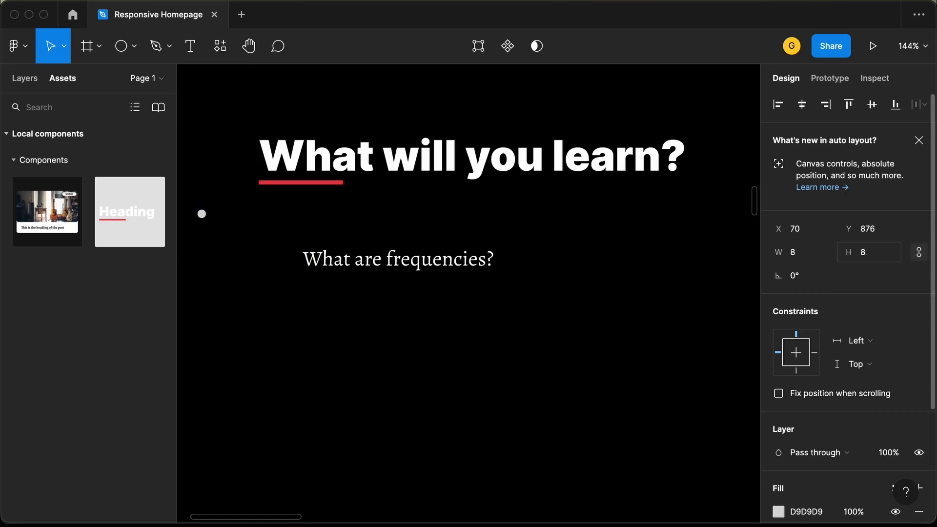
Step: Move the small circle just left of the "What are frequencies?" text, vertically centred on it
scroll(243, 223, up, 1)
scroll(242, 223, up, 3)
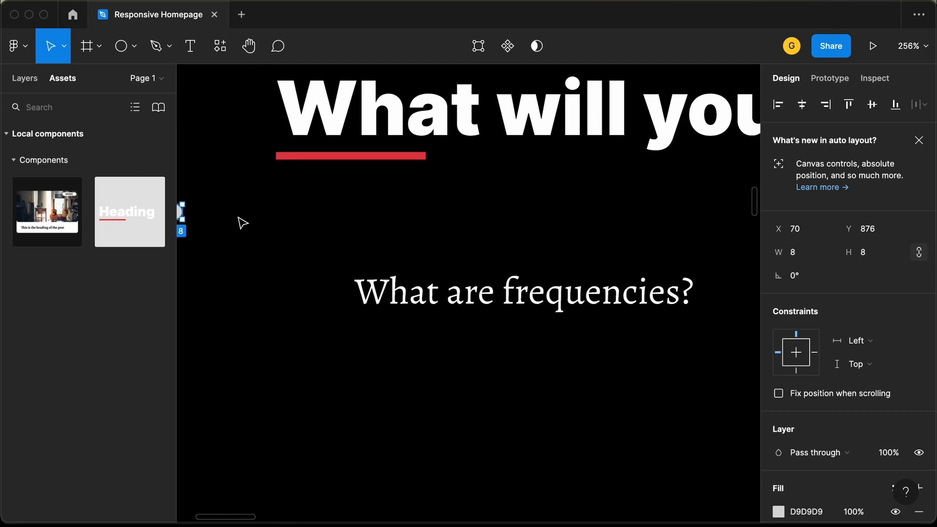
drag(242, 207, 380, 281)
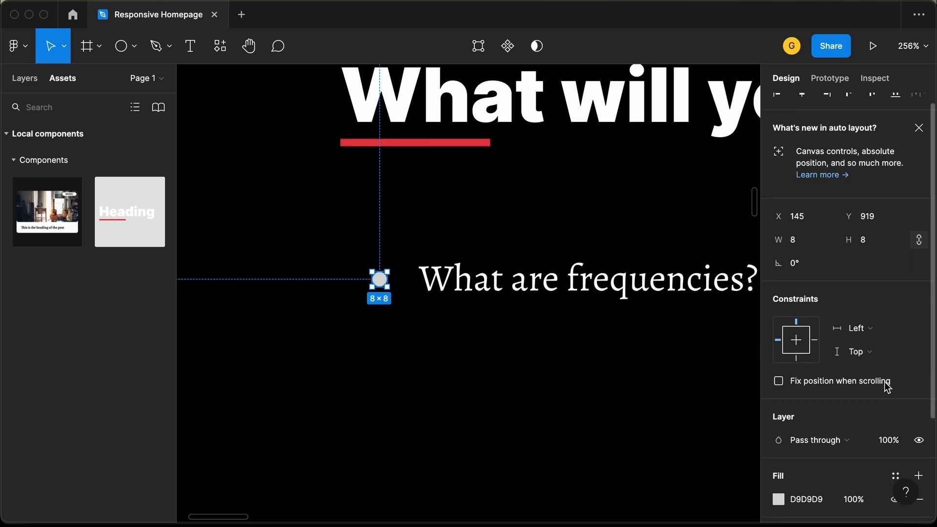
Step: Fill the bullet circle with the red document color E63946
scroll(886, 387, down, 3)
click(779, 360)
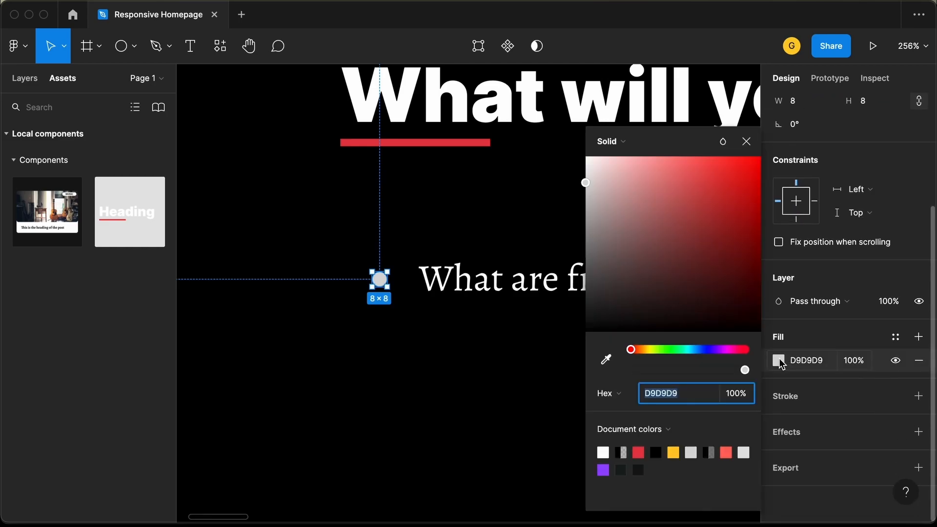
click(639, 451)
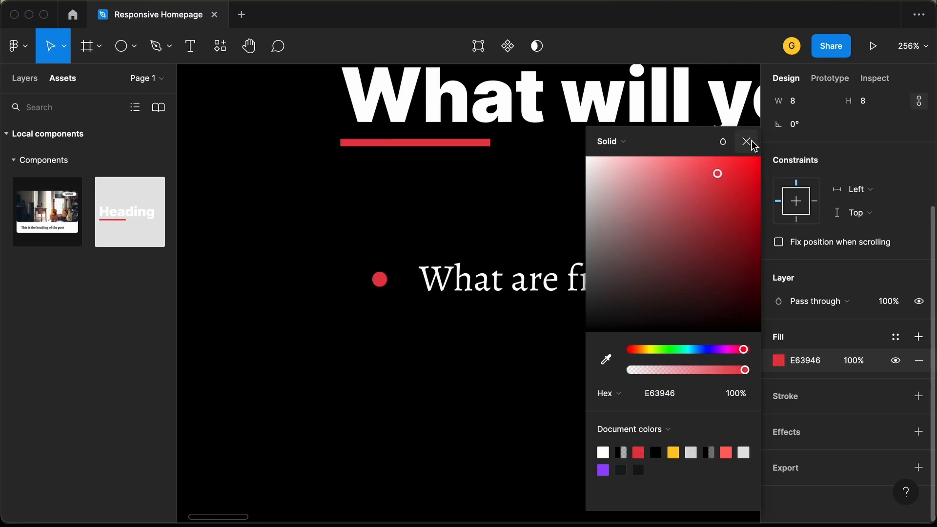
click(747, 141)
Step: Measure the space between the bullet and its text and nudge the bullet right to leave a gap of 16
scroll(474, 267, up, 5)
key(alt)
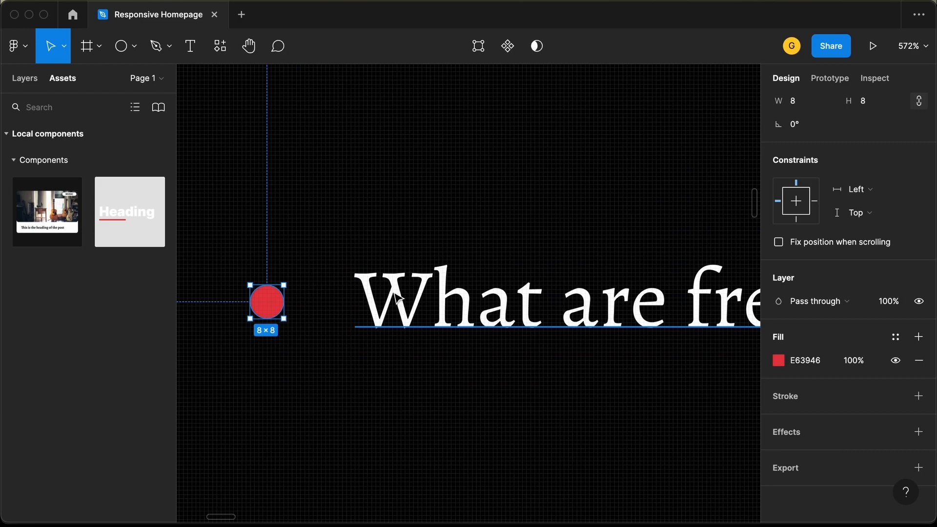
key(alt+Right)
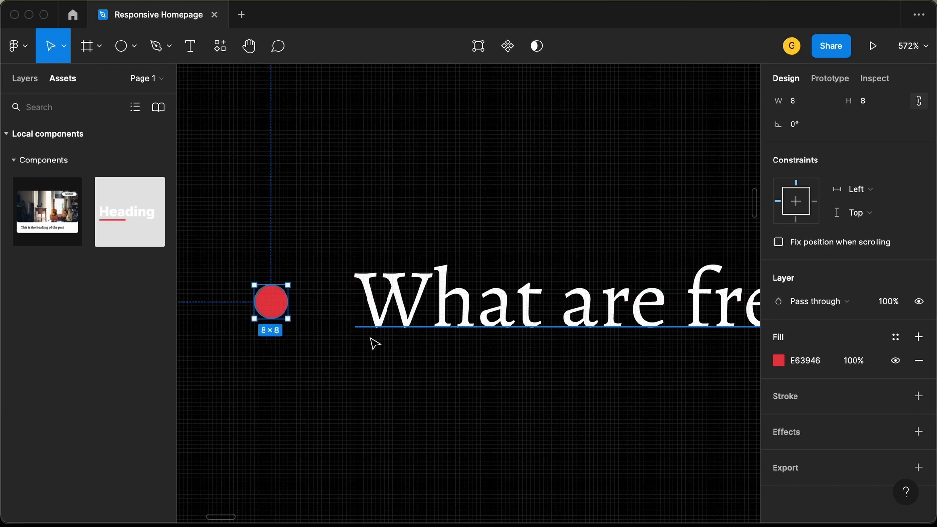
click(381, 379)
Step: Group the "What are frequencies?" text with its red bullet and show the group in the layer list
scroll(381, 379, down, 5)
scroll(383, 379, up, 5)
click(370, 338)
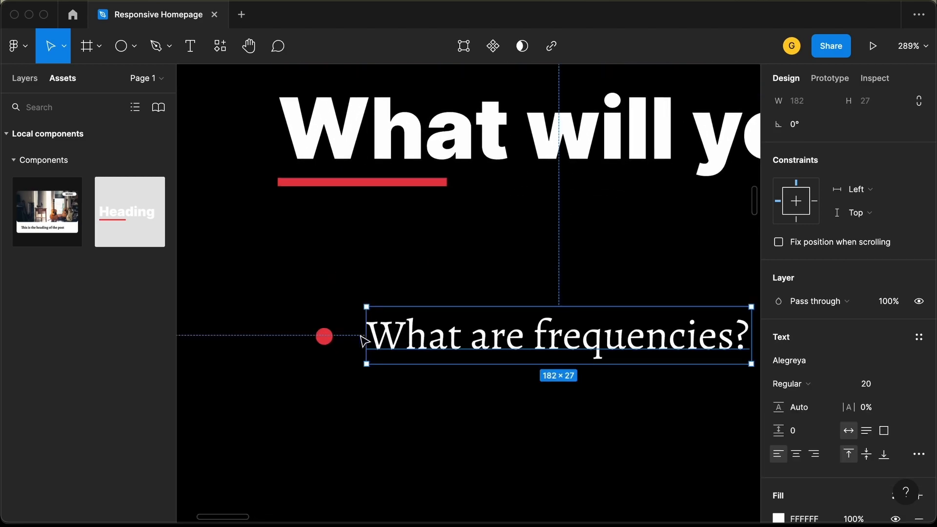
shift+click(331, 340)
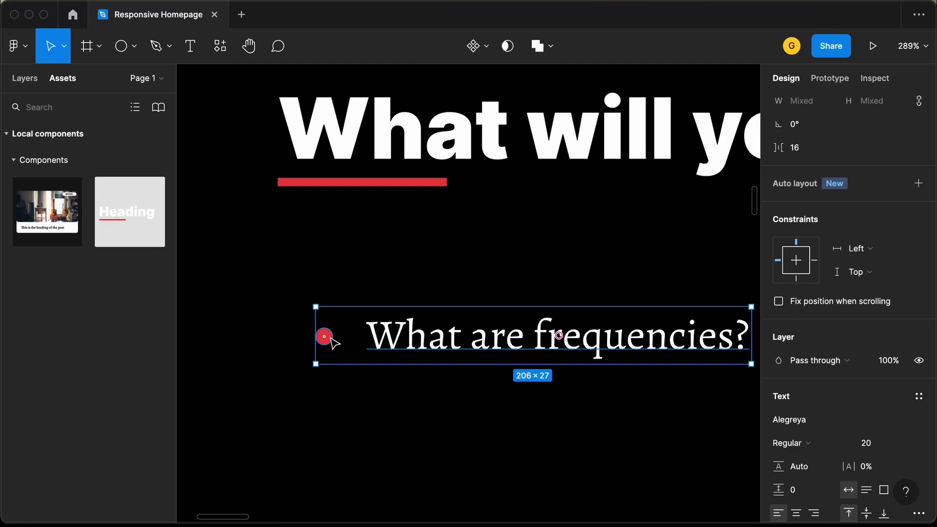
key(super+g)
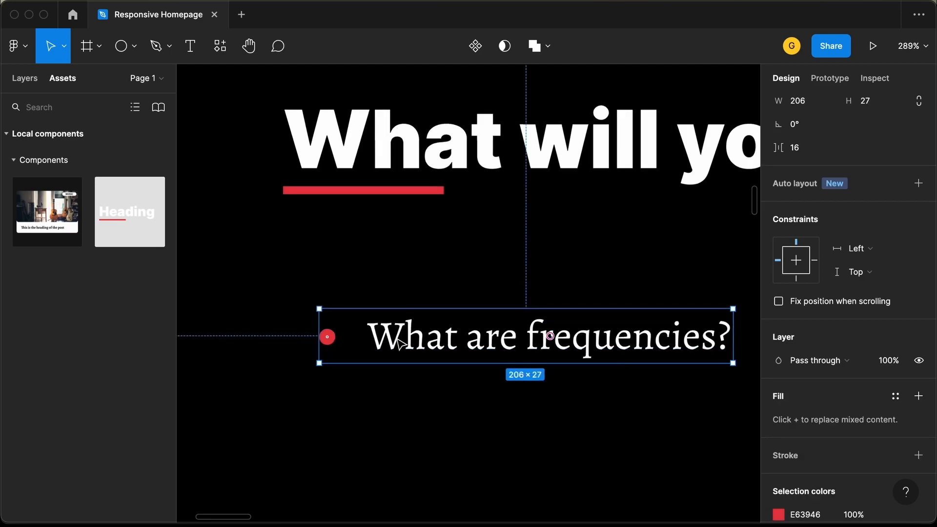
scroll(398, 337, down, 5)
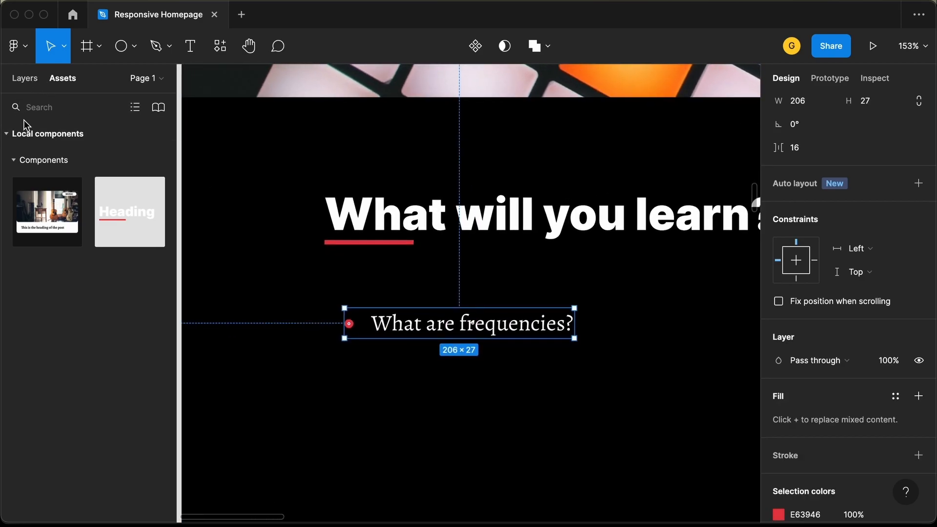
click(30, 81)
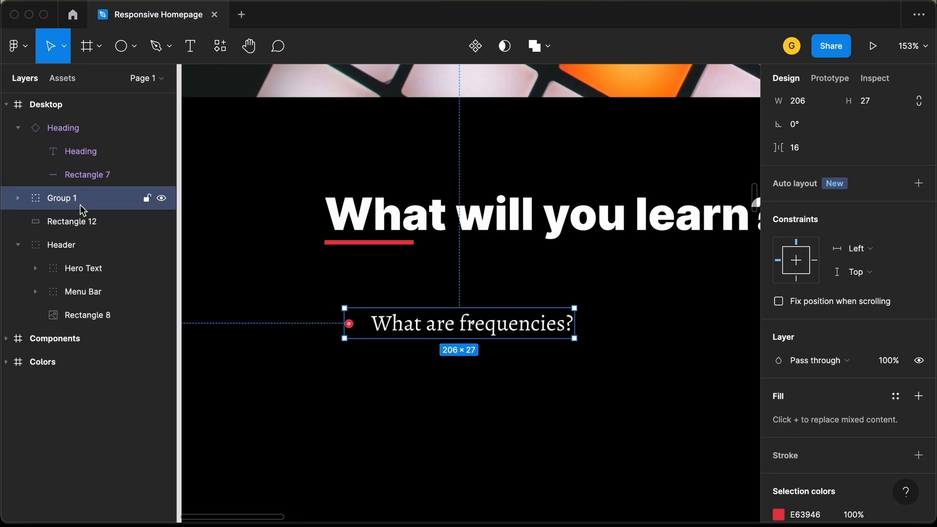
Step: Move the bullet group up so it sits 40 below the "What will you learn?" heading
drag(401, 336, 401, 321)
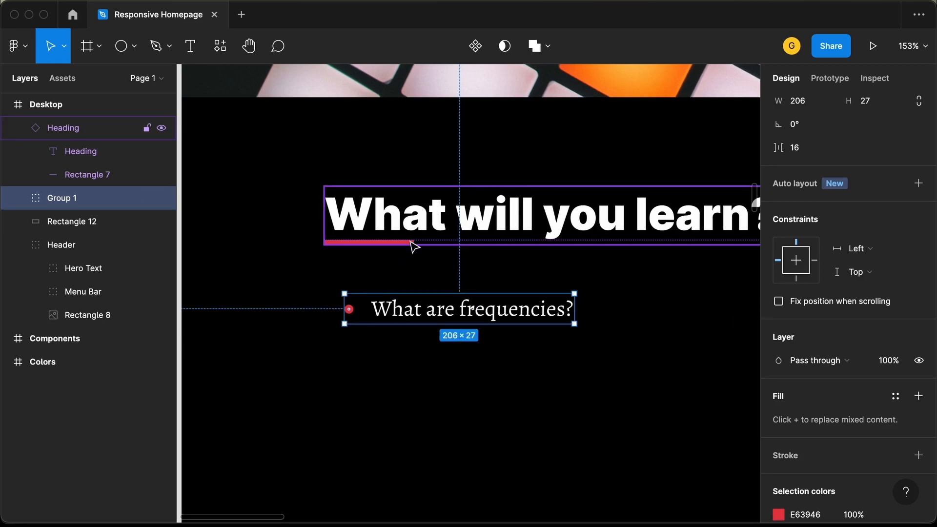
key(Up)
key(Up)
key(Up)
key(Up)
key(Up)
key(Up)
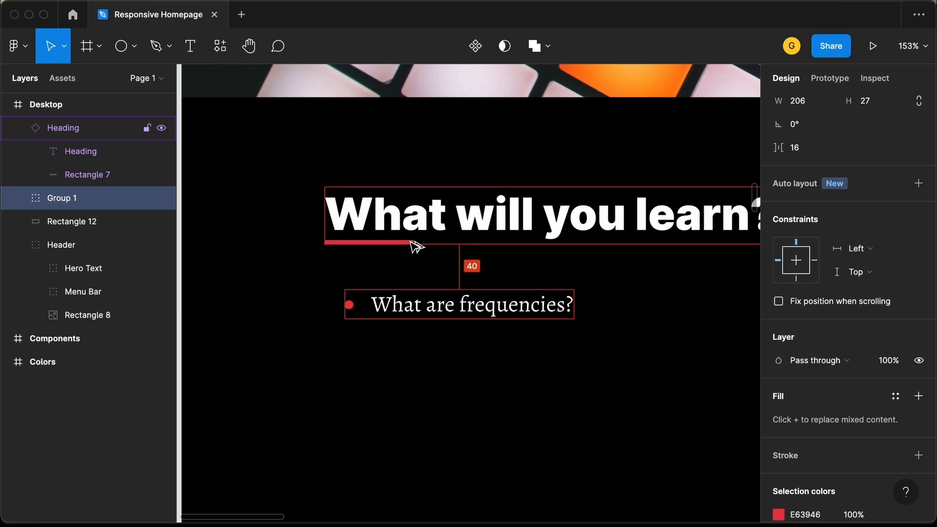
Step: Nudge the bullet group left until it is 140 from the black section's left edge
key(alt)
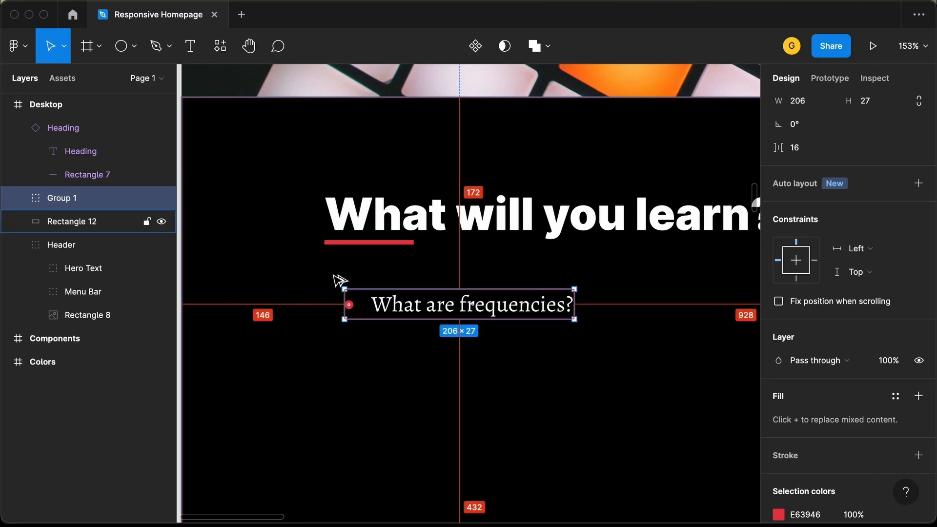
key(Left)
key(Left)
key(Left)
key(Left)
key(Left)
key(Left)
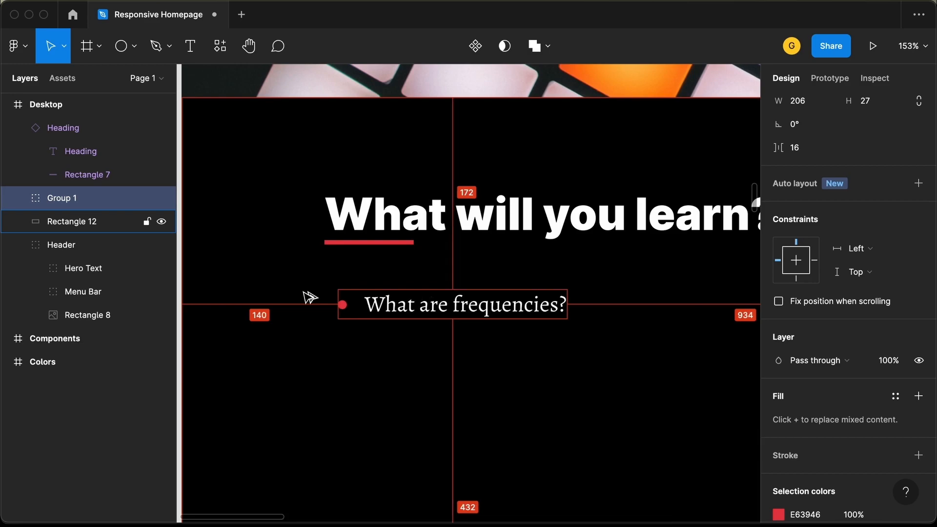
Step: Check the list in the Desktop.png reference, then duplicate the bullet group and place the copy below the original with a small gap
scroll(348, 351, down, 5)
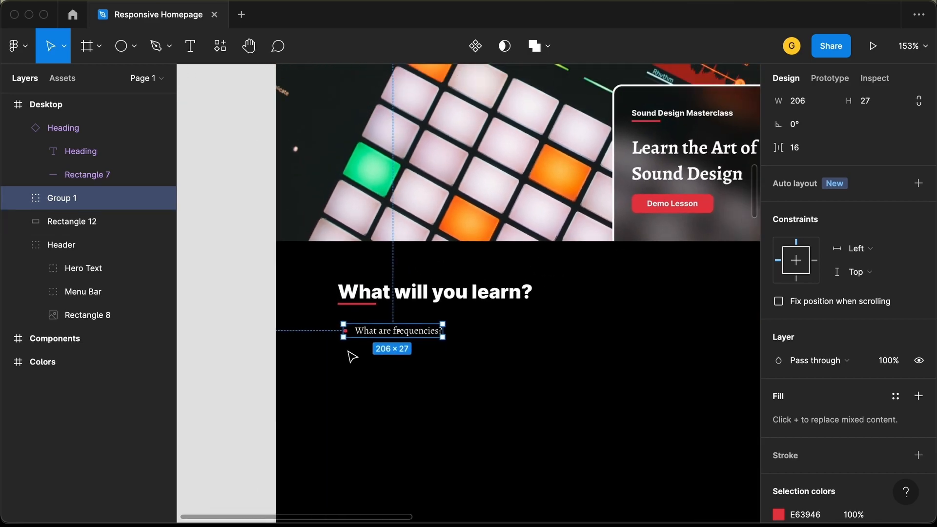
scroll(348, 352, down, 1)
click(348, 352)
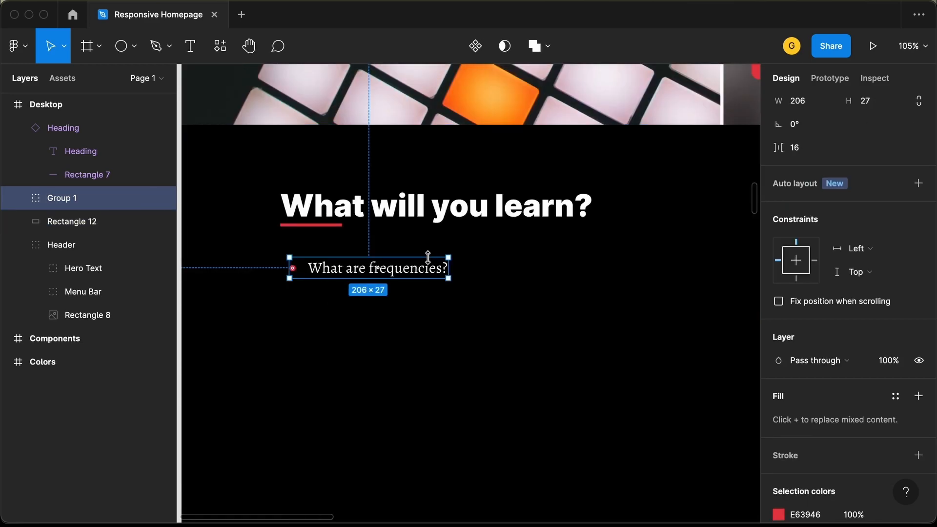
key(super+Tab)
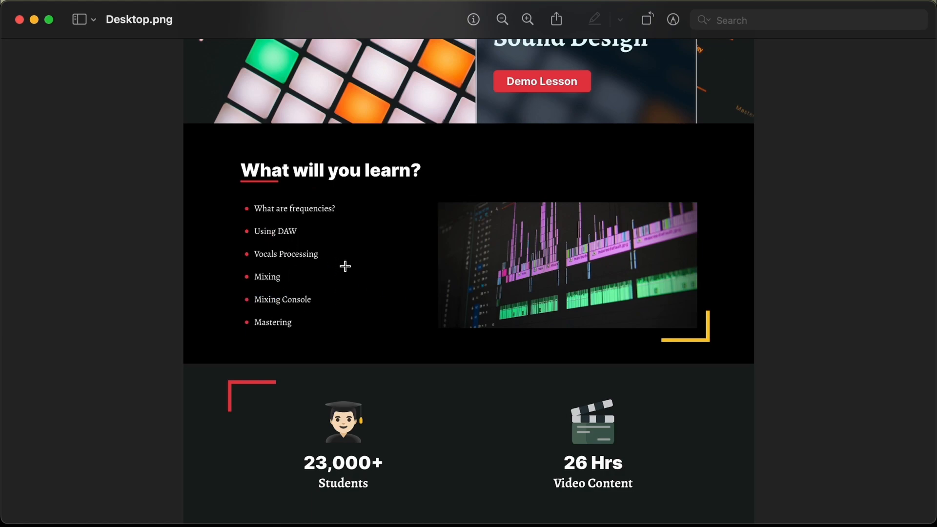
key(super+Tab)
click(381, 252)
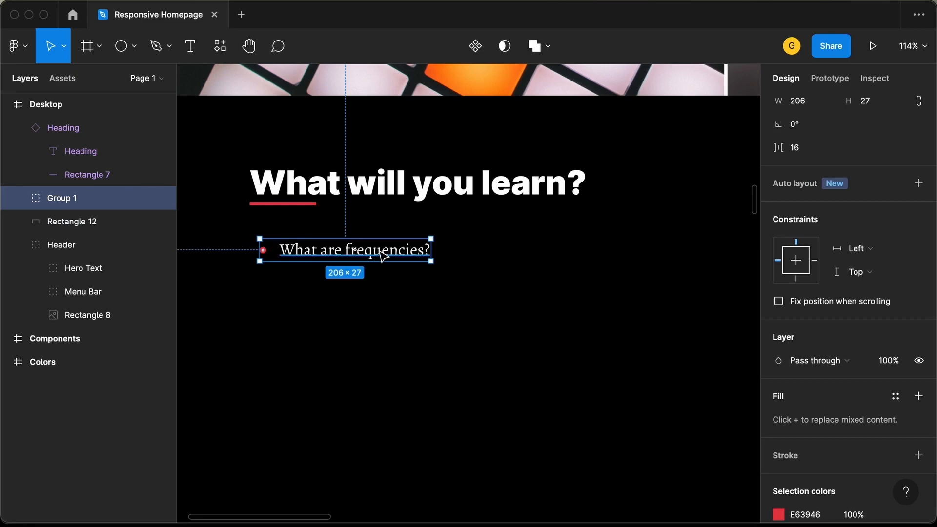
key(super+d)
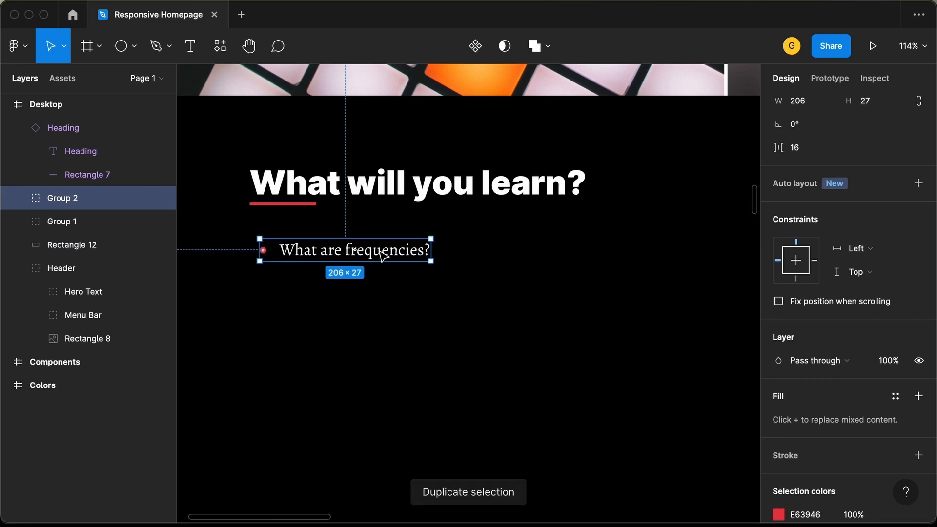
key(shift+Down)
key(shift+Down)
key(shift+Down)
key(shift+Down)
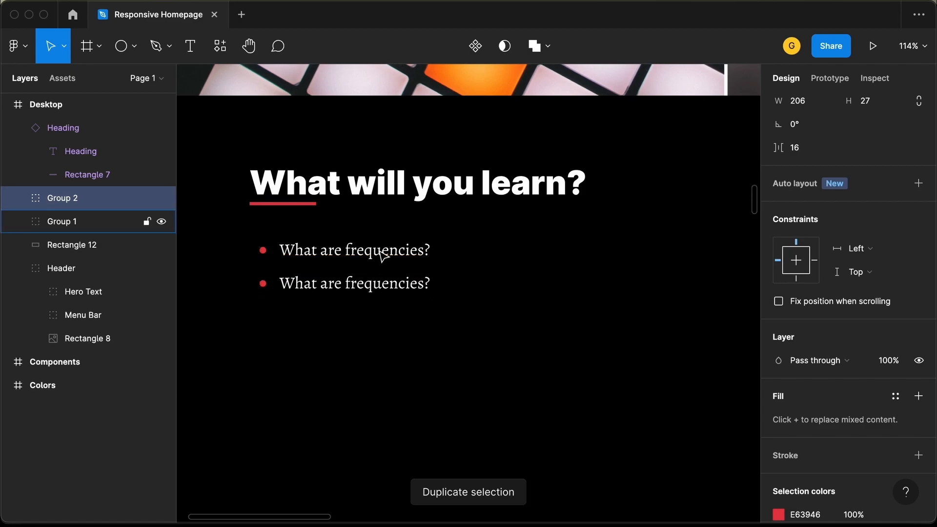
key(shift+Down)
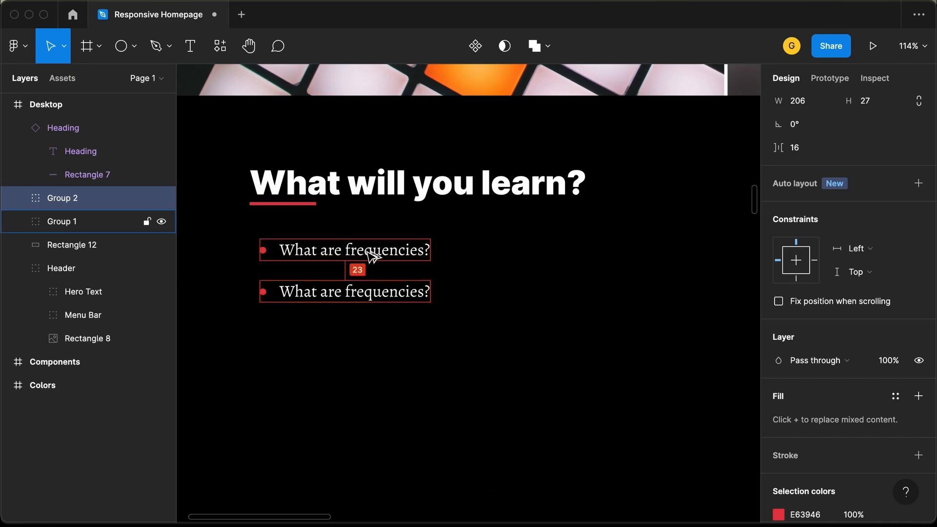
Step: Duplicate the second bullet group four more times at the same spacing to make a list of six
scroll(371, 258, down, 2)
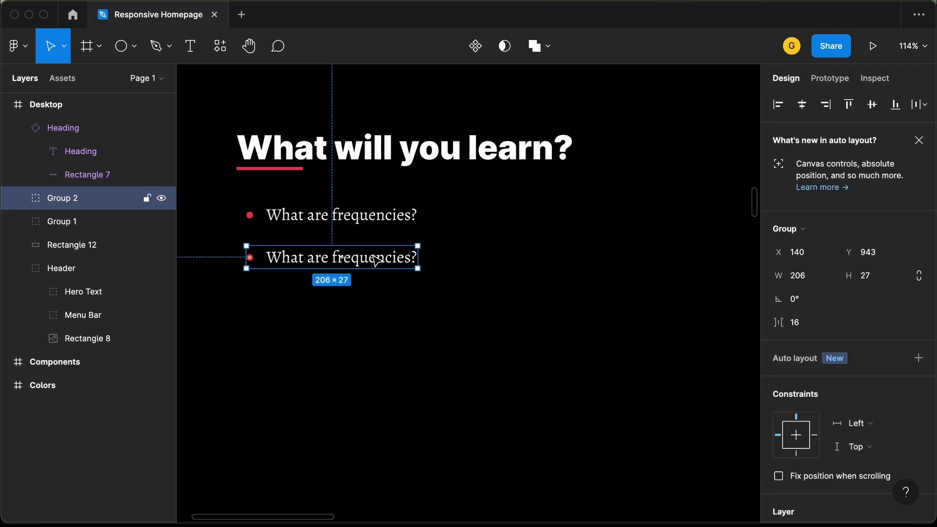
key(super+d)
key(super+d)
key(super+d)
key(super+d)
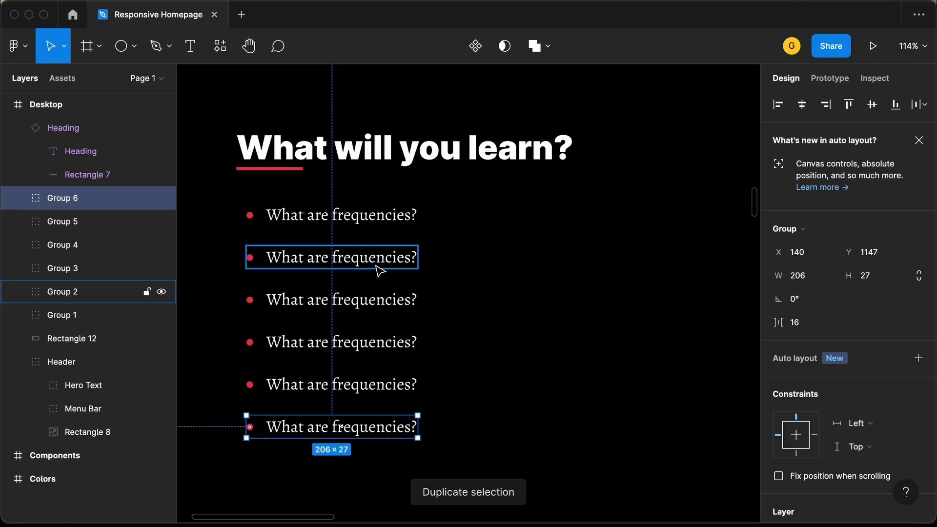
Step: Change the second bullet's text to "Using DAW"
click(360, 278)
double_click(361, 266)
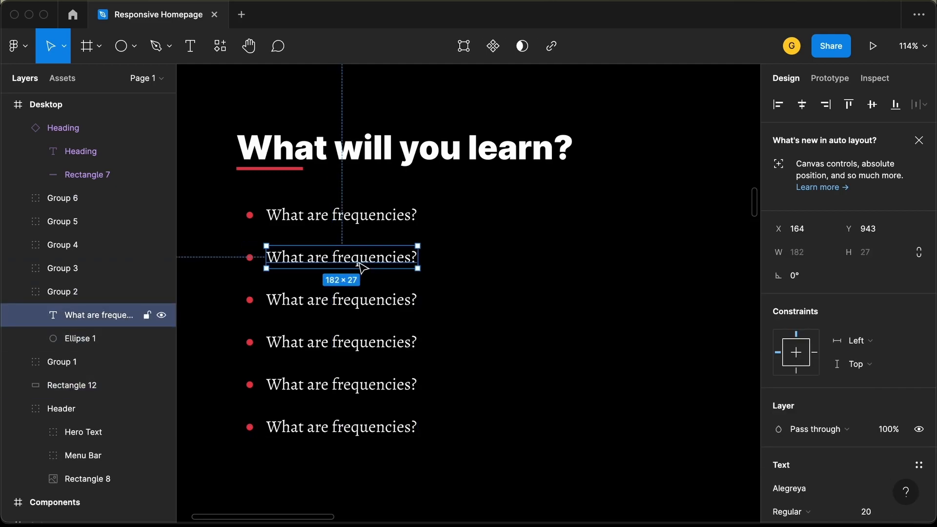
double_click(360, 263)
text(Using DAW)
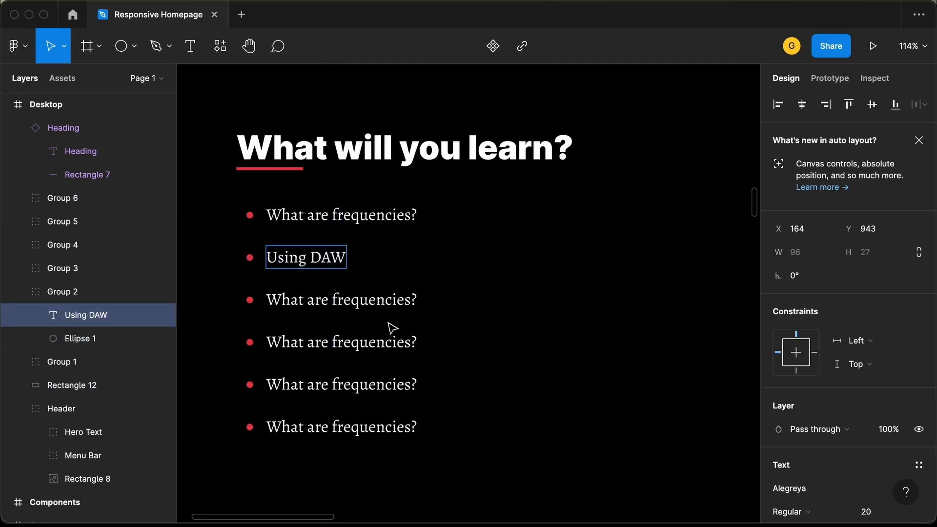
Step: Change the third bullet's text to "Vocals Processing"
double_click(371, 303)
click(372, 304)
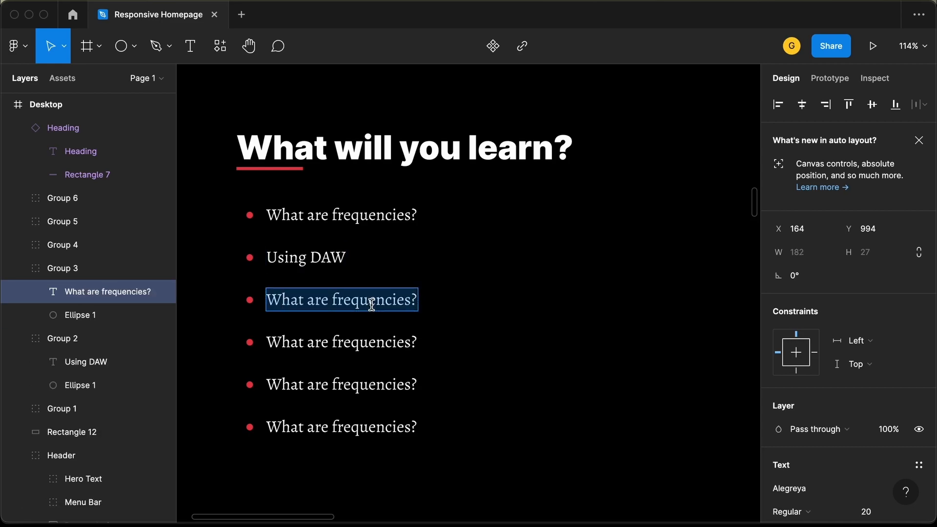
text(Vocals P)
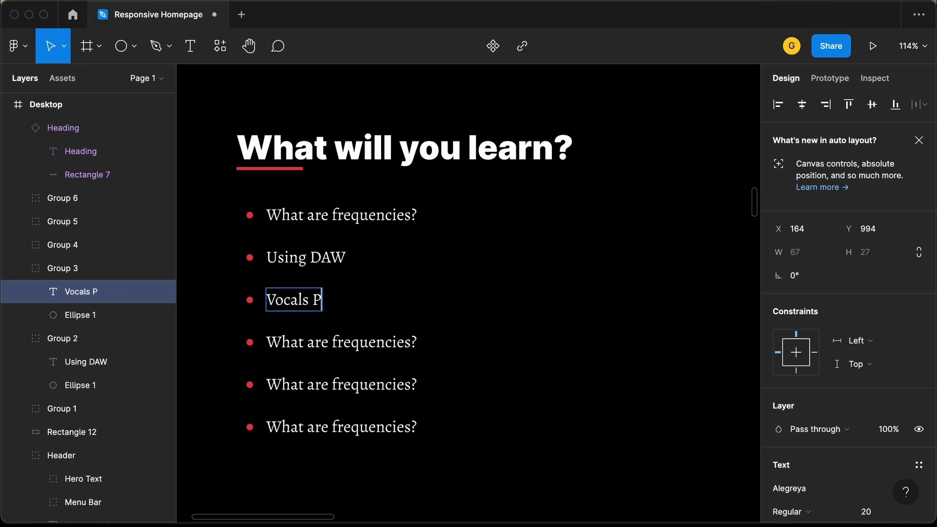
text(rocessing)
Step: Change the fourth bullet's text to "Mixing", checking the wording against the Desktop.png reference
double_click(382, 347)
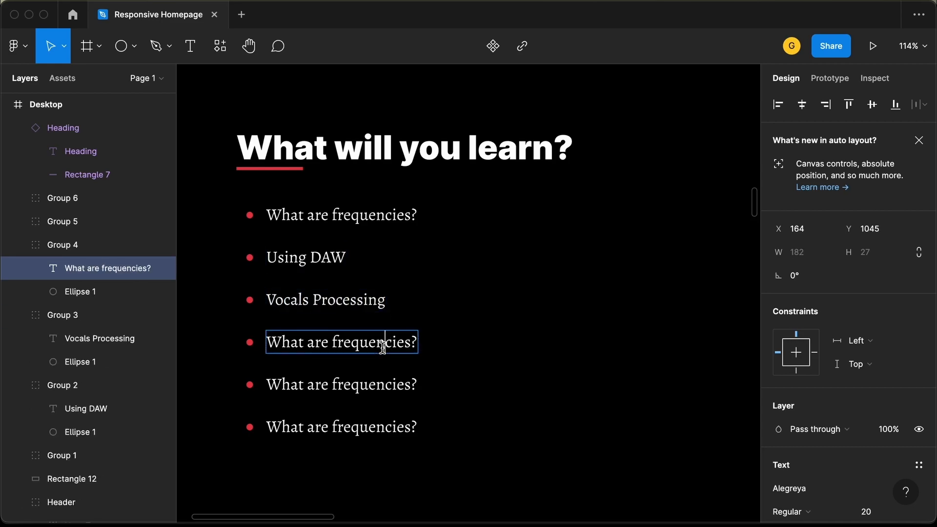
click(383, 347)
key(super+Tab)
text(Mxi)
key(super+Tab)
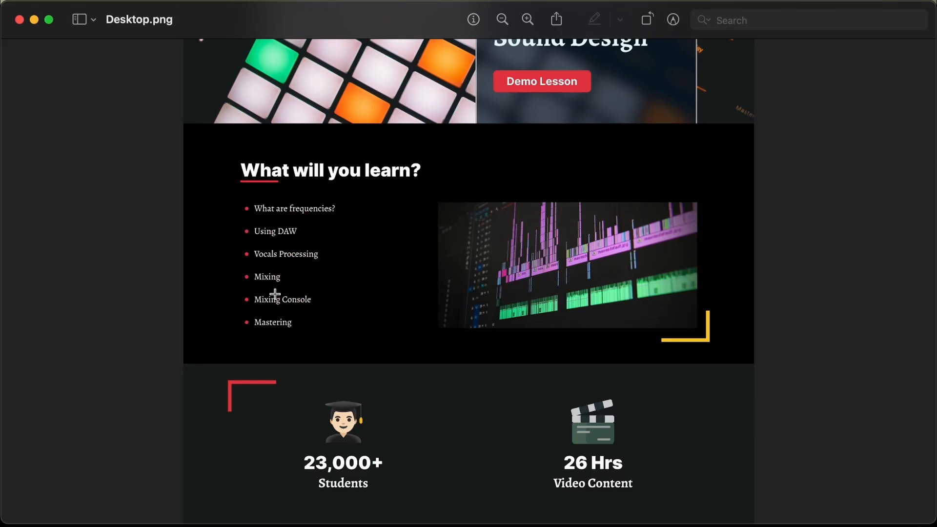
Step: Change the fifth bullet's text to "Mixing Console" and the sixth bullet's text to "Mastering"
key(super+Tab)
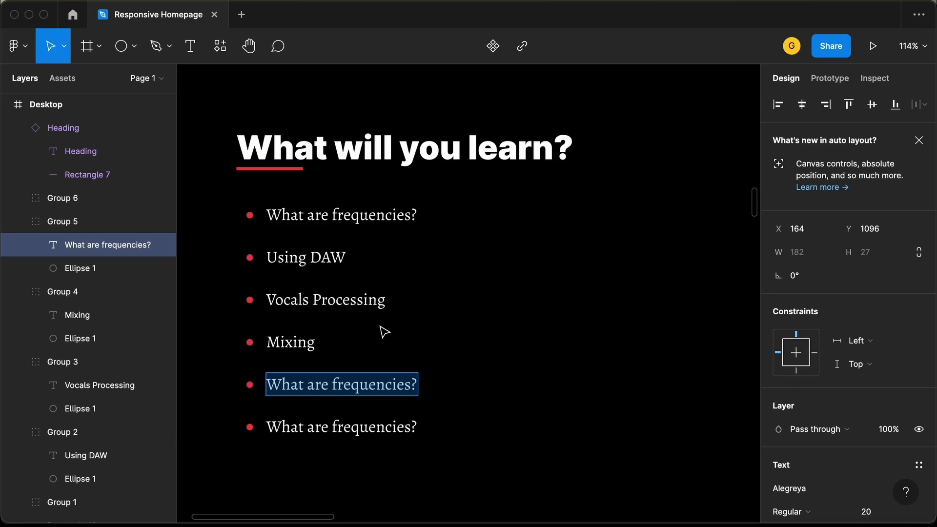
text(Mixing Console)
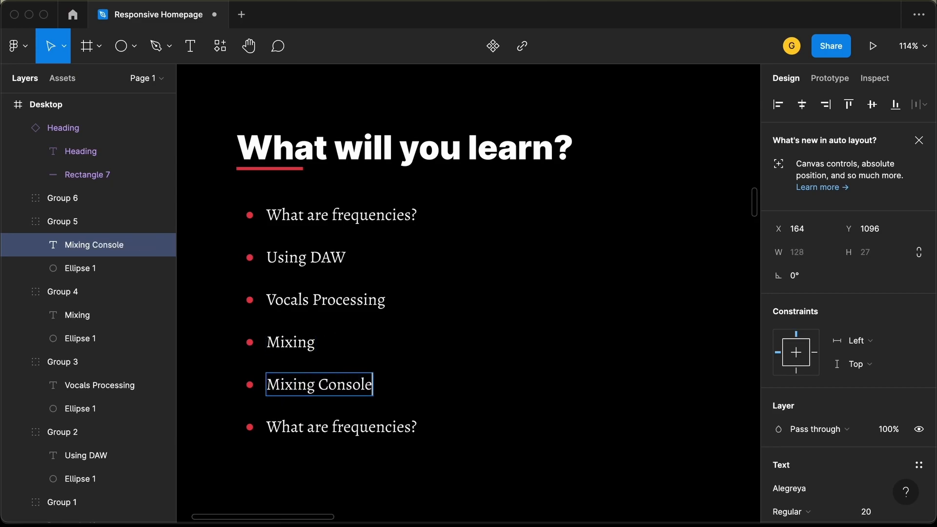
double_click(383, 428)
key(super+a)
text(Mastering)
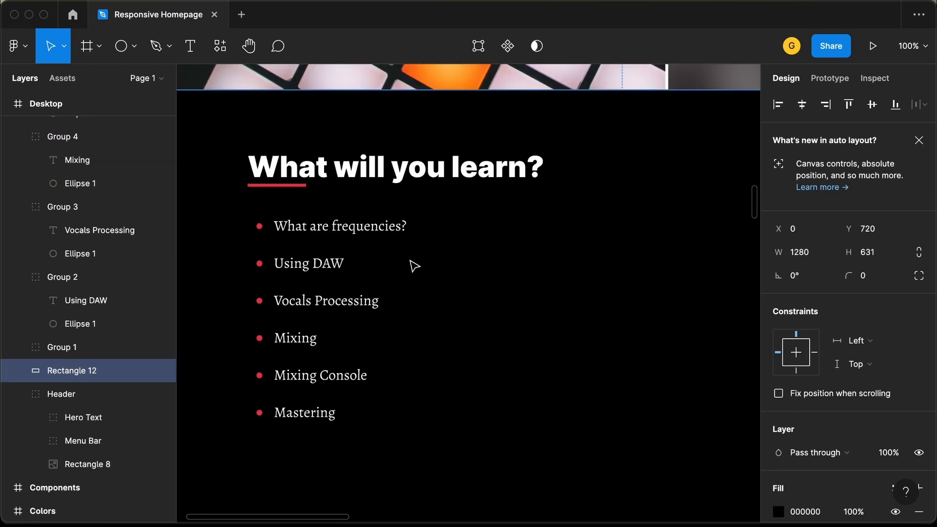
Step: Draw a rectangle about 732 × 320 px beside the bullet list in the black section and check its margins
scroll(414, 266, down, 3)
scroll(511, 248, down, 3)
scroll(509, 247, right, 2)
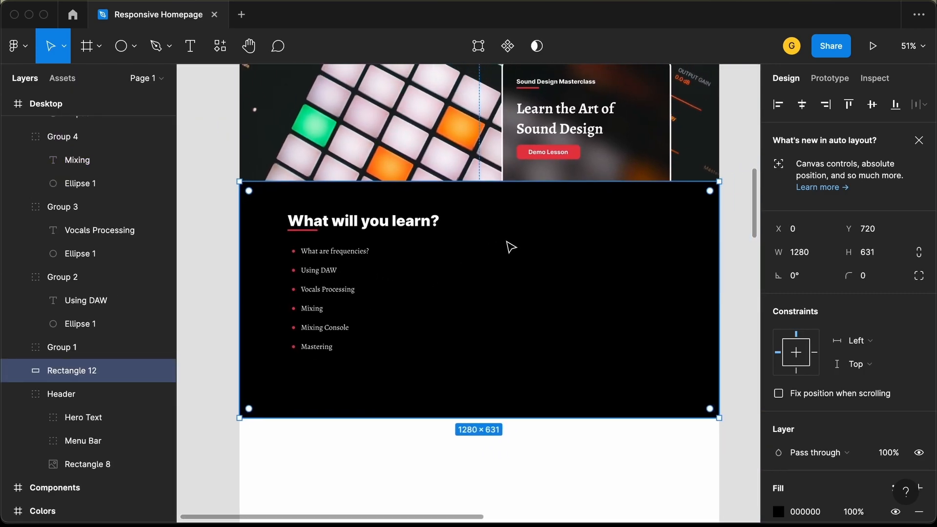
click(135, 47)
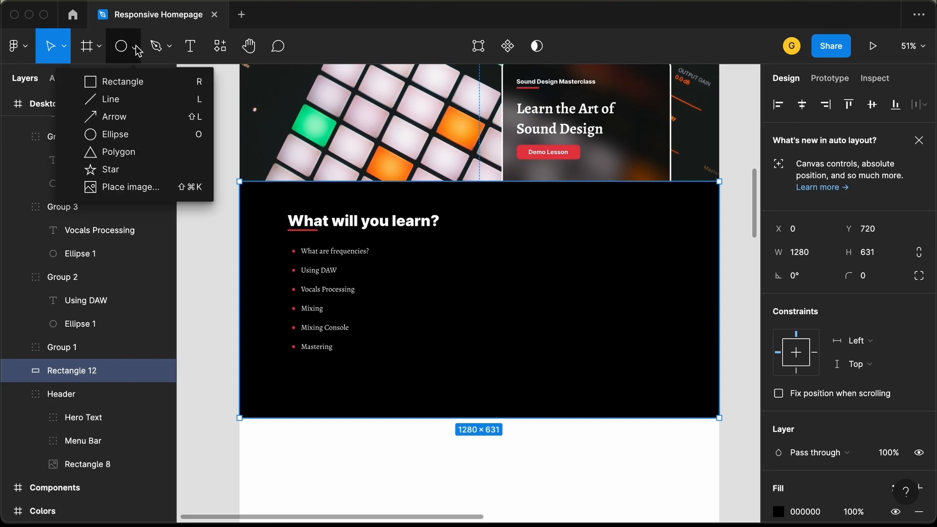
click(138, 83)
drag(397, 244, 672, 364)
key(alt)
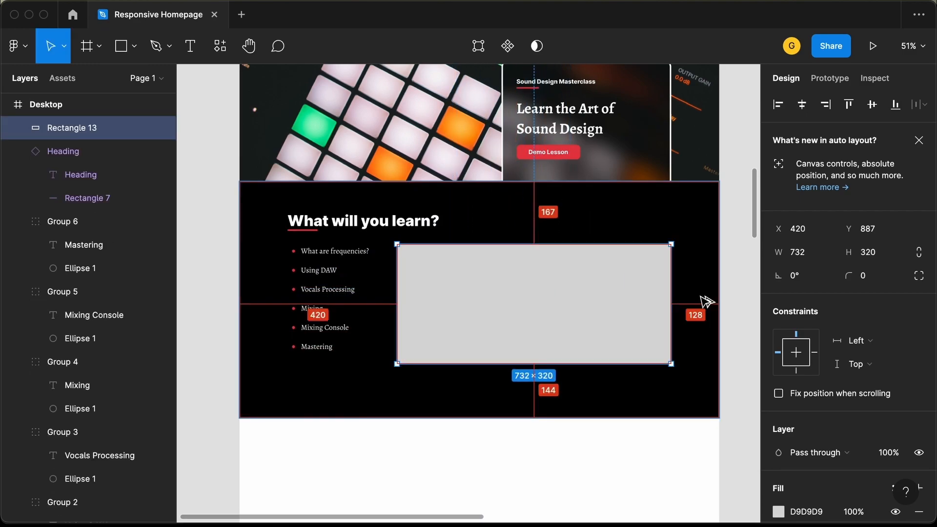
Step: Shift the rectangle 12 px to the left, then shrink it from its left and bottom edges to about 558 × 287 px
key(Left)
key(Left)
key(shift+Left)
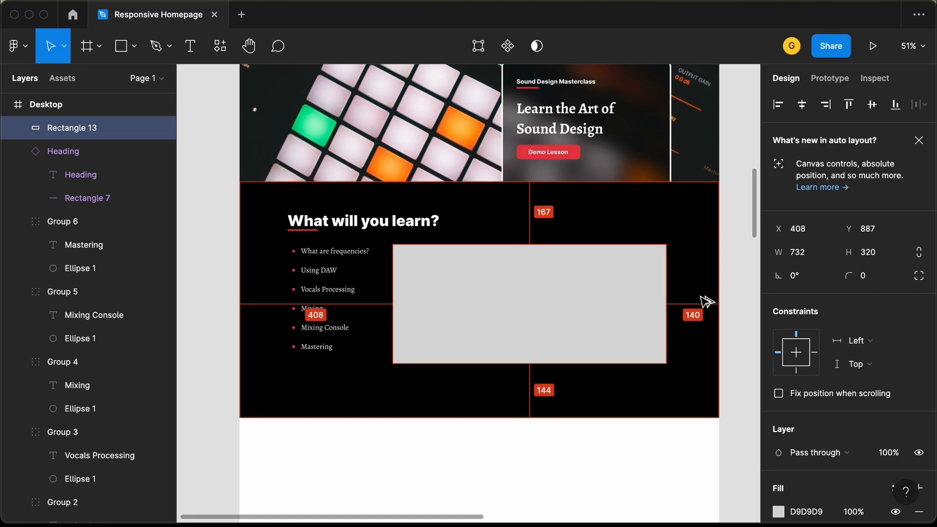
drag(402, 298, 457, 296)
drag(528, 364, 528, 351)
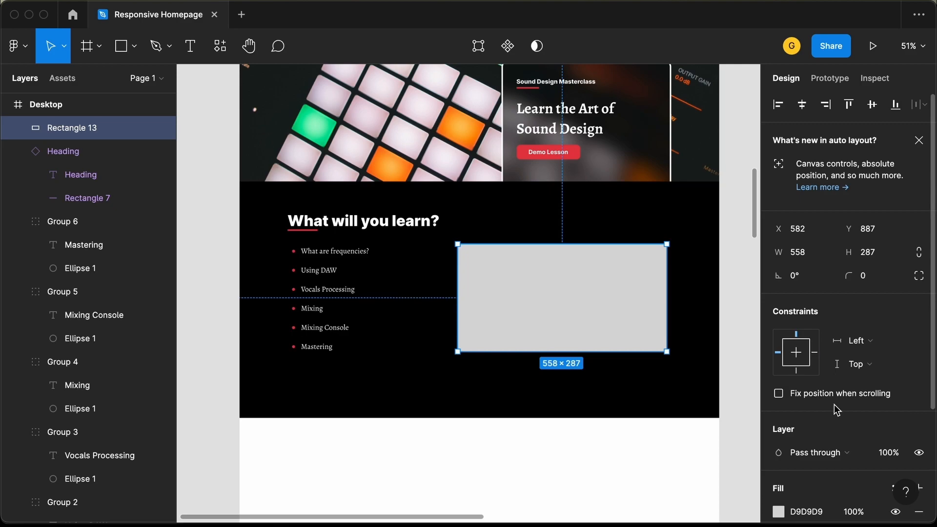
Step: Change the rectangle's fill type from solid to image, keeping the checkerboard placeholder
scroll(836, 409, down, 3)
click(780, 385)
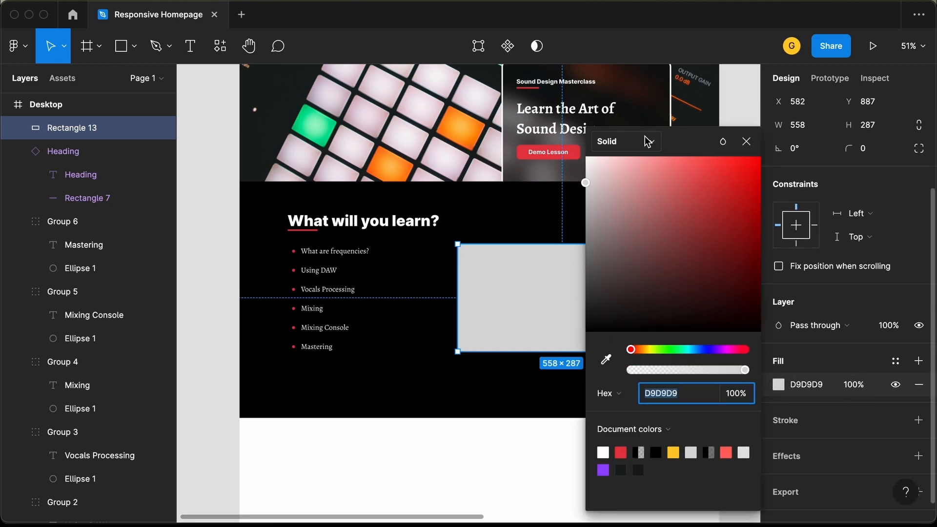
click(625, 141)
click(623, 230)
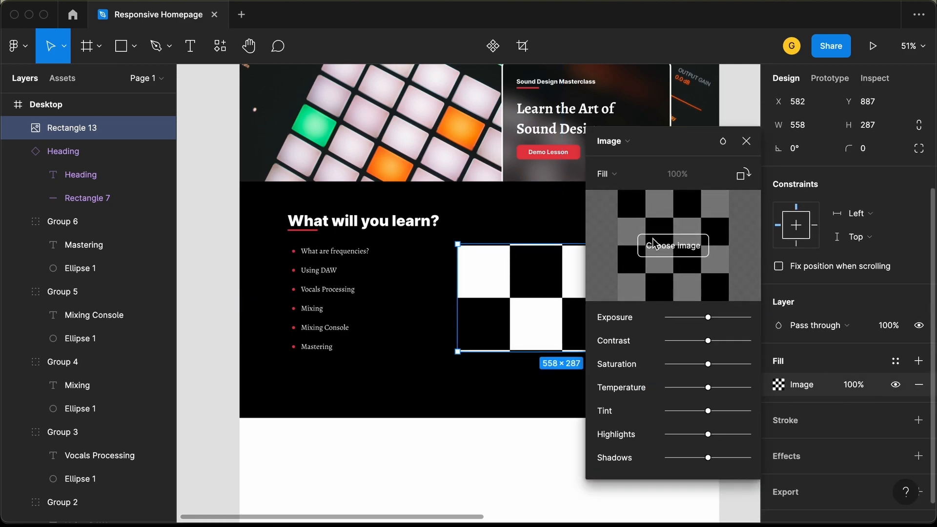
click(747, 141)
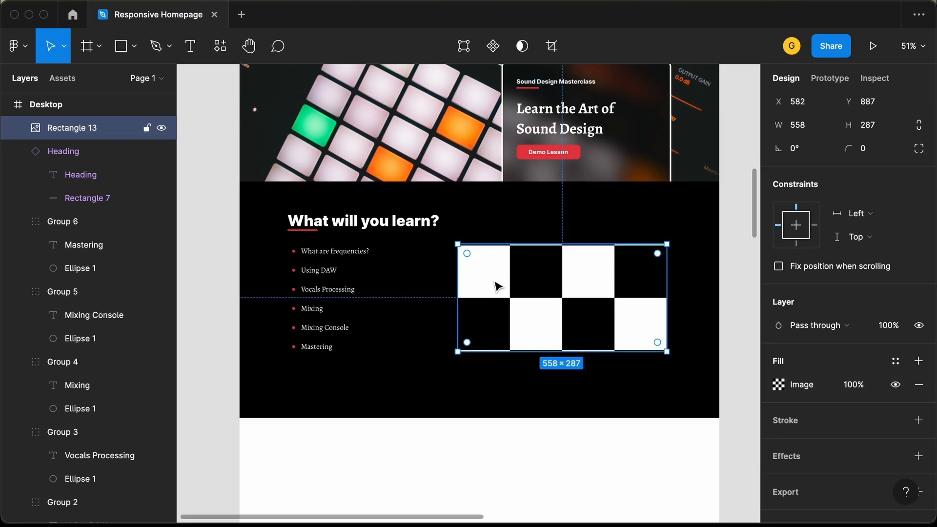
Step: Run the Unsplash plugin on the rectangle and search its photos for "daw"
right_click(524, 280)
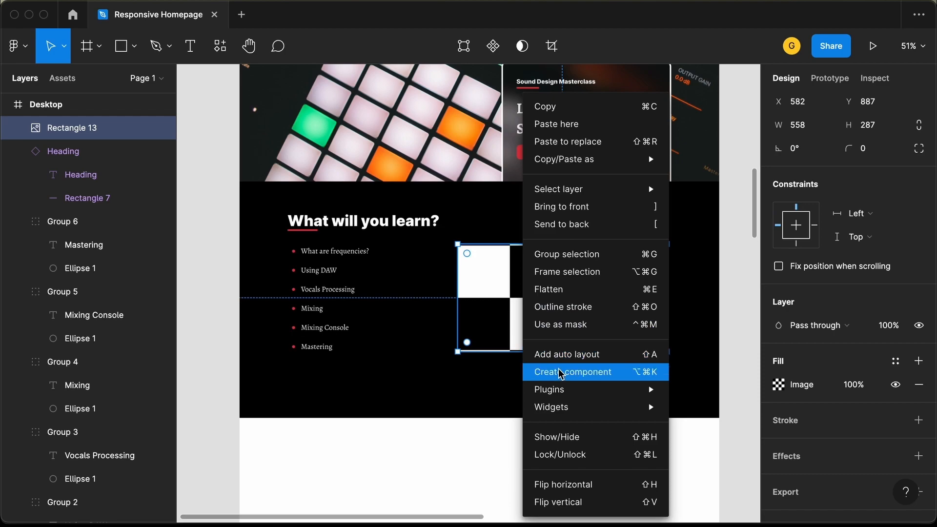
mouse_move(575, 404)
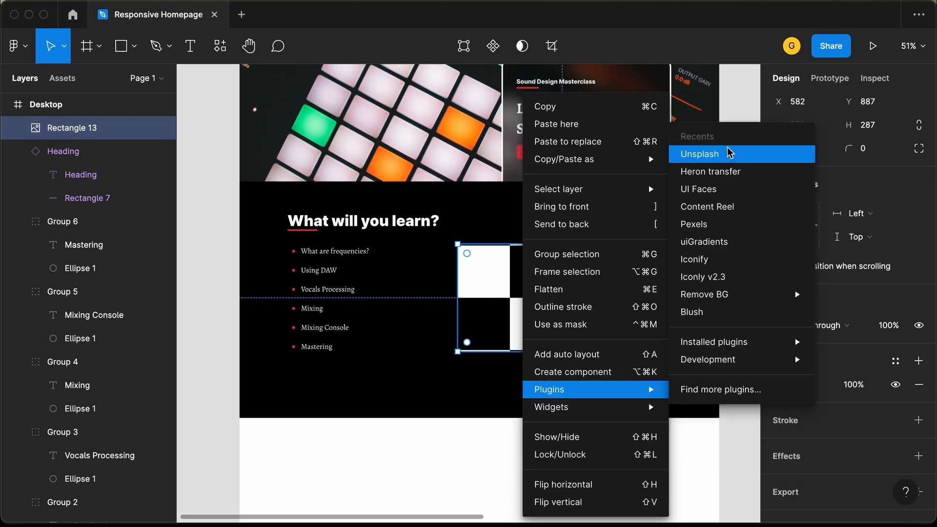
click(733, 155)
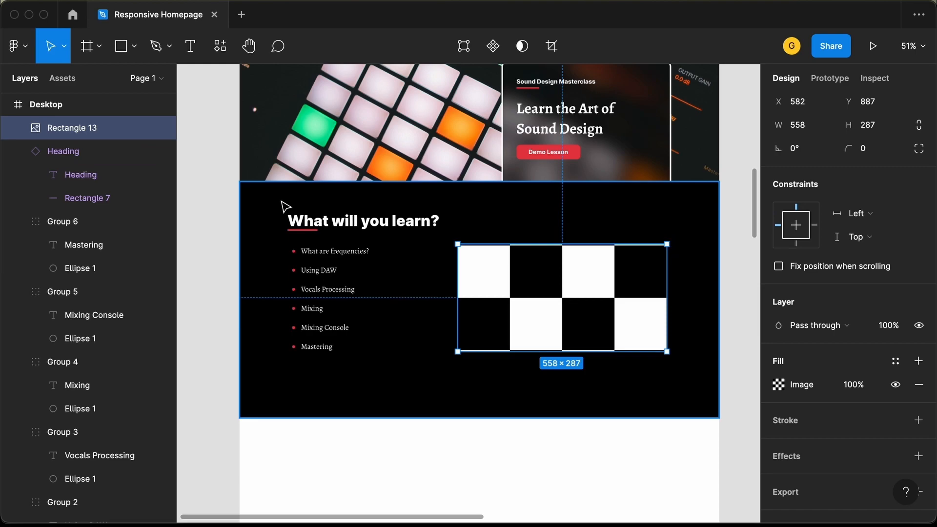
click(205, 150)
text(daw)
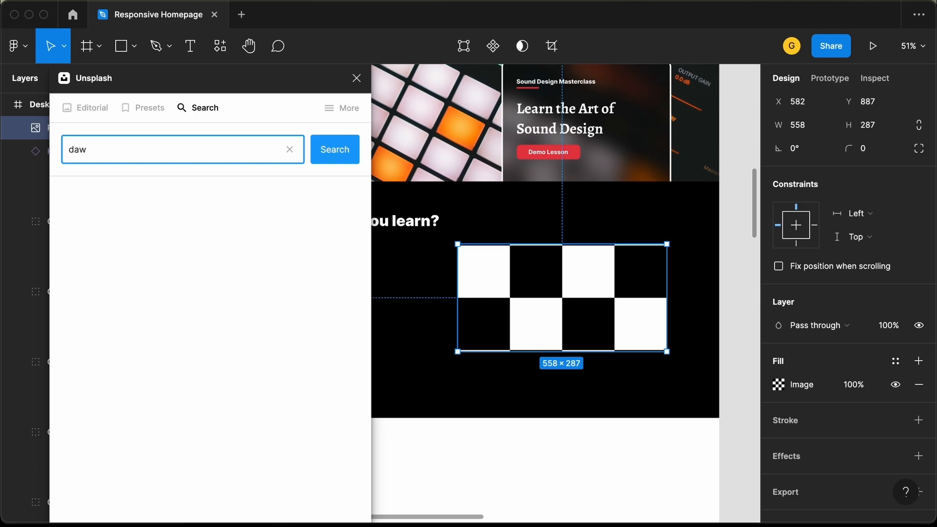
key(Return)
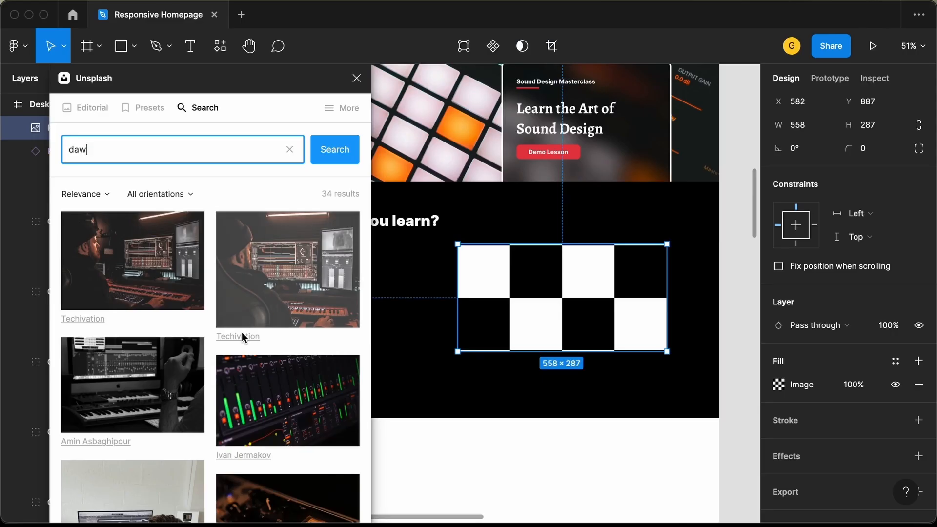
Step: Browse the photo results and fill the rectangle with the picture of a man at a dark studio desk
scroll(250, 349, down, 5)
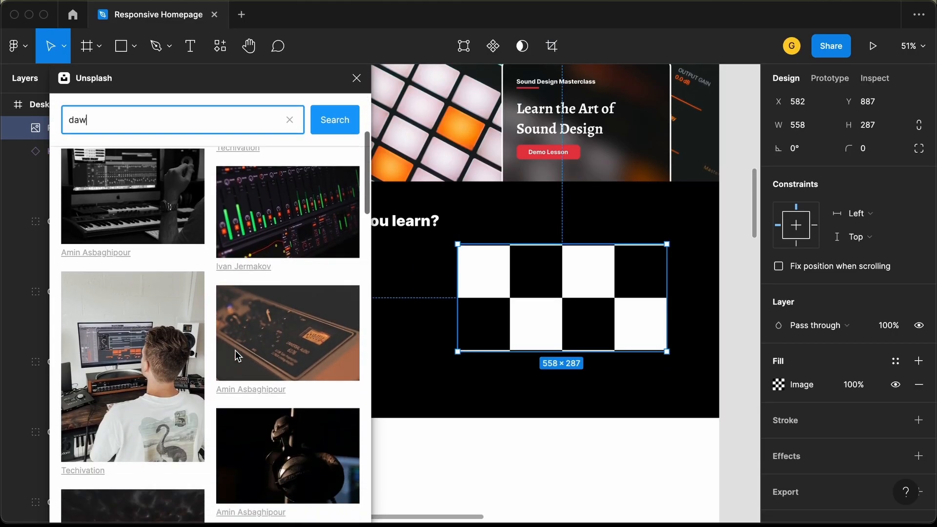
scroll(236, 356, down, 5)
scroll(139, 276, up, 15)
drag(139, 275, 541, 325)
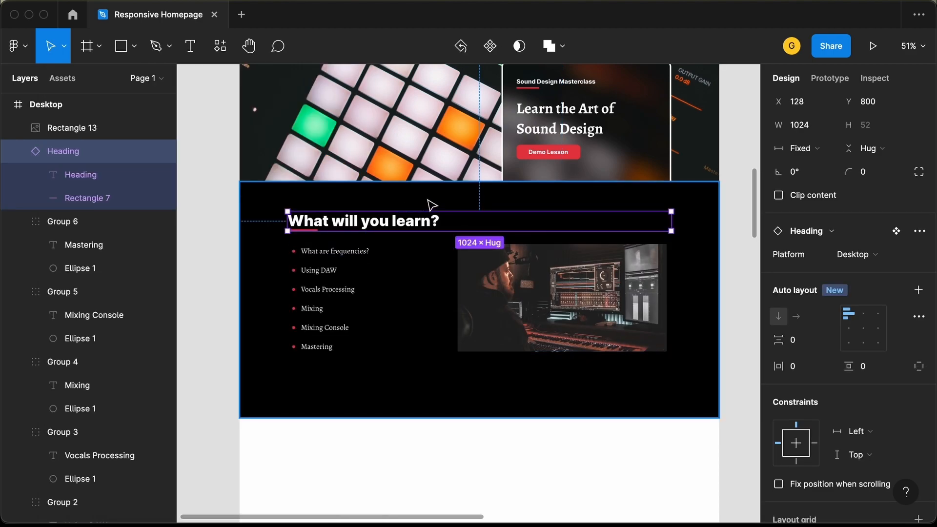
Step: Compare the margins around the photo and reduce the black section background's height to 534 px
key(alt)
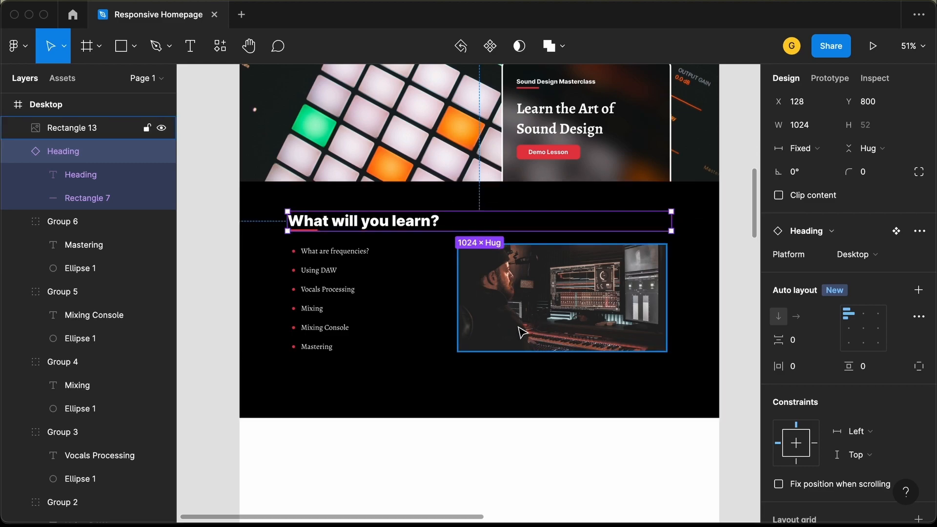
click(510, 393)
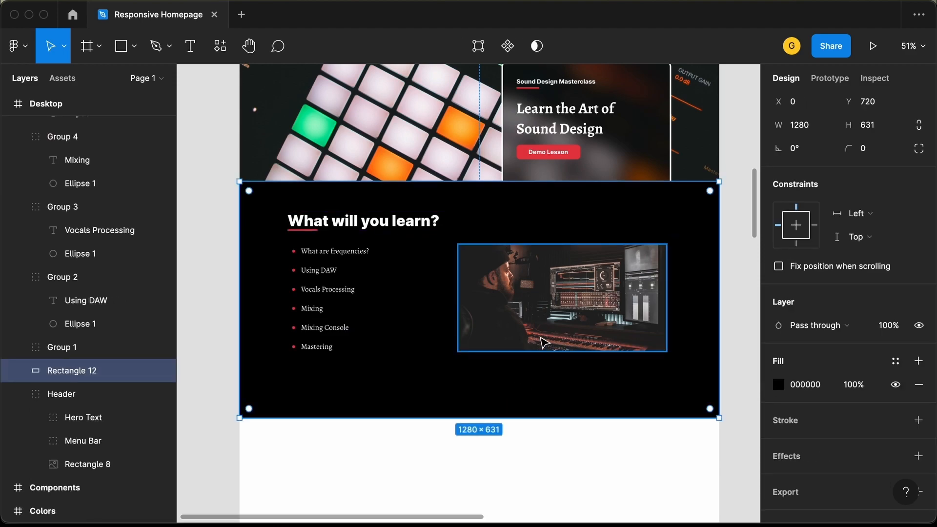
key(alt)
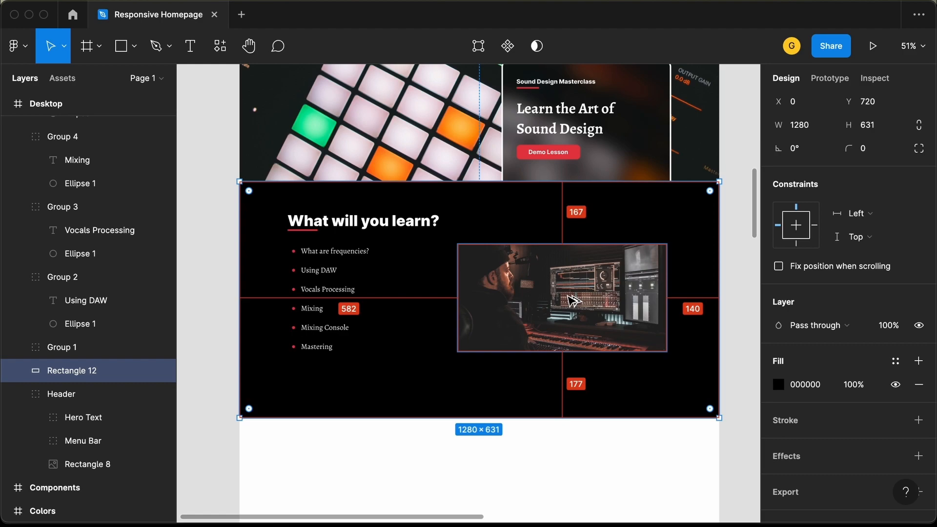
key(alt)
key(super+shift+Up)
key(super+shift+Up)
key(super+shift+Up)
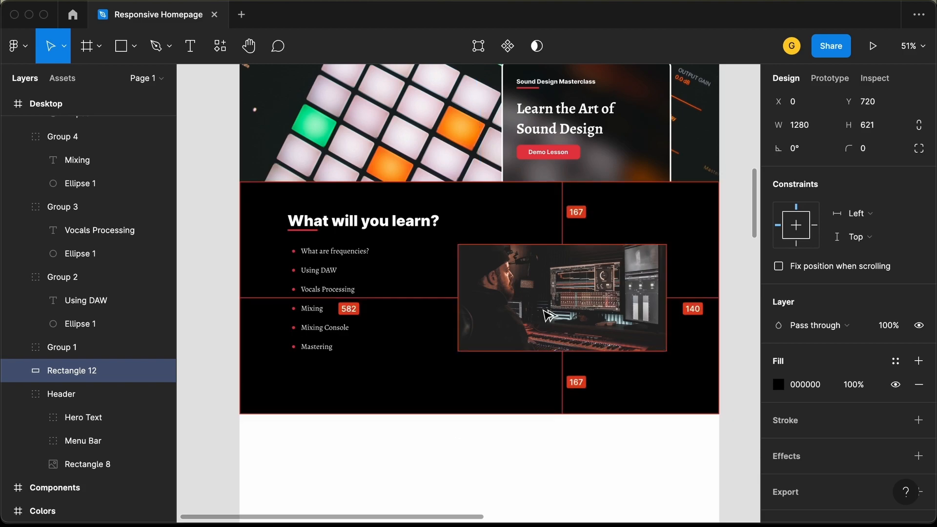
key(super+shift+Up)
key(super+shift+Up)
key(super+shift+Up)
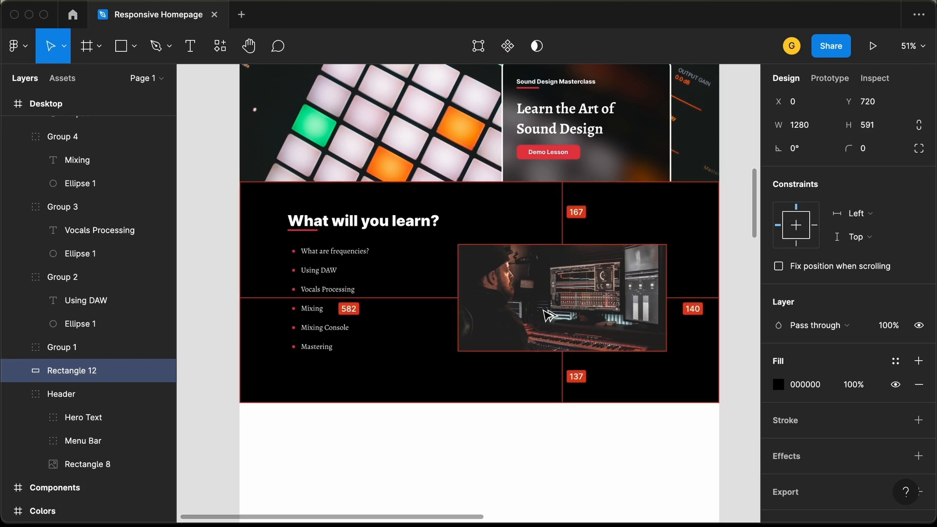
key(super+shift+Up)
key(super+shift+Up)
key(super+shift+Up)
key(super+shift+Up)
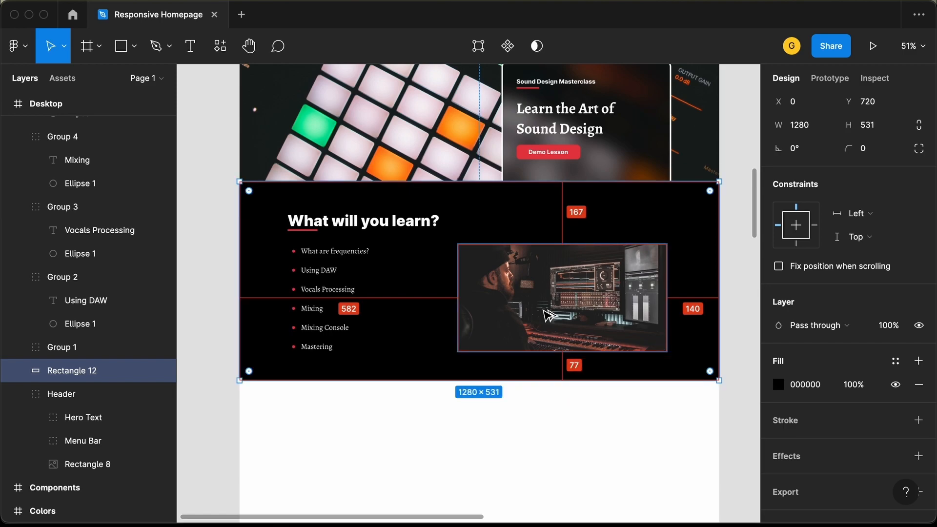
key(super+Down)
key(super+Down)
key(super+Down)
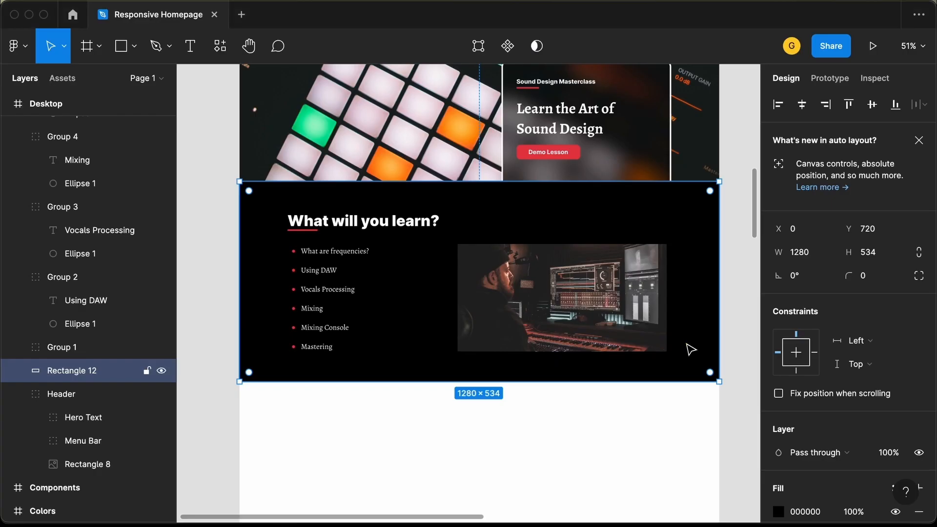
Step: Draw a narrow vertical rectangle about 16 × 106 px just outside the photo's lower-right corner
click(117, 49)
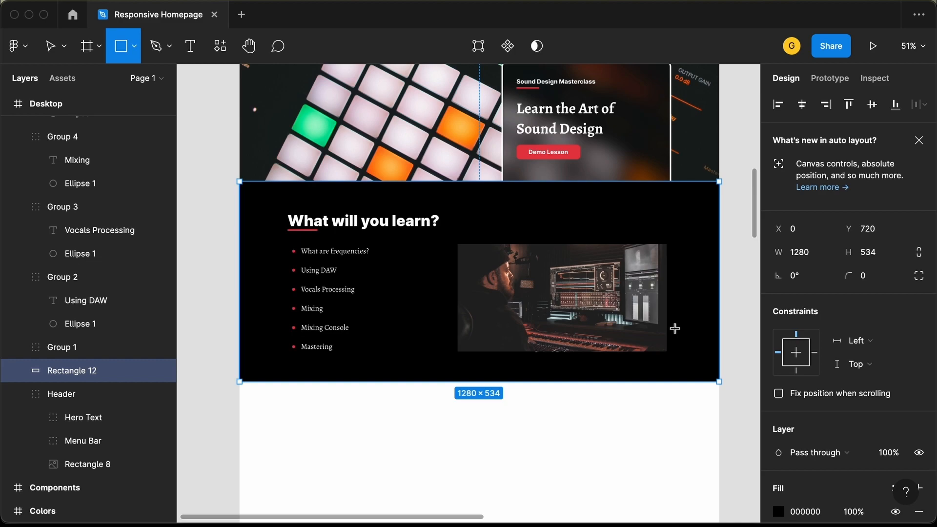
scroll(675, 328, up, 5)
drag(640, 295, 651, 363)
Step: Set the narrow vertical rectangle's width to 8 and its height to 60
click(811, 255)
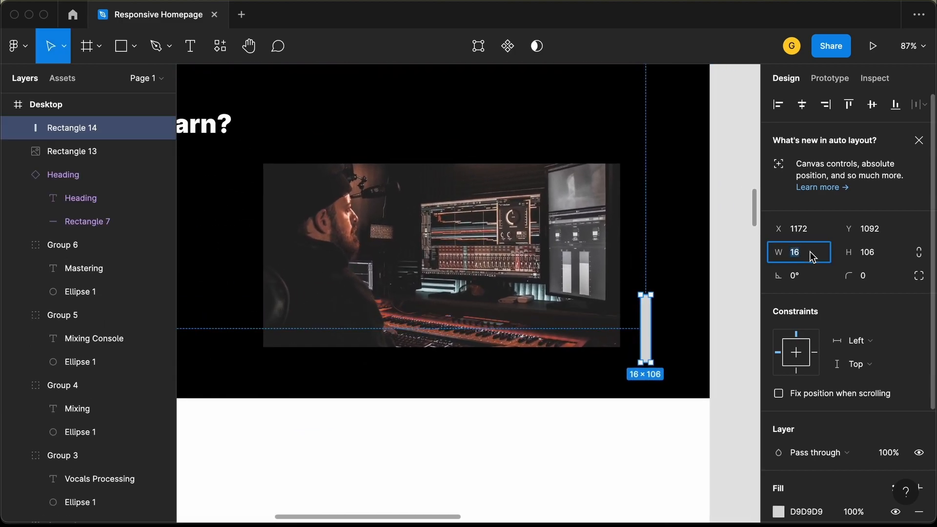
text(8)
key(Return)
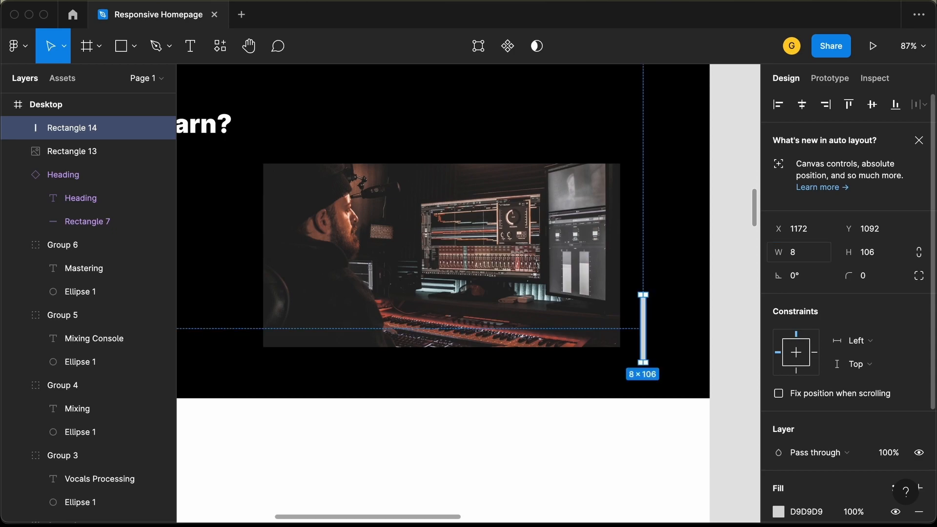
click(884, 256)
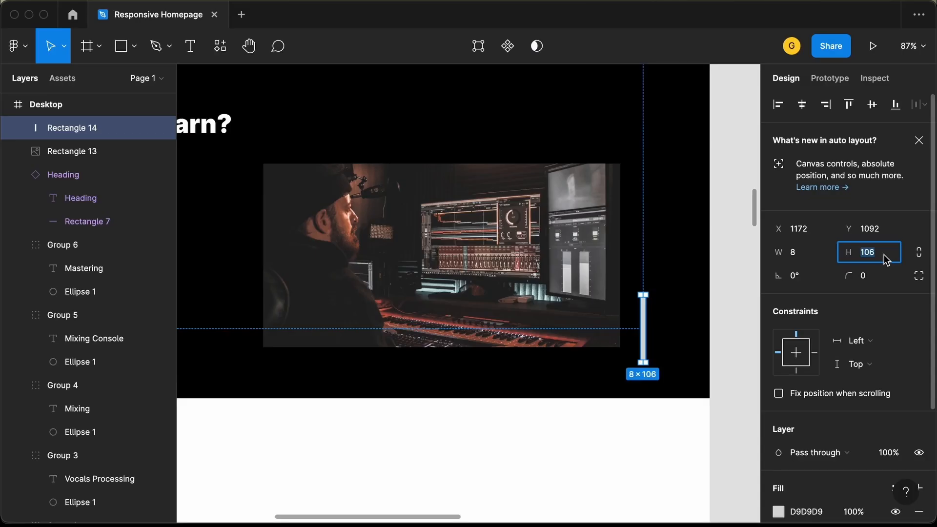
text(60)
key(Return)
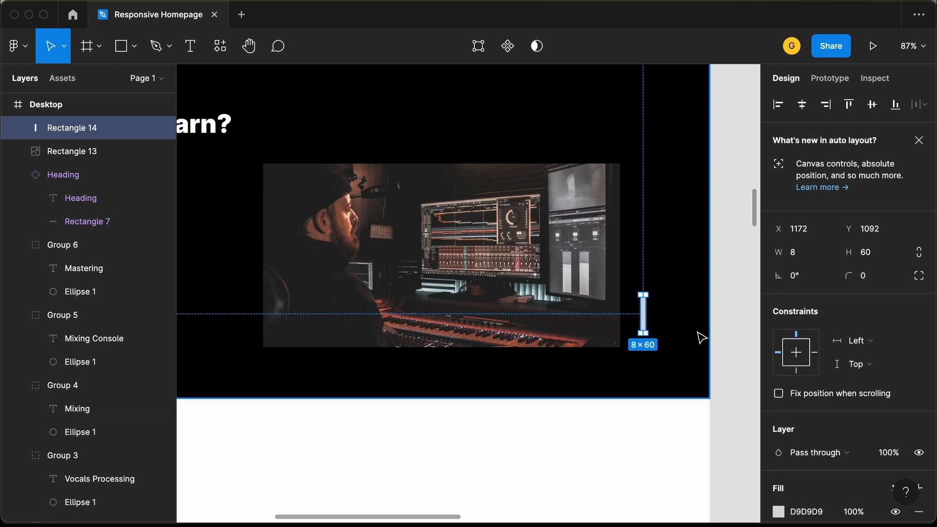
Step: Duplicate the vertical bar, place the copy at the photo's bottom edge near the corner, and rotate it 90° to lie horizontally
scroll(699, 335, up, 5)
scroll(703, 335, down, 2)
drag(629, 274, 561, 370)
key(ctrl+d)
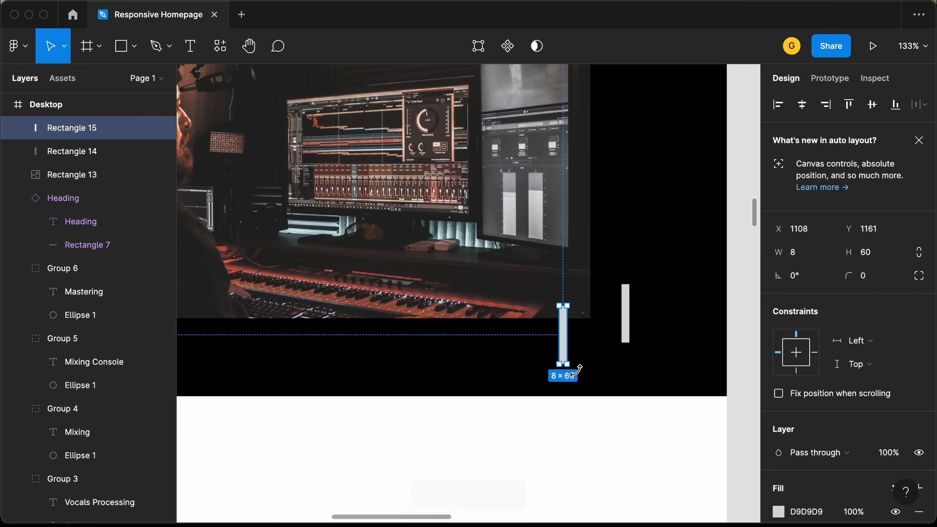
drag(578, 369, 598, 322)
Step: Set the rotated bar's height value to 80 to lengthen it
click(879, 262)
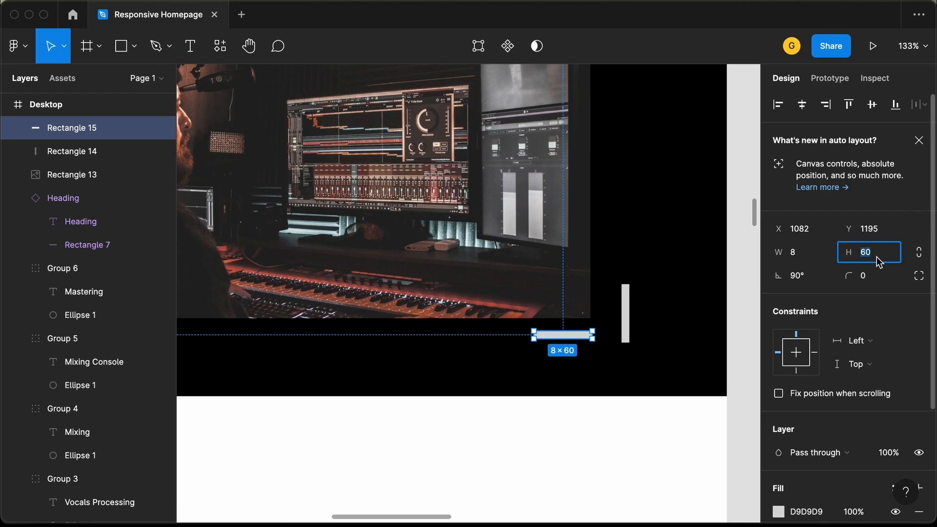
text(80)
key(Return)
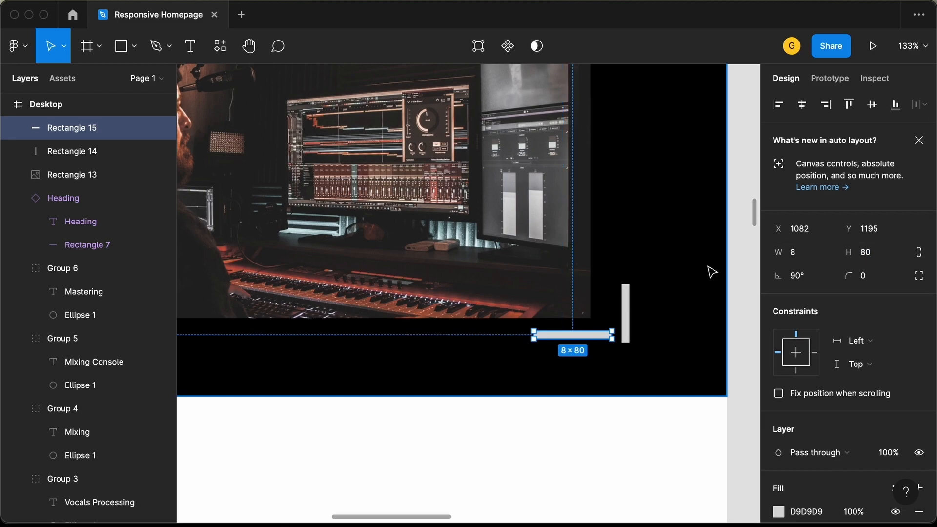
Step: Nudge the horizontal bar down and right so it meets the lower end of the vertical bar, bottom edges aligned
scroll(621, 316, up, 5)
scroll(621, 317, up, 2)
key(Down)
key(Down)
key(Down)
key(Down)
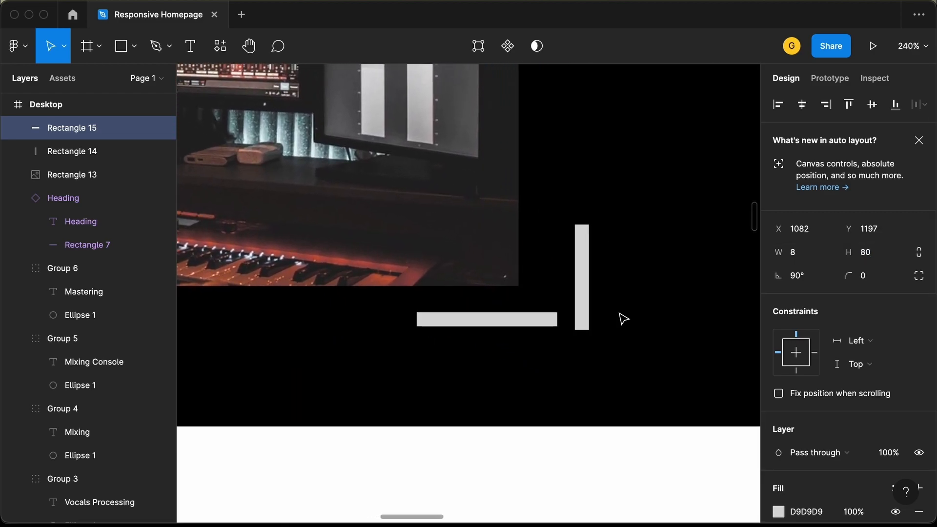
key(Right)
key(Right)
key(Right)
key(Right)
key(Right)
key(Right)
key(Right)
key(Right)
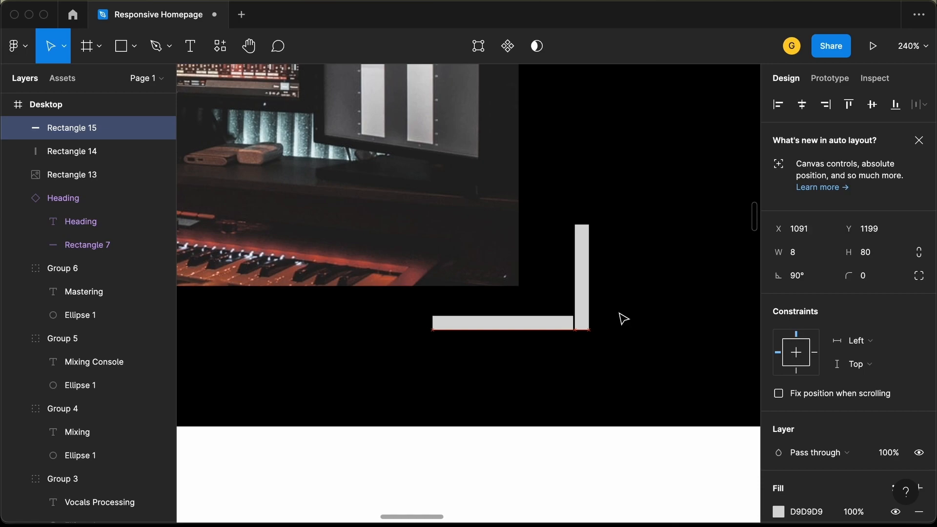
Step: Fill both corner bars with yellow FFCA28 sampled from the swatch in the Colors frame
shift+click(589, 282)
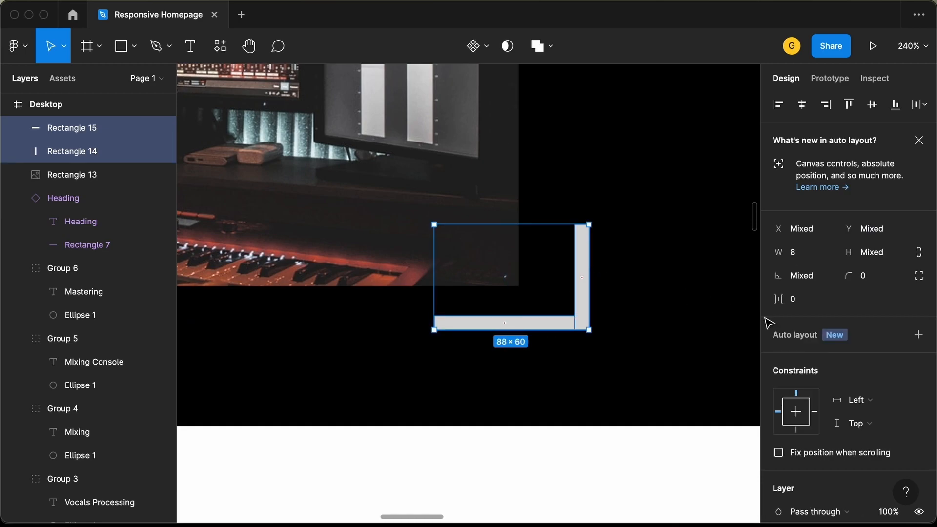
scroll(886, 398, down, 3)
scroll(886, 398, down, 2)
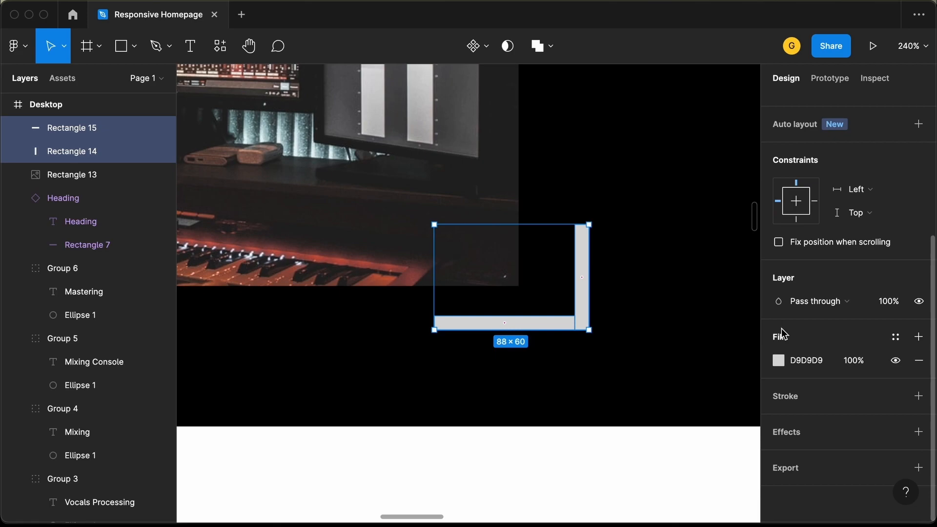
click(779, 361)
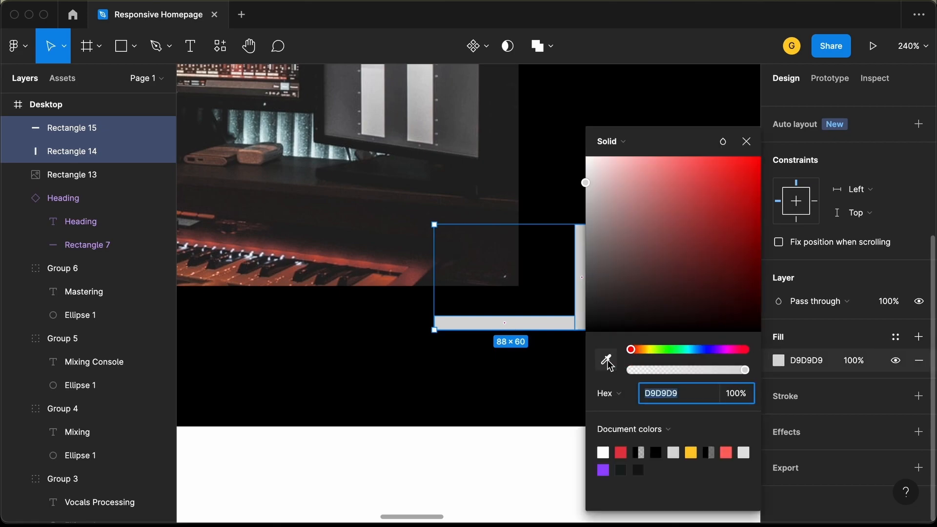
scroll(446, 345, down, 5)
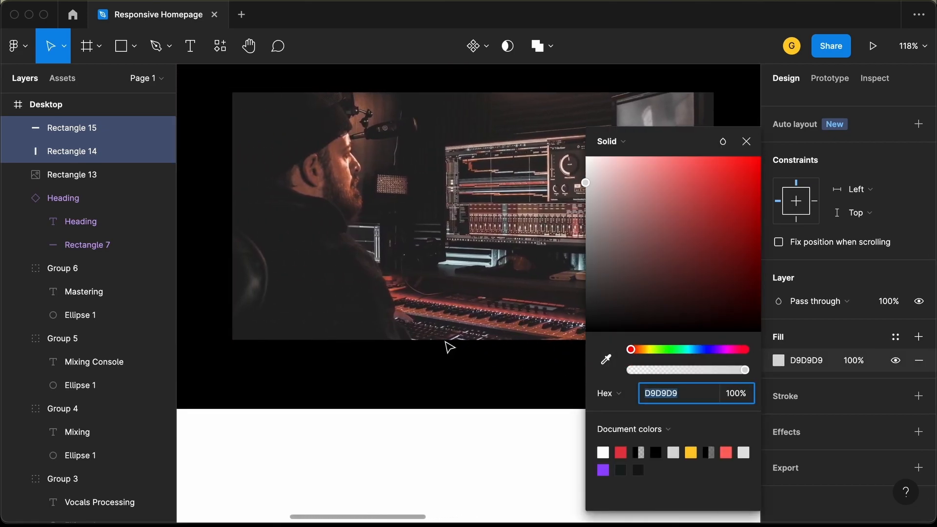
scroll(549, 341, right, 10)
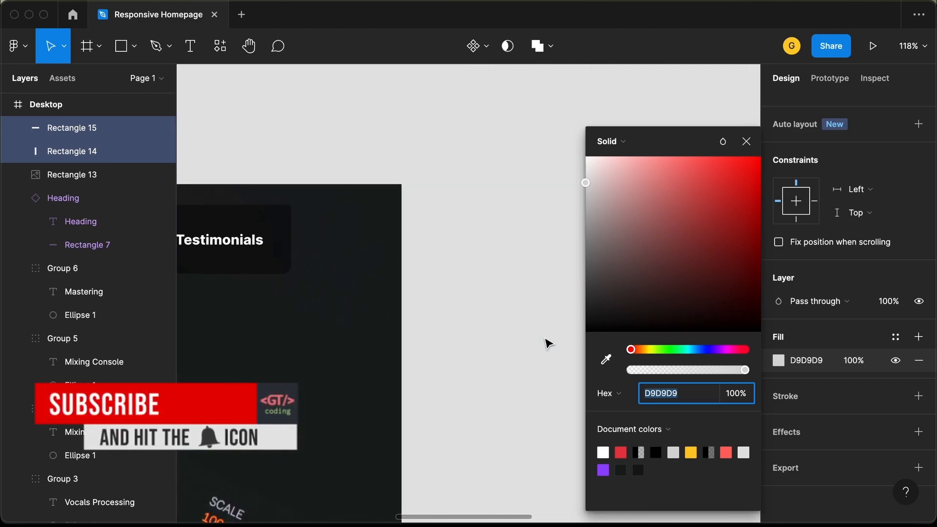
scroll(549, 343, up, 10)
scroll(548, 341, down, 6)
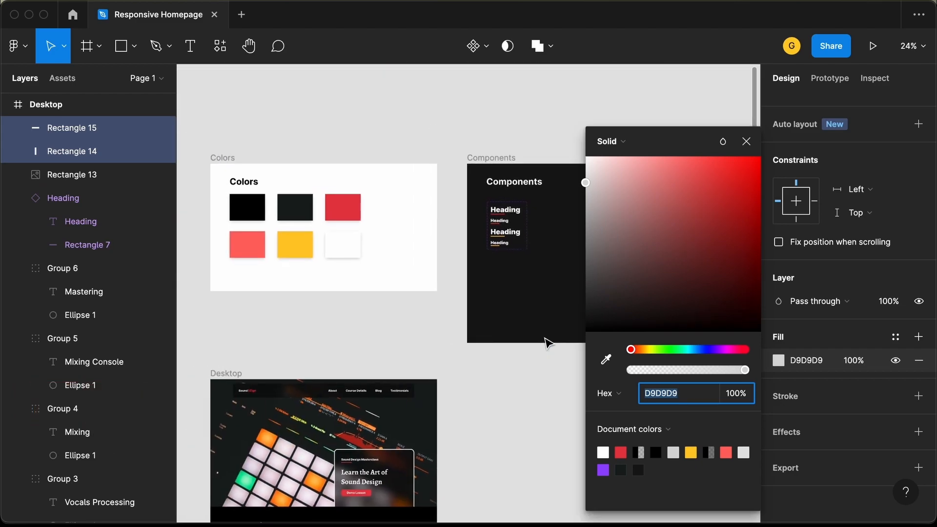
click(606, 359)
click(345, 244)
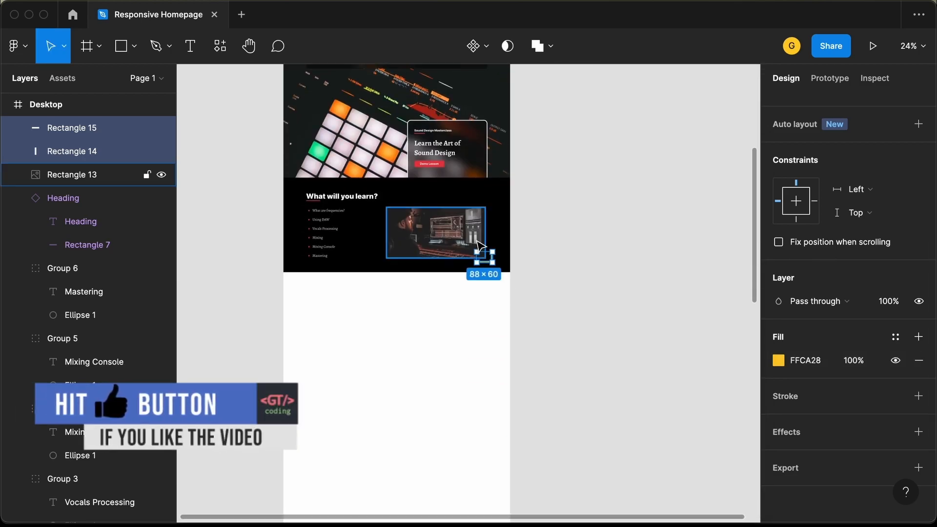
Step: Group the two yellow bars and nudge the corner accent slightly left and down from the photo's lower-right corner
scroll(479, 243, up, 5)
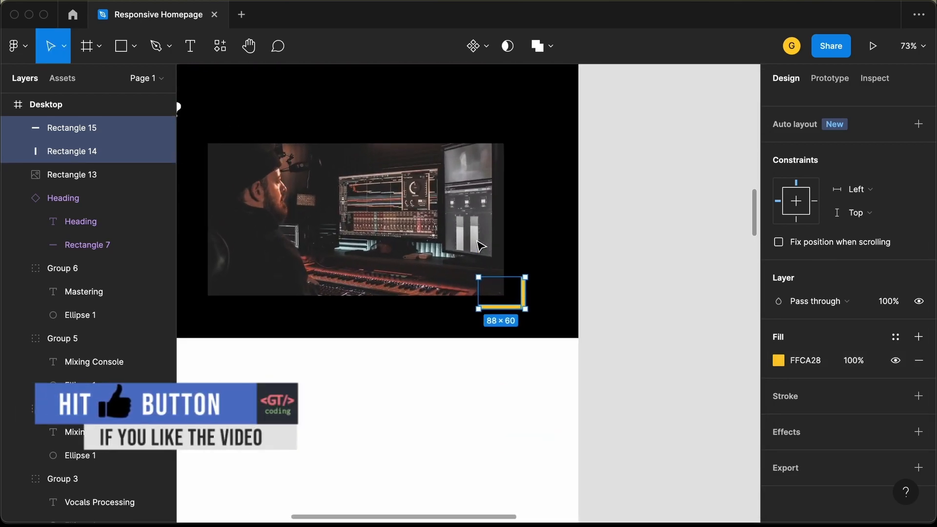
scroll(481, 247, up, 5)
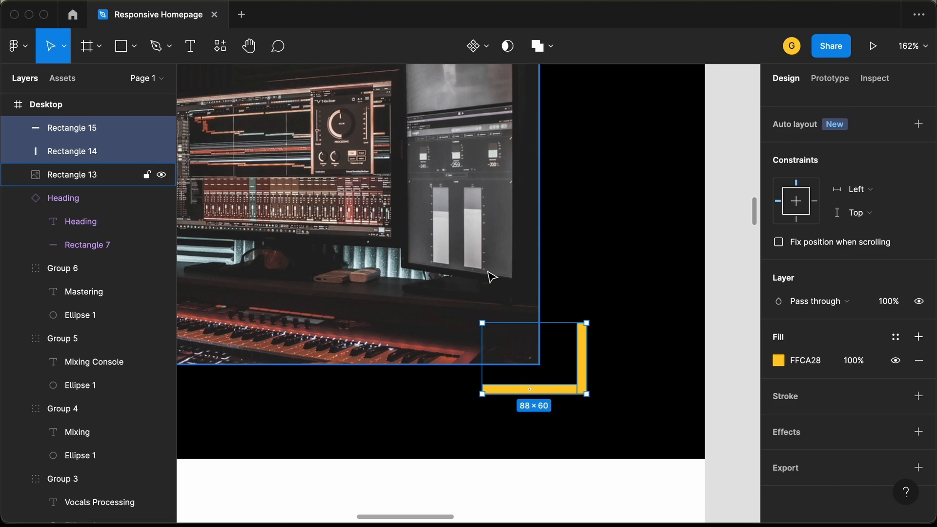
key(super+g)
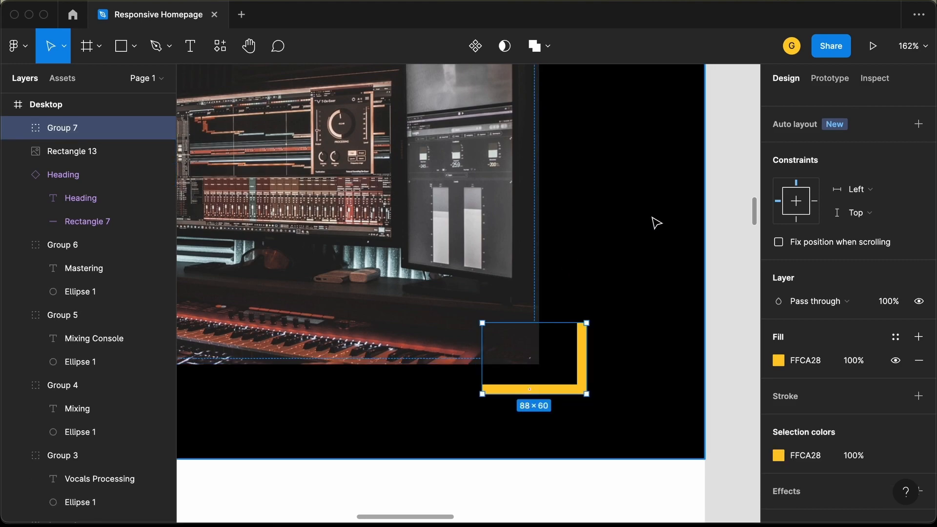
key(shift+Left)
key(shift+Down)
key(Up)
key(Up)
key(Up)
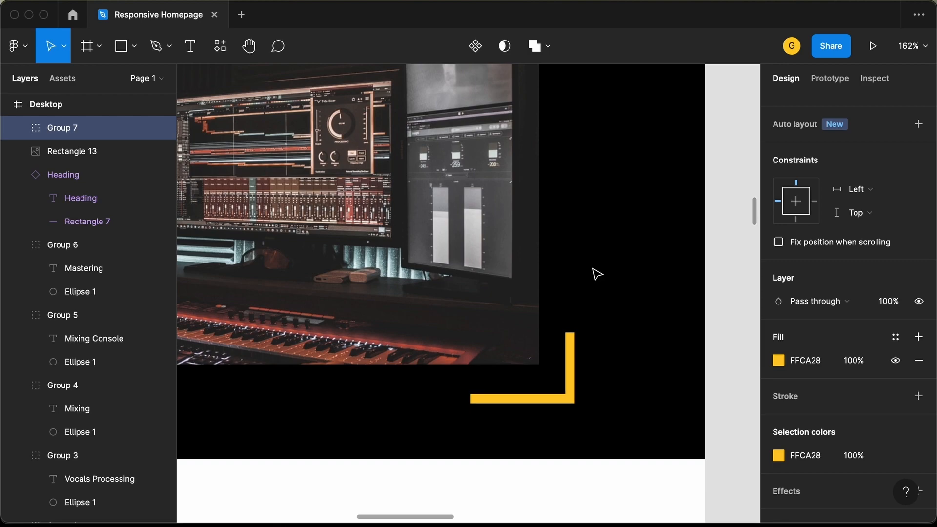
Step: Extend the section's black background rectangle downward to a height of 567, leaving 80 px below the corner accent
scroll(598, 274, down, 5)
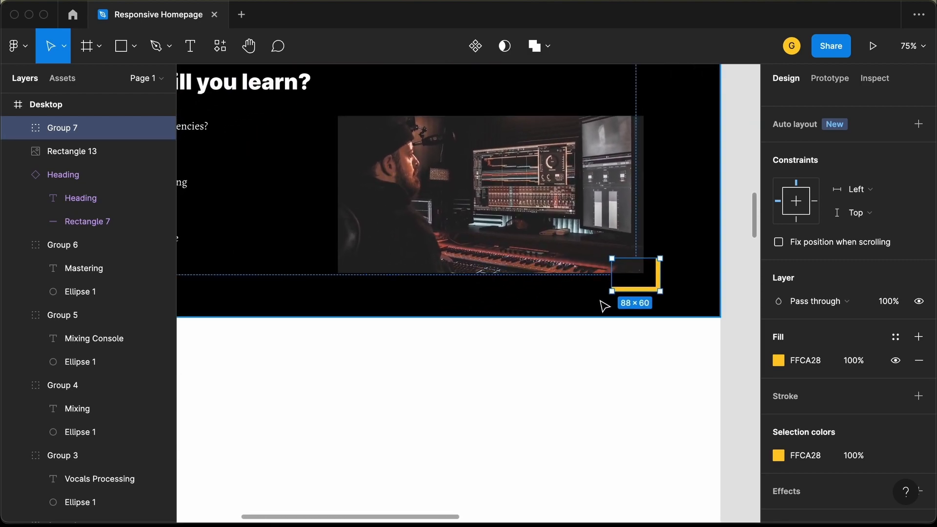
scroll(540, 313, left, 1)
click(530, 315)
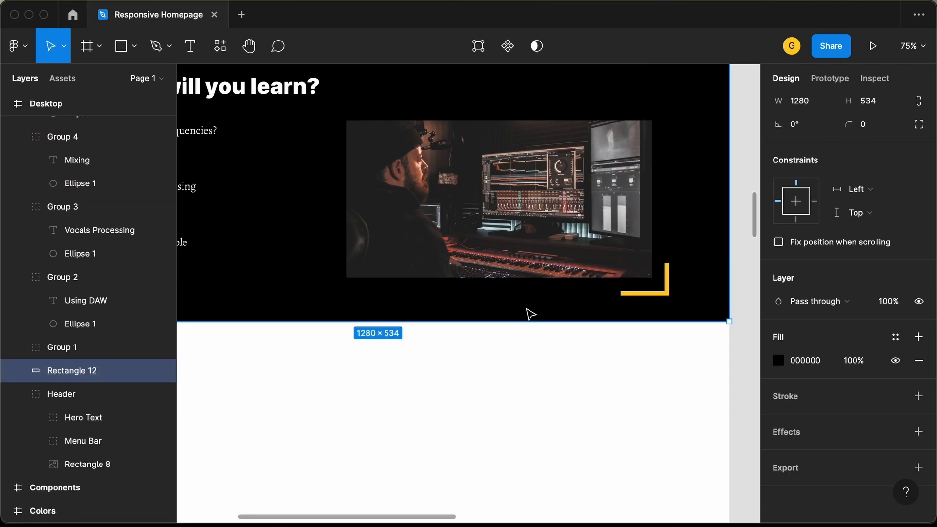
scroll(529, 314, down, 3)
scroll(530, 314, left, 1)
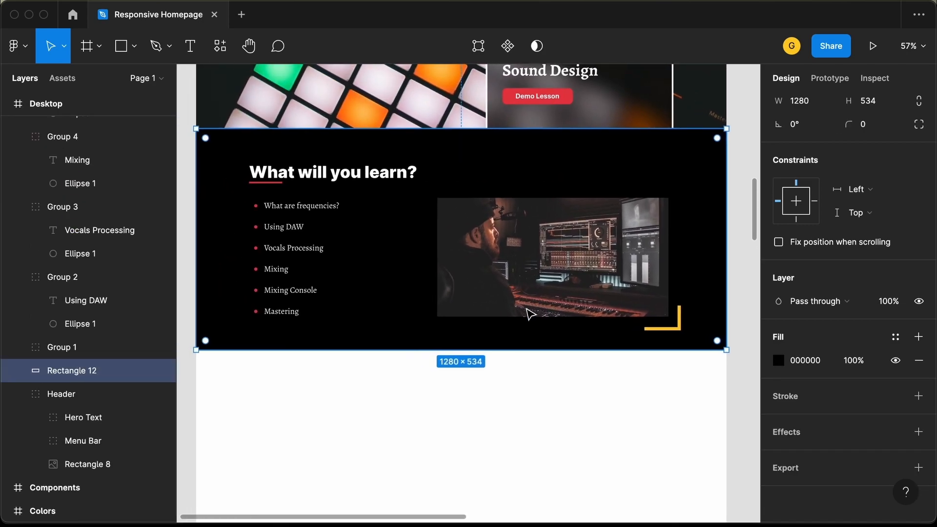
click(672, 325)
click(607, 339)
scroll(664, 335, up, 5)
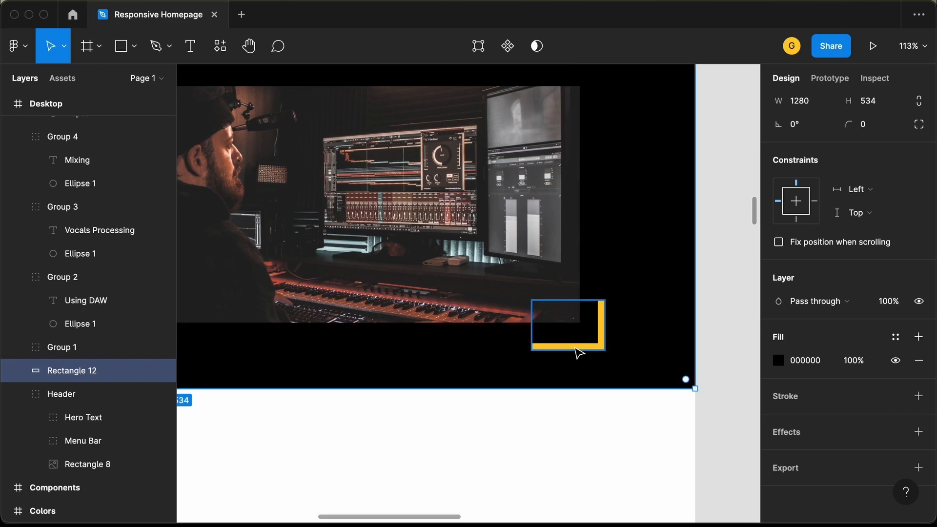
key(alt)
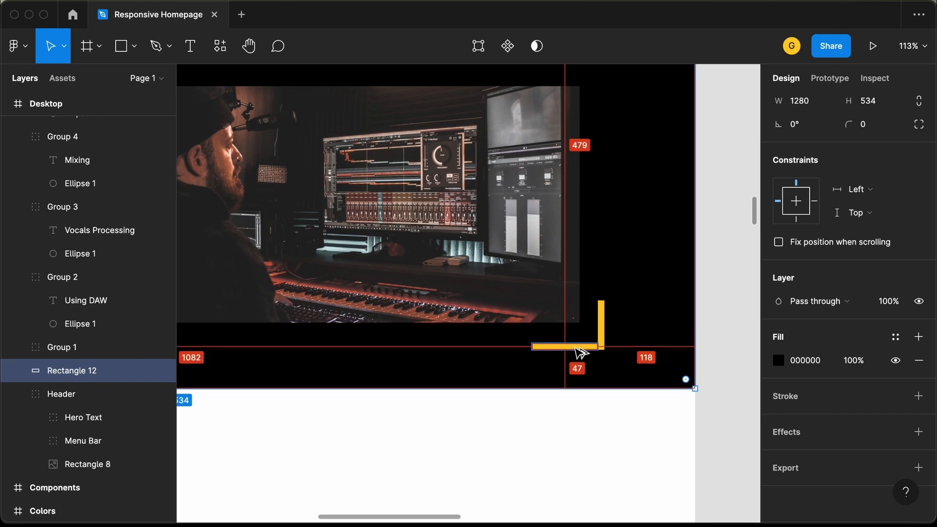
key(super+shift+Down)
key(super+shift+Down)
key(super+shift+Down)
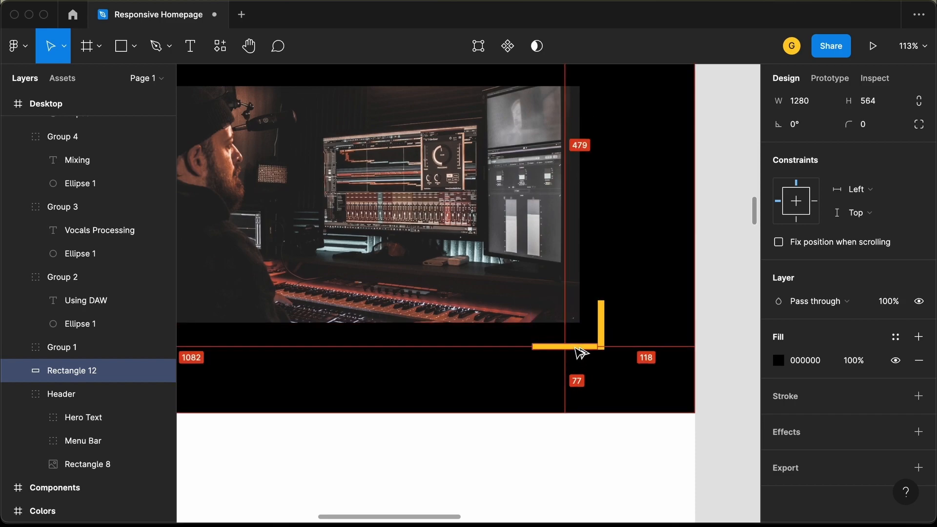
key(super+Down)
key(super+Down)
key(super+Down)
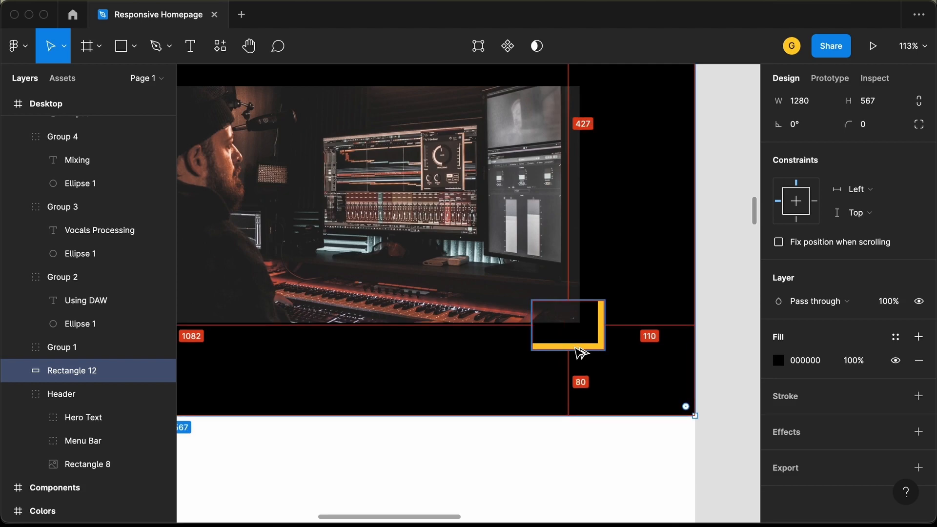
Step: Group all elements of the "What will you learn?" section and rename the group Topics
scroll(576, 348, down, 10)
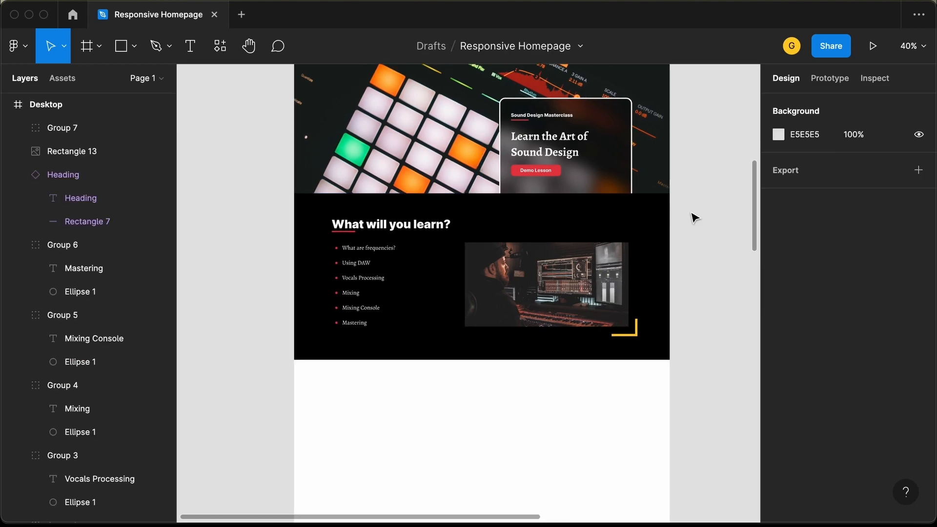
drag(690, 212, 247, 391)
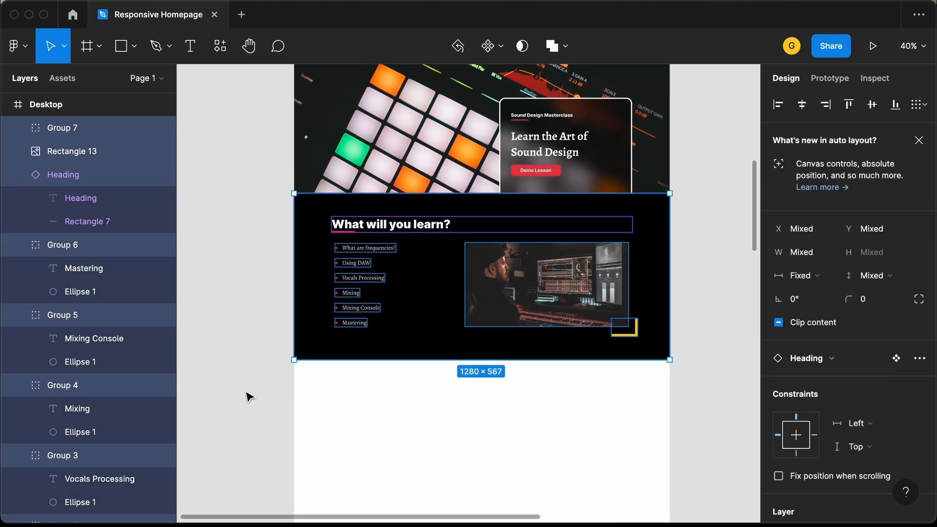
key(super+g)
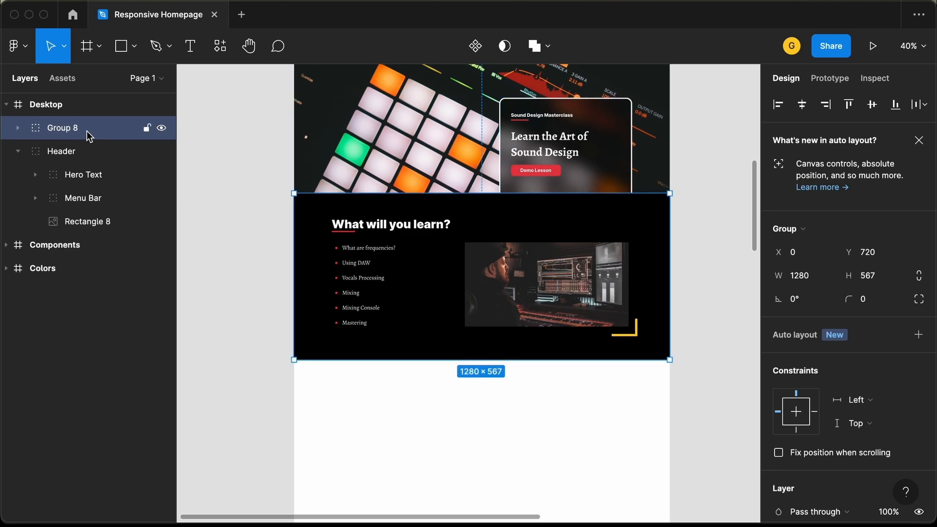
double_click(89, 136)
text(Topics)
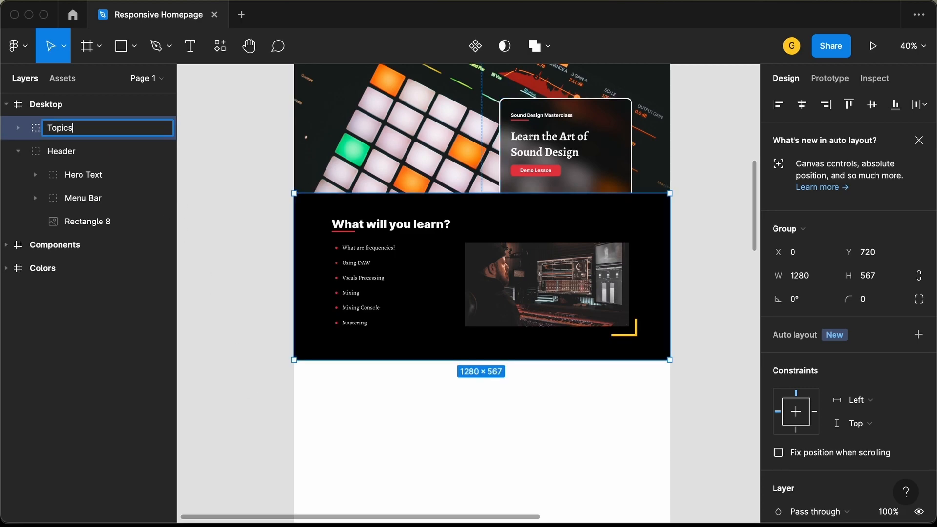
click(257, 212)
Step: Draw a full-width rectangle directly below the Topics section and stretch it to about 1280 × 664 px
scroll(257, 213, down, 3)
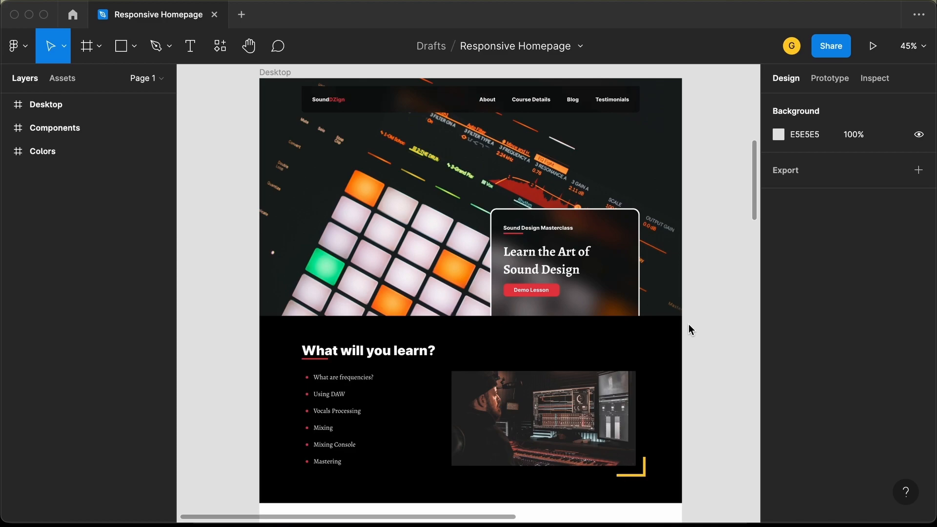
scroll(690, 324, down, 5)
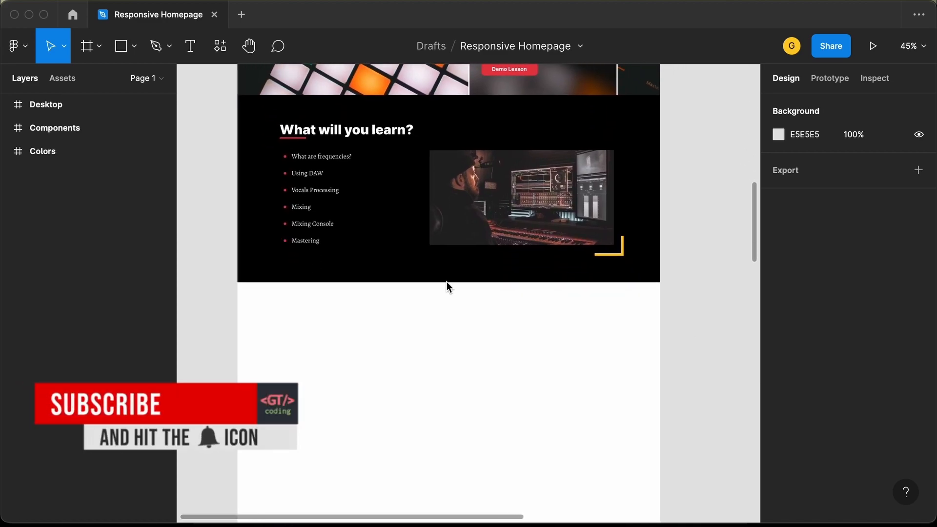
click(115, 47)
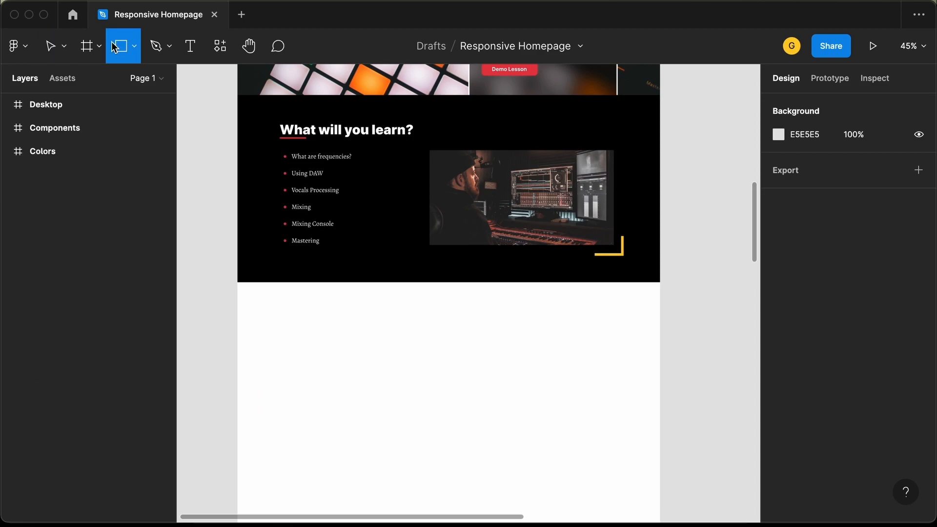
click(273, 310)
drag(274, 311, 258, 299)
drag(271, 298, 660, 275)
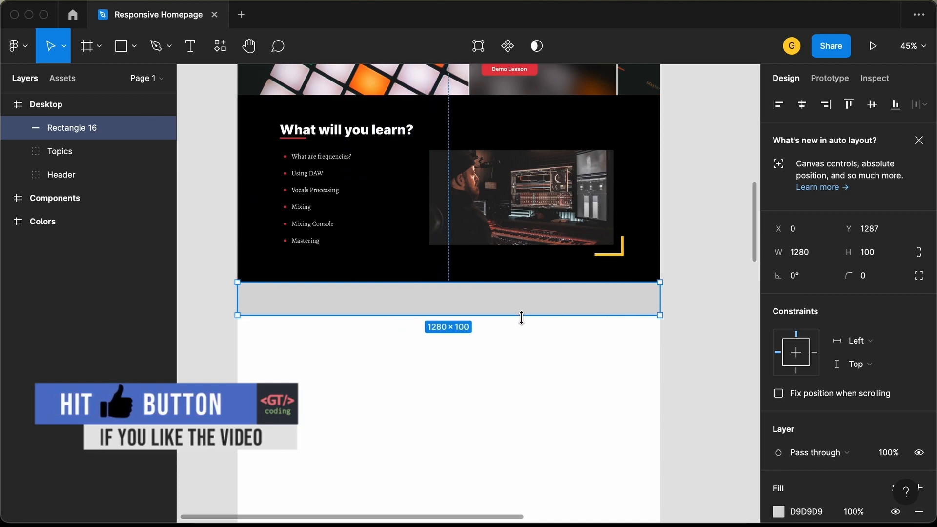
scroll(521, 318, down, 2)
drag(517, 266, 523, 451)
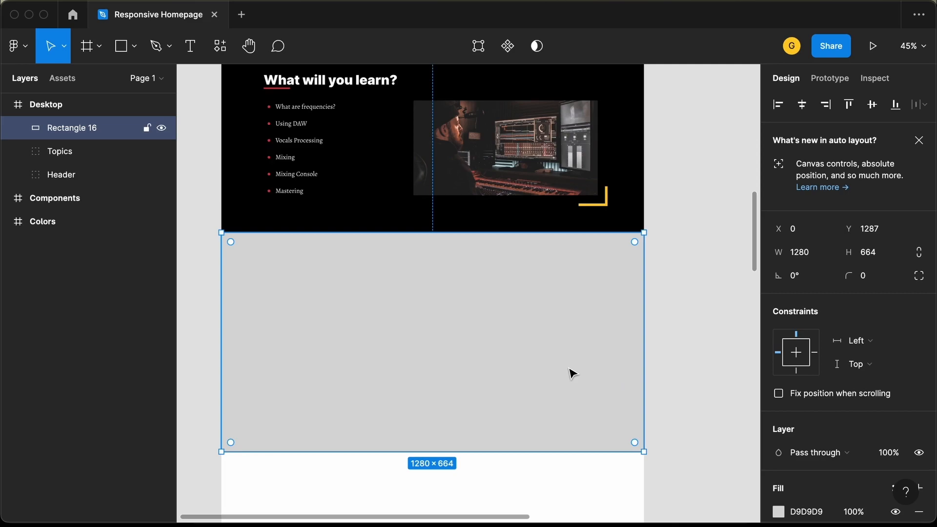
Step: Fill the new section rectangle with dark 181E1E sampled from the swatch in the Colors frame
scroll(566, 377, down, 2)
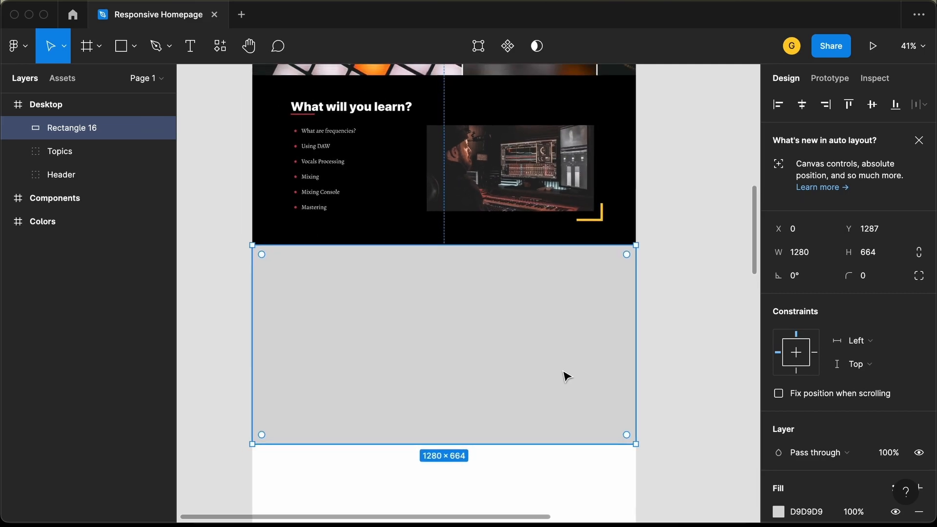
scroll(829, 423, down, 3)
click(778, 441)
scroll(544, 439, down, 3)
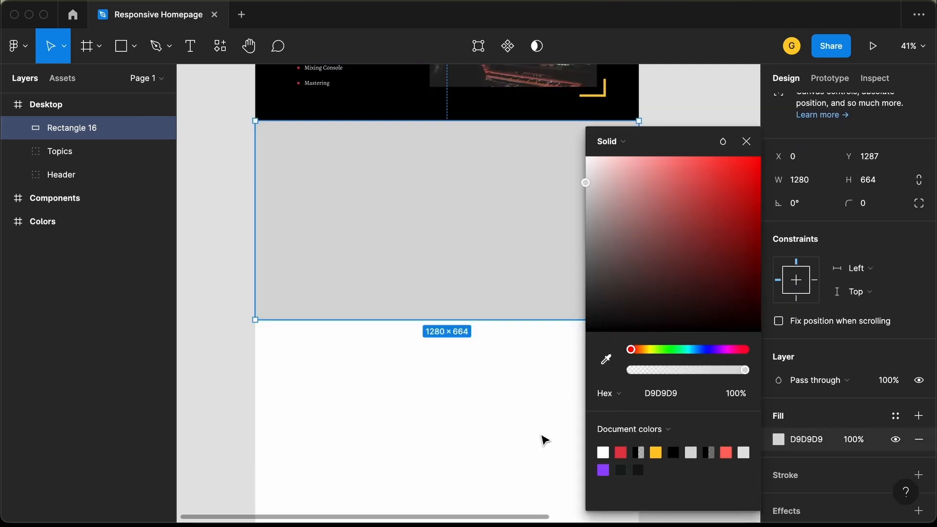
click(606, 360)
scroll(483, 302, up, 10)
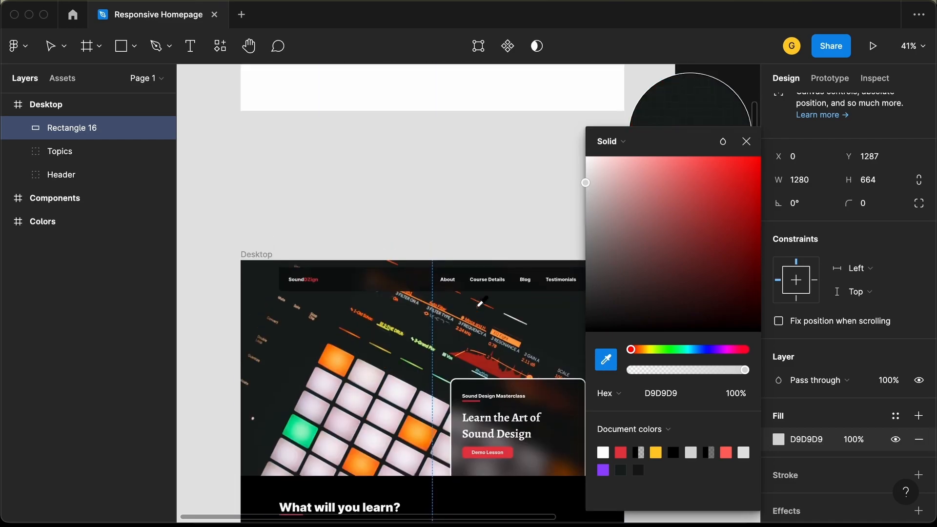
click(367, 189)
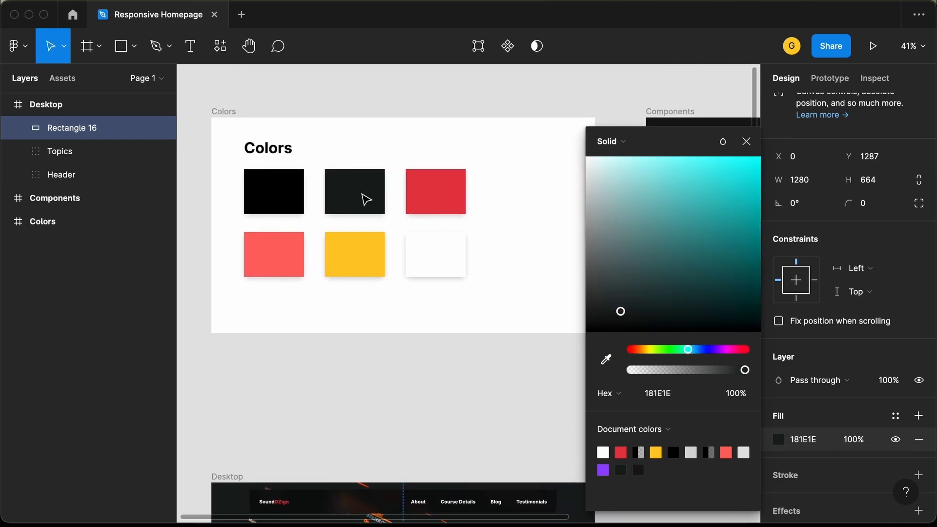
scroll(364, 200, down, 10)
scroll(361, 192, up, 2)
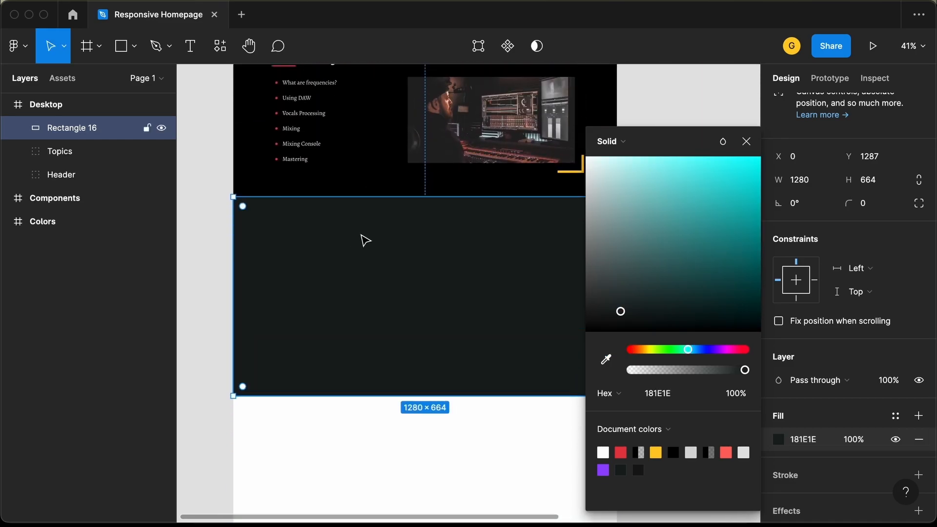
click(747, 142)
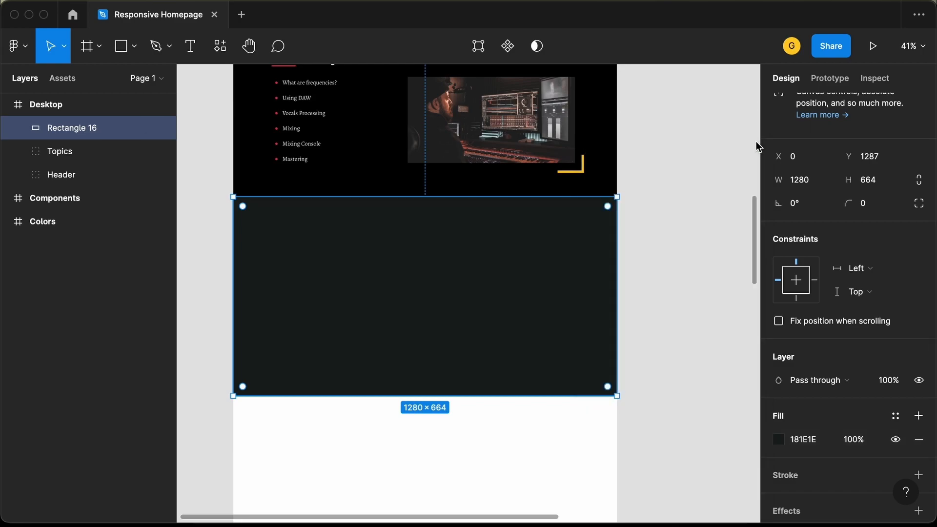
Step: Check the Desktop.png reference and add a text reading "23,000+" in the left part of the new dark section
key(Escape)
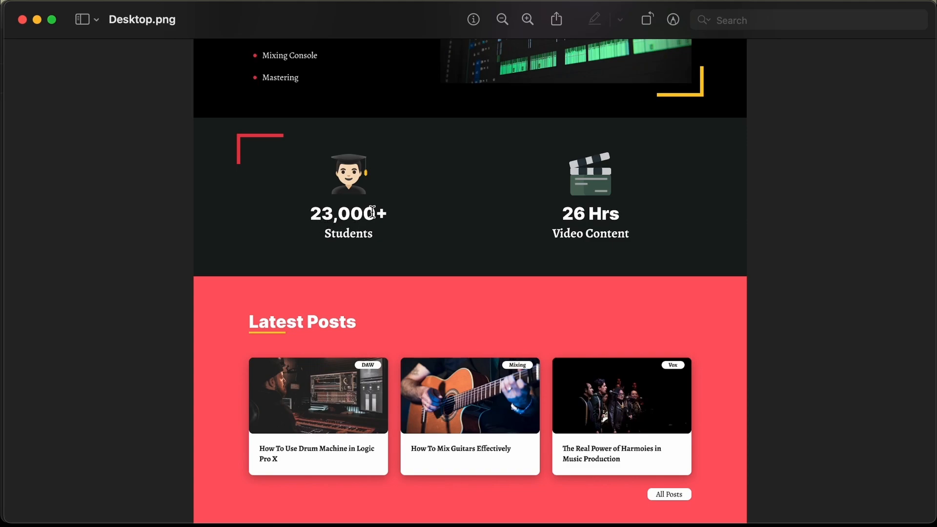
key(super+Tab)
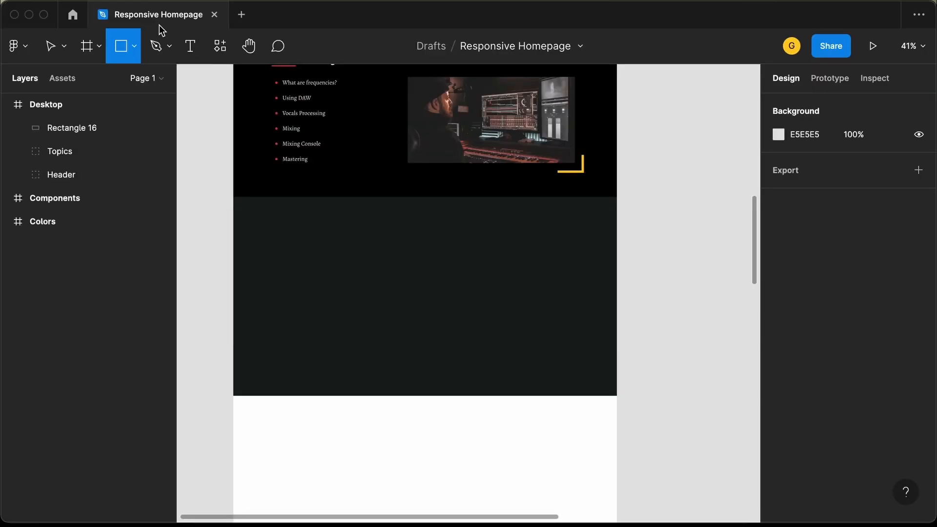
click(193, 52)
click(288, 245)
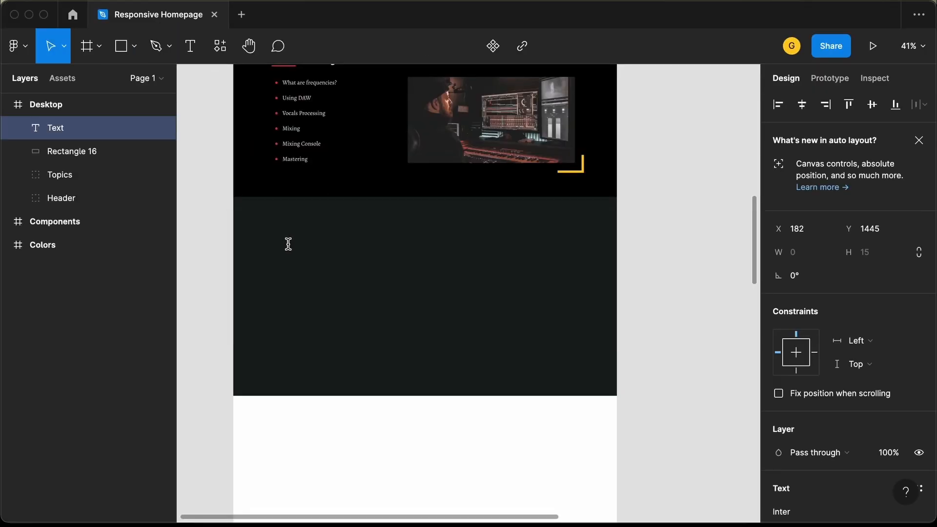
text(23,000+)
scroll(310, 265, up, 5)
key(Escape)
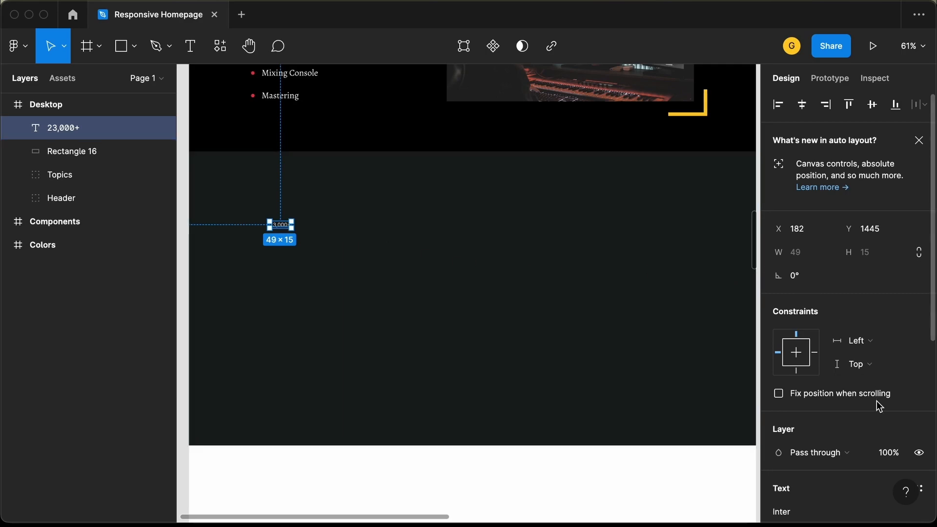
Step: Style the "23,000+" text as Inter Black at size 40 and move it toward the middle of the section's left half
scroll(879, 407, down, 5)
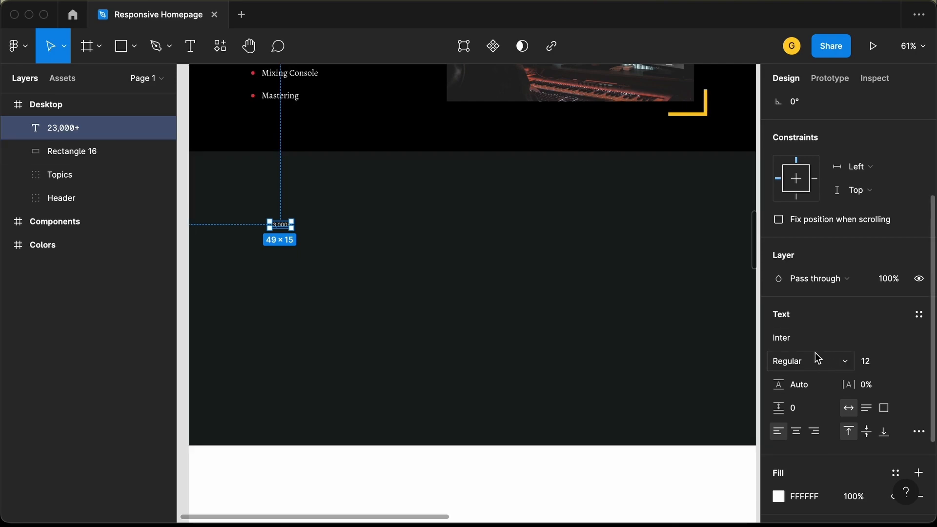
click(811, 363)
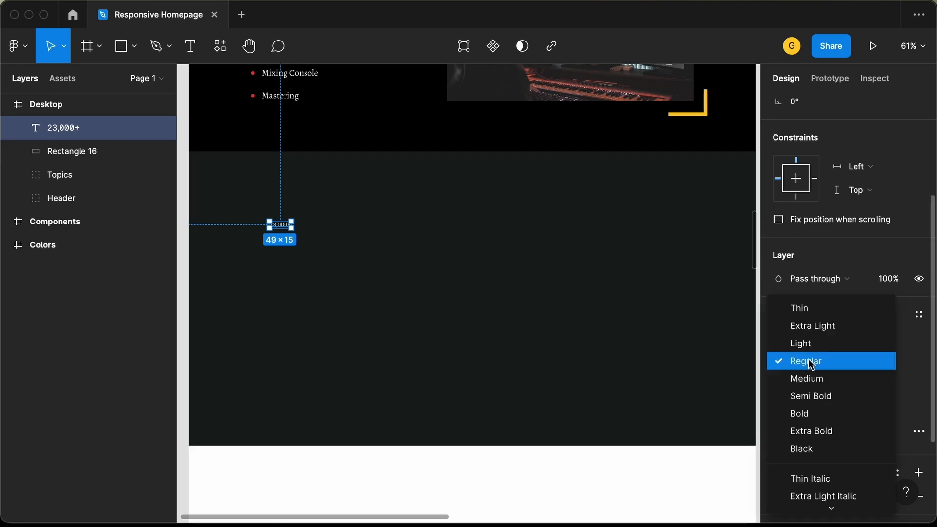
click(800, 450)
click(860, 361)
text(4)
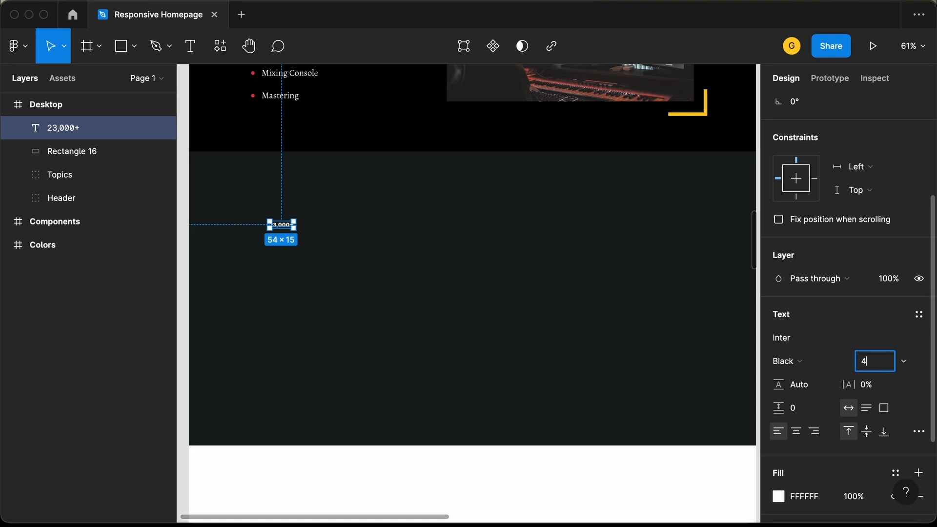
text(0)
key(Return)
drag(311, 235, 348, 276)
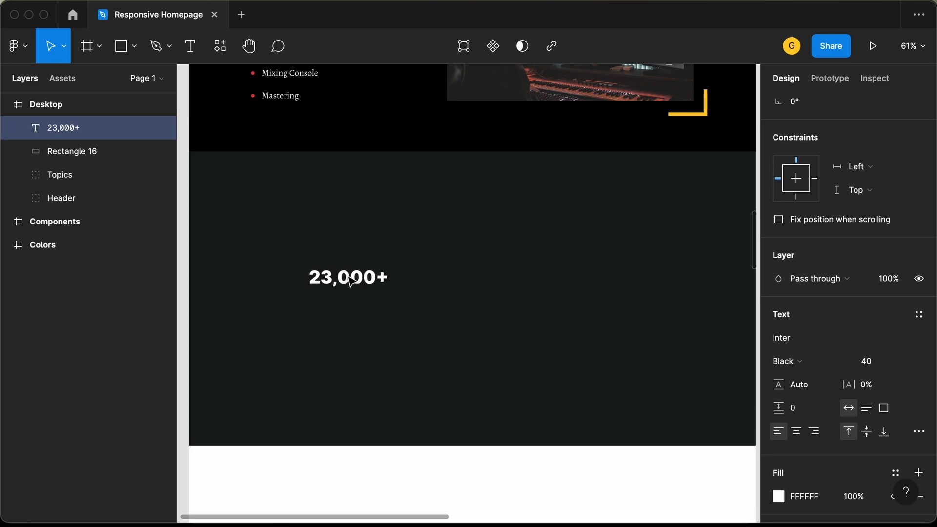
Step: Duplicate the "23,000+" text just below itself and change the copy's wording to "Students"
key(super+Tab)
key(super+Tab)
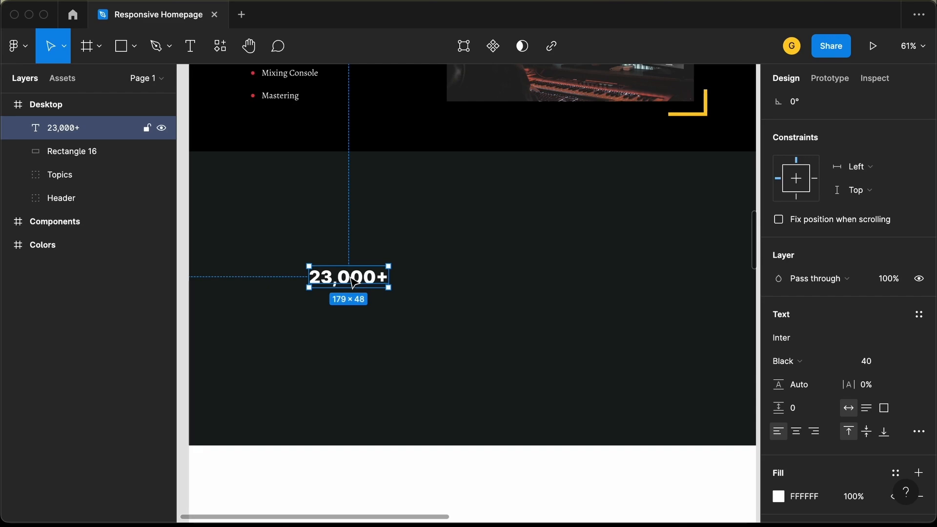
drag(354, 280, 350, 317)
double_click(350, 313)
text(Students)
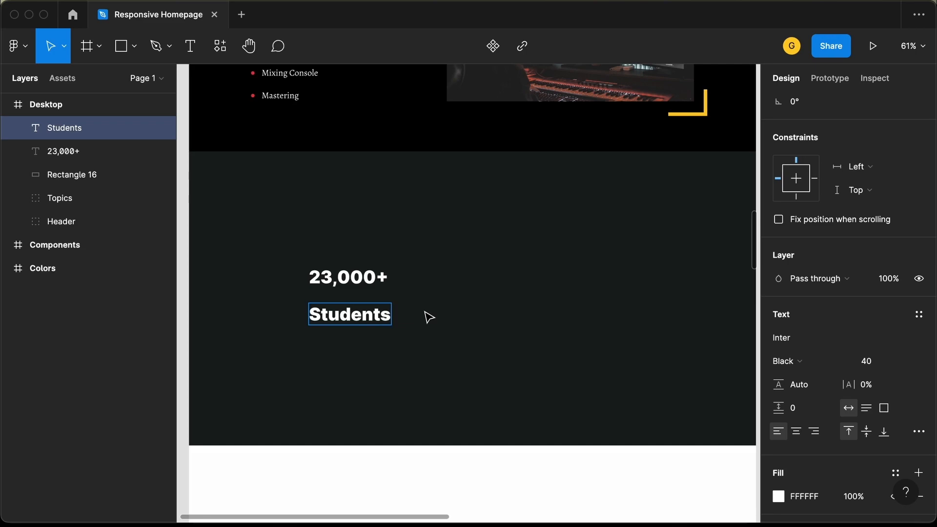
Step: Set the "Students" text to the Alegreya font in Bold at size 30
key(Escape)
click(785, 339)
text(aleg)
key(Return)
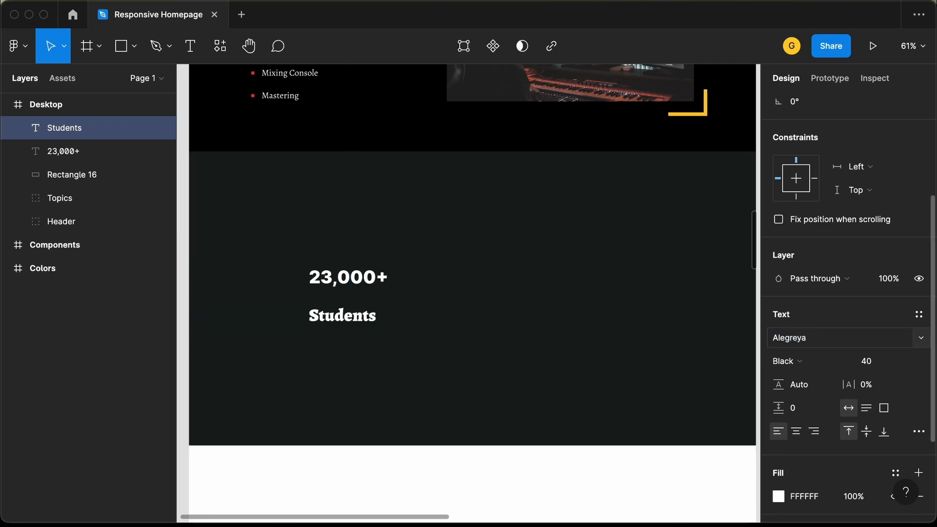
click(813, 361)
click(829, 328)
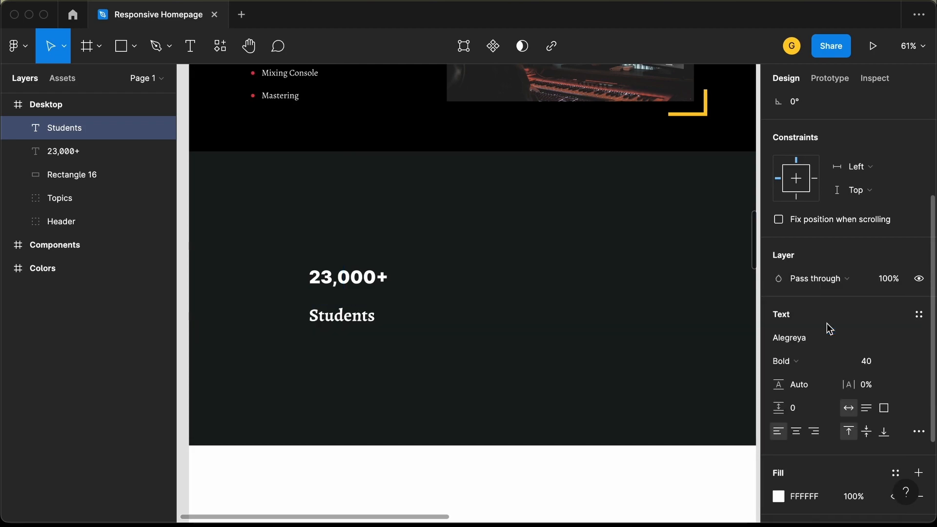
click(883, 366)
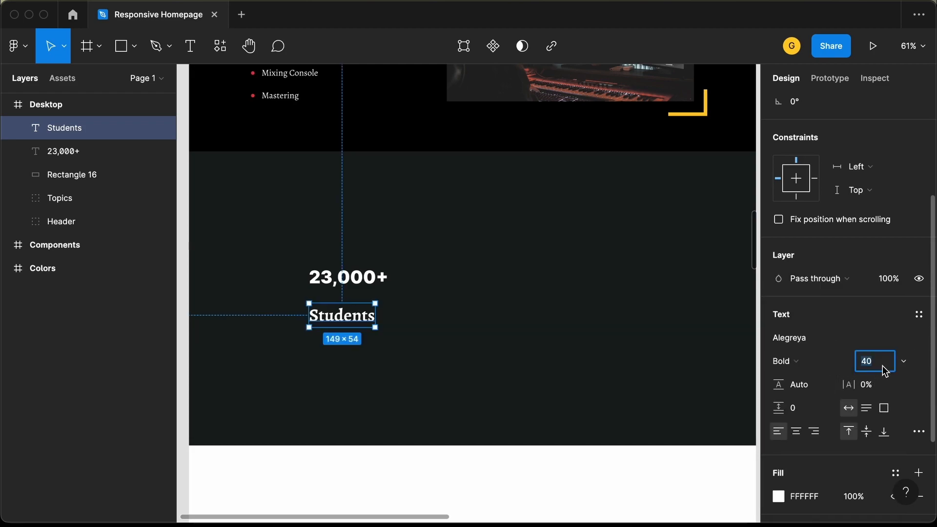
text(30)
key(Return)
Step: Center the "Students" label beneath "23,000+", leaving a 4 px gap between the two texts
click(324, 318)
click(327, 318)
drag(332, 318, 347, 304)
click(379, 324)
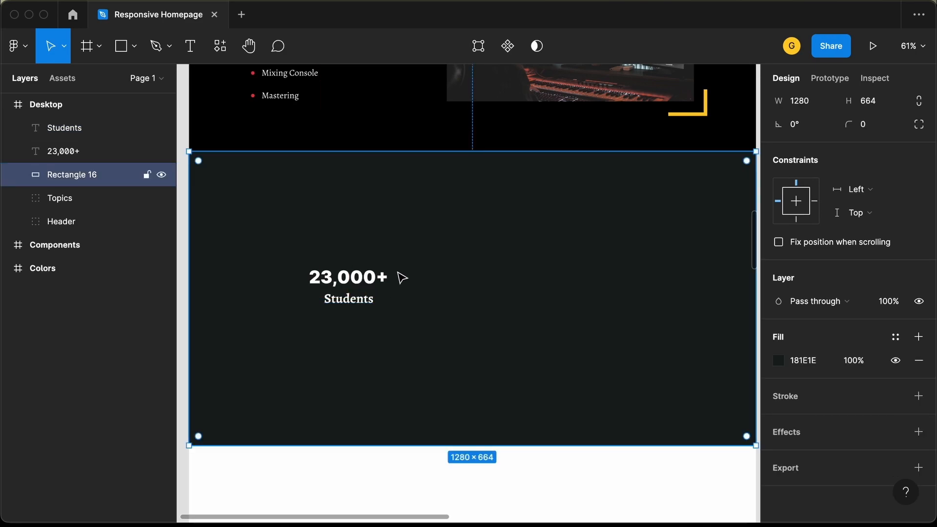
Step: Move the "23,000+" and "Students" texts together slightly downward within the dark section
click(356, 278)
shift+click(360, 304)
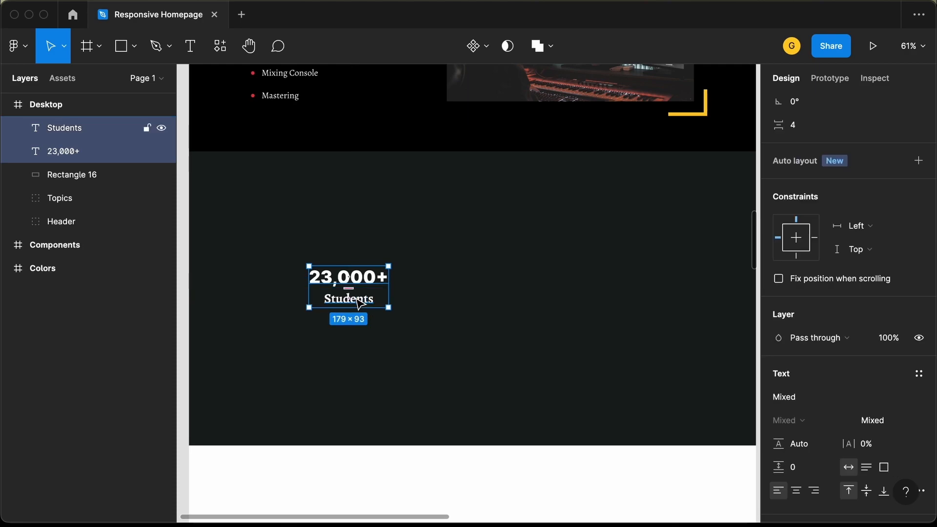
drag(360, 304, 359, 313)
click(407, 364)
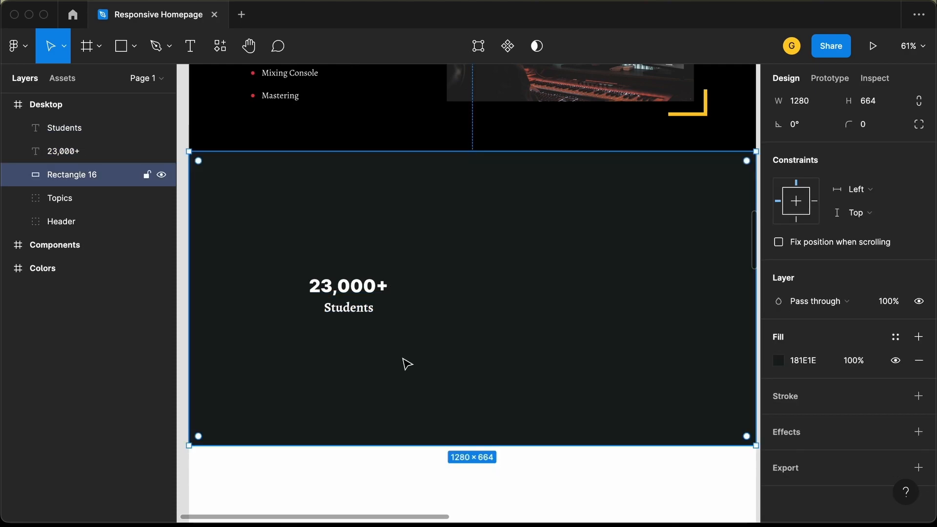
Step: Bring up the available plugins for the dark section's background rectangle
scroll(408, 365, down, 3)
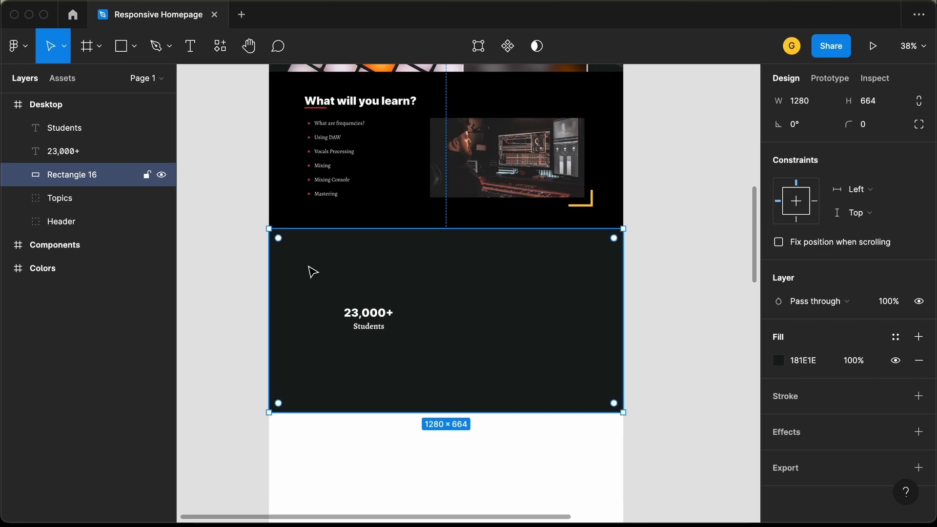
right_click(345, 277)
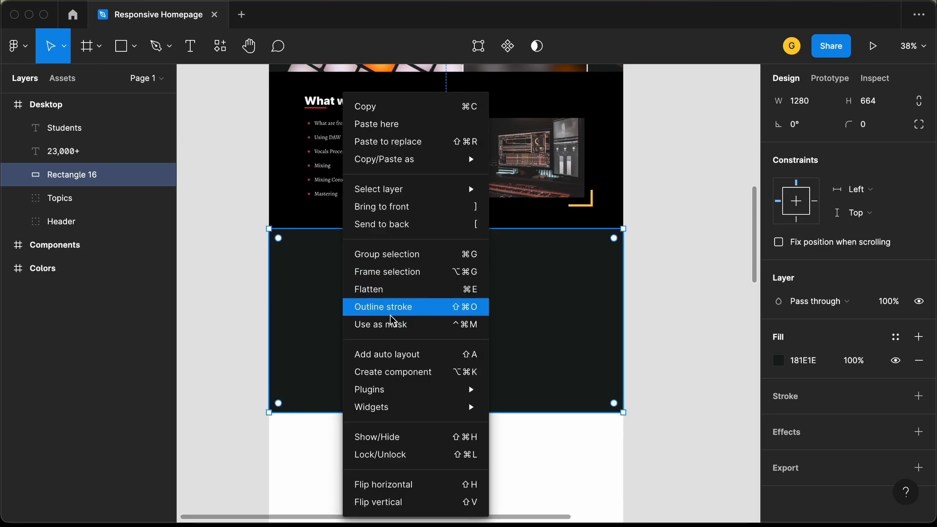
mouse_move(410, 388)
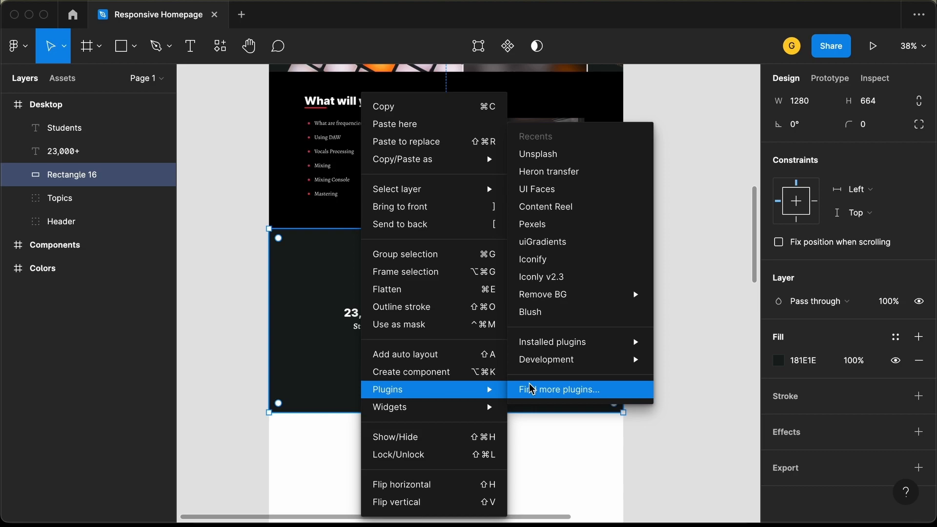
Step: Open the installed Iconify plugin and search its icons for "student"
mouse_move(570, 346)
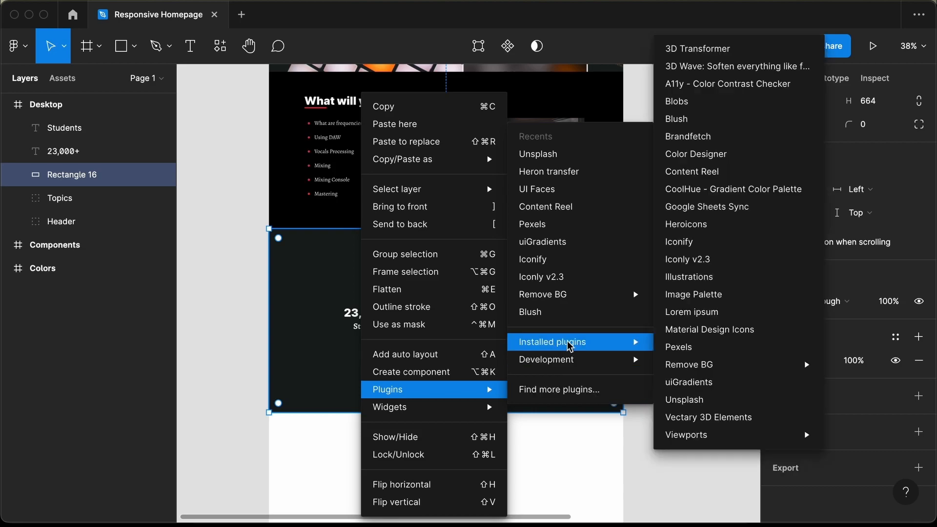
click(739, 244)
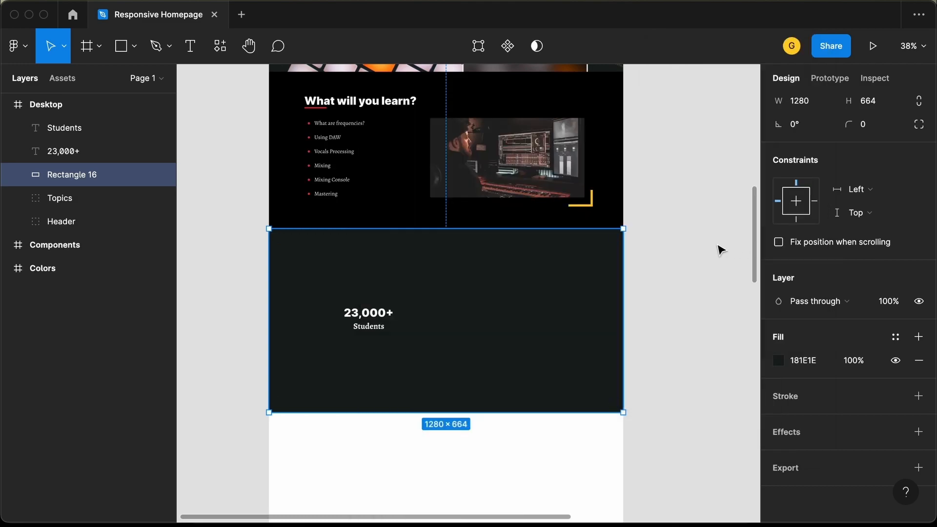
triple_click(280, 181)
text(student)
key(Return)
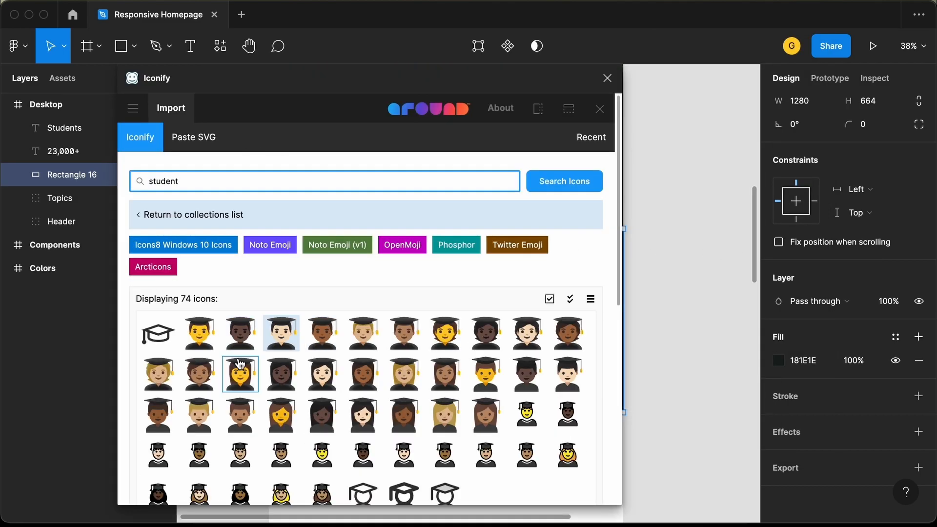
Step: Import the noto:student-light-skin-tone icon into the Desktop frame and close the plugin
scroll(436, 367, down, 3)
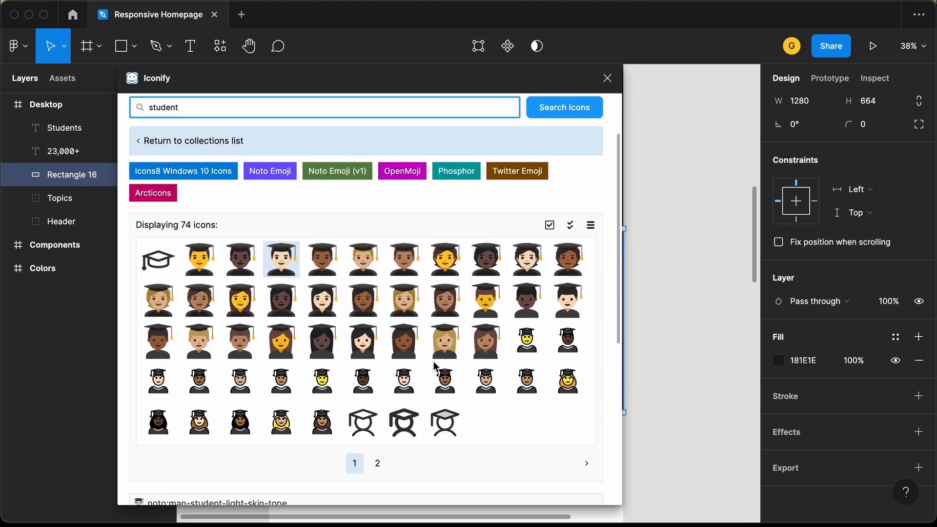
scroll(436, 367, up, 3)
click(529, 334)
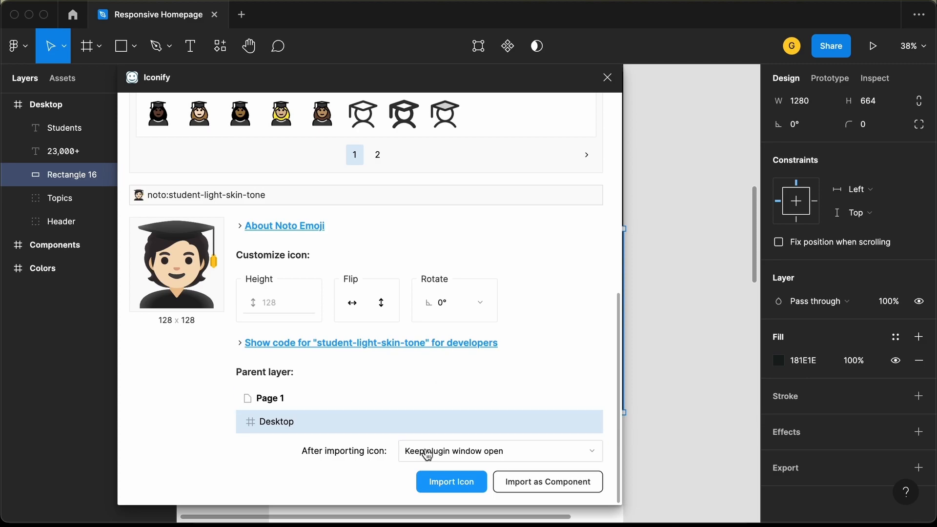
click(446, 483)
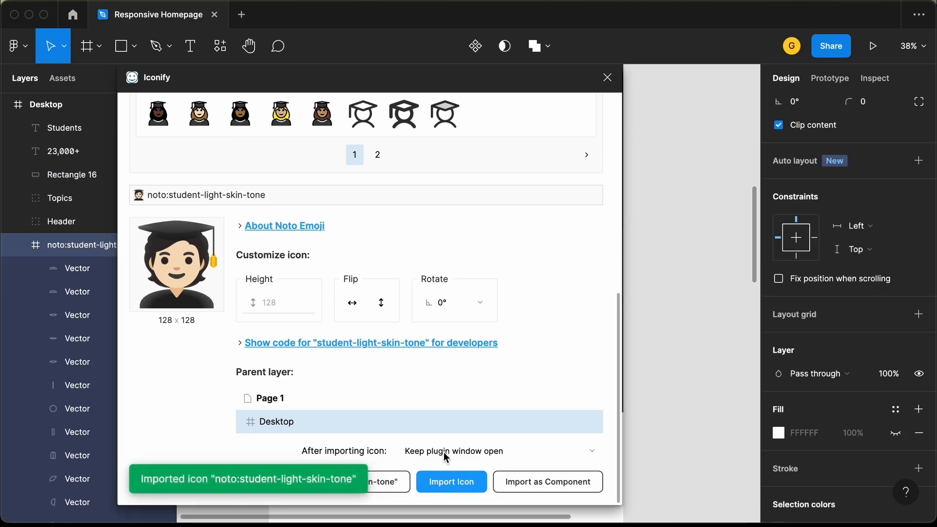
click(607, 78)
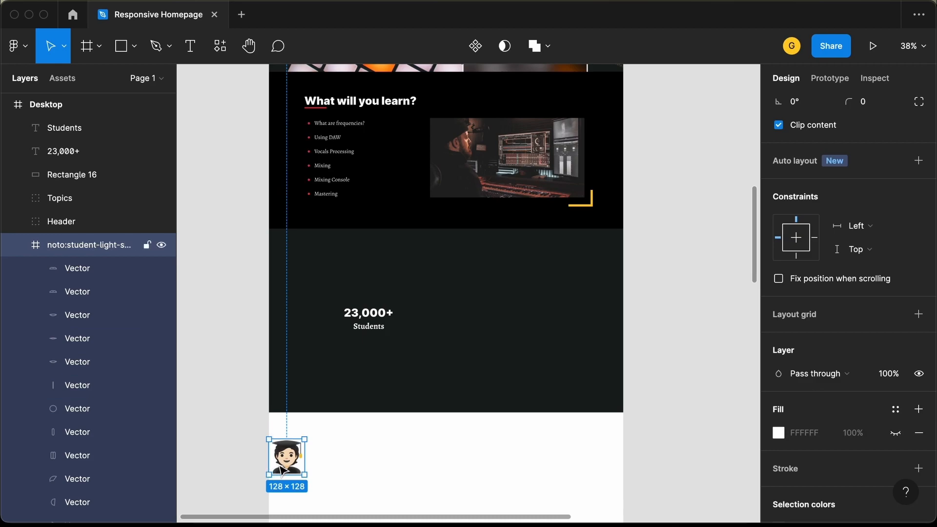
Step: Move the student icon above the 23,000+ text in the dark section and raise its layer to the top of the Desktop frame
drag(287, 457, 361, 287)
click(17, 245)
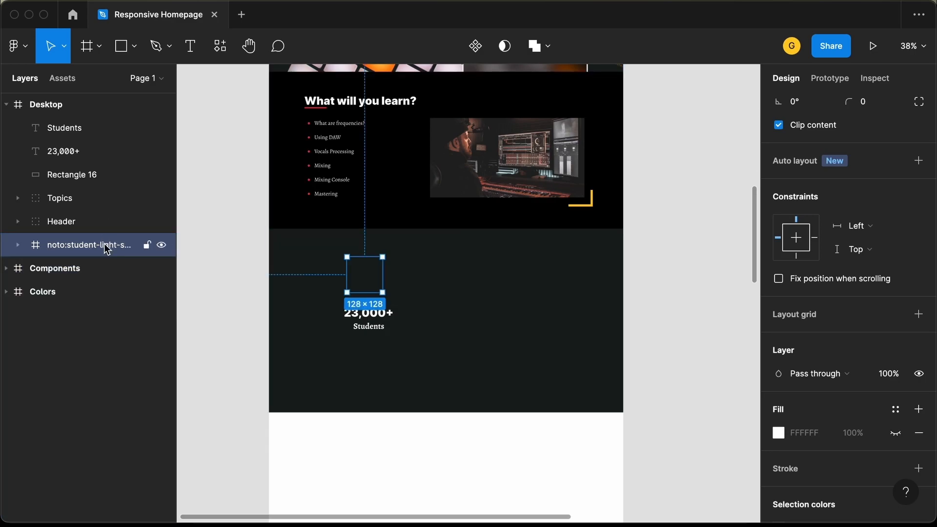
key(super+bracketright)
key(super+bracketright)
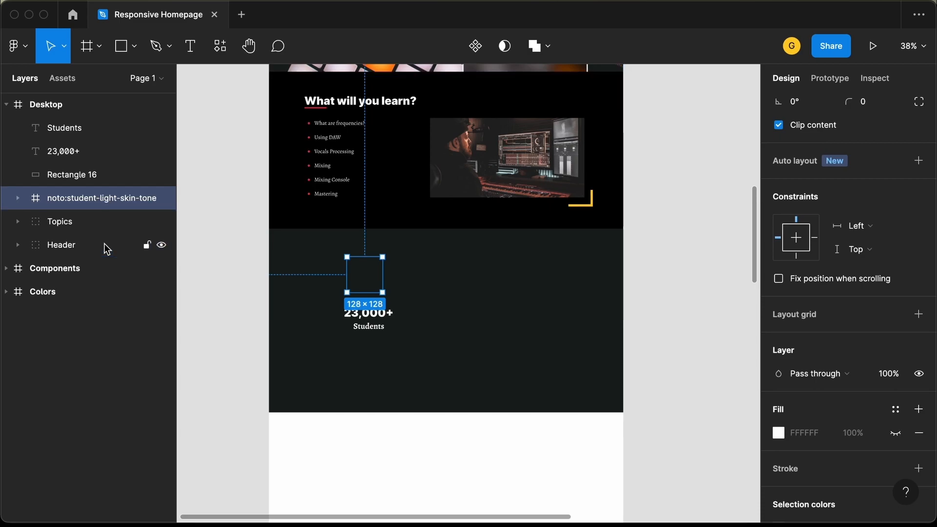
key(super+bracketright)
key(super+bracketright)
key(super+bracketright)
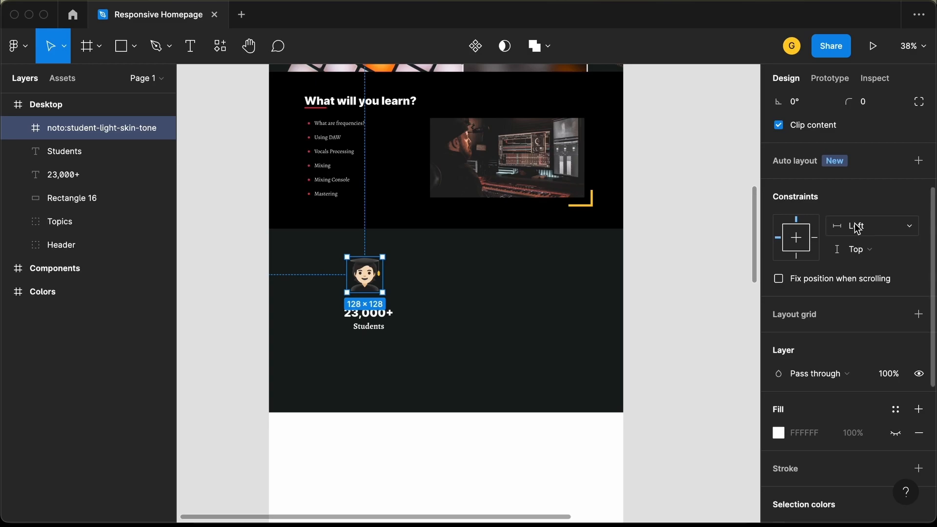
Step: Resize the student icon to 100 × 100 and centre it just above the 23,000+ text
scroll(854, 226, up, 5)
click(821, 278)
text(1)
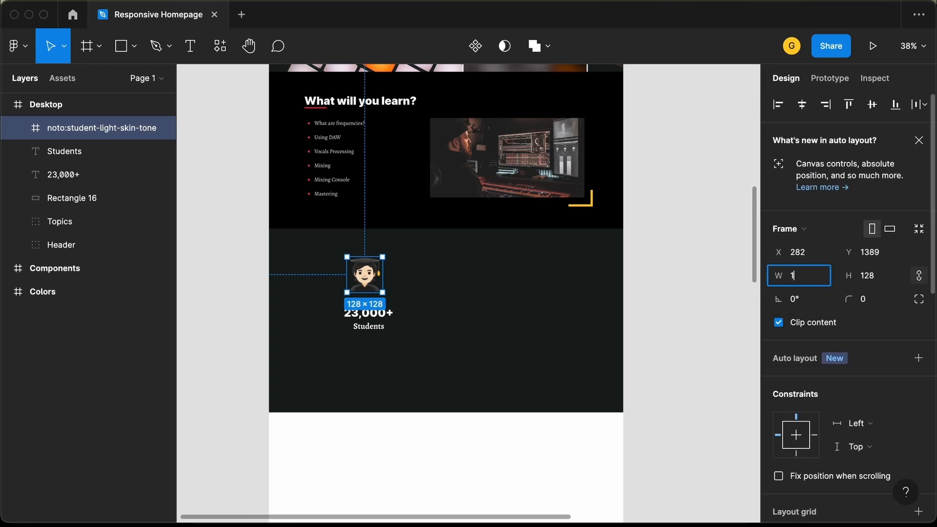
key(Return)
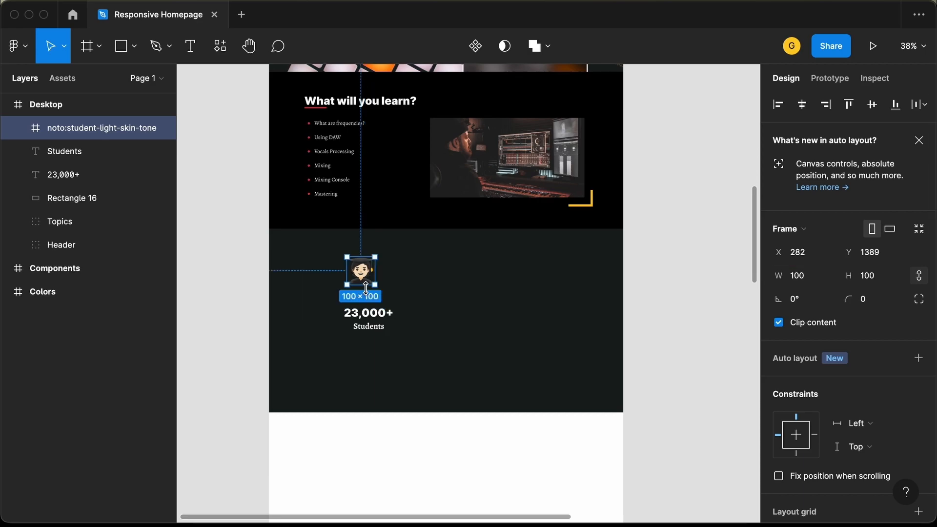
scroll(367, 289, up, 5)
drag(380, 240, 400, 286)
click(481, 292)
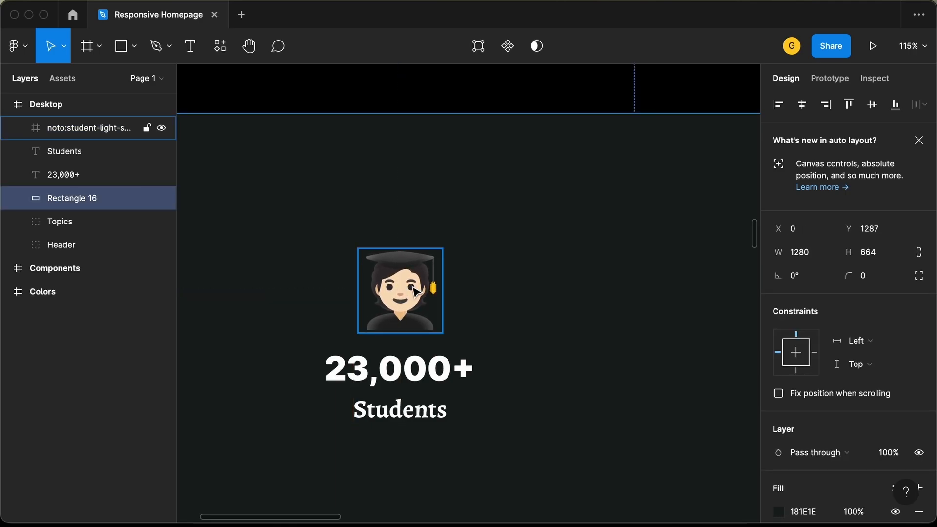
Step: Combine the student icon, the 23,000+ text and the Students label in a vertical auto layout with 0 spacing between items
click(413, 288)
shift+click(415, 373)
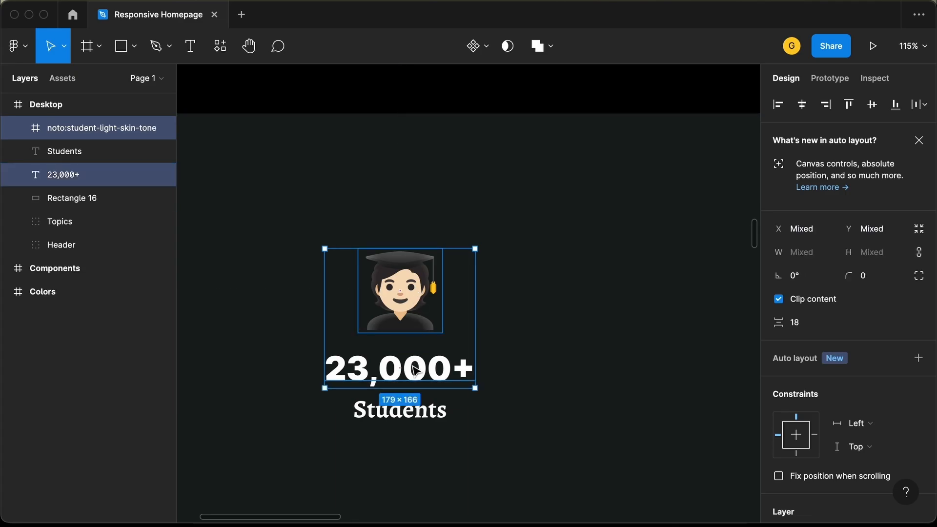
shift+click(415, 412)
key(shift+a)
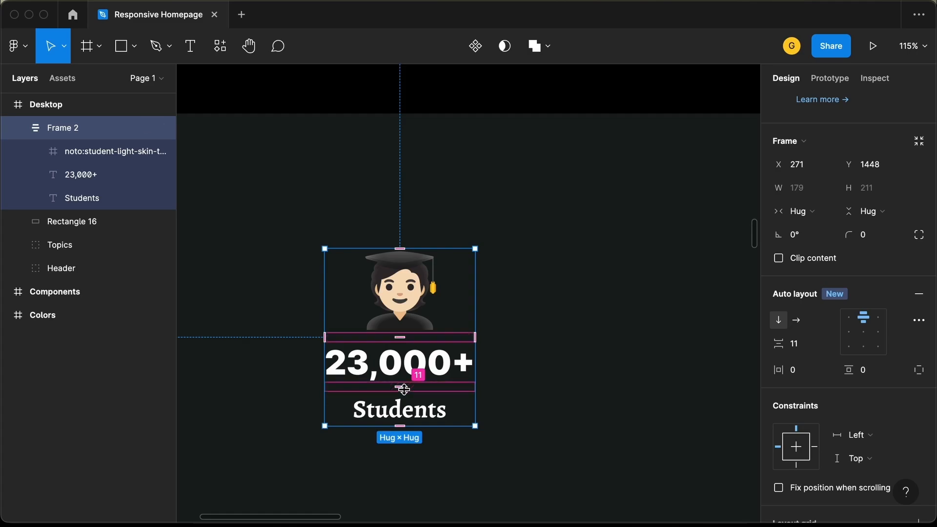
drag(404, 389, 404, 375)
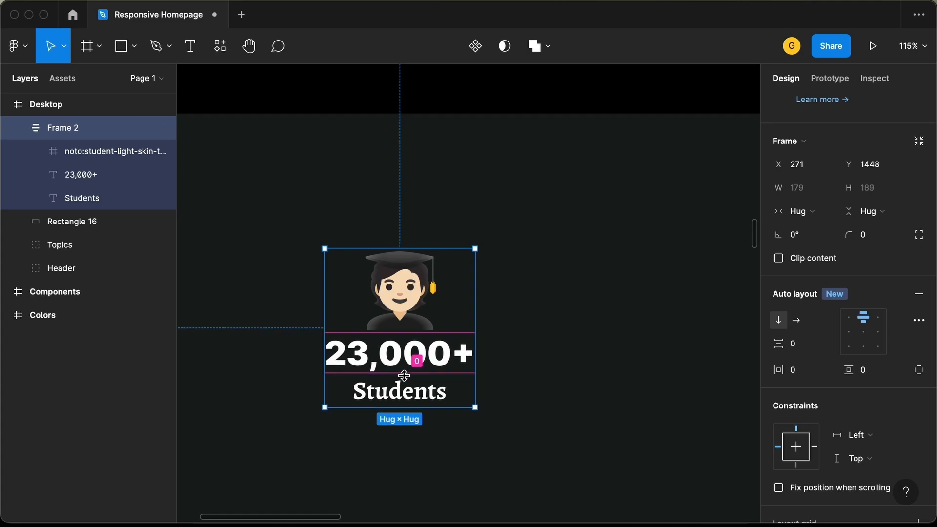
Step: Rename the auto layout frame as Students and place a duplicate to its right at about X 730, Y 1448
click(420, 310)
click(417, 307)
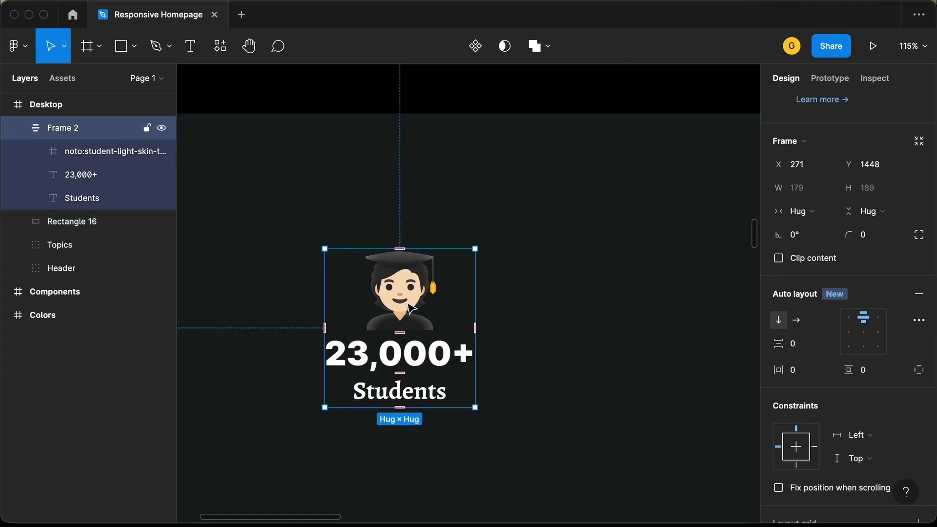
double_click(90, 134)
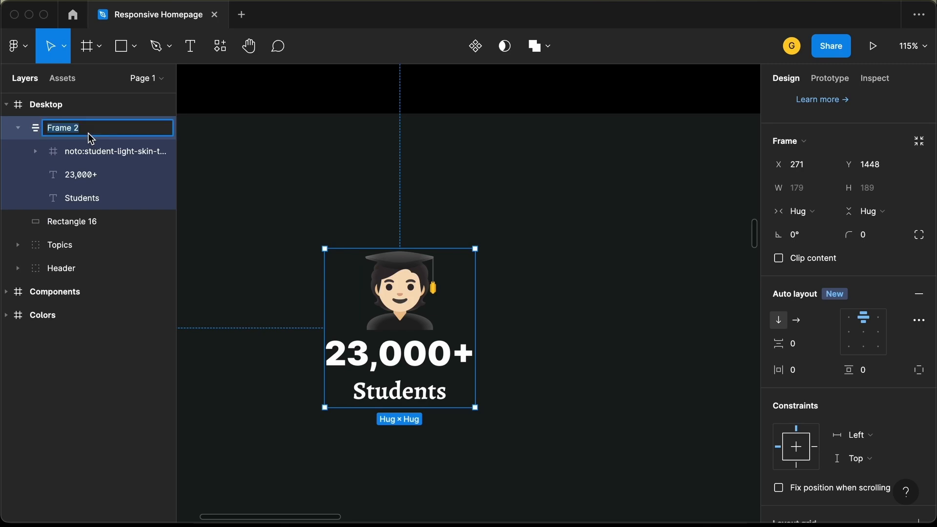
text(Students)
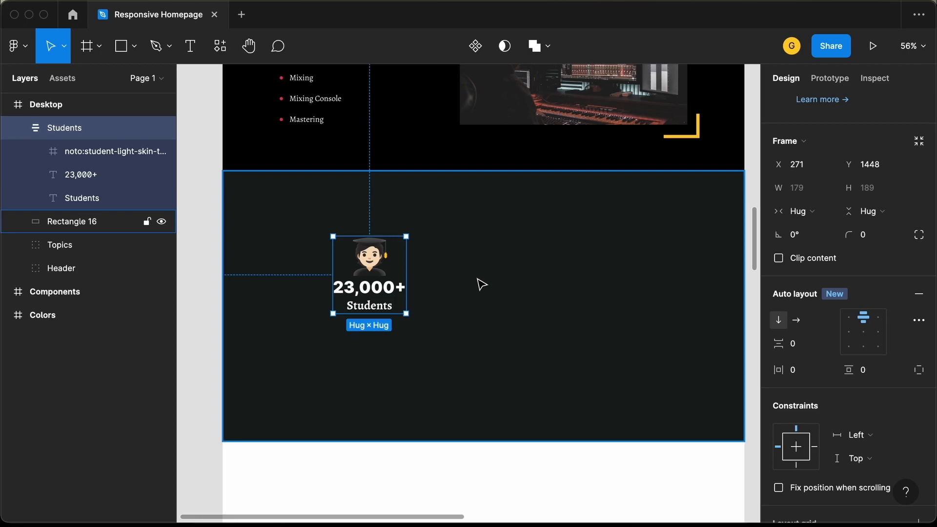
key(super+d)
drag(376, 267, 562, 269)
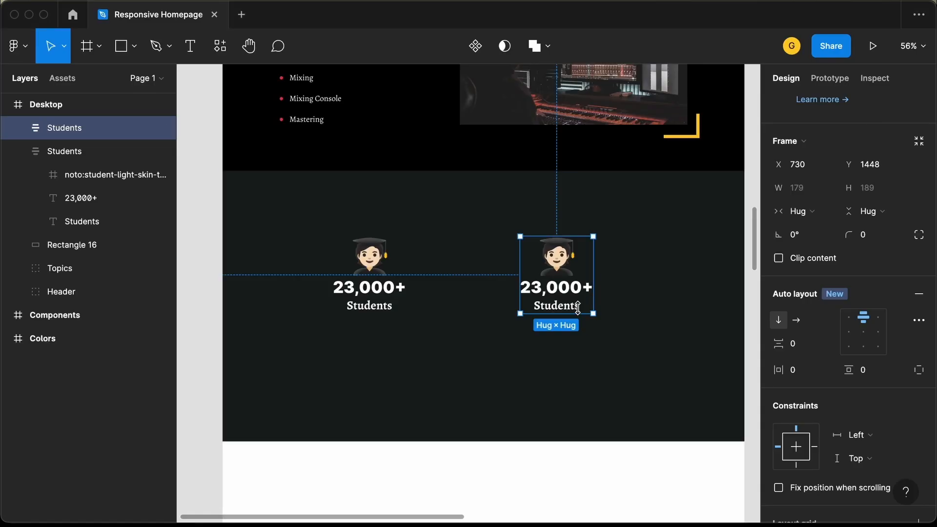
Step: Change the number text in the duplicated Students frame to "26 Hrs"
key(shift+2)
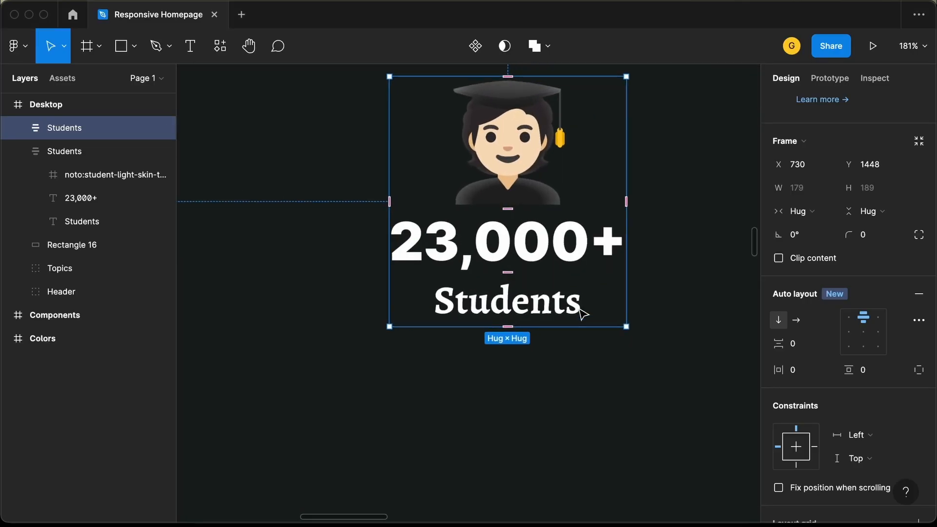
click(539, 245)
double_click(540, 245)
click(537, 240)
key(ctrl+a)
text(26)
text( Hur)
key(BackSpace)
key(BackSpace)
text(rs)
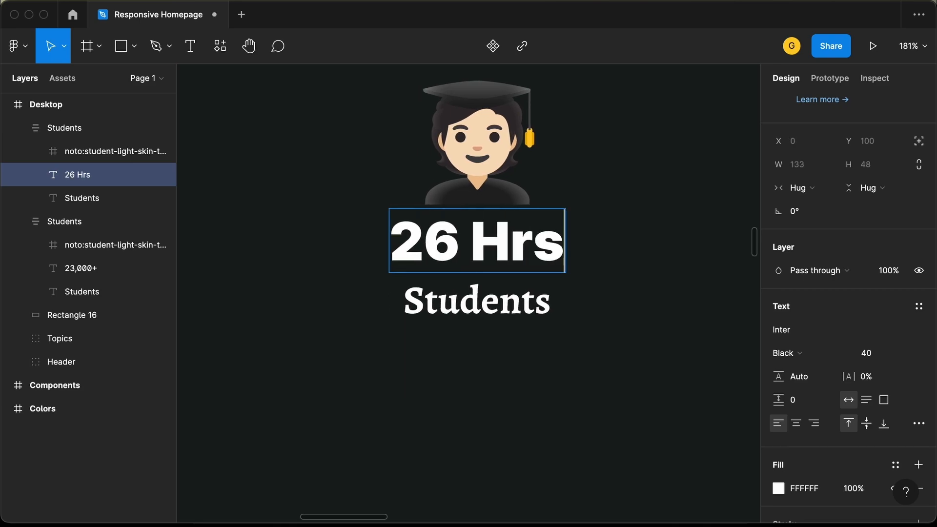
Step: Change the label under 26 Hrs to "Video Content"
double_click(552, 300)
text(Video)
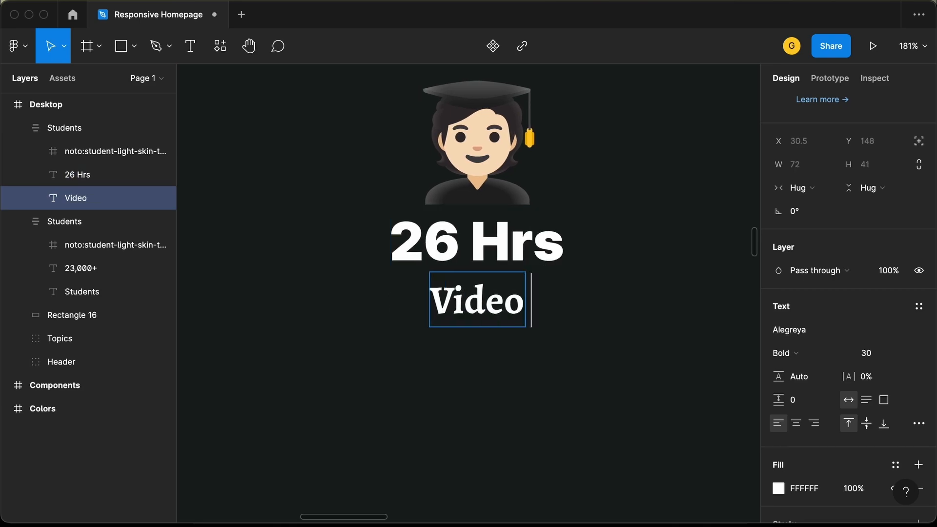
text( Content)
key(Escape)
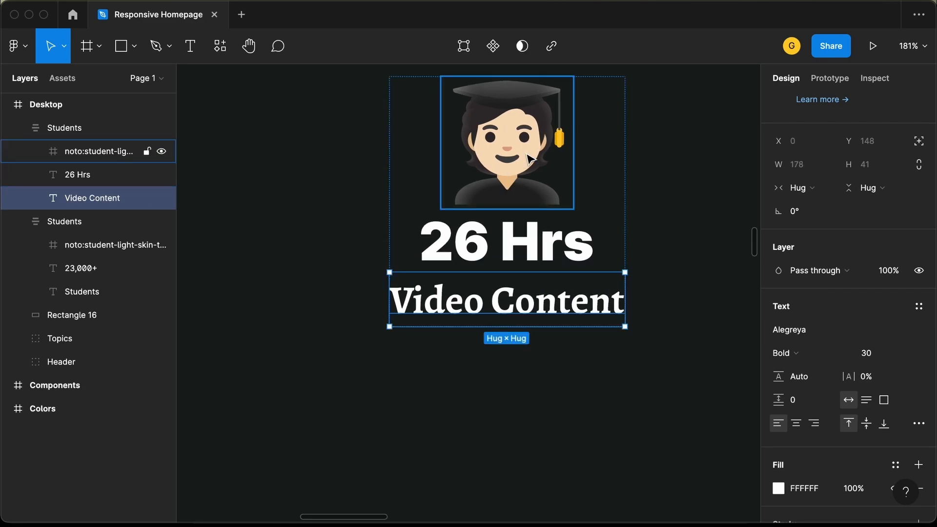
Step: Select the dark section's background rectangle, reopen the Iconify plugin and search for video icons
click(443, 444)
scroll(443, 443, down, 8)
scroll(443, 444, down, 1)
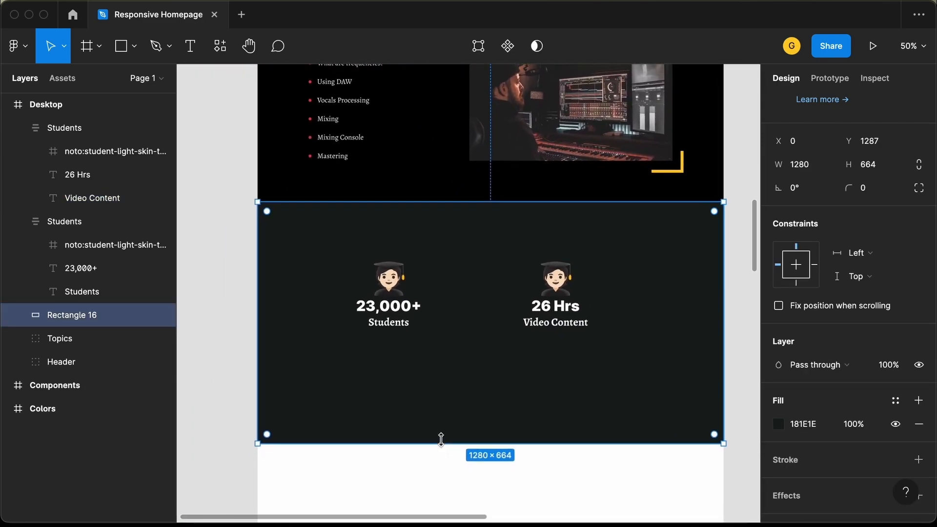
right_click(331, 353)
mouse_move(415, 390)
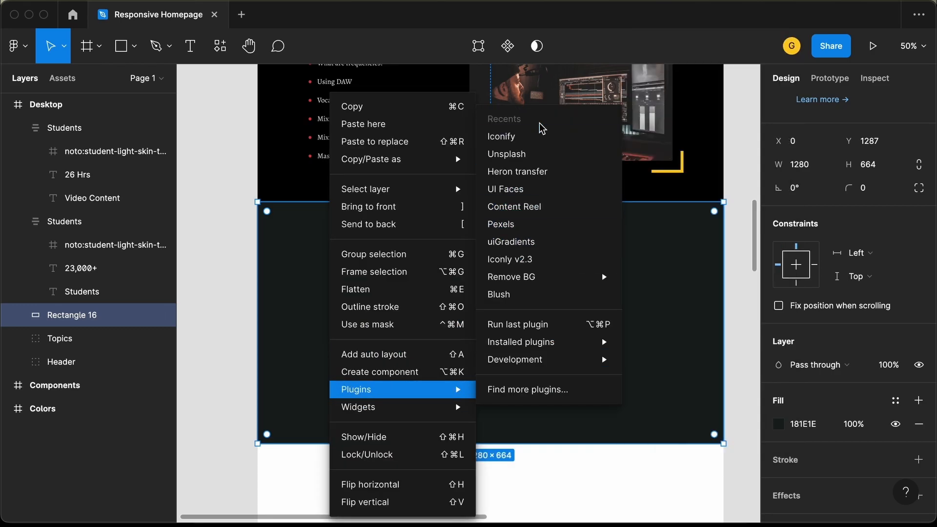
click(541, 136)
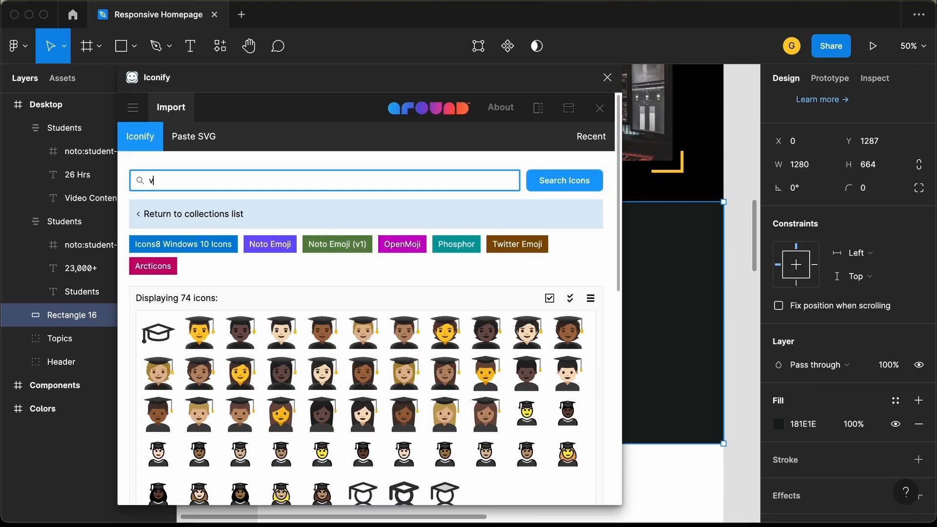
key(Return)
Step: Import the flat-color-icons:video-file icon from the second results page into the Desktop frame and close the plugin
scroll(365, 243, down, 5)
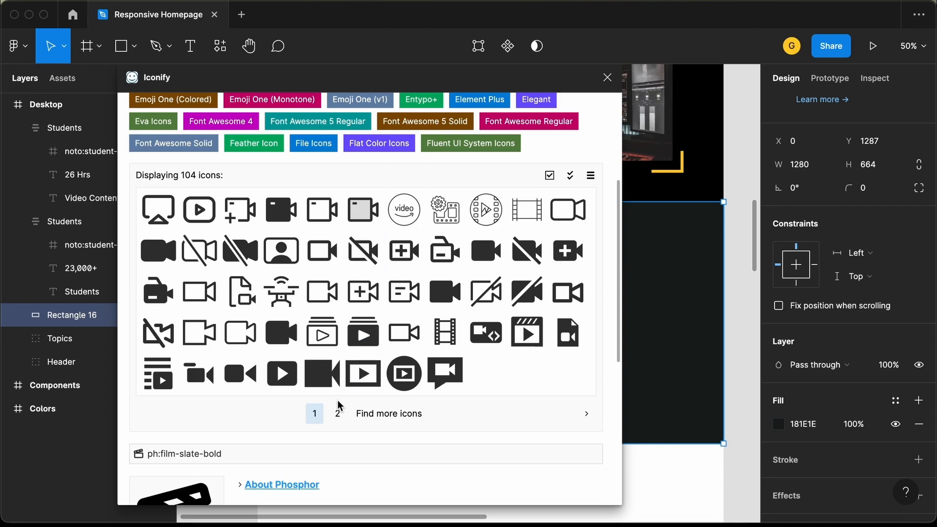
scroll(338, 412, down, 1)
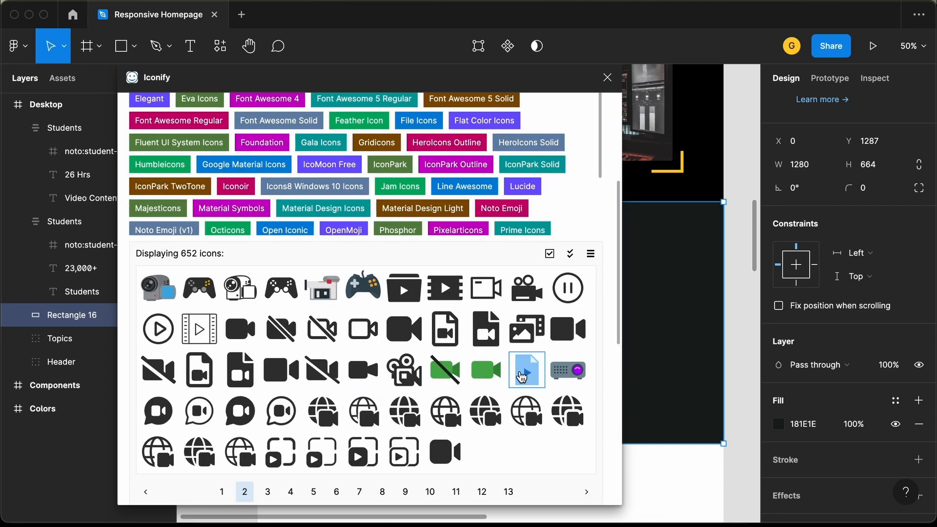
click(527, 377)
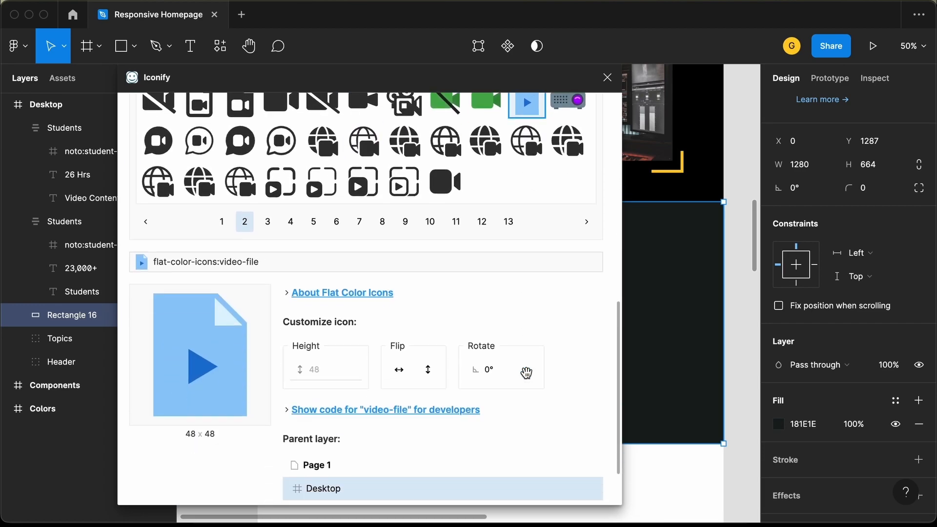
click(447, 487)
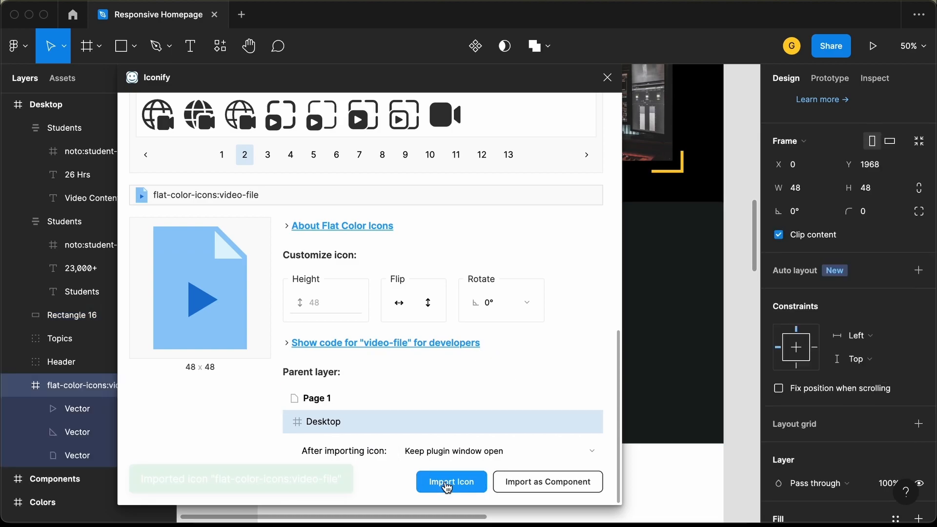
click(608, 77)
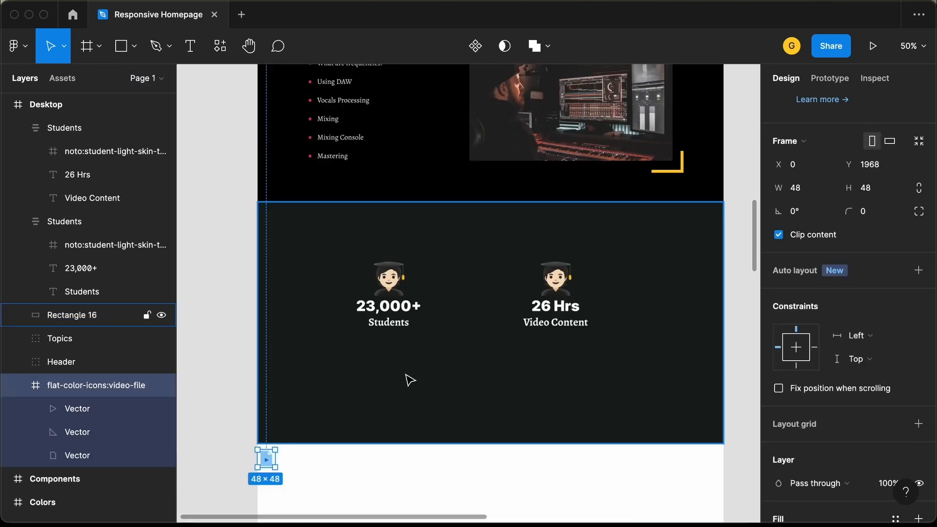
Step: Move the video-file icon onto the dark section at about X 417, Y 1798, and put its layer at the top of Desktop
scroll(411, 380, down, 3)
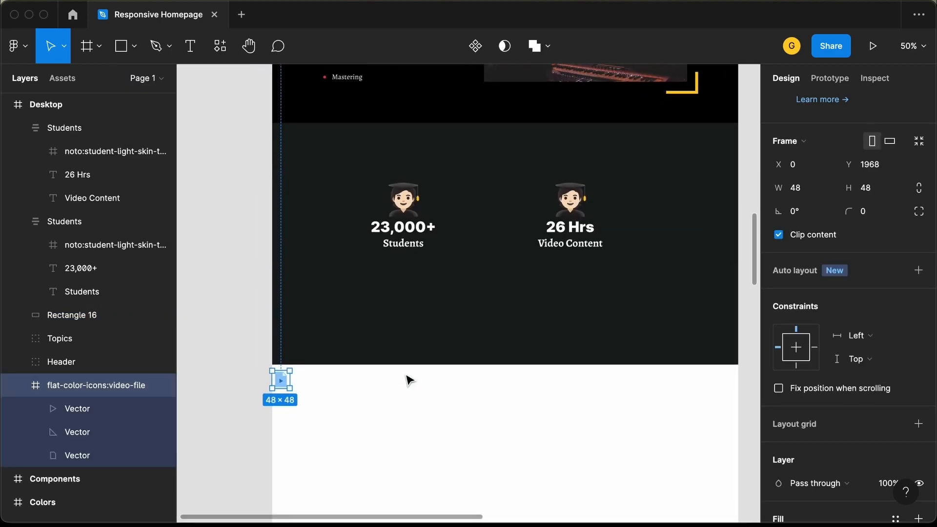
drag(282, 386, 437, 328)
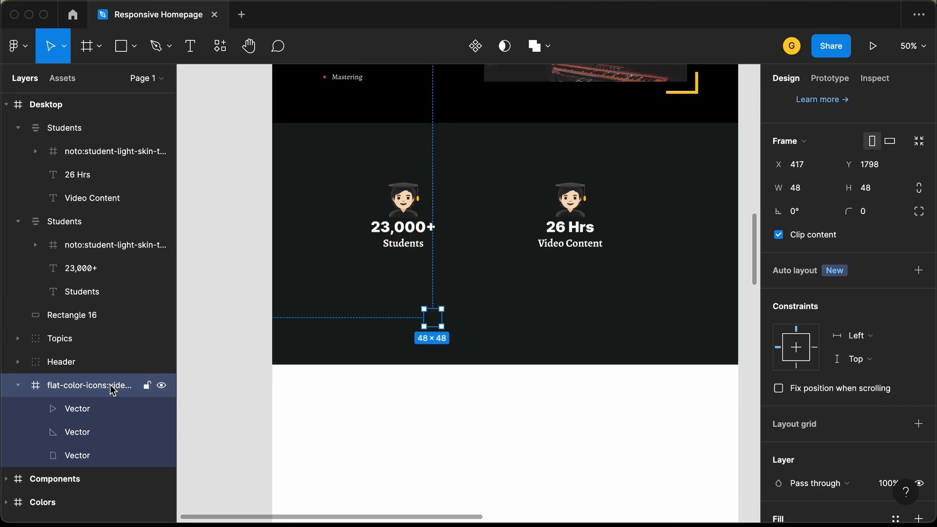
drag(112, 389, 102, 123)
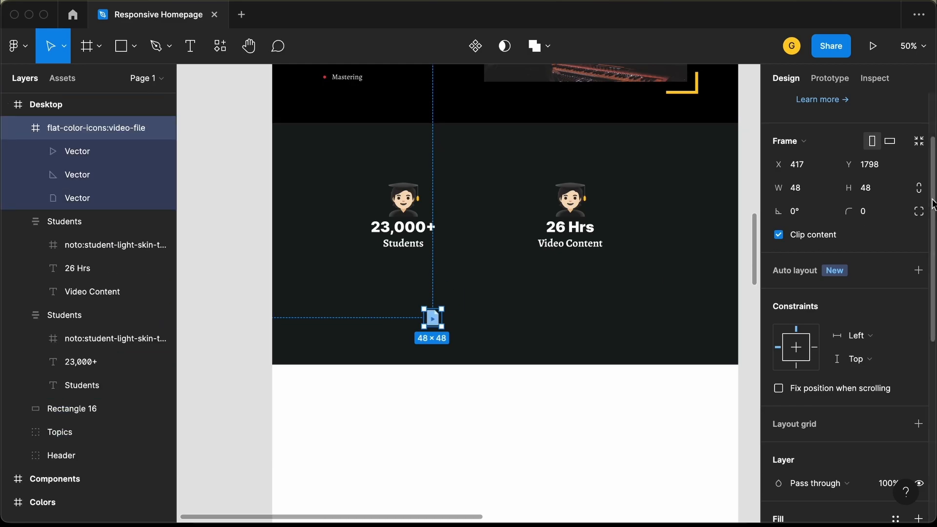
Step: Resize the video-file icon proportionally to 100 × 100 and replace the student icon above 26 Hrs with it
click(918, 192)
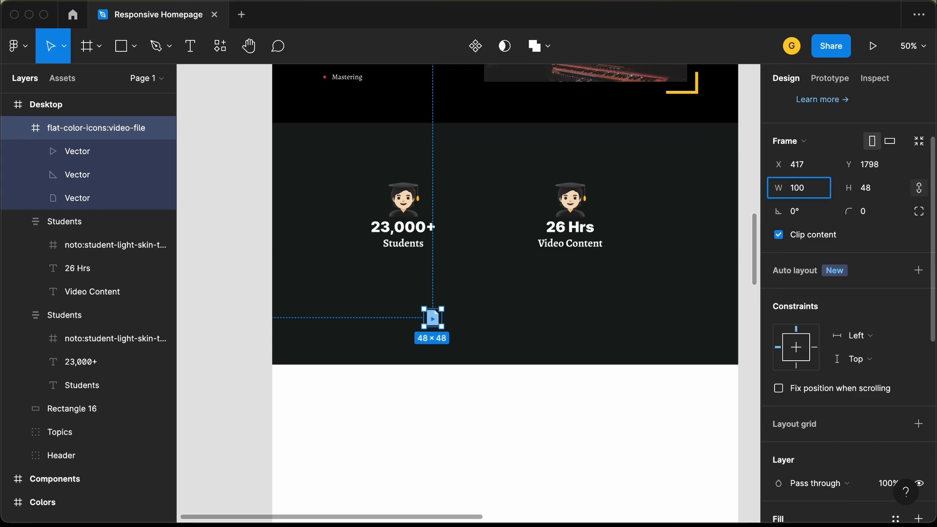
key(Return)
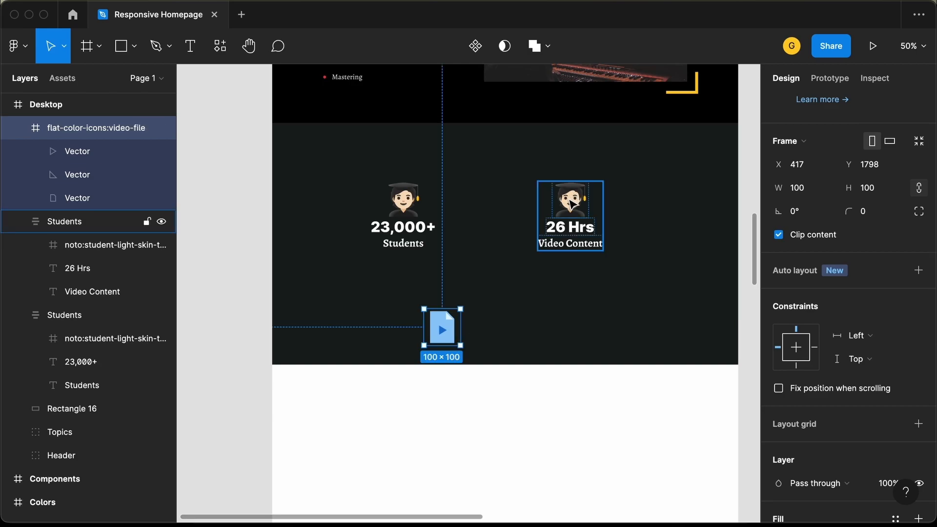
drag(445, 334, 592, 241)
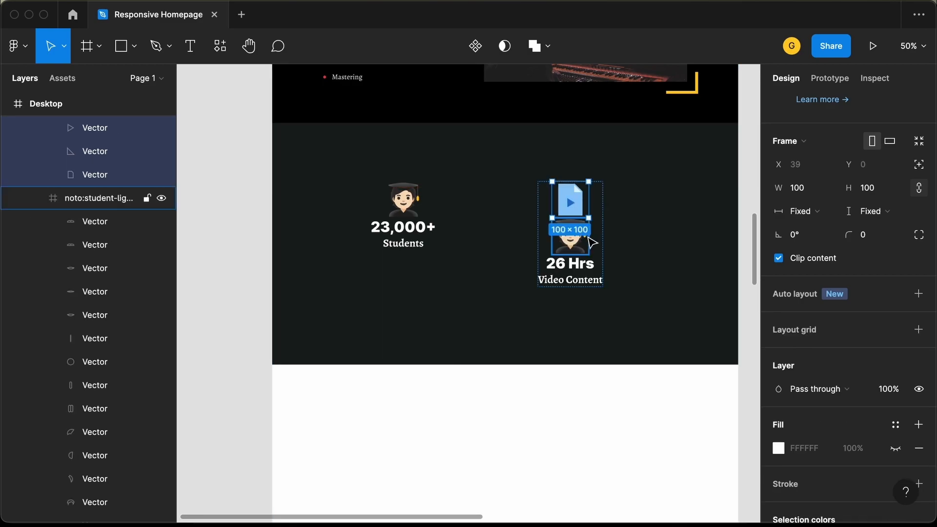
click(578, 252)
key(Delete)
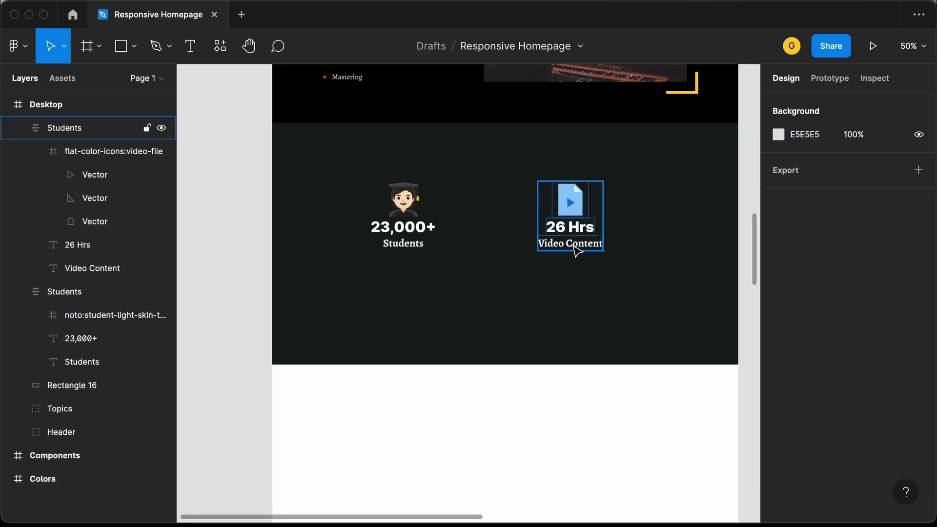
Step: Select both stat blocks and shift them right together until the 23,000+ block is at X 321
click(404, 214)
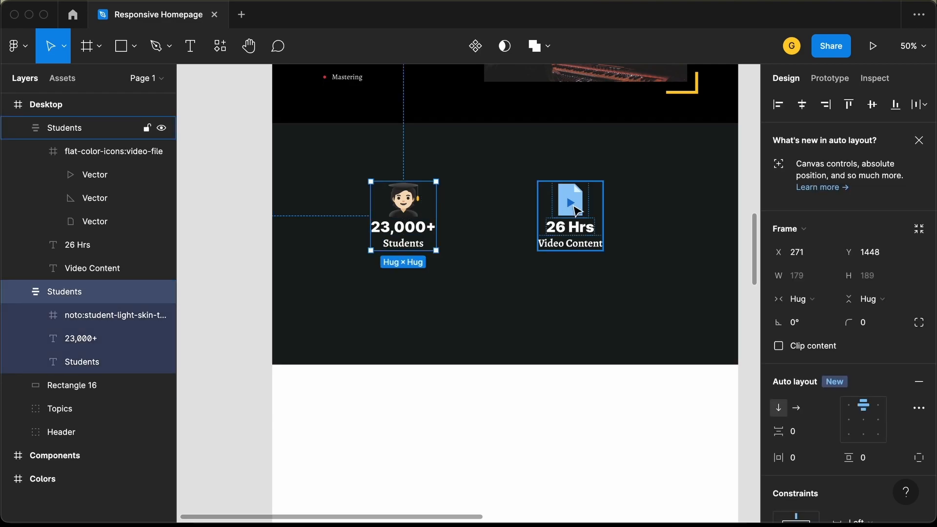
shift+click(578, 211)
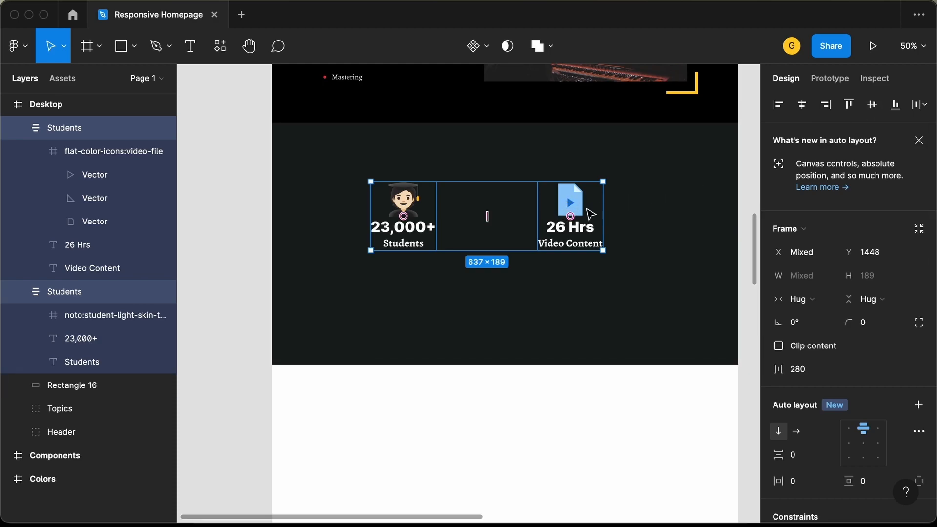
drag(410, 201, 431, 205)
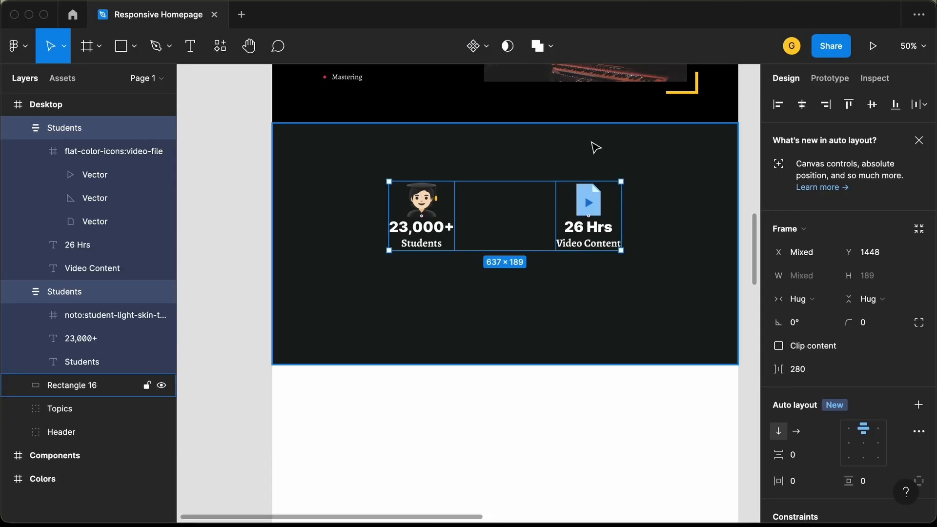
Step: Copy the yellow corner bracket from the Topics section into the dark section, at X 148, Y 1388
scroll(629, 145, up, 2)
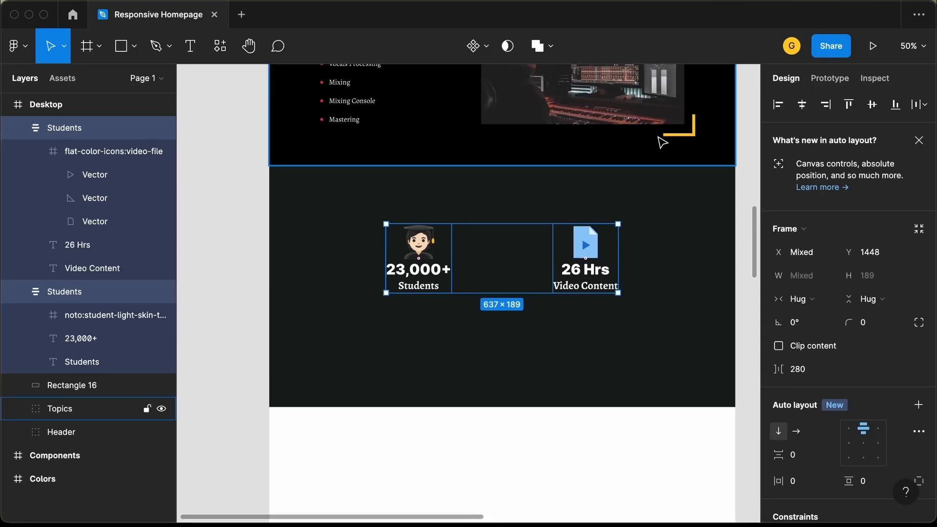
double_click(693, 136)
scroll(463, 262, up, 1)
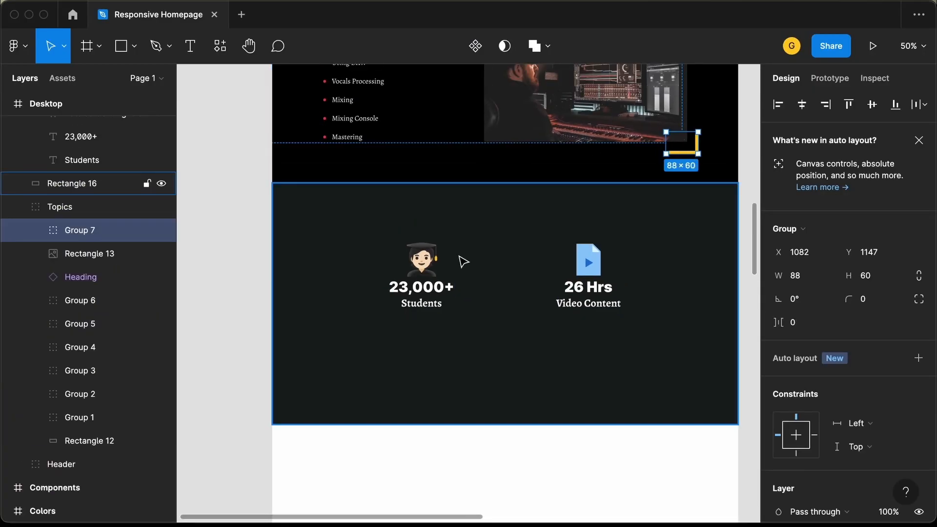
click(220, 356)
scroll(303, 333, down, 5)
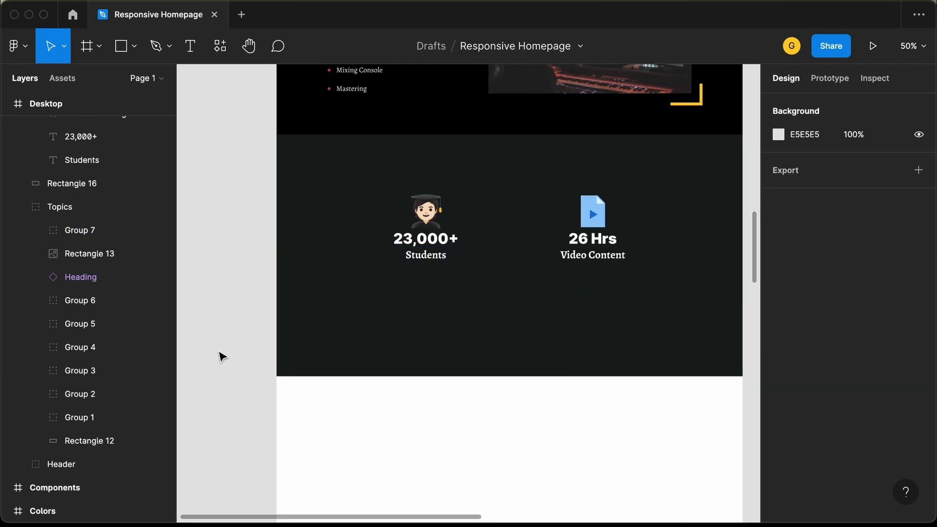
scroll(379, 301, right, 2)
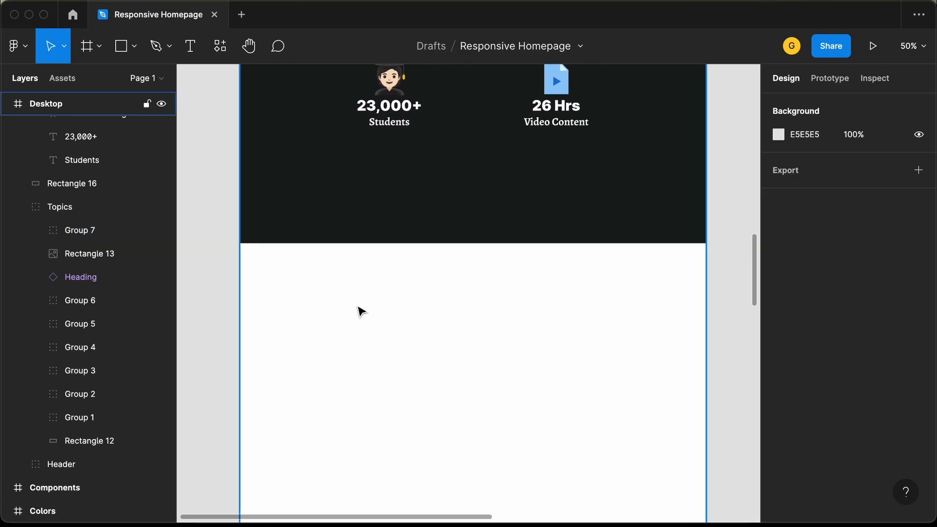
scroll(361, 311, up, 3)
scroll(361, 312, left, 1)
drag(492, 413, 344, 187)
scroll(344, 187, up, 3)
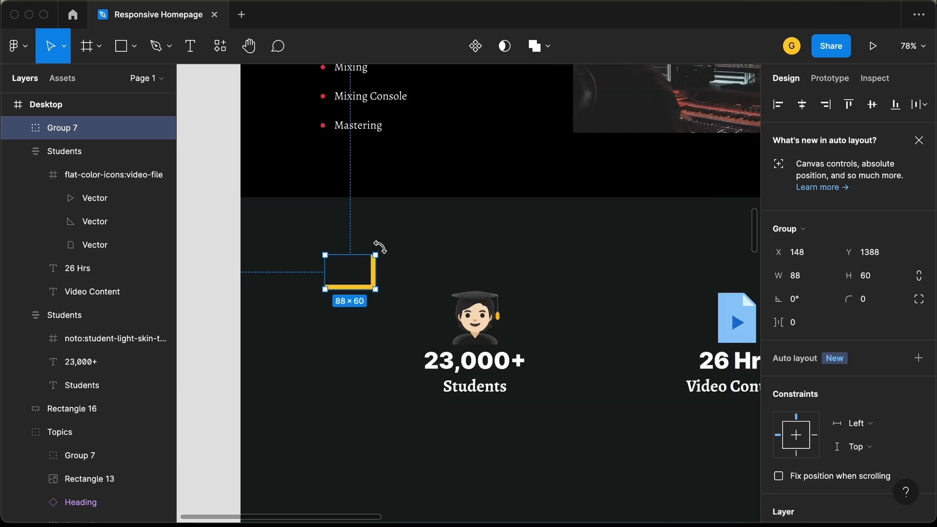
Step: Rotate the copied corner bracket 180° and move it up to Y 1427
drag(379, 248, 315, 306)
scroll(313, 304, up, 2)
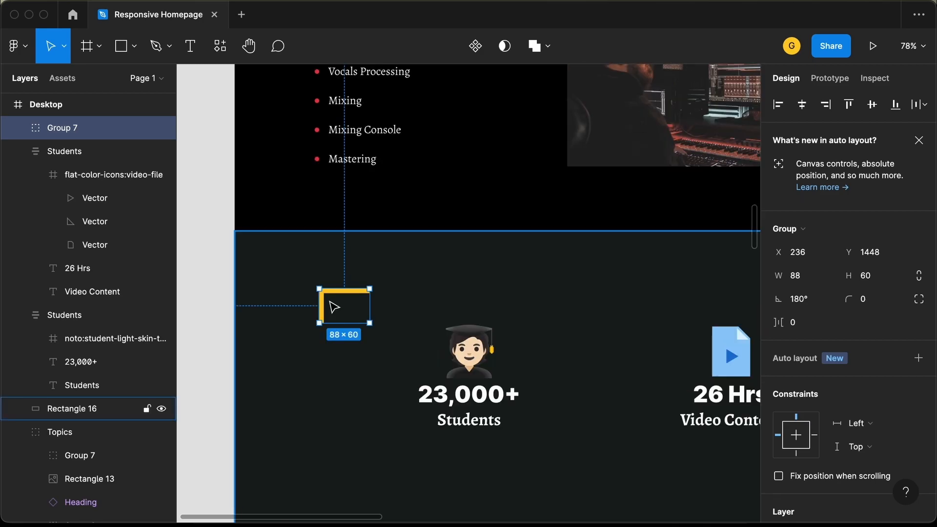
key(alt)
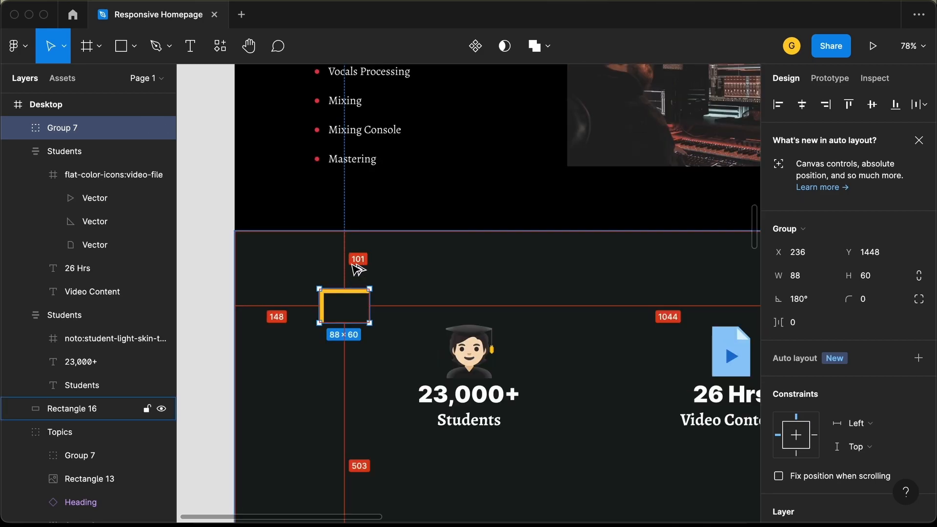
key(shift+Up)
key(shift+Up)
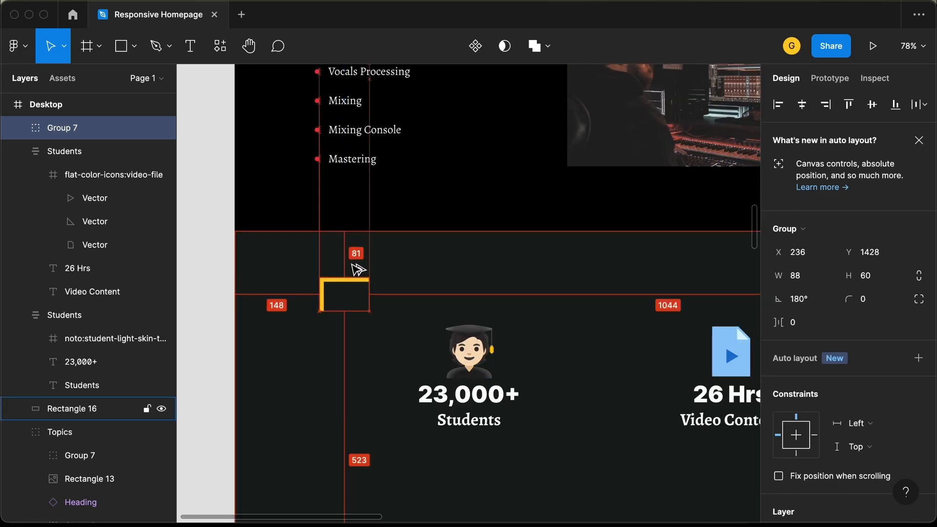
key(Up)
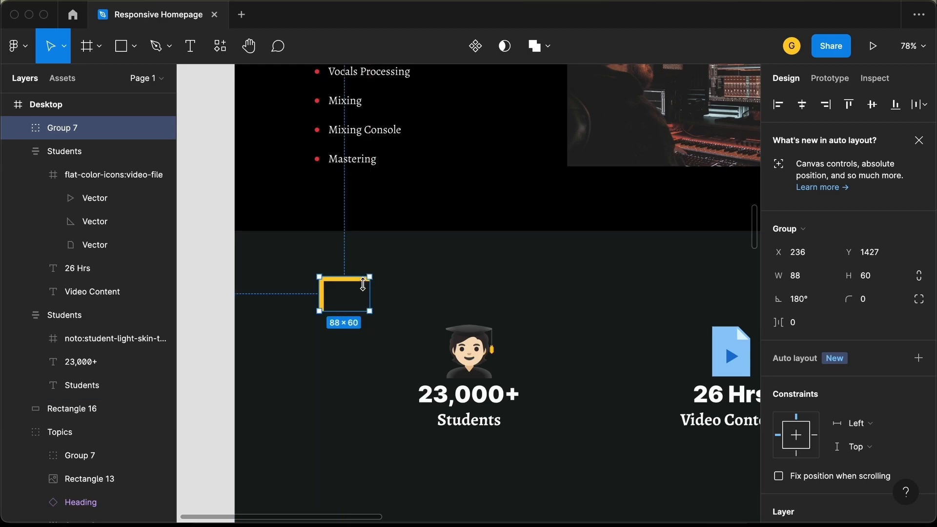
Step: Move the rotated corner bracket left to X 198
scroll(344, 271, down, 3)
key(shift+Left)
key(shift+Left)
key(shift+Left)
key(shift+Left)
key(Right)
key(Right)
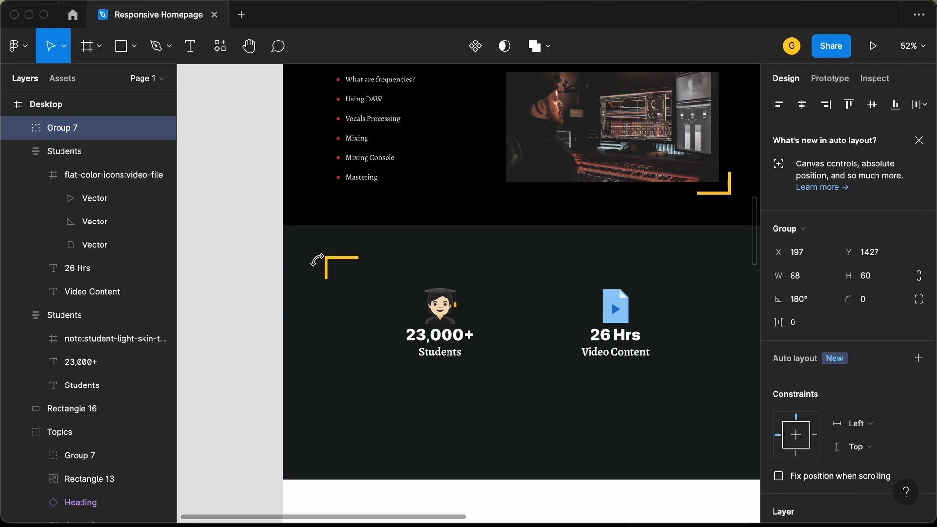
Step: Select the 23,000+ and 26 Hrs blocks and move them up together to Y 1398
click(441, 336)
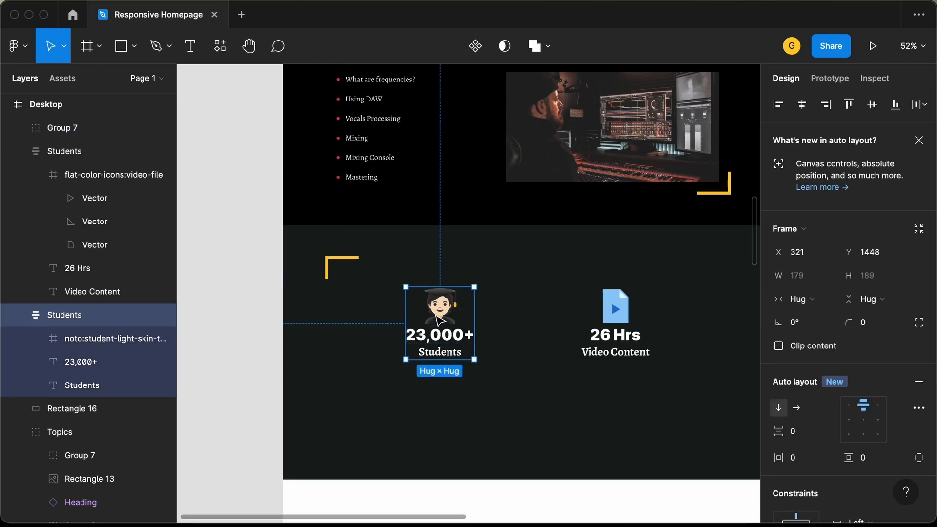
shift+click(628, 324)
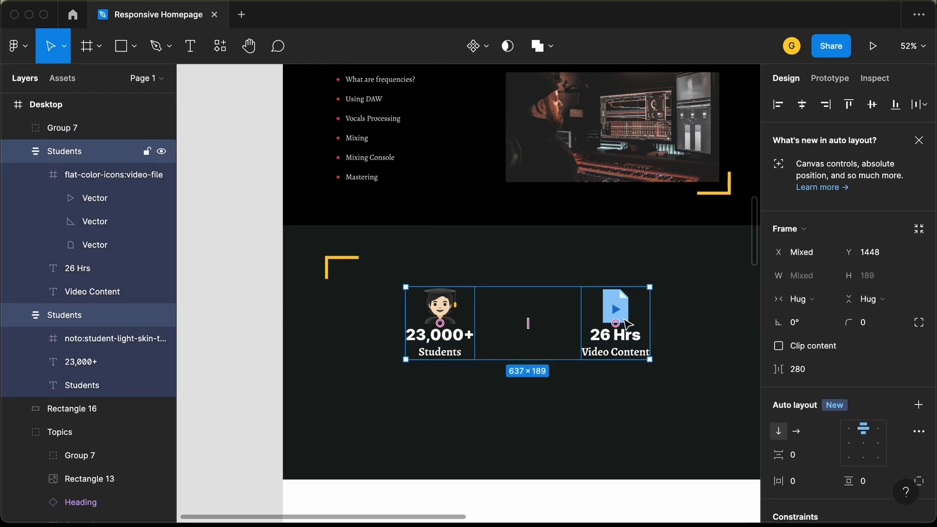
key(shift+Up)
key(shift+Up)
key(shift+Up)
key(shift+Up)
key(shift+Up)
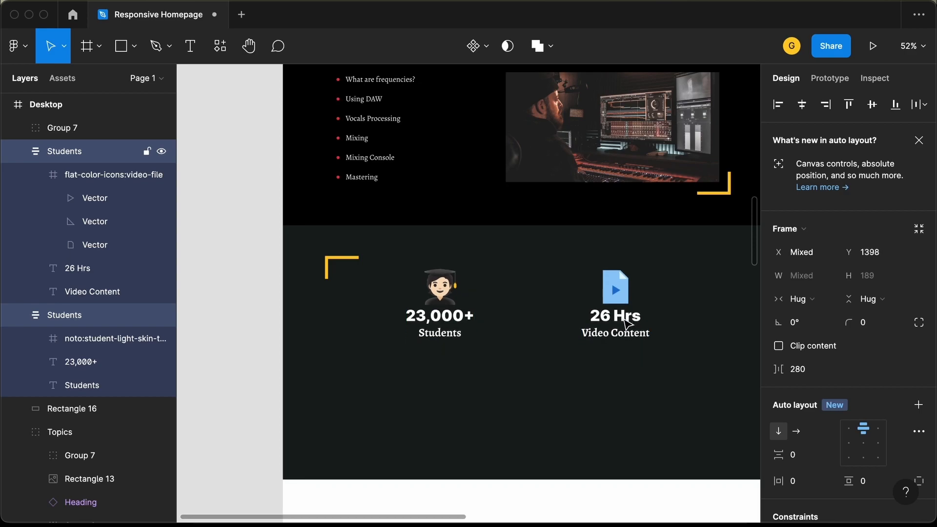
Step: Change the fill of the dark section's corner bracket to the red document color
scroll(303, 320, right, 1)
scroll(303, 321, down, 1)
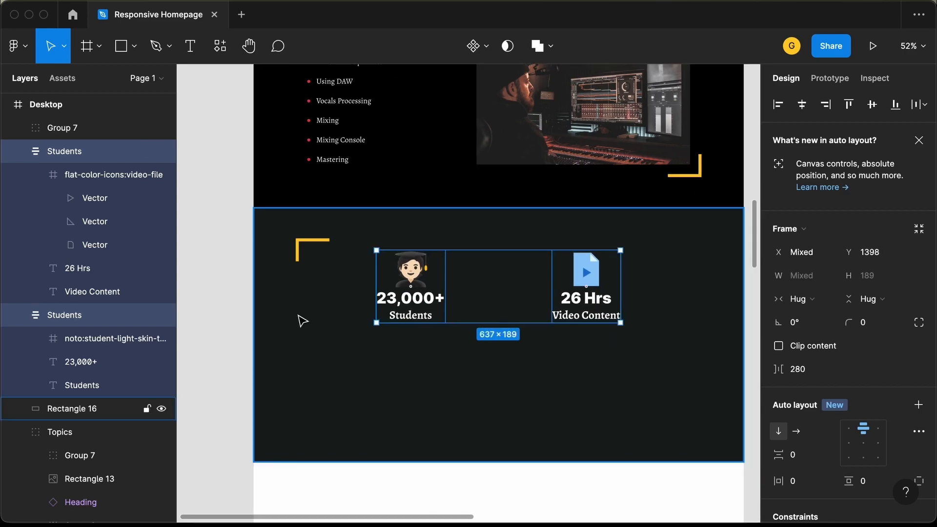
click(315, 248)
scroll(852, 442, down, 5)
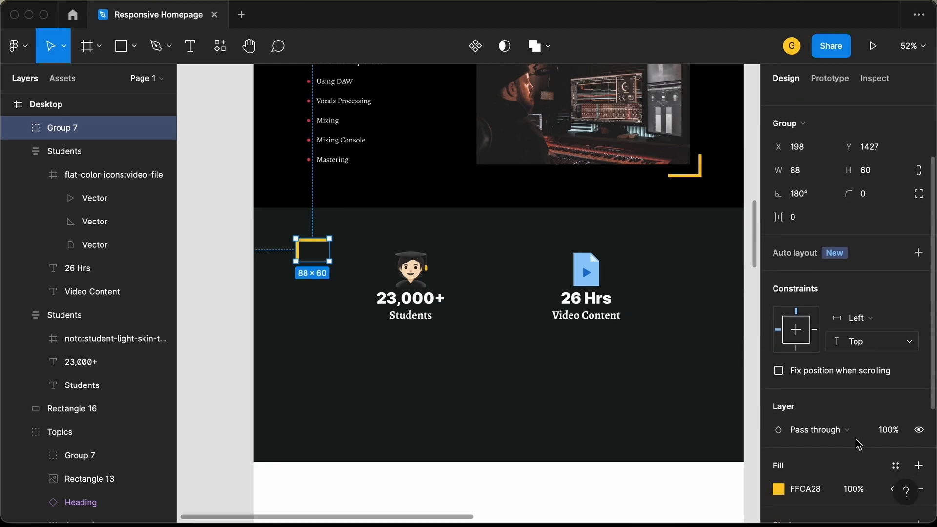
scroll(858, 443, down, 1)
click(779, 322)
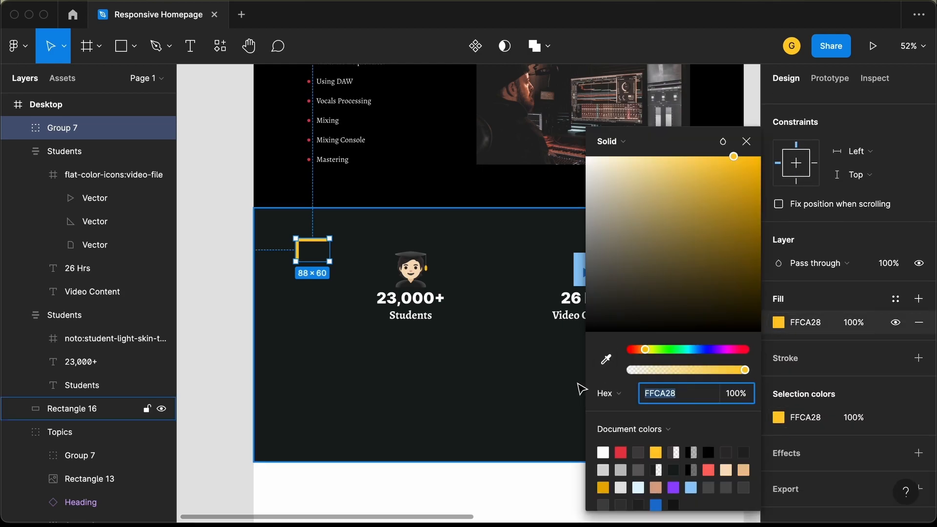
click(621, 452)
Step: Shorten the dark section's background rectangle to a height of 380, leaving 80 px below the 23,000+ block
click(440, 459)
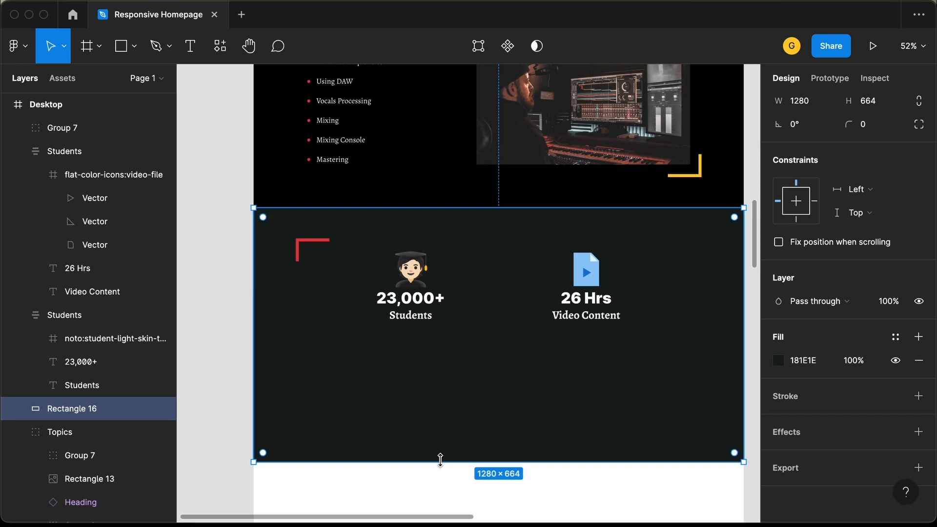
drag(440, 459, 450, 364)
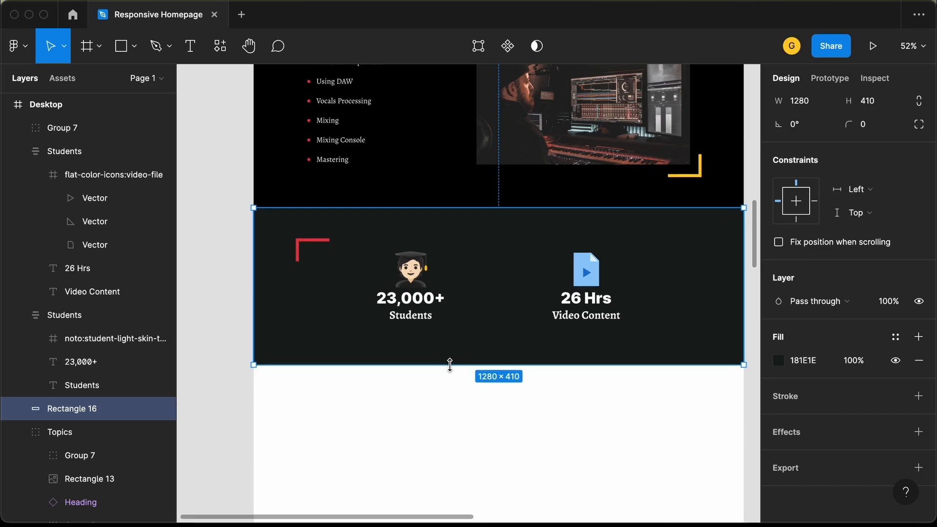
key(alt)
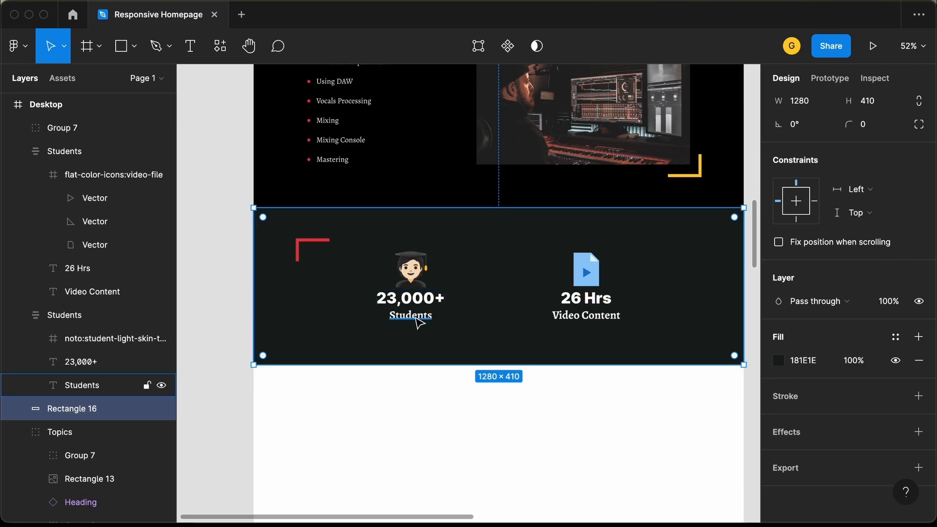
click(419, 324)
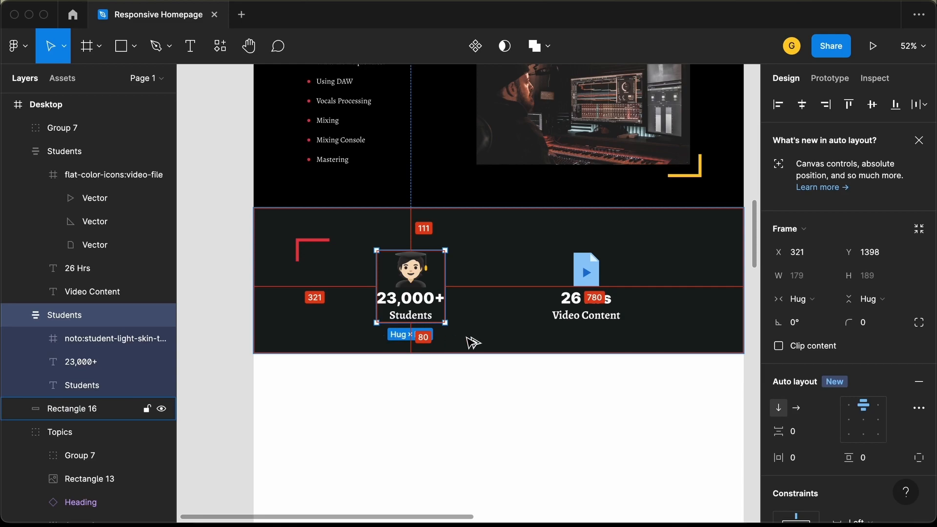
click(351, 409)
Step: Compare with the Desktop.png reference and group the dark section's background, corner bracket and both stat blocks
scroll(352, 411, down, 3)
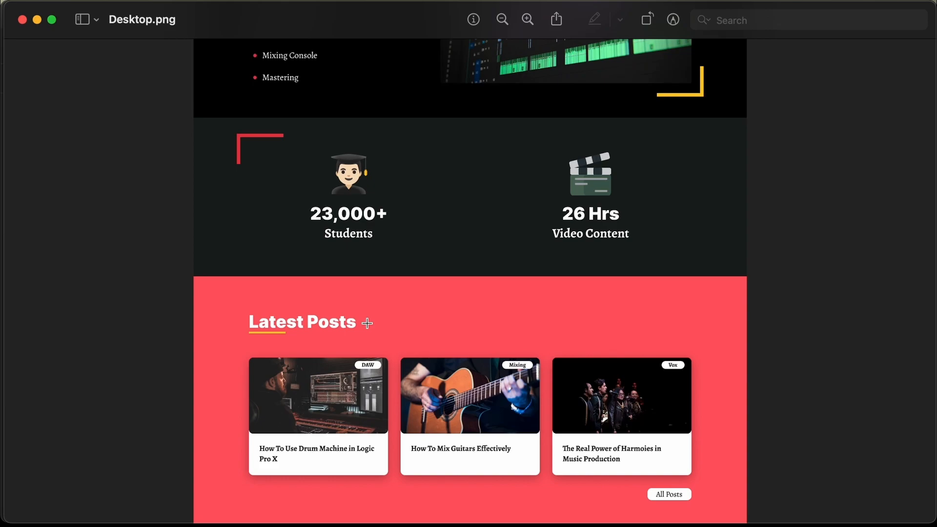
scroll(367, 323, down, 2)
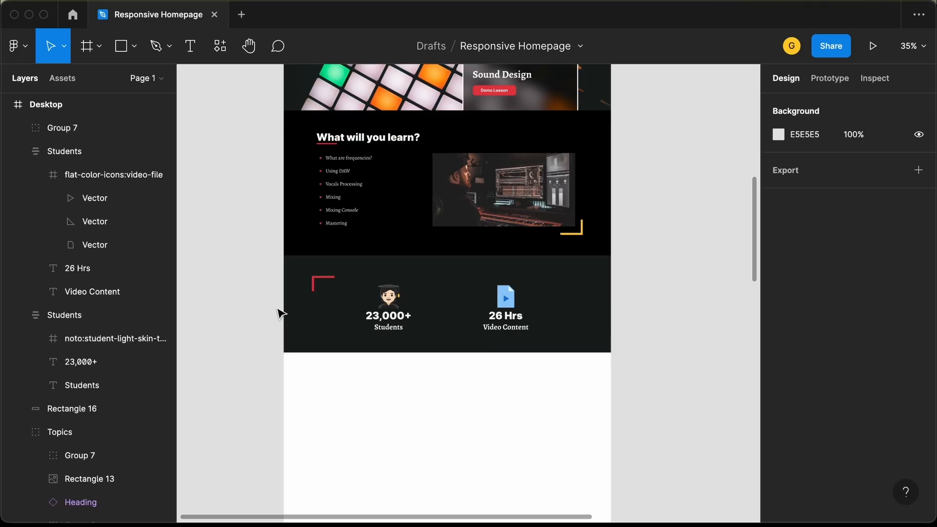
scroll(281, 314, down, 1)
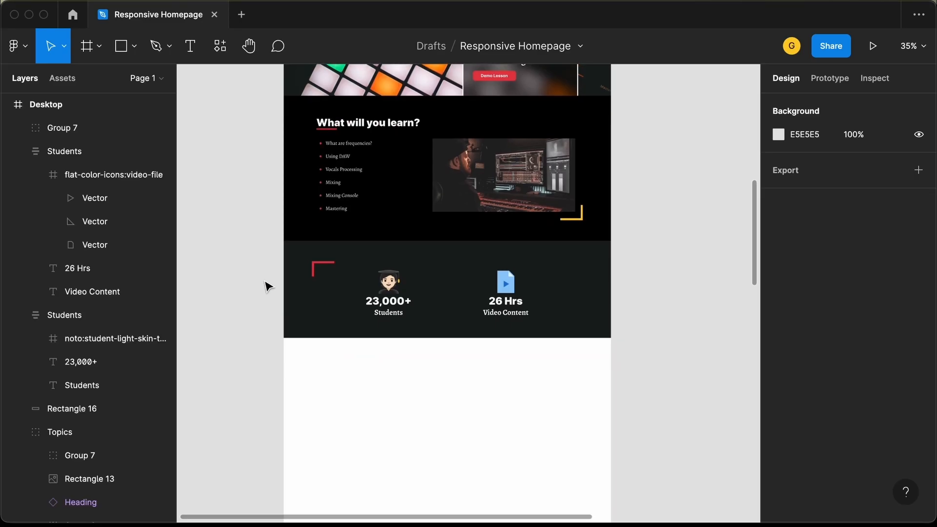
drag(261, 253, 664, 354)
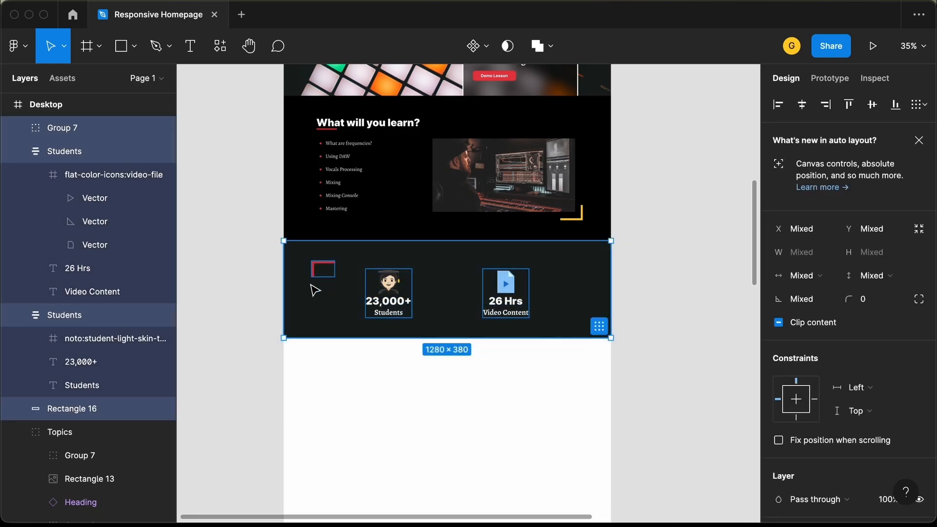
key(super+g)
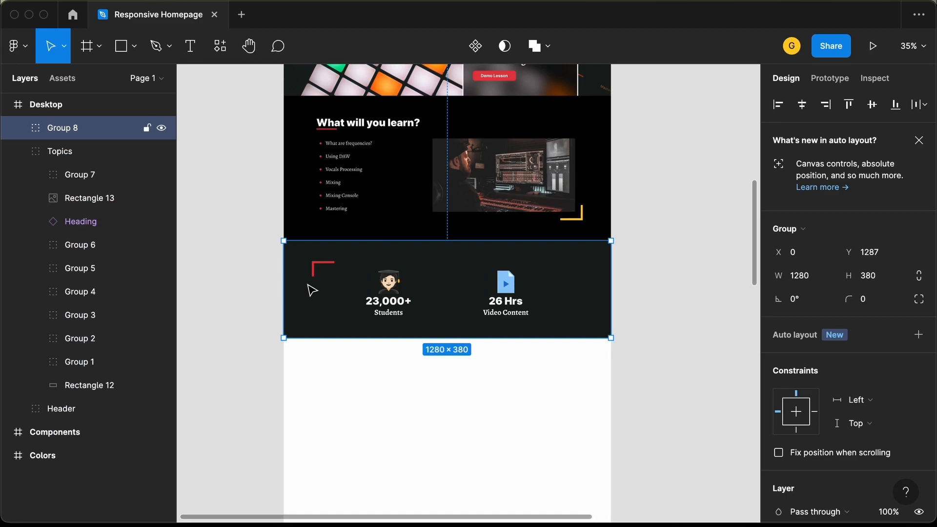
Step: Rename the new group to Info, collapse the Topics group and clear the selection
double_click(86, 134)
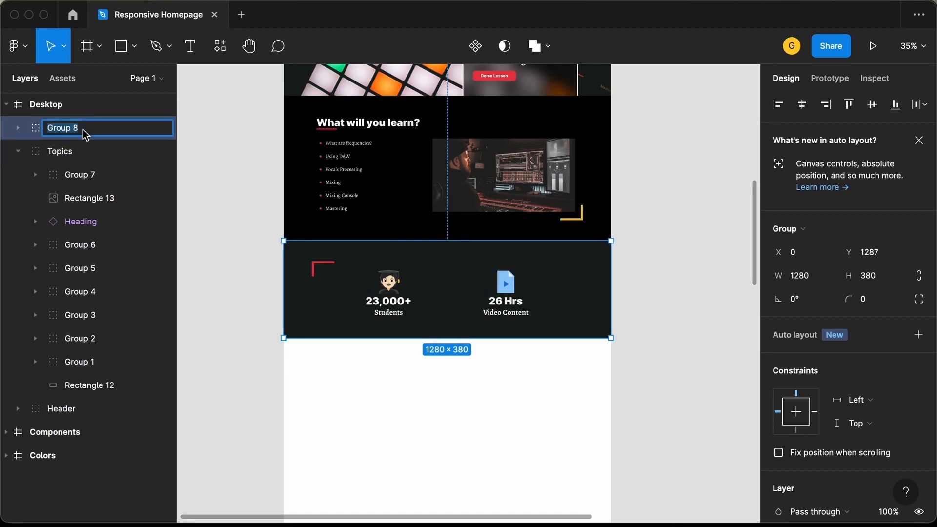
key(BackSpace)
key(Return)
click(18, 151)
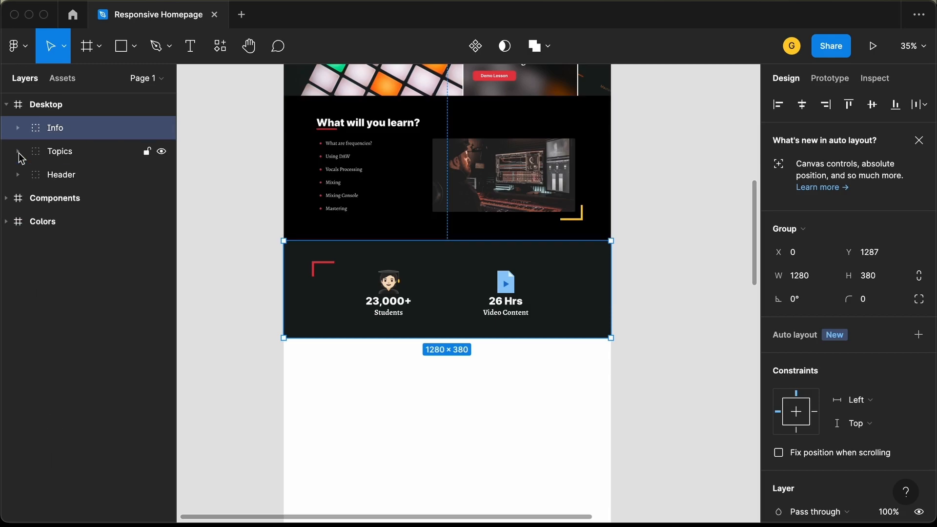
click(228, 255)
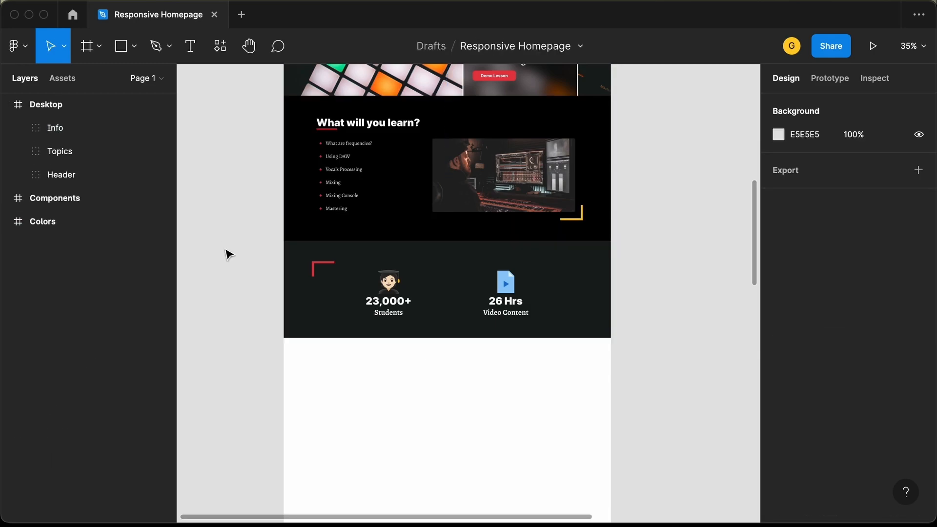
Step: Draw a 1280 × 700 rectangle directly below the Info section, spanning the full width of the Desktop frame
click(126, 47)
click(328, 342)
drag(339, 356, 294, 352)
drag(310, 350, 616, 341)
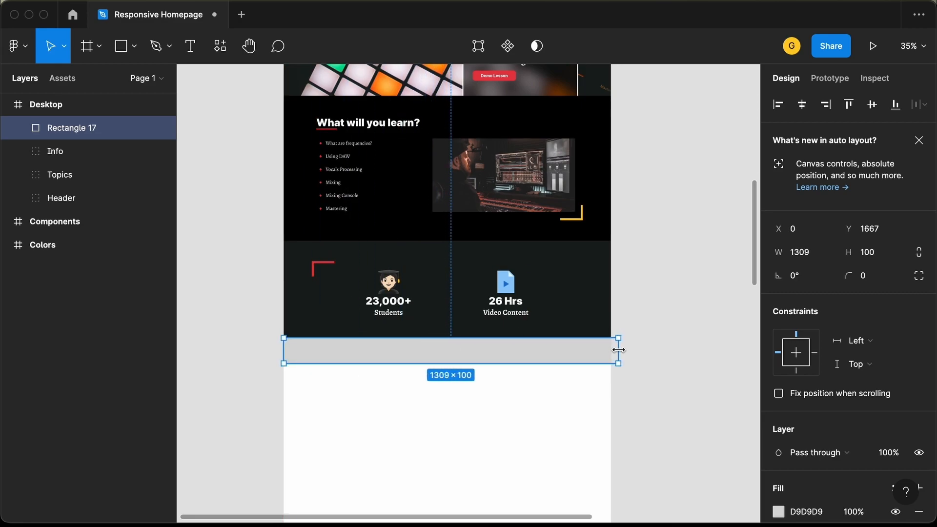
drag(529, 365, 540, 400)
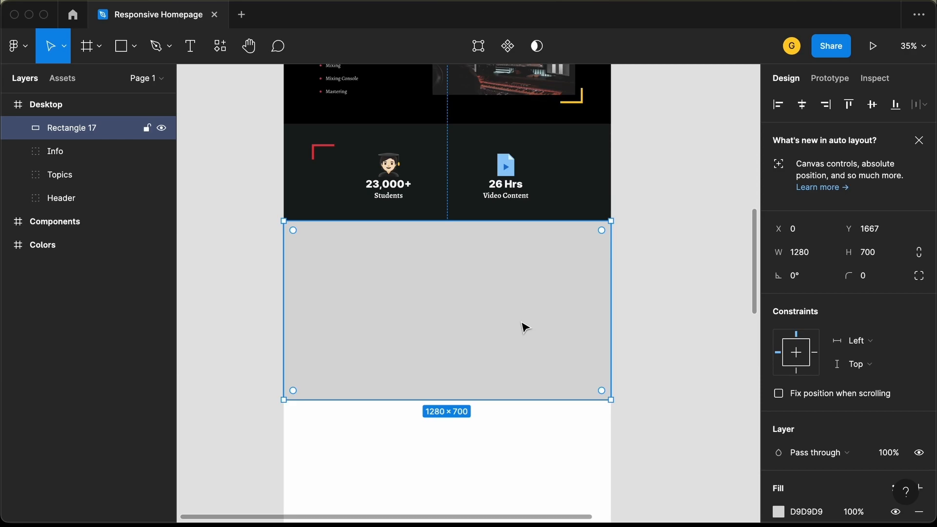
Step: Fill the new rectangle with the coral color FF6864 sampled from the Colors frame's swatch
scroll(694, 330, down, 5)
scroll(696, 332, up, 1)
scroll(695, 332, down, 1)
scroll(642, 350, down, 3)
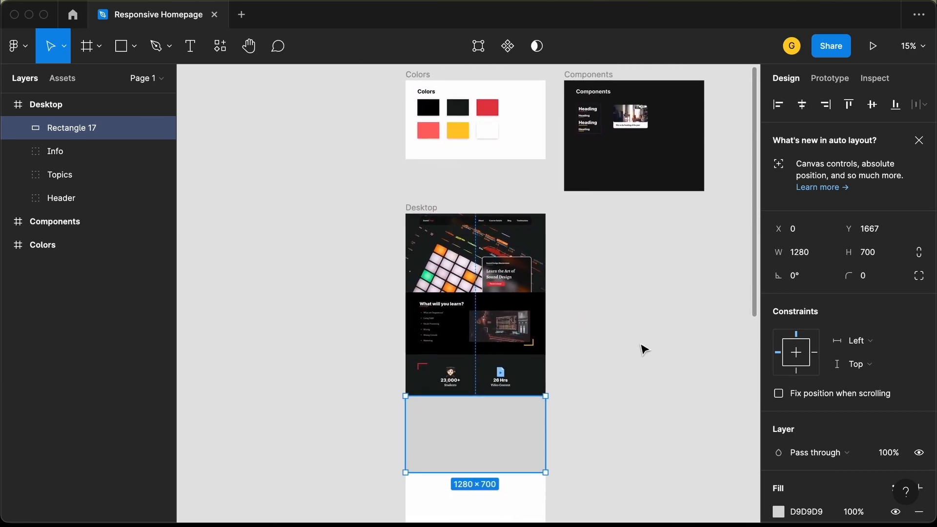
scroll(782, 507, down, 2)
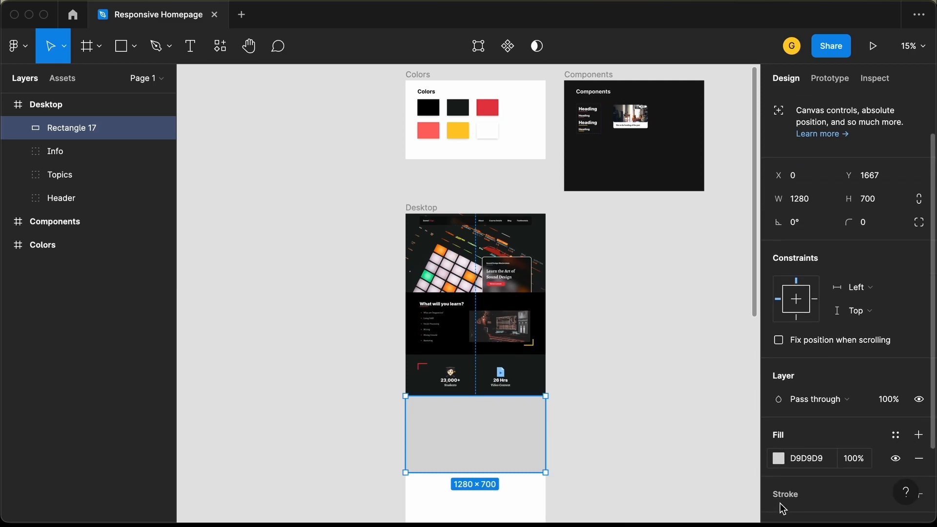
click(779, 459)
click(605, 360)
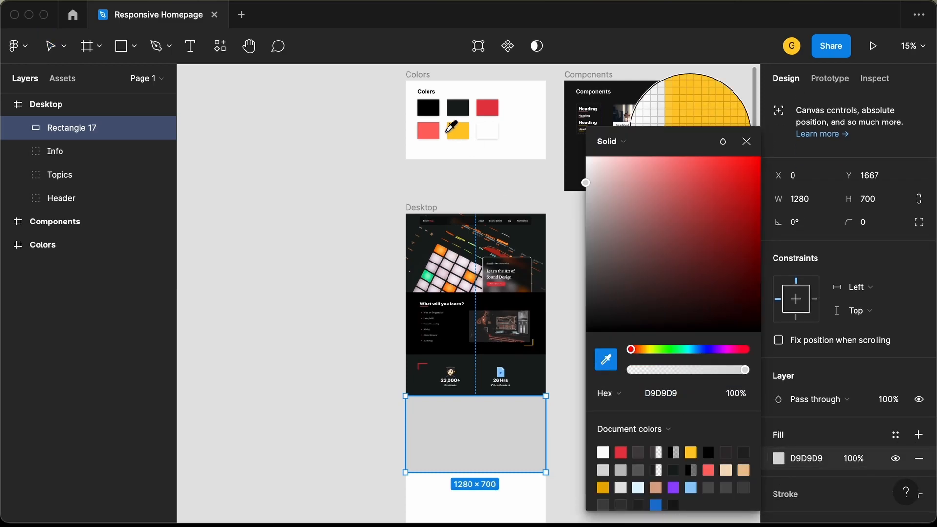
click(430, 130)
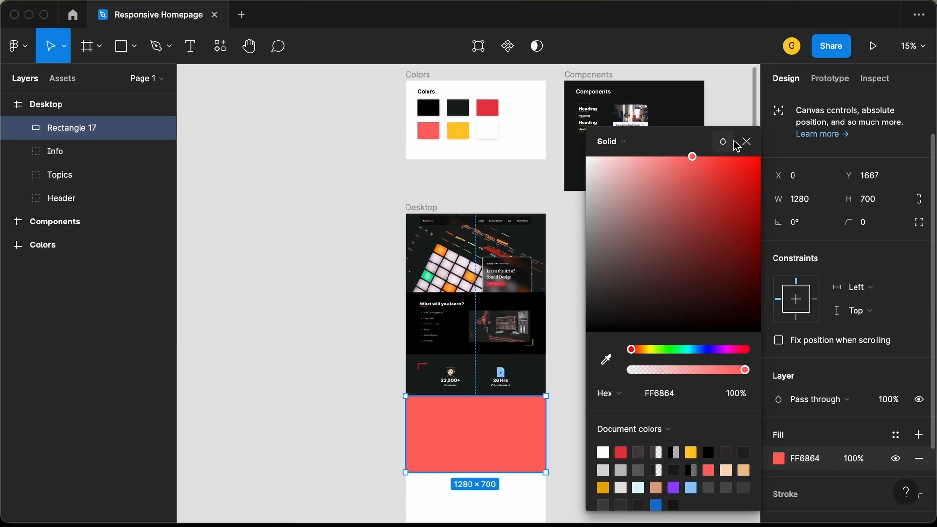
click(746, 141)
scroll(593, 326, up, 1)
scroll(593, 326, up, 5)
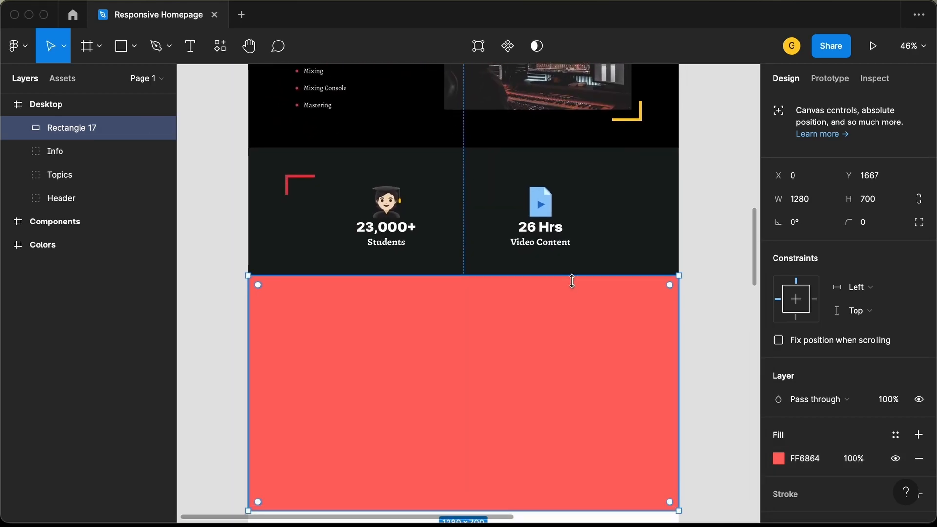
Step: Check the Latest Posts section in the Desktop.png reference and place a Heading component instance in the coral section's upper-left area
key(super+Tab)
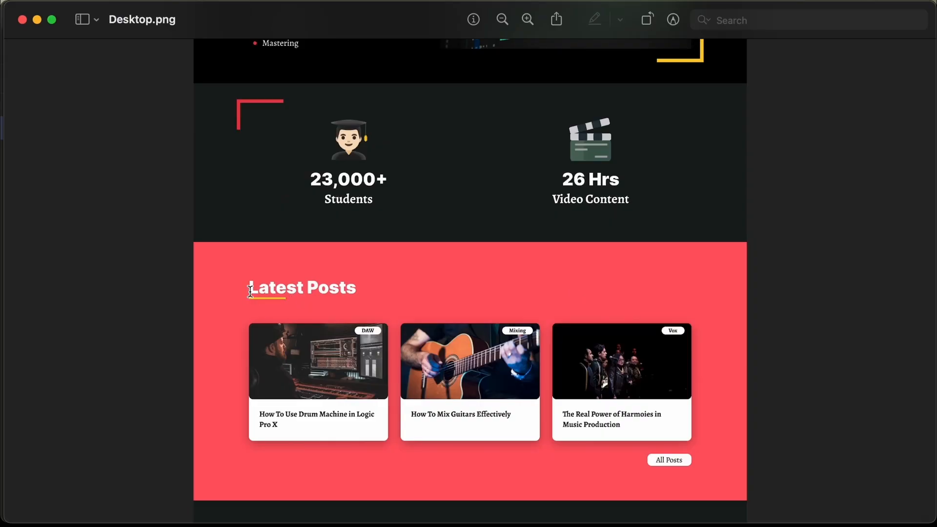
key(super+Tab)
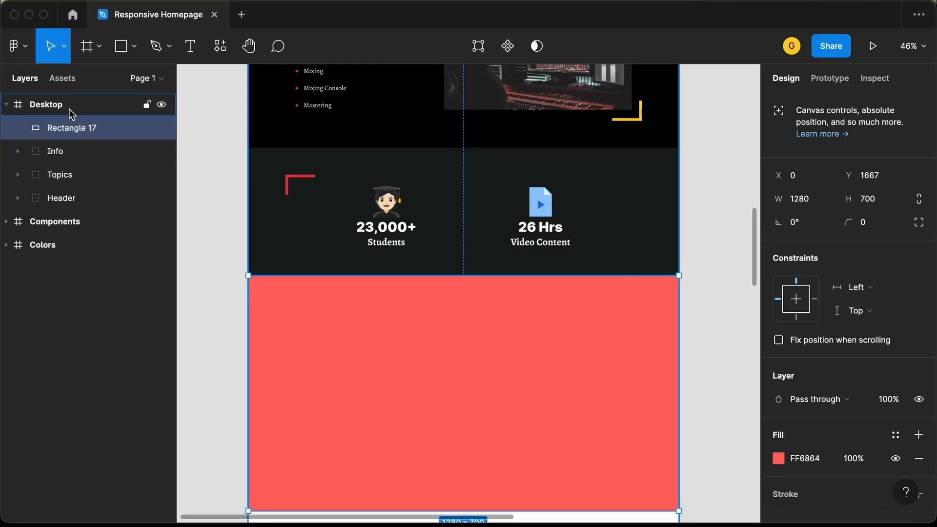
click(62, 80)
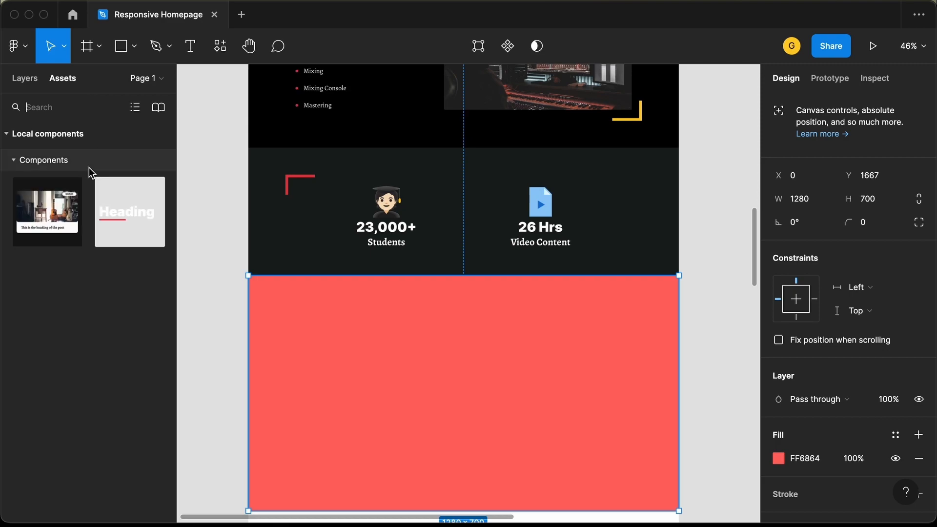
drag(128, 213, 293, 318)
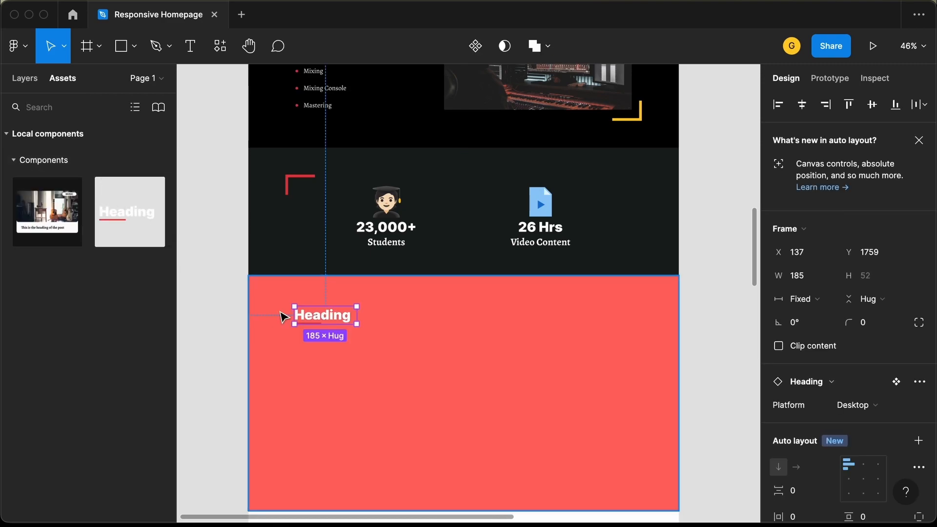
Step: Nudge the heading instance to X 128 and Y 1747, leaving 80 px above it within the coral section
key(alt)
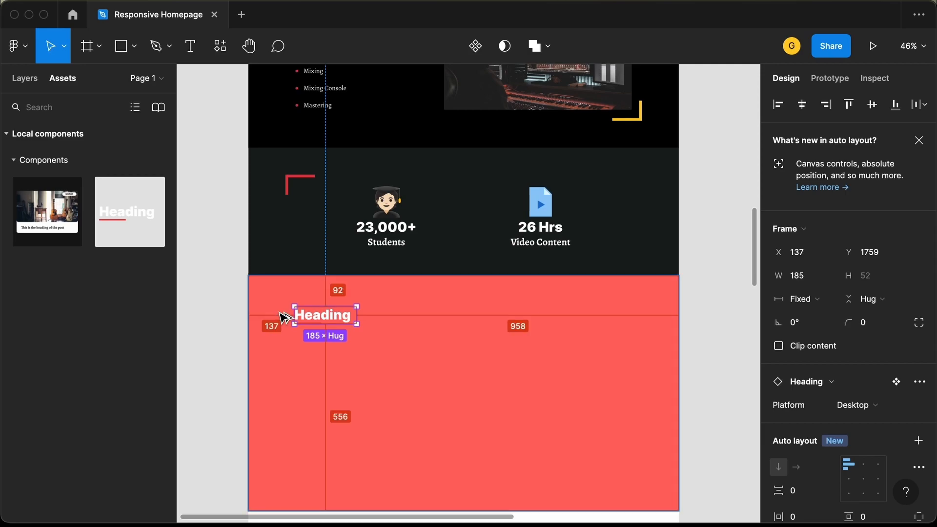
key(Left)
key(Left)
key(Left)
key(Left)
key(Left)
key(Left)
key(Left)
key(Left)
key(Left)
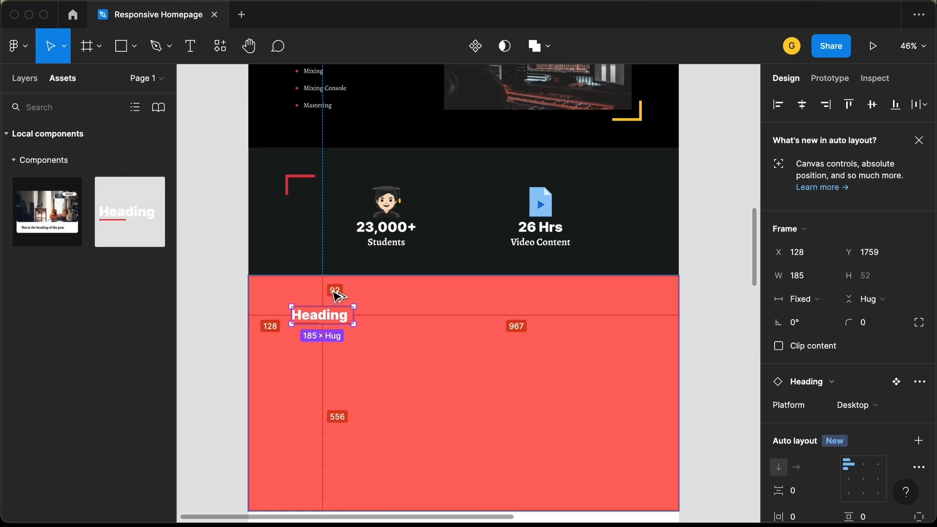
key(Up)
key(Up)
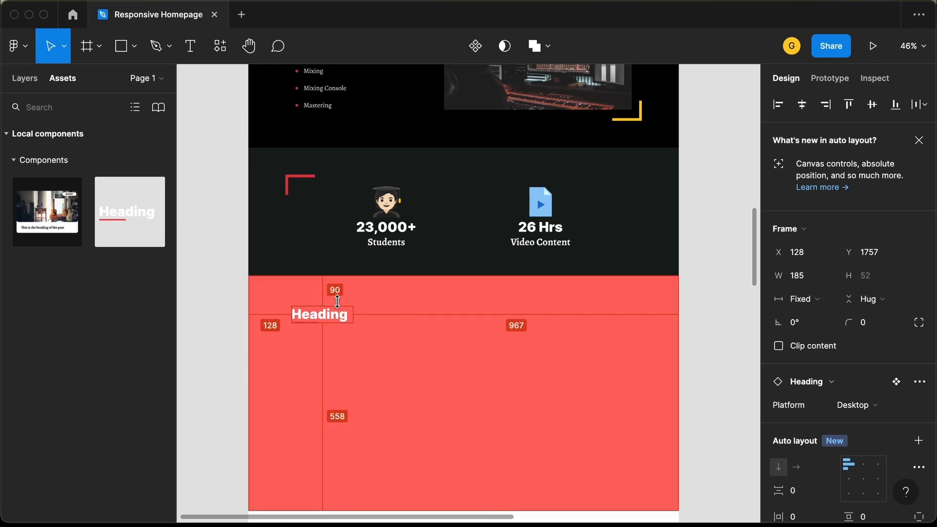
key(shift+Up)
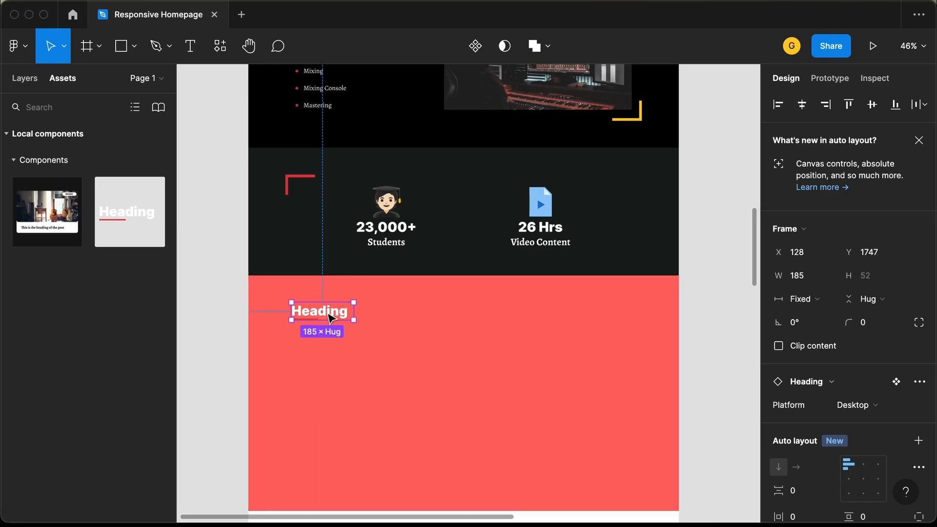
Step: Change the heading text to "Latest Posts" and widen the heading instance to 1024
double_click(332, 318)
double_click(327, 311)
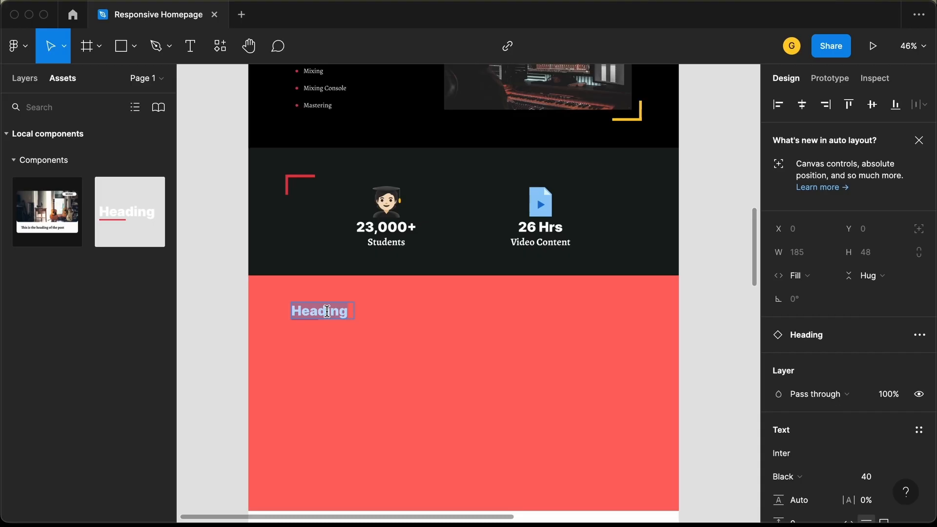
text(L)
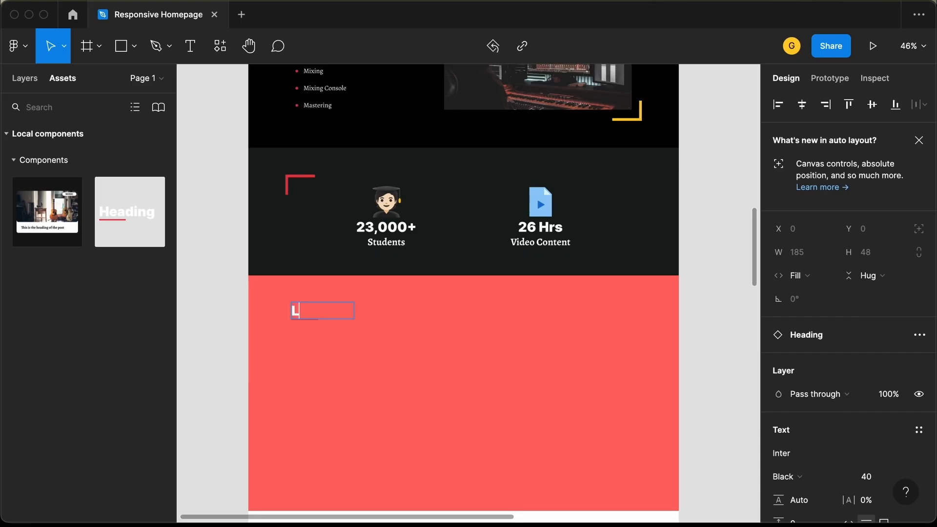
text(atest Posts)
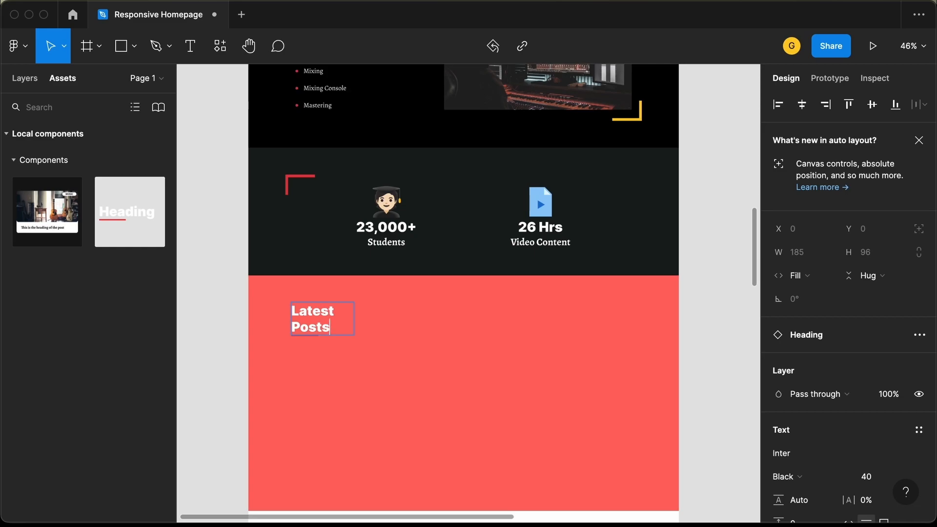
key(Escape)
drag(357, 311, 636, 302)
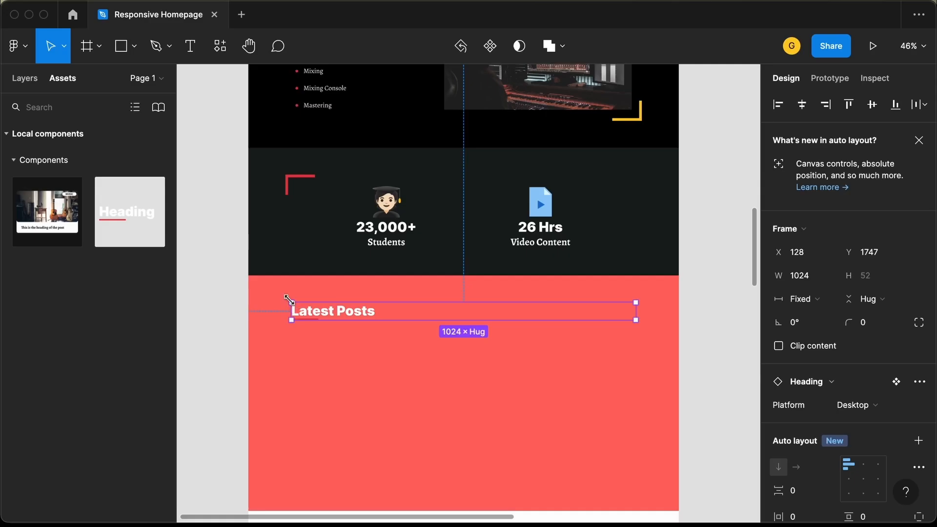
Step: Switch the Latest Posts heading's Platform variant to Desktop - Light and clear the selection
scroll(770, 356, down, 2)
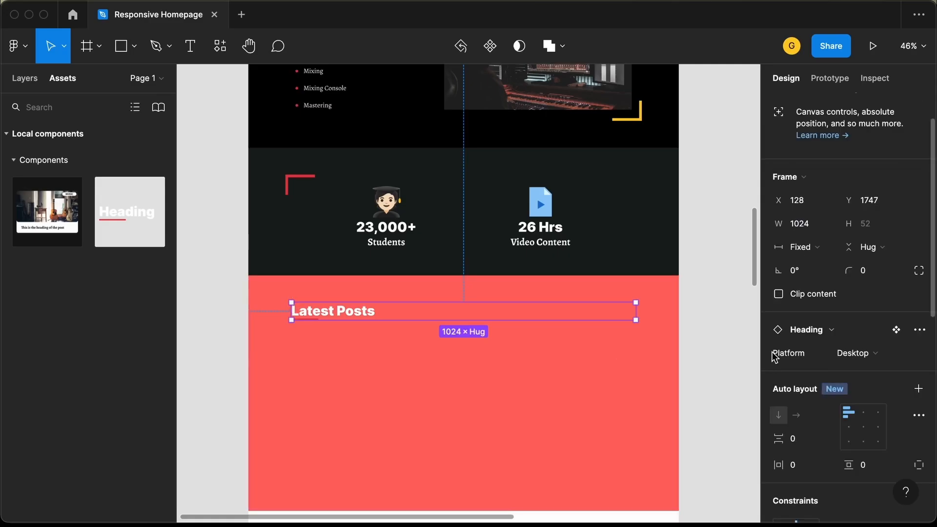
click(883, 353)
click(893, 388)
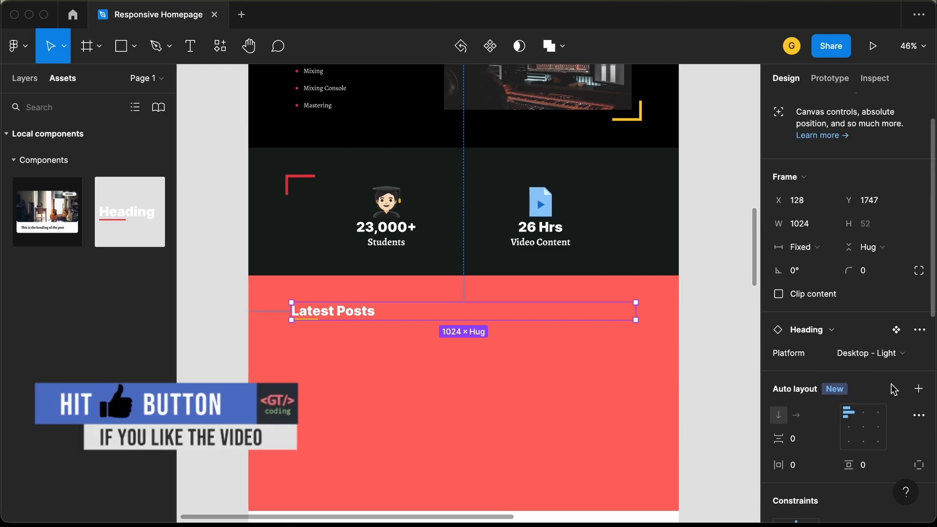
click(217, 366)
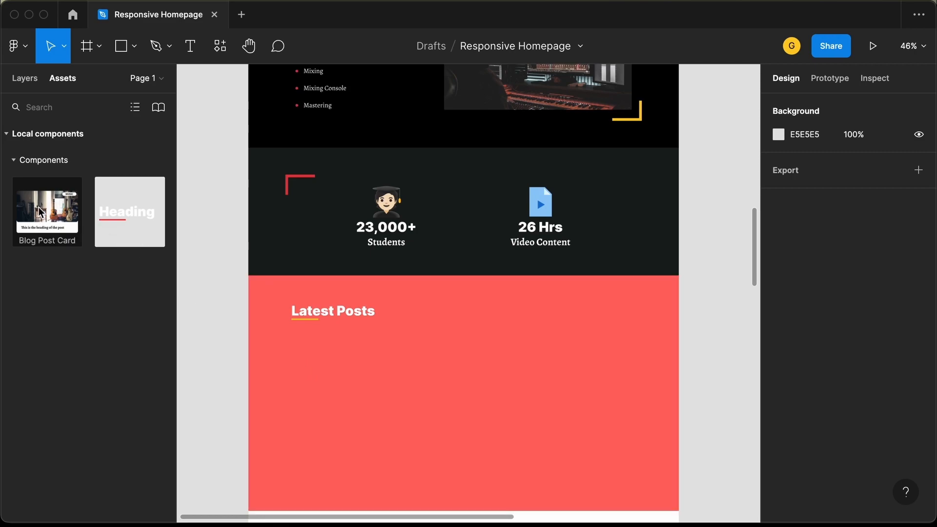
Step: Place a Blog Post Card instance at X 128, aligned with the Latest Posts heading and 40 px below it
drag(43, 211, 311, 364)
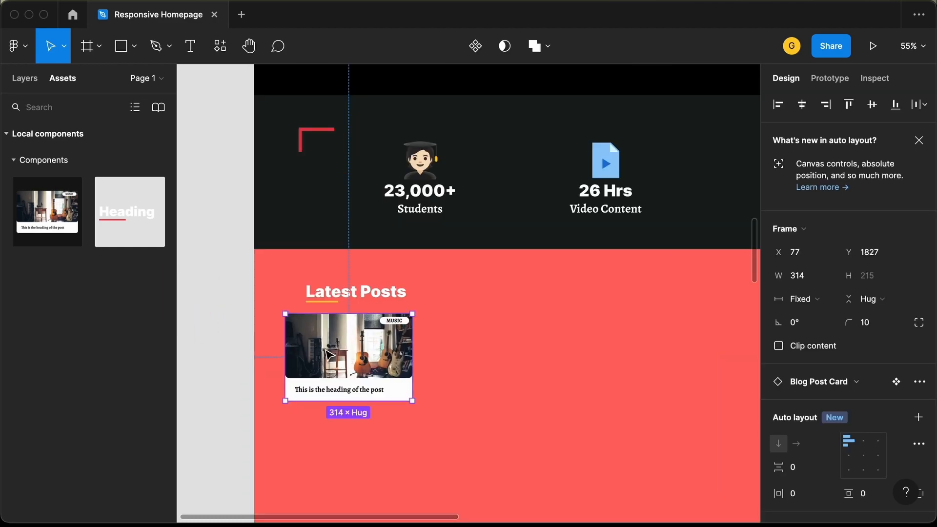
drag(325, 351, 349, 363)
scroll(344, 354, up, 5)
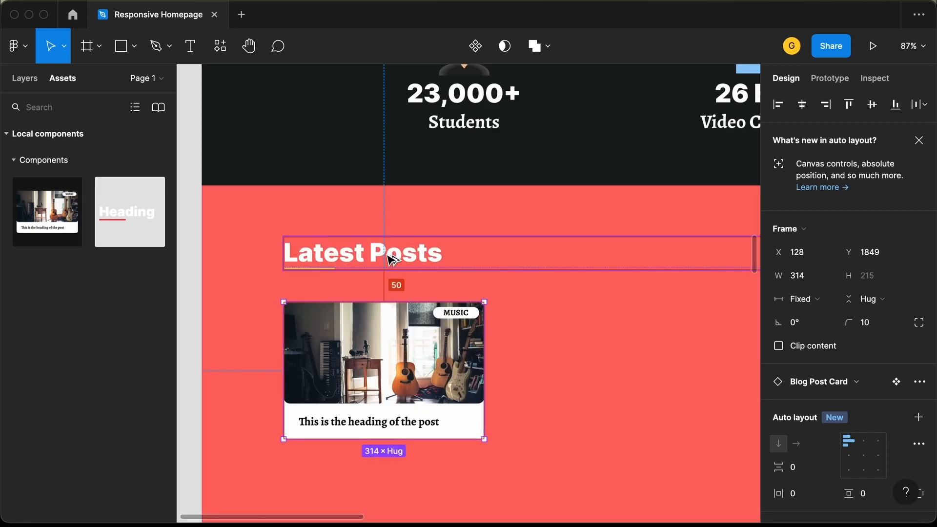
key(shift+Up)
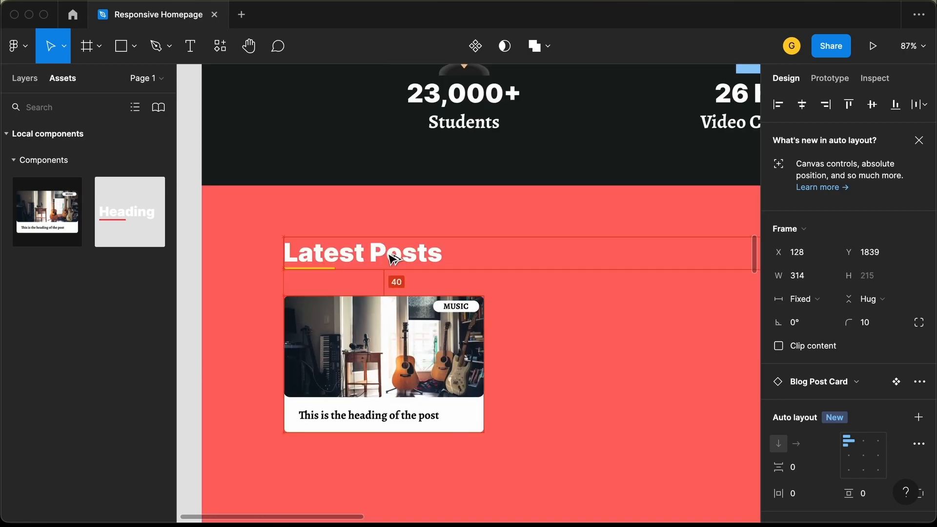
scroll(573, 331, down, 5)
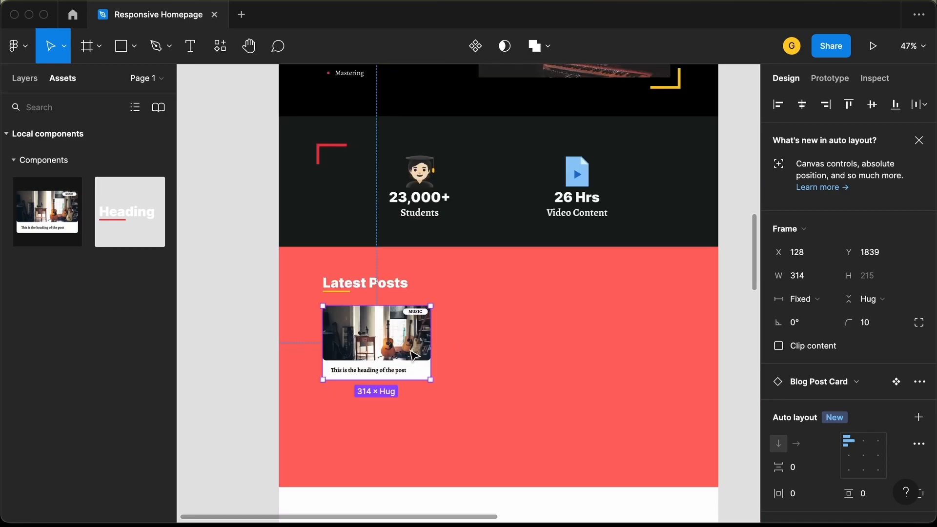
Step: Duplicate the blog post card twice along the same row, placing the copies at X 483 and X 838
alt+drag(379, 344, 499, 338)
drag(499, 344, 500, 342)
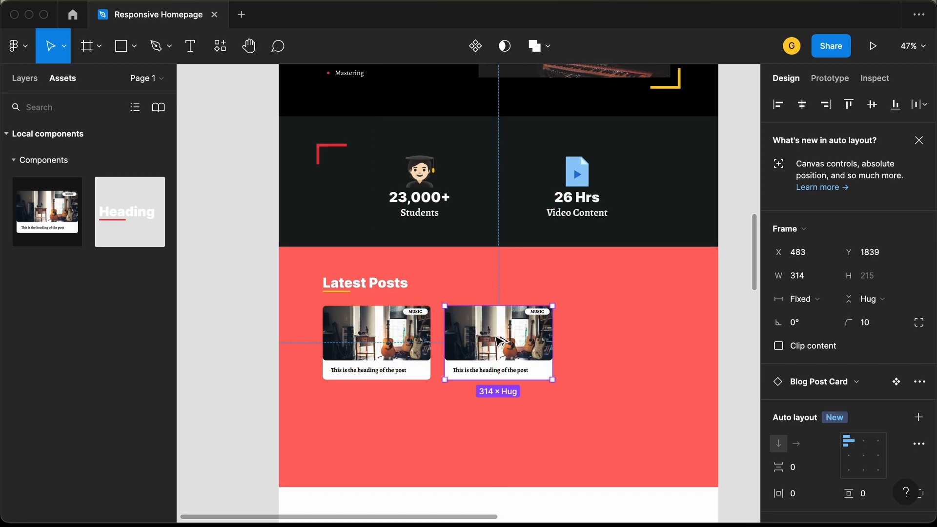
key(super+d)
scroll(299, 382, down, 2)
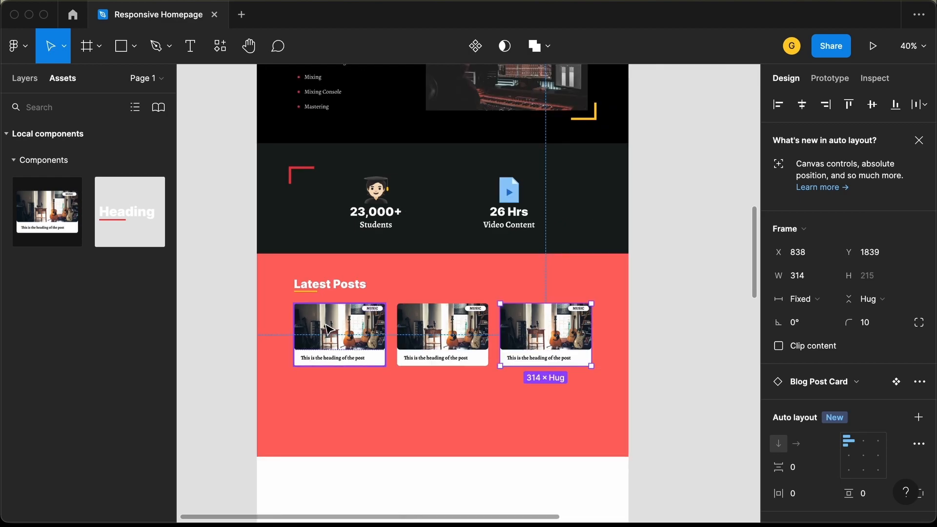
Step: Following the Desktop.png reference, change the first card's title to "How To Use Drum Machine in Logic Pro X"
scroll(324, 352, up, 10)
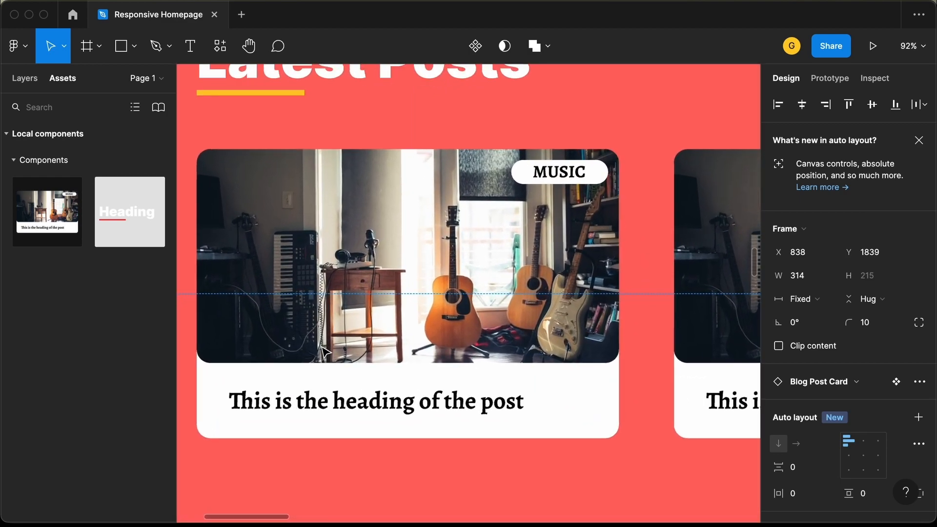
key(super+Tab)
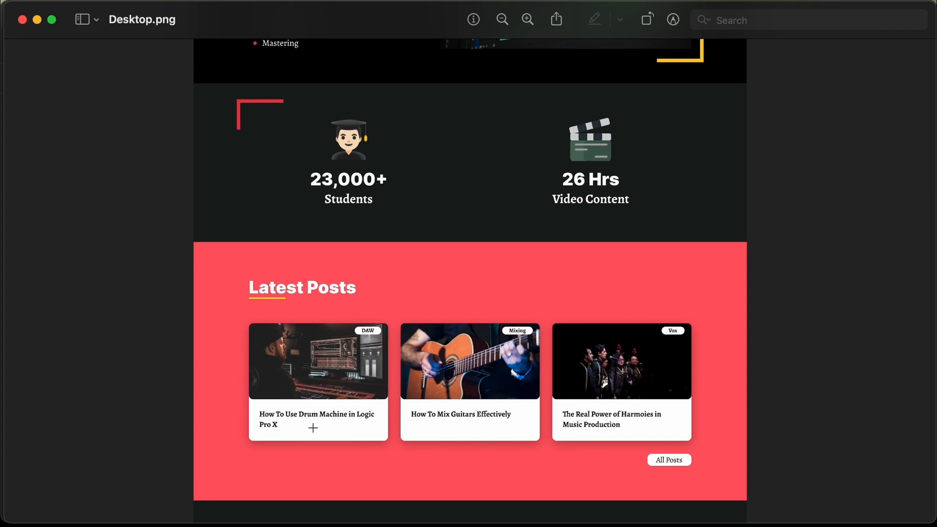
key(super+Tab)
right_click(283, 433)
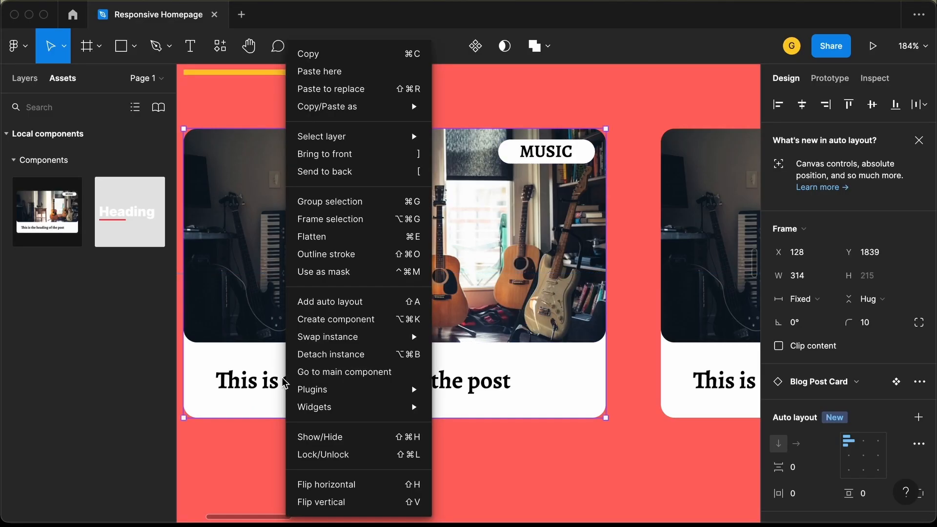
key(Escape)
double_click(284, 386)
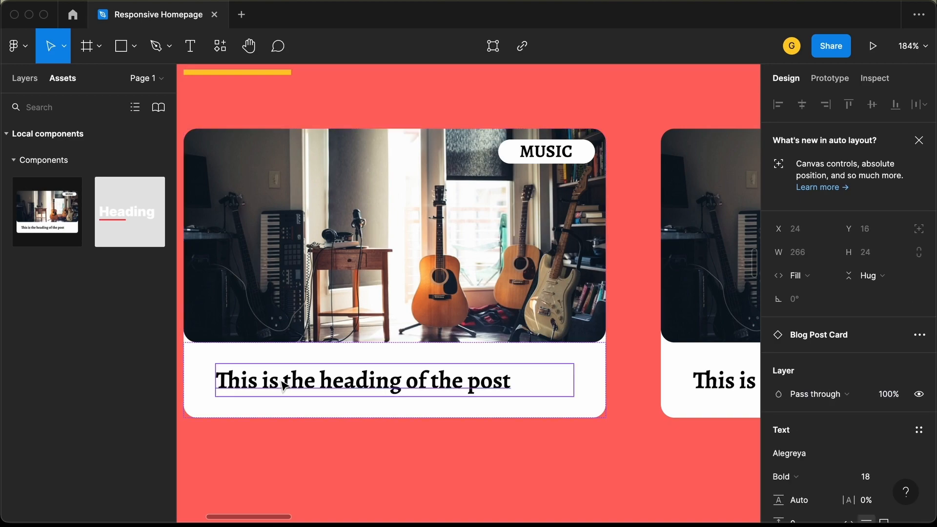
double_click(286, 381)
text(How to)
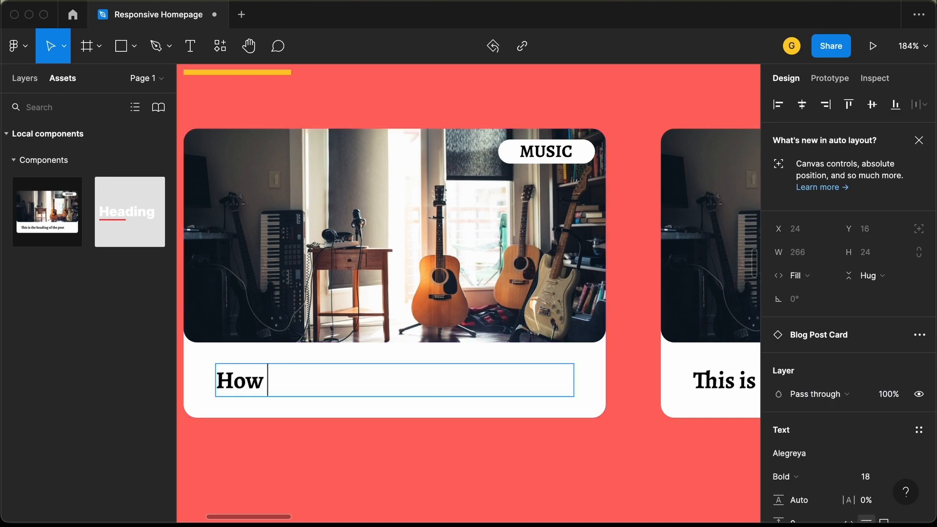
key(BackSpace)
key(BackSpace)
text(To Use)
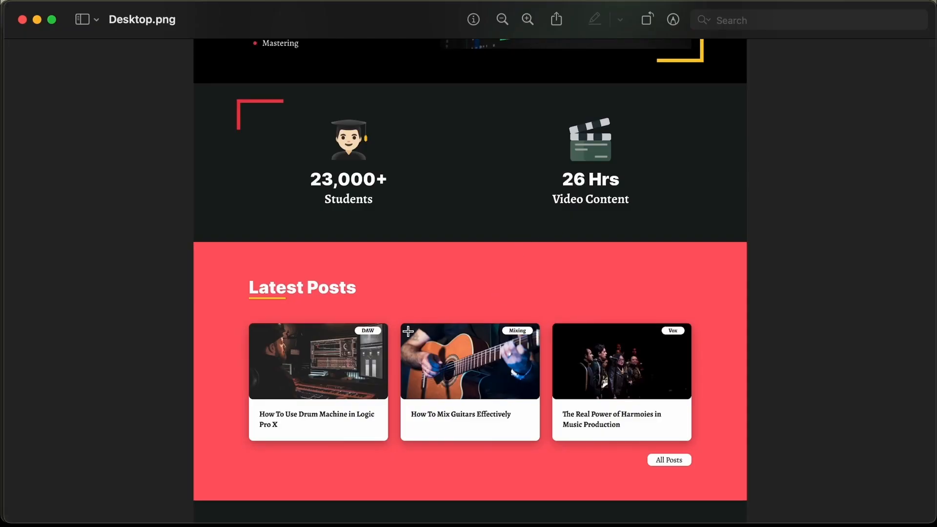
scroll(376, 335, up, 5)
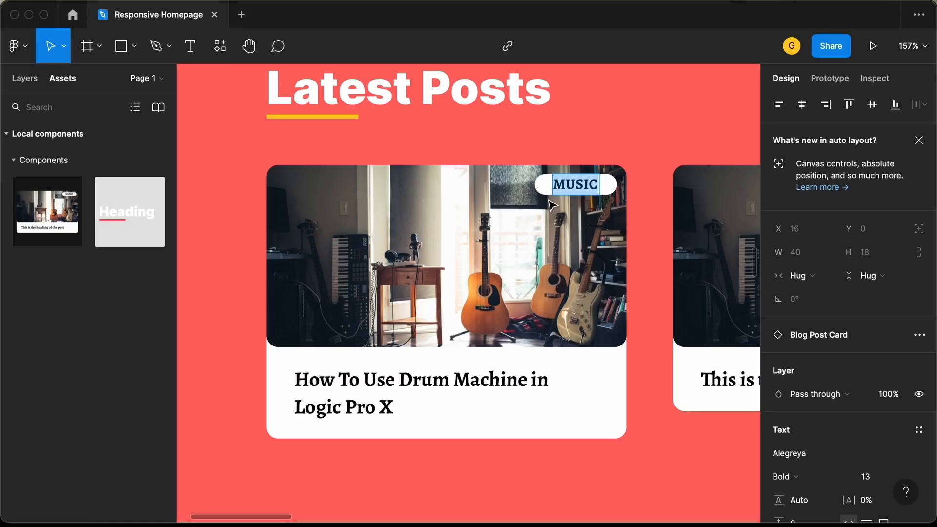
Step: Change the first blog post card's category tag to "DAW"
double_click(568, 184)
text(DAW)
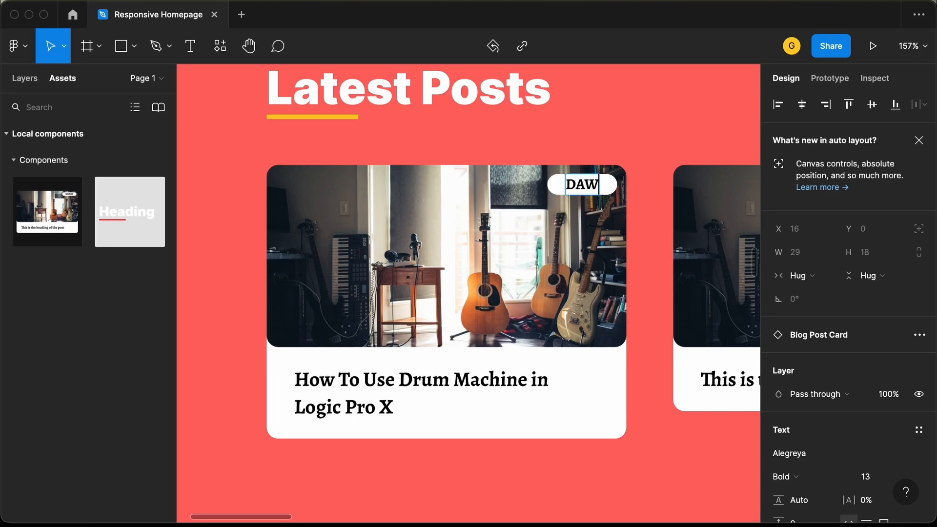
click(237, 328)
Step: Replace the first card's photo with the Unsplash plugin, searching for "daw" and using the shot of a man at a studio desk
click(417, 268)
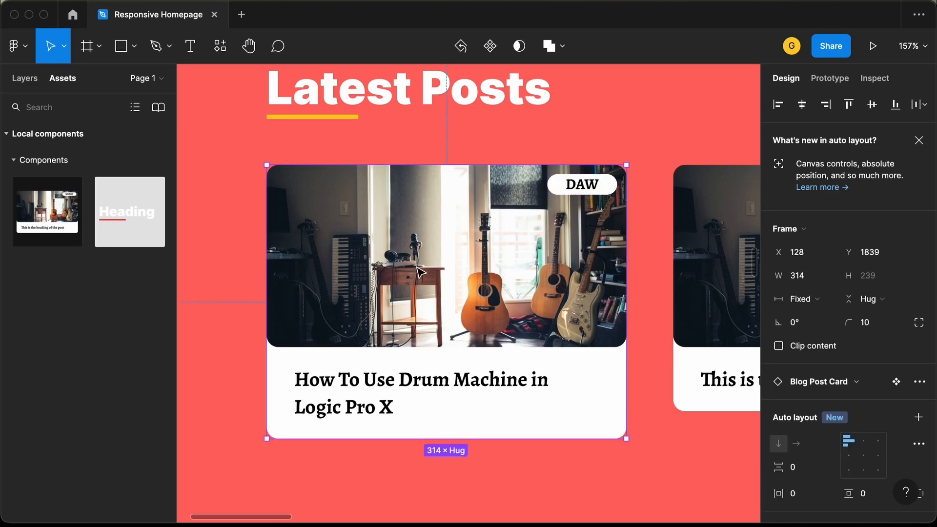
double_click(438, 267)
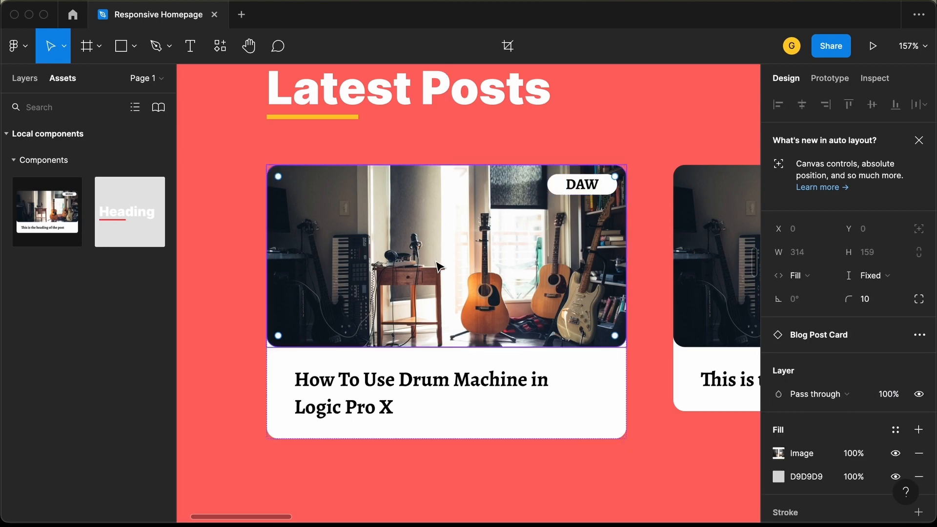
scroll(816, 417, down, 2)
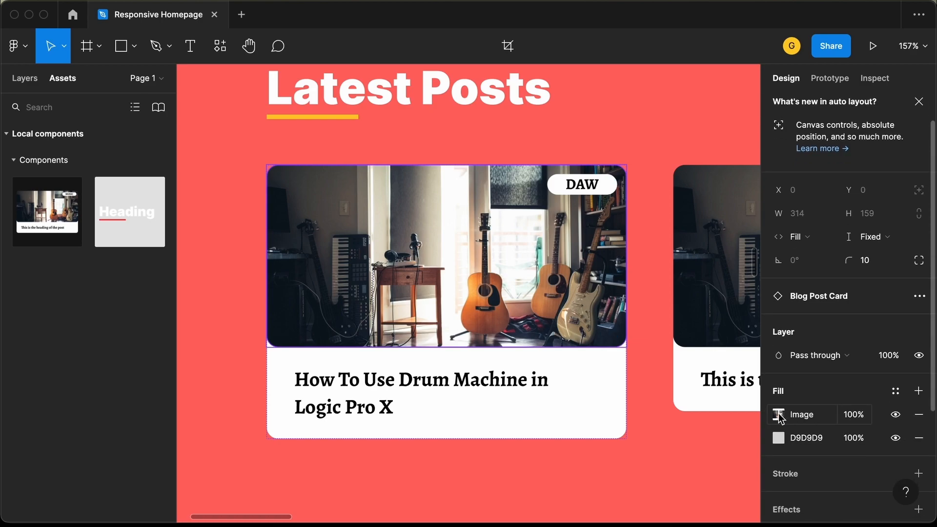
click(778, 415)
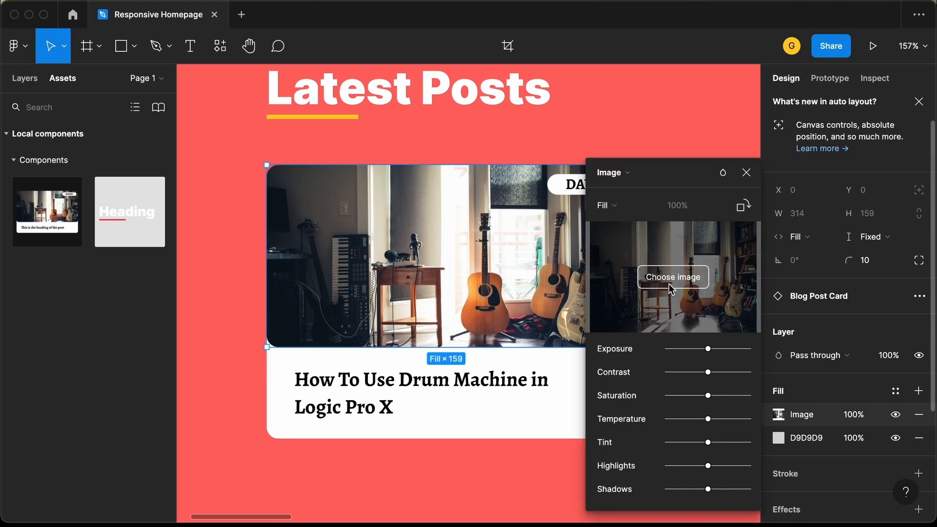
click(747, 174)
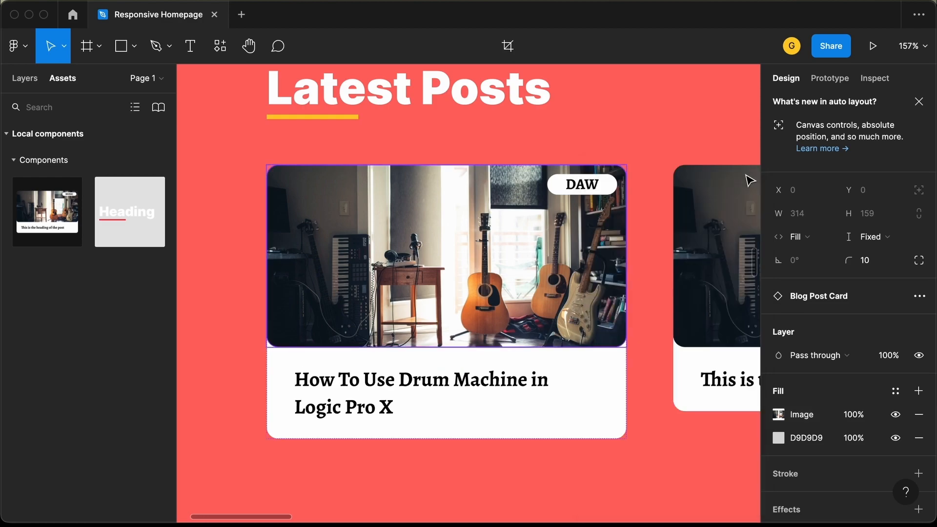
right_click(361, 212)
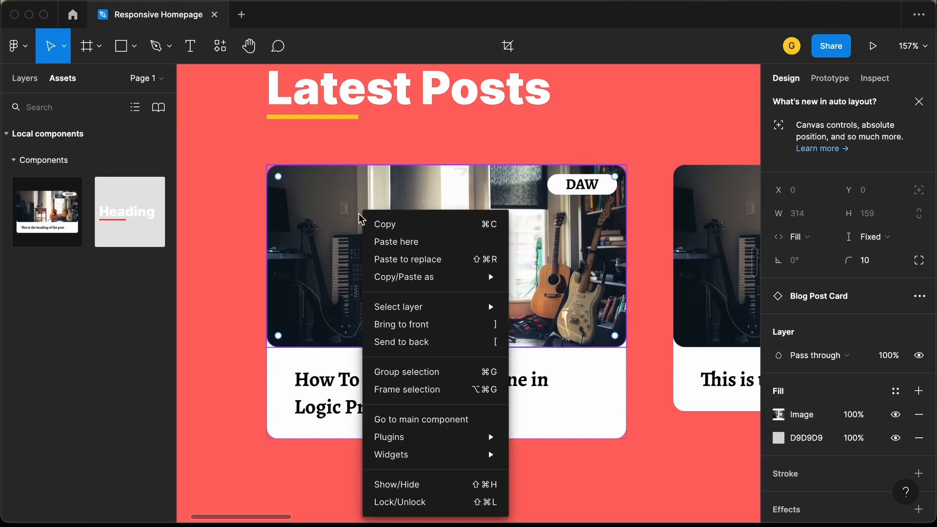
mouse_move(419, 442)
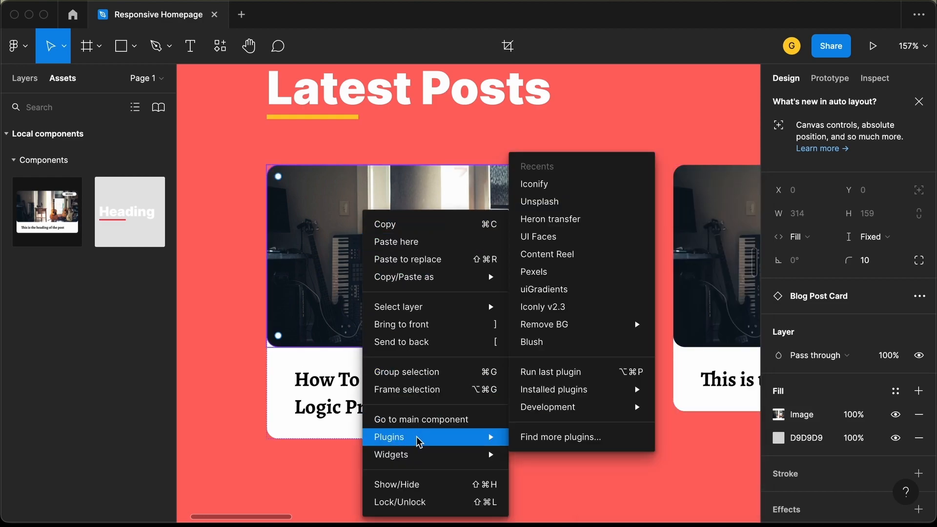
click(558, 207)
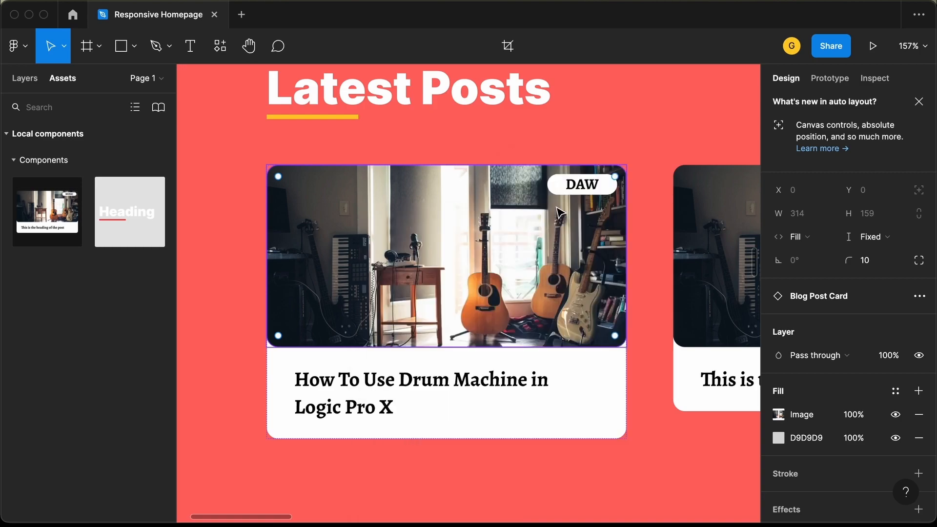
text(daw)
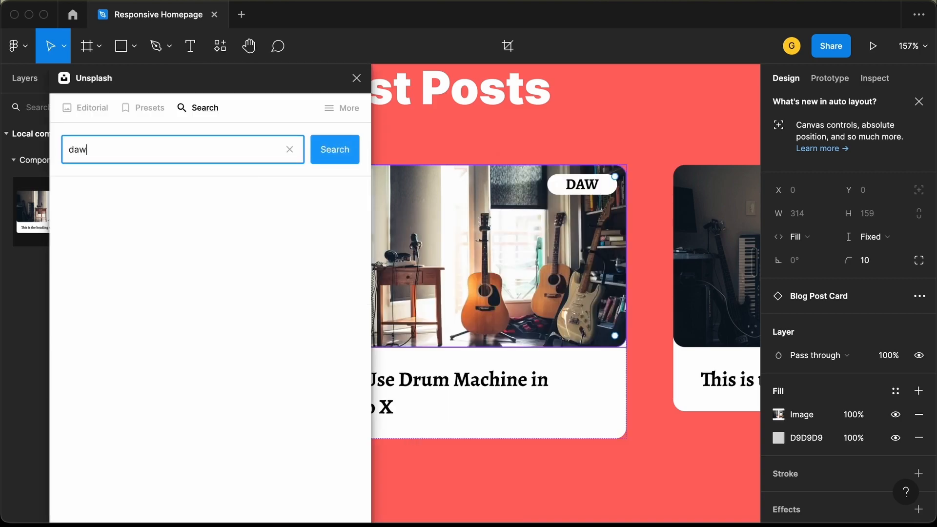
key(Return)
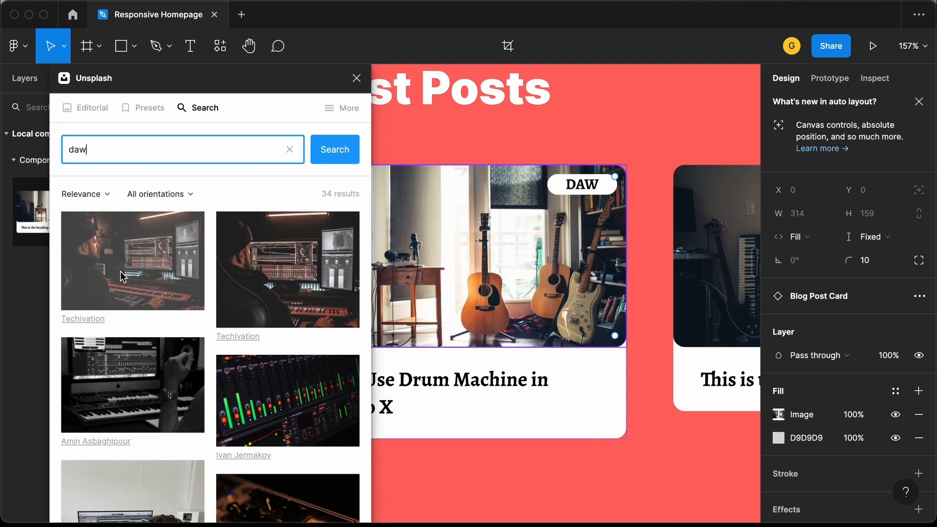
click(123, 266)
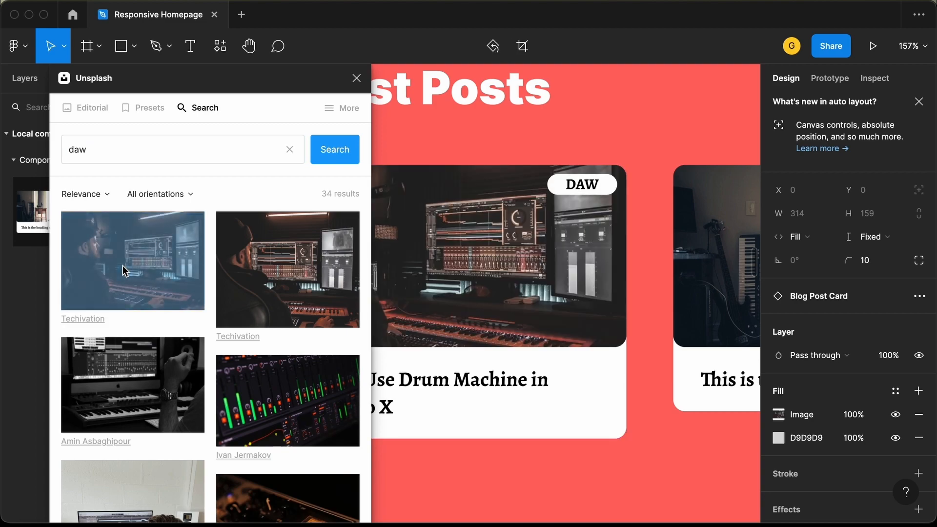
click(357, 79)
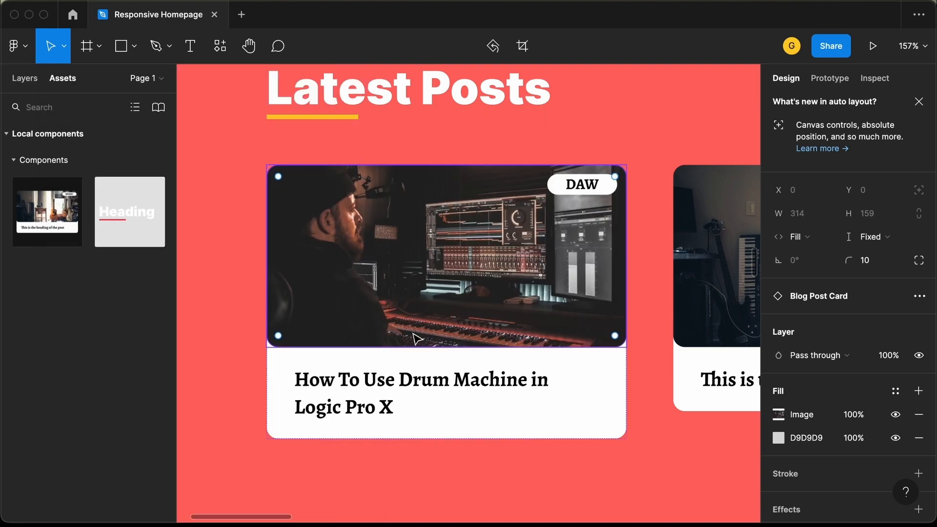
Step: Change the second blog post card's title to "How To Mix Guitars Effectively"
scroll(418, 336, right, 2)
scroll(418, 337, down, 1)
scroll(415, 337, right, 5)
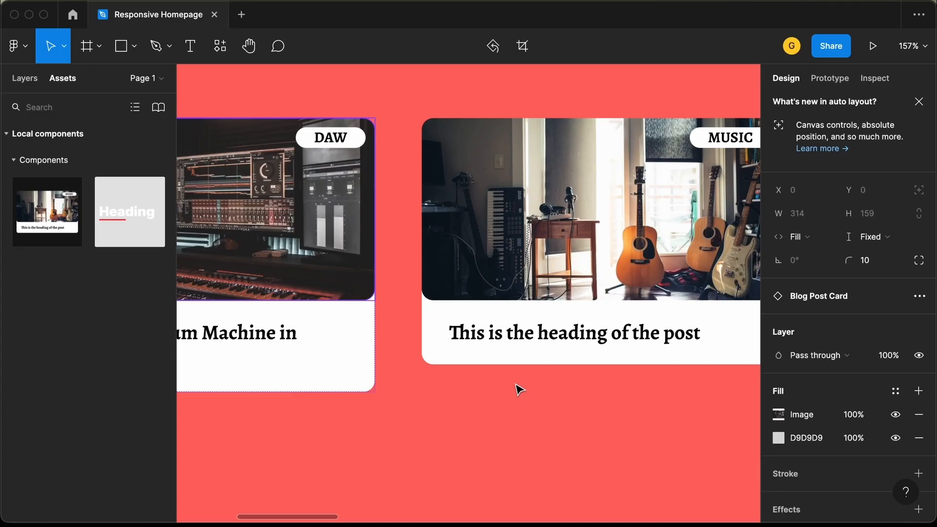
scroll(519, 387, right, 2)
scroll(519, 388, up, 1)
click(532, 354)
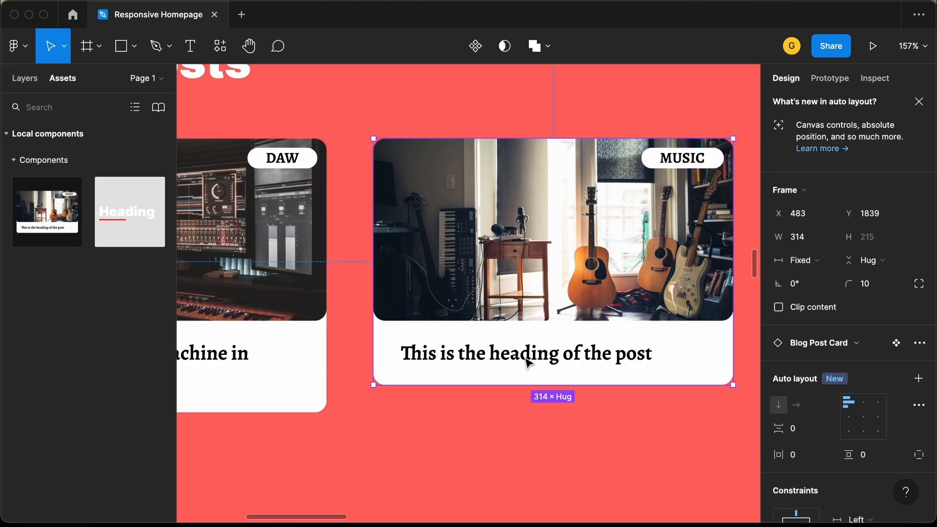
double_click(527, 361)
double_click(525, 357)
Step: Add an empty second line to the second card's title so the card matches the first card's height
scroll(476, 295, left, 6)
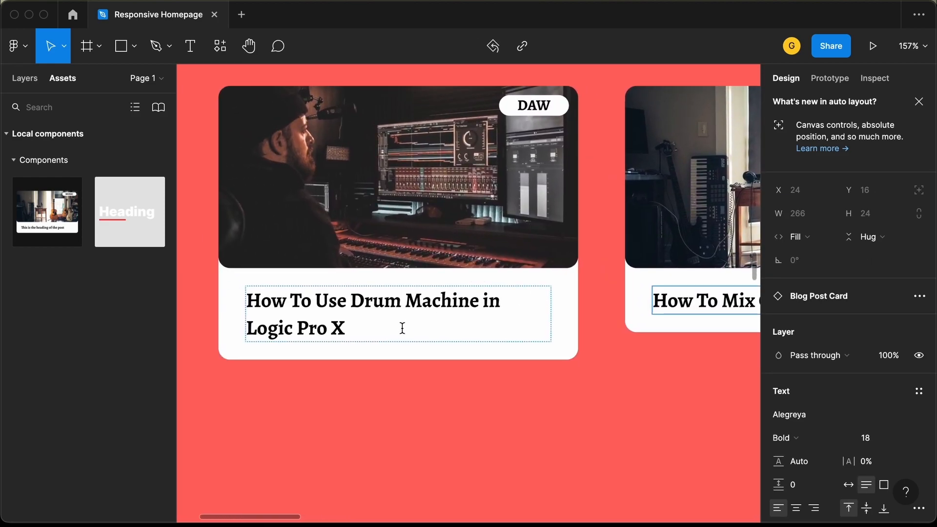
scroll(402, 328, right, 2)
scroll(659, 301, right, 2)
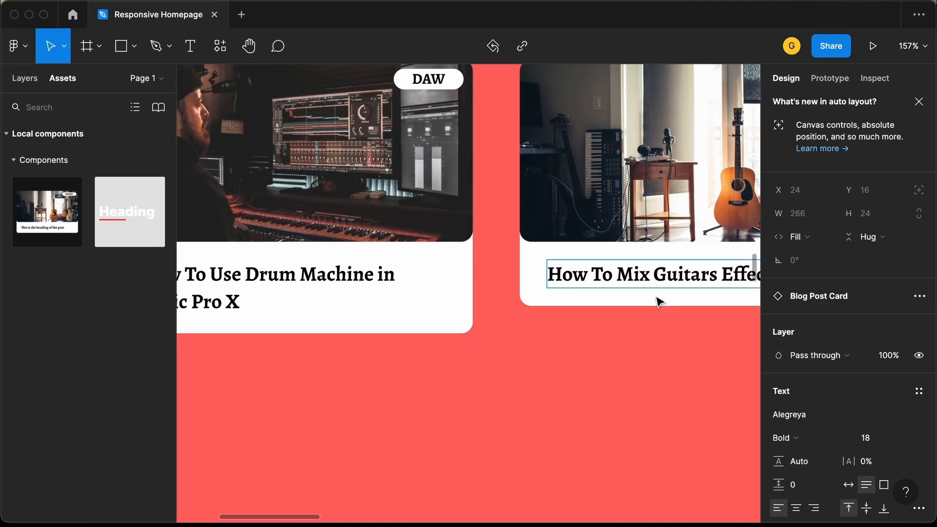
scroll(660, 302, right, 4)
scroll(659, 301, up, 1)
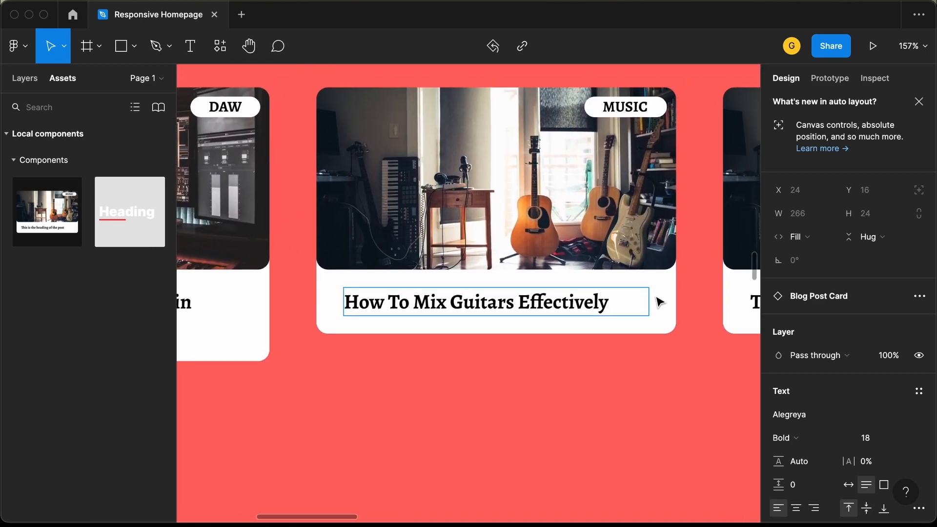
key(Return)
click(575, 415)
click(607, 330)
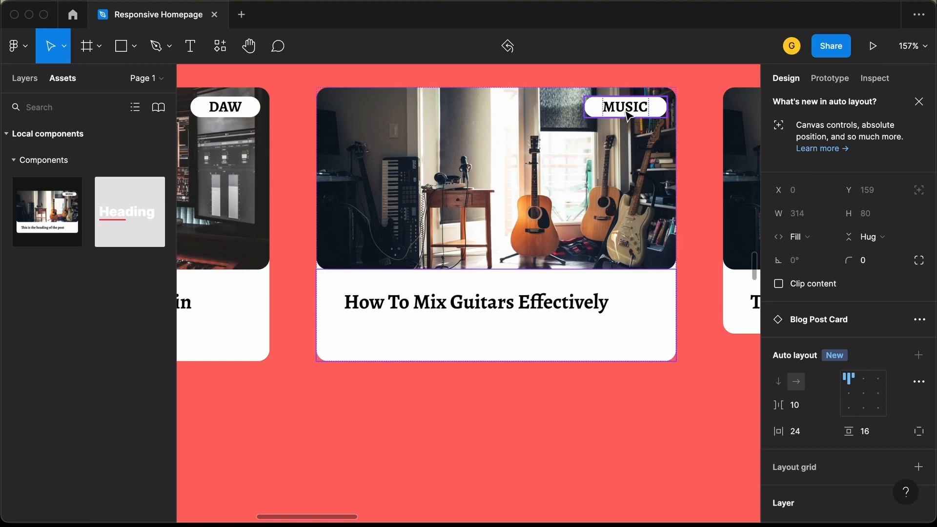
Step: Following the Desktop.png reference, change the second card's category tag to "Mixing"
key(super+Tab)
key(super+Tab)
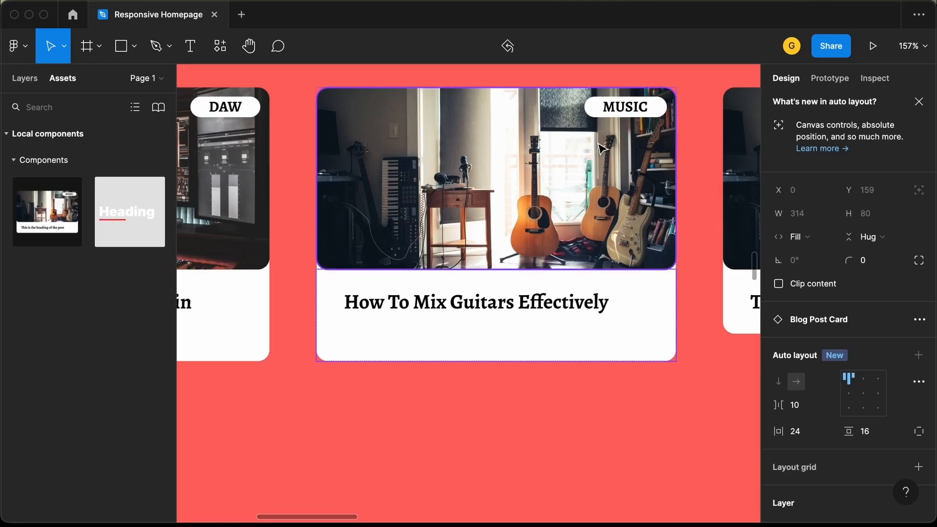
double_click(625, 109)
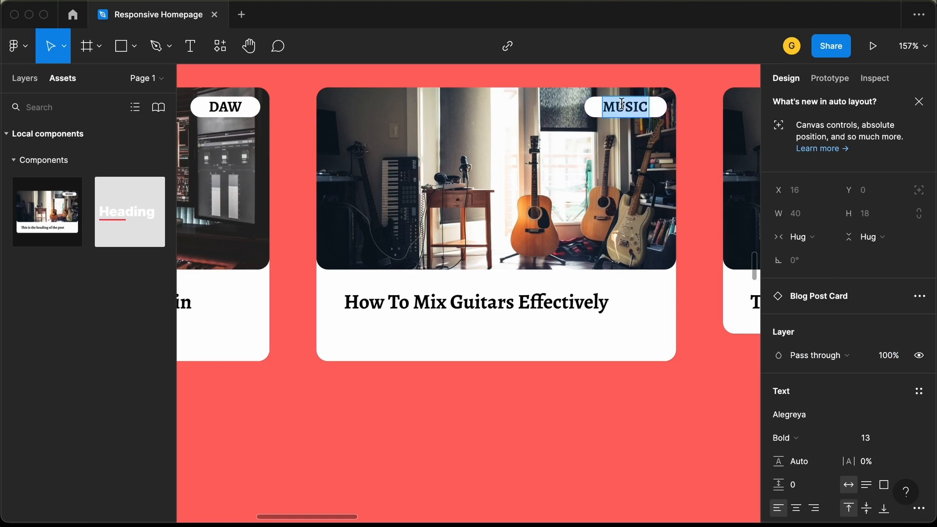
text(Mixing)
key(Escape)
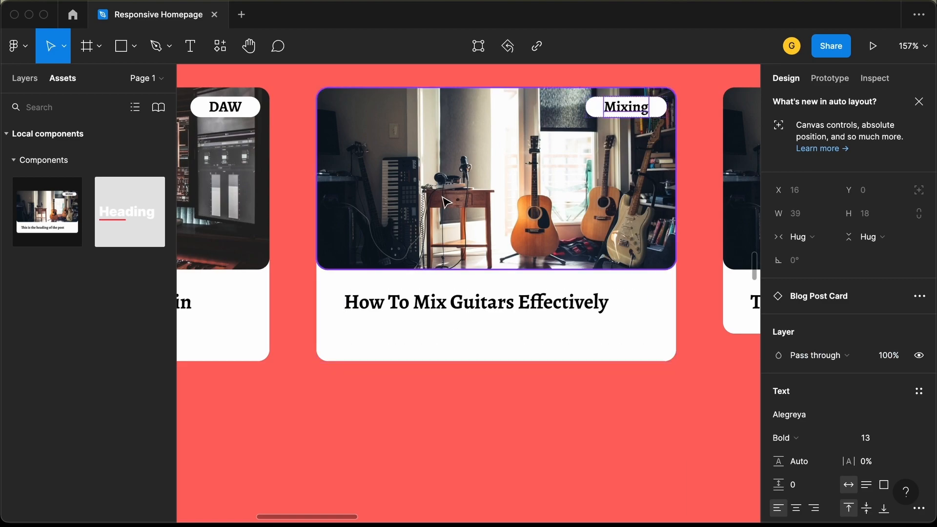
Step: Replace the second card's photo with the Unsplash plugin, searching for "guitar" and using the close-up of hands playing an acoustic guitar
double_click(462, 188)
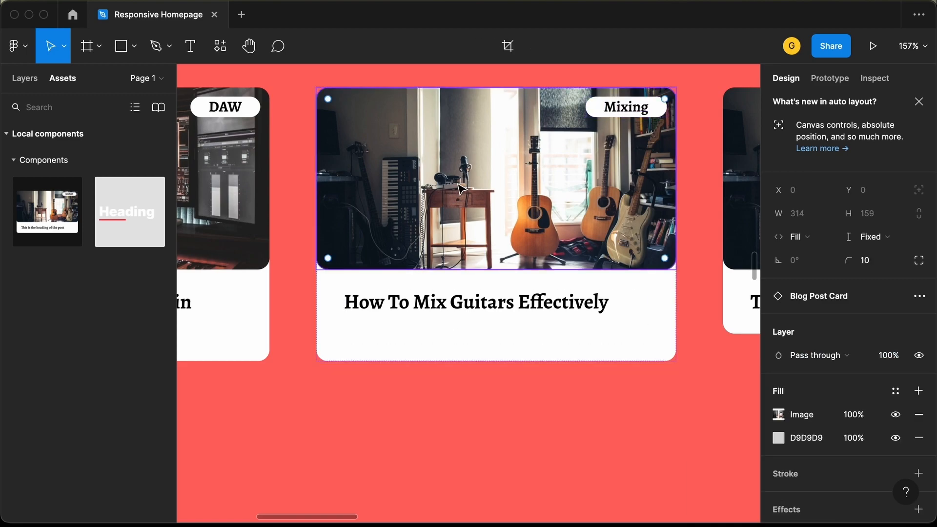
click(756, 175)
right_click(404, 185)
mouse_move(462, 410)
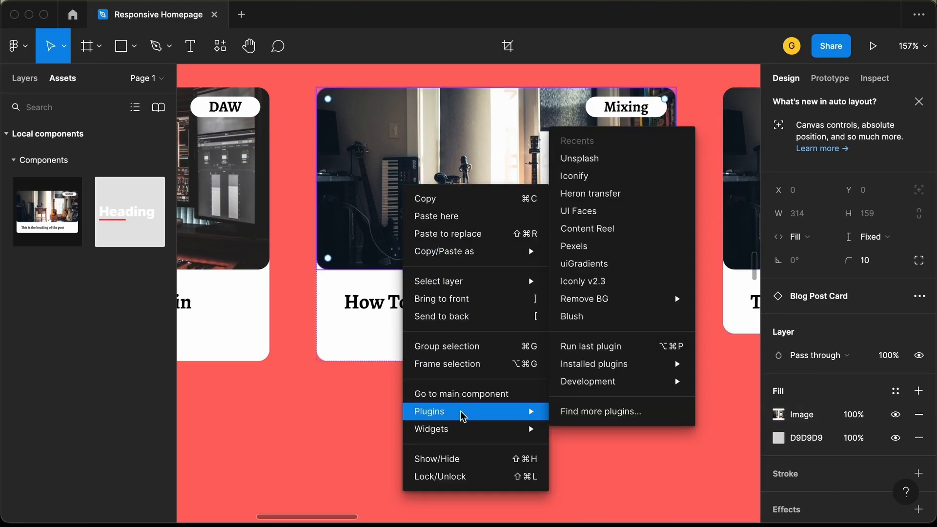
click(580, 158)
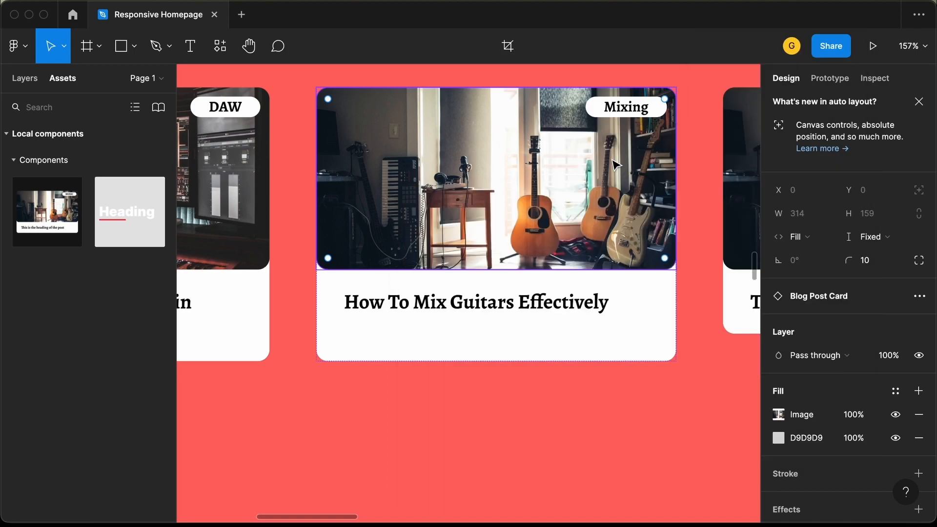
click(146, 149)
text(gui)
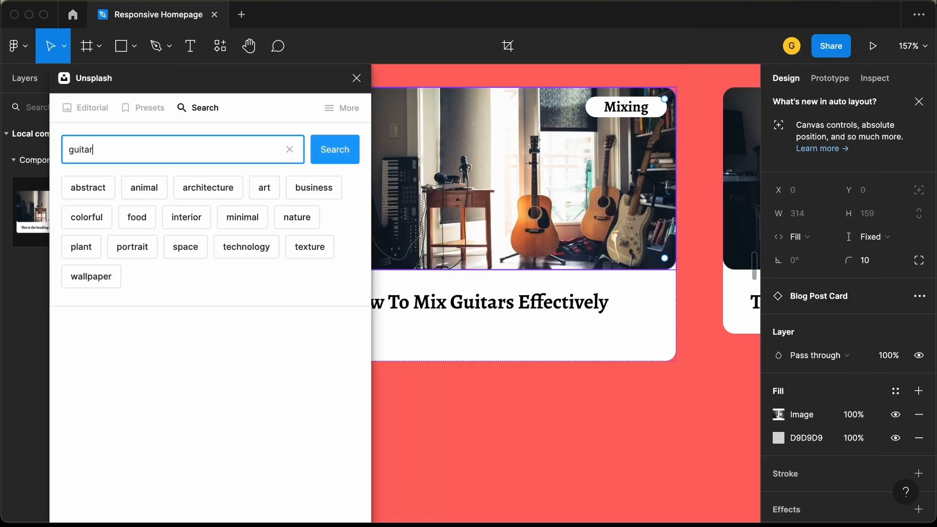
text(tar)
key(Return)
scroll(259, 381, down, 10)
scroll(259, 381, down, 10)
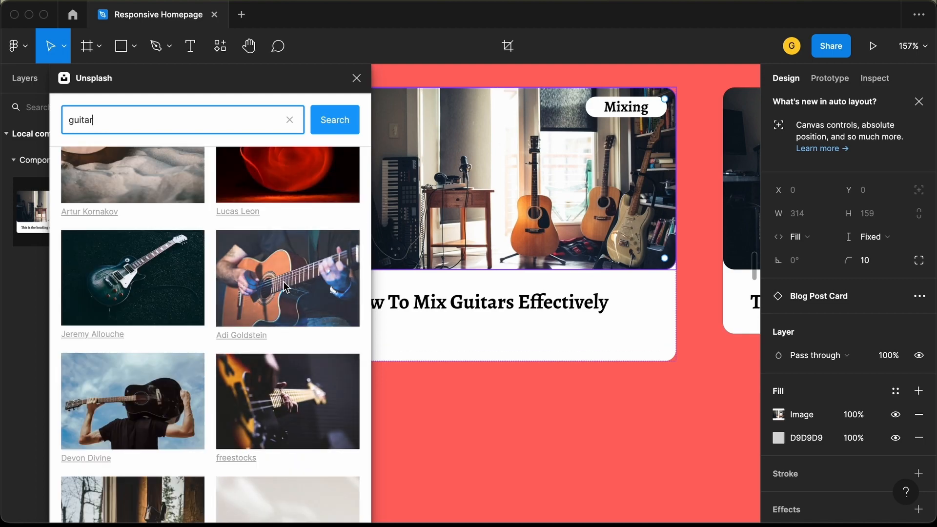
click(285, 284)
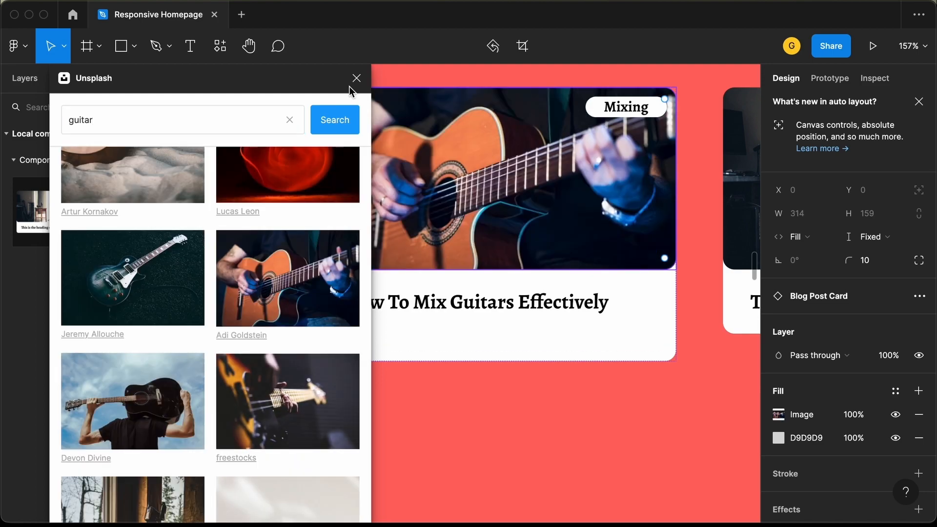
click(356, 78)
Step: Following the Desktop.png reference, change the third card's title to "The Real Power of Harmonies in Music Production"
scroll(569, 349, right, 2)
scroll(572, 351, right, 6)
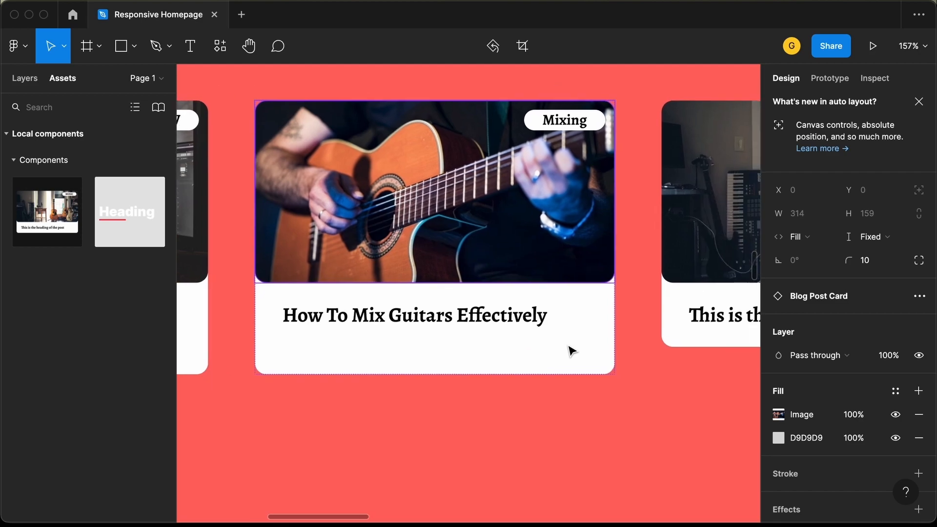
key(super+Tab)
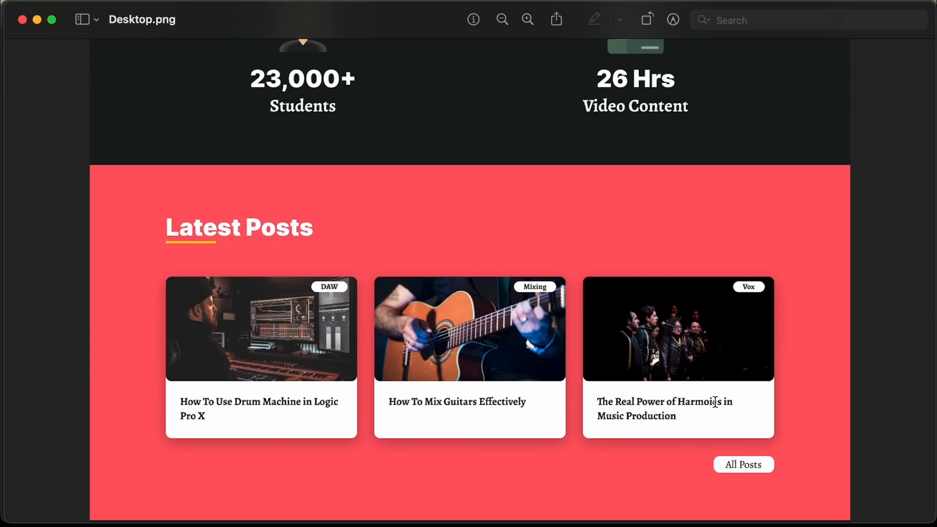
key(super+Tab)
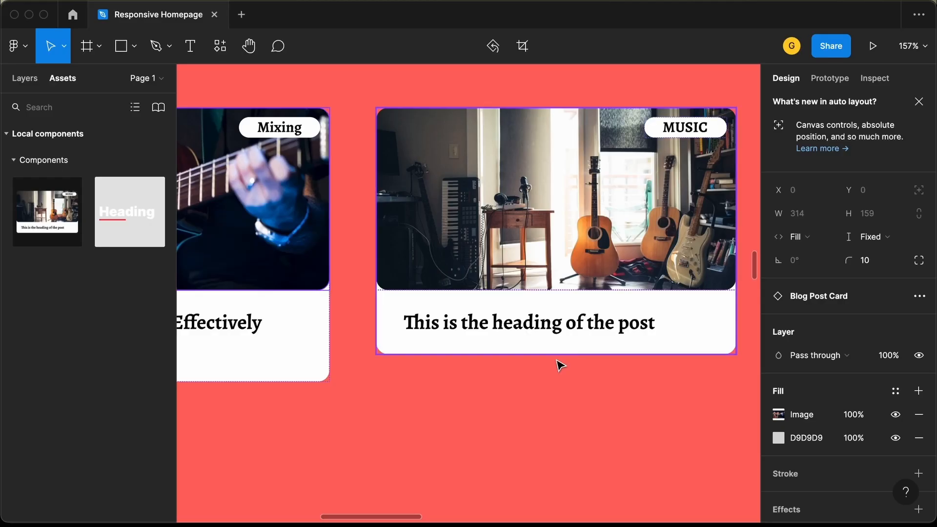
click(546, 319)
click(545, 321)
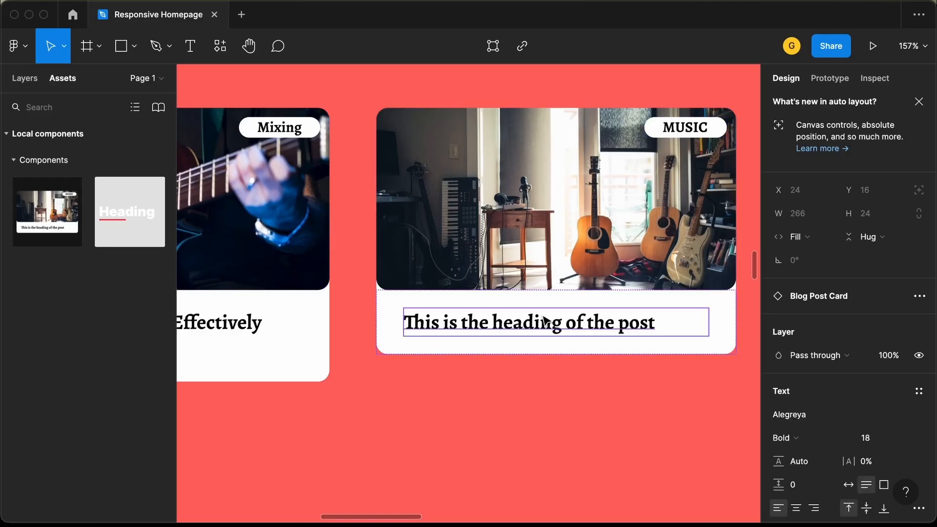
double_click(543, 313)
text(The Real Power of Harmonies in)
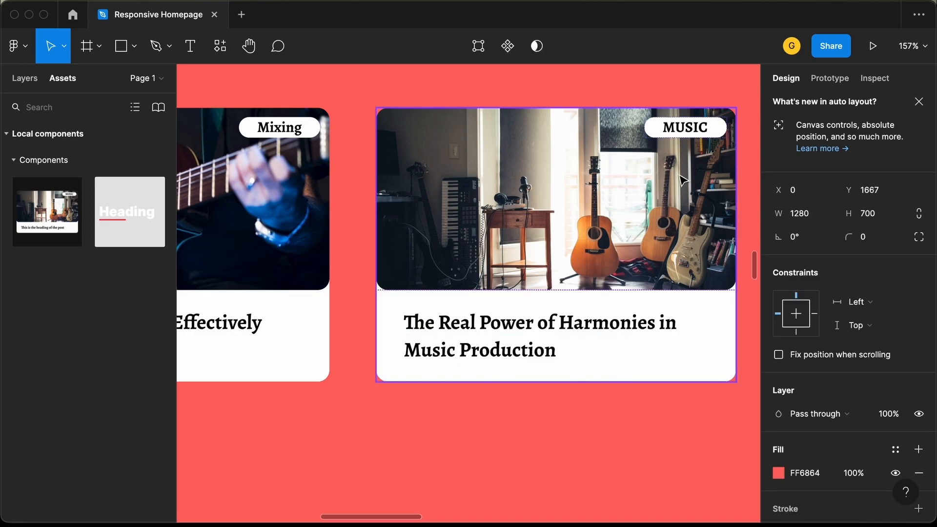
Step: Check the Desktop.png reference and change the third card's category tag to "Vox"
key(super+Tab)
key(super+Tab)
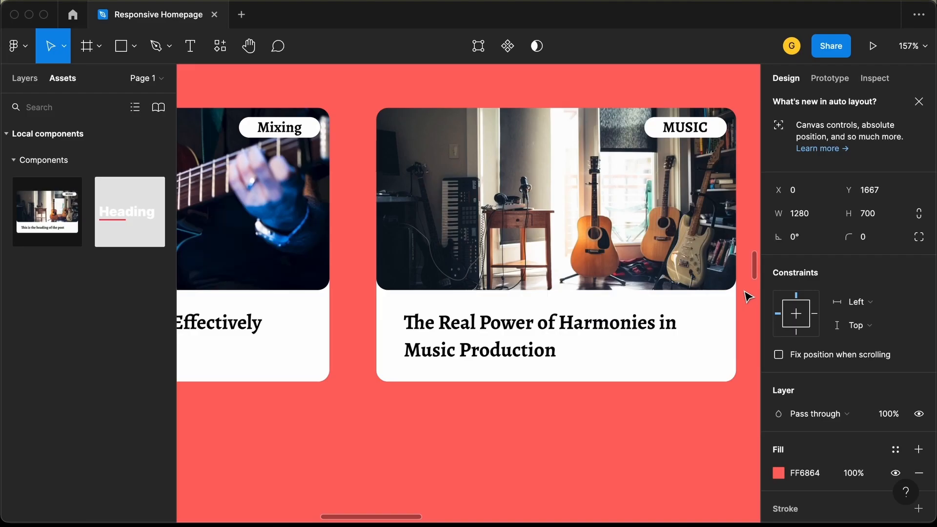
double_click(687, 131)
double_click(687, 131)
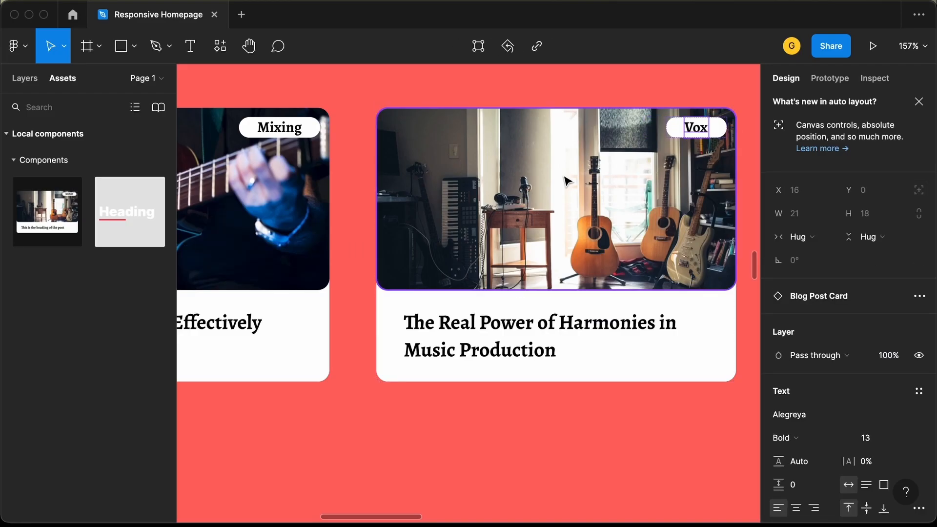
Step: Replace the third card's photo with the Unsplash plugin, searching for "choir" and using the group of singers against a dark background
right_click(545, 175)
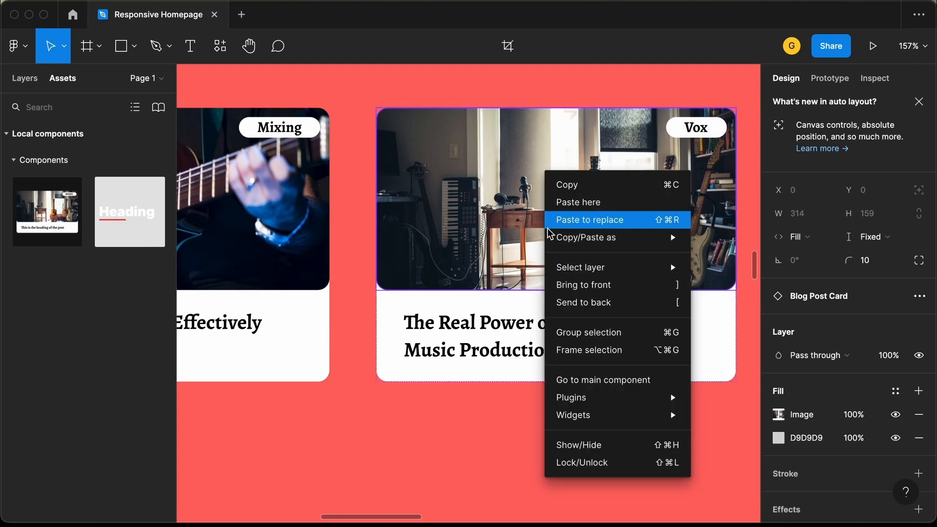
mouse_move(582, 394)
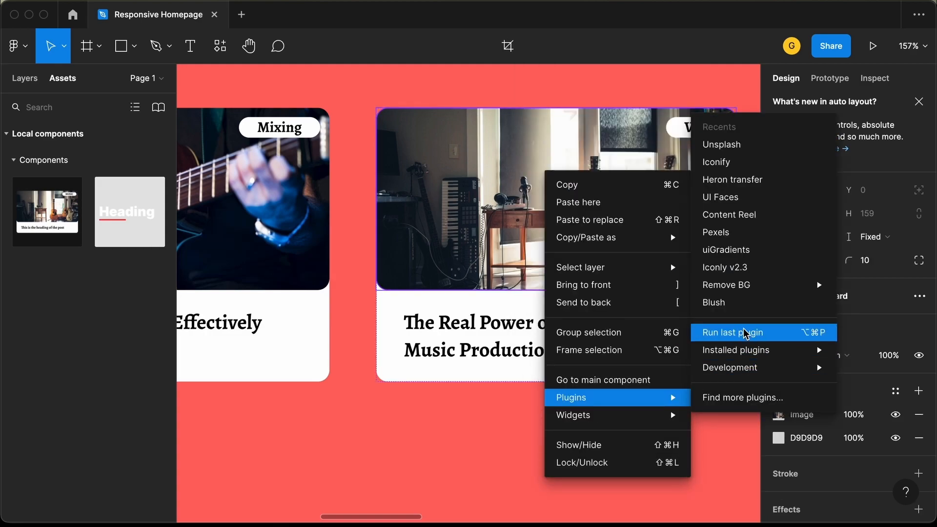
click(761, 146)
text(choir)
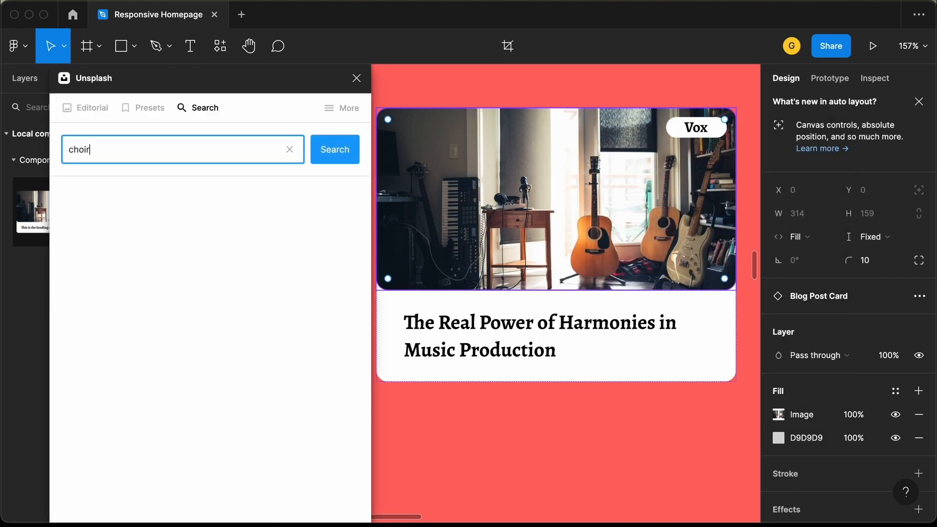
key(Return)
scroll(282, 361, down, 2)
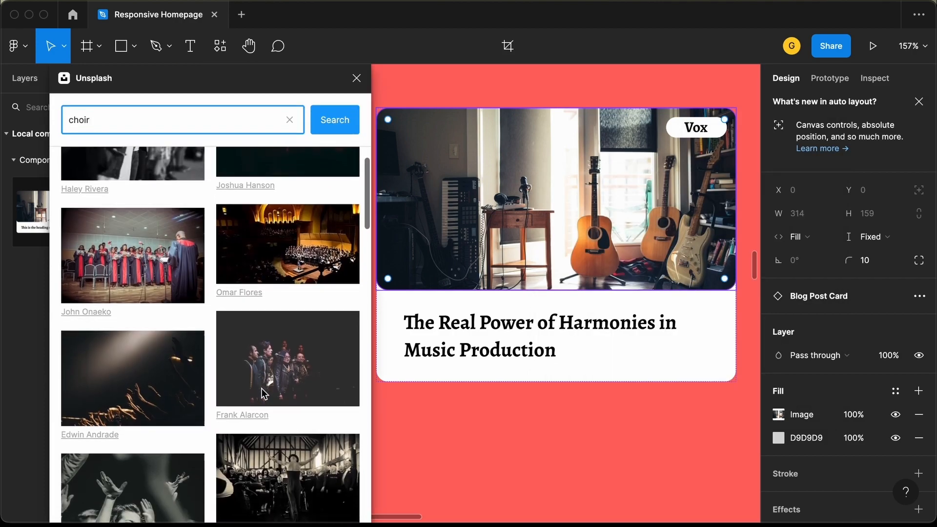
click(280, 360)
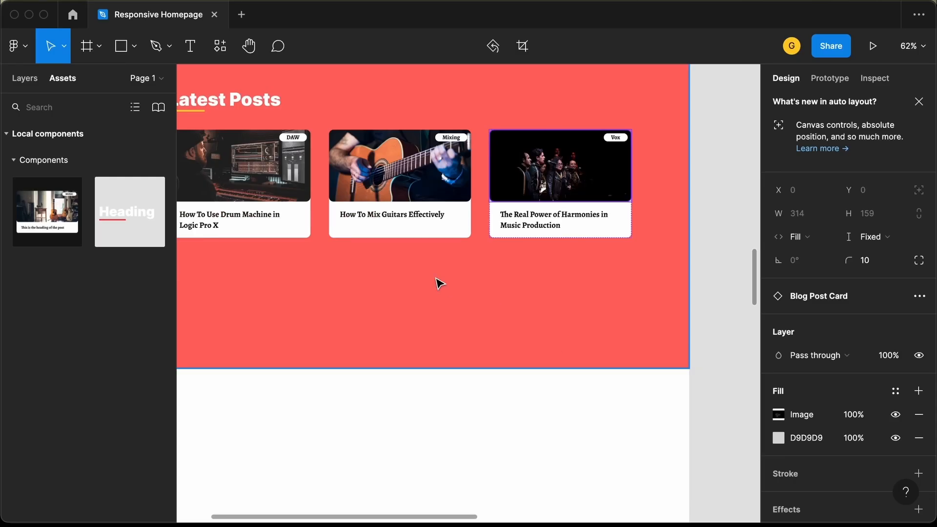
Step: Add the text "All Posts" in the red section below the third card
scroll(439, 283, left, 2)
scroll(440, 283, up, 1)
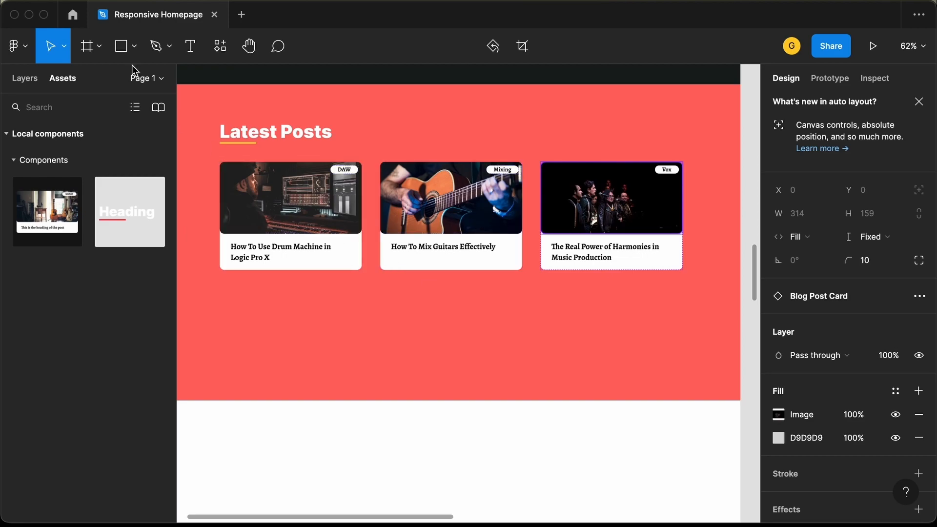
click(190, 46)
click(568, 300)
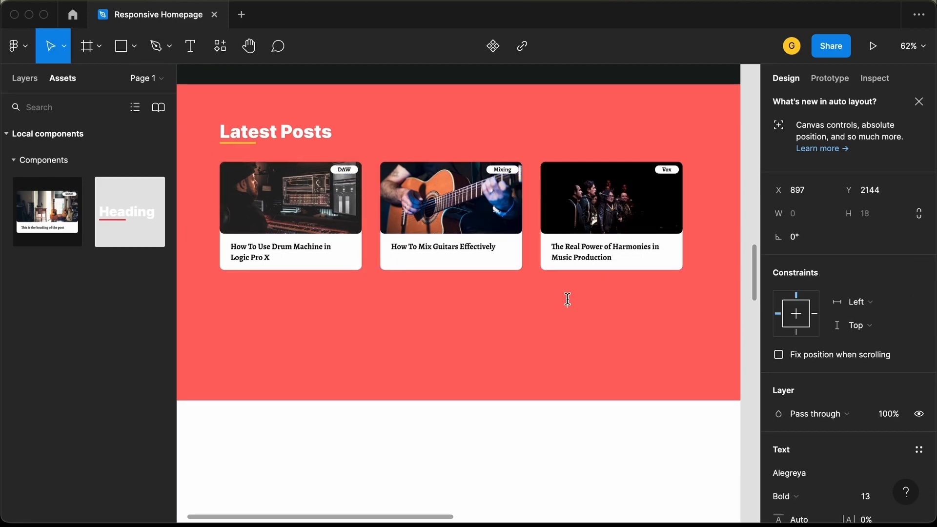
scroll(617, 323, up, 5)
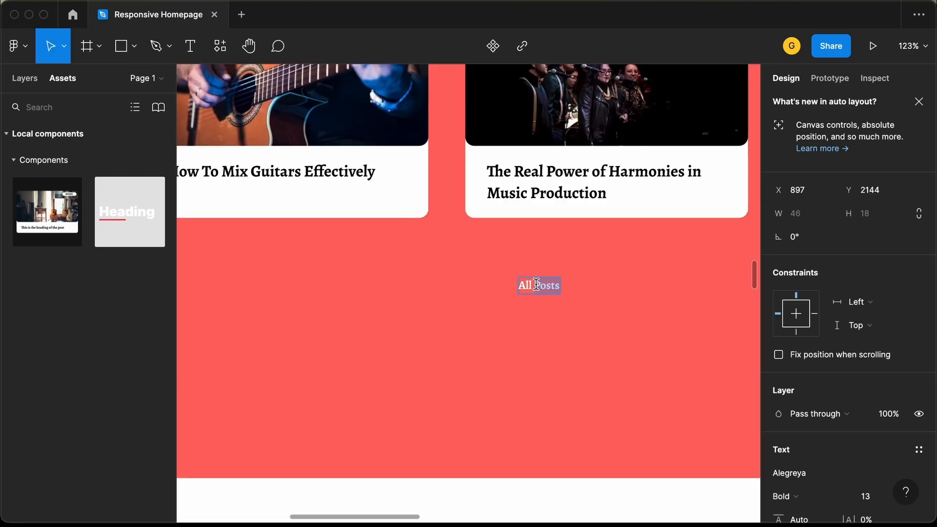
Step: Set the "All Posts" text size to 16 and its fill colour to black (000000)
scroll(848, 417, down, 3)
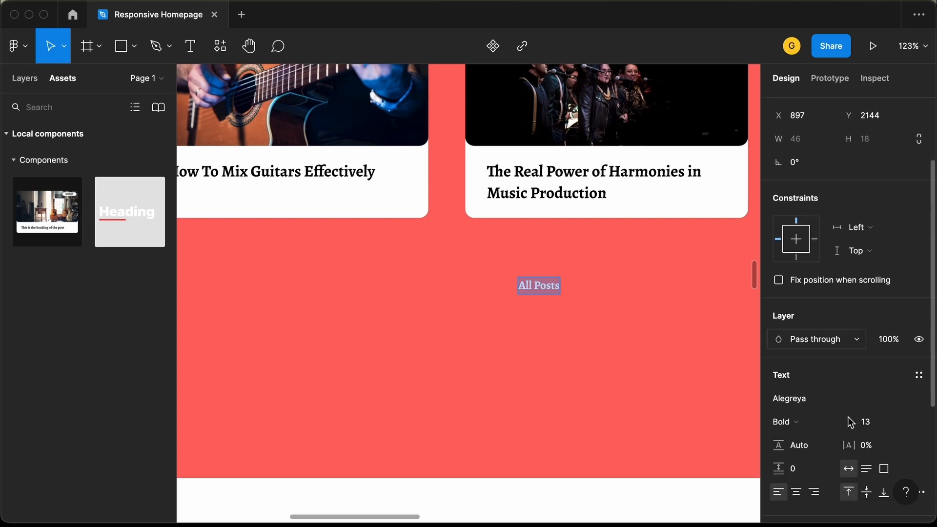
click(874, 421)
text(16)
key(Return)
scroll(804, 341, down, 3)
scroll(804, 344, down, 3)
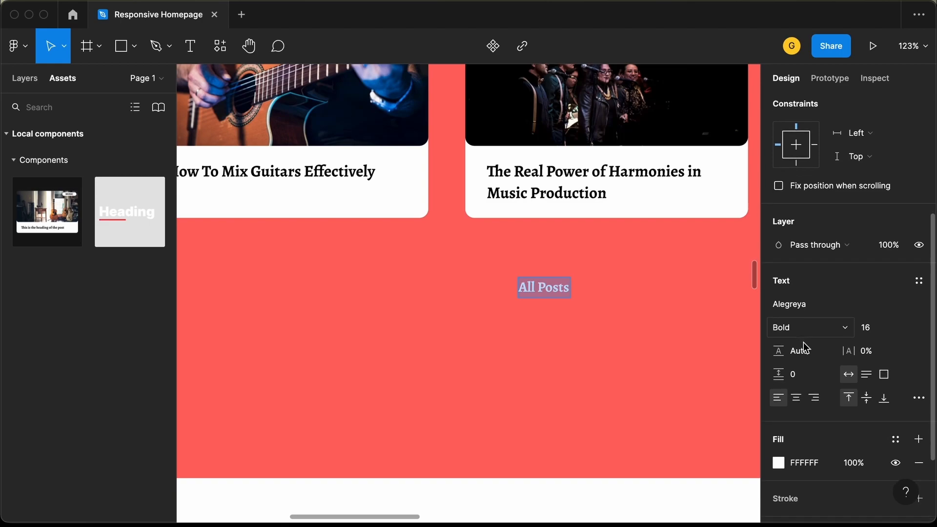
click(779, 408)
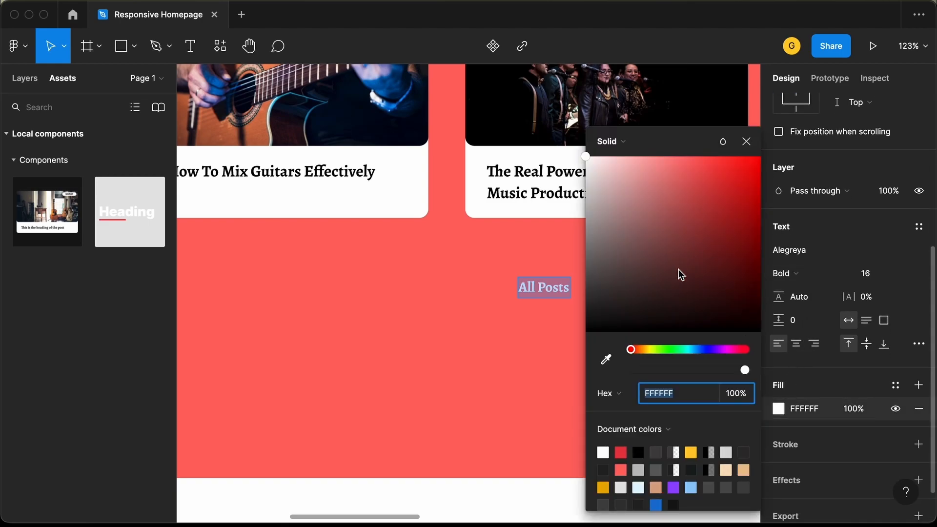
drag(681, 275, 593, 352)
key(Escape)
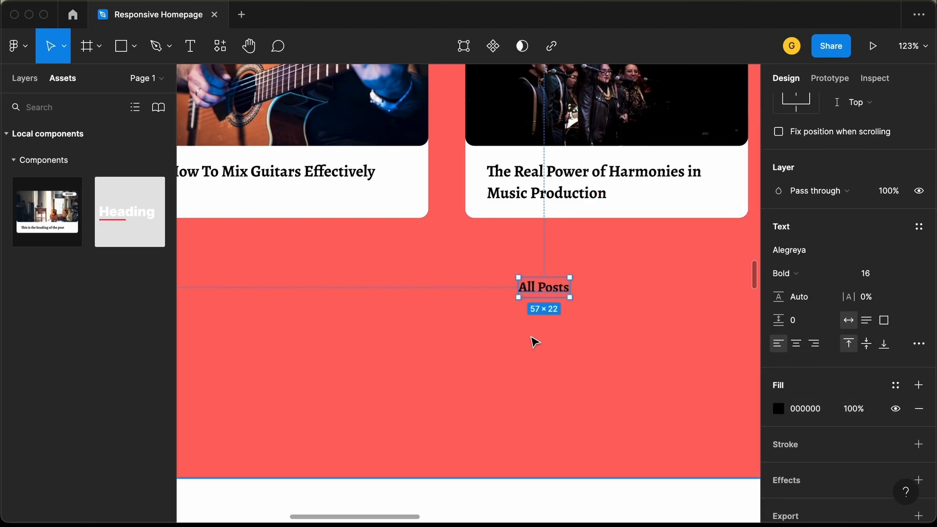
Step: Wrap the "All Posts" text in an auto layout frame and give the frame a white FFFFFF fill
key(shift+a)
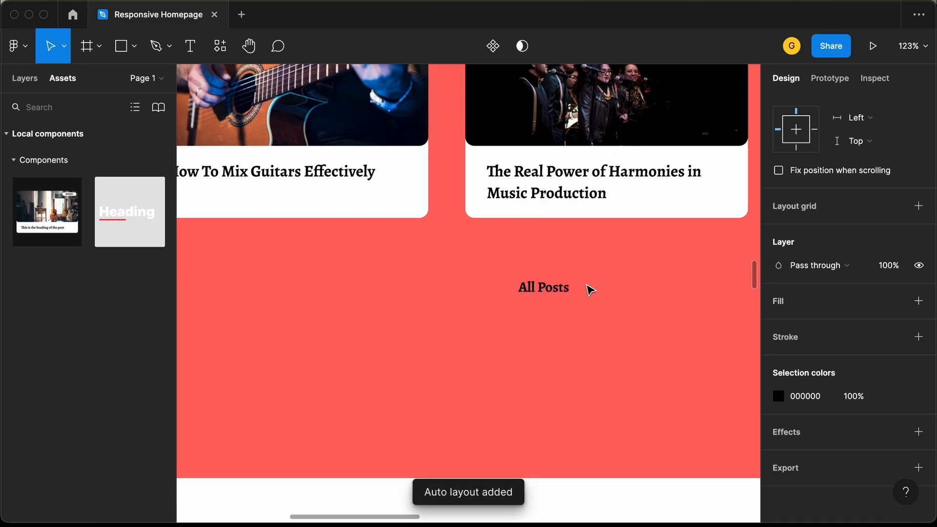
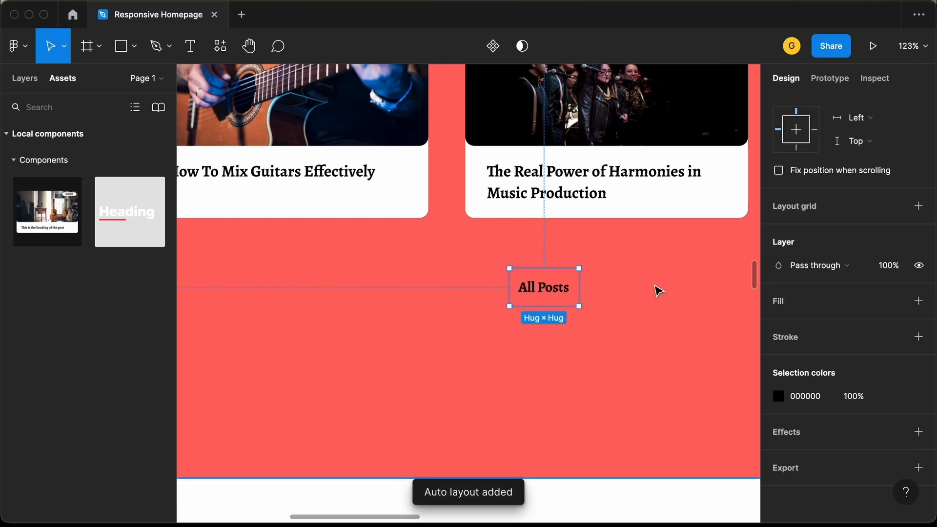
click(919, 302)
key(alt+1)
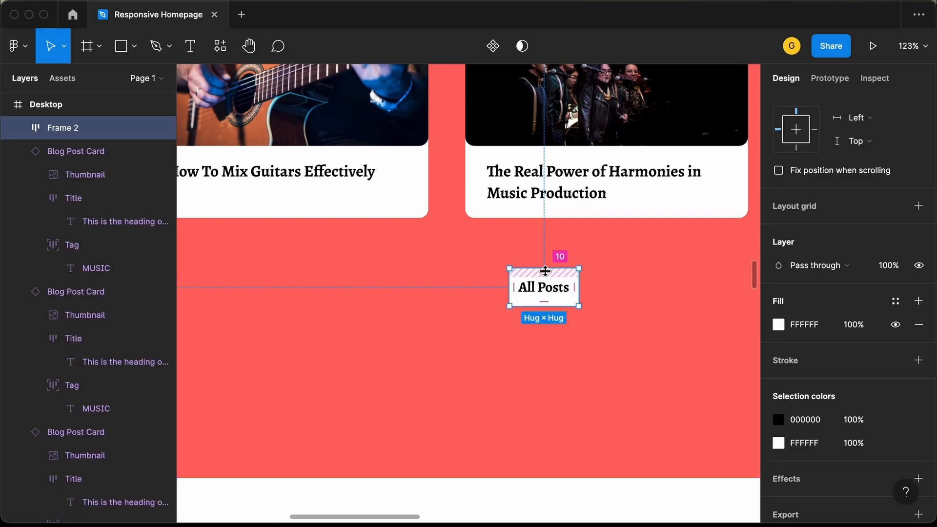
Step: Set the All Posts frame's horizontal padding to 32 and its vertical padding to 4
scroll(892, 408, up, 5)
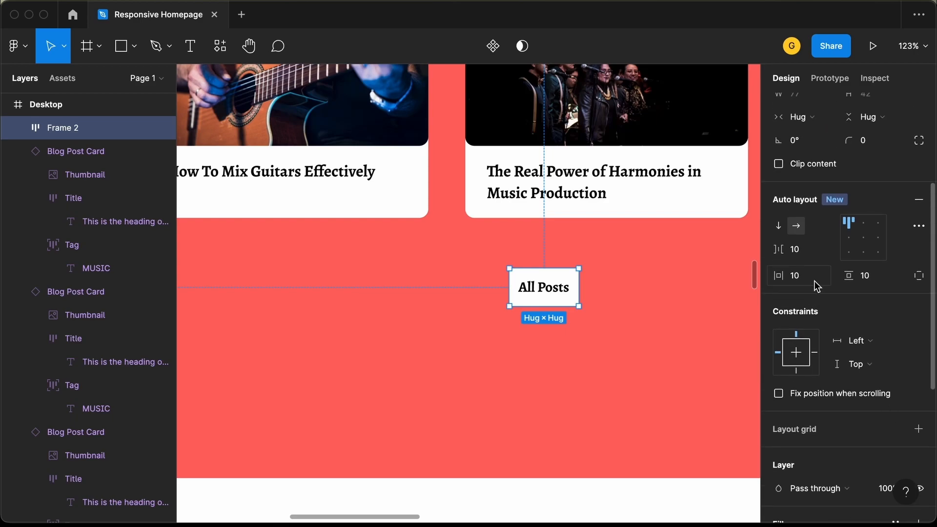
click(795, 279)
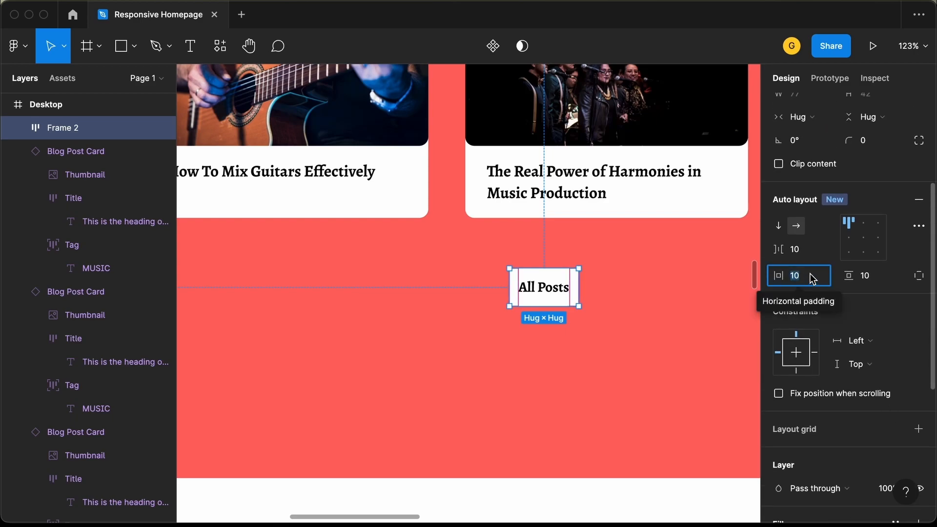
text(32)
key(Return)
click(874, 277)
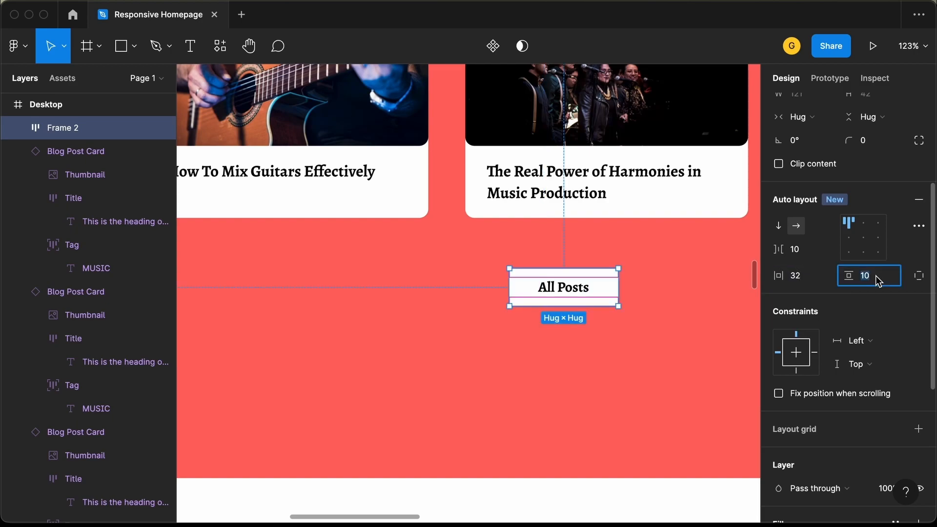
text(0)
key(Return)
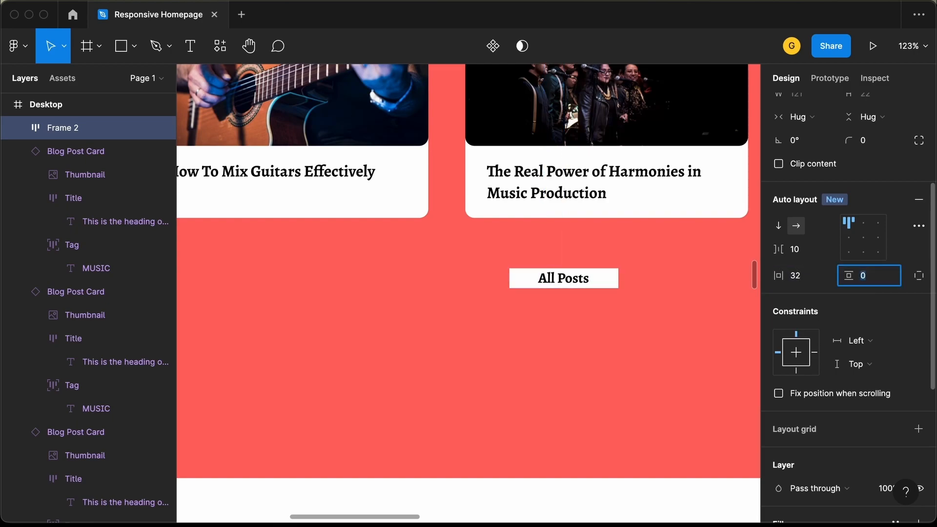
text(4)
key(Return)
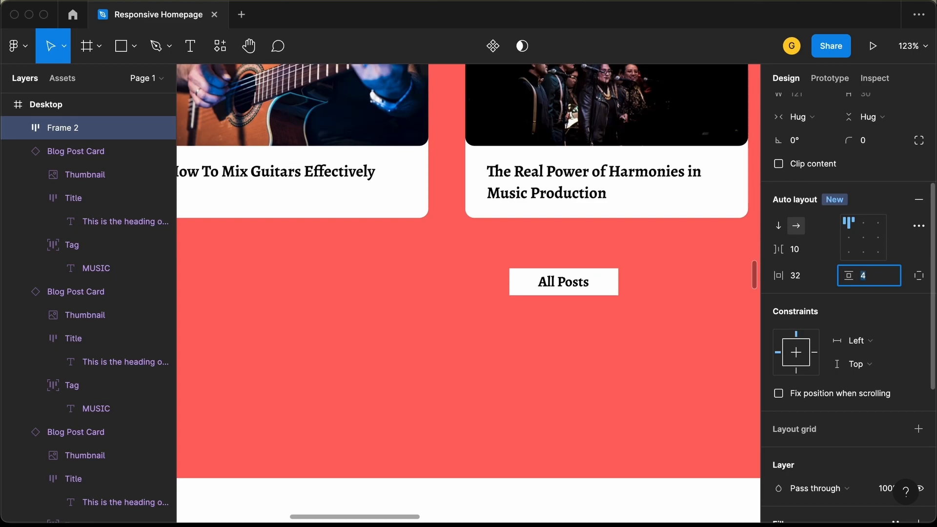
Step: Round the All Posts button's corners with a radius of 10
scroll(883, 217, up, 3)
click(884, 196)
text(10)
key(Return)
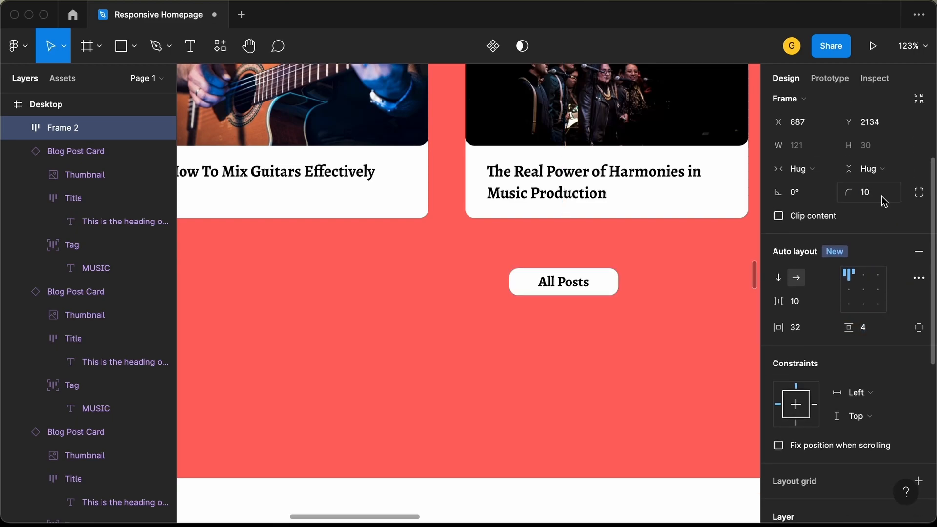
Step: Move the All Posts button just below the third card, aligned with the card's right edge at X 1031, Y 2108
scroll(507, 335, right, 3)
scroll(508, 334, up, 2)
drag(507, 334, 632, 308)
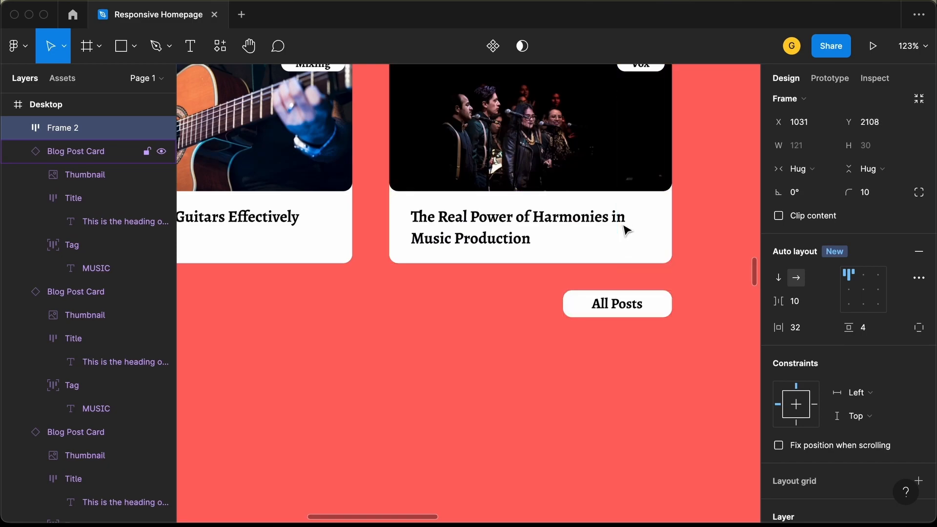
scroll(626, 231, down, 3)
scroll(626, 230, down, 6)
scroll(563, 230, up, 3)
key(Escape)
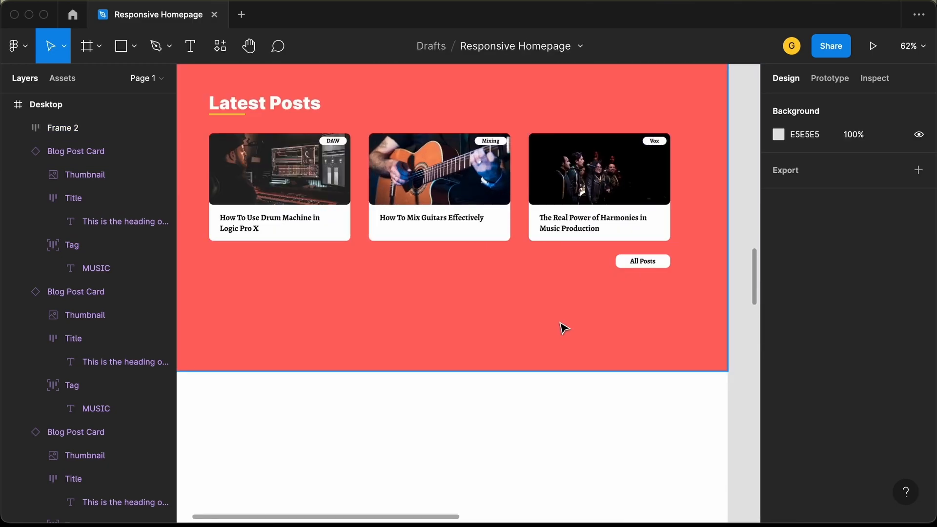
Step: Shorten the Latest Posts section's red background rectangle to a height of 551, leaving 80 px below the All Posts button
click(509, 352)
scroll(507, 351, left, 1)
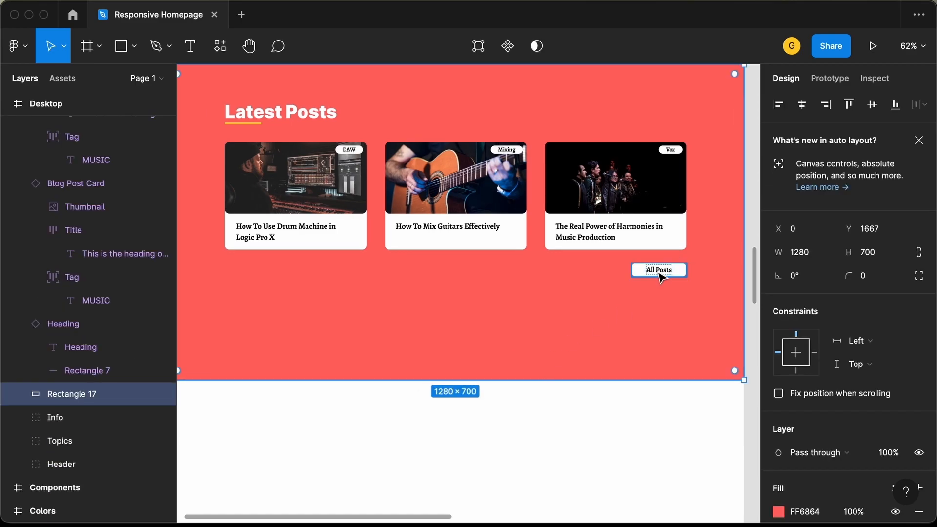
key(alt)
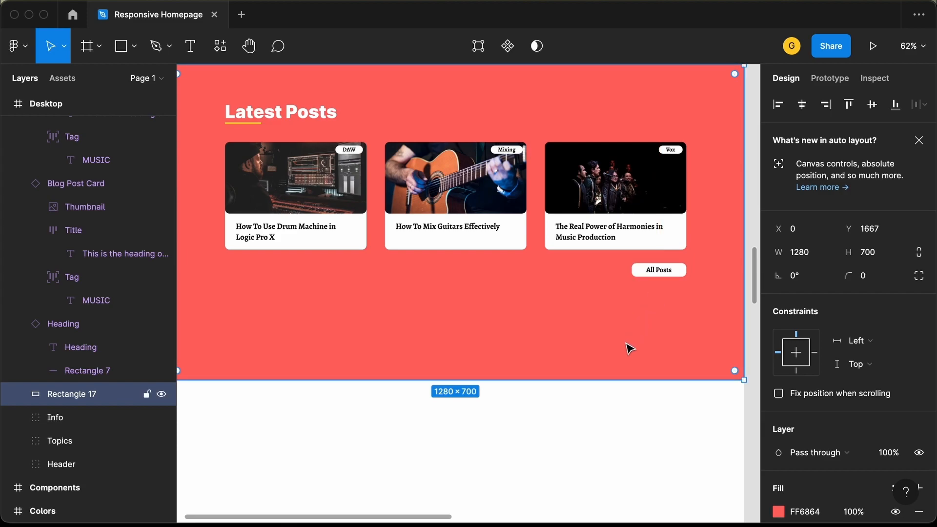
key(shift+super+Up)
key(shift+super+Up)
key(shift+super+Up)
key(shift+super+Up)
key(shift+super+Up)
key(shift+super+Up)
key(shift+super+Up)
key(alt)
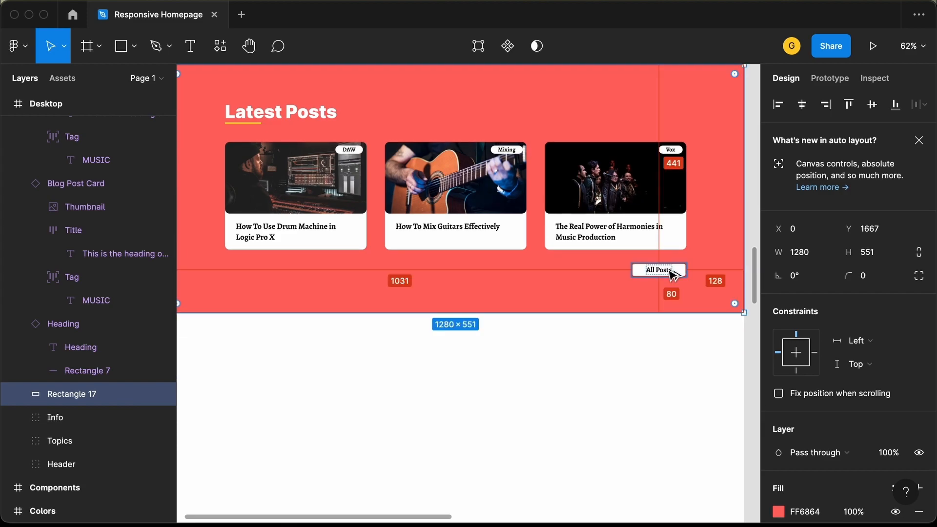
Step: Group the red background with all Latest Posts elements and name the group "Blog"
scroll(578, 337, down, 3)
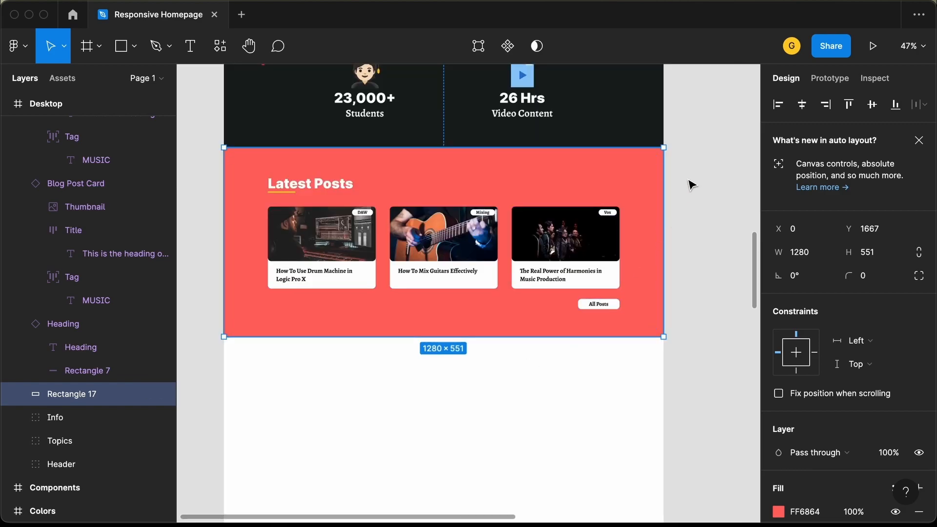
drag(687, 185, 230, 361)
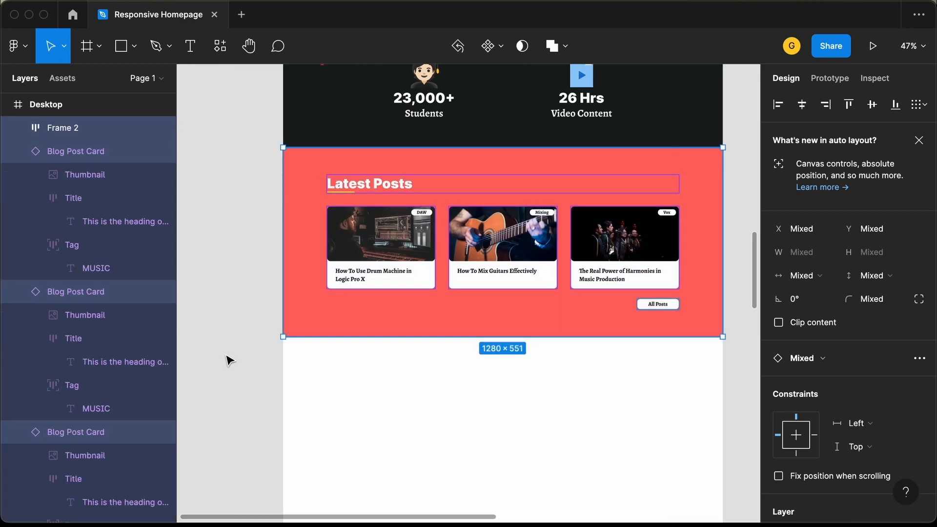
key(super+g)
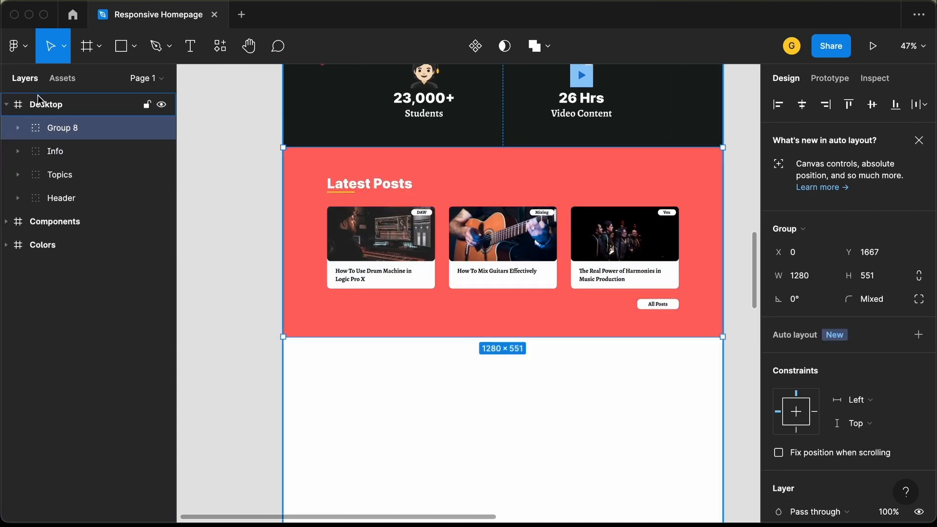
double_click(76, 129)
text(Bl)
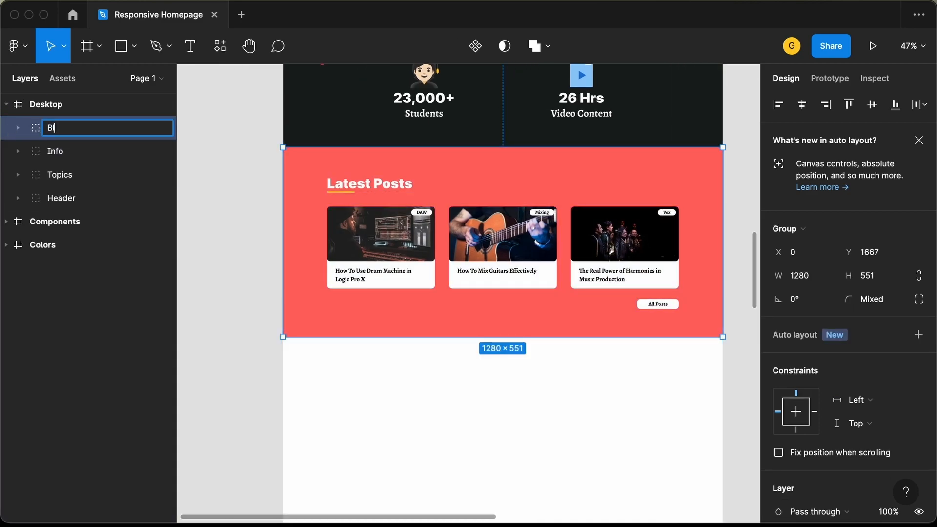
text(og)
key(Return)
click(233, 237)
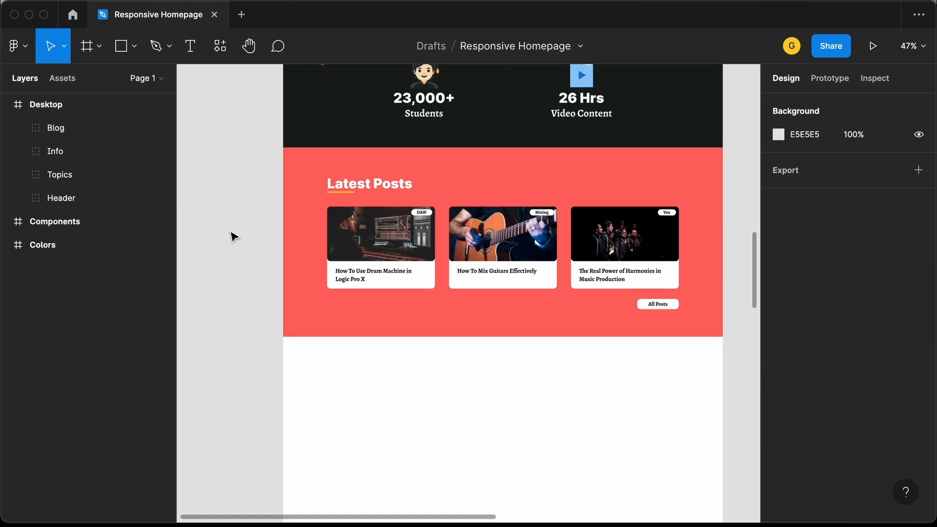
Step: Draw a full-width rectangle directly below the Latest Posts section, 1280 wide and about 743 high, at X 0, Y 2218
scroll(233, 237, down, 3)
scroll(233, 237, up, 4)
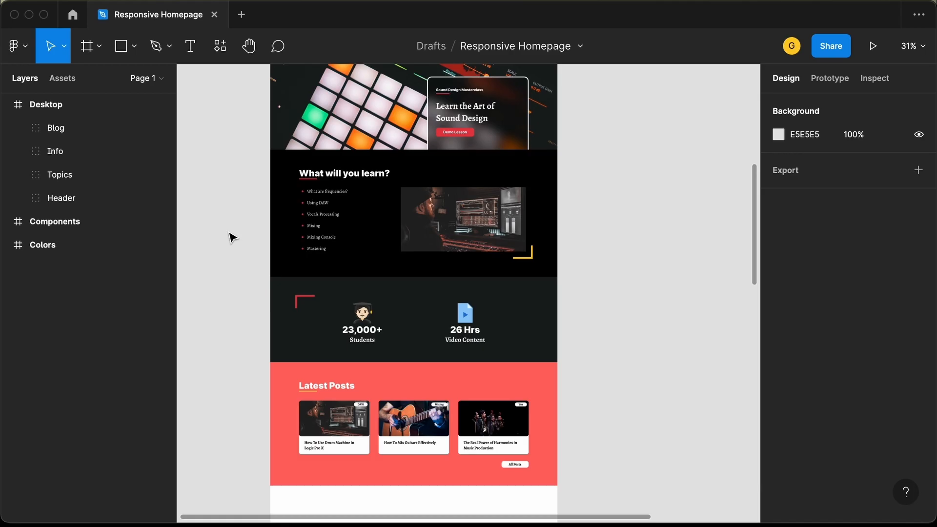
scroll(232, 238, up, 1)
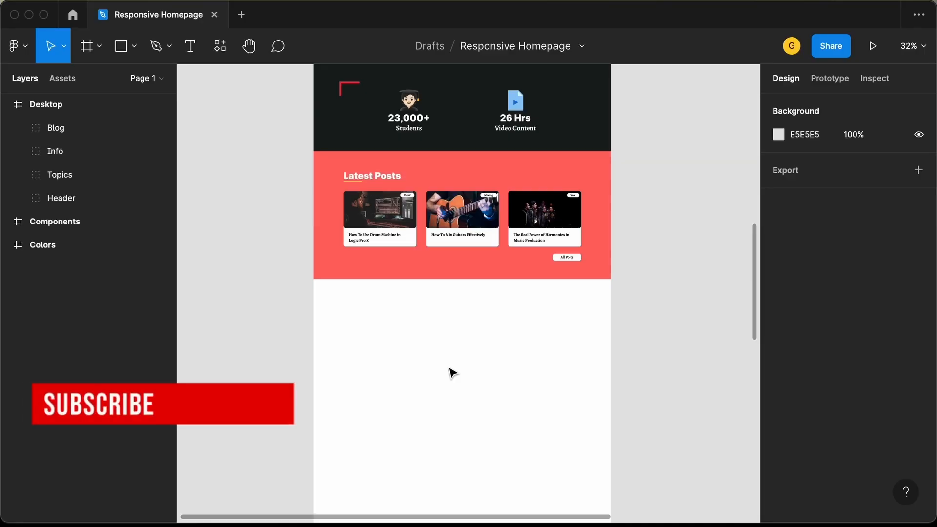
scroll(453, 374, right, 1)
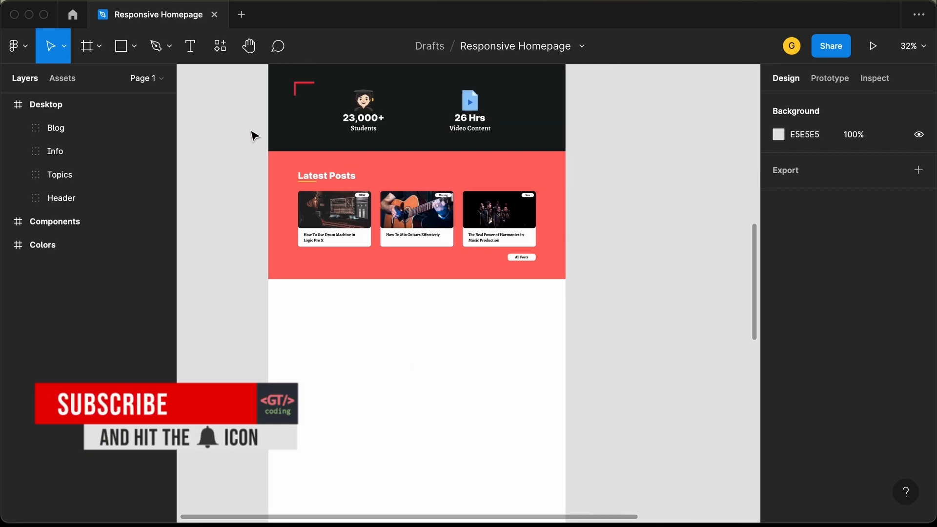
click(121, 46)
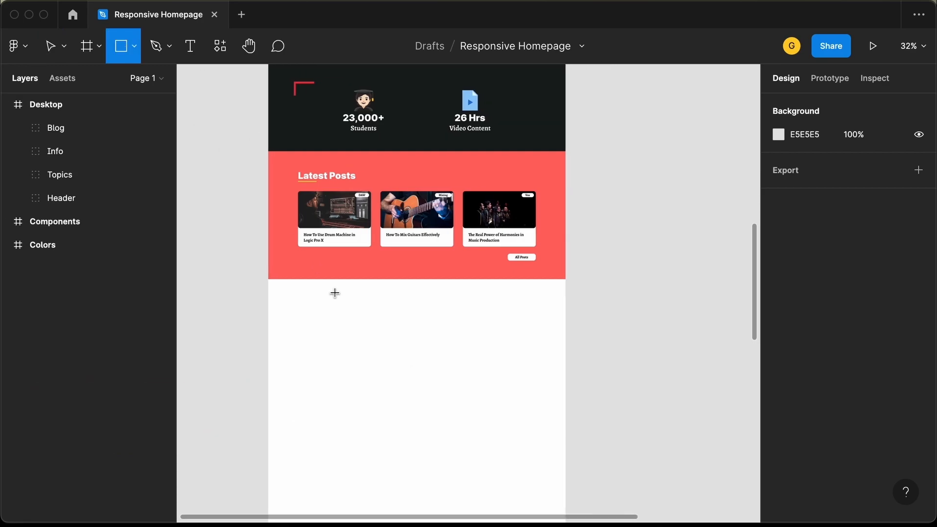
click(320, 325)
drag(319, 324, 565, 277)
scroll(454, 244, down, 2)
scroll(454, 244, left, 1)
drag(454, 224, 457, 372)
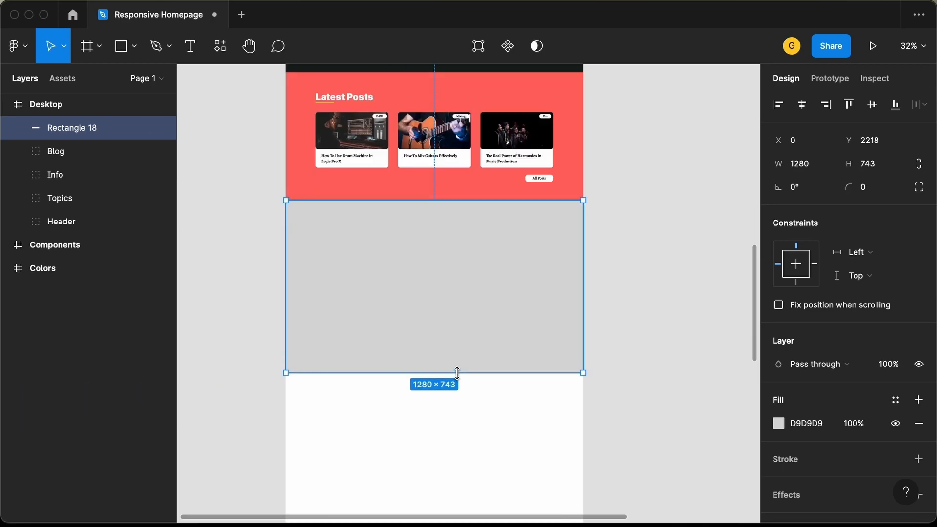
Step: Fill the new section rectangle with the dark colour 181E1E sampled from the Info section's background
scroll(638, 299, down, 5)
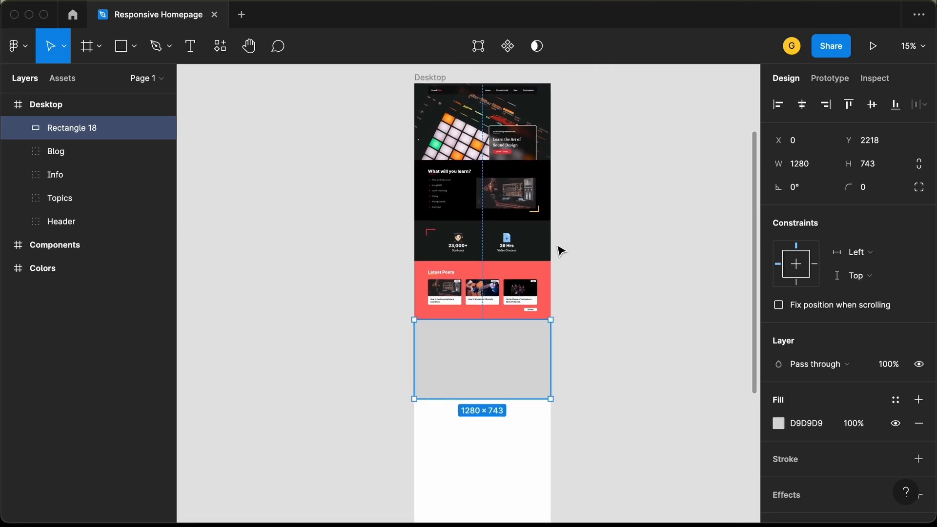
click(778, 425)
click(607, 361)
click(607, 361)
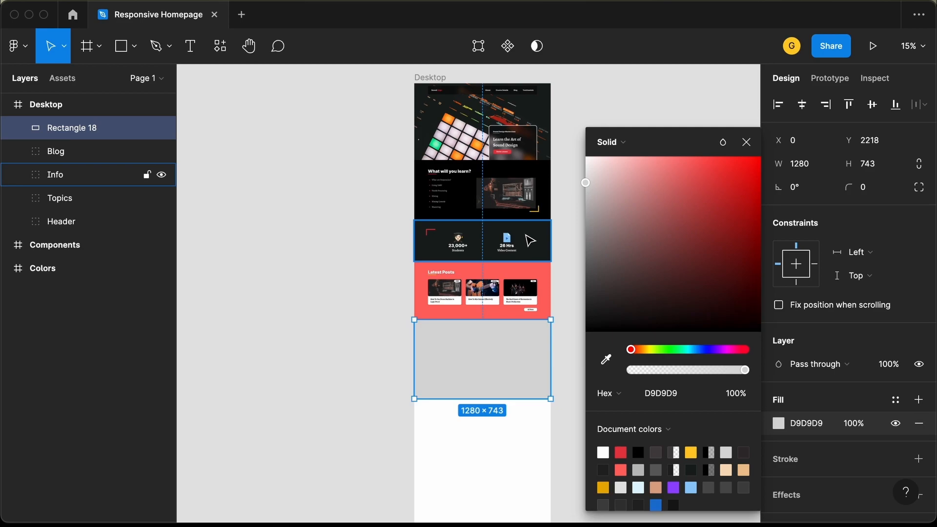
click(607, 360)
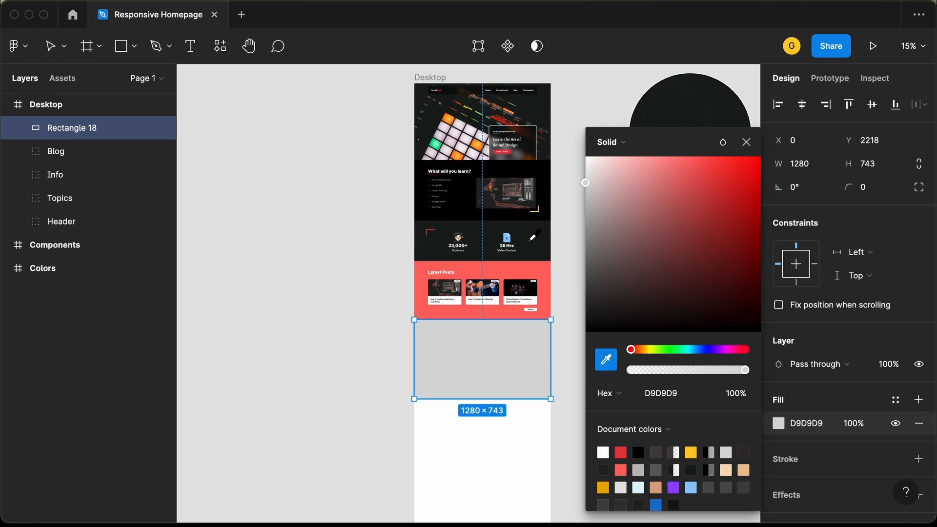
click(533, 236)
key(Escape)
scroll(503, 352, up, 5)
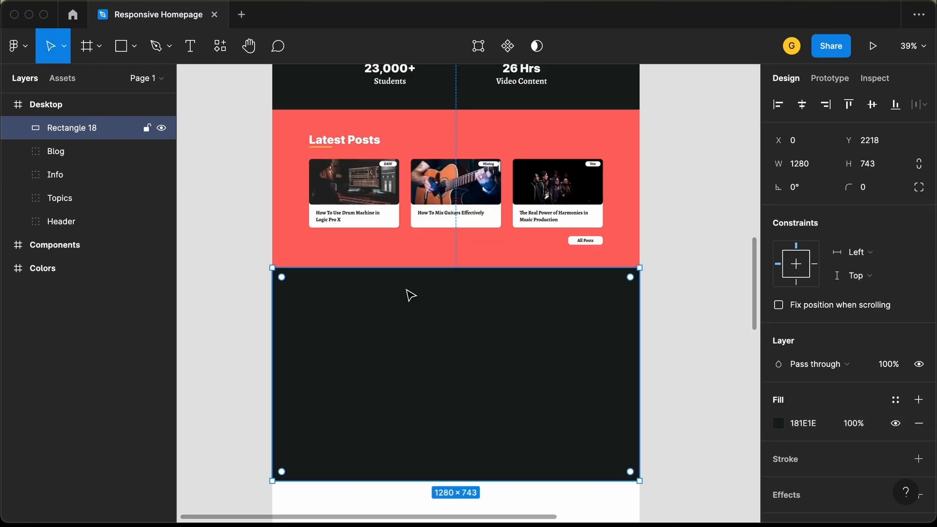
Step: Check the Desktop.png reference design, then place a Heading component instance in the new dark section at X 128, Y 2298
key(super+Tab)
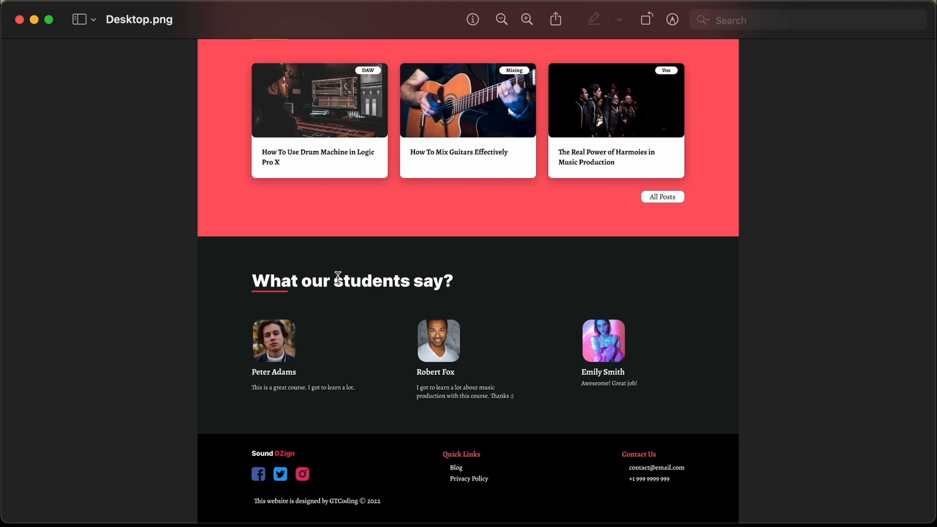
key(super+Tab)
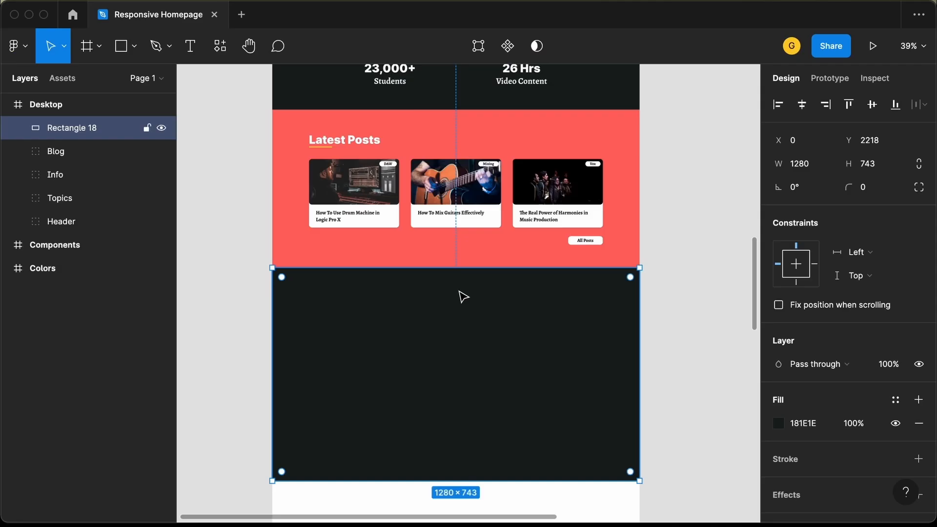
click(235, 249)
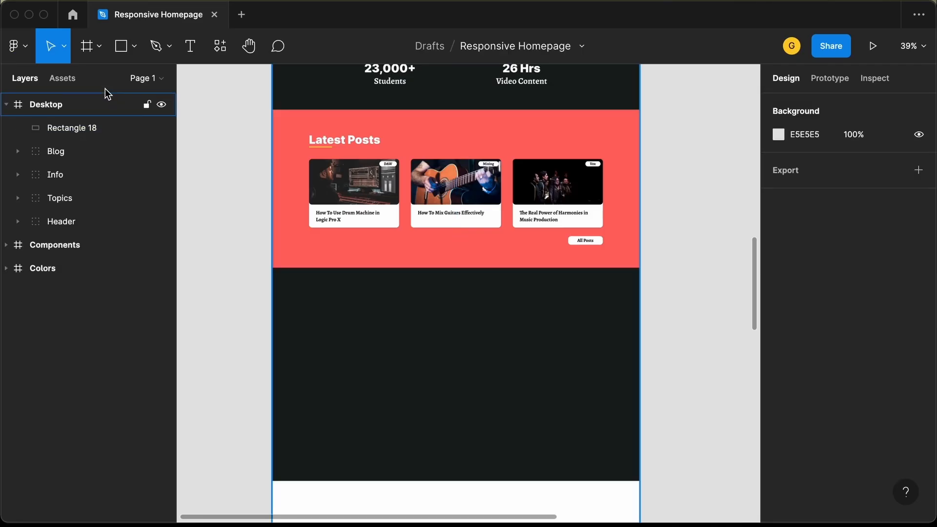
click(63, 78)
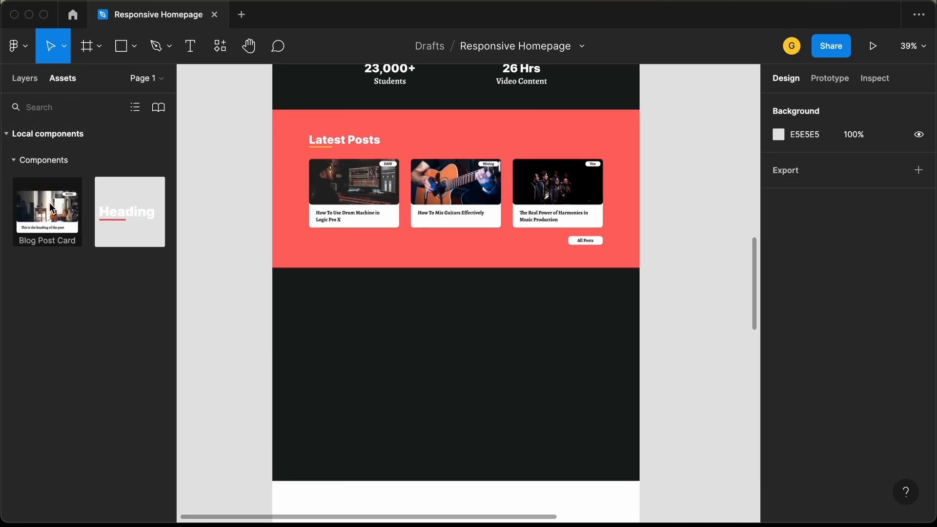
drag(122, 207, 320, 310)
scroll(320, 310, up, 6)
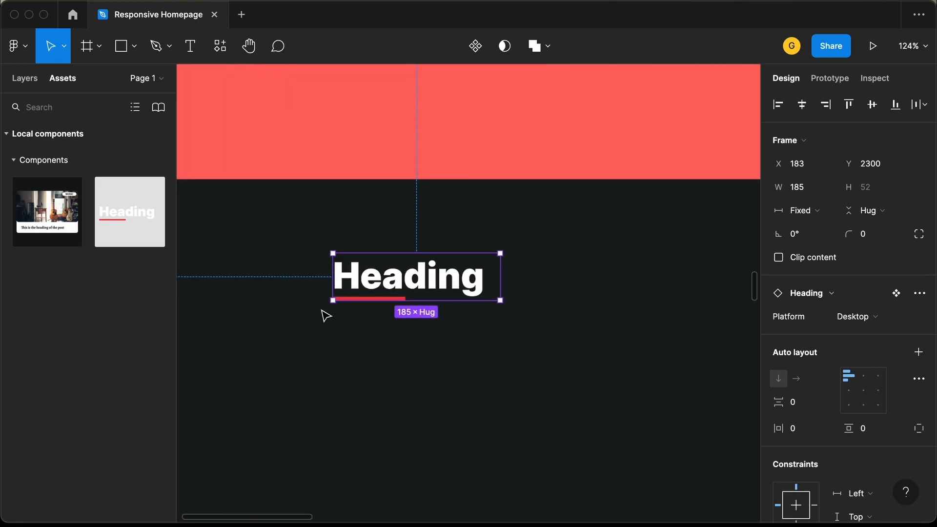
scroll(365, 295, down, 3)
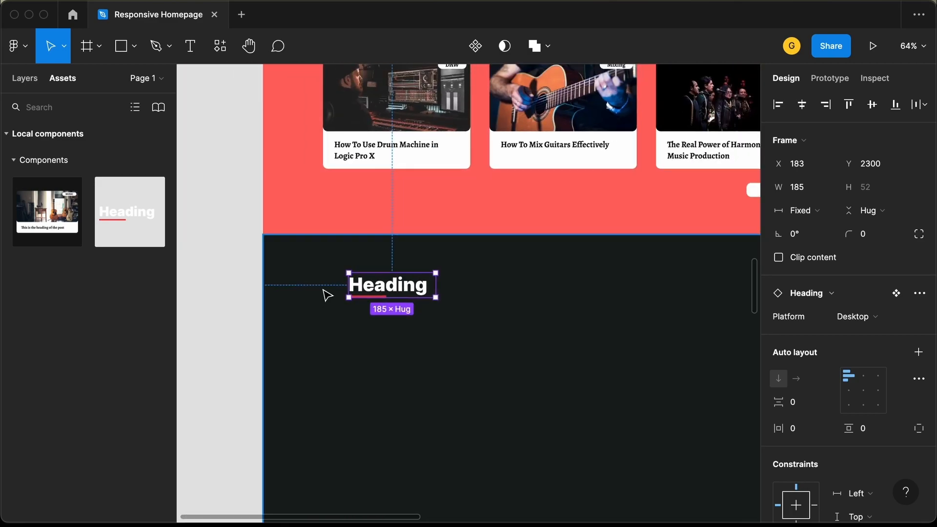
key(alt)
drag(330, 296, 306, 290)
Step: Widen the dark section's heading to 1024 so it ends at the third card's outer edge
scroll(456, 310, down, 3)
scroll(455, 309, down, 5)
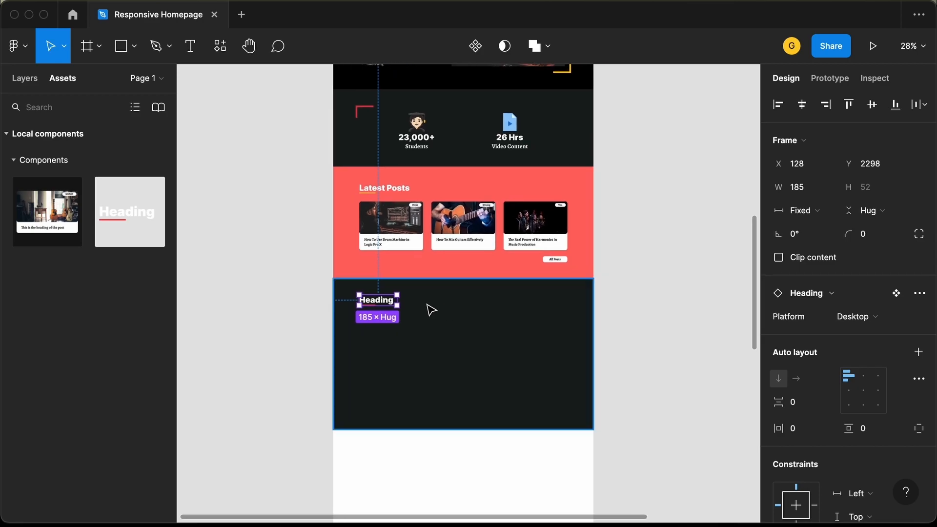
scroll(398, 303, up, 5)
scroll(398, 303, down, 2)
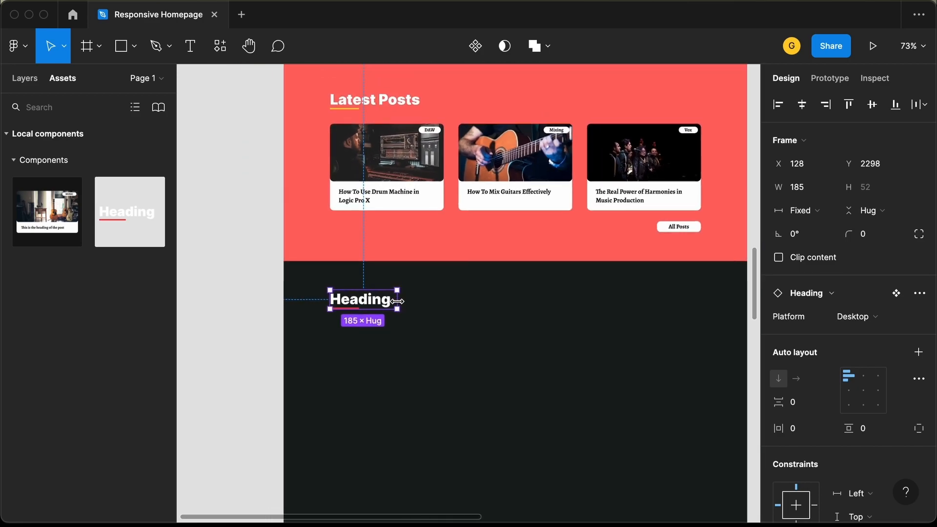
scroll(398, 304, right, 1)
drag(345, 286, 651, 272)
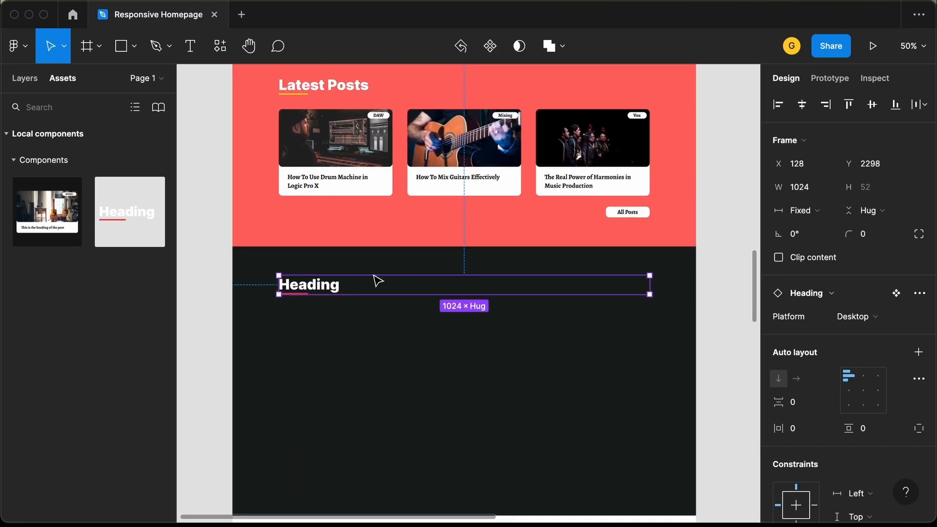
Step: Replace the dark section's heading text with "What our students say?"
double_click(321, 288)
double_click(319, 285)
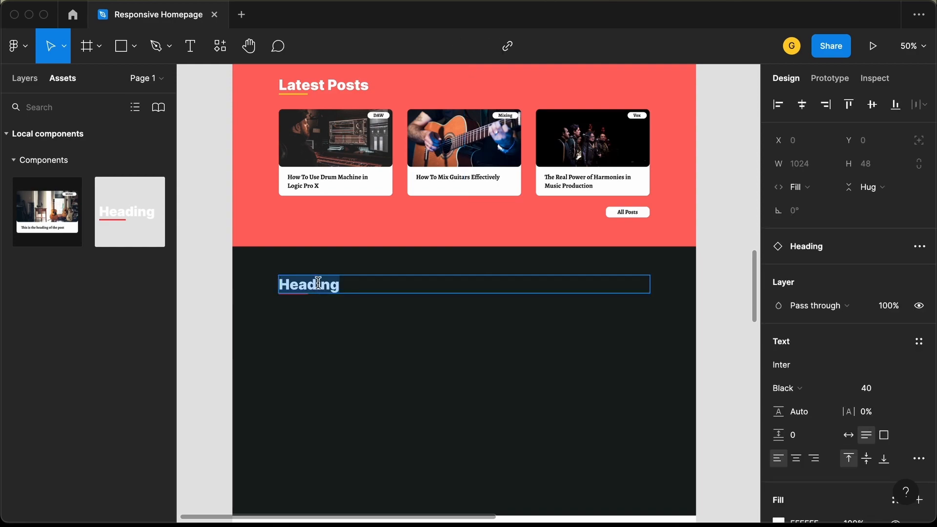
text(Wh)
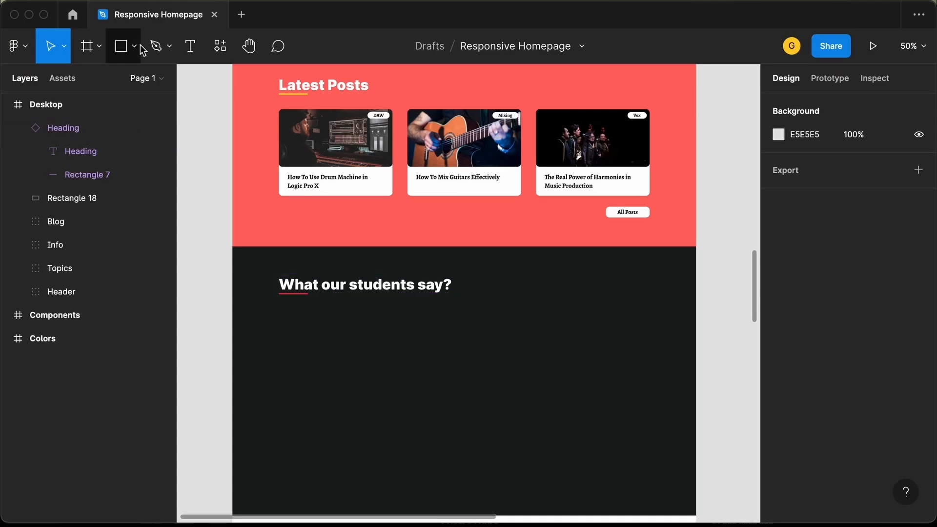
Step: Add a 100 × 100 square below the students heading and round its corners with a radius of 10
click(122, 47)
click(296, 325)
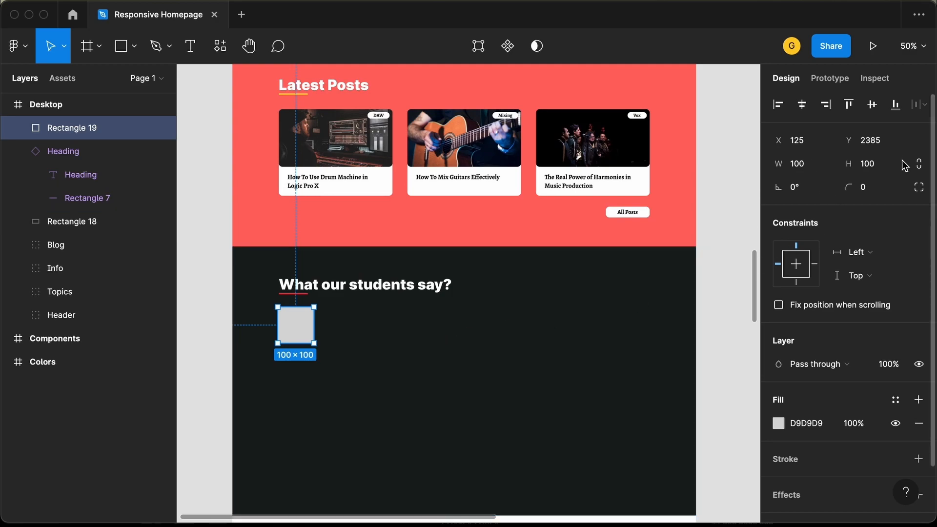
click(878, 195)
key(Return)
Step: Align the square with the heading's starting edge and 50 px below it, at X 128, Y 2400
scroll(257, 338, up, 5)
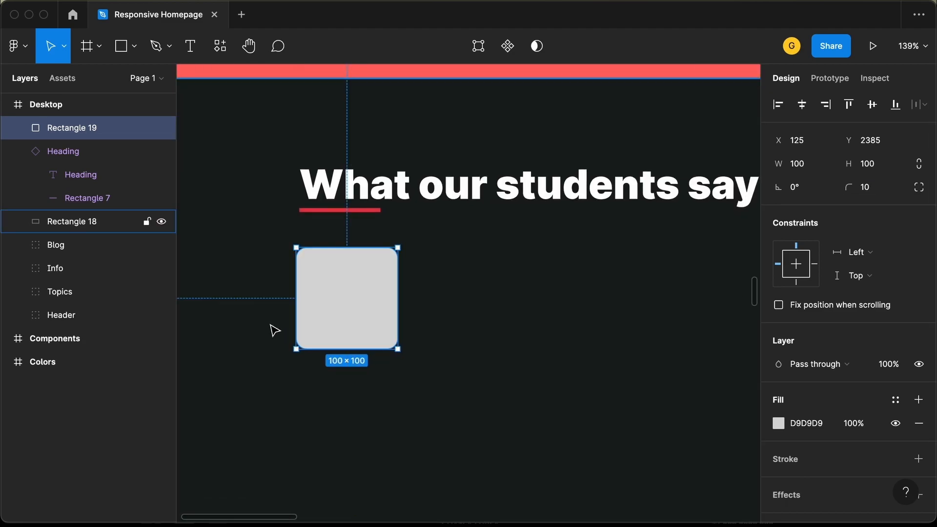
key(Right)
key(Right)
key(Right)
key(Down)
key(Down)
key(Down)
key(Down)
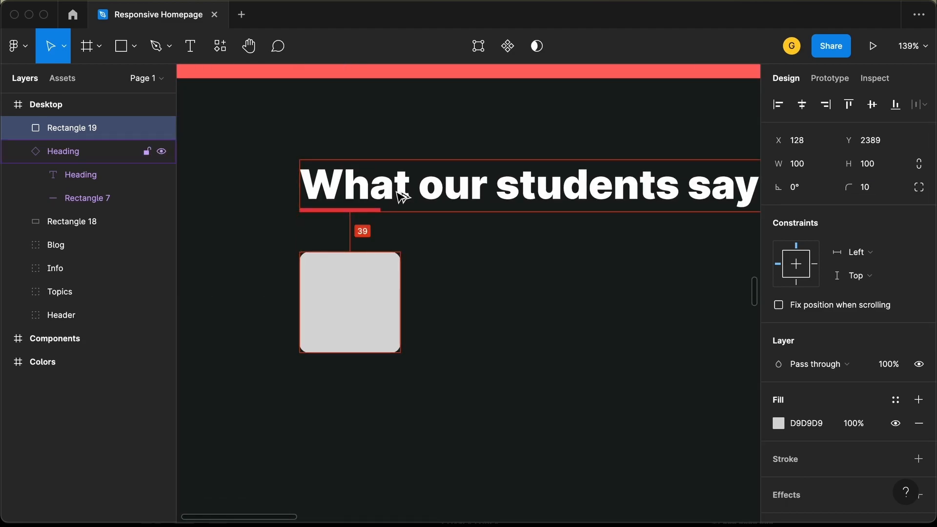
key(shift+Down)
key(Down)
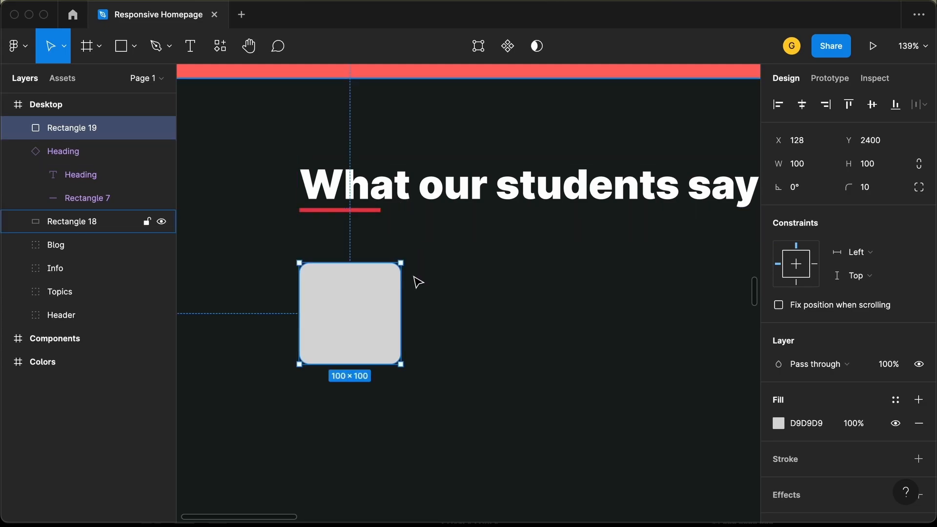
Step: Change the rounded square's fill type from solid to image
scroll(419, 282, down, 5)
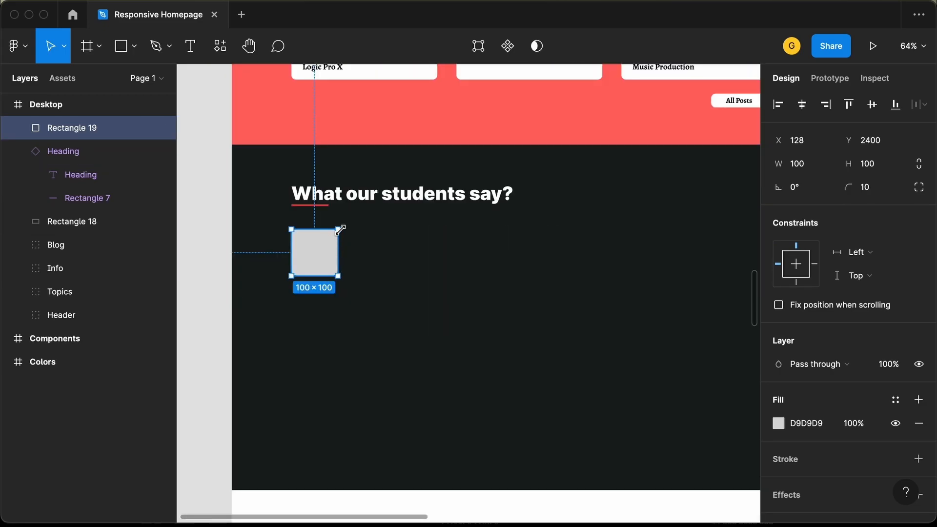
click(778, 423)
click(606, 141)
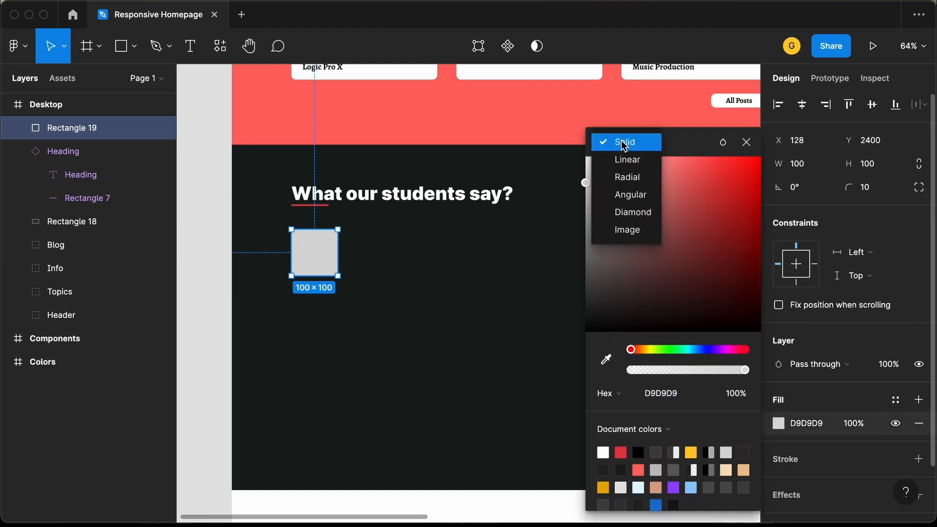
click(629, 227)
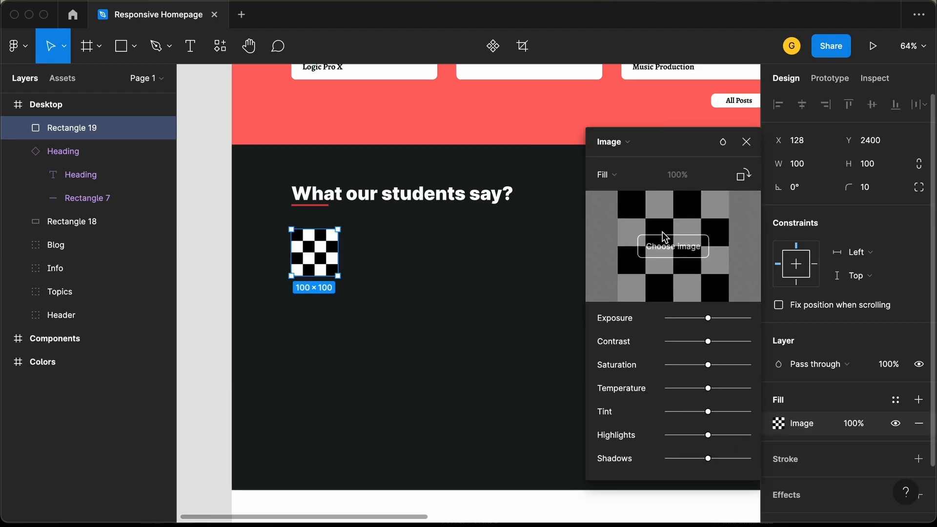
click(747, 143)
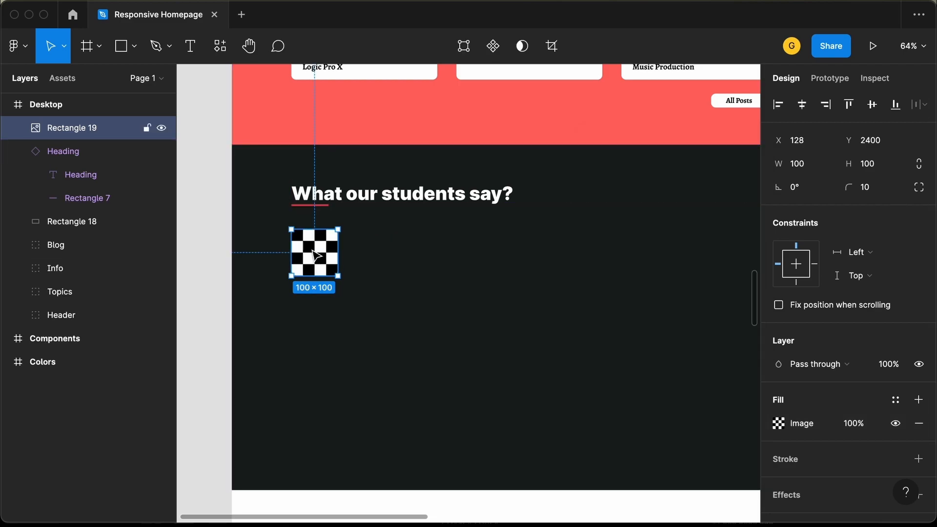
Step: Search the Unsplash plugin for "person" and fill the square with the photo of the man in glasses and blue striped shirt
right_click(317, 256)
mouse_move(374, 396)
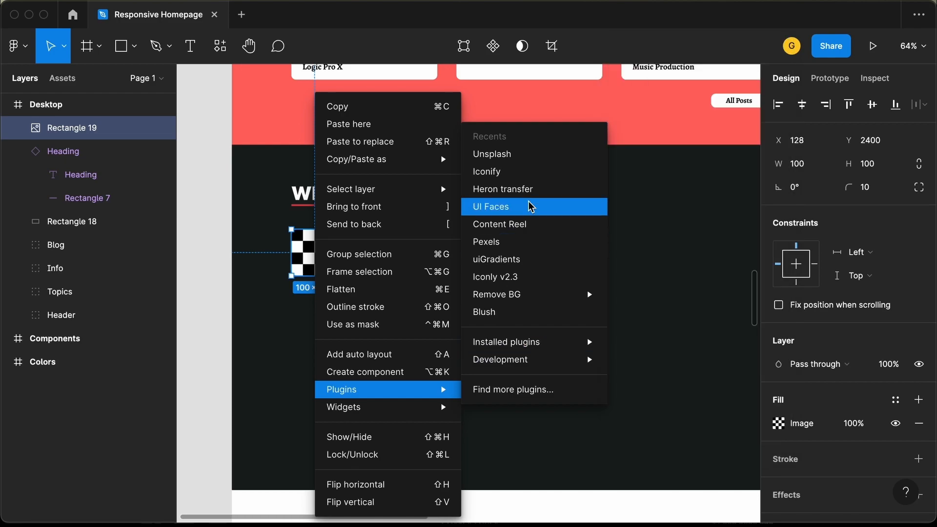
click(540, 158)
text(person)
key(Return)
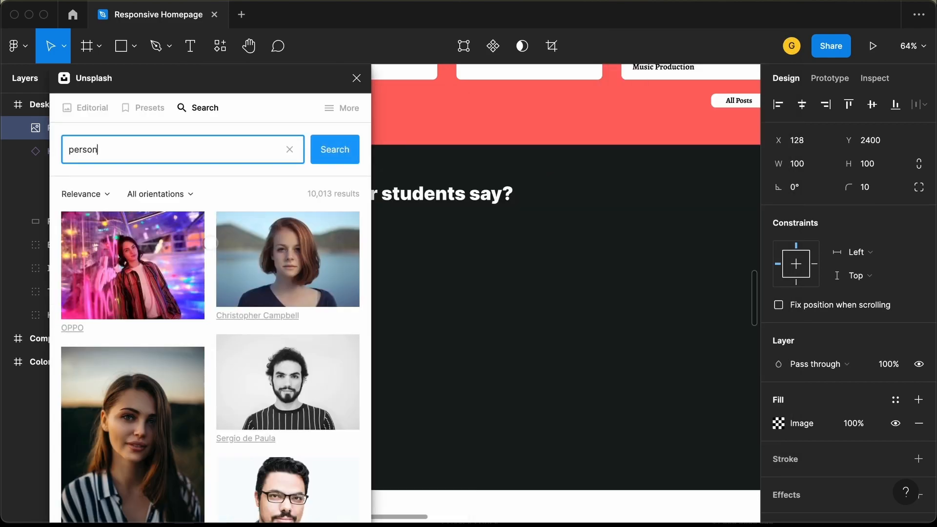
scroll(303, 298, down, 5)
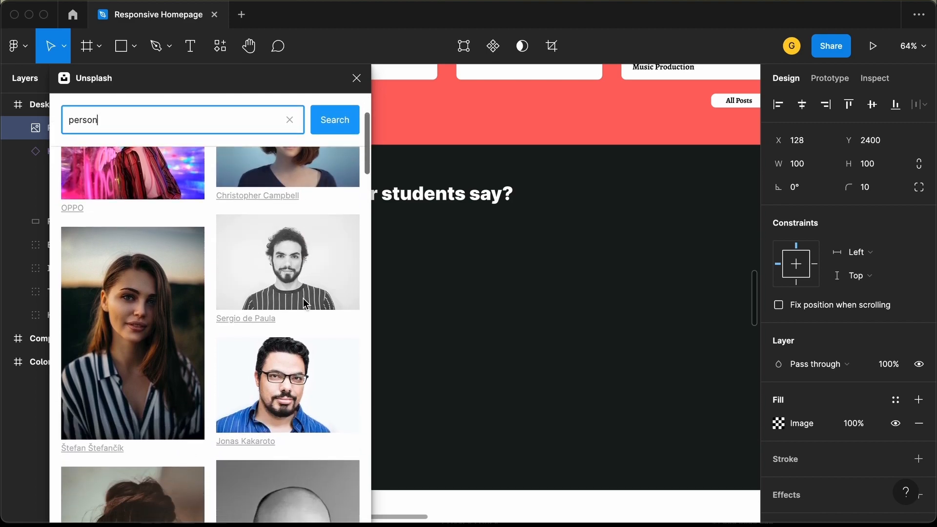
click(290, 322)
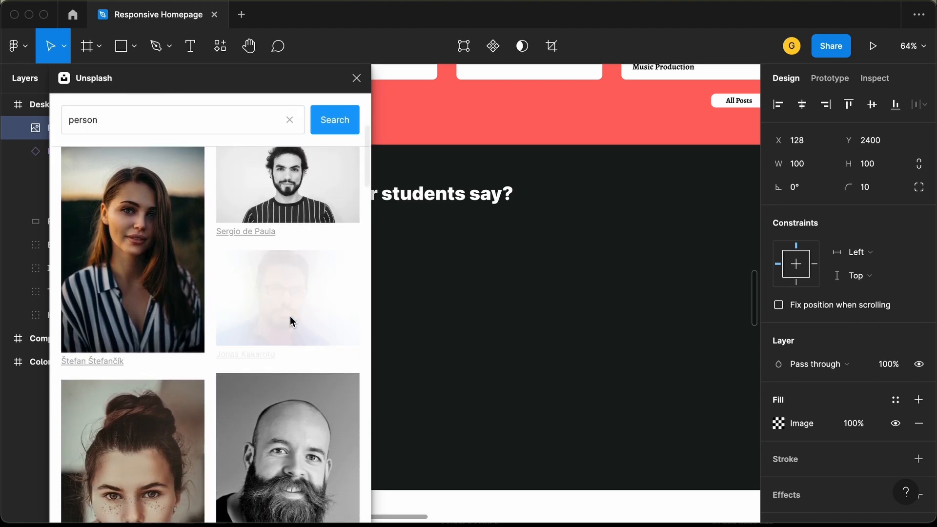
drag(298, 85, 801, 68)
click(843, 78)
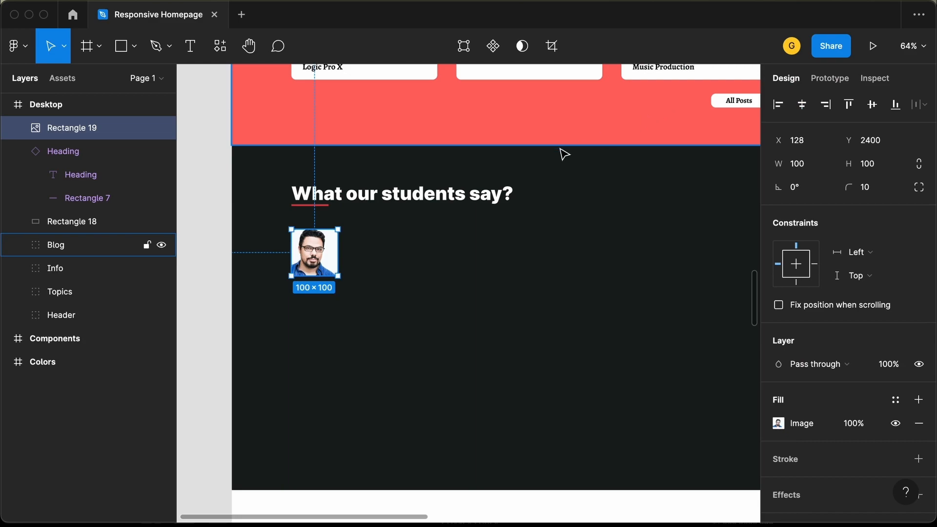
Step: Add a text layer with the student's full name below the testimonial photo
click(191, 47)
click(285, 299)
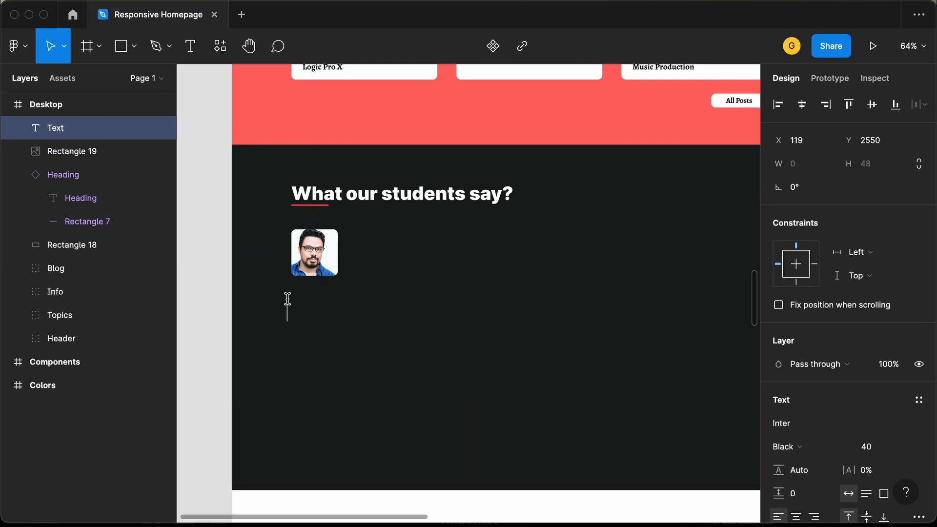
scroll(287, 303, up, 5)
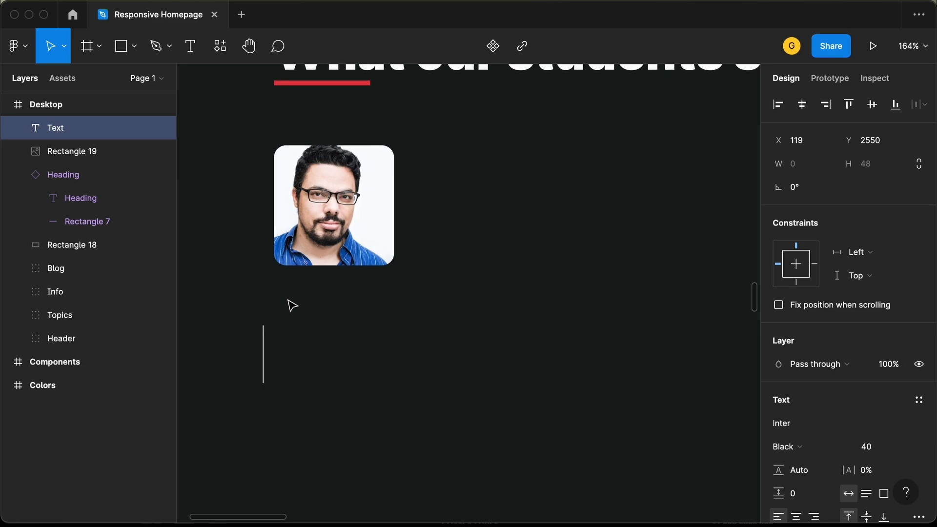
text(Peter A)
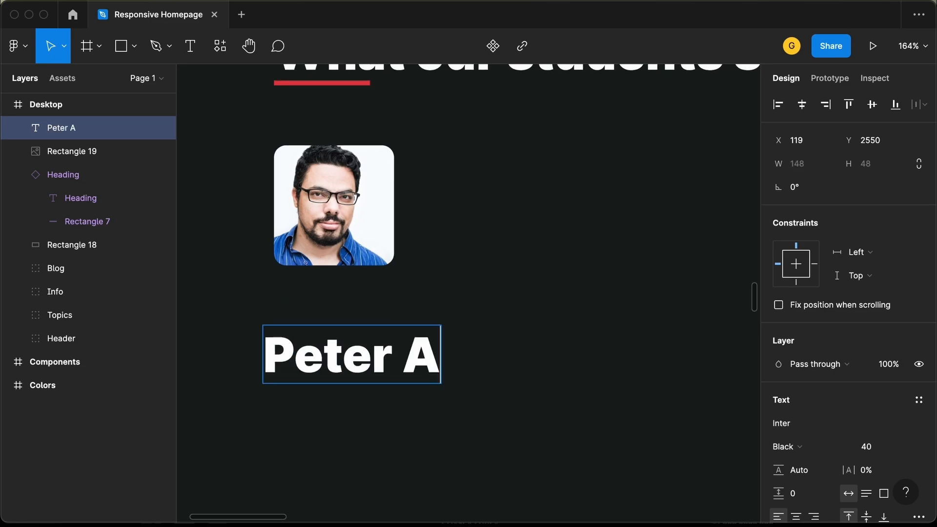
text(dams)
key(Escape)
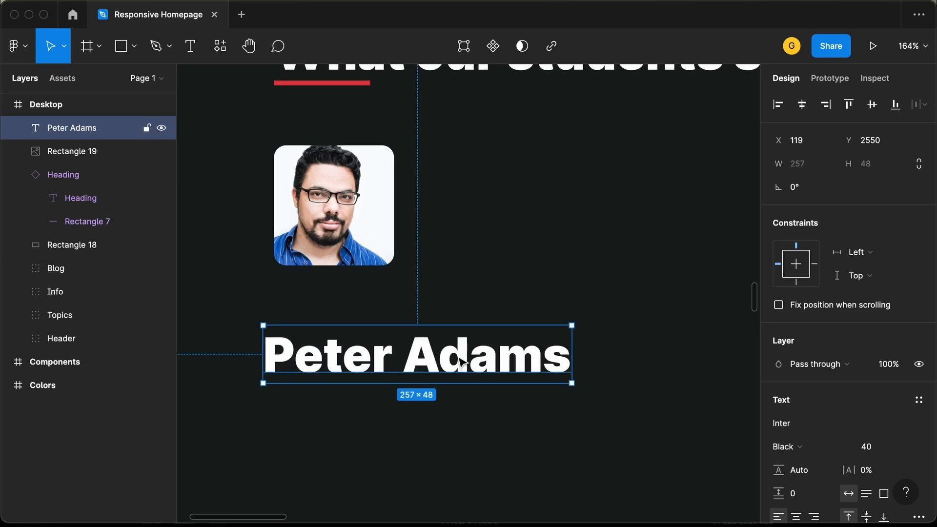
Step: Format the student name text as Alegreya Bold at size 20
click(872, 447)
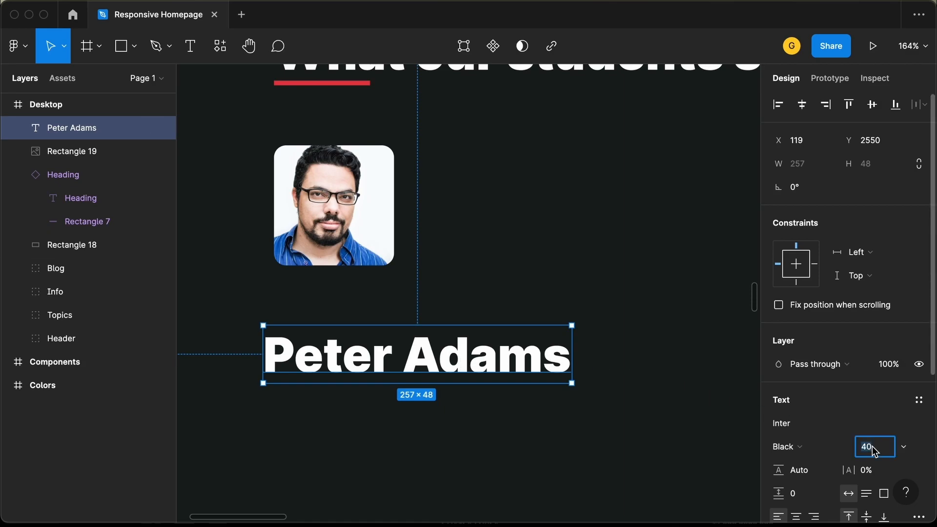
text(2)
key(Return)
click(833, 427)
text(Aelegre)
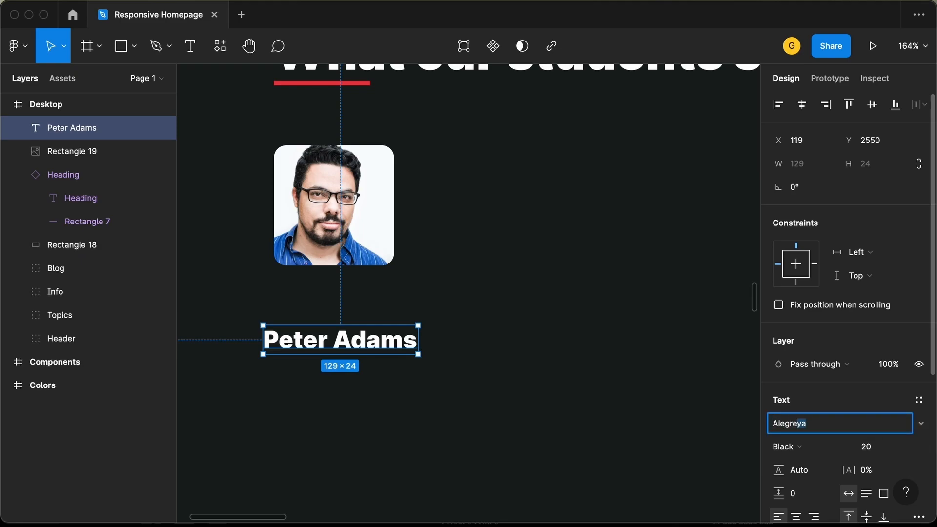
key(Return)
click(793, 447)
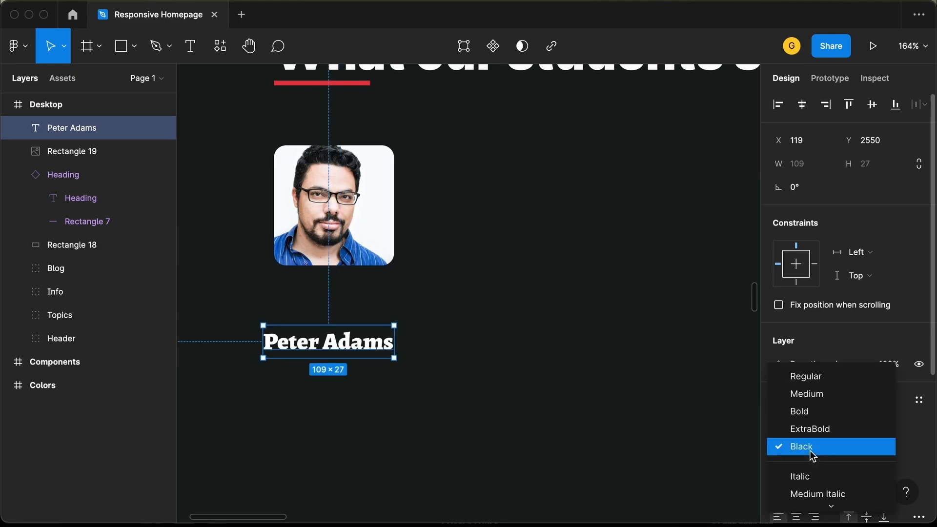
click(815, 414)
Step: Duplicate the student name text and place the copy 16 px below the photo, at X 128, Y 2516
drag(339, 341, 350, 313)
key(alt)
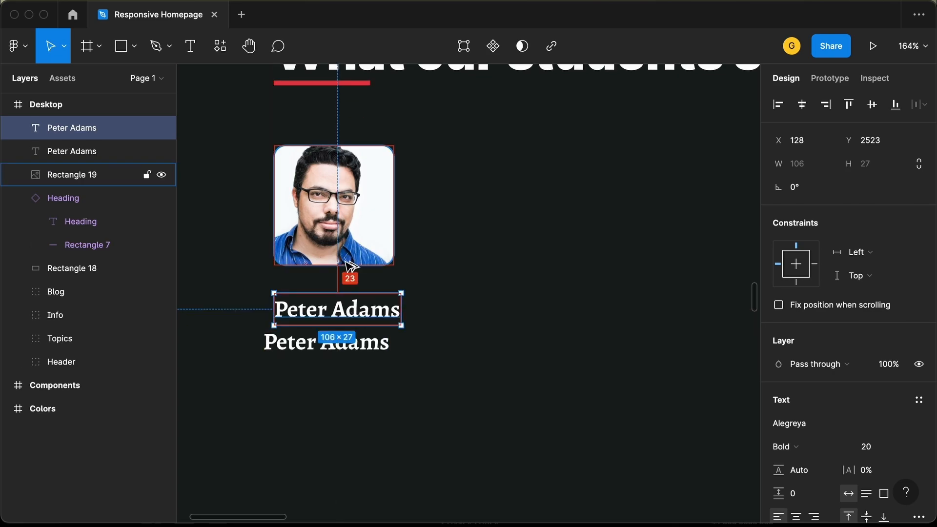
key(Up)
key(Up)
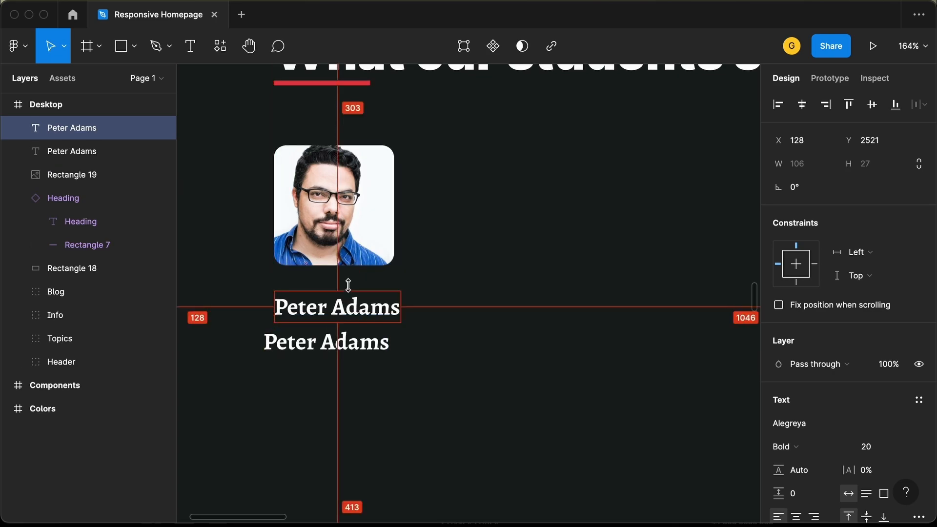
key(Up)
key(Up)
key(Up)
key(Up)
key(Up)
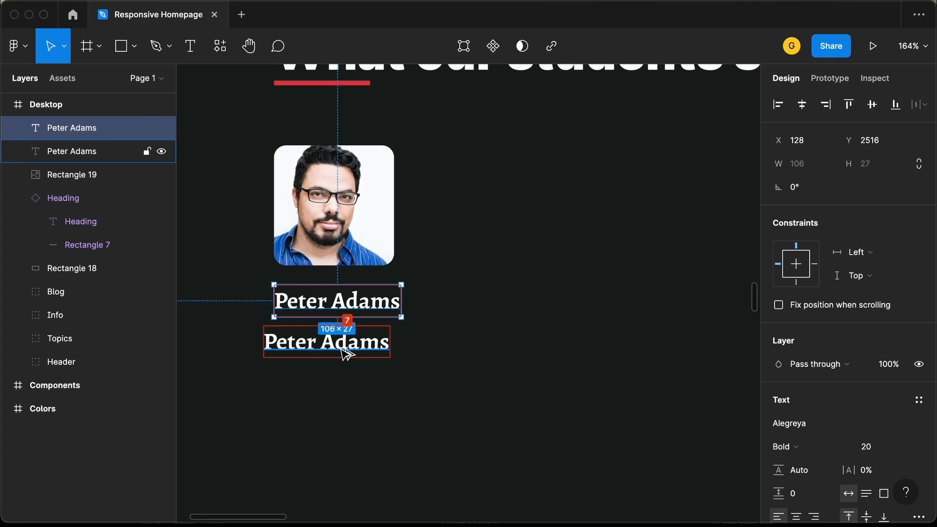
Step: Align the lower name text to X 128 and replace its content with "This is a great course. I got to learn a lot." copied from Desktop.png
click(340, 348)
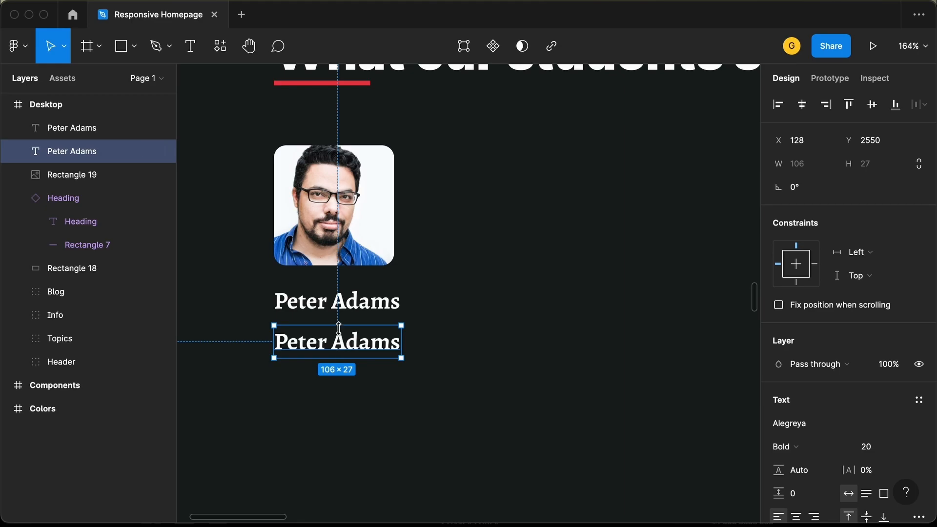
key(Return)
key(super+Tab)
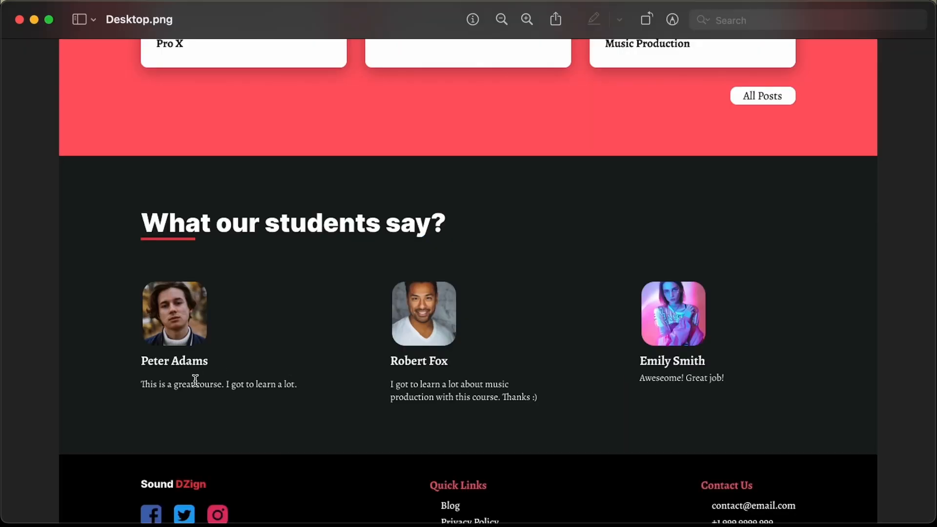
drag(141, 383, 313, 381)
key(ctrl+c)
key(super+Tab)
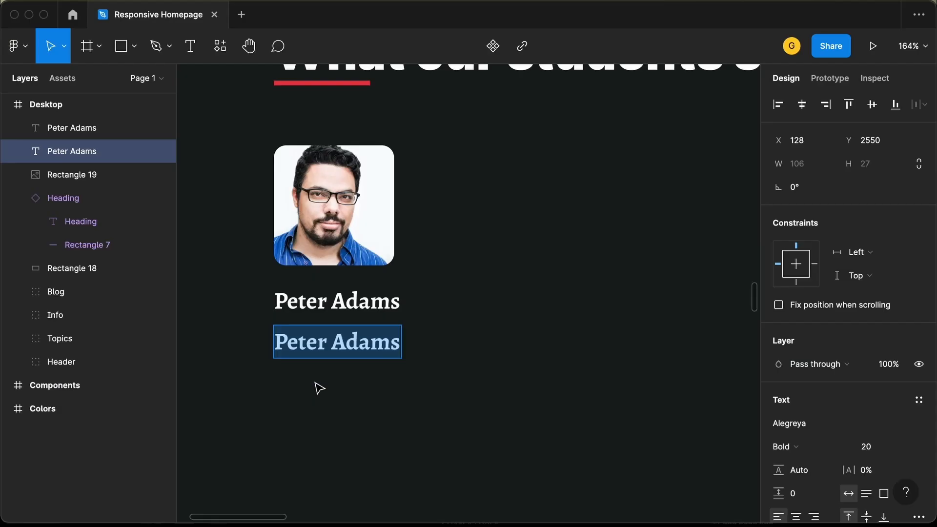
key(ctrl+v)
key(Escape)
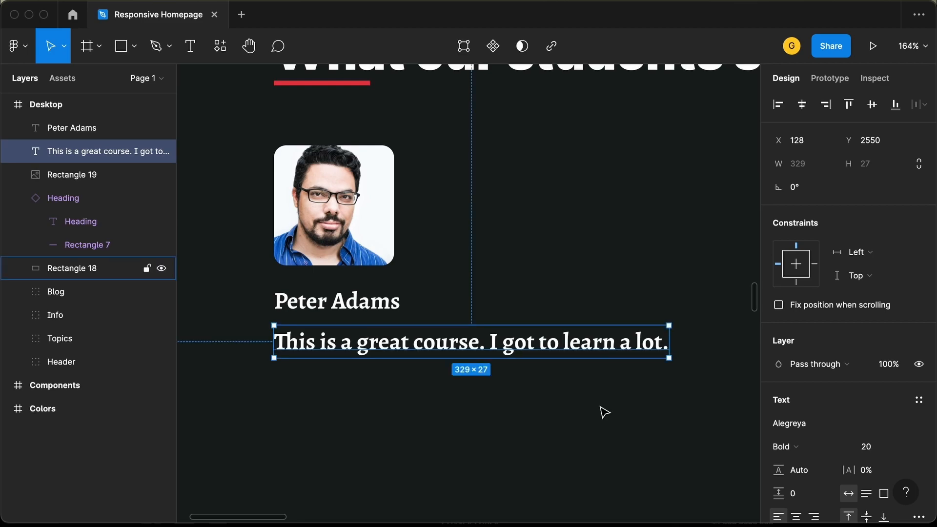
Step: Change the testimonial quote's font weight to Regular and its size to 16
click(811, 446)
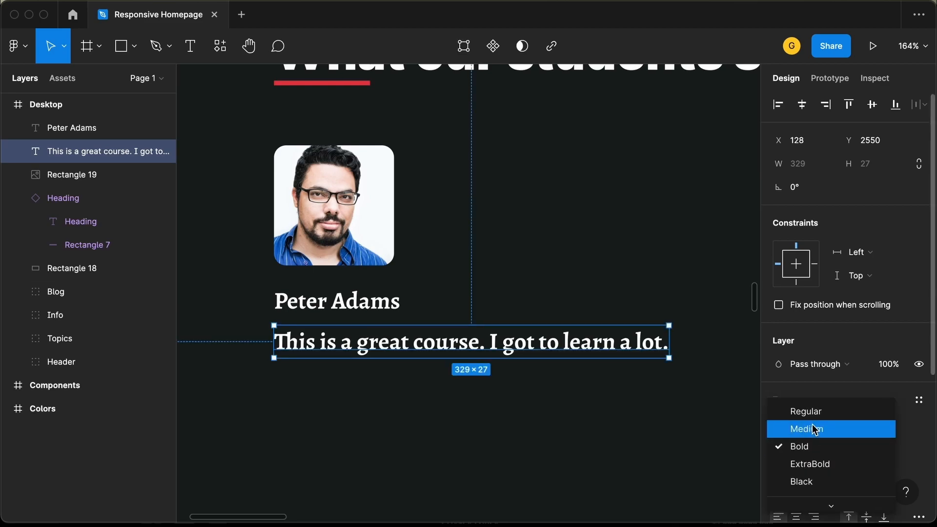
click(806, 410)
click(879, 452)
text(18)
key(Return)
click(449, 432)
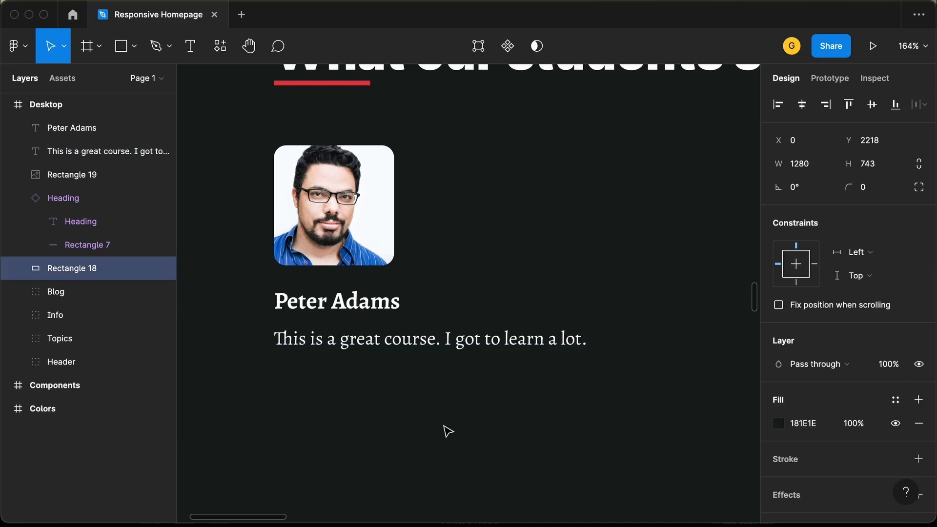
Step: Group the testimonial photo, the student name and the quote text together
scroll(448, 432, up, 3)
scroll(488, 354, down, 5)
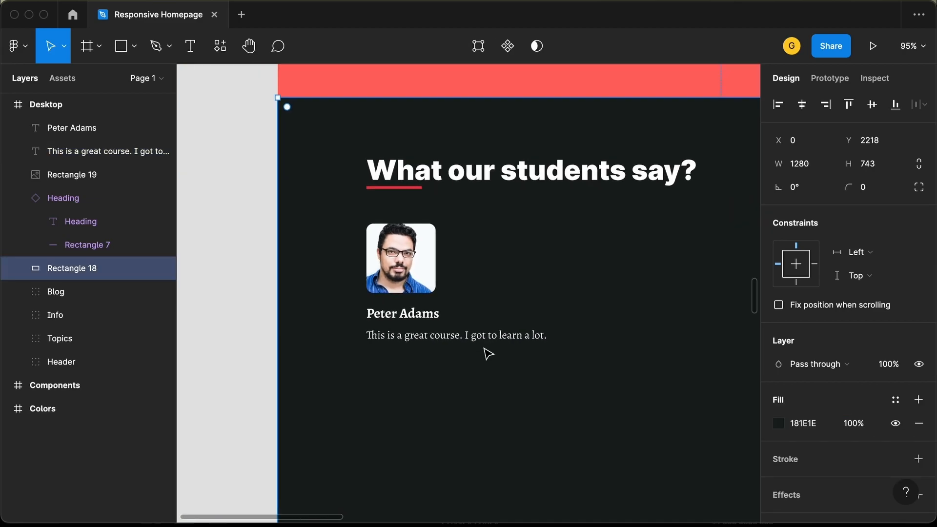
scroll(488, 353, down, 4)
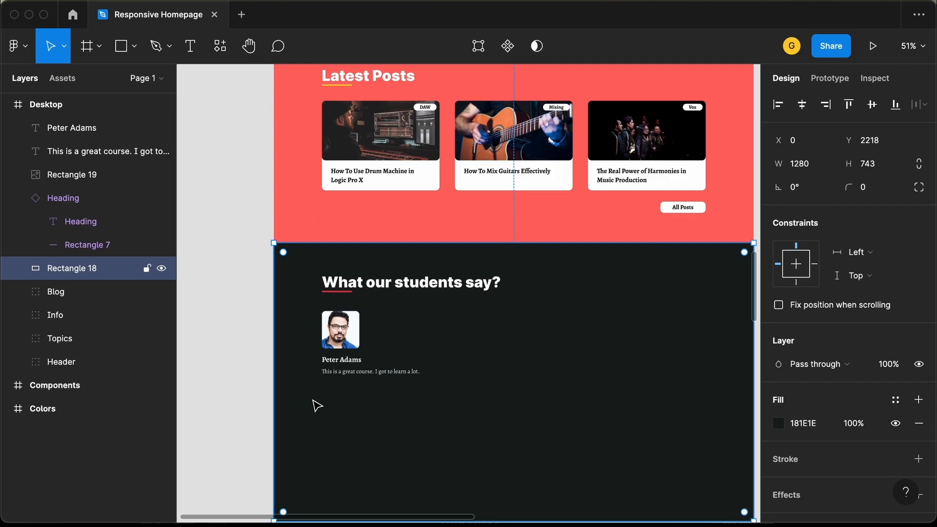
click(340, 329)
scroll(335, 332, up, 5)
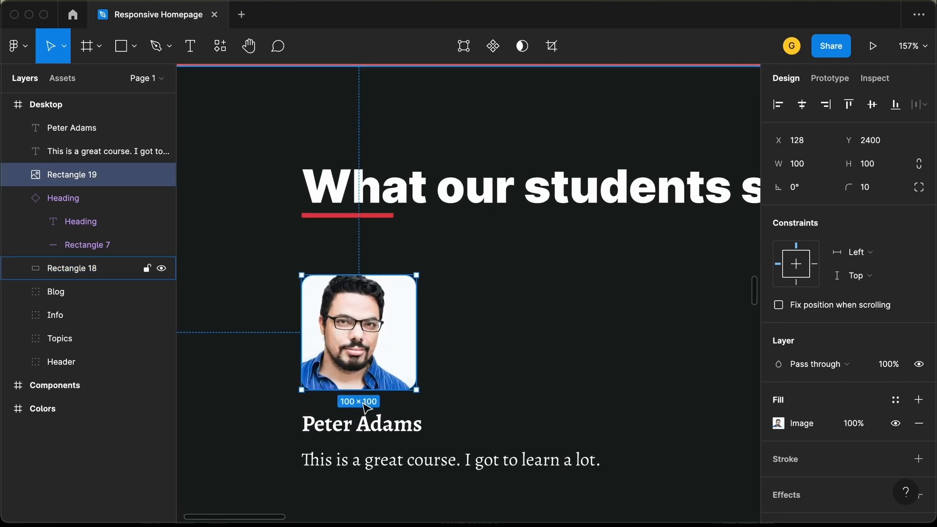
shift+click(365, 423)
shift+click(367, 459)
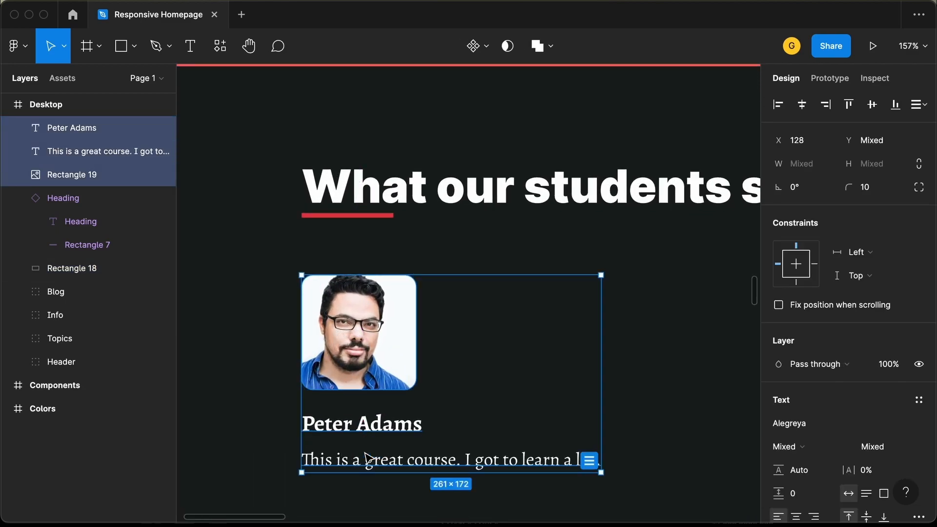
scroll(368, 459, down, 3)
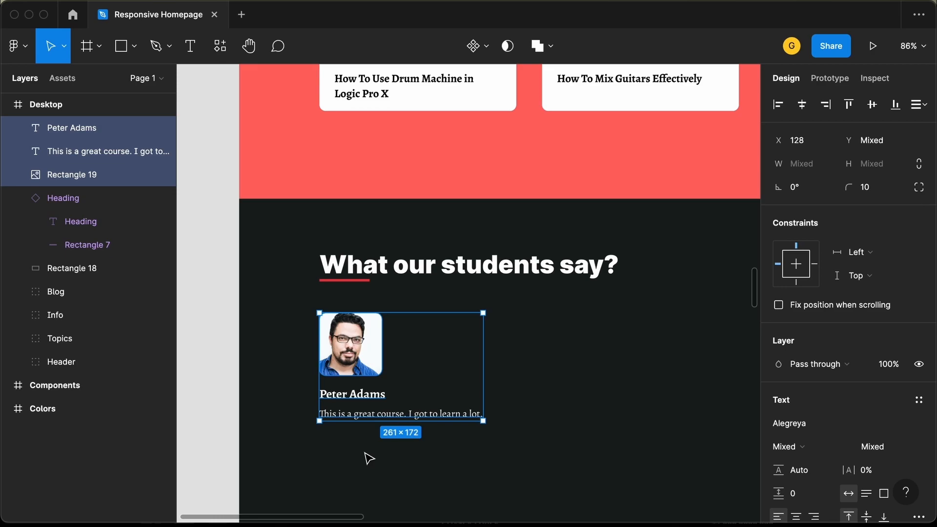
key(ctrl+g)
Step: Rename the new testimonial group as "Tesstimonial 01"
double_click(95, 137)
text(Tesstimoni)
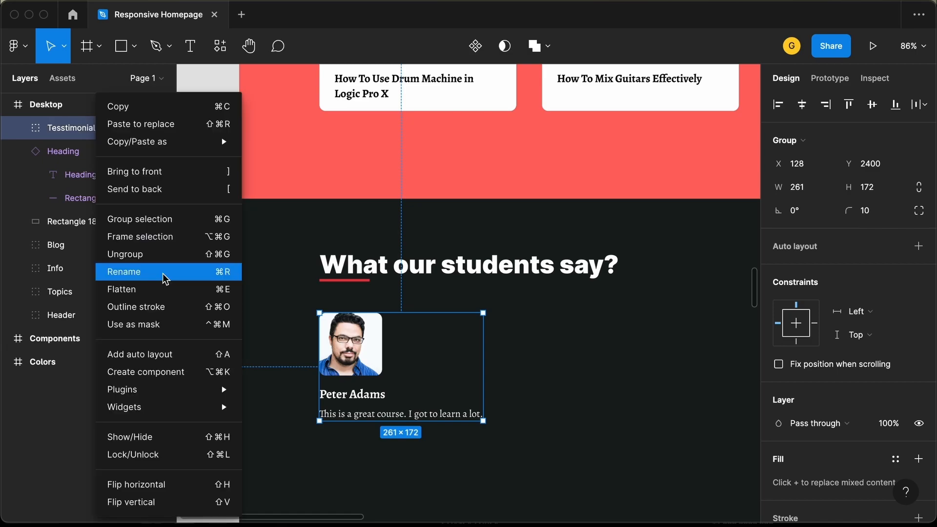
click(164, 273)
key(Right)
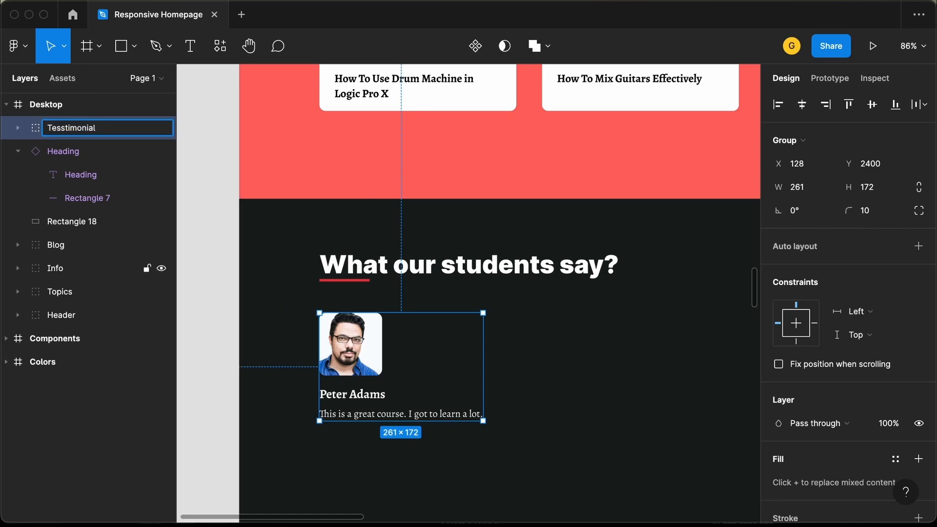
key(Return)
Step: Switch the testimonial quote text to auto height and set its width to 263
scroll(355, 366, down, 3)
click(356, 367)
scroll(369, 349, up, 5)
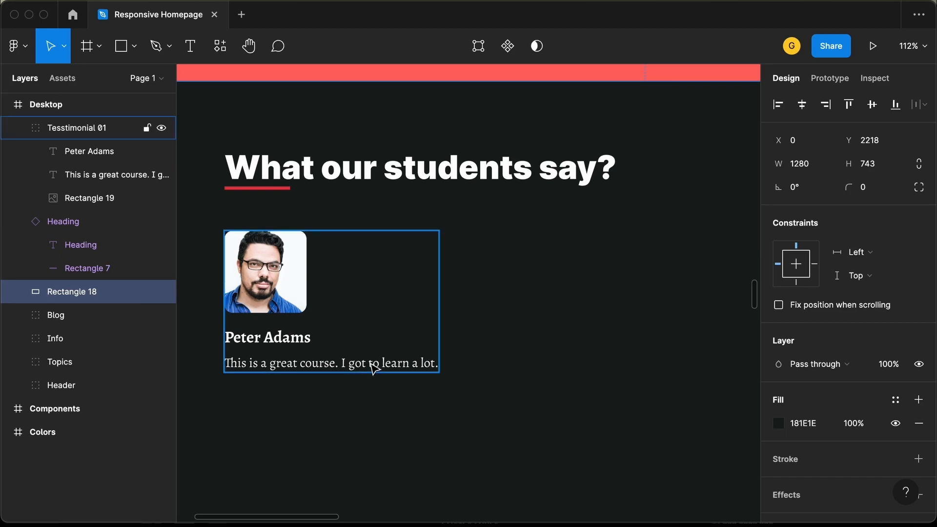
click(373, 367)
click(373, 365)
key(shift+0)
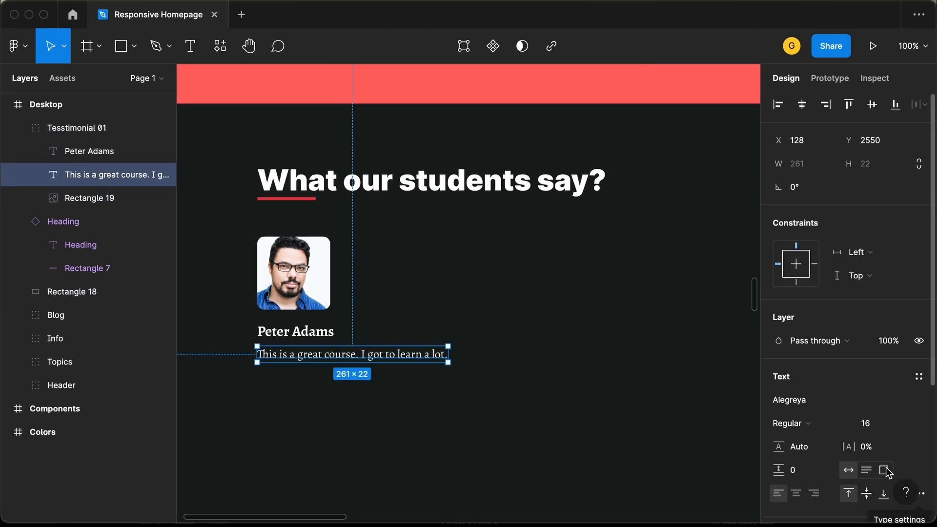
click(867, 470)
click(813, 170)
text(263)
key(Return)
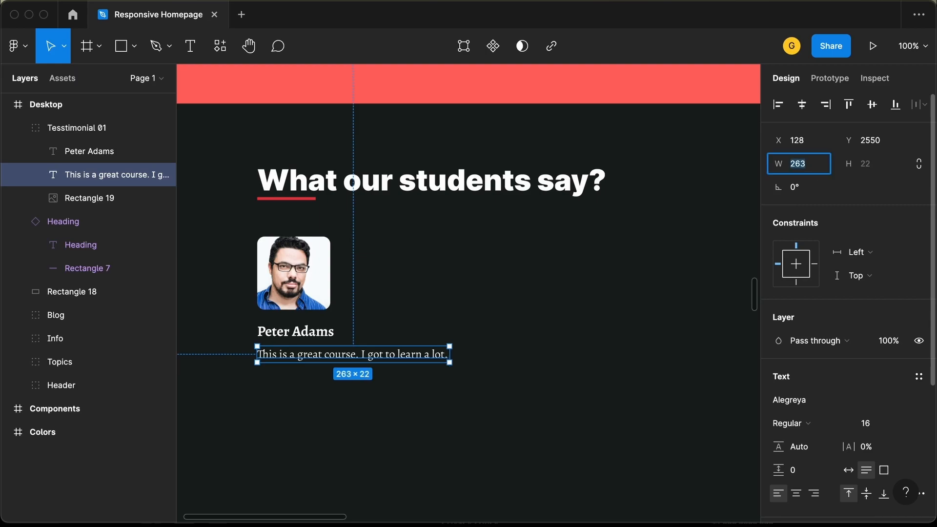
click(511, 368)
Step: Duplicate the testimonial group twice in the same row, placing the copies at X 432 and X 754, Y 2400
scroll(511, 376, down, 5)
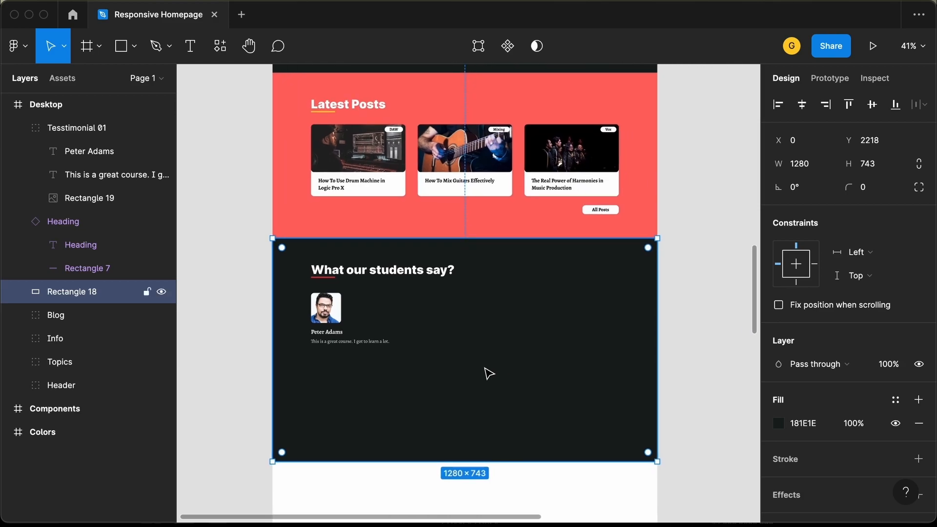
click(346, 324)
drag(341, 321, 528, 325)
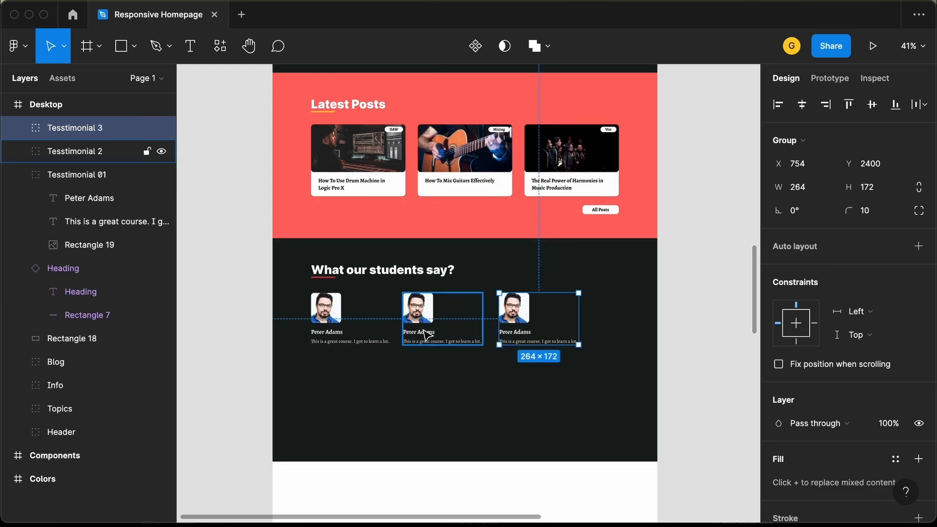
Step: Replace the second testimonial's photo with Unsplash's man in a light blue sweater before shelves, found by searching "person"
scroll(408, 328, up, 5)
scroll(408, 328, down, 3)
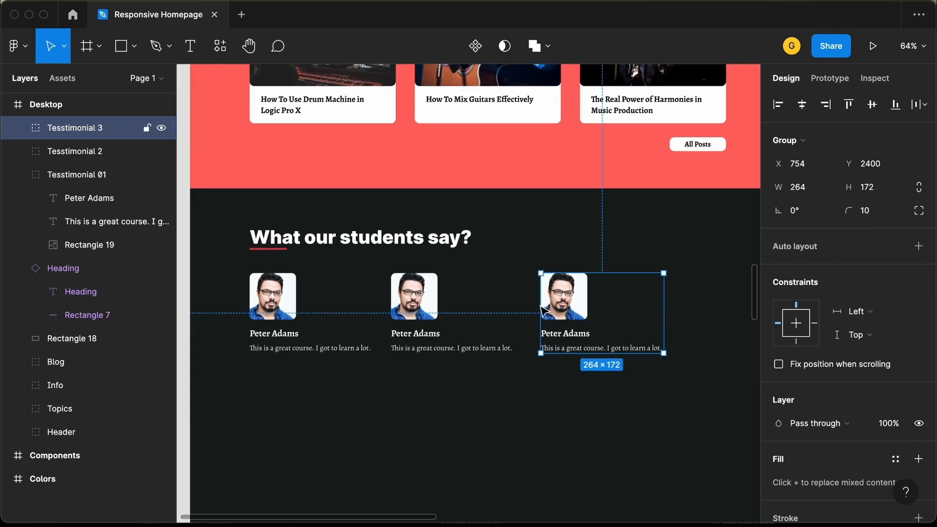
double_click(419, 306)
scroll(419, 306, up, 5)
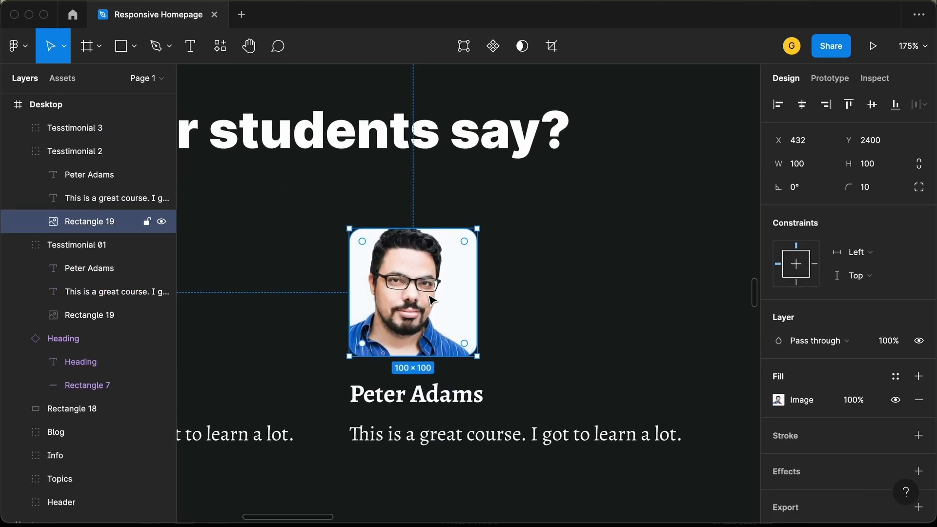
right_click(431, 298)
mouse_move(507, 393)
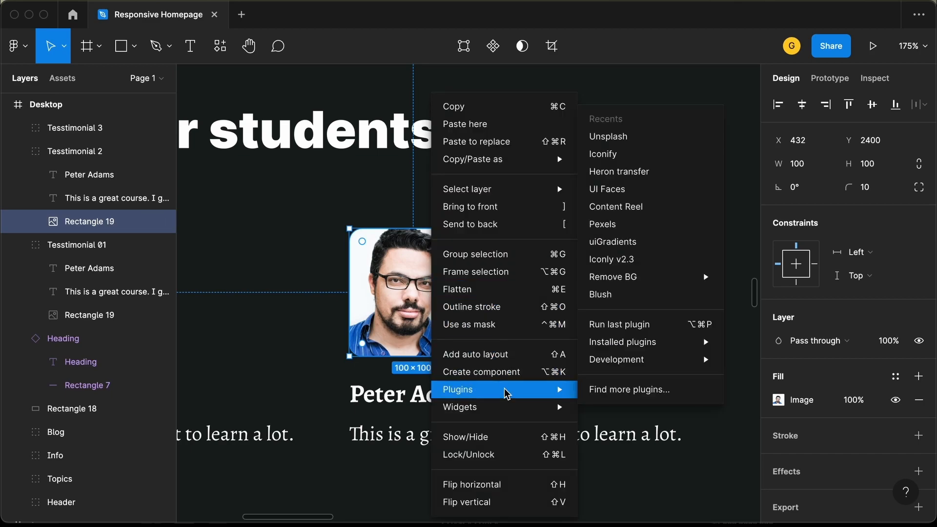
click(652, 138)
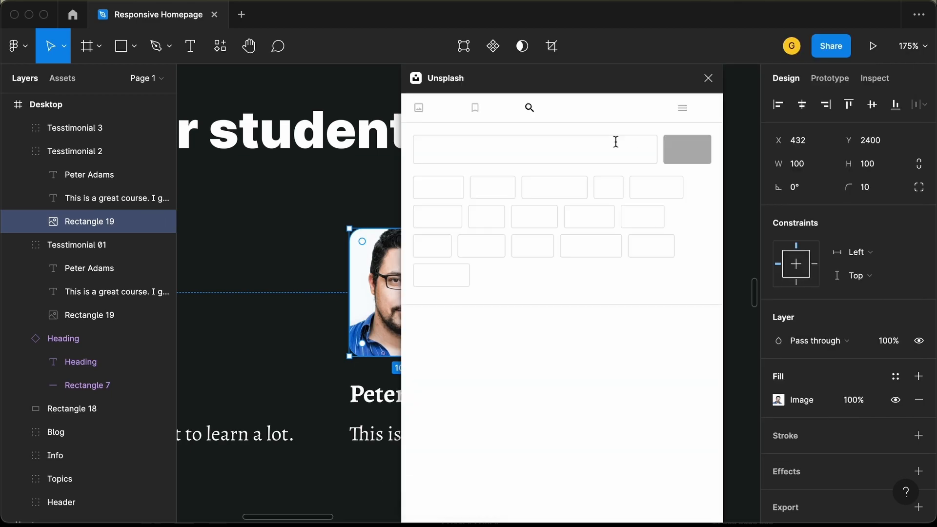
click(516, 150)
text(person)
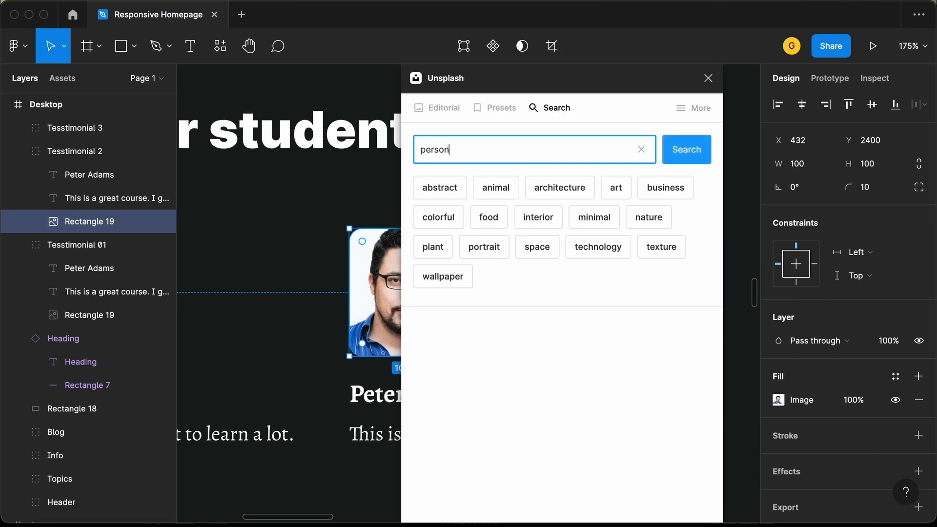
key(Return)
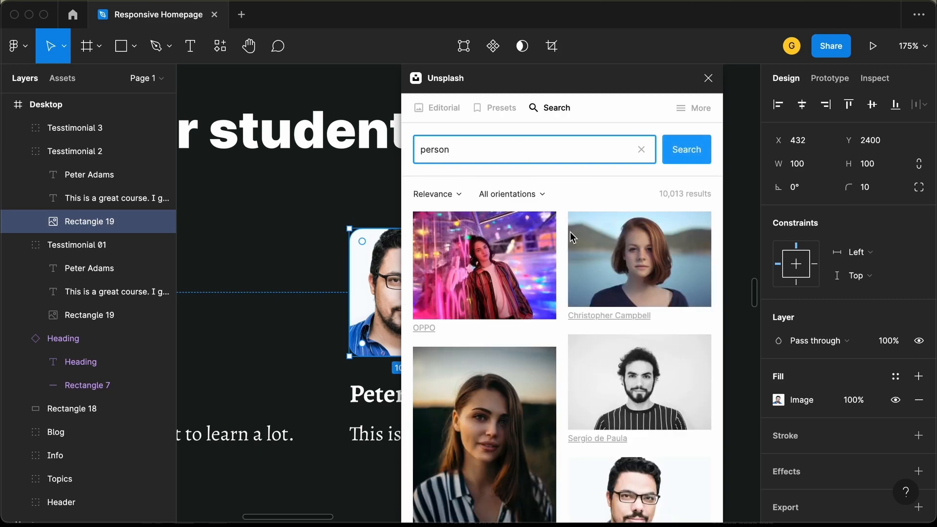
scroll(576, 325, down, 15)
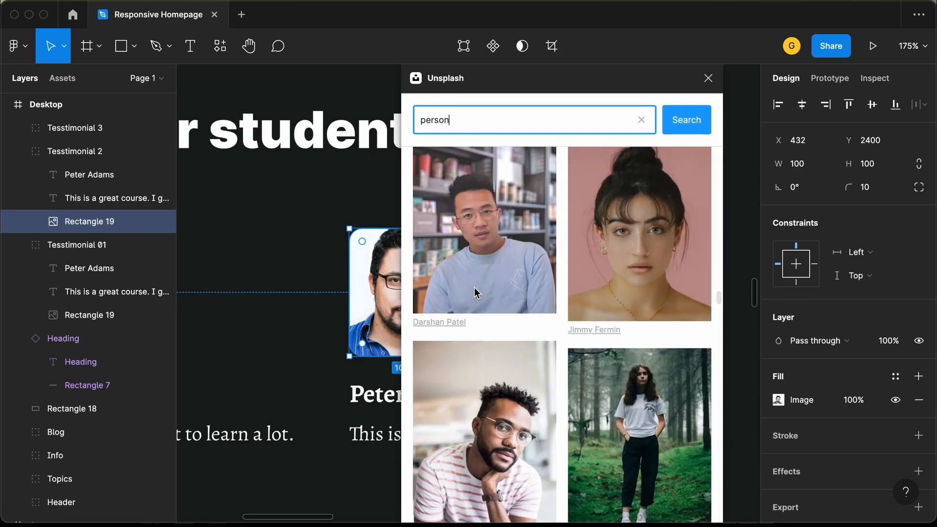
click(480, 234)
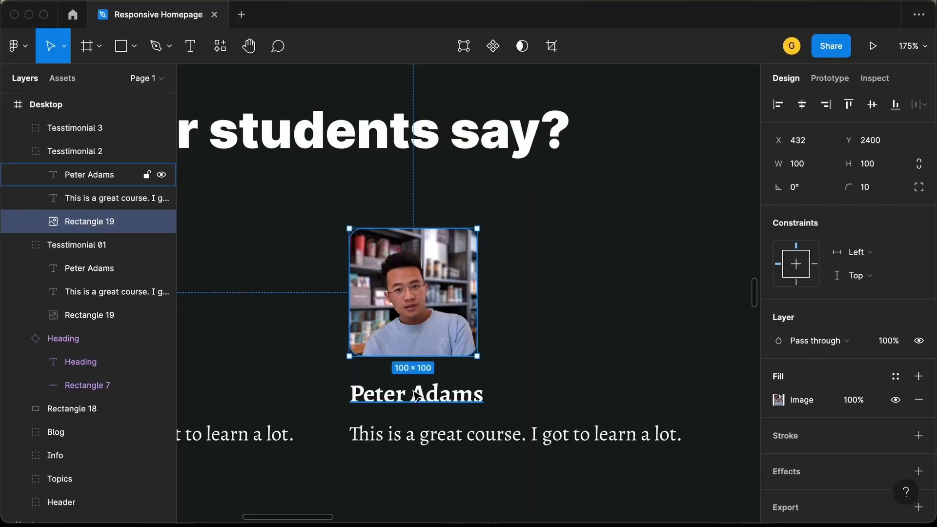
Step: Change the second testimonial's student name and set its quote to "I got to learn a lot about Music Production with this course. Thanks :)"
click(416, 399)
text(R)
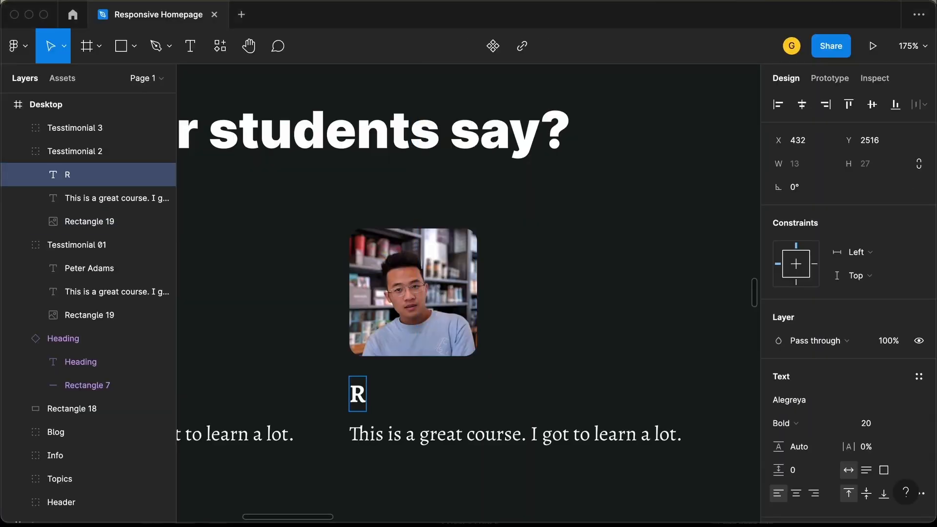
text(obert Fox)
scroll(488, 293, down, 3)
click(524, 373)
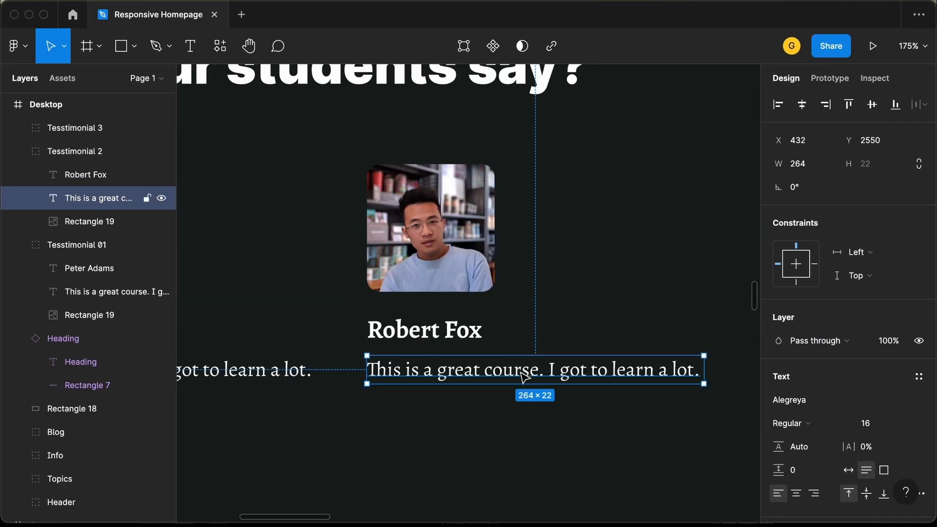
double_click(521, 374)
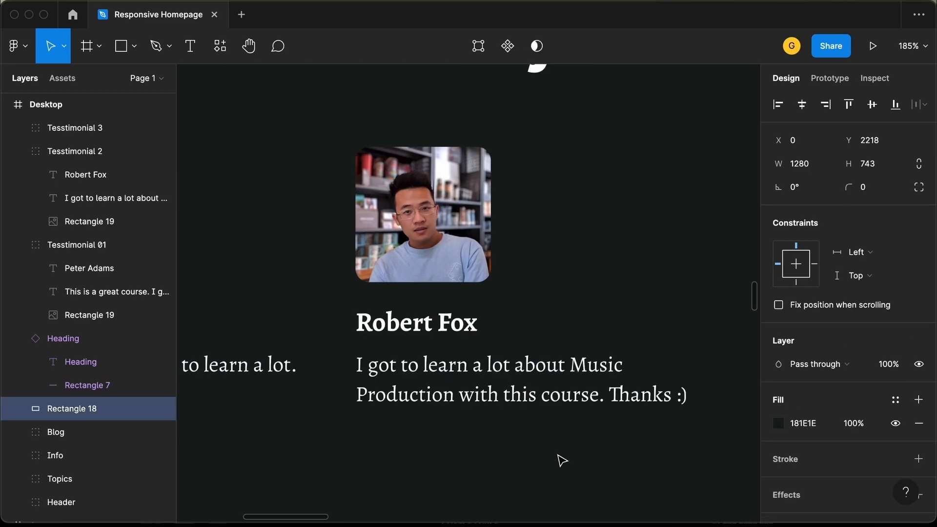
Step: Replace the third testimonial's photo with Unsplash's freckled woman resting her chin on her hand, found by searching "person"
scroll(562, 460, right, 10)
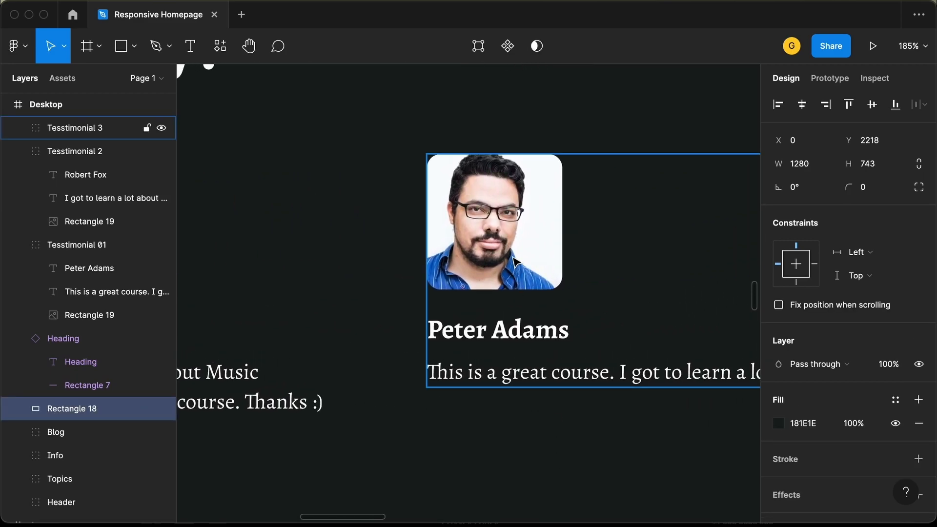
click(515, 227)
scroll(466, 232, right, 3)
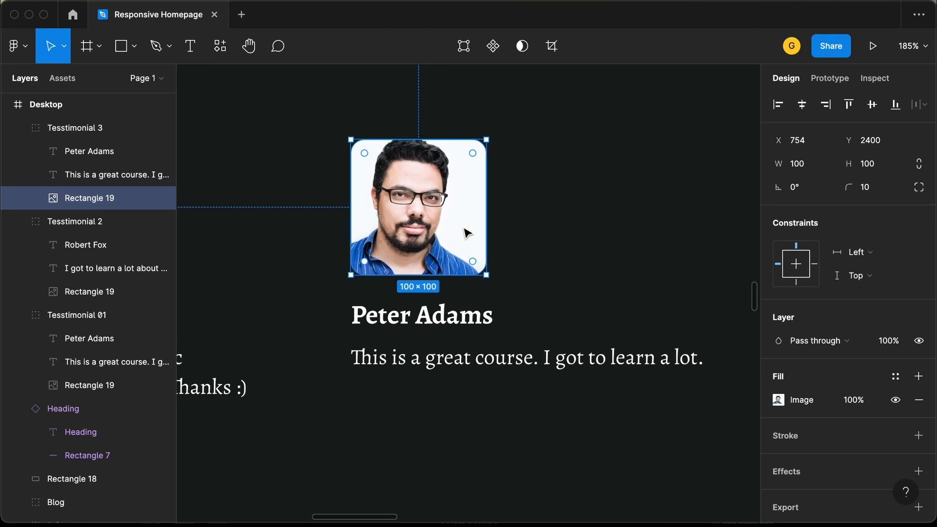
right_click(442, 230)
mouse_move(513, 400)
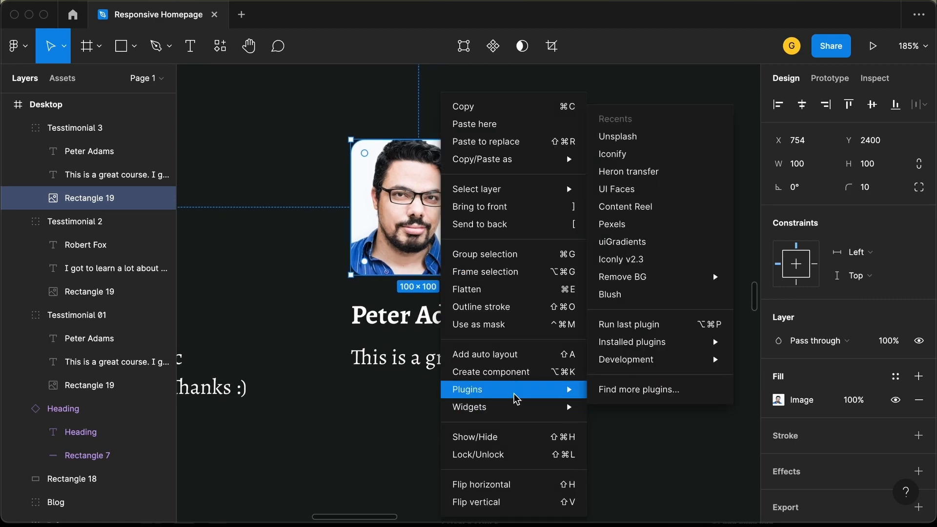
click(676, 140)
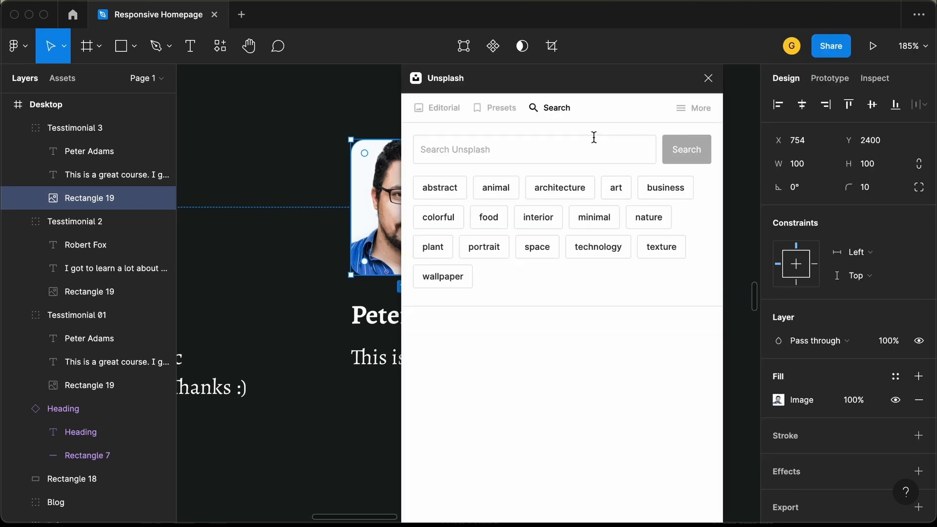
click(515, 143)
text(person)
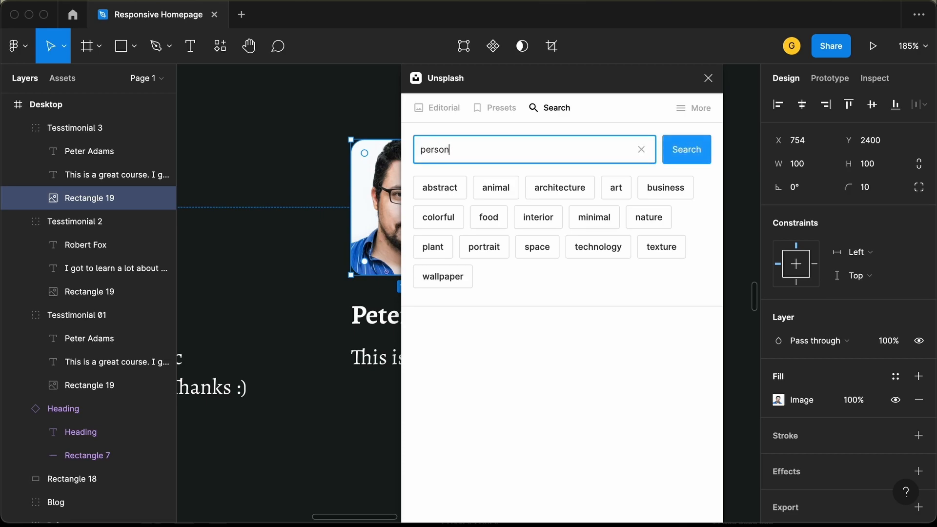
key(Return)
scroll(615, 342, down, 3)
scroll(561, 303, up, 1)
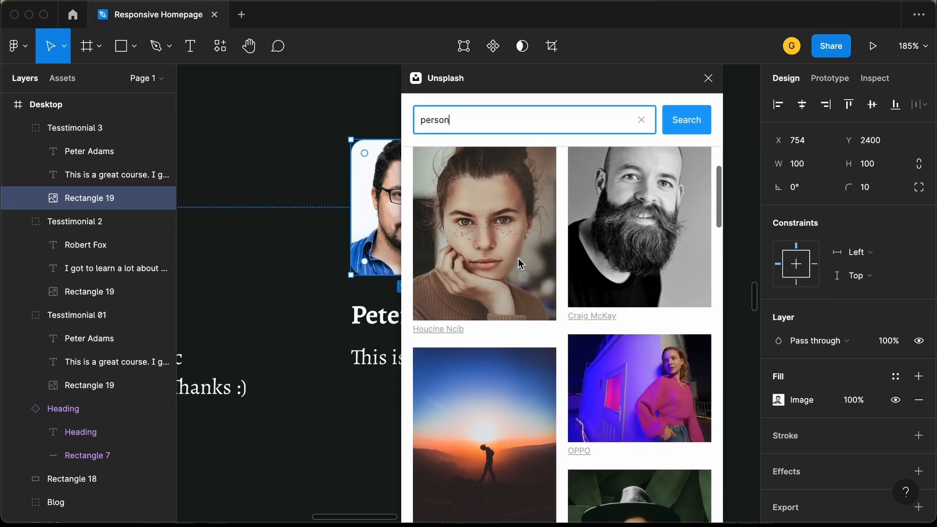
click(512, 256)
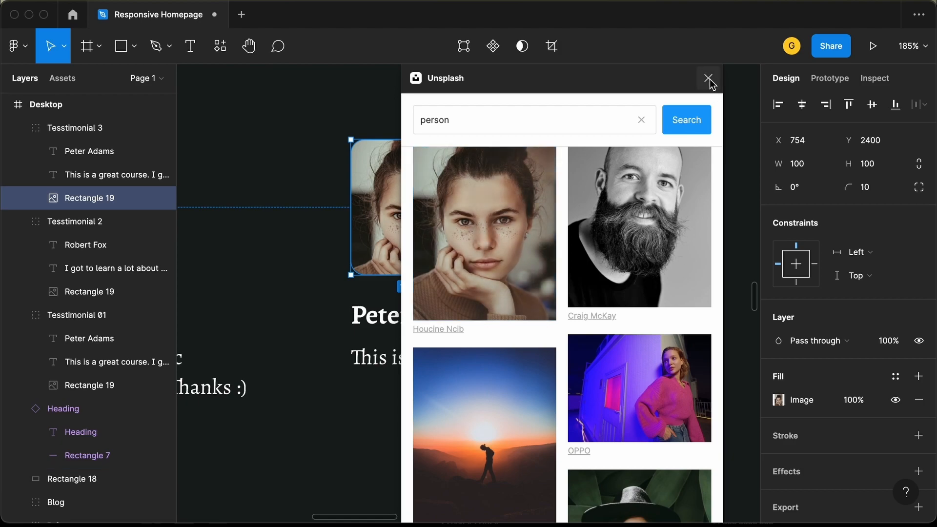
click(709, 78)
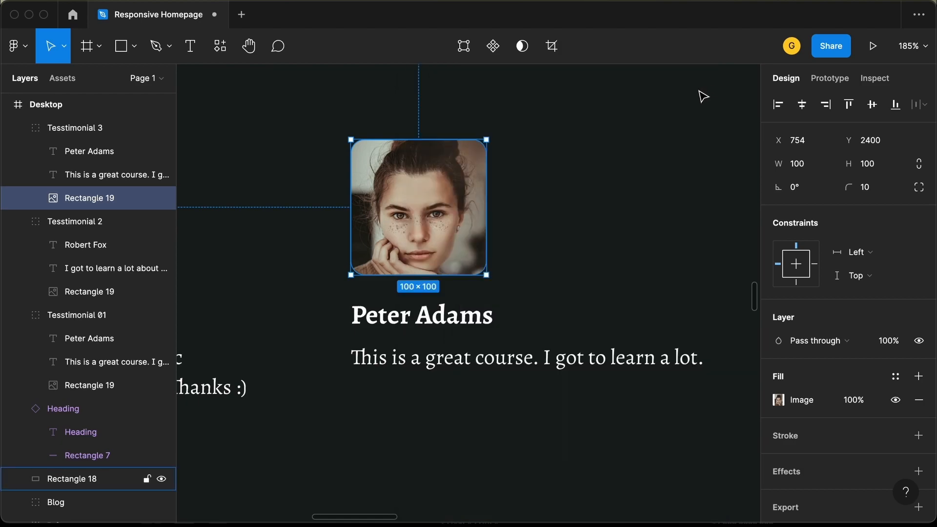
Step: Change the third testimonial's student name and set its quote to "Awesome! Great job!!"
double_click(436, 319)
text(Emily Smith)
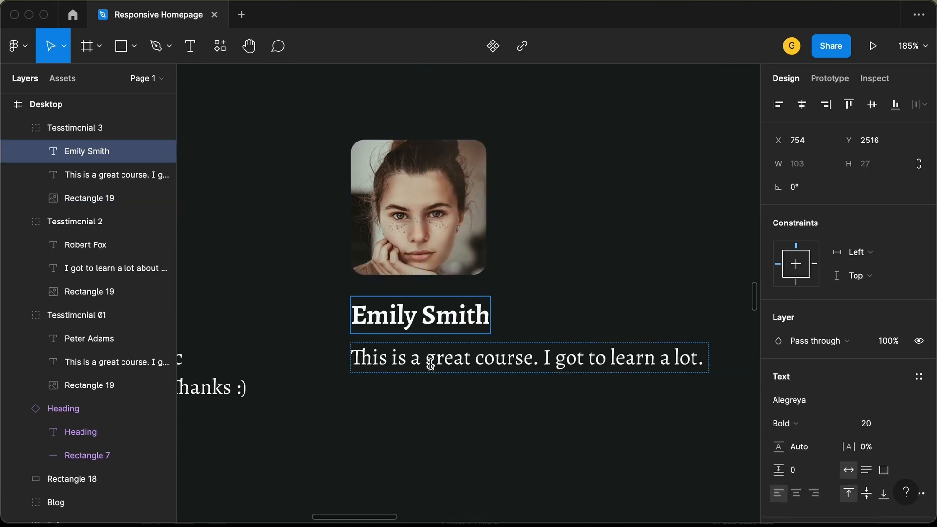
double_click(430, 364)
text(Awesome! Great job!!)
scroll(513, 434, down, 5)
click(513, 434)
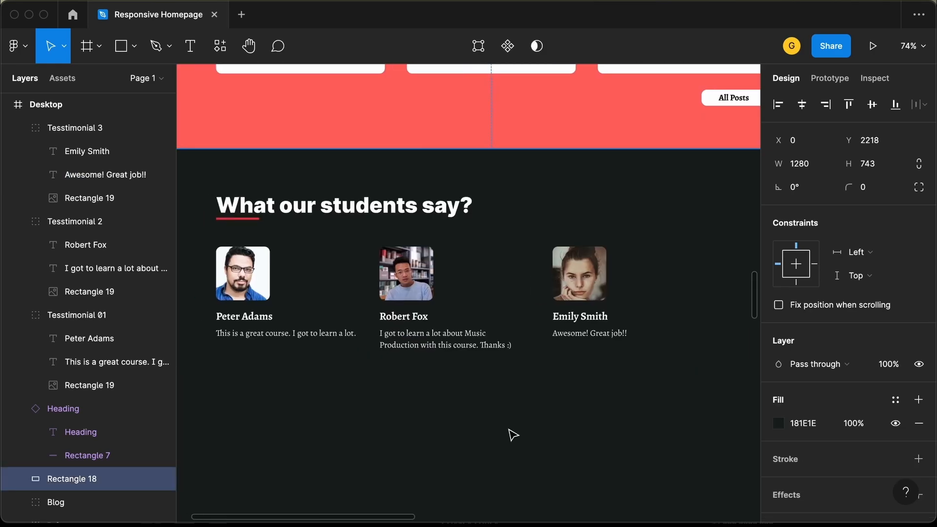
Step: Move the third testimonial group horizontally until its right edge aligns with the right edge of the last post card
scroll(513, 435, right, 2)
scroll(513, 434, up, 1)
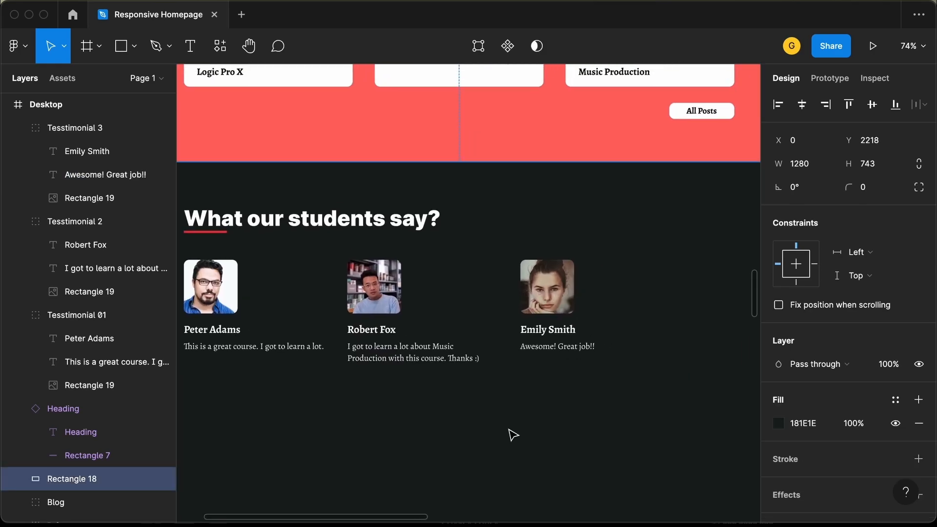
scroll(513, 435, right, 1)
scroll(512, 435, down, 4)
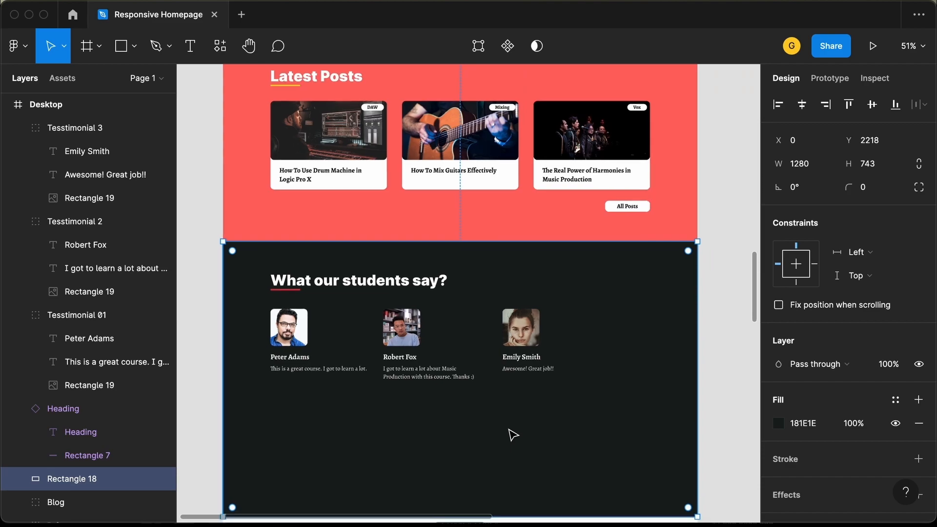
scroll(513, 435, right, 1)
scroll(513, 435, down, 1)
click(518, 331)
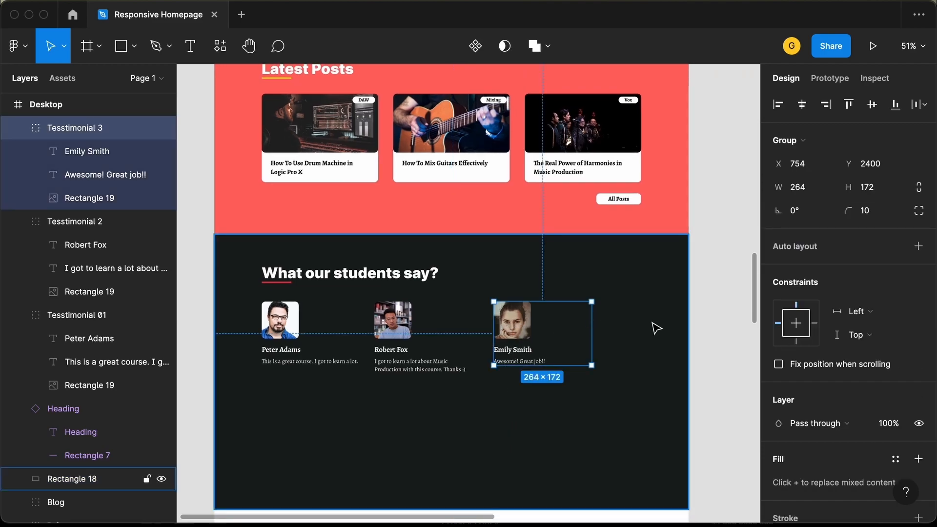
key(shift+Right)
key(shift+Right)
key(shift+Right)
key(shift+Right)
key(shift+Right)
key(shift+Right)
key(shift+Right)
key(shift+Right)
key(shift+Right)
key(shift+Right)
key(shift+Right)
key(shift+Right)
key(shift+Right)
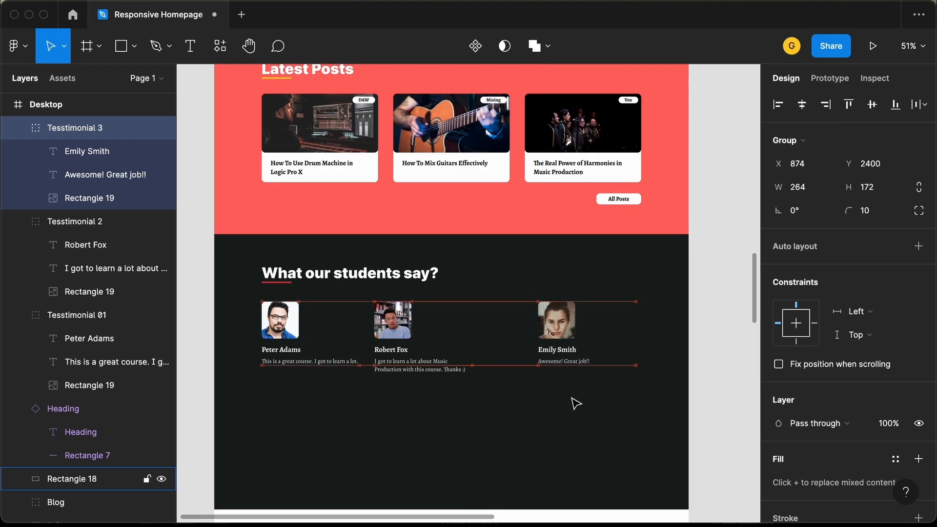
key(Right)
key(Right)
key(Right)
key(Right)
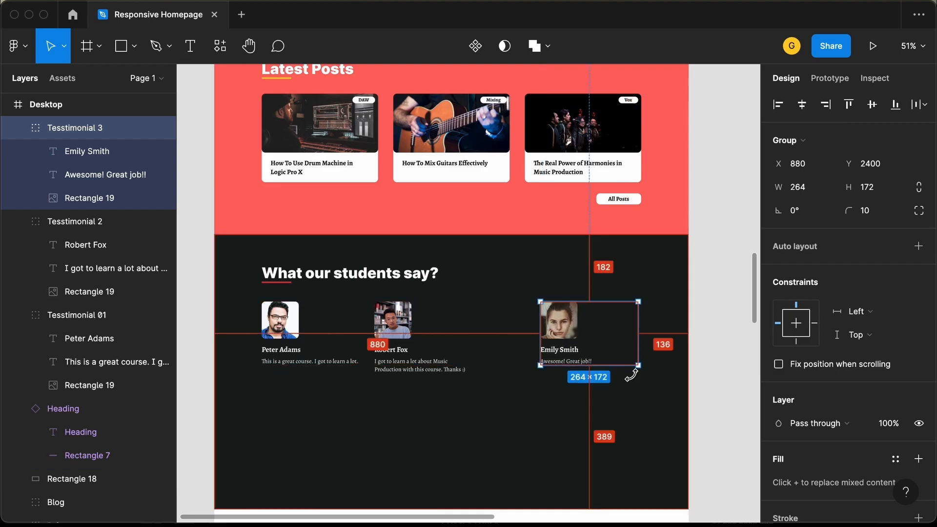
click(721, 336)
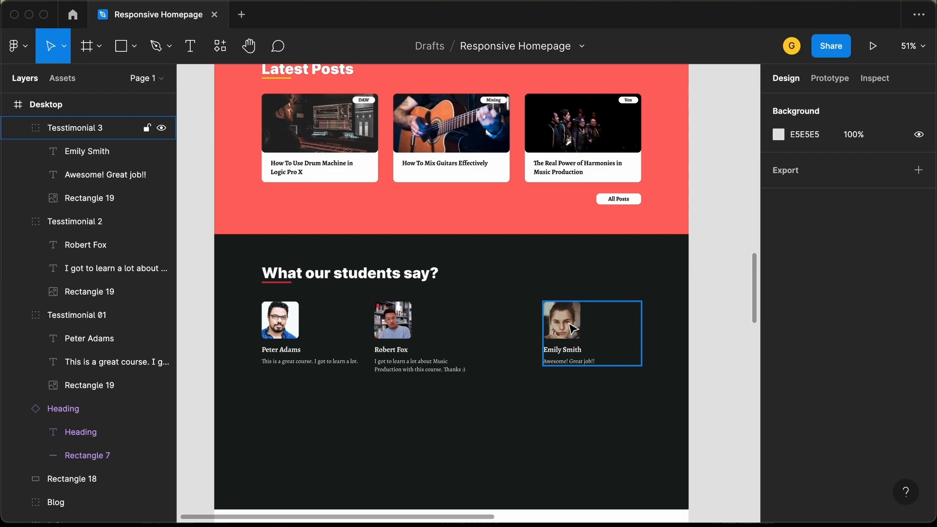
Step: Select all three testimonial groups and space them evenly across the row with Tidy up
click(571, 329)
shift+click(393, 323)
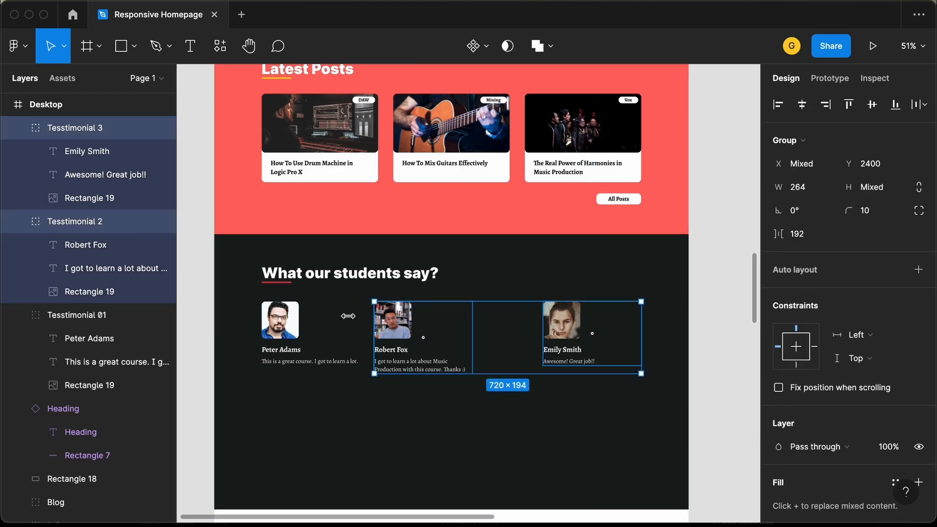
shift+click(283, 316)
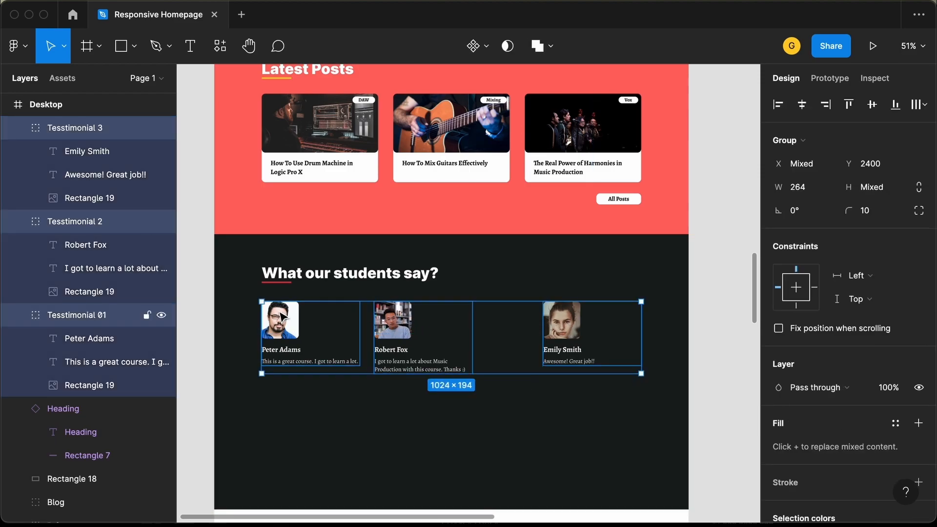
click(923, 105)
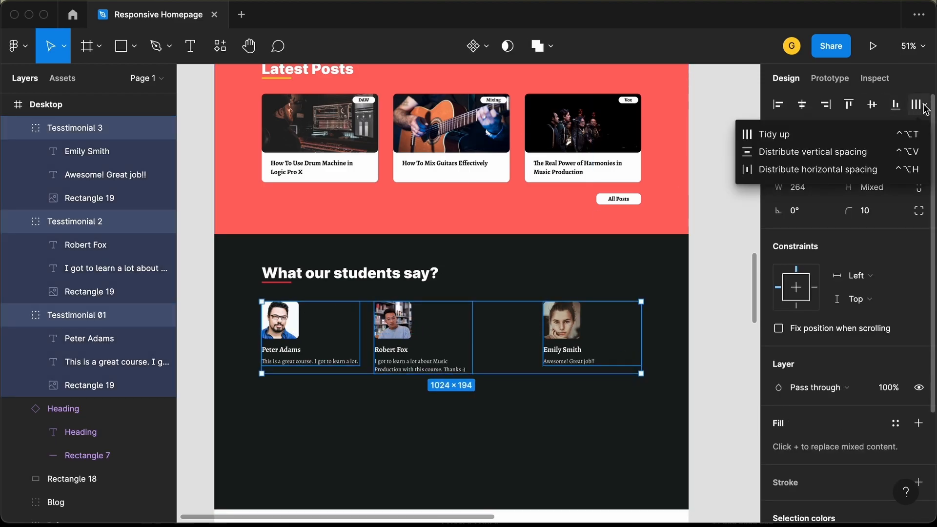
click(812, 137)
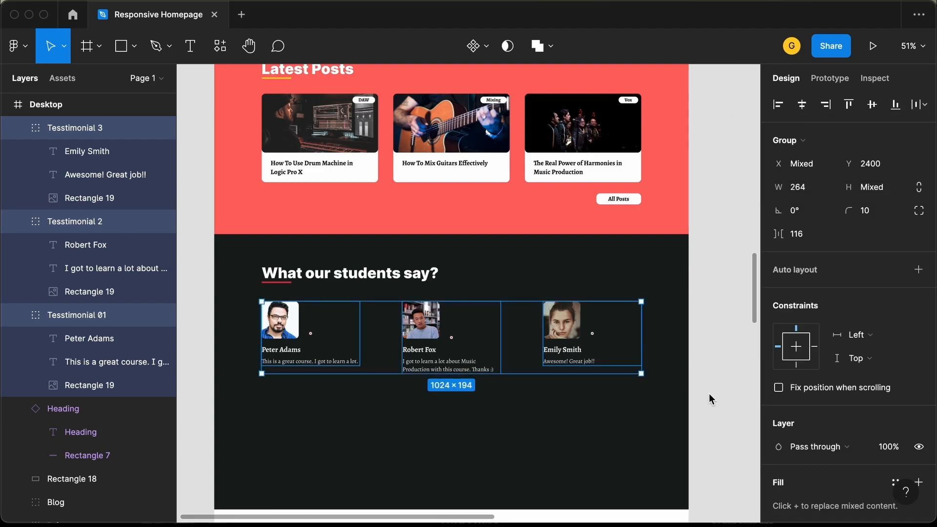
click(726, 401)
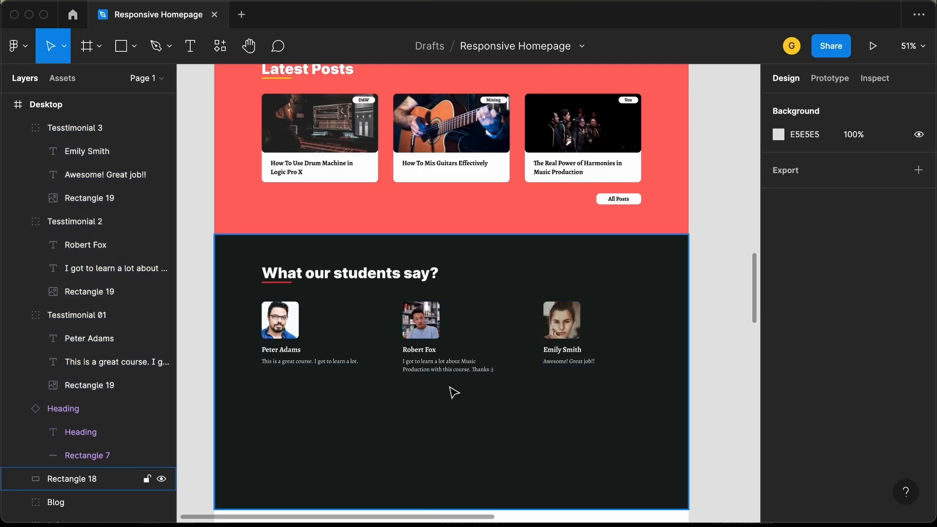
Step: Shorten the dark background rectangle of the testimonials section to a height of 456, leaving 80 below the second testimonial
click(438, 427)
scroll(437, 425, down, 2)
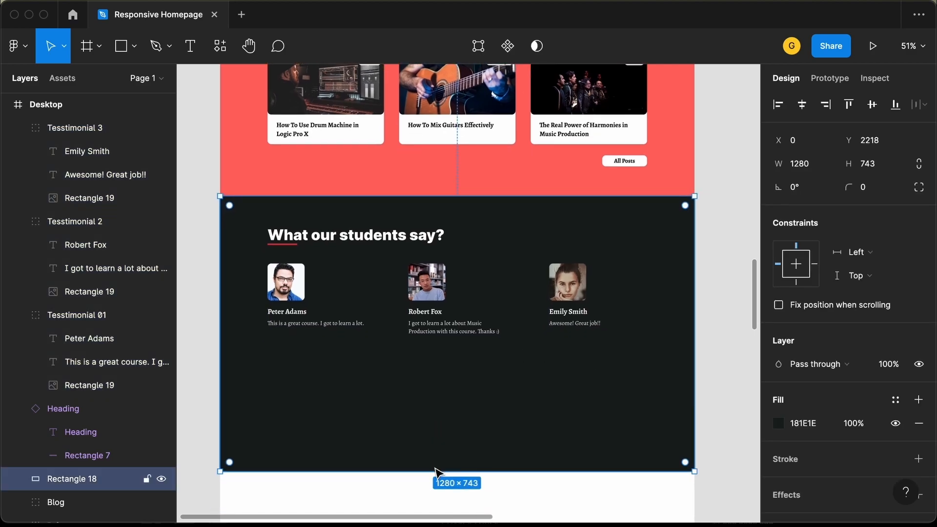
drag(434, 470, 442, 371)
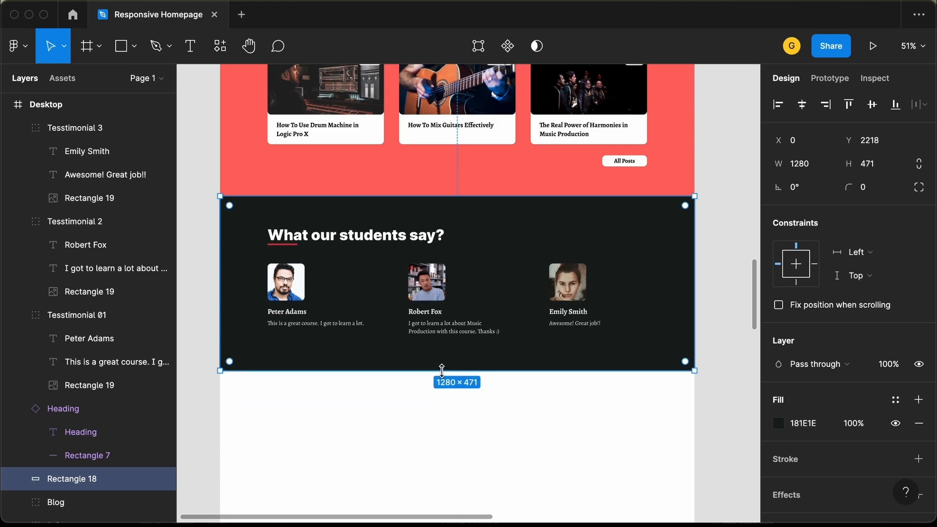
key(alt)
drag(462, 371, 463, 365)
key(alt)
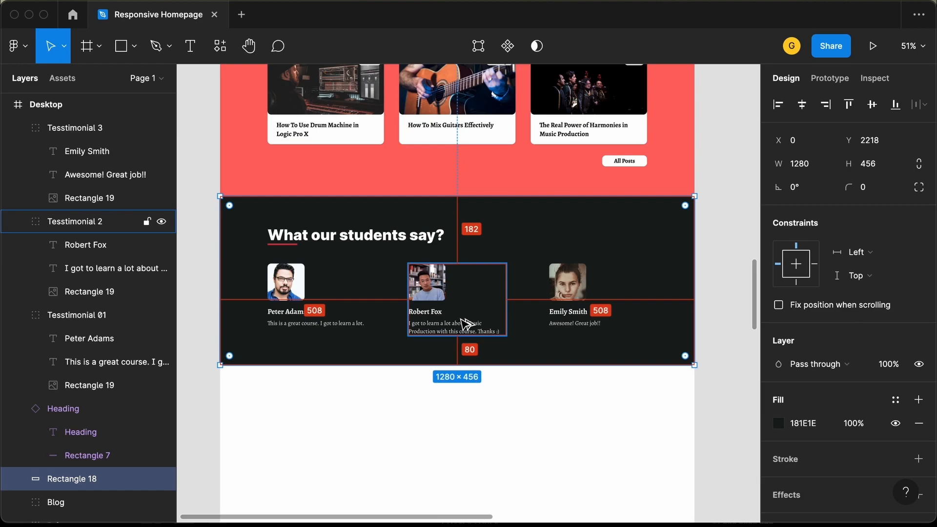
Step: Group the testimonials section's dark background, heading and all three testimonials together
click(383, 389)
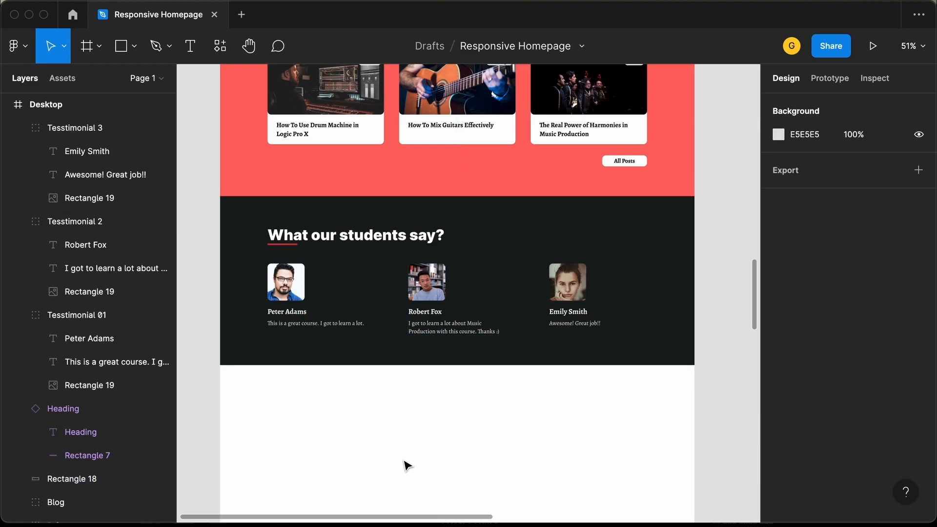
scroll(407, 465, down, 4)
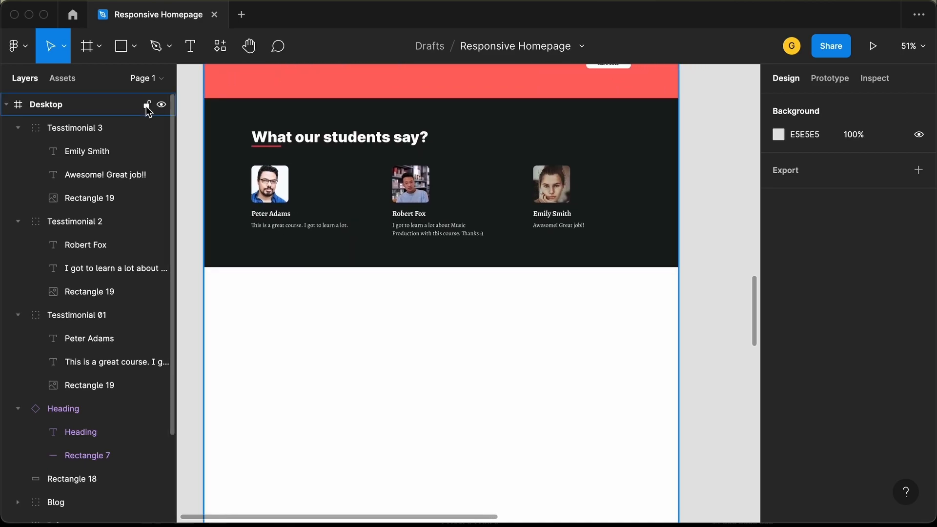
click(122, 47)
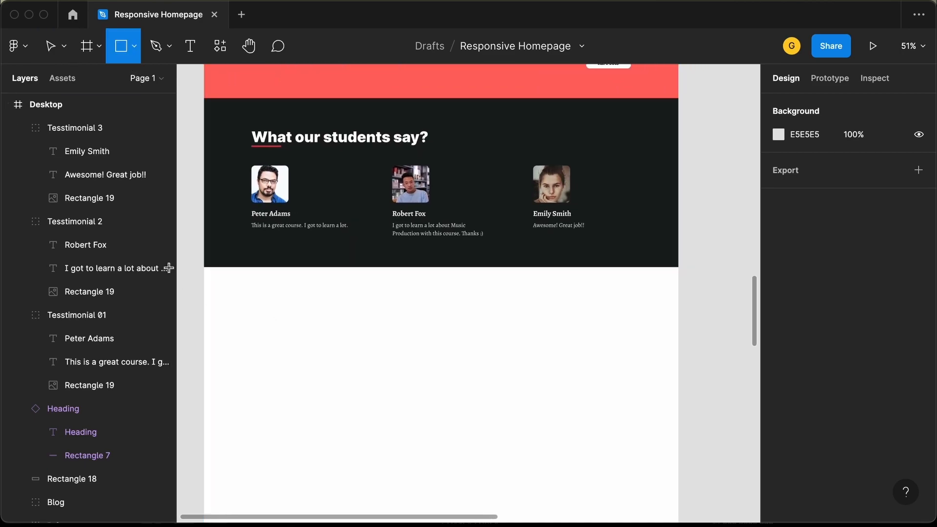
click(50, 46)
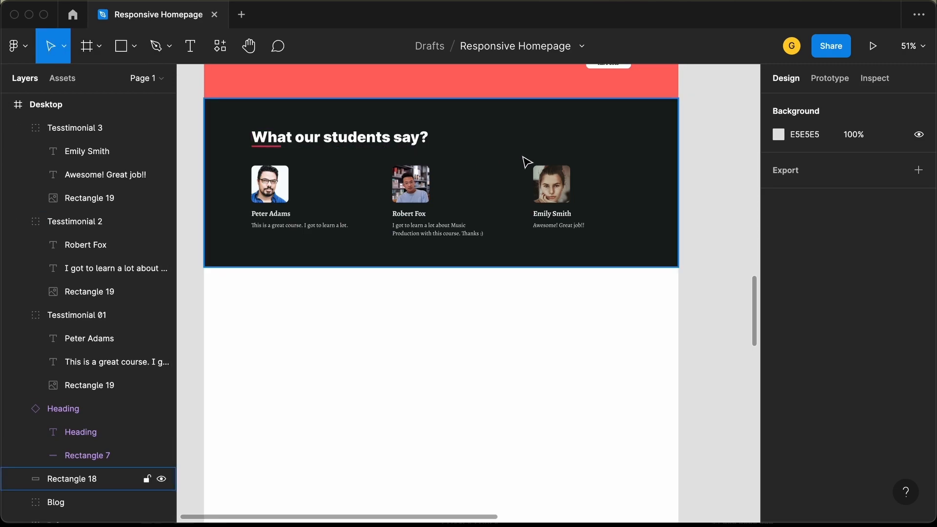
scroll(708, 130, left, 2)
drag(721, 125, 205, 308)
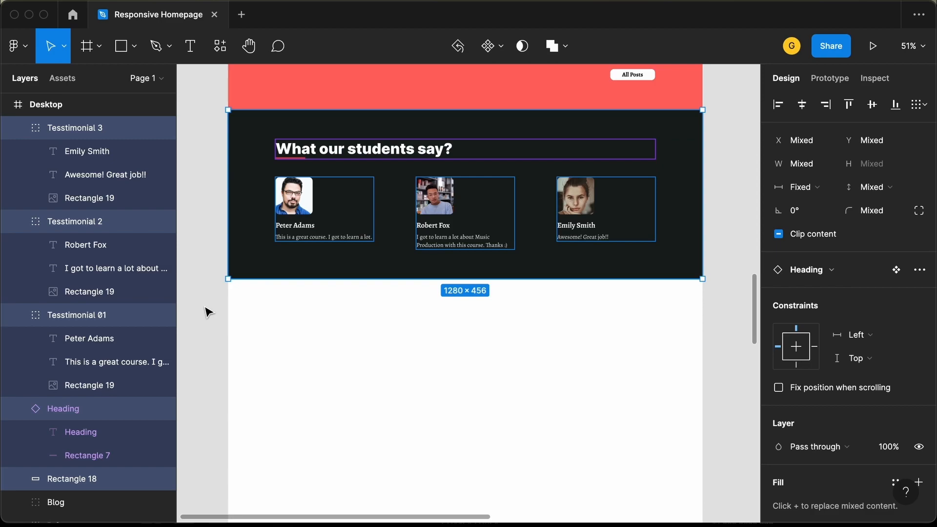
key(super+g)
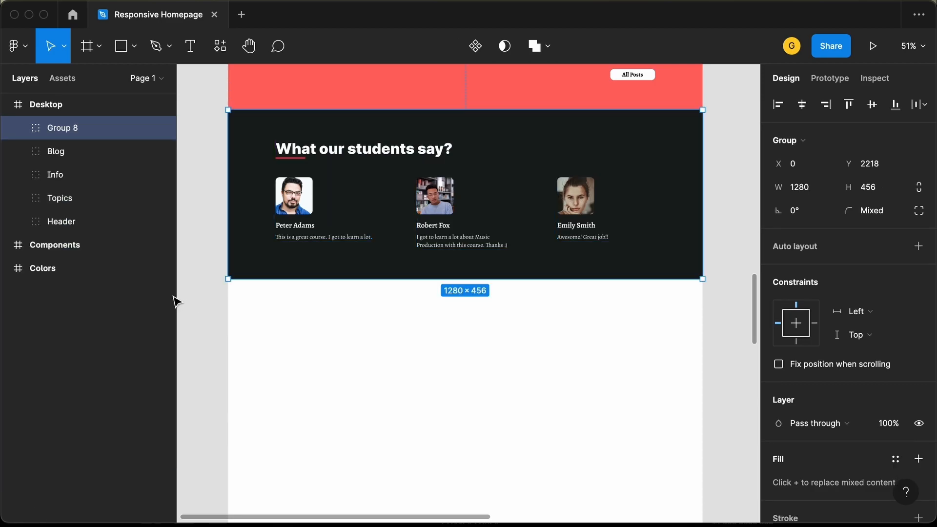
Step: Rename the new section group as Testimonials
double_click(84, 128)
text(Ter)
text(tim)
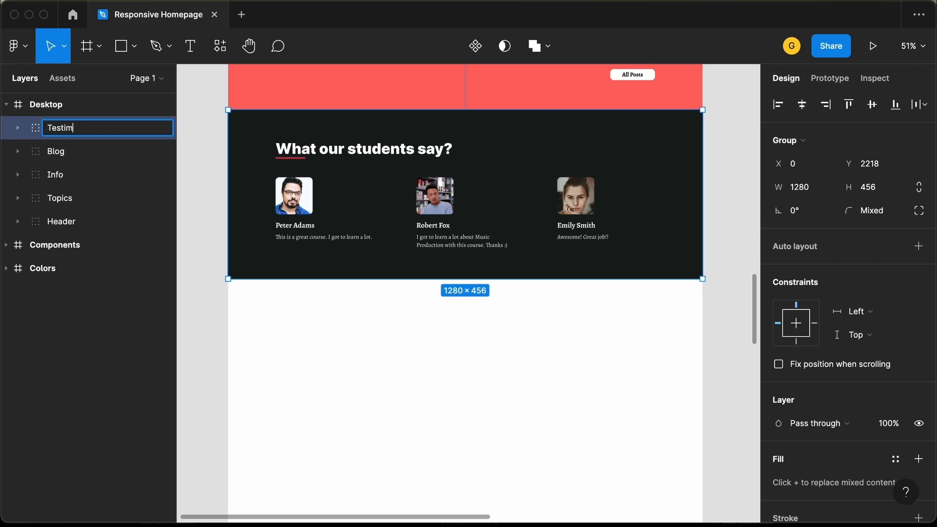
text(onials)
key(Return)
Step: Draw a full-width 1280 × 514 rectangle directly below the testimonials section and fill it with black (000000)
key(r)
click(264, 312)
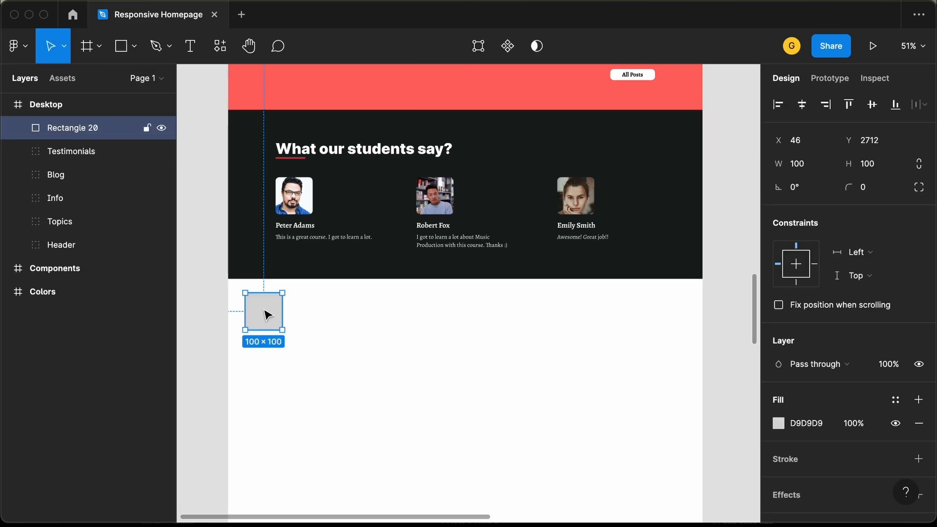
drag(264, 309, 704, 299)
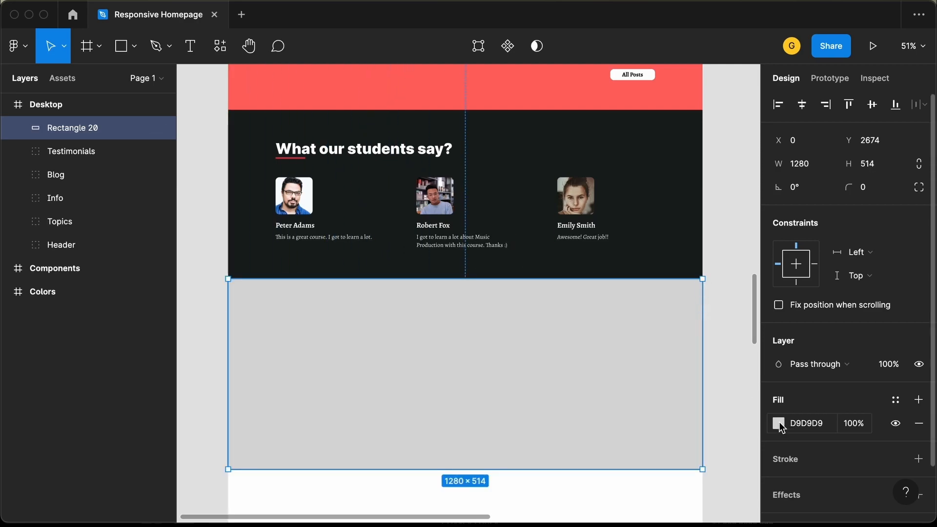
click(779, 424)
drag(647, 318, 540, 417)
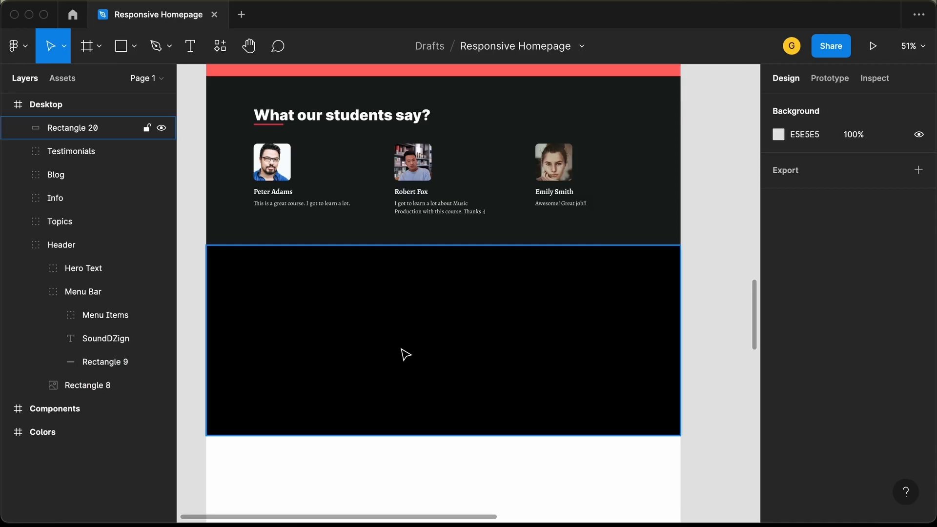
Step: Copy the SoundDZign logo text from the header's menu bar and paste it into the upper-left area of the black footer
scroll(405, 354, up, 15)
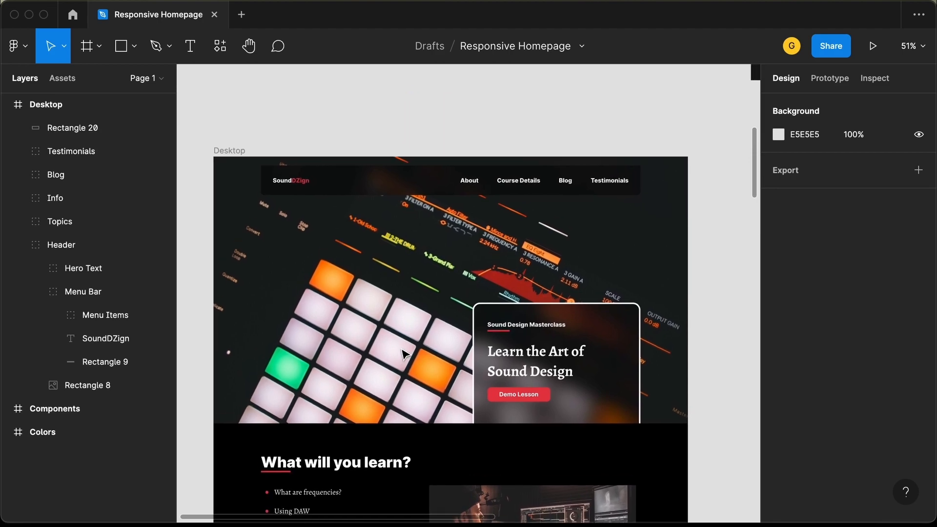
click(283, 183)
double_click(284, 183)
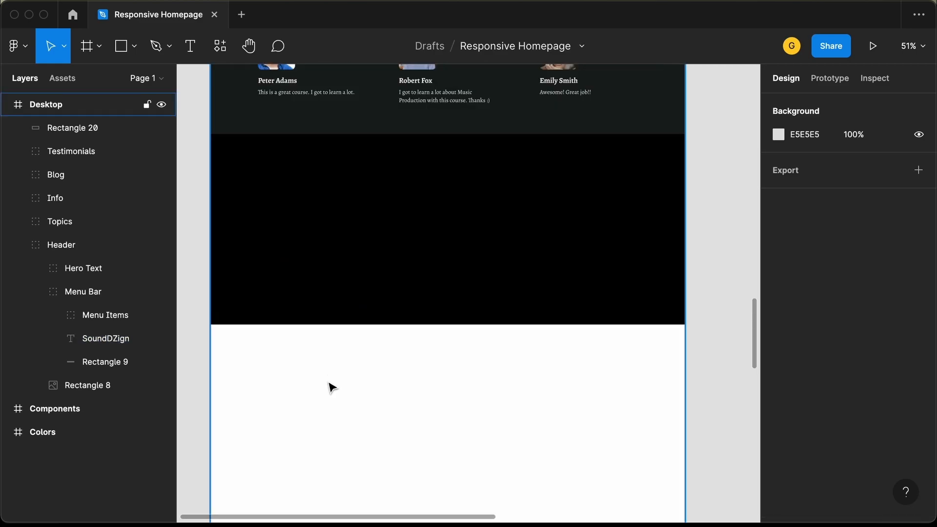
key(super+v)
drag(462, 292, 294, 161)
scroll(318, 225, up, 5)
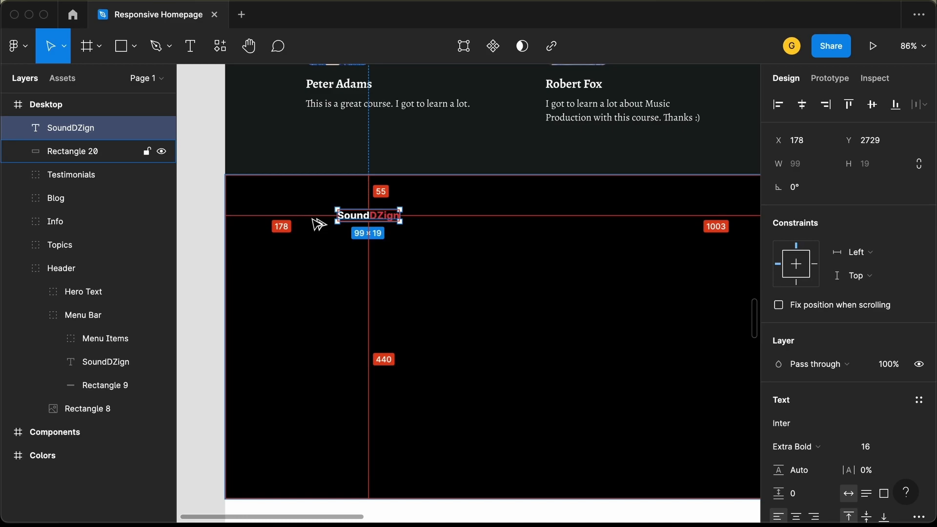
Step: Move the footer logo text horizontally to X 128, in line with the left edge of the testimonials
key(shift+Left)
key(shift+Left)
key(shift+Left)
key(shift+Left)
key(shift+Left)
key(shift+Left)
key(alt)
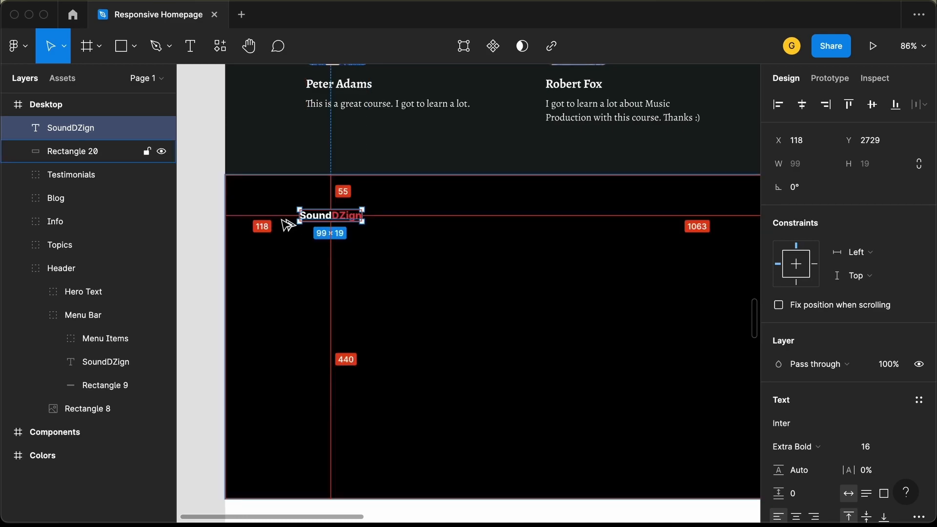
key(shift+Right)
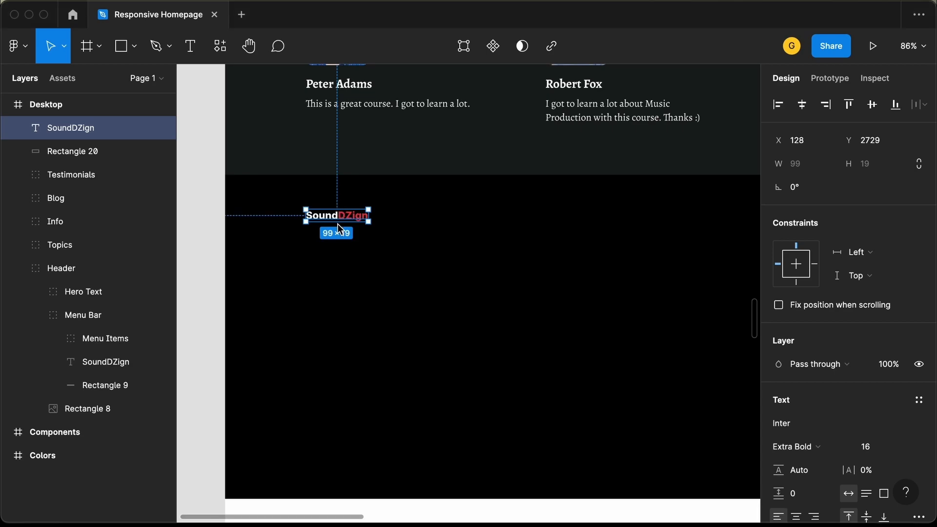
Step: Nudge the footer logo text up to Y 2724, 50 below the footer rectangle's upper edge
key(alt)
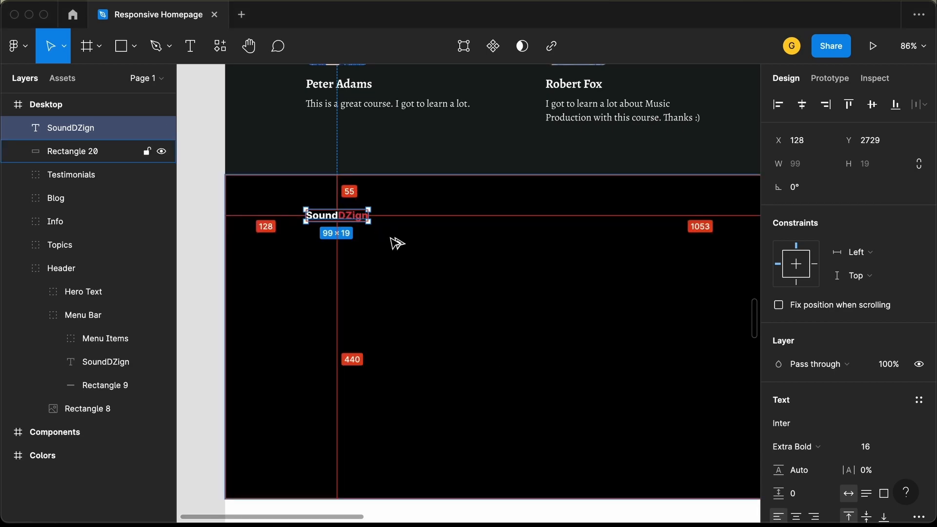
key(Up)
key(Up)
key(Up)
key(Up)
key(Up)
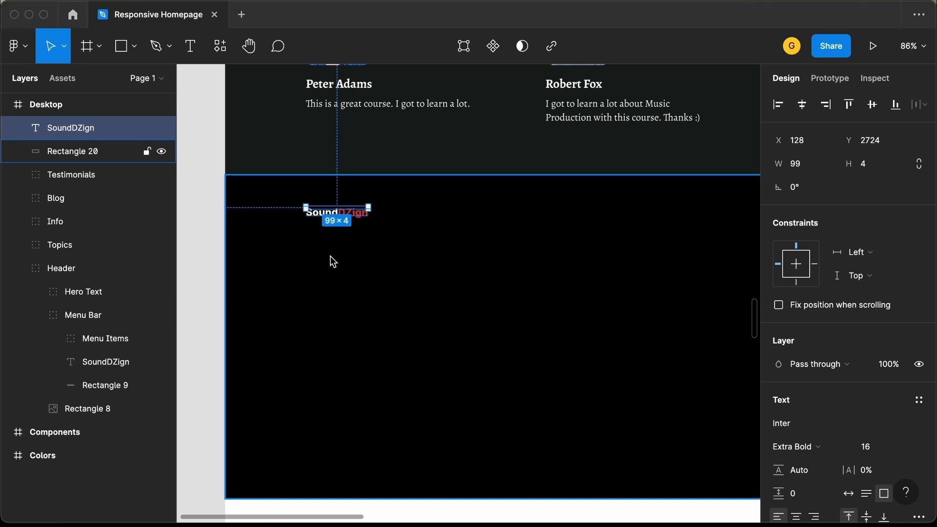
Step: Switch to the Desktop.png reference image, examine its footer layout, and return to the Figma design
key(super+Tab)
key(super+Tab)
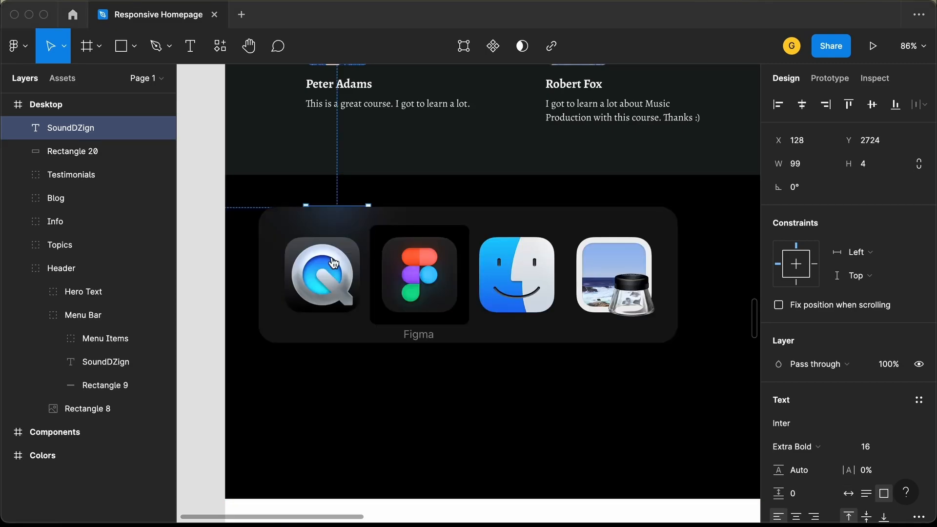
key(super+Tab)
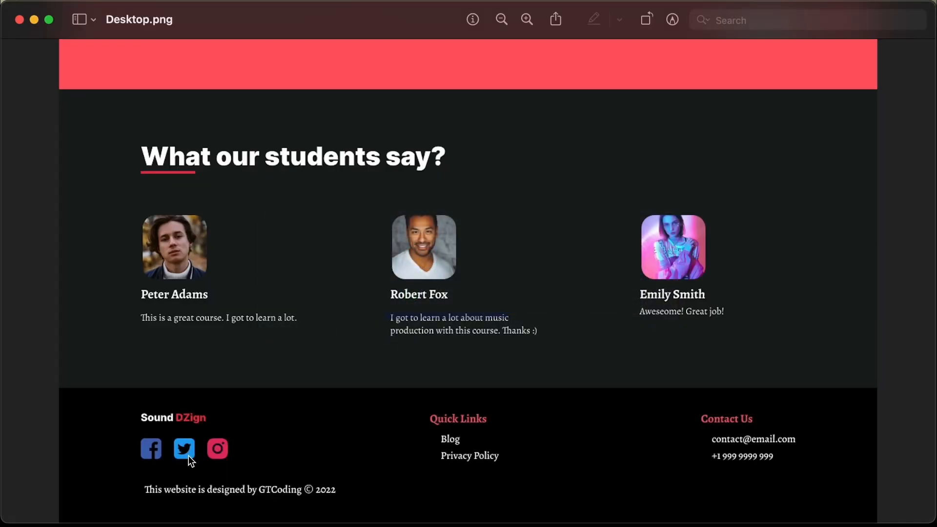
key(super+Tab)
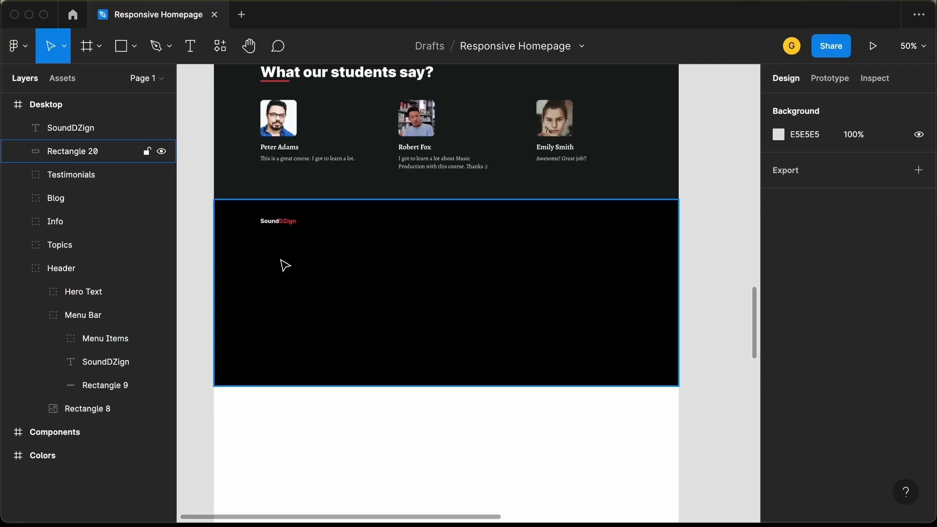
Step: Run the Iconify plugin from the footer area and search for "facebook" icons
scroll(285, 267, up, 2)
scroll(285, 266, left, 2)
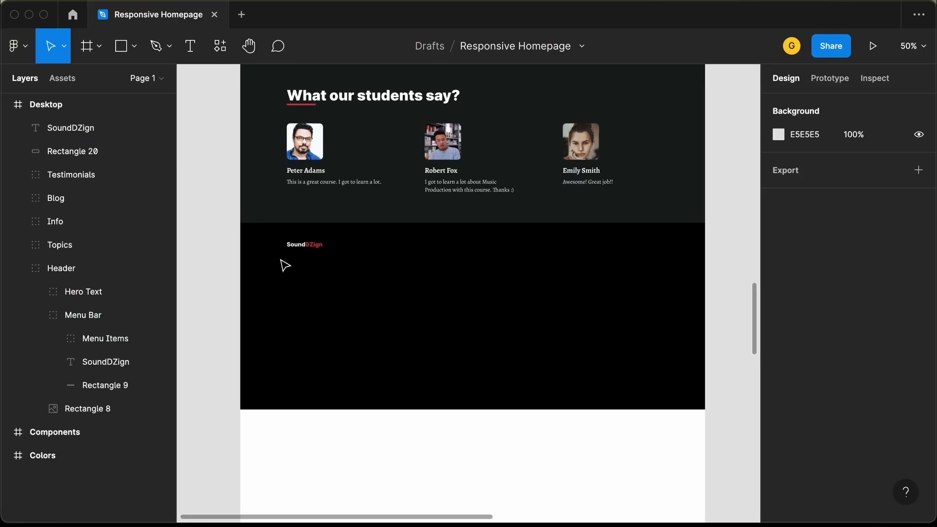
right_click(310, 270)
mouse_move(367, 389)
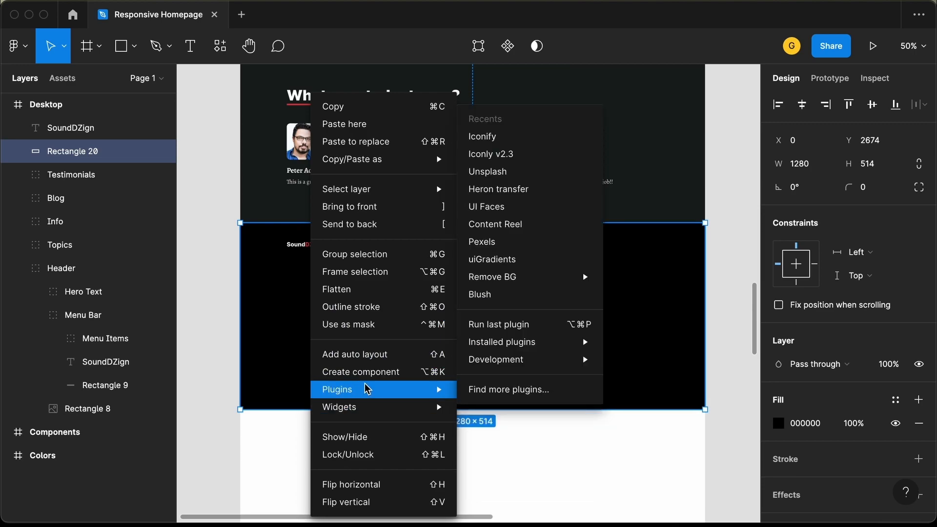
click(536, 137)
triple_click(421, 182)
text(facebook)
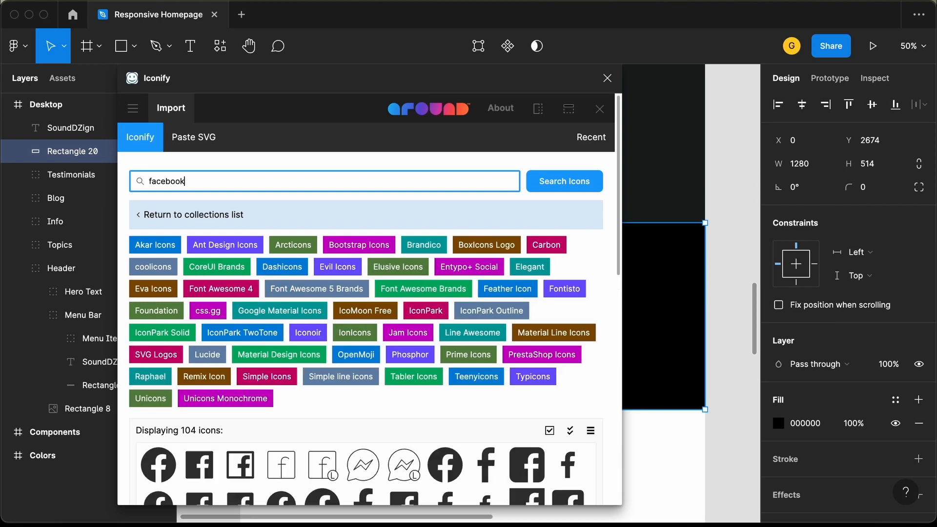
Step: Import the brandico:facebook-rect icon into the Desktop frame and move the plugin window aside to reveal it
scroll(530, 461, down, 1)
click(530, 461)
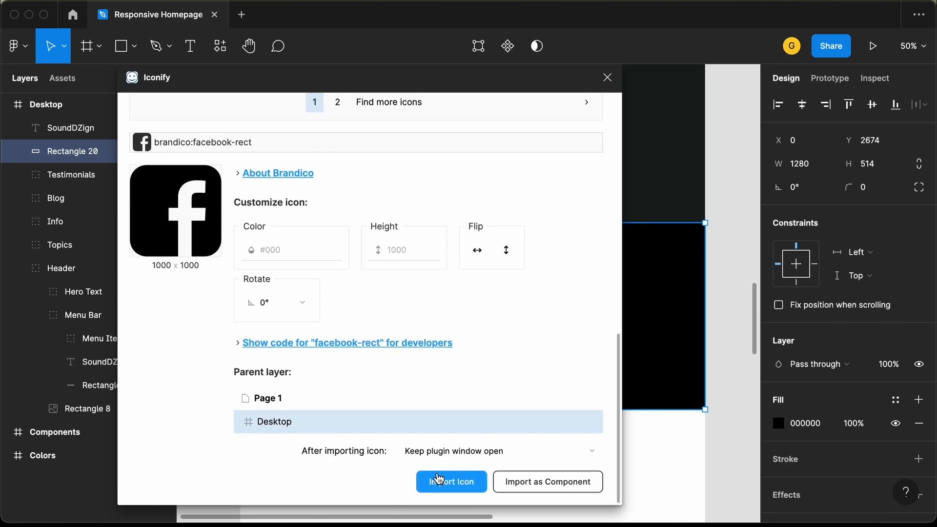
click(450, 484)
drag(340, 77, 623, 44)
key(super+minus)
scroll(295, 290, down, 3)
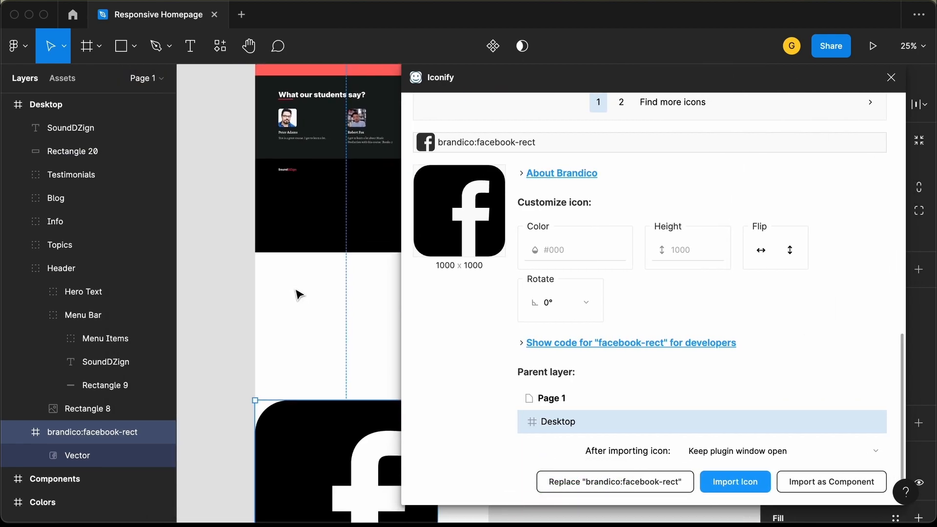
key(super+minus)
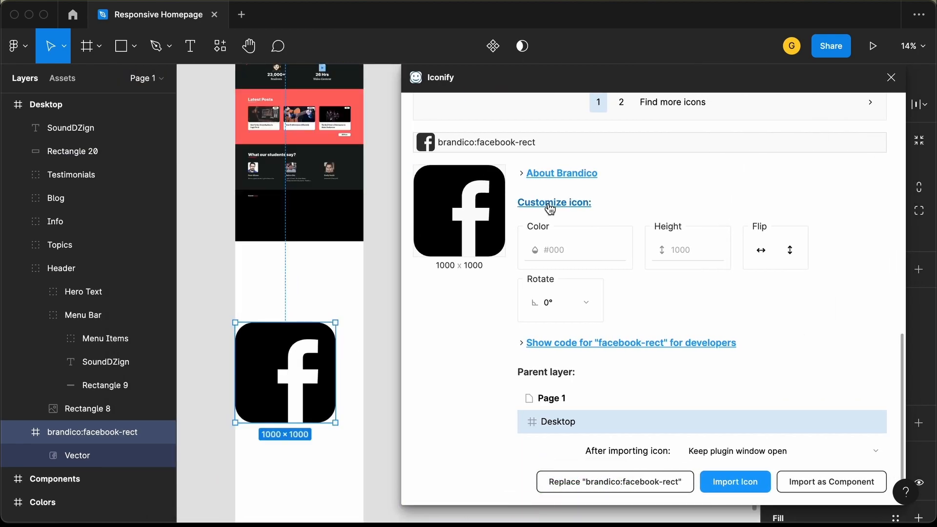
Step: Search Iconify for "twitter" and place the fa:twitter-square icon on the canvas below the Desktop frame
scroll(550, 208, up, 10)
triple_click(549, 181)
text(twi)
key(Return)
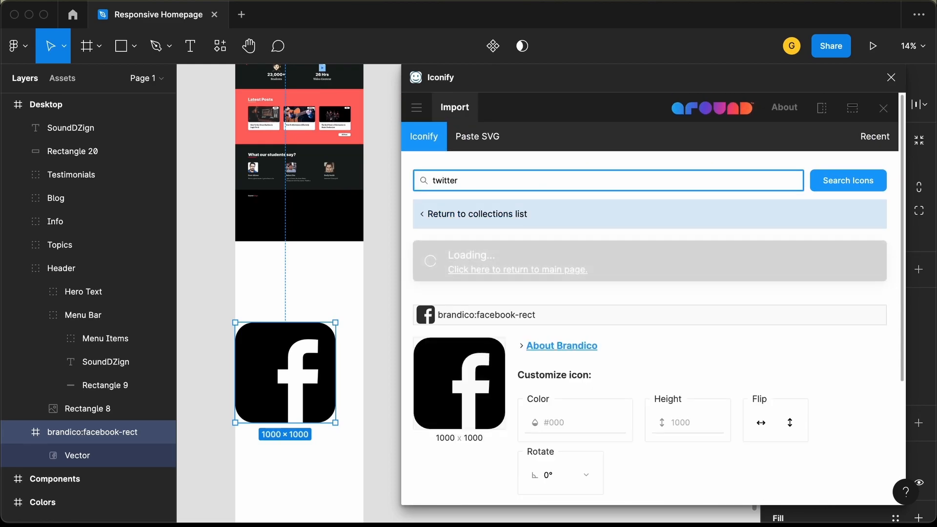
scroll(527, 334, down, 5)
click(524, 324)
scroll(527, 334, down, 5)
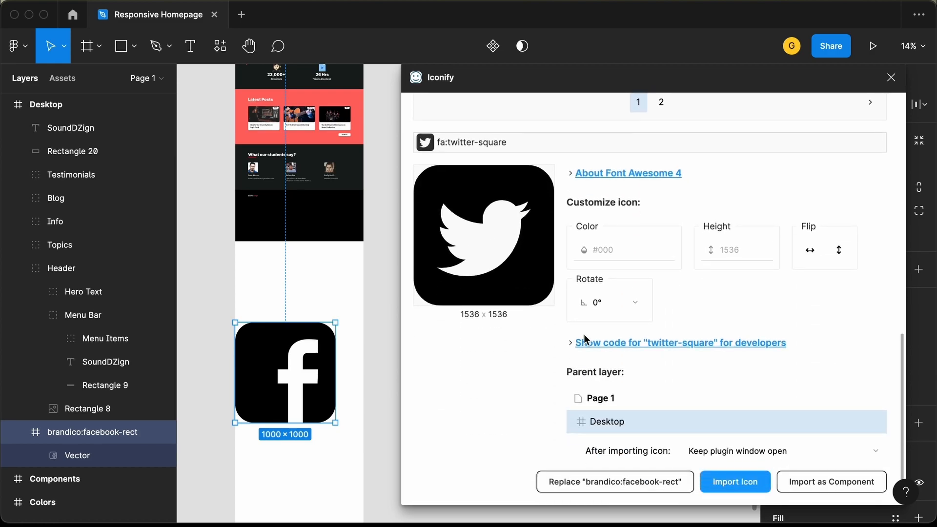
key(super+minus)
drag(483, 312, 322, 374)
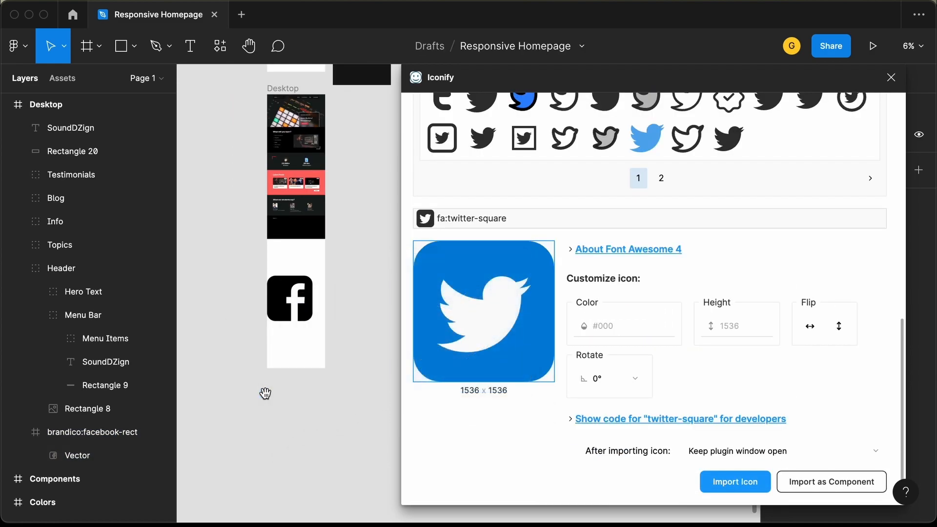
Step: Search Iconify for Instagram icons and place ant-design:instagram-filled on the canvas beside the Desktop frame
scroll(548, 230, up, 4)
scroll(547, 229, up, 5)
double_click(566, 179)
text(insgaram)
key(Return)
scroll(637, 312, down, 5)
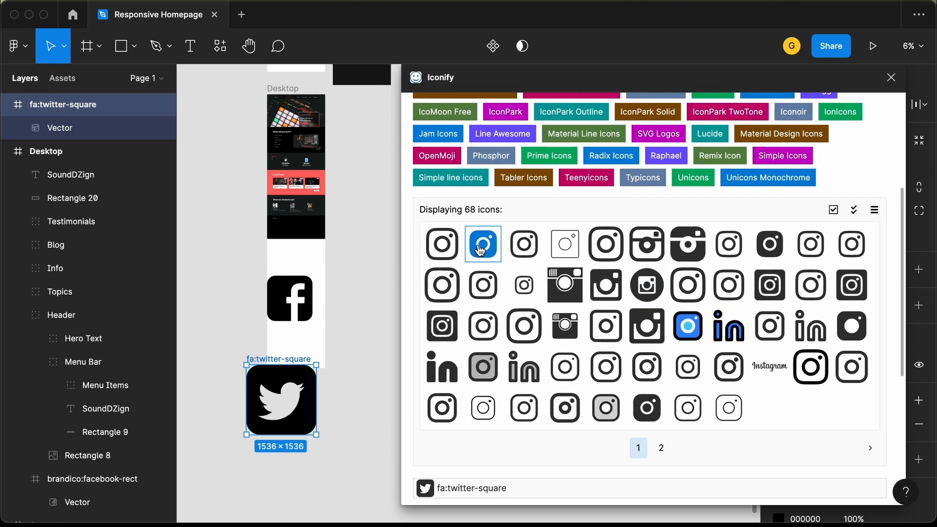
click(480, 250)
scroll(503, 291, down, 5)
drag(461, 295, 230, 318)
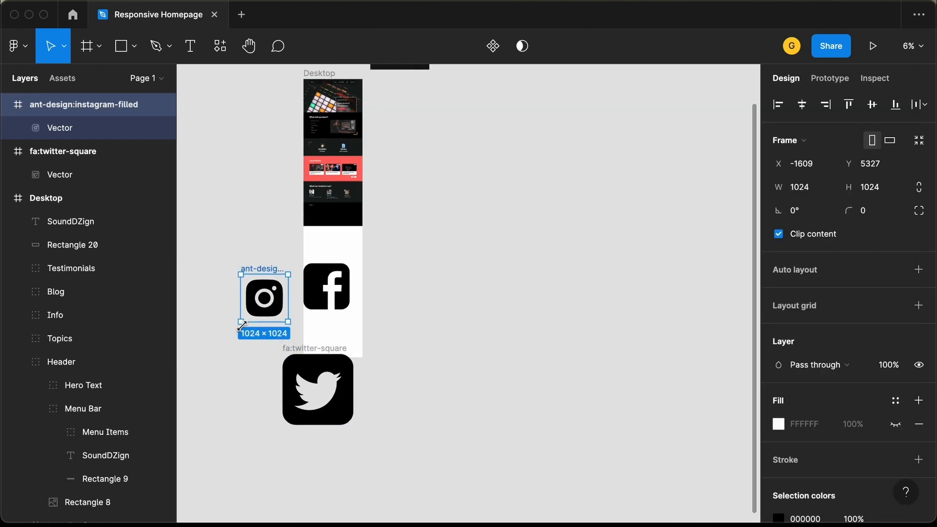
Step: Take the Instagram icon's vector out of its ant-design:instagram-filled frame and delete the emptied frame
scroll(242, 325, up, 5)
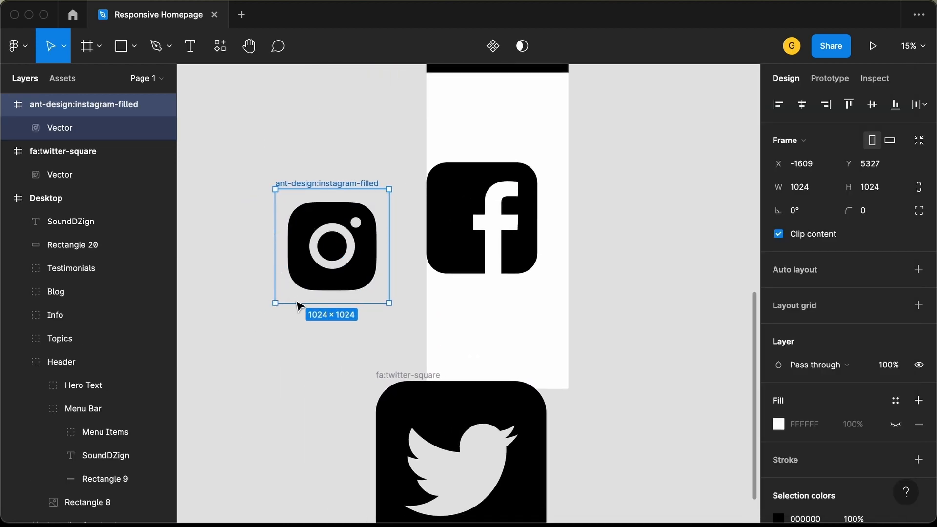
click(341, 264)
drag(90, 127, 88, 119)
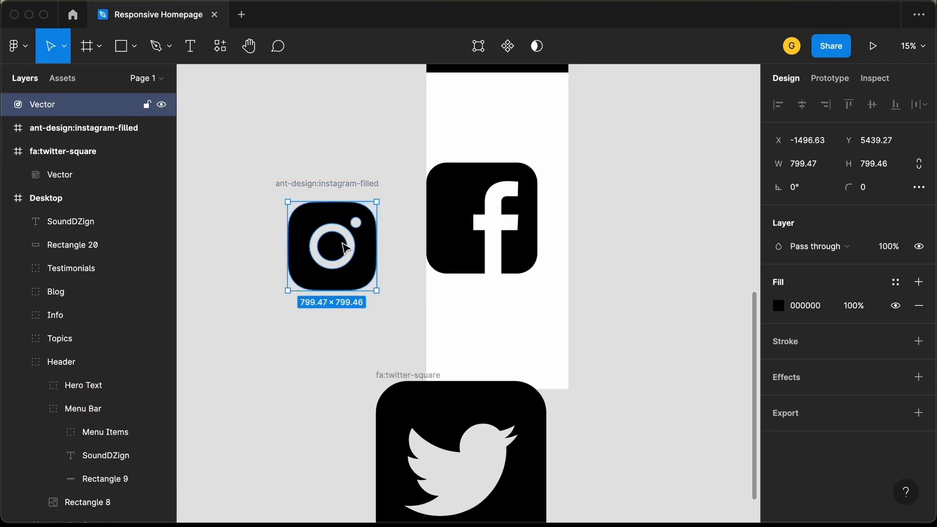
click(73, 130)
key(Delete)
Step: Take the Twitter icon's vector out of its fa:twitter-square frame and delete the emptied frame
click(77, 108)
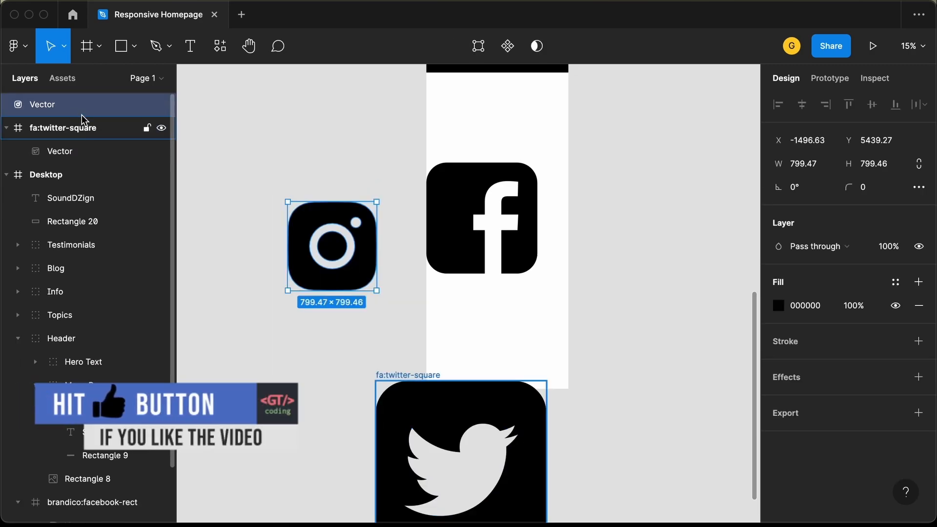
click(75, 155)
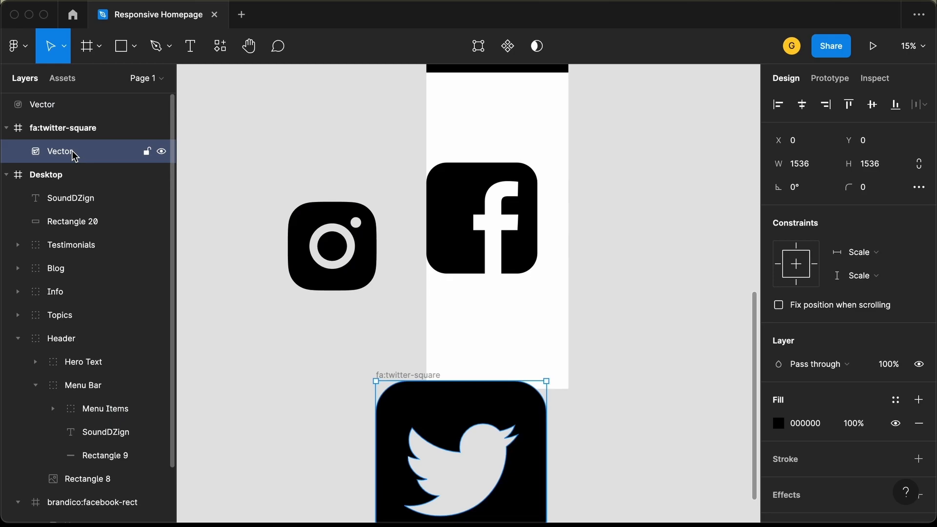
key(shift+Return)
drag(74, 155, 74, 122)
click(76, 155)
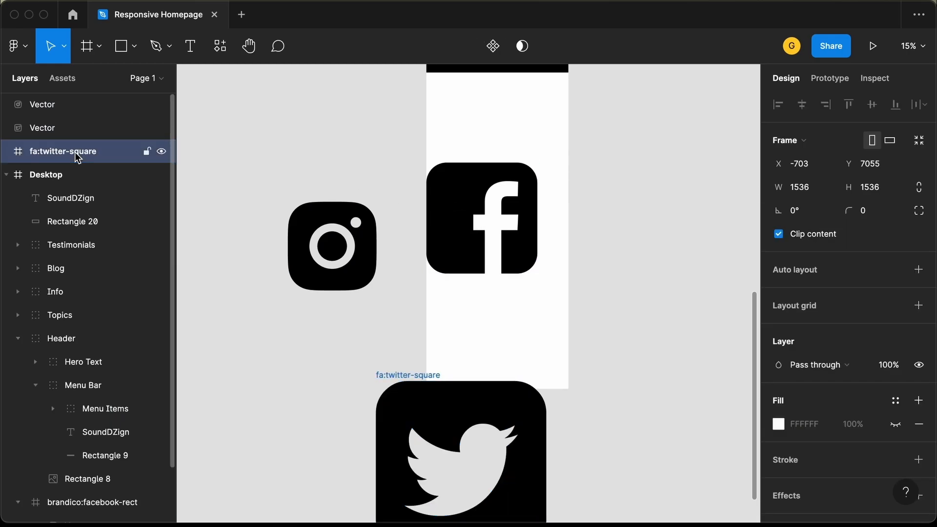
key(Delete)
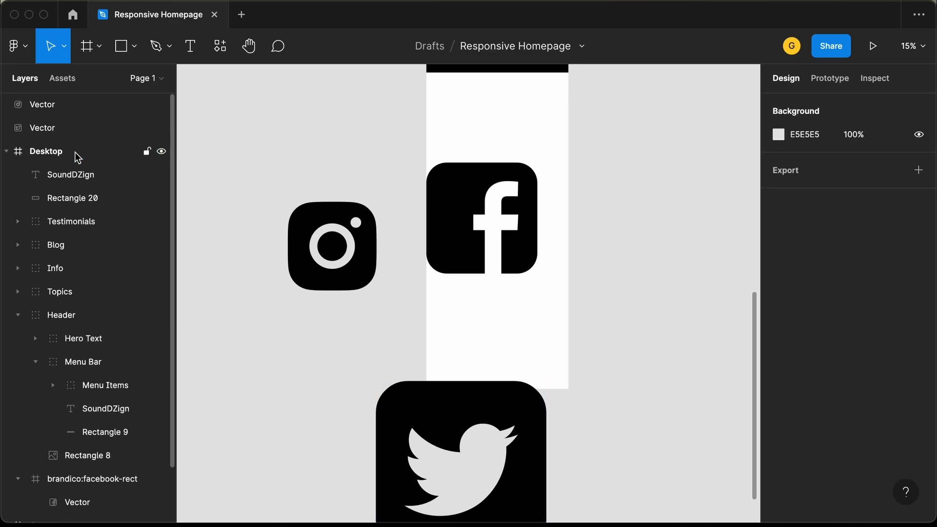
Step: Move the freed Twitter vector up so it overlaps the lower end of the Desktop frame
scroll(80, 278, down, 2)
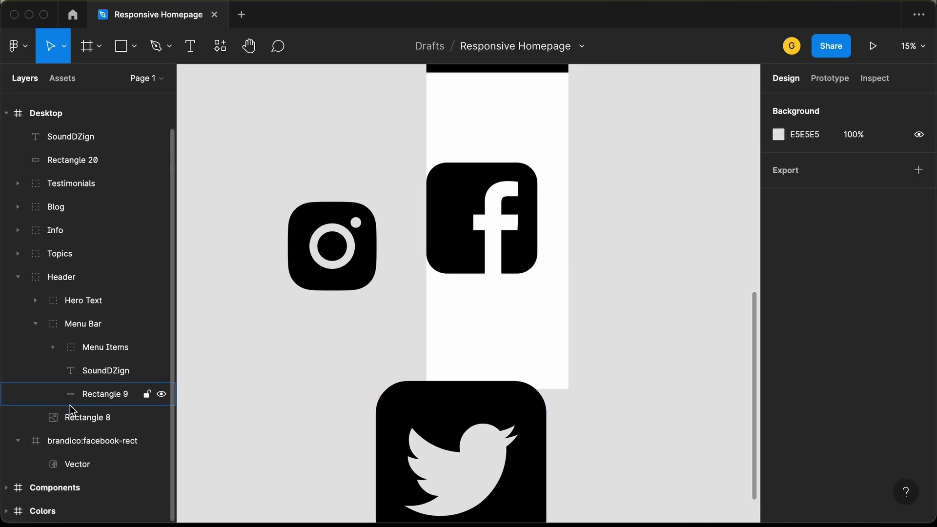
drag(438, 434, 398, 418)
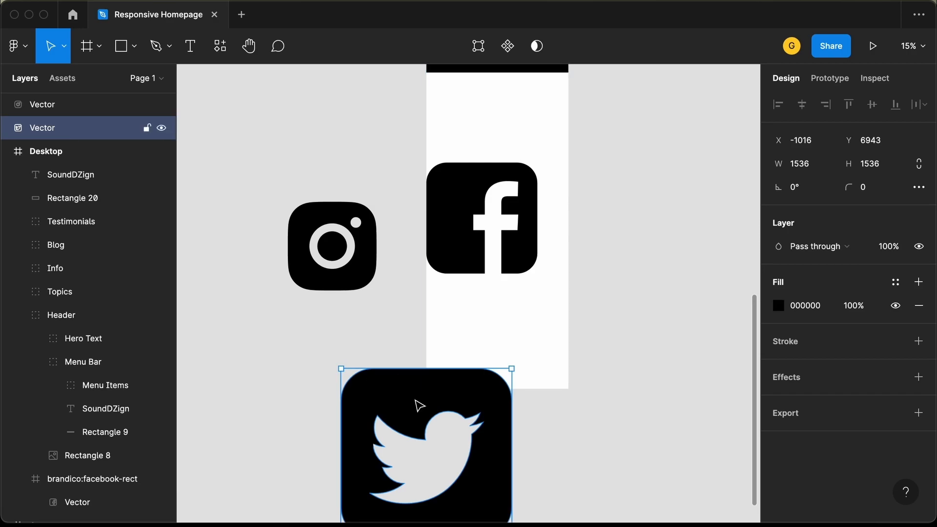
drag(397, 414, 424, 353)
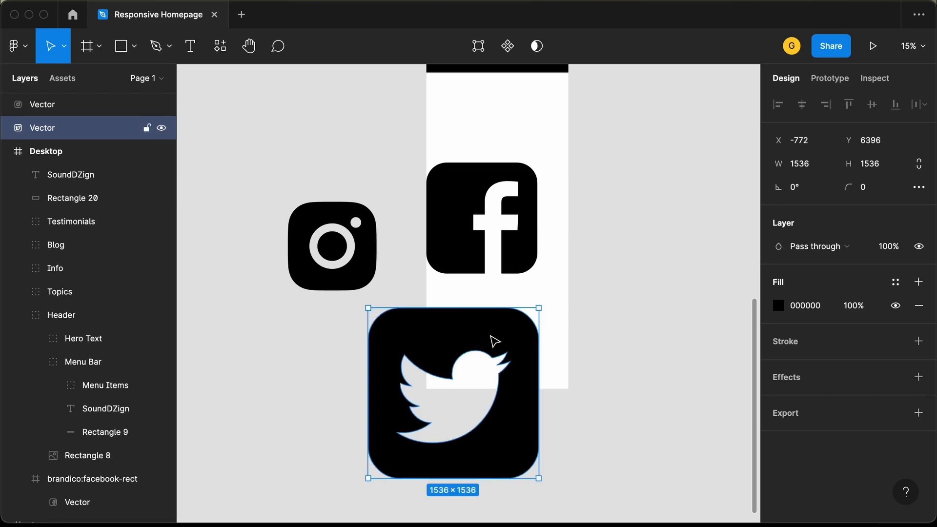
Step: Move the Facebook icon up towards the black footer and resize it to 32 × 32 with its proportions locked
scroll(494, 339, up, 5)
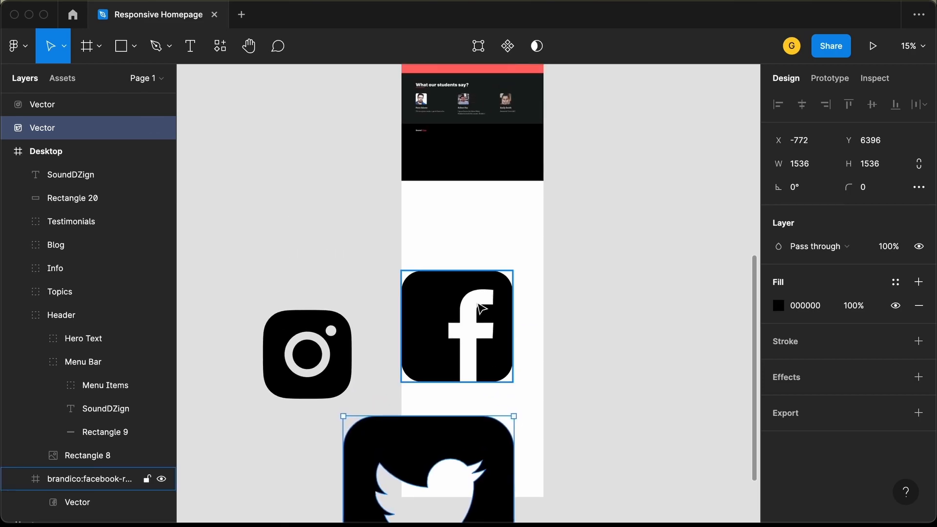
drag(475, 311, 473, 249)
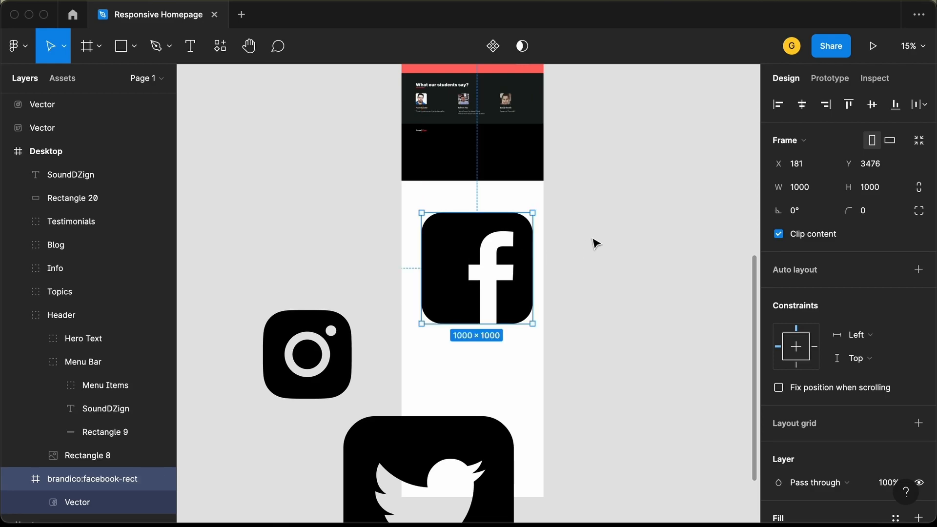
click(920, 190)
click(891, 190)
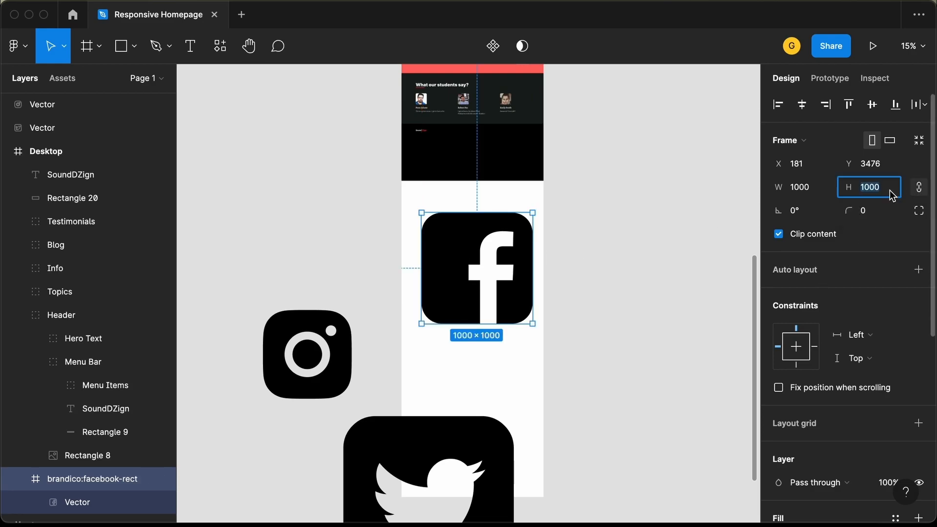
text(32)
key(Return)
Step: Move the Instagram icon into the Desktop frame below the footer, set it to 32 × 32 and lock its proportions
drag(317, 350, 481, 239)
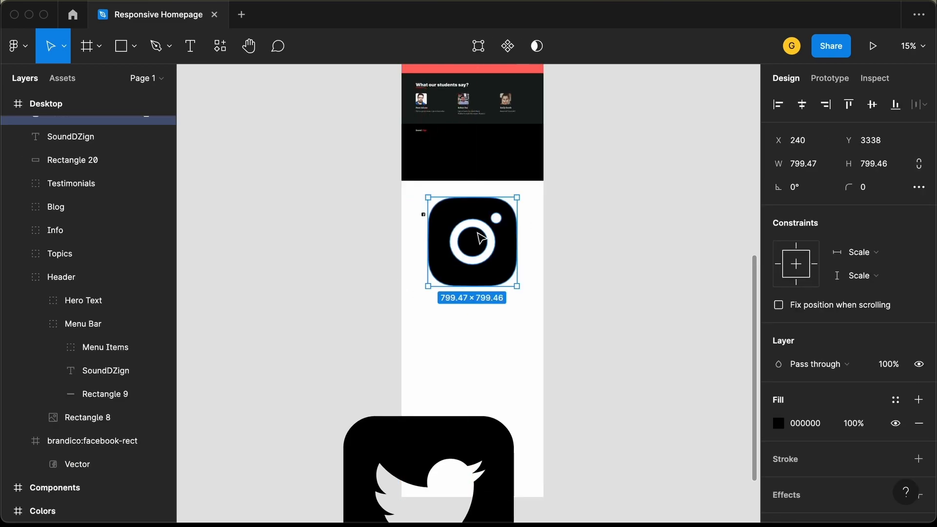
click(811, 168)
text(32)
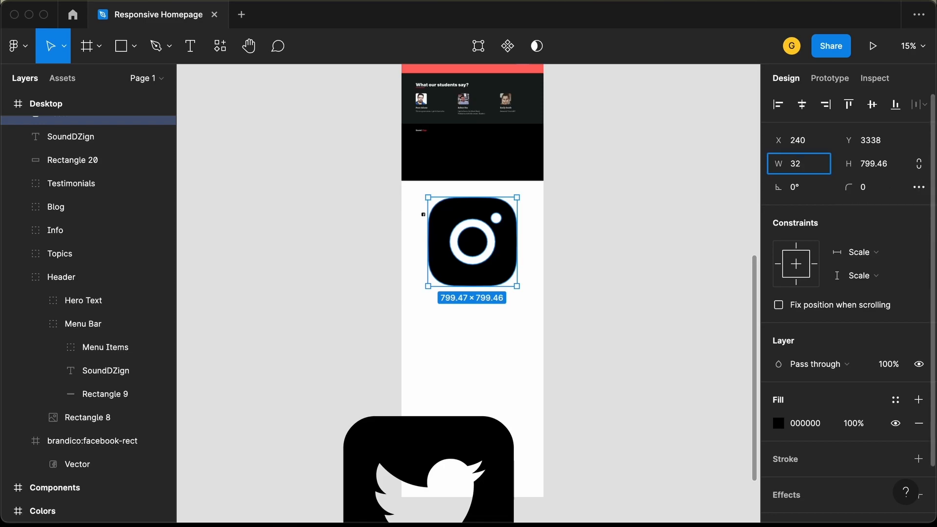
key(Tab)
text(32)
key(Return)
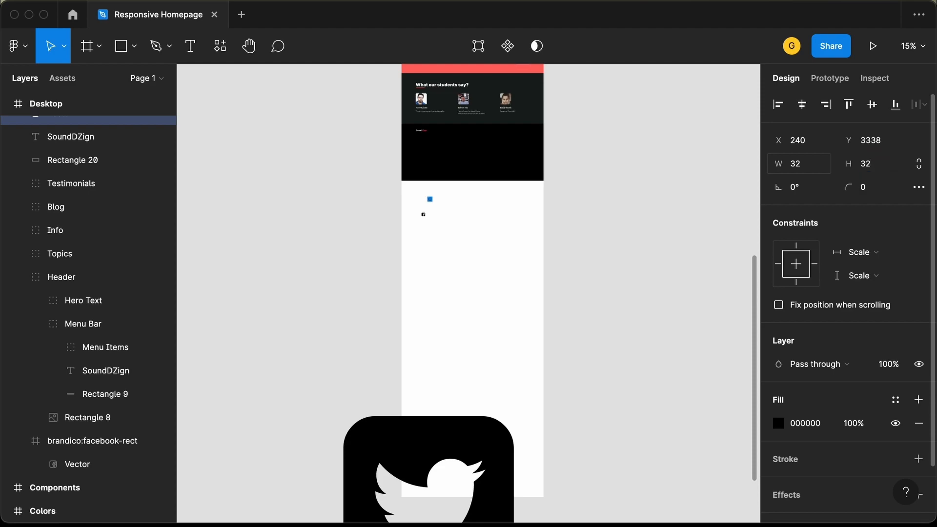
click(918, 163)
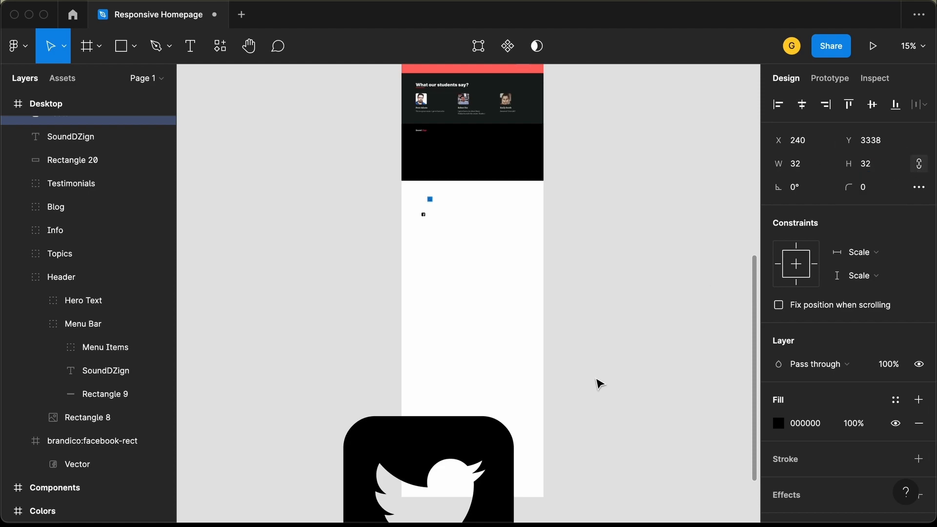
Step: Move the Twitter icon up over the Desktop frame and resize it to 32 × 32 with its proportions locked
drag(457, 449, 509, 273)
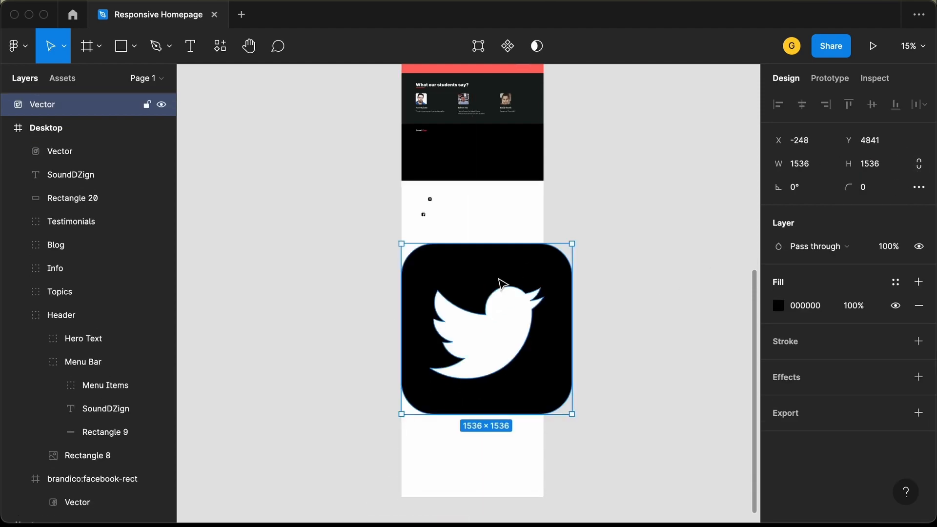
click(920, 165)
click(897, 169)
text(32)
key(Return)
Step: Rearrange the small icons below the footer, with Twitter directly beside Facebook and Instagram farther off to the side
scroll(424, 214, up, 5)
drag(358, 486, 360, 397)
scroll(362, 398, up, 5)
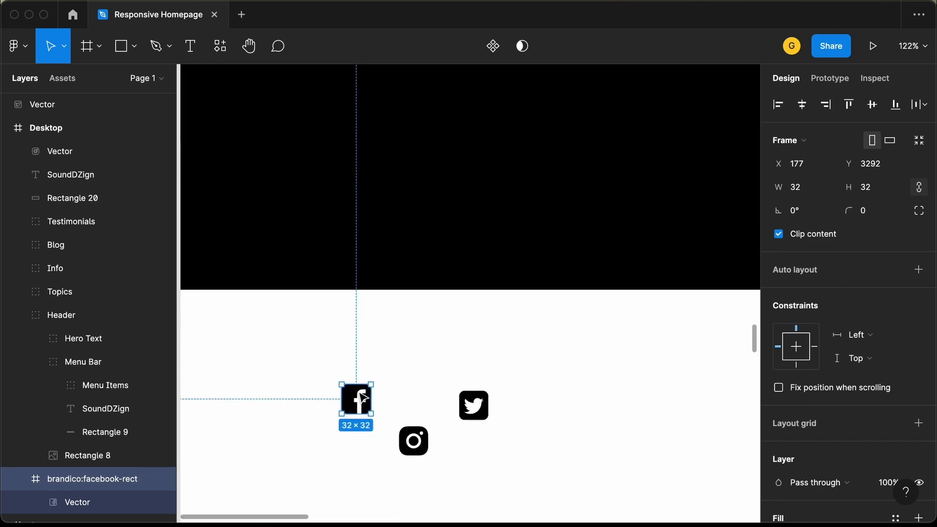
scroll(362, 398, down, 2)
drag(425, 431, 408, 365)
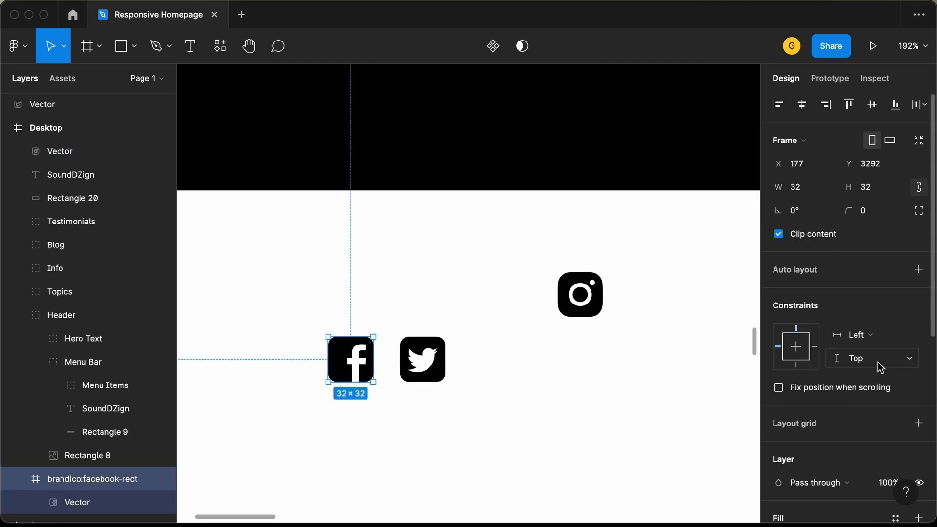
Step: Change the Facebook icon's black selection colour to 4267B2
scroll(881, 367, down, 5)
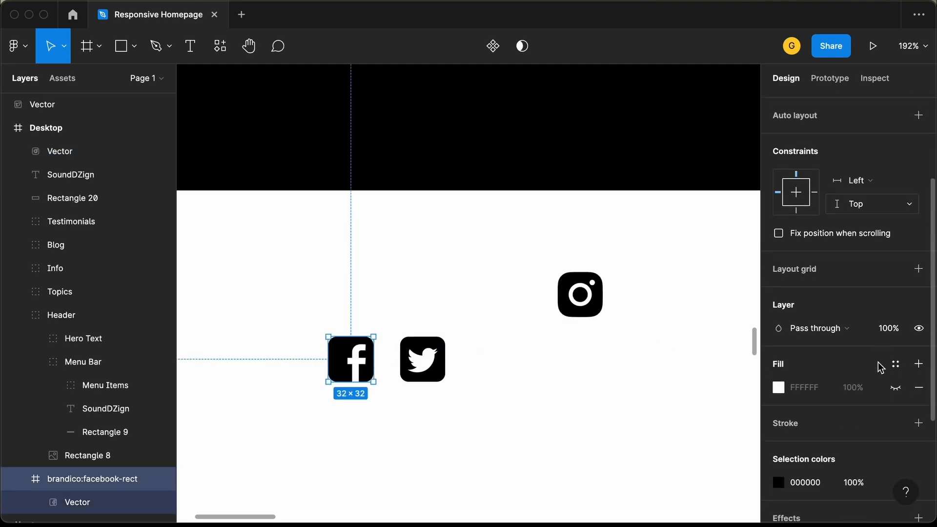
scroll(879, 367, down, 2)
scroll(803, 336, down, 3)
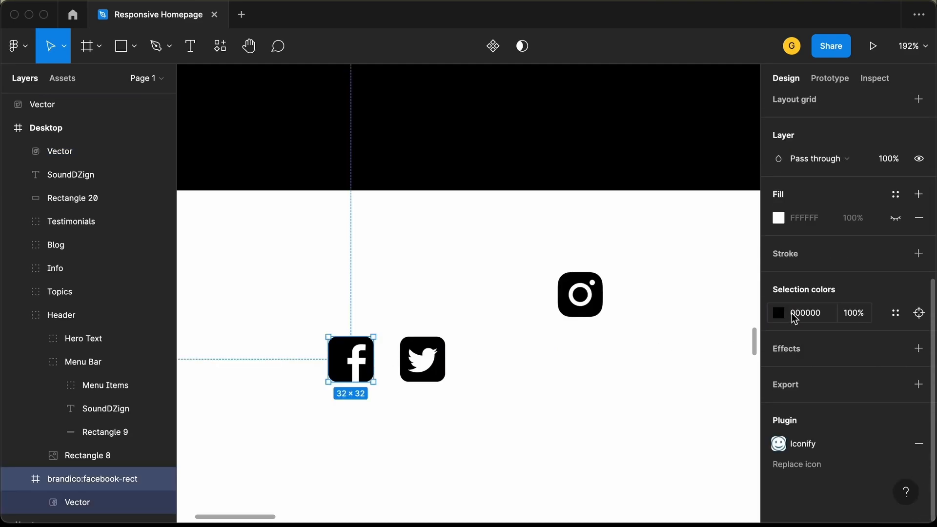
click(823, 318)
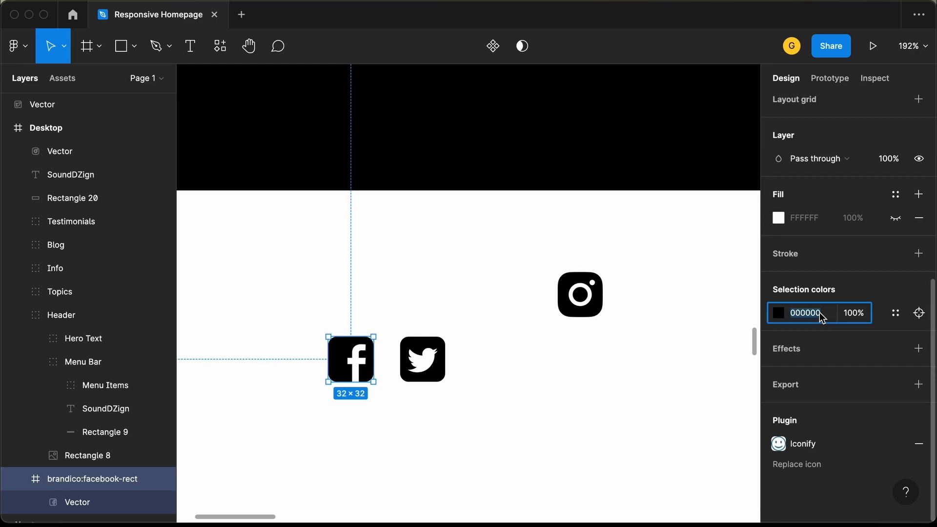
text(4267b2)
key(Return)
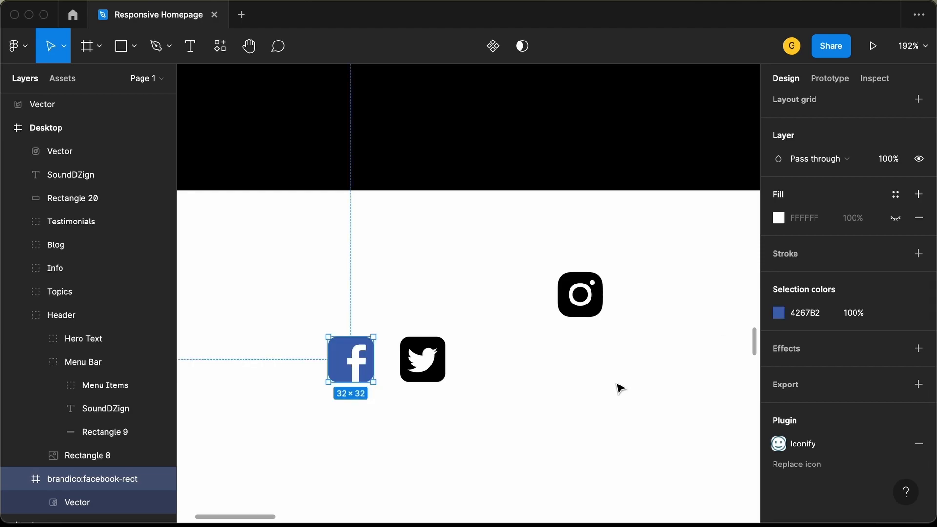
Step: Select the Twitter icon for a fill colour change
click(441, 371)
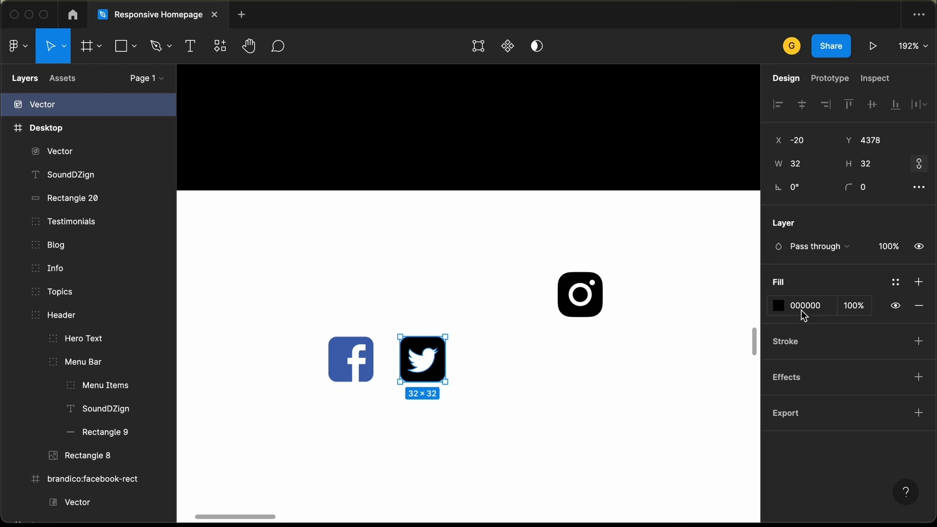
Step: Set the Twitter icon's fill colour to 1DA1F2
click(805, 308)
text(1da1f2)
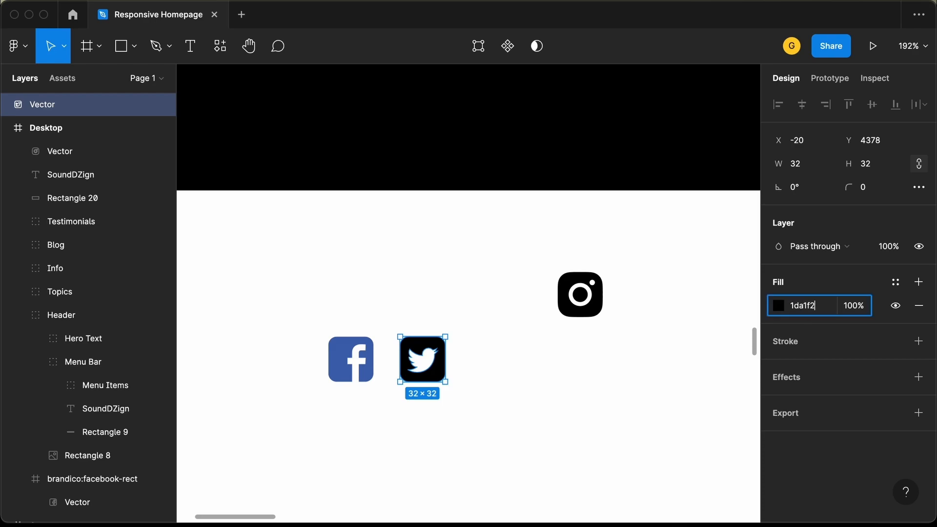
key(Return)
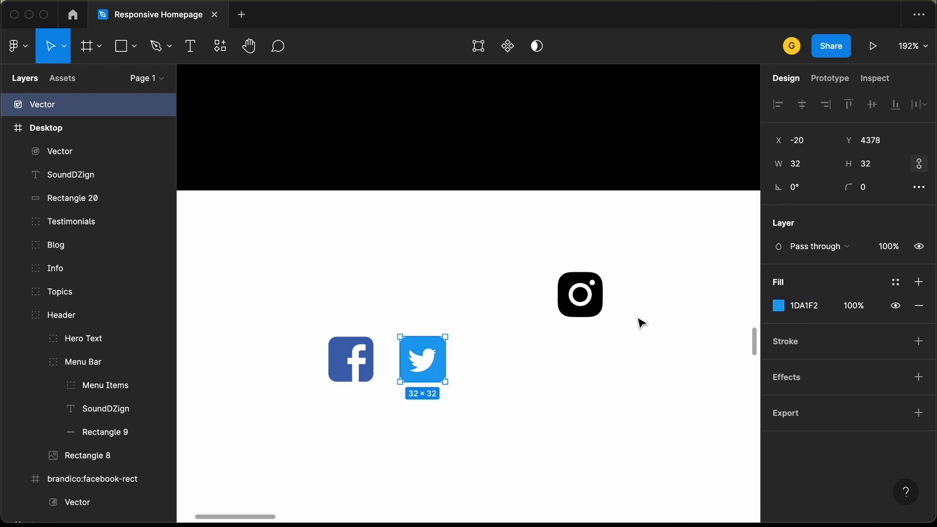
Step: Set the Instagram icon's fill to E1306C and move it into line beside the Twitter icon
click(577, 298)
scroll(827, 389, down, 3)
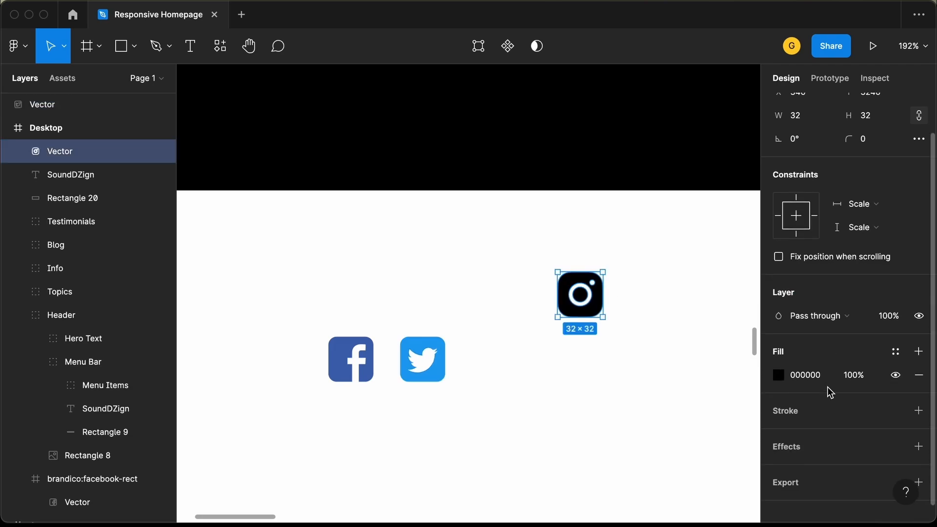
click(813, 362)
text(e)
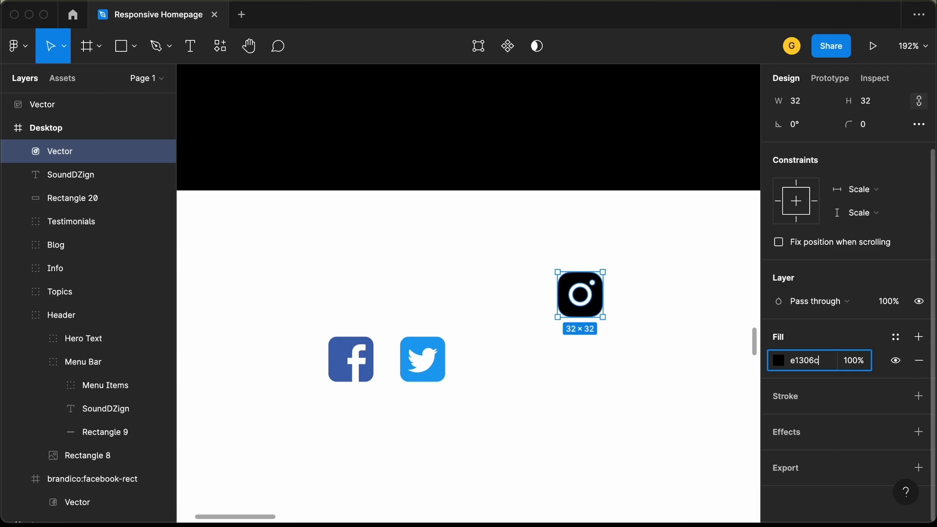
text(1306c)
key(Return)
drag(579, 297, 490, 362)
key(Escape)
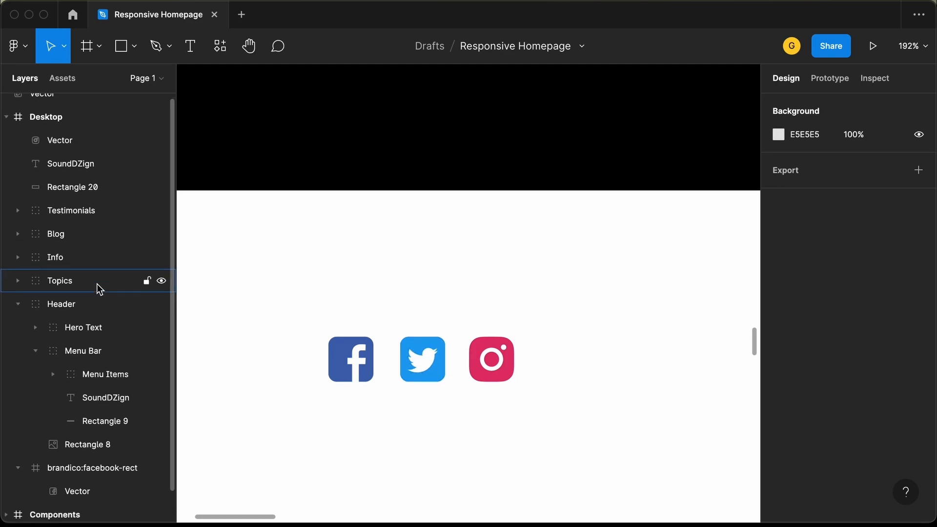
Step: Move the Twitter vector into the Desktop frame and rename the Instagram vector layer "Instagram Logo"
click(419, 356)
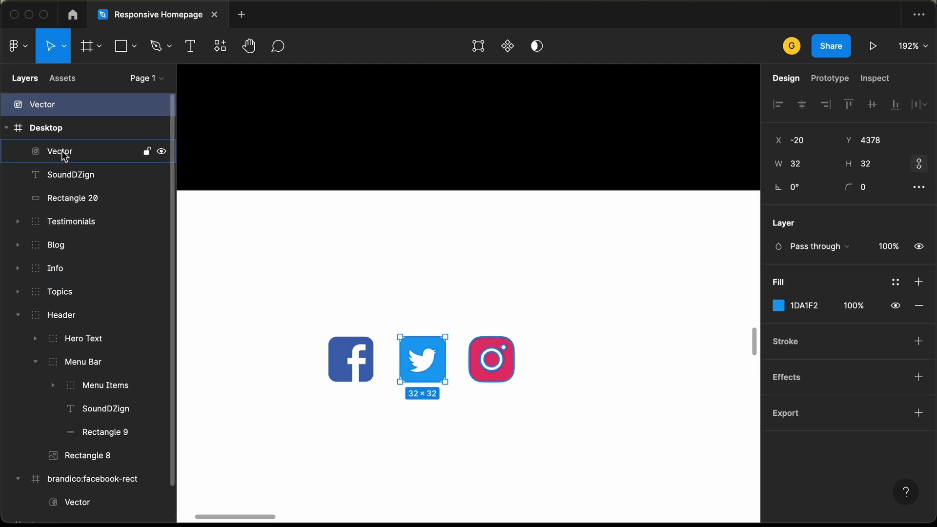
drag(71, 116, 57, 135)
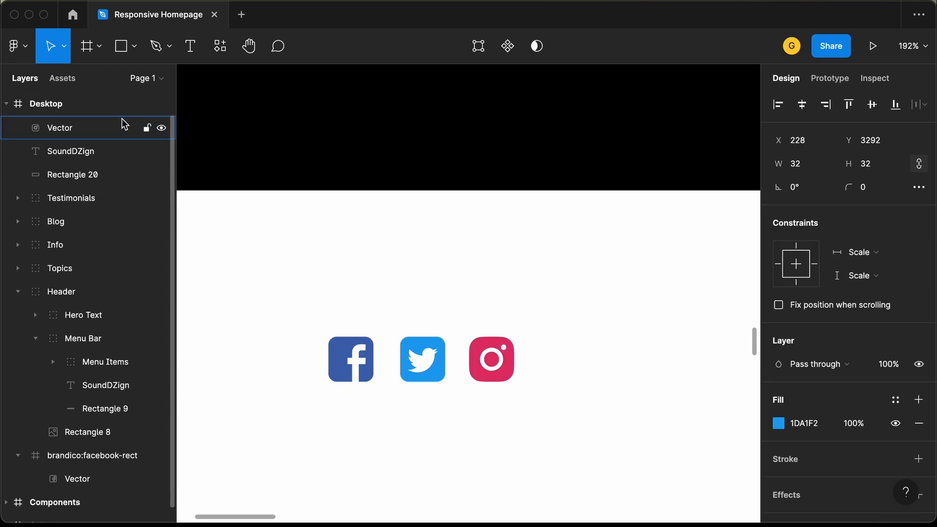
click(81, 130)
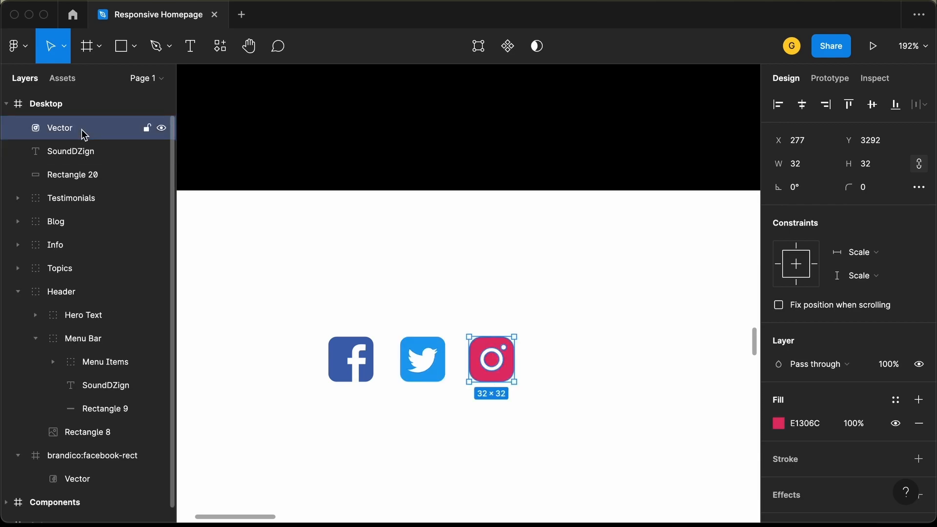
double_click(81, 130)
text(Instagram Logo)
key(Return)
Step: Take the Facebook vector out of the brandico:facebook-rect frame and delete the emptied frame
click(337, 341)
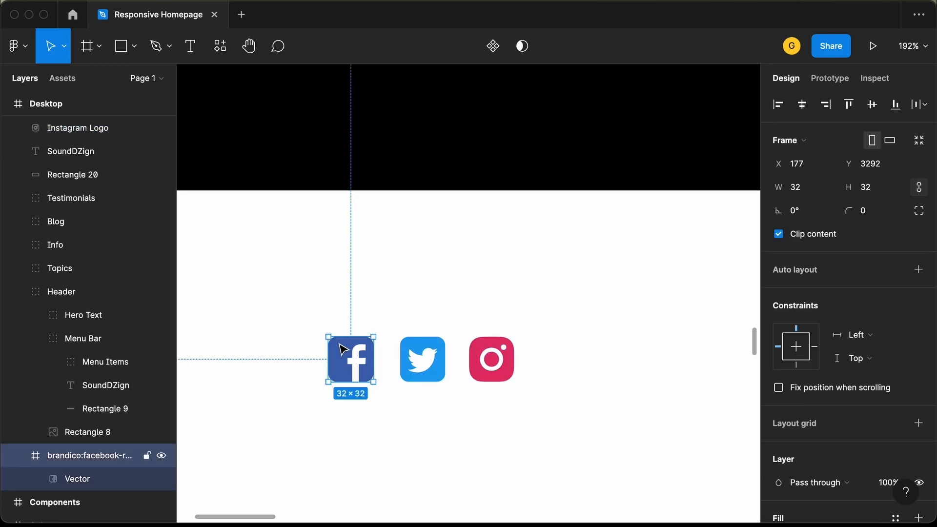
drag(58, 479, 16, 453)
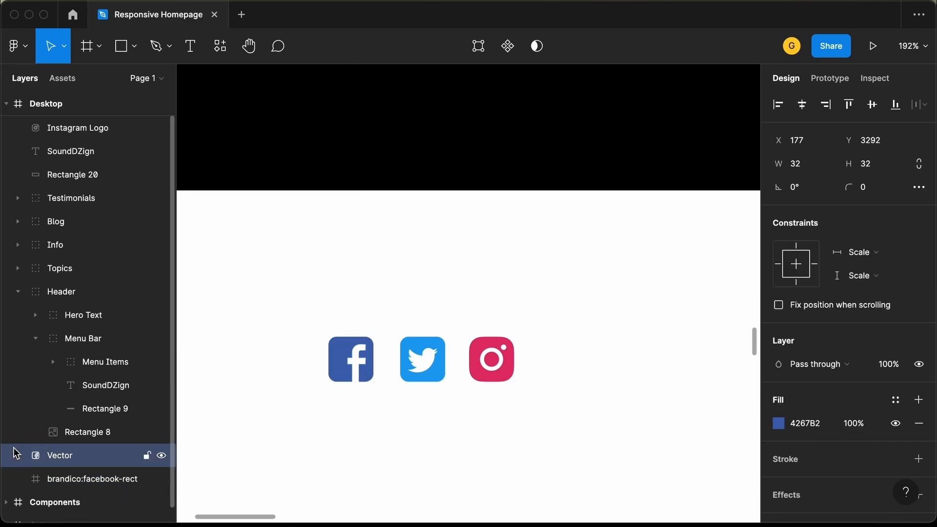
click(29, 480)
key(Delete)
Step: Rename the Facebook icon's vector layer "Facebook Logo"
click(77, 463)
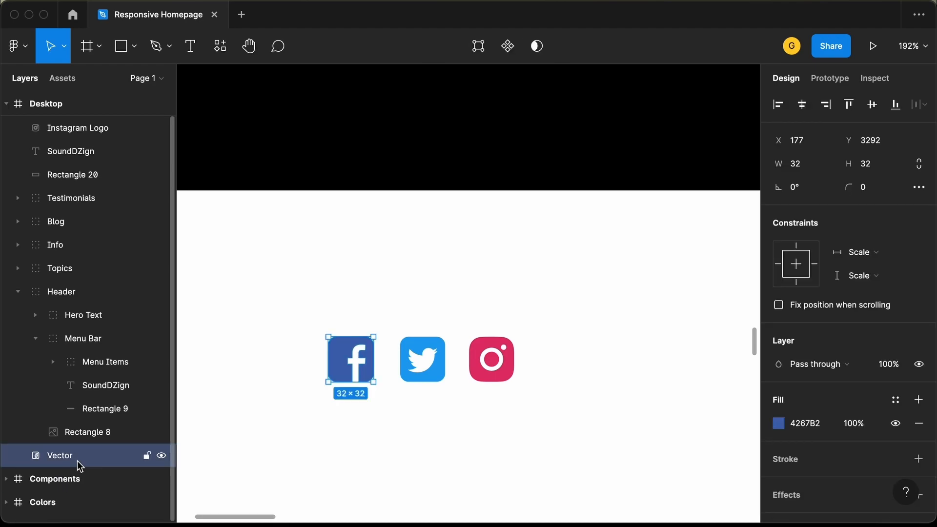
double_click(77, 461)
text(Face)
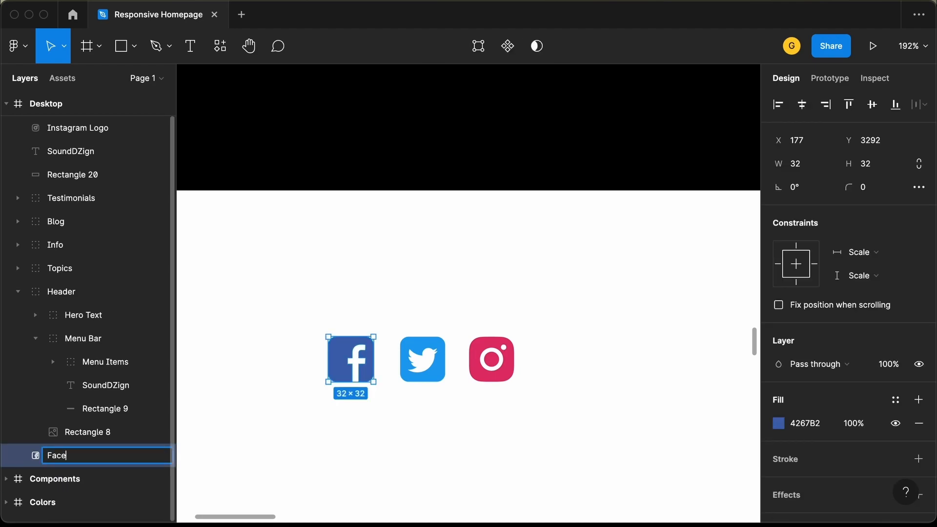
text(book Logo)
key(Return)
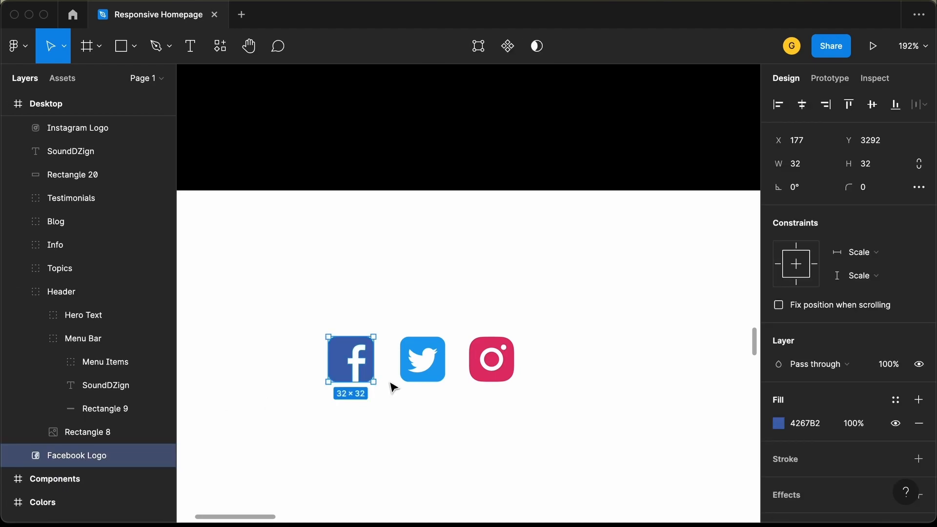
Step: Rename the Twitter icon's vector layer "Twitter Logo"
click(427, 361)
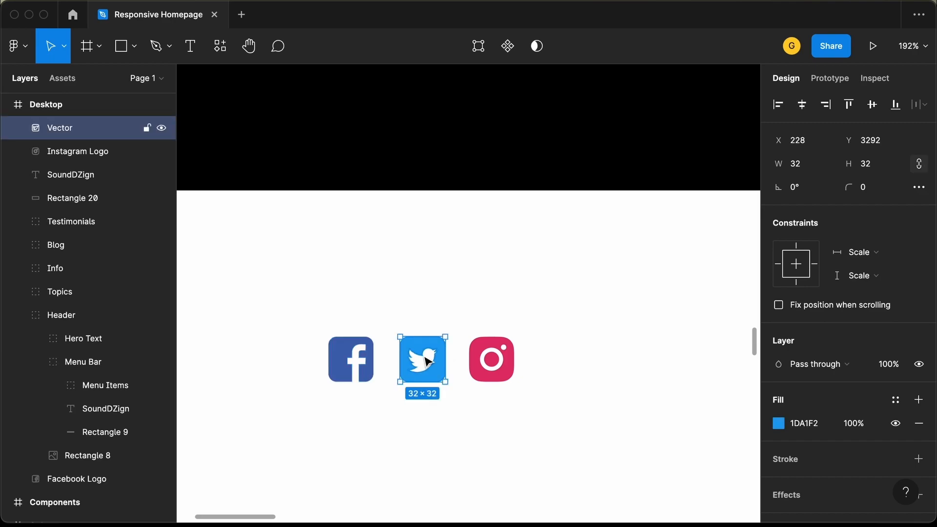
double_click(79, 135)
text(Twitter Logo)
key(Return)
Step: Nudge the Facebook and Instagram logos horizontally so the gaps to the Twitter logo are 16 px
click(76, 479)
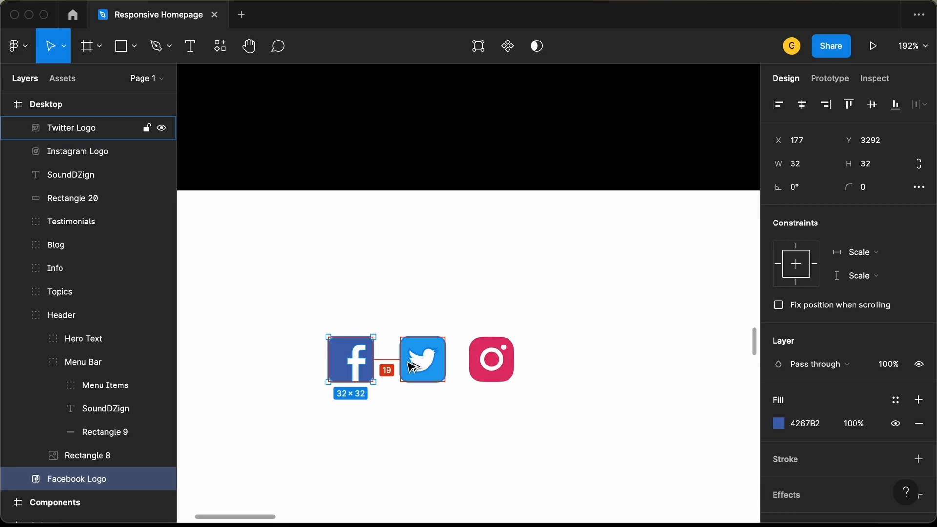
key(Left)
key(Left)
key(Right)
key(Right)
key(Right)
key(Right)
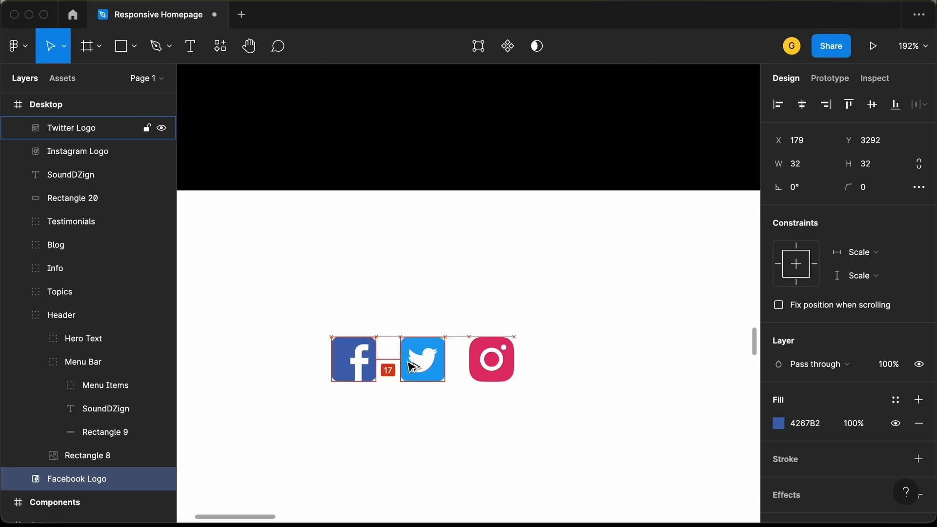
click(481, 364)
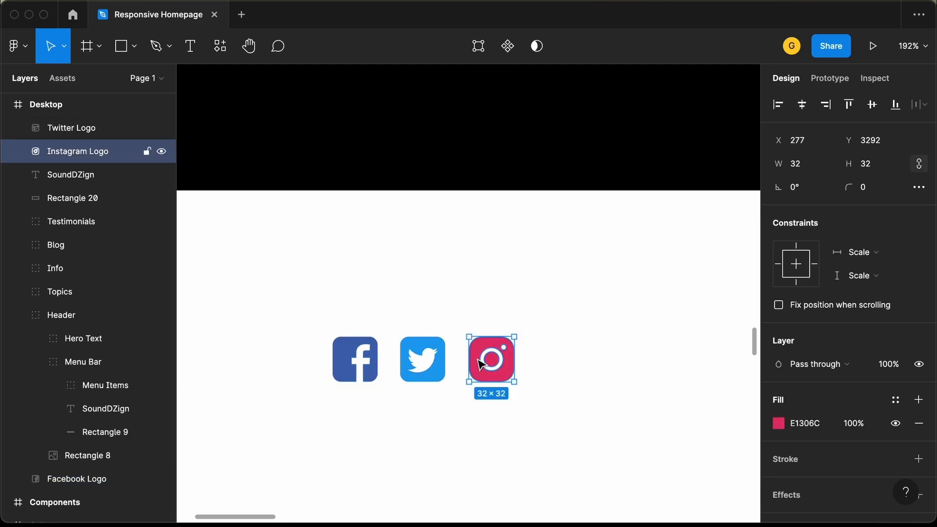
Step: Group the three social media logos and name the group "Social icons"
drag(561, 306, 303, 408)
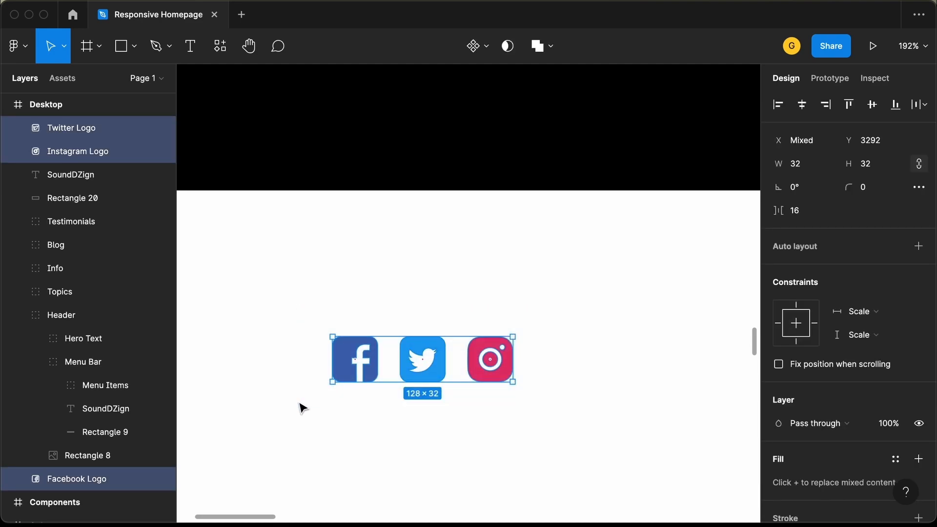
key(super+g)
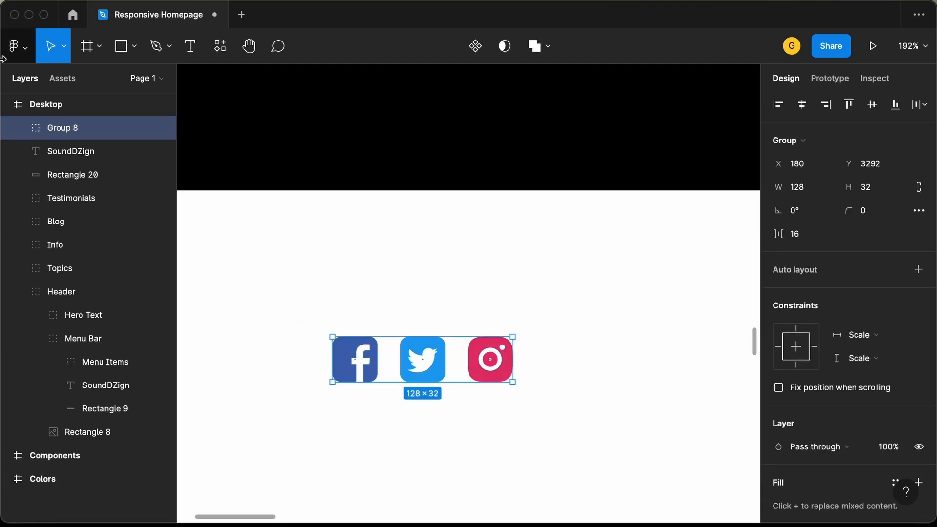
double_click(71, 129)
text(So)
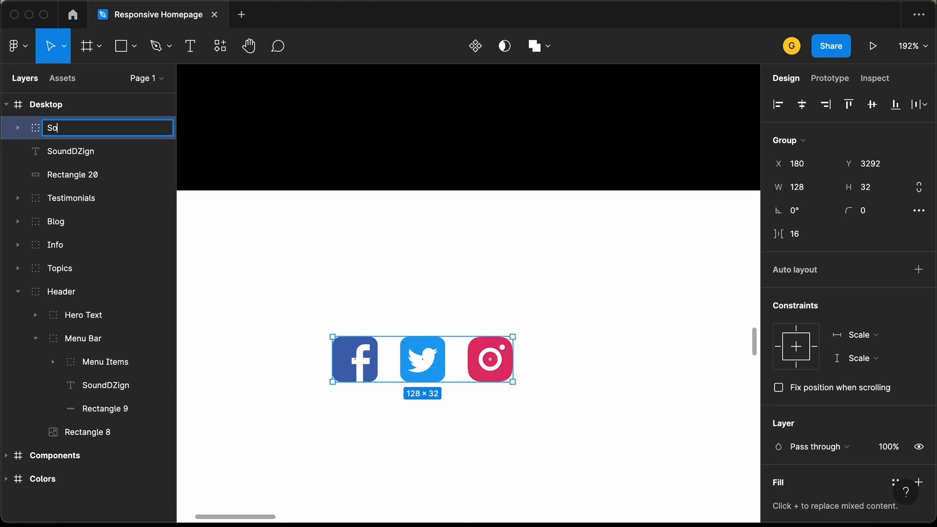
text(cial icons)
key(Return)
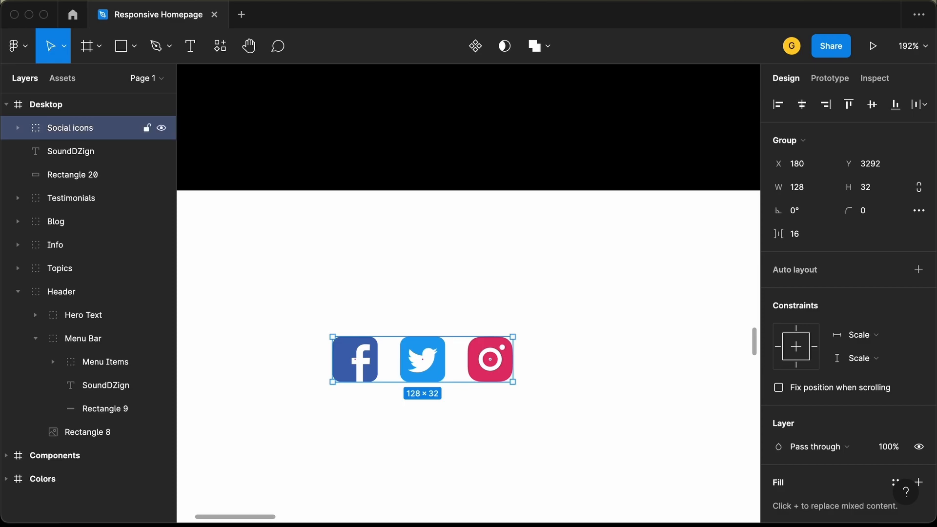
Step: Move the Social icons group below the SoundDZign logo in the black footer, at X 128, Y 2764
scroll(395, 432, down, 5)
drag(392, 427, 349, 208)
scroll(349, 208, up, 3)
drag(379, 302, 381, 152)
scroll(380, 152, up, 3)
scroll(380, 152, up, 5)
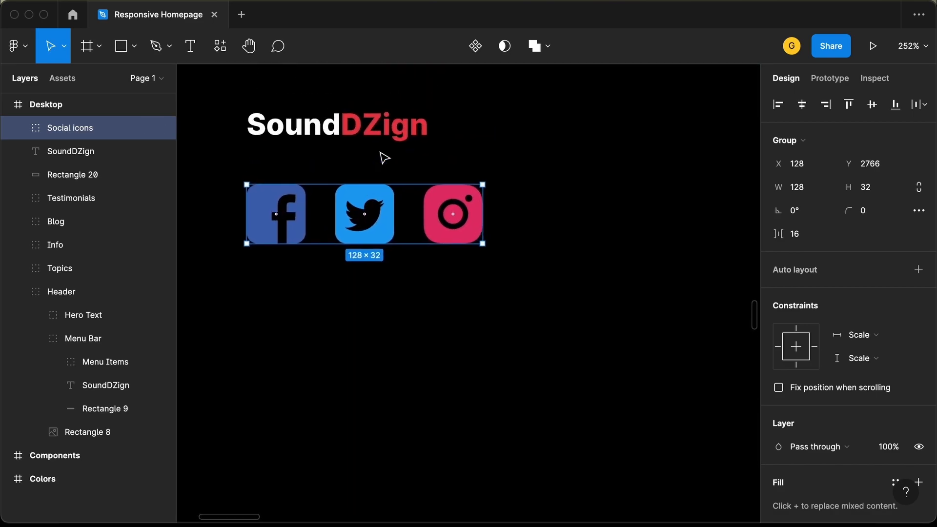
key(alt)
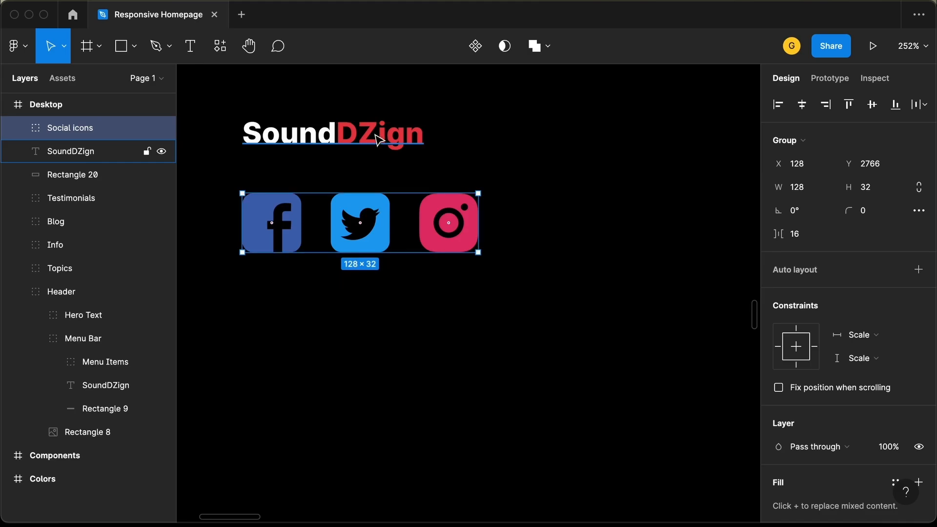
key(Up)
key(Up)
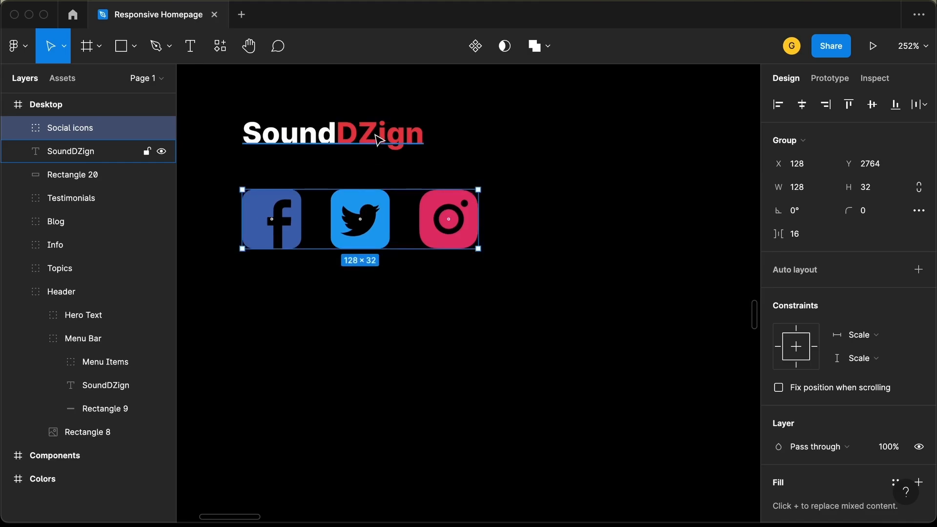
Step: Check the reference design and add the text "This website is designed by GTCoding © 2022" below the social icons
click(377, 298)
scroll(378, 298, down, 3)
key(super+Tab)
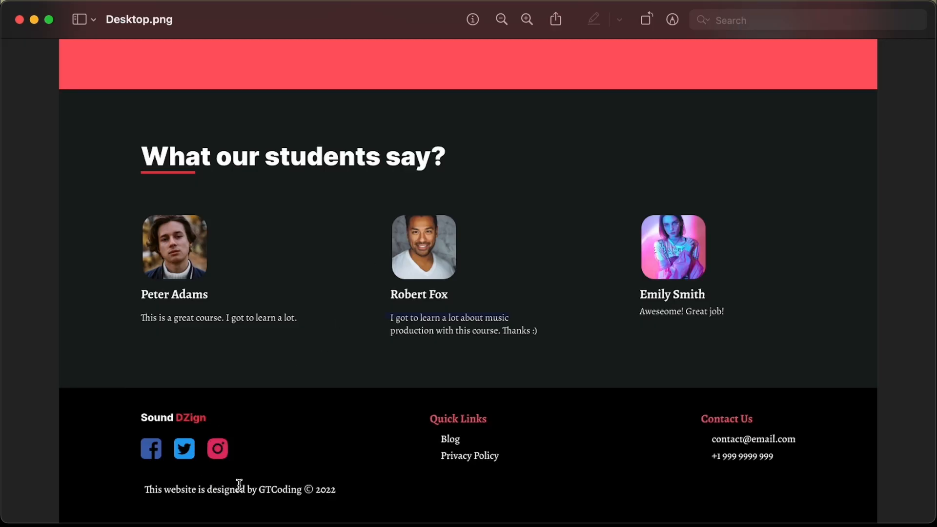
key(super+Tab)
click(197, 50)
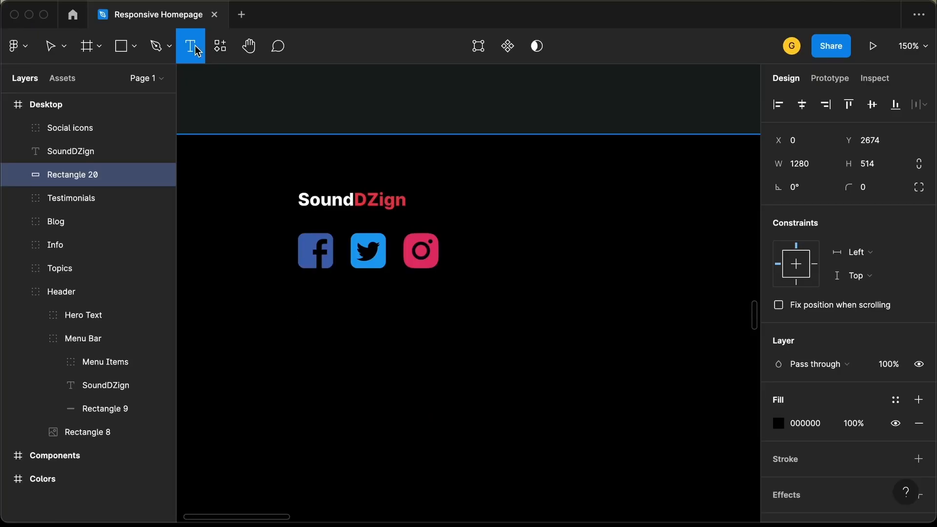
click(304, 300)
text(This website is designed by GTCoding © 2022)
key(Escape)
Step: Set the copyright line's font to Alegreya with Regular weight
click(823, 429)
text(Alef)
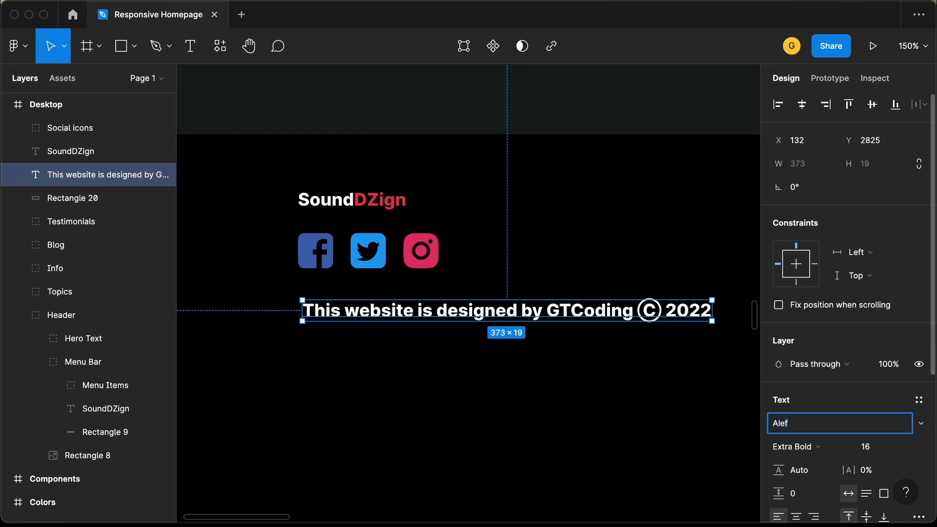
key(Return)
click(819, 448)
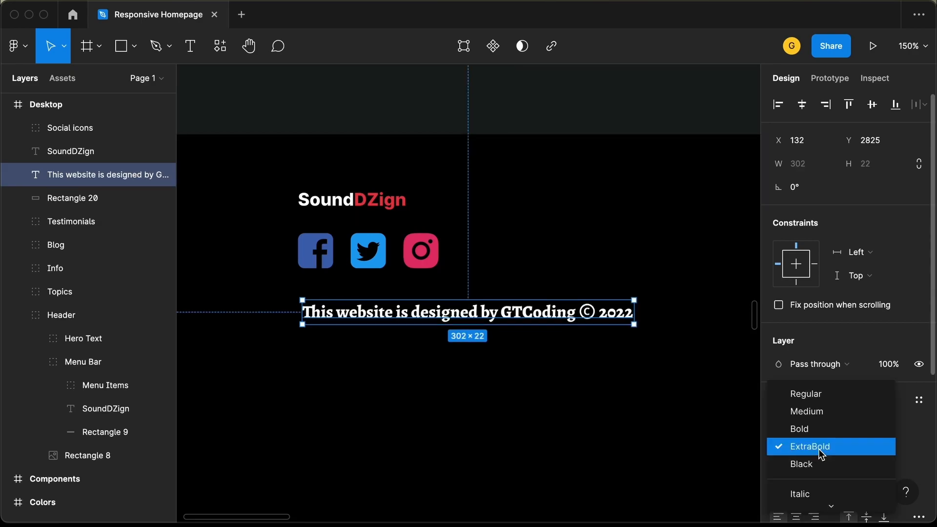
click(823, 395)
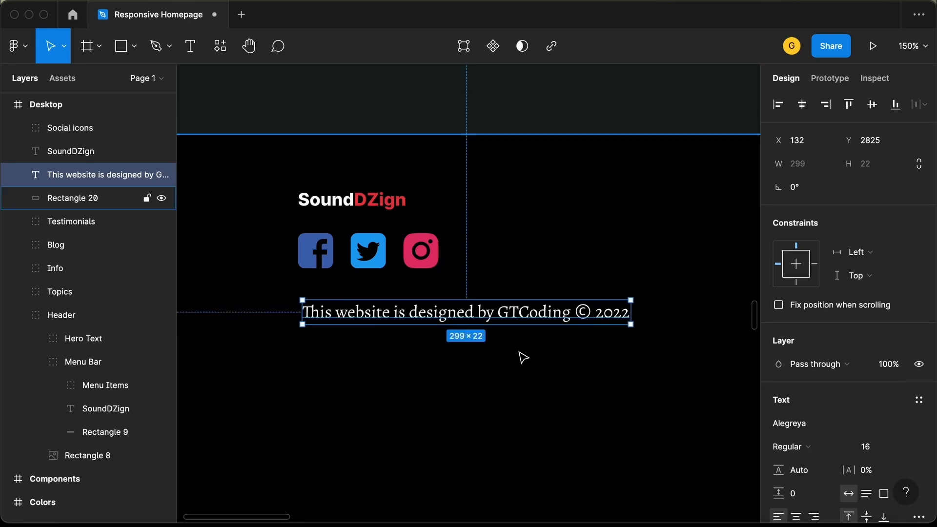
Step: Duplicate the copyright text to X 474, Y 2726 beside the SoundDZign logo and change the copy's wording to "Quick Links"
click(521, 356)
scroll(448, 437, down, 5)
key(super+Tab)
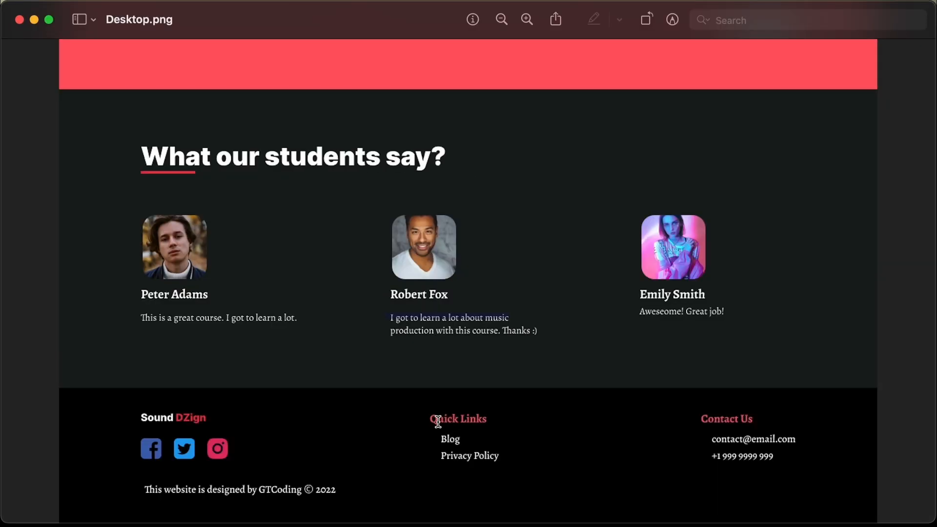
key(super+Tab)
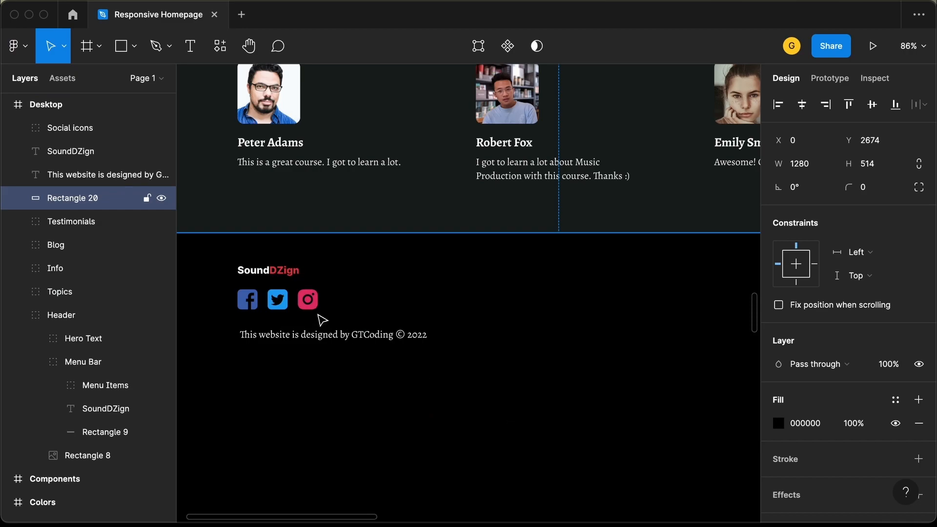
click(332, 337)
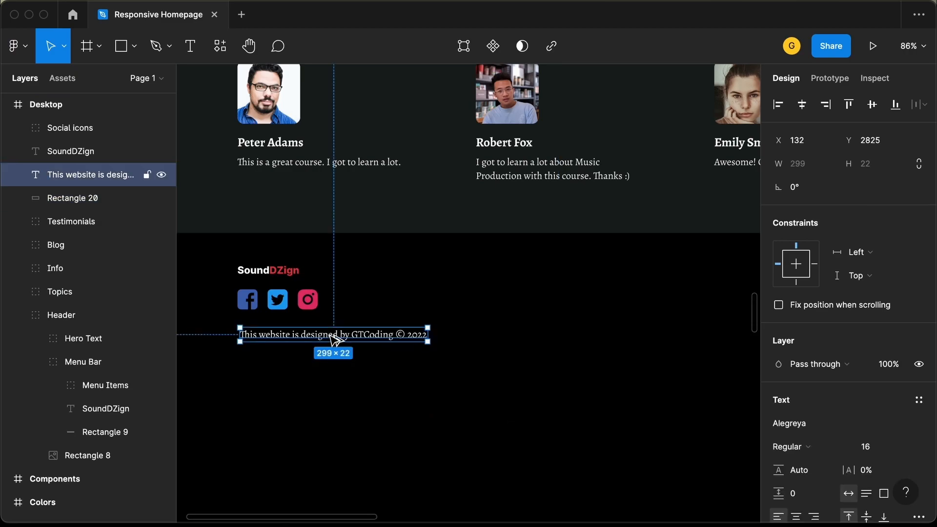
alt+drag(335, 339, 547, 274)
key(super+Tab)
key(super+Tab)
key(Return)
text(Q)
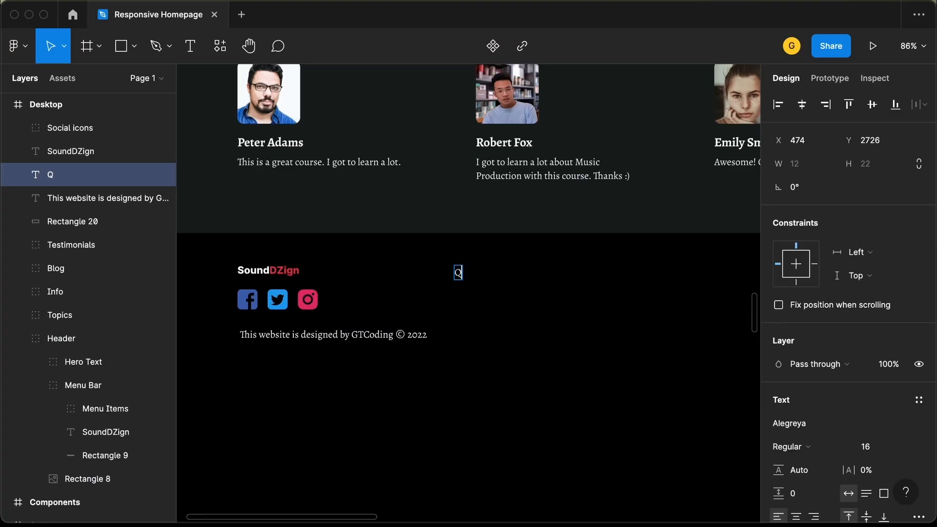
text(uick Links)
key(Escape)
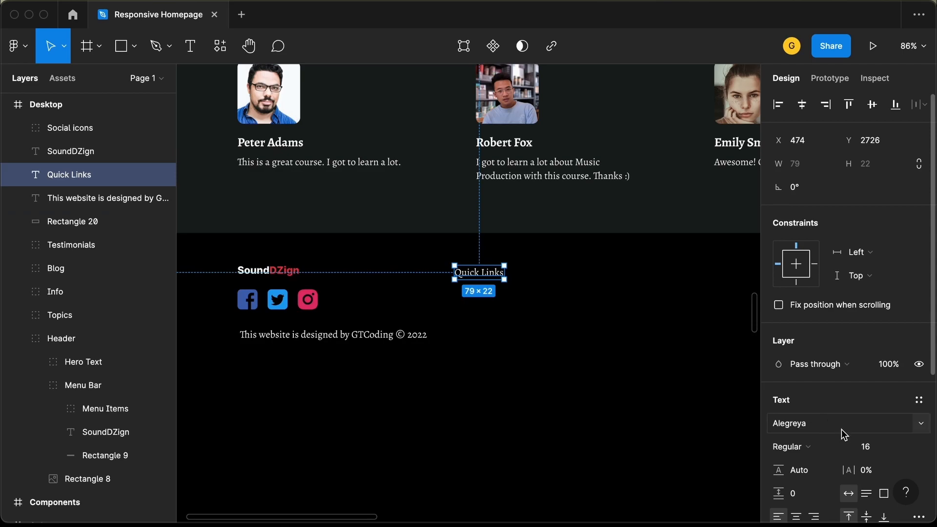
Step: Set the footer's "Quick Links" heading to Bold weight and font size 18
click(828, 448)
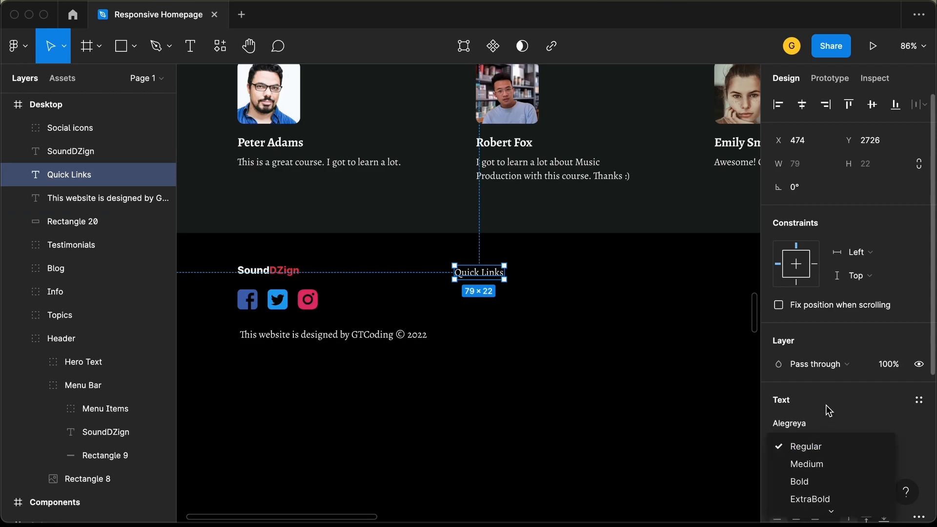
click(829, 481)
click(873, 454)
text(18)
key(Return)
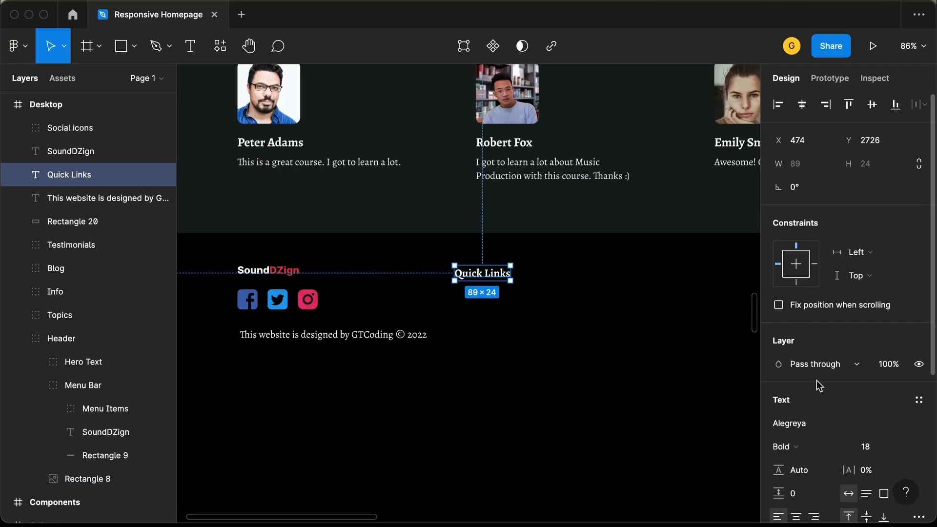
Step: Change the "Quick Links" heading's fill to the document colour FF6864
scroll(822, 391, down, 2)
scroll(821, 390, down, 5)
click(779, 377)
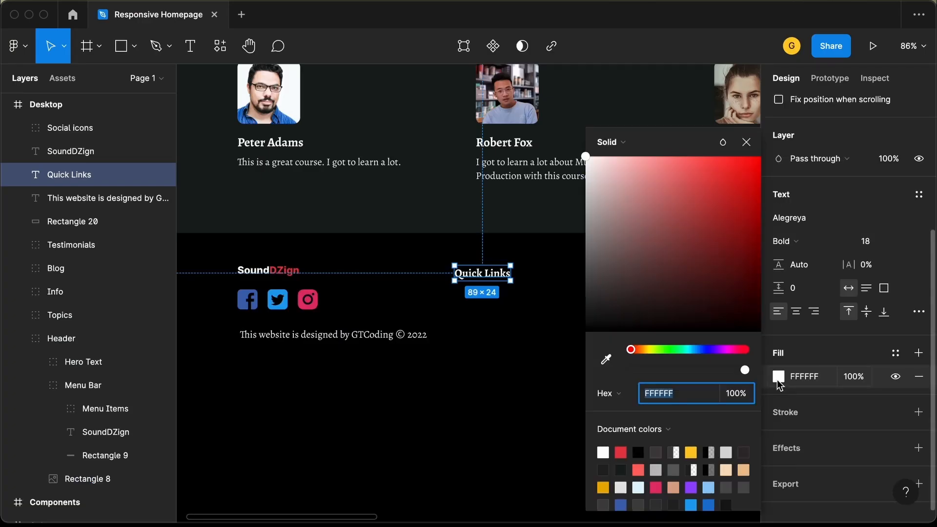
click(639, 470)
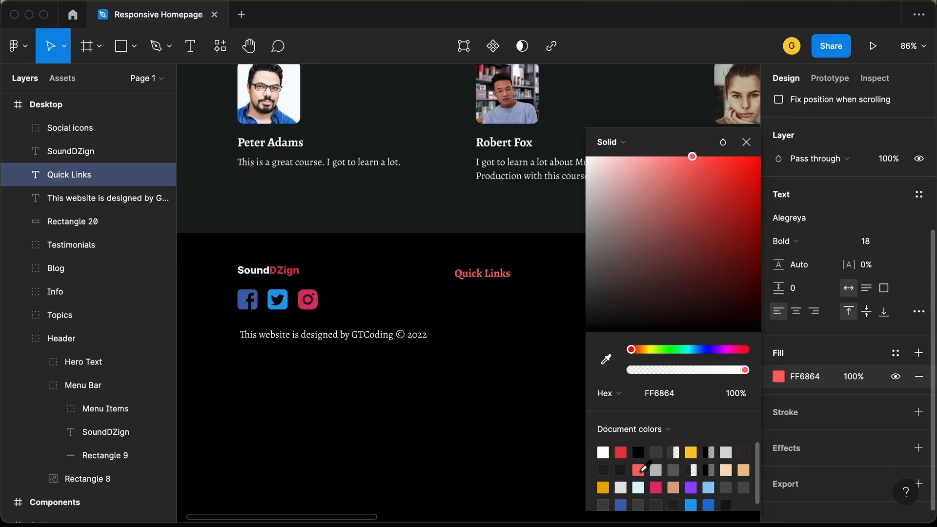
click(746, 143)
Step: Duplicate the copyright line to just below the "Quick Links" heading, slightly indented, and change the copy's wording to "Blog", following the reference design
key(shift+0)
click(355, 349)
drag(355, 348, 620, 301)
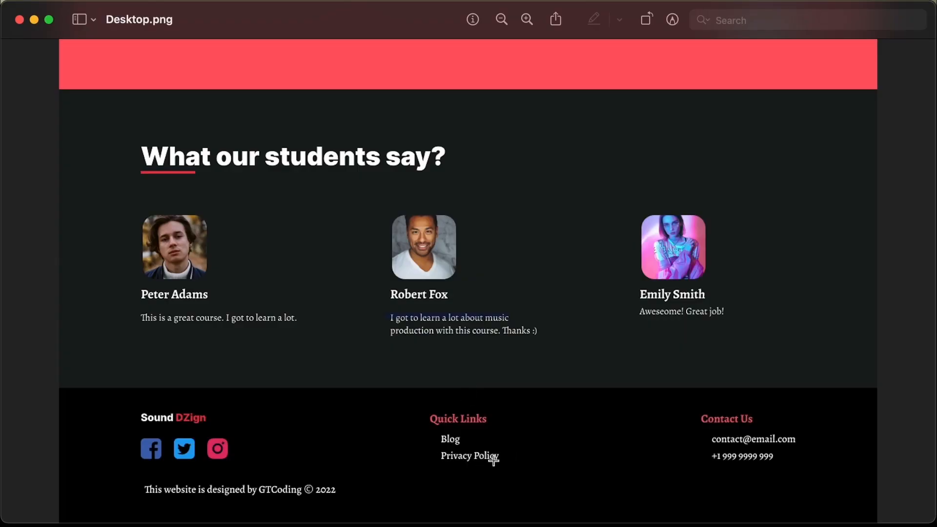
key(super+Tab)
double_click(505, 299)
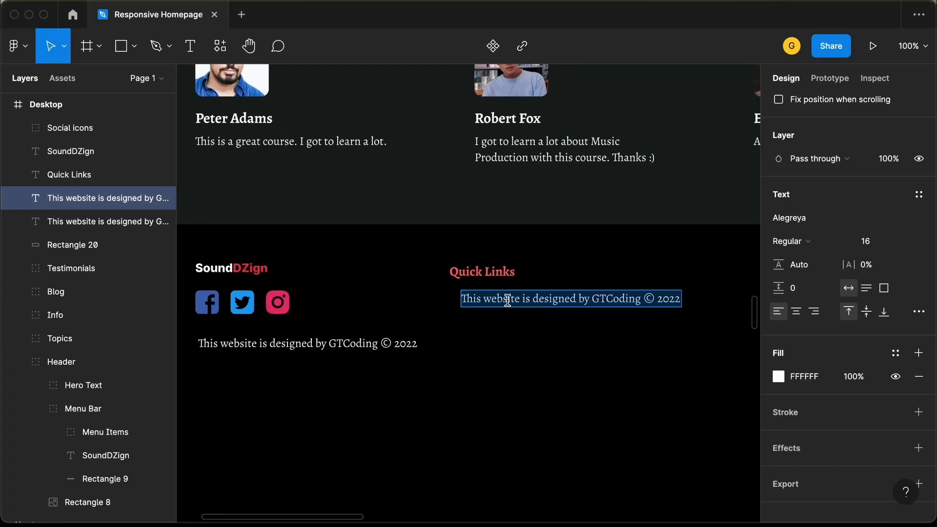
text(Blog)
key(Escape)
Step: Duplicate the footer's "Blog" text directly below itself and change the copy's wording to "Privacy Policy"
scroll(508, 306, up, 5)
drag(435, 288, 442, 342)
double_click(439, 335)
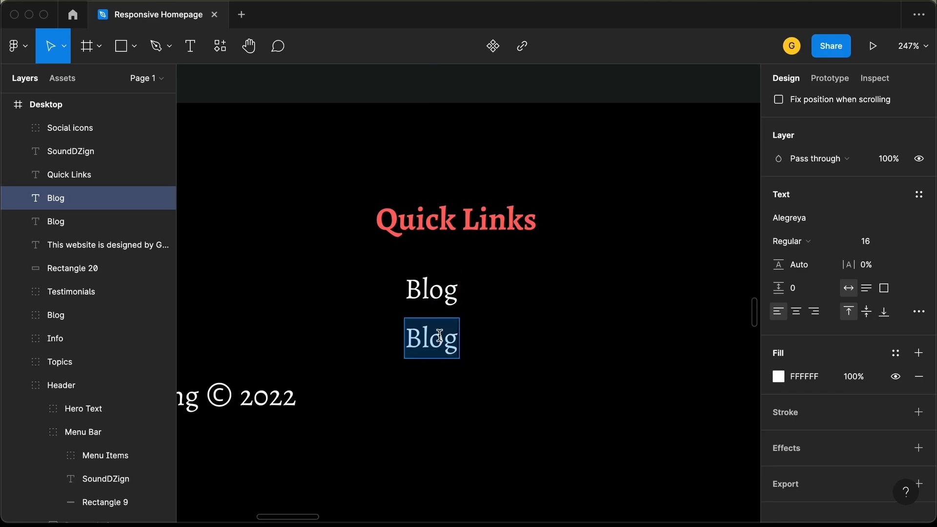
text(Privacy)
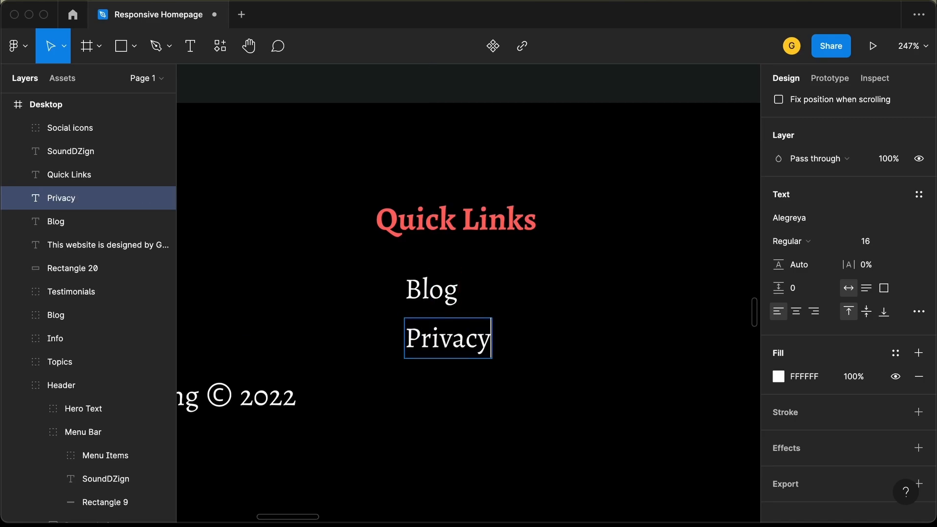
text( Policy)
click(449, 314)
Step: Move the "Blog" and "Privacy Policy" texts together about 5 px up, closer to the "Quick Links" heading
click(432, 290)
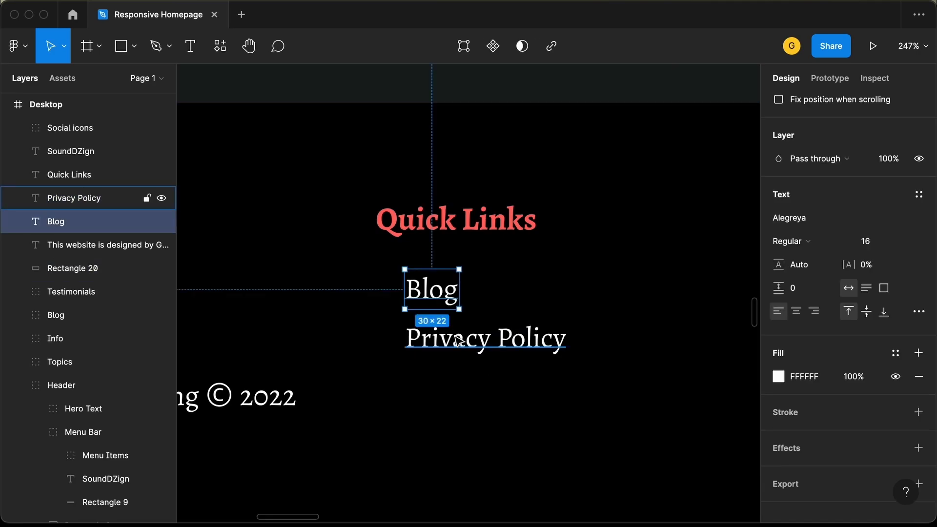
shift+click(488, 339)
key(shift+Up)
key(Down)
key(Down)
key(Down)
key(Down)
key(Down)
key(Down)
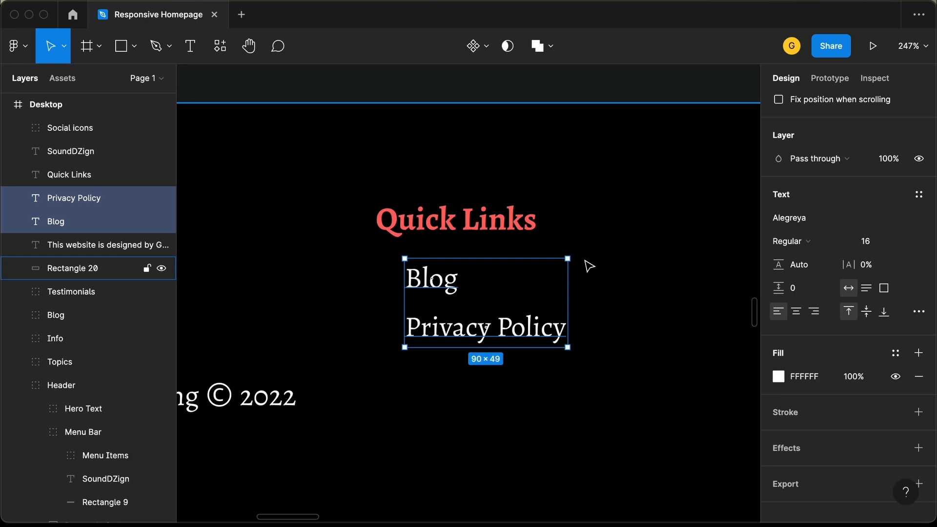
click(589, 266)
Step: Group the "Quick Links" heading with the "Blog" and "Privacy Policy" texts
scroll(463, 288, down, 5)
click(462, 288)
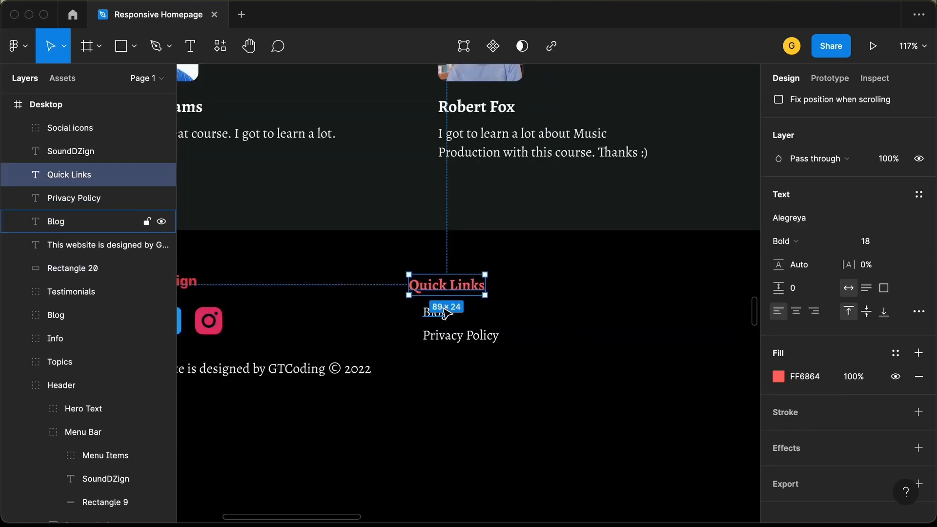
shift+click(445, 312)
shift+click(456, 338)
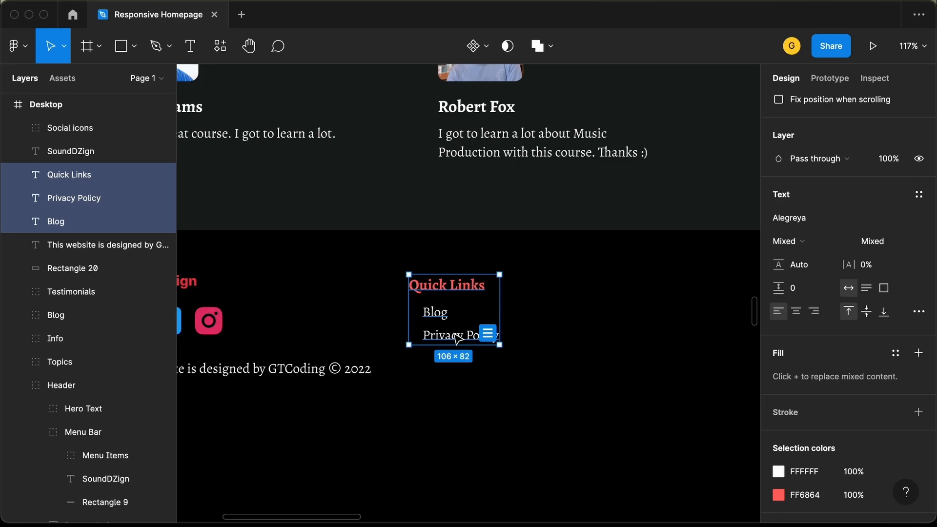
key(super+g)
Step: Duplicate the Quick Links group to the right of the original on the same level and check the reference design
scroll(457, 337, right, 3)
drag(385, 270, 542, 267)
key(super+Tab)
key(super+Tab)
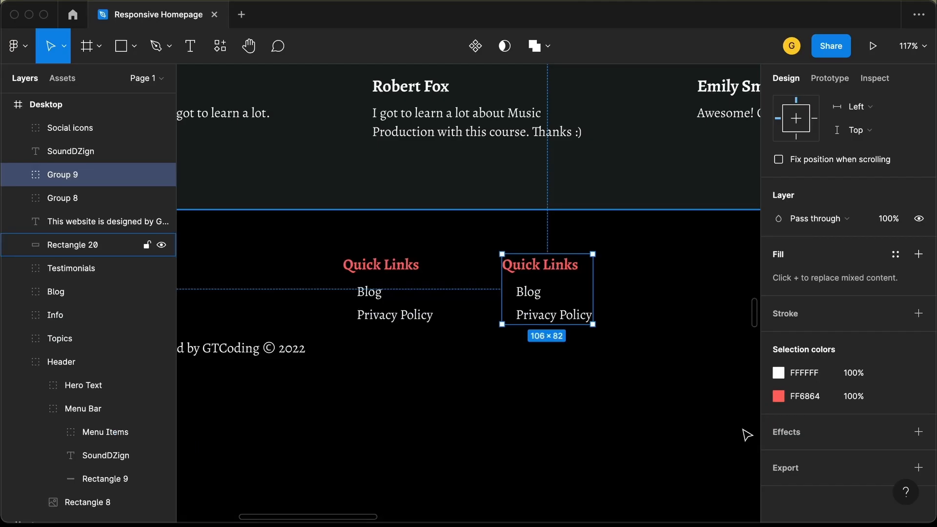
Step: Change the copied group's heading to "Contact Us" and its two lines to the contact e-mail and phone number from the reference design
double_click(564, 270)
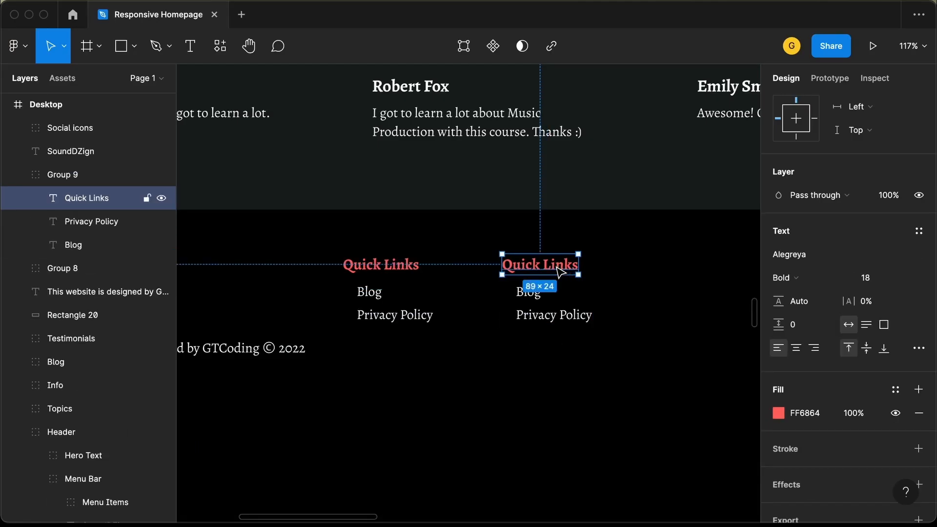
double_click(560, 272)
text(Contact Us)
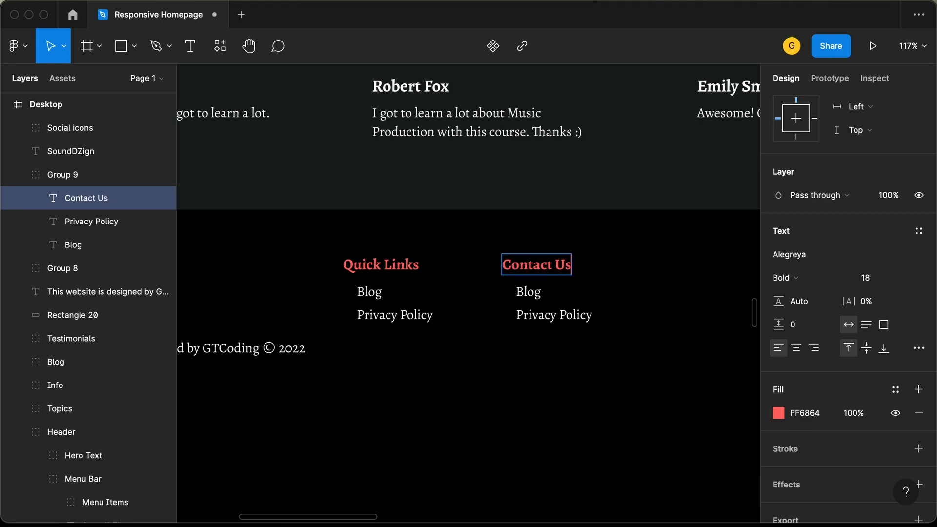
key(super+Tab)
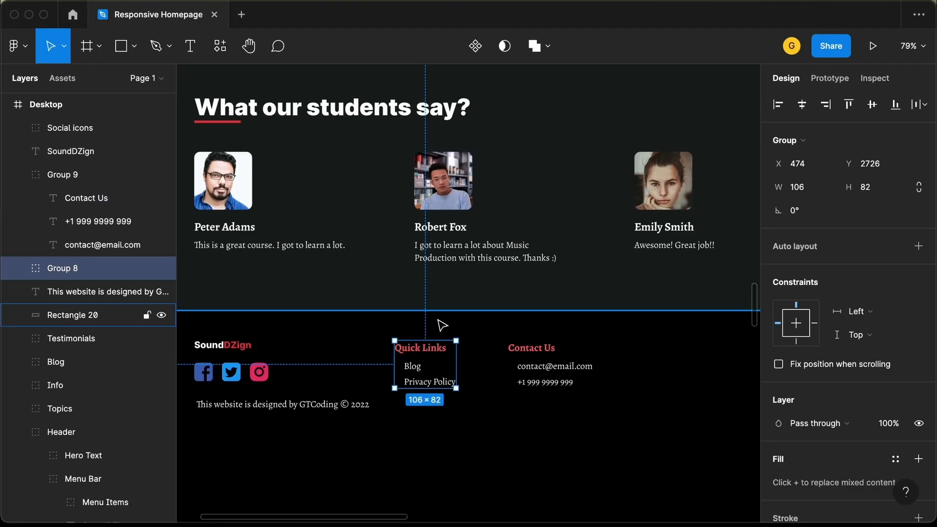
Step: Move the Quick Links and Contact Us groups together up to Y 2724, leaving a 50 px gap to the footer's top edge
key(alt)
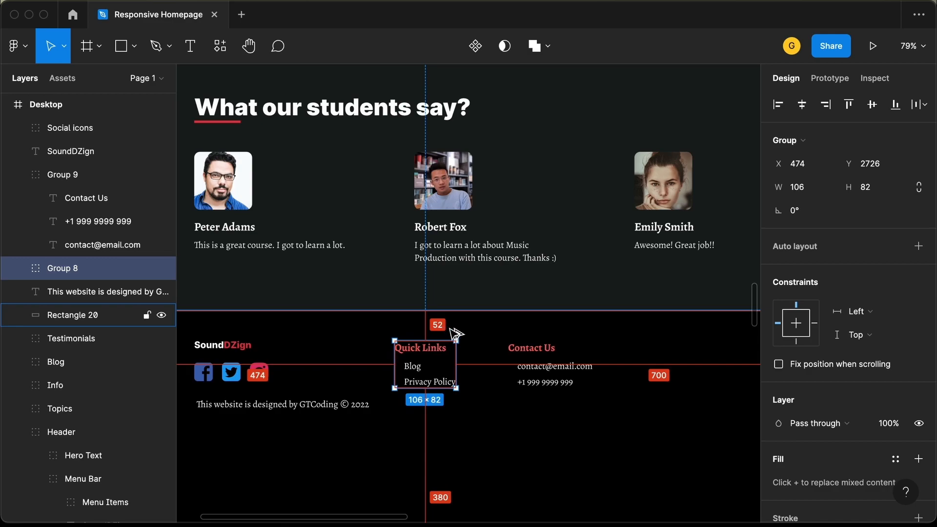
shift+click(527, 352)
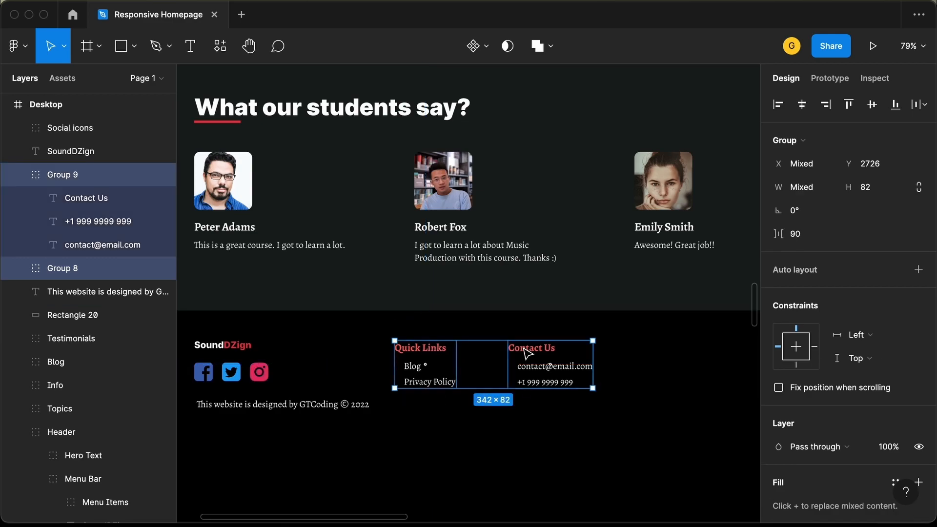
key(Up)
key(Up)
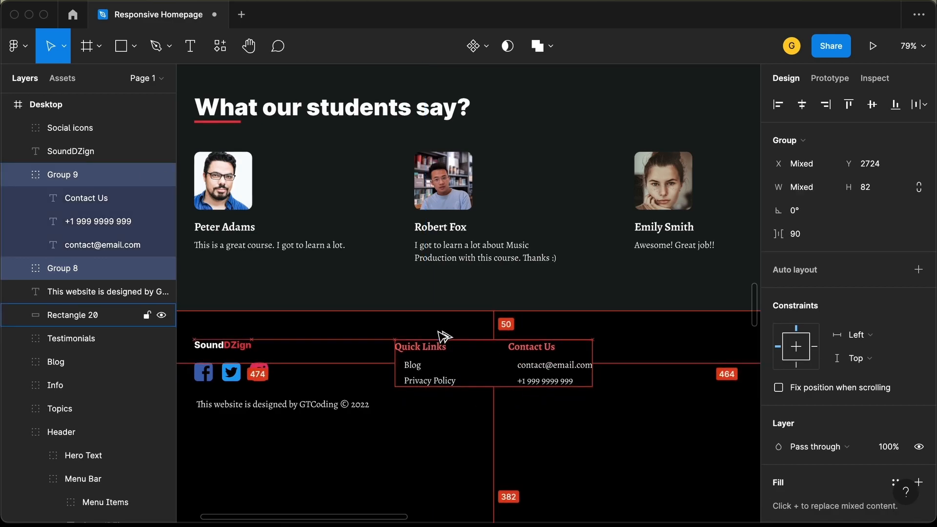
Step: Move the Contact Us group horizontally to the right until its right edge lines up with the All Posts button above
scroll(551, 402, down, 3)
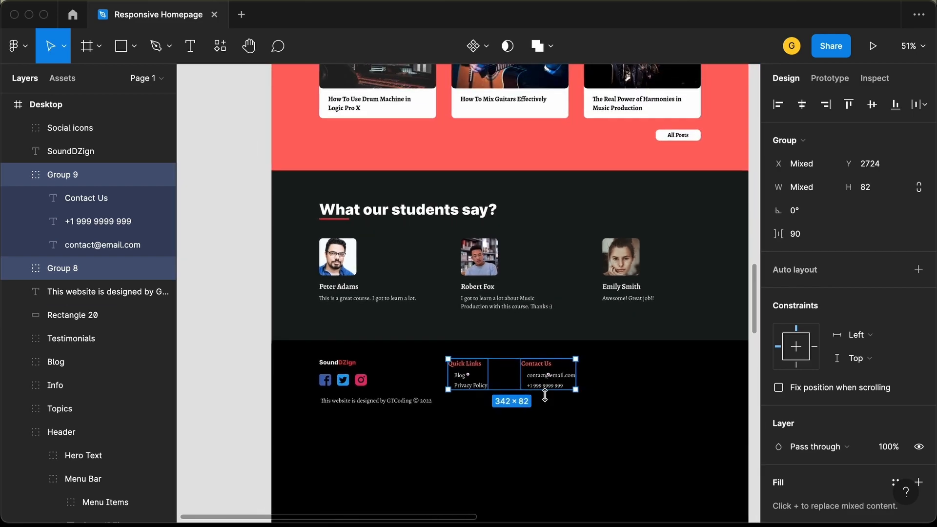
click(554, 425)
click(554, 381)
key(shift+Right)
key(shift+Right)
key(shift+Right)
key(shift+Right)
key(shift+Right)
key(shift+Right)
key(shift+Right)
key(shift+Right)
key(shift+Right)
key(shift+Right)
key(shift+Right)
key(shift+Right)
key(shift+Right)
key(shift+Right)
key(shift+Right)
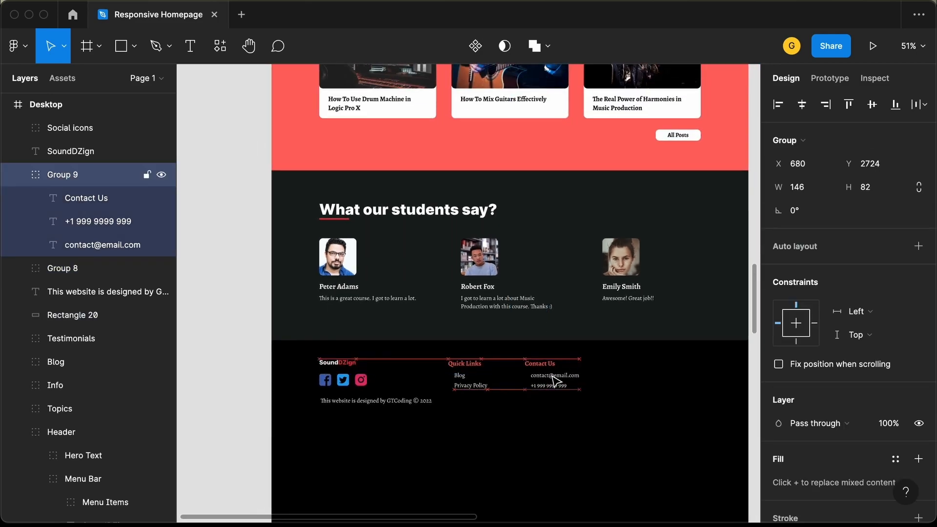
key(shift+Right)
key(shift+Right)
key(shift+Right)
key(shift+Right)
key(shift+Right)
key(shift+Right)
key(shift+Right)
key(shift+Right)
key(shift+Right)
key(shift+Right)
key(shift+Right)
key(shift+Right)
key(shift+Right)
key(shift+Right)
key(shift+Right)
key(shift+Right)
key(shift+Right)
key(shift+Right)
key(shift+Right)
key(shift+Right)
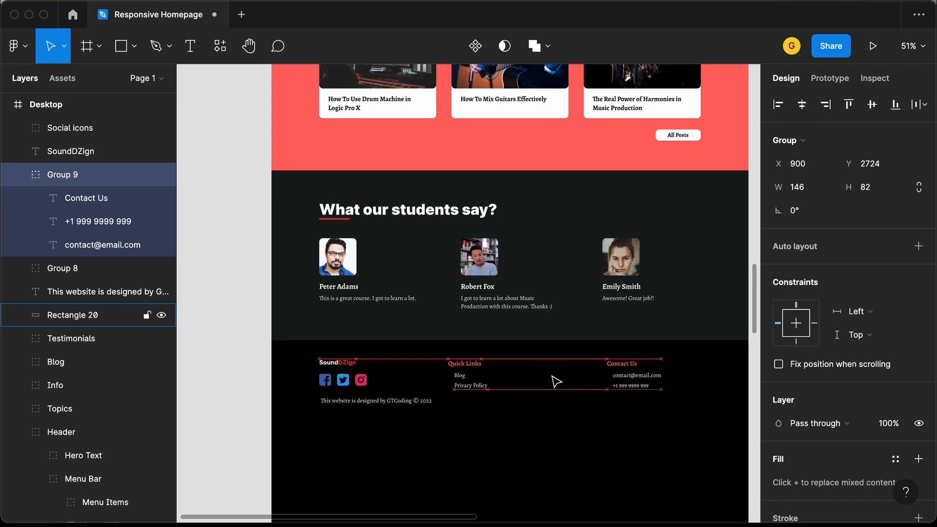
key(shift+Right)
key(shift+Right)
key(shift+Right)
key(shift+Right)
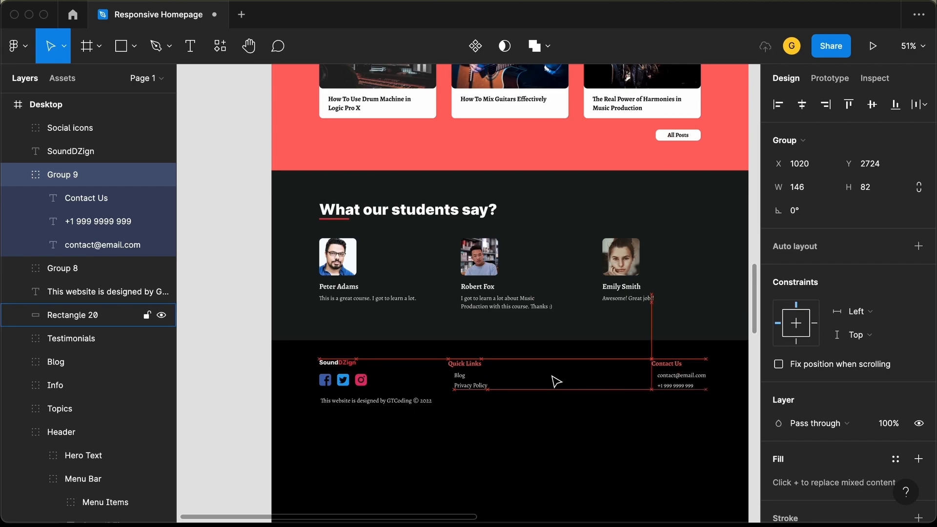
key(shift+Left)
key(shift+Left)
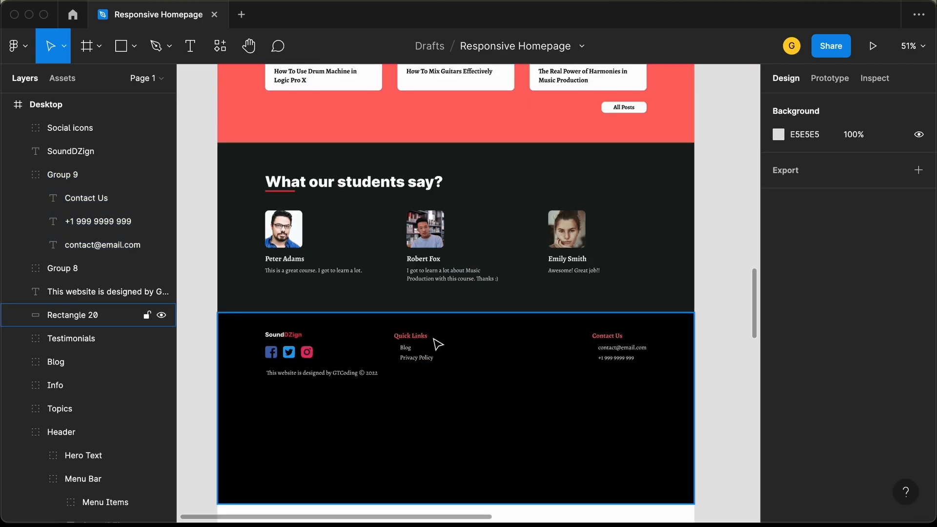
Step: Group the footer's SoundDZign logo with the social icons
click(293, 335)
shift+click(291, 351)
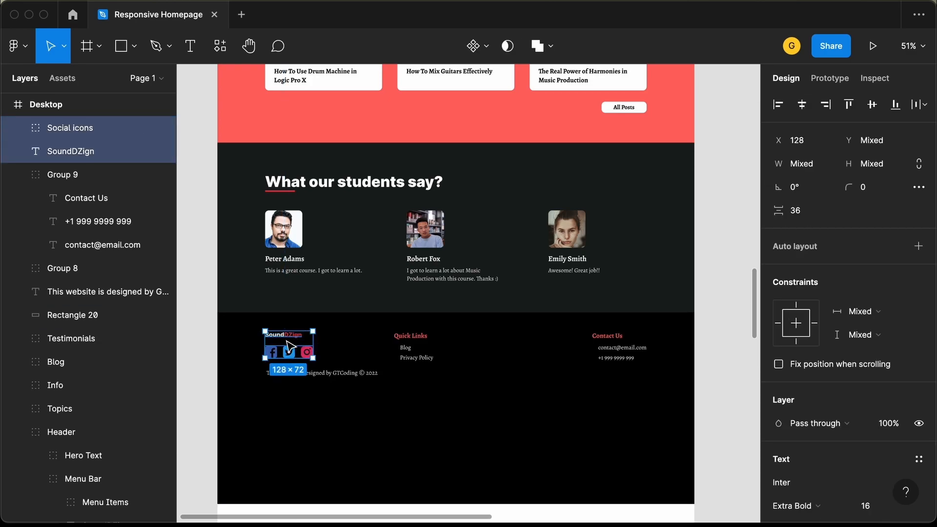
key(super+g)
Step: Tidy up the logo, Quick Links and Contact Us groups so they are evenly spaced across the footer
shift+click(417, 350)
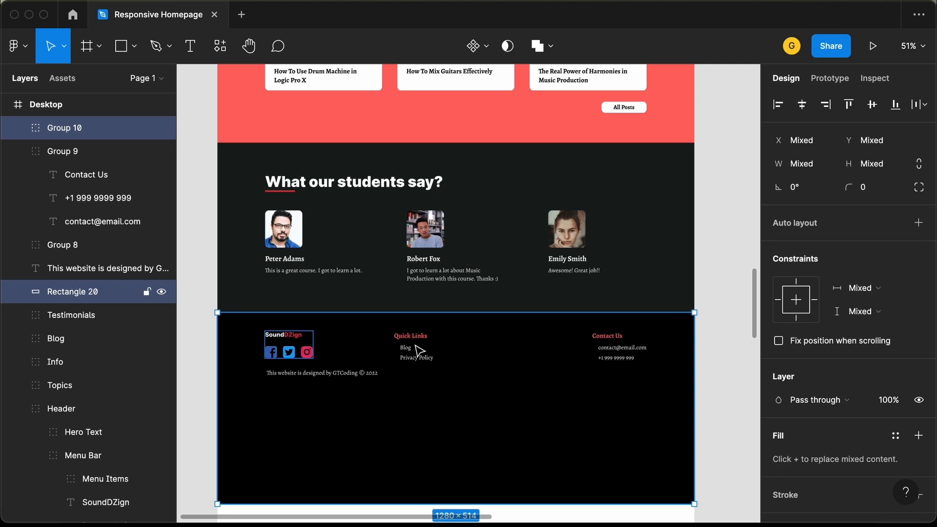
click(419, 340)
shift+click(293, 342)
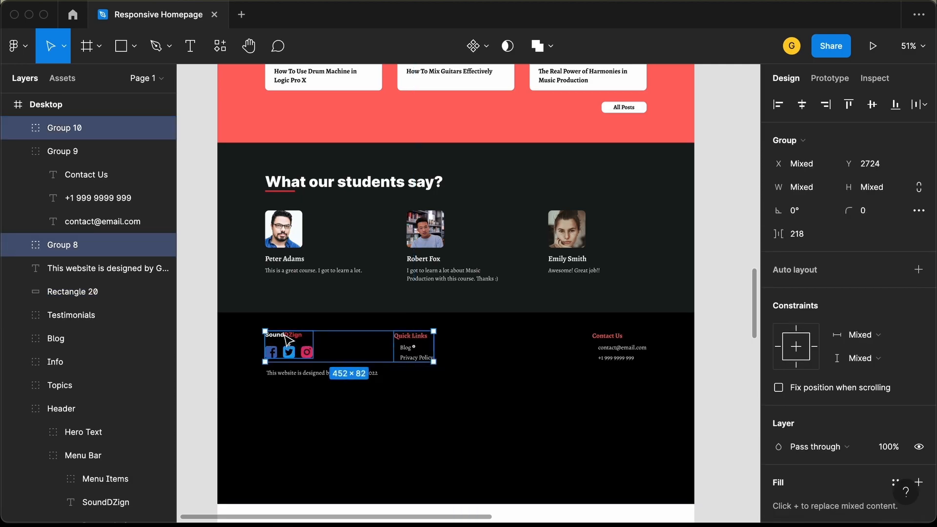
shift+click(607, 350)
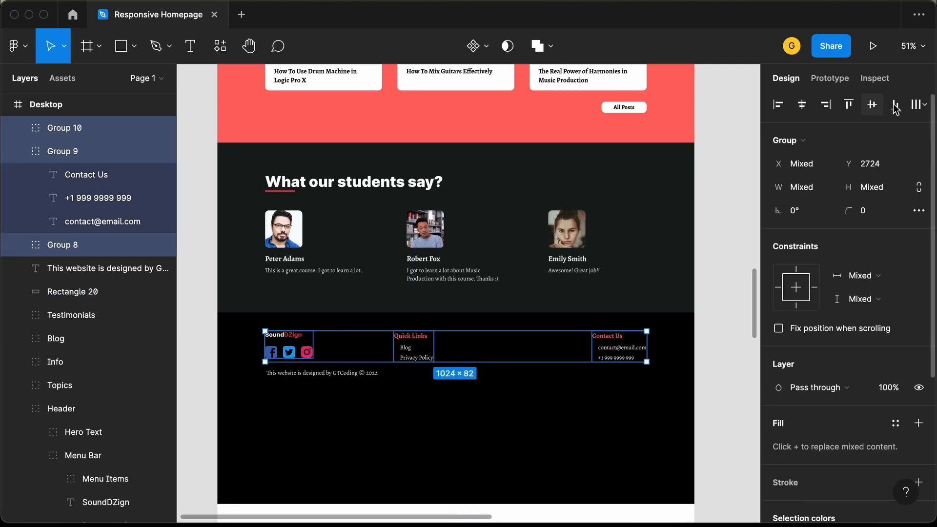
click(923, 105)
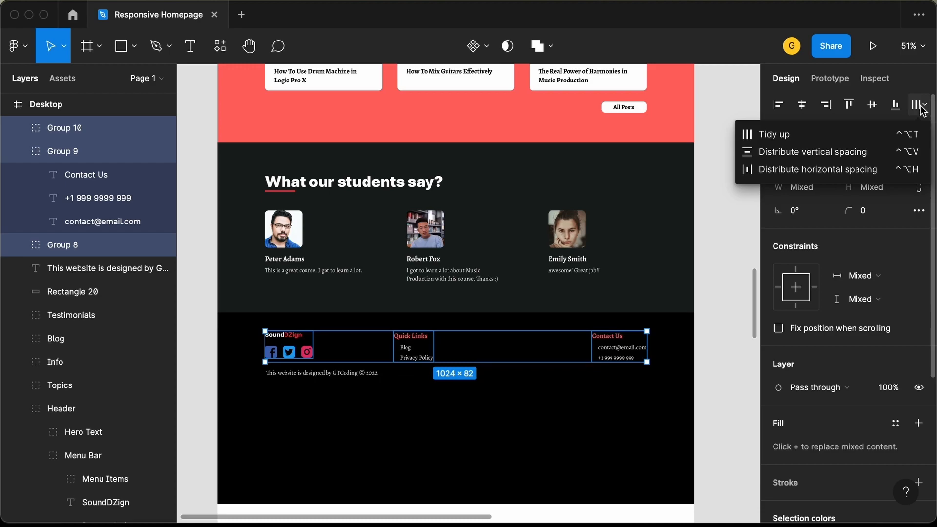
click(855, 138)
click(716, 363)
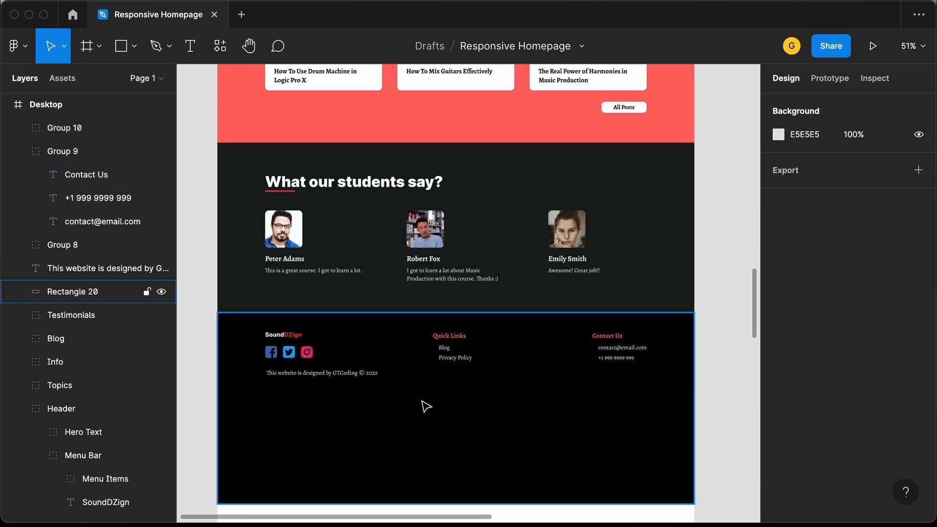
Step: Place the copyright line lower in the footer, aligned with the logo, at X 128, Y 2834
scroll(426, 407, up, 5)
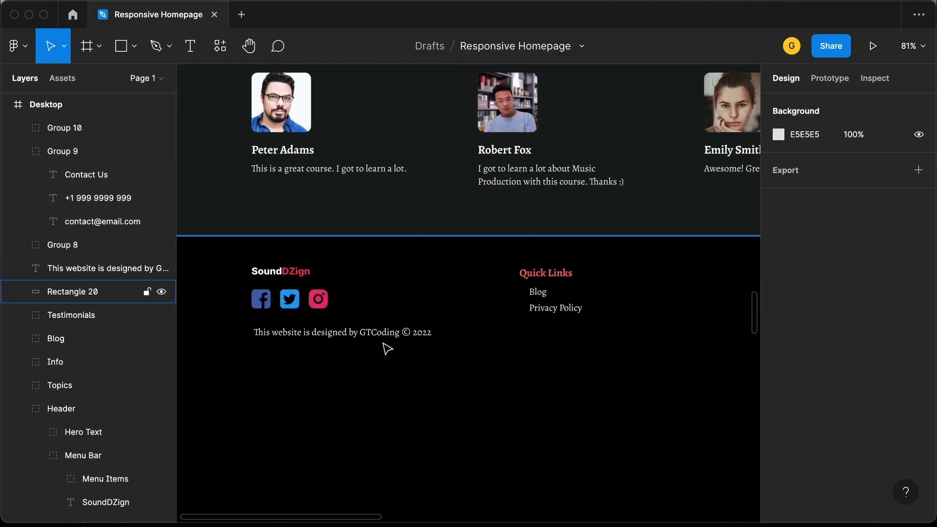
click(355, 333)
key(shift+Down)
key(shift+Down)
key(shift+Down)
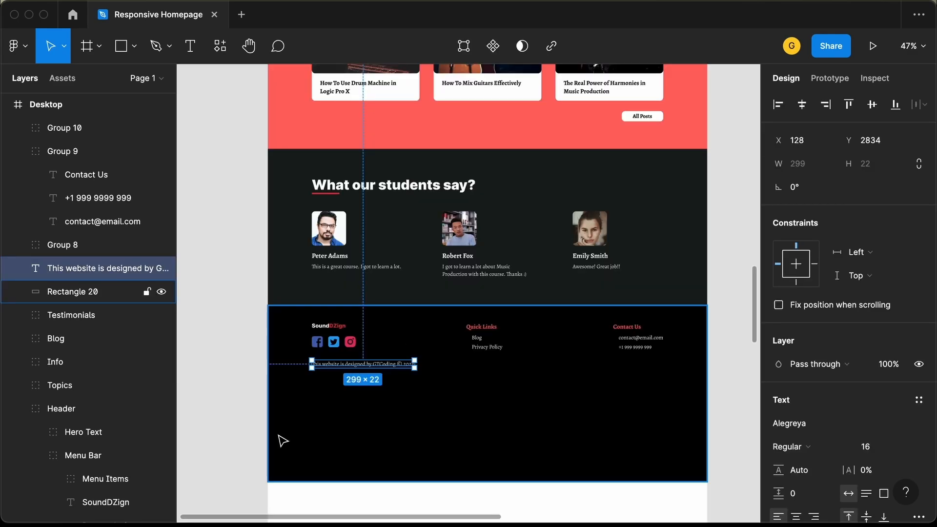
Step: Check the reference design and reduce the black footer rectangle's height to 252, keeping its top edge in place
key(super+Tab)
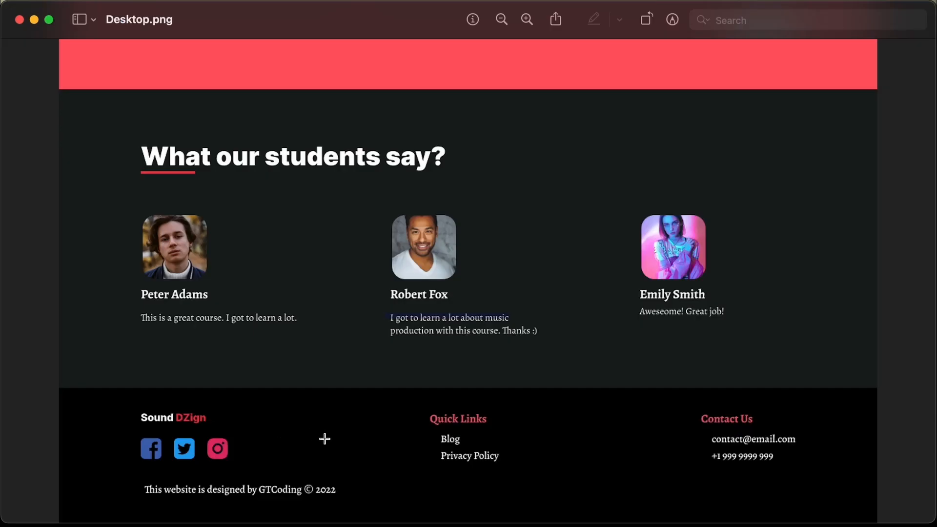
key(super+Tab)
click(456, 450)
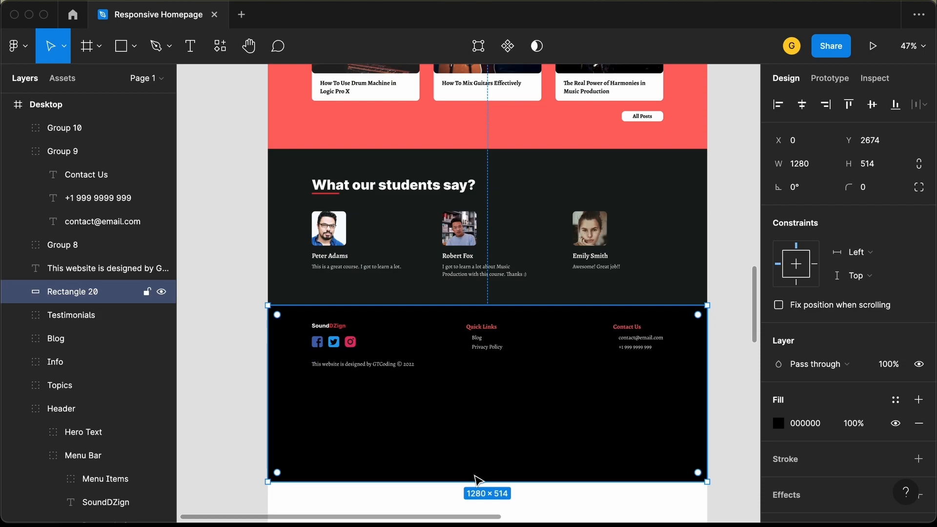
drag(473, 476, 473, 391)
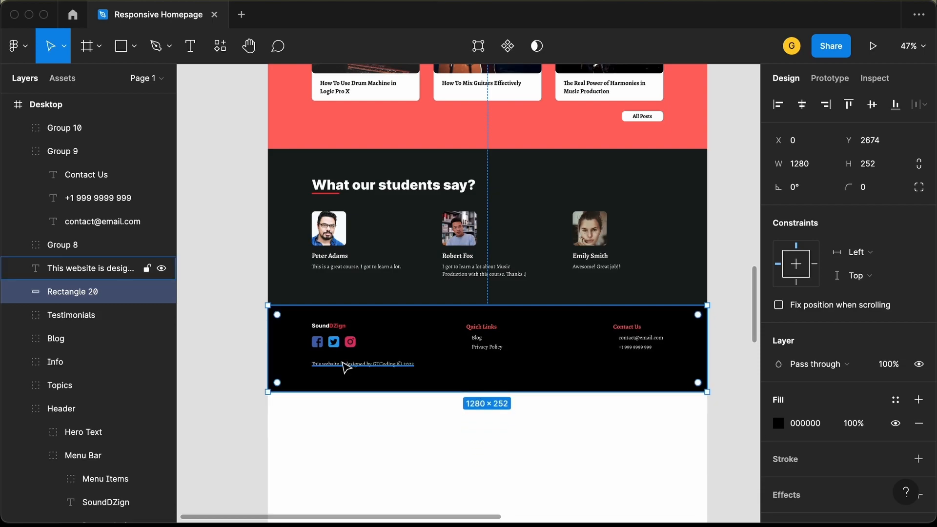
Step: Reduce the black footer rectangle's height to 232, keeping its top edge in place
scroll(346, 366, up, 5)
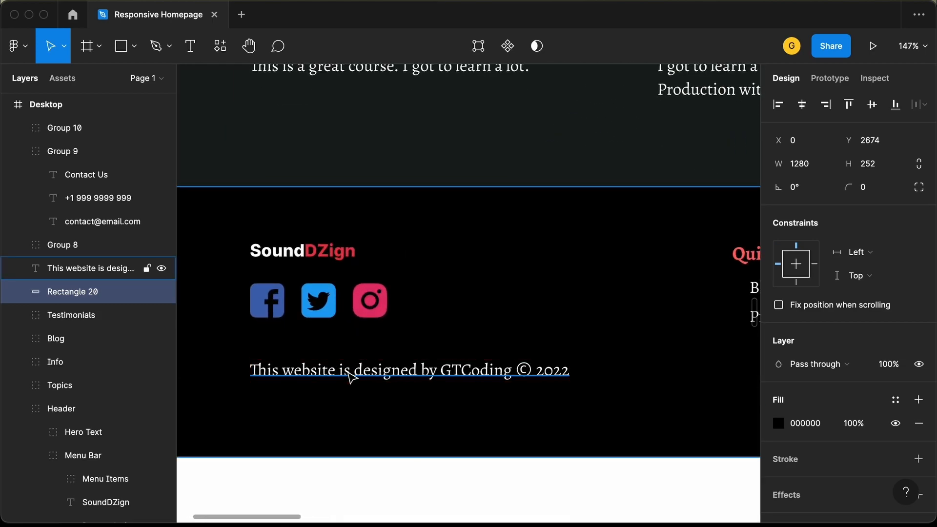
scroll(350, 378, down, 5)
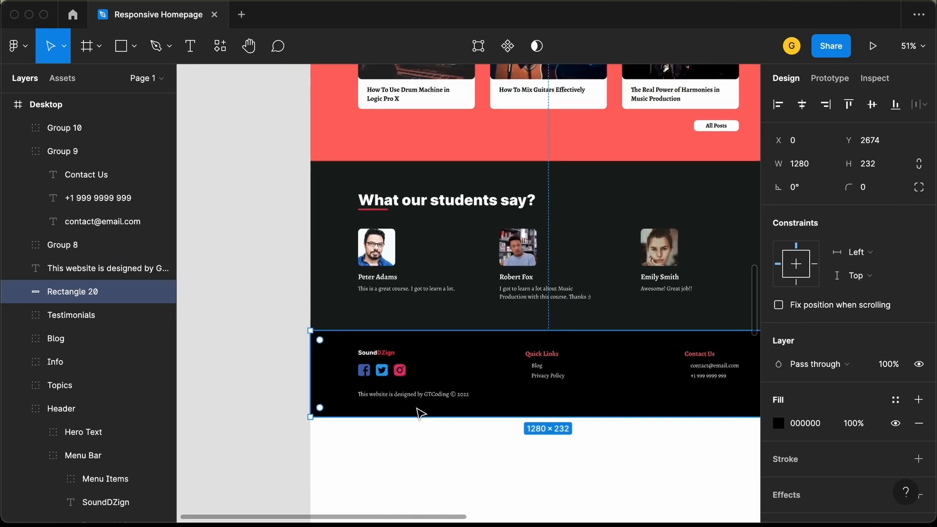
Step: Group the black rectangle with all the footer contents and name the group Footer
drag(710, 331, 558, 366)
drag(502, 385, 215, 431)
key(super+g)
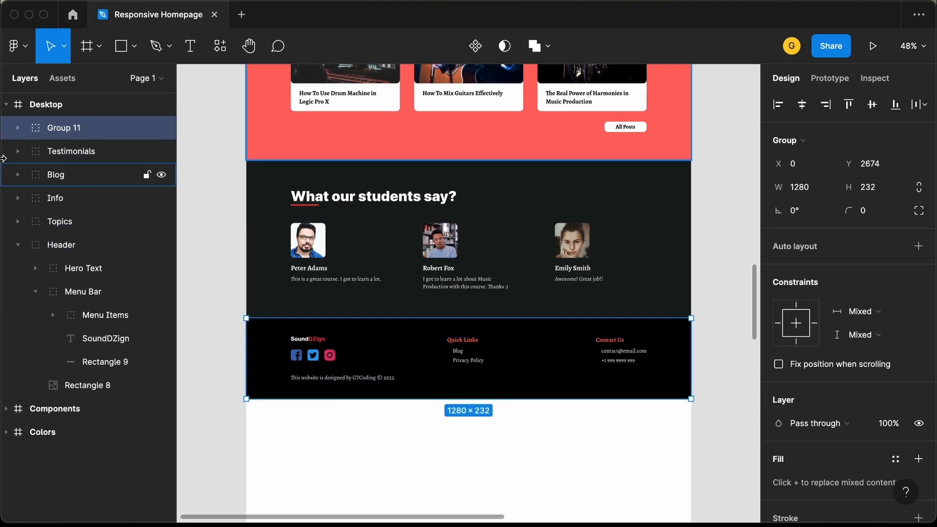
double_click(104, 133)
text(Footer)
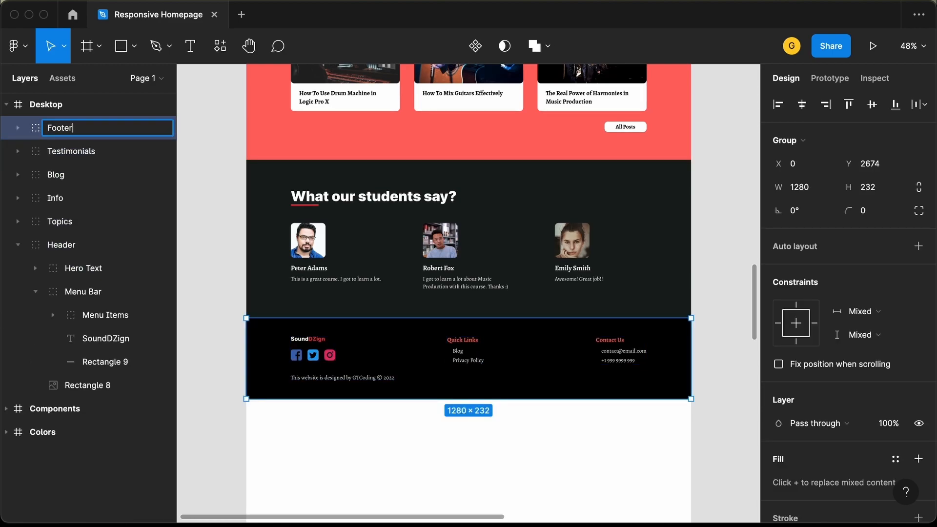
key(Return)
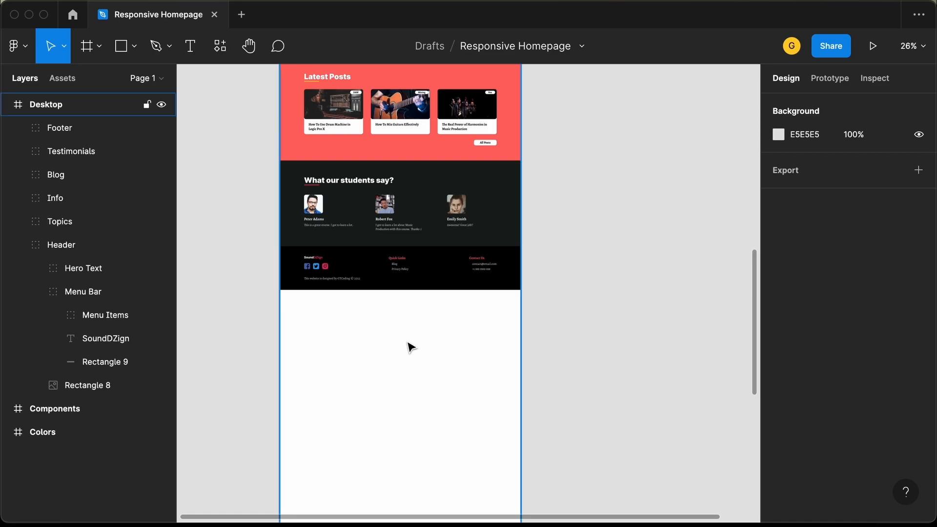
Step: Try to shorten the Desktop frame from its lower edge to remove the empty area below the footer
click(414, 351)
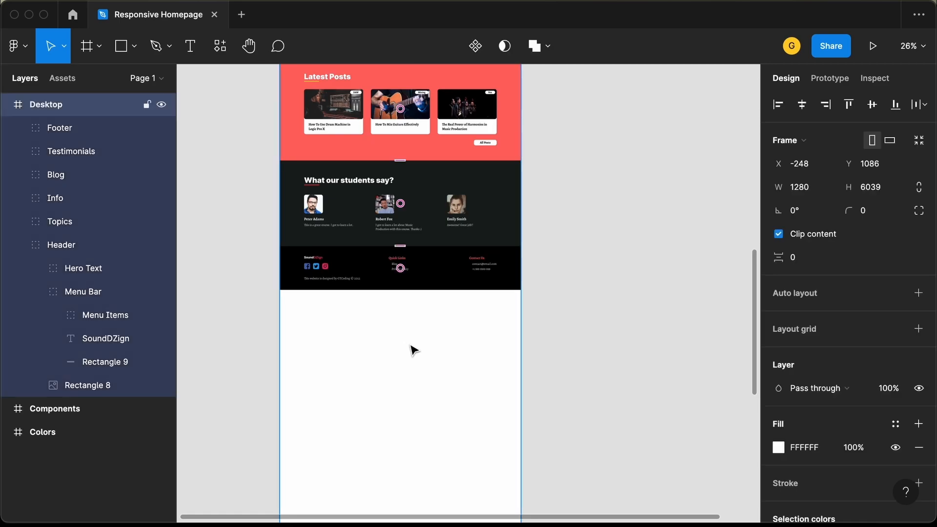
scroll(414, 351, down, 5)
scroll(414, 350, down, 5)
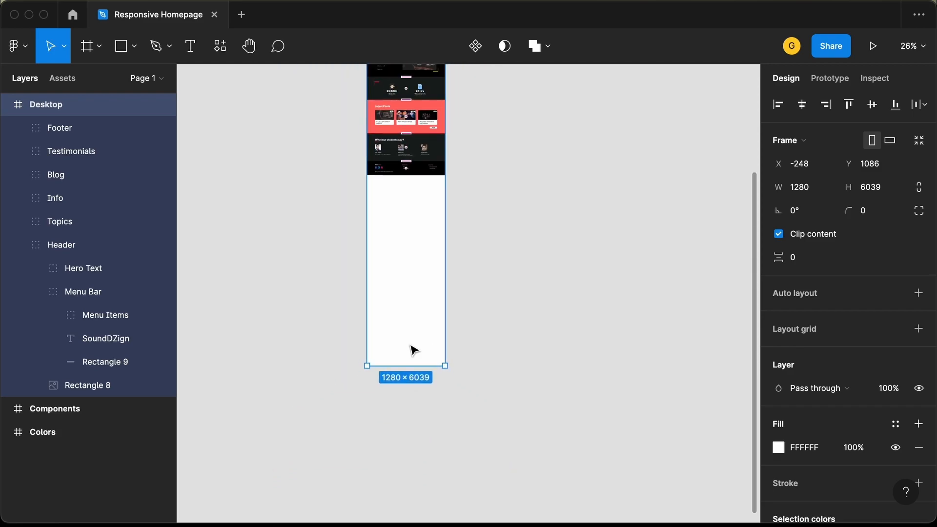
scroll(417, 452, up, 5)
mouse_move(442, 474)
mouse_down()
mouse_move(444, 434)
mouse_move(444, 497)
mouse_move(445, 435)
mouse_move(450, 493)
mouse_move(452, 476)
mouse_up()
scroll(410, 163, up, 5)
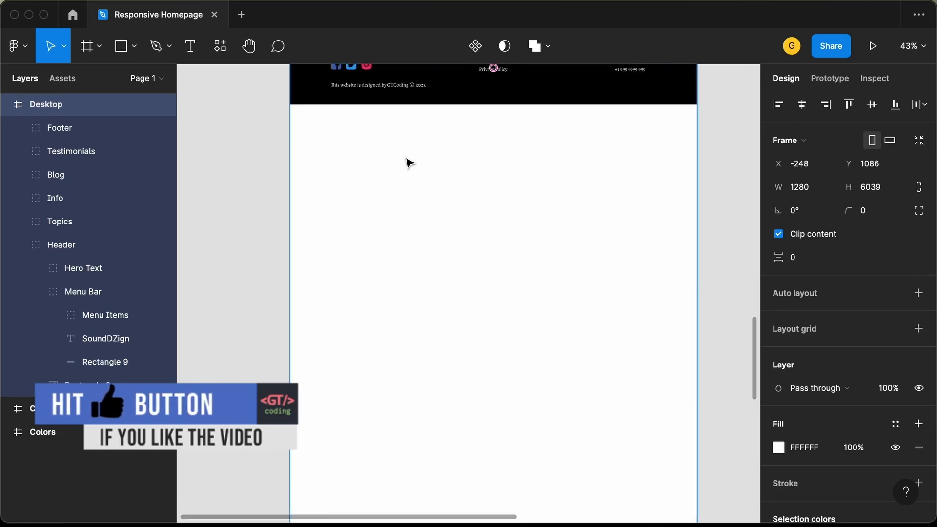
Step: Set the constraints of the footer's Social icons group to Left and Top
scroll(409, 162, up, 3)
scroll(409, 163, up, 5)
scroll(398, 278, down, 2)
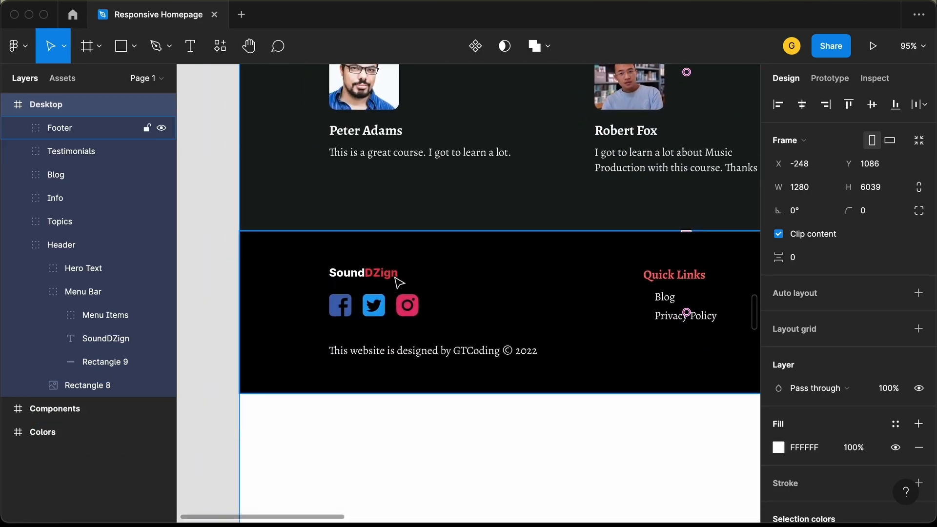
double_click(382, 306)
double_click(382, 306)
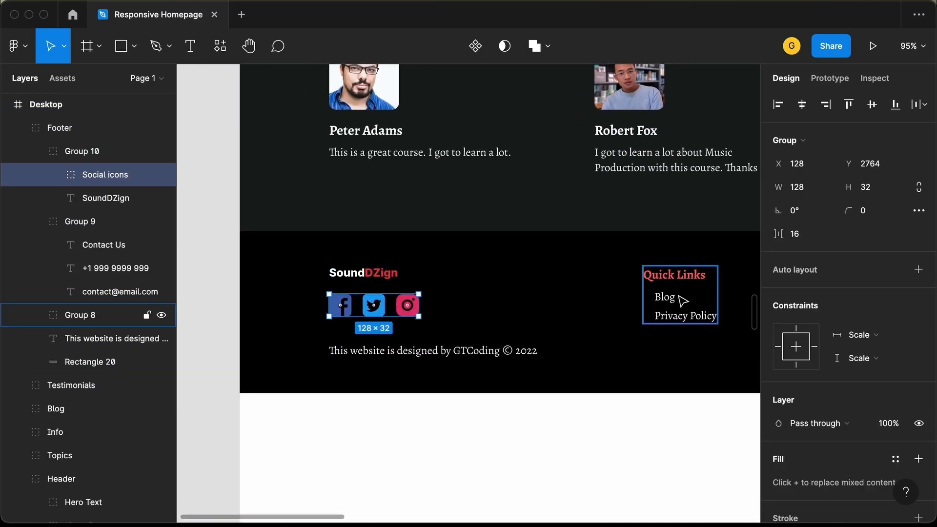
click(779, 348)
click(797, 329)
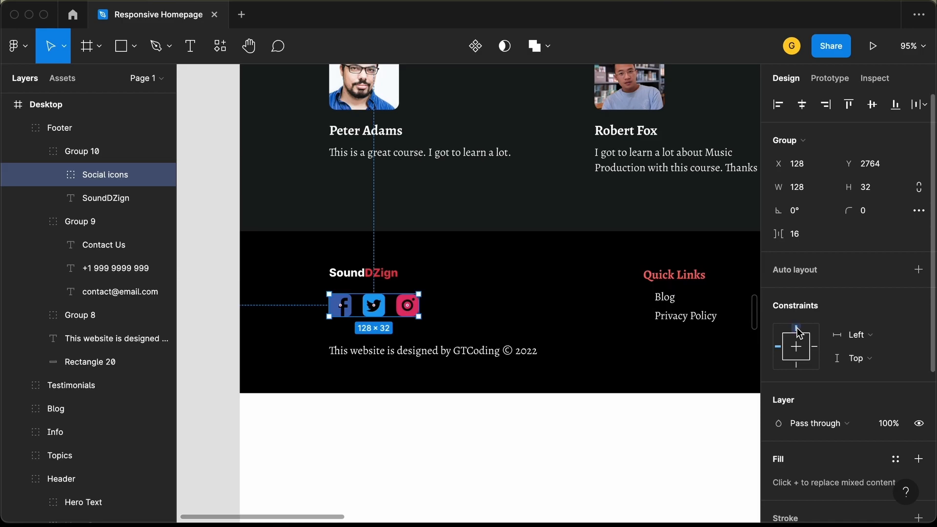
Step: Shorten the Desktop frame so that it ends at the footer's lower edge
scroll(684, 380, down, 10)
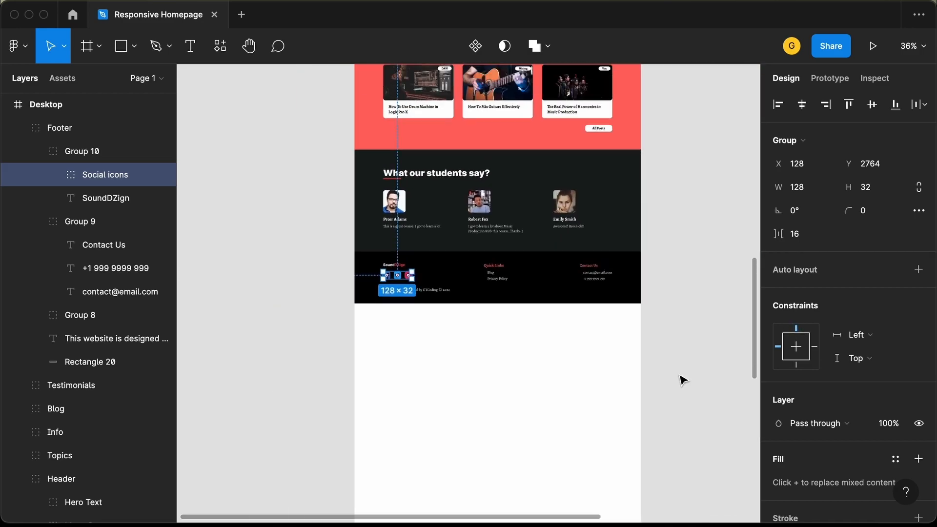
scroll(587, 413, down, 1)
scroll(587, 413, right, 1)
click(587, 413)
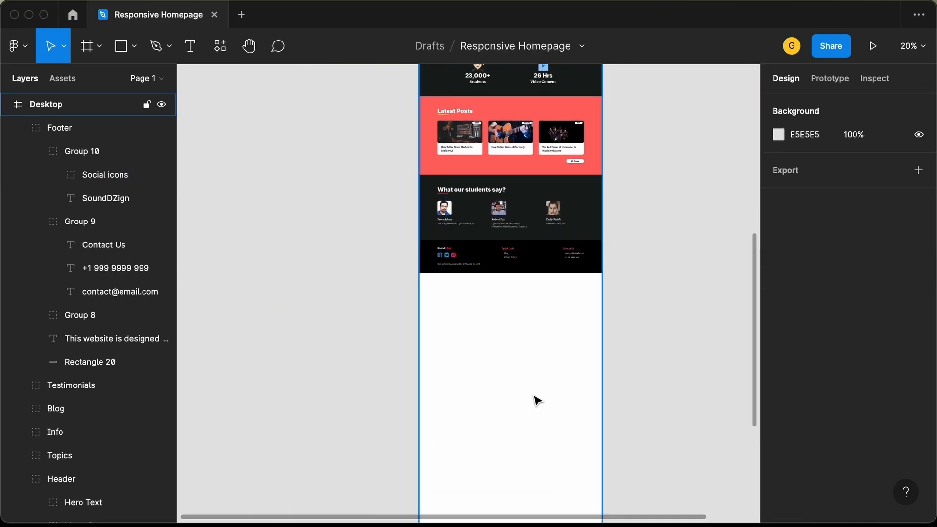
super+click(536, 401)
scroll(537, 401, down, 3)
scroll(538, 400, down, 5)
scroll(537, 400, down, 1)
drag(494, 447, 493, 247)
drag(493, 248, 493, 234)
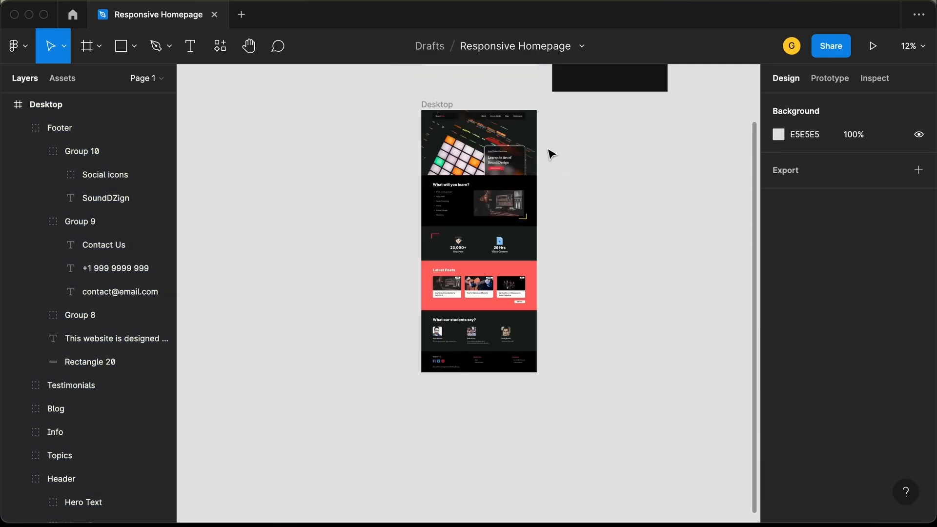
scroll(551, 158, up, 6)
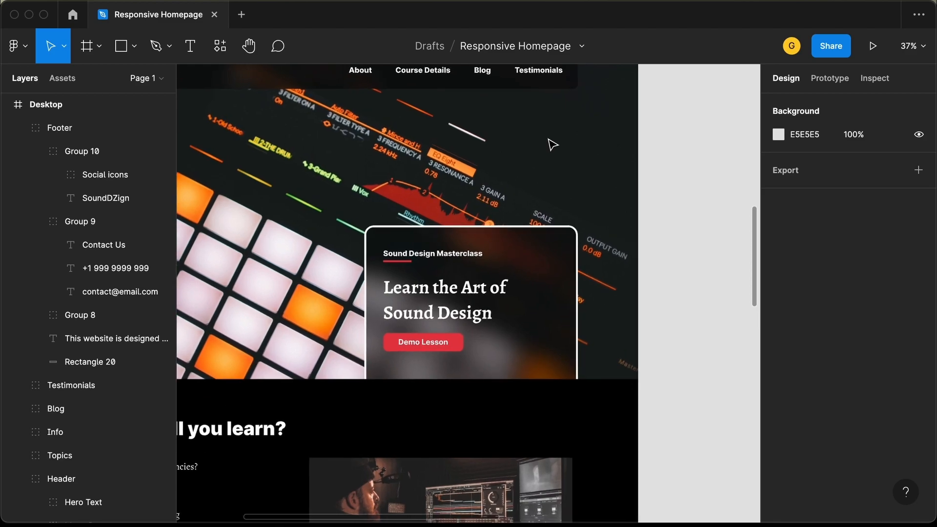
scroll(552, 145, down, 3)
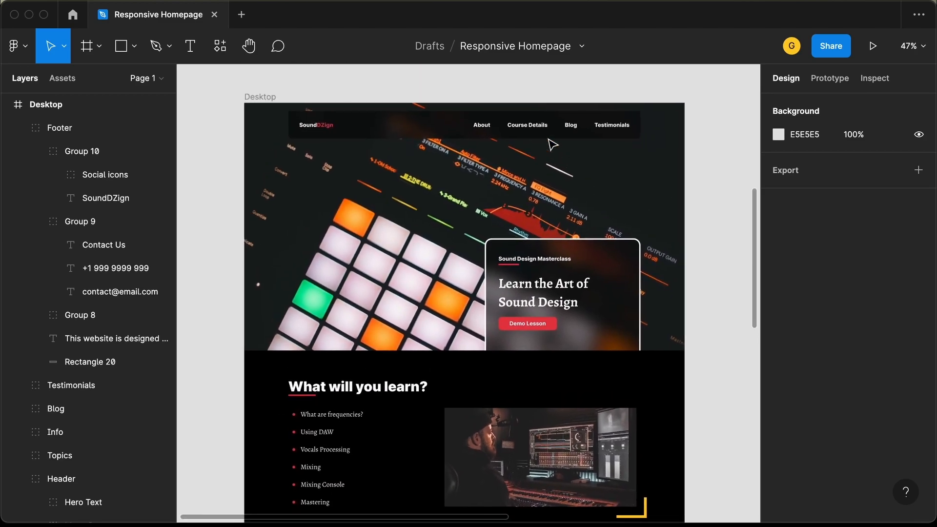
scroll(553, 145, down, 10)
scroll(552, 143, down, 1)
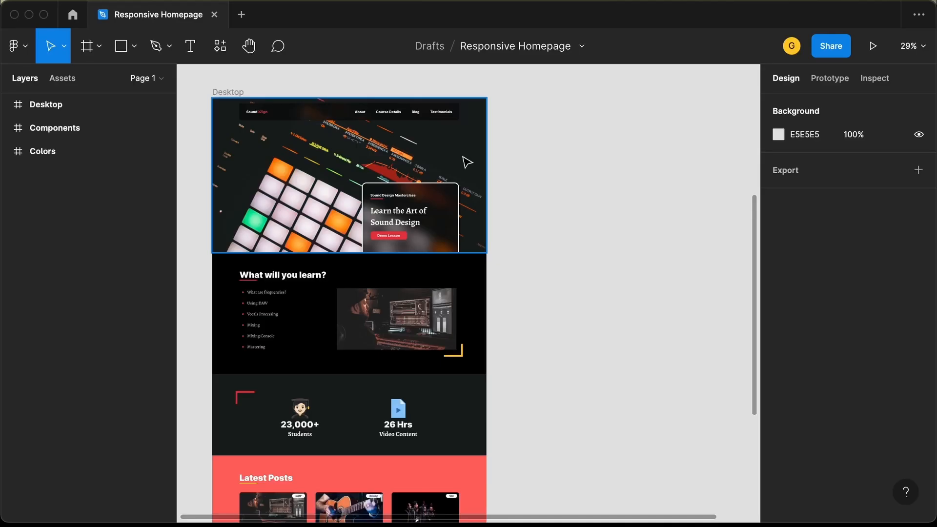
Step: Add a new frame beside the Desktop frame and give it the iPad Pro 11" preset size, 834 × 1194
click(91, 52)
scroll(606, 155, right, 3)
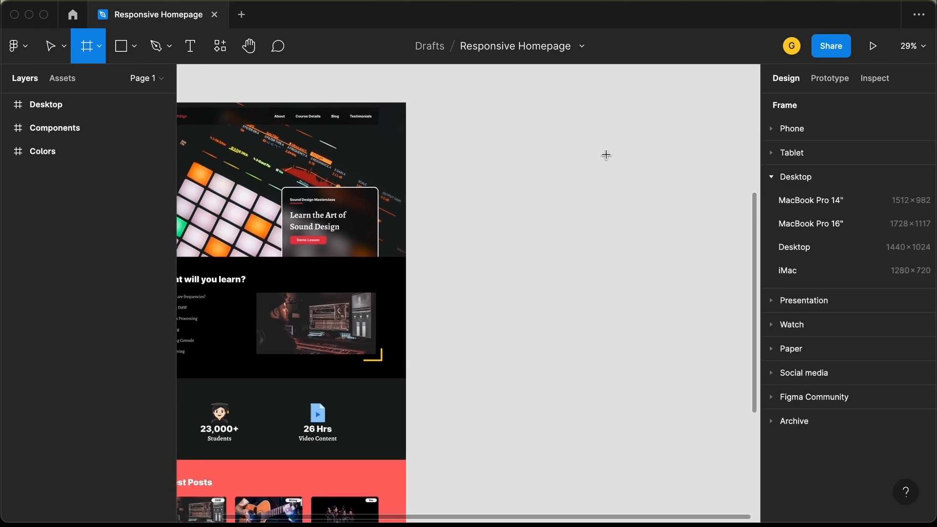
click(585, 123)
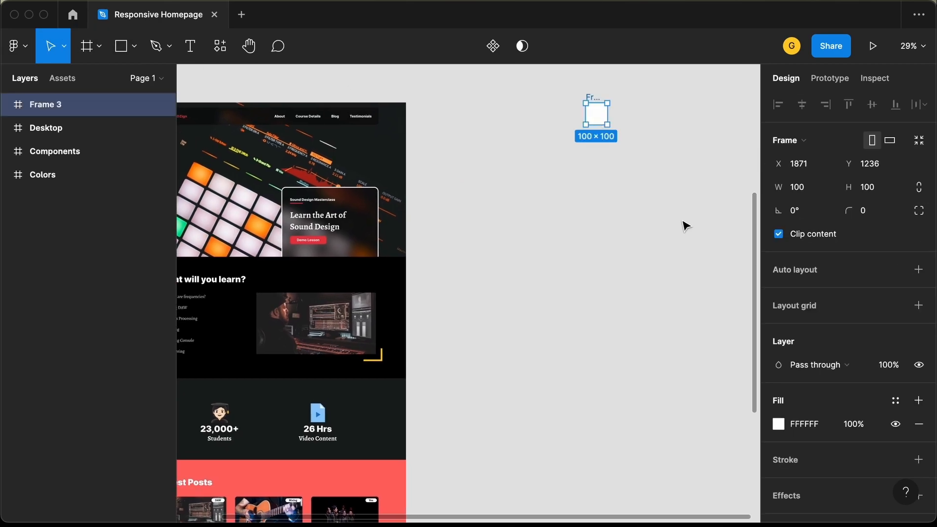
click(850, 146)
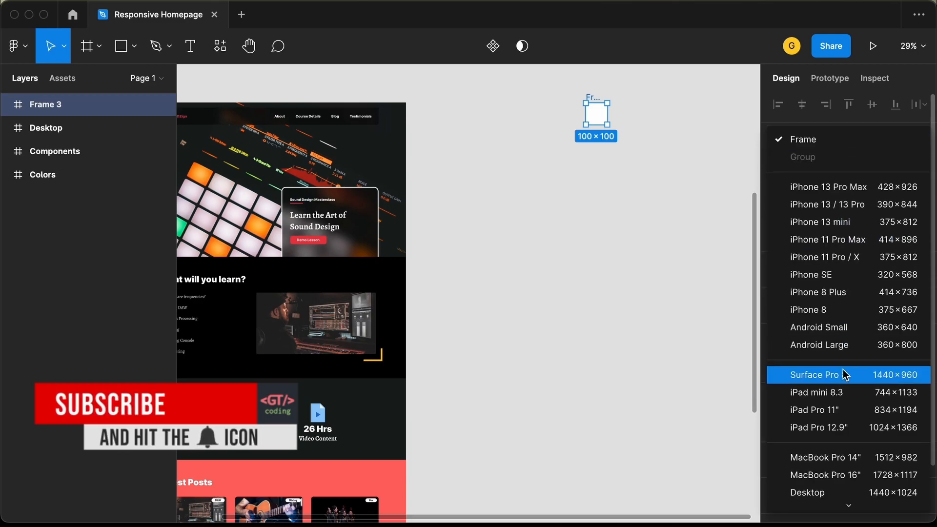
scroll(846, 374, down, 2)
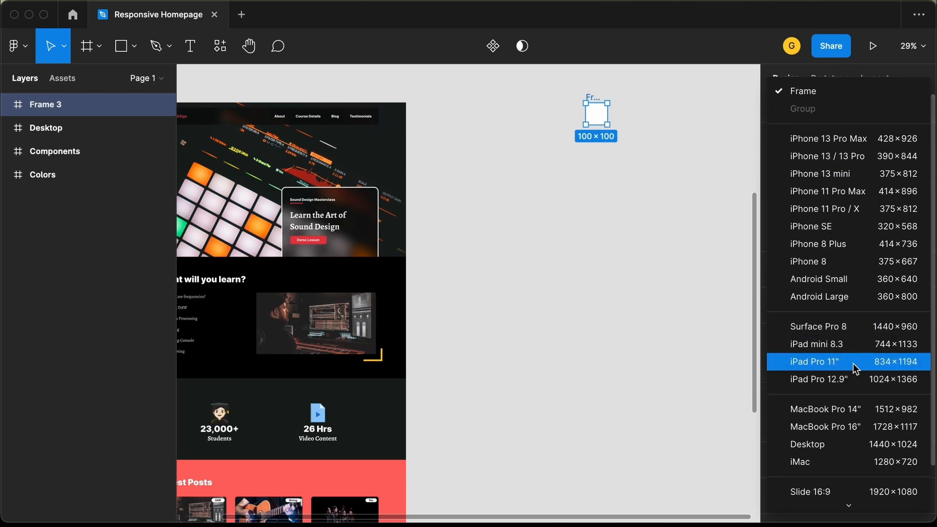
click(853, 365)
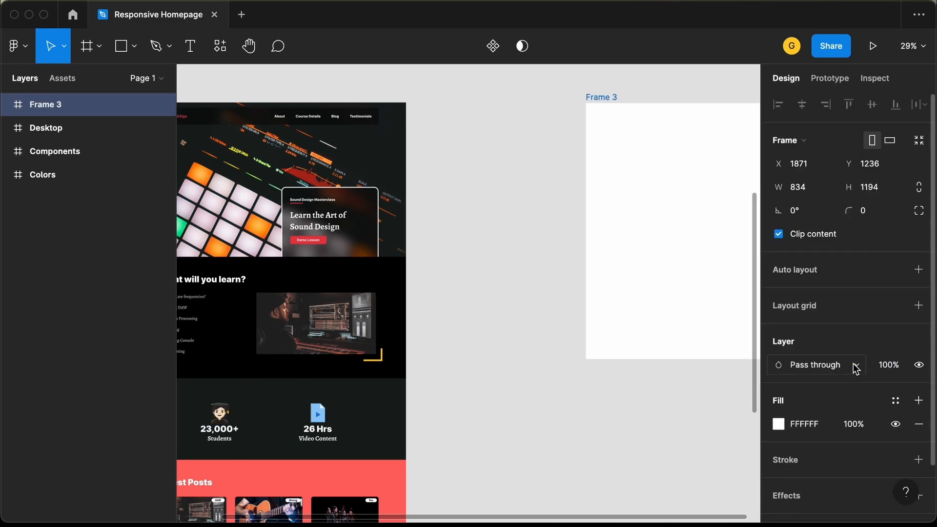
Step: Rename the new 834 × 1194 frame as Tablet
scroll(669, 328, right, 3)
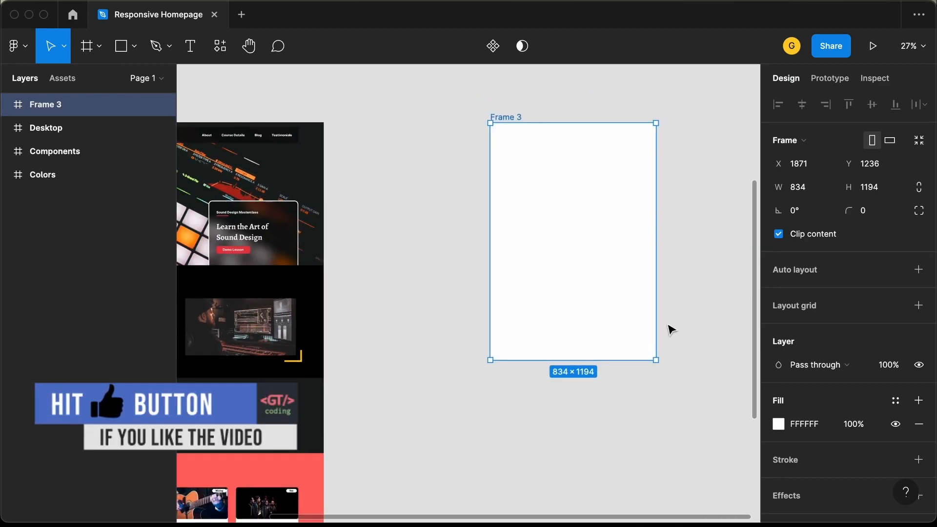
scroll(669, 328, down, 2)
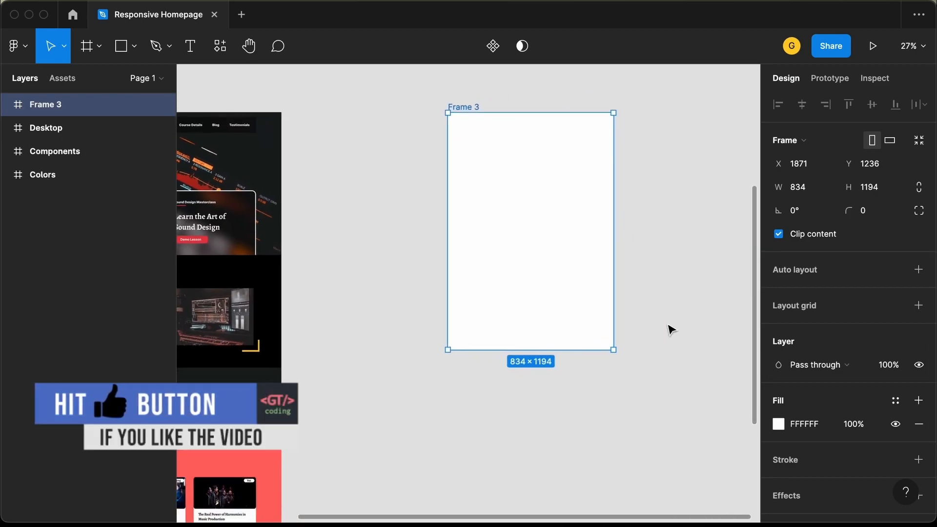
double_click(69, 107)
text(Tabl)
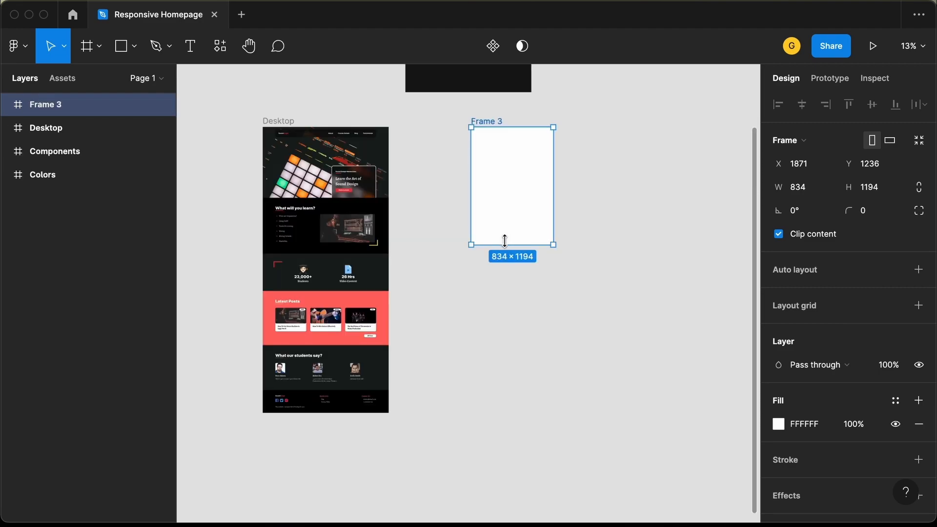
Step: Extend the Tablet frame's height to about 5045 and move it farther from the Desktop frame, to X 2482, Y 1233
drag(505, 241, 506, 488)
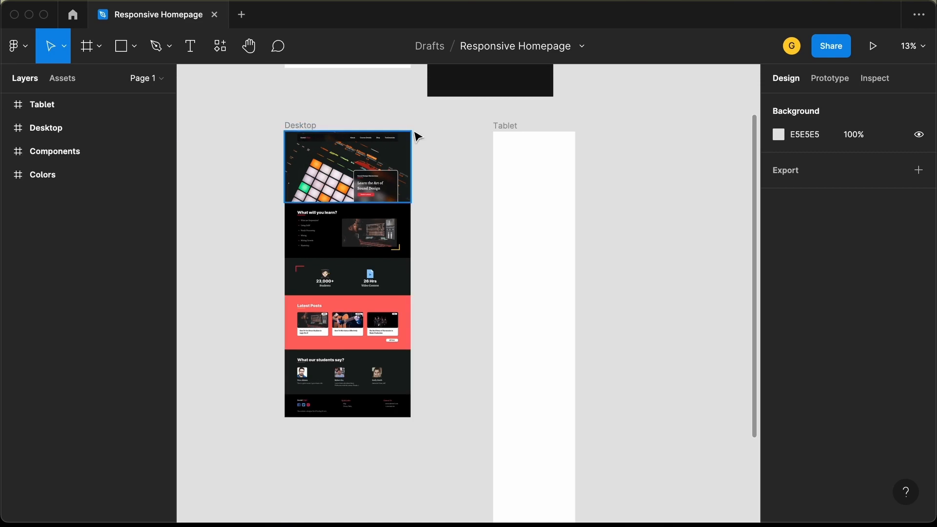
drag(507, 129, 569, 130)
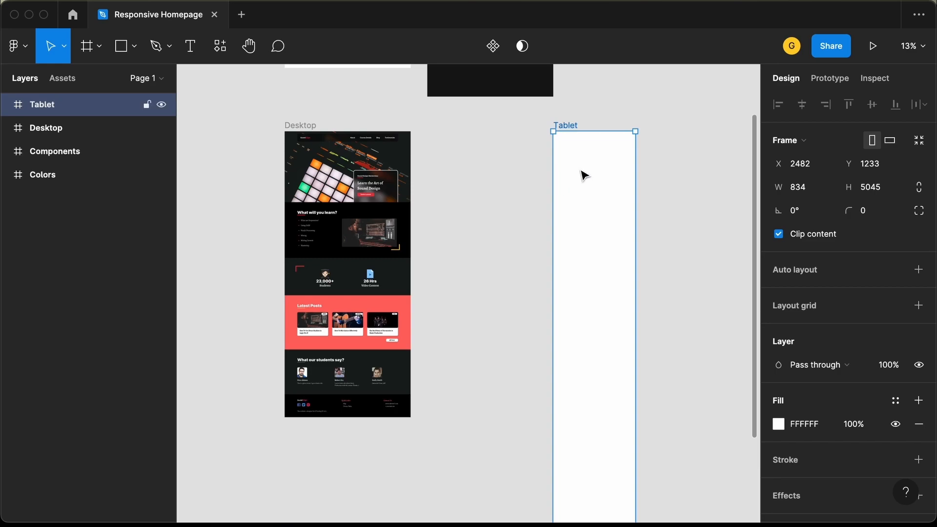
Step: Duplicate the Desktop frame's Header group into the empty space between the Desktop and Tablet frames, at about X 1117, Y 1287
scroll(369, 165, up, 5)
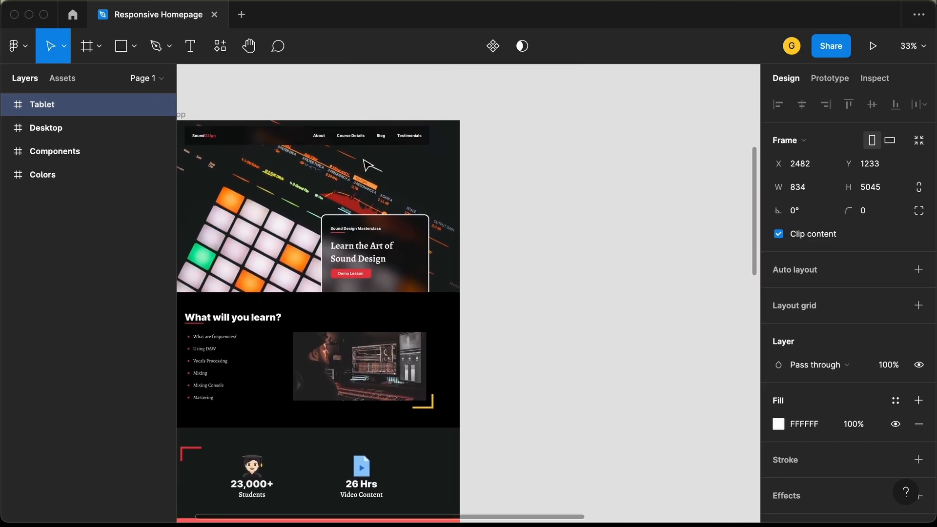
scroll(370, 165, down, 3)
scroll(342, 161, down, 1)
click(318, 154)
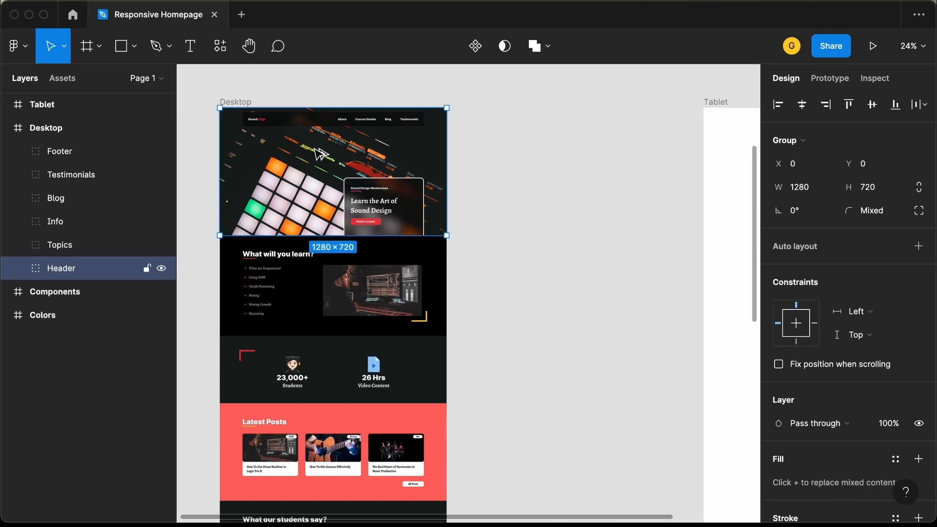
drag(320, 154, 564, 159)
scroll(561, 159, right, 5)
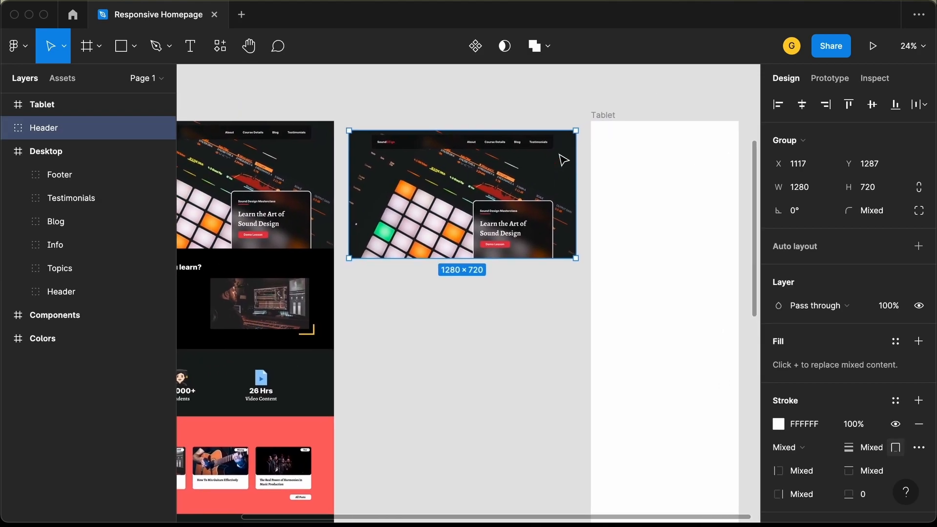
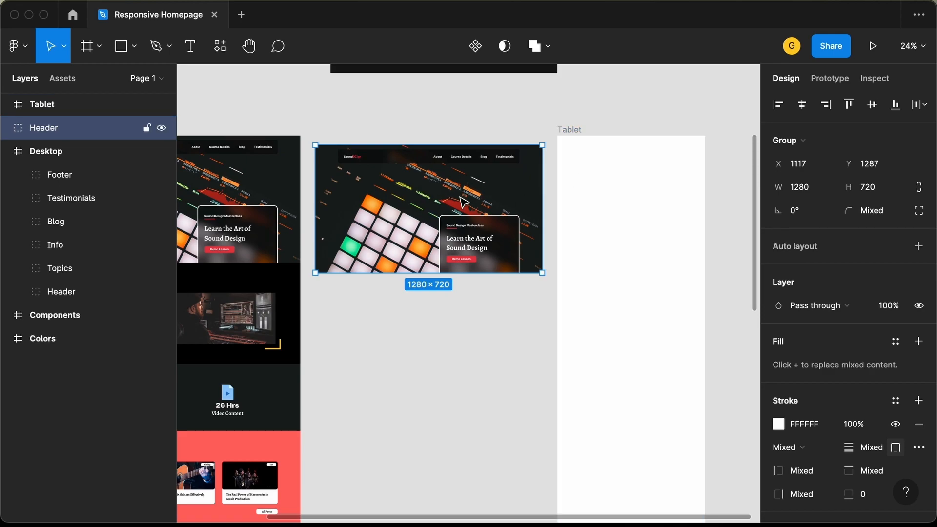
Step: Check the Tablet frame's width and set the copied header's background image rectangle to a width of 834
click(570, 129)
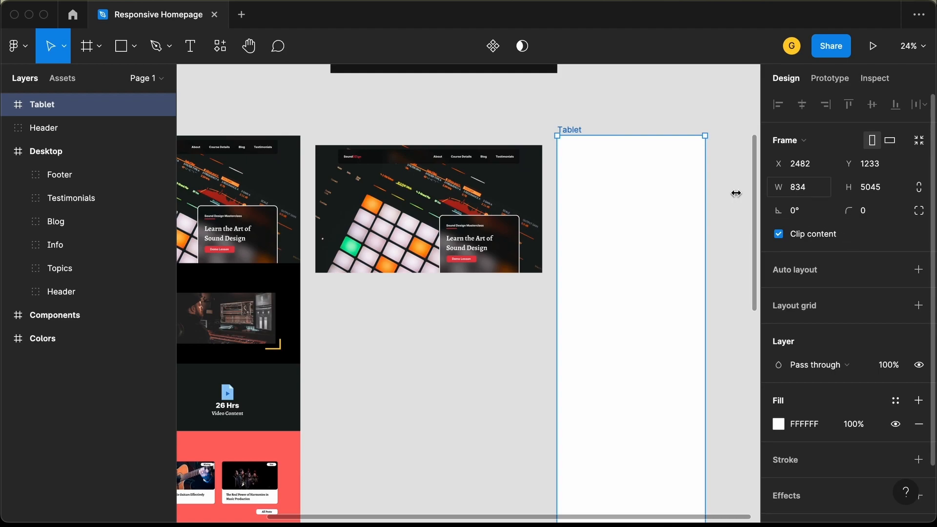
click(441, 154)
scroll(441, 154, up, 1)
scroll(438, 155, up, 5)
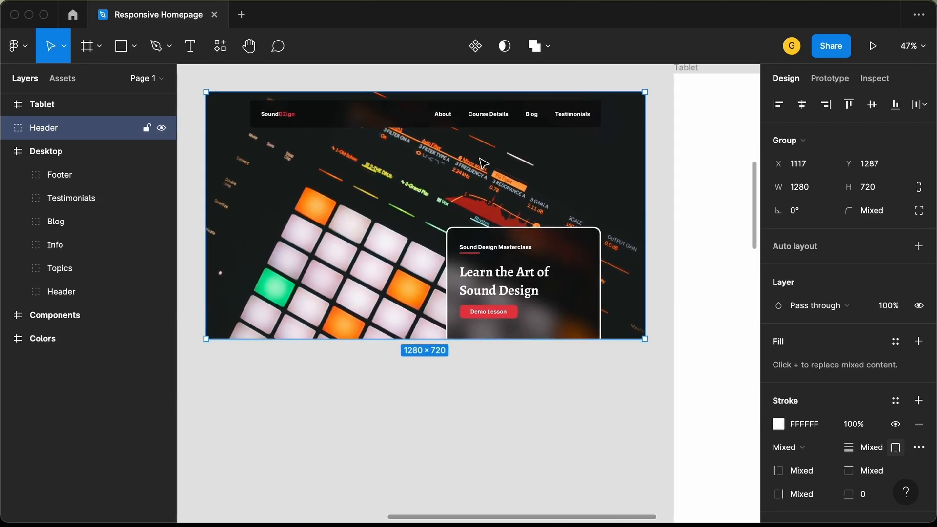
double_click(386, 191)
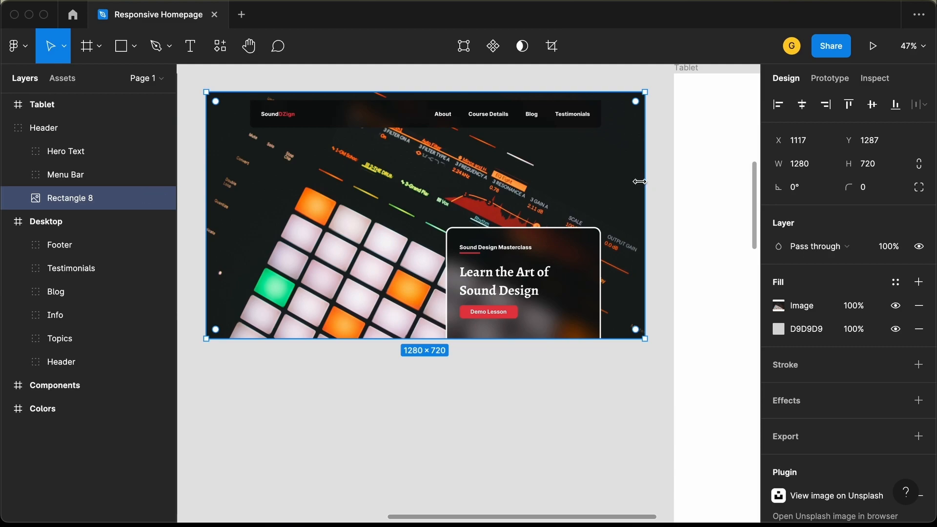
drag(640, 181, 526, 191)
click(813, 168)
text(834)
key(Return)
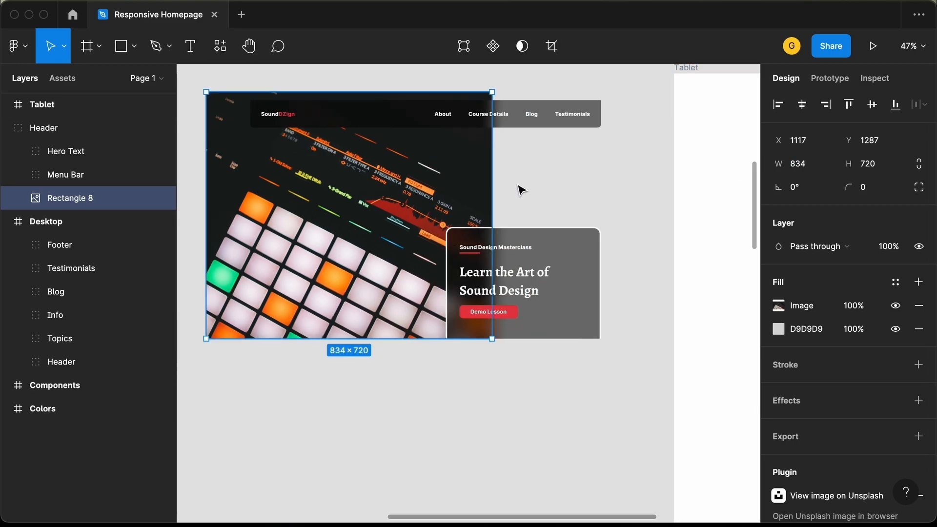
Step: Move the Hero Text group onto the header image at X 1445 and narrow its card rectangle to a width of about 356
click(560, 265)
drag(573, 264, 445, 264)
double_click(446, 268)
scroll(447, 270, up, 5)
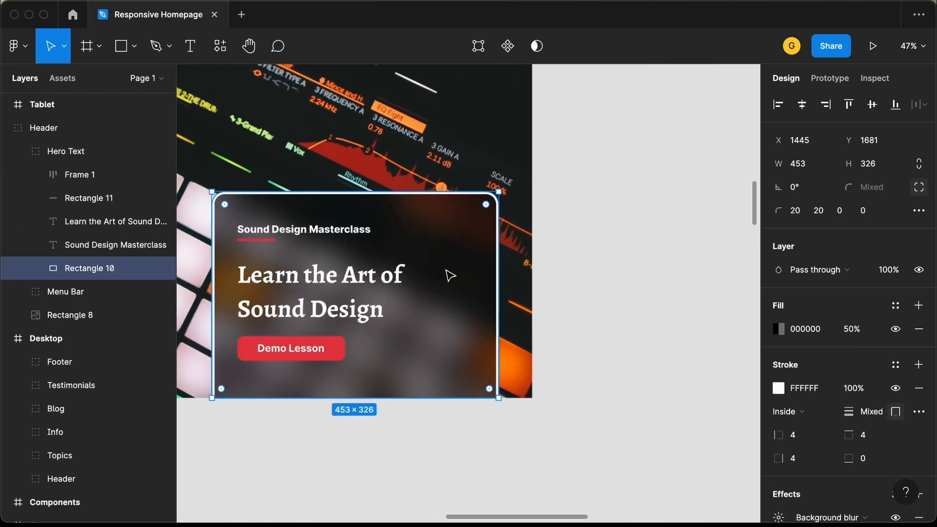
scroll(451, 275, left, 2)
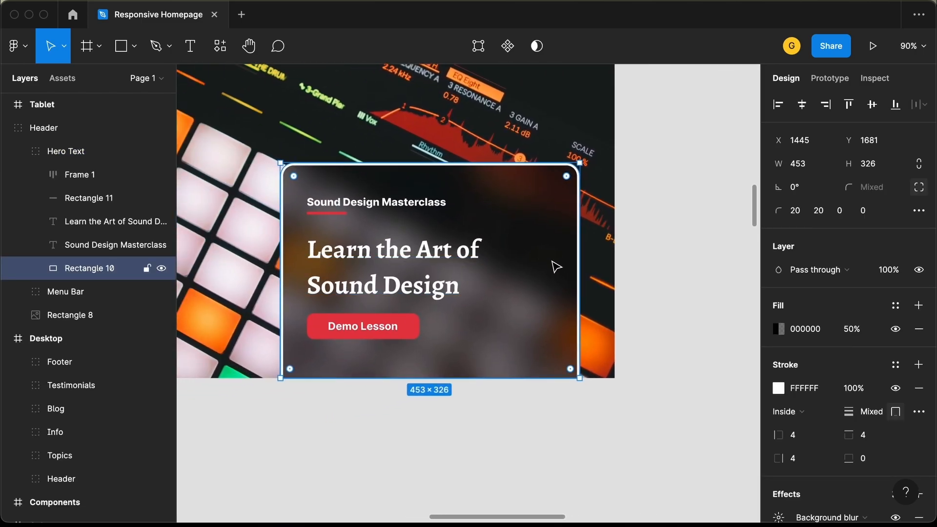
drag(576, 266, 515, 264)
click(658, 231)
scroll(659, 231, down, 5)
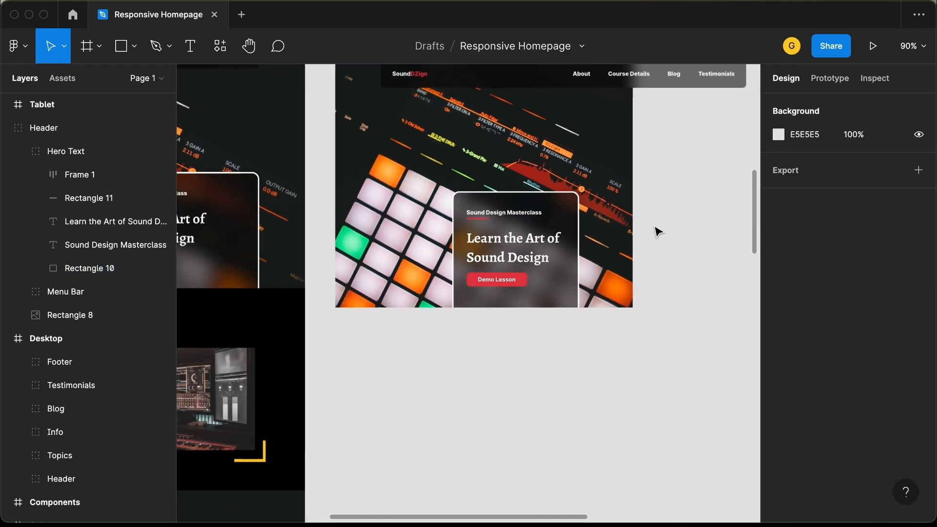
Step: Move the copied header's Menu Bar group toward the image's left edge, to X 1157
click(460, 141)
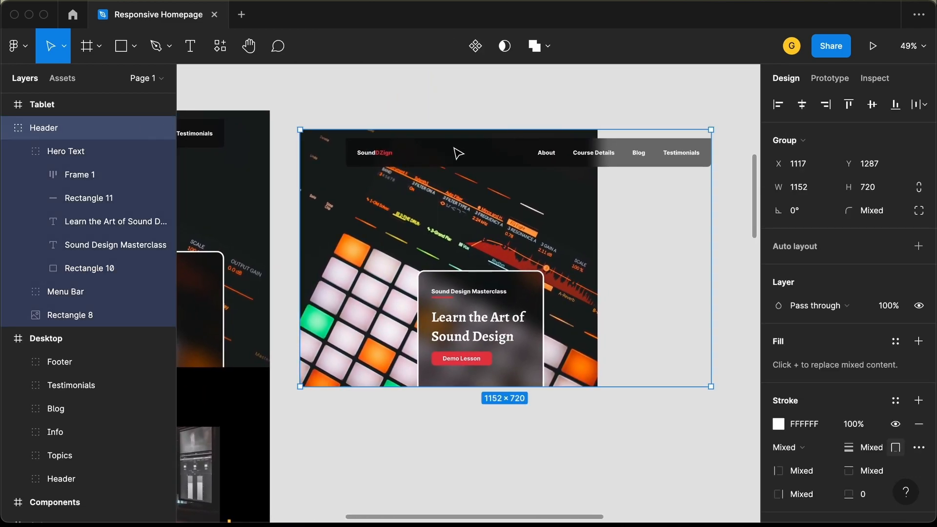
double_click(458, 153)
key(shift+Left)
key(shift+Left)
key(shift+Left)
key(shift+Left)
key(shift+Left)
key(shift+Left)
key(shift+Left)
key(shift+Left)
key(shift+Left)
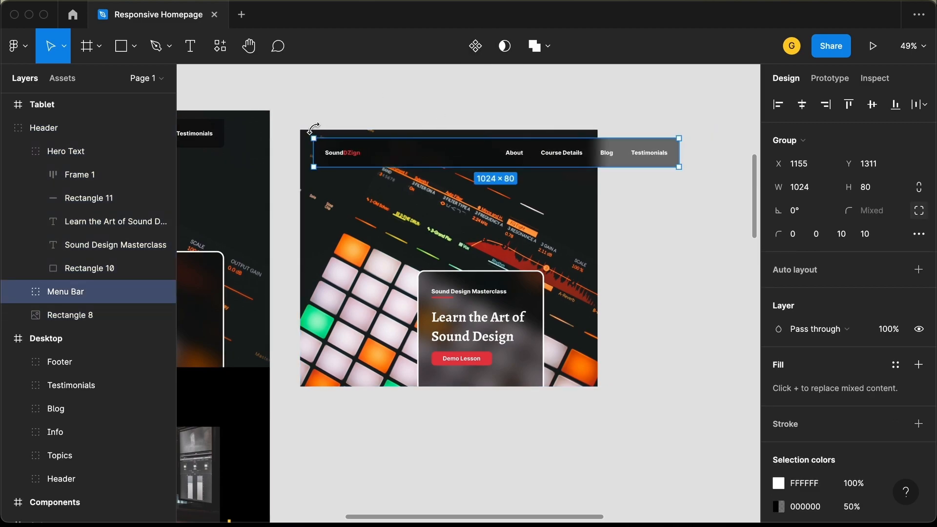
scroll(309, 151, up, 5)
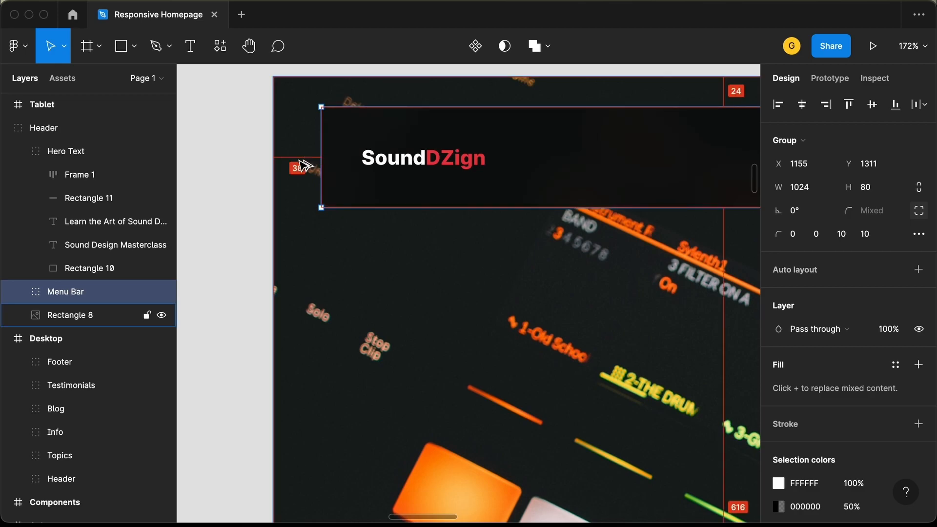
key(Right)
key(Right)
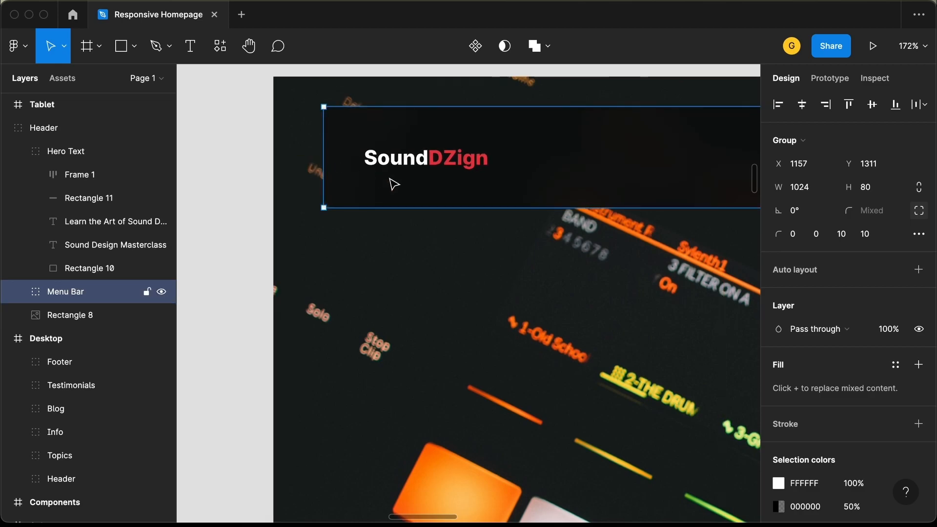
Step: Move the Menu Items group left within the menu bar, to about X 1455, so all the links lie over the header image
scroll(393, 184, down, 5)
scroll(525, 177, right, 3)
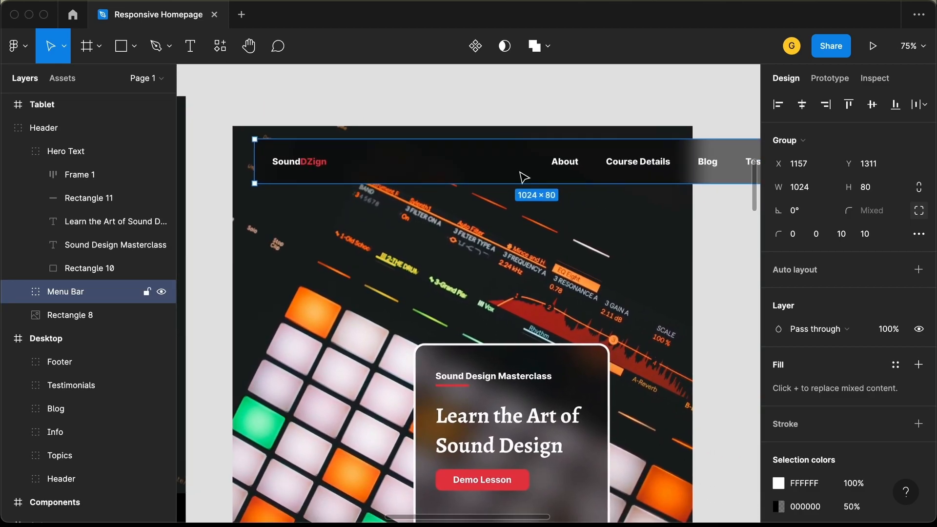
scroll(525, 177, left, 1)
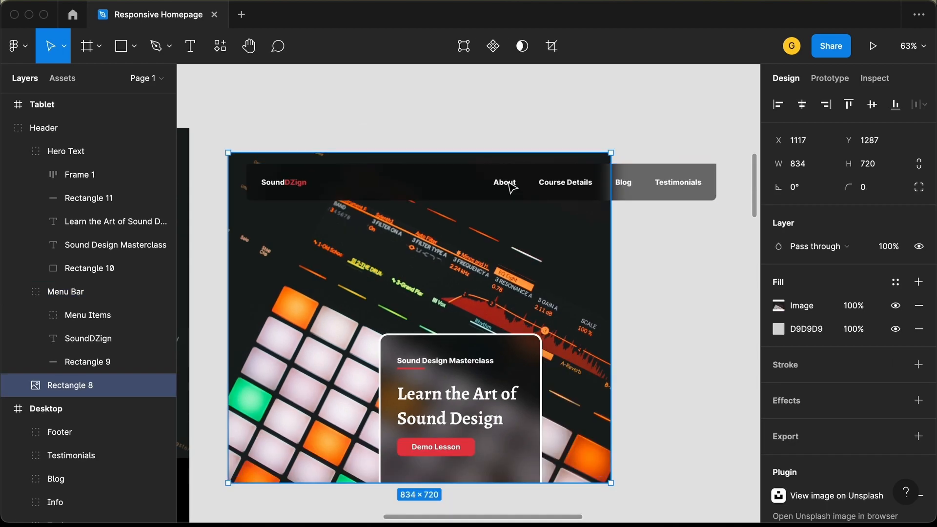
double_click(511, 190)
key(shift+Left)
key(shift+Left)
key(shift+Left)
key(shift+Left)
key(shift+Left)
key(shift+Left)
key(shift+Left)
key(shift+Left)
key(shift+Left)
key(shift+Left)
key(shift+Left)
key(shift+Left)
key(shift+Left)
key(shift+Left)
key(shift+Left)
key(shift+Left)
key(shift+Left)
key(shift+Left)
key(shift+Left)
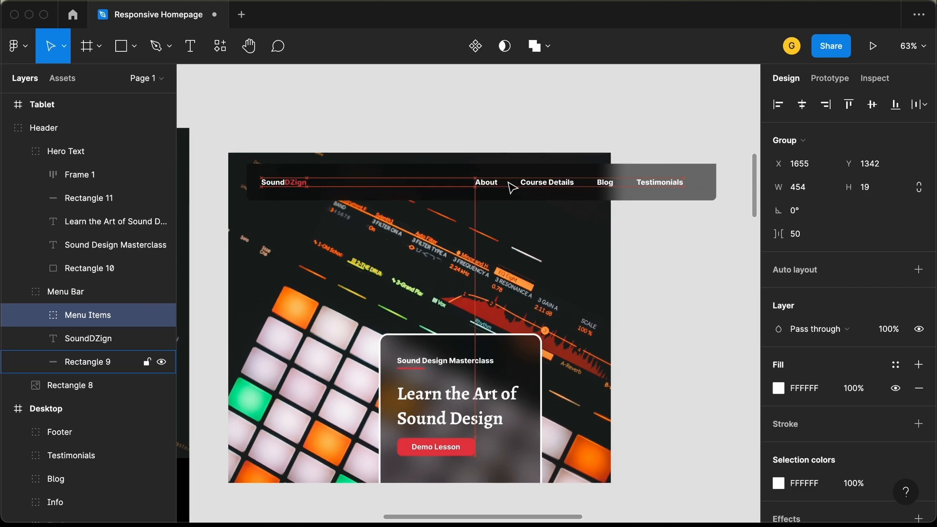
key(shift+Left)
key(shift+Left)
key(shift+Left)
key(shift+Left)
key(shift+Left)
key(shift+Left)
key(shift+Left)
key(shift+Left)
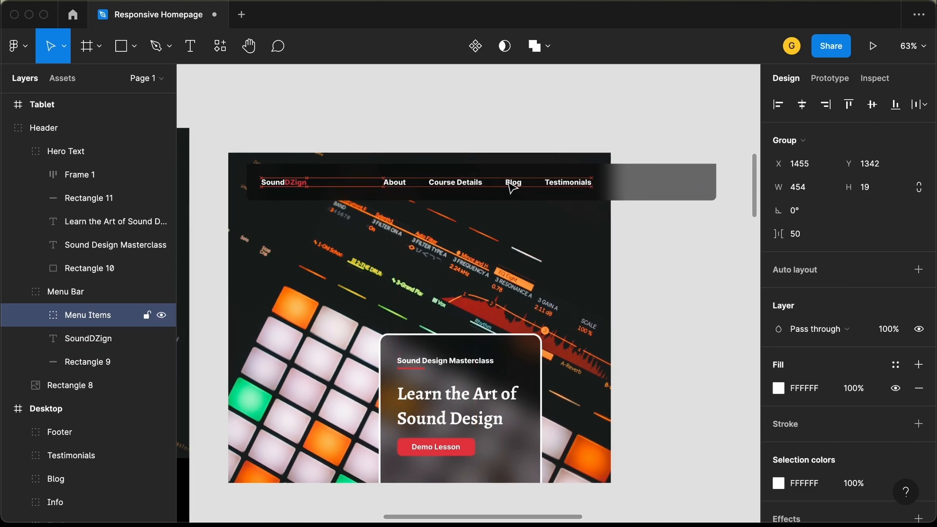
Step: Narrow the menu bar's background rectangle to a width of 756 and bring the Menu Items group inside it at X 1405
click(611, 179)
drag(719, 176, 594, 191)
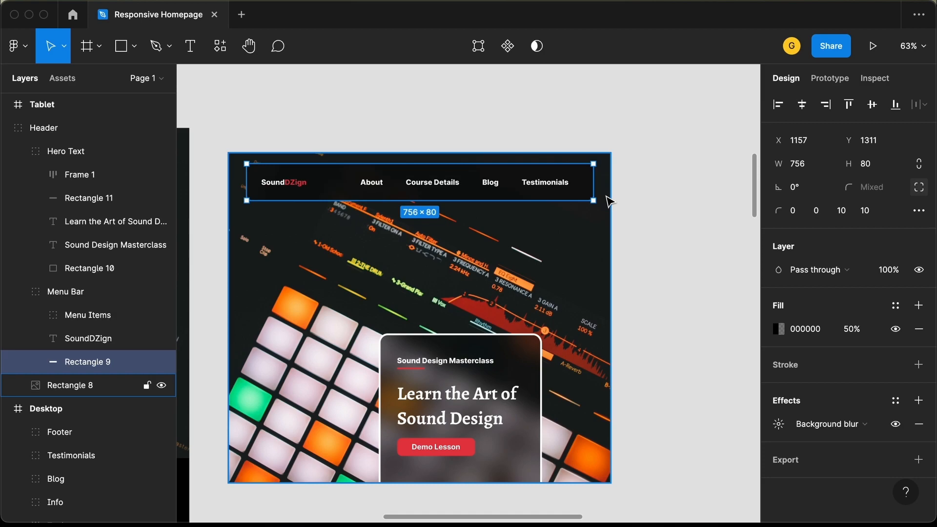
key(super+Left)
key(super+Left)
key(alt)
Step: Check the logo's left margin and shift the Menu Items group 20 to the right so both side margins are equal
click(269, 187)
scroll(264, 184, up, 5)
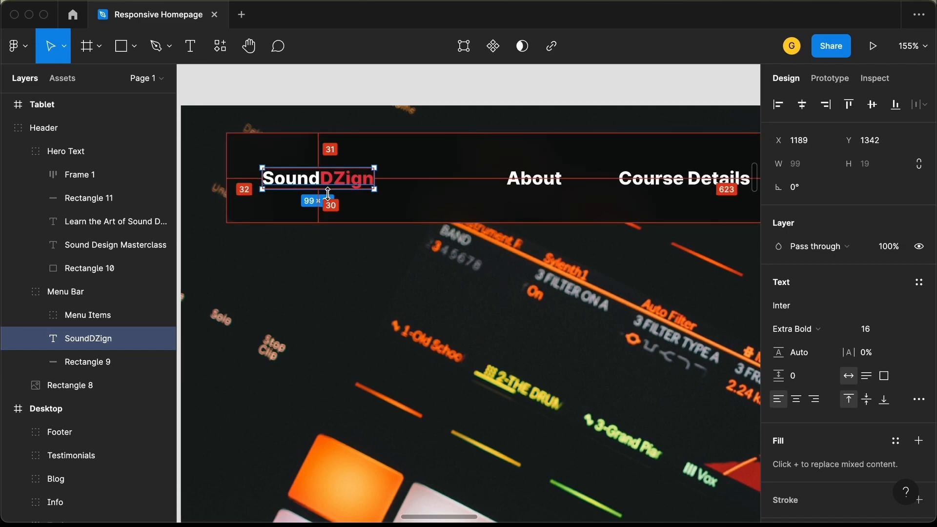
scroll(341, 203, right, 7)
scroll(342, 201, right, 3)
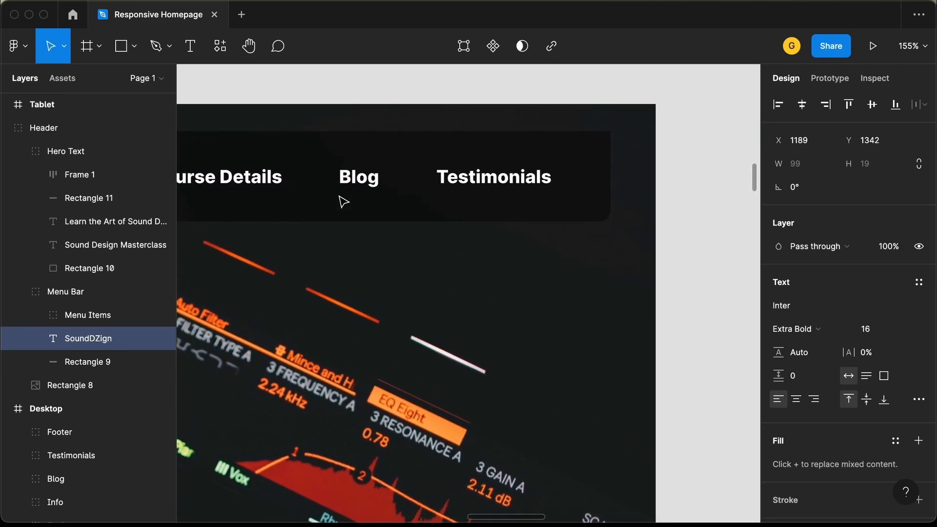
click(491, 183)
key(alt)
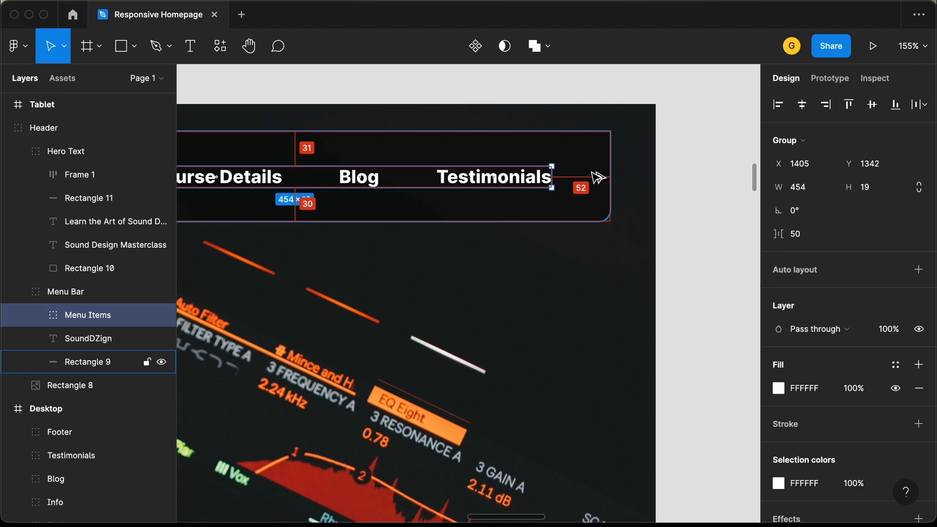
key(shift+Right)
key(shift+Right)
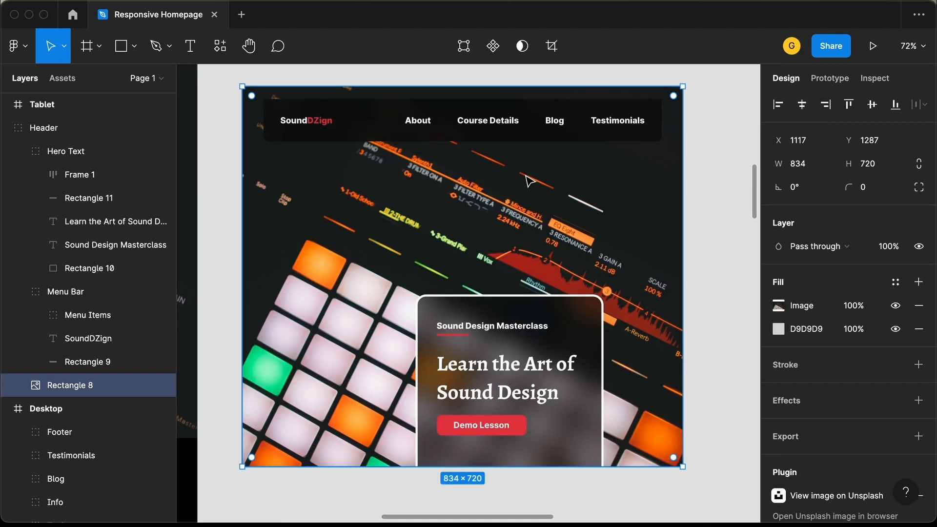
Step: Extend the header's background image rectangle downward to a height of 981
scroll(529, 182, down, 6)
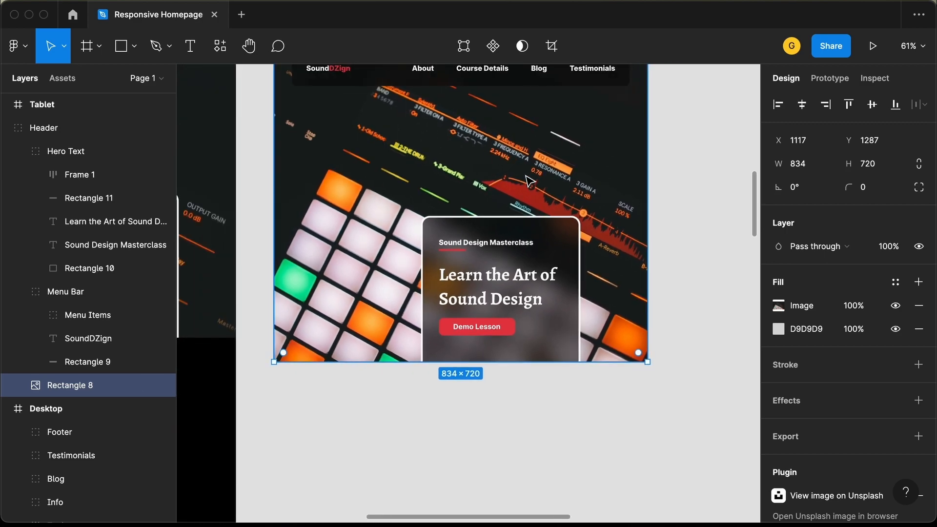
scroll(530, 181, down, 2)
drag(416, 246, 416, 303)
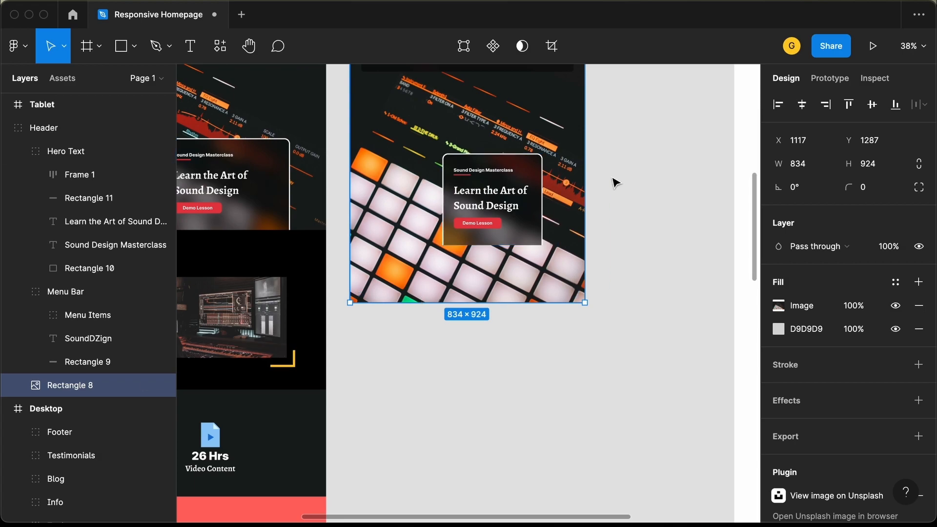
scroll(614, 180, down, 4)
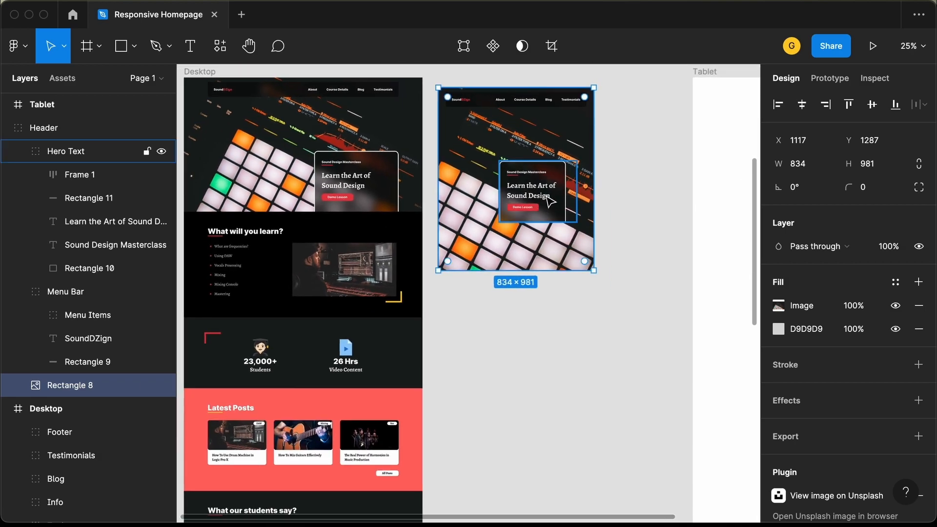
Step: Narrow the "Learn the Art of Sound Design" text box so it fits inside the hero card
scroll(550, 202, up, 5)
double_click(560, 175)
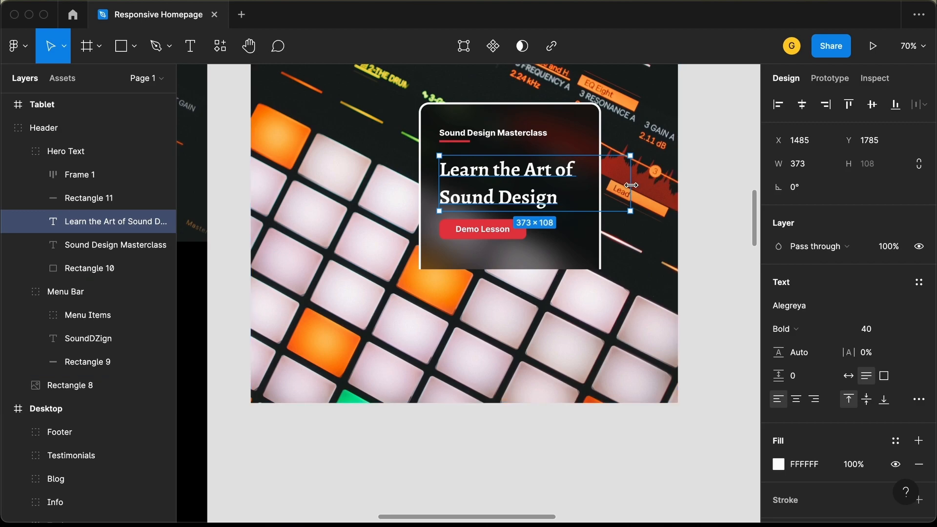
drag(631, 185, 583, 185)
click(668, 238)
scroll(667, 238, down, 4)
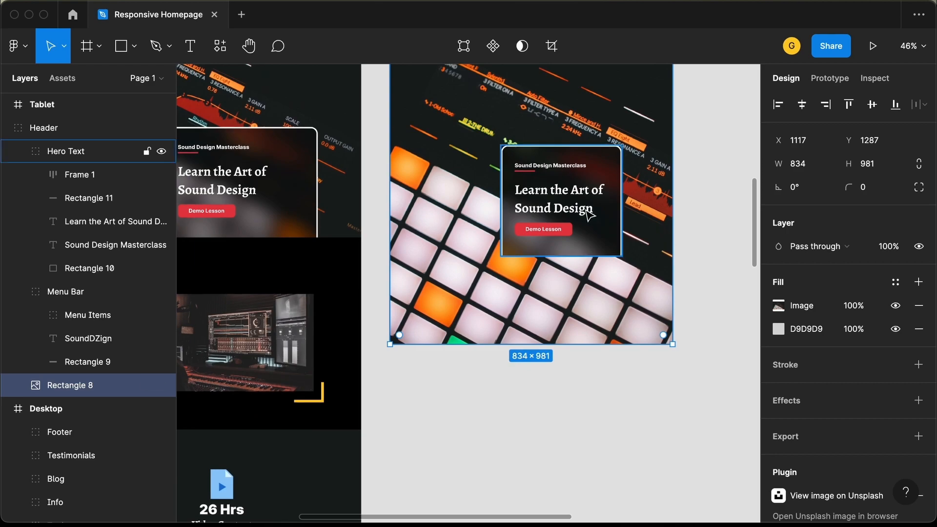
Step: Move the Hero Text group flush with the header image's bottom edge and nudge it right, to X 1525, Y 1942
click(589, 214)
drag(589, 215, 611, 302)
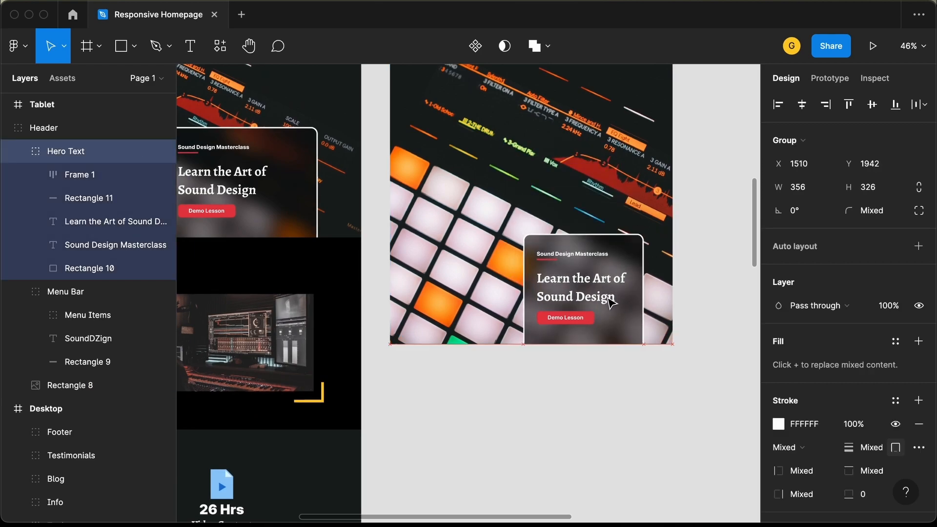
key(alt)
scroll(664, 309, up, 5)
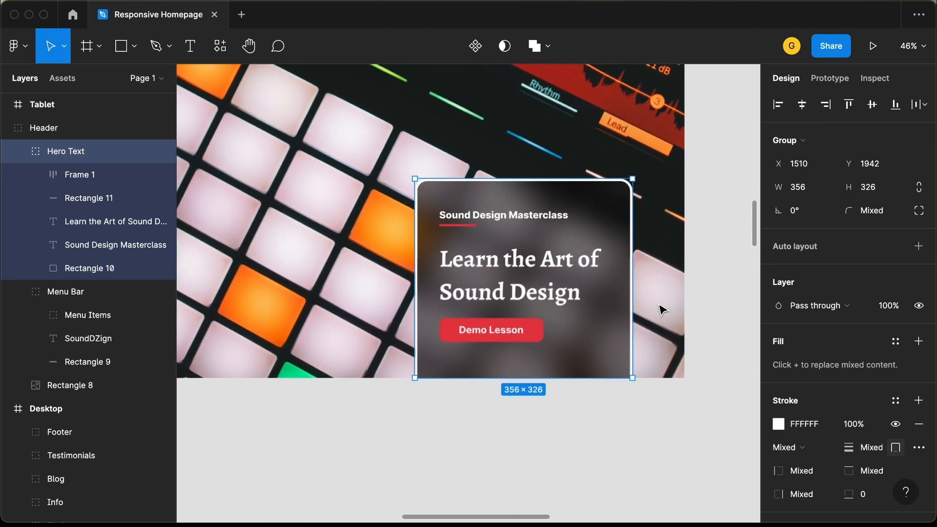
key(Right)
key(Right)
key(Right)
key(Right)
key(Right)
key(Right)
key(Right)
key(Right)
key(Right)
key(Right)
key(Right)
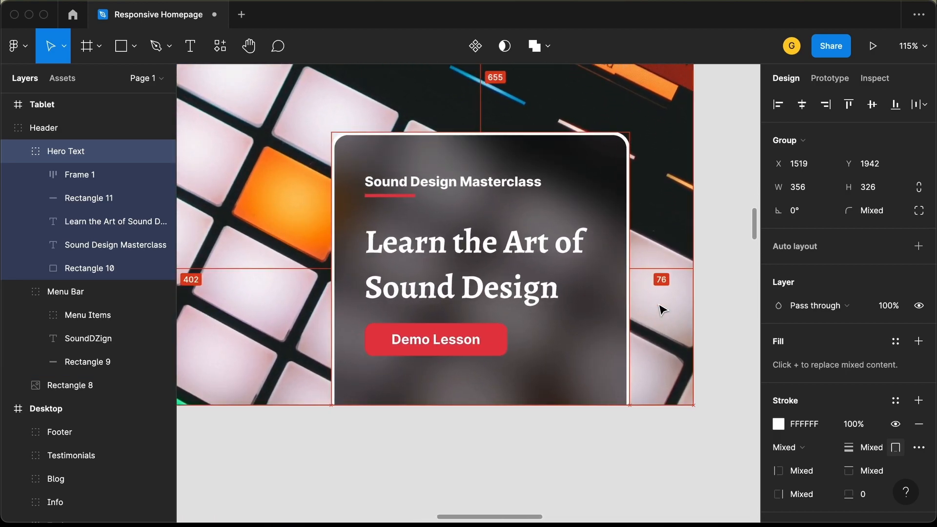
scroll(649, 313, down, 8)
key(Right)
key(Right)
key(Right)
key(Right)
Step: Place the adapted Header group inside the Tablet frame at X 0, Y 0
scroll(640, 364, right, 5)
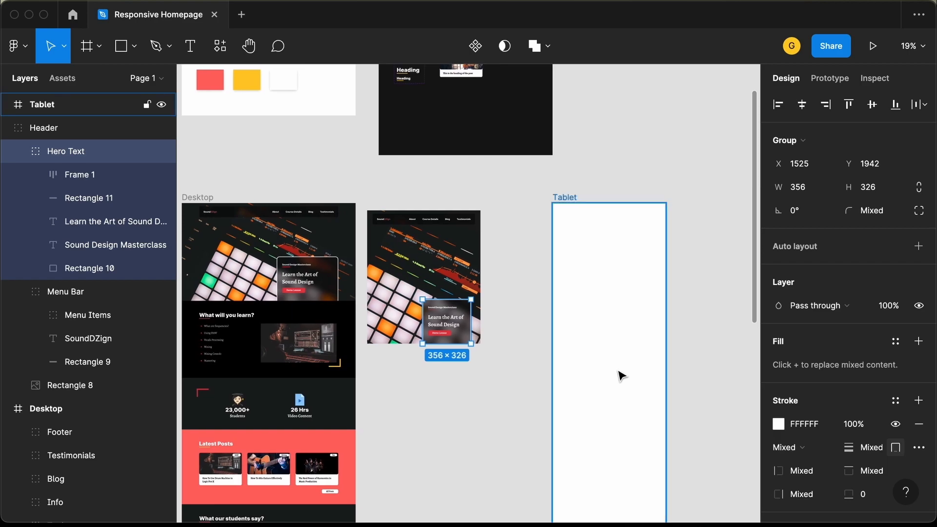
click(580, 288)
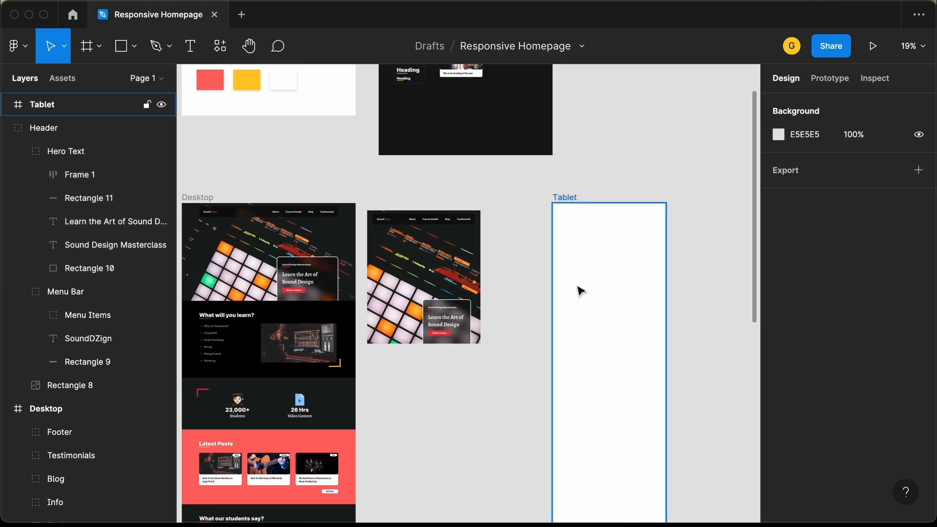
click(419, 241)
drag(418, 242, 604, 244)
scroll(603, 236, up, 5)
scroll(603, 236, right, 3)
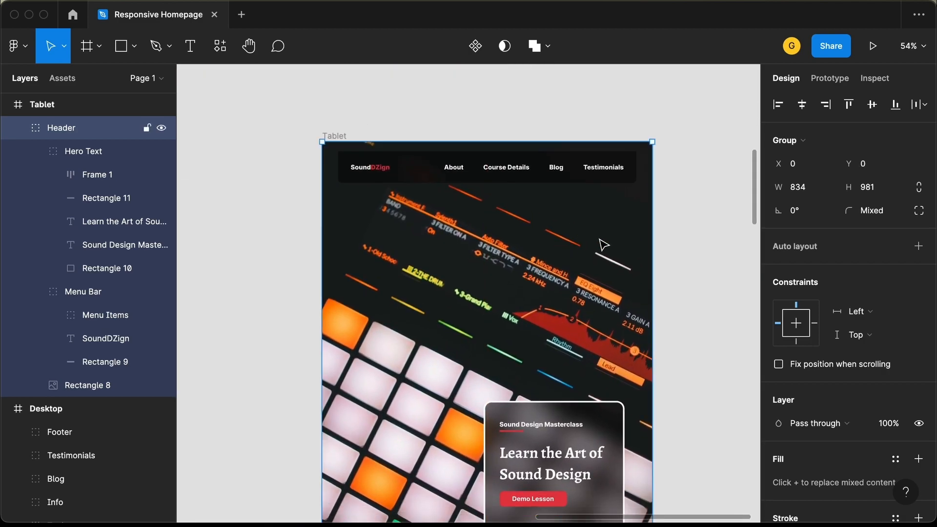
Step: Duplicate the Desktop frame's Topics group into the empty space between the Desktop and Tablet frames, at about X 1135, Y 2042
scroll(605, 245, down, 3)
scroll(600, 249, down, 5)
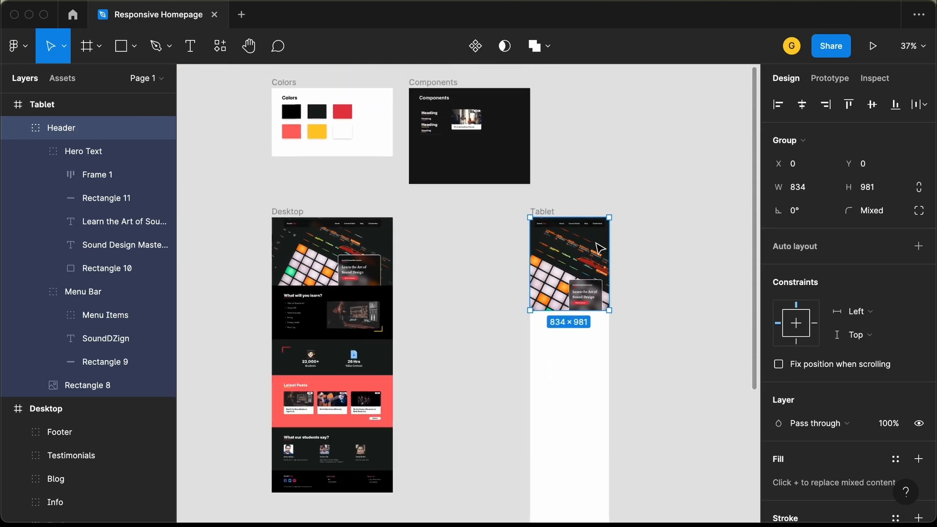
scroll(601, 249, down, 2)
click(464, 273)
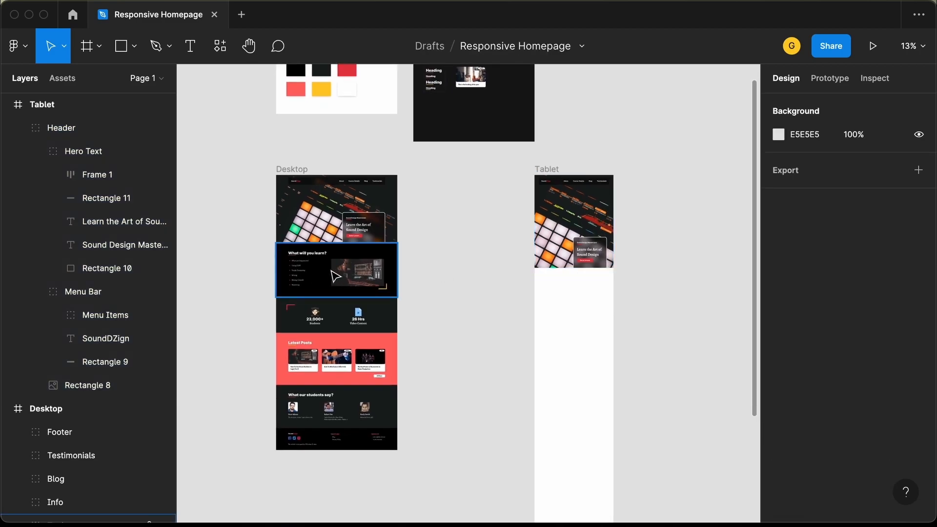
click(337, 277)
drag(337, 276, 468, 264)
scroll(468, 282, up, 8)
scroll(469, 278, right, 5)
scroll(463, 274, left, 4)
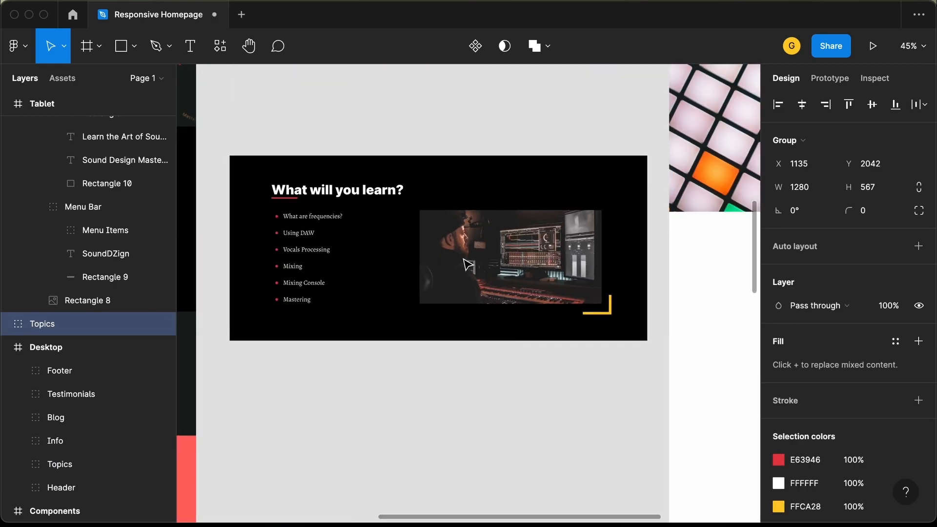
Step: Set the black background rectangle of the copied Topics group to a width of 834
double_click(550, 194)
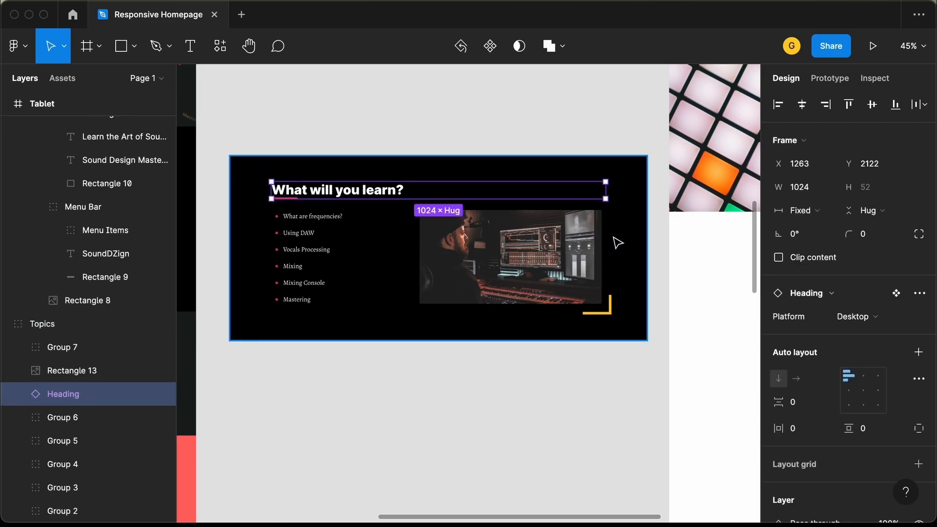
click(619, 207)
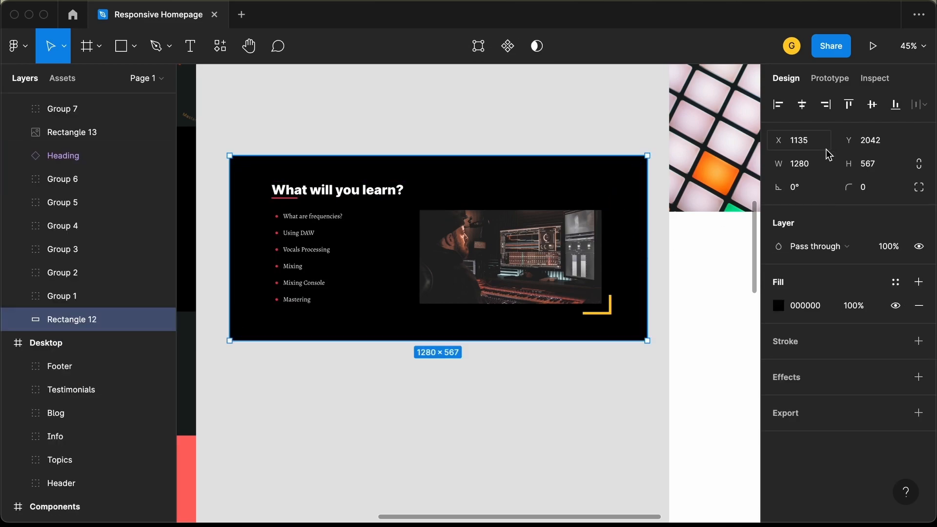
key(BackSpace)
key(BackSpace)
key(BackSpace)
key(BackSpace)
text(834)
key(Return)
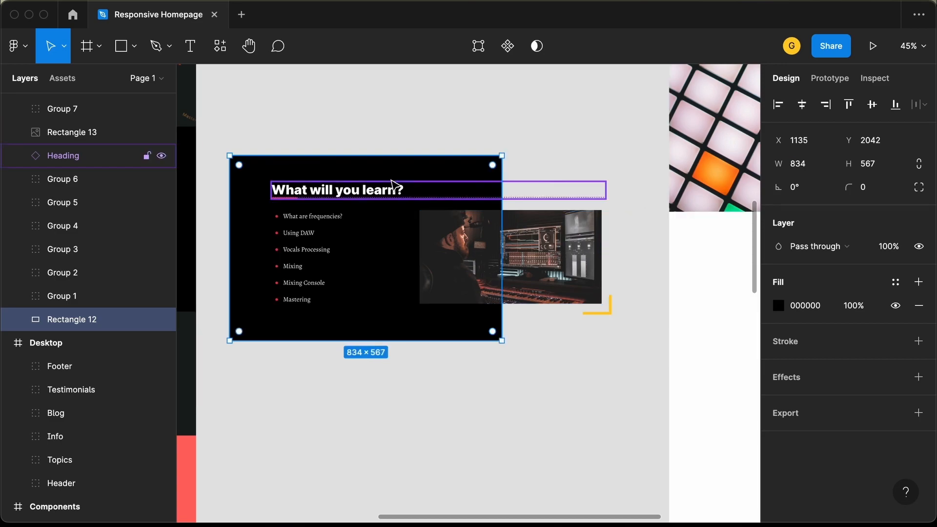
Step: Move the heading of the copied Topics group left to X 1205, Y 2122, 70 from the background's left edge
key(shift+2)
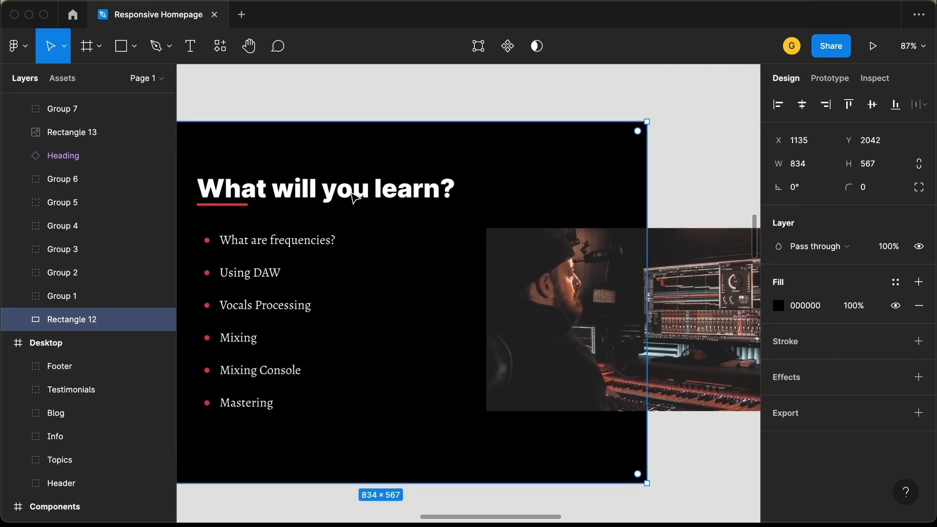
click(372, 184)
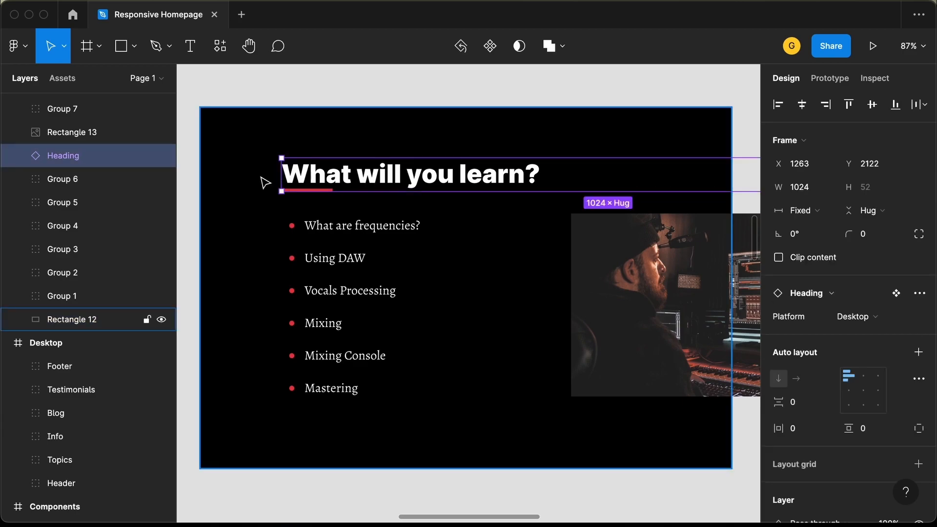
drag(266, 183, 227, 188)
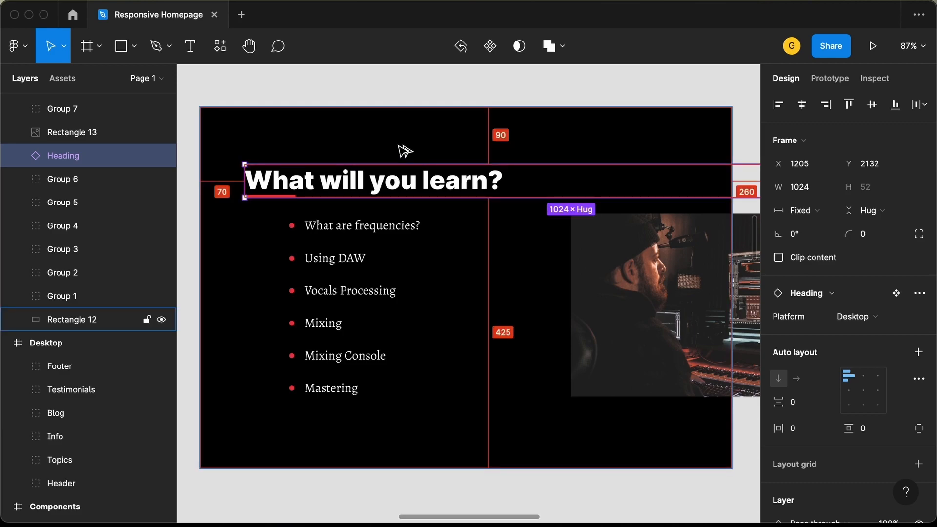
key(shift+Up)
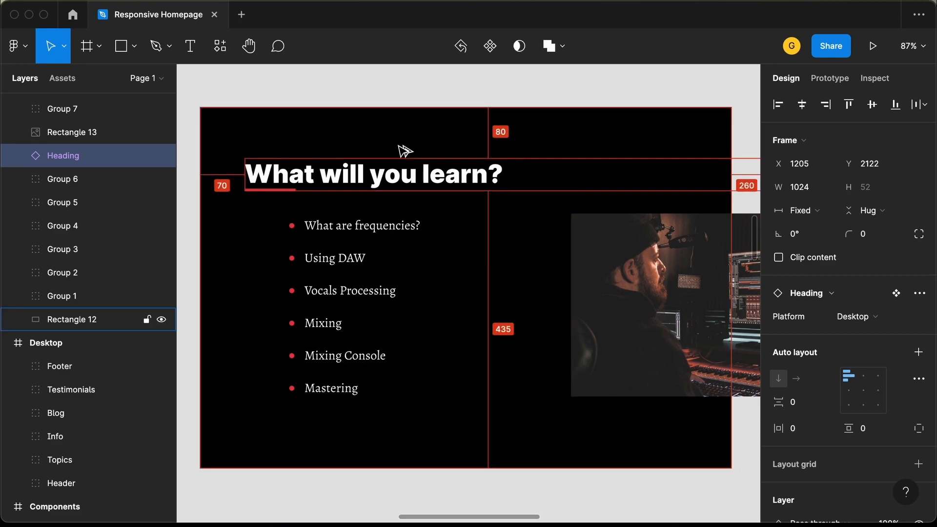
key(Escape)
Step: Shift all six topic list items, from "What are frequencies?" to "Mastering", left together to X 1225
click(356, 233)
shift+click(327, 261)
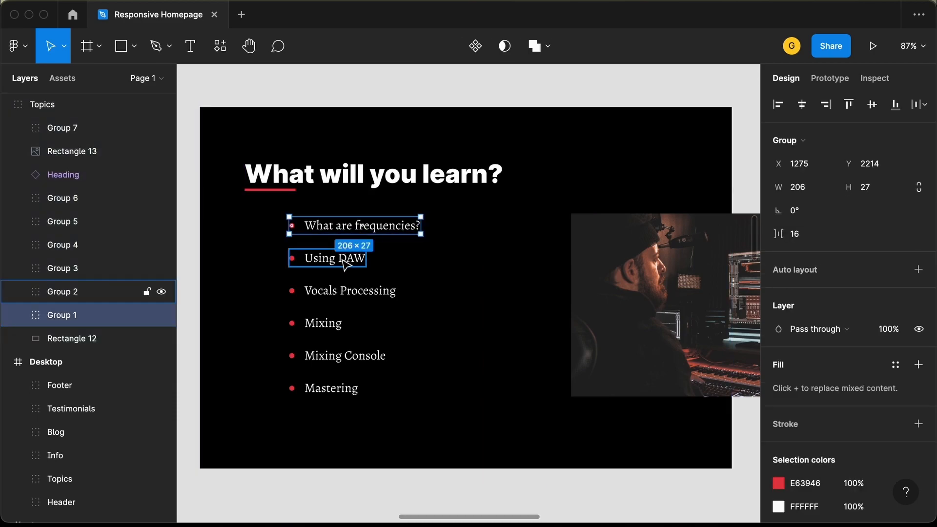
shift+click(344, 292)
shift+click(335, 324)
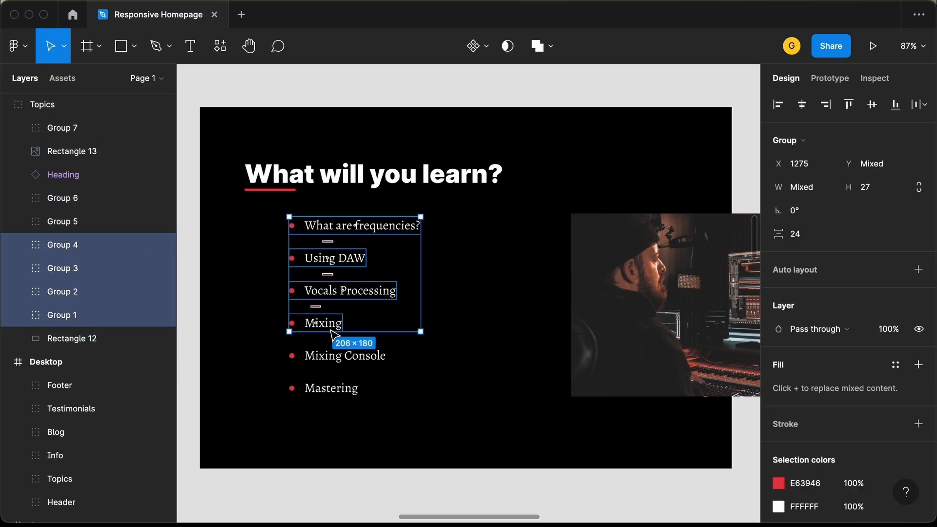
shift+click(337, 356)
shift+click(328, 390)
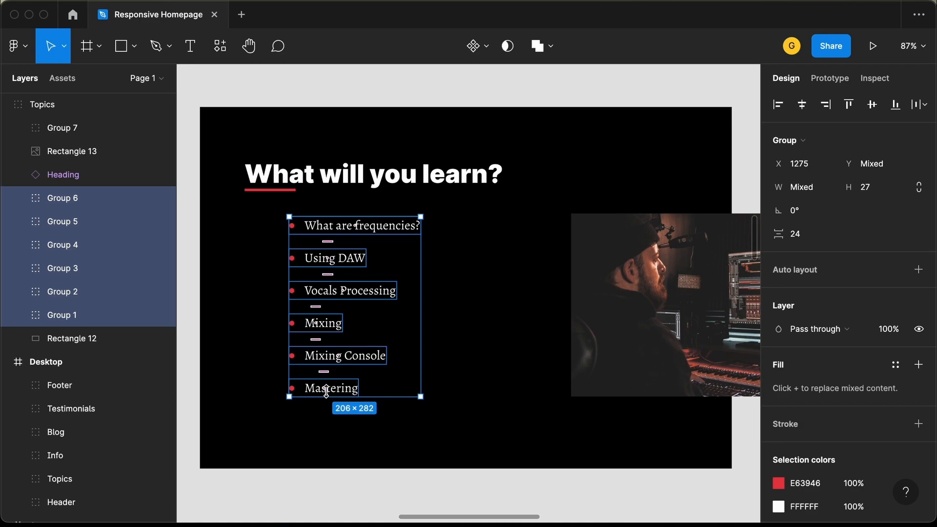
key(shift+Left)
key(shift+Left)
key(shift+Left)
key(shift+Left)
key(shift+Left)
key(shift+Left)
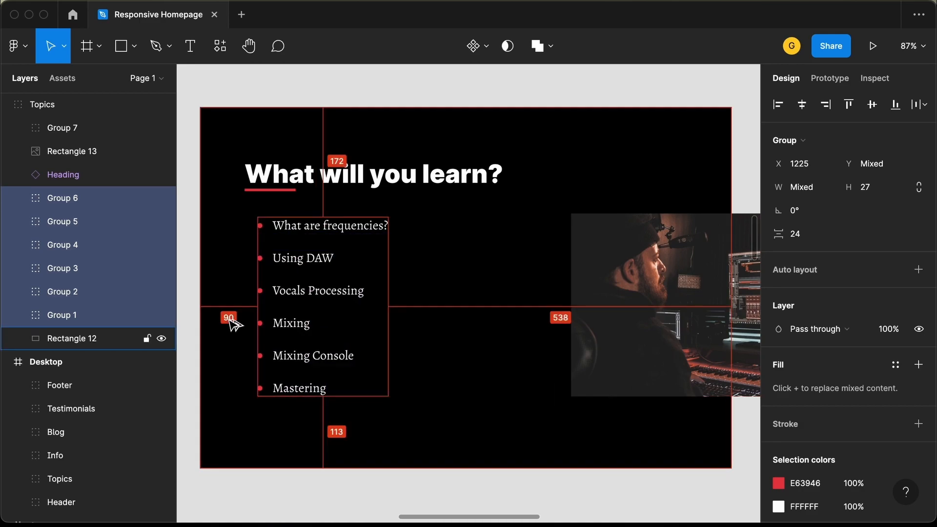
key(shift+Right)
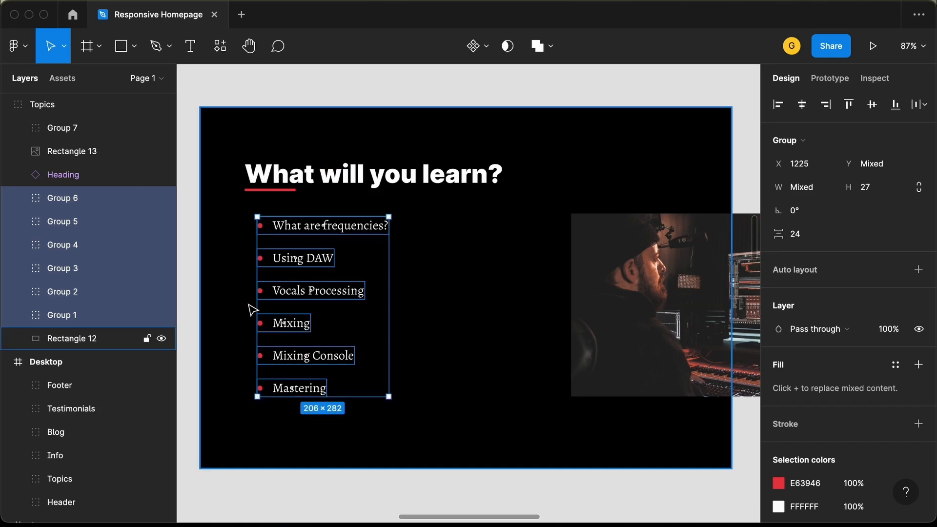
Step: Move the studio photo left and narrow it to width 385, placing it at X 1514 with a 70 right margin
click(690, 343)
drag(693, 346, 592, 348)
scroll(593, 348, right, 3)
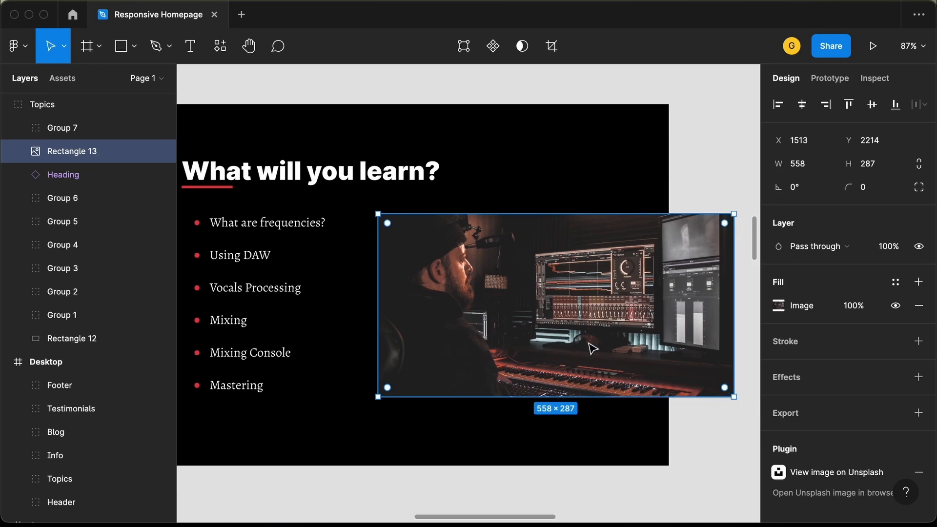
drag(733, 300, 624, 300)
key(alt)
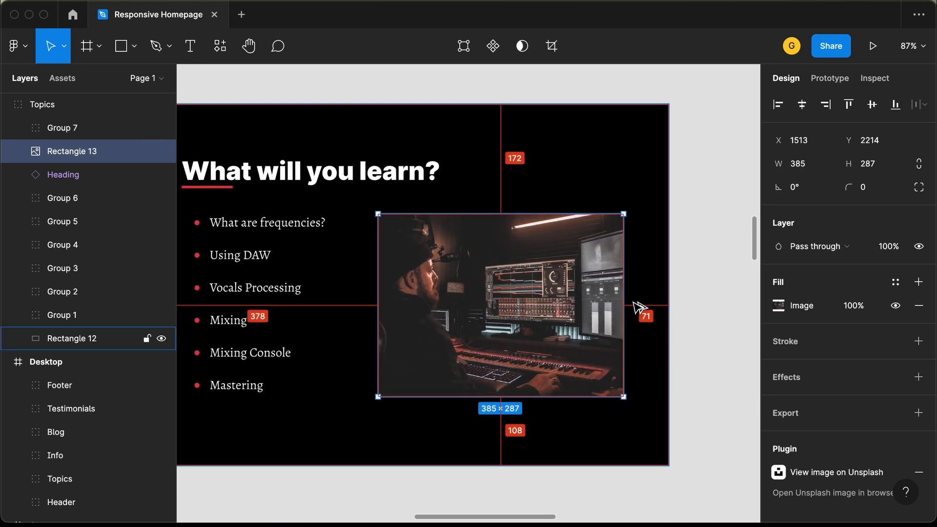
key(Right)
key(alt)
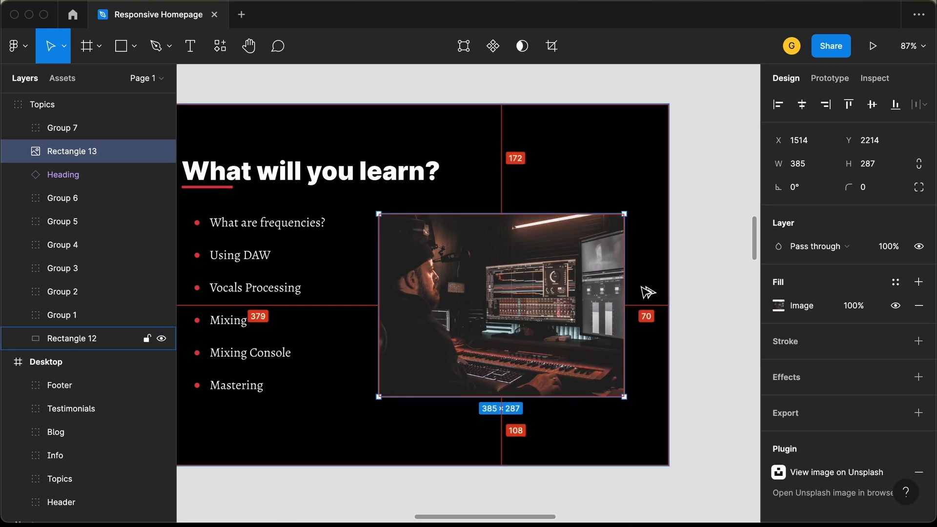
Step: Move the yellow corner bracket onto the studio photo's lower-right corner, at about X 1837, Y 2471
scroll(537, 310, down, 5)
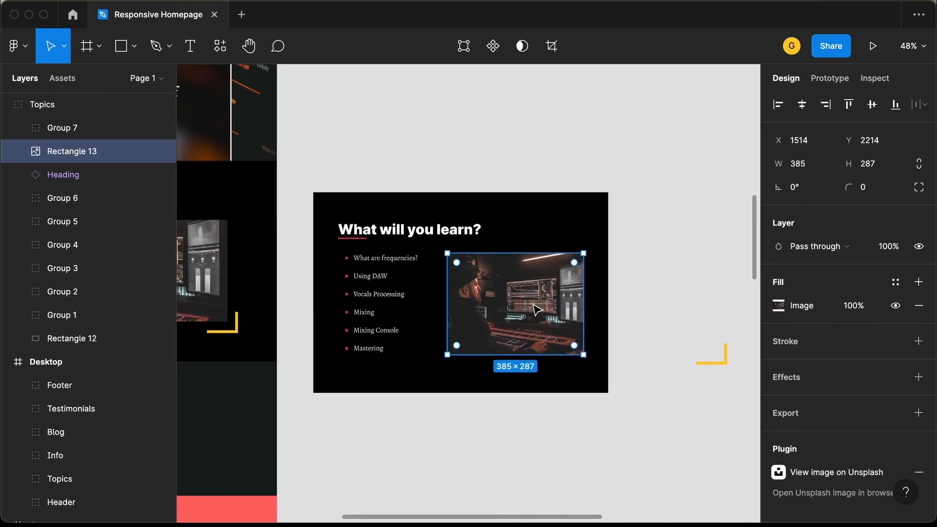
drag(744, 322, 613, 330)
scroll(593, 300, up, 3)
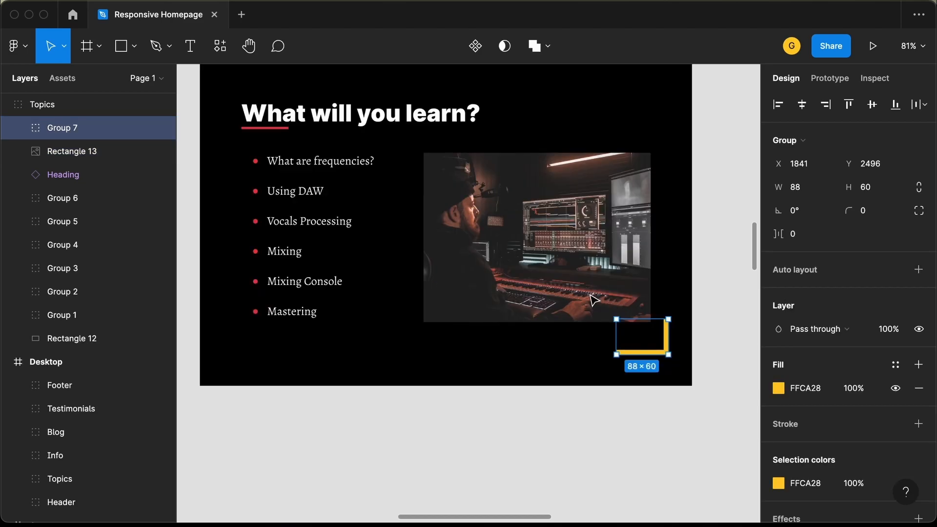
drag(643, 354, 641, 339)
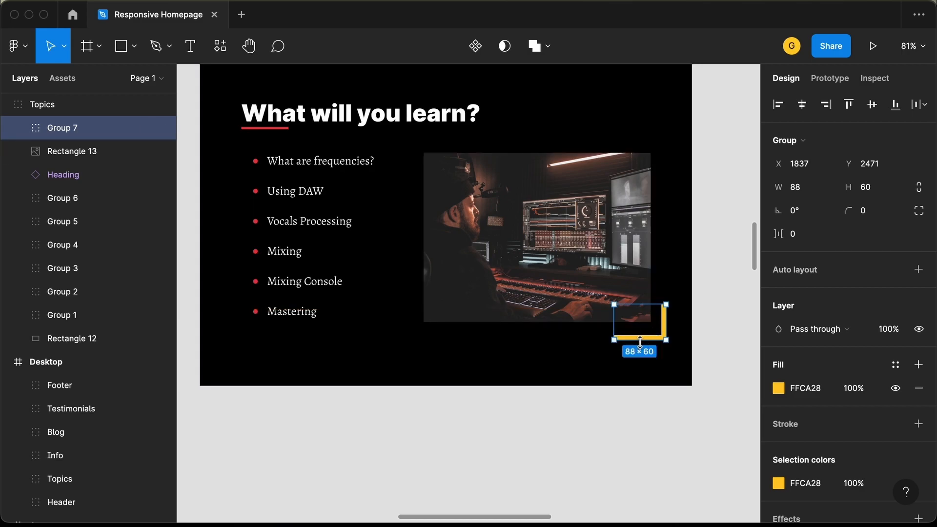
Step: Increase the black background's height to 569, leaving 80 below the yellow bracket
click(617, 374)
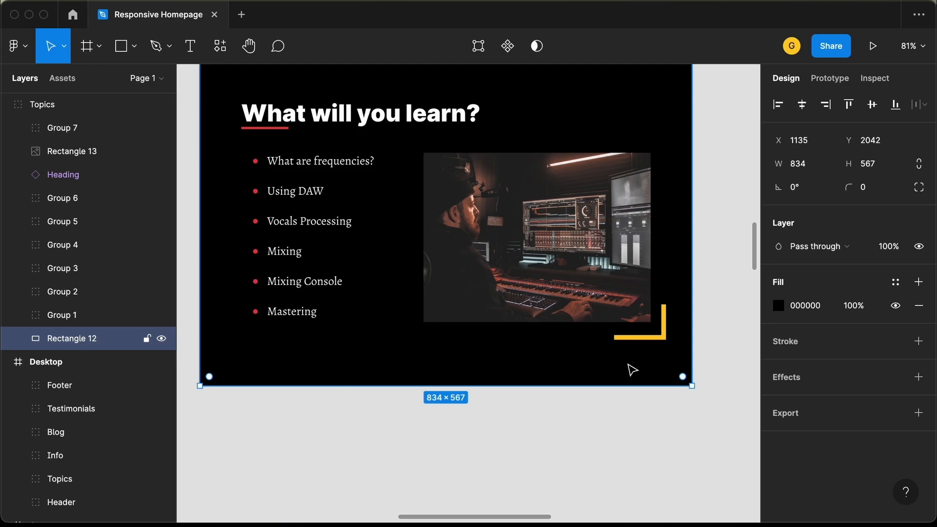
key(super+Down)
key(super+Down)
key(alt)
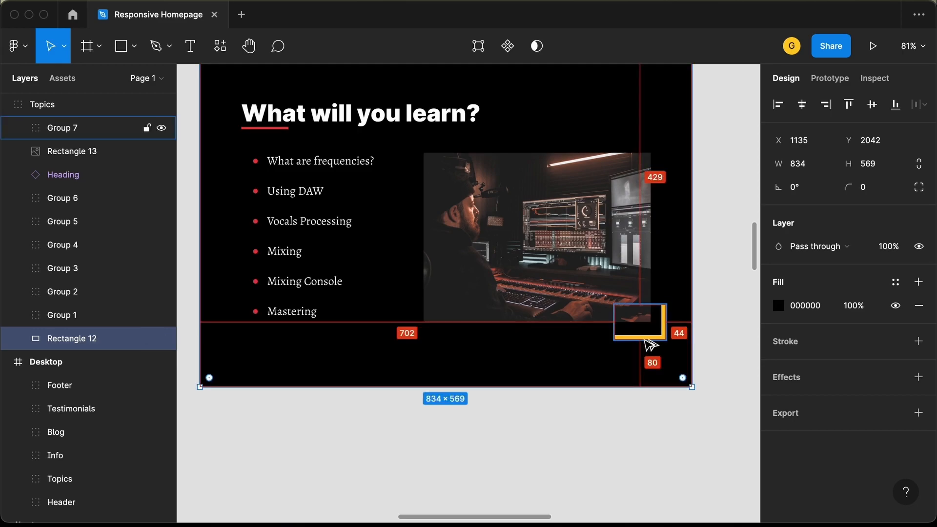
click(595, 425)
Step: Narrow the "What will you learn?" heading to a width of 694, ending level with the photo's right edge
scroll(594, 425, down, 5)
scroll(454, 398, up, 5)
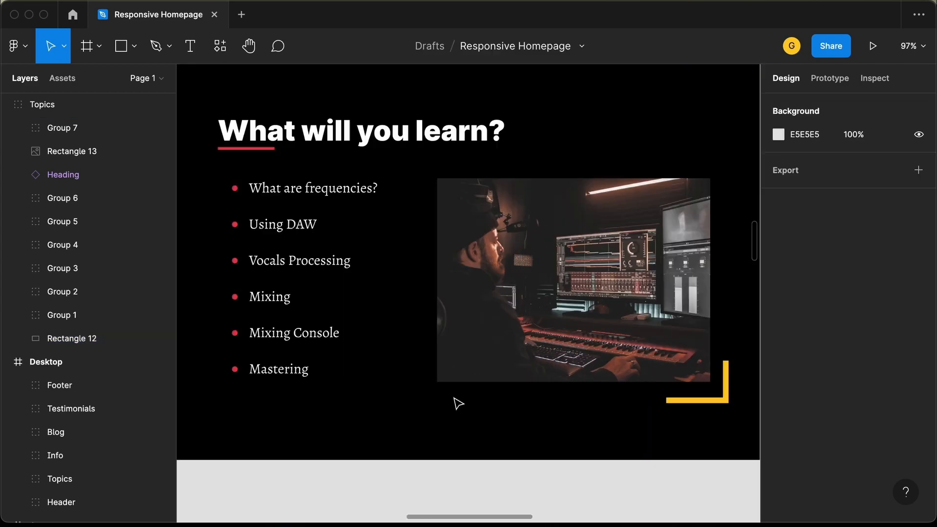
scroll(452, 405, down, 5)
scroll(435, 381, right, 3)
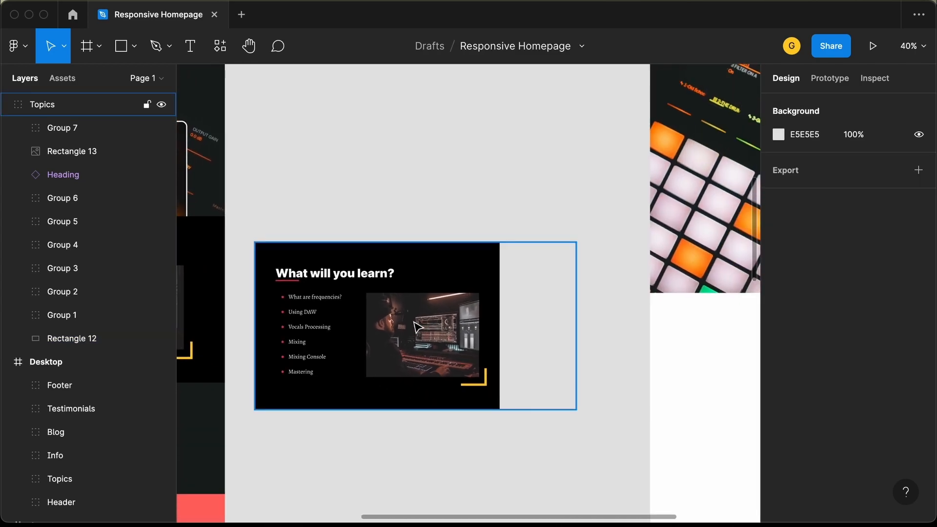
click(342, 278)
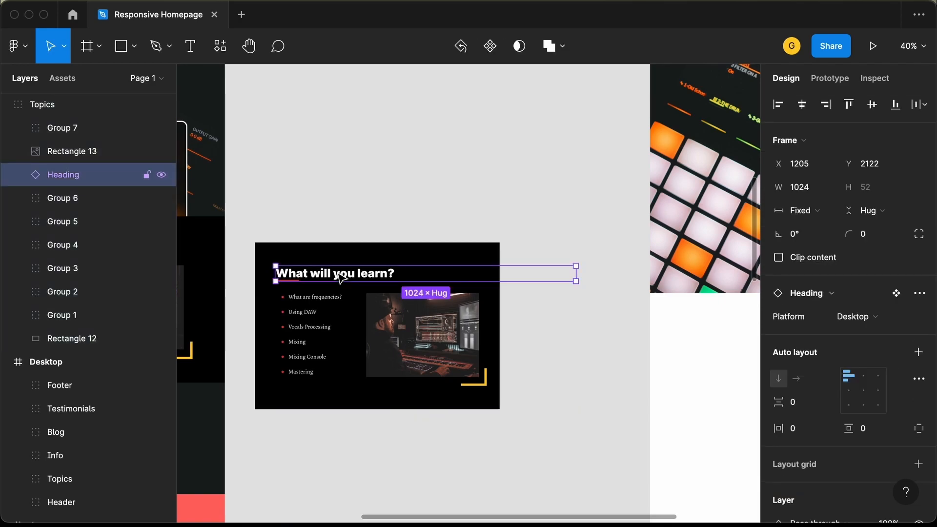
drag(576, 278, 480, 279)
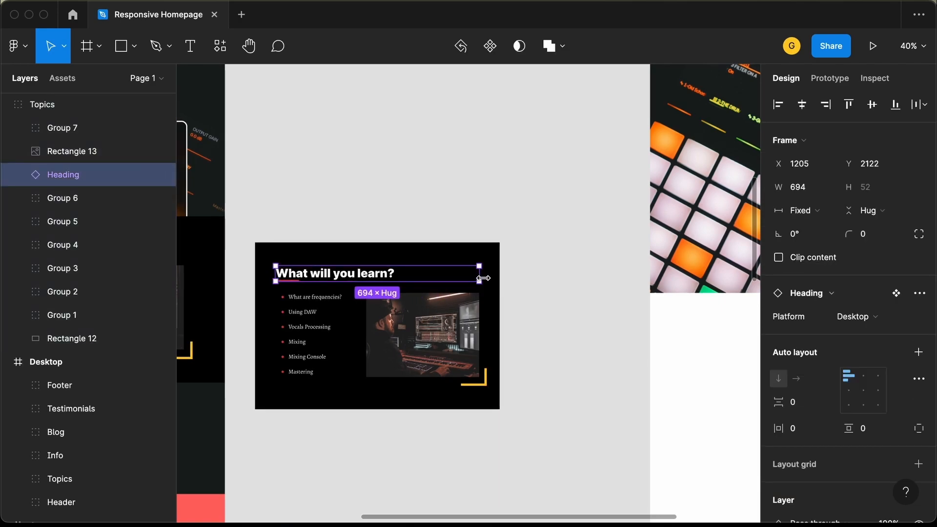
key(alt)
click(530, 232)
Step: Place the adapted Topics group in the Tablet frame, directly beneath the Header and aligned with its sides
scroll(530, 232, down, 5)
scroll(484, 233, right, 2)
click(432, 228)
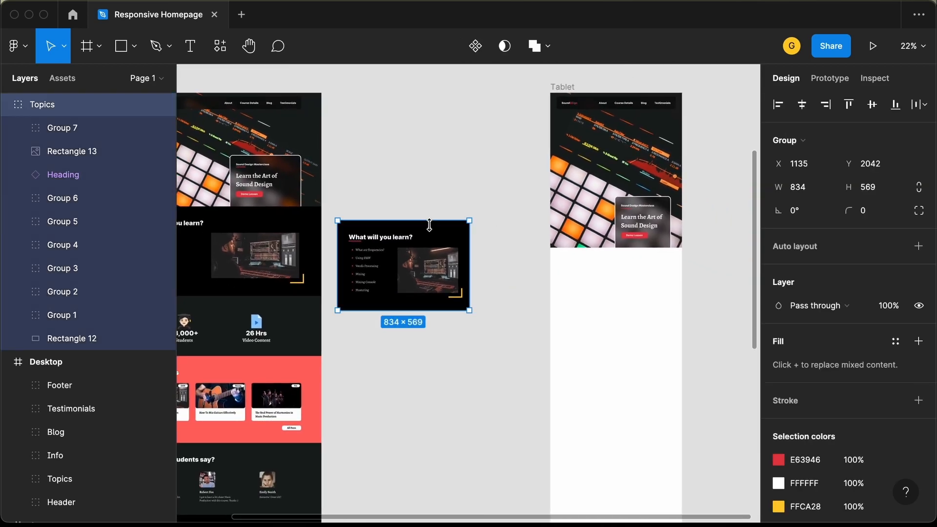
click(462, 155)
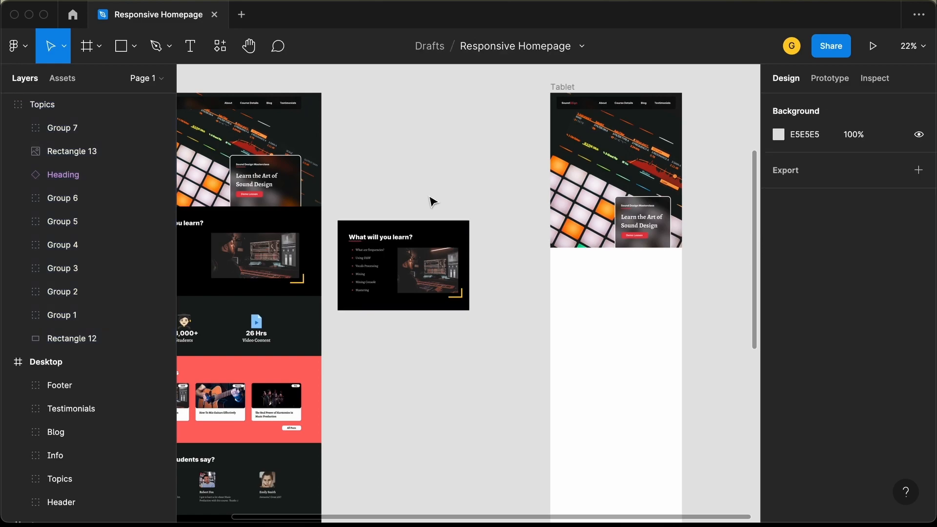
drag(416, 232, 588, 256)
scroll(629, 264, up, 5)
scroll(585, 269, right, 2)
click(692, 273)
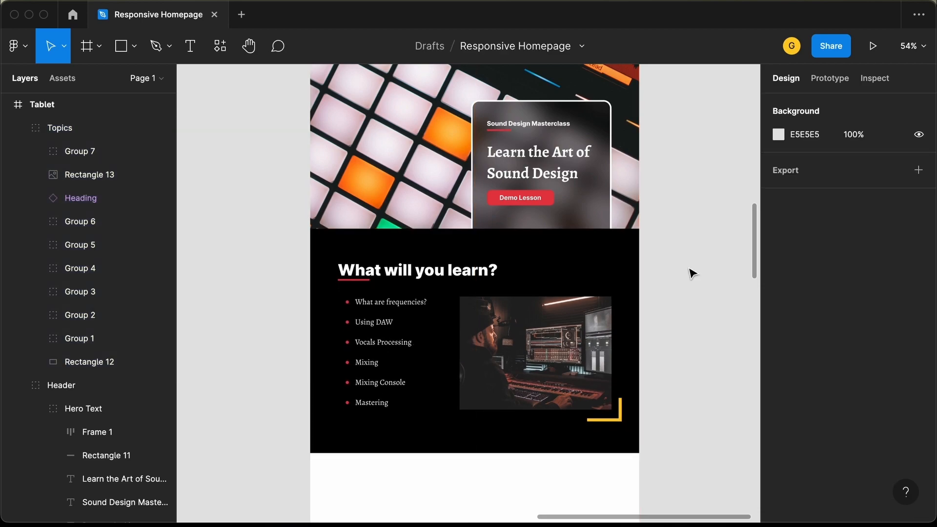
Step: Duplicate the Desktop frame's Info group into the empty space between the Desktop and Tablet frames, at about X 1117, Y 2565
scroll(693, 273, down, 10)
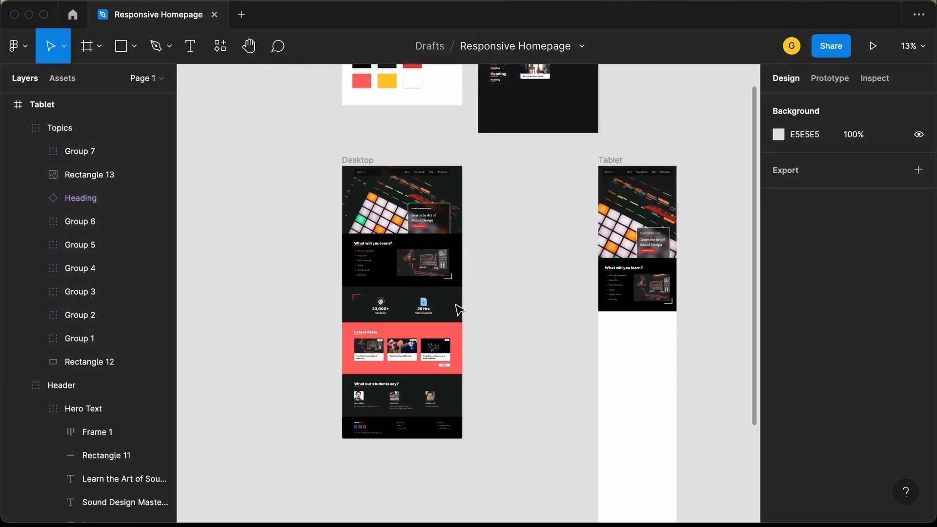
scroll(444, 309, up, 3)
scroll(321, 272, right, 2)
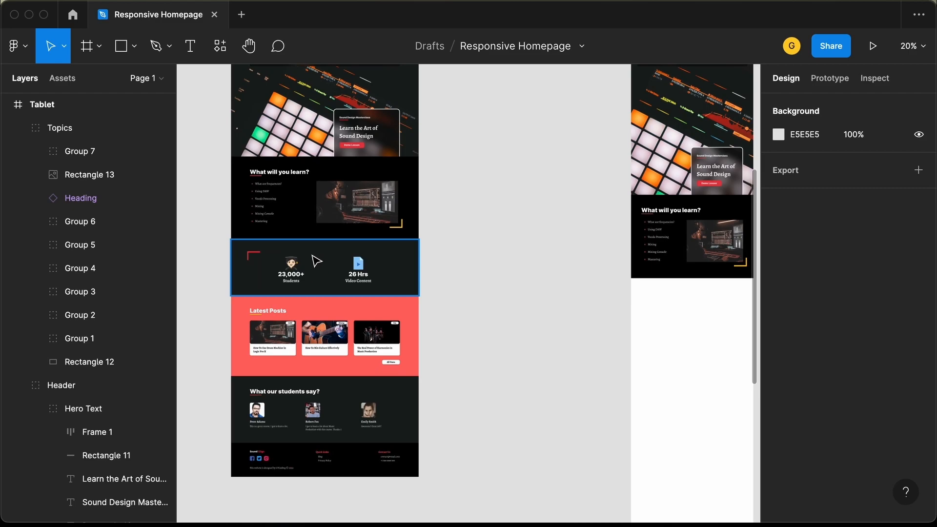
click(318, 261)
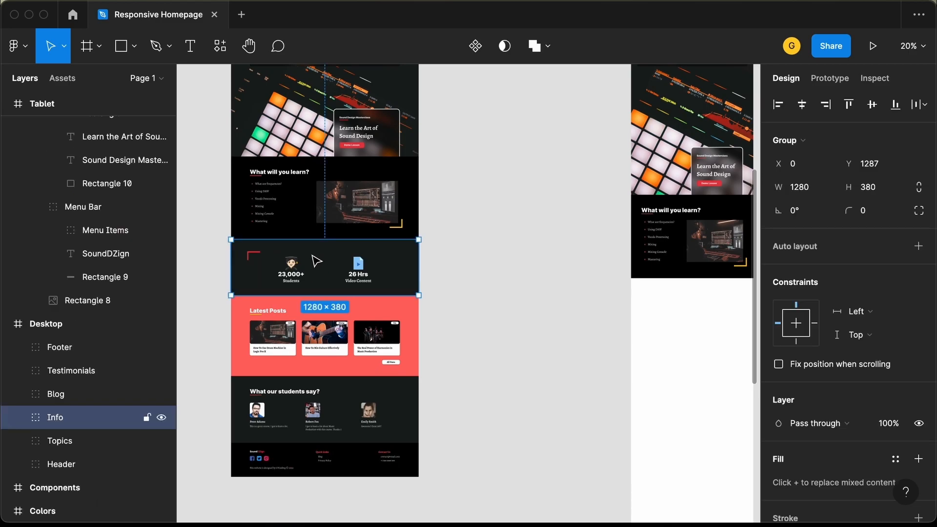
drag(317, 261, 513, 268)
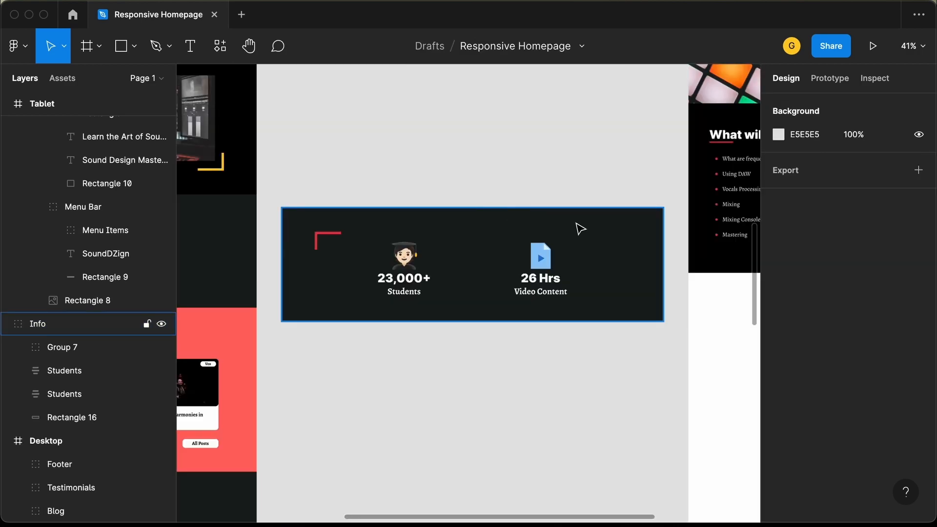
Step: Try to set the dark background rectangle of the copied Info group to a width of 834
double_click(600, 242)
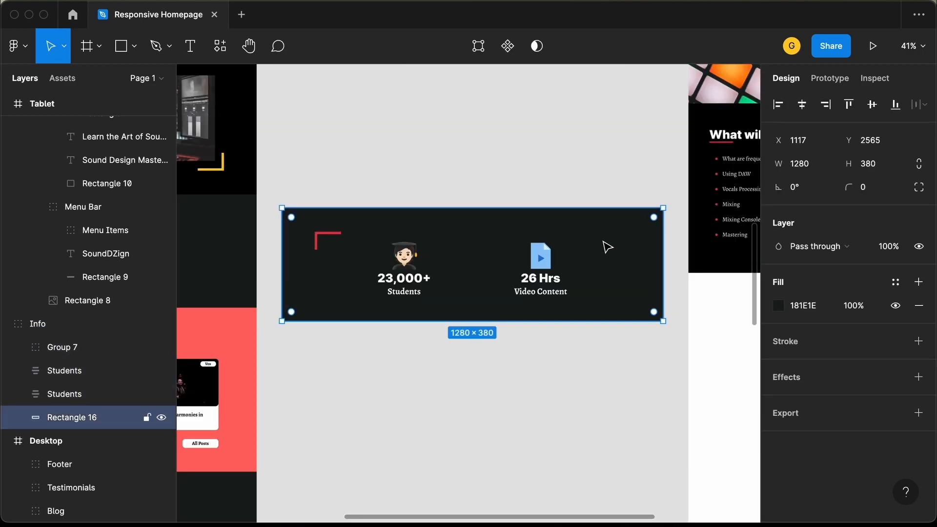
click(824, 175)
text(834)
key(Return)
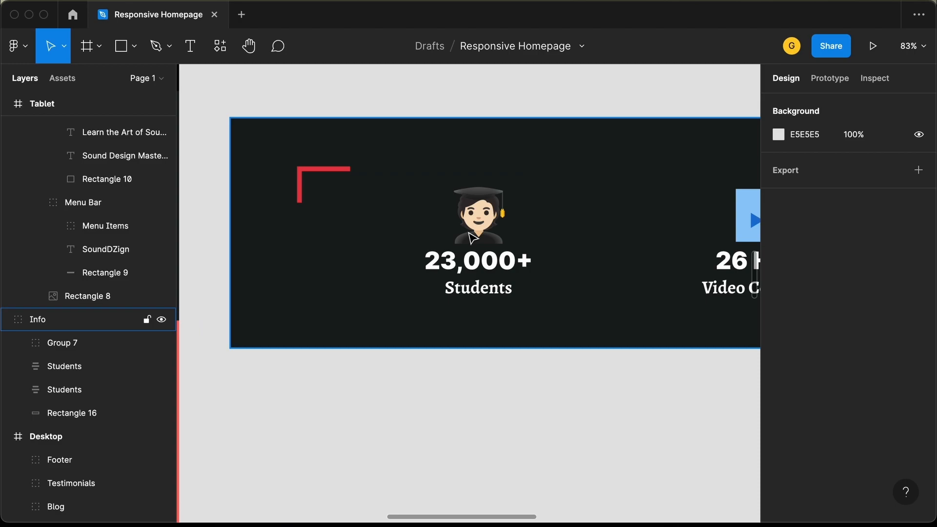
Step: Move the student statistic block left to X 1315, Y 2676 and set its "23,000+" text to size 32
click(483, 222)
drag(482, 222, 399, 271)
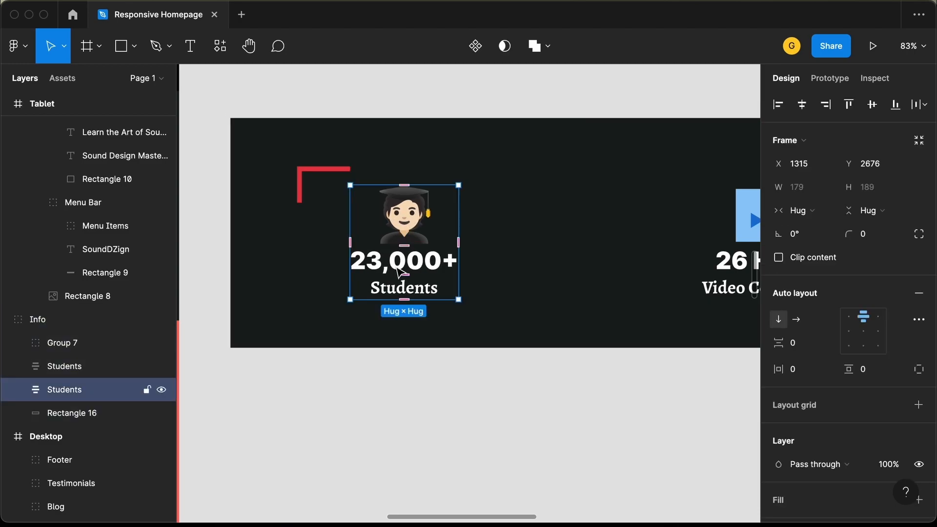
click(400, 272)
click(882, 358)
text(32)
key(Return)
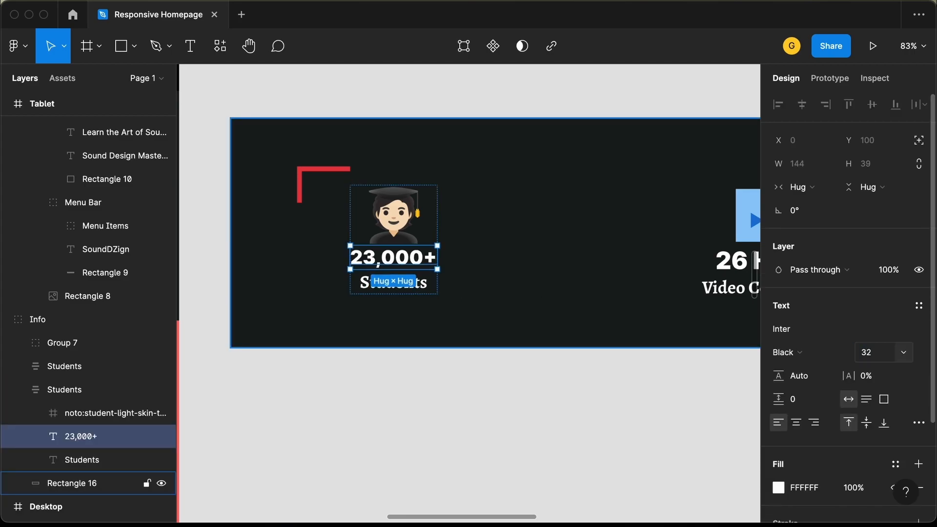
Step: Set the "Students" label beneath the student count to font size 24
double_click(416, 283)
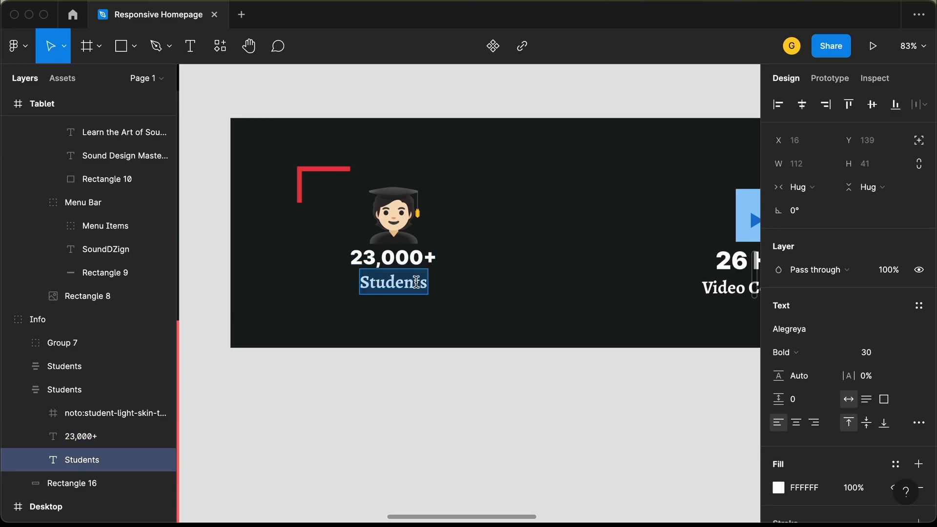
click(883, 352)
text(24)
key(Return)
click(648, 403)
Step: Move the video content statistic block left to X 1735, Y 2659 and set its "26 Hrs" text to size 32
scroll(648, 404, right, 2)
scroll(648, 404, up, 2)
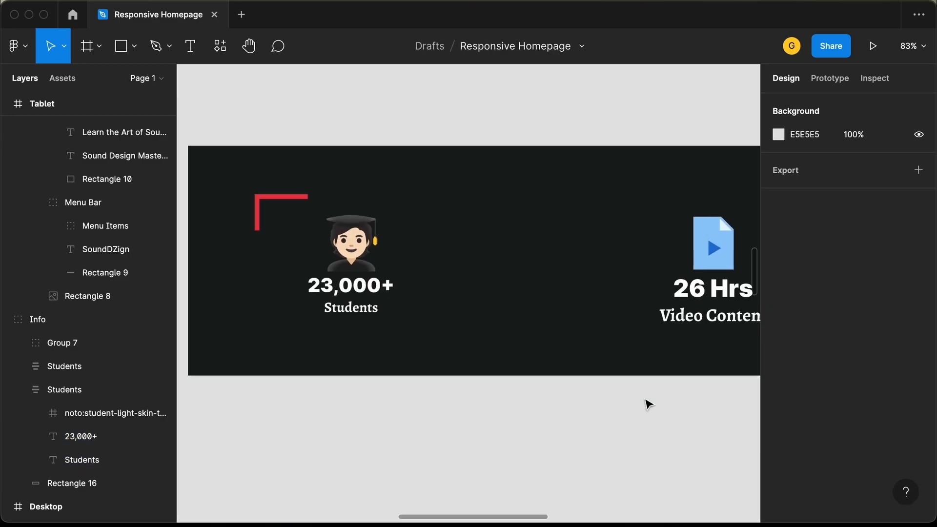
click(713, 284)
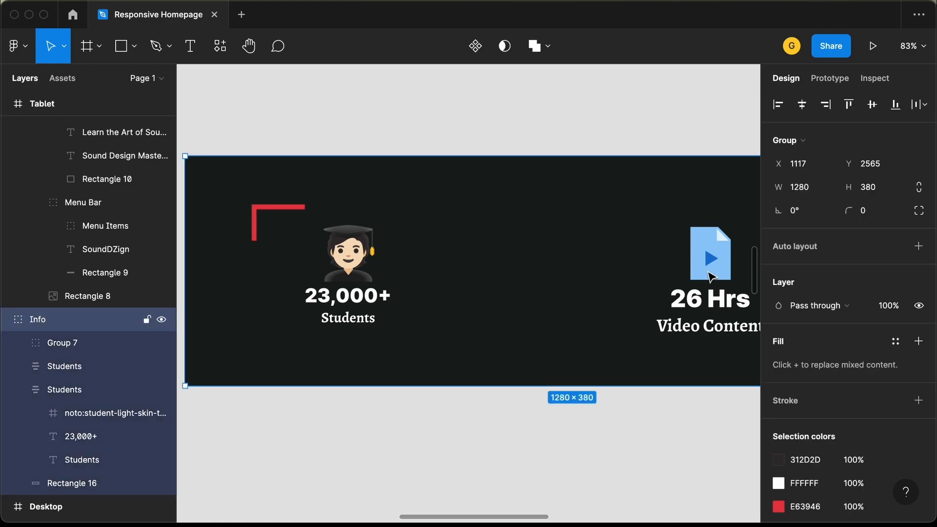
click(713, 275)
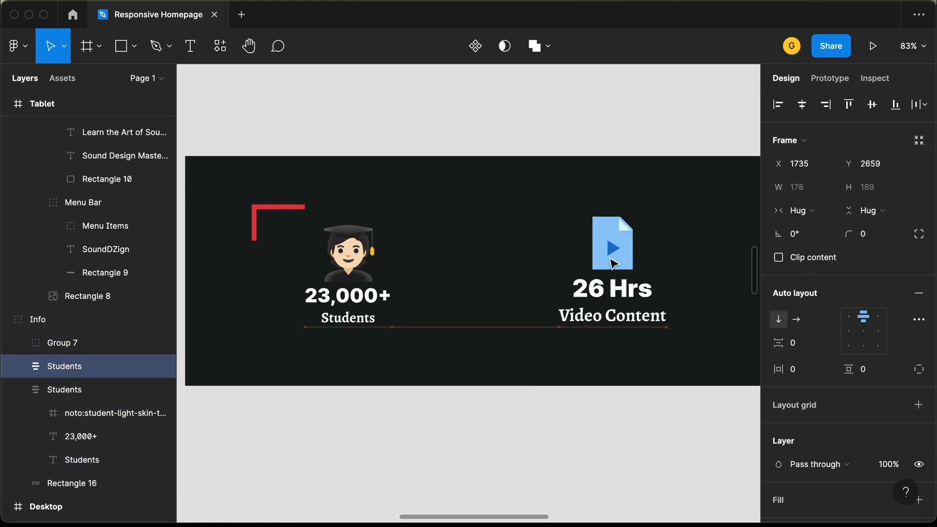
click(619, 303)
click(883, 356)
text(32)
key(Return)
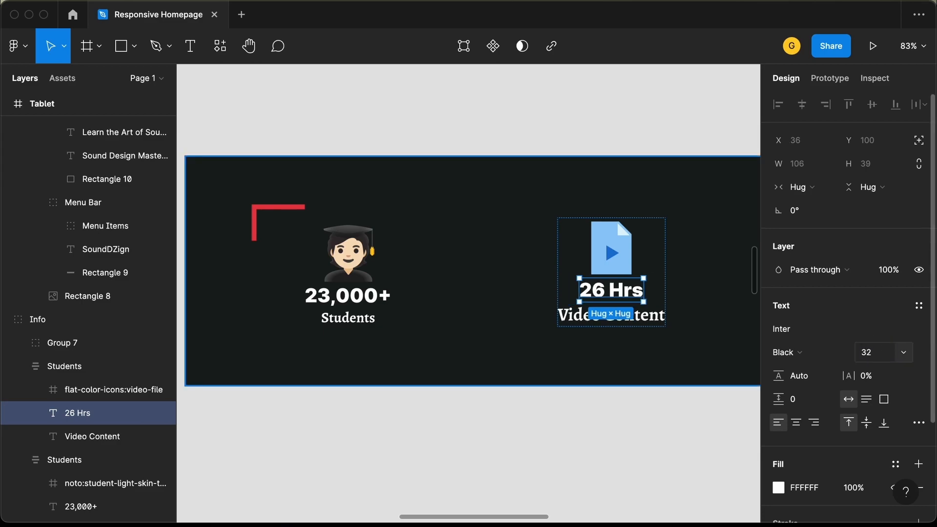
Step: Set the "Video Content" label beneath the hours figure to font size 24
click(659, 315)
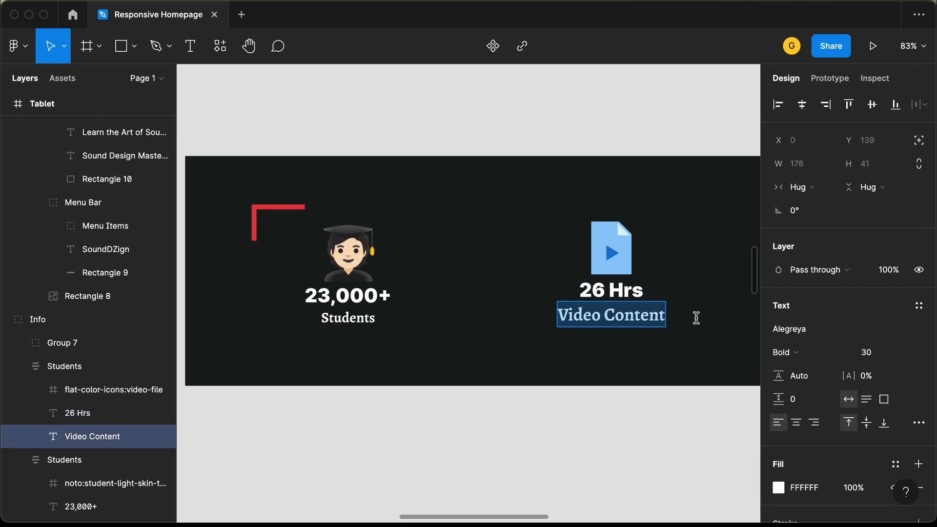
click(881, 354)
text(24)
key(Return)
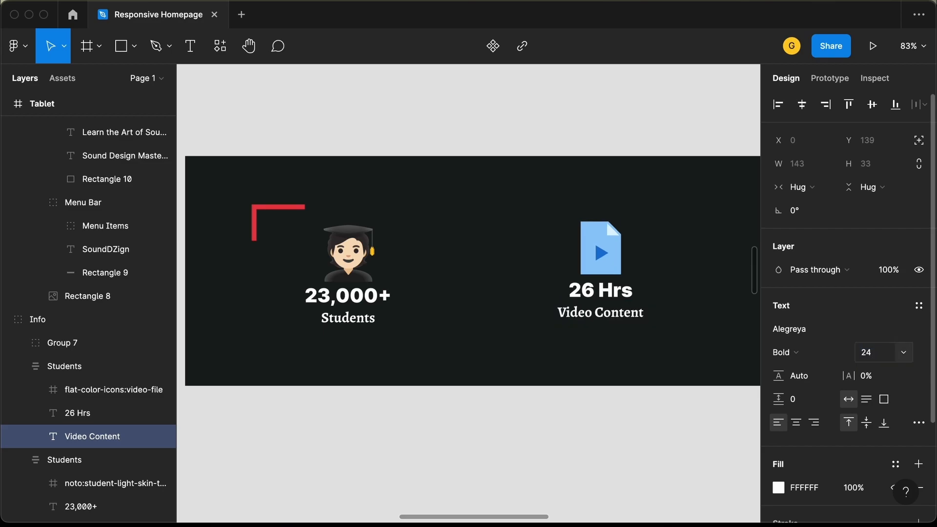
Step: Move the video content block to Y 2676, level with the student block and 140 from the dark background's right edge
click(600, 262)
click(600, 262)
drag(597, 265, 550, 265)
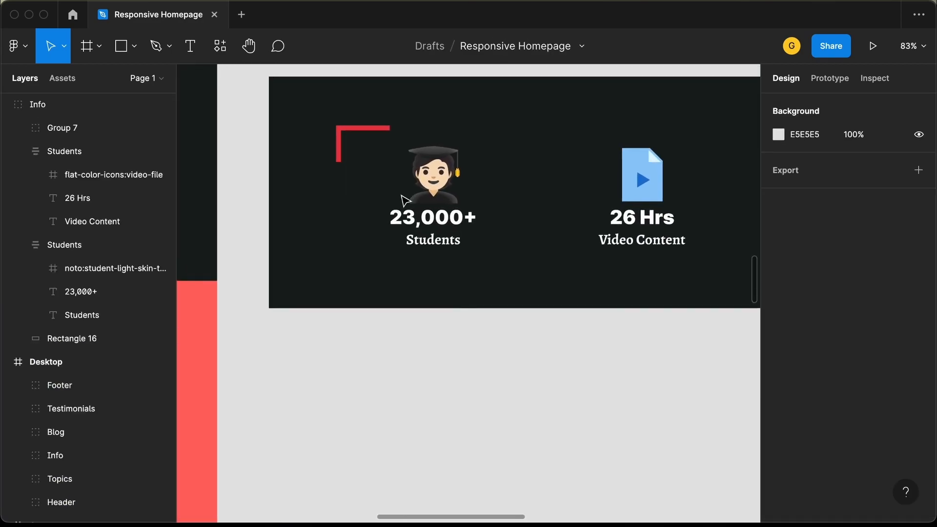
scroll(401, 196, right, 1)
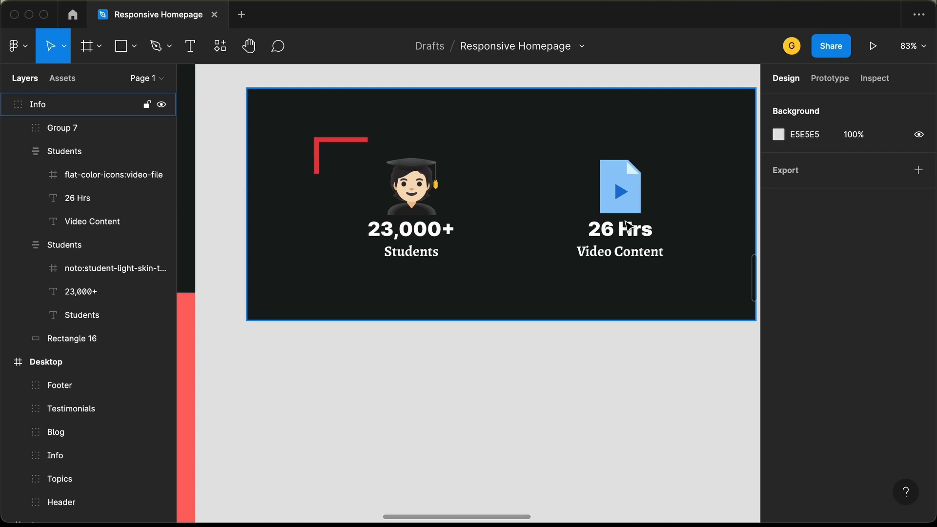
double_click(640, 215)
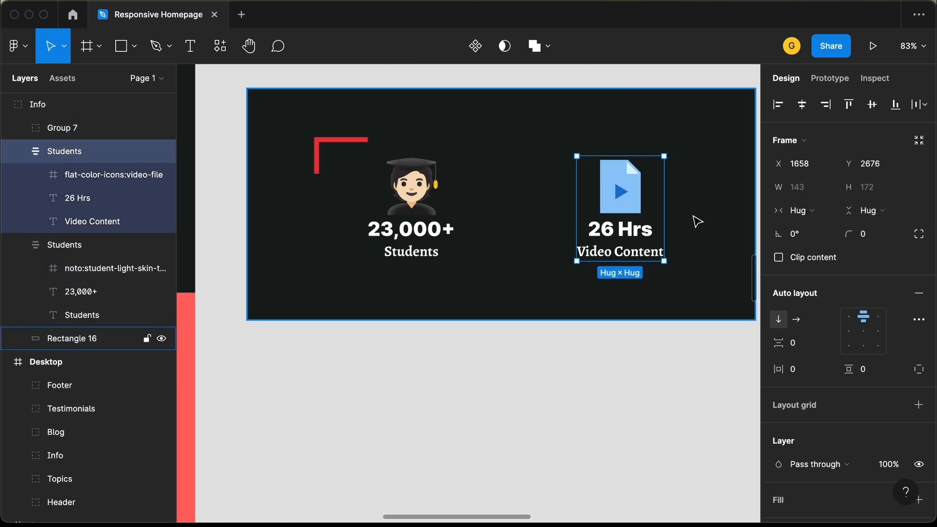
key(shift+Right)
key(shift+Right)
key(alt)
key(shift+Left)
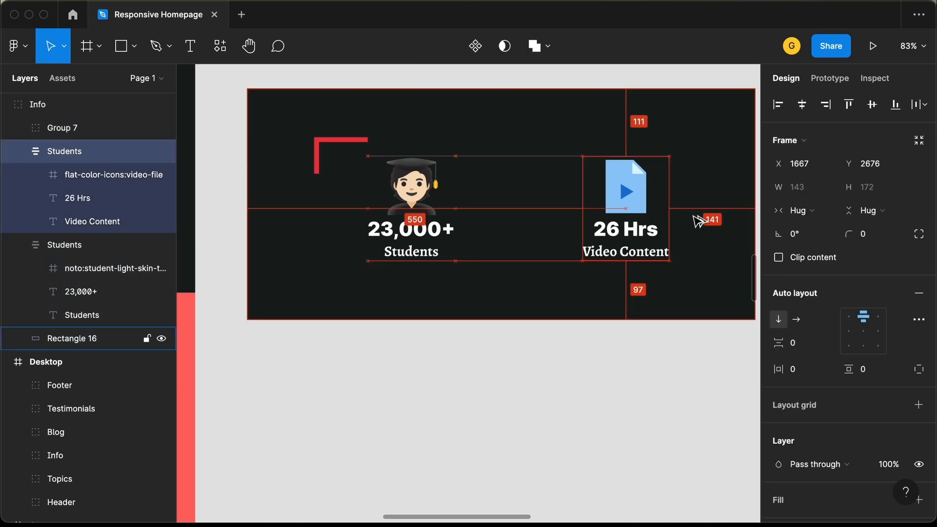
key(Right)
key(Left)
key(Right)
Step: Shift the student statistic block left to X 1257, leaving 140 to the dark background's left edge
click(380, 226)
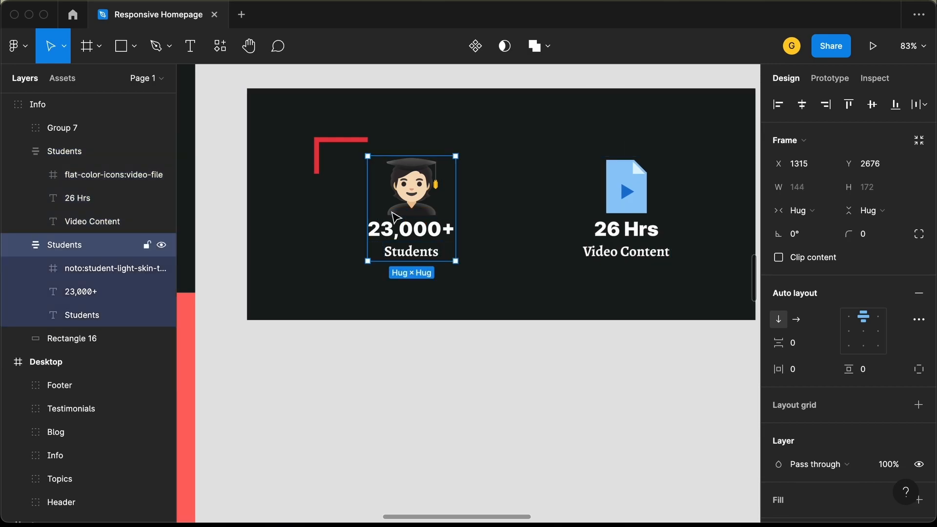
key(alt)
key(shift+Left)
key(shift+Left)
key(shift+Left)
key(shift+Left)
key(shift+Left)
key(shift+Left)
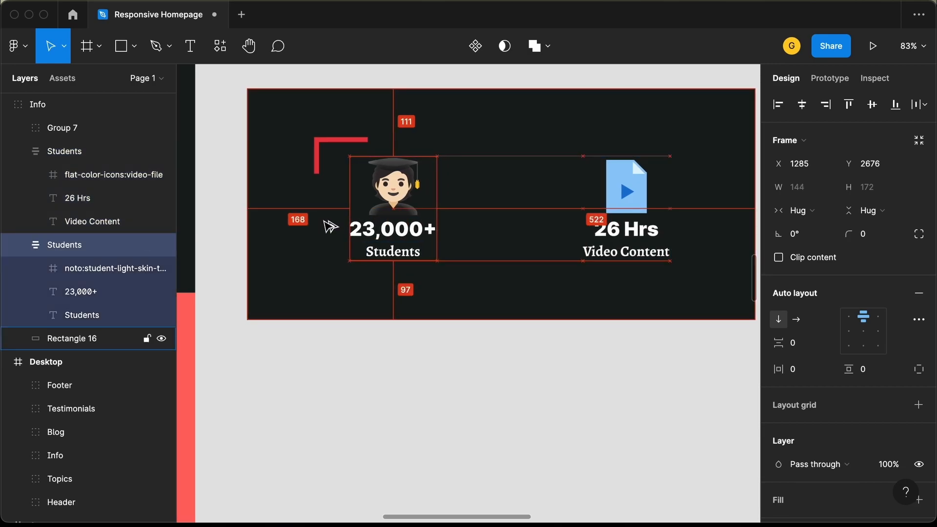
key(Right)
key(Right)
Step: Move the red corner accent up 10 and left 20, near the student block's upper-left corner
click(326, 146)
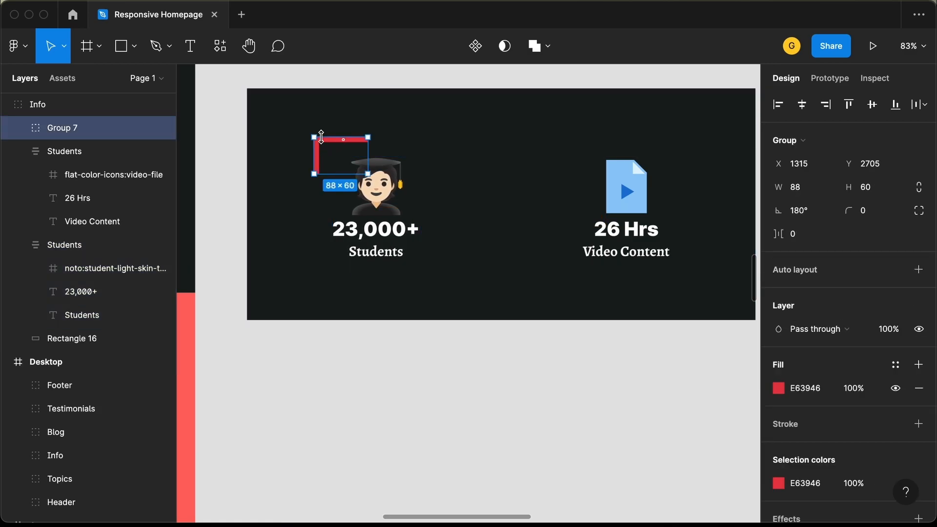
key(shift+Up)
key(shift+Left)
key(shift+Left)
Step: Check the student block's margins and shorten the dark background rectangle to a height of 363
click(369, 247)
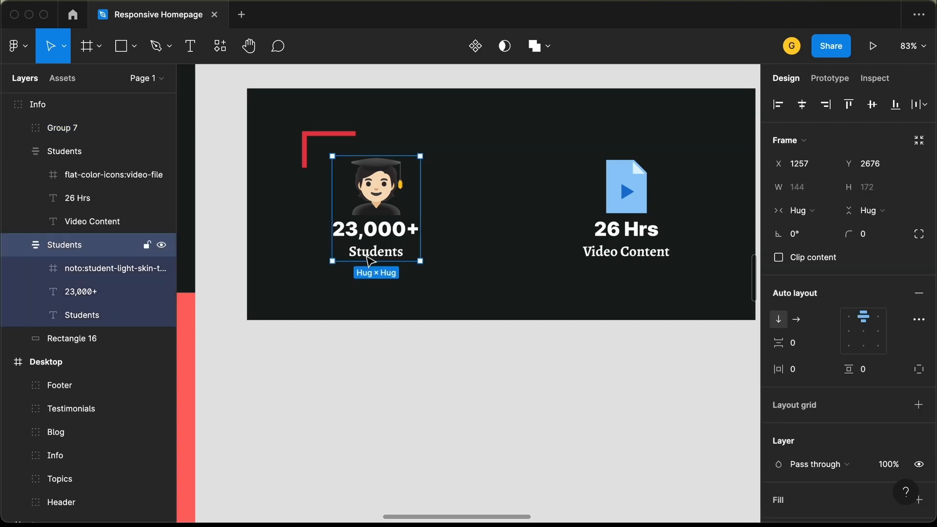
key(alt)
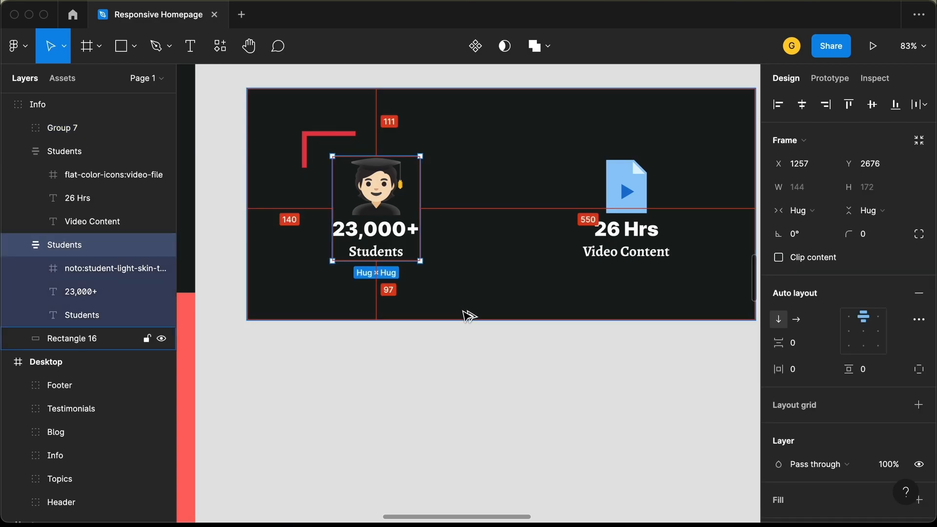
click(468, 316)
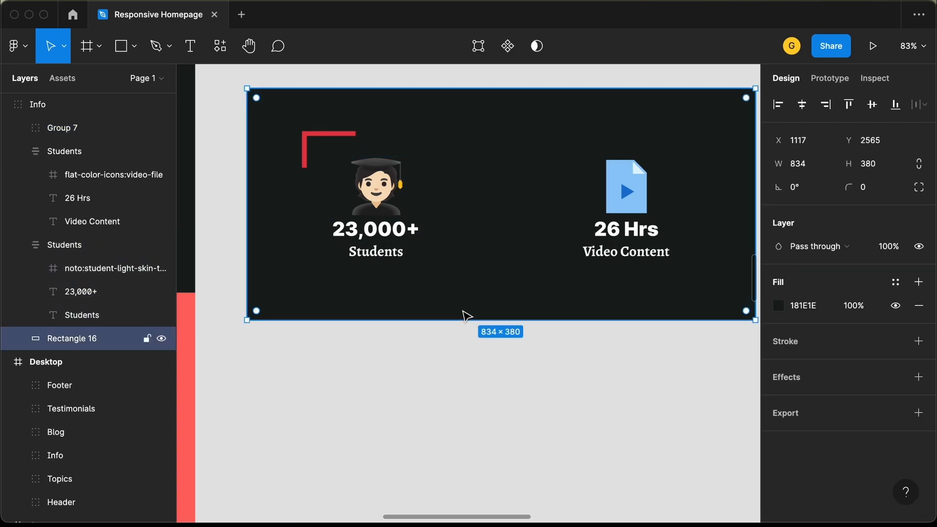
drag(468, 315, 466, 306)
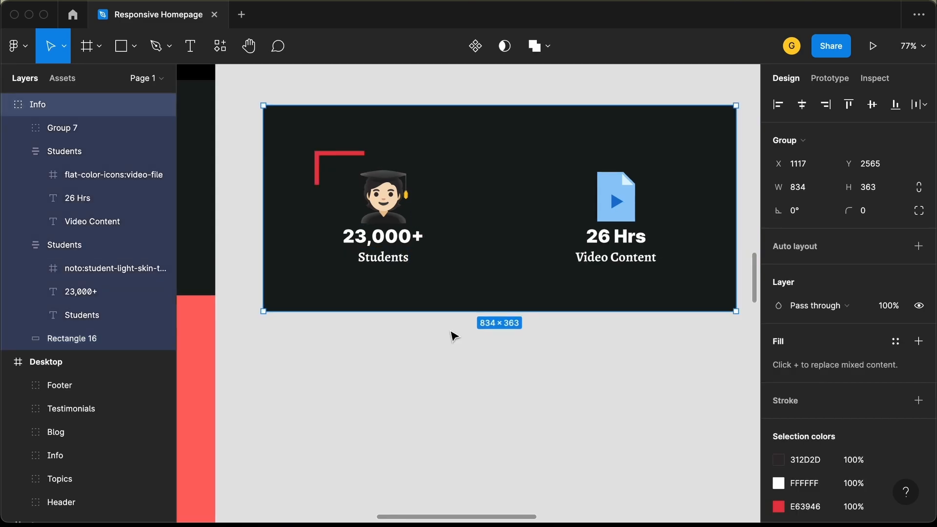
Step: Move the Info group into the Tablet frame at X 0, Y 1550, directly beneath the Topics section
scroll(452, 335, down, 3)
scroll(453, 336, down, 5)
scroll(441, 336, down, 1)
scroll(440, 336, right, 2)
drag(307, 246, 595, 302)
scroll(595, 302, up, 5)
scroll(595, 302, right, 3)
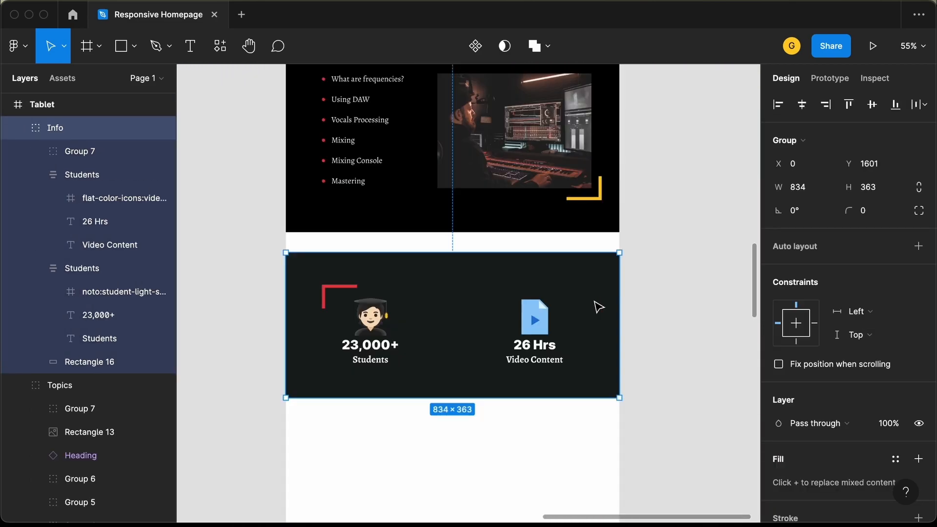
drag(505, 288, 506, 268)
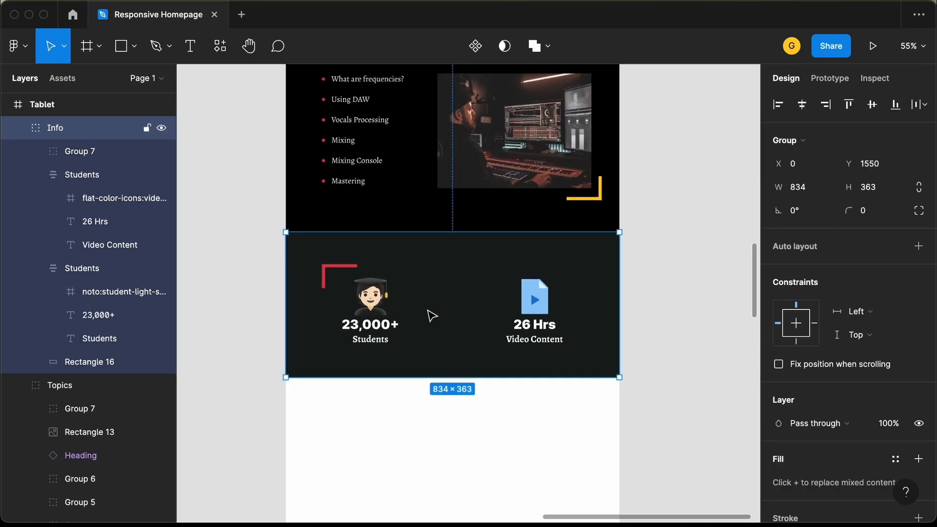
Step: Duplicate the Desktop frame's Blog group into the empty space between the Desktop and Tablet frames, at about X 1087, Y 2981
scroll(431, 316, down, 4)
scroll(431, 316, left, 3)
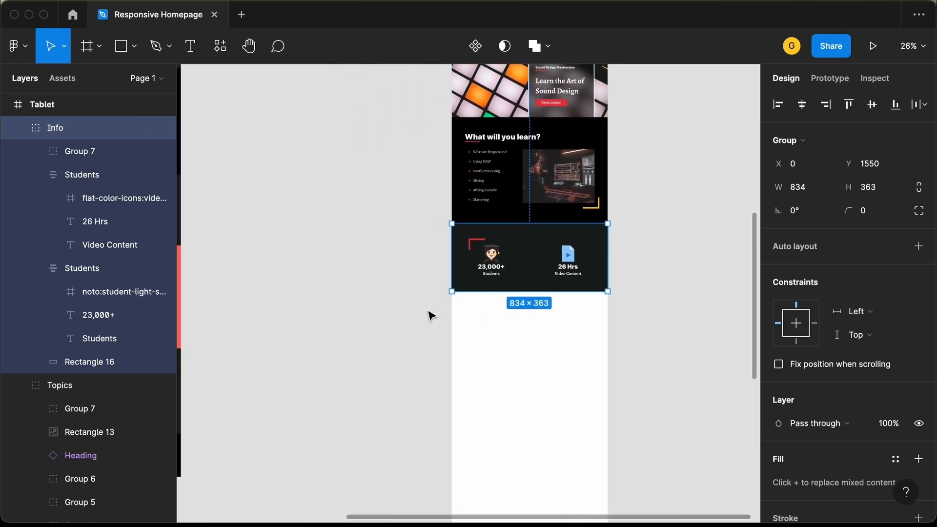
click(357, 311)
scroll(356, 311, left, 5)
scroll(357, 311, down, 1)
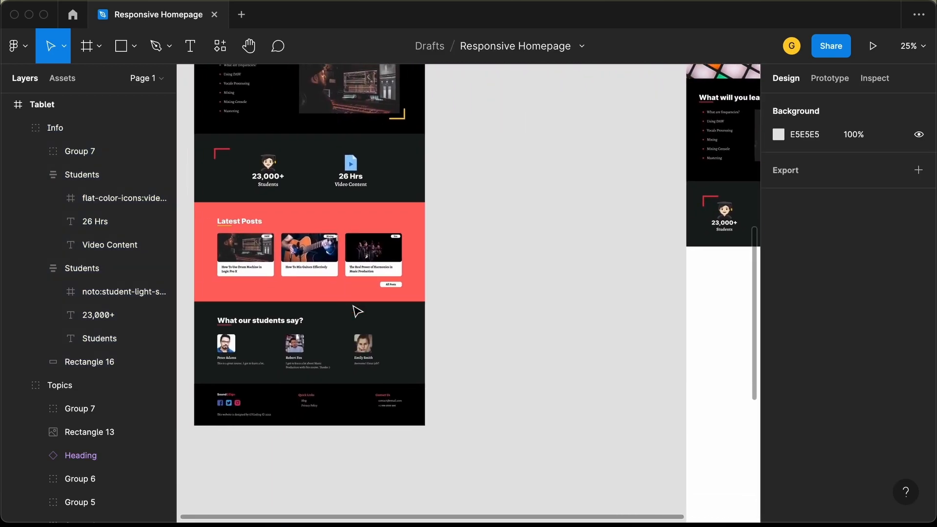
click(286, 219)
drag(284, 216, 525, 230)
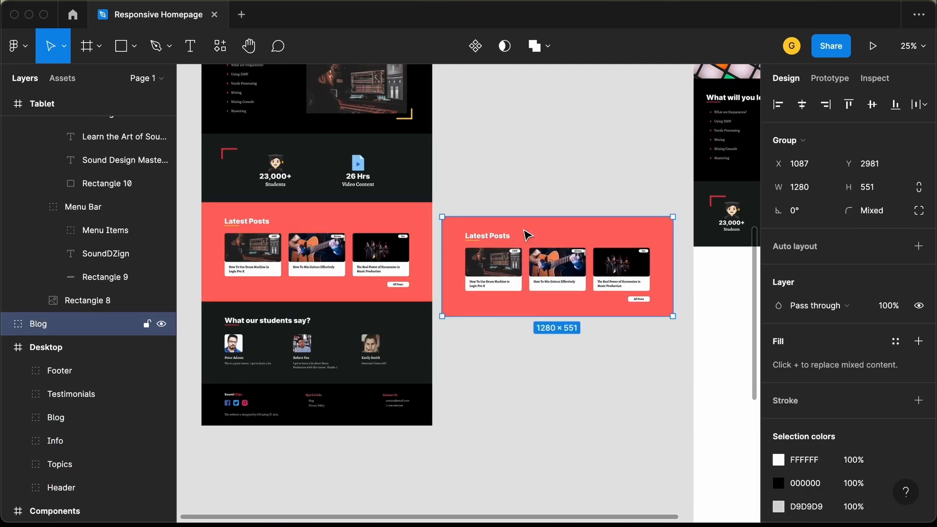
Step: Extend the copied Blog group's red background rectangle downward to a height of about 1125
scroll(556, 244, up, 5)
scroll(556, 245, right, 2)
scroll(556, 244, down, 2)
scroll(354, 317, down, 1)
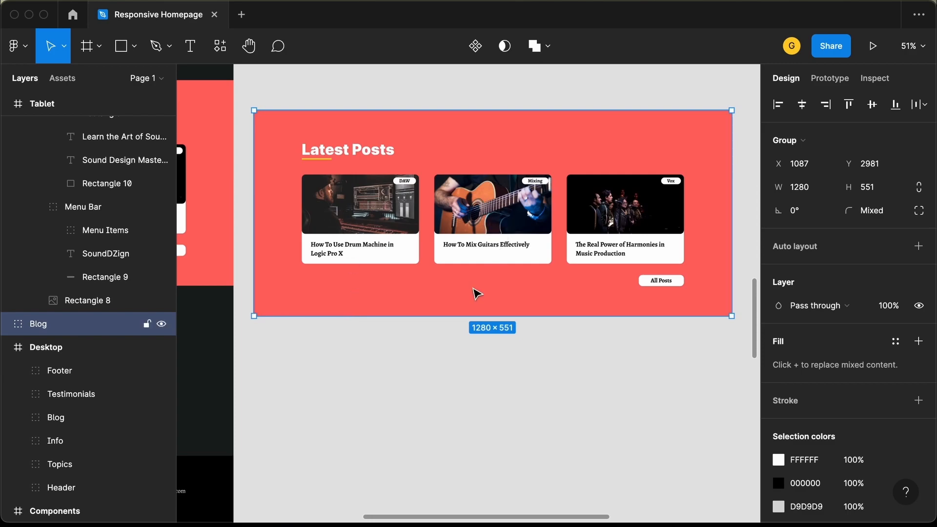
scroll(476, 292, down, 2)
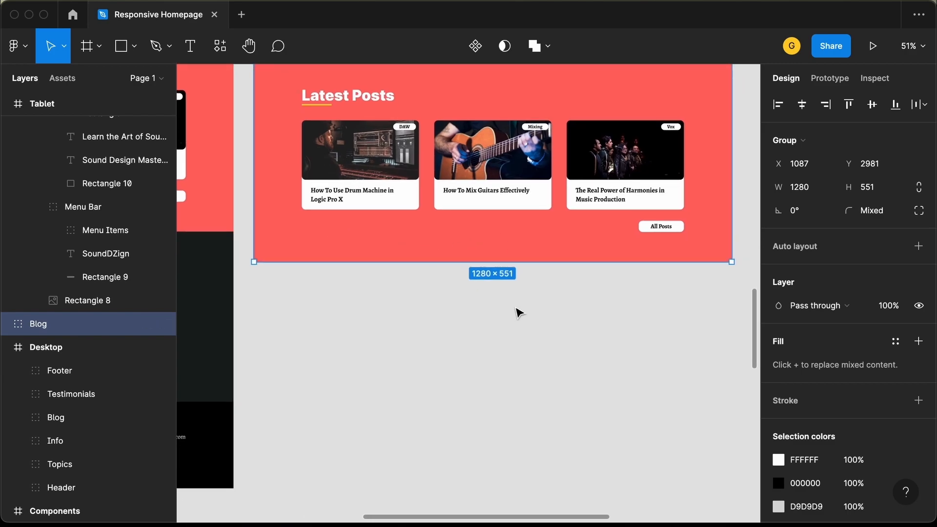
double_click(542, 243)
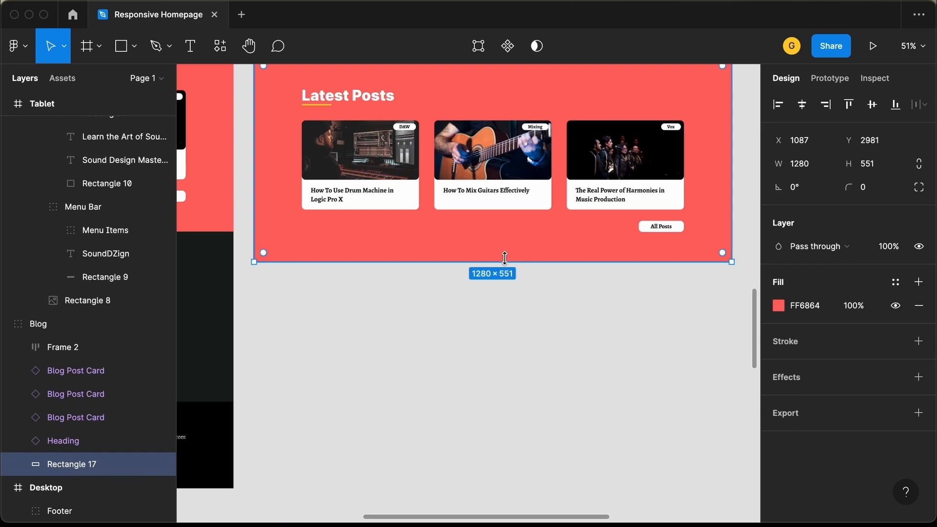
drag(505, 258, 505, 407)
scroll(583, 149, down, 1)
Step: Move the third blog post card beneath the first one and the "All Posts" button below the cards
click(582, 149)
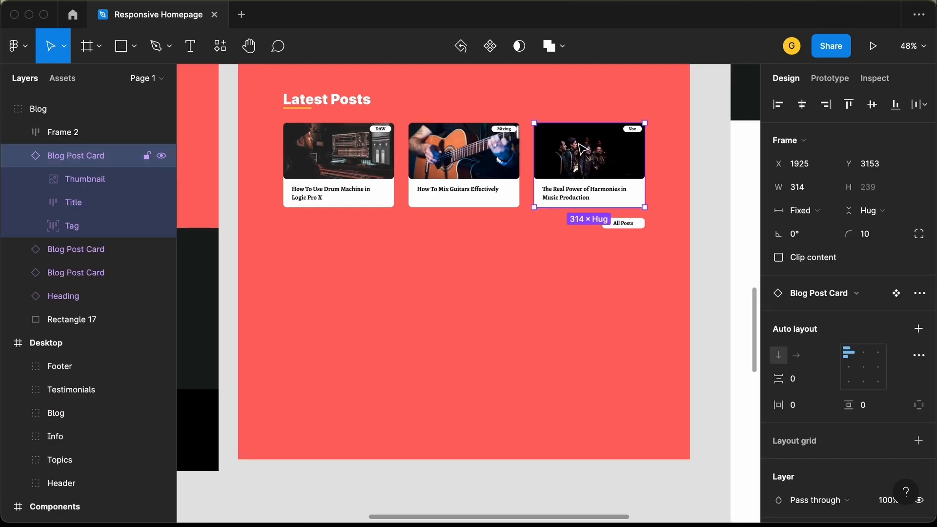
drag(582, 149, 331, 245)
drag(625, 223, 447, 332)
Step: Set the width of the Blog section's red background rectangle to 834
click(649, 272)
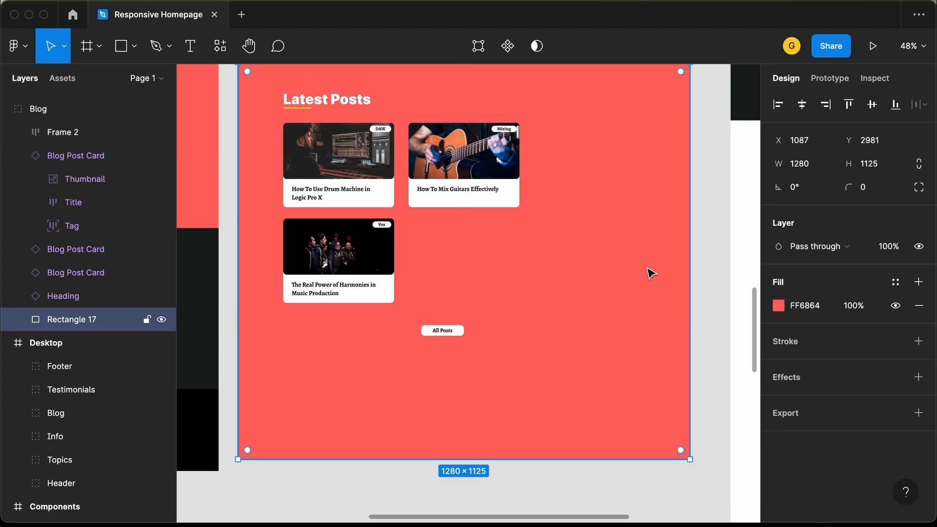
text(834)
key(Return)
scroll(401, 161, left, 3)
scroll(401, 161, up, 2)
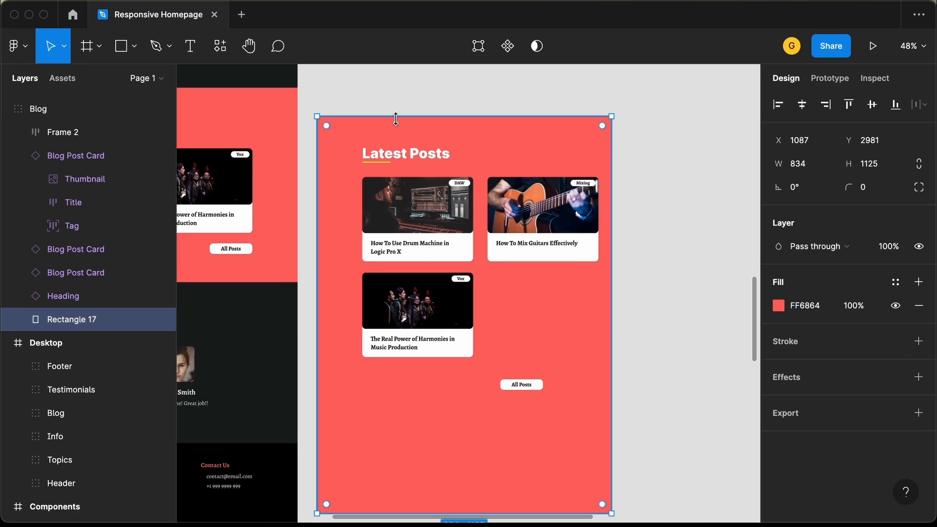
Step: Move the "Latest Posts" heading to X 1157 and narrow it to 694, leaving 70 on each side
click(401, 161)
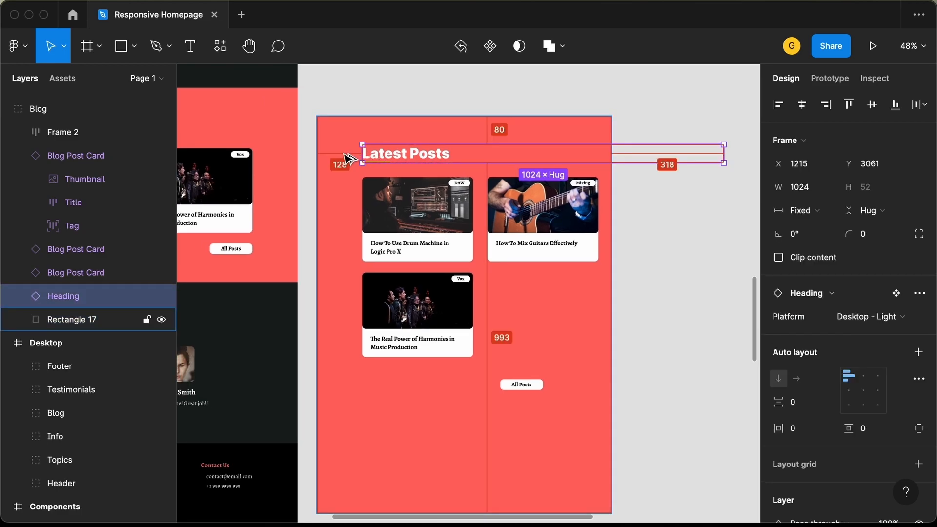
drag(345, 155, 334, 159)
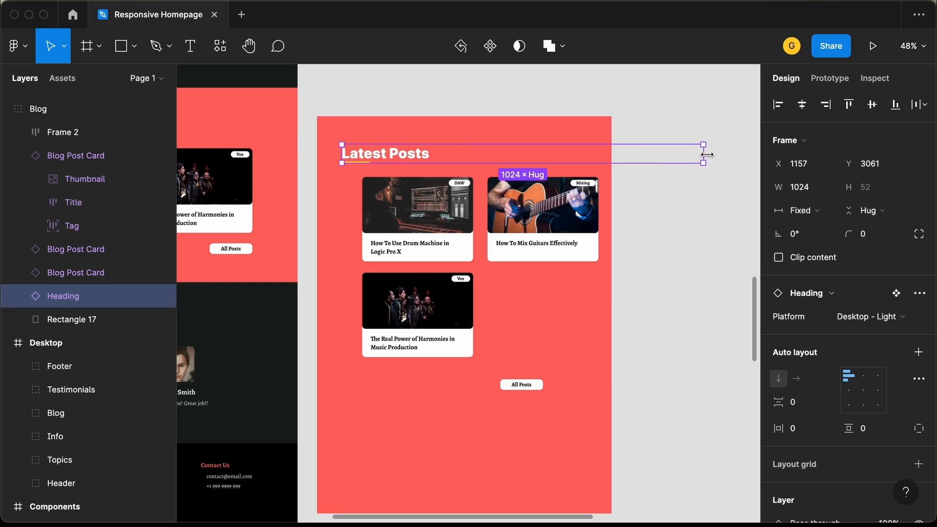
drag(707, 155, 588, 158)
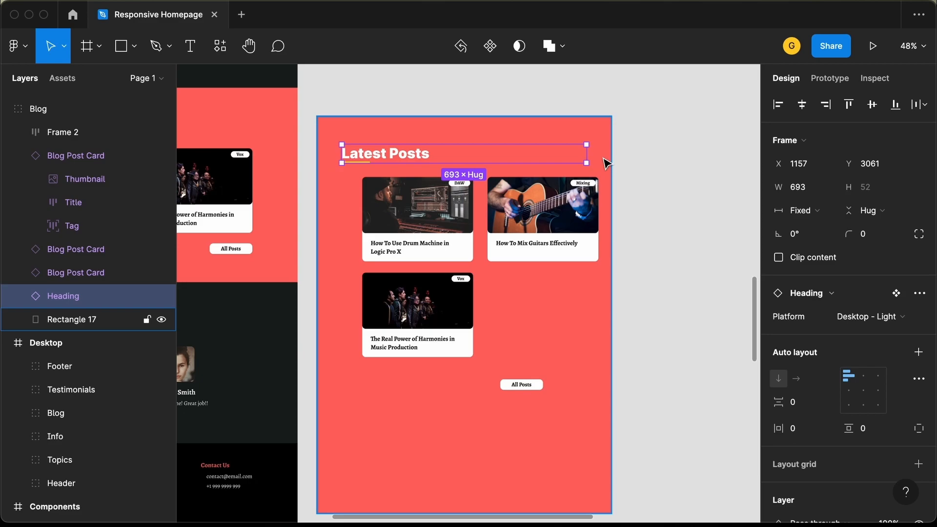
drag(605, 163, 606, 163)
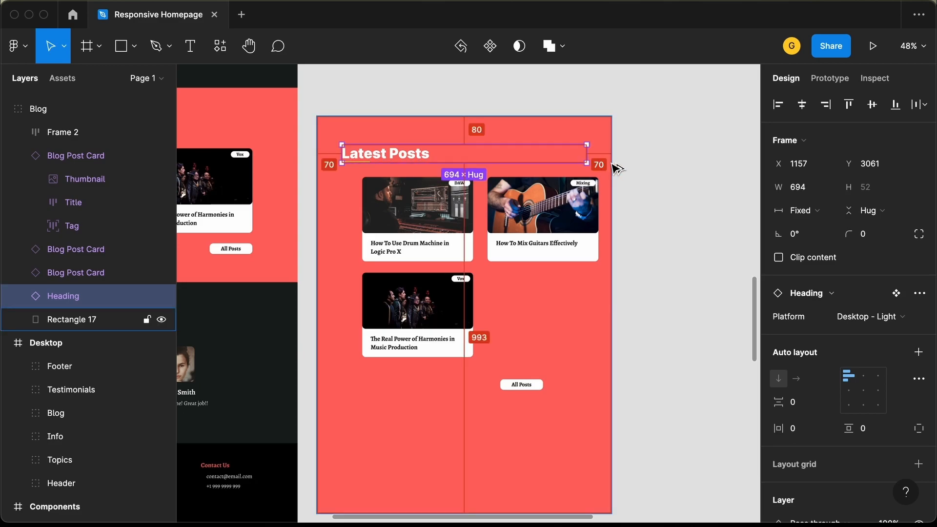
Step: Align the drum machine post card with the heading's left edge and move the guitar mixing card left to X 1530
click(421, 222)
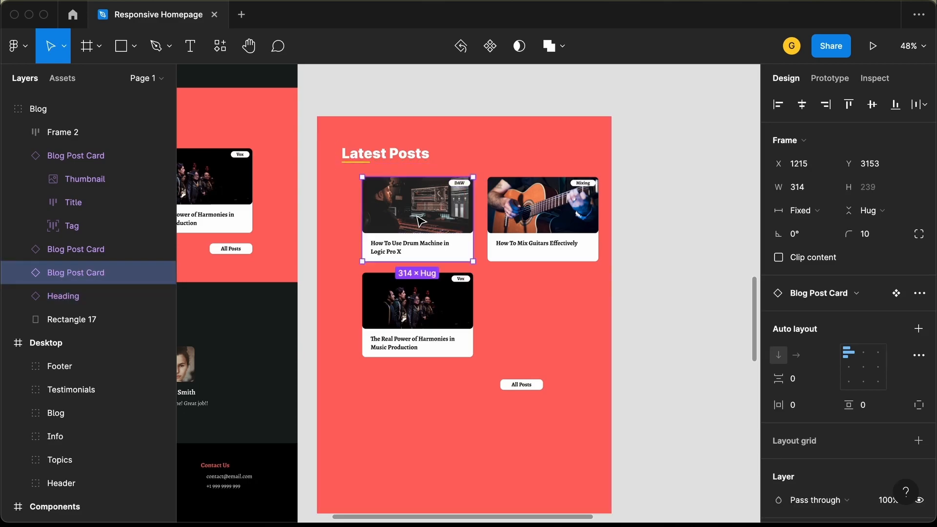
drag(421, 222, 401, 222)
click(566, 220)
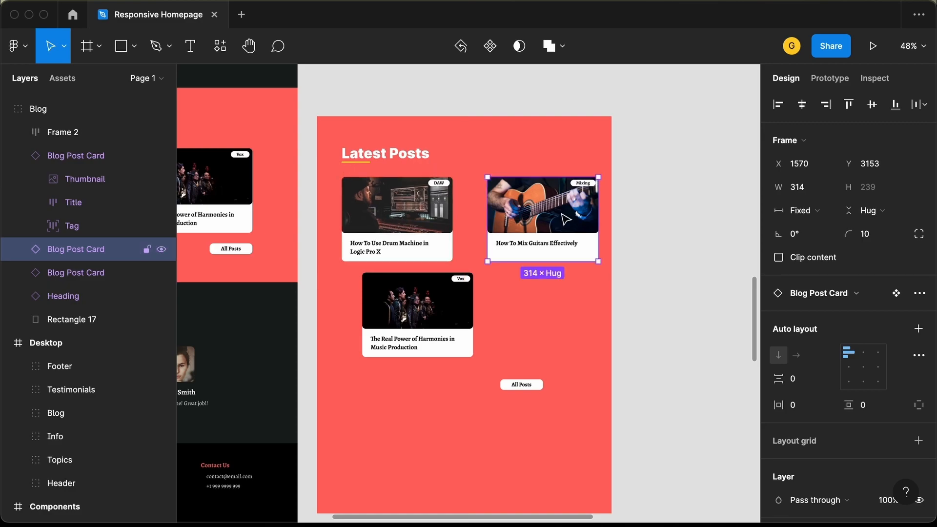
drag(566, 219, 547, 215)
scroll(596, 225, up, 4)
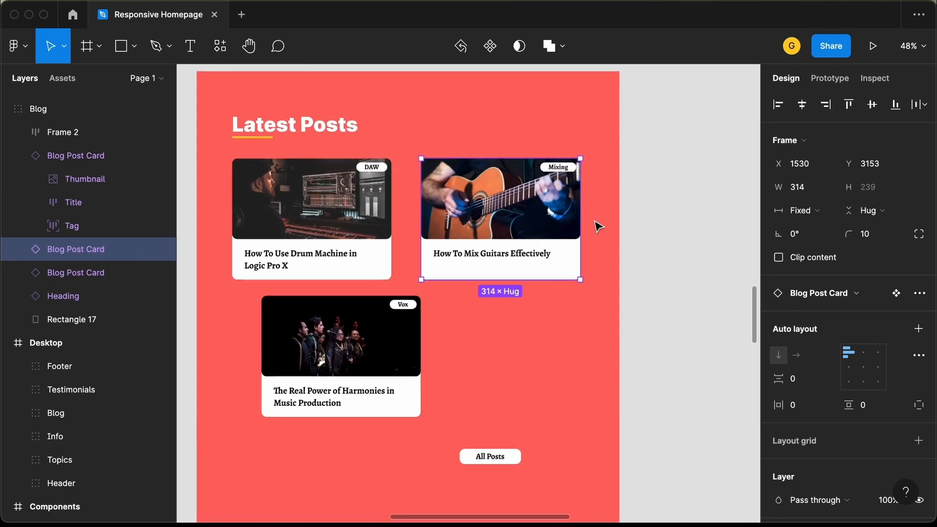
Step: Nudge the guitar mixing post card right to X 1537
scroll(596, 225, left, 1)
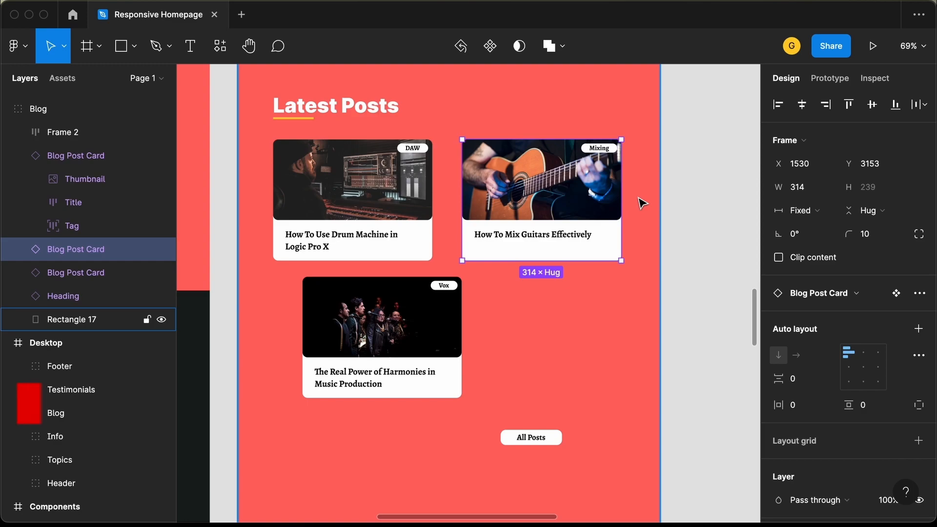
key(alt)
key(alt)
key(alt+Right)
key(alt+Right)
key(alt+Right)
key(alt+Right)
key(alt+Right)
key(alt+Right)
key(alt+Right)
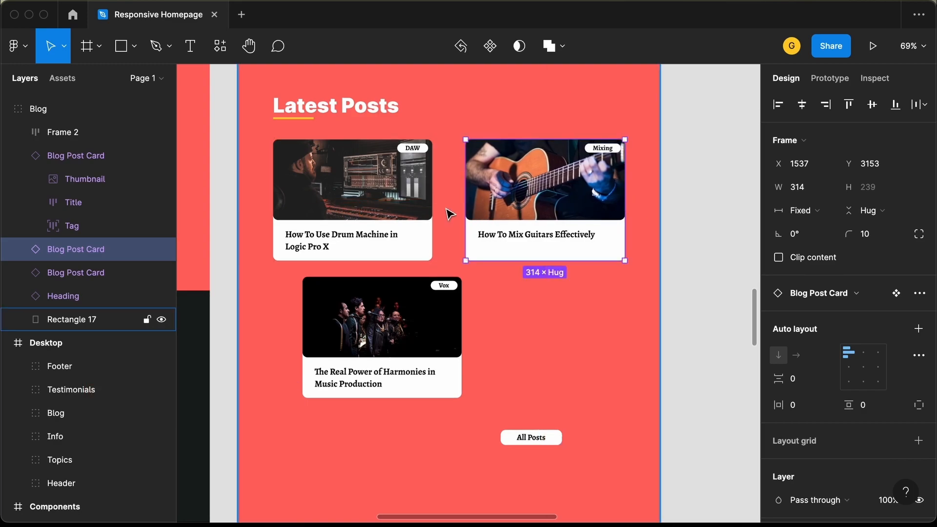
scroll(450, 213, up, 5)
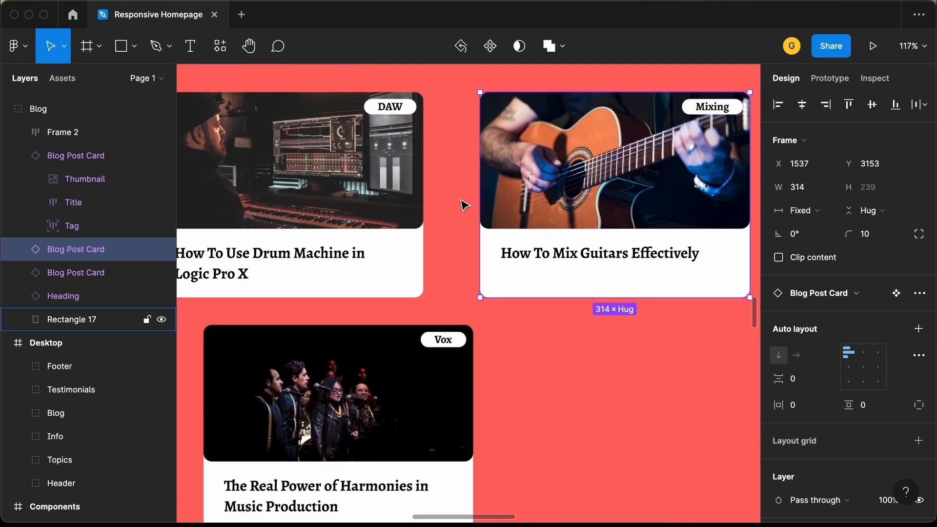
Step: Set the widths of the guitar mixing card and the drum machine card to 324 each
scroll(541, 201, down, 6)
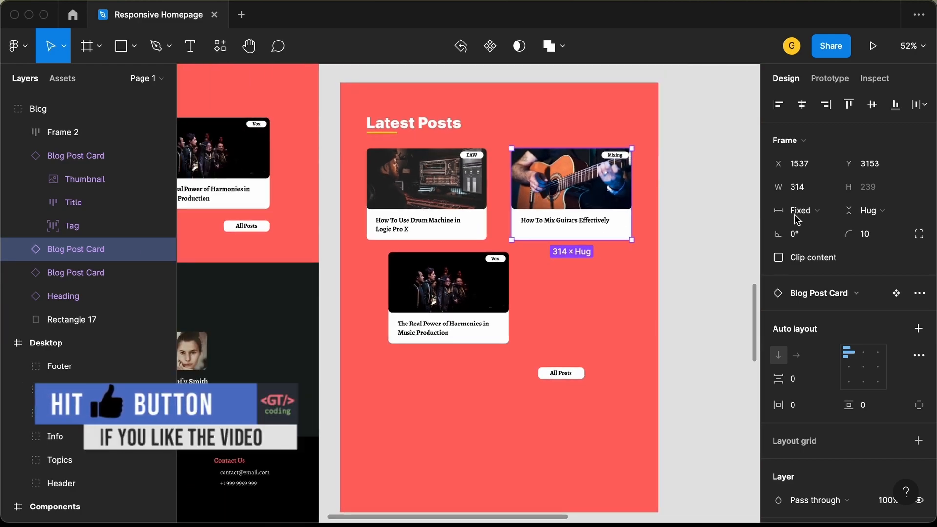
click(814, 196)
key(Up)
key(Up)
key(Up)
key(Up)
key(Up)
key(Up)
key(Up)
key(Up)
key(Up)
key(Up)
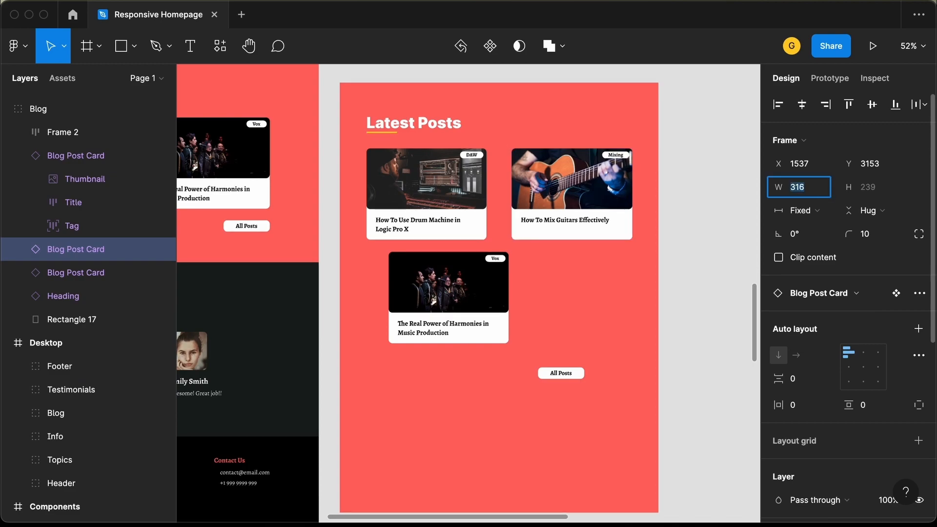
key(Up)
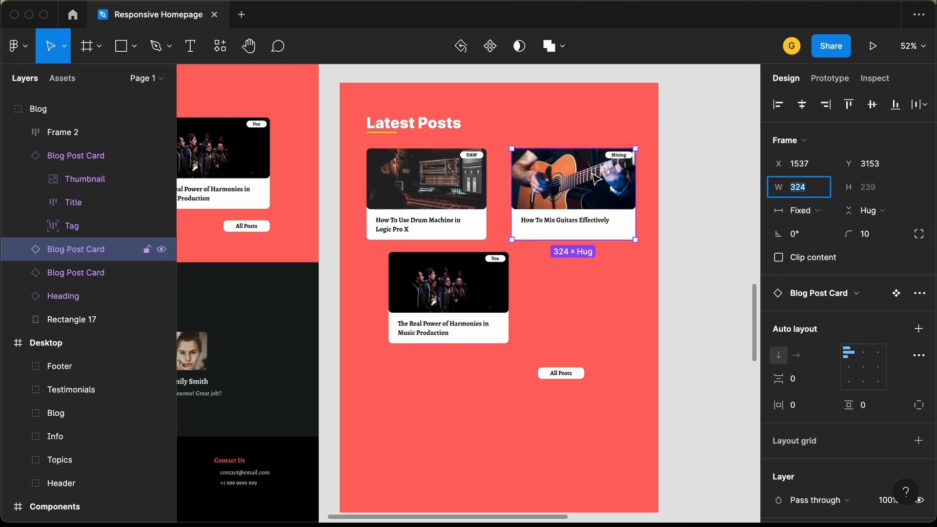
click(450, 187)
click(811, 191)
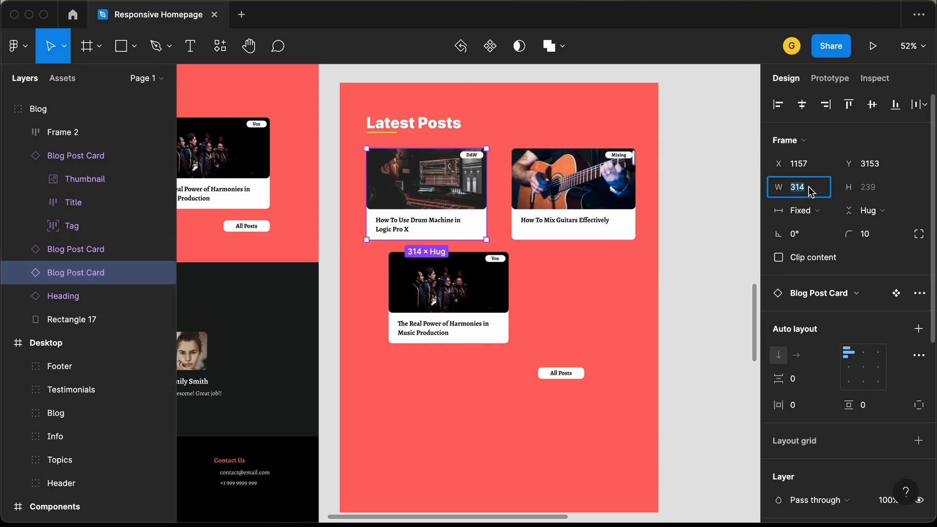
key(shift+Up)
key(Return)
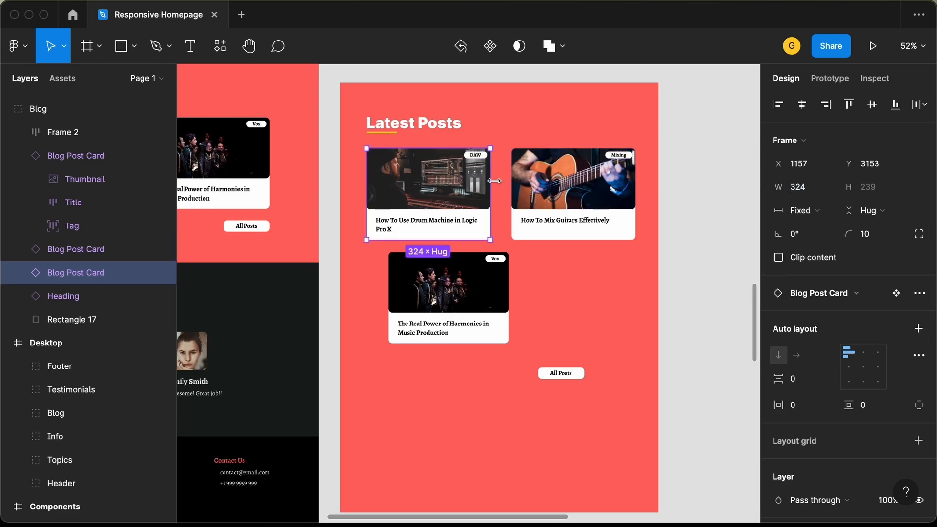
Step: Move the guitar mixing post card left to X 1527 so it ends level with the heading's width
click(601, 197)
key(shift+Left)
key(alt)
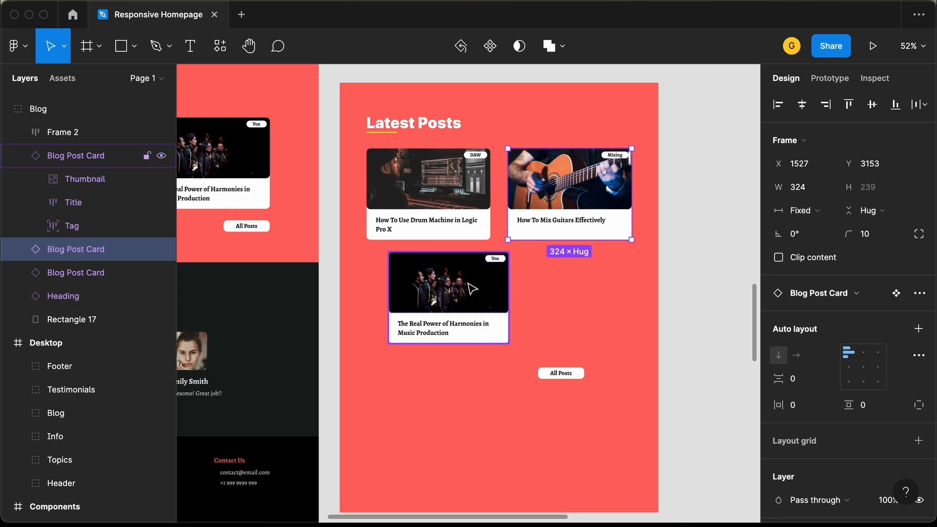
Step: Place the harmonies post card at X 1157, Y 3422 with width 694, and move the "All Posts" button below its right end
drag(472, 289, 630, 274)
key(alt)
key(shift+Up)
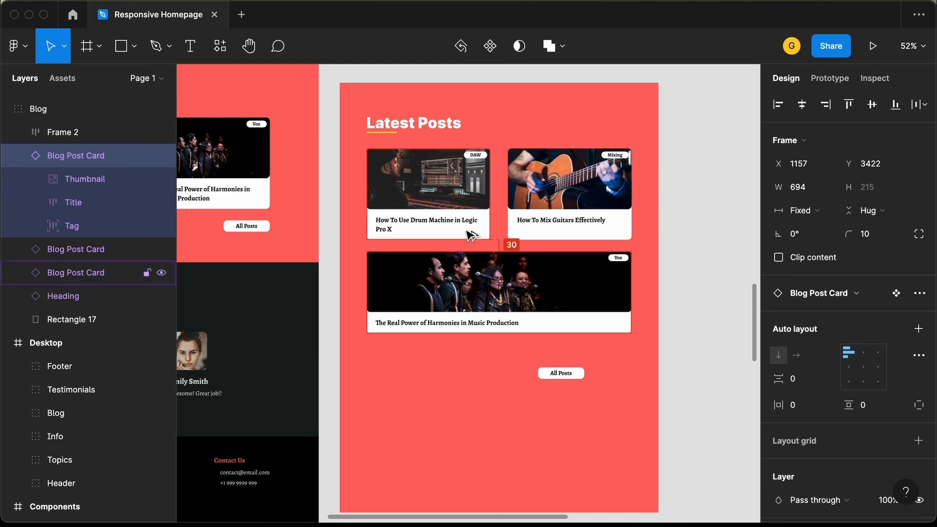
drag(563, 372, 609, 350)
click(676, 357)
Step: Shorten the Blog section's red background rectangle to a height of 796, leaving 80 below the "All Posts" button
scroll(676, 356, down, 2)
scroll(676, 356, down, 1)
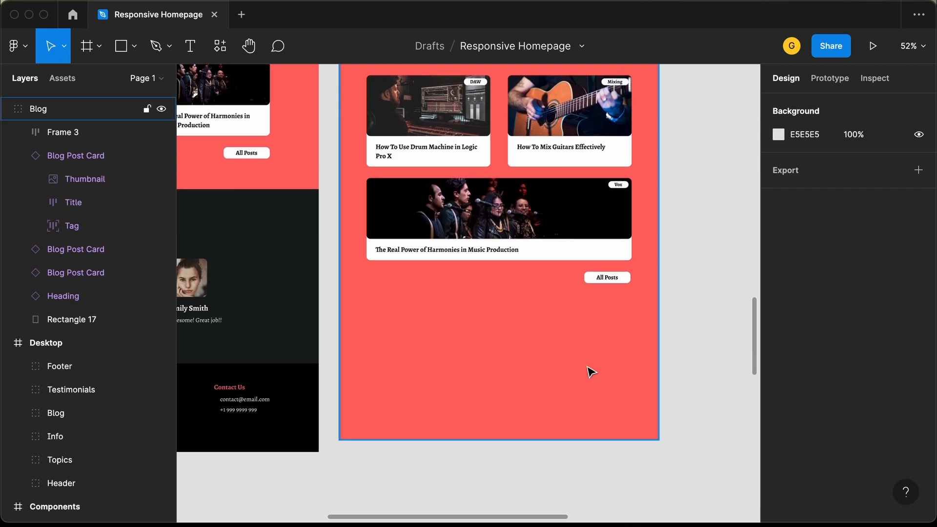
click(587, 373)
double_click(555, 403)
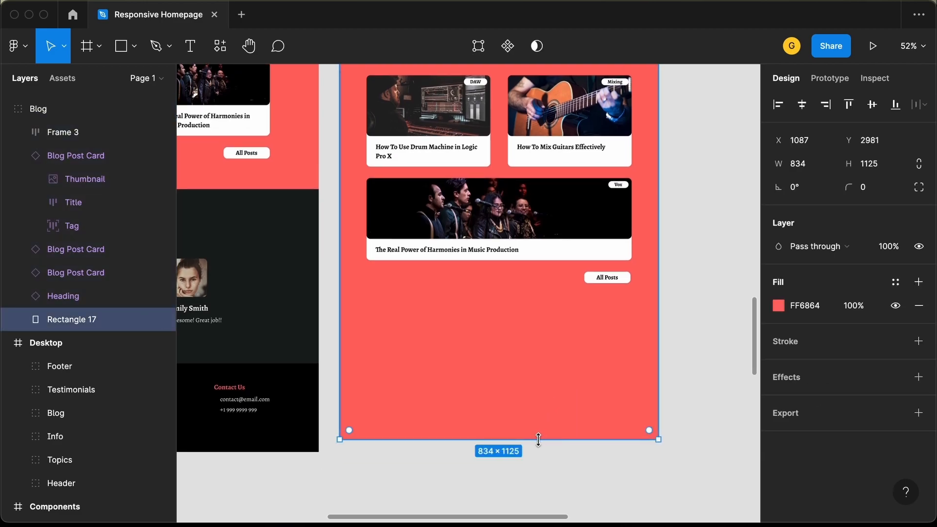
drag(539, 439, 545, 321)
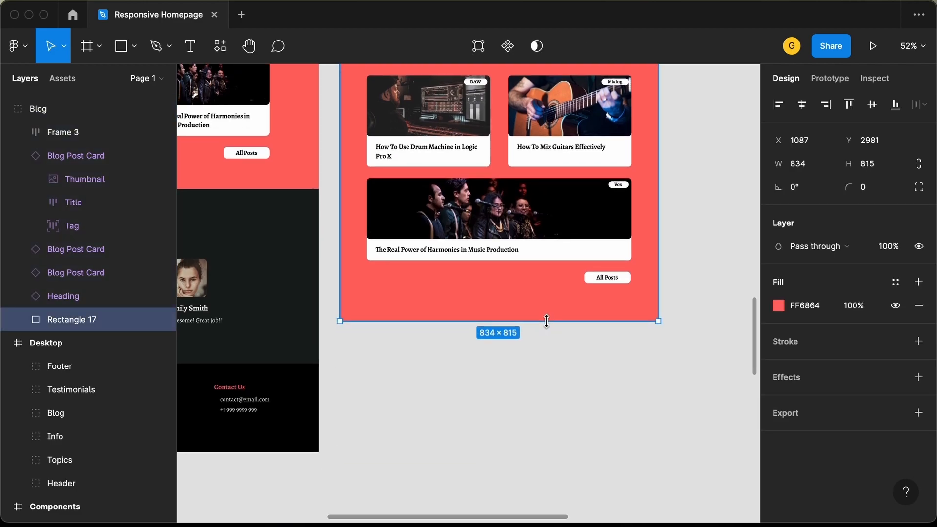
key(alt)
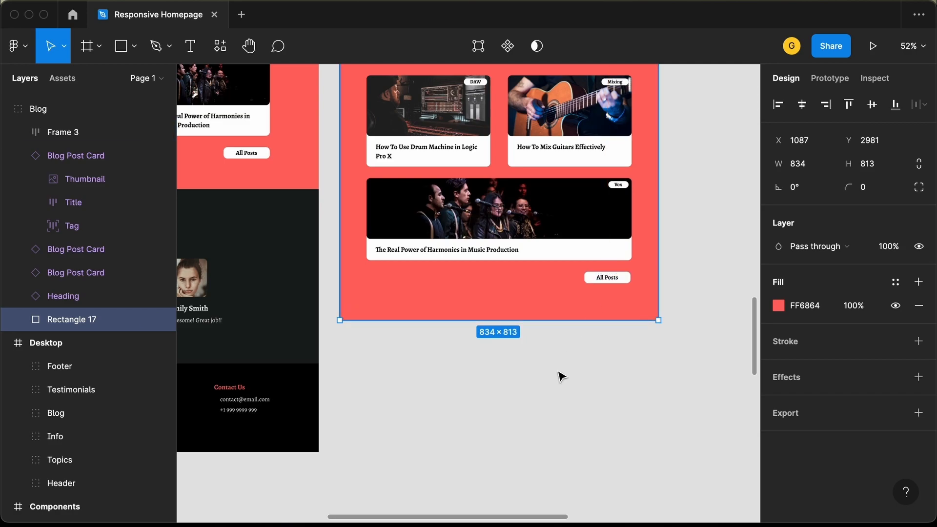
key(super+shift+Up)
key(super+shift+Up)
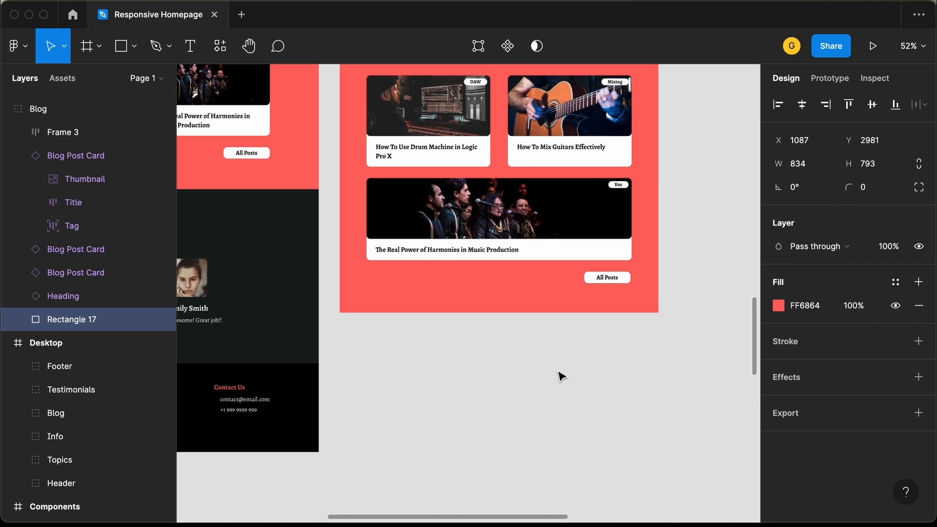
key(super+Down)
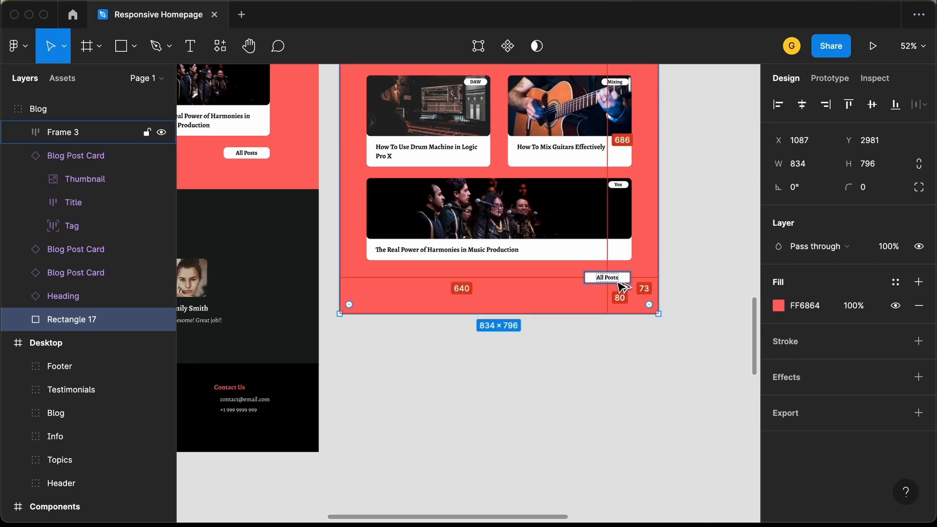
Step: Move the finished Blog group into the Tablet frame, directly below the Info section
click(619, 283)
scroll(698, 284, down, 5)
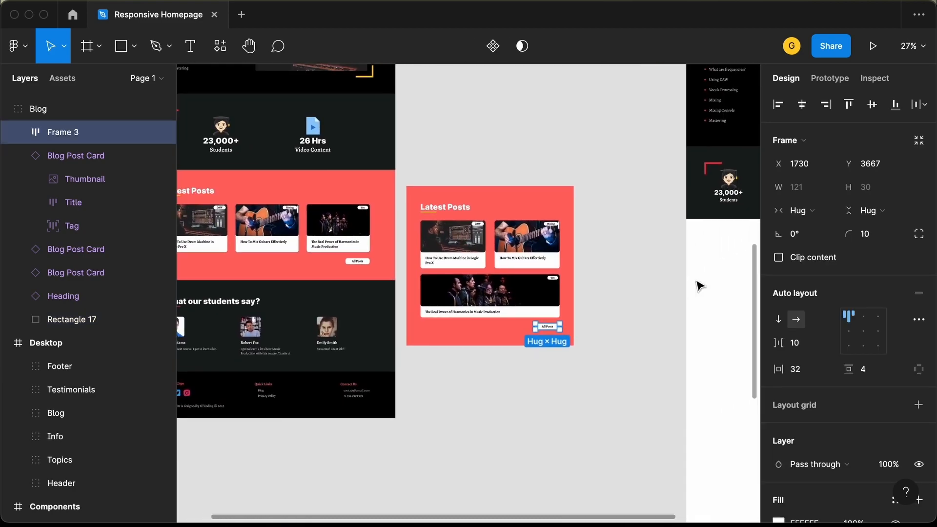
click(648, 307)
scroll(488, 264, right, 3)
click(386, 211)
drag(419, 221, 651, 259)
scroll(488, 283, right, 3)
click(385, 305)
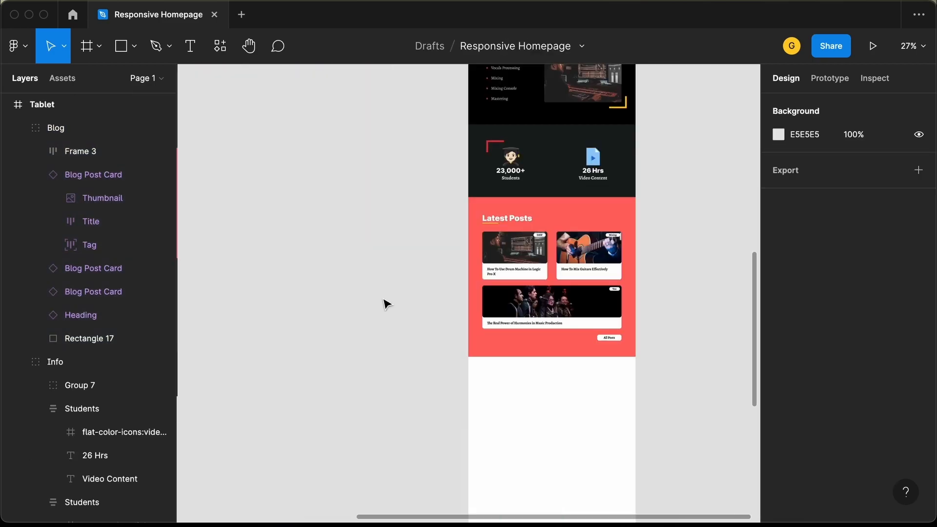
Step: Copy the desktop Testimonials section onto the empty canvas between the Desktop and Tablet frames
scroll(386, 305, left, 6)
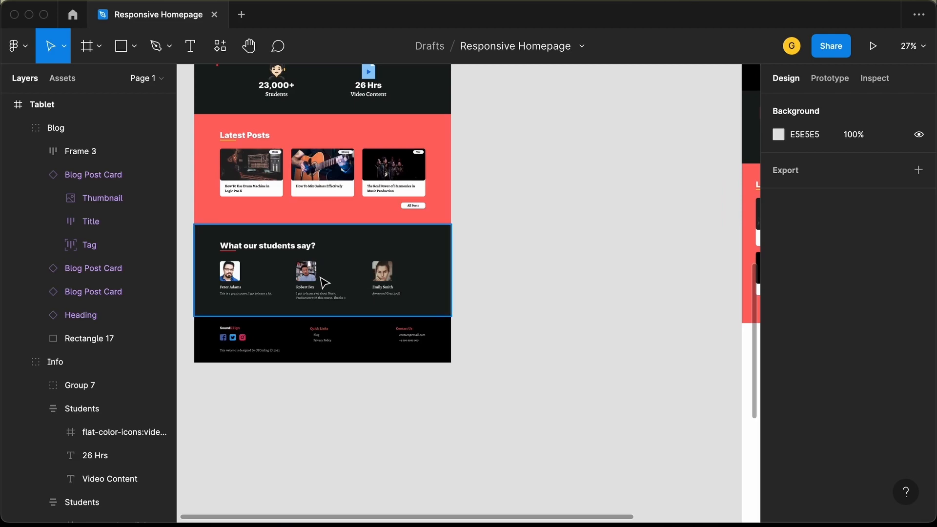
scroll(345, 277, right, 1)
click(305, 251)
drag(306, 250, 569, 283)
scroll(570, 286, up, 5)
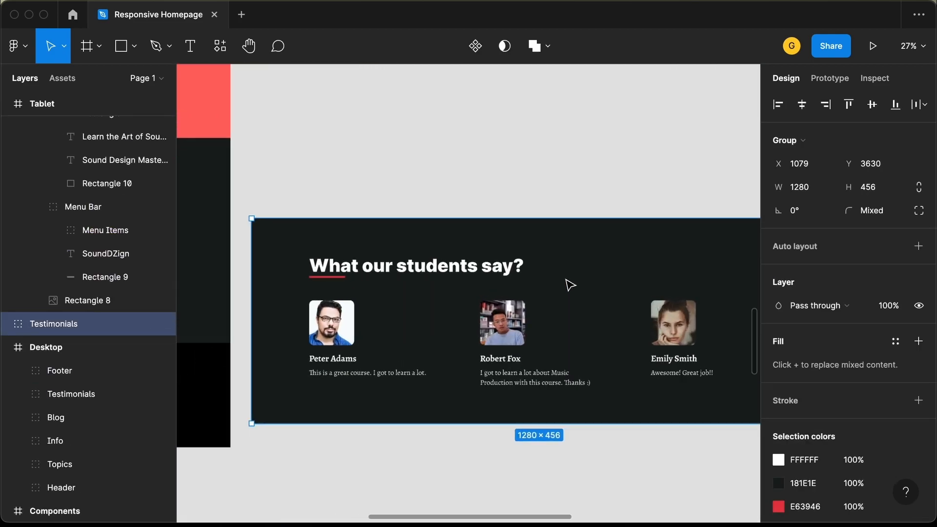
scroll(571, 285, down, 2)
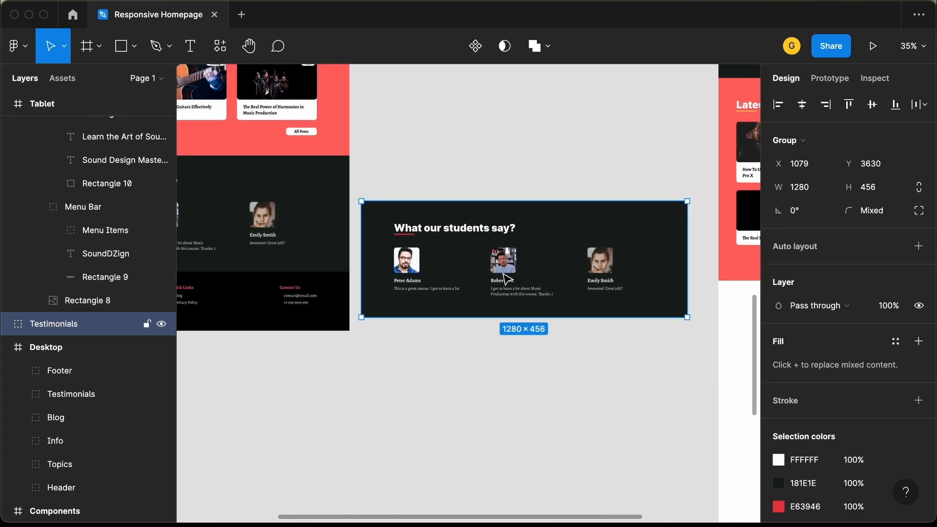
Step: Extend the copied section's dark background to a height of 1160 and stack the three testimonials in one column, 58 apart
double_click(484, 314)
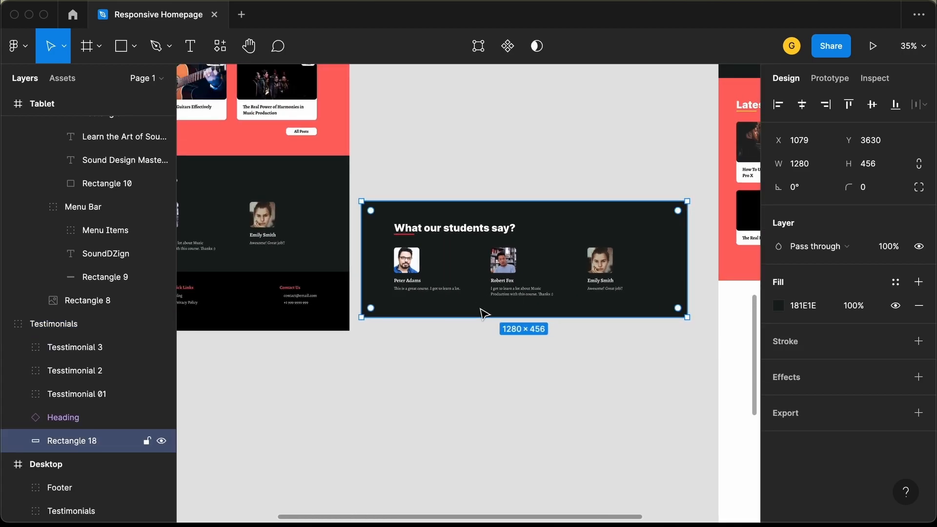
drag(509, 330, 510, 498)
scroll(511, 493, down, 3)
click(487, 177)
drag(487, 177, 390, 235)
drag(595, 175, 401, 298)
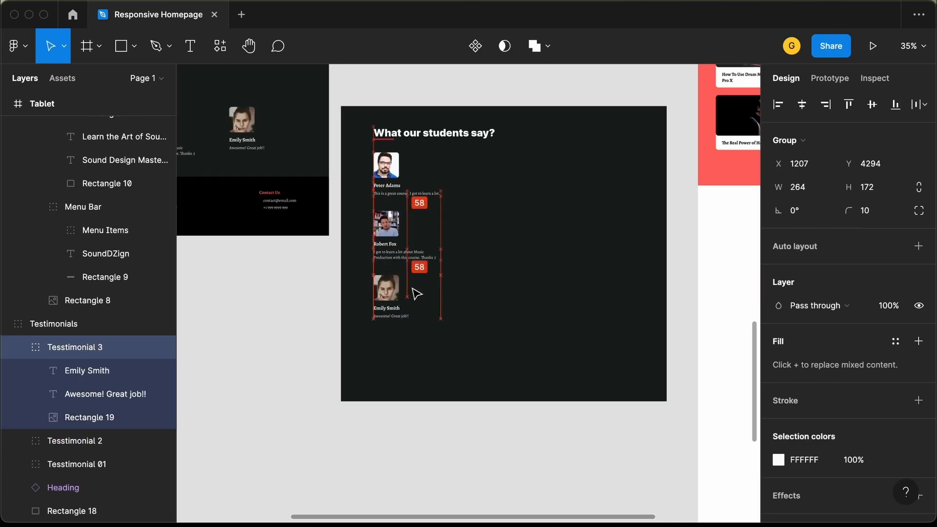
Step: Set the width of the Testimonials section's dark background rectangle to 834
click(594, 242)
click(812, 166)
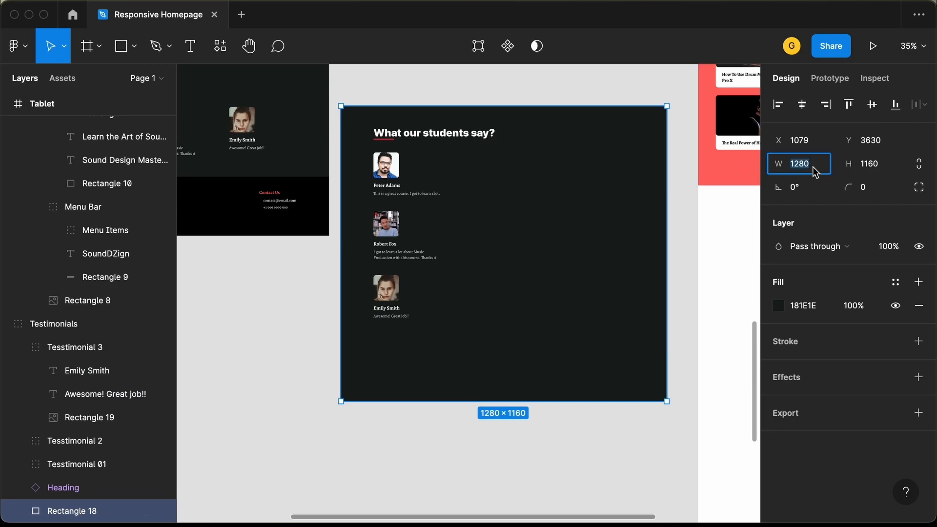
text(834)
key(Return)
Step: Move the "What our students say?" heading left to X 1151 and narrow it to fit inside the dark background
click(434, 133)
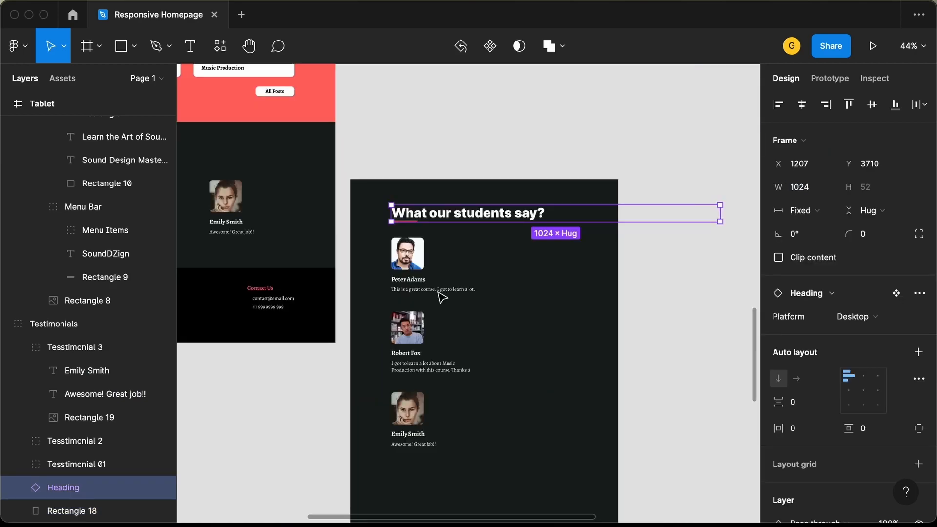
scroll(439, 293, up, 5)
scroll(442, 295, up, 3)
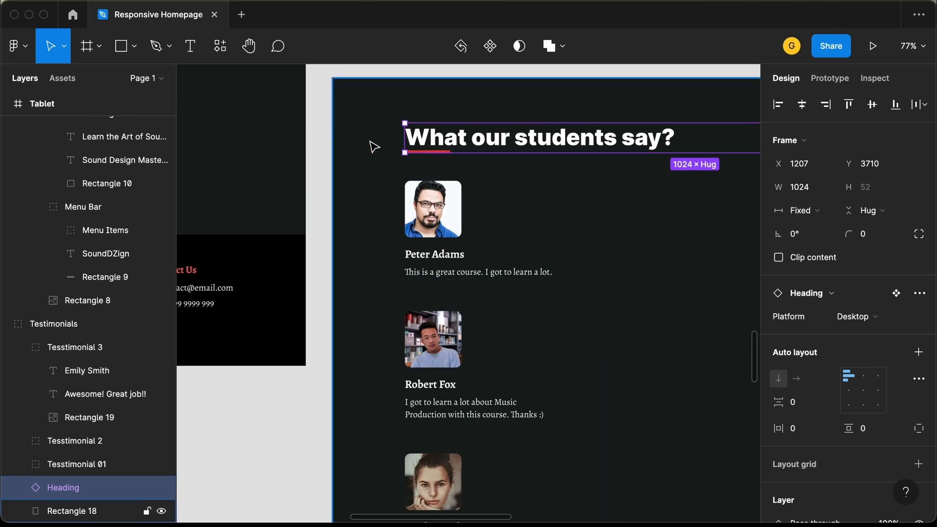
key(shift+Left)
key(shift+Left)
key(Left)
key(Left)
key(Left)
key(shift+Left)
key(shift+Left)
key(shift+Left)
key(Left)
key(Left)
key(Left)
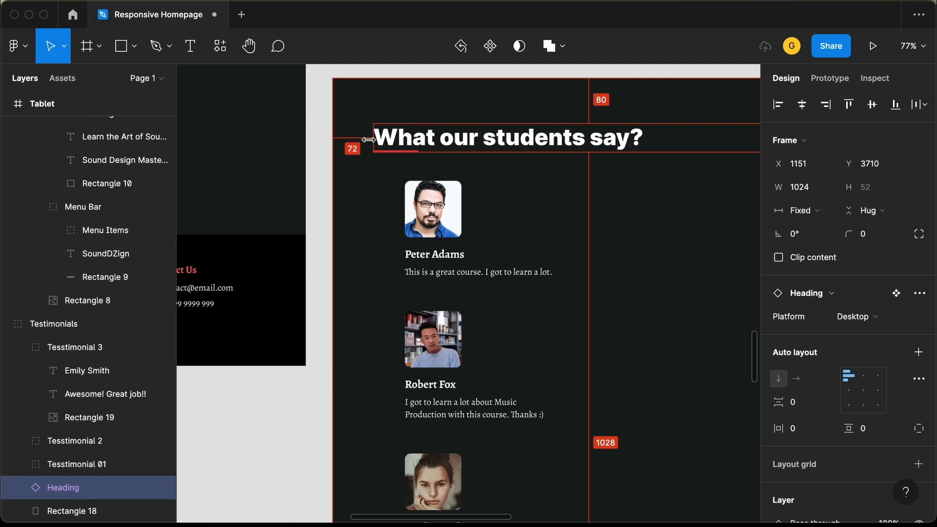
scroll(441, 188, right, 3)
scroll(441, 188, up, 1)
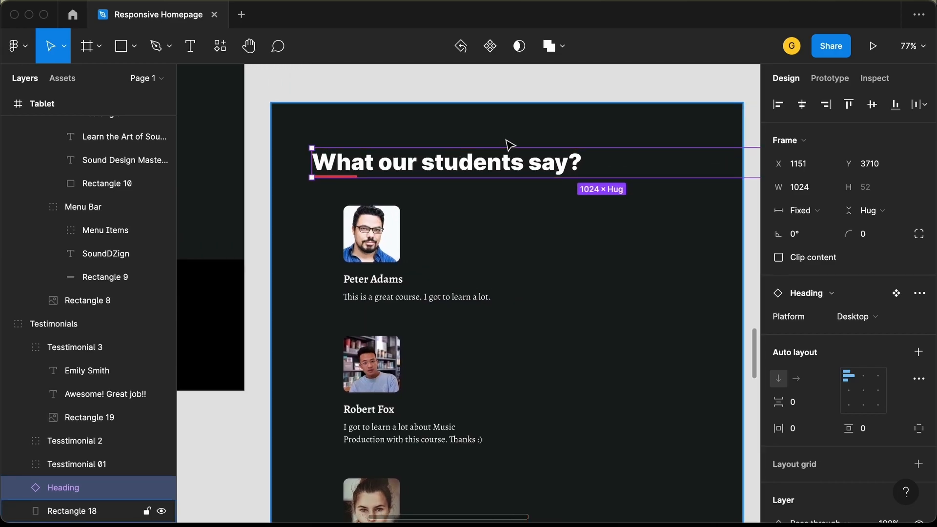
scroll(506, 139, down, 3)
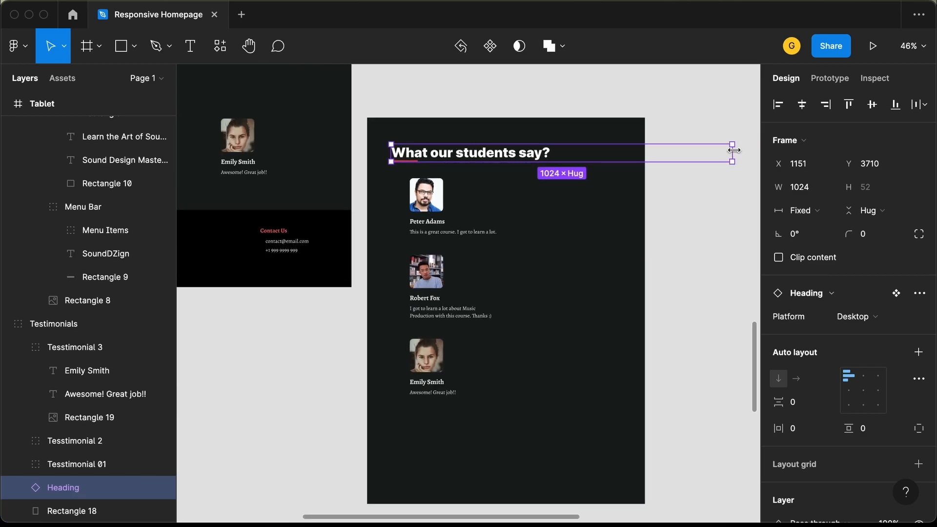
drag(735, 150, 634, 153)
Step: Move the first testimonial group below the heading to X 1169, Y 3828
click(432, 205)
scroll(432, 205, up, 5)
scroll(433, 211, right, 1)
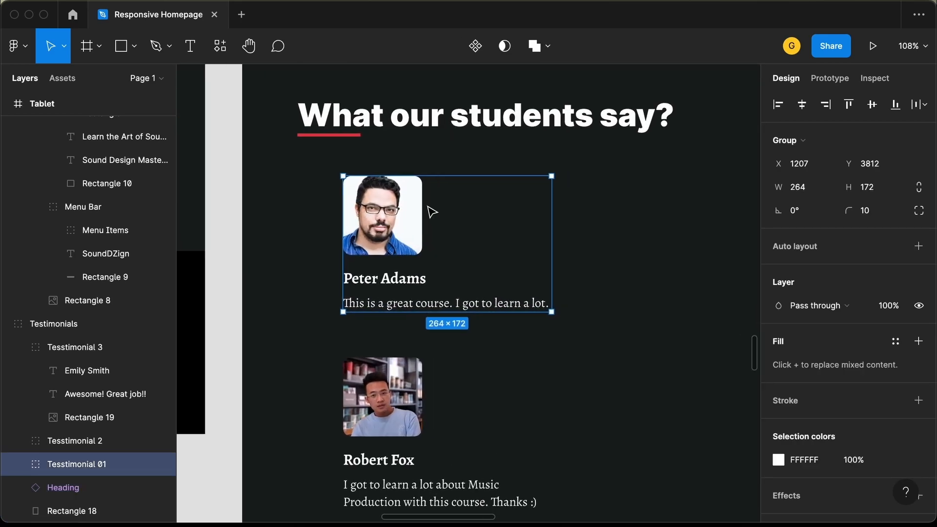
drag(394, 229, 369, 241)
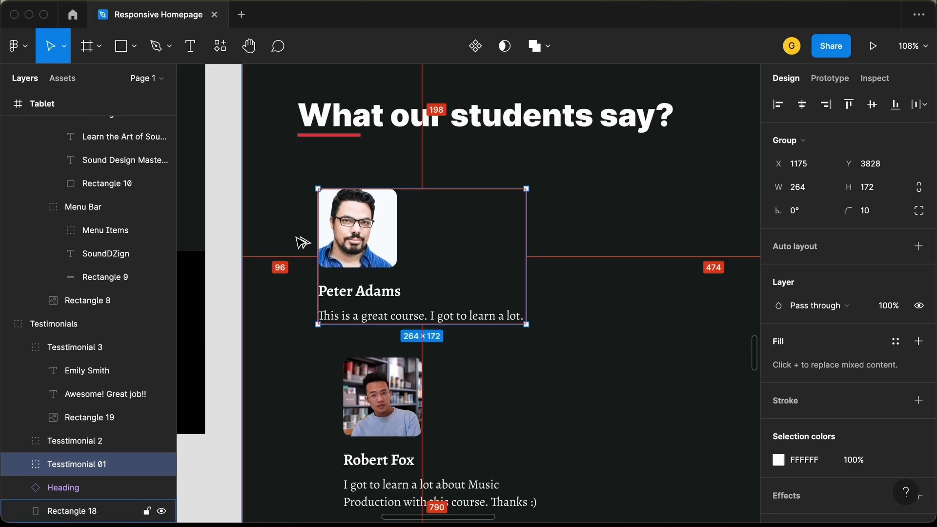
key(Left)
key(Left)
key(Left)
key(Left)
key(Left)
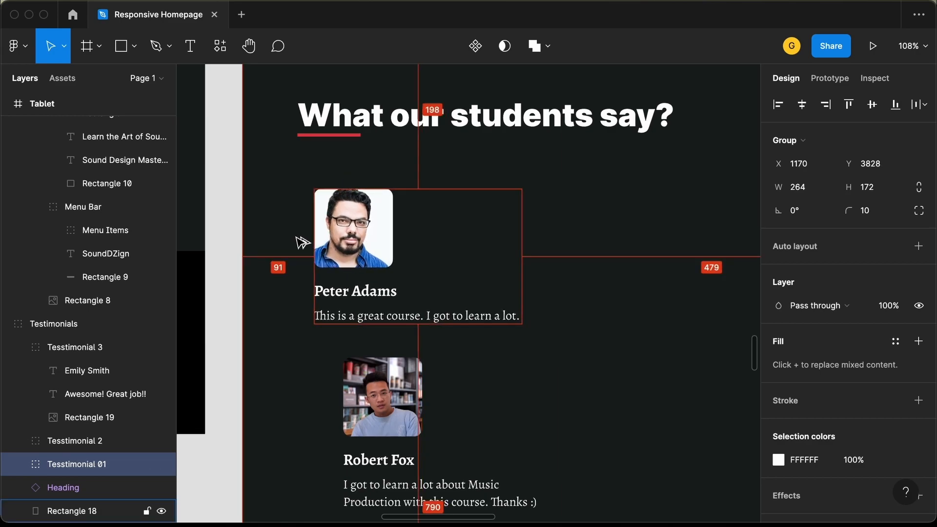
key(Left)
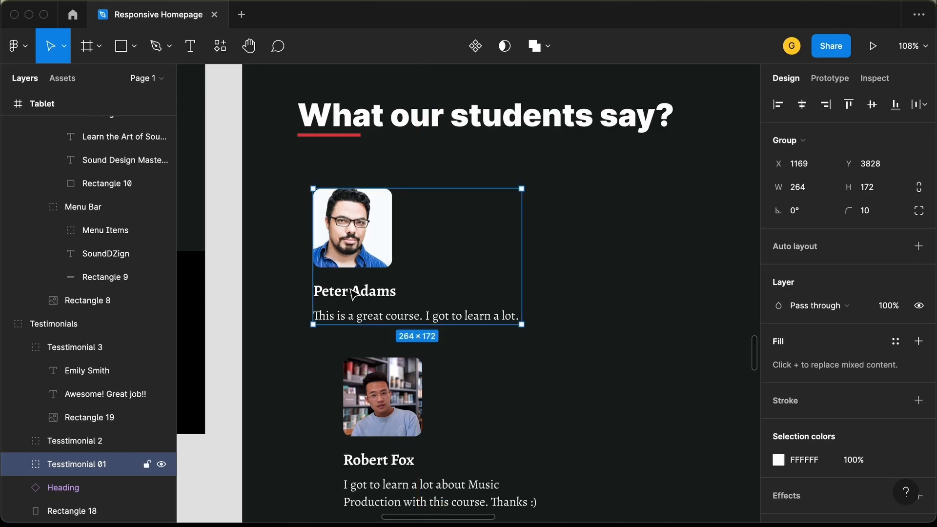
Step: Move the first testimonial's name and quote beside its photo, aligned at X 1297
double_click(353, 293)
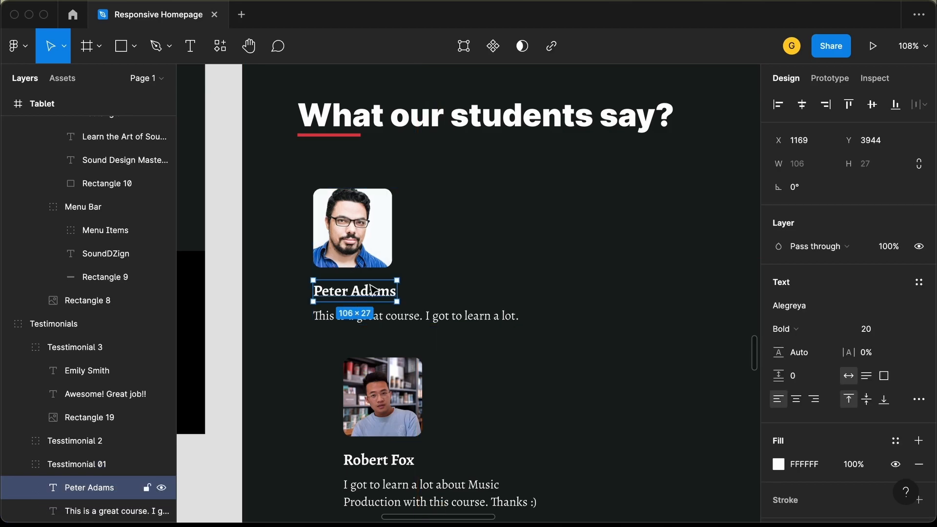
shift+click(401, 318)
key(shift+Up)
key(shift+Up)
key(shift+Up)
key(shift+Up)
key(shift+Up)
key(shift+Up)
key(shift+Up)
key(shift+Up)
key(shift+Up)
key(shift+Up)
key(shift+Up)
key(shift+Up)
key(shift+Up)
key(shift+Up)
key(shift+Up)
key(shift+Up)
key(shift+Up)
key(shift+Up)
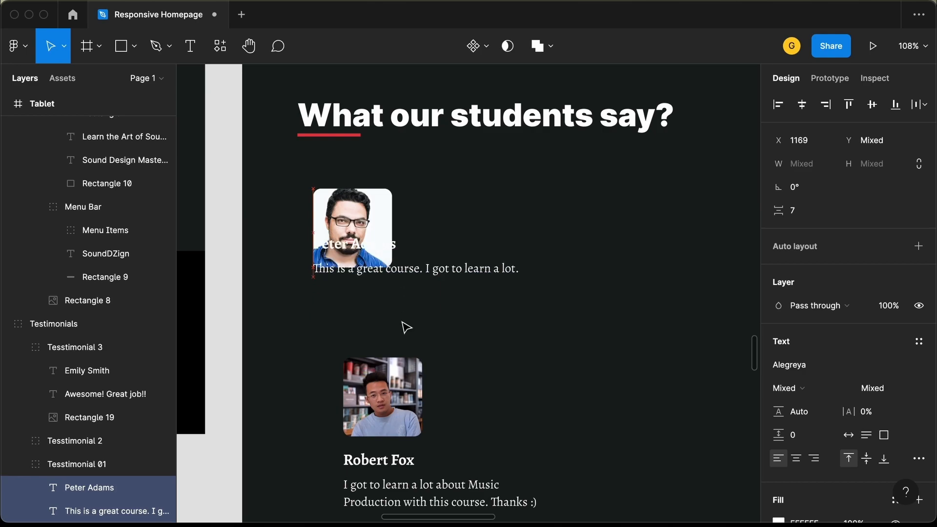
key(shift+Right)
key(shift+Right)
key(shift+Right)
key(shift+Right)
key(shift+Right)
key(shift+Right)
key(shift+Right)
key(shift+Right)
key(shift+Right)
key(shift+Right)
key(shift+Right)
key(shift+Right)
key(shift+Right)
key(shift+Right)
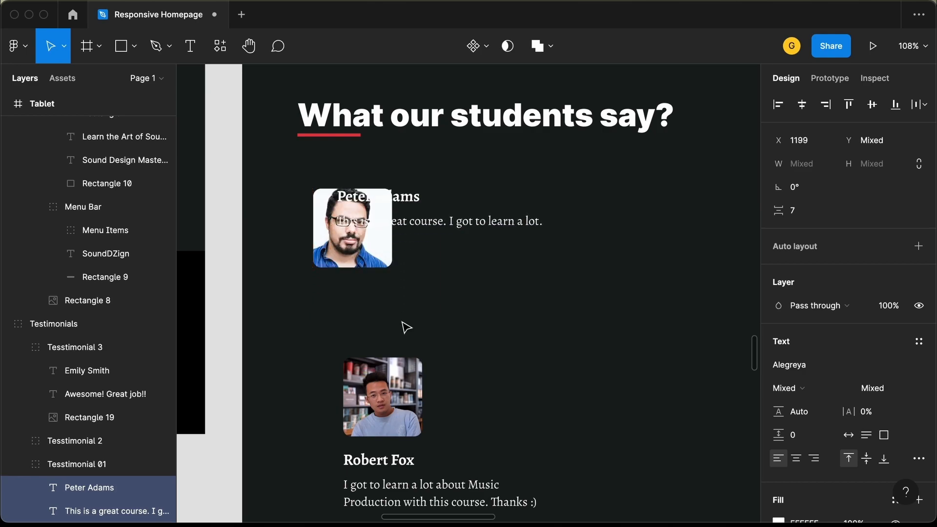
key(shift+Down)
key(shift+Down)
key(shift+Up)
key(Left)
key(shift+Left)
key(shift+Left)
key(shift+Right)
key(Down)
key(Down)
key(Left)
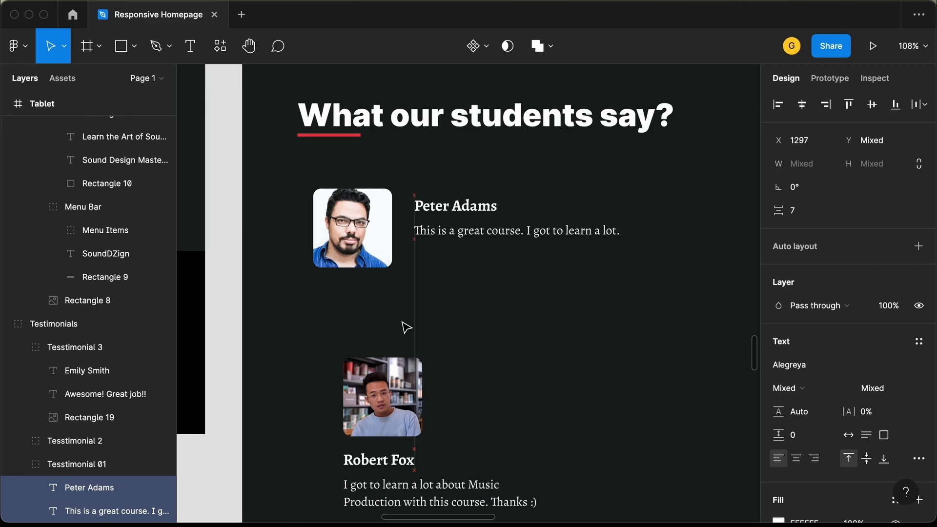
Step: Move the second testimonial group to X 1169, Y 3978, leaving 50 below the first testimonial
click(389, 398)
drag(390, 397, 357, 352)
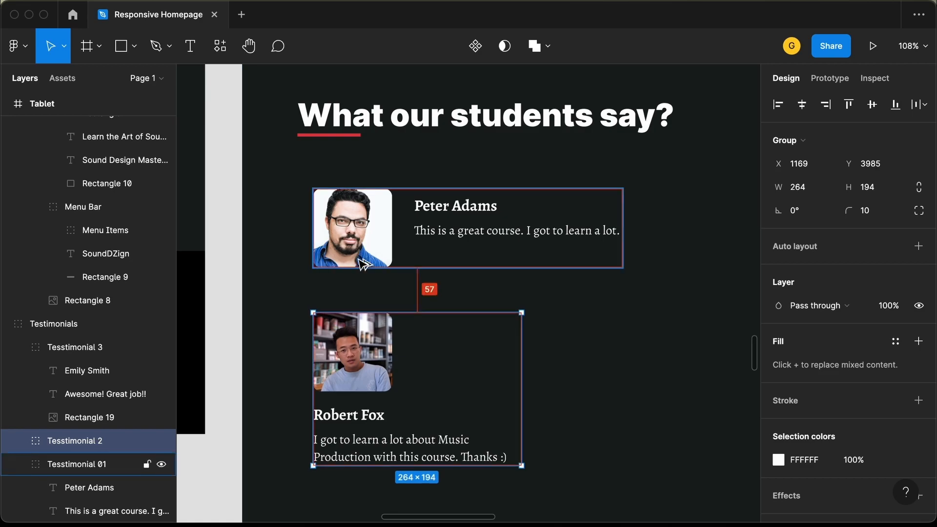
key(Up)
key(Up)
key(Up)
key(Up)
key(Up)
key(Up)
key(Up)
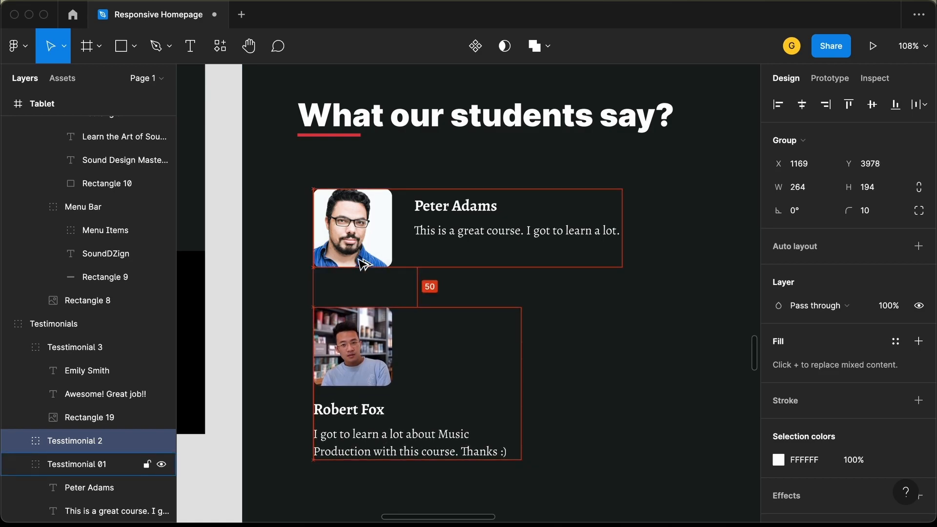
Step: Place the second testimonial's name and quote beside its photo at X 1297
double_click(359, 348)
click(365, 406)
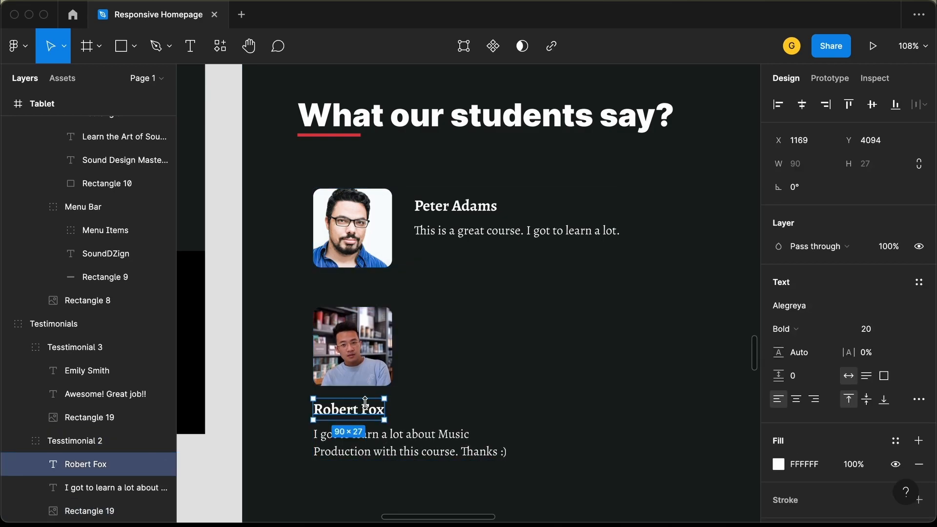
shift+click(384, 448)
drag(365, 419, 466, 336)
Step: Widen the second testimonial's quote text box to 526 so the quote fits on one line
click(533, 358)
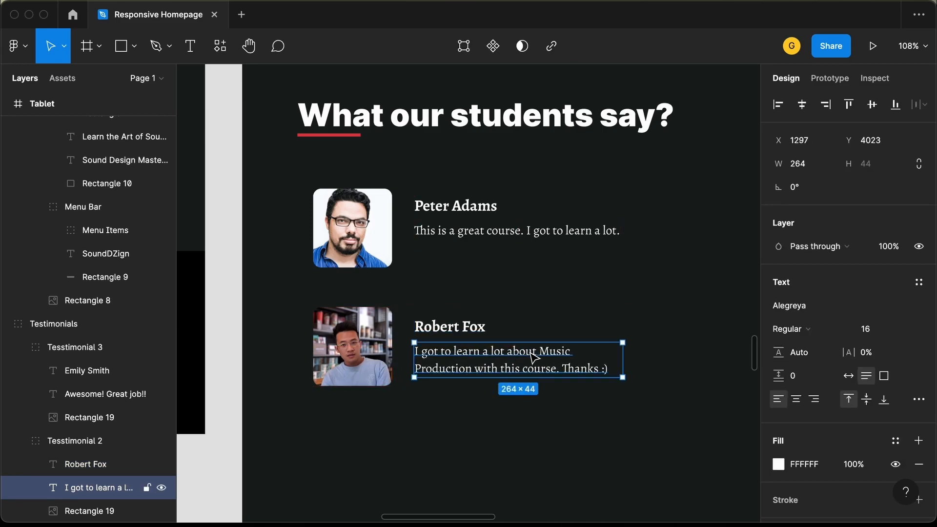
scroll(530, 351, right, 2)
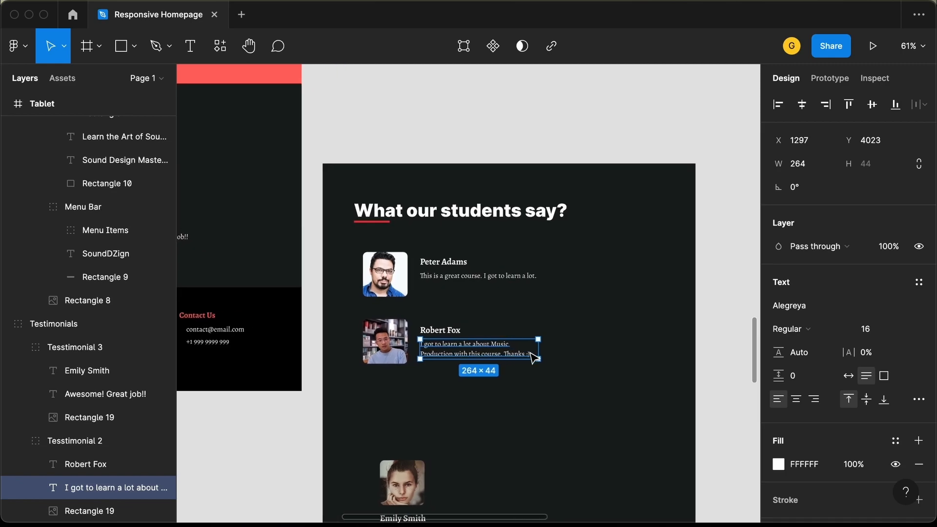
drag(540, 347, 637, 347)
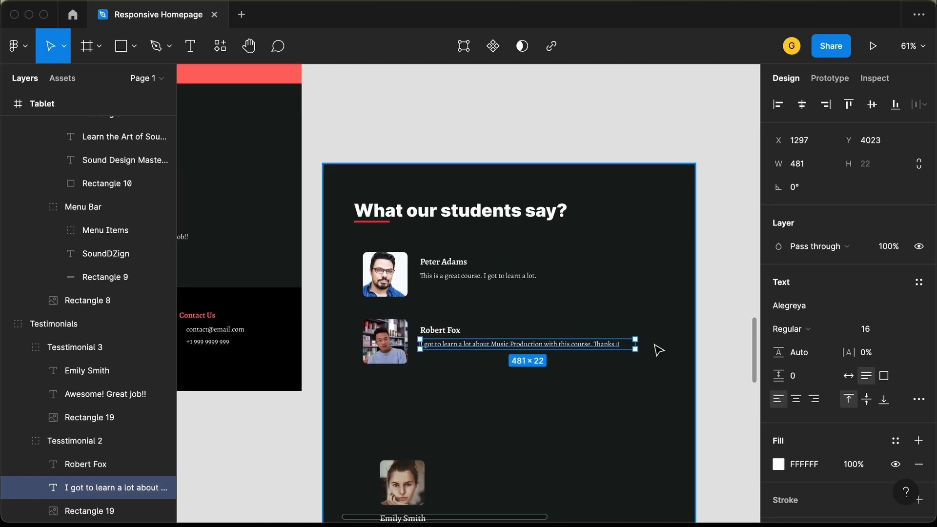
key(alt)
drag(635, 345, 654, 344)
key(alt)
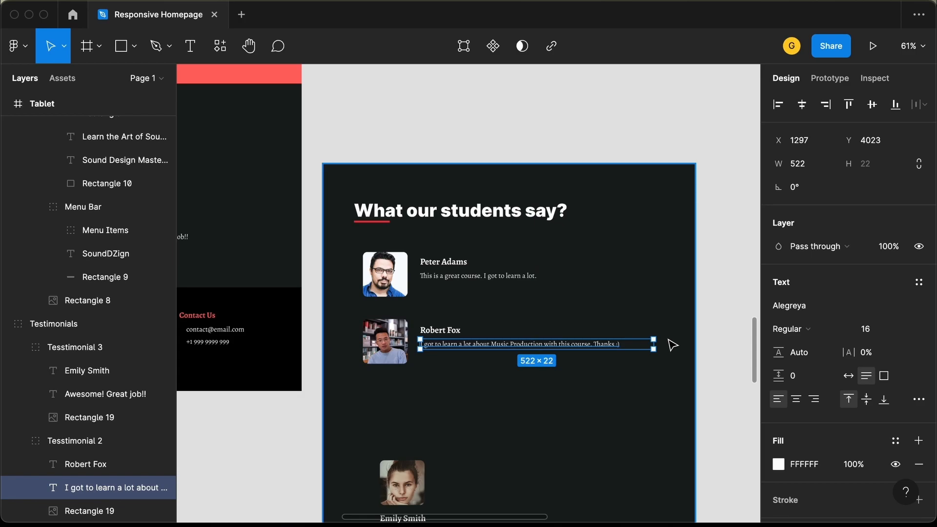
key(super+Right)
key(alt)
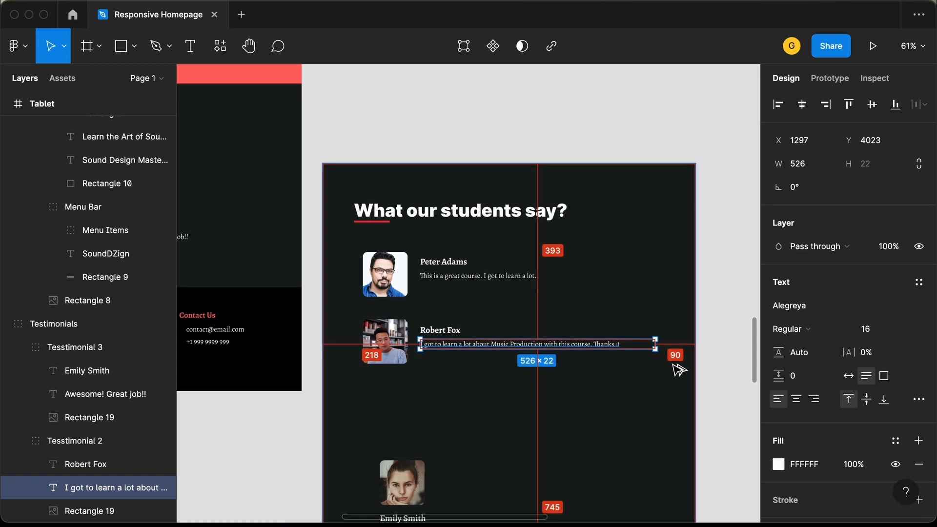
Step: Move the third testimonial group to X 1169, Y 4128 below the second one
scroll(419, 444, down, 3)
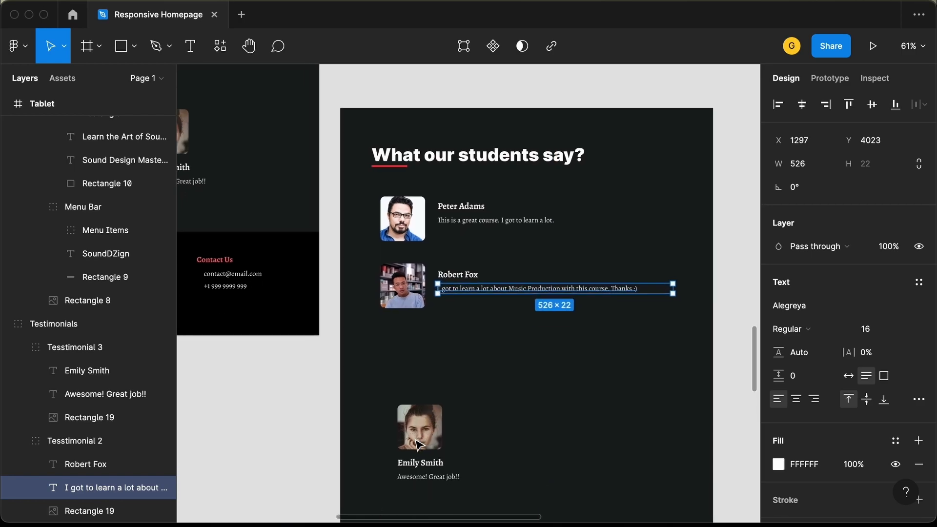
click(419, 445)
drag(418, 442, 402, 371)
scroll(443, 370, up, 5)
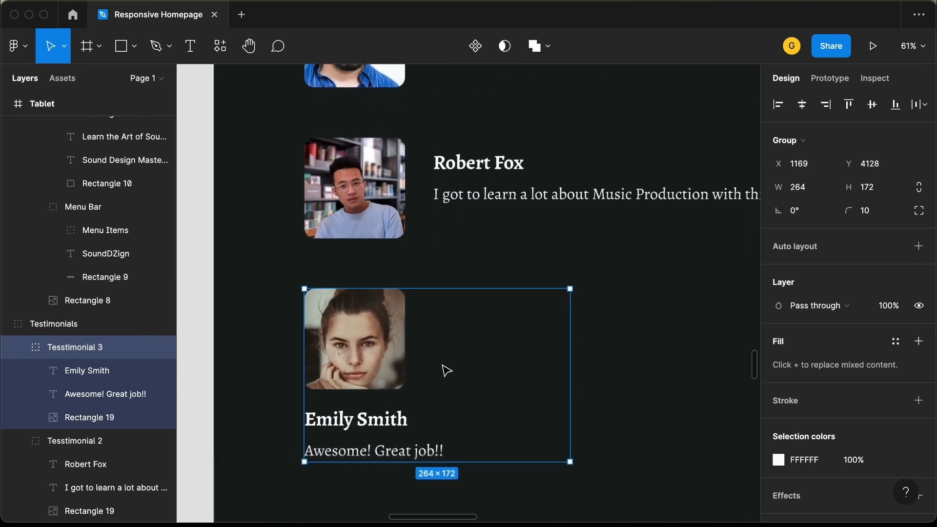
Step: Place the third testimonial's name and quote beside its photo, in line with the texts above
double_click(390, 423)
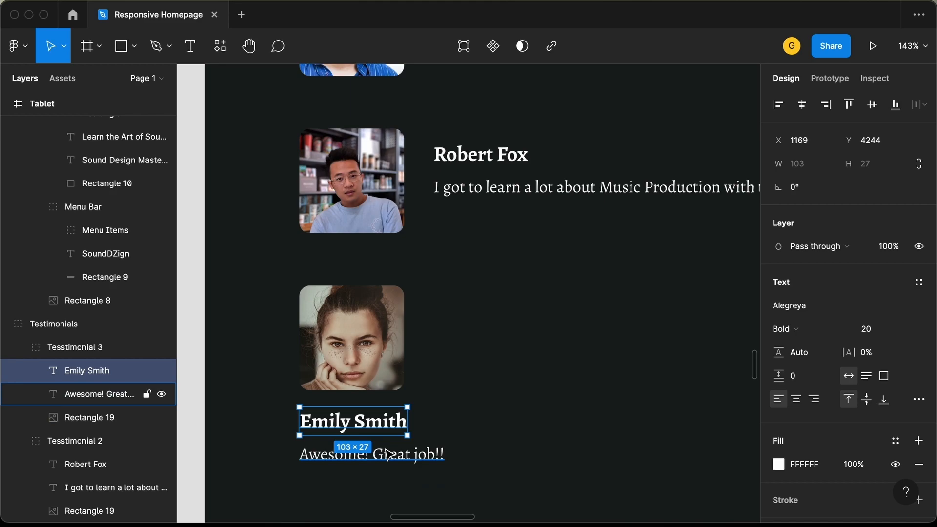
shift+click(384, 449)
drag(414, 413, 508, 329)
Step: Shrink the Testimonials dark background around its content to a height of 640, with its upper edge at Y 3668
scroll(580, 389, down, 3)
scroll(579, 390, down, 5)
scroll(580, 389, down, 5)
click(580, 391)
scroll(556, 410, down, 2)
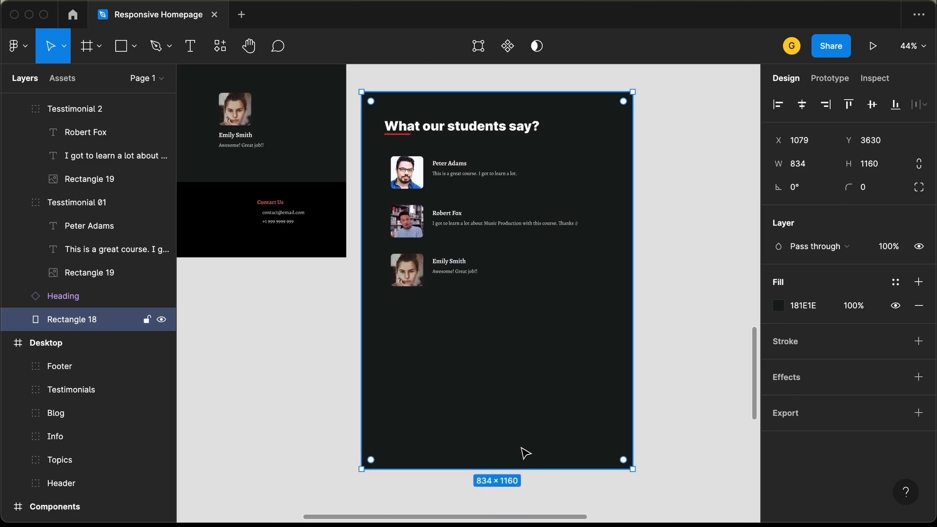
drag(511, 465, 513, 328)
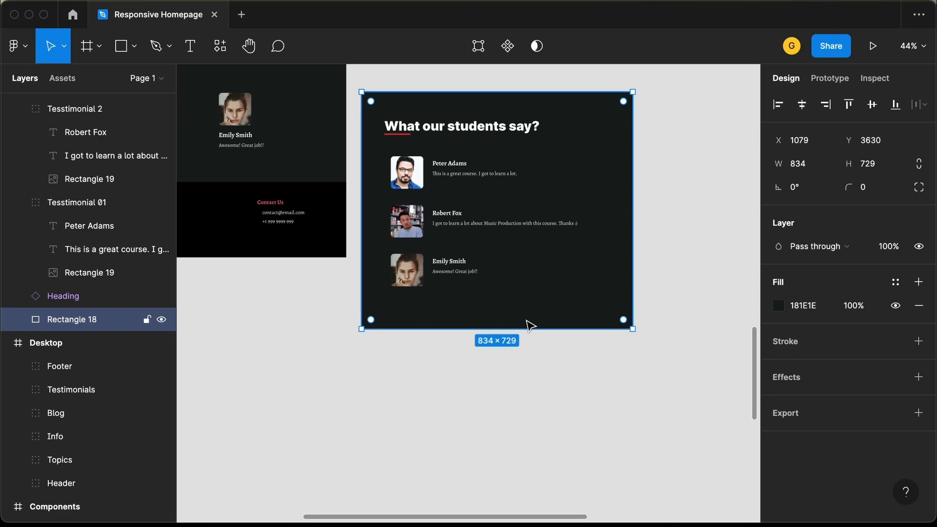
drag(526, 326, 498, 310)
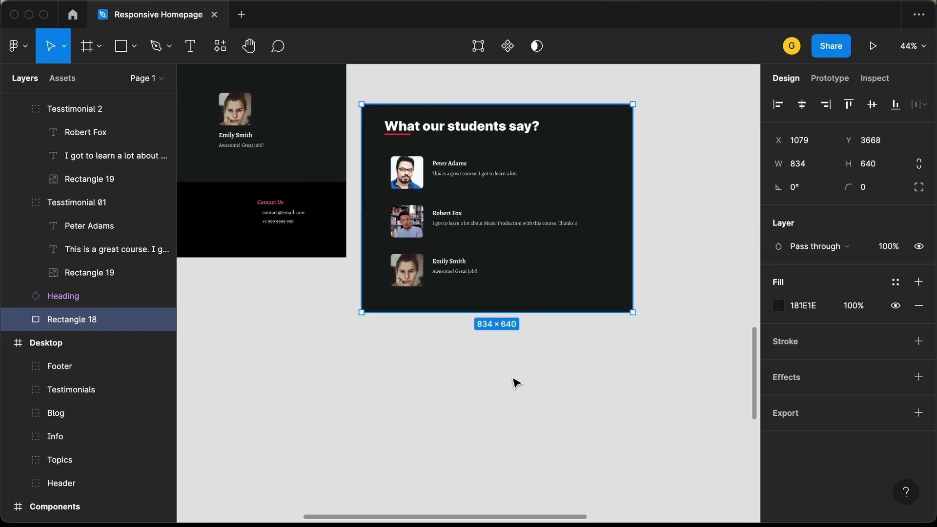
Step: Check the heading's spacing and raise the dark background to Y 3636, leaving 80 above the heading
scroll(512, 379, down, 6)
scroll(512, 379, right, 2)
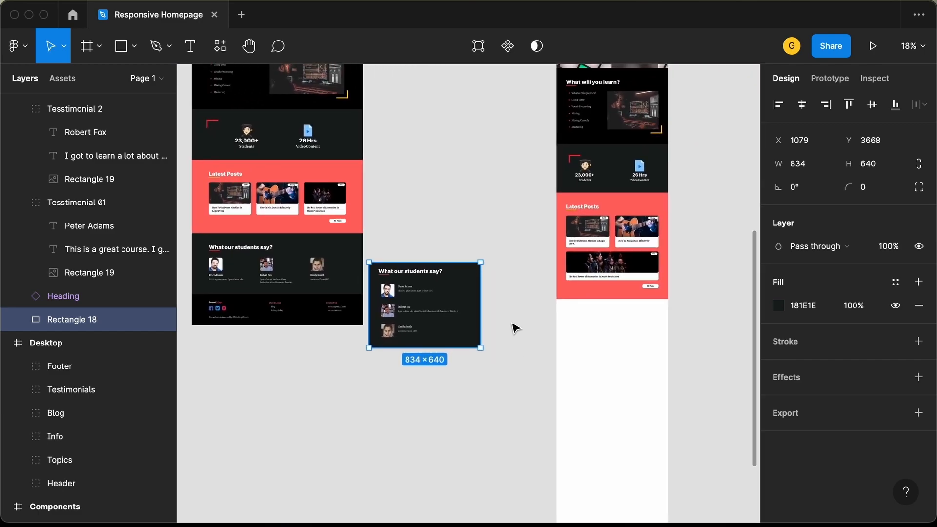
click(513, 338)
scroll(457, 263, up, 5)
click(463, 262)
scroll(463, 263, up, 5)
double_click(462, 262)
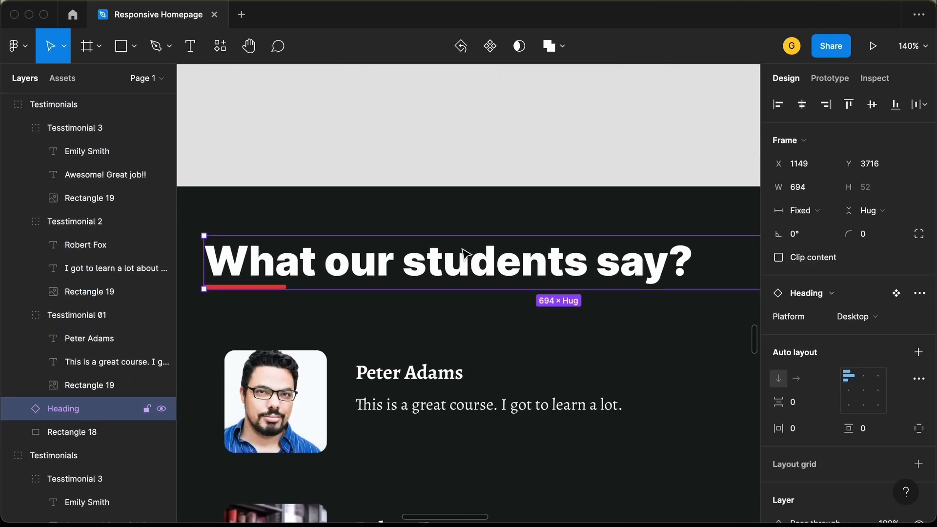
key(alt)
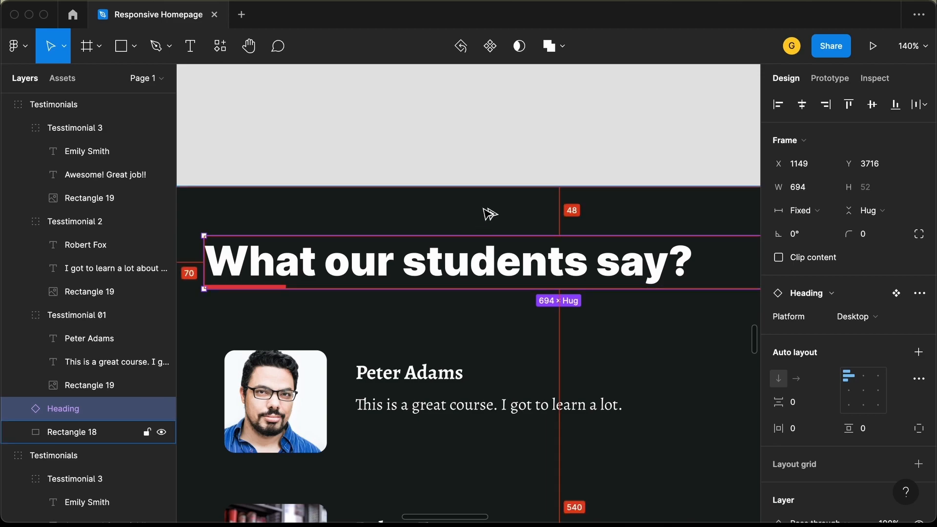
click(490, 213)
scroll(513, 213, down, 6)
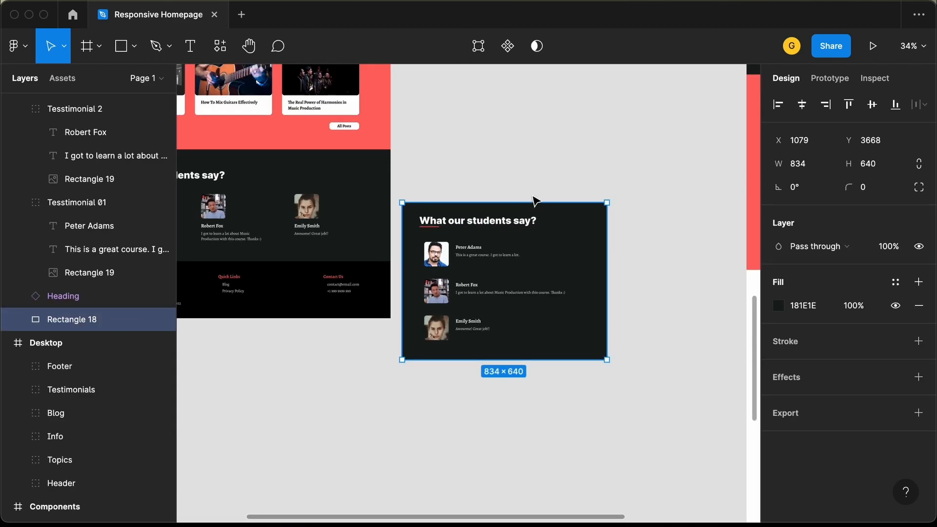
key(shift+Up)
key(shift+Up)
key(shift+Up)
key(shift+Up)
Step: Set the dark background's height to 672, leaving 80 below the last testimonial
scroll(506, 325, up, 4)
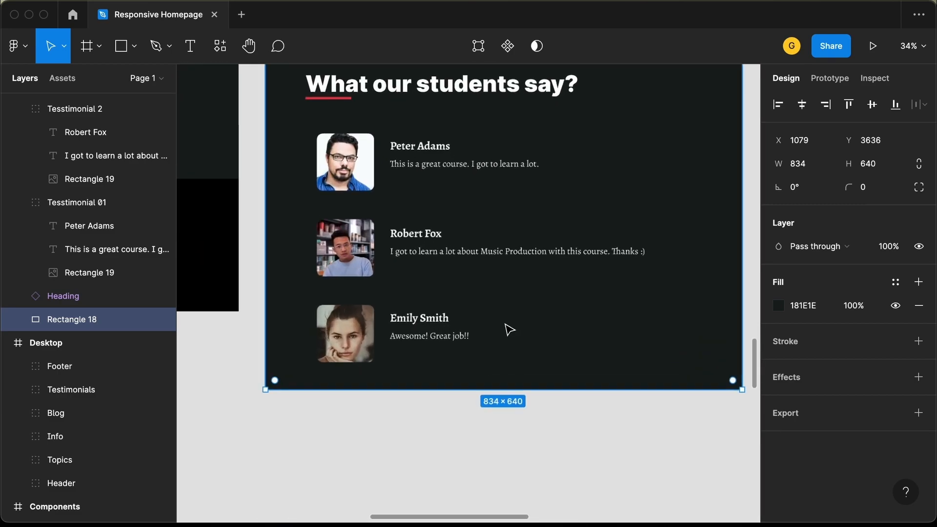
scroll(506, 324, down, 1)
key(shift+super+Down)
key(shift+super+Down)
key(shift+super+Down)
key(shift+super+Down)
key(shift+super+Down)
key(alt)
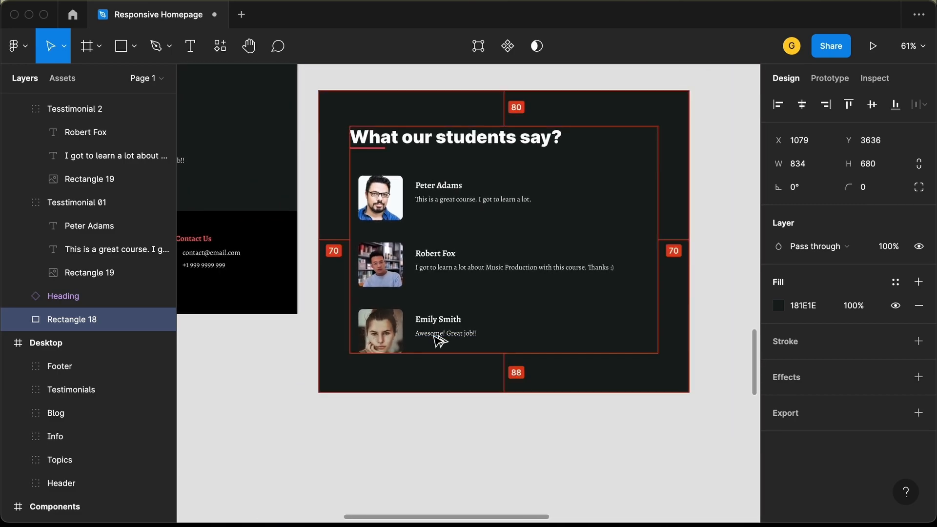
key(shift+super+Up)
Step: Move the finished Testimonials group into the Tablet frame, directly below the Latest Posts section
scroll(439, 326, down, 6)
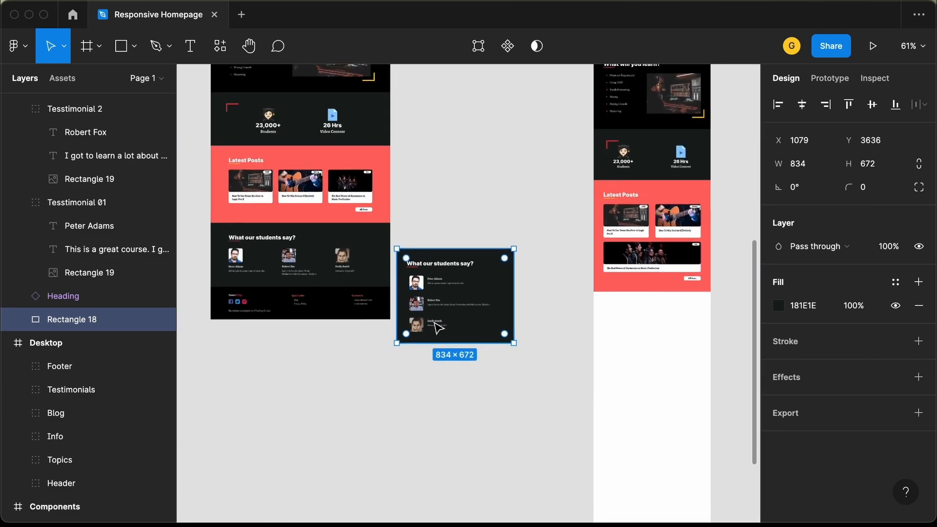
click(463, 236)
click(414, 264)
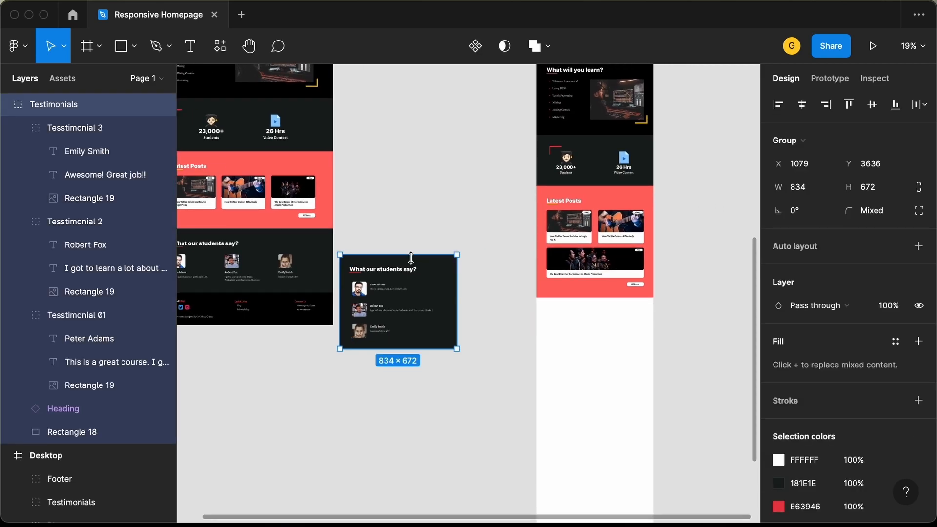
drag(386, 259, 594, 280)
Step: Duplicate the desktop Footer group onto the empty canvas at X 1032, Y 4427
scroll(489, 274, up, 2)
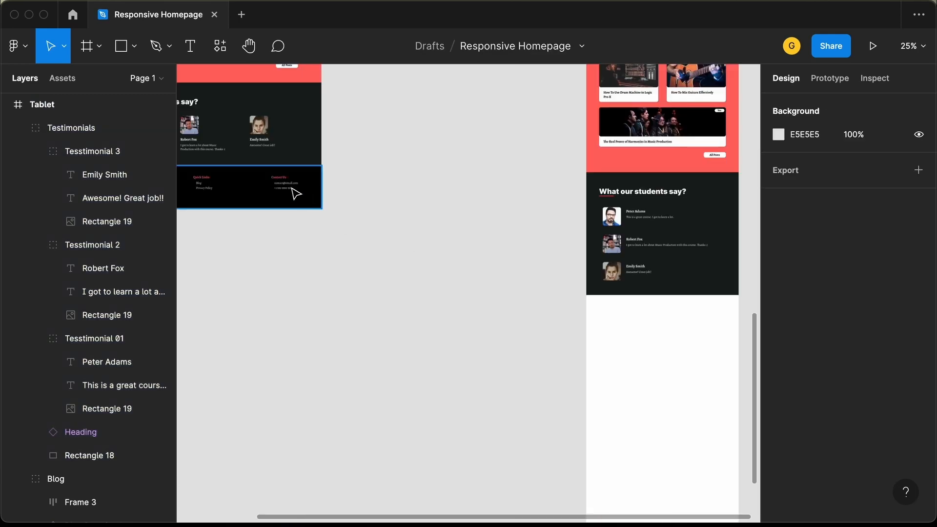
scroll(292, 190, left, 2)
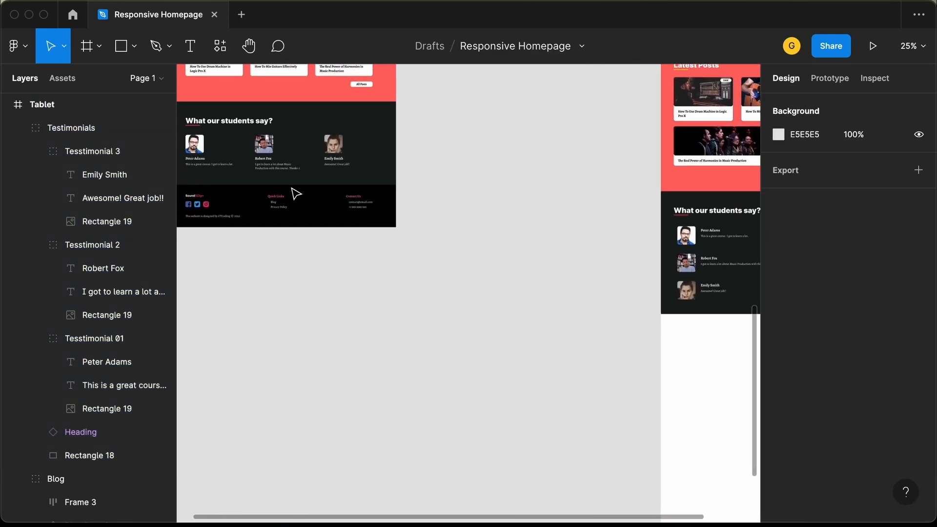
drag(261, 209, 488, 301)
scroll(491, 304, up, 3)
scroll(492, 304, up, 5)
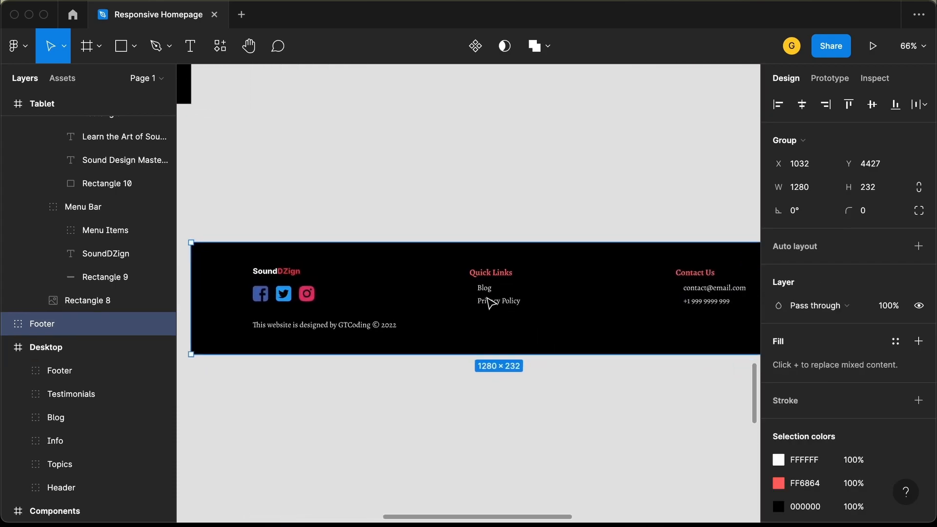
Step: Move the copied footer's Quick Links and Contact Us groups together to the left, closer to the logo
double_click(431, 278)
click(428, 267)
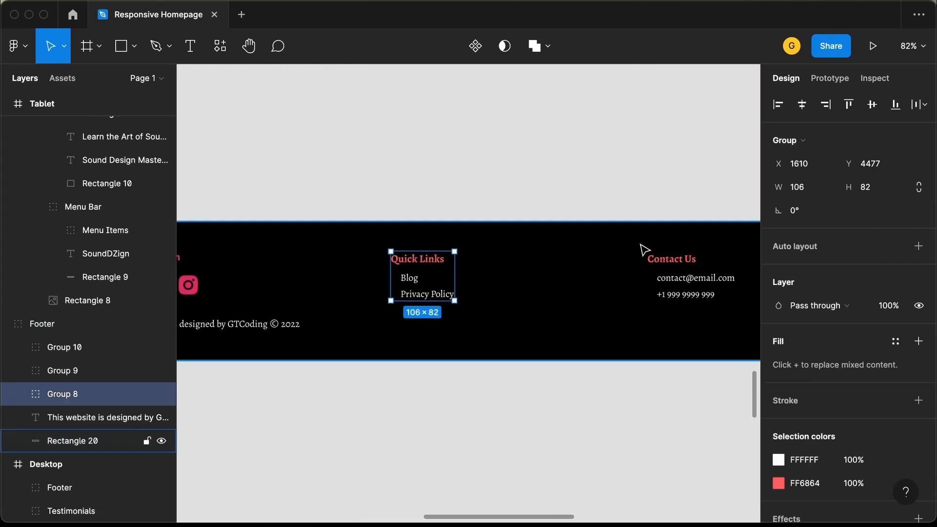
shift+click(684, 259)
drag(690, 259, 681, 255)
Step: Set the width of the copied footer's black background rectangle to 834
click(632, 278)
scroll(631, 278, down, 5)
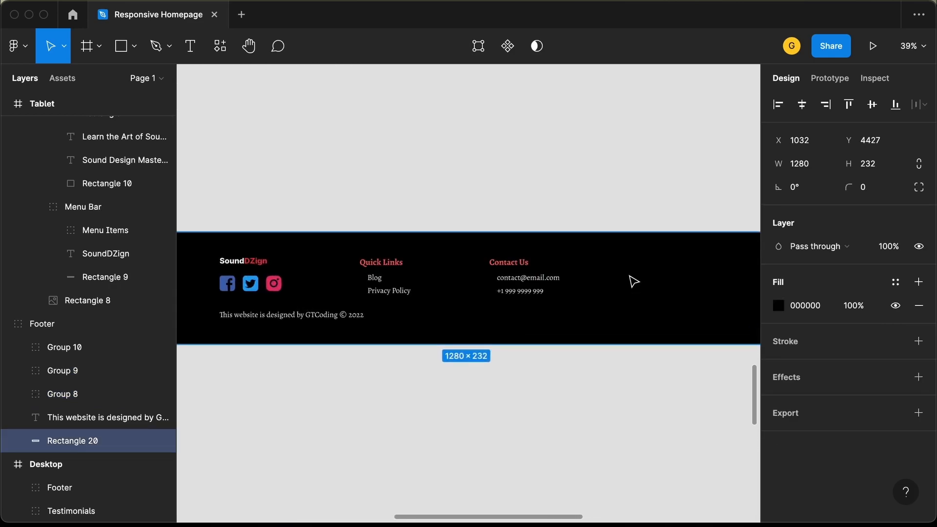
click(822, 165)
text(834)
key(Return)
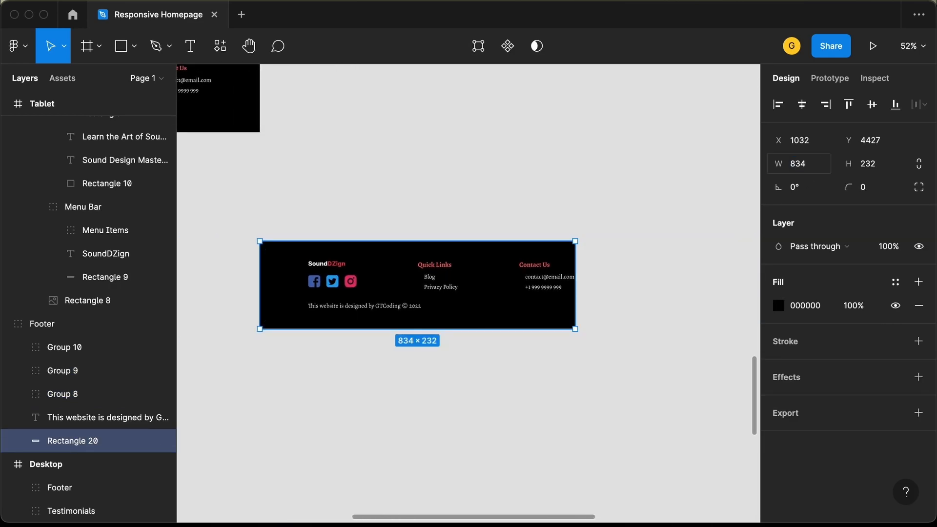
Step: Move the footer's logo and social icons group together with the copyright line left to X 1102
scroll(307, 274, up, 5)
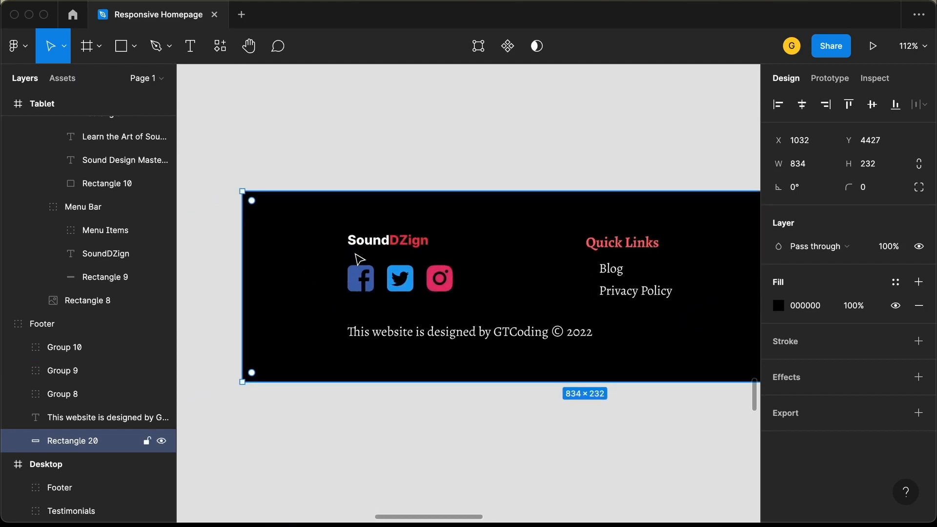
click(362, 254)
shift+click(375, 336)
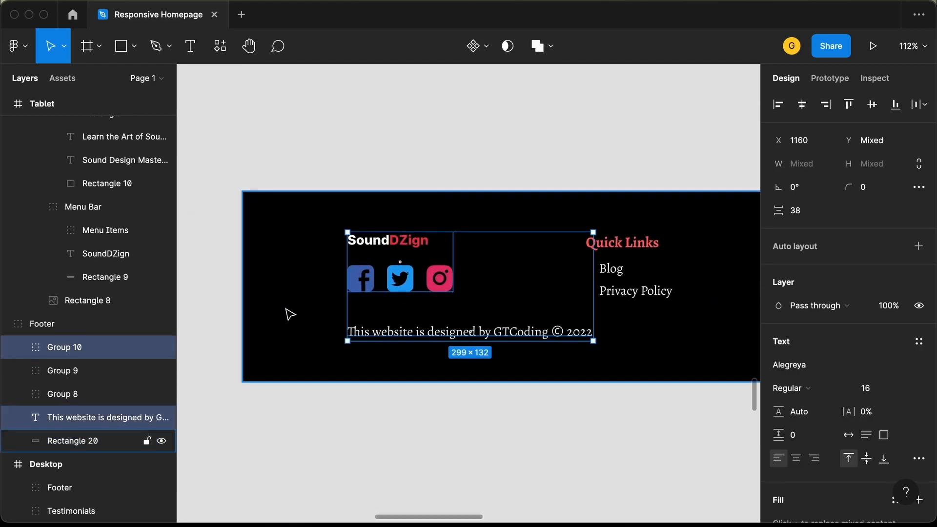
drag(550, 315, 503, 315)
scroll(503, 314, down, 4)
scroll(504, 318, right, 3)
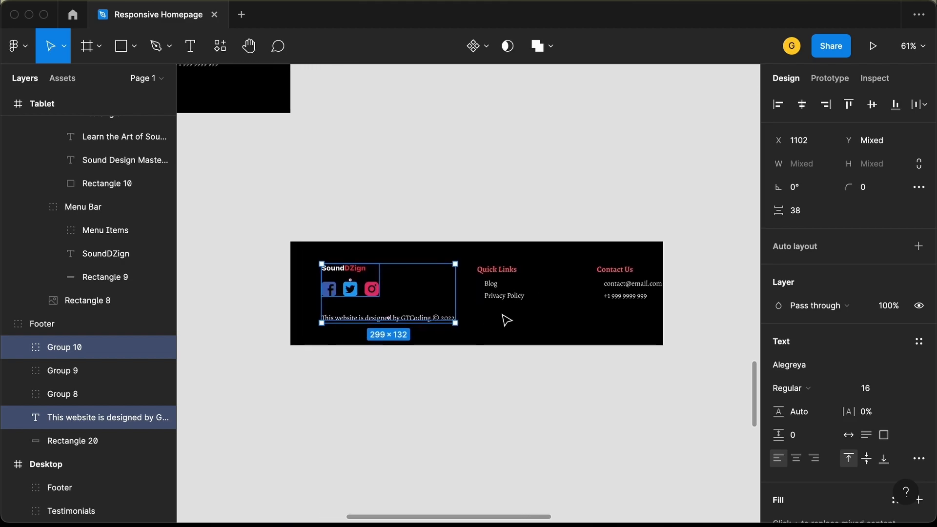
Step: Move the copied footer's Contact Us group left to X 1650
click(505, 318)
click(535, 279)
drag(614, 283, 583, 281)
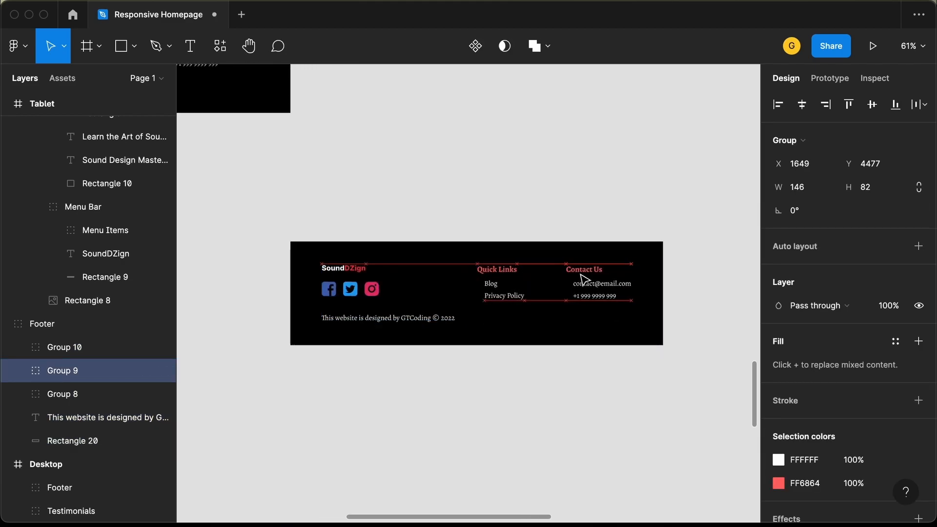
key(alt)
key(Right)
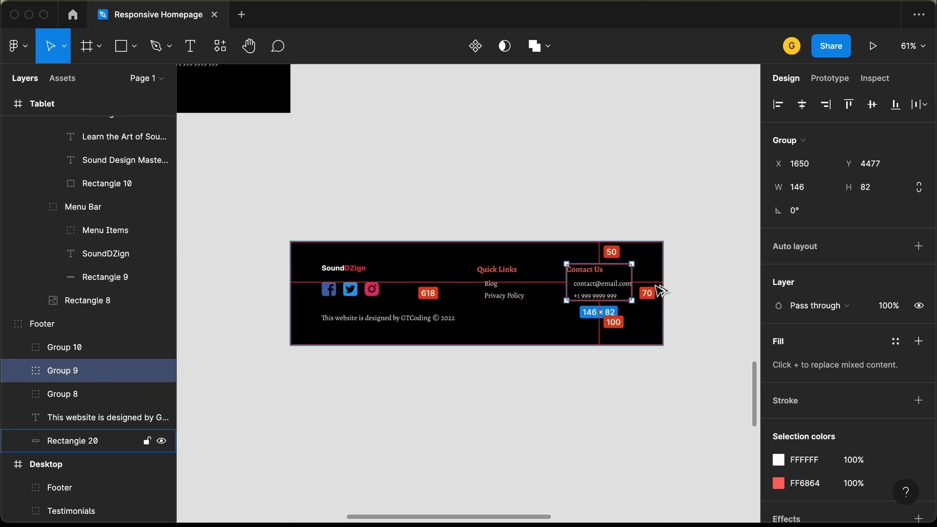
Step: Distribute the logo, Quick Links and Contact Us groups evenly across the footer with equal horizontal spacing
shift+click(511, 280)
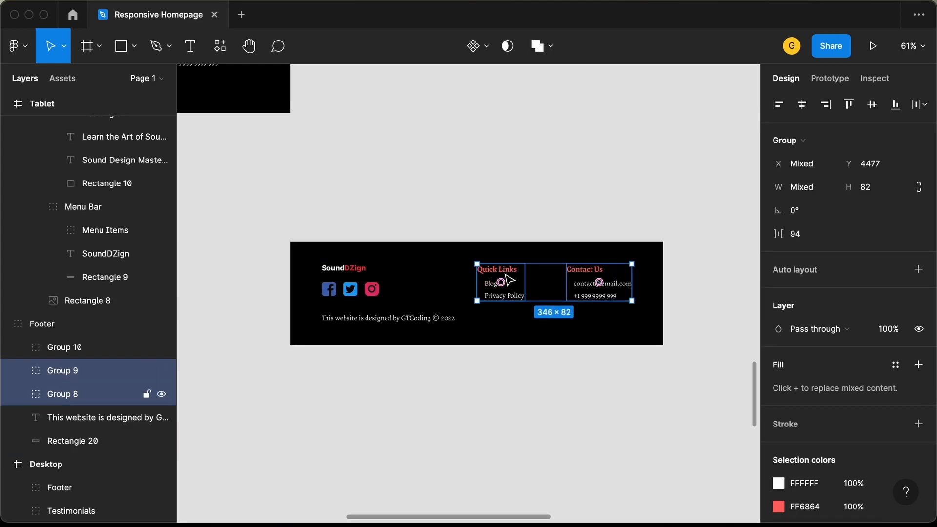
shift+click(366, 276)
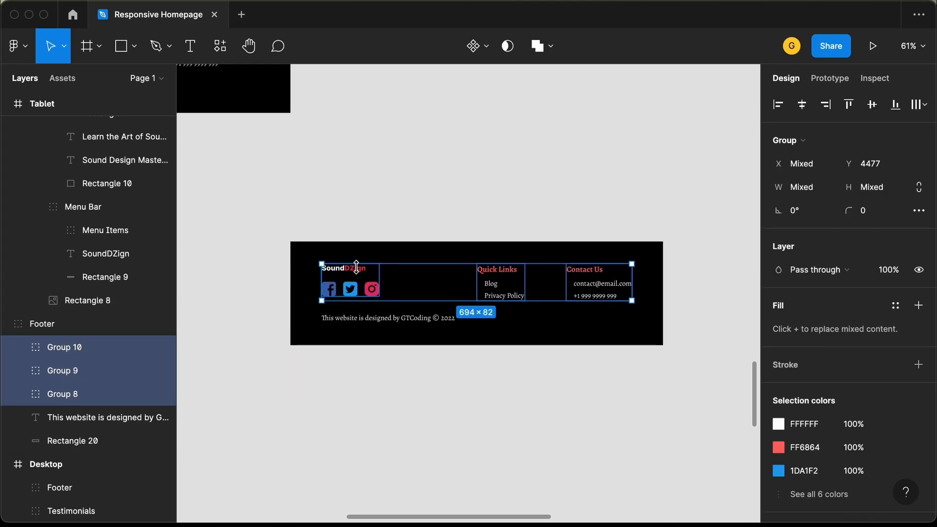
click(919, 104)
click(855, 140)
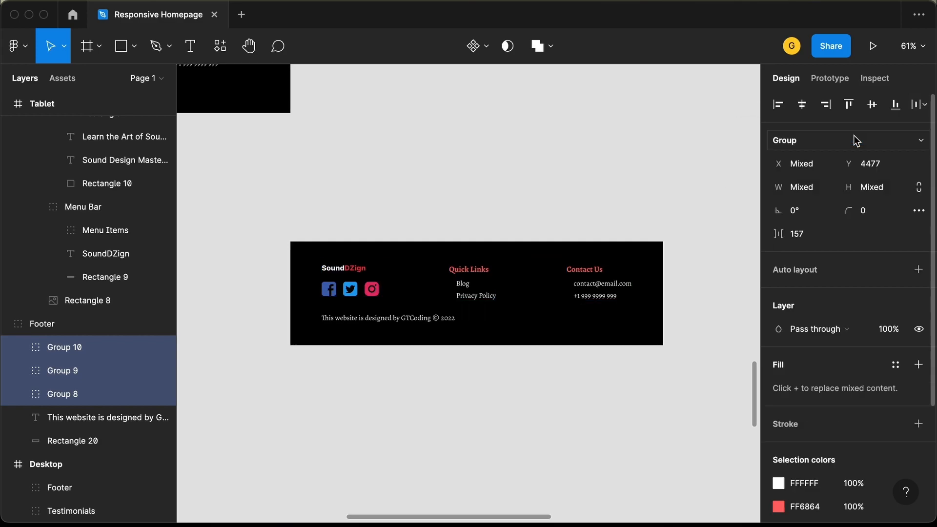
click(653, 182)
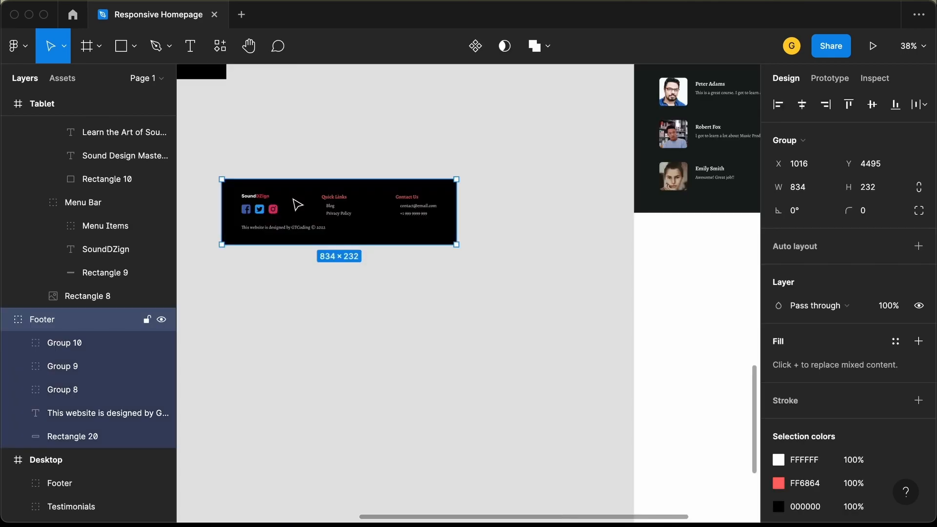
Step: Place the adapted Footer group inside the Tablet frame directly below the Testimonials section
drag(293, 199, 396, 245)
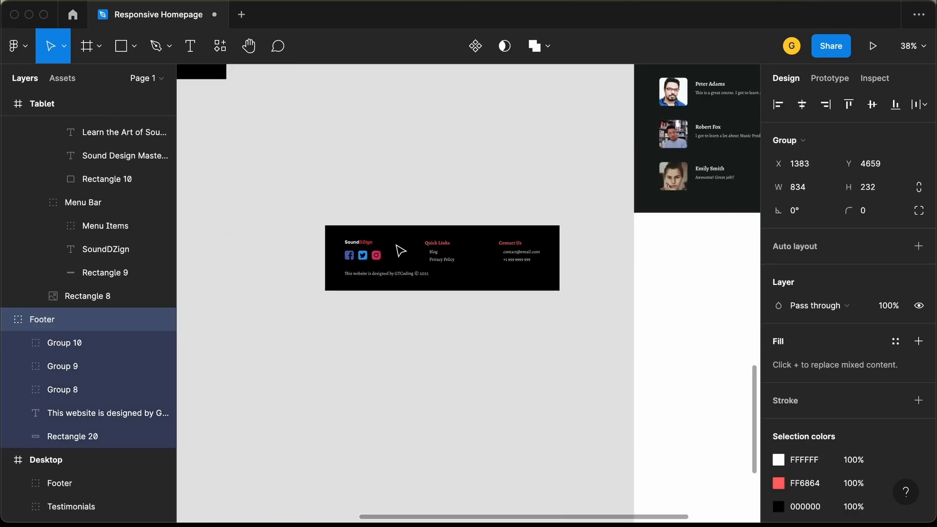
scroll(396, 245, right, 3)
scroll(395, 245, down, 1)
drag(301, 227, 613, 217)
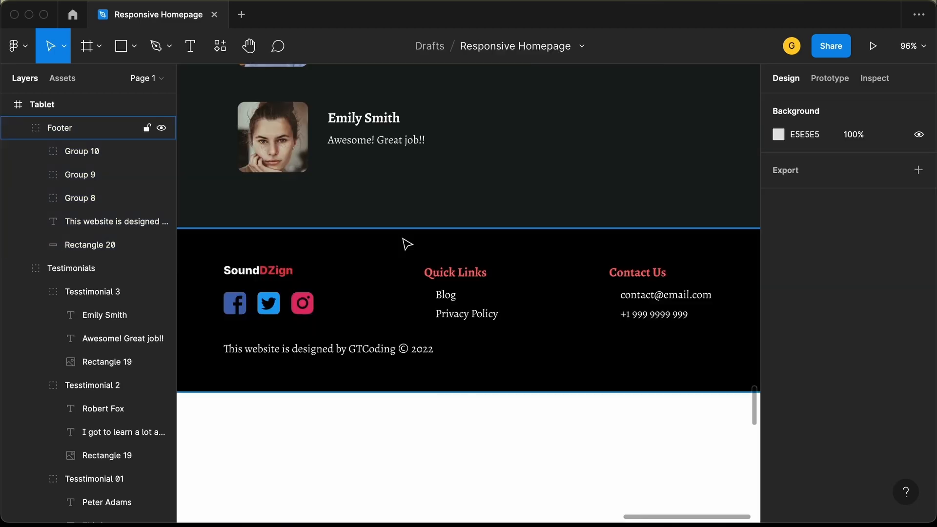
Step: Shorten the Tablet frame to a height of 3613 so it ends at the footer's lower edge
scroll(408, 244, down, 6)
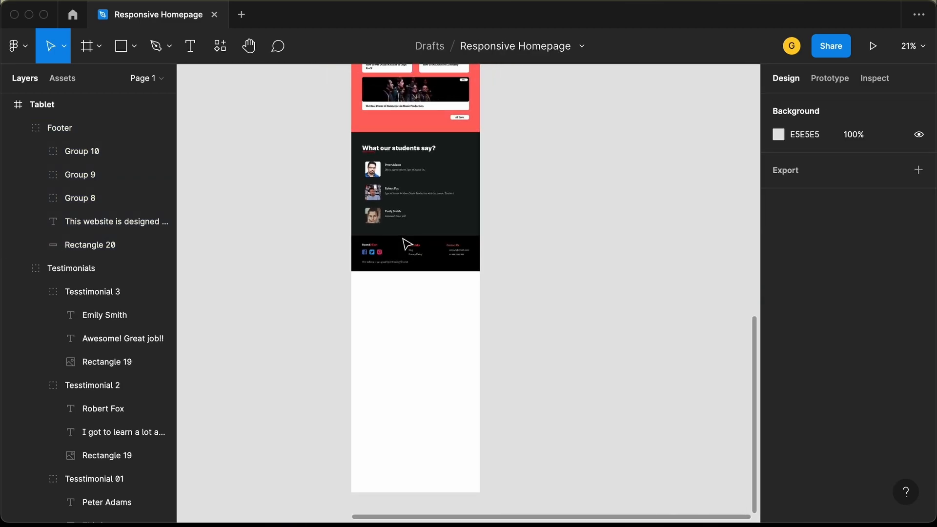
scroll(407, 244, down, 3)
scroll(408, 244, up, 3)
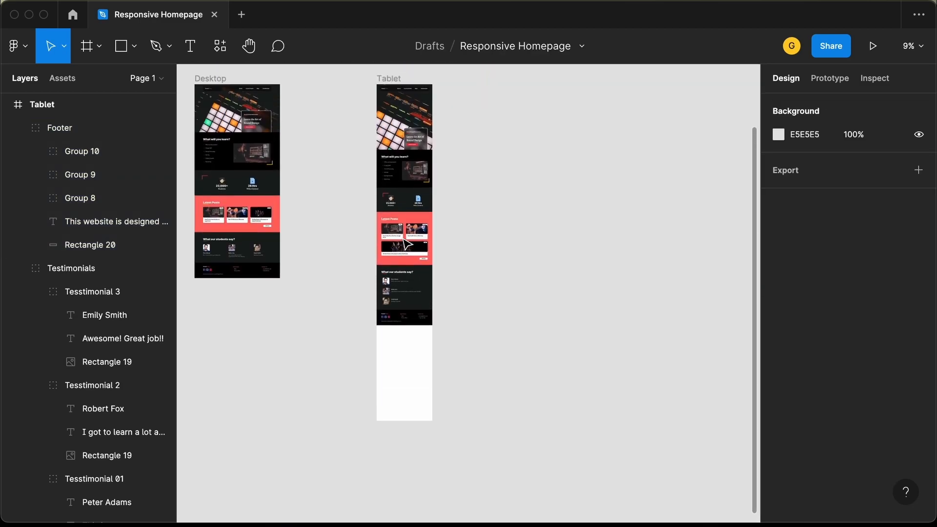
click(411, 375)
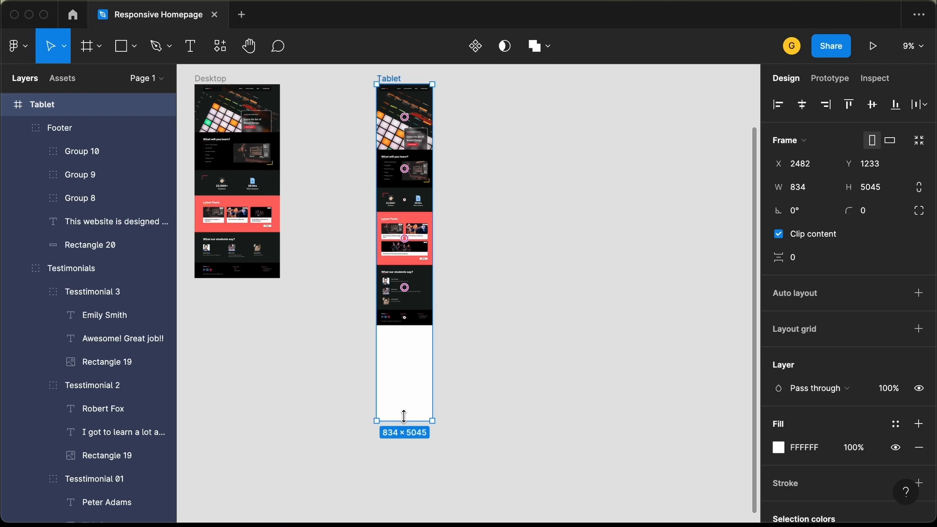
drag(404, 415, 404, 318)
Step: Move the Tablet frame left, closer to the Desktop frame and level with its upper edge
scroll(315, 122, up, 1)
scroll(315, 122, up, 2)
scroll(320, 120, left, 2)
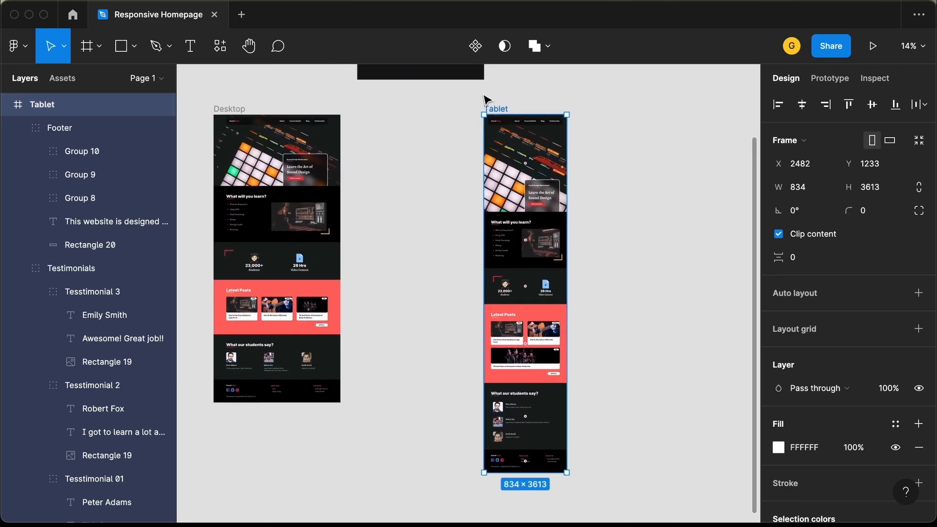
drag(495, 110, 378, 107)
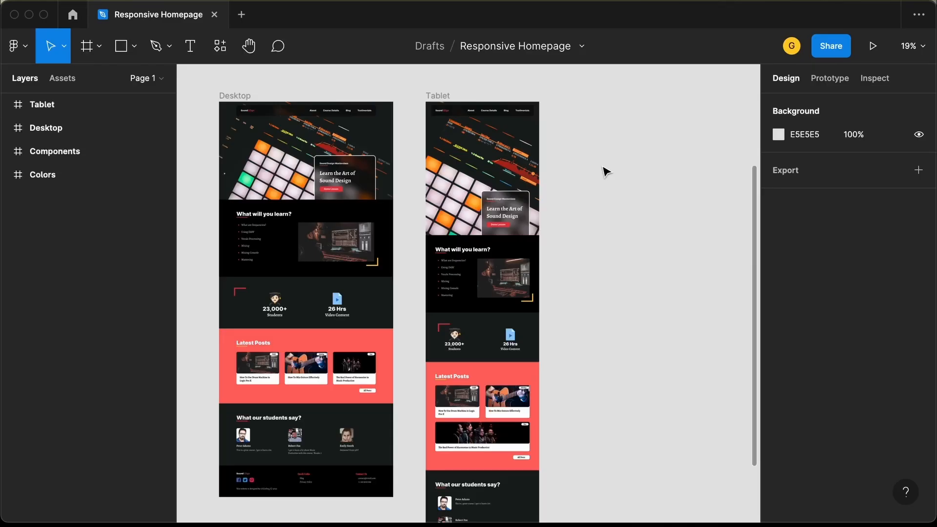
Step: Create a new frame to the right of the Tablet frame using the iPhone 11 Pro / X preset, 375 × 812
scroll(605, 171, right, 3)
scroll(605, 170, down, 1)
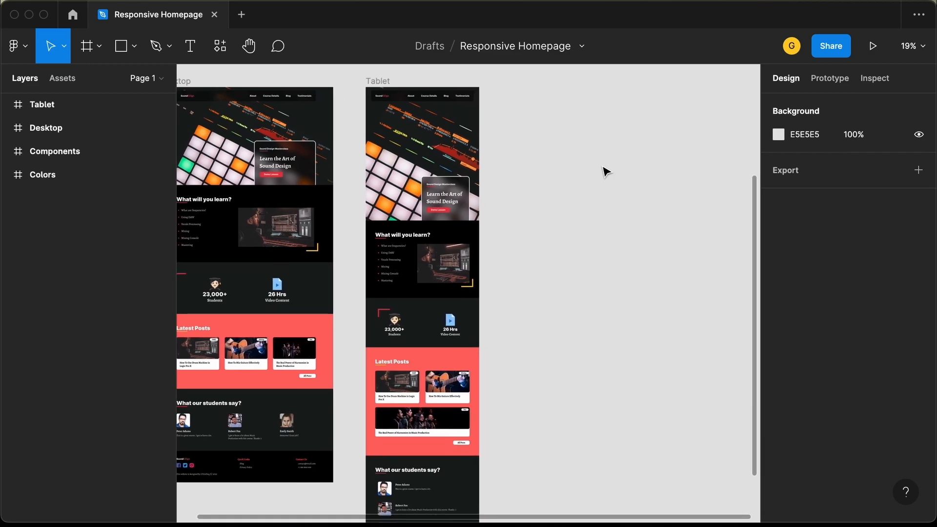
click(87, 46)
scroll(569, 211, right, 3)
scroll(569, 212, up, 1)
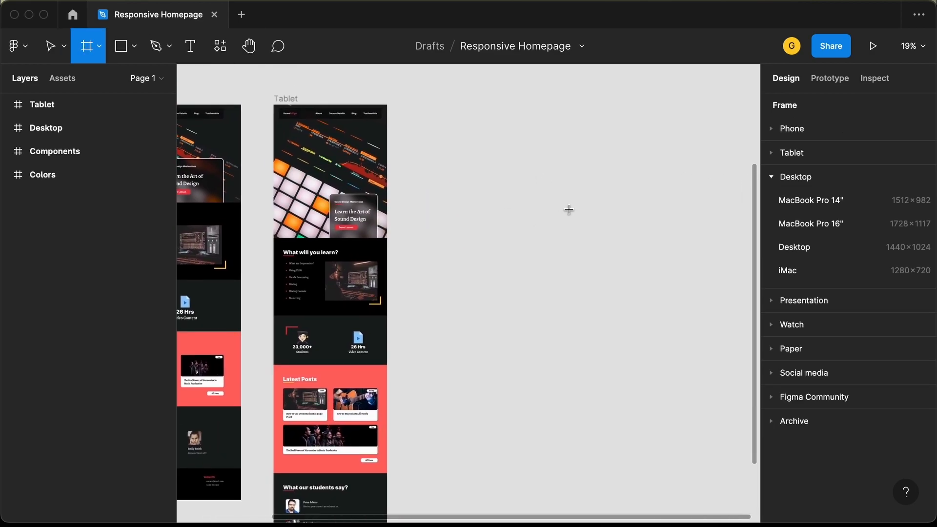
click(513, 119)
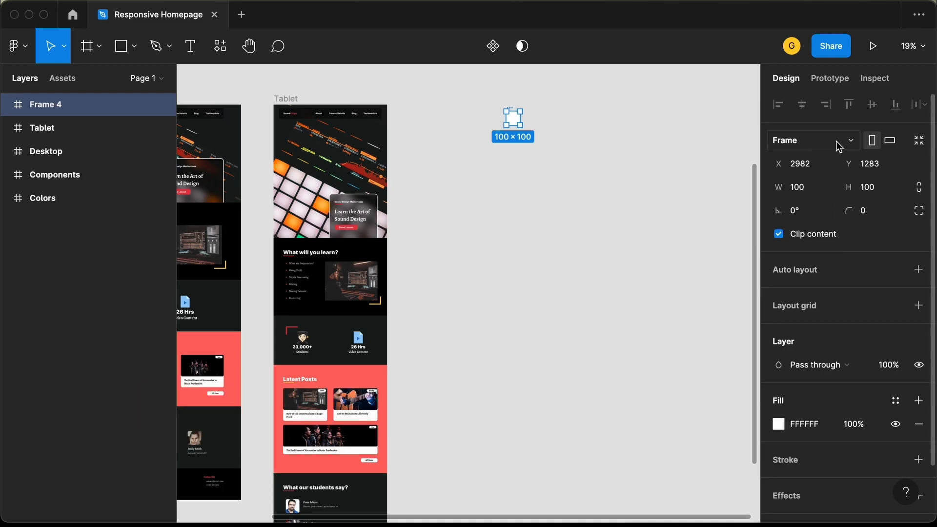
click(821, 141)
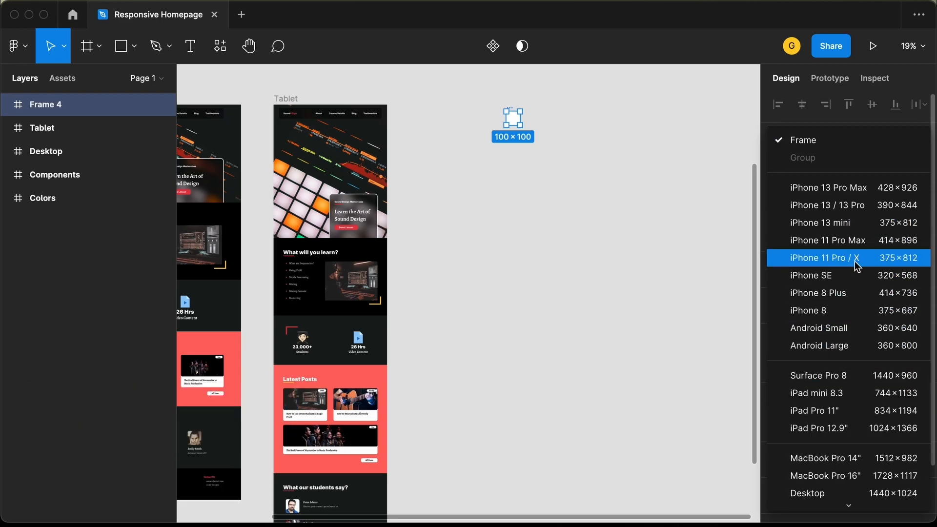
click(862, 264)
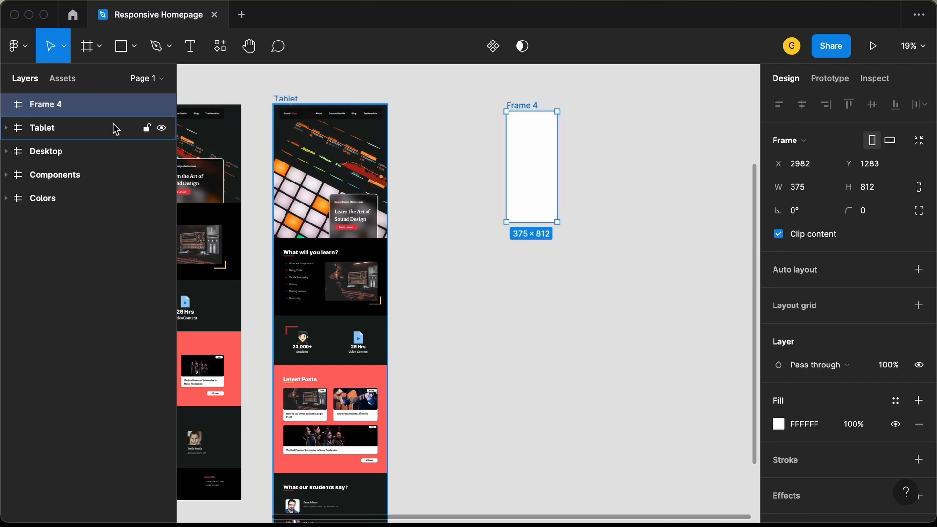
Step: Rename the new frame Smartphone and move it to X 3348, Y 1233, level with the Tablet frame
double_click(72, 109)
text(S)
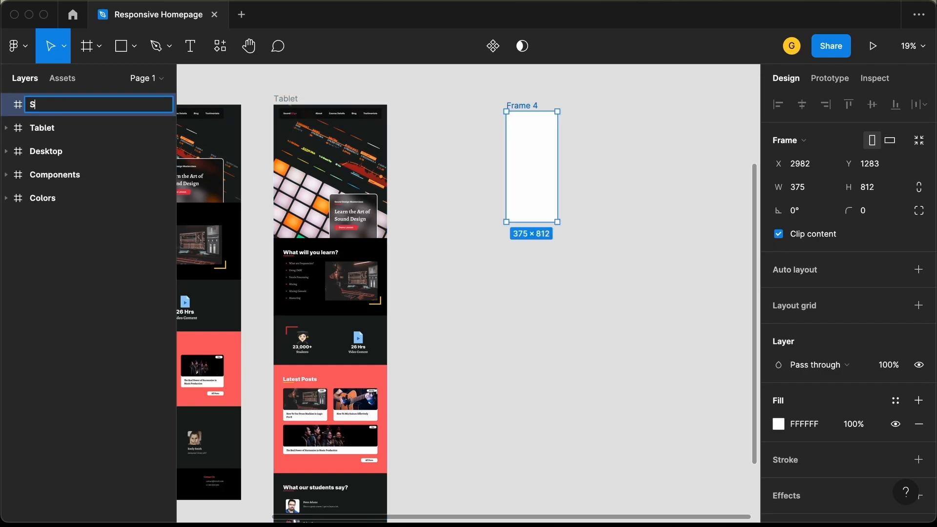
text(martphone)
key(Return)
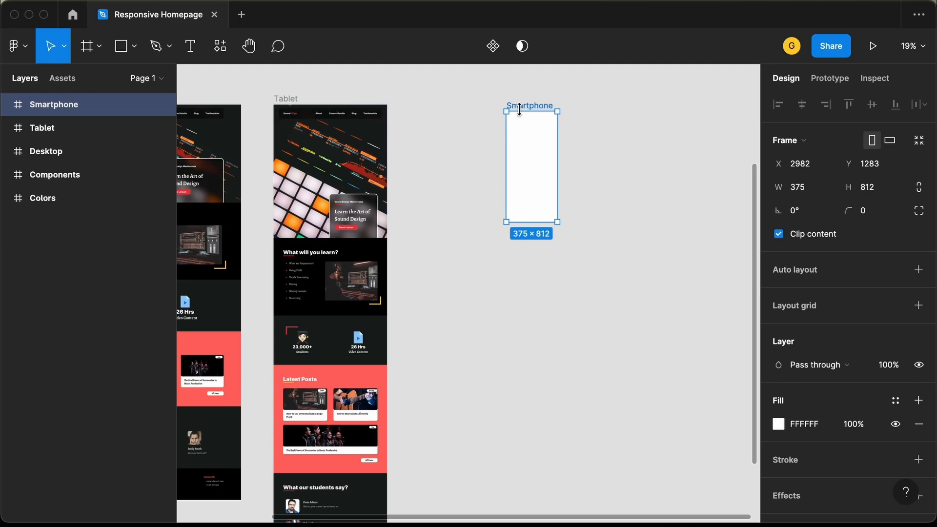
drag(529, 105, 580, 101)
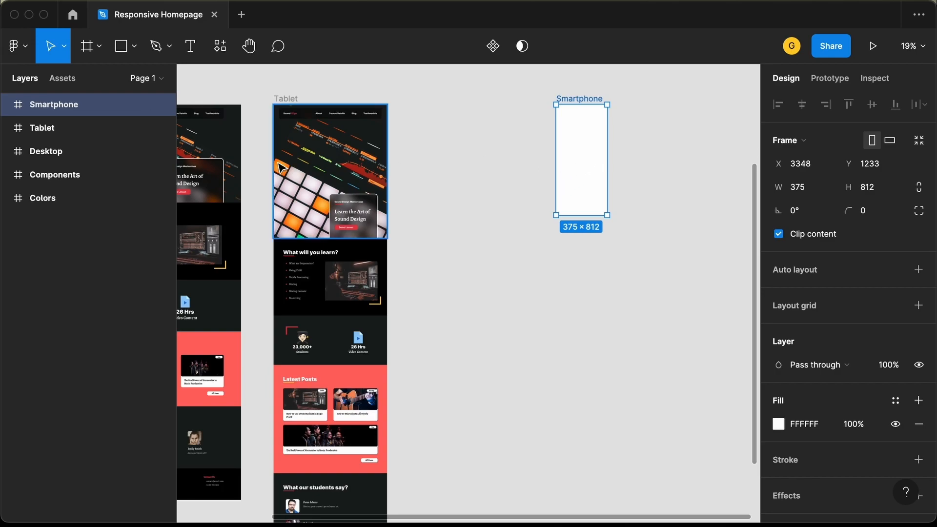
Step: Duplicate the Tablet frame's Header group onto the empty canvas at X 2346, Y 1233
click(320, 142)
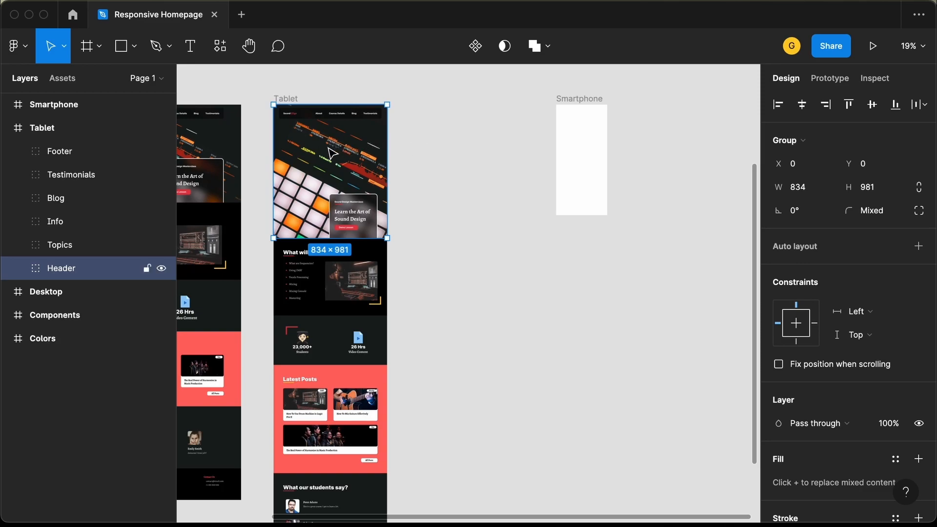
drag(330, 155, 466, 151)
scroll(415, 131, up, 4)
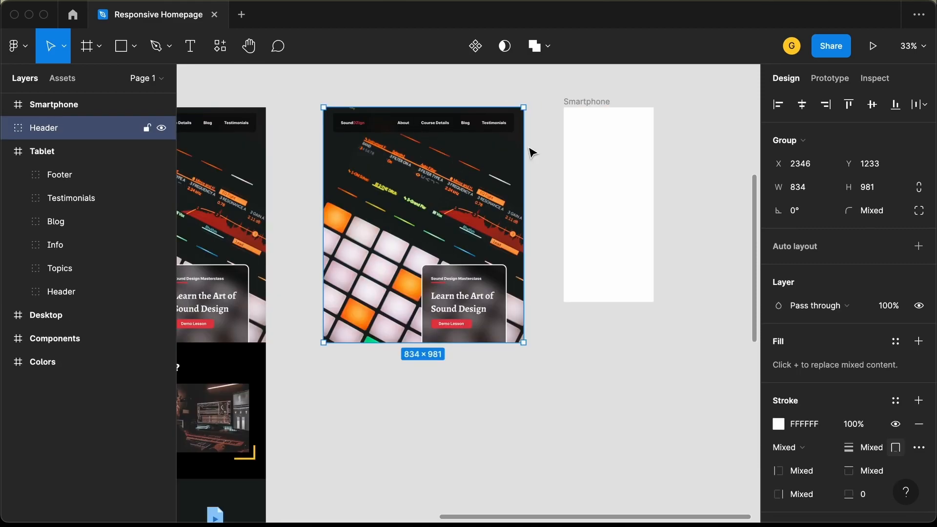
Step: Set the width of the copied header's background image rectangle to 375
click(591, 104)
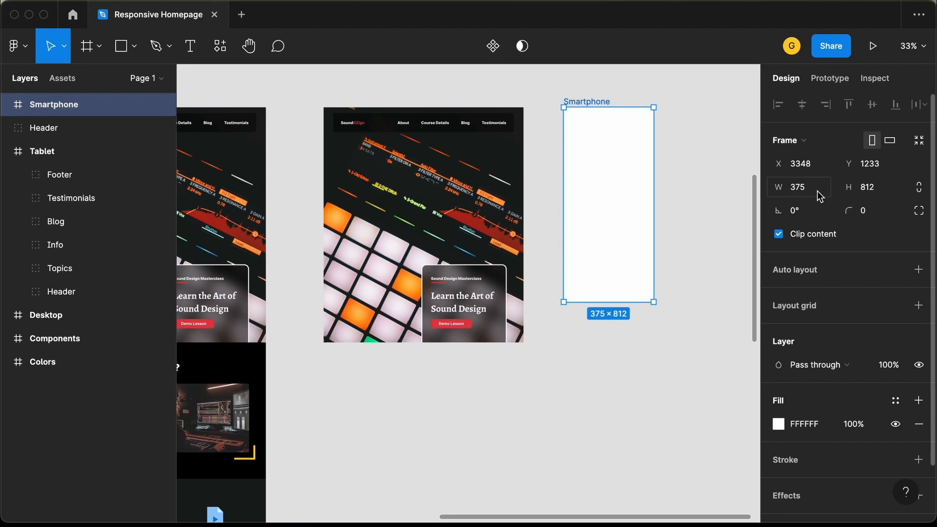
click(371, 221)
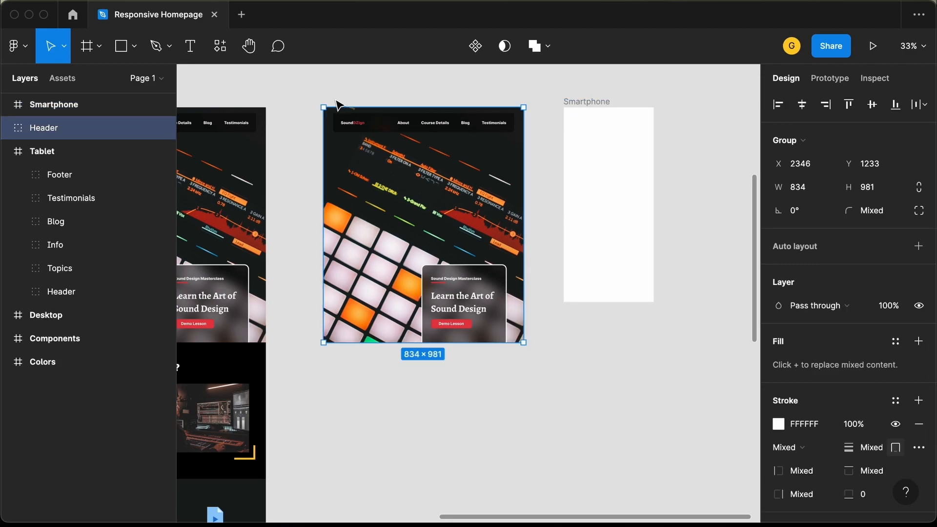
double_click(374, 189)
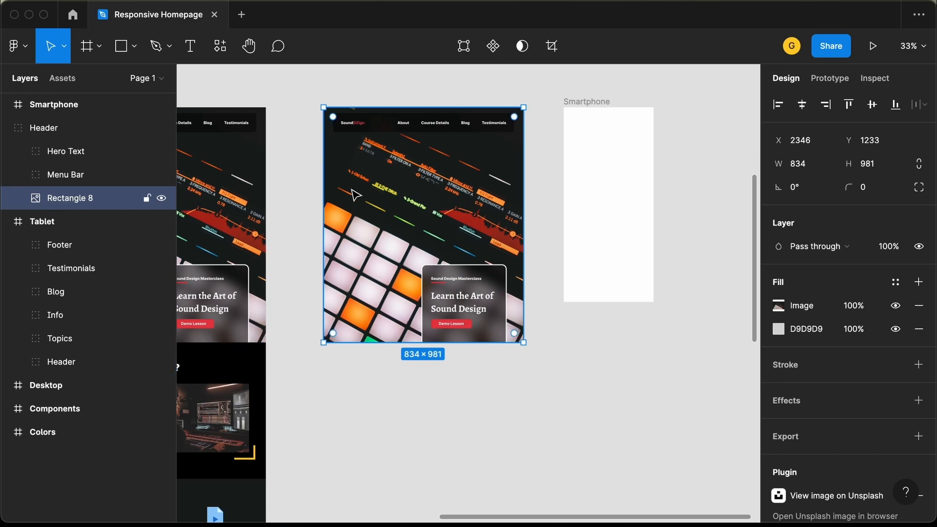
click(820, 167)
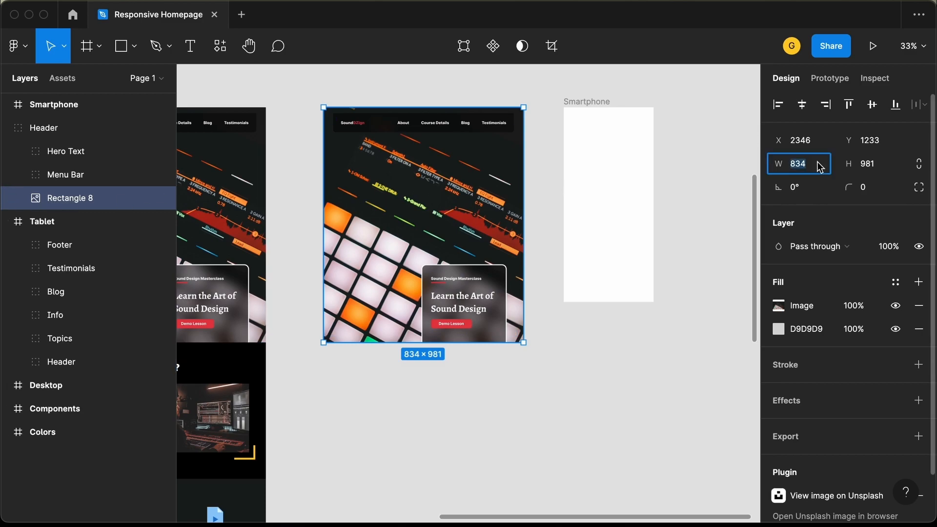
text(375)
key(Return)
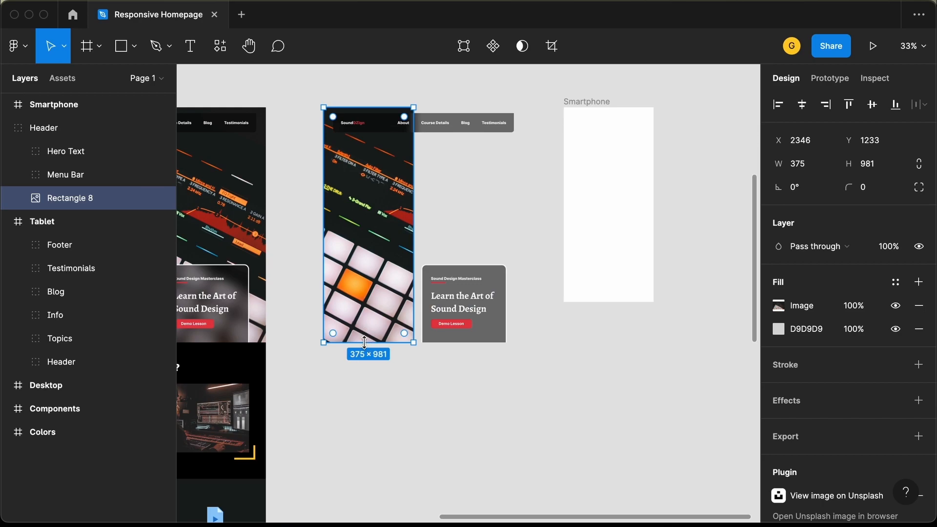
Step: Shorten the background image to the Smartphone frame's height and centre the Hero Text group on its lower edge at X 2356, Y 1719
drag(364, 341, 367, 302)
click(476, 280)
drag(482, 279, 387, 237)
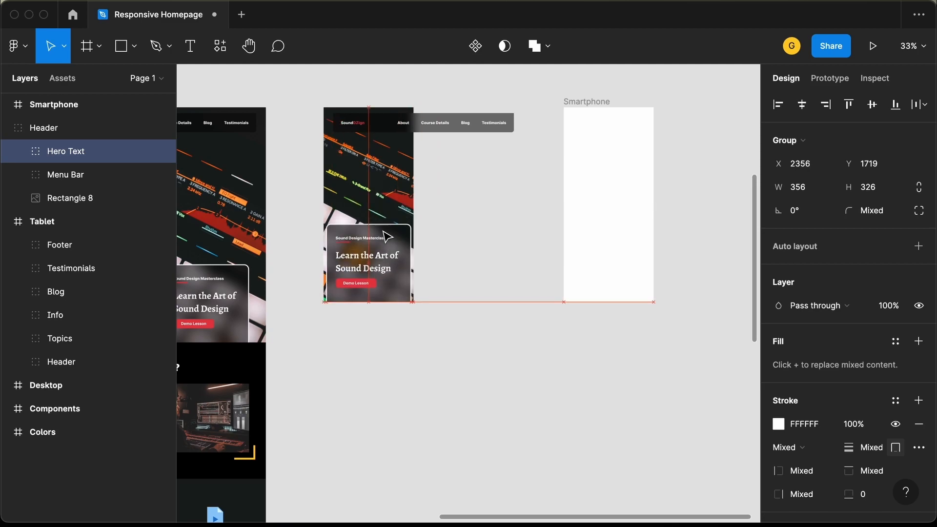
Step: Set the font size of the "Learn the Art of Sound Design" heading to 32
scroll(344, 214, up, 10)
scroll(344, 216, down, 4)
scroll(344, 217, down, 2)
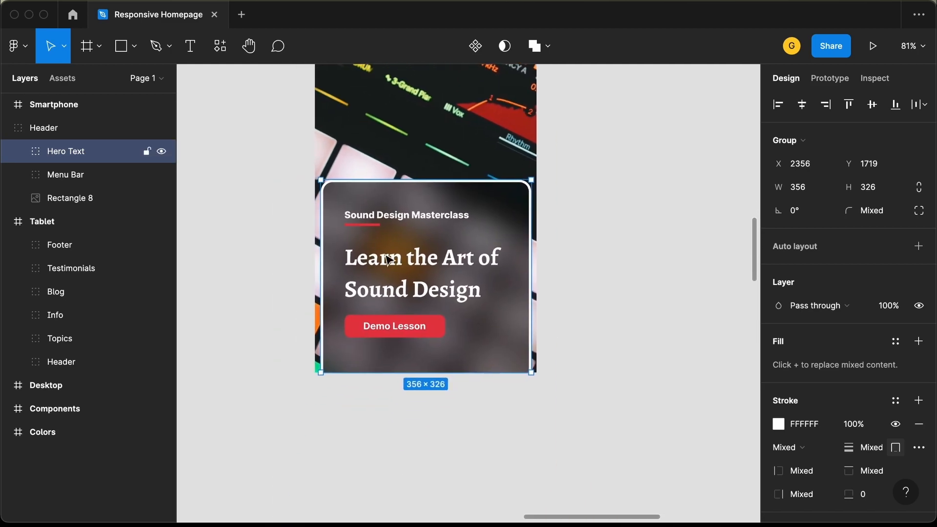
double_click(428, 275)
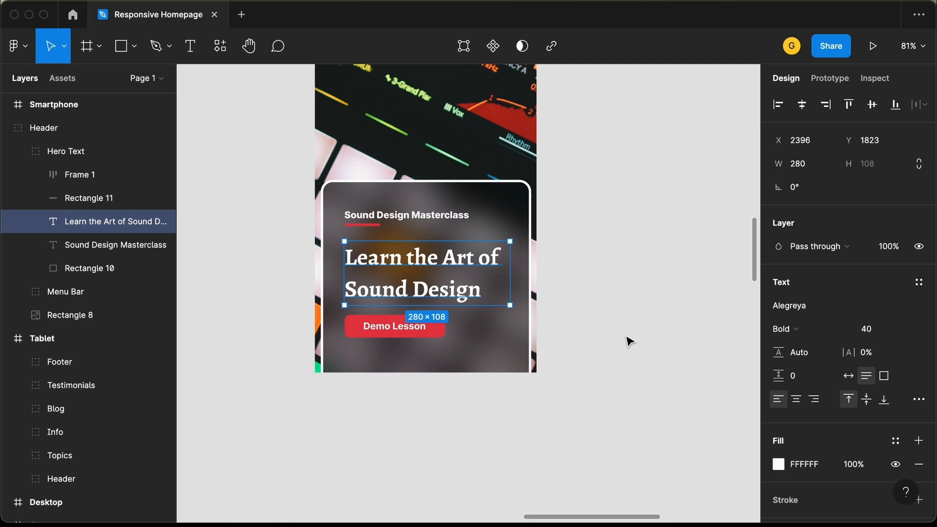
click(879, 333)
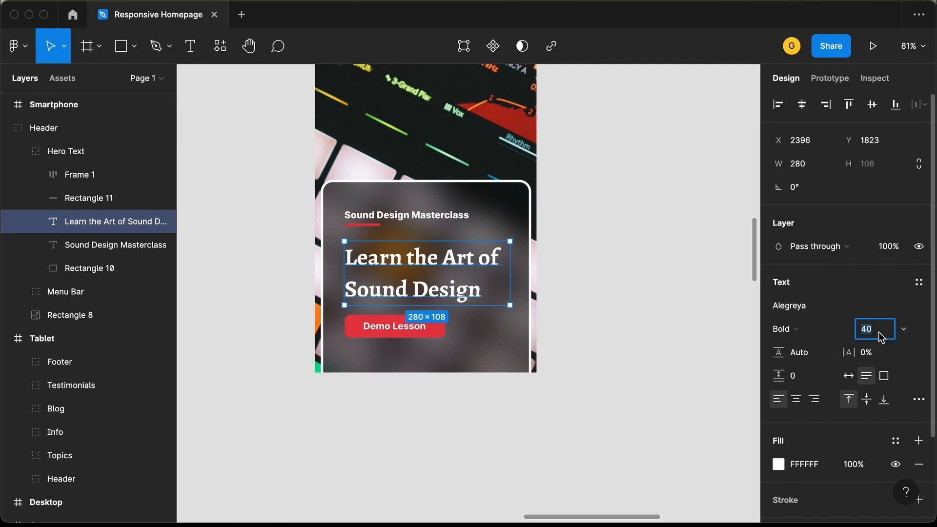
key(Return)
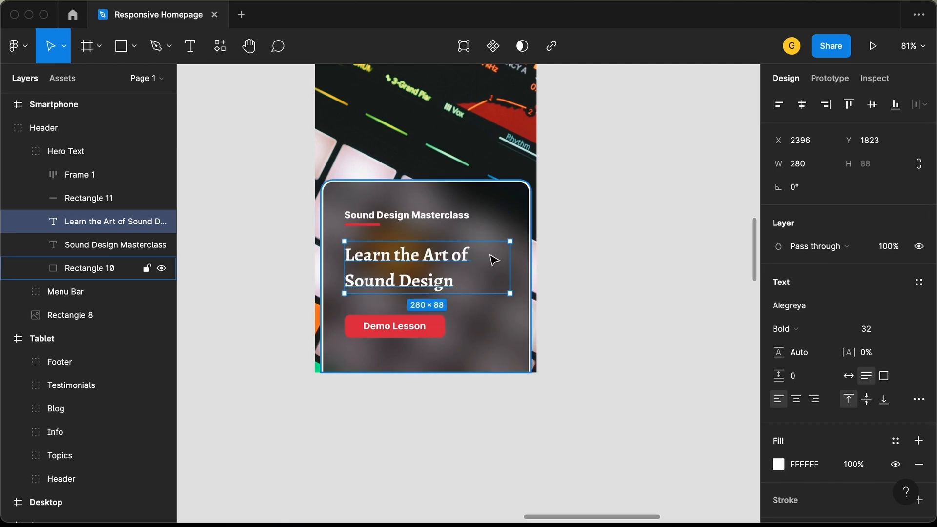
Step: Move the hero card's subtitle, red underline, heading and Demo Lesson button lower in the card, with tighter spacing between them
click(410, 322)
click(393, 268)
click(381, 219)
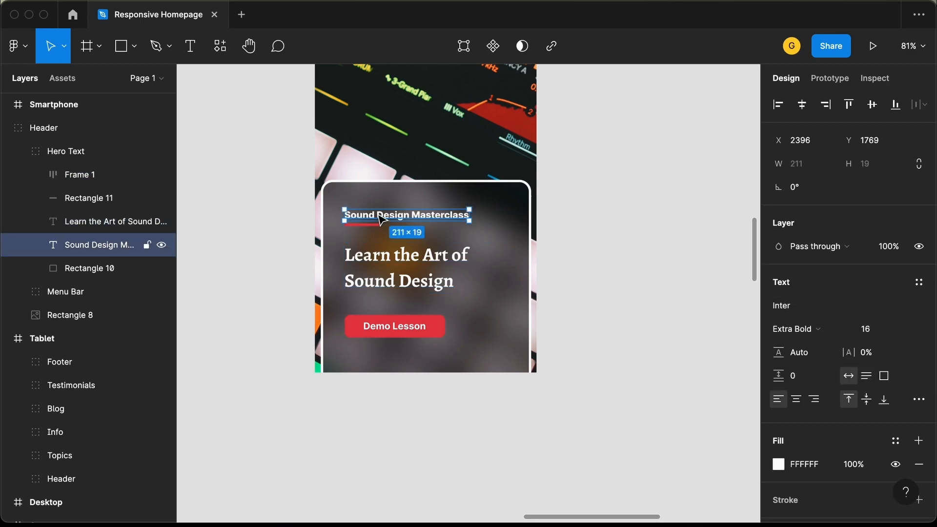
scroll(380, 218, up, 5)
shift+click(360, 238)
drag(357, 239, 363, 247)
shift+click(368, 316)
key(shift+Down)
key(shift+Down)
key(shift+Down)
key(shift+Up)
Step: Shorten the hero card's background rectangle from its upper edge to a height of 281
scroll(368, 317, down, 5)
click(421, 222)
drag(431, 199, 431, 226)
scroll(321, 290, up, 3)
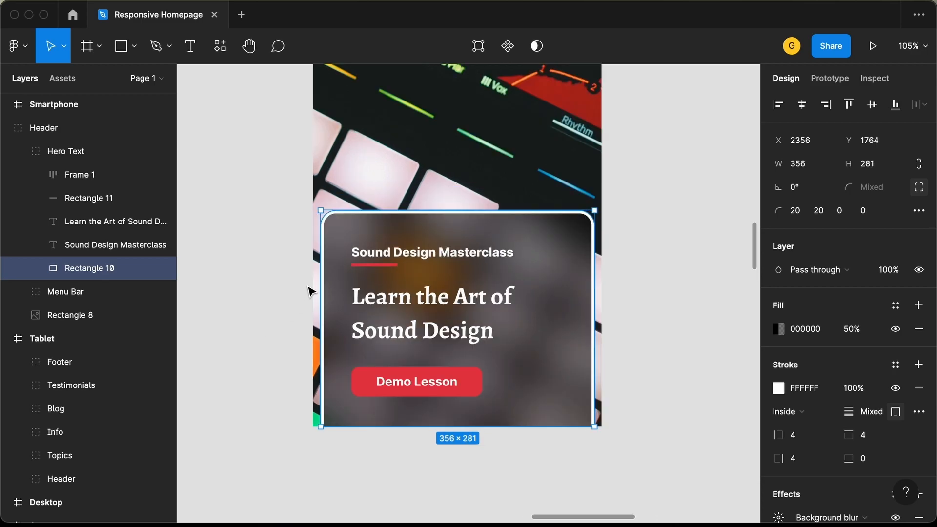
Step: Move the hero card's background rectangle right to X 2378, leaving a 32 px margin at the image's left edge
scroll(322, 292, up, 5)
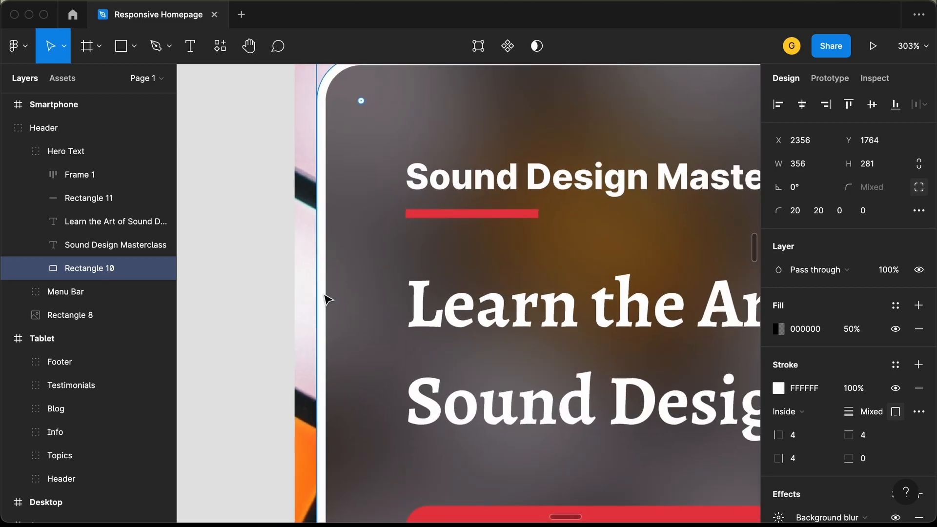
scroll(312, 310, down, 3)
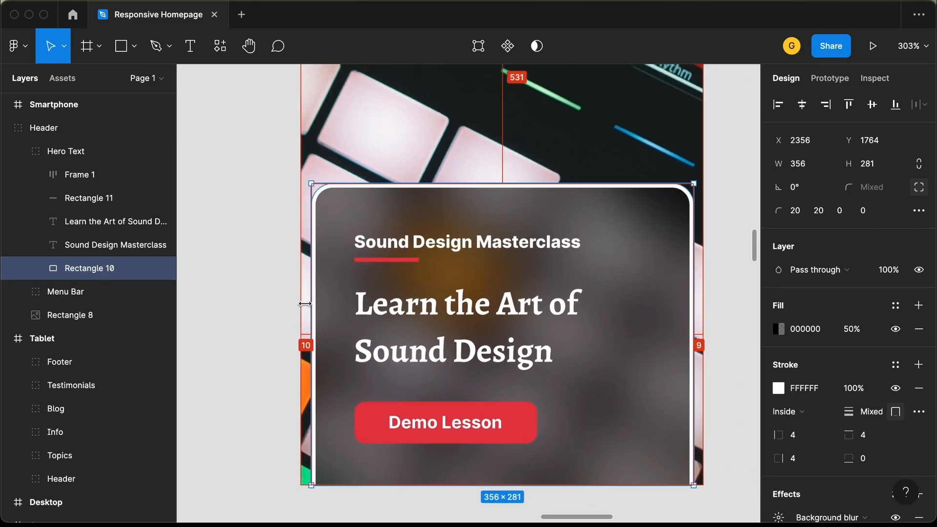
key(shift+Right)
key(shift+Right)
key(Right)
key(Right)
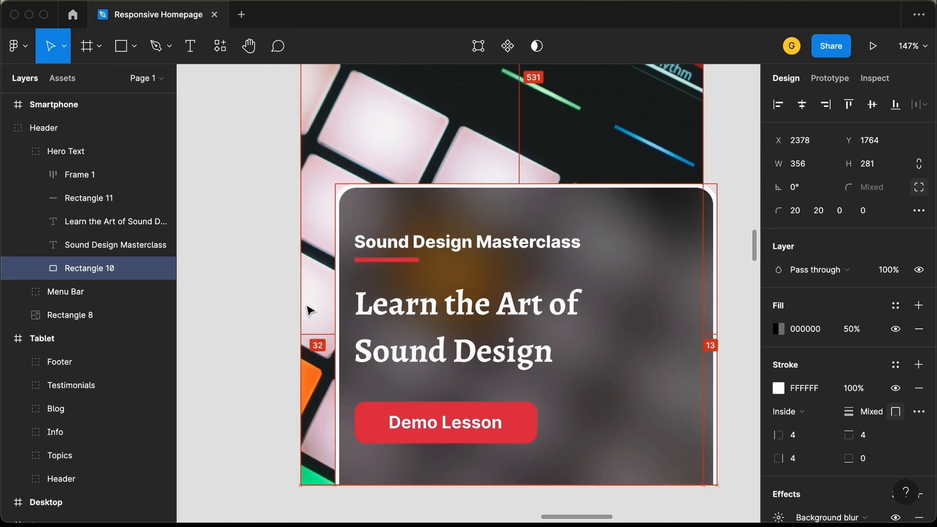
double_click(619, 337)
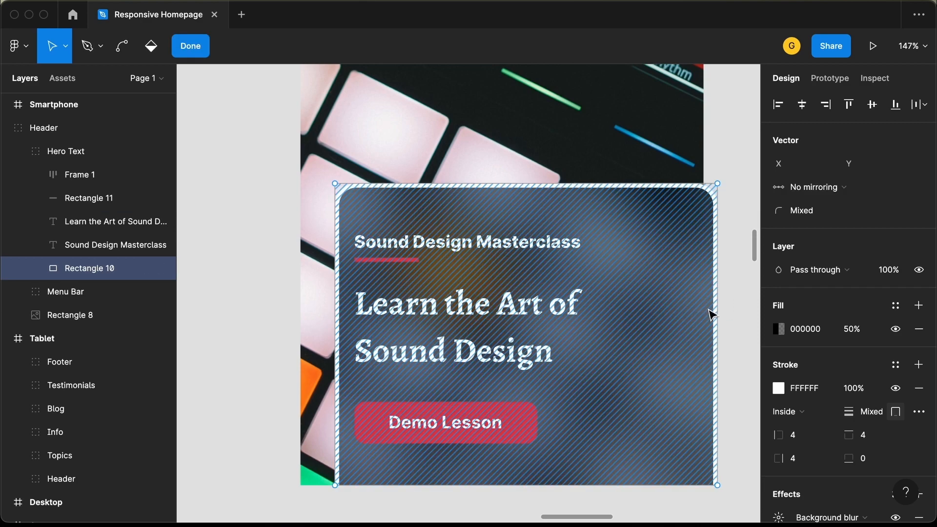
key(Escape)
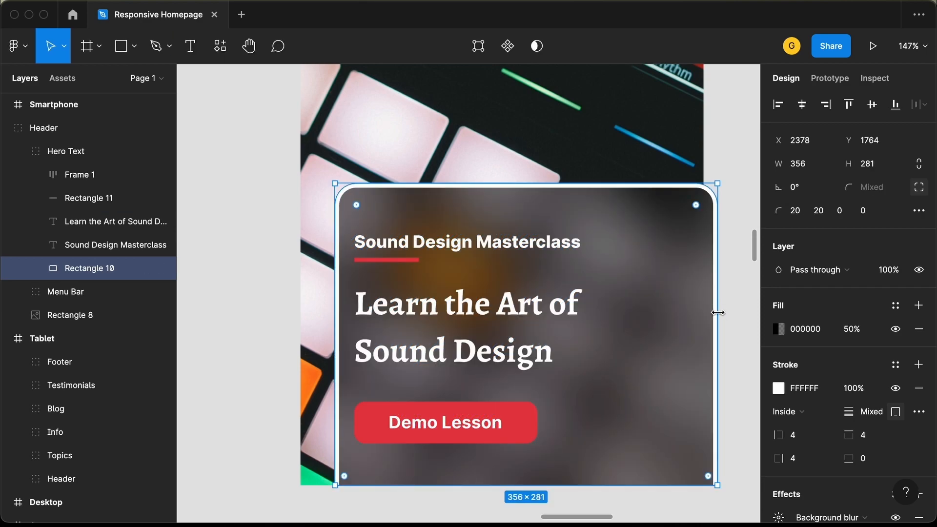
Step: Narrow the hero card's background rectangle from its right edge to a width of 311, matching the 32 px margin on both sides
drag(718, 313, 673, 313)
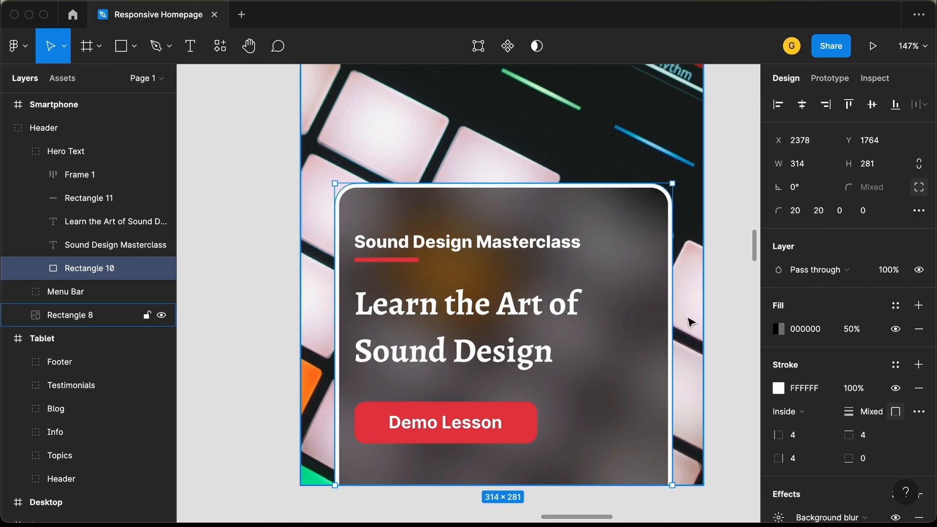
key(super+Left)
key(super+Left)
key(alt)
key(super+Left)
key(alt)
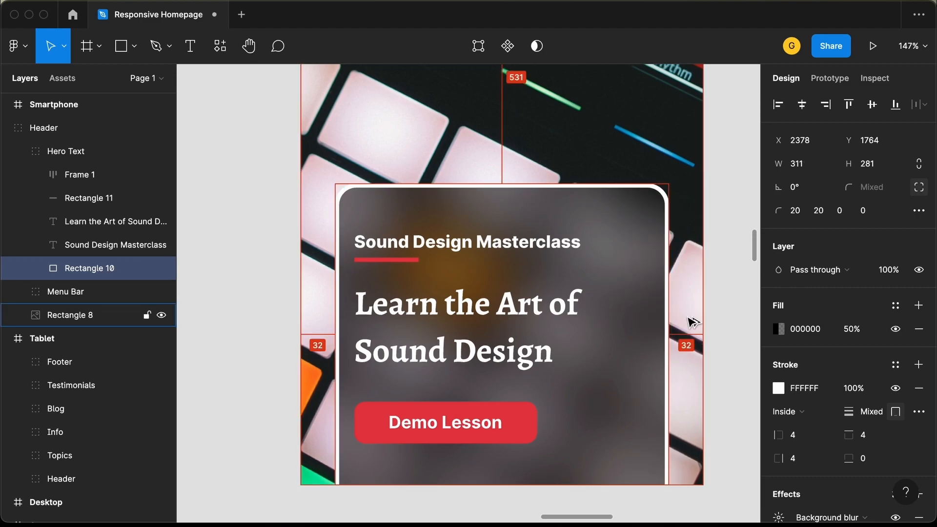
Step: Shift the hero card's subtitle, red underline, heading and Demo Lesson button together to X 2401
click(409, 248)
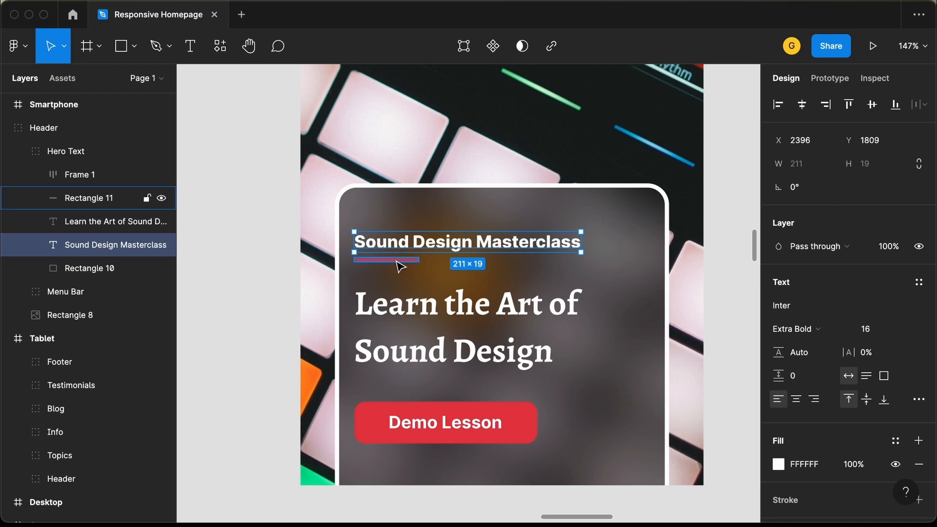
shift+click(388, 260)
shift+click(403, 339)
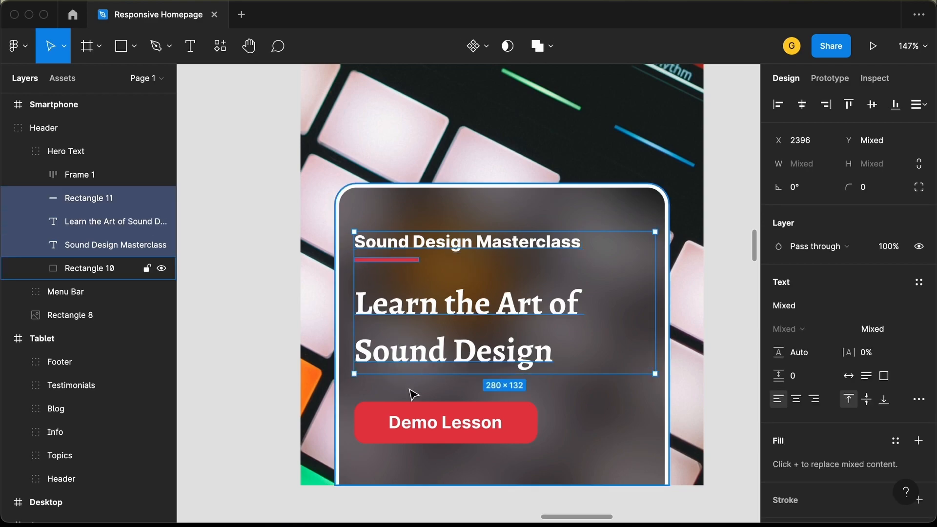
shift+click(414, 418)
key(Right)
key(Left)
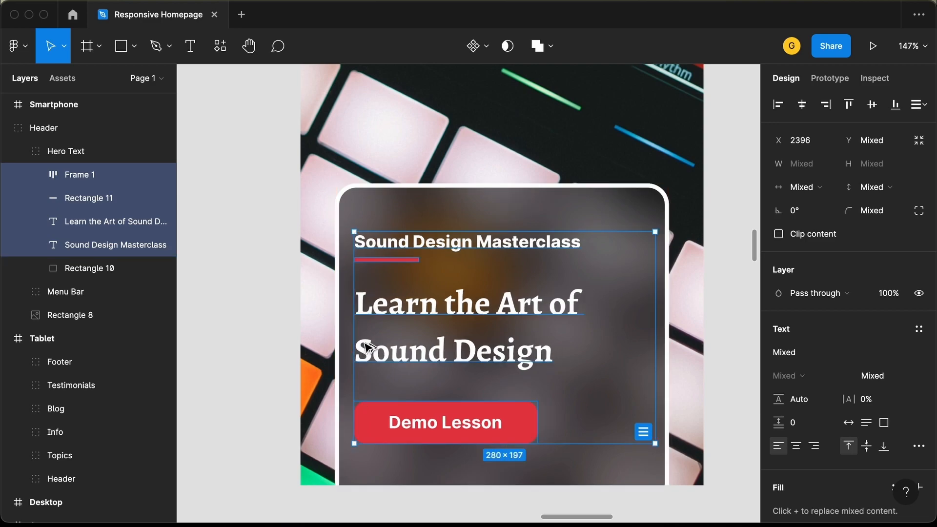
key(Right)
key(Right)
key(Right)
key(Right)
key(Right)
key(Right)
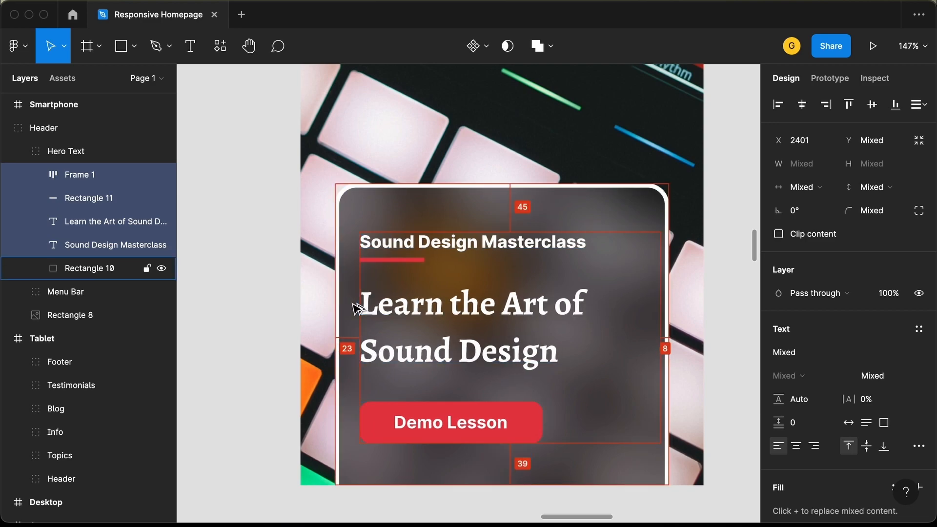
key(Escape)
Step: Move the Smartphone header's Menu Bar group left to X 2378, in line with the hero card's left edge
scroll(580, 225, up, 10)
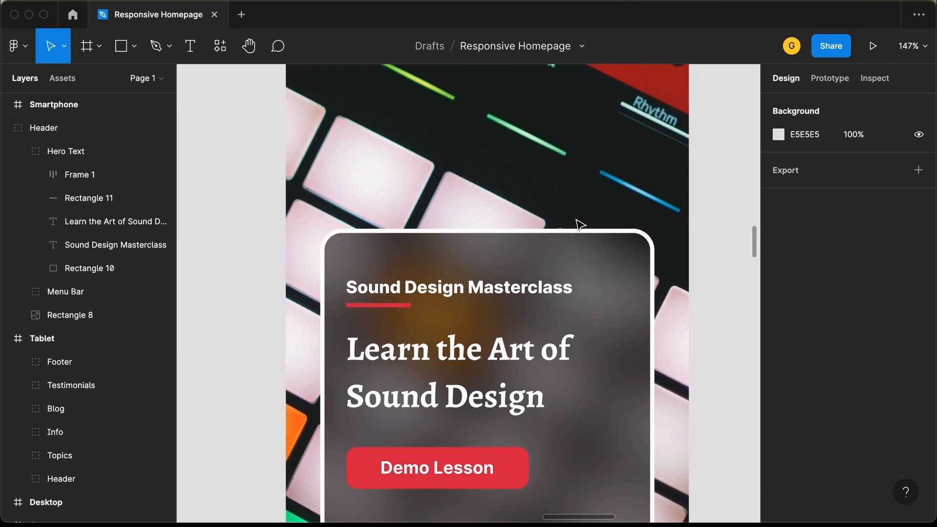
scroll(580, 224, up, 2)
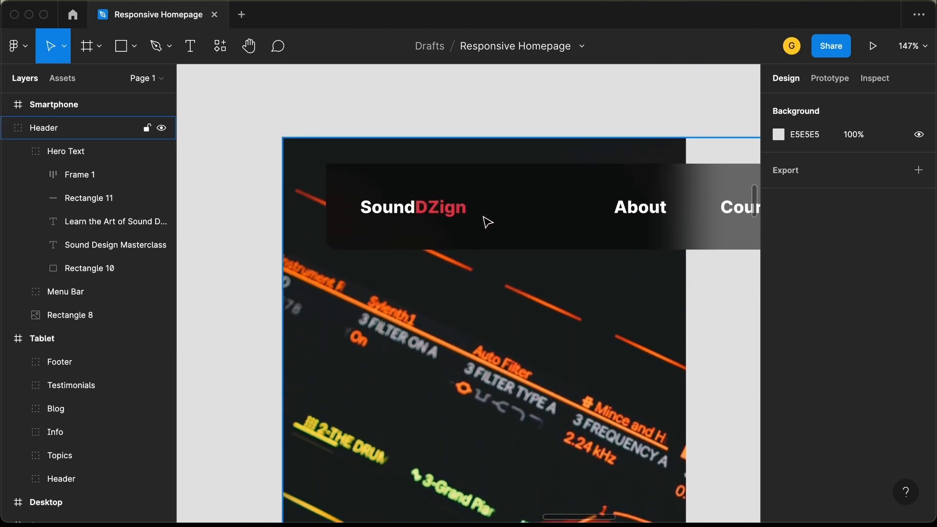
double_click(416, 192)
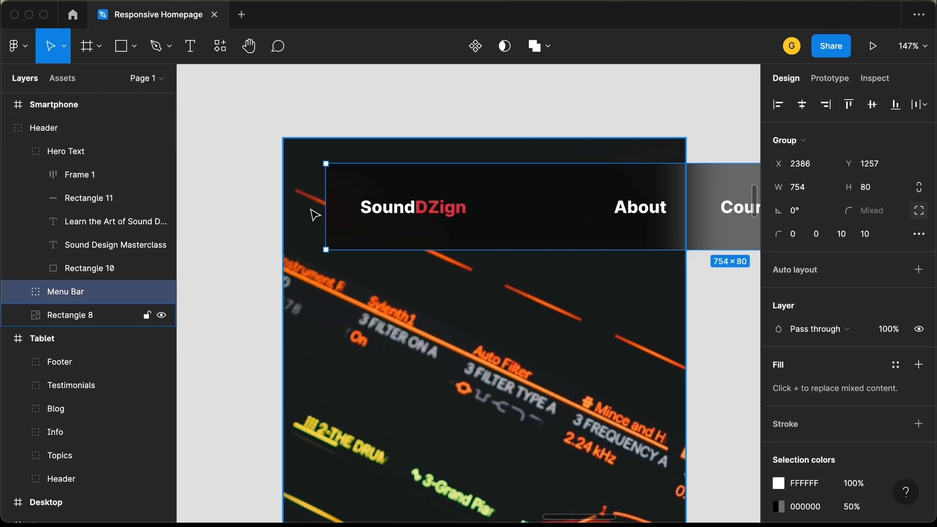
key(alt)
key(Left)
key(Left)
key(Left)
key(Left)
key(Left)
key(Left)
key(Left)
key(Left)
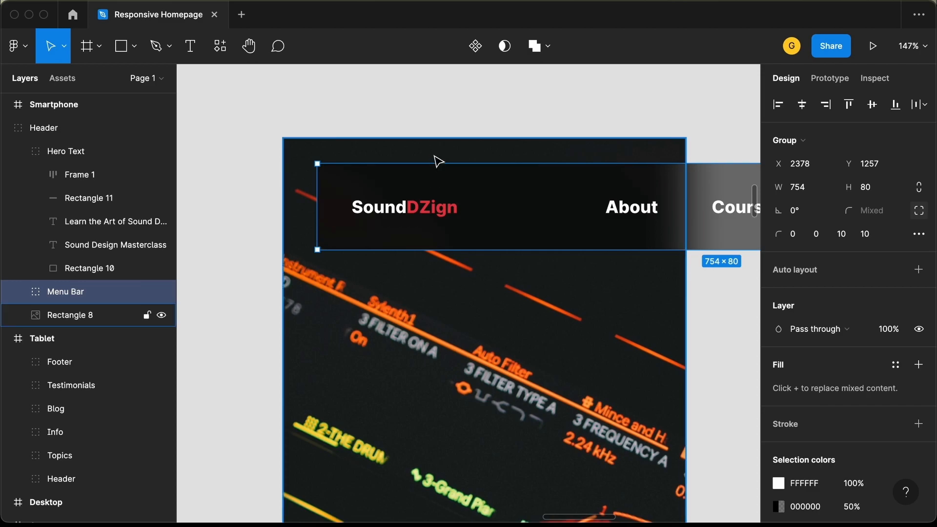
Step: Nudge the Menu Bar group of the smartphone header up to Y 1249
key(alt)
key(Up)
key(Up)
key(Up)
key(Up)
key(Up)
key(Up)
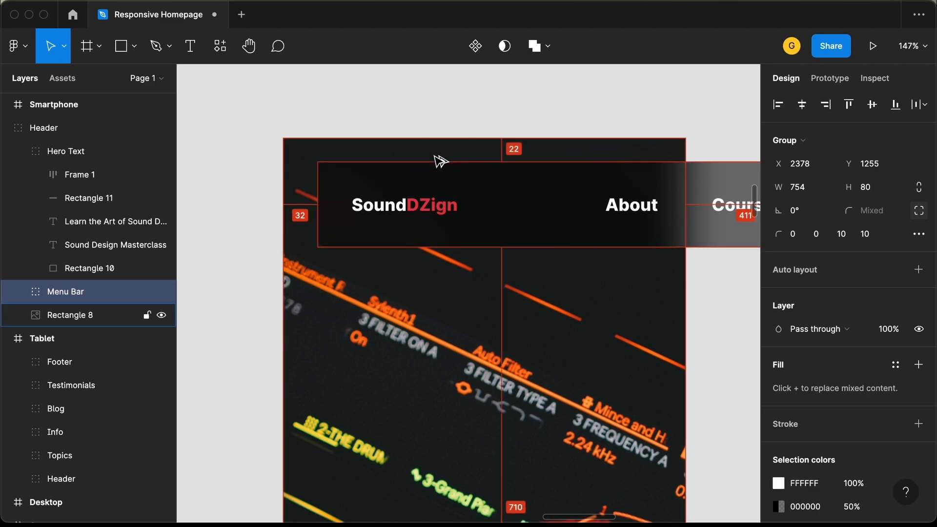
key(Up)
key(Up)
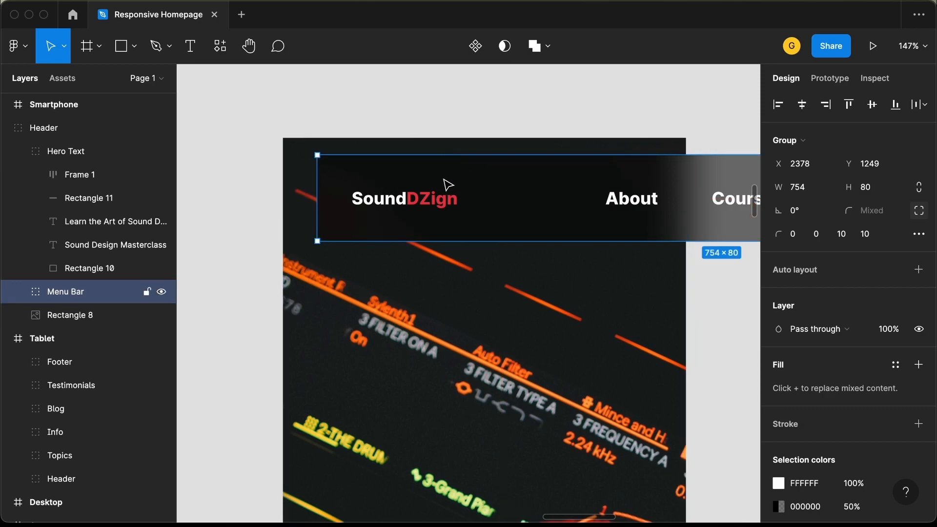
Step: Set the height of the menu bar's background rectangle, Rectangle 9, to 60
double_click(470, 183)
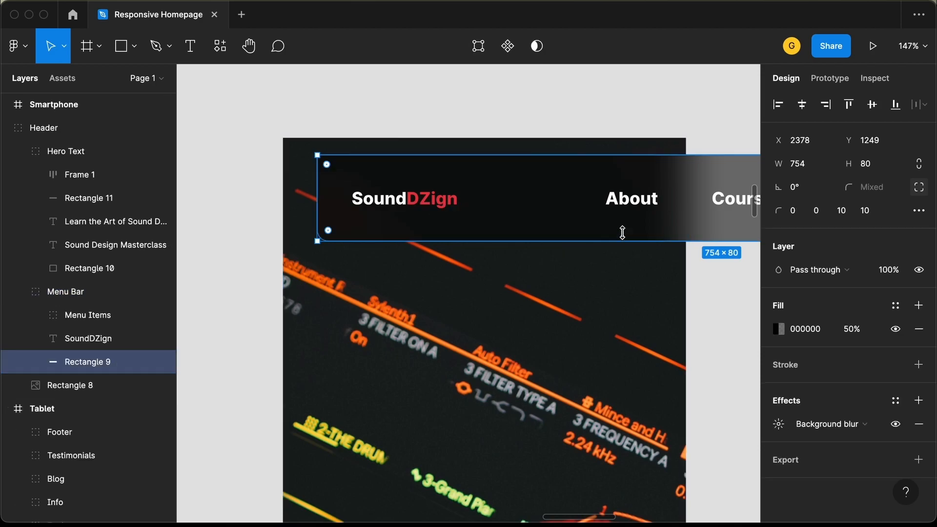
click(890, 172)
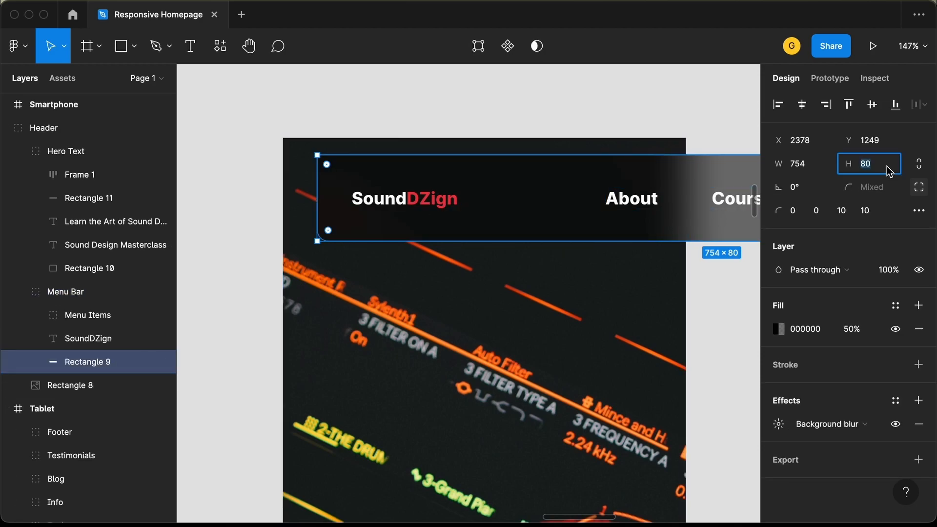
text(6)
key(Return)
Step: Reposition the SoundDZign logo text inside the shortened menu bar at X 2402, Y 1269
click(418, 208)
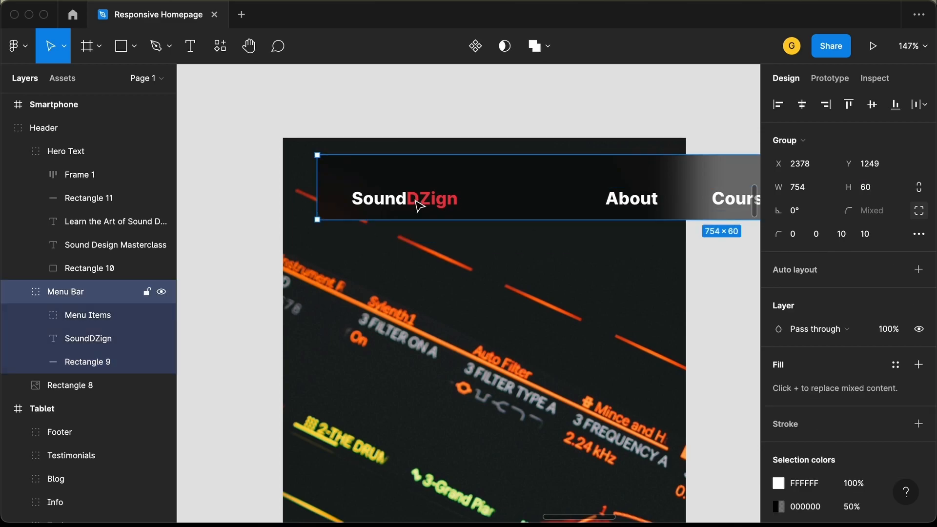
double_click(419, 205)
drag(418, 203, 419, 192)
key(alt)
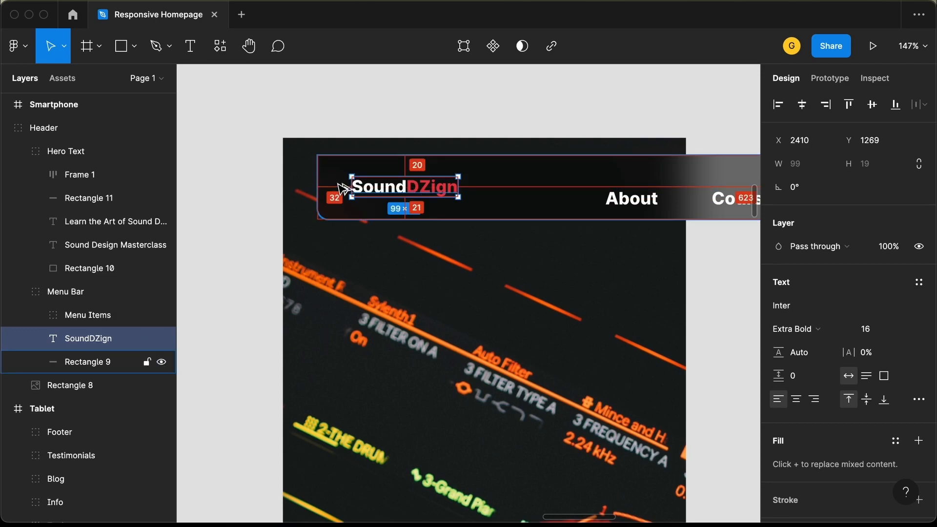
drag(345, 189, 336, 182)
key(Right)
key(Escape)
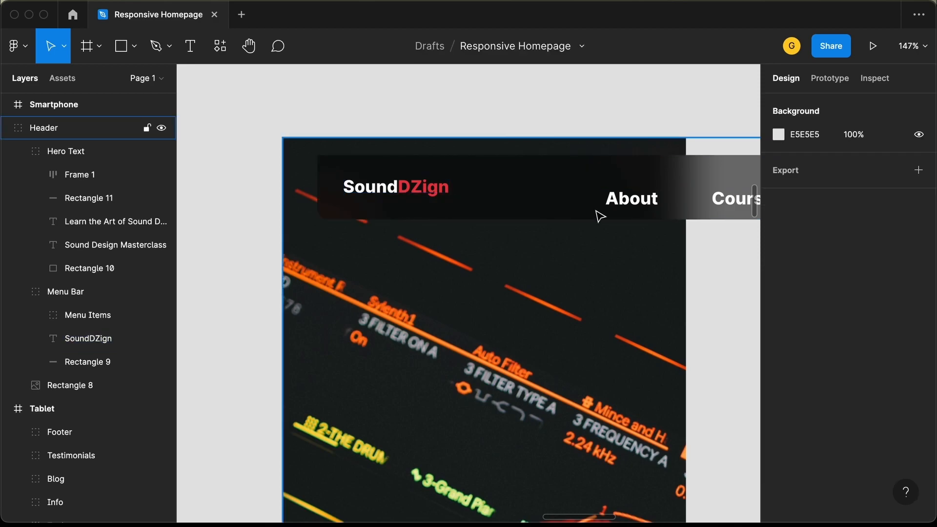
Step: Delete the Menu Items group with the text links from the menu bar
click(643, 202)
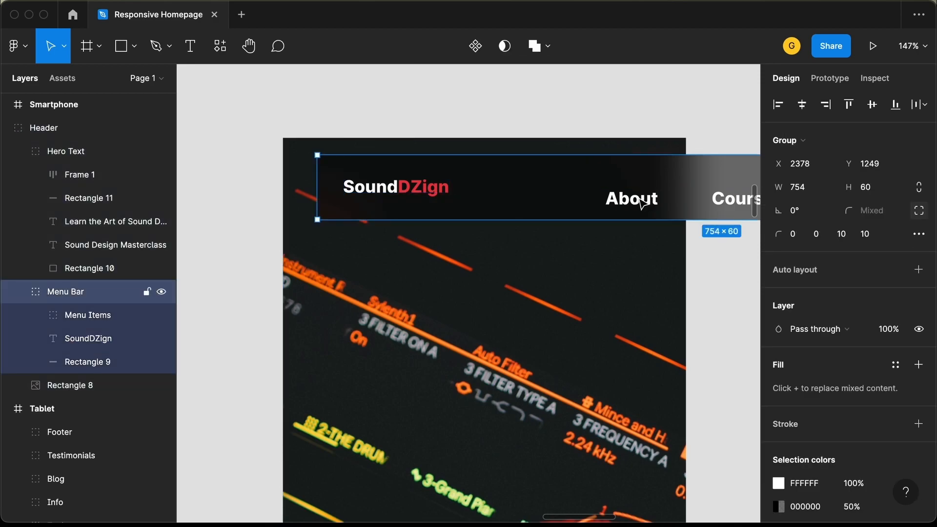
double_click(642, 202)
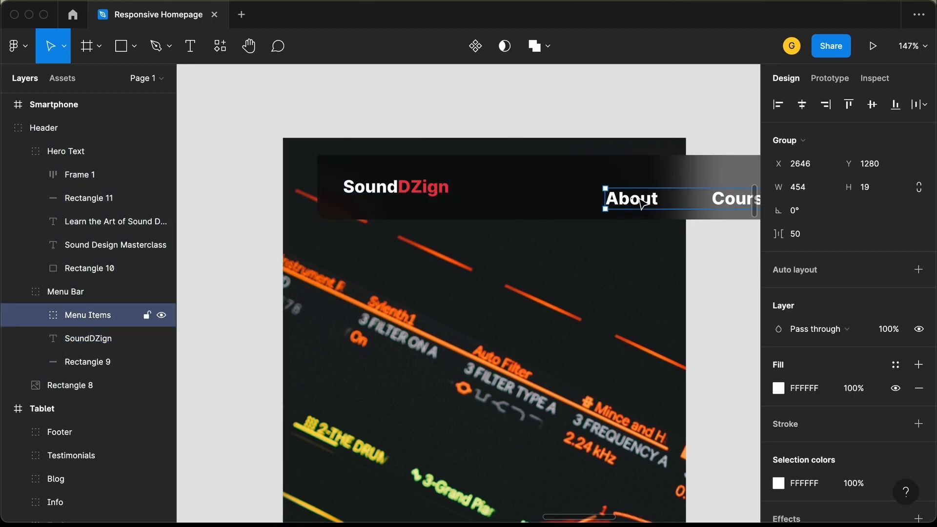
key(Delete)
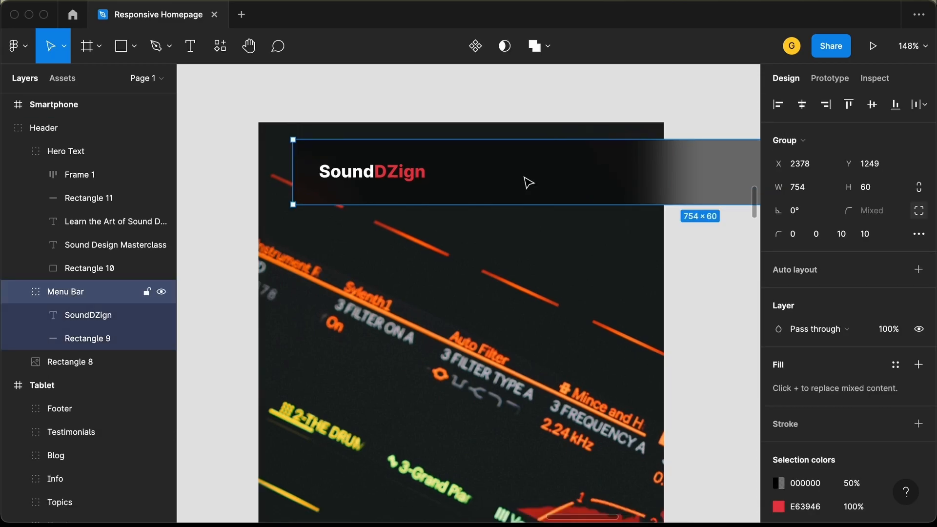
Step: Shorten the menu bar's background rectangle from its right side to a width of 311
double_click(529, 183)
scroll(528, 182, down, 5)
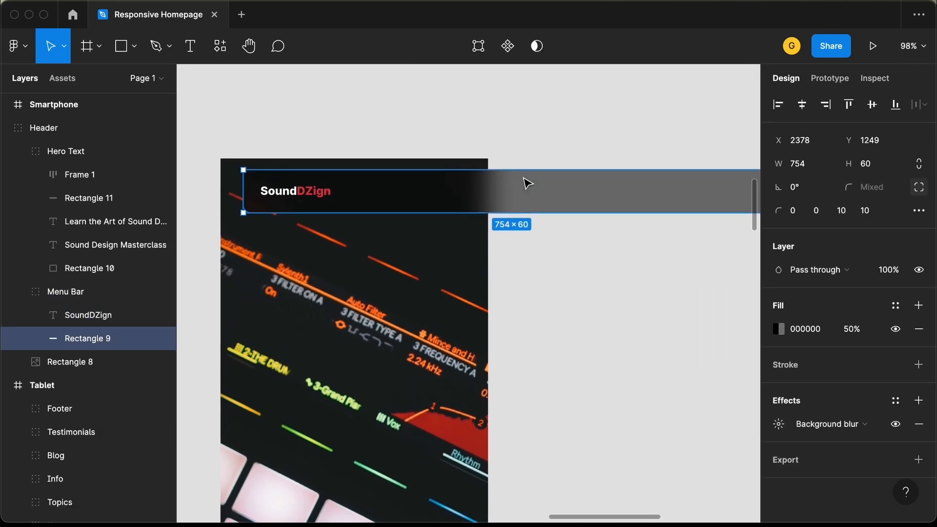
scroll(529, 184, down, 3)
scroll(523, 176, right, 1)
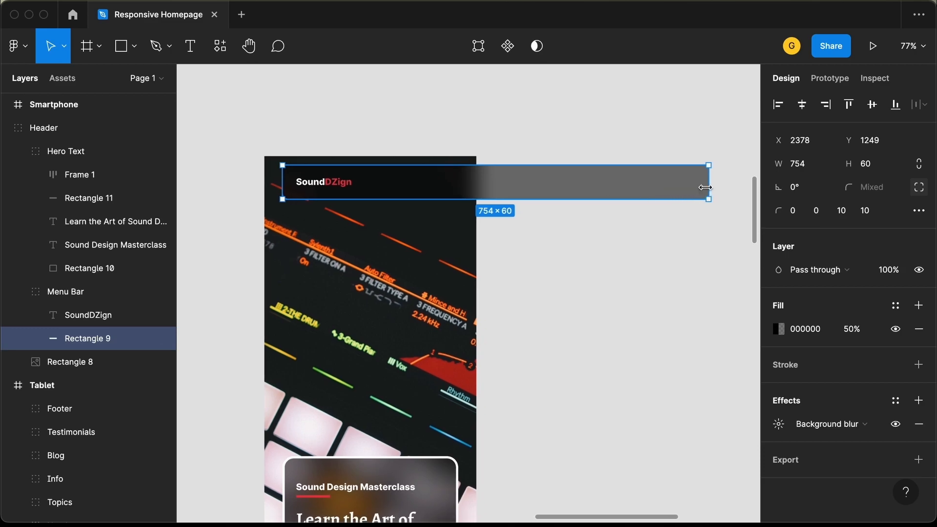
drag(707, 188, 458, 187)
scroll(469, 193, up, 3)
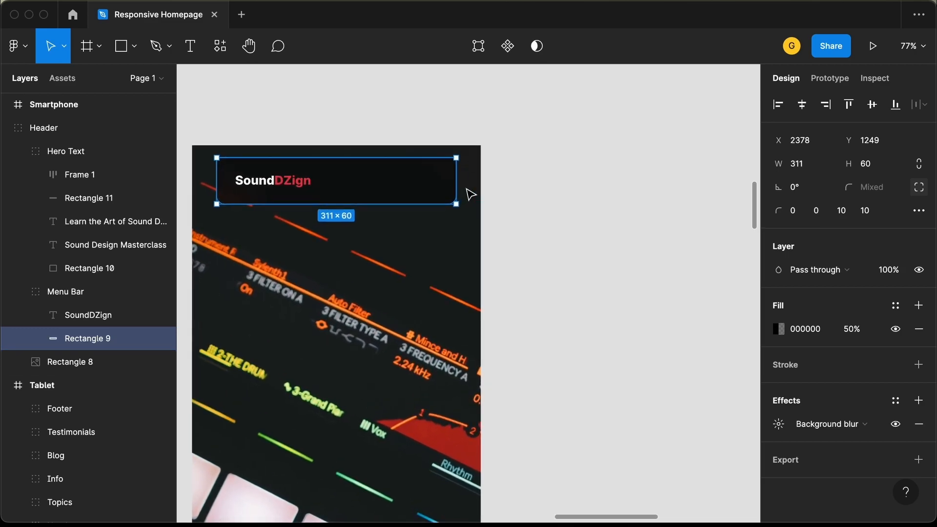
scroll(470, 194, up, 1)
key(alt)
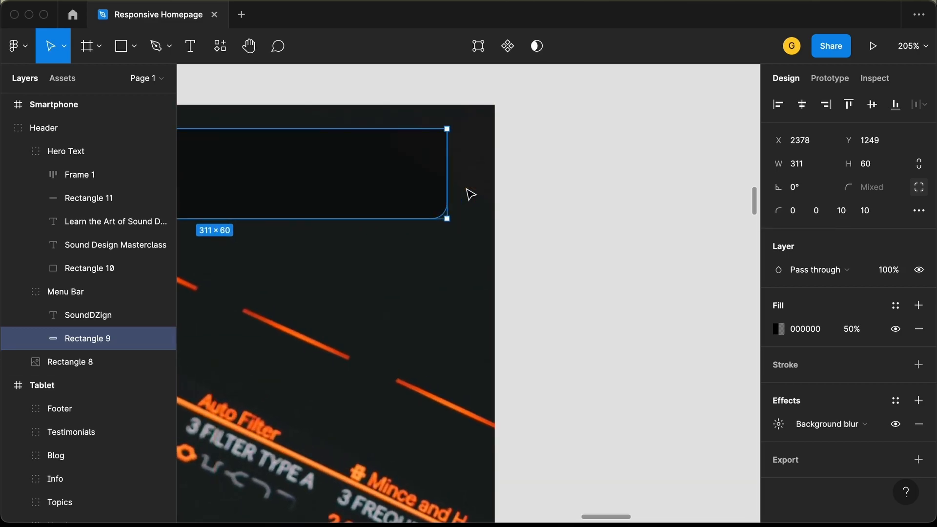
scroll(469, 192, left, 5)
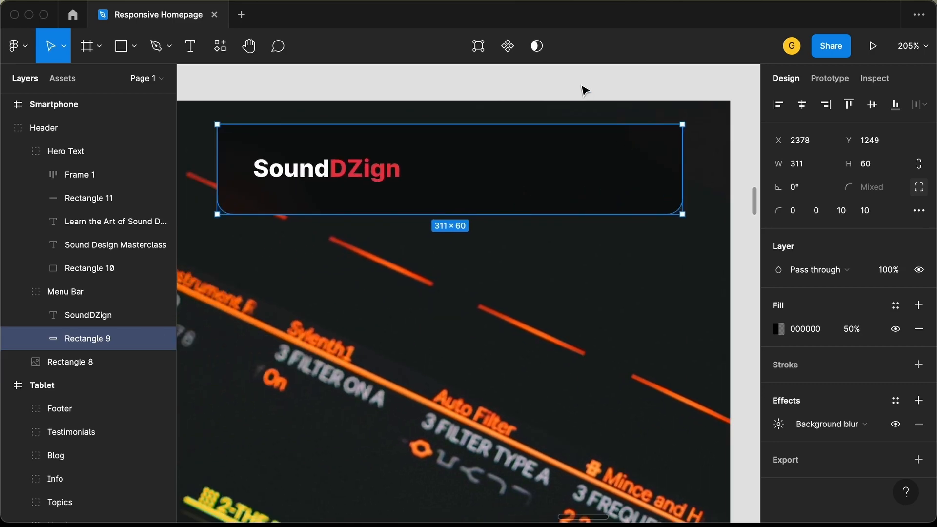
click(325, 89)
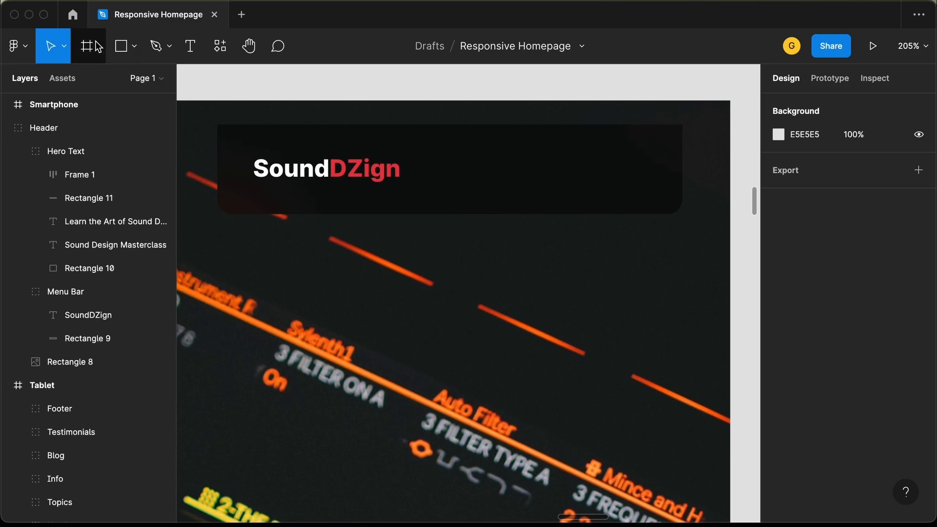
Step: Draw a small rectangle near the right end of the menu bar and size it 20 wide by 3 high
click(124, 49)
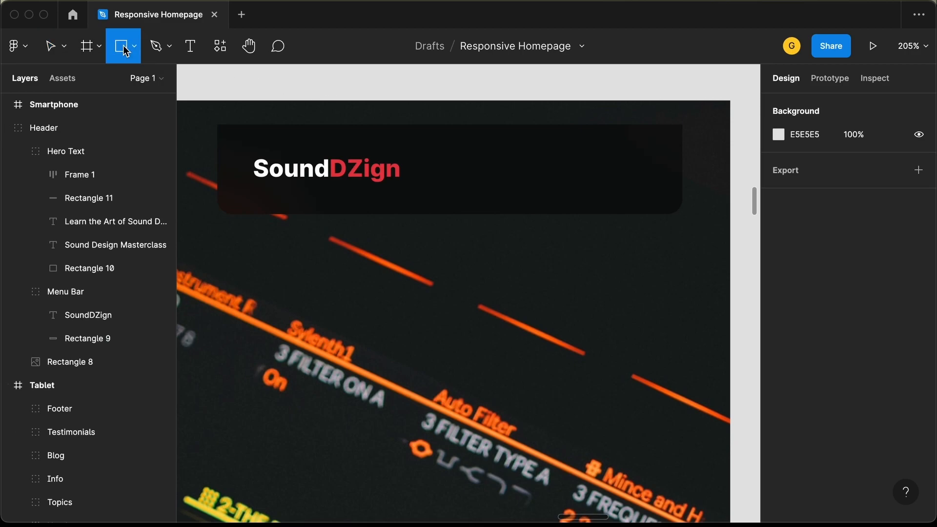
drag(590, 146, 627, 157)
click(815, 170)
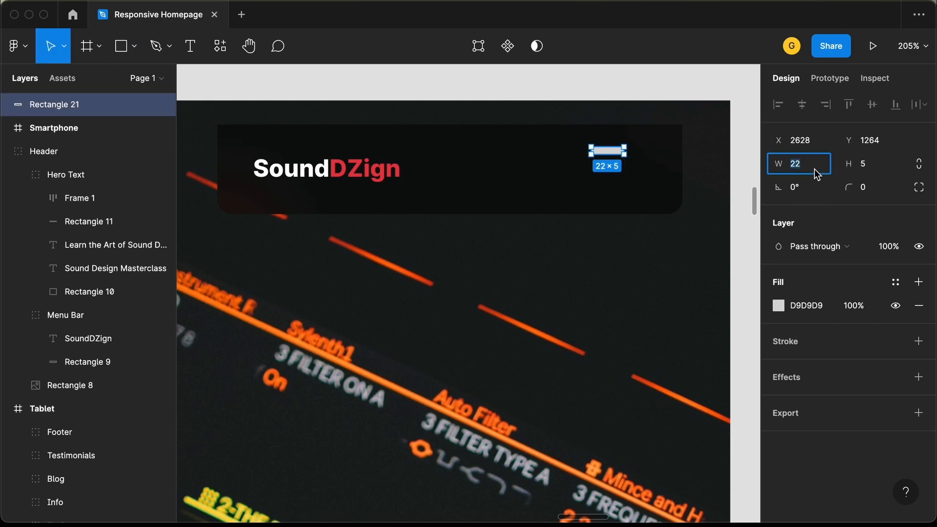
text(20)
key(Return)
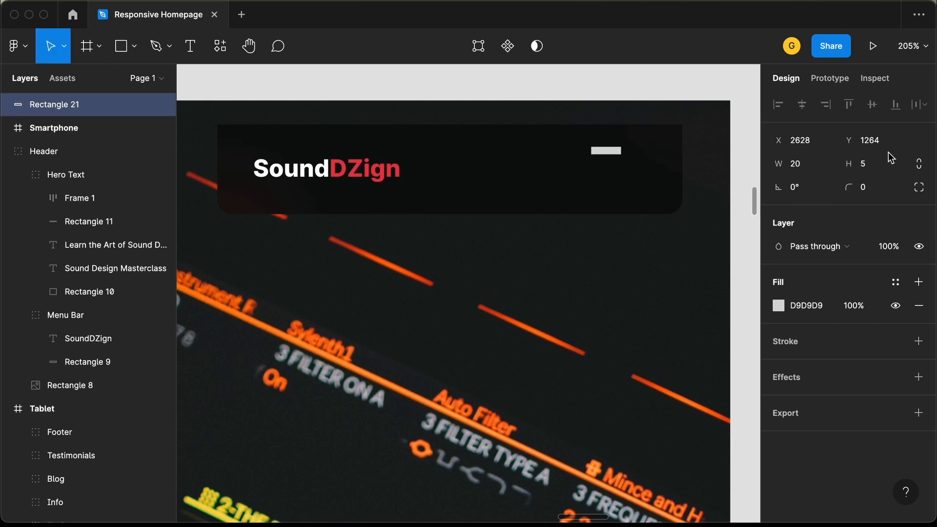
click(894, 169)
text(3)
key(Return)
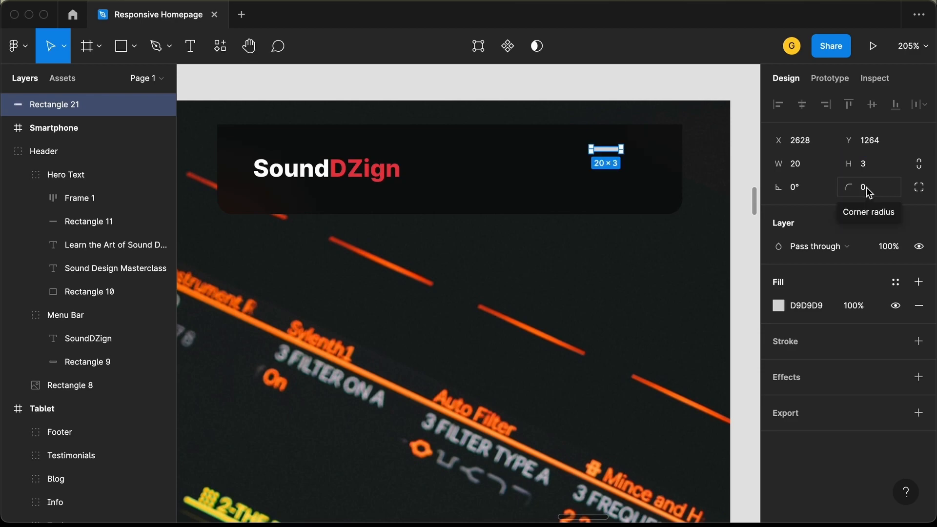
Step: Round the small rectangle's corners with a radius of 3
click(872, 187)
text(3)
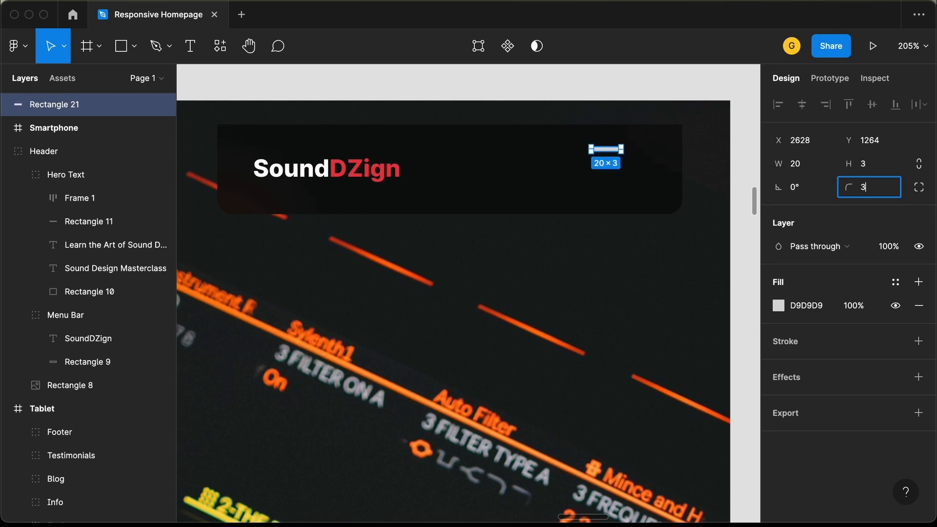
key(Return)
Step: Duplicate the small rounded bar and place the copy directly below the original at Y 1272
scroll(582, 139, up, 5)
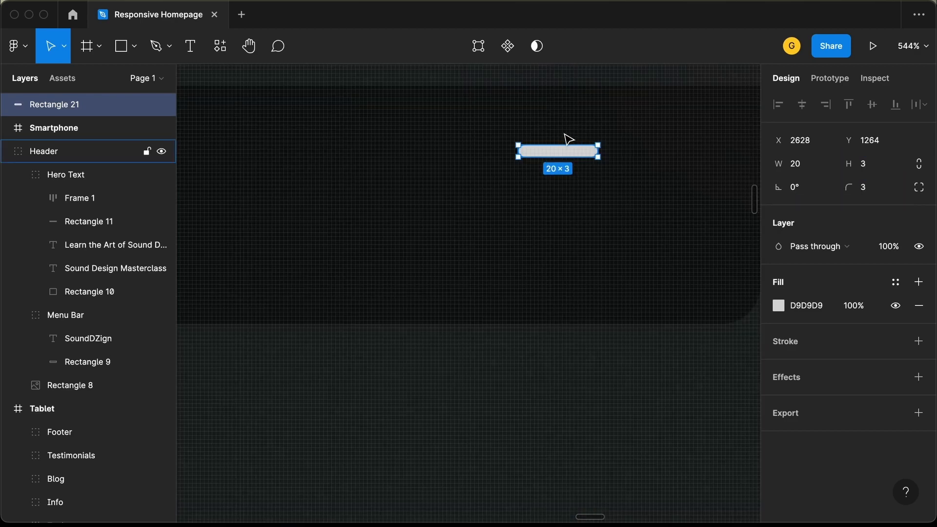
key(super+d)
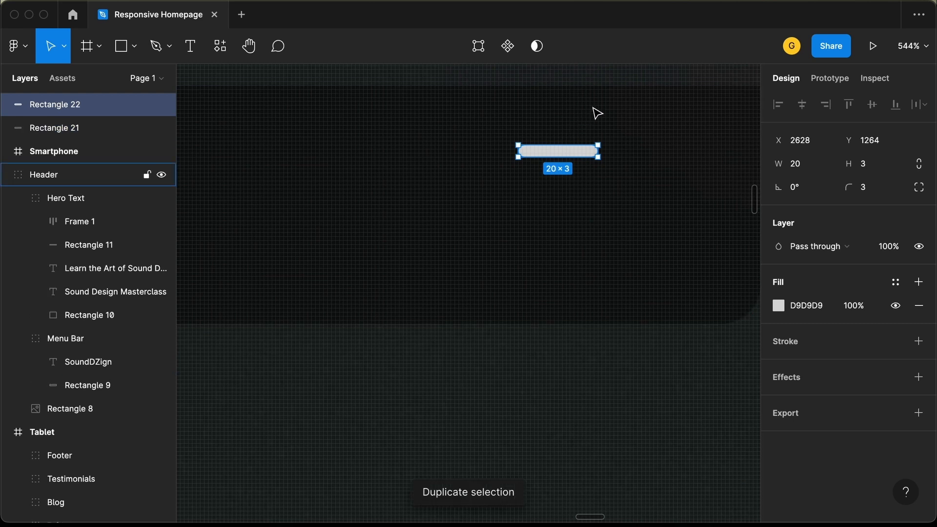
key(shift+Down)
key(Up)
key(Up)
key(Up)
key(alt)
key(Down)
key(alt)
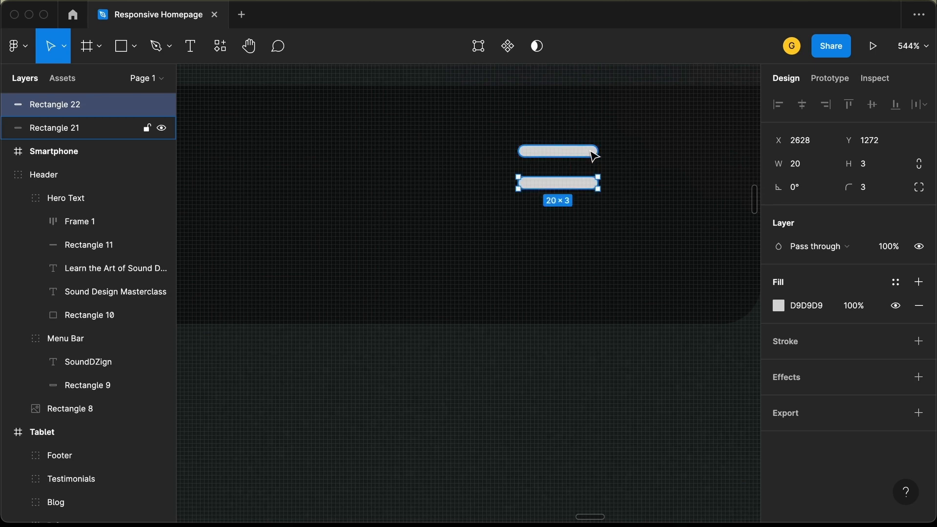
Step: Group the two small bars and rename the group Menu Icon
ctrl+scroll(594, 156, down, 5)
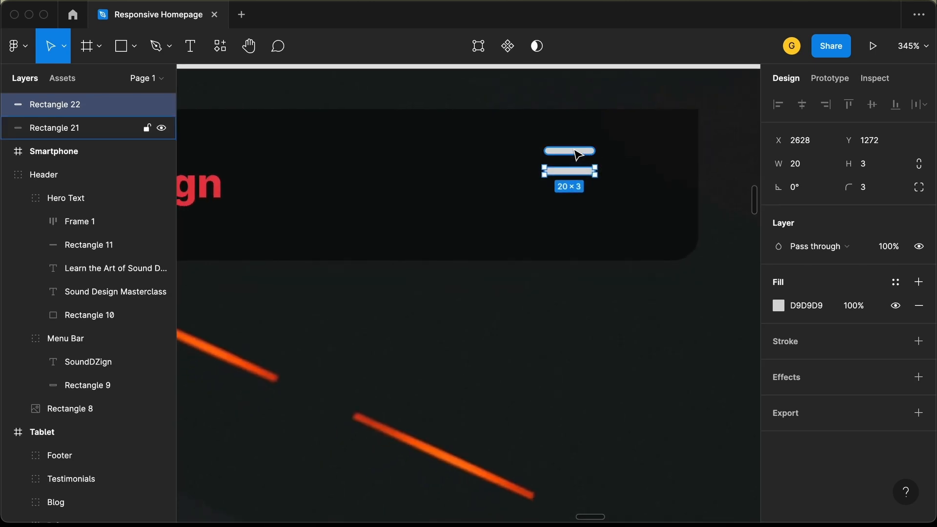
click(579, 155)
click(580, 171)
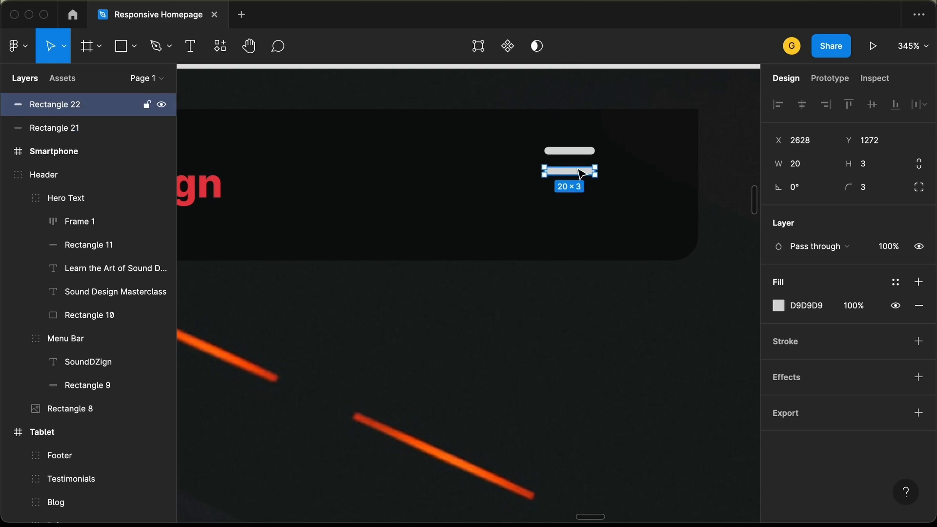
shift+click(580, 149)
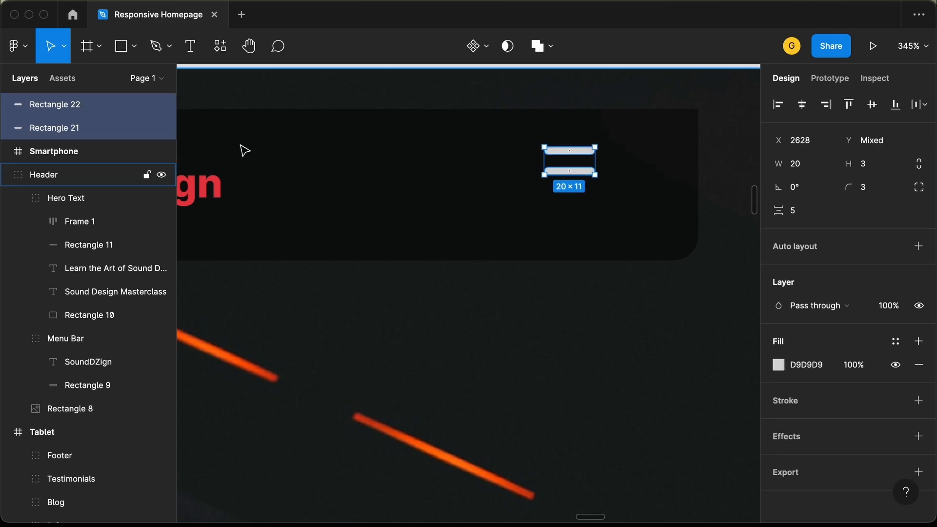
key(super+g)
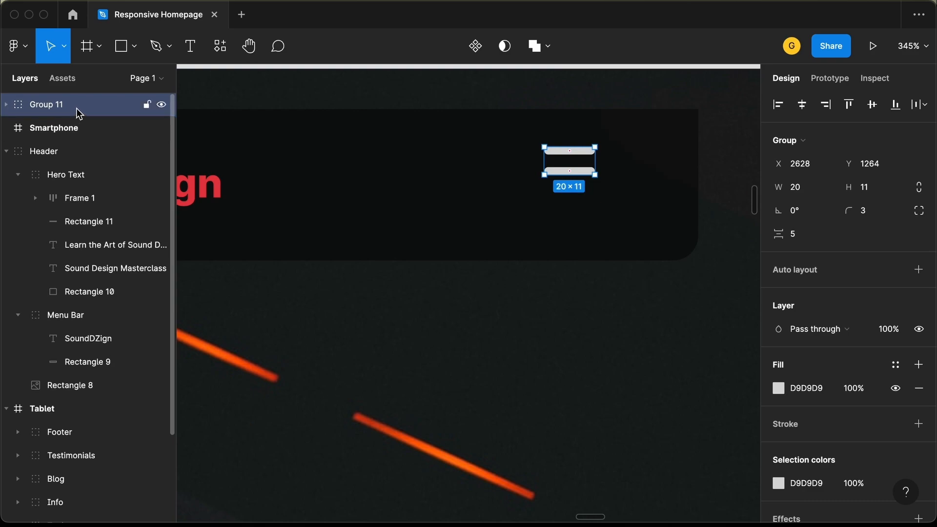
double_click(79, 112)
text(Me)
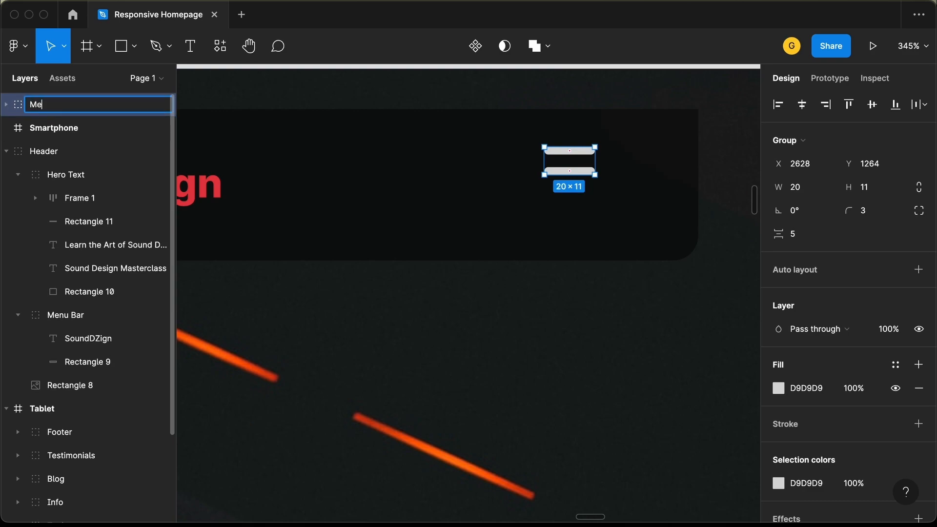
text(nu Icon)
key(Return)
Step: Move the Menu Icon group into the Header group and position it in the menu bar at X 2645, Y 1273
key(minus)
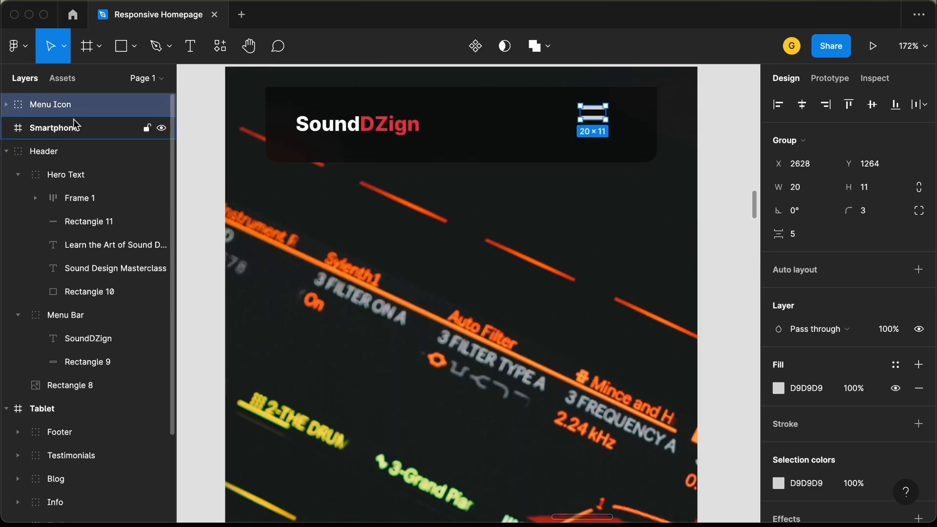
drag(79, 117, 72, 161)
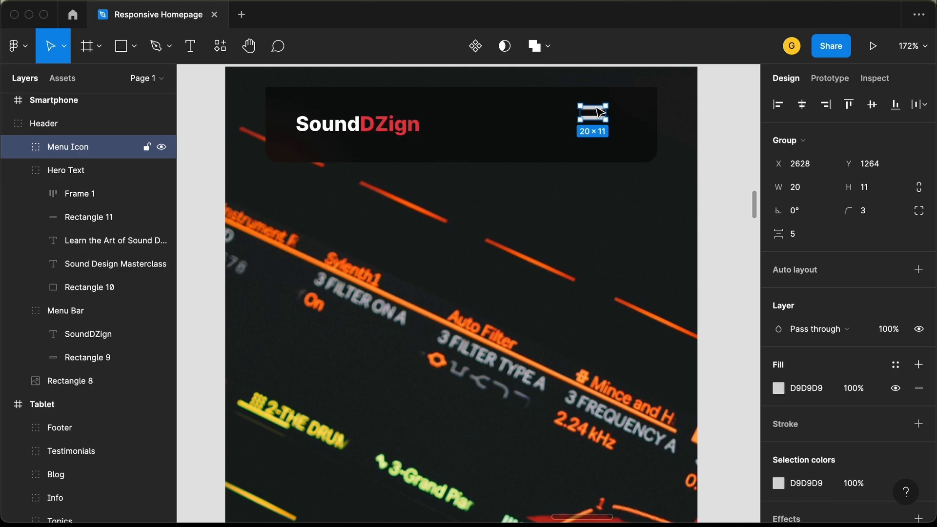
drag(600, 116, 598, 122)
key(shift+Right)
key(shift+Right)
key(Left)
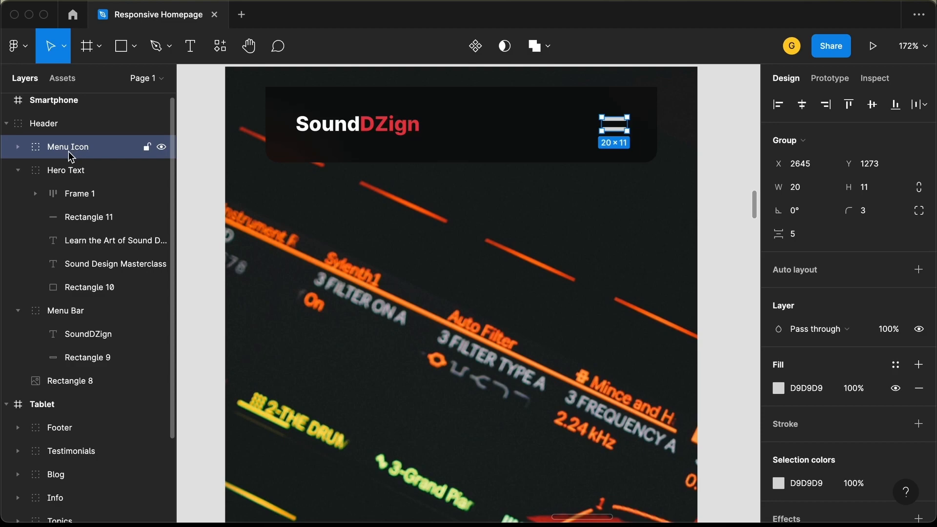
Step: Move the Menu Icon layer into the Menu Bar group, directly above the SoundDZign text layer
drag(63, 153, 78, 336)
key(Tab)
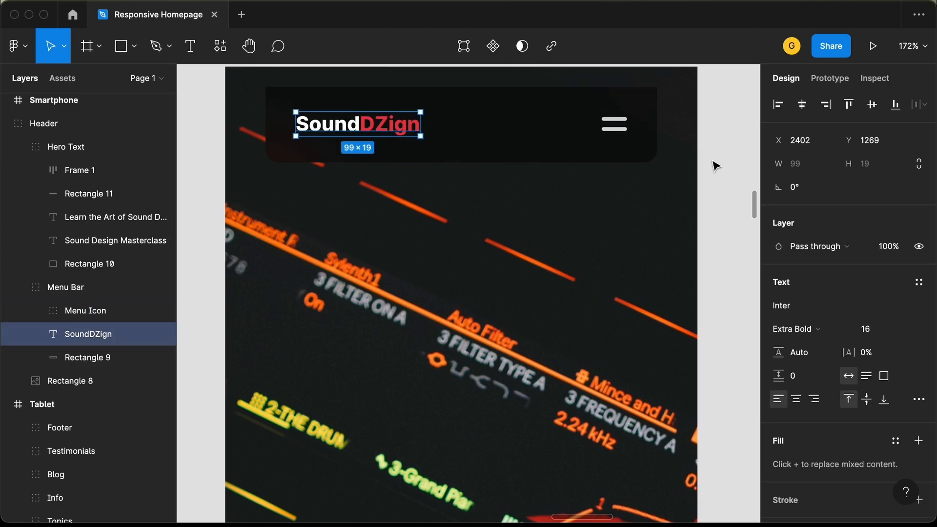
click(713, 165)
scroll(677, 202, down, 10)
scroll(677, 202, right, 1)
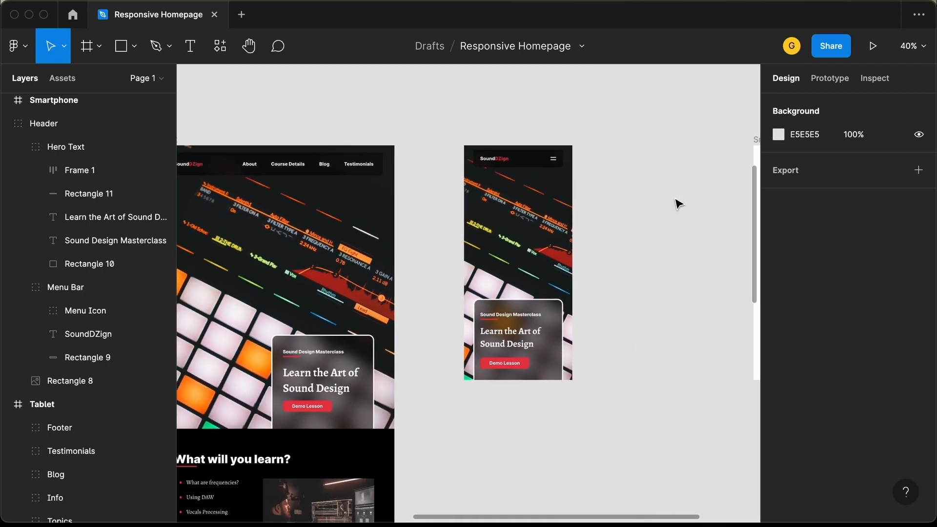
scroll(646, 214, right, 2)
scroll(646, 215, right, 1)
scroll(646, 215, down, 1)
scroll(556, 242, right, 1)
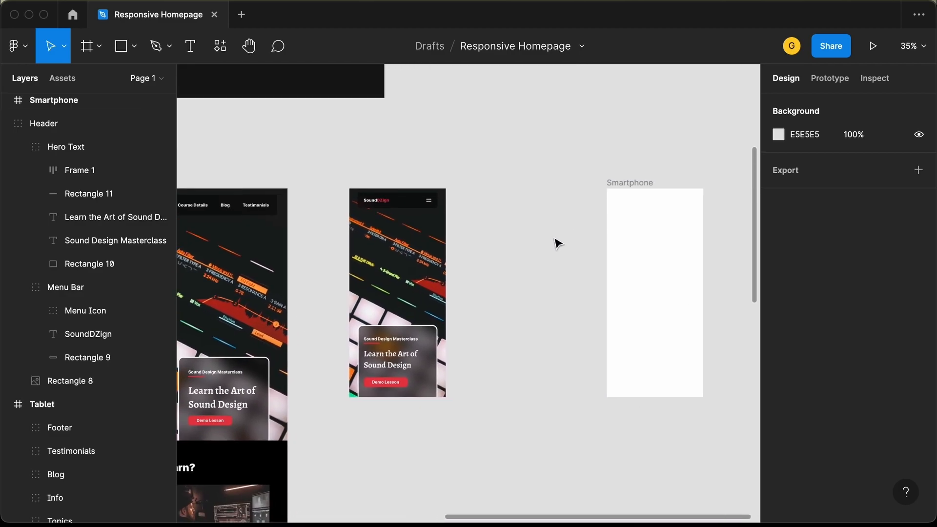
Step: Move the adapted Header group into the empty Smartphone frame so that it fills the frame's top area
drag(402, 205, 660, 209)
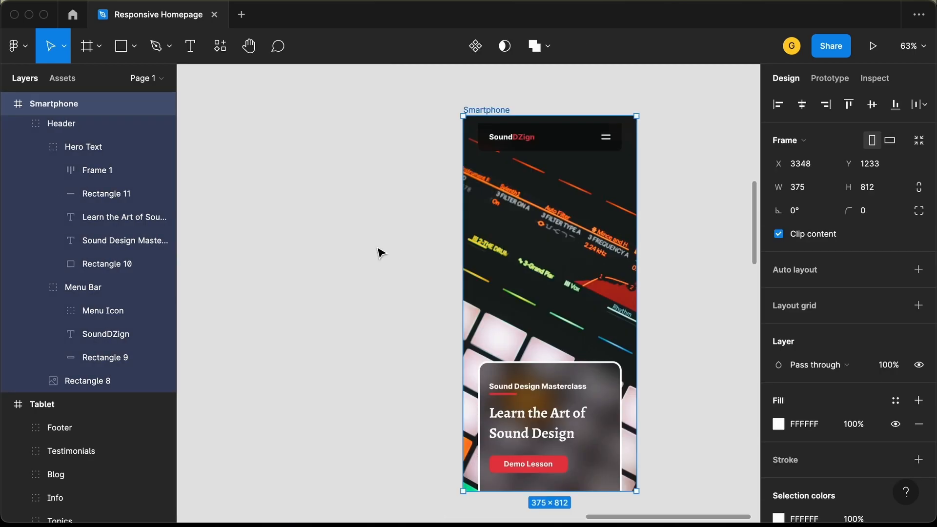
click(378, 248)
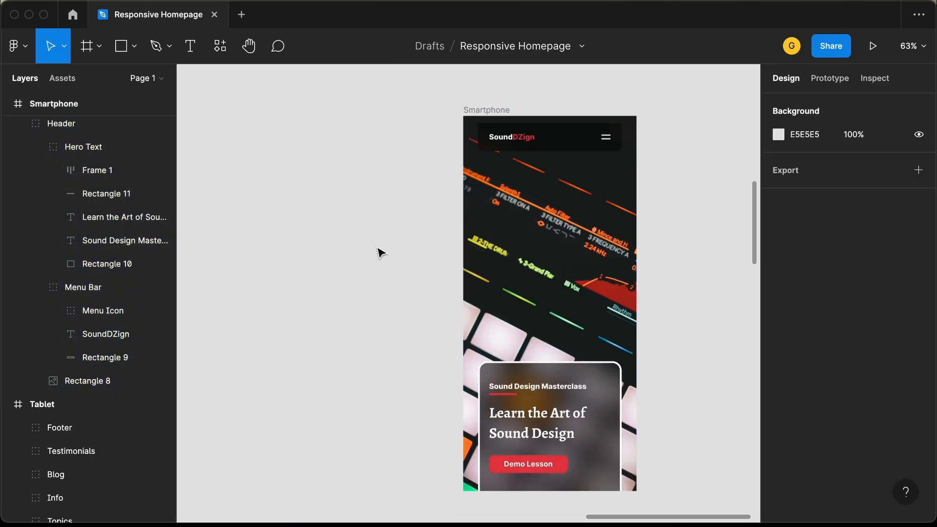
Step: Duplicate the Tablet frame's Topics section and place the copy on the empty canvas between the Tablet and Smartphone frames
scroll(378, 249, down, 1)
scroll(378, 248, left, 3)
scroll(378, 248, down, 2)
scroll(379, 251, down, 5)
scroll(379, 251, left, 3)
scroll(379, 251, down, 3)
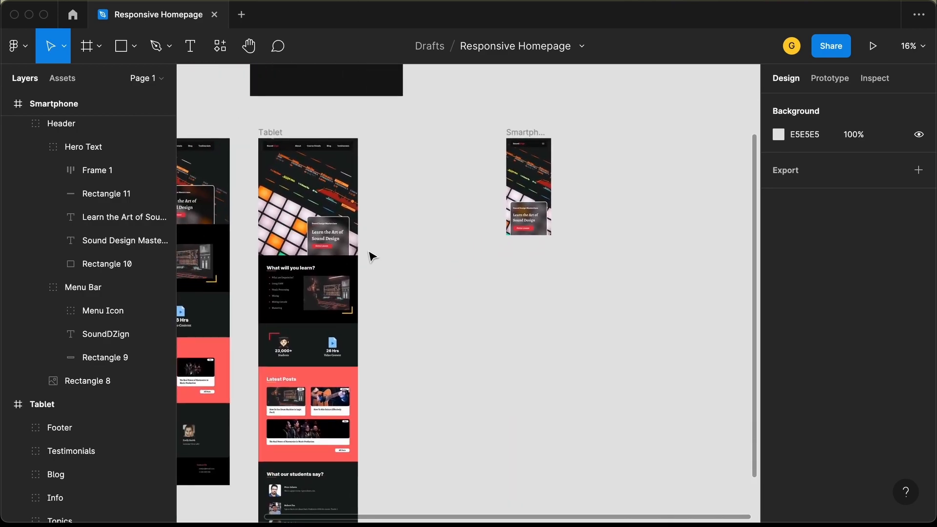
scroll(283, 286, up, 1)
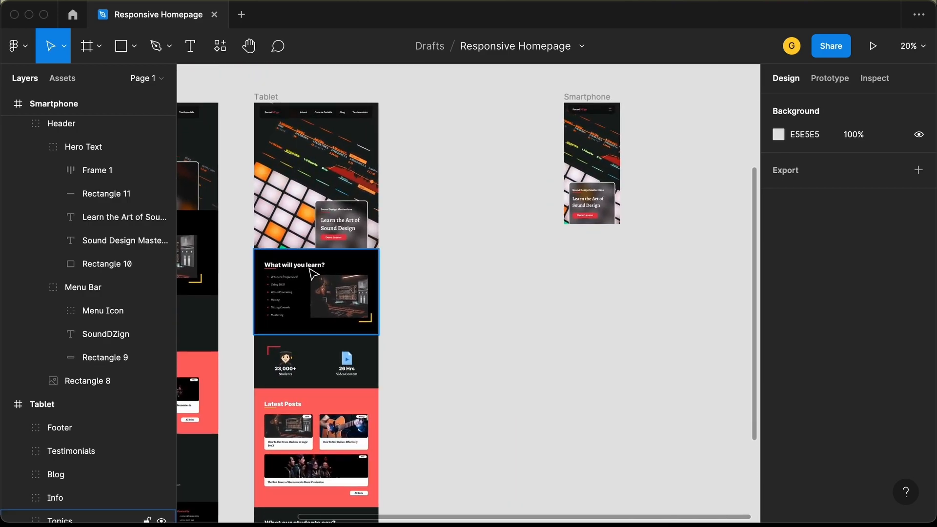
drag(300, 296, 450, 198)
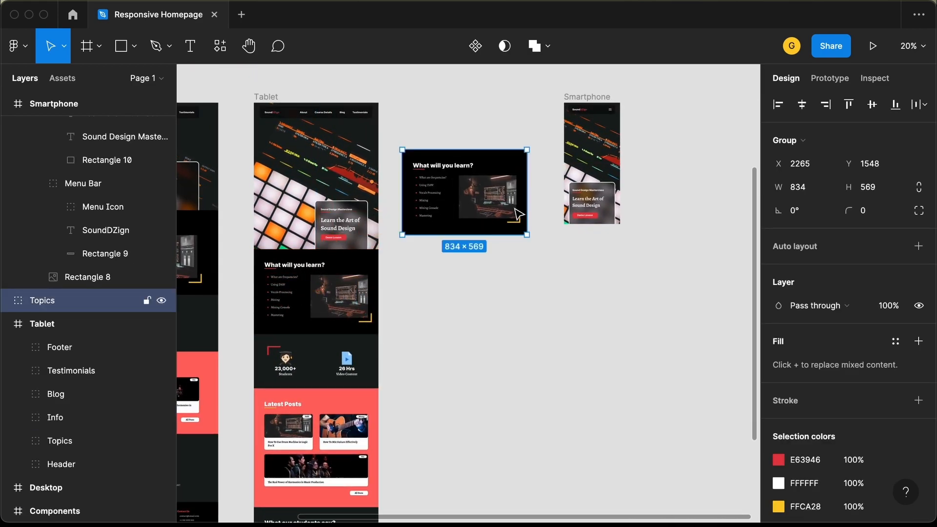
Step: Extend the Smartphone frame downward to a height of about 5834
scroll(518, 213, up, 2)
scroll(576, 87, up, 3)
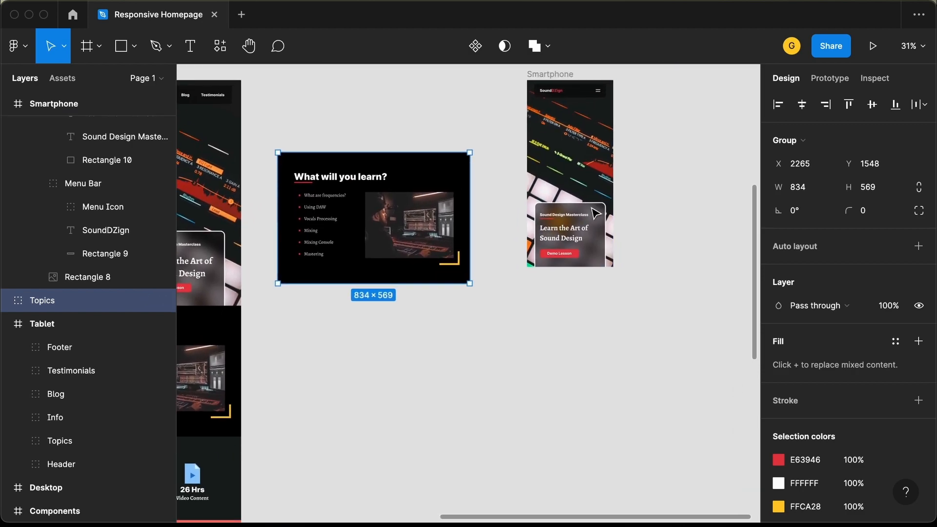
click(565, 76)
scroll(599, 120, down, 3)
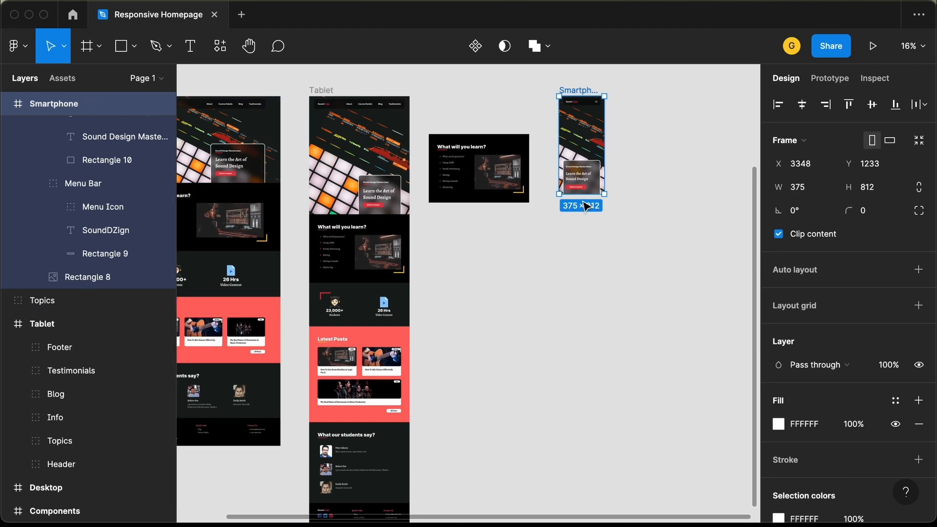
drag(585, 195, 591, 368)
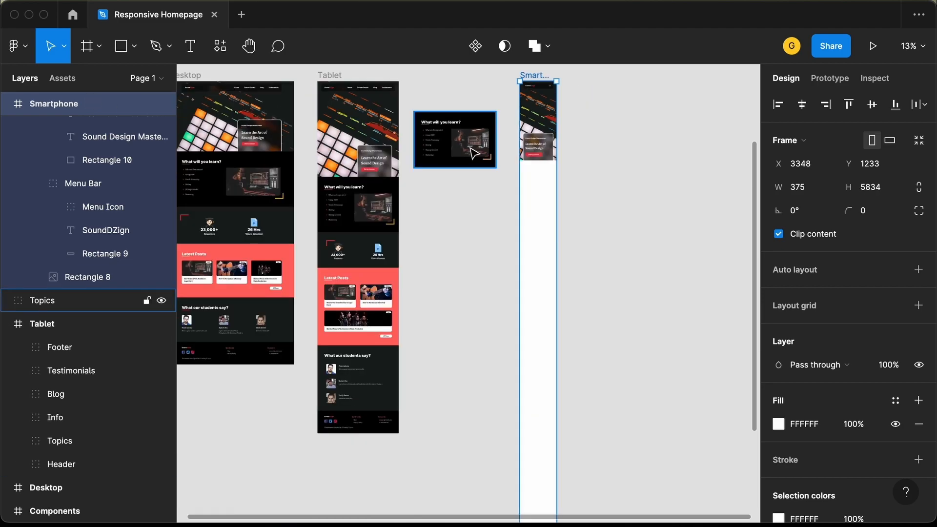
Step: Move the Topics copy lower on the canvas to X 2410, Y 2177 and delete its studio photo
scroll(474, 154, up, 4)
drag(471, 88, 506, 233)
scroll(506, 234, up, 5)
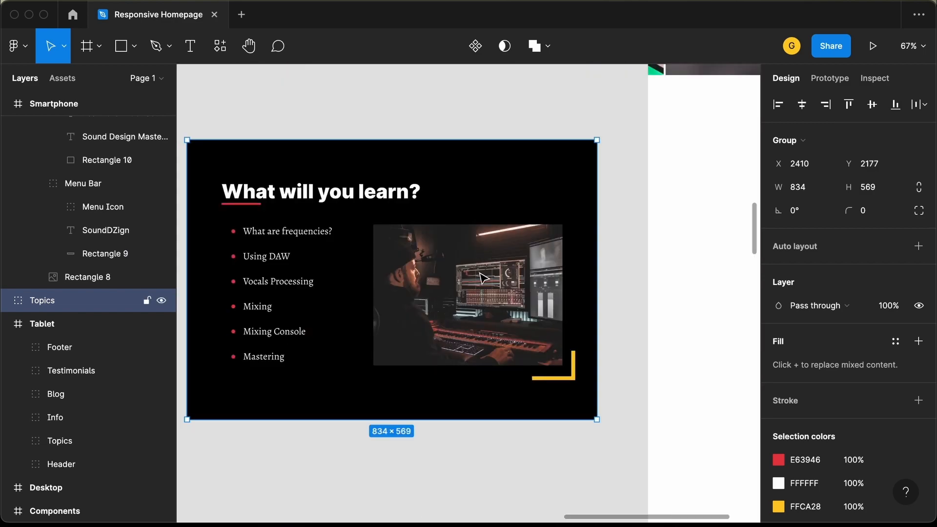
double_click(477, 287)
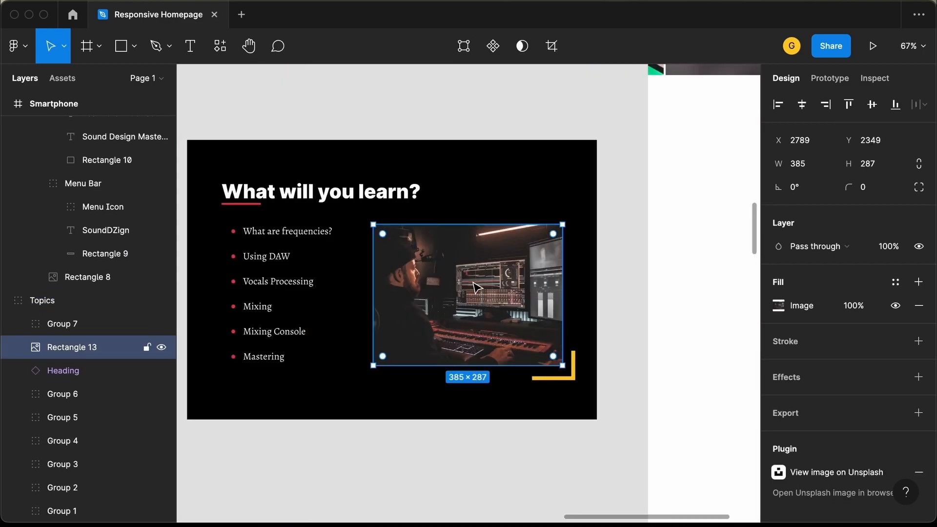
key(Delete)
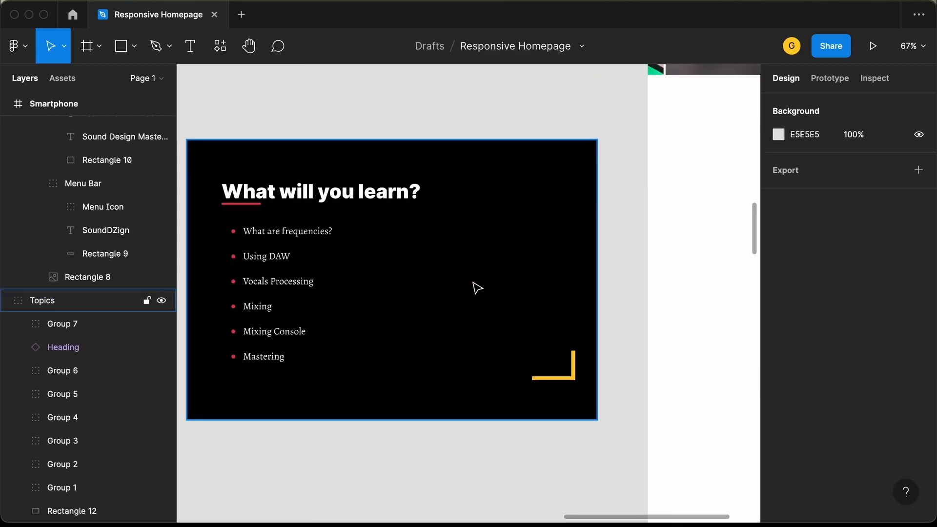
Step: Switch the "What will you learn?" heading's Platform variant to Smartphone and raise it to Y 2237
click(322, 199)
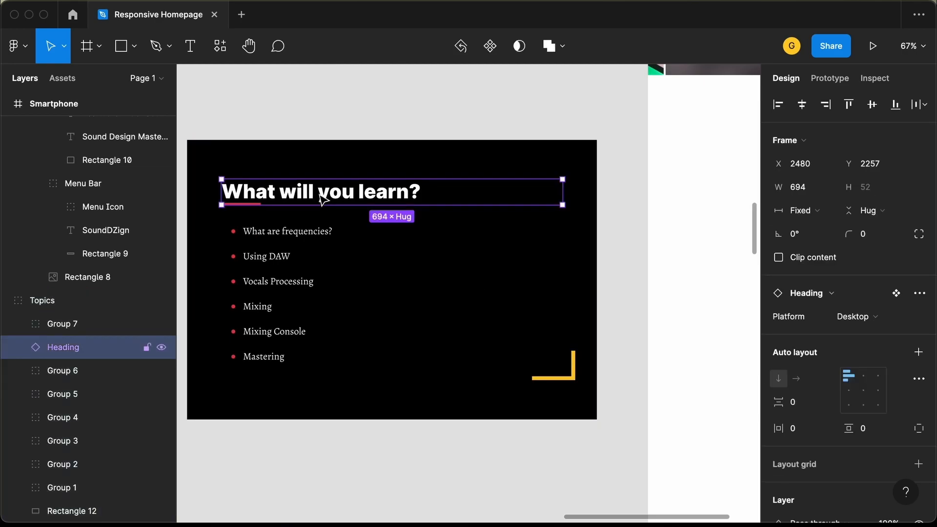
click(877, 320)
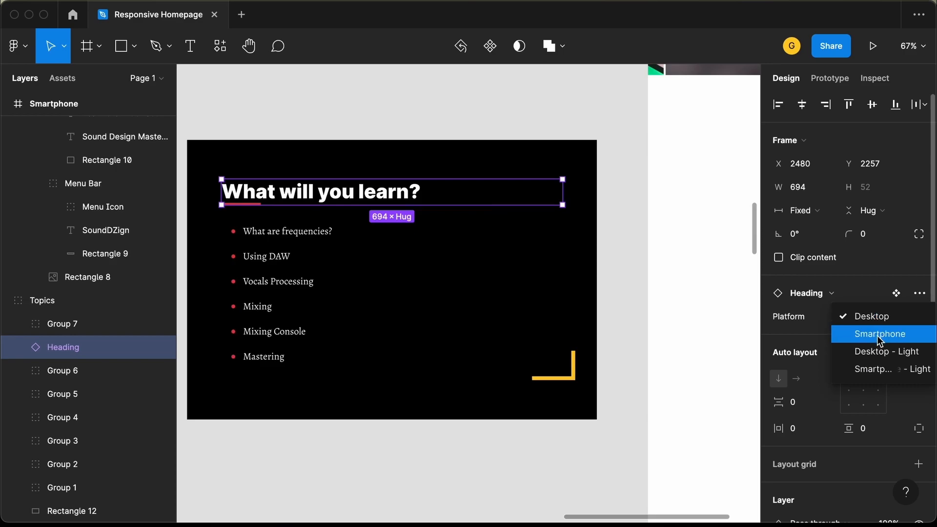
click(880, 335)
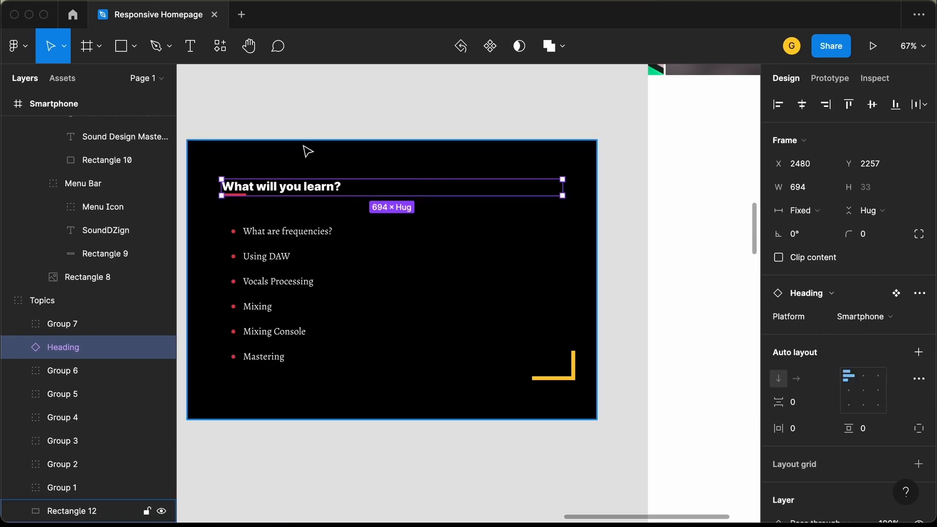
key(alt)
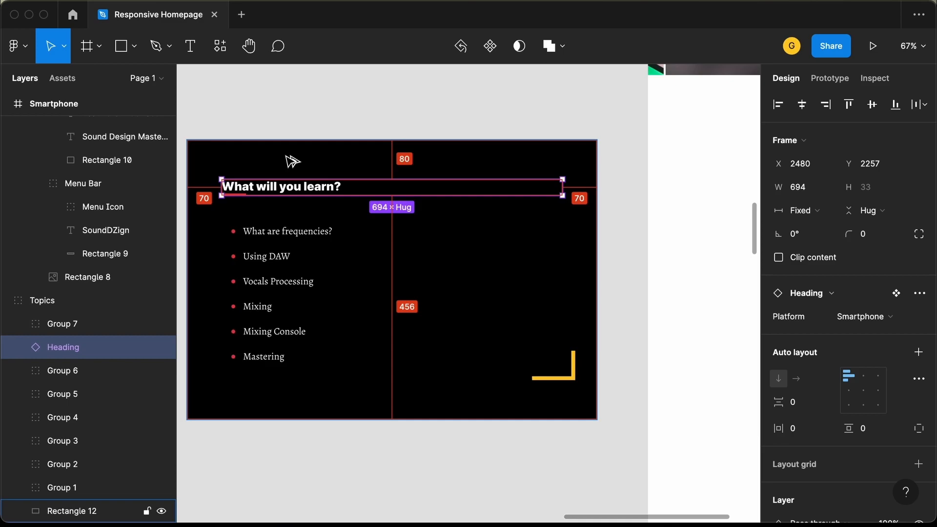
Step: Move all six bullet items of the topics list up by 50 px, closer to the heading
click(250, 232)
shift+click(260, 257)
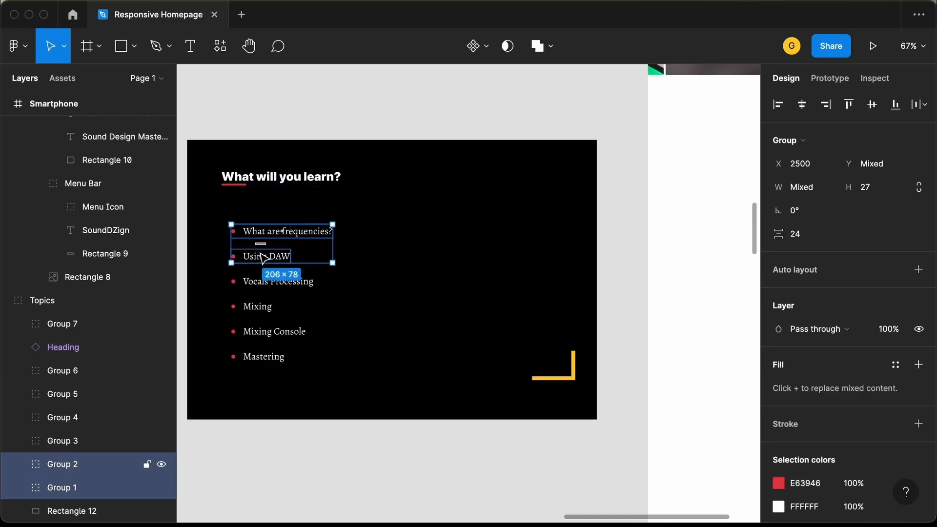
shift+click(259, 284)
shift+click(261, 308)
shift+click(261, 333)
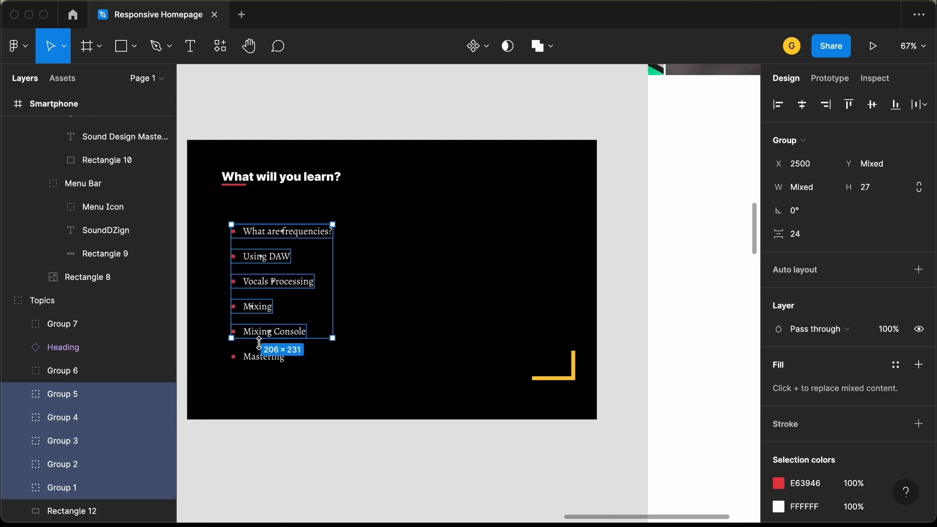
shift+click(259, 360)
key(shift+Up)
key(shift+Up)
key(shift+Up)
key(shift+Up)
key(shift+Up)
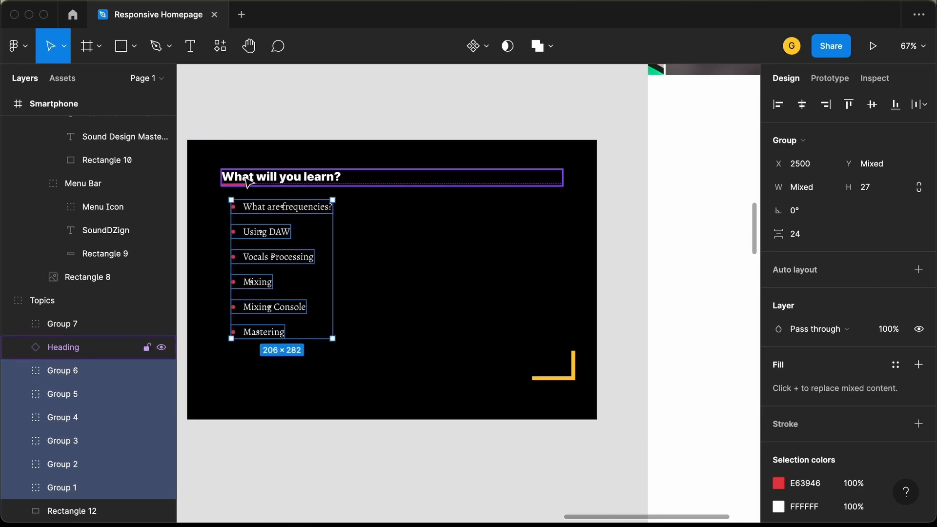
Step: Shift the heading together with the bullet list left until they start 32 px from the section's left edge
shift+click(248, 181)
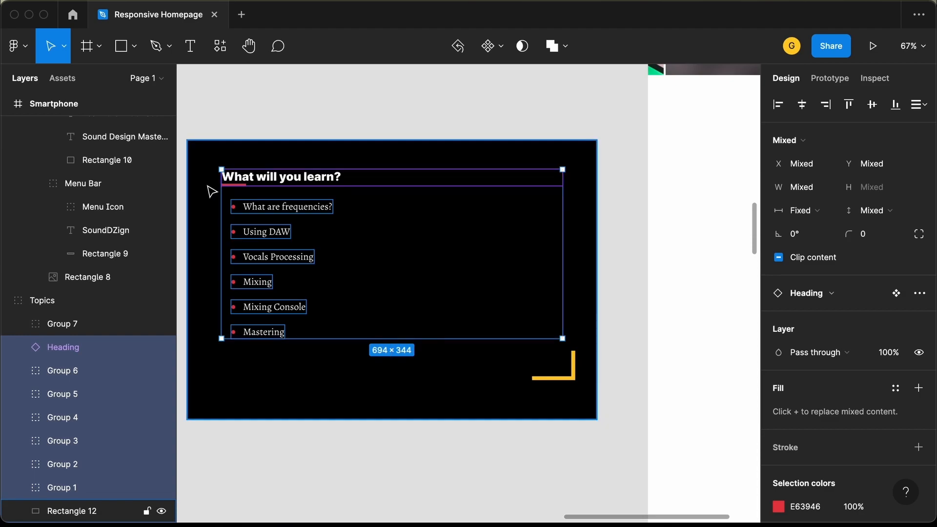
key(shift+Left)
key(shift+Left)
key(shift+Left)
key(shift+Left)
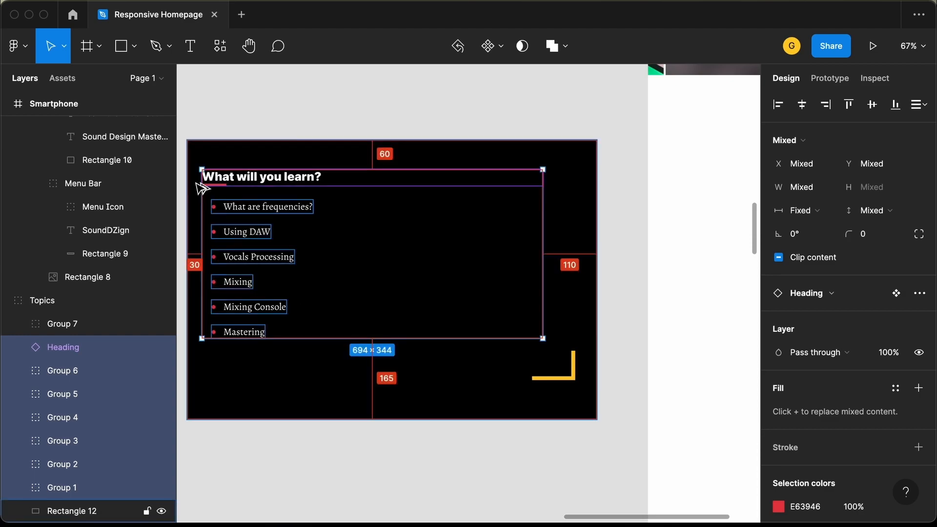
key(Right)
key(Right)
key(Escape)
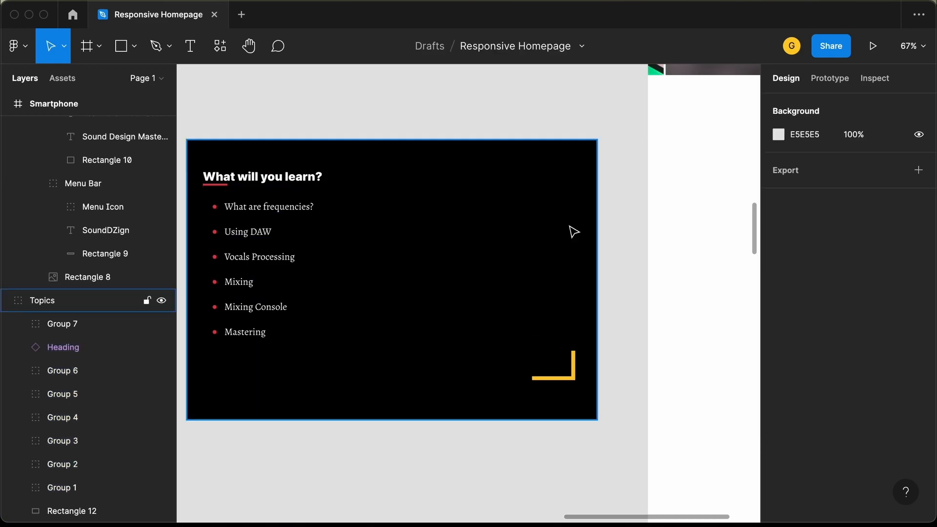
Step: Set the black Topics background's width to 375 and move the yellow corner accent onto its lower right area
click(585, 190)
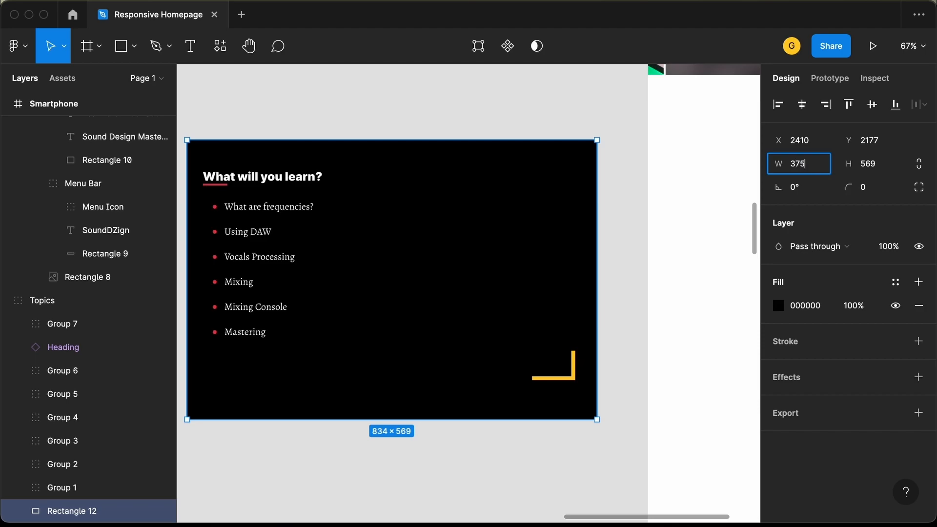
key(Return)
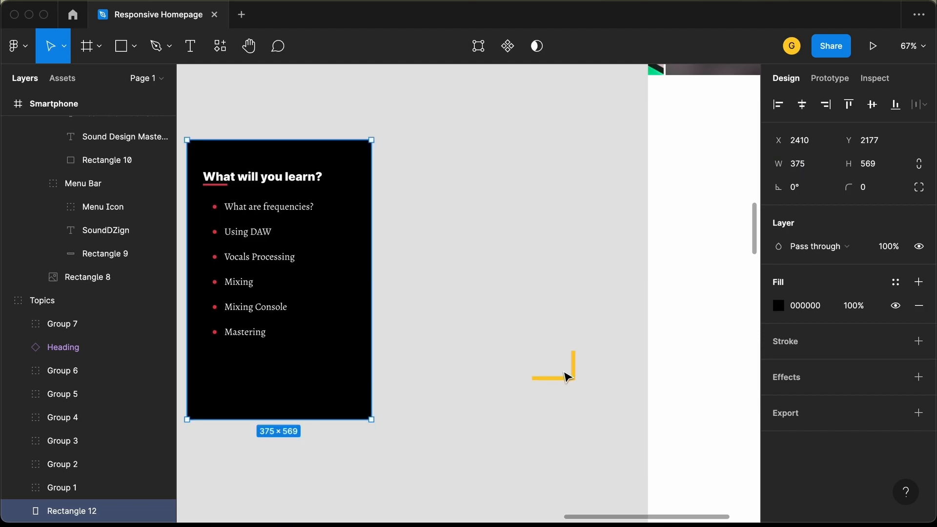
click(567, 376)
click(572, 379)
click(569, 380)
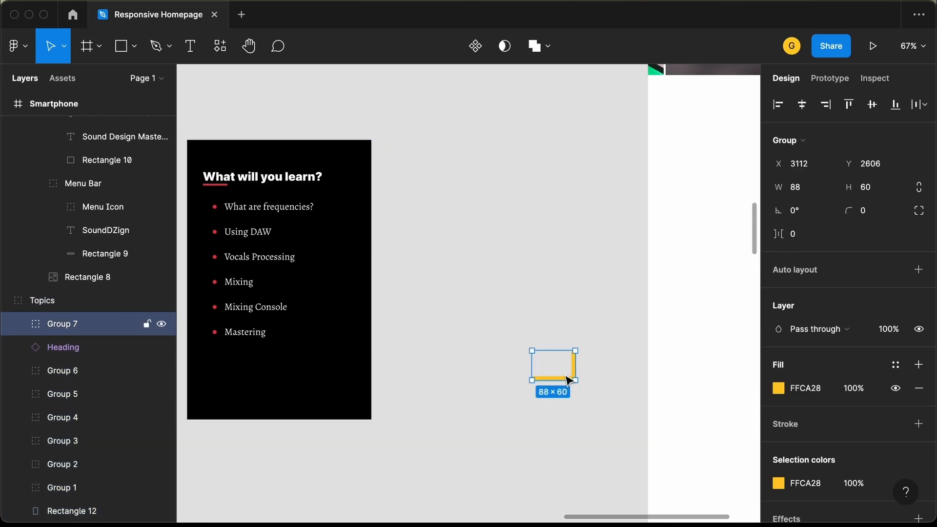
drag(567, 380, 348, 365)
click(377, 245)
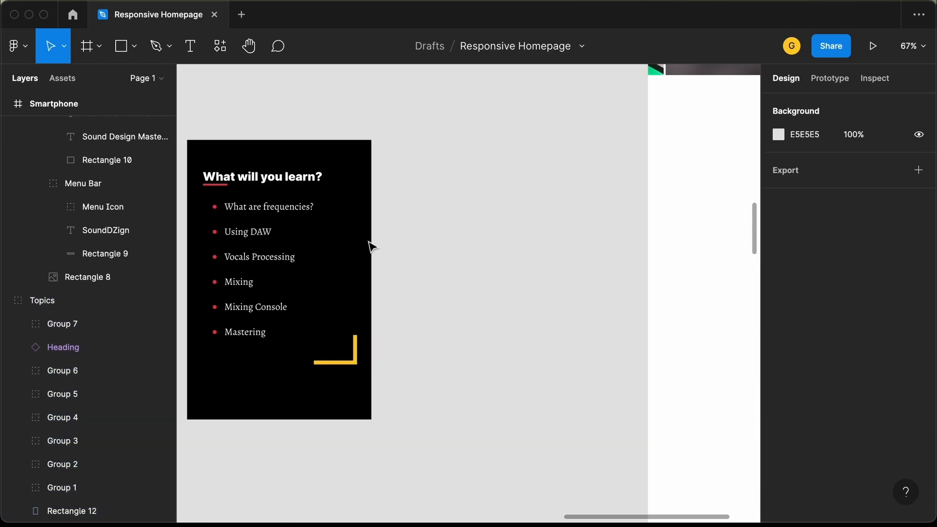
Step: Narrow the heading's box to fit inside the black background and reposition the yellow corner accent at X 2646, Y 2544
click(308, 182)
click(309, 181)
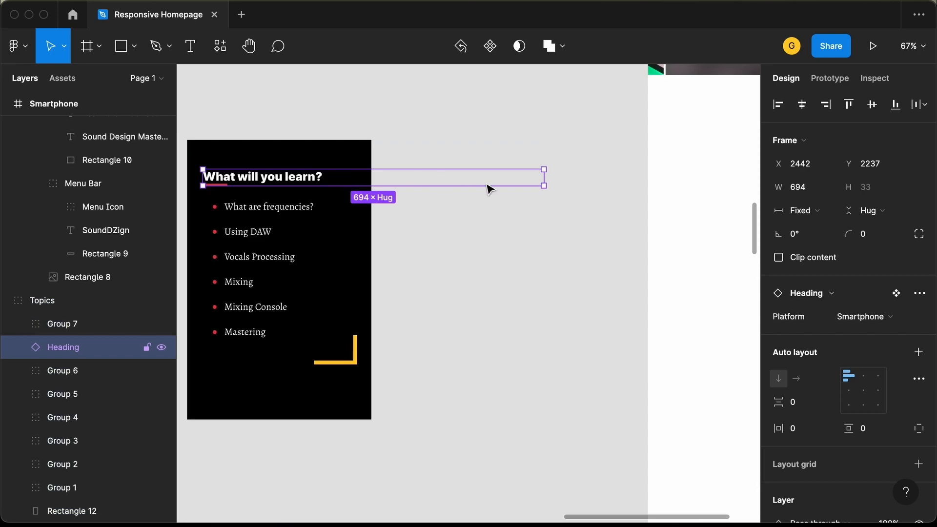
drag(546, 187, 357, 187)
drag(347, 369, 335, 355)
Step: Reduce the black Topics background's height to 487, leaving 60 px below the yellow corner accent
click(289, 388)
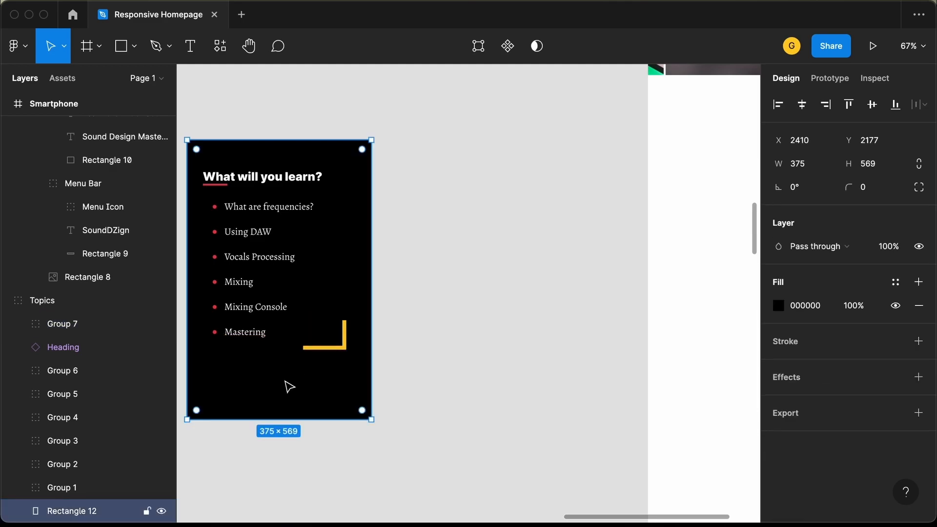
key(alt)
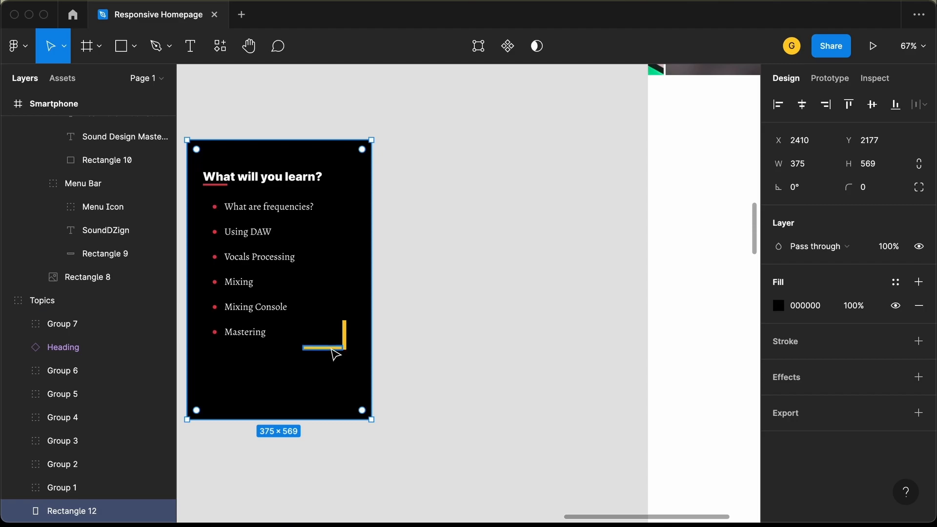
key(super+shift+Up)
key(super+shift+Up)
key(super+shift+Up)
key(super+shift+Up)
key(super+shift+Up)
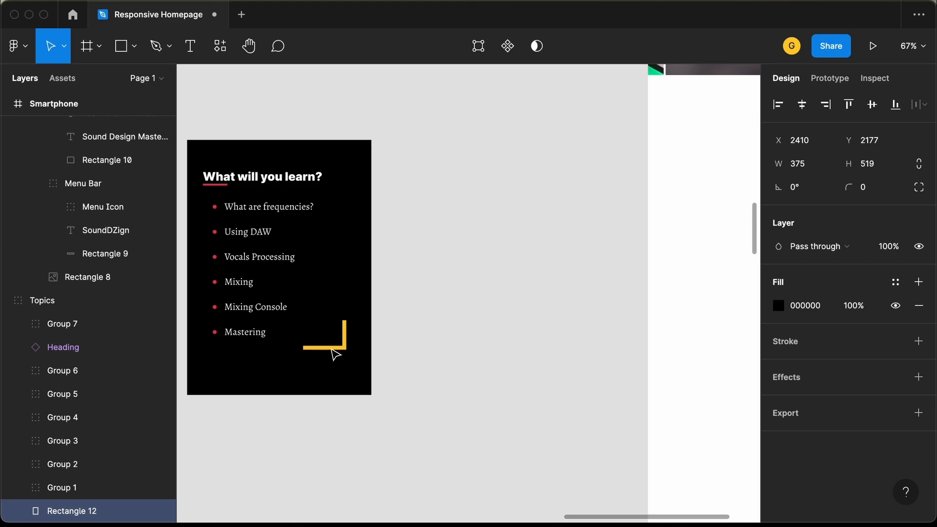
key(alt)
key(super+shift+Up)
key(super+shift+Up)
key(super+shift+Up)
key(super+Up)
key(super+Up)
key(alt)
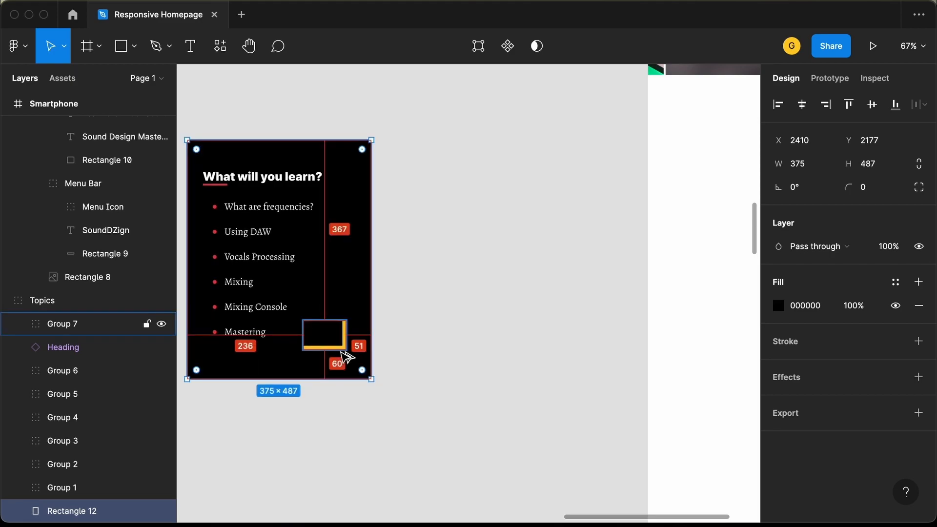
Step: Move the yellow corner accent right to X 2666, about 31 px from the background's right edge
click(341, 351)
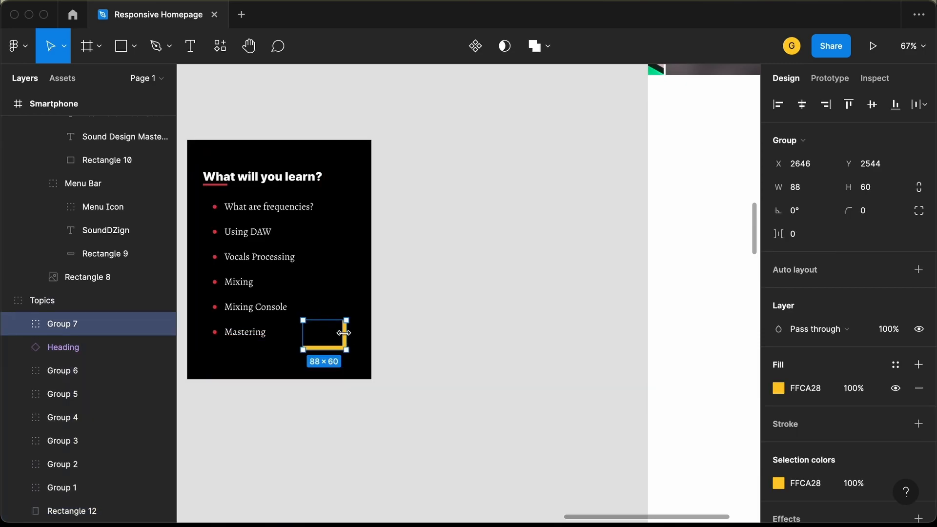
key(alt)
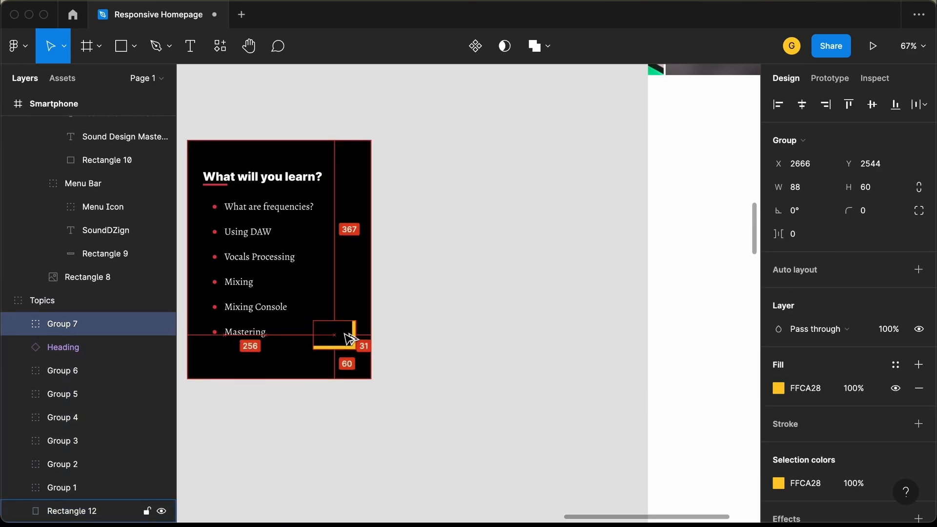
click(424, 308)
Step: Move the finished Topics group into the Smartphone frame, flush with its sides and directly below the header
scroll(424, 307, down, 5)
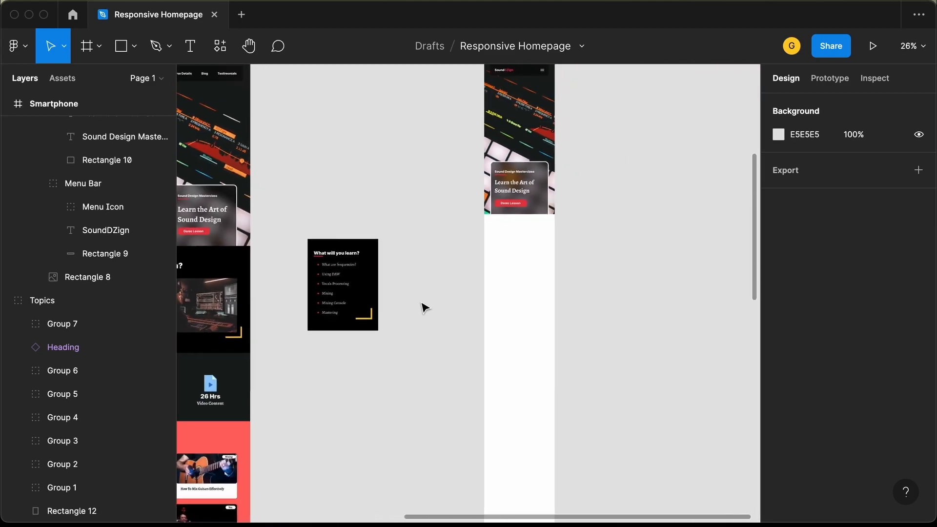
click(337, 241)
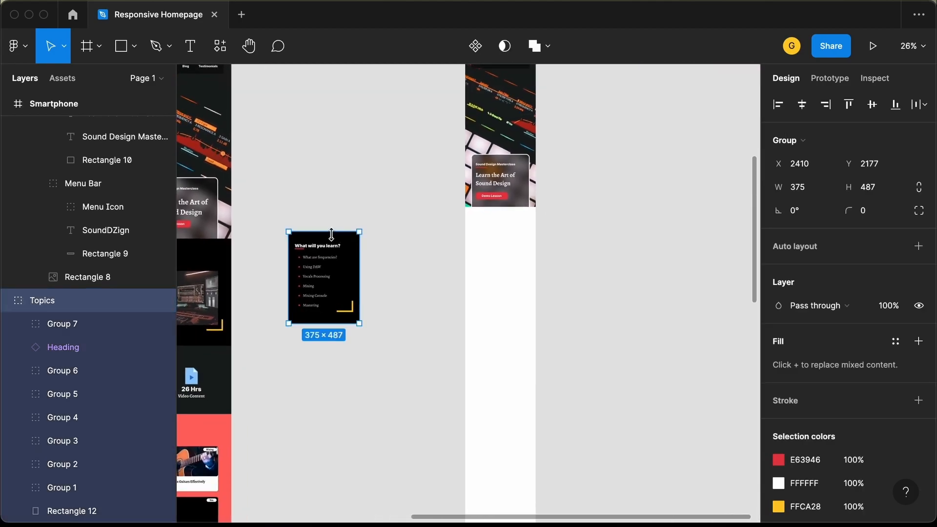
drag(344, 246, 518, 223)
click(569, 215)
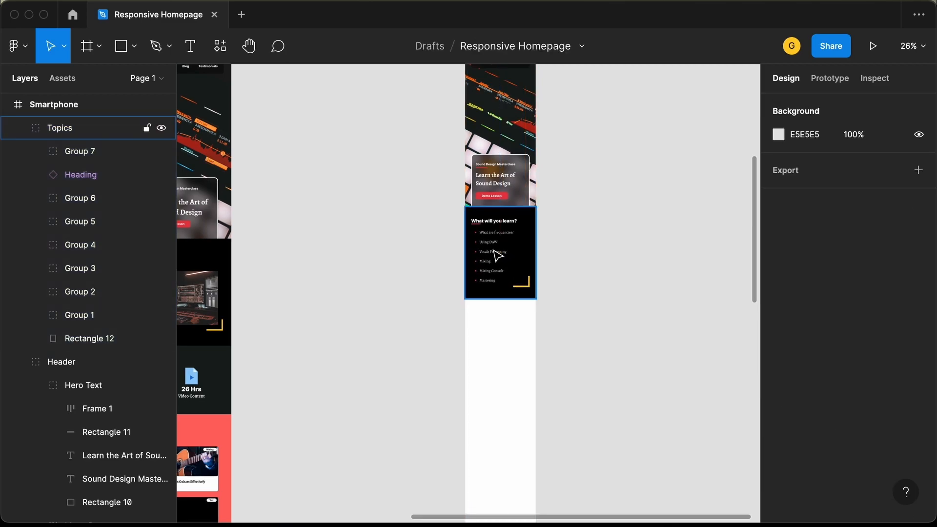
Step: Copy the Info section with the 23,000+ Students and 26 Hrs blocks from the Tablet frame onto the empty canvas beside it
scroll(436, 284, up, 5)
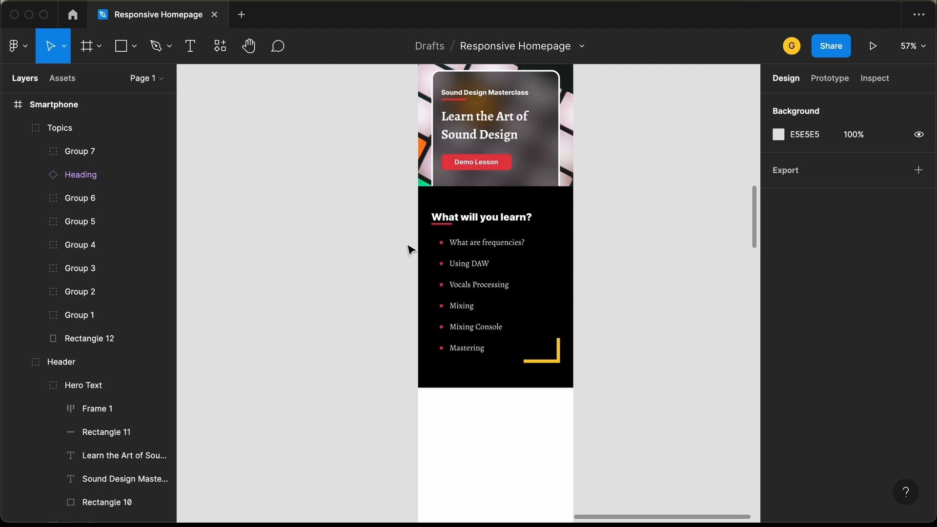
scroll(407, 251, left, 5)
scroll(406, 250, down, 5)
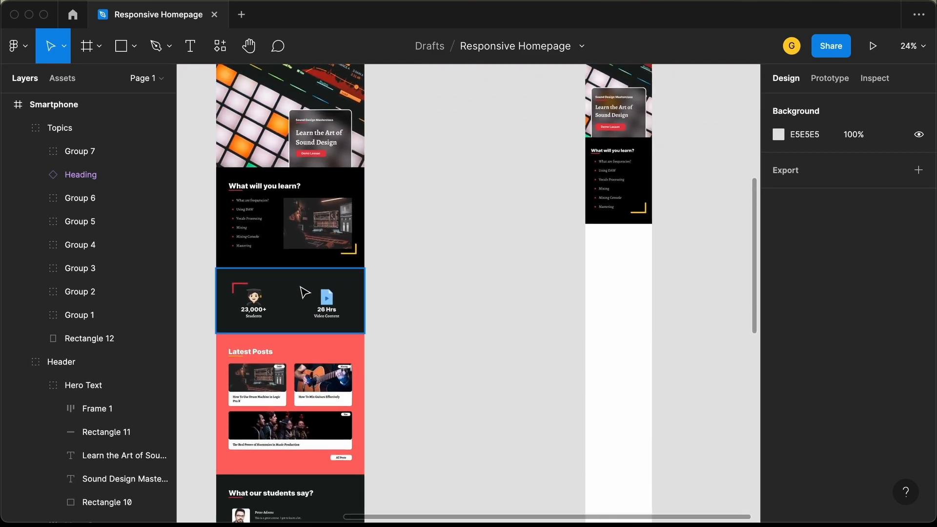
drag(288, 310, 486, 288)
scroll(486, 288, up, 2)
scroll(483, 285, up, 3)
scroll(483, 285, right, 3)
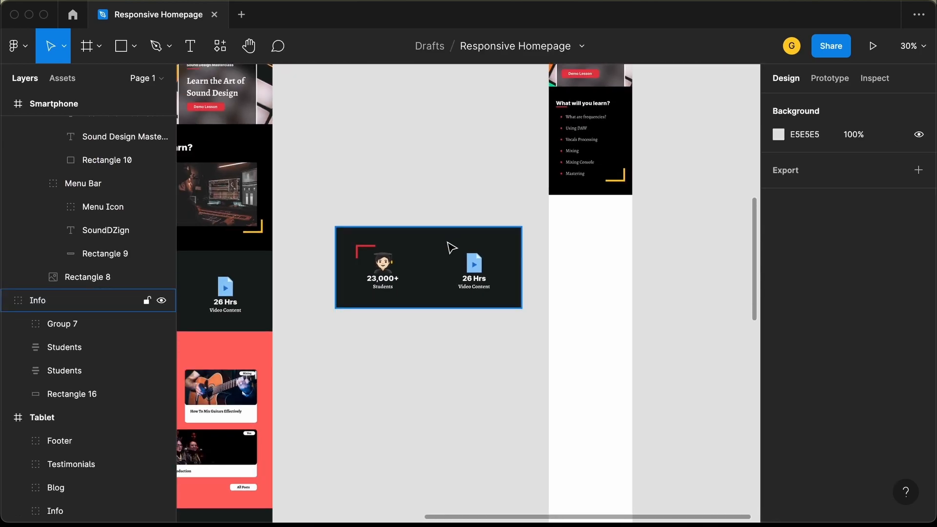
Step: Set the copied Info section's dark background to a width of 375 and extend it downward to a height of about 971
click(451, 249)
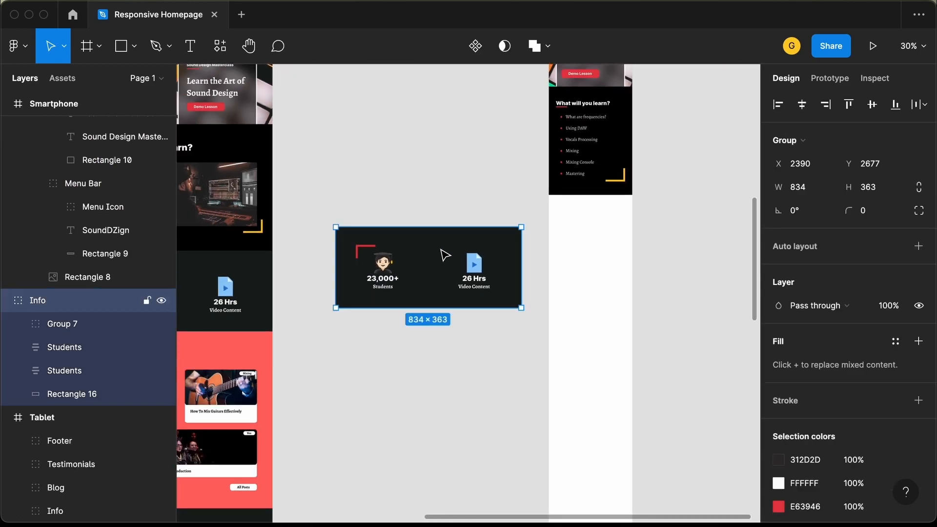
click(443, 253)
click(824, 166)
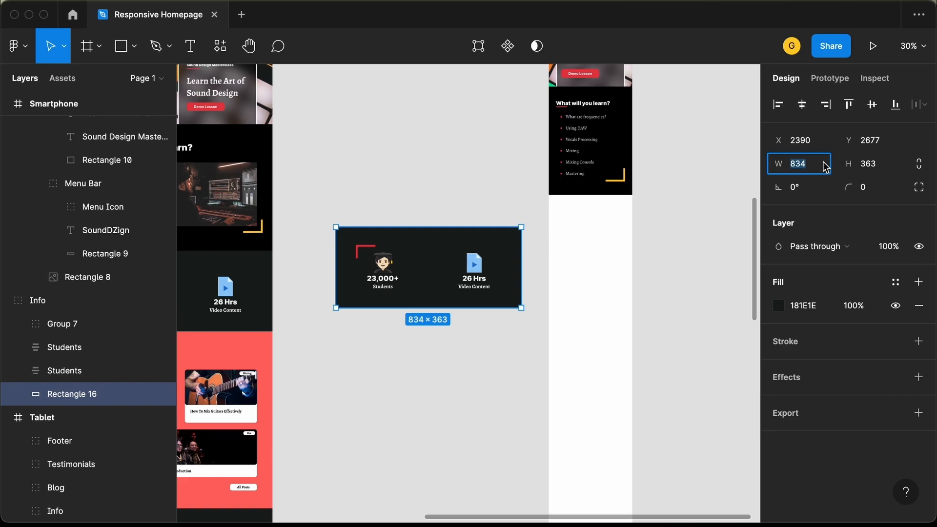
key(Return)
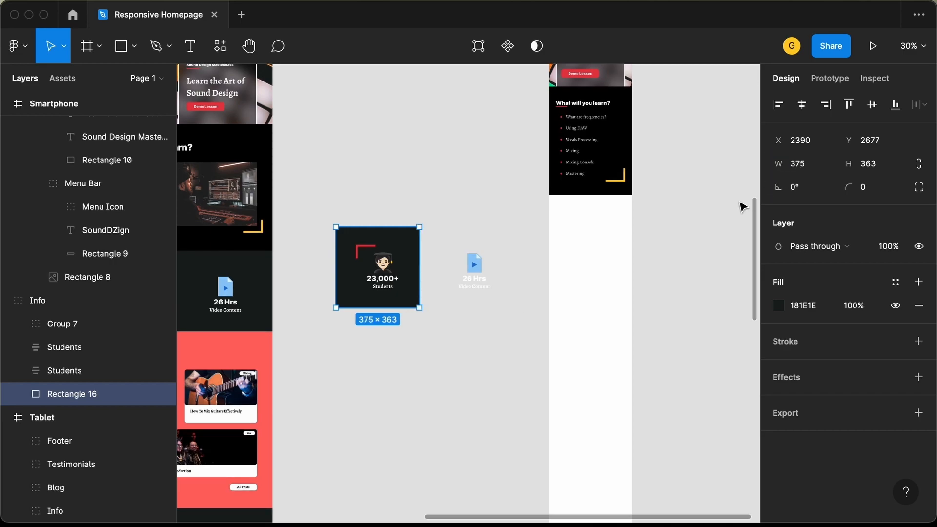
drag(385, 308, 385, 443)
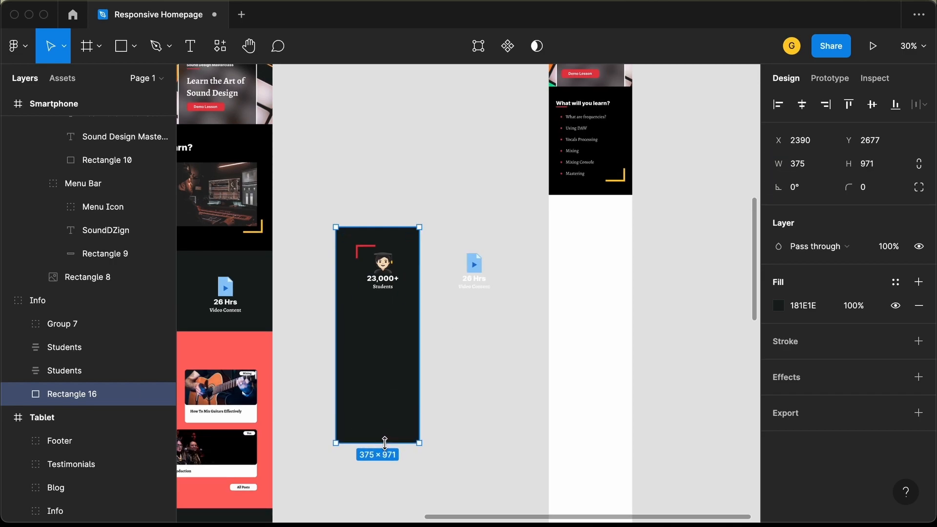
Step: Move the red corner accent up and left within the dark background, to X 2518, Y 2793
scroll(381, 280, up, 5)
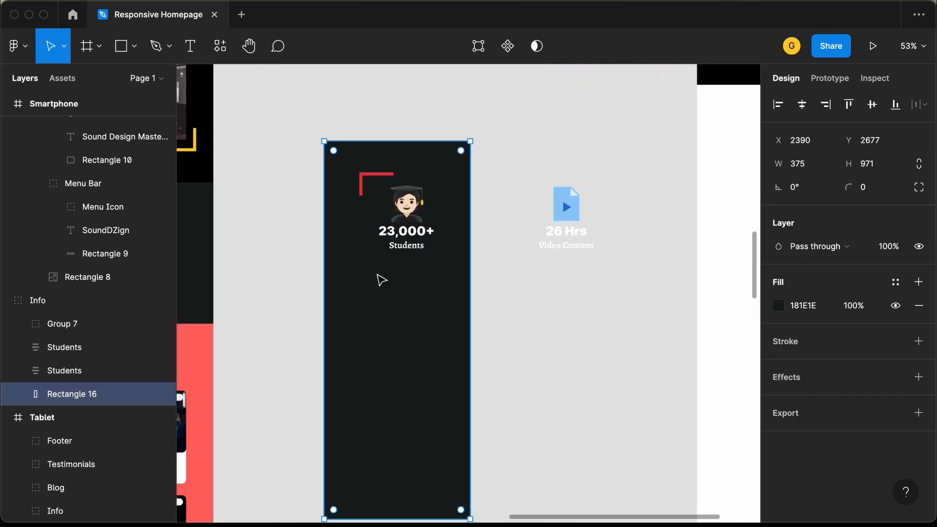
click(372, 174)
key(shift+Left)
key(shift+Left)
key(shift+Left)
key(shift+Left)
key(Up)
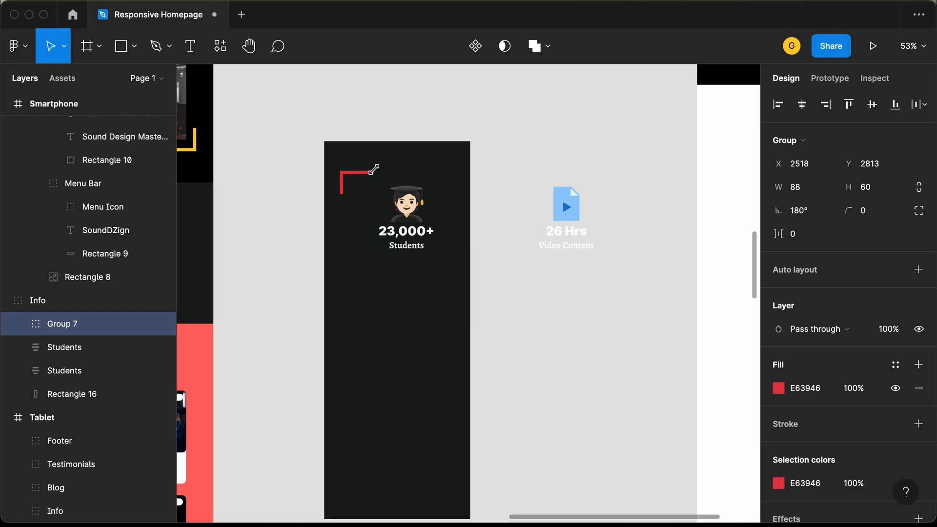
key(shift+Up)
key(shift+Up)
key(alt)
key(alt)
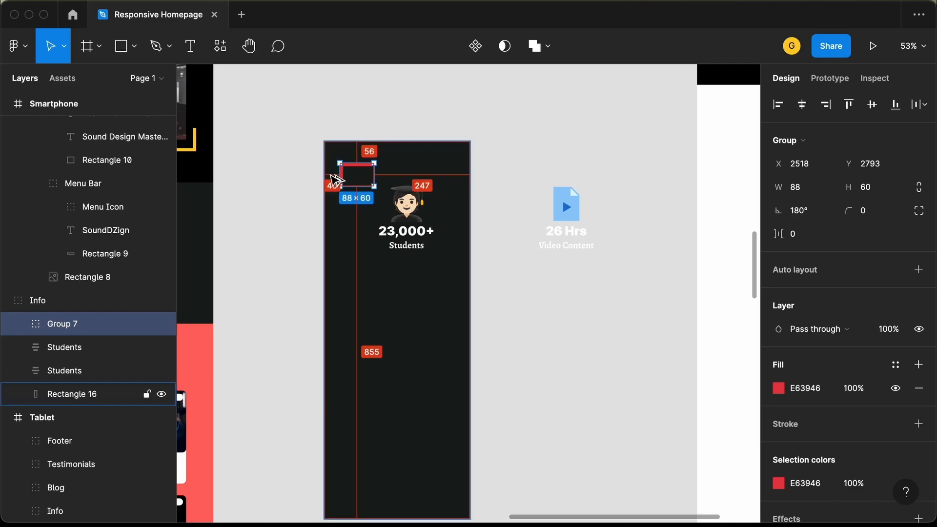
Step: Fine-tune the red corner accent to 32 px from the background's left edge and about 60 px from its top
key(Left)
key(Left)
key(Left)
key(Left)
key(Left)
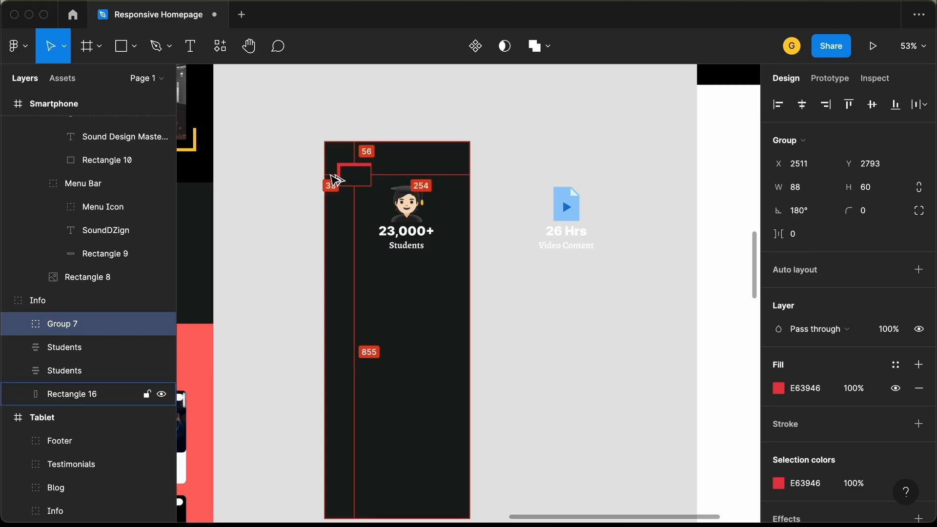
key(Down)
key(Down)
key(Down)
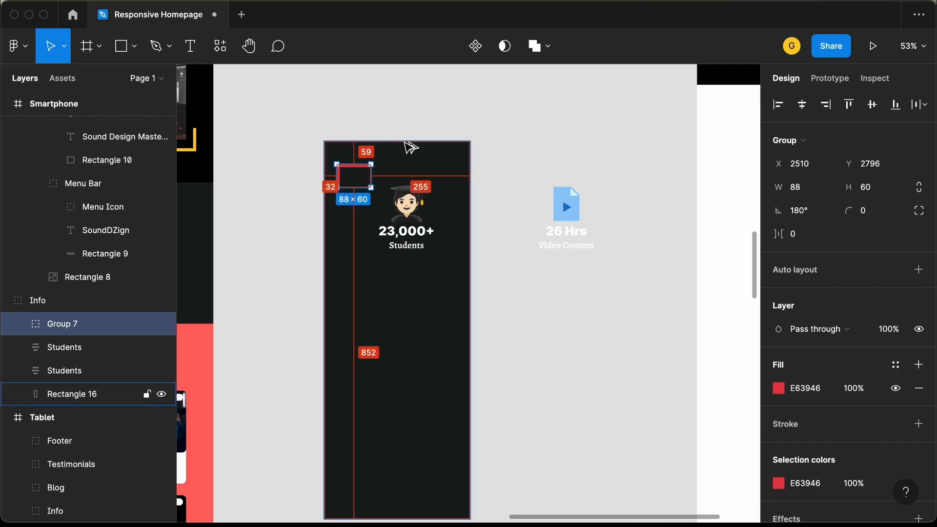
key(Down)
Step: Center the Students block in the narrowed background and place the Video Content block 80 px beneath it
mouse_move(398, 222)
mouse_down()
mouse_move(383, 225)
mouse_move(388, 233)
mouse_up()
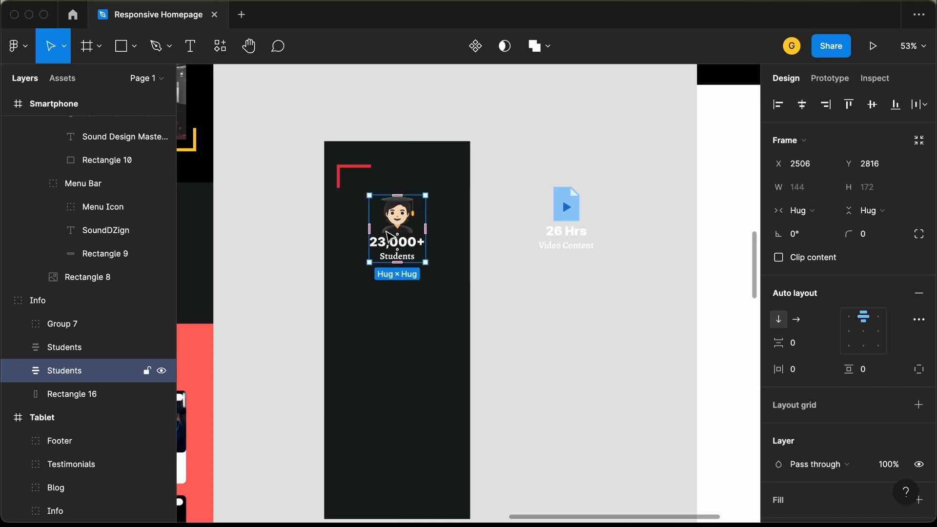
drag(565, 207, 396, 328)
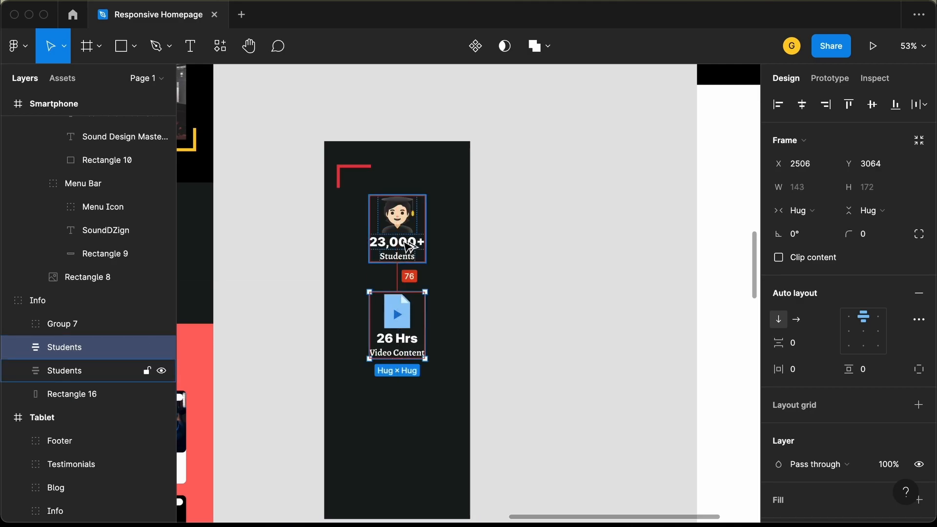
key(Down)
key(Down)
key(Down)
key(Down)
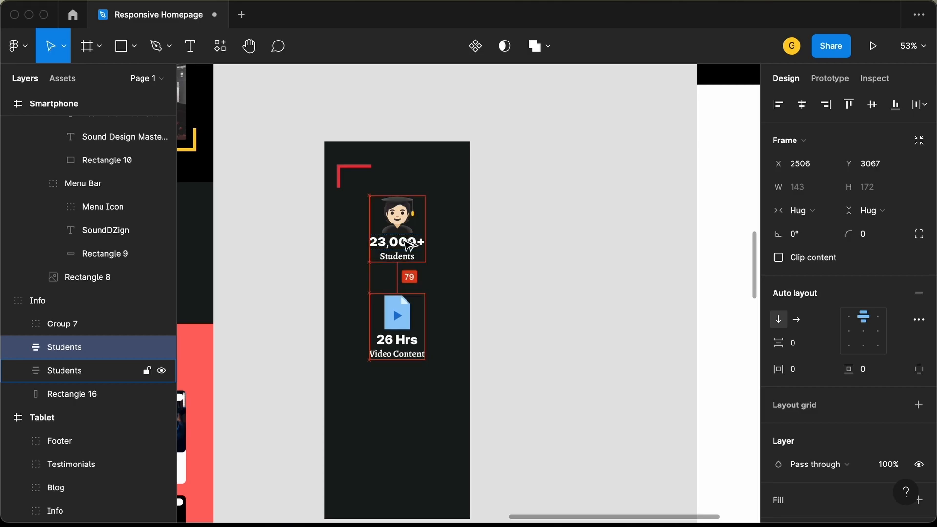
Step: Reduce the dark Info background's height to 623
scroll(488, 264, down, 3)
click(554, 282)
click(438, 376)
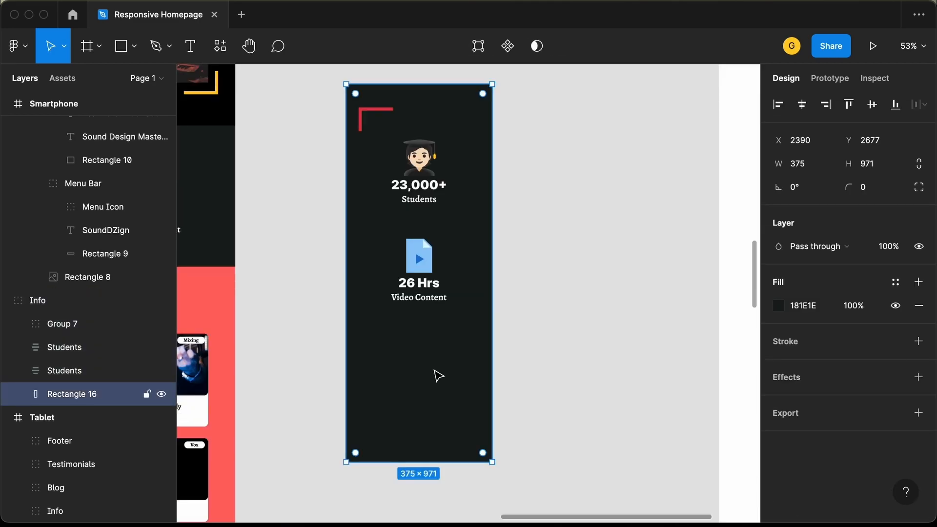
drag(418, 462, 416, 339)
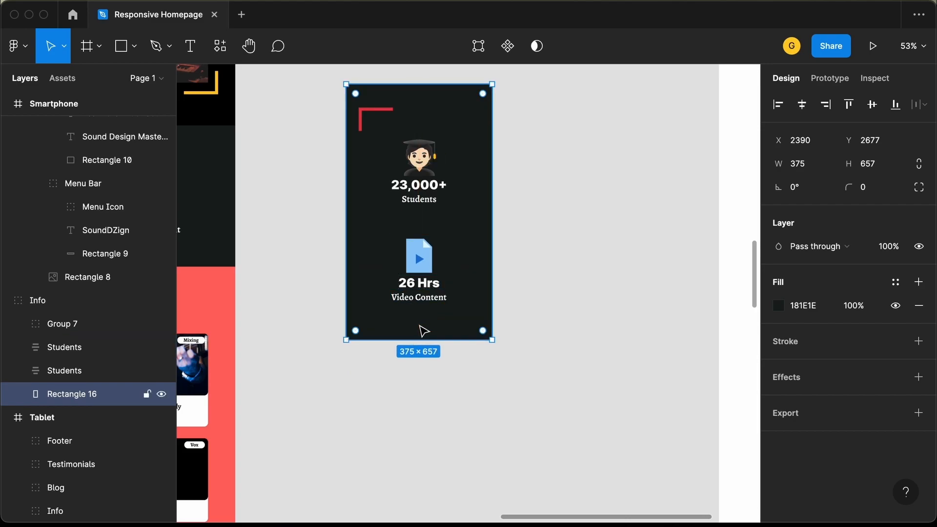
key(shift+Up)
key(shift+Up)
key(shift+Down)
key(shift+Down)
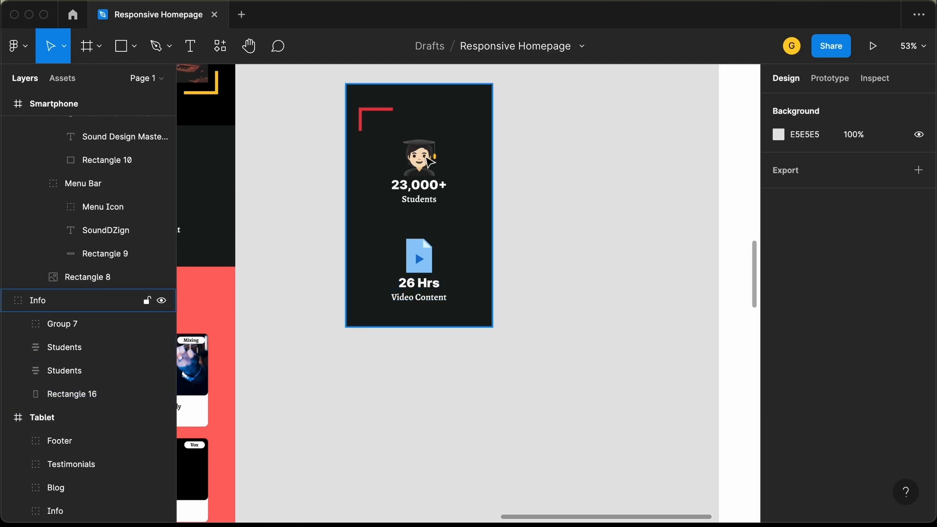
Step: Move the Students and Video Content blocks up together by about 50 px, closer to the red corner accent
double_click(425, 158)
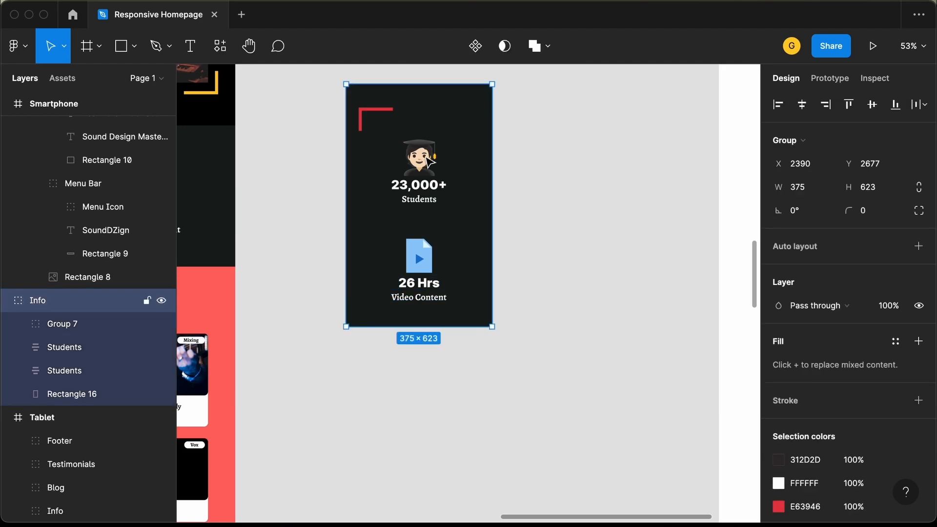
shift+click(413, 262)
key(shift+Up)
key(shift+Up)
key(shift+Up)
key(shift+Up)
key(shift+Up)
key(shift+Up)
key(shift+Up)
key(shift+Up)
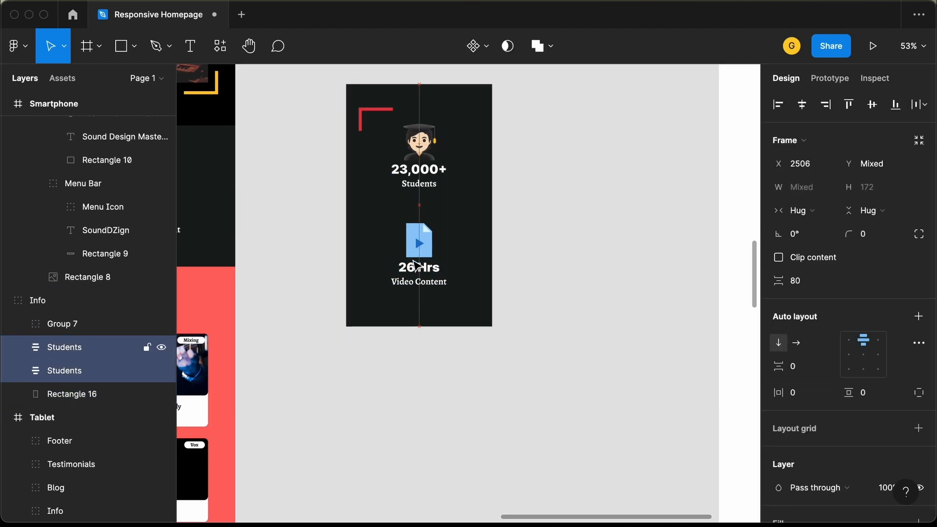
key(shift+Up)
key(shift+Down)
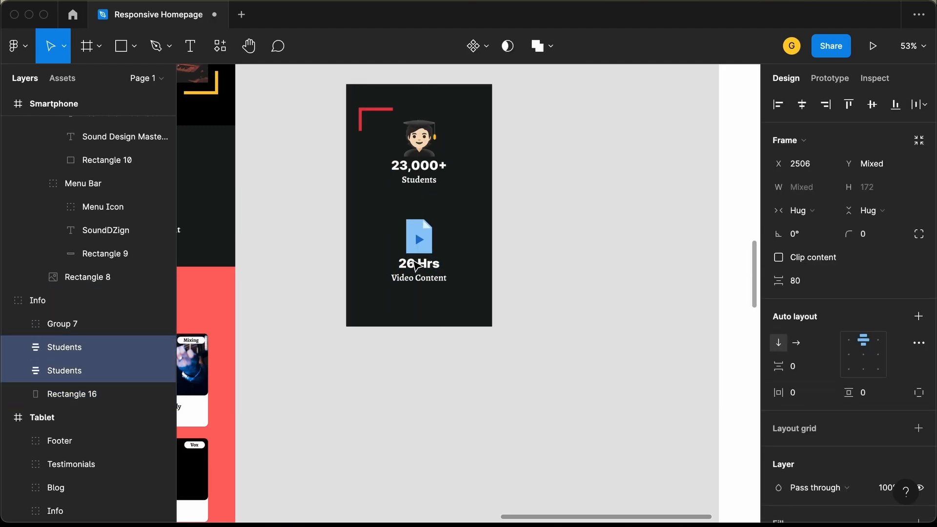
Step: Shorten the dark Info background to a height of 573, leaving 60 px below the Video Content block
click(428, 302)
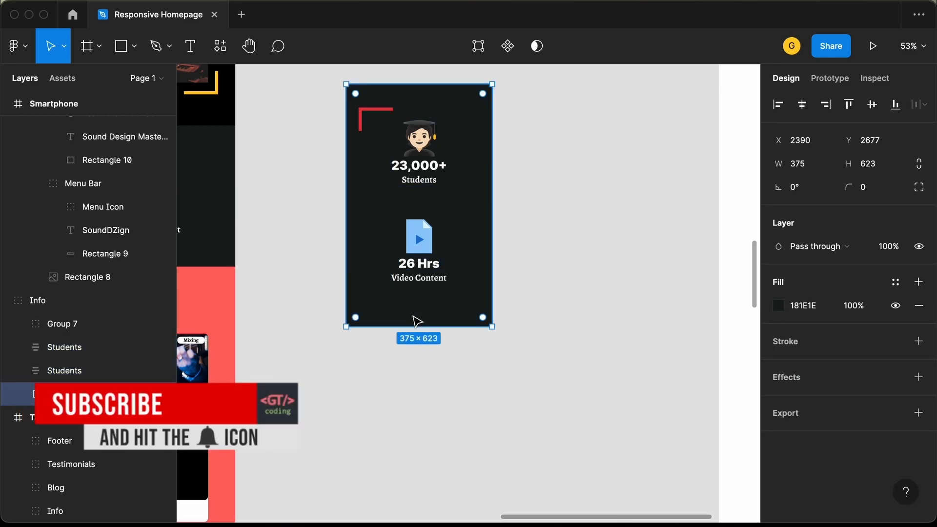
key(alt)
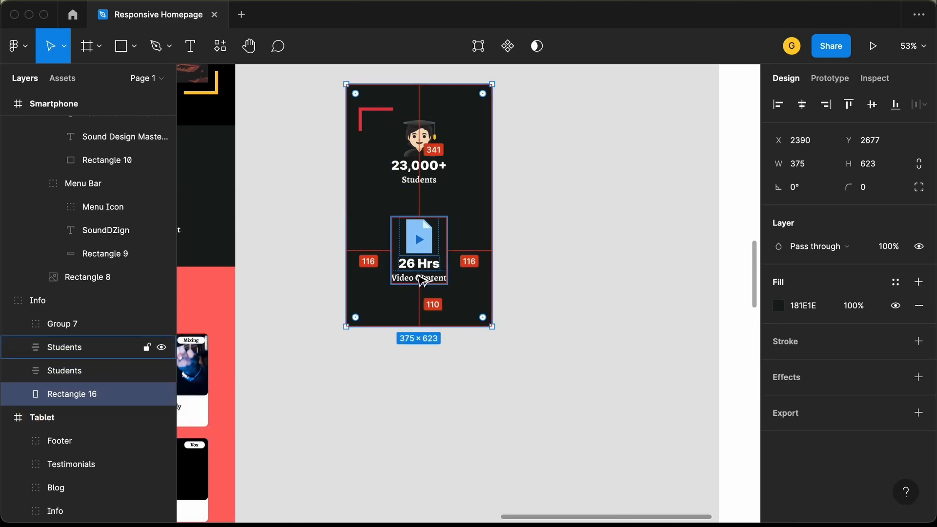
key(shift+super+Up)
key(shift+super+Up)
key(shift+super+Up)
key(alt)
key(shift+super+Up)
key(shift+super+Up)
key(alt)
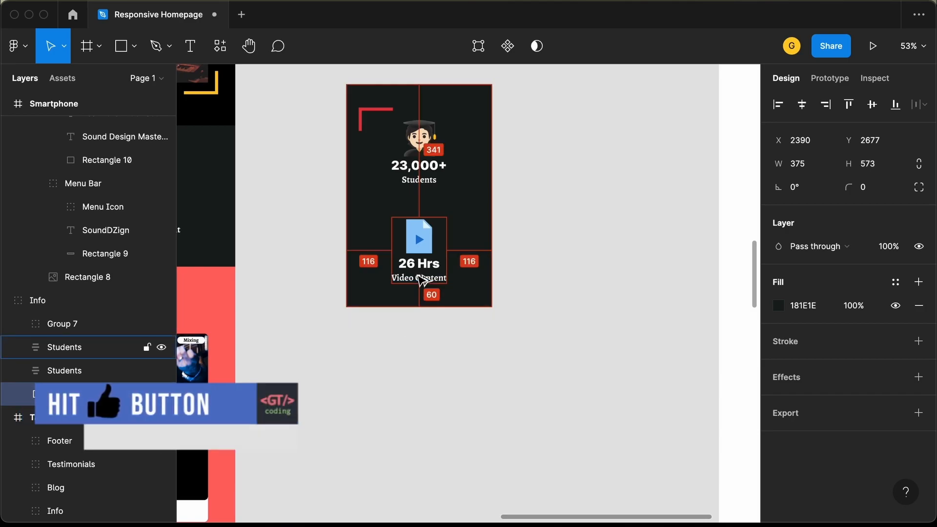
Step: Move the finished Info group into the Smartphone frame, flush with its sides and directly below the Topics section
scroll(552, 252, down, 5)
scroll(552, 252, right, 2)
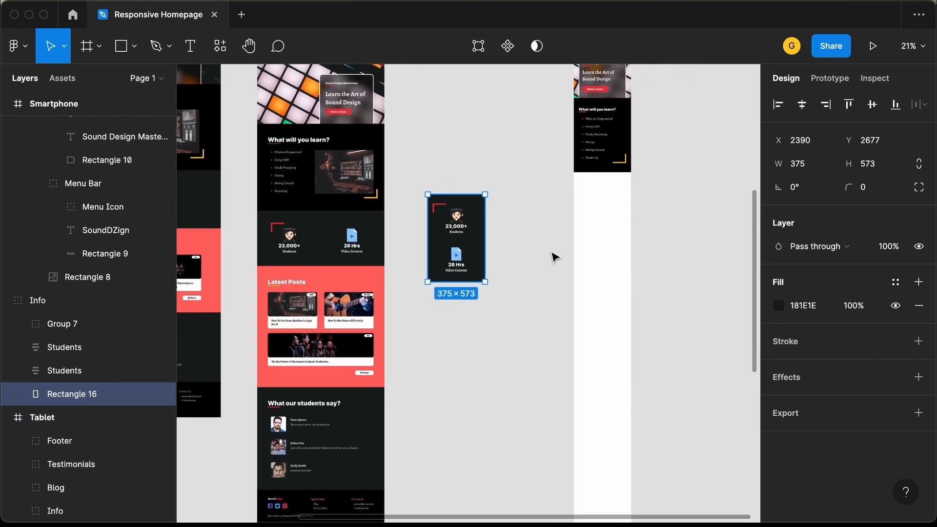
click(493, 250)
drag(445, 254, 593, 234)
click(648, 270)
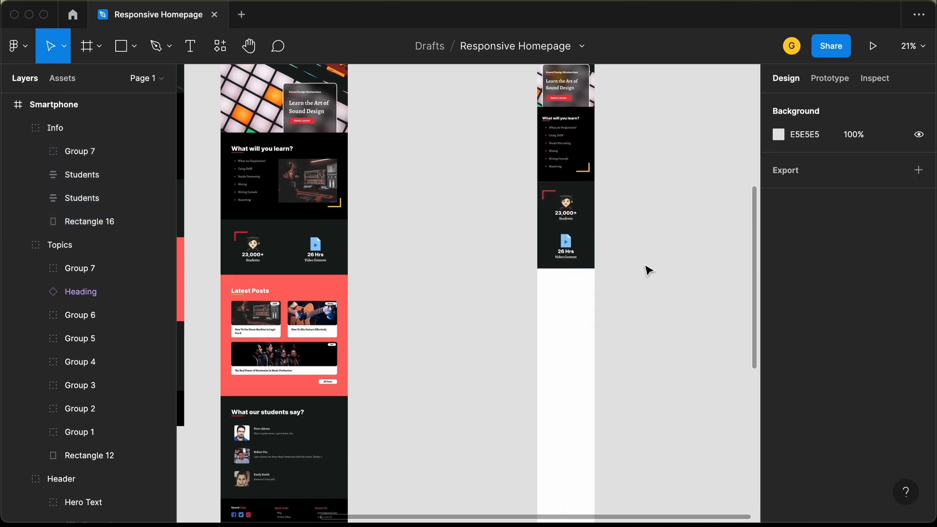
Step: Copy the Latest Posts blog section from the Tablet frame onto the empty canvas beside the Smartphone frame
click(287, 294)
drag(288, 294, 458, 304)
scroll(461, 308, up, 10)
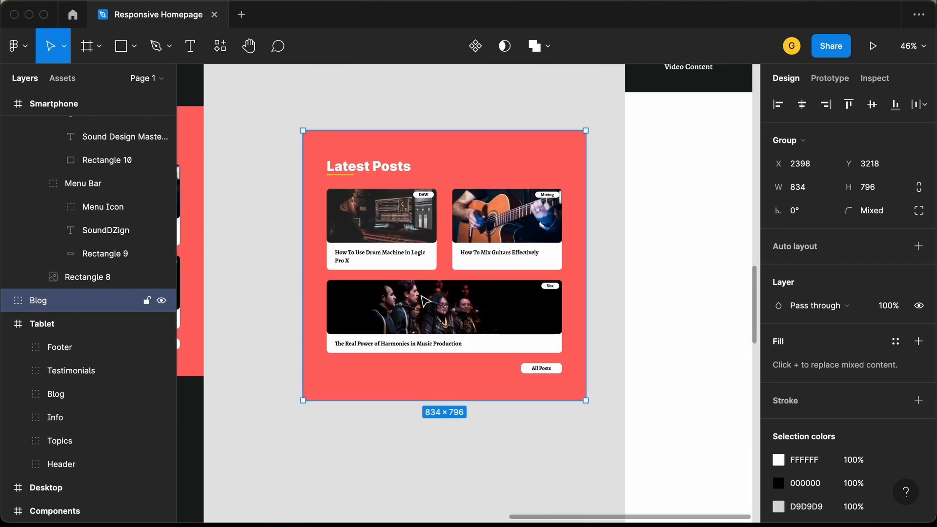
scroll(424, 374, down, 8)
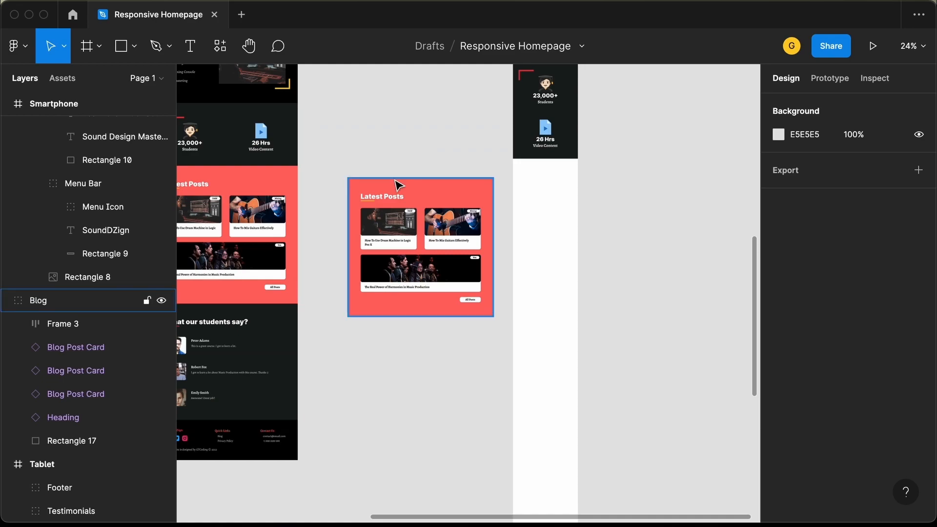
Step: Set the width of the copied blog section's red background to 375
click(365, 312)
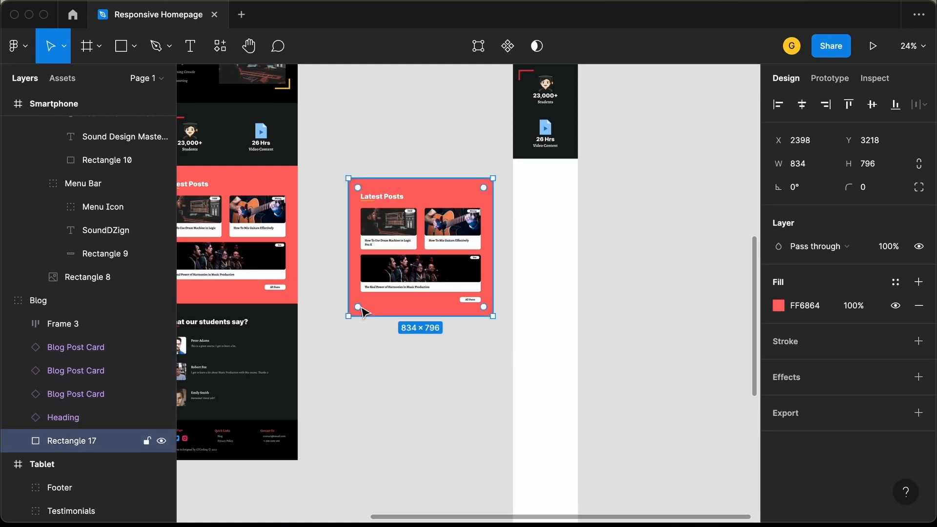
click(814, 169)
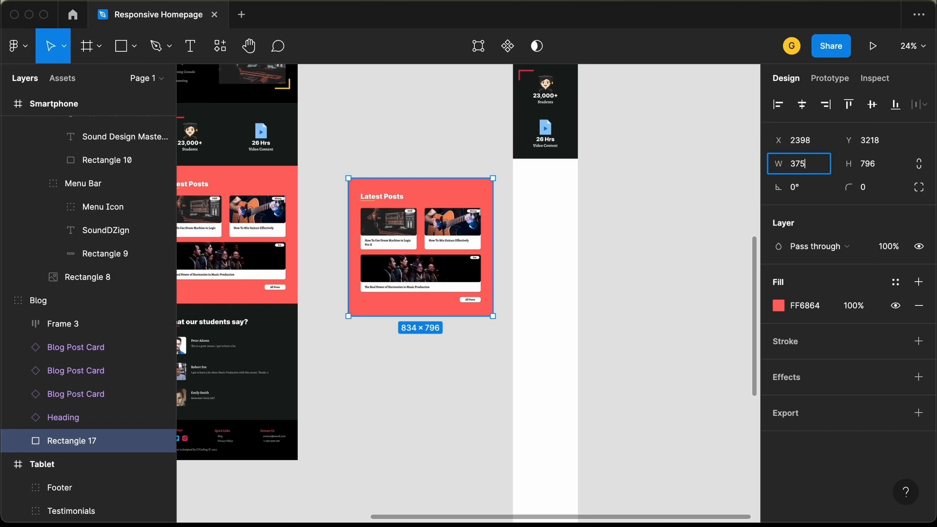
text(375)
key(Return)
Step: Switch the Latest Posts heading to the Smartphone - Light variant and measure its distances from the red background's edges
scroll(403, 195, up, 4)
click(376, 198)
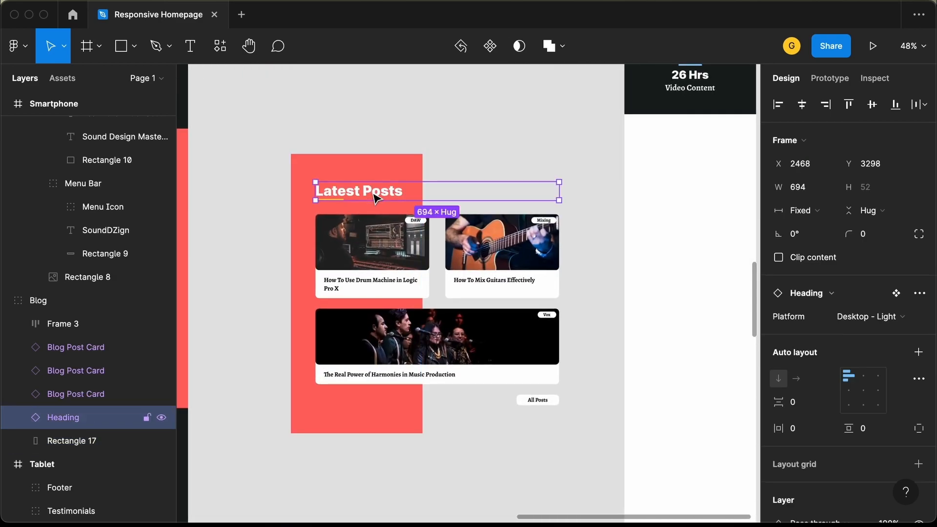
click(882, 315)
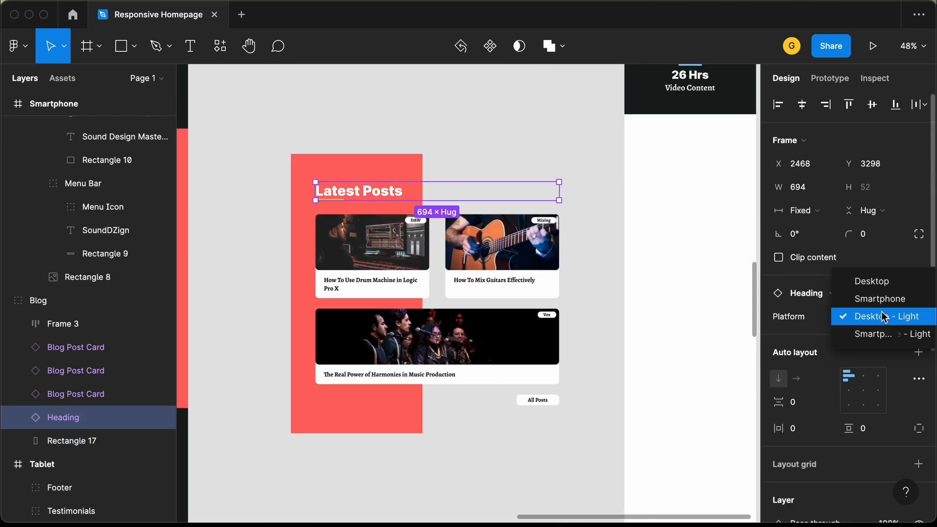
click(888, 338)
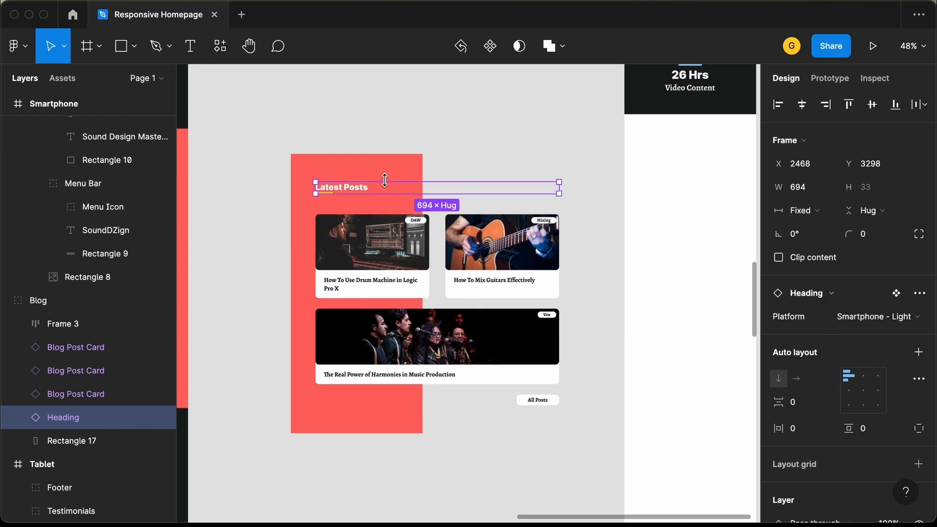
scroll(359, 195, up, 5)
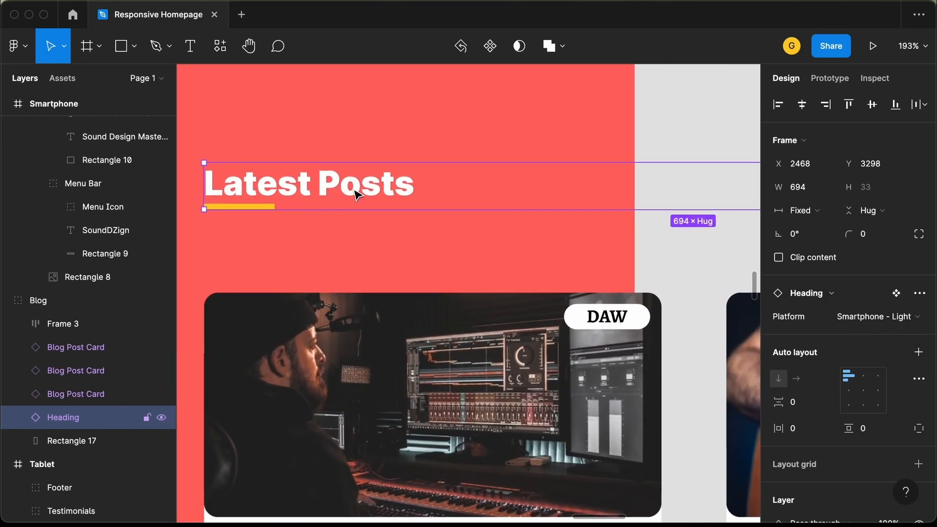
scroll(358, 196, down, 4)
scroll(359, 195, left, 2)
scroll(359, 195, up, 1)
key(alt)
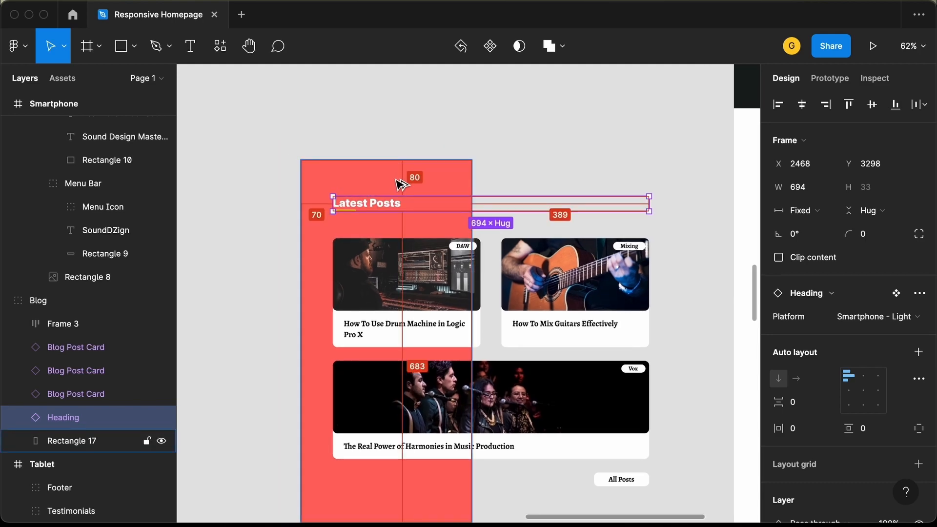
Step: Position the Latest Posts heading 60 px below the red background's upper edge and 32 px from its left edge, and narrow it to 311
key(shift+Up)
key(shift+Up)
key(shift+Left)
key(shift+Left)
key(shift+Left)
key(Left)
key(Left)
key(Left)
key(Left)
key(Left)
key(Left)
key(Left)
key(Left)
key(alt)
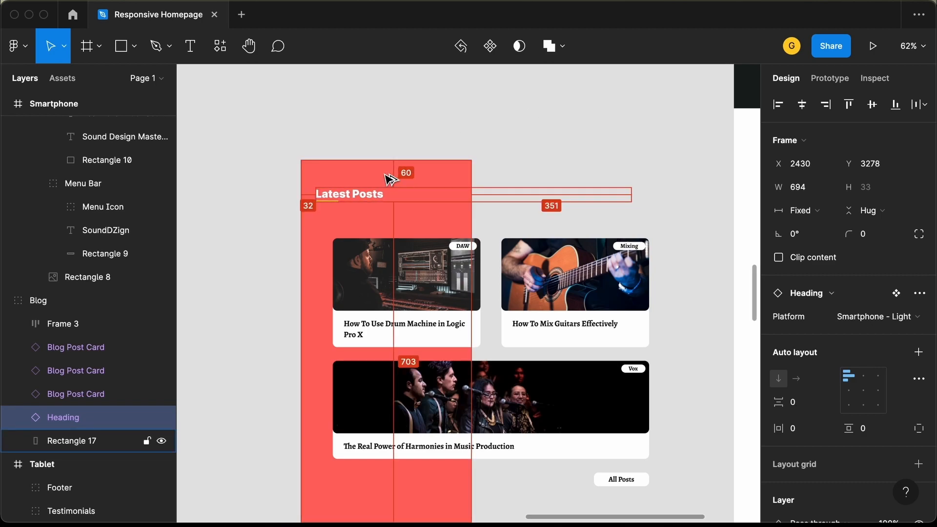
drag(634, 195, 463, 196)
key(alt)
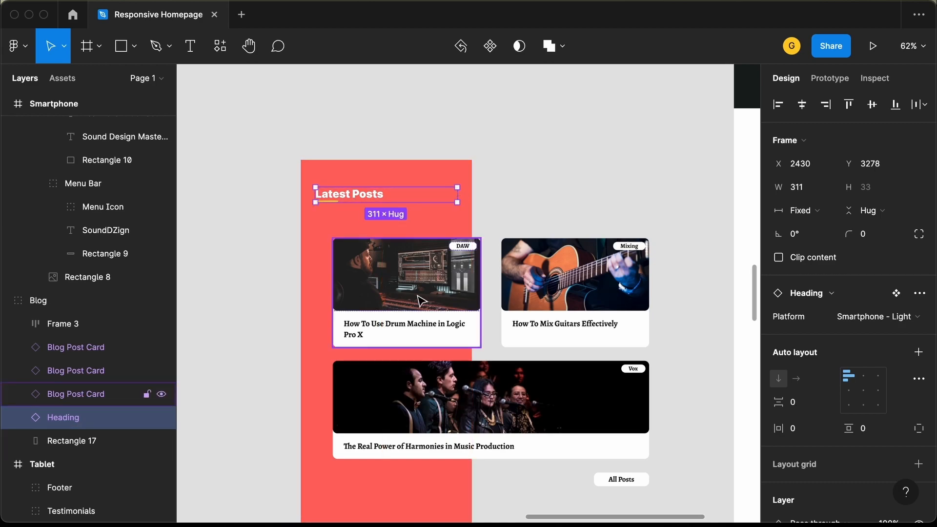
Step: Place the Drum Machine post card 40 px below the heading, aligned to its left edge, and set the card's width to 311
drag(421, 301, 405, 285)
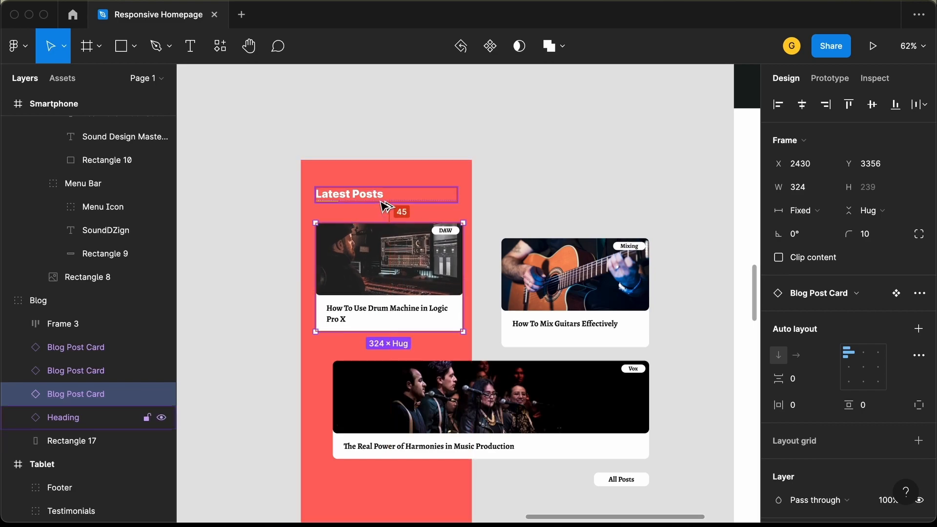
scroll(383, 200, up, 5)
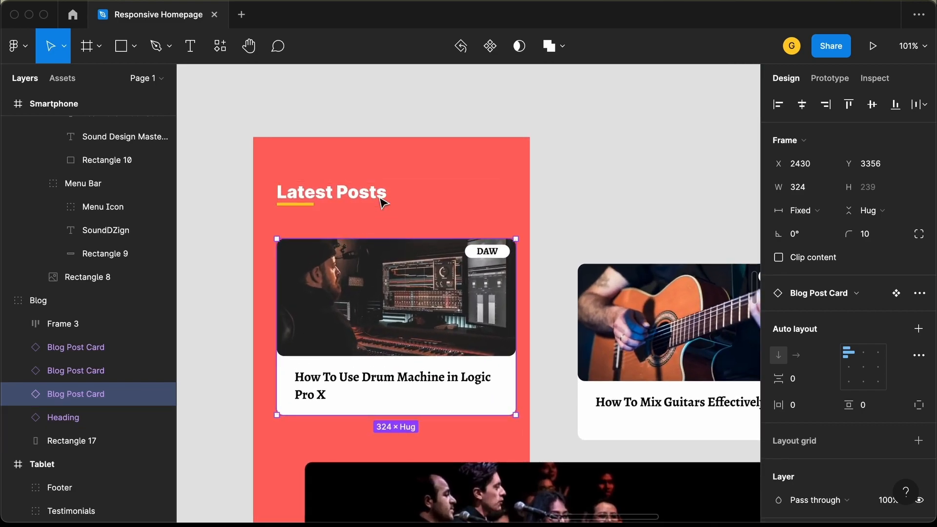
key(Up)
key(Up)
key(Up)
key(Up)
key(Up)
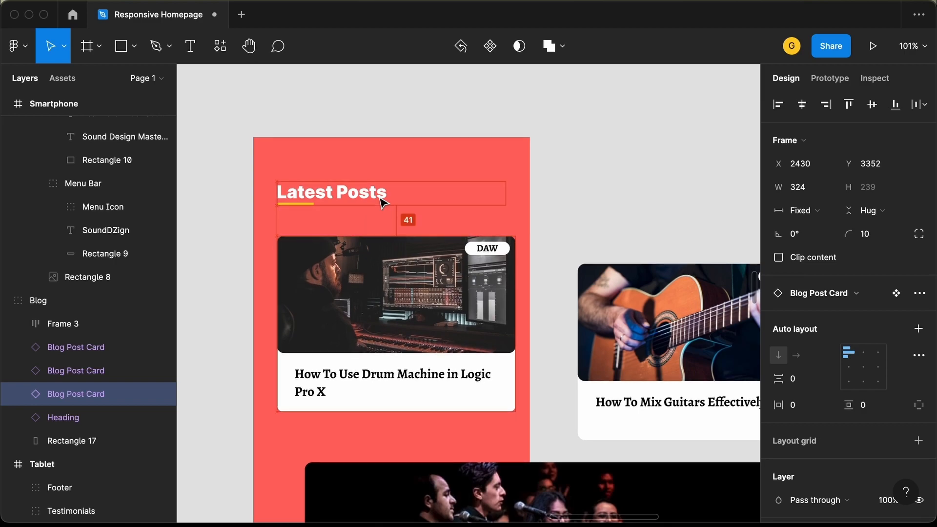
drag(514, 297, 507, 298)
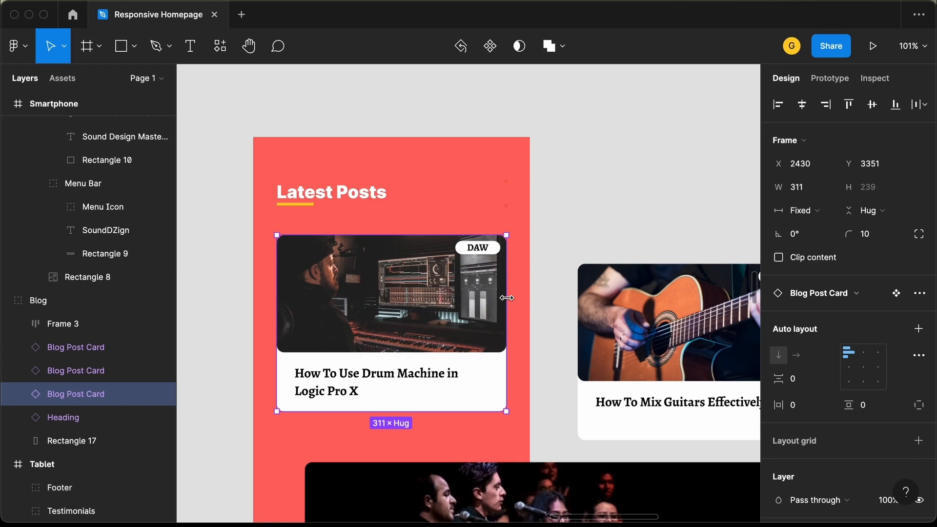
key(alt)
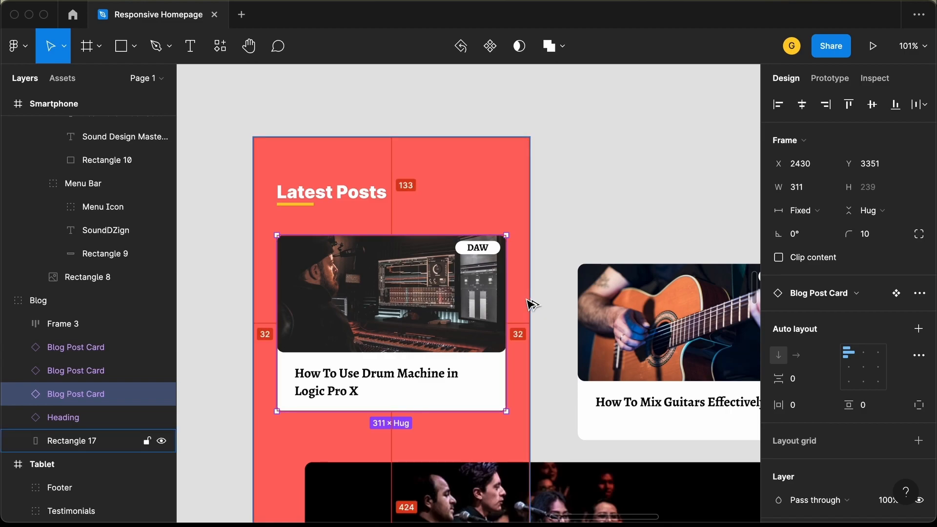
Step: Extend the red background downward to a height of 1392
scroll(532, 305, down, 8)
click(507, 342)
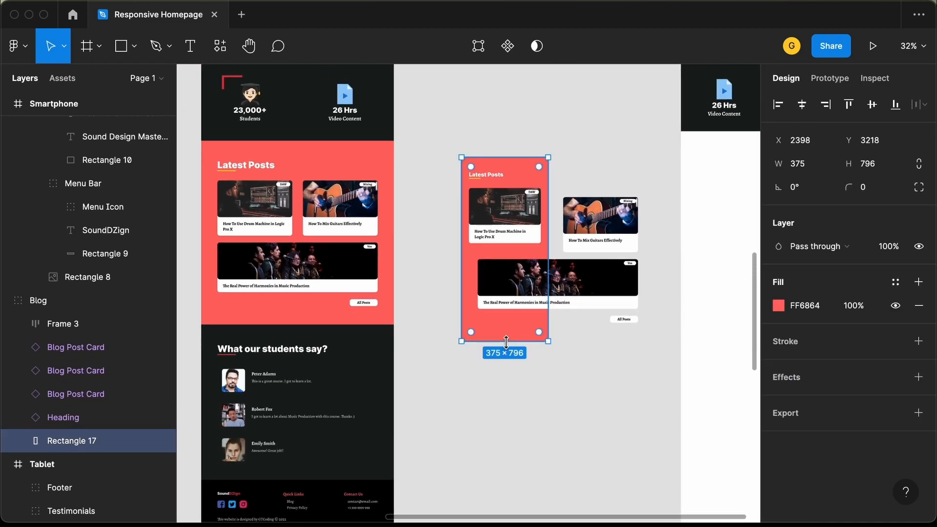
drag(505, 341, 505, 478)
Step: Shift the Harmonies card down, stack the Mix Guitars card under the Drum Machine card, and narrow the Mix Guitars card to 311
click(559, 296)
drag(575, 294, 559, 371)
drag(611, 222, 527, 275)
scroll(537, 248, up, 5)
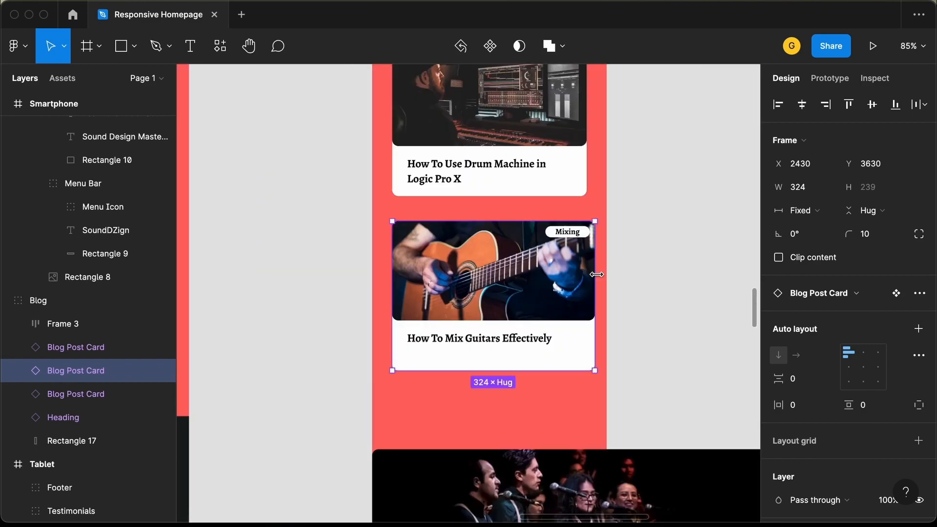
drag(596, 275, 587, 274)
Step: Align the Harmonies card beneath the Mix Guitars card with a 40 px gap and narrow it to 311
scroll(536, 367, down, 3)
drag(536, 368, 555, 325)
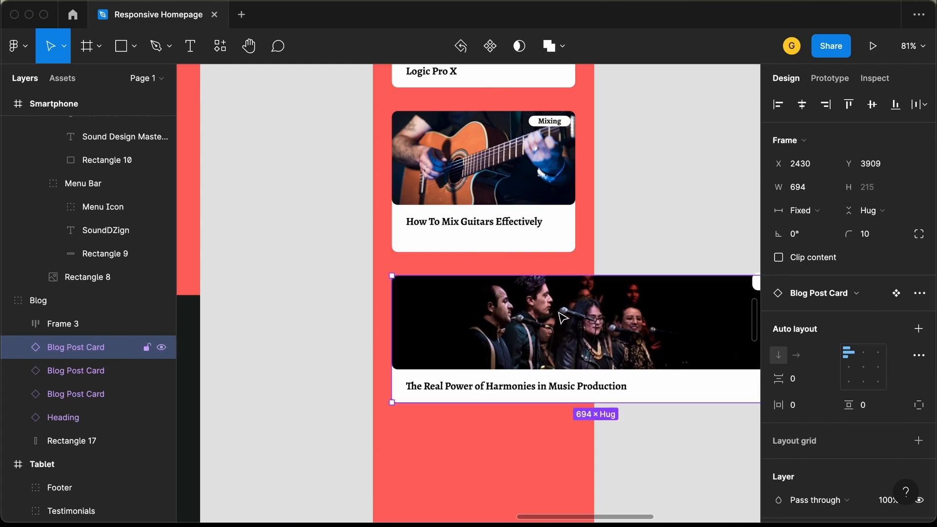
scroll(562, 320, down, 5)
scroll(563, 318, right, 2)
drag(643, 320, 534, 317)
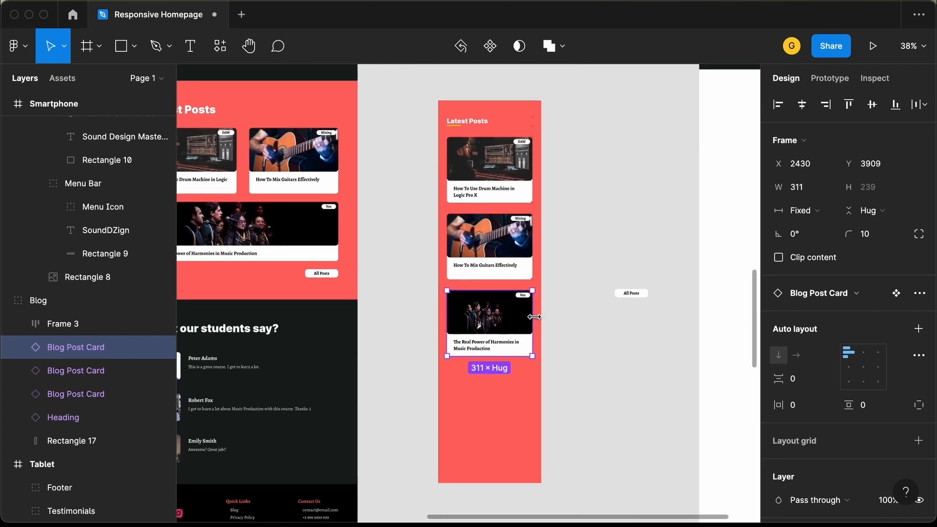
Step: Reduce the vertical spacing between the three stacked blog post cards to 30
scroll(513, 255, up, 2)
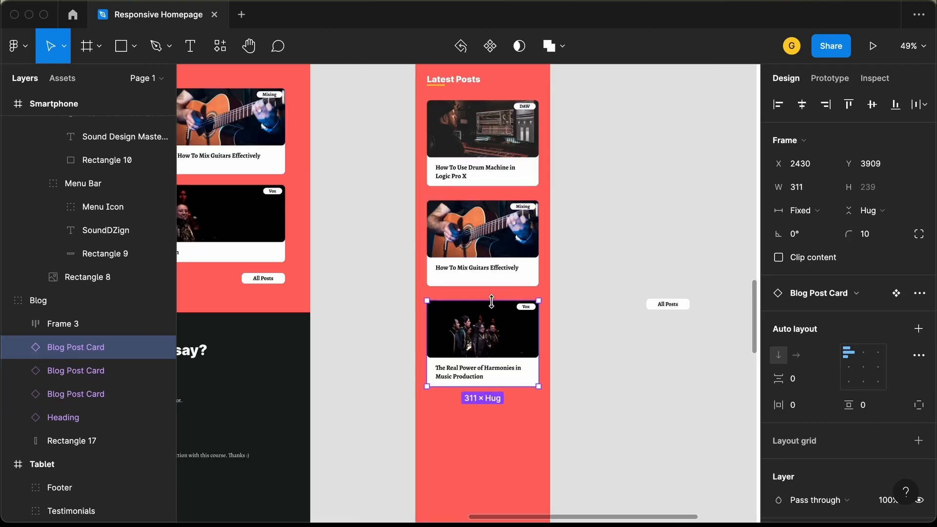
shift+click(493, 224)
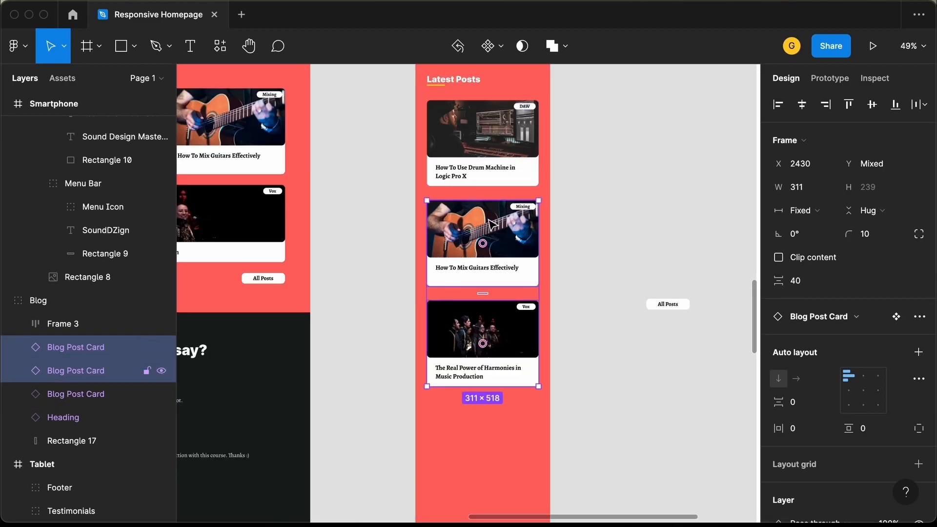
shift+click(494, 173)
scroll(490, 300, up, 5)
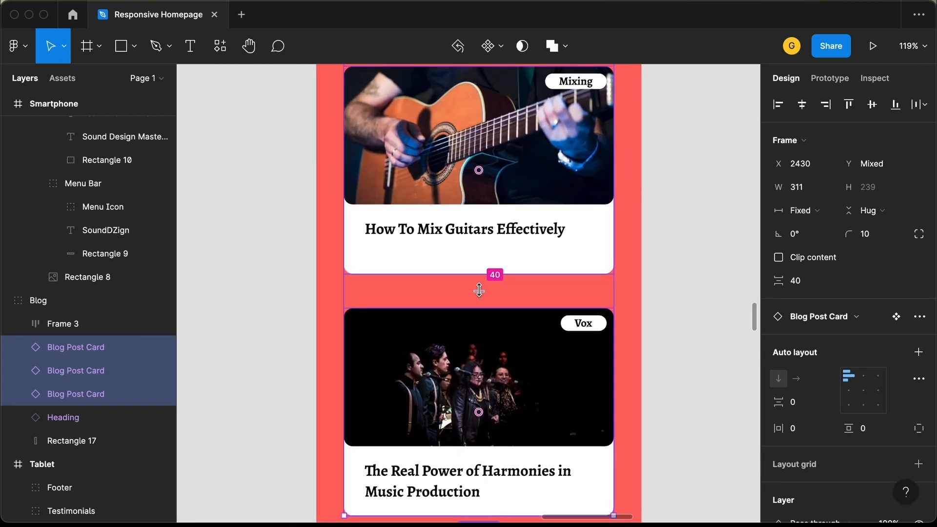
drag(479, 289, 478, 279)
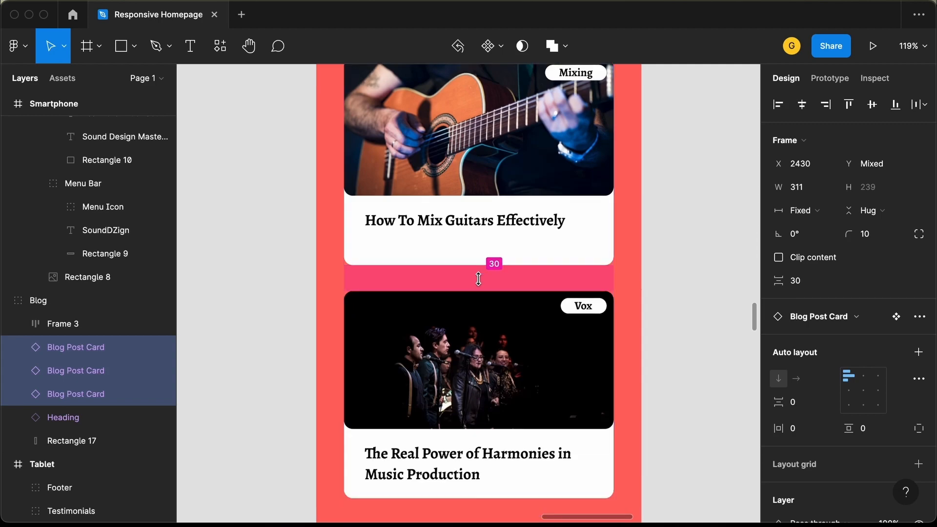
Step: Measure the vertical gaps between the stacked blog post cards
scroll(478, 278, down, 5)
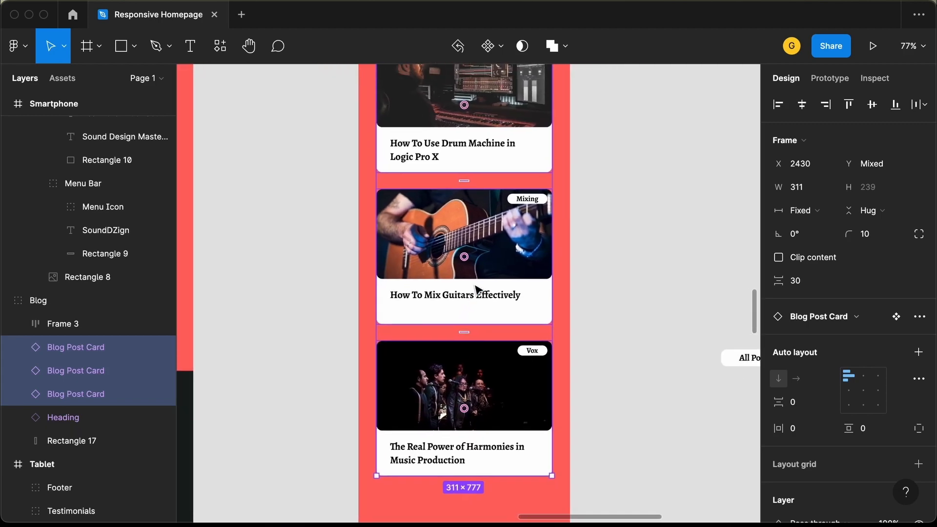
click(588, 157)
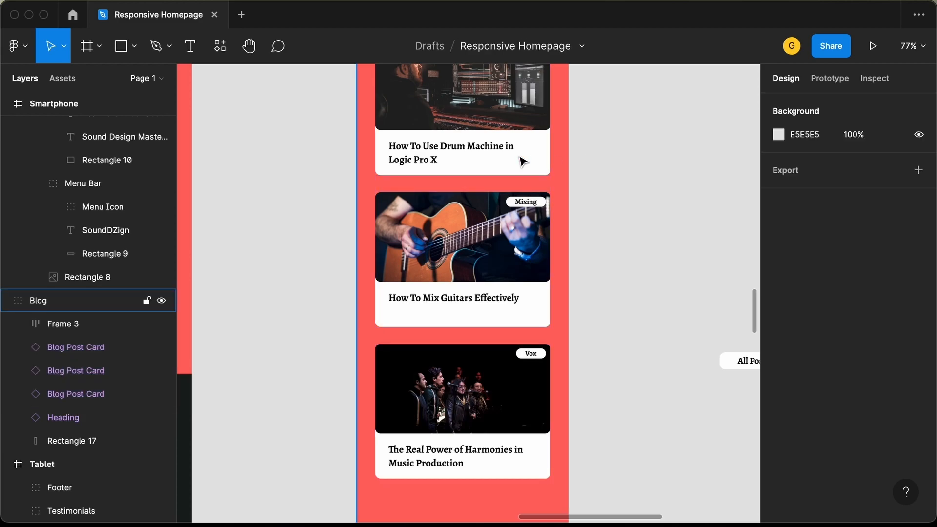
click(506, 161)
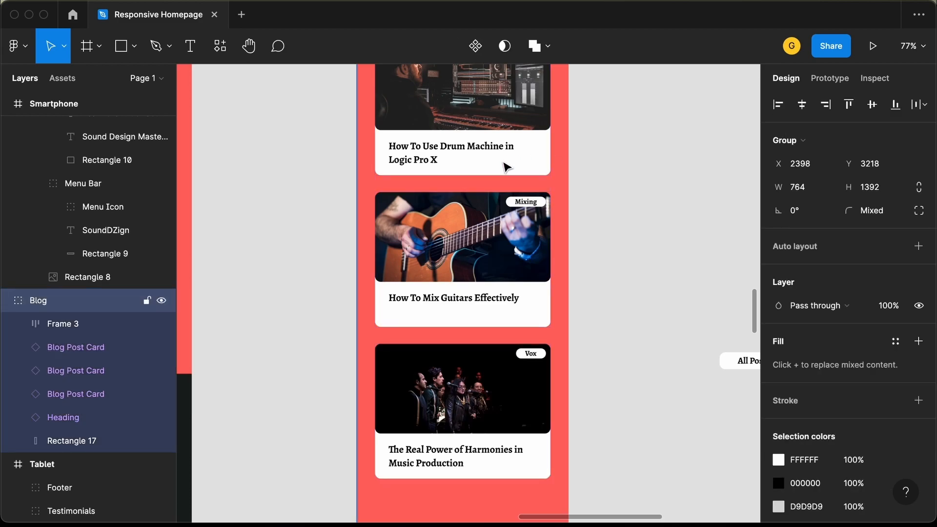
double_click(508, 167)
key(alt)
click(491, 255)
key(alt)
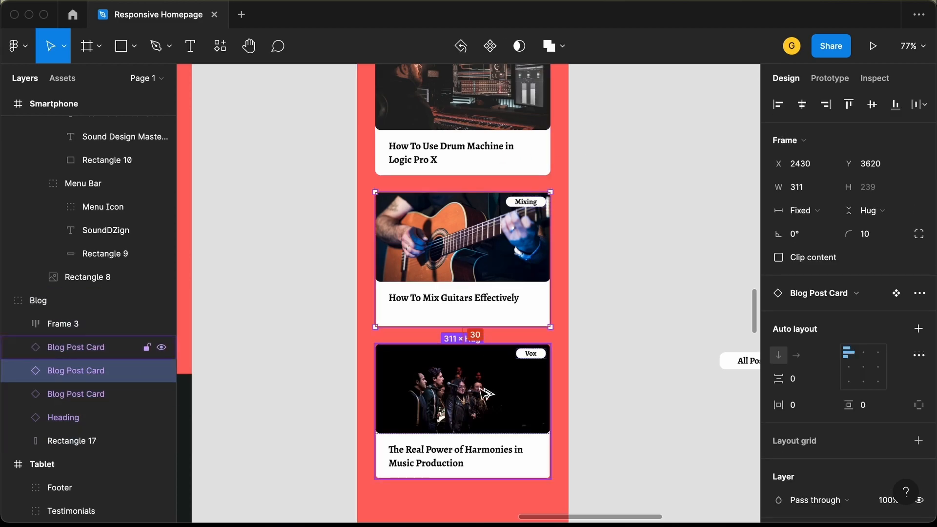
Step: Move the All Posts button below the last post card, aligned with the card's right edge
scroll(572, 312, down, 5)
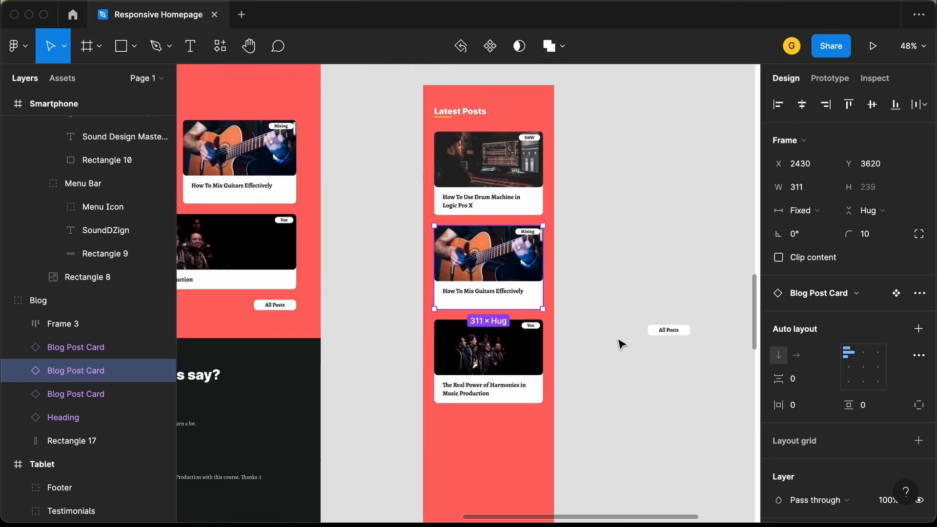
click(668, 332)
drag(663, 341, 529, 410)
Step: Shorten the red background to a height of 1033 and measure its margins around the All Posts button
scroll(521, 420, up, 10)
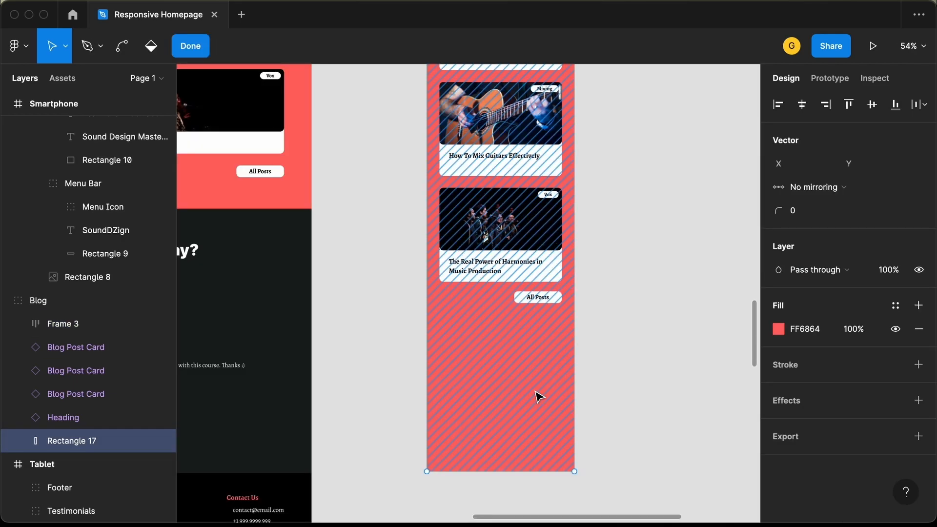
key(Escape)
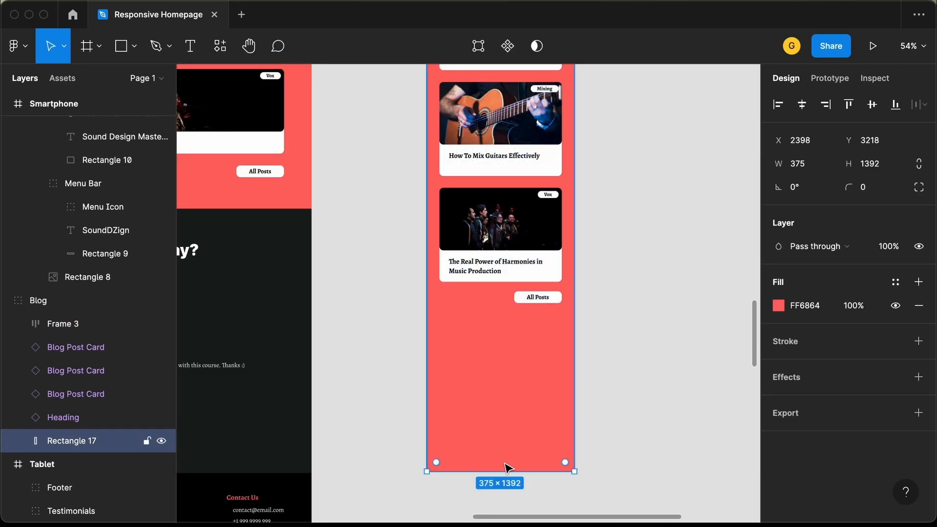
drag(503, 468, 510, 330)
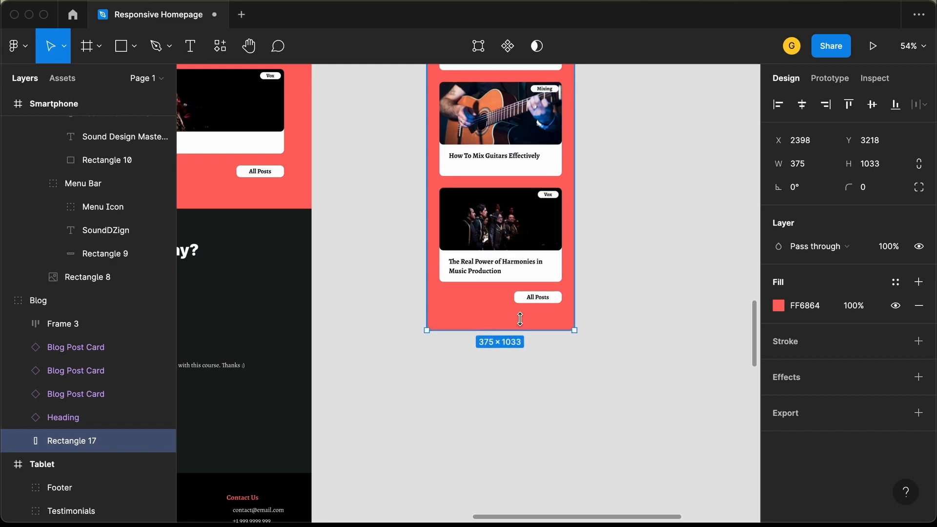
scroll(540, 297, up, 5)
key(alt)
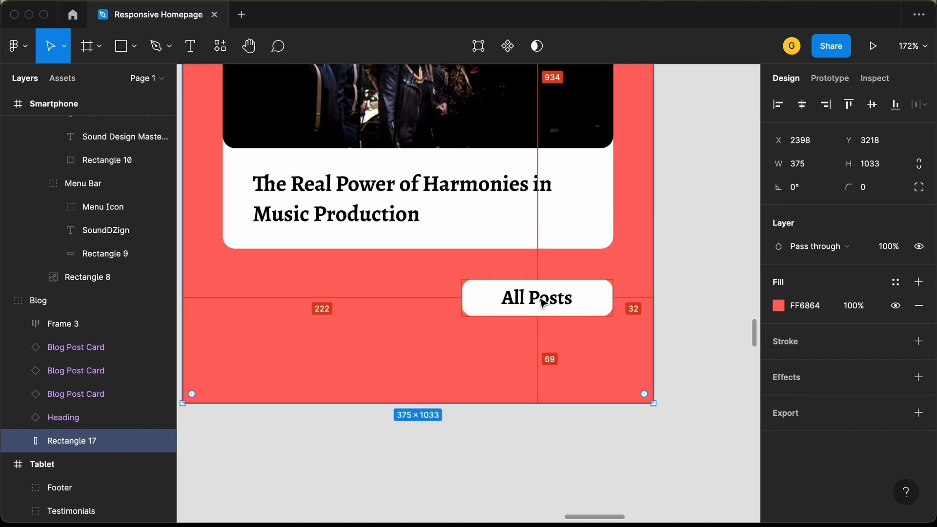
click(542, 303)
scroll(480, 430, down, 8)
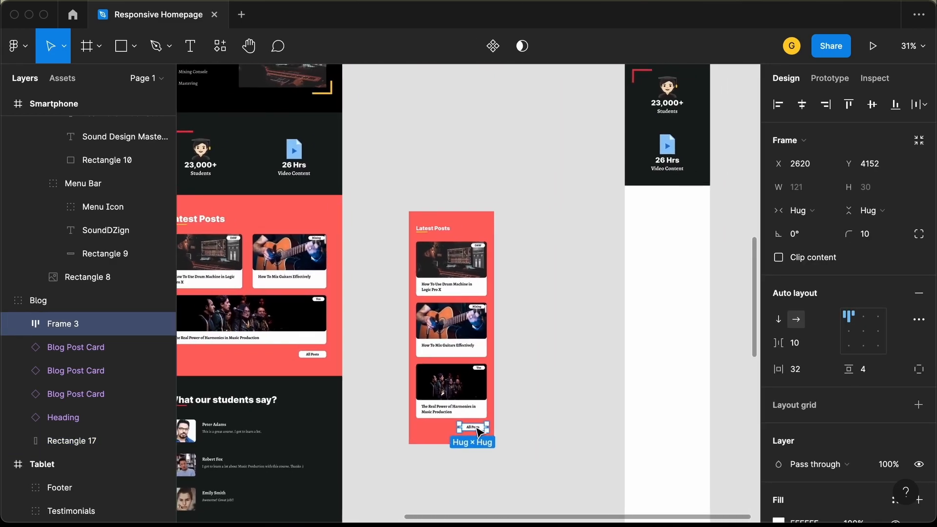
click(534, 392)
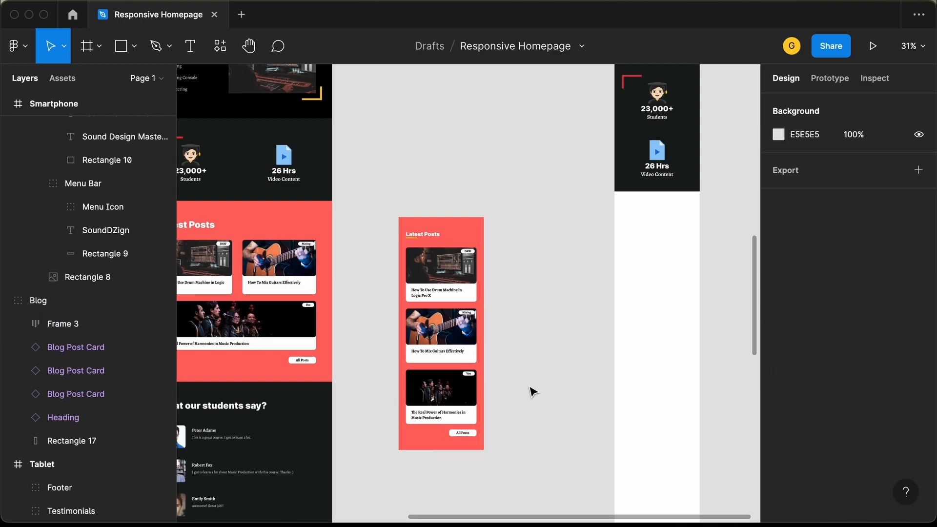
Step: Move the finished Blog group into the Smartphone frame, flush with its sides and directly below the Info section
drag(464, 230, 678, 201)
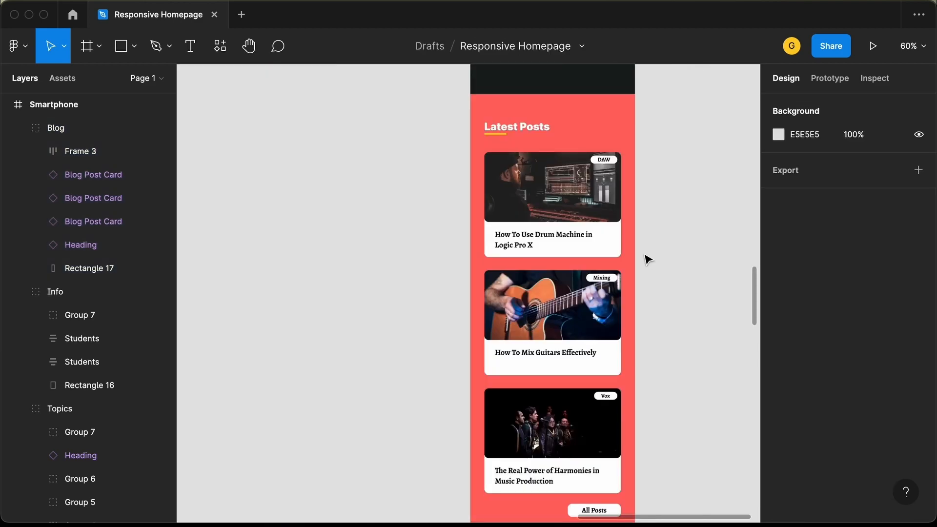
scroll(645, 256, left, 7)
scroll(646, 256, down, 5)
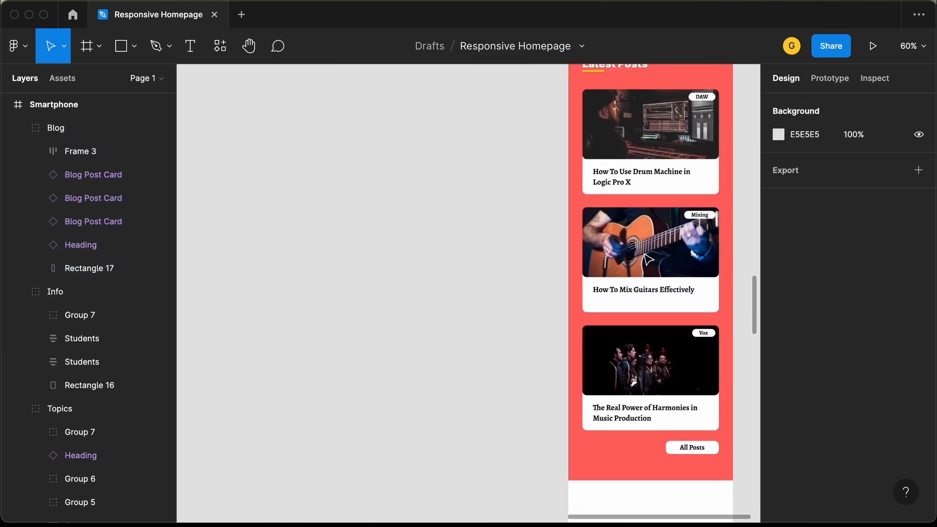
Step: Copy the Testimonials section from the Tablet frame onto the empty canvas beside the Smartphone frame
scroll(645, 256, left, 4)
scroll(645, 255, down, 3)
scroll(645, 256, down, 5)
scroll(645, 256, right, 2)
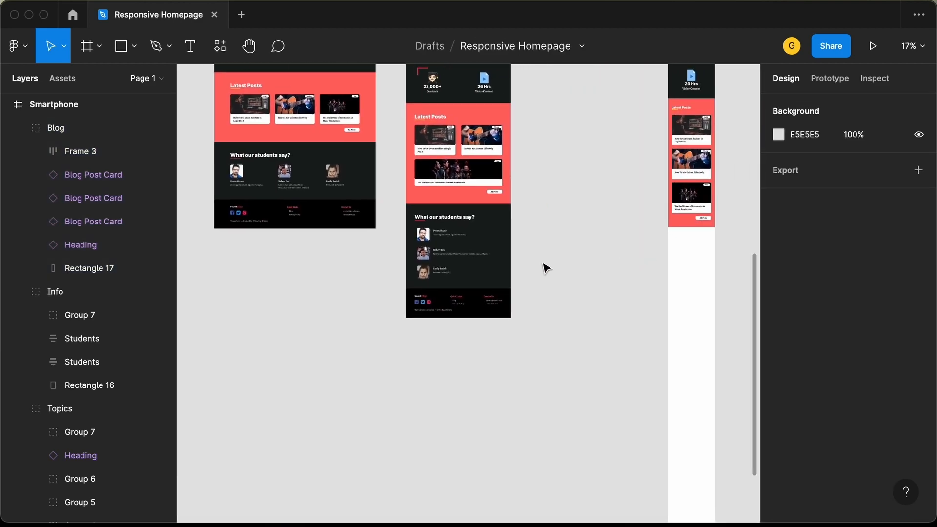
drag(483, 238, 624, 284)
ctrl+scroll(623, 284, up, 3)
scroll(620, 280, right, 5)
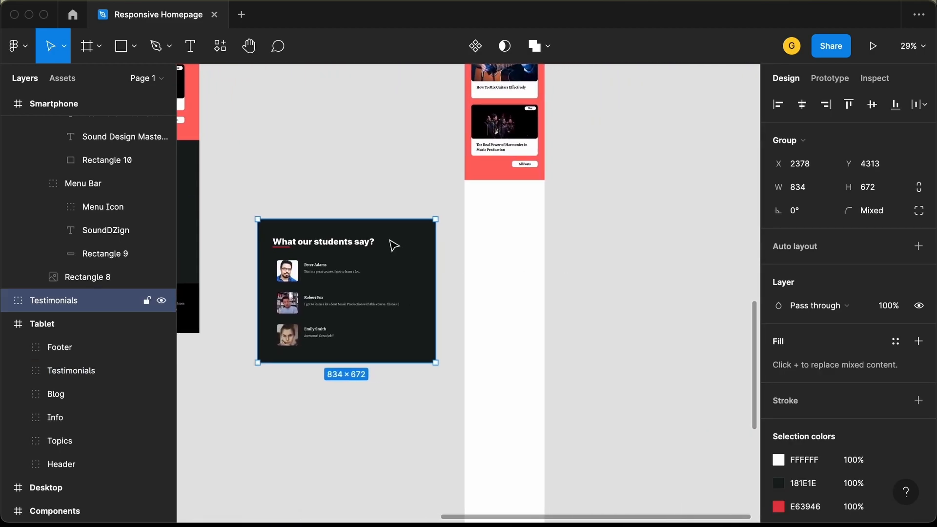
Step: Extend the dark background rectangle of the copied Testimonials section to a height of 1440
ctrl+scroll(395, 246, up, 4)
scroll(395, 246, down, 1)
scroll(395, 246, left, 1)
ctrl+scroll(504, 222, down, 2)
scroll(493, 229, down, 1)
double_click(481, 238)
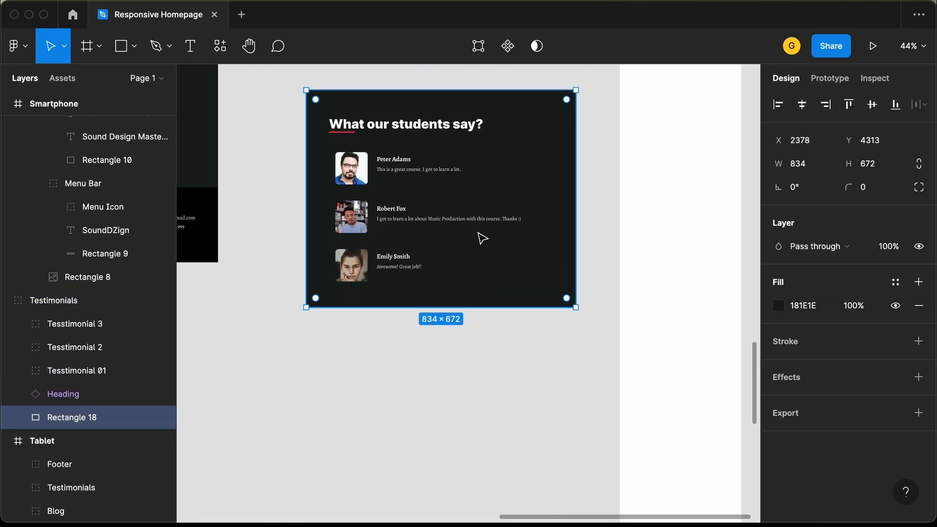
scroll(481, 238, up, 1)
scroll(481, 238, right, 1)
drag(441, 335, 439, 491)
scroll(353, 142, up, 2)
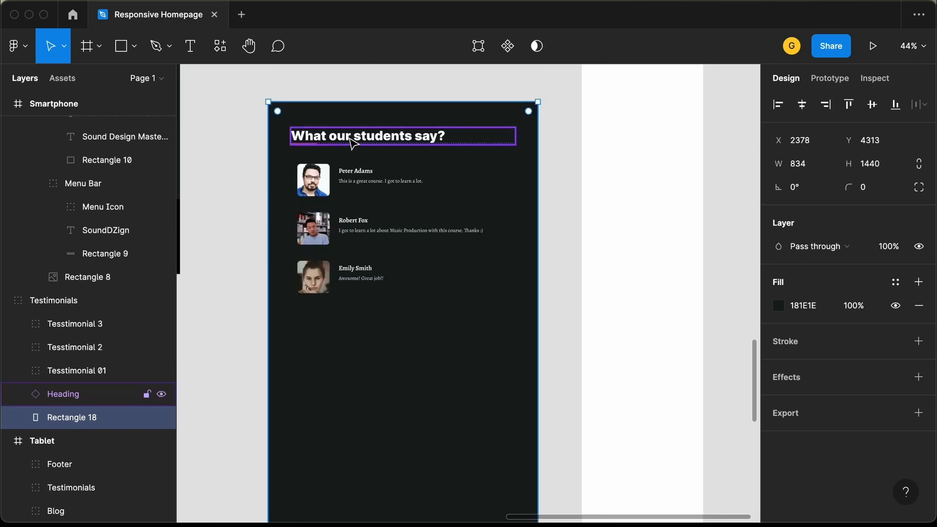
Step: Switch the "What our students say?" heading to the Smartphone variant
click(353, 142)
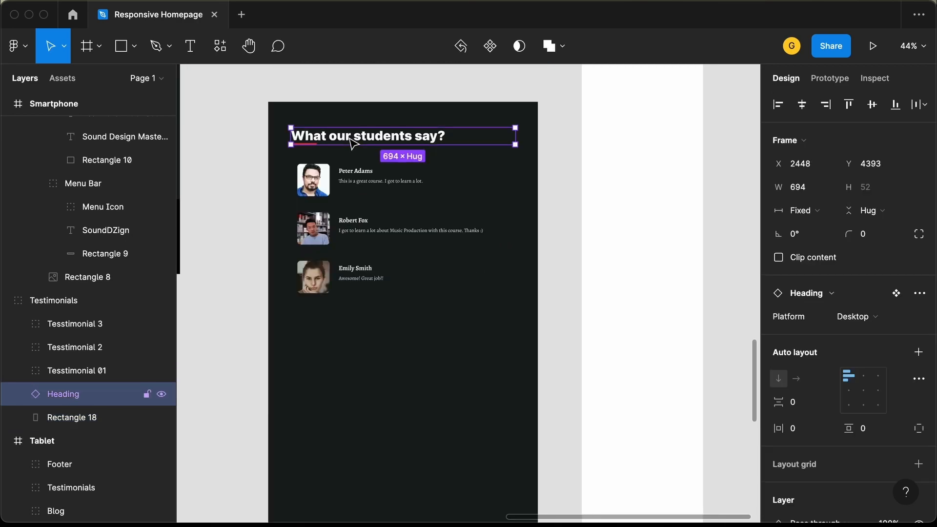
click(873, 320)
click(879, 334)
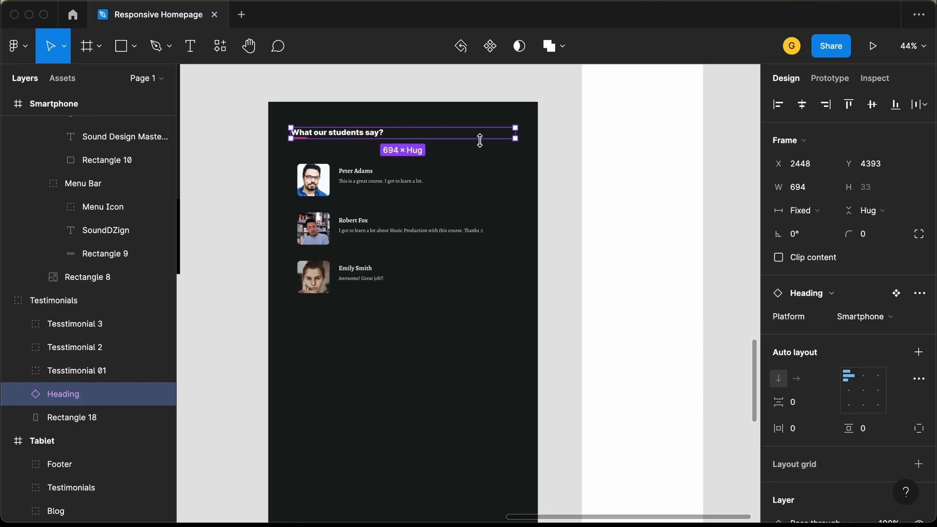
Step: Move the second and third testimonials down together to open up space beneath the first one
click(319, 247)
shift+click(321, 279)
drag(316, 214, 316, 272)
scroll(320, 203, up, 5)
scroll(350, 161, down, 4)
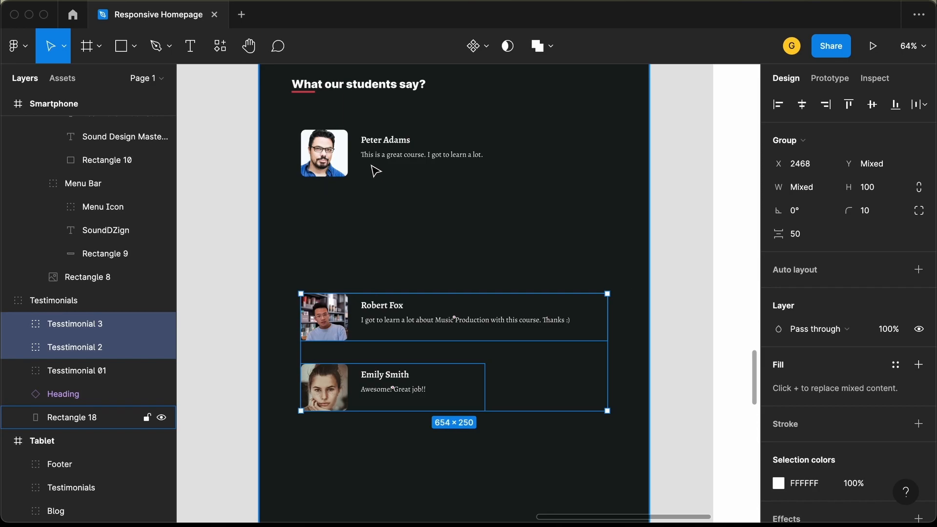
Step: Move the first testimonial's name and quote from beside the photo to directly beneath it
scroll(375, 171, up, 5)
double_click(320, 152)
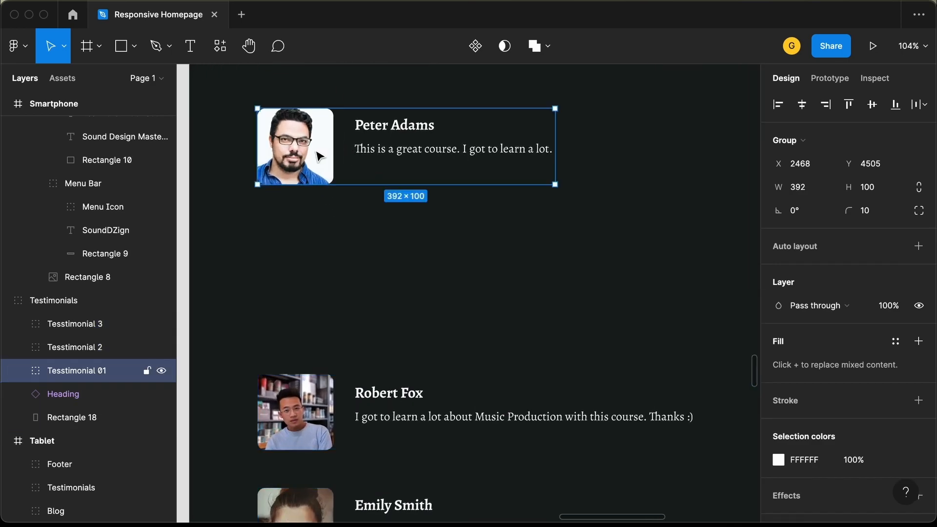
click(390, 128)
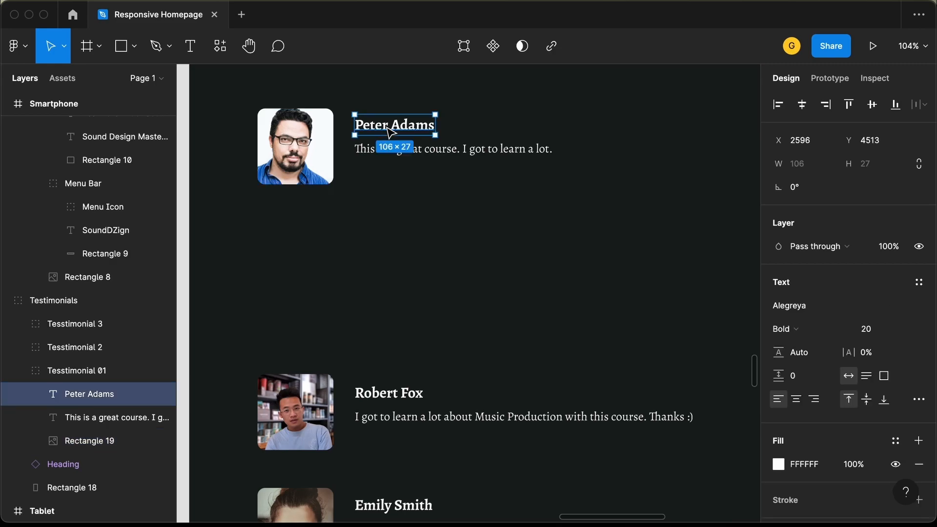
shift+click(393, 156)
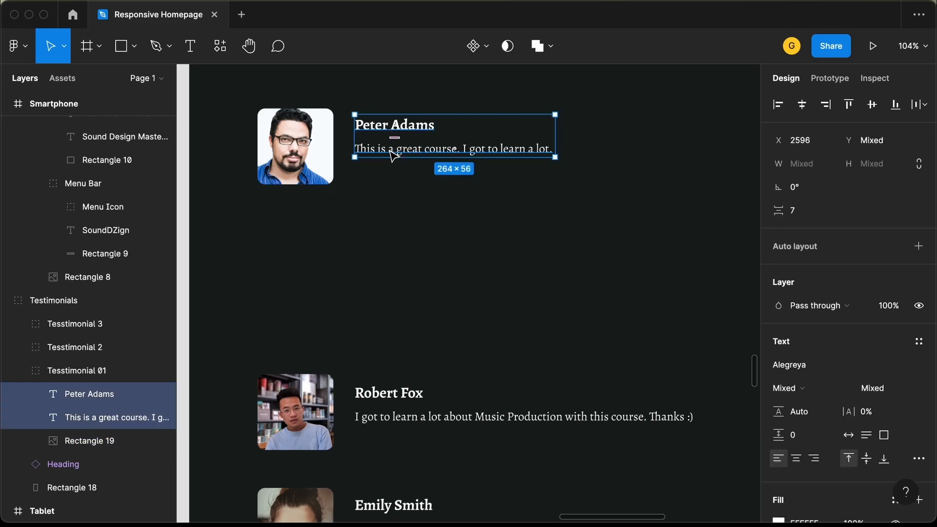
drag(400, 119, 316, 214)
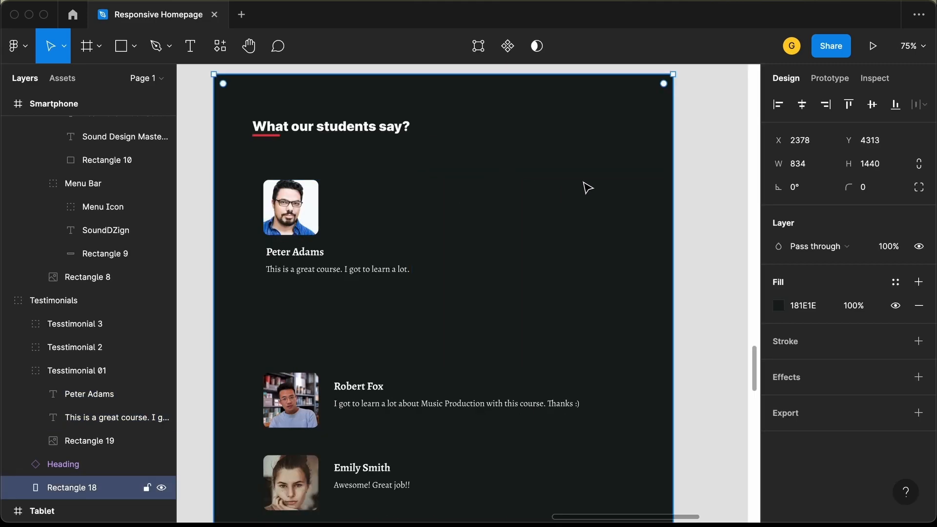
Step: Set the width of the Testimonials section's dark background rectangle to 375
double_click(633, 182)
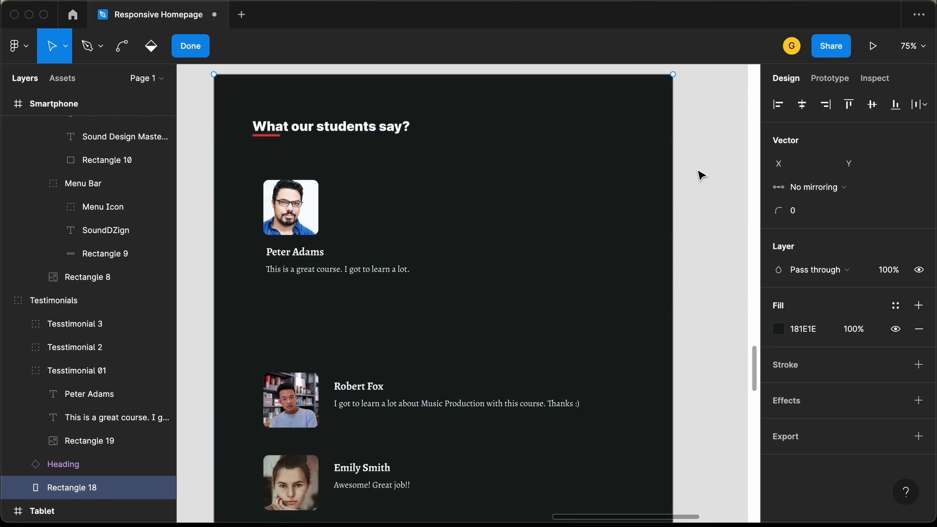
key(Escape)
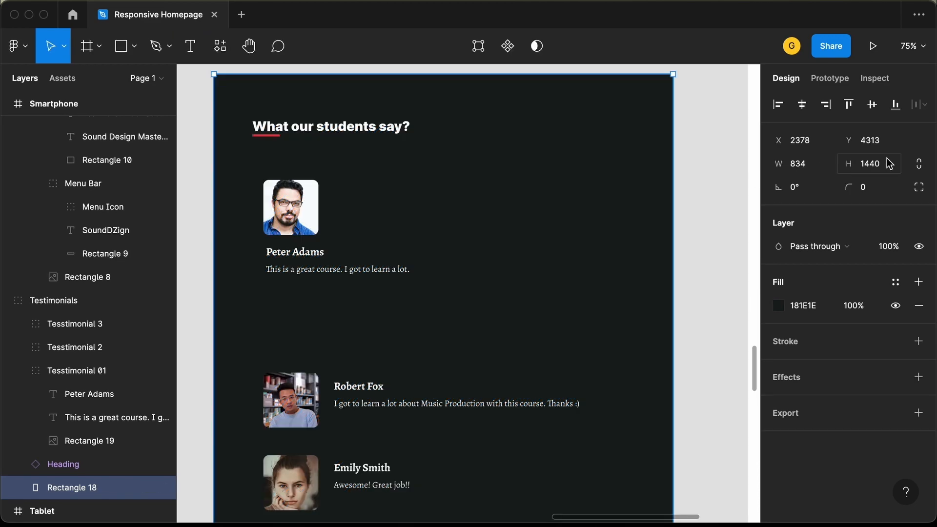
click(816, 171)
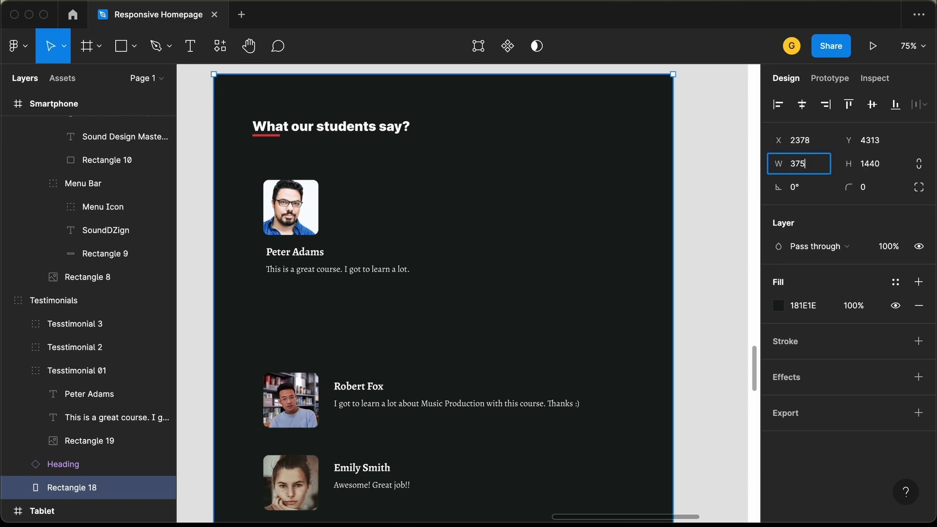
text(375)
key(Return)
scroll(247, 132, up, 5)
scroll(246, 129, left, 2)
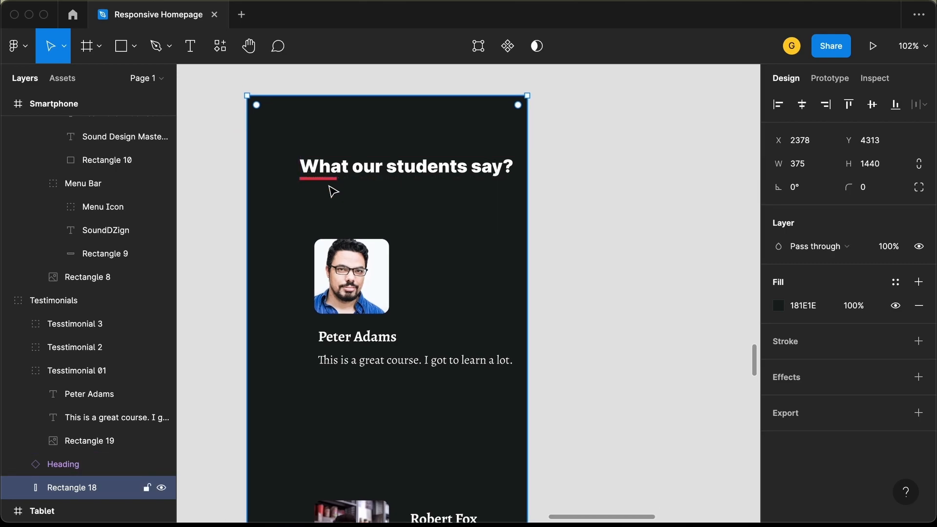
Step: Position the "What our students say?" heading 60 px from the background's top edge and 32 px from its left edge
scroll(332, 190, up, 2)
click(364, 158)
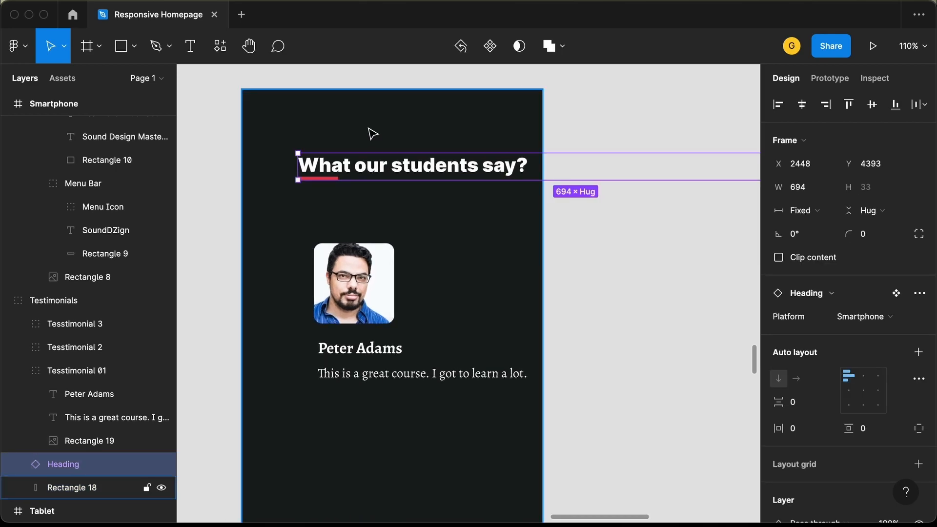
key(shift+Up)
key(shift+Up)
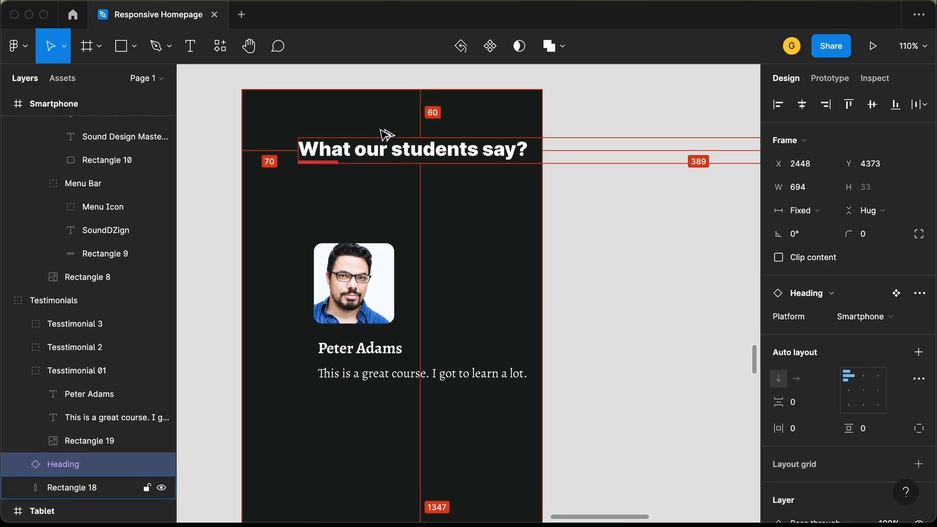
key(shift+Left)
key(shift+Left)
key(shift+Left)
key(shift+Left)
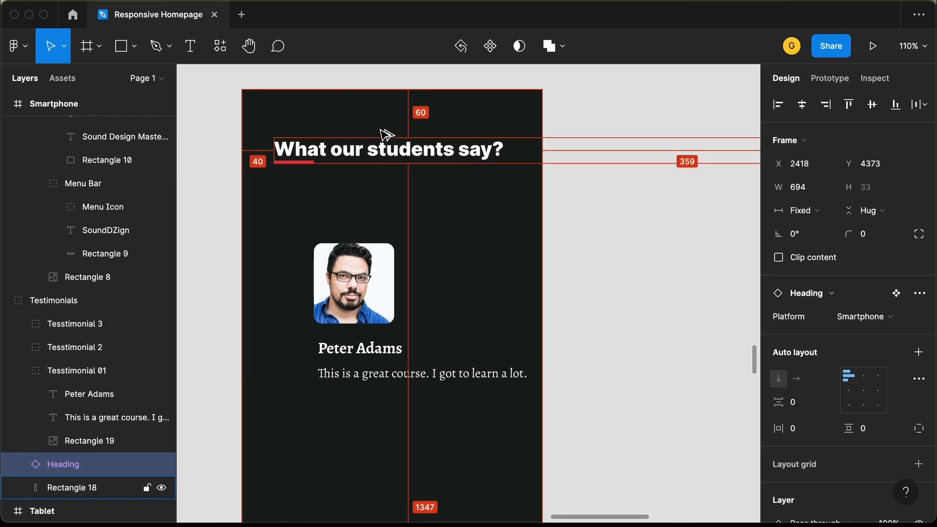
key(Right)
key(Right)
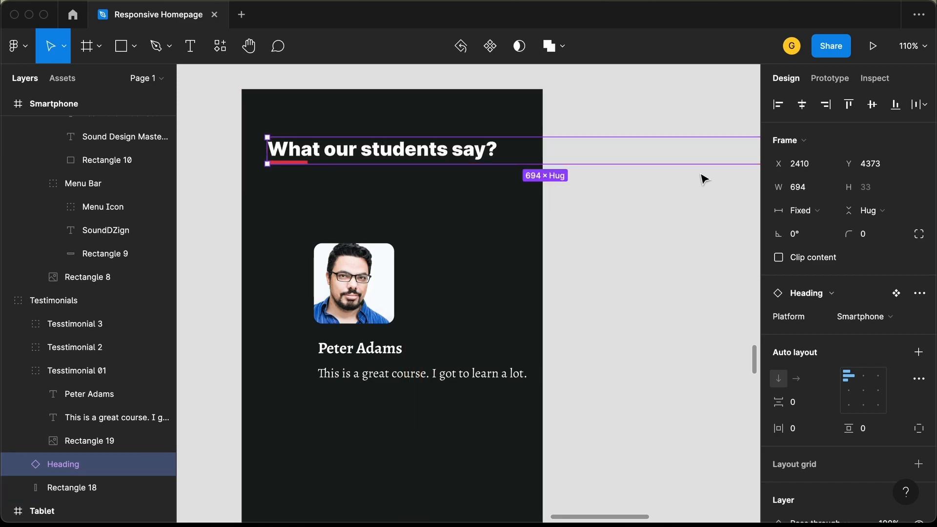
Step: Narrow the "What our students say?" heading frame to a width of 311, leaving a 32 px right margin
scroll(574, 201, down, 5)
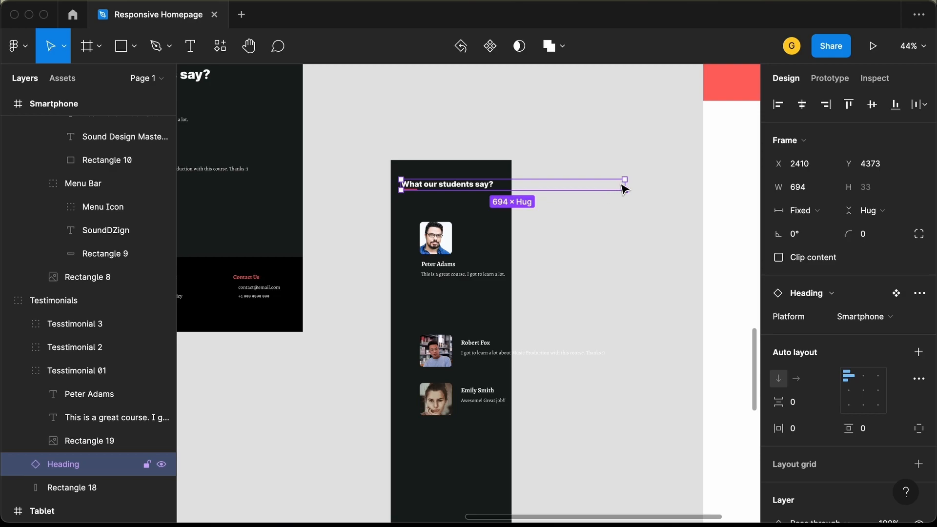
drag(626, 182, 503, 183)
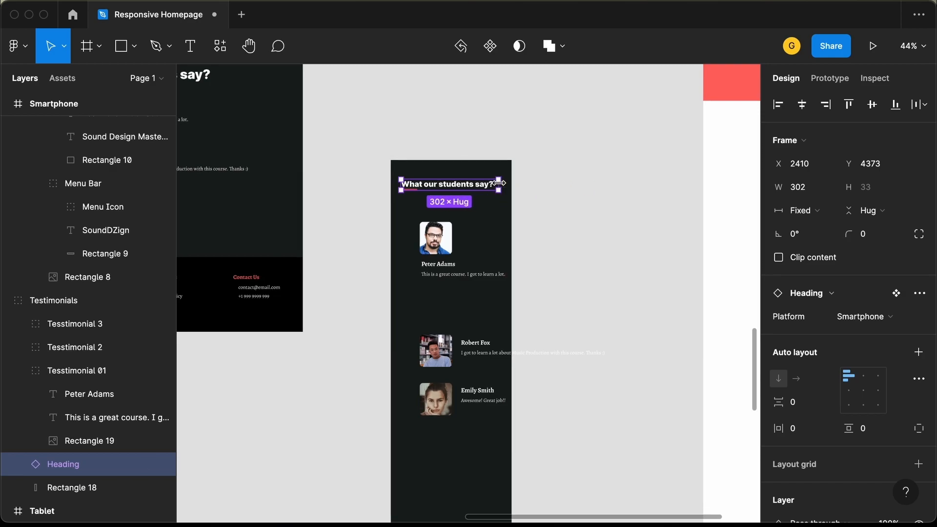
scroll(475, 199, up, 5)
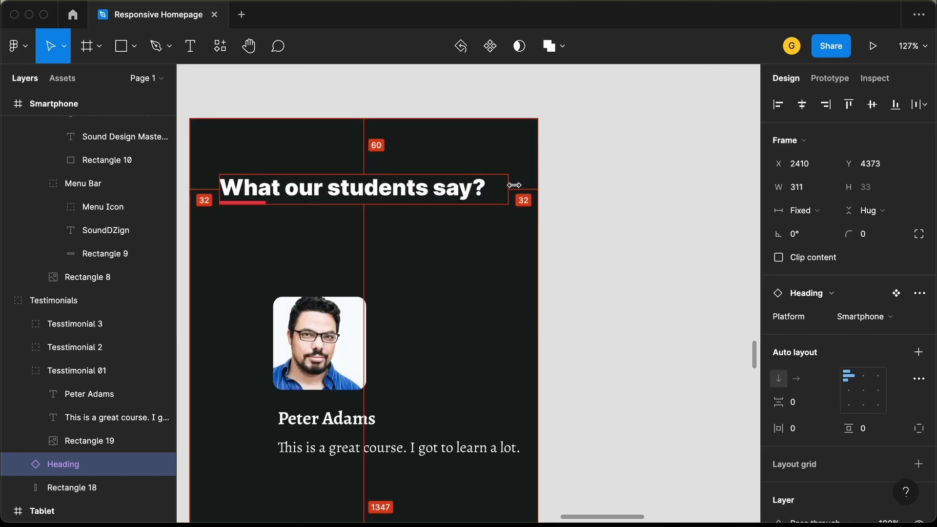
Step: Move the first testimonial group up closer to the "What our students say?" heading
click(335, 332)
drag(335, 332, 341, 287)
drag(328, 187, 367, 182)
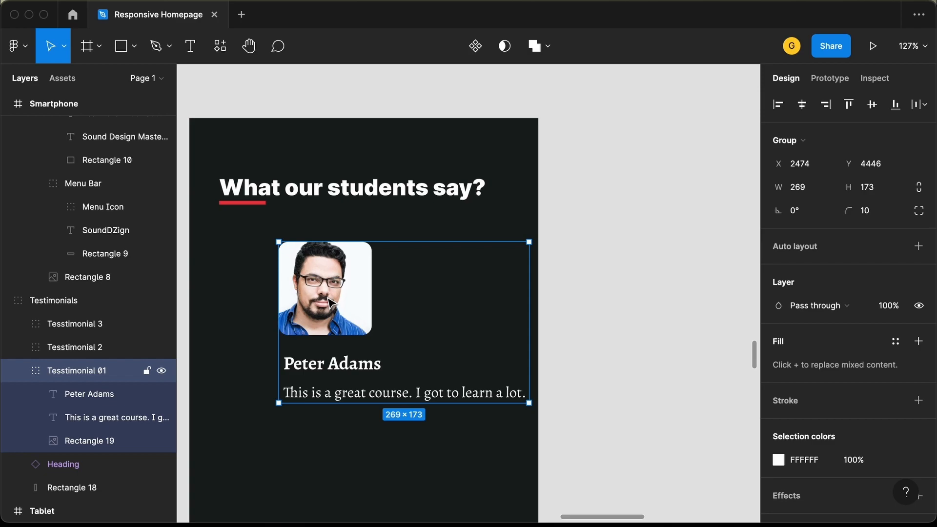
Step: Align the first testimonial's photo, name and quote on their horizontal centers and center them within the narrow background
double_click(330, 302)
shift+click(350, 373)
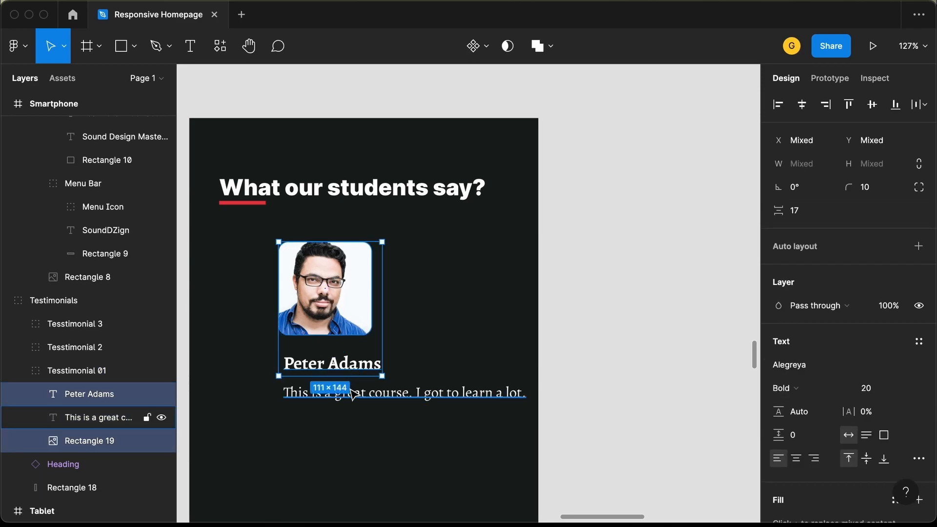
shift+click(352, 393)
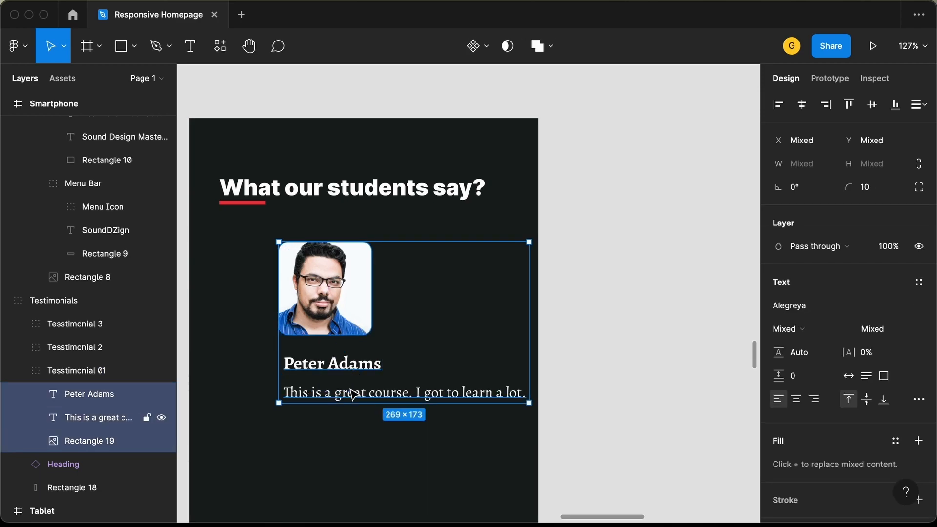
click(803, 110)
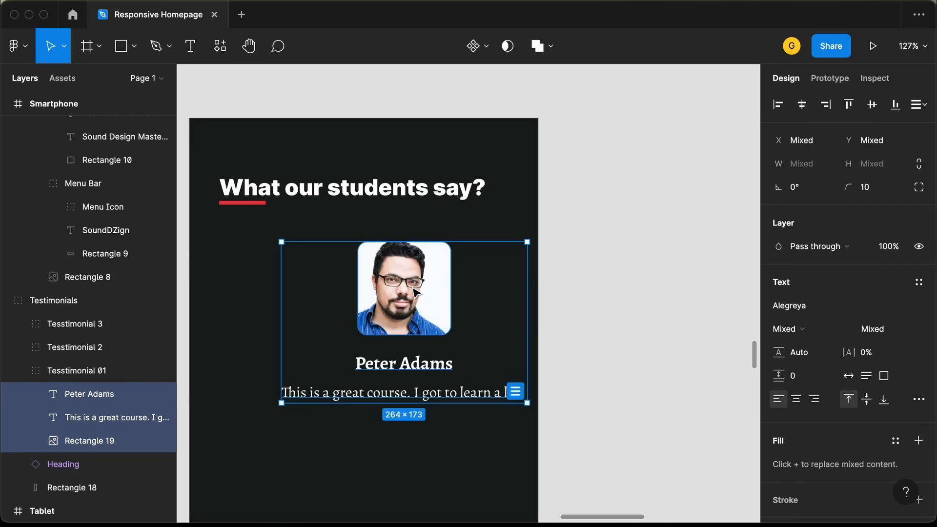
drag(411, 299, 372, 297)
scroll(372, 297, down, 5)
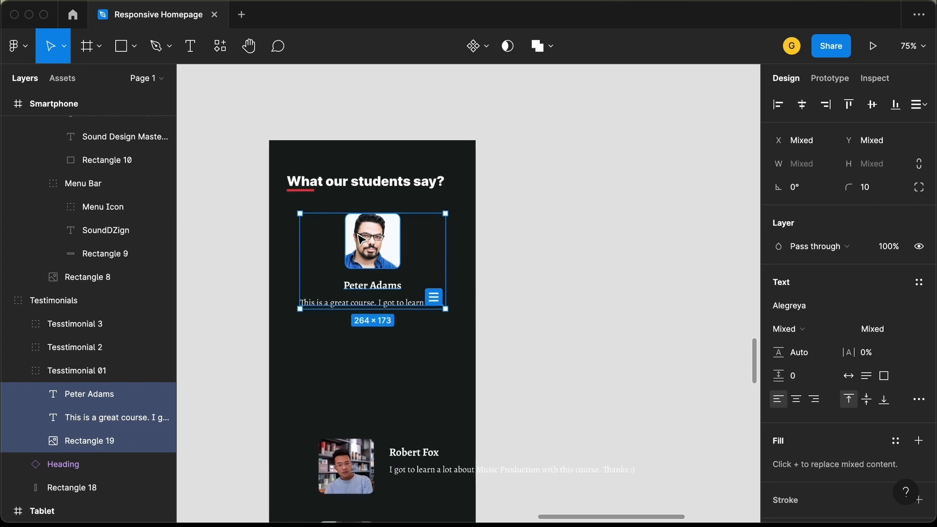
Step: Move the second testimonial's photo up beneath the first testimonial, centered in the section at Y 4679
scroll(361, 239, down, 4)
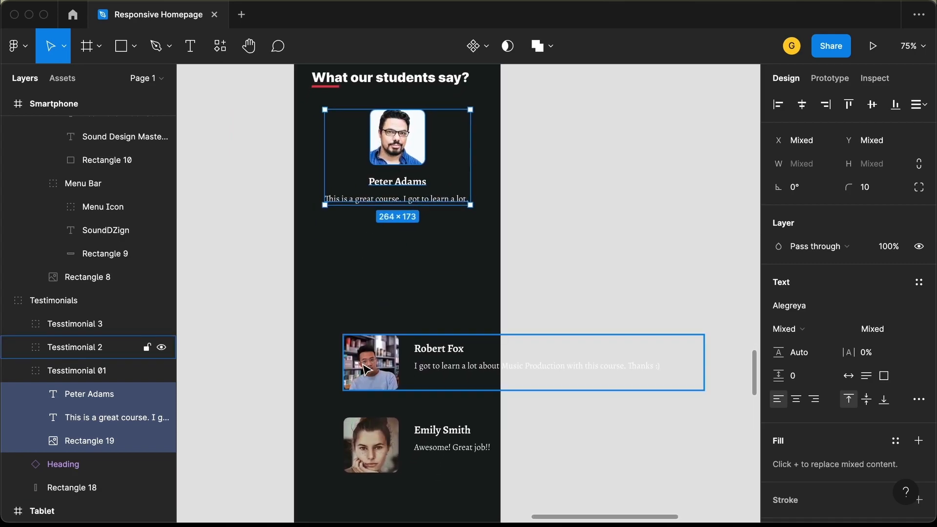
scroll(367, 352, down, 2)
click(363, 322)
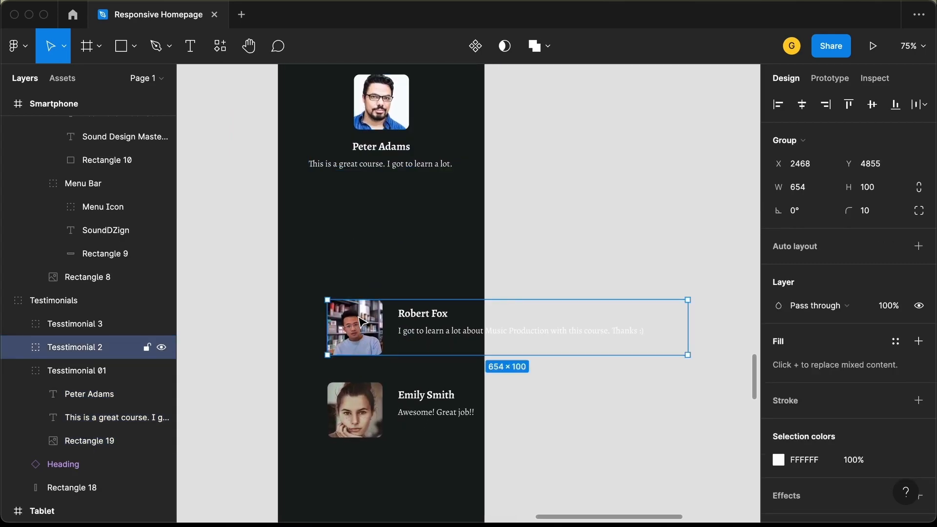
double_click(362, 335)
drag(362, 335, 388, 241)
key(alt)
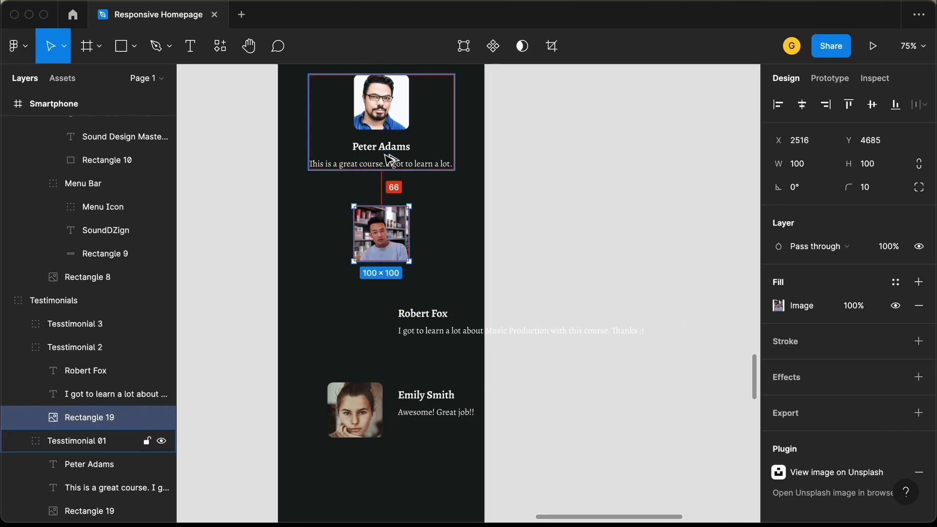
key(shift+Up)
key(shift+Up)
key(shift+Down)
key(alt)
key(Up)
key(Up)
key(Up)
key(Up)
key(Up)
key(Up)
key(shift+Down)
key(alt)
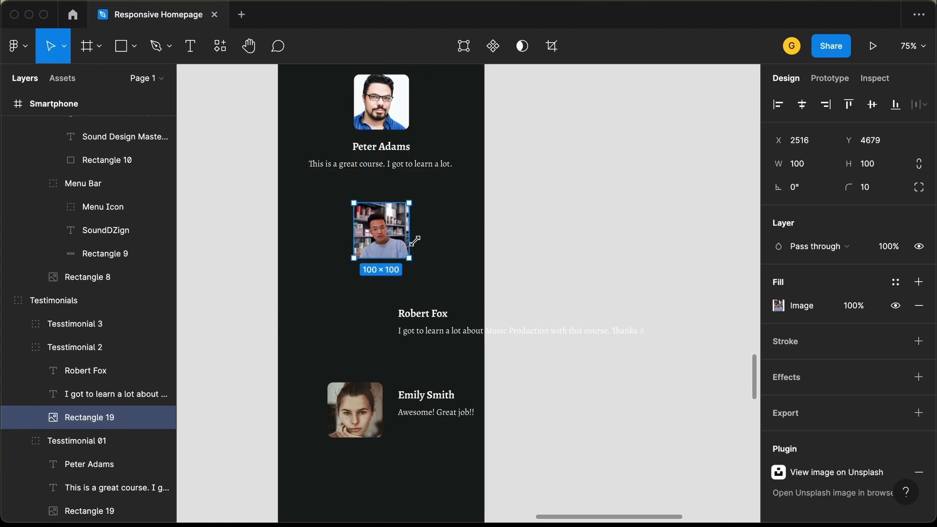
Step: Place the second testimonial's name and quote beneath its photo, with the quote starting 32 px from the background's left edge
click(414, 319)
drag(417, 320, 376, 281)
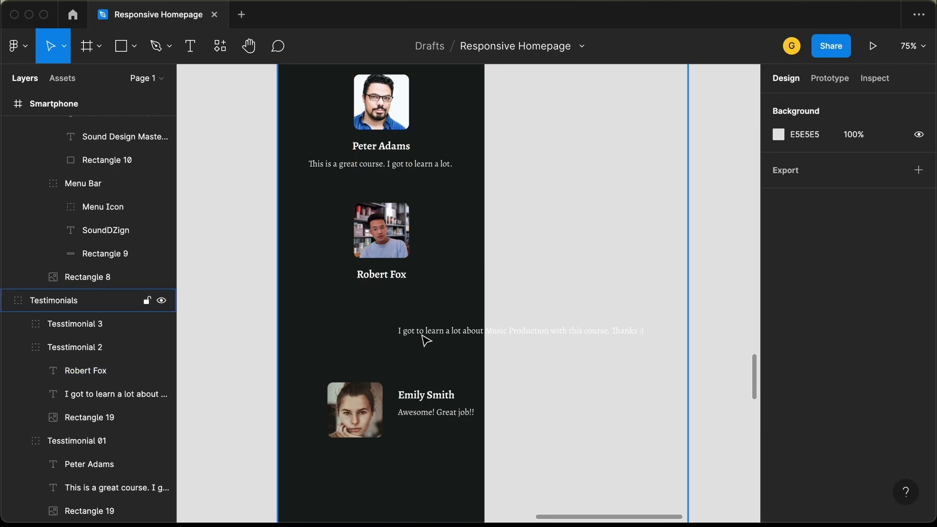
click(422, 336)
click(433, 331)
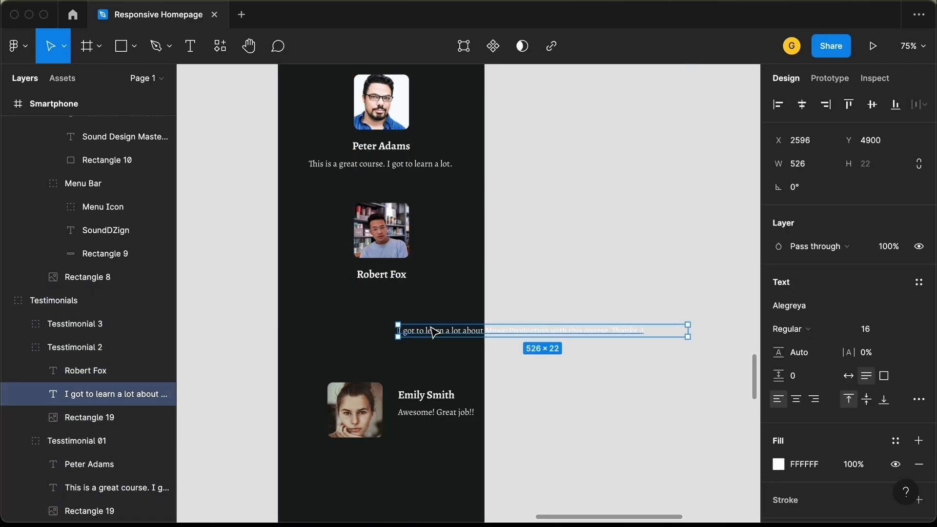
drag(433, 331, 361, 305)
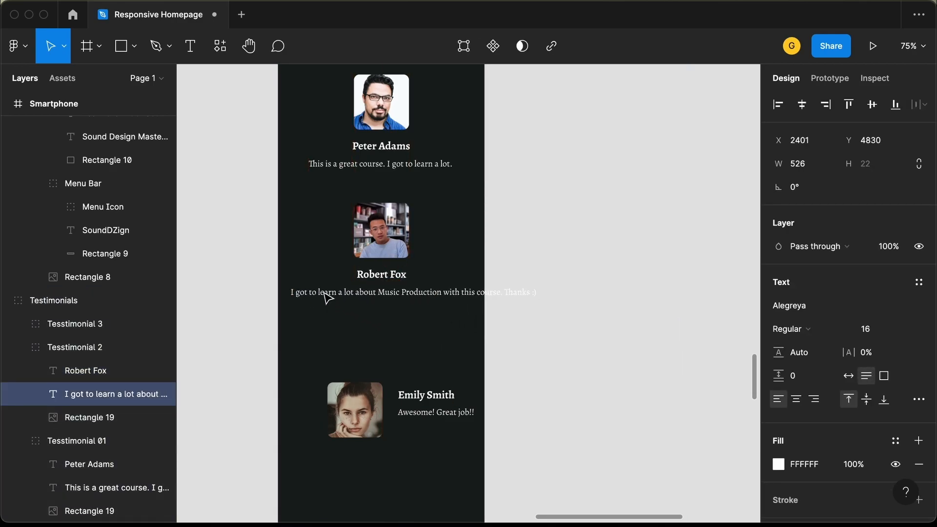
scroll(275, 312, up, 5)
scroll(276, 312, up, 1)
key(alt)
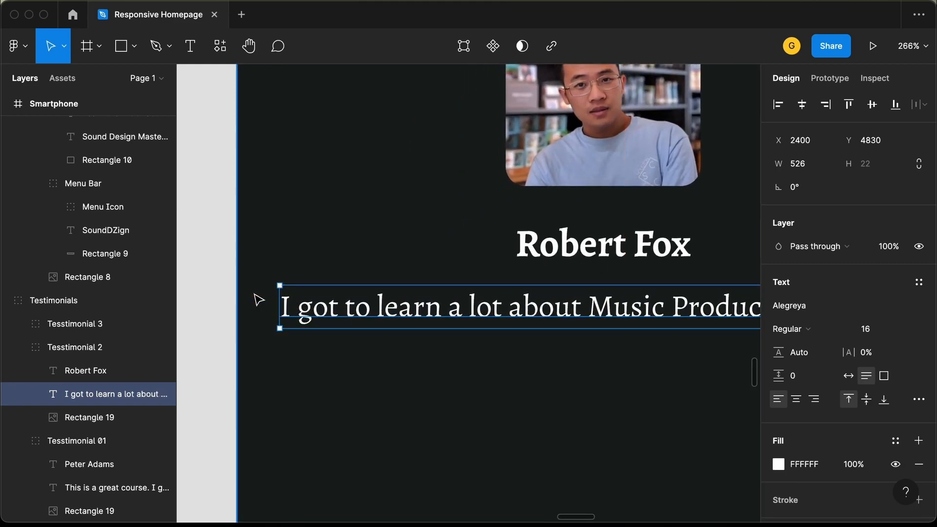
key(shift+Right)
scroll(257, 300, down, 5)
scroll(326, 310, right, 2)
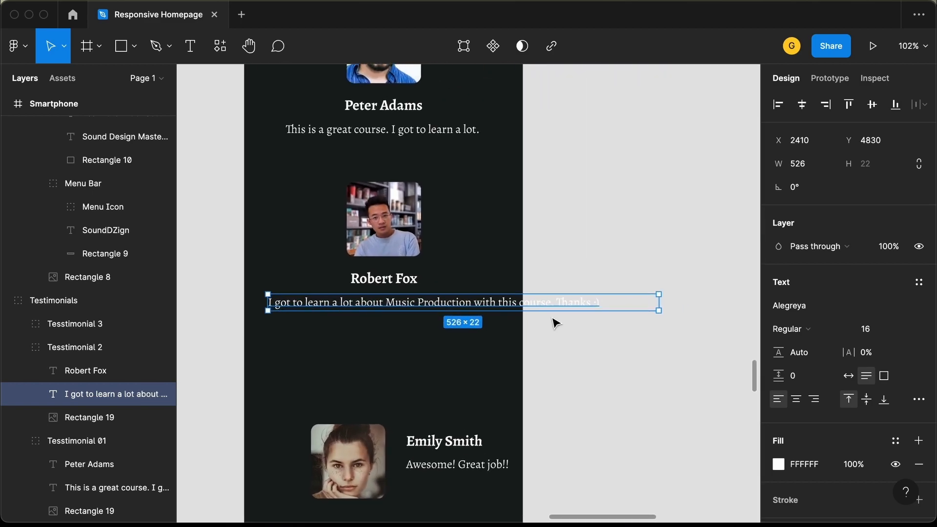
Step: Narrow the second testimonial's quote box to a width of 311 and center-align its text
drag(659, 300, 496, 305)
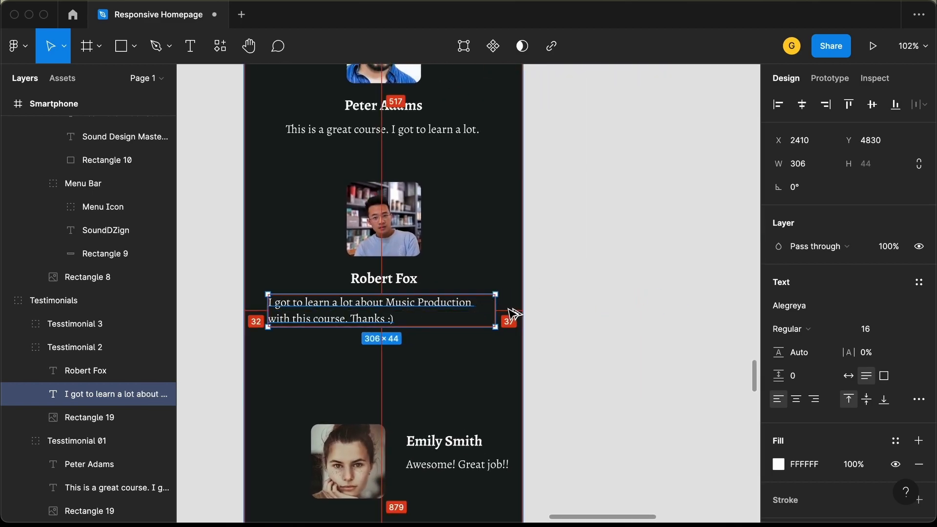
scroll(510, 314, up, 5)
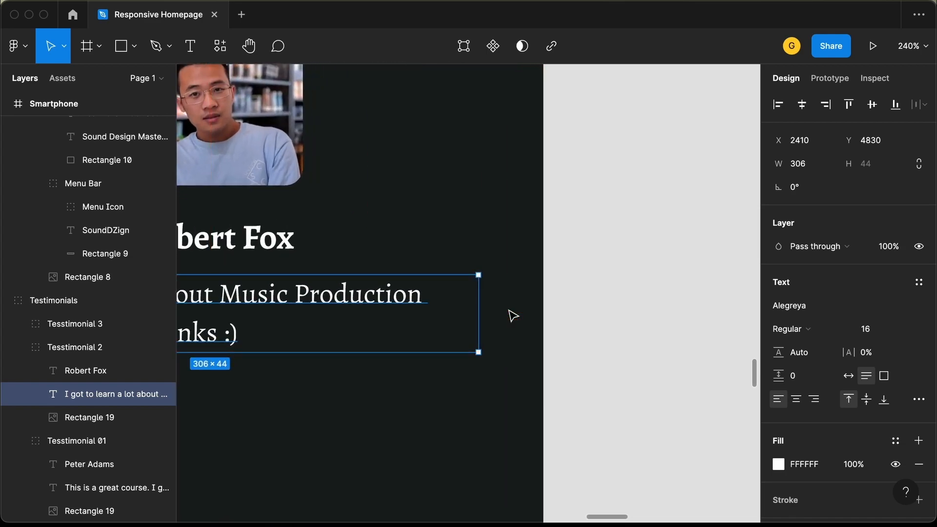
key(super+Right)
key(super+Right)
key(super+Right)
key(super+Right)
key(super+Right)
key(alt)
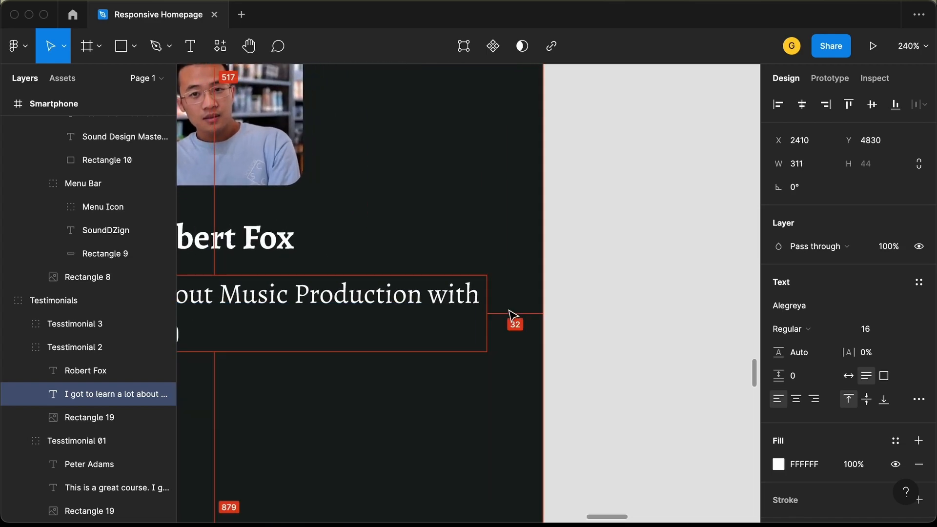
scroll(513, 316, down, 5)
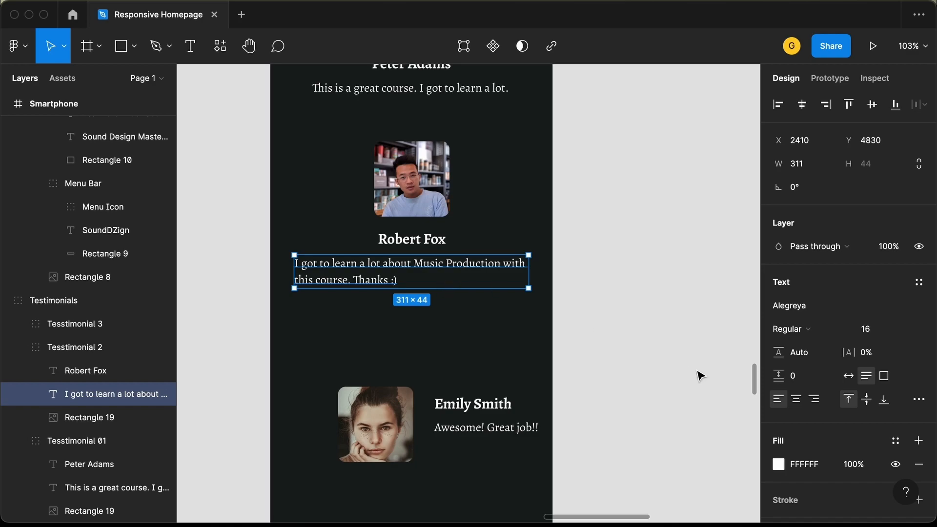
click(797, 406)
Step: Stack the third testimonial's photo, name and "Awesome! Great job!!" quote vertically beneath the second testimonial
scroll(609, 322, up, 1)
scroll(610, 323, down, 3)
scroll(610, 323, down, 2)
drag(429, 310, 443, 259)
double_click(400, 408)
drag(478, 378, 436, 314)
scroll(496, 362, down, 2)
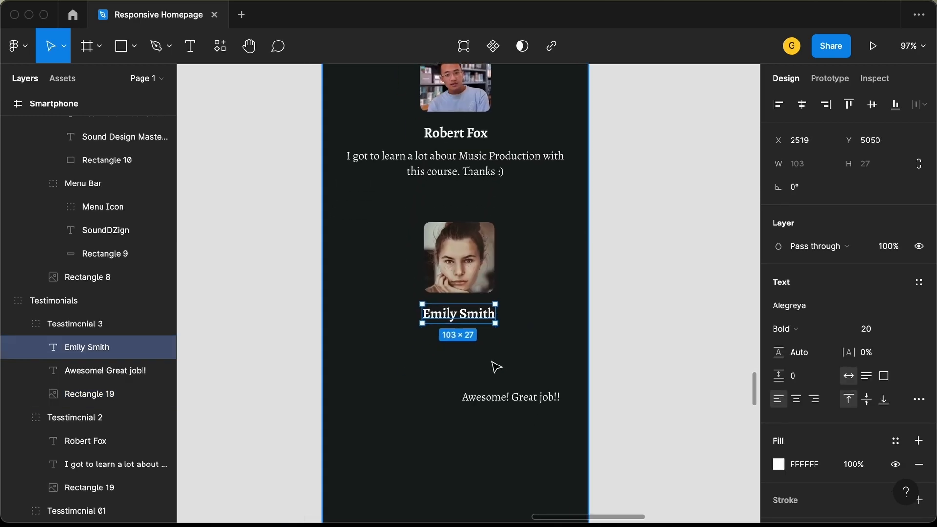
drag(496, 400, 450, 345)
scroll(450, 320, up, 5)
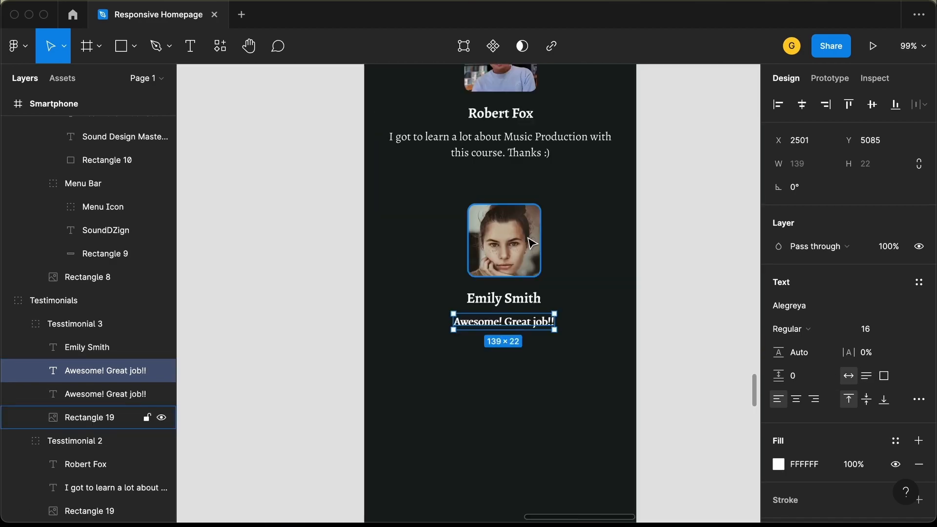
Step: Shorten the Testimonials background to a height of 864 so it ends a little below the third testimonial's quote
scroll(530, 242, down, 5)
scroll(531, 243, up, 2)
click(579, 249)
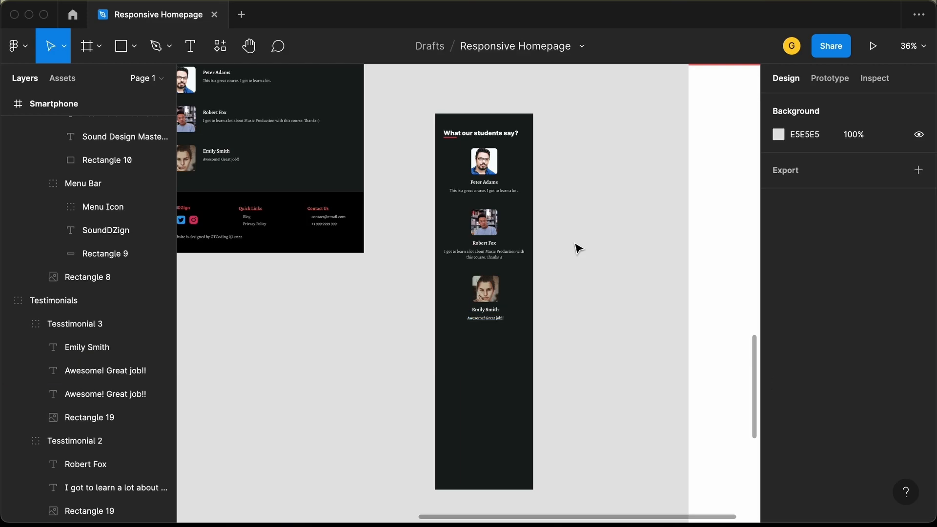
click(496, 373)
click(496, 372)
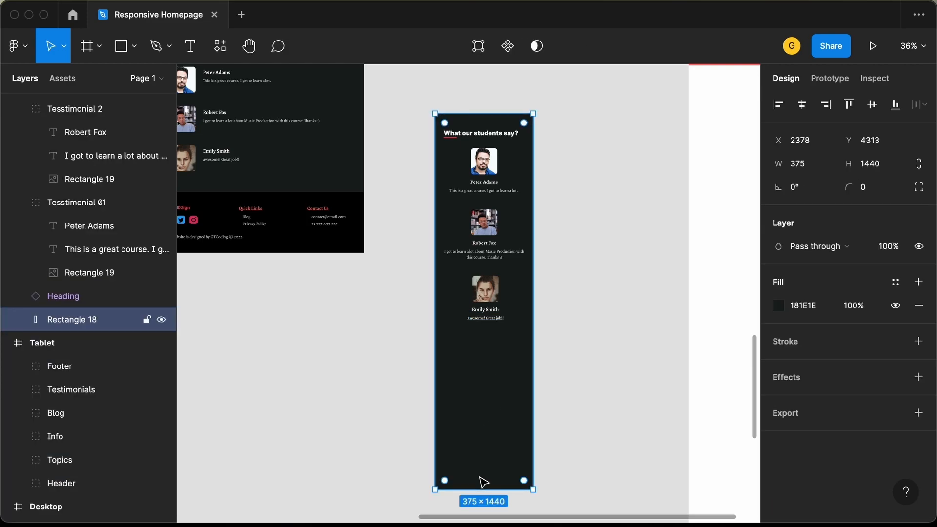
drag(479, 475, 481, 332)
scroll(495, 316, up, 5)
scroll(494, 317, up, 1)
key(alt)
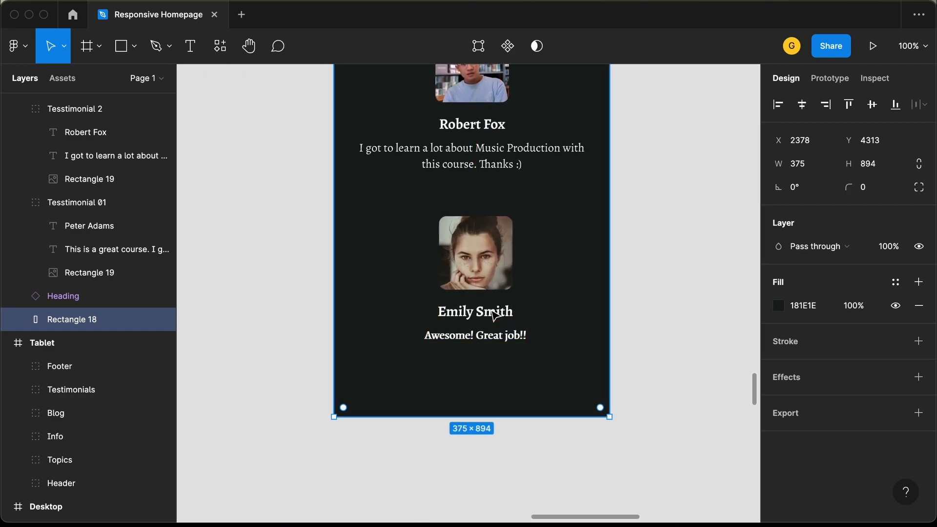
key(super+shift+Up)
key(super+shift+Up)
key(super+shift+Up)
key(super+shift+Up)
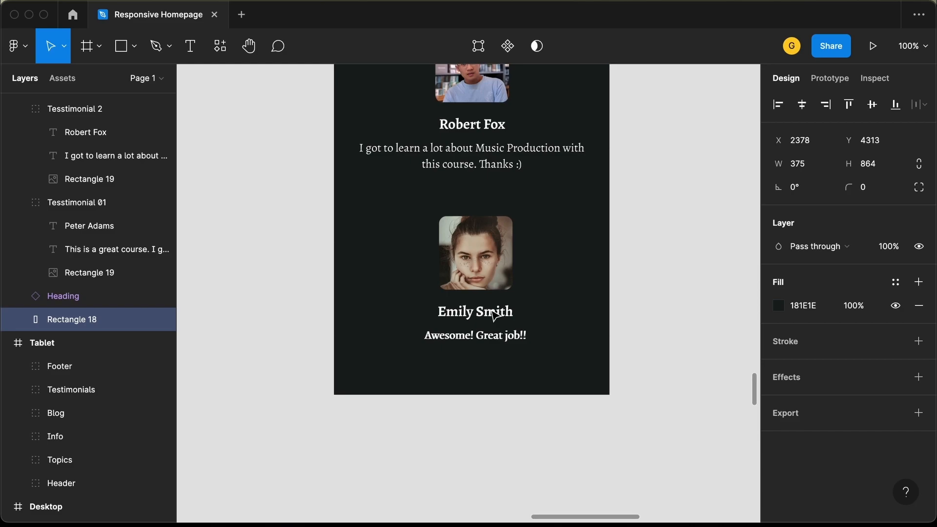
key(alt)
Step: Move the Testimonials group into the Smartphone frame, directly beneath the Latest Posts section and spanning the frame's width
scroll(494, 317, down, 10)
click(481, 269)
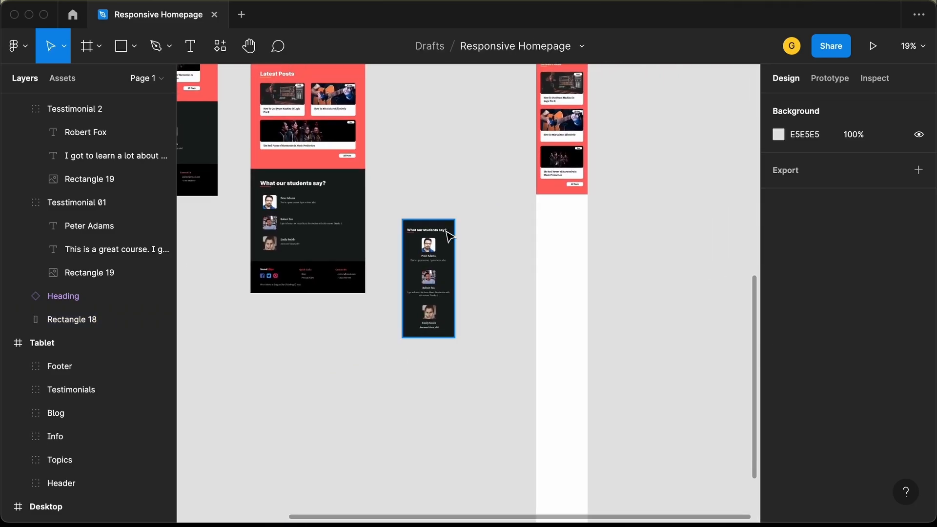
drag(436, 230, 569, 206)
click(440, 288)
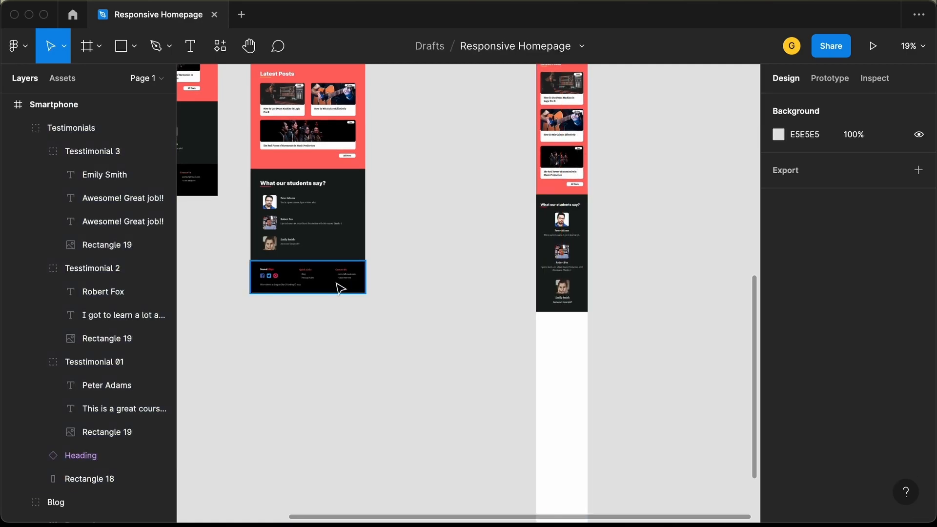
Step: Duplicate the Tablet footer onto the empty canvas beside the Smartphone frame and stretch the copy's background to a height of 1178
drag(297, 280, 452, 387)
scroll(448, 385, up, 5)
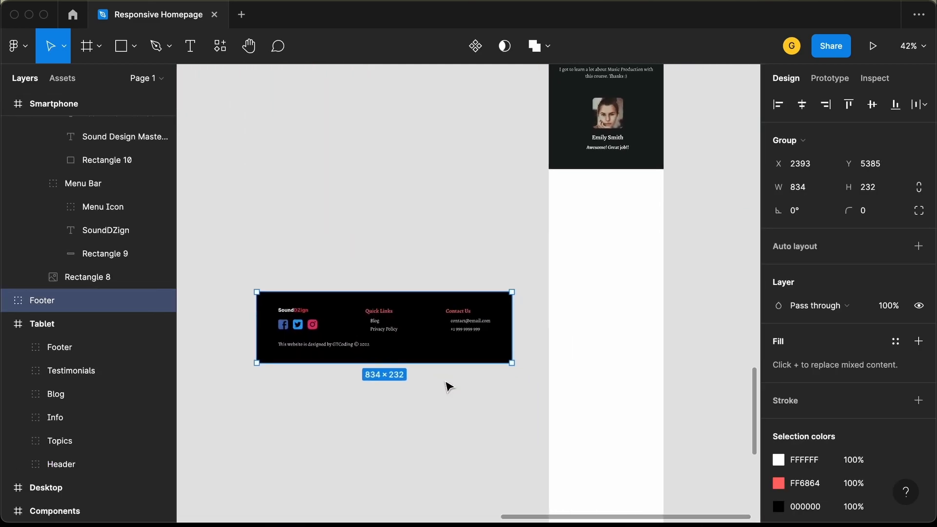
scroll(447, 385, right, 3)
scroll(448, 385, down, 2)
scroll(531, 336, left, 4)
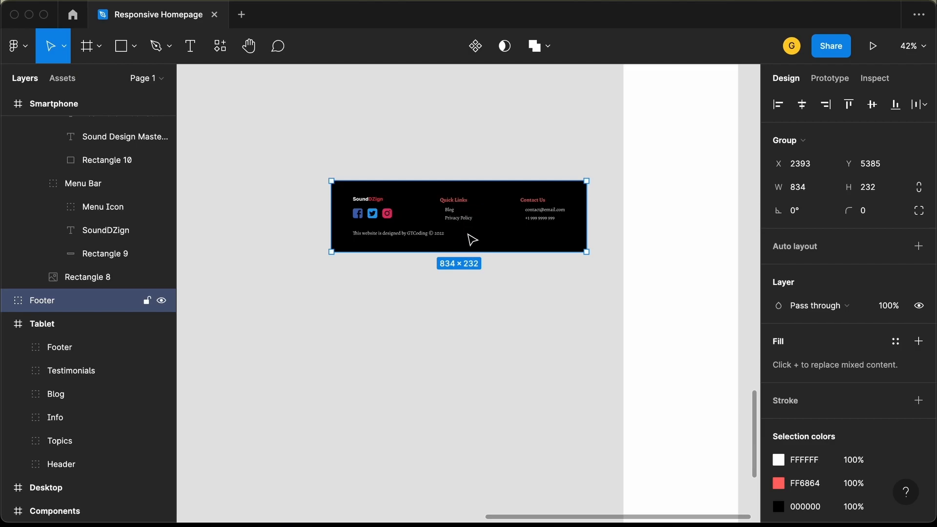
scroll(489, 242, down, 3)
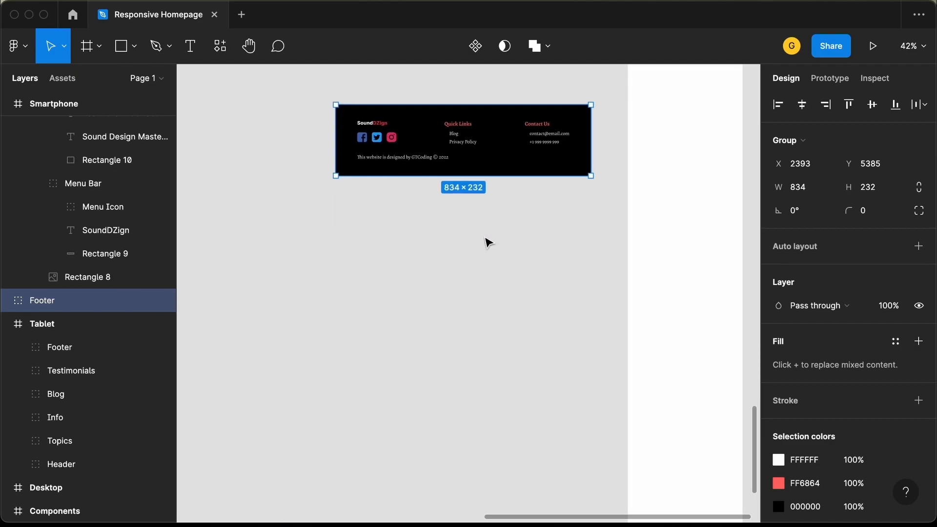
double_click(503, 166)
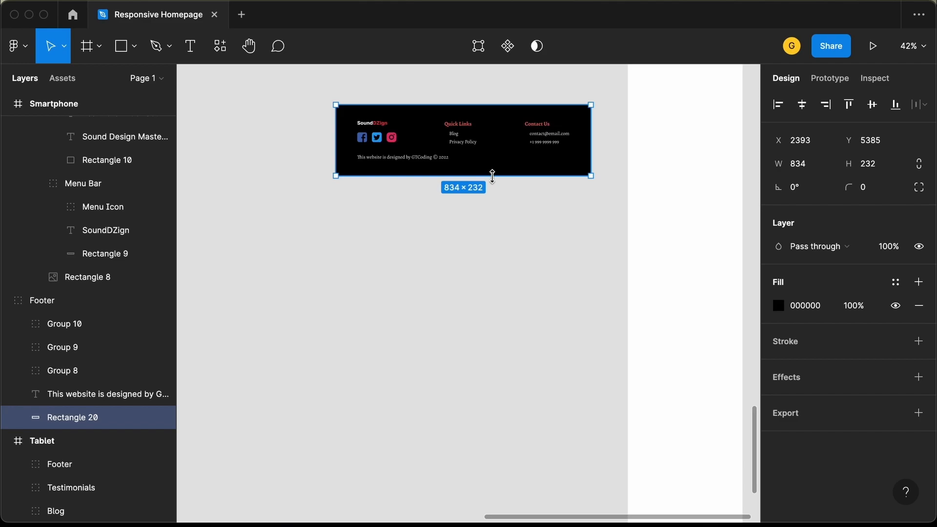
drag(492, 177, 491, 466)
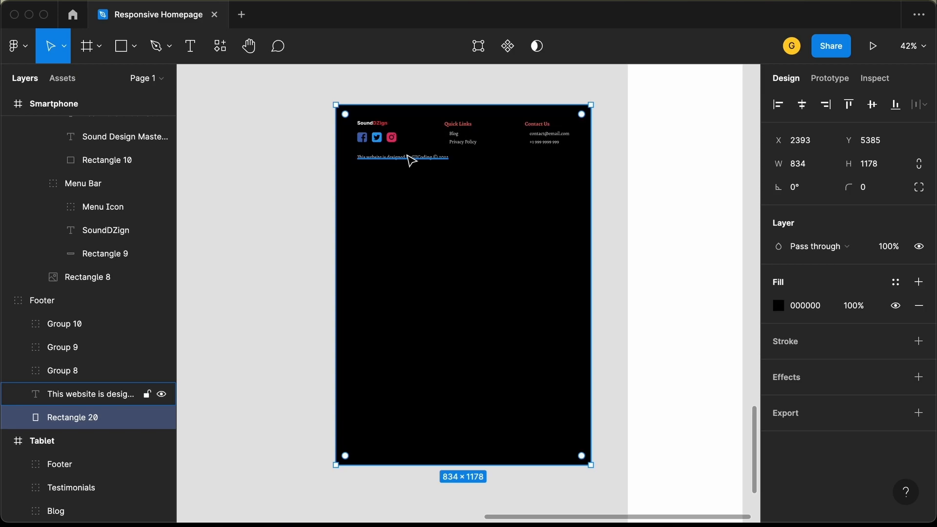
Step: Move the copyright line down to Y 6274 and stack the Quick Links and Contact Us groups beneath the logo group
drag(406, 157, 402, 369)
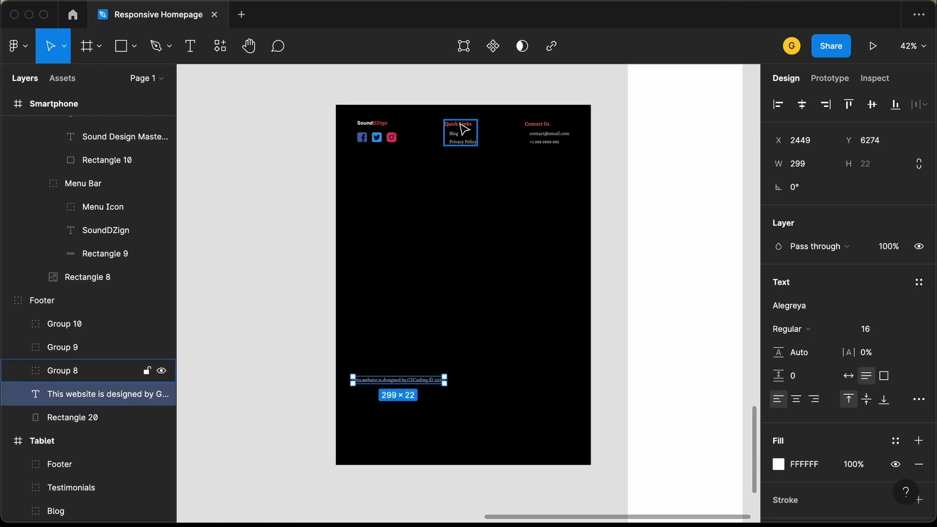
drag(460, 140, 379, 174)
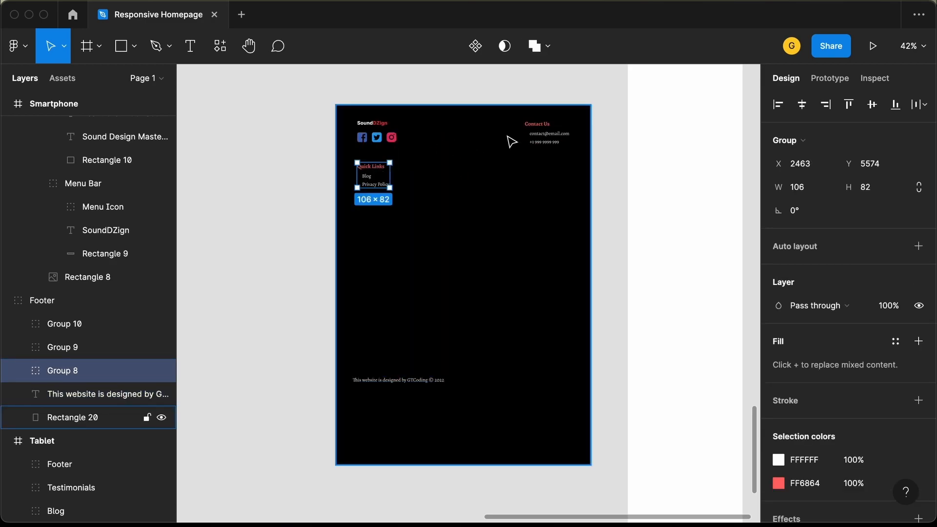
drag(541, 132, 374, 215)
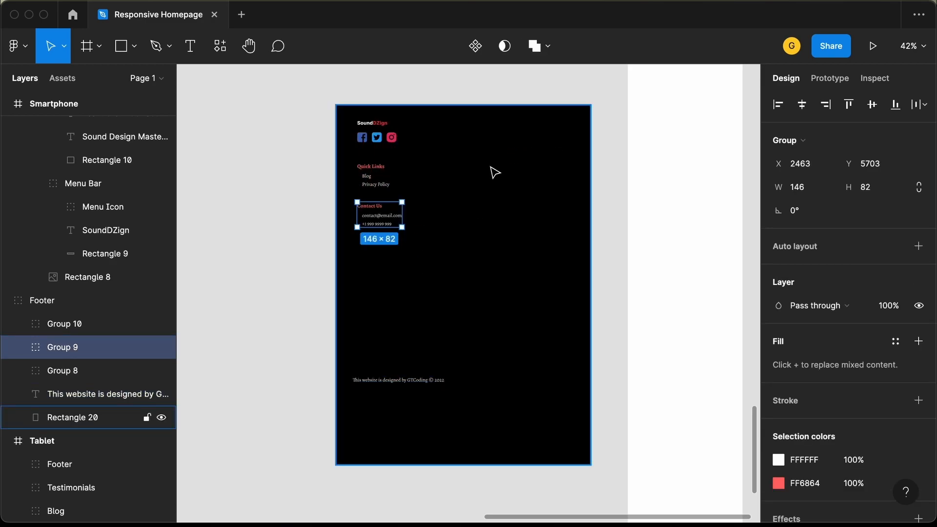
Step: Set the footer background's width to 375
double_click(494, 172)
key(Escape)
click(821, 165)
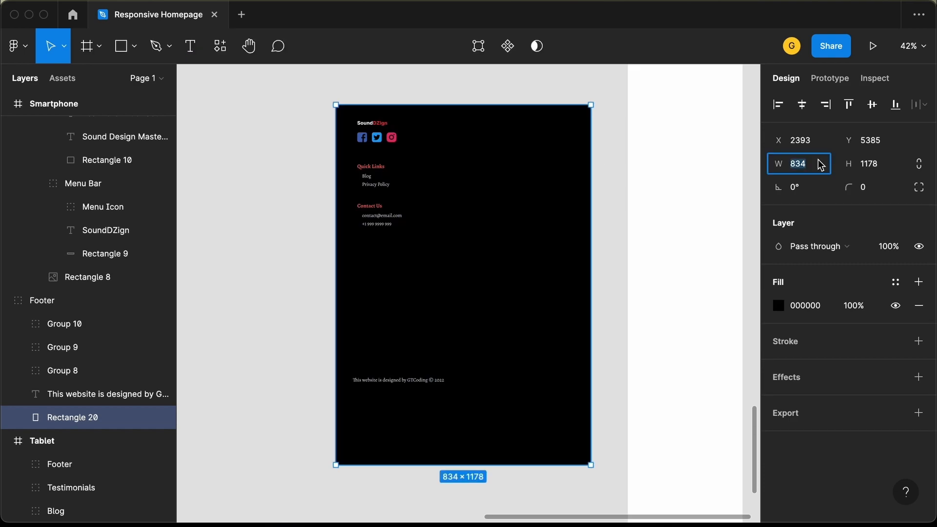
text(375)
key(Return)
Step: Move the Quick Links group up to Y 5547, leaving 40 px between it and the social icons
scroll(363, 121, up, 5)
click(393, 153)
click(390, 246)
key(alt)
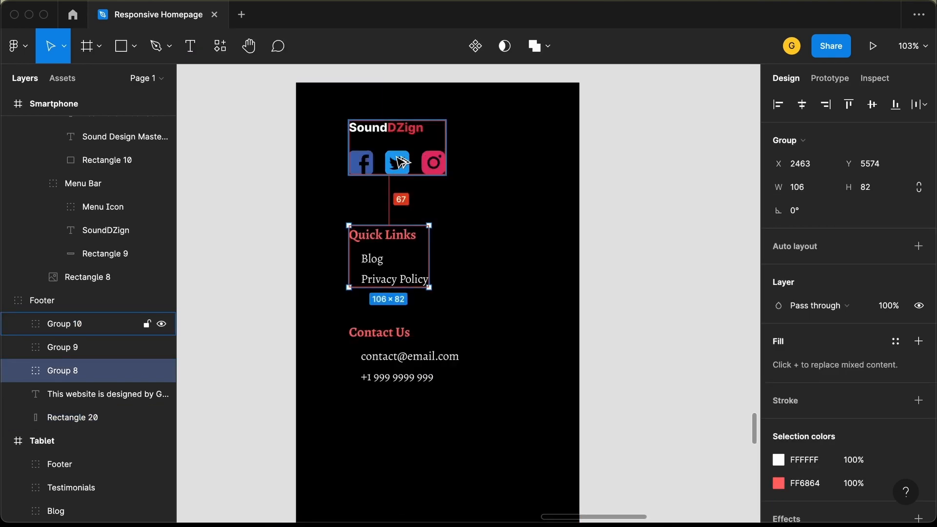
key(shift+Up)
key(shift+Up)
key(alt)
key(Up)
key(Up)
key(Up)
key(Up)
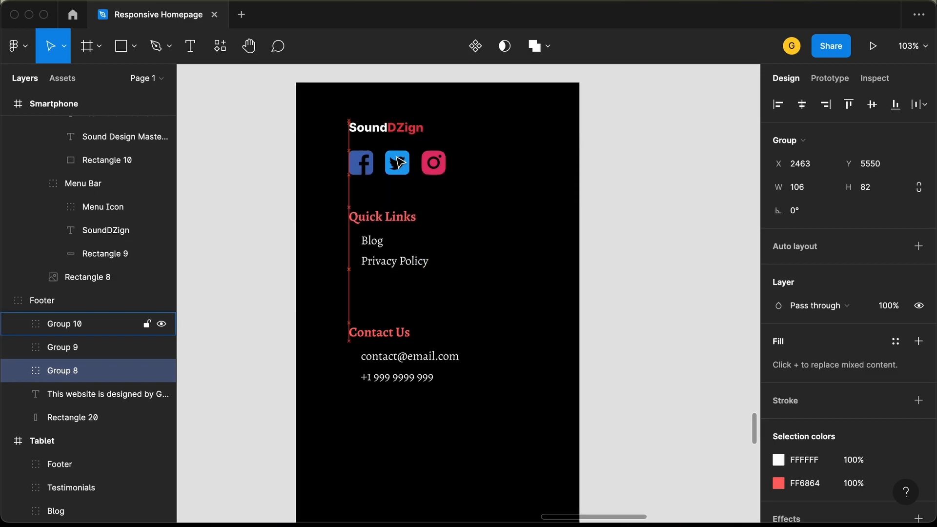
key(Up)
key(Up)
key(Up)
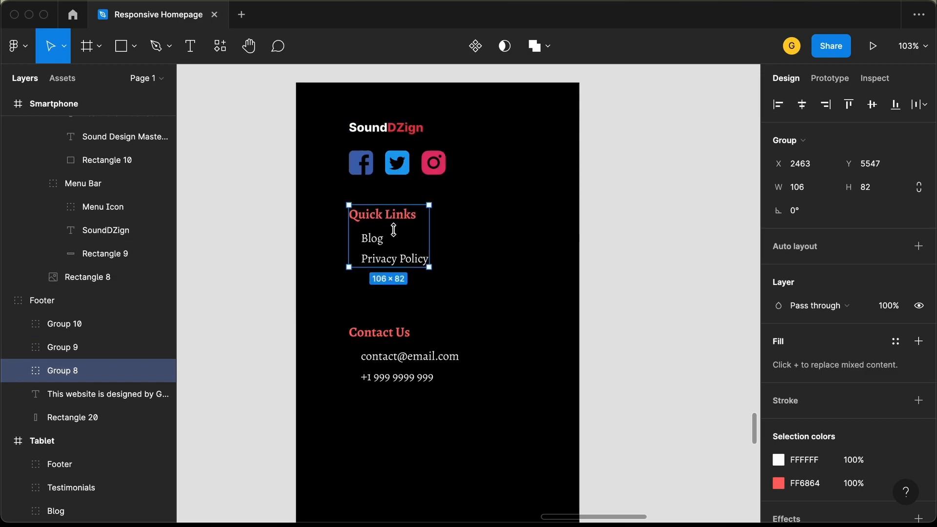
Step: Move the copyright line up beneath the contact details and set the Contact Us group at Y 5669, with 40 px gaps
click(461, 435)
scroll(461, 434, down, 5)
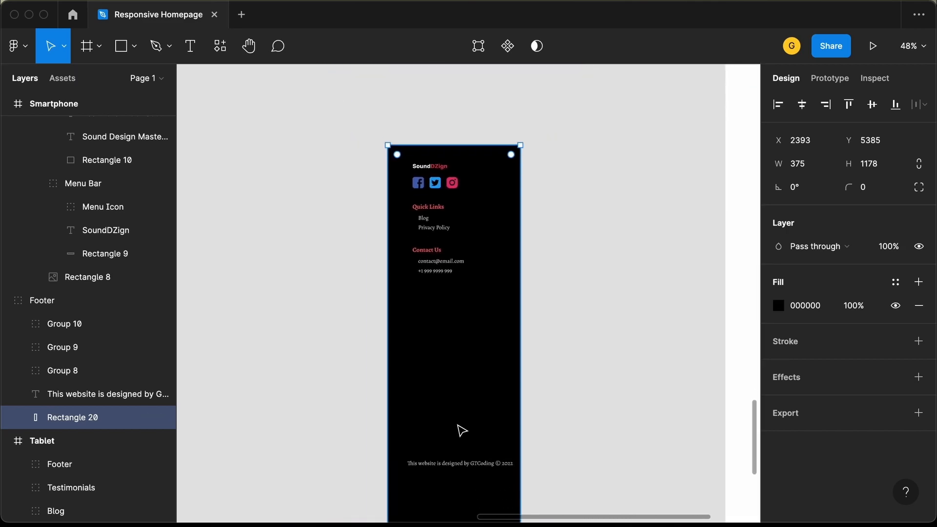
click(442, 463)
drag(442, 462, 444, 289)
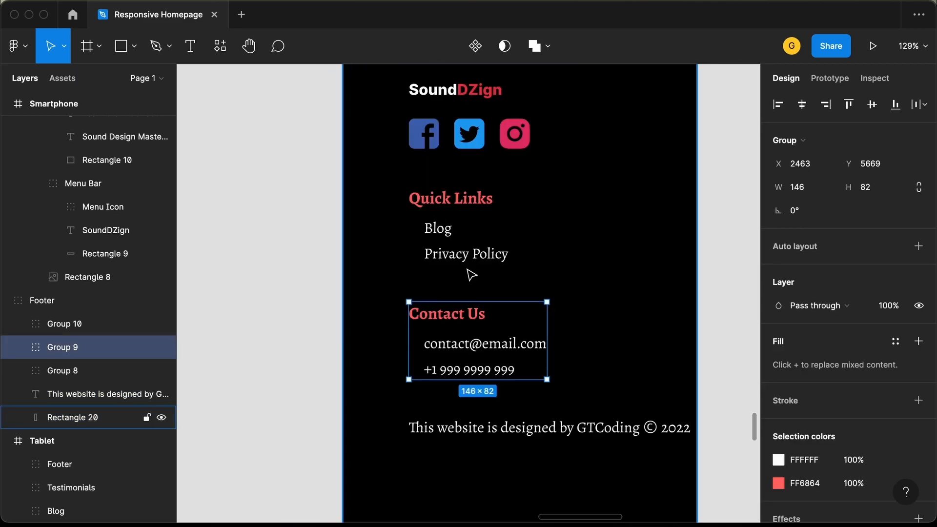
Step: Shift the logo, Quick Links and Contact Us groups and the copyright line together to X 2425, 32 px from the background's left edge
scroll(470, 272, up, 3)
click(458, 162)
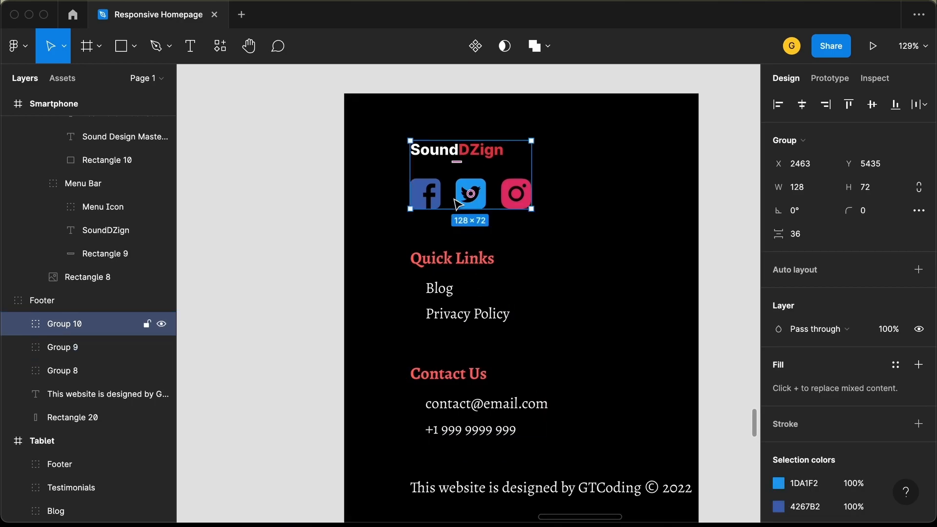
shift+click(457, 266)
shift+click(454, 409)
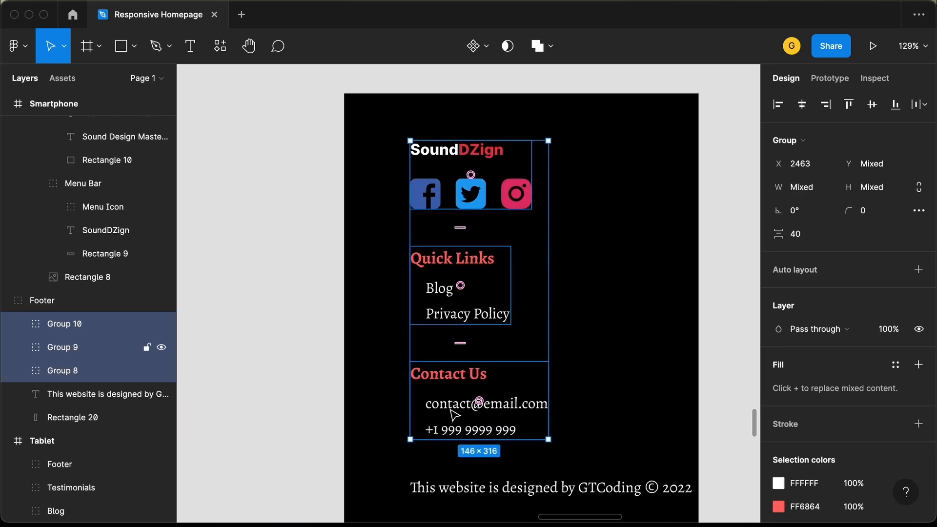
shift+click(459, 490)
scroll(389, 368, down, 2)
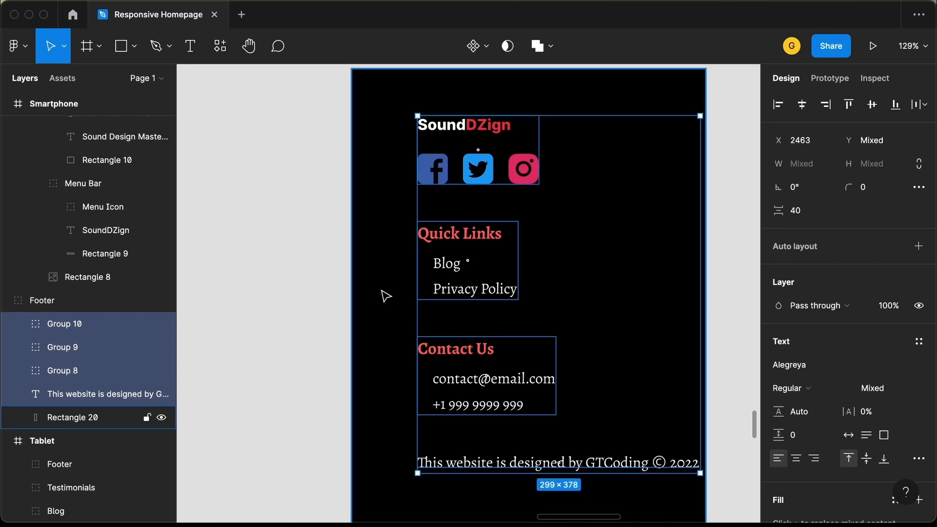
key(shift+Left)
key(shift+Left)
key(shift+Left)
key(Left)
key(Left)
key(Left)
key(Left)
key(Left)
key(Left)
key(Left)
key(Left)
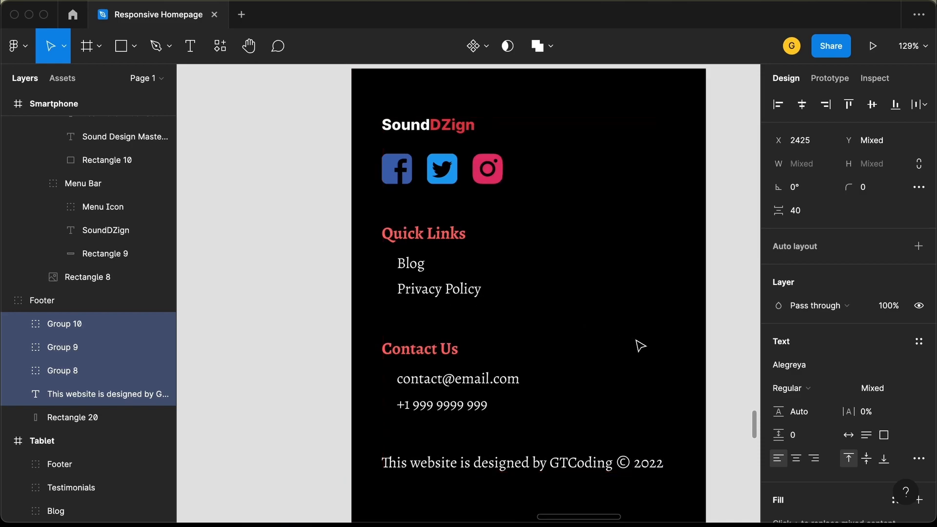
Step: Shorten the footer background so the space beneath the copyright line matches the 50 px margin above the logo
click(721, 355)
scroll(721, 355, down, 5)
scroll(720, 355, down, 2)
scroll(721, 355, right, 3)
click(496, 391)
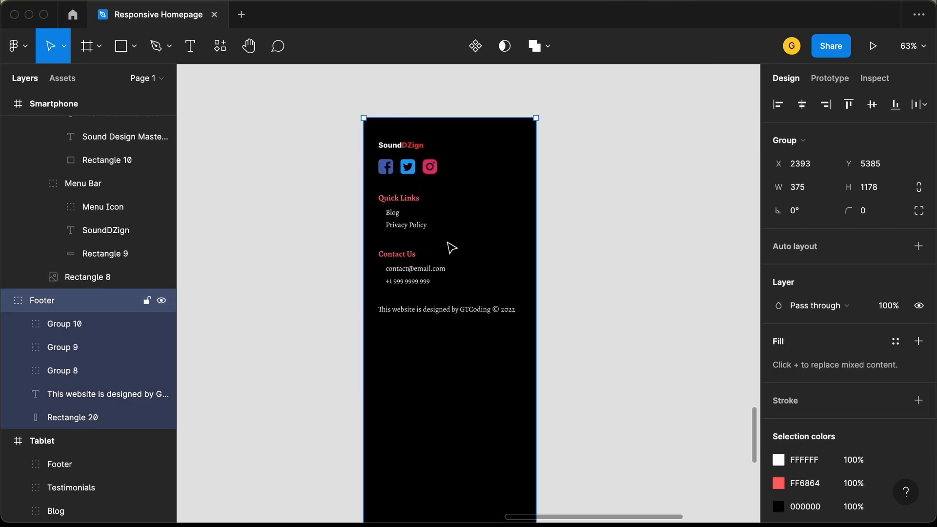
double_click(412, 151)
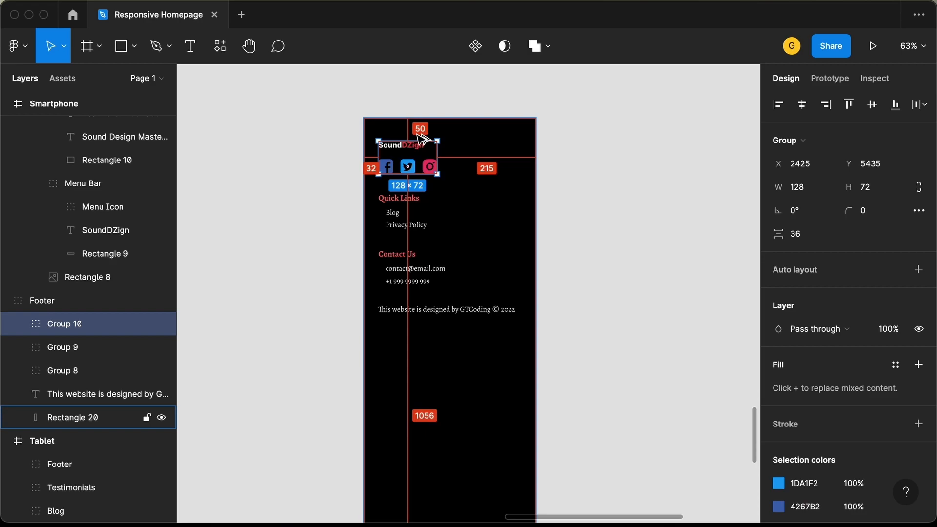
scroll(469, 379, down, 3)
click(469, 357)
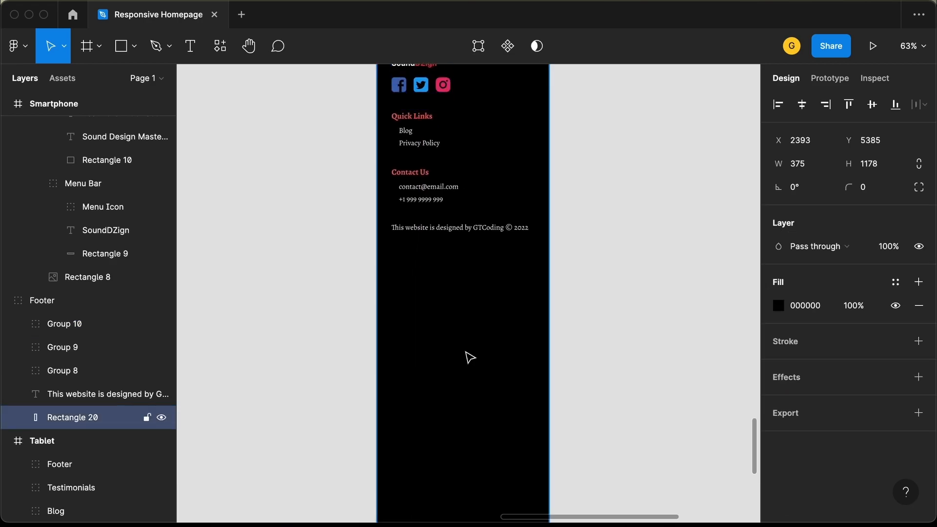
scroll(469, 357, down, 5)
scroll(462, 391, up, 2)
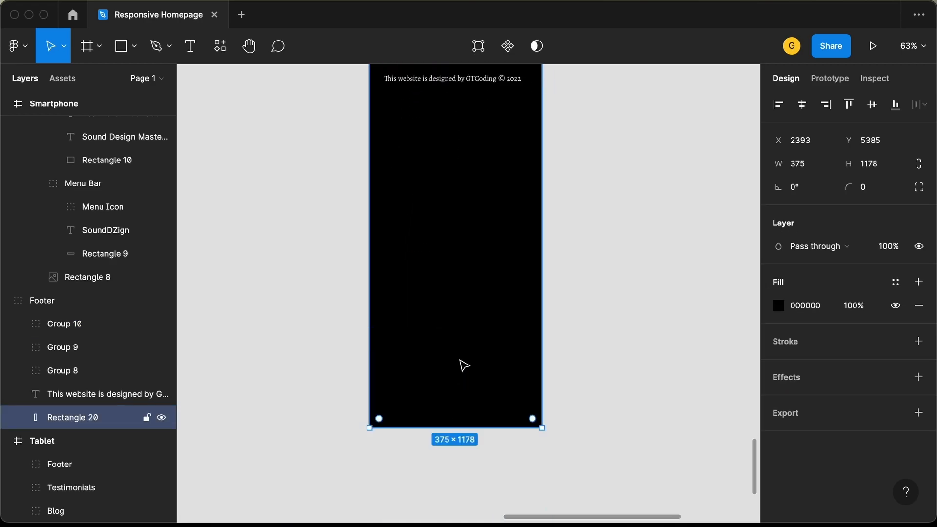
drag(452, 425, 476, 90)
scroll(471, 168, up, 5)
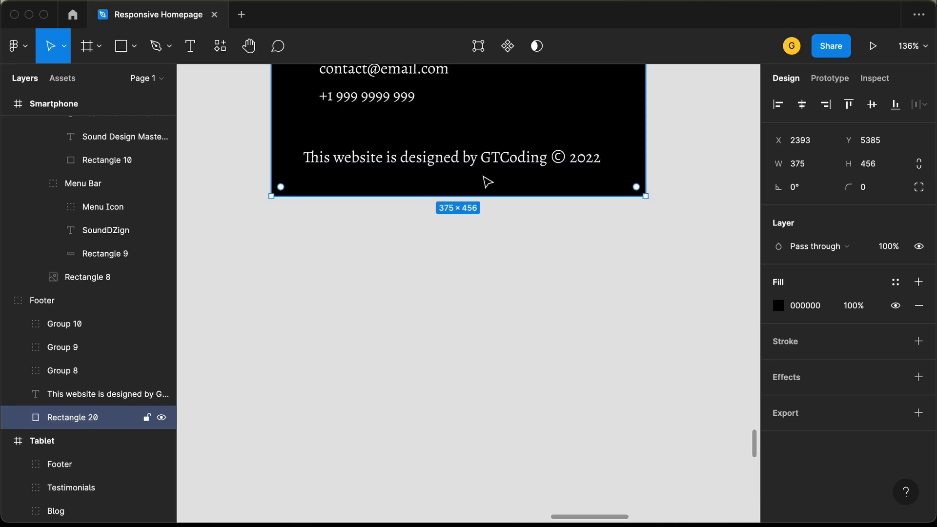
key(super+shift+Down)
key(super+shift+Down)
key(super+Down)
key(super+Down)
key(alt)
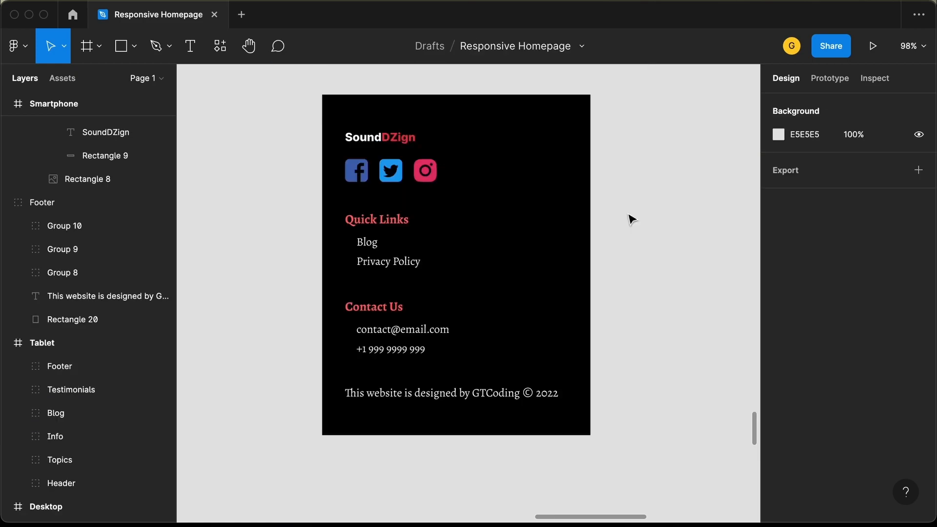
Step: Move the Footer group into the Smartphone frame, directly beneath the Testimonials section and spanning the frame's width
scroll(630, 217, down, 3)
scroll(630, 215, right, 2)
scroll(631, 218, down, 3)
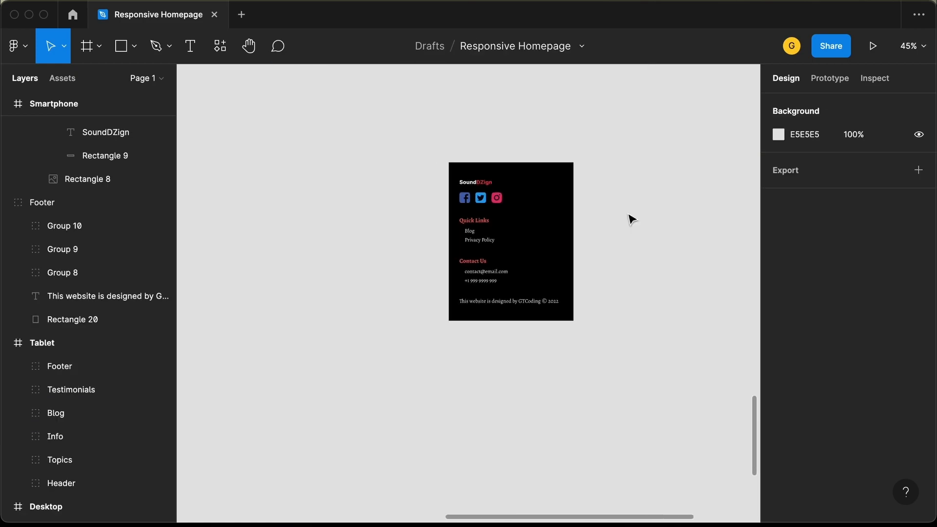
scroll(629, 218, right, 4)
scroll(532, 249, down, 2)
scroll(536, 250, up, 2)
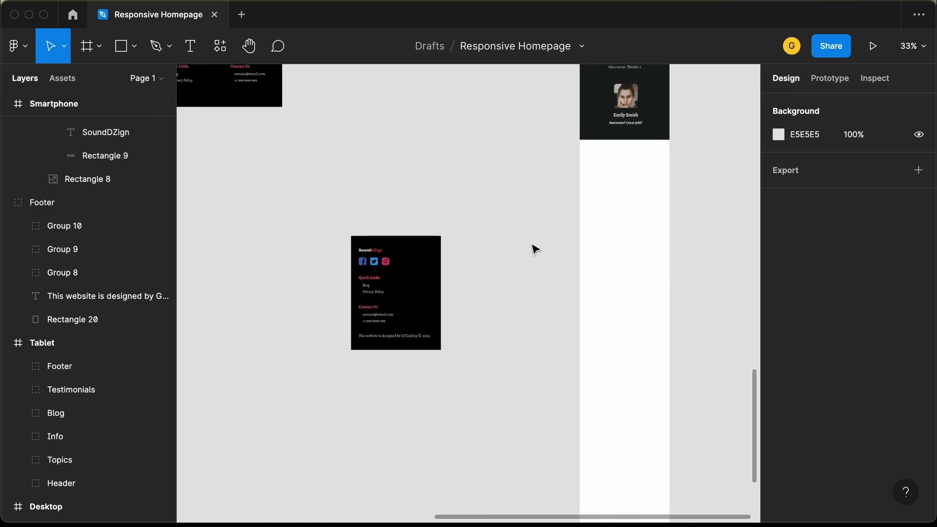
click(403, 288)
drag(428, 282, 655, 186)
click(693, 218)
Step: Shorten the Smartphone frame to a height of 4226 px so it ends at the footer's lower edge
scroll(693, 217, down, 5)
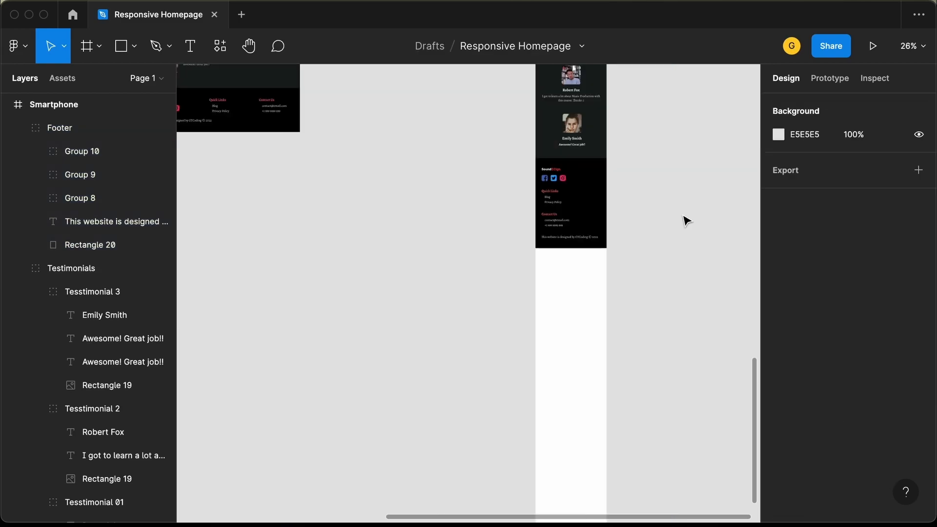
scroll(659, 224, up, 2)
scroll(659, 224, right, 2)
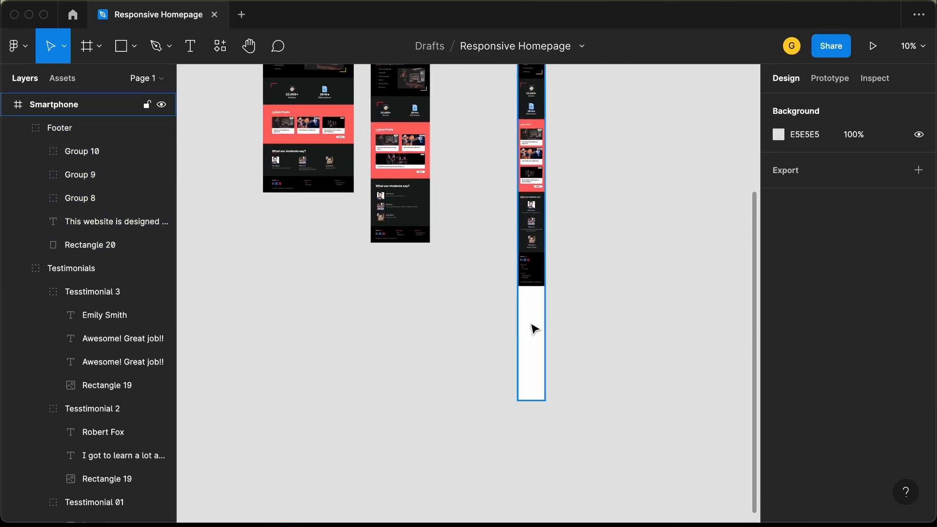
click(534, 329)
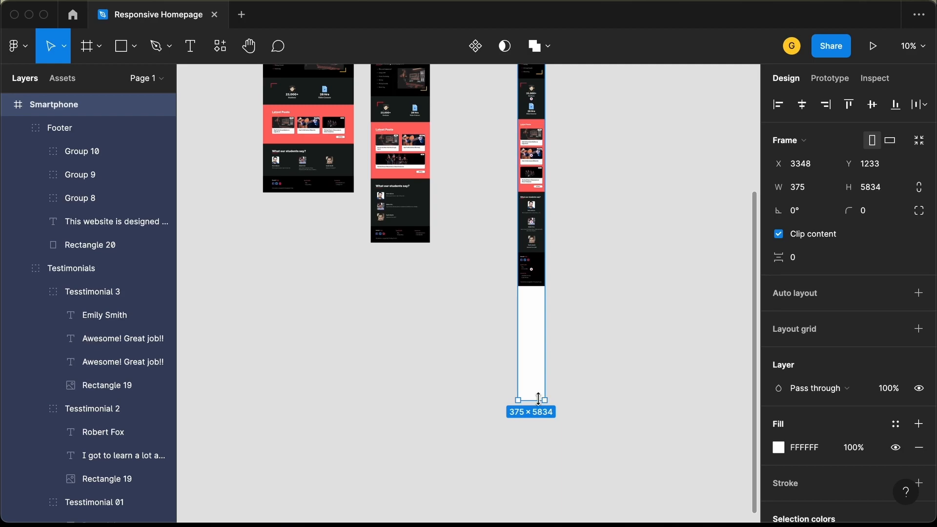
drag(533, 399, 533, 292)
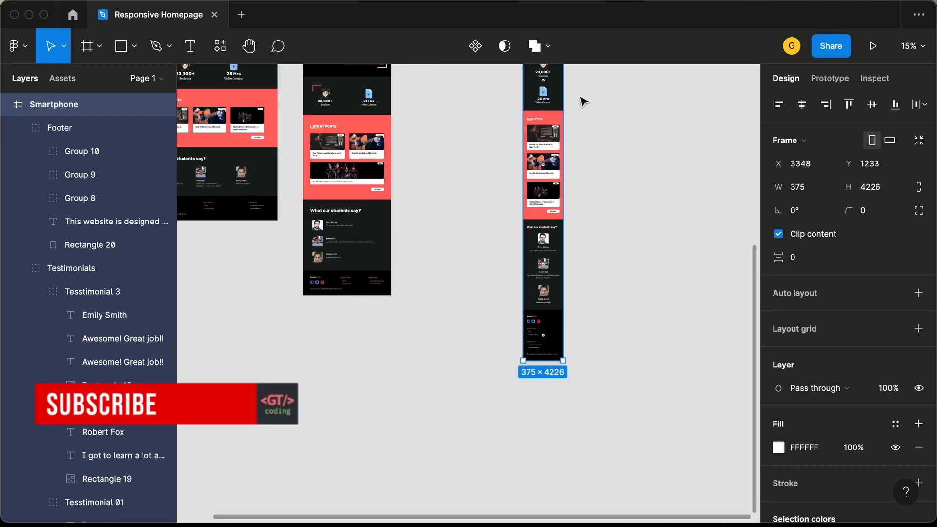
Step: Review the complete Smartphone layout from the header through the topics, info, blog and testimonials sections to the footer
scroll(581, 98, up, 8)
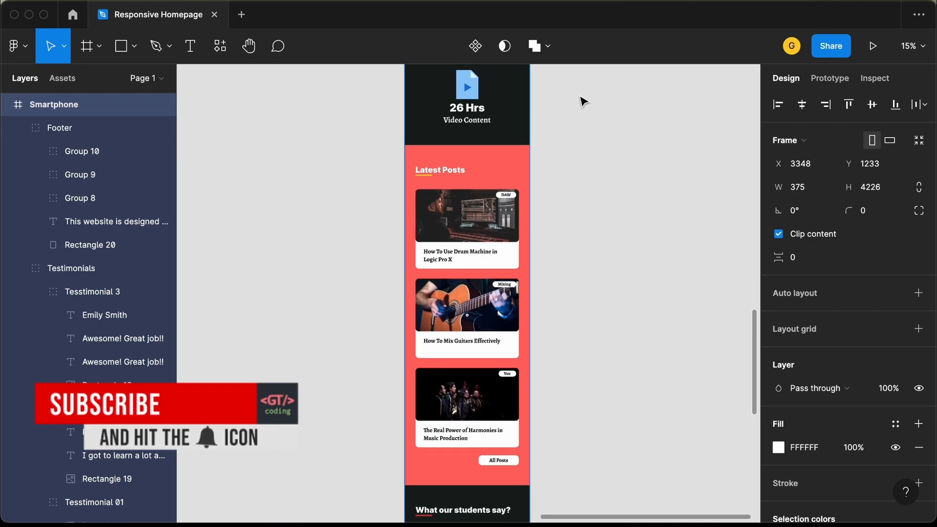
scroll(581, 100, up, 5)
scroll(601, 223, up, 5)
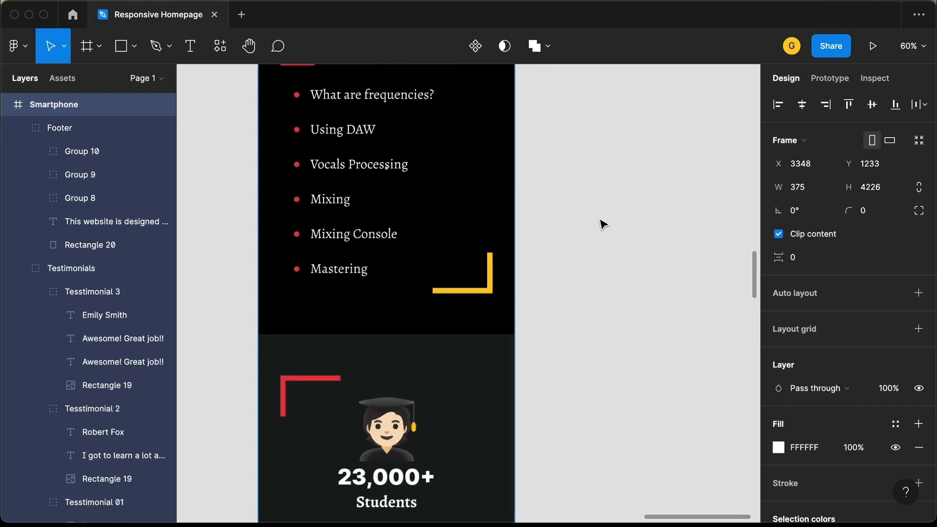
scroll(602, 223, up, 10)
scroll(429, 164, down, 3)
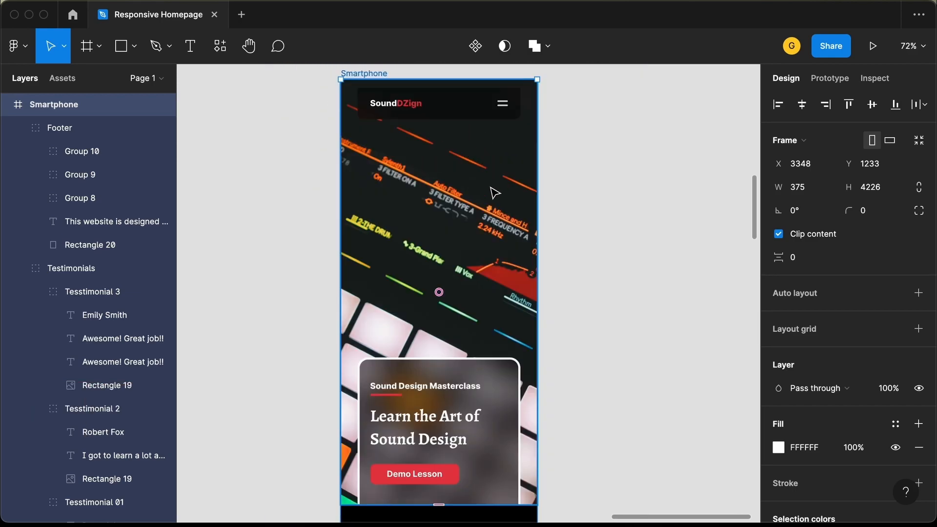
scroll(494, 193, down, 10)
scroll(495, 193, up, 2)
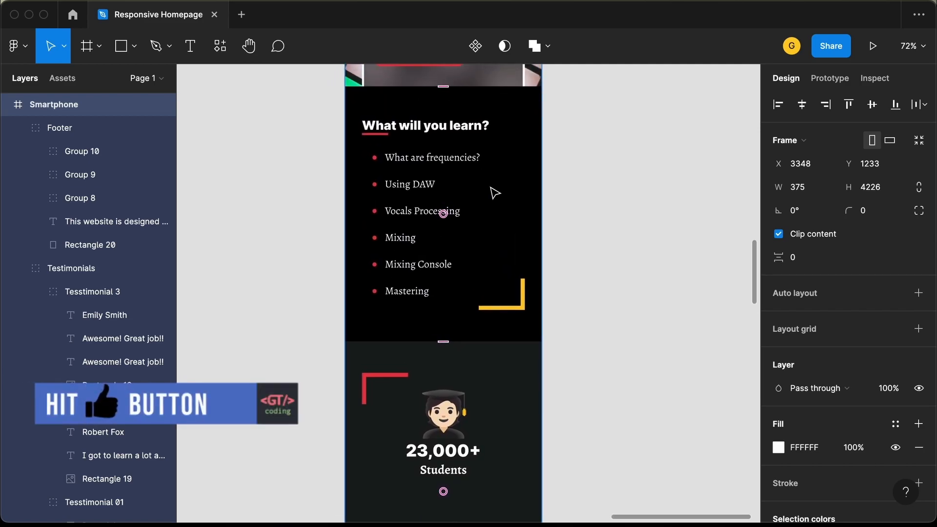
scroll(494, 226, down, 5)
scroll(494, 224, up, 1)
scroll(494, 226, down, 12)
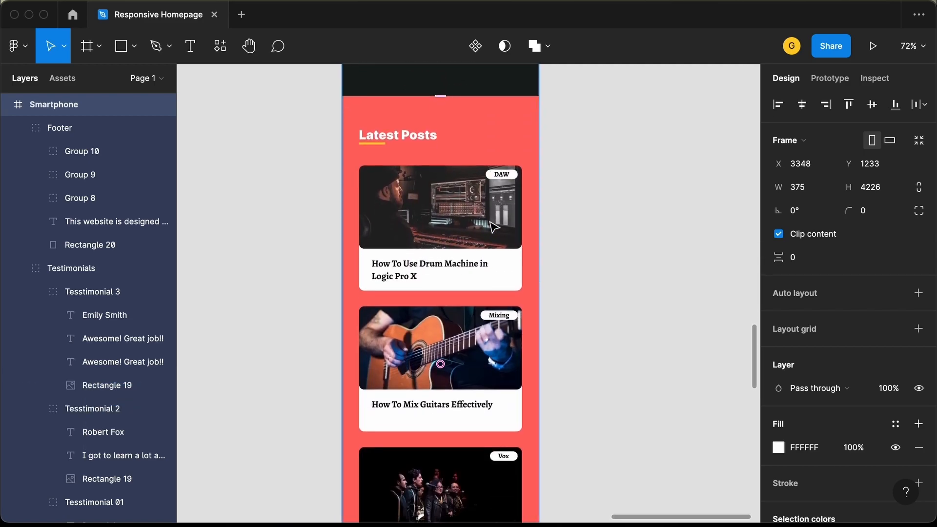
scroll(494, 227, down, 10)
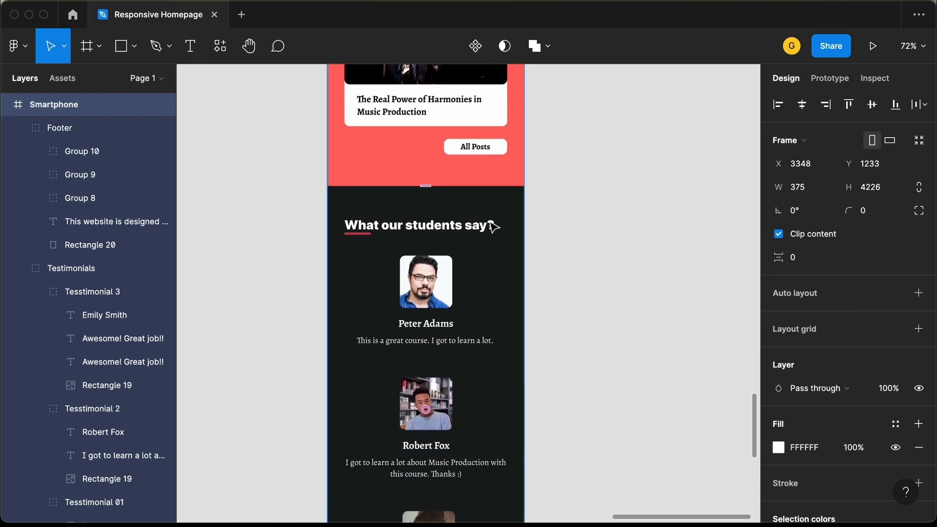
scroll(494, 226, down, 15)
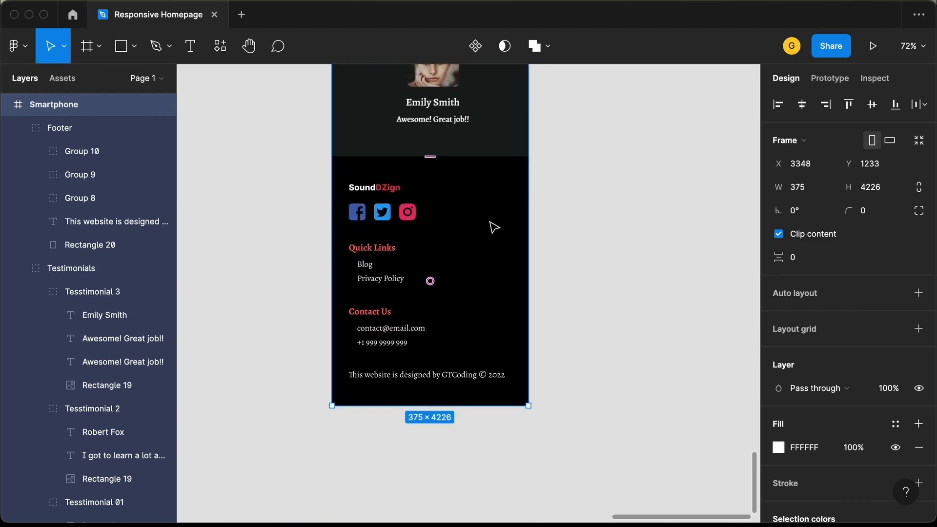
Step: Move the Smartphone frame closer to the Tablet frame, to X 2344, keeping their upper edges aligned
scroll(494, 226, down, 10)
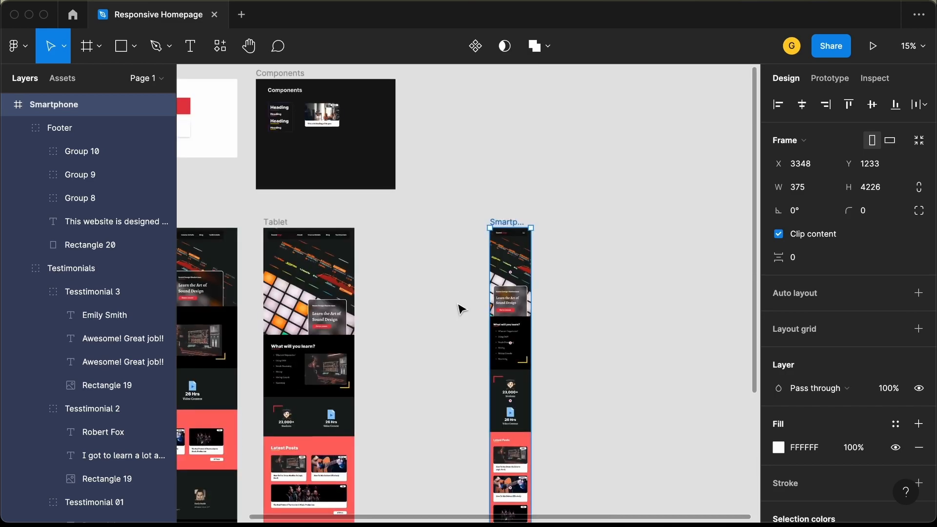
drag(493, 223, 394, 224)
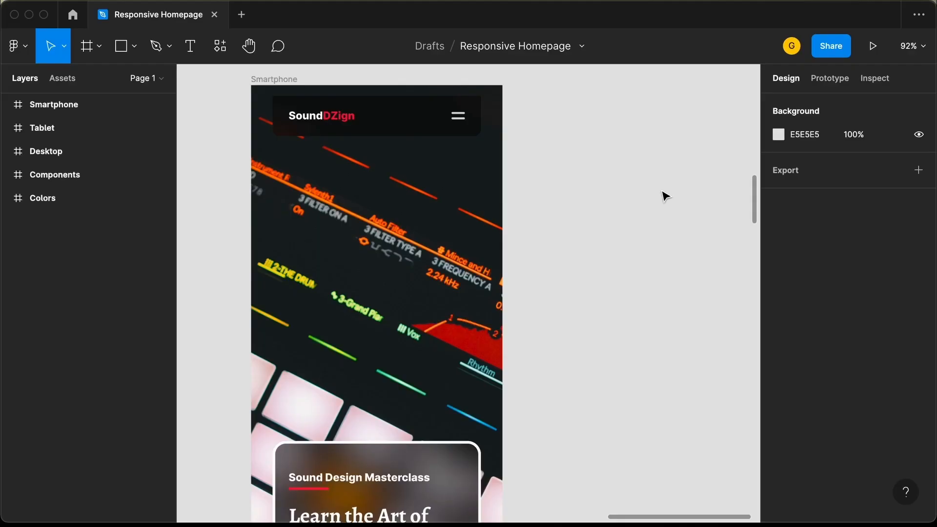
Step: Add a 100 × 100 px frame beside the Smartphone frame and align it with that frame's upper edge at X 2835, Y 1233
click(91, 53)
click(569, 103)
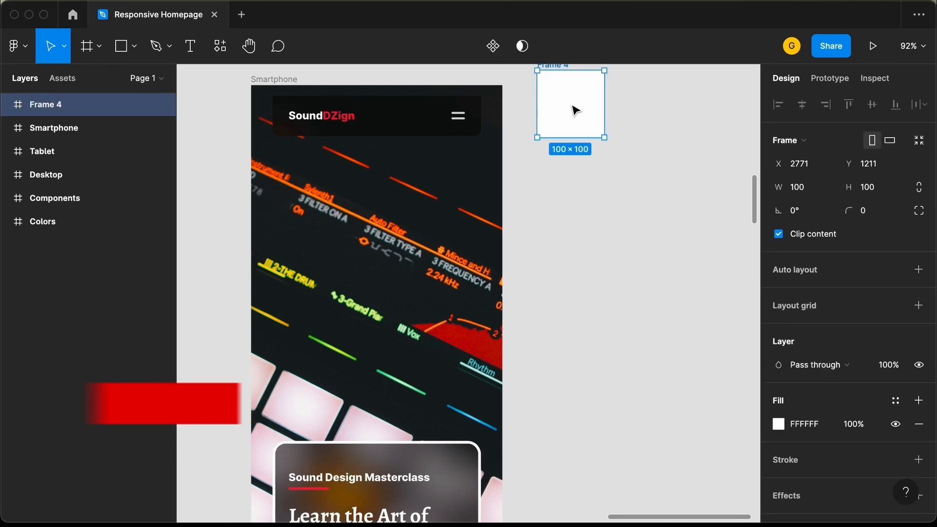
scroll(576, 111, right, 2)
scroll(576, 110, right, 1)
scroll(517, 120, up, 1)
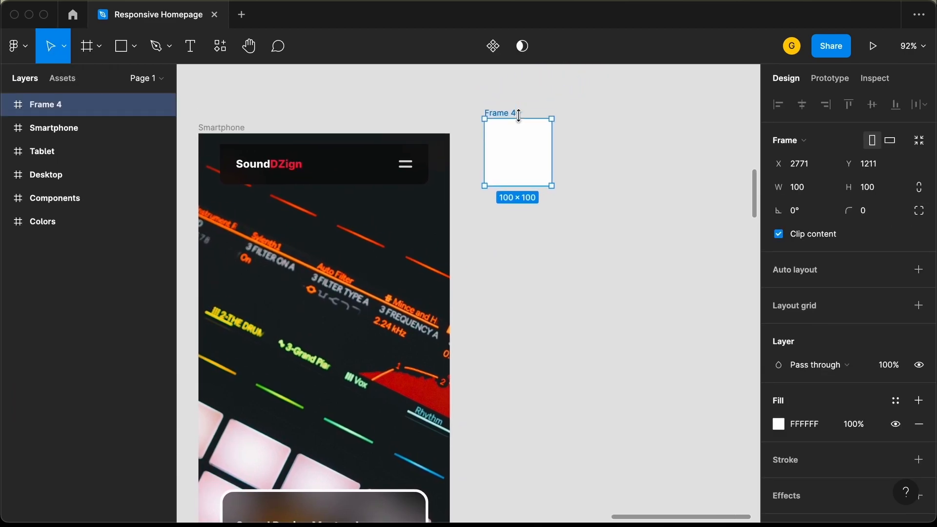
scroll(519, 121, down, 2)
drag(523, 122, 565, 133)
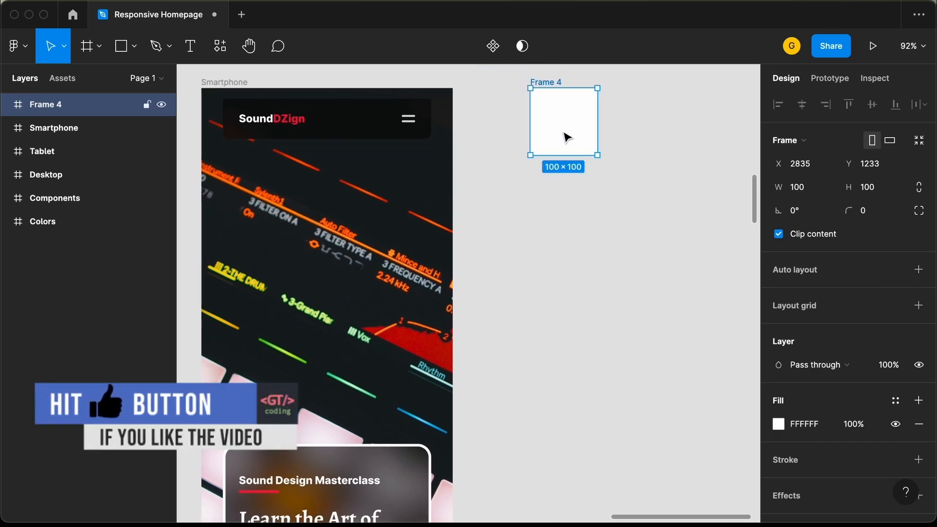
Step: Set the new frame's width to 375 px to match the Smartphone frame, and extend its height to about 282 px
click(228, 85)
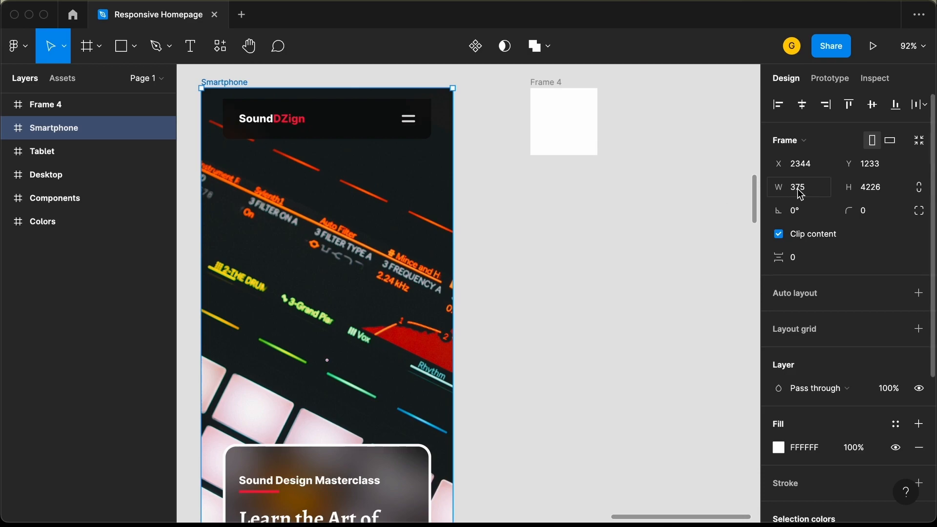
scroll(617, 189, down, 5)
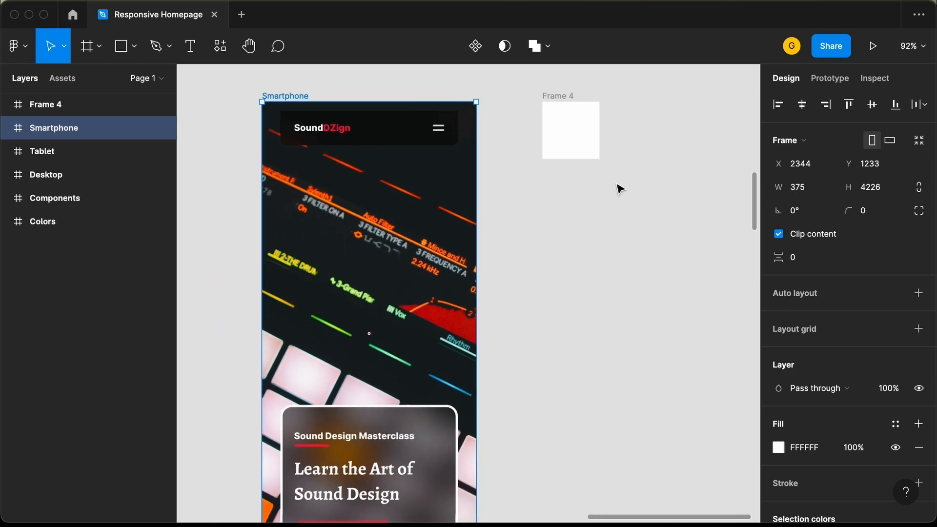
click(515, 139)
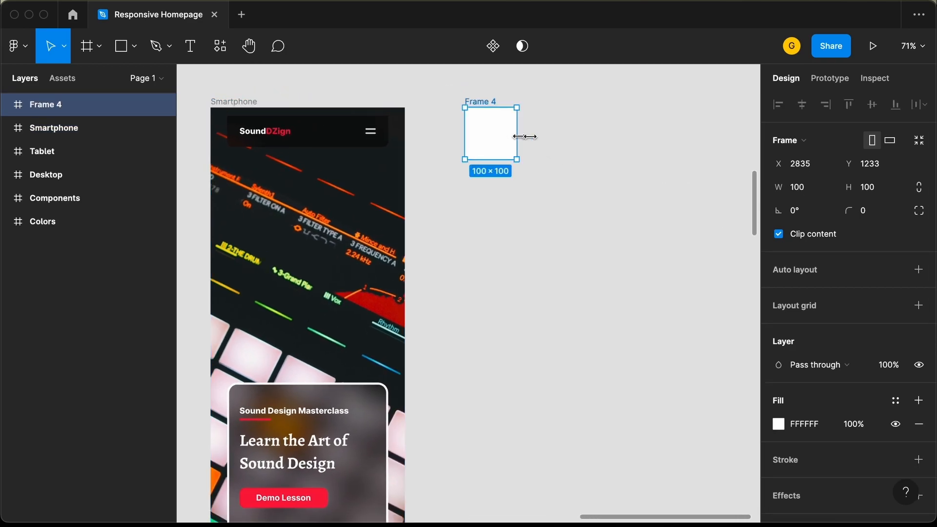
text(375)
key(Return)
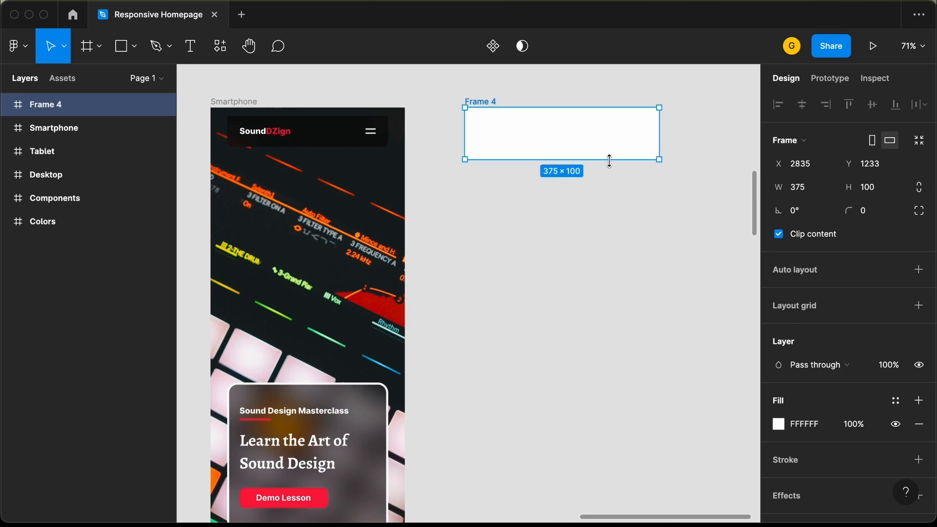
drag(577, 166, 582, 253)
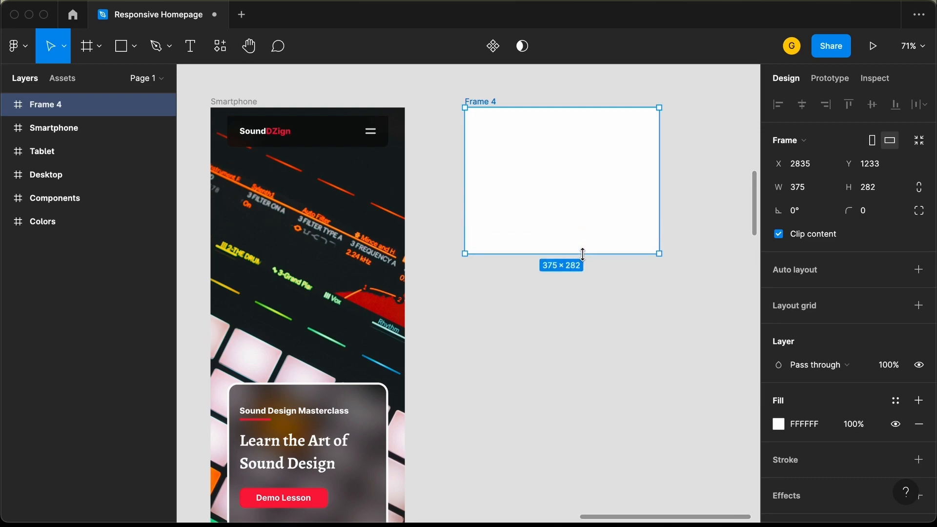
Step: Rename the new frame as Menu Items and change its fill to the dark document color 212121
double_click(62, 104)
text(Menu Items)
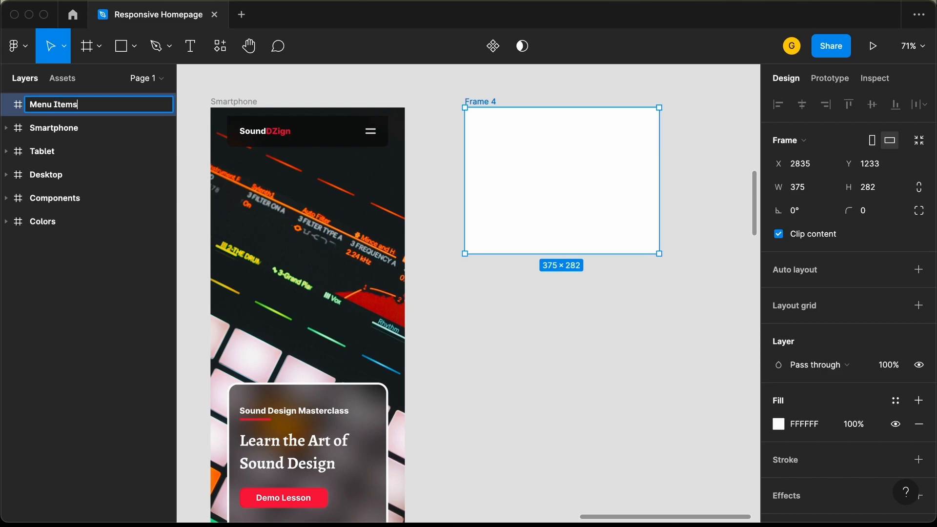
key(Return)
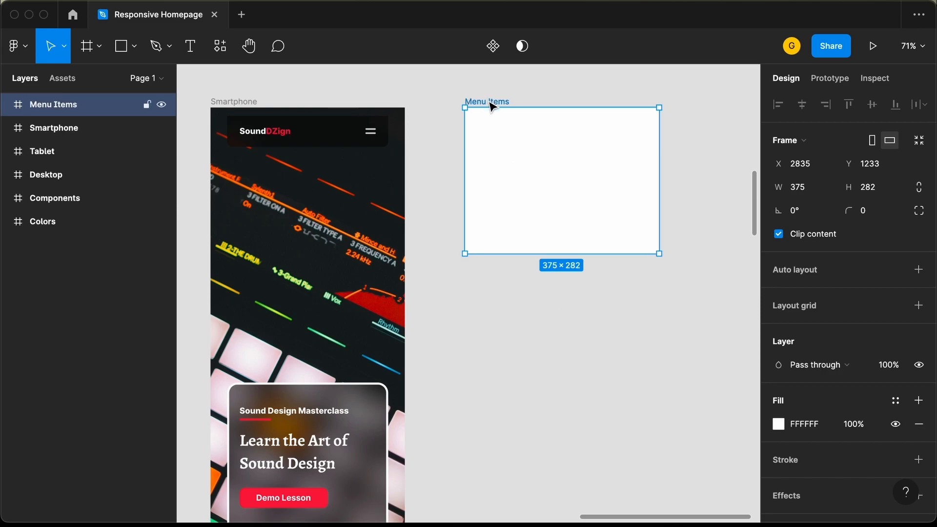
click(780, 427)
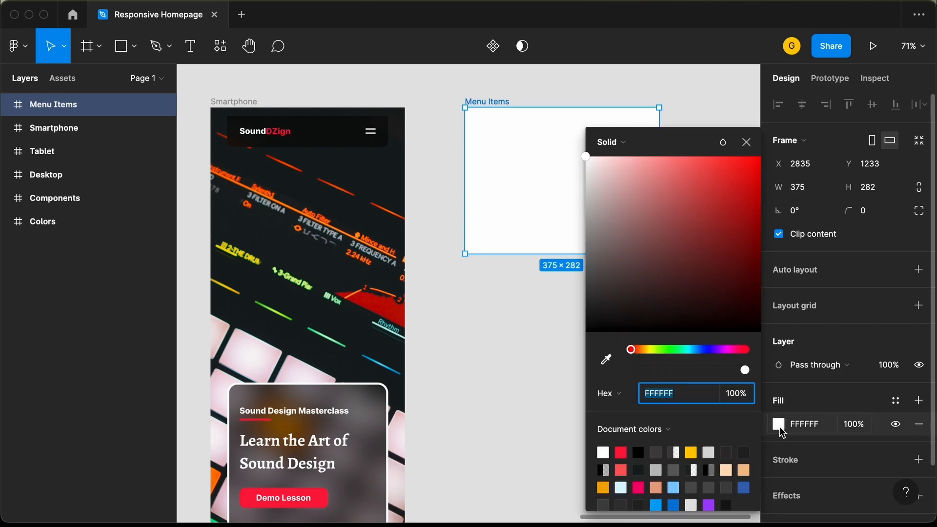
click(744, 452)
click(746, 142)
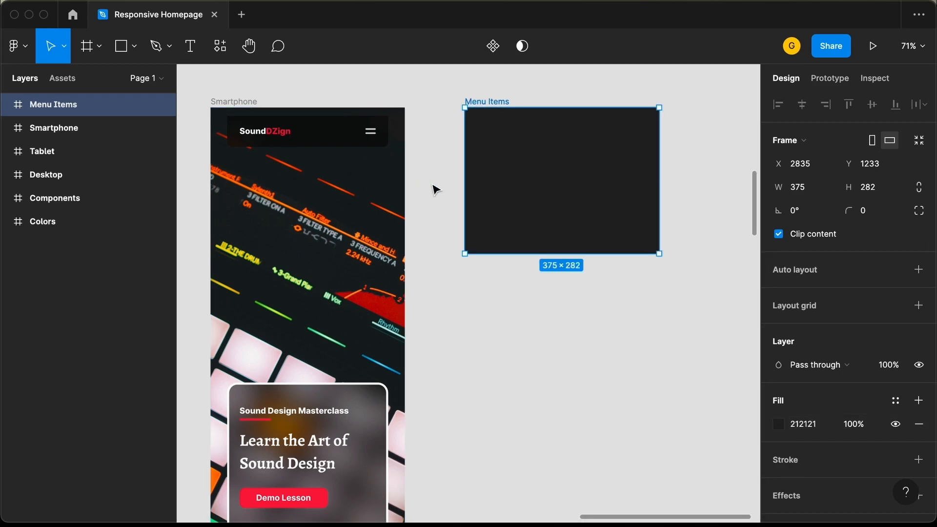
Step: Copy the Menu Items link group from the Tablet menu bar and place the copy inside the Menu Items frame at X 53, Y 92
scroll(436, 190, left, 15)
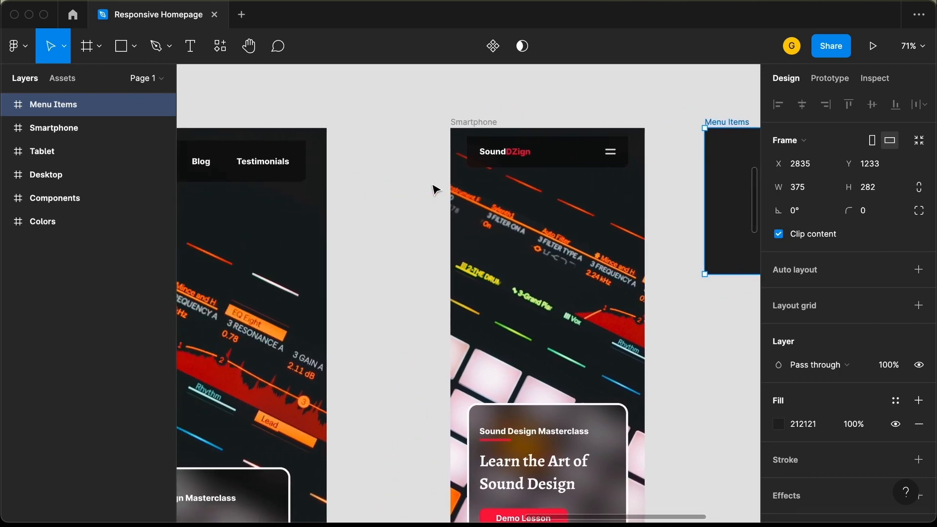
scroll(394, 167, down, 5)
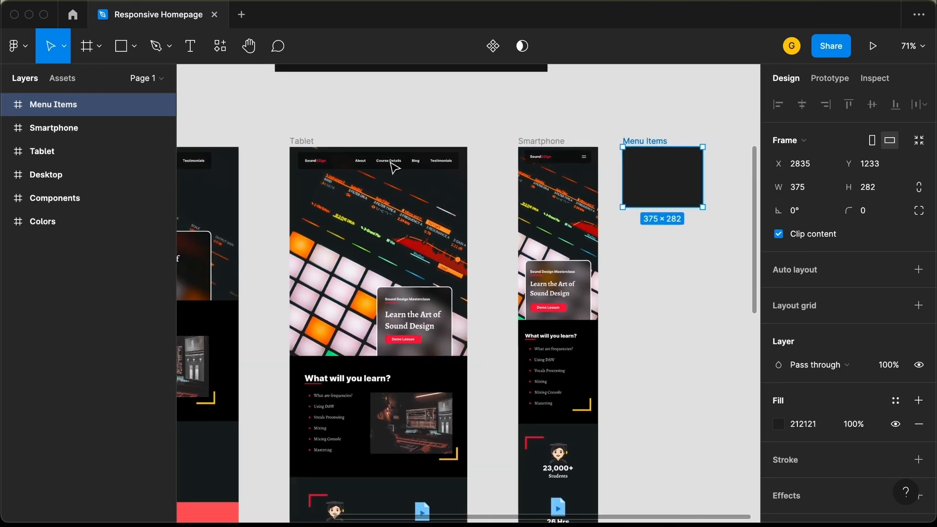
scroll(395, 168, up, 3)
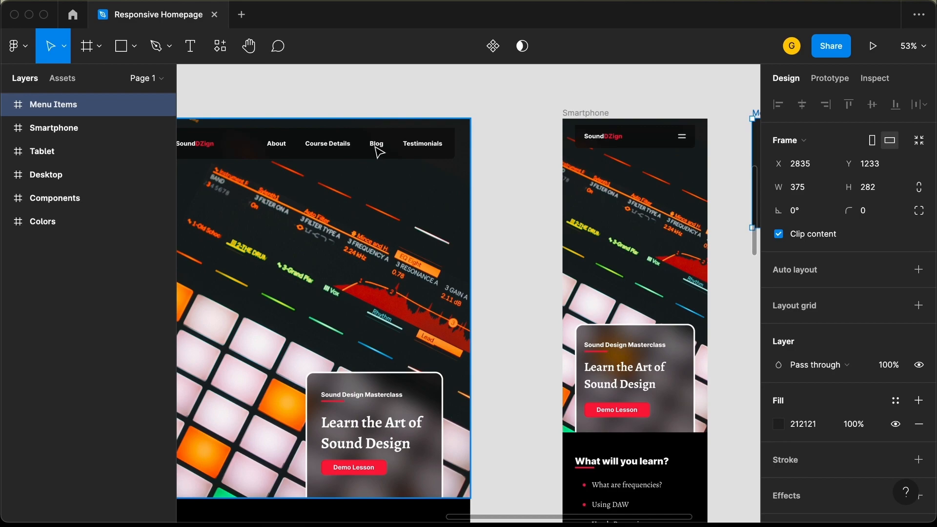
click(343, 148)
double_click(343, 148)
double_click(343, 148)
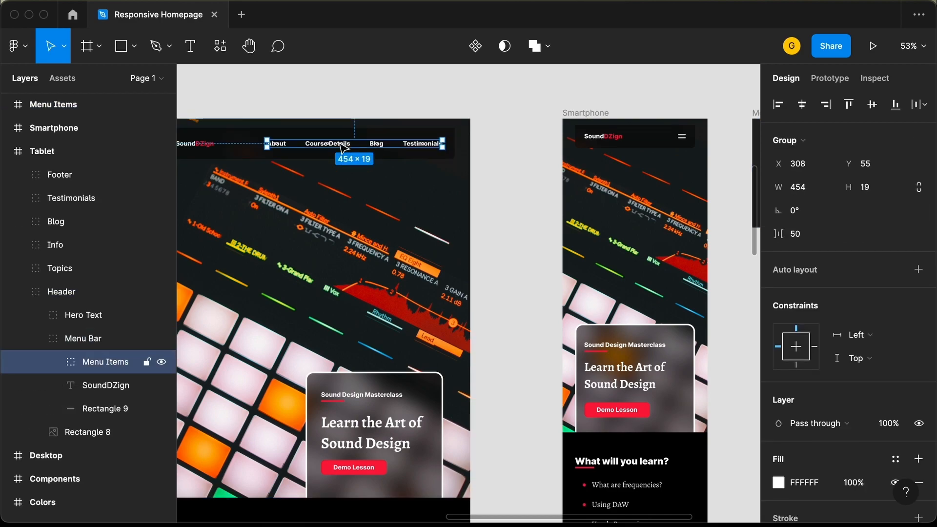
scroll(341, 145, right, 10)
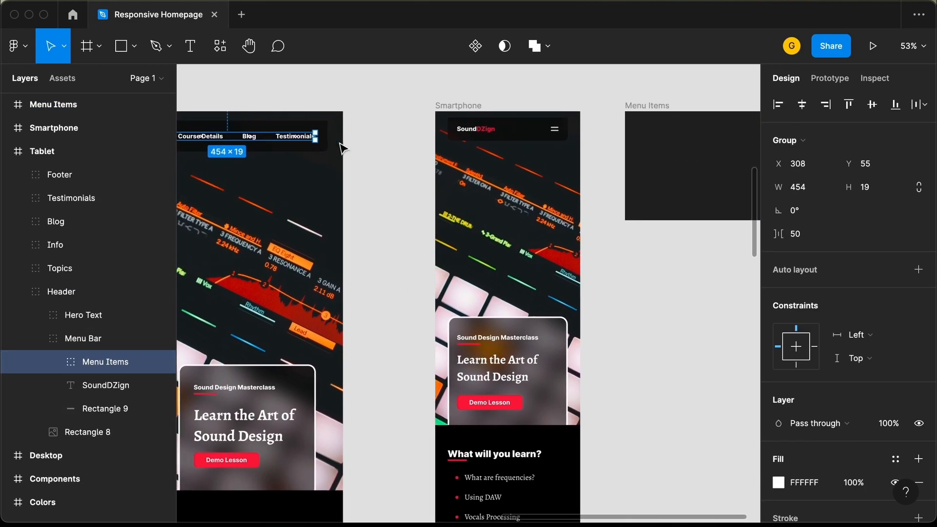
click(477, 263)
scroll(481, 265, right, 4)
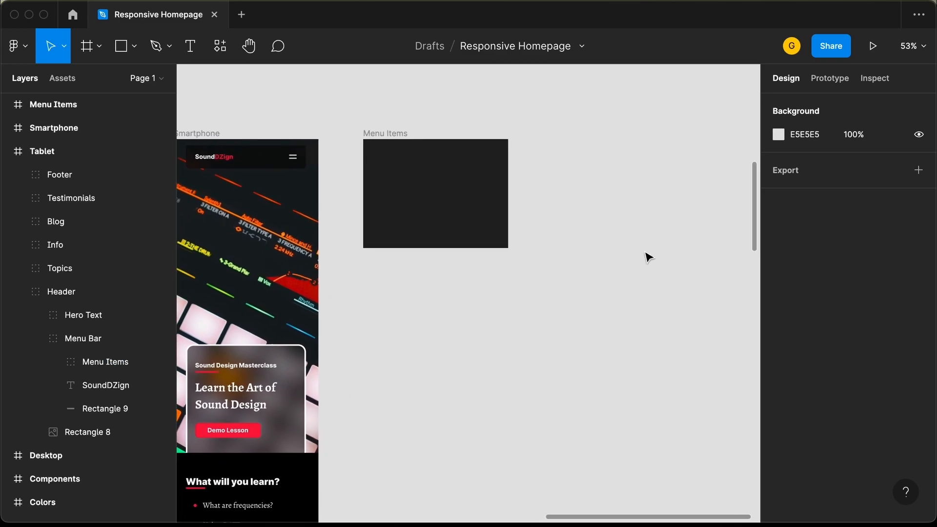
key(ctrl+v)
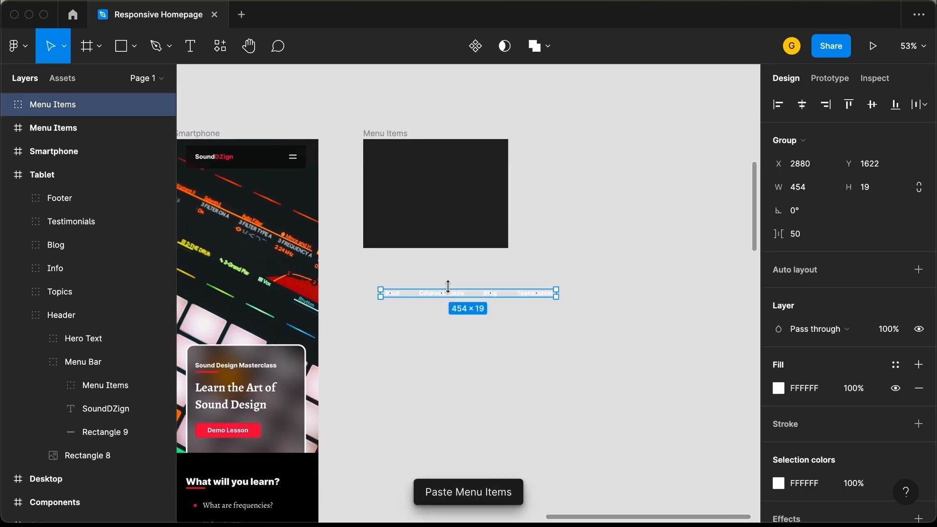
drag(457, 286, 459, 182)
Step: Move the copied Course Details link directly beneath About, aligned with its left edge
scroll(458, 182, up, 5)
scroll(459, 183, up, 2)
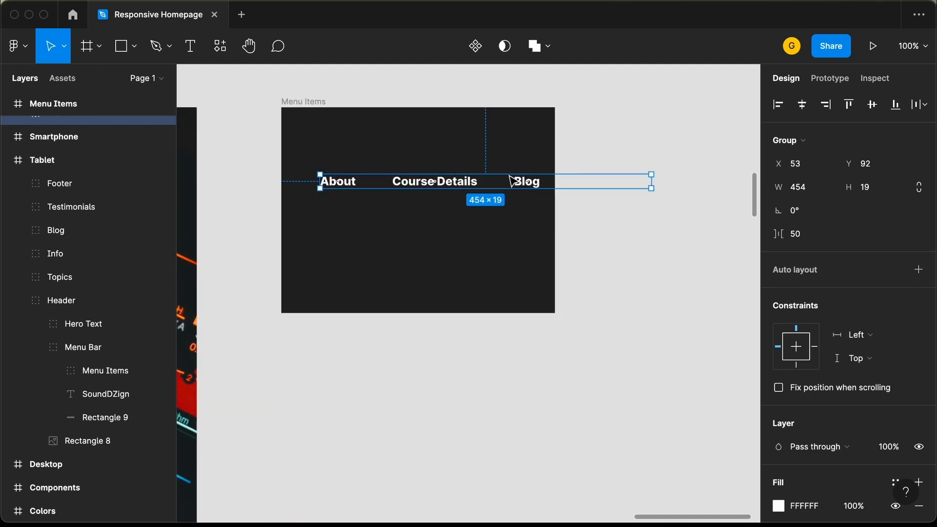
double_click(461, 191)
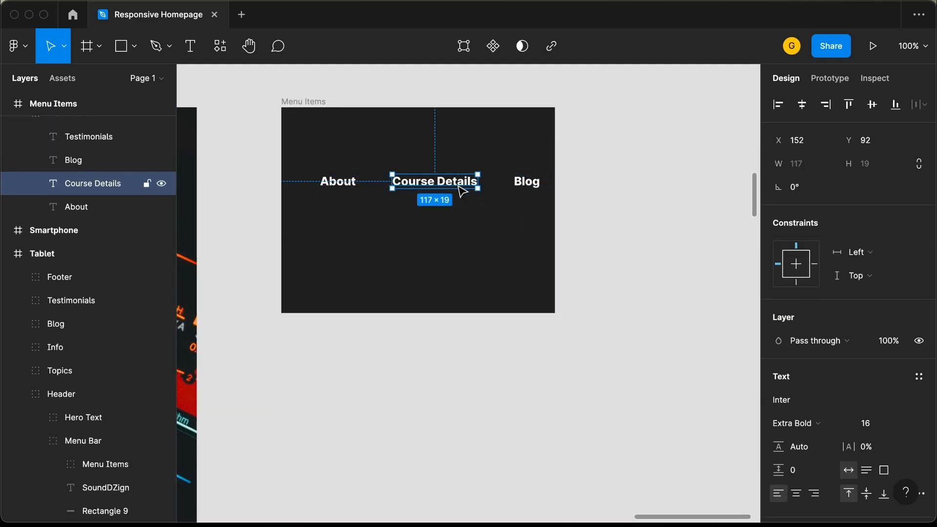
drag(456, 188, 379, 208)
key(Escape)
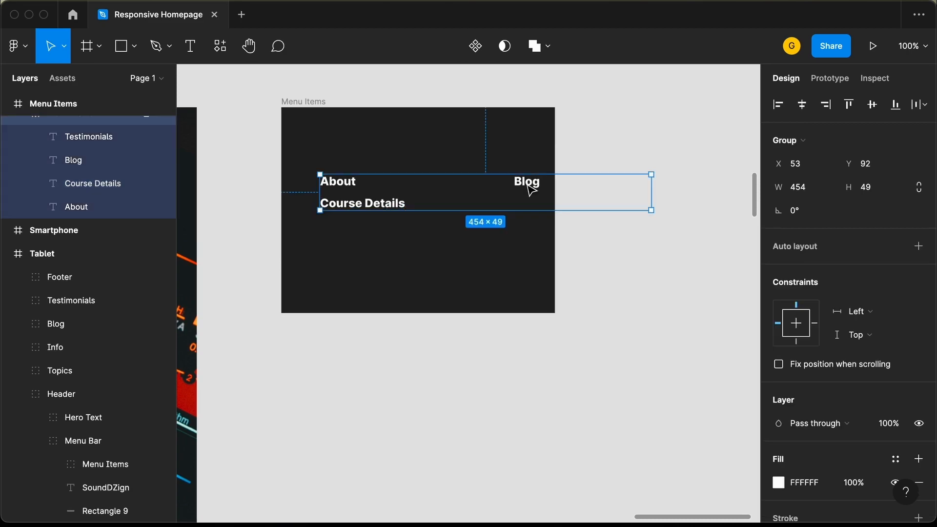
Step: Move the Blog and Testimonials links beneath Course Details so the four navigation links form a vertical stack
click(532, 190)
drag(531, 190, 337, 226)
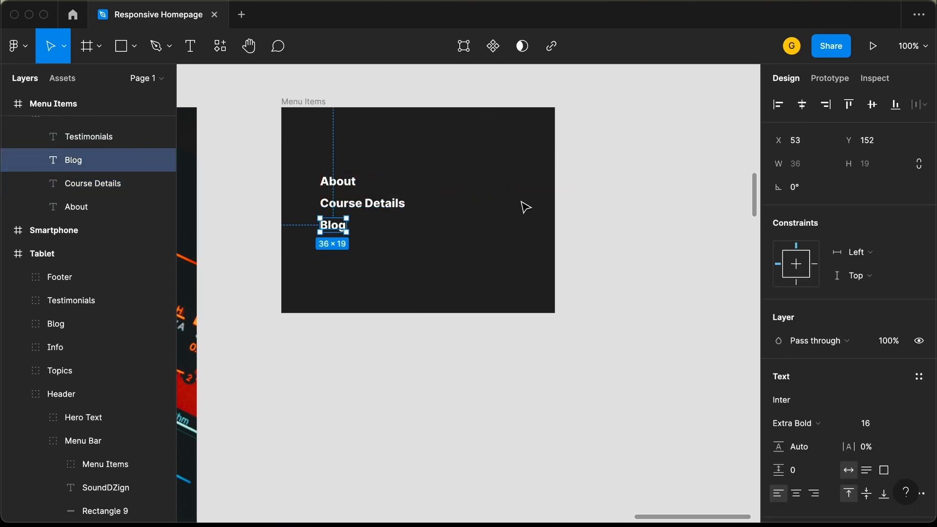
click(596, 194)
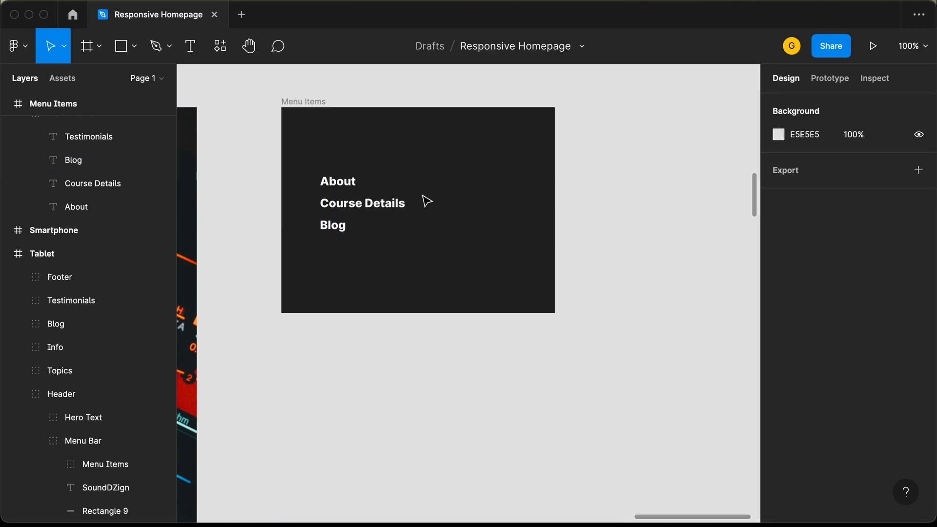
click(614, 188)
drag(615, 188, 358, 257)
drag(81, 133, 98, 165)
Step: Nudge the Blog link upward, leaving a gap of about 8 px below Course Details
click(342, 205)
scroll(342, 205, up, 5)
key(Up)
key(Tab)
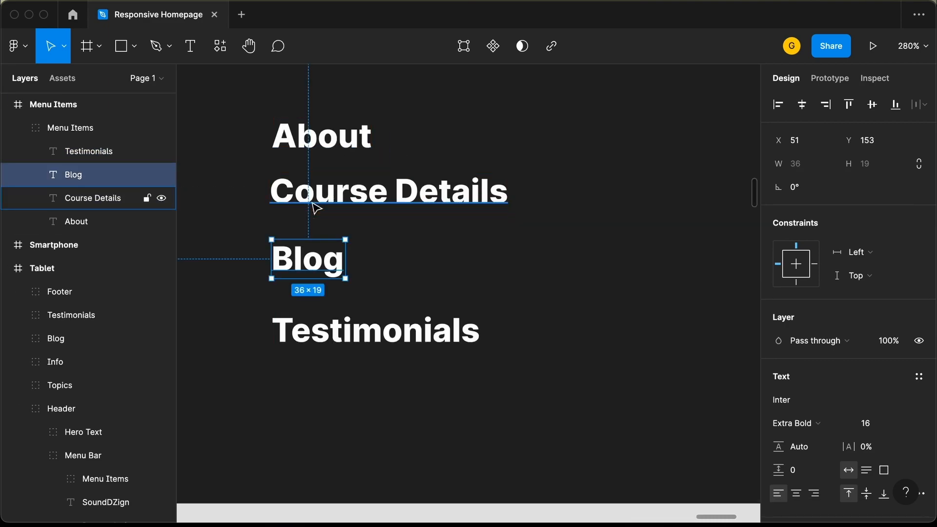
key(Up)
key(Up)
key(Up)
key(Up)
key(Up)
key(Up)
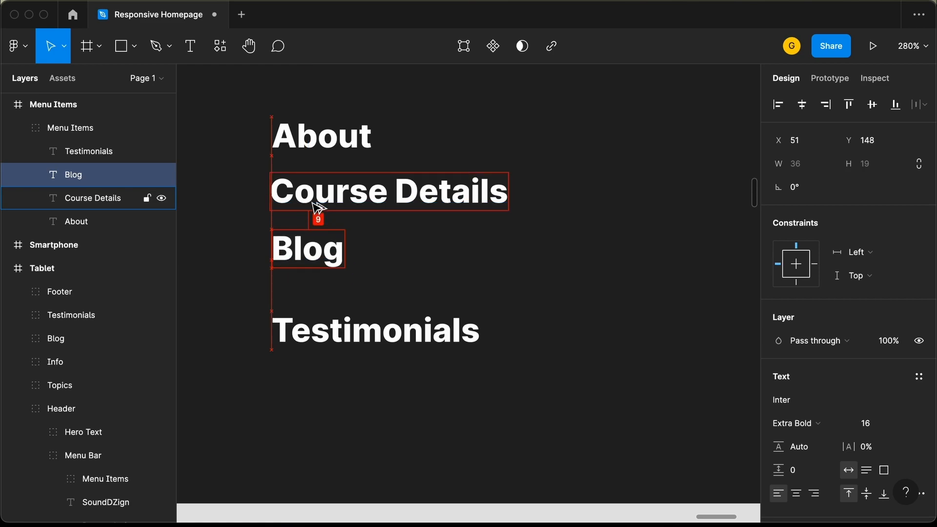
Step: Nudge the Testimonials link upward to match the other links' 8 px vertical spacing
click(320, 332)
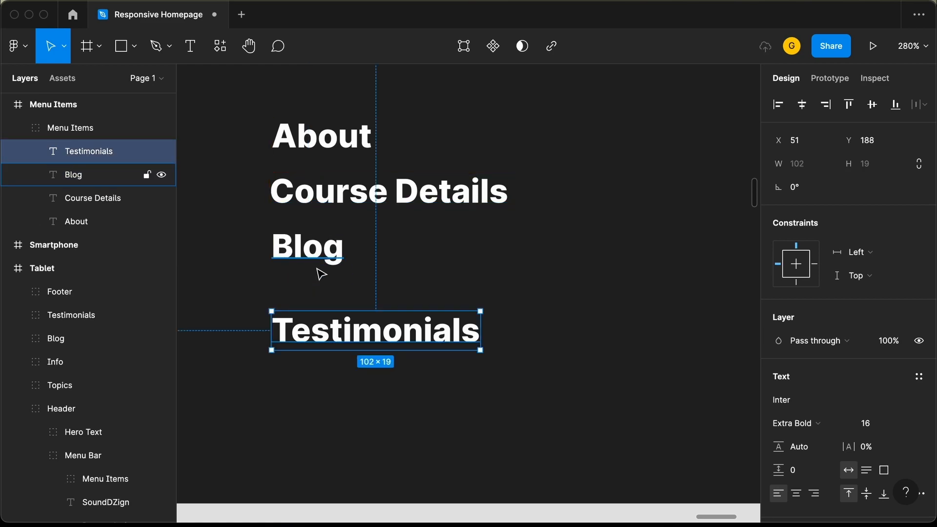
key(shift+Up)
key(shift+Up)
key(Down)
key(Down)
key(Down)
key(Down)
key(Down)
key(Down)
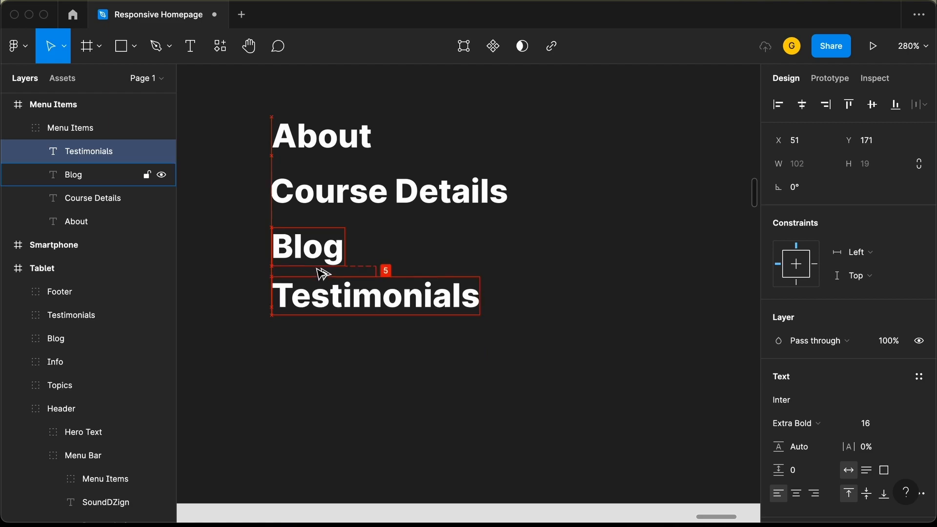
Step: Increase the vertical spacing between all four navigation links to 30 px
key(super+a)
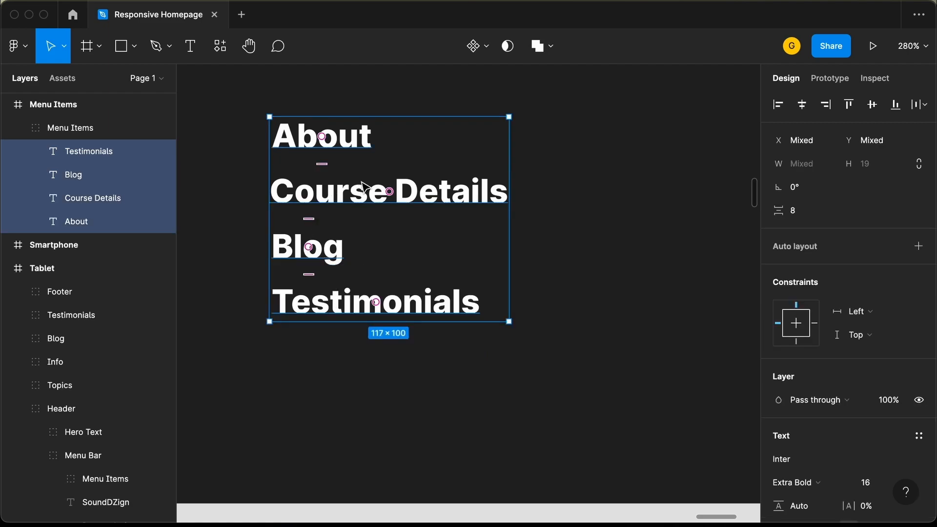
scroll(363, 187, down, 10)
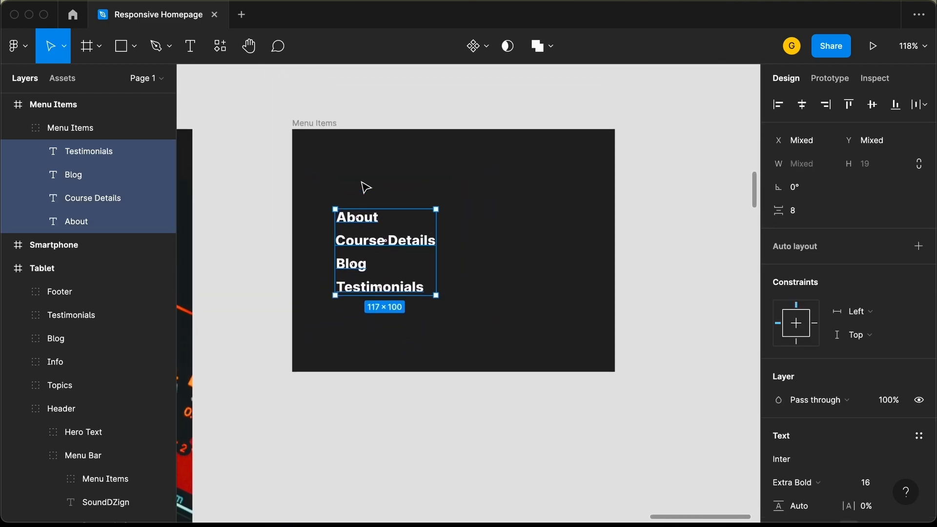
scroll(367, 187, up, 10)
drag(348, 171, 341, 207)
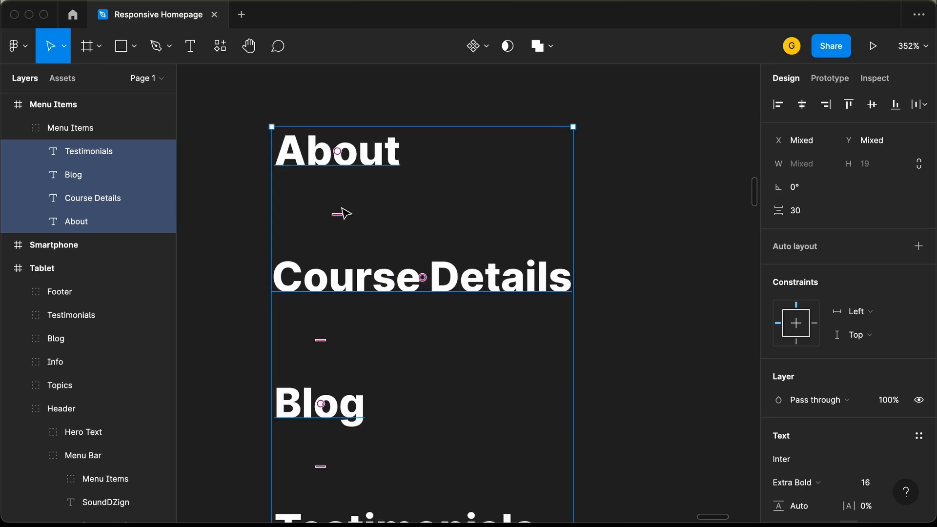
scroll(341, 212, down, 10)
click(215, 305)
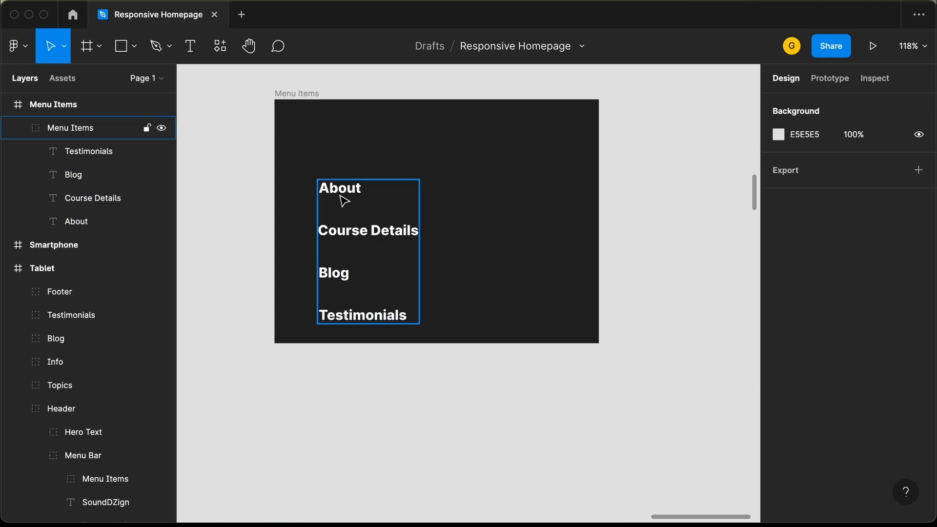
Step: Reposition the stacked link group inside the Menu Items frame at X 33, Y 58
drag(345, 194, 345, 159)
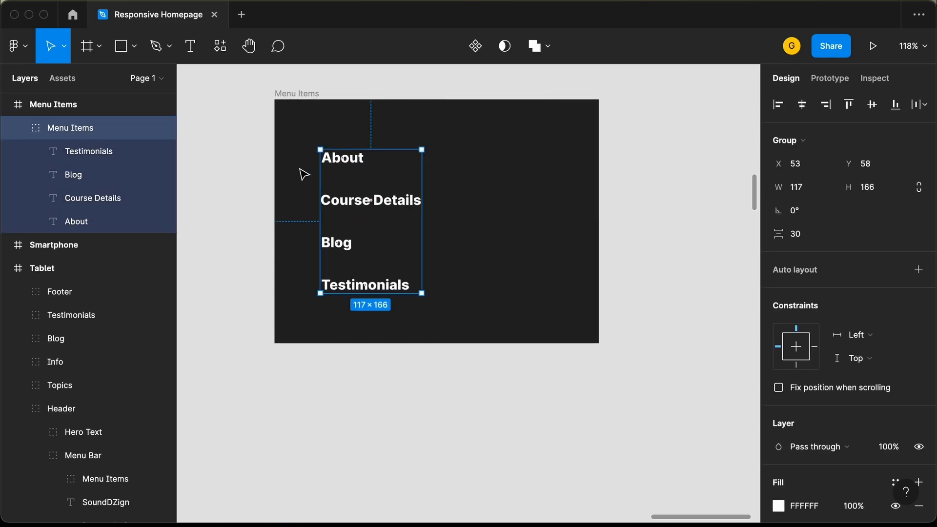
key(alt)
key(shift+Left)
key(shift+Left)
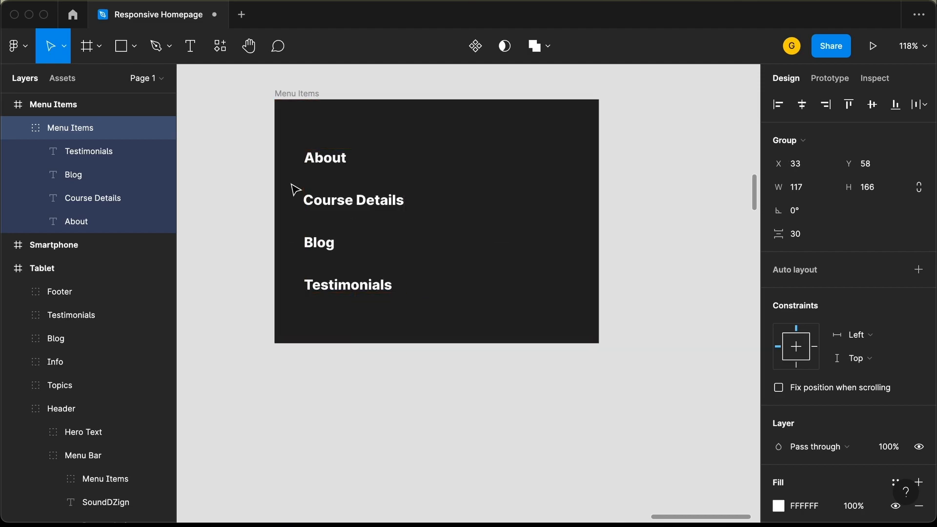
click(515, 163)
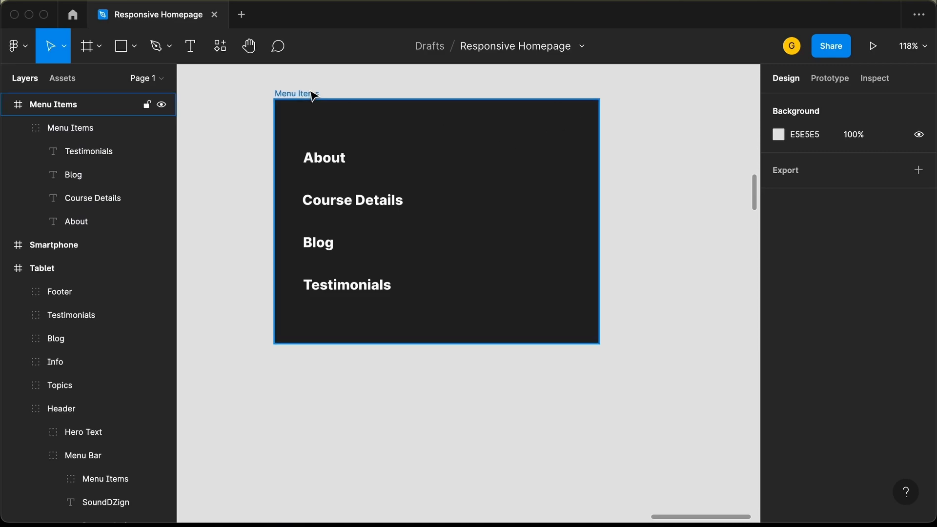
Step: Draw a small rectangle near the Menu Items frame's upper-right corner and size it to 20 × 3 px
click(123, 54)
scroll(581, 109, up, 5)
drag(470, 116, 543, 122)
click(815, 170)
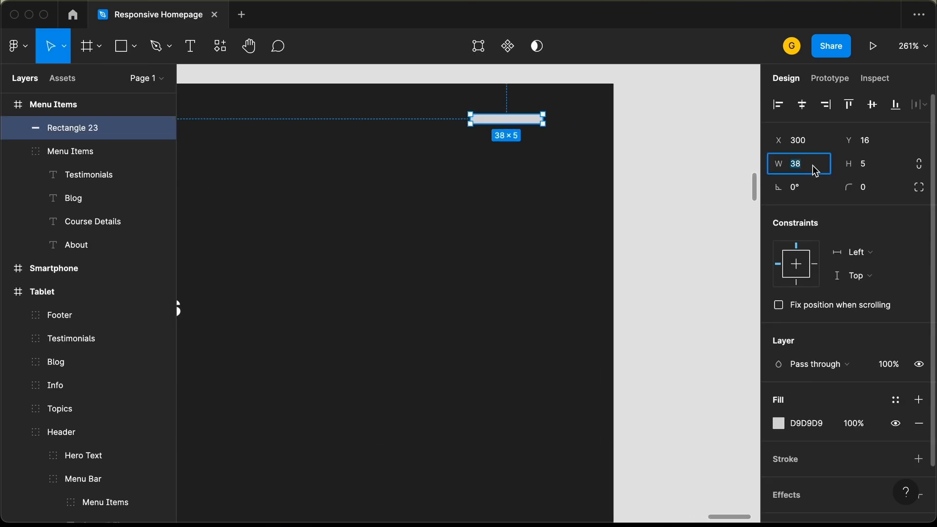
text(20)
key(Return)
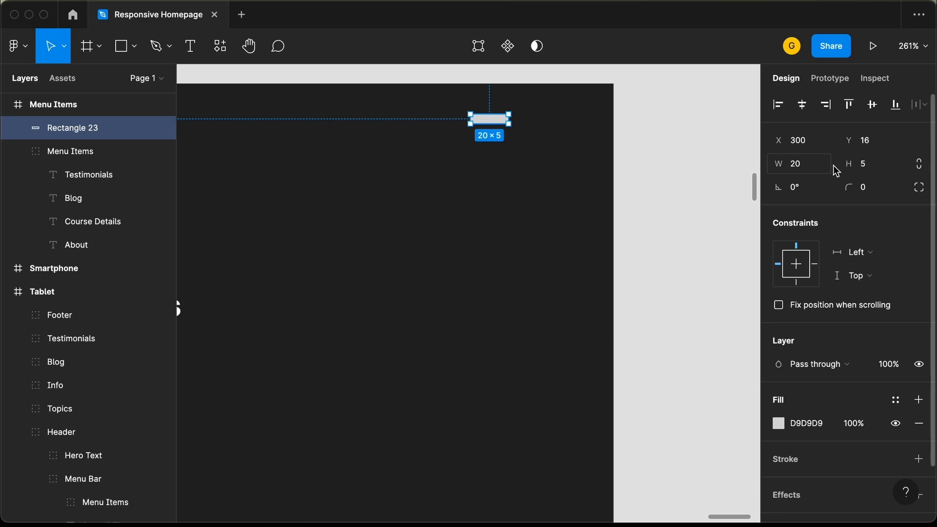
click(883, 172)
text(3)
key(Return)
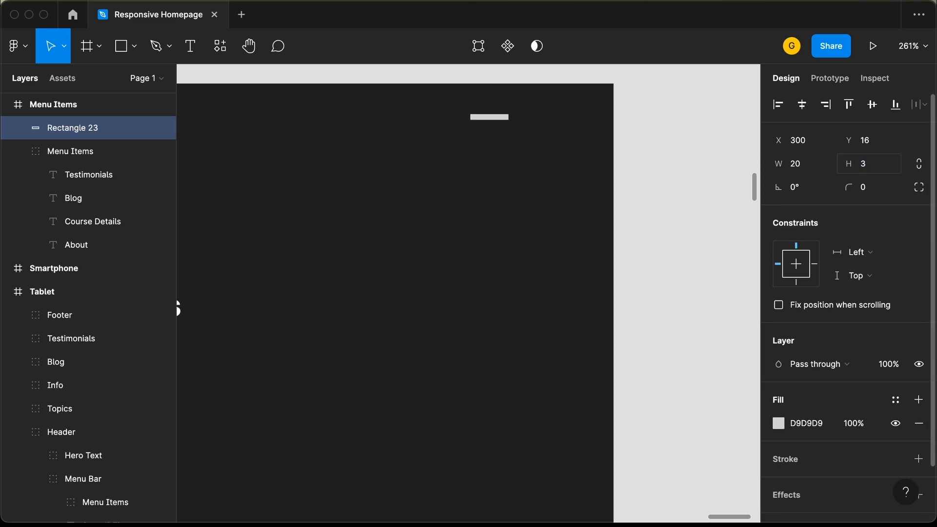
Step: Give the small rectangle a corner radius of 3 and a white FFFFFF fill
click(885, 192)
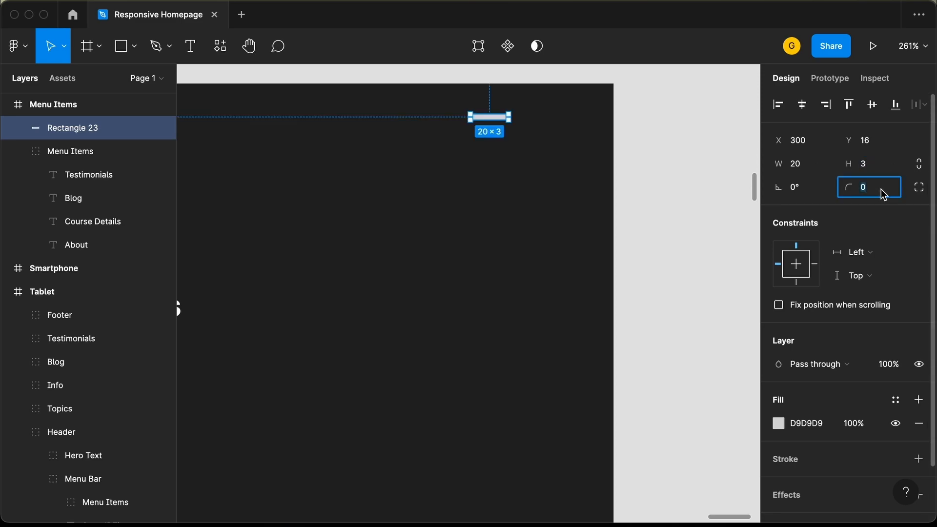
text(3)
key(Return)
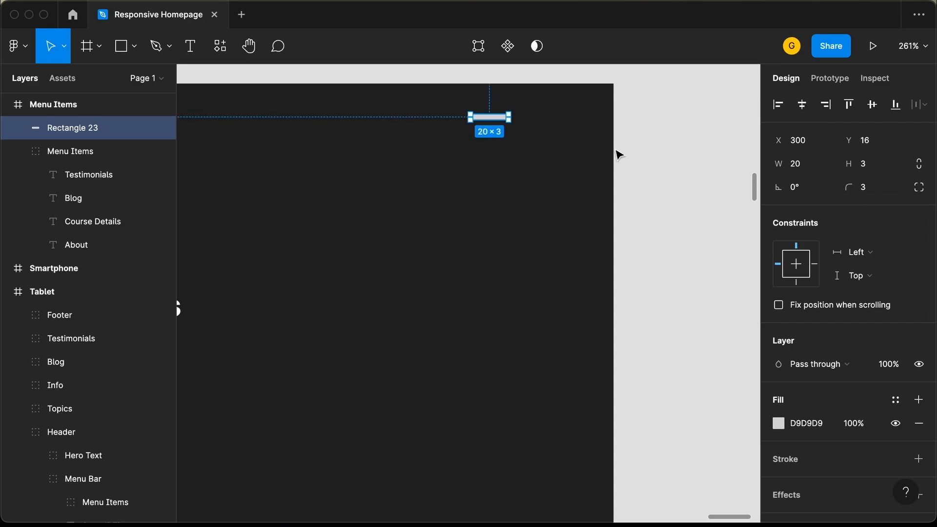
click(778, 424)
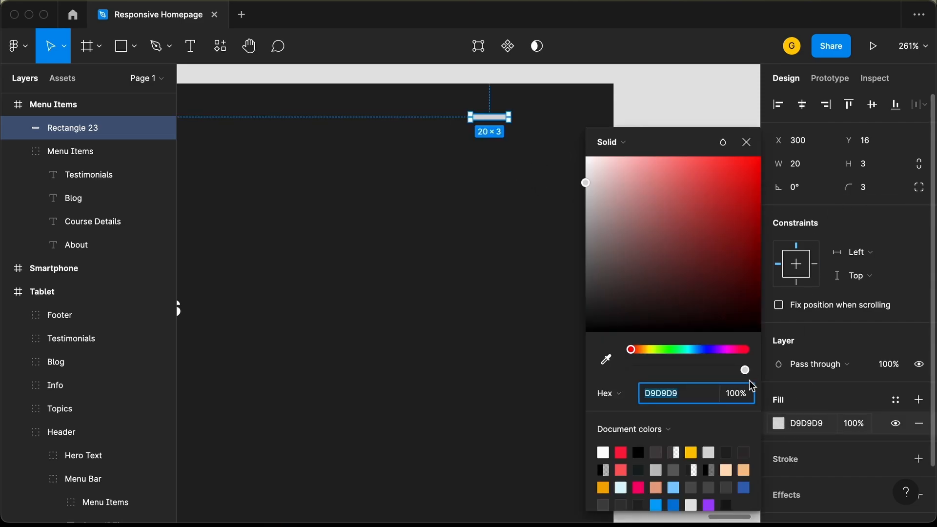
click(648, 239)
drag(628, 222, 565, 161)
click(821, 201)
Step: Rotate the white bar to 45°, duplicate it, and rotate the copy to -45°, centring it over the original to form an X
click(802, 187)
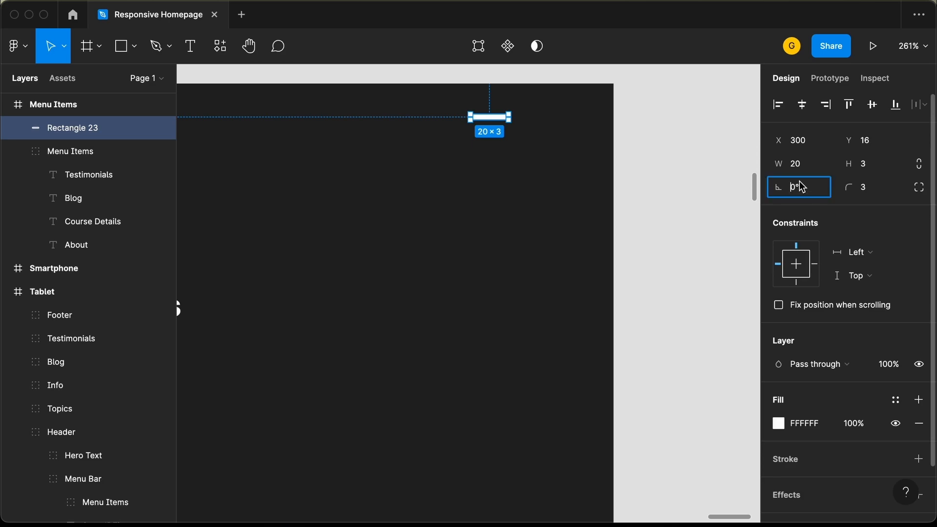
text(45)
key(Return)
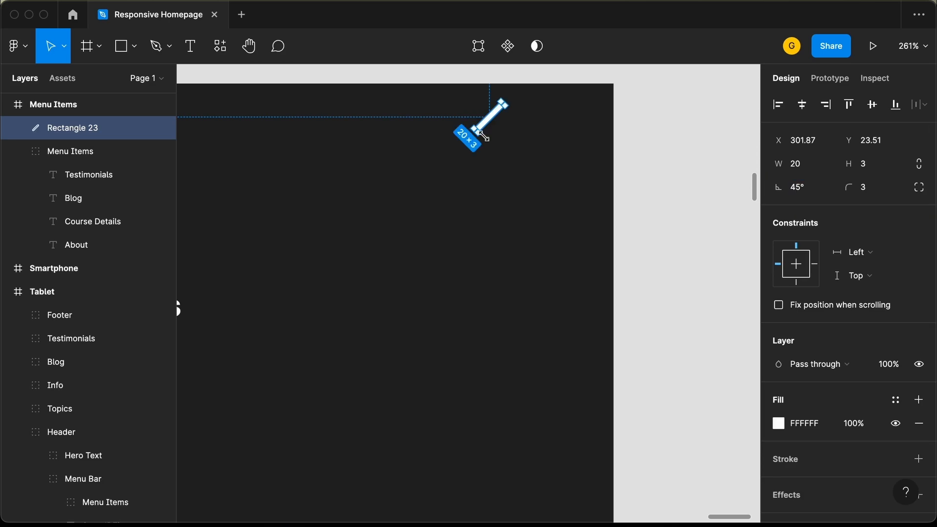
key(ctrl+d)
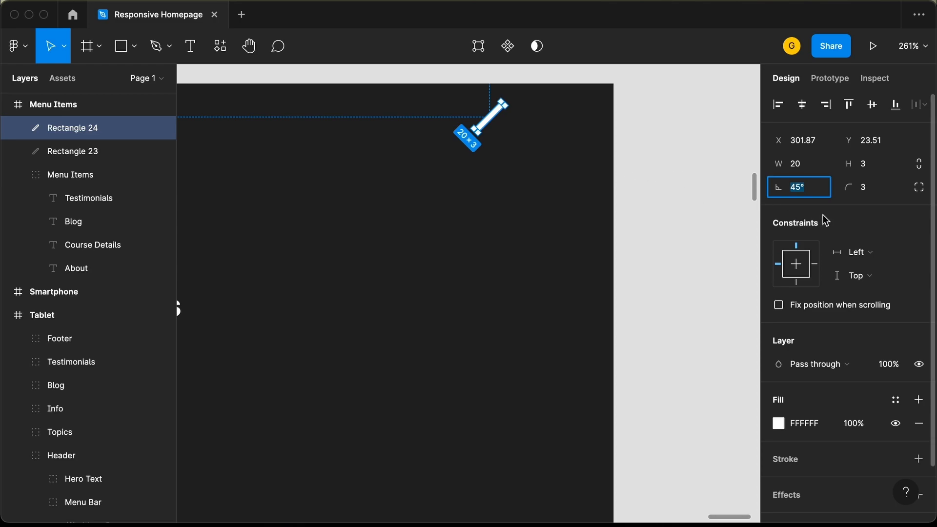
text(-)
key(Return)
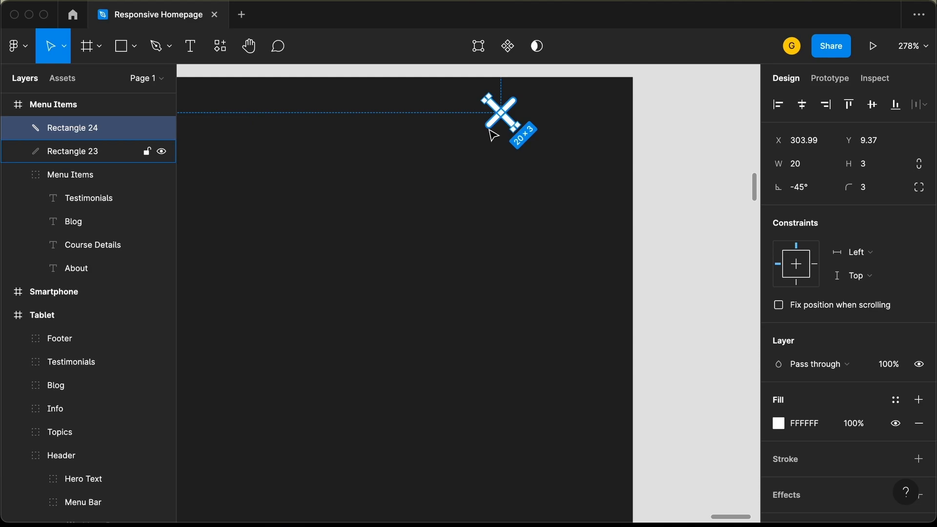
scroll(494, 132, up, 5)
drag(478, 159, 479, 157)
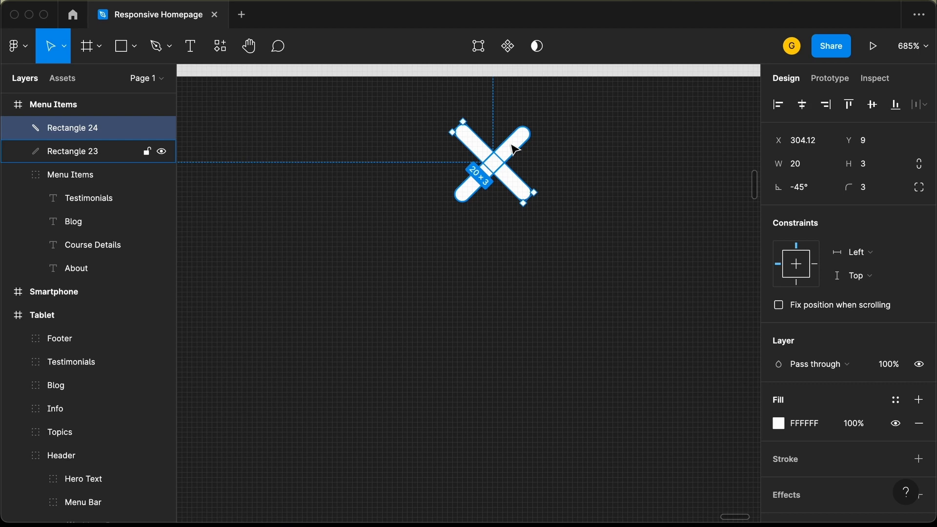
Step: Group the two crossed bars and rename the group as Close Icon
shift+click(514, 149)
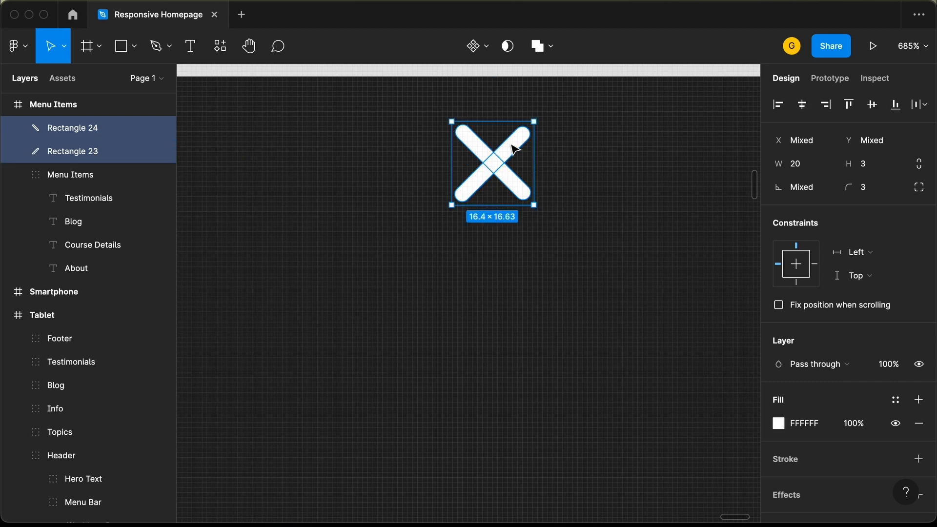
key(super+g)
key(super+r)
key(BackSpace)
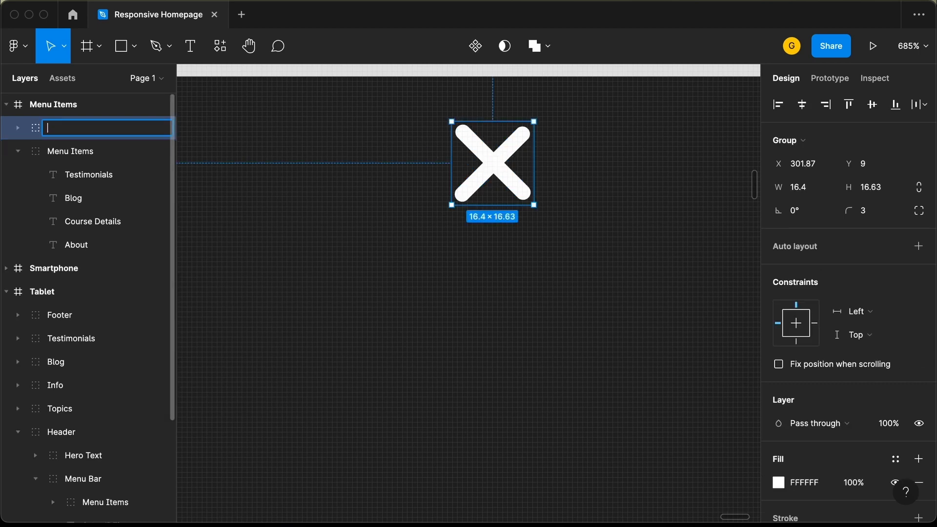
text(Close Icon)
key(Return)
scroll(549, 109, down, 1)
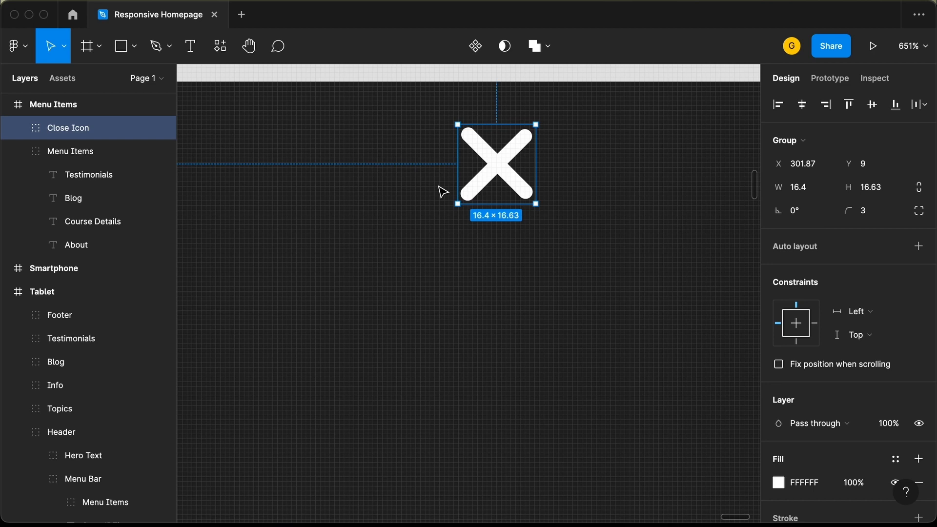
Step: Try to apply auto layout to the Close Icon group
key(shift+a)
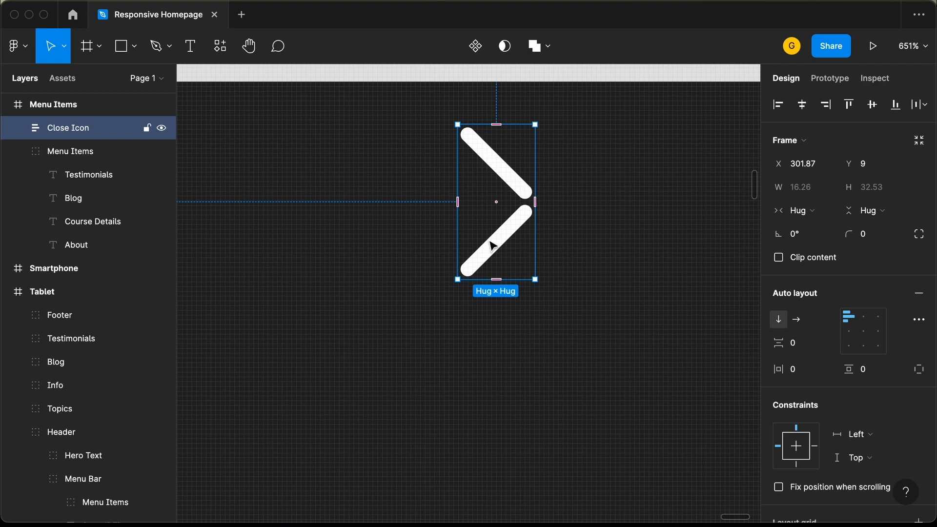
scroll(504, 227, down, 1)
key(super+z)
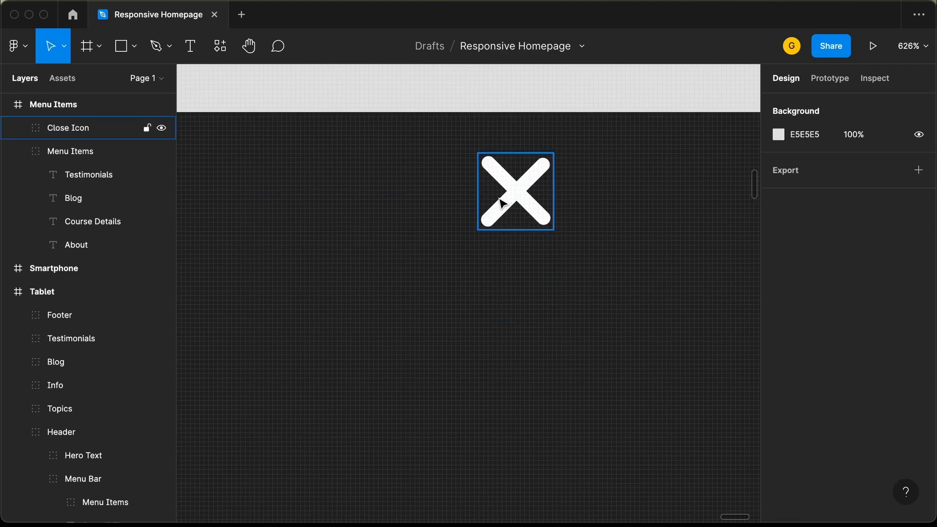
Step: Flatten the Close Icon group into a single vector and set its size to 16 × 16 px
right_click(514, 194)
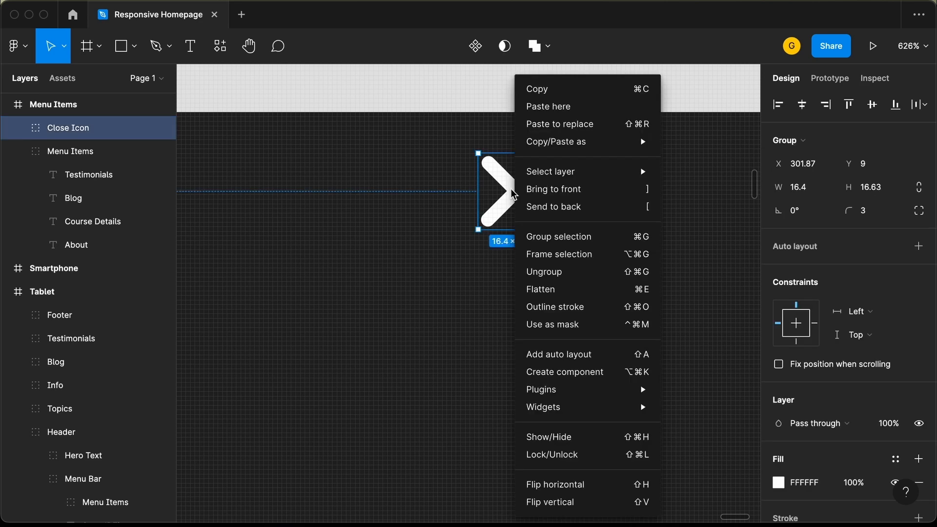
click(570, 288)
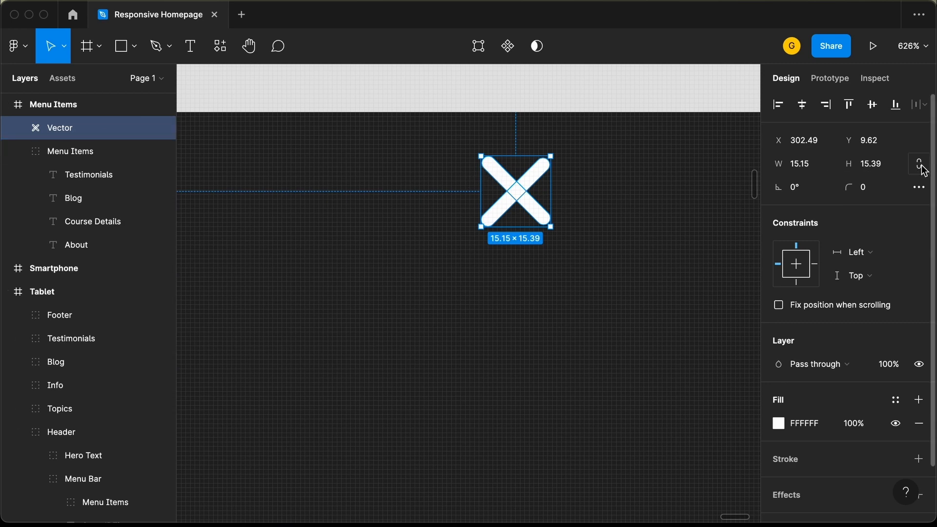
click(820, 170)
text(16)
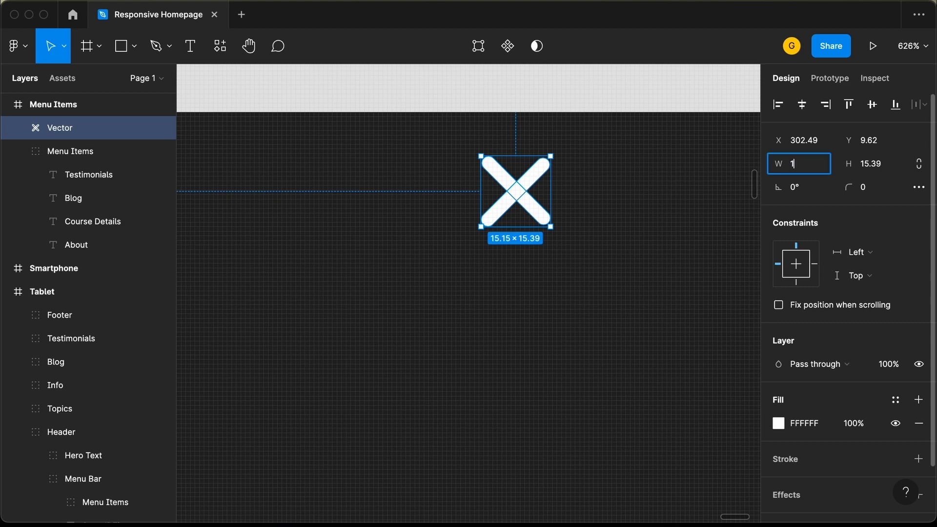
key(Return)
click(887, 167)
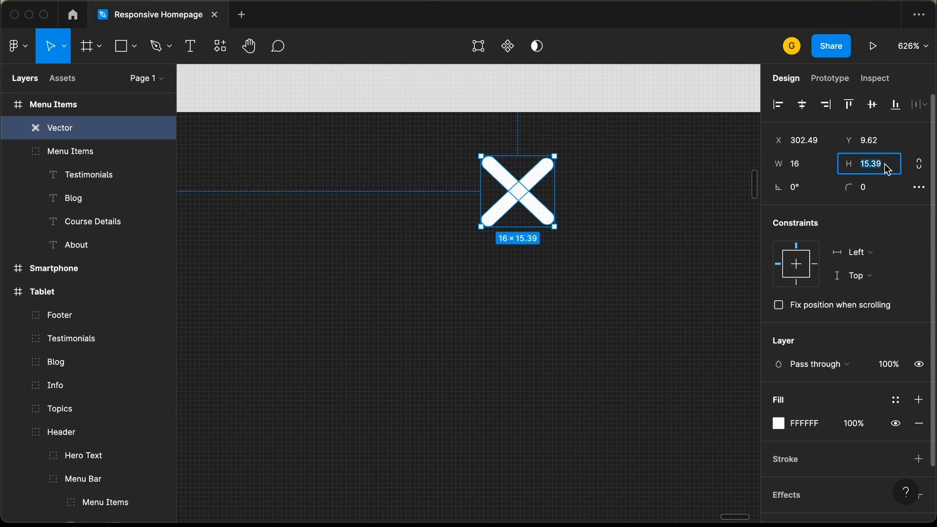
text(16)
key(Return)
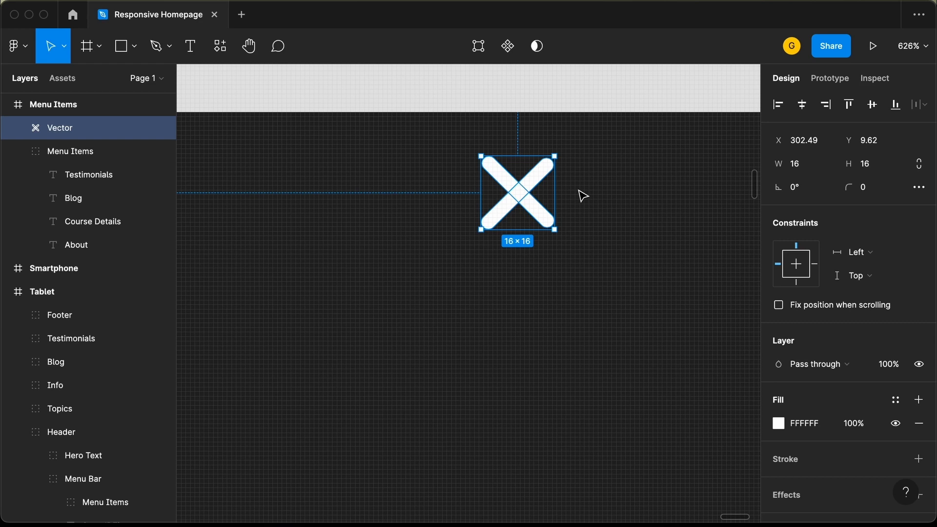
Step: Wrap the X vector in an auto layout frame with 10 px padding and move it to X 294, Y 7
key(shift+a)
drag(537, 198, 544, 231)
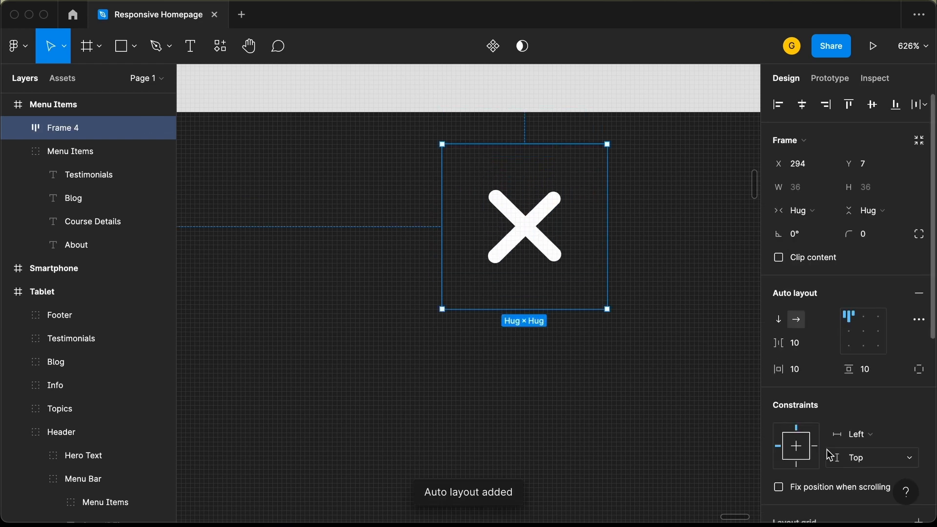
Step: Set the close icon frame's horizontal and vertical padding to 8 and move the frame to X 311, Y 9
click(813, 374)
text(8)
key(Tab)
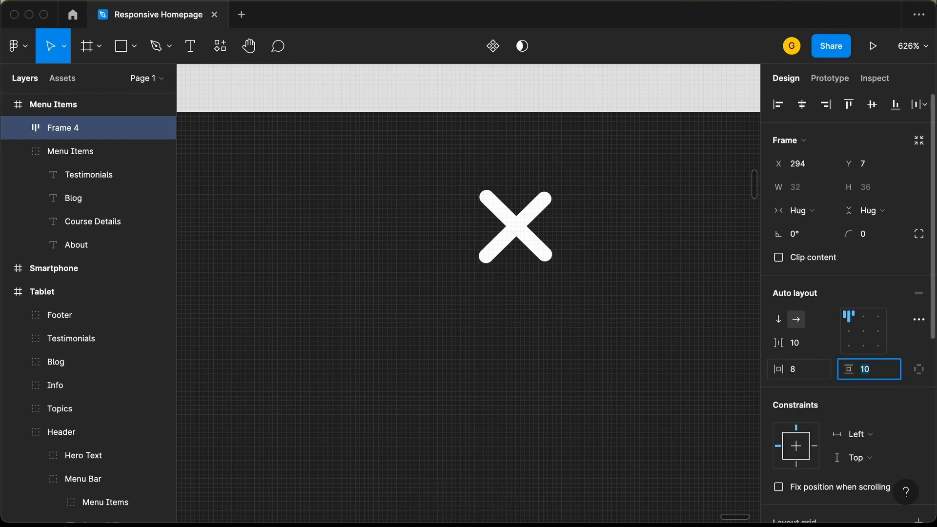
text(8)
key(Tab)
scroll(547, 298, down, 5)
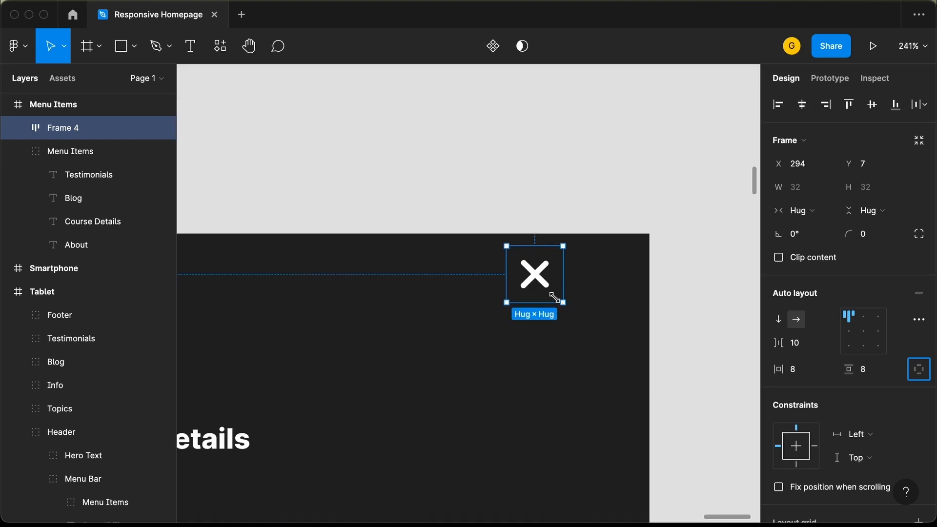
drag(547, 289, 579, 292)
scroll(571, 292, down, 5)
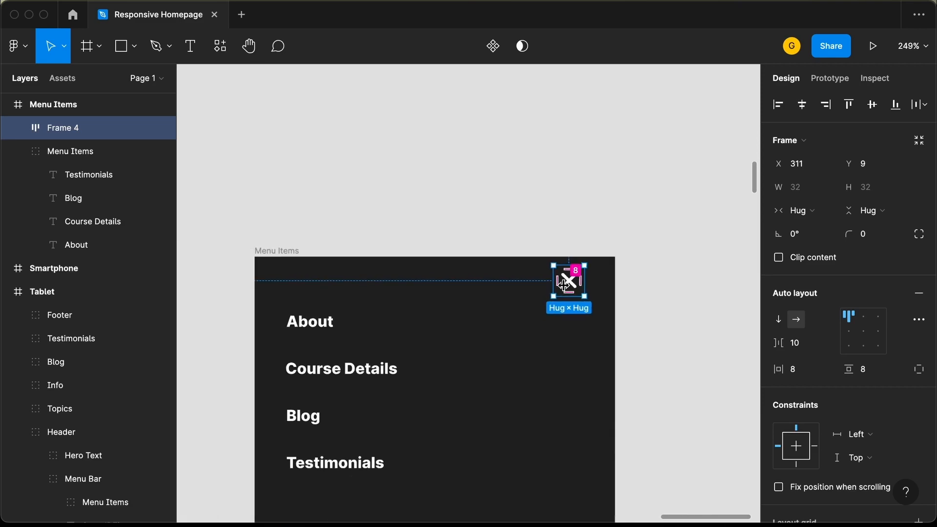
Step: Apply auto layout to the Menu Icon group in the Smartphone frame's menu bar
scroll(336, 271, up, 5)
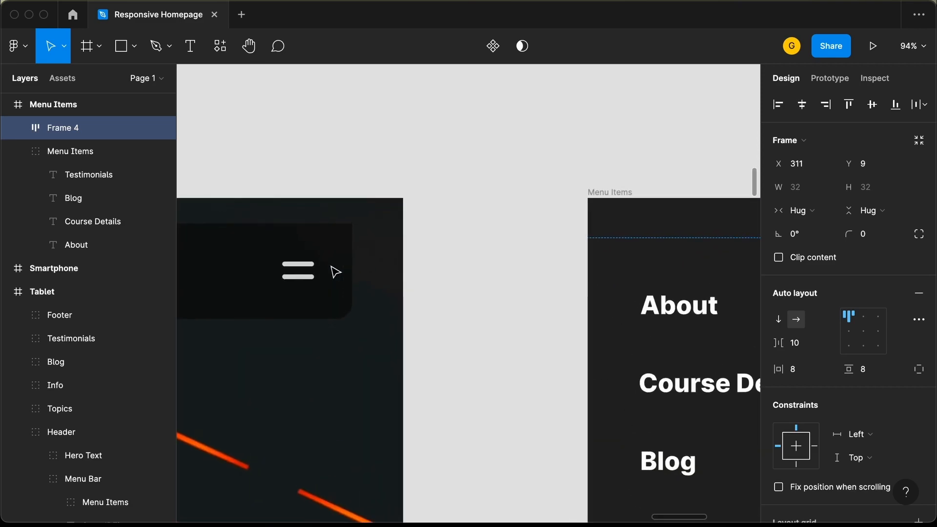
scroll(336, 271, up, 5)
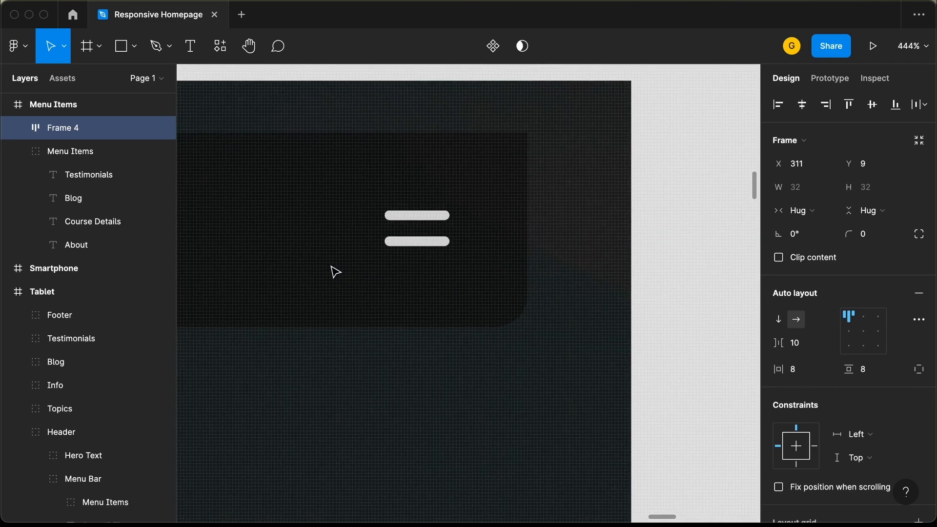
click(430, 222)
double_click(428, 221)
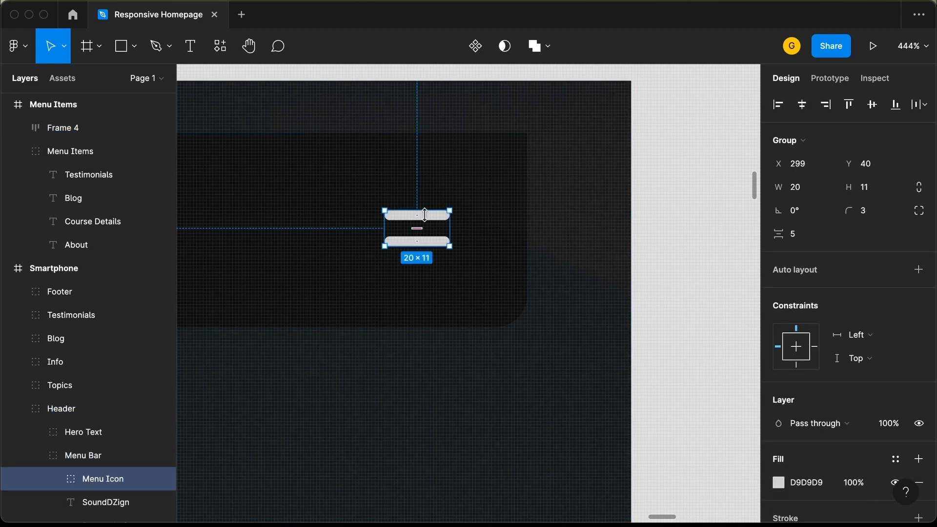
scroll(425, 214, up, 3)
key(shift+a)
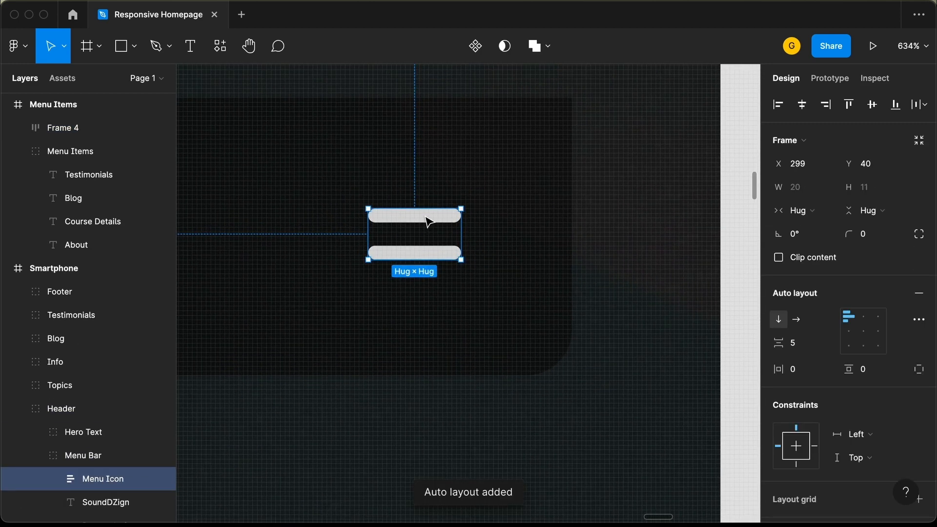
Step: Set the Menu Icon's horizontal and vertical padding to 8 and move it up to Y 32
click(800, 373)
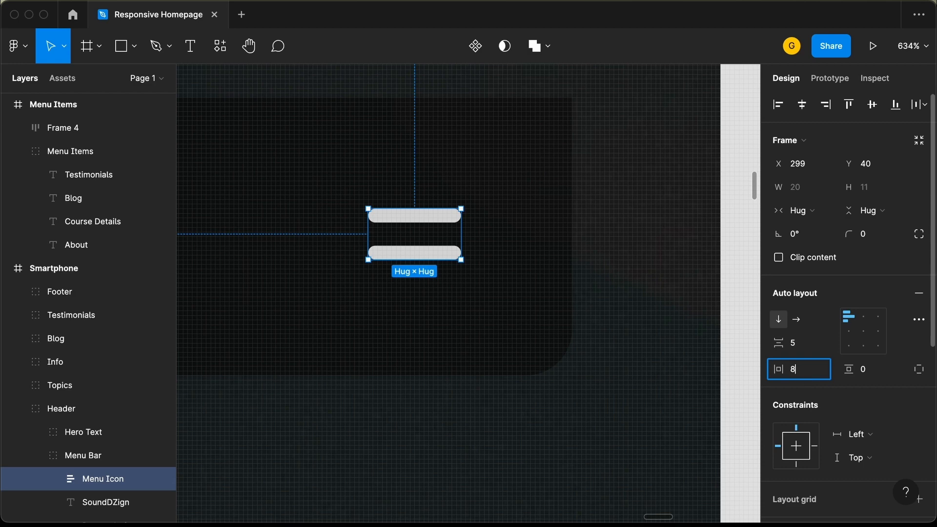
text(8)
key(Tab)
key(Return)
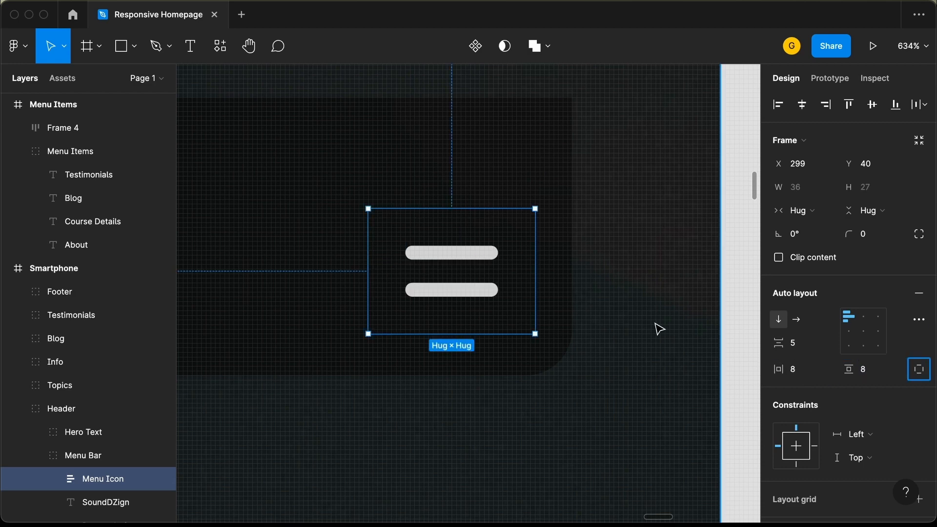
drag(453, 262, 445, 225)
Step: Measure the Menu Icon's distances to the edges of the Smartphone frame
key(alt)
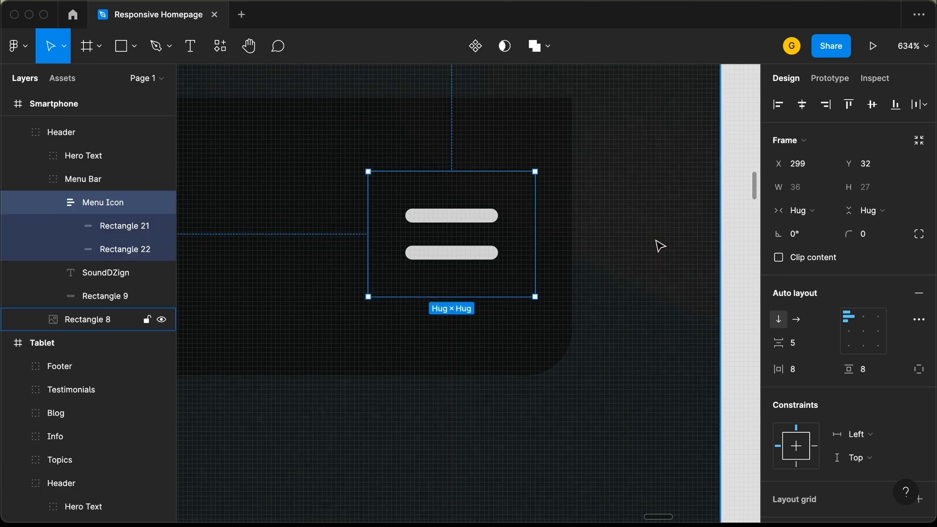
ctrl+scroll(659, 244, down, 5)
scroll(655, 247, right, 8)
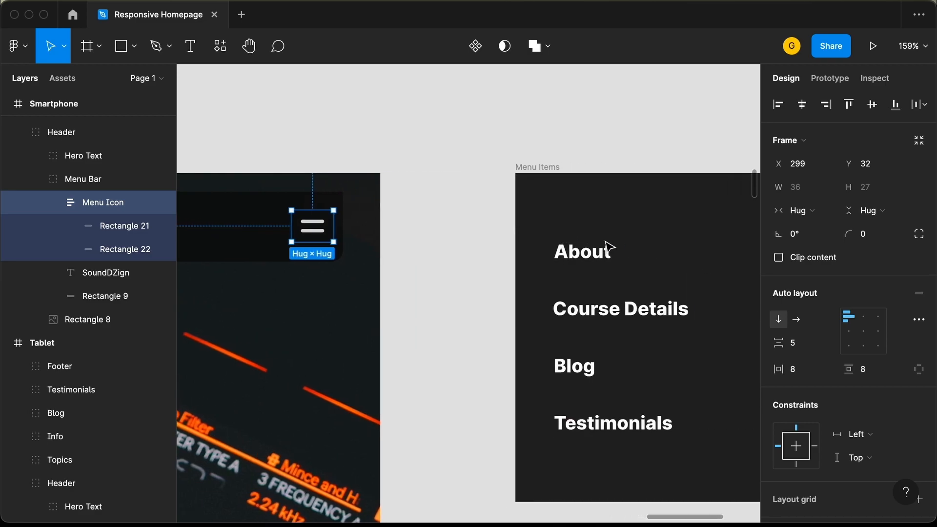
scroll(545, 234, right, 8)
scroll(544, 233, left, 6)
scroll(546, 235, left, 3)
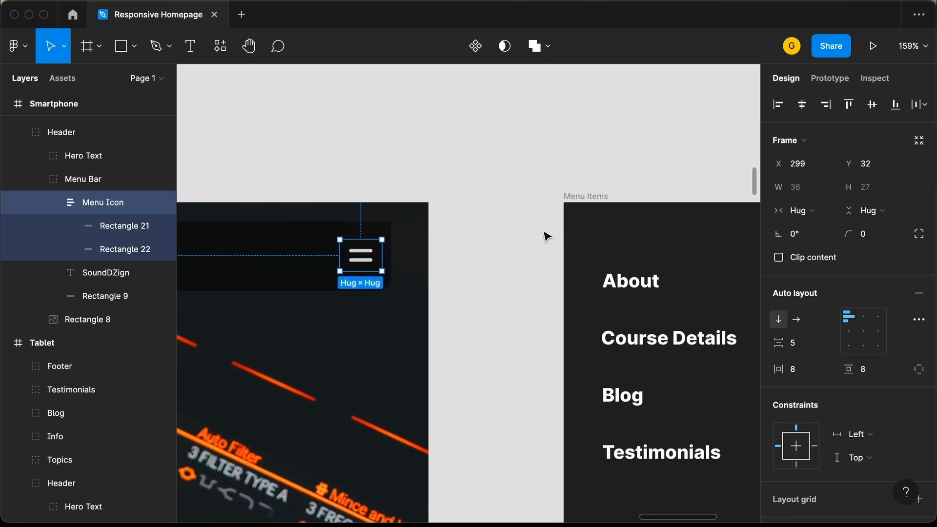
key(alt)
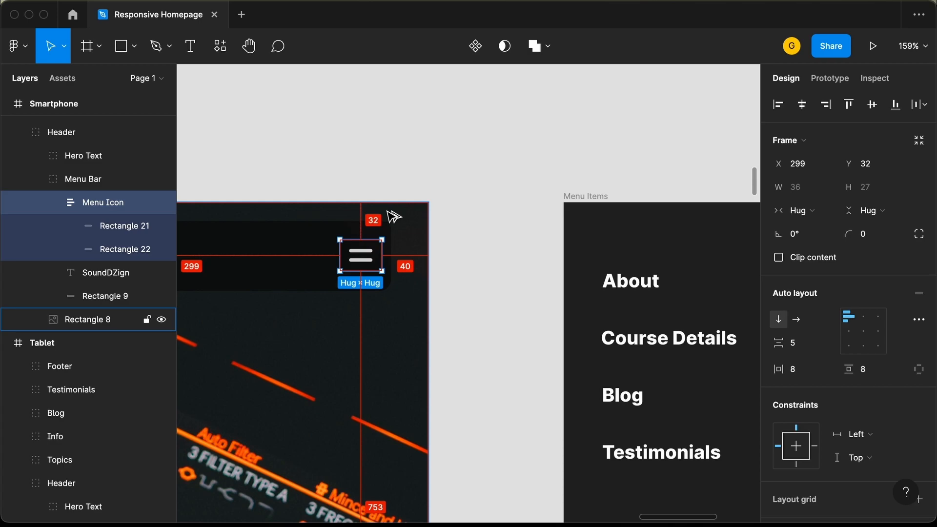
Step: Check the close icon frame's edge distances in the Menu Items frame and move the icon down to Y 32
scroll(395, 217, down, 2)
scroll(529, 270, right, 7)
click(493, 229)
scroll(493, 215, up, 5)
key(alt)
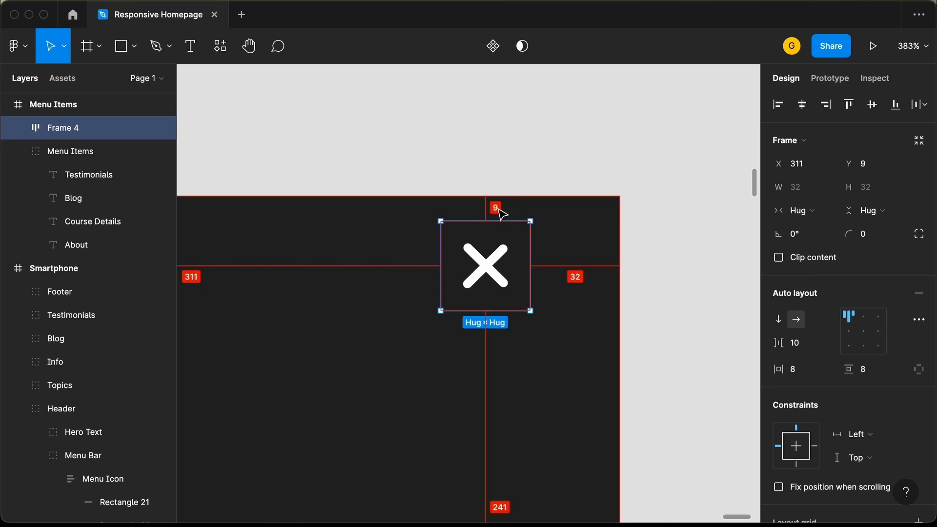
key(shift+Down)
key(shift+Down)
key(Down)
key(Down)
key(Down)
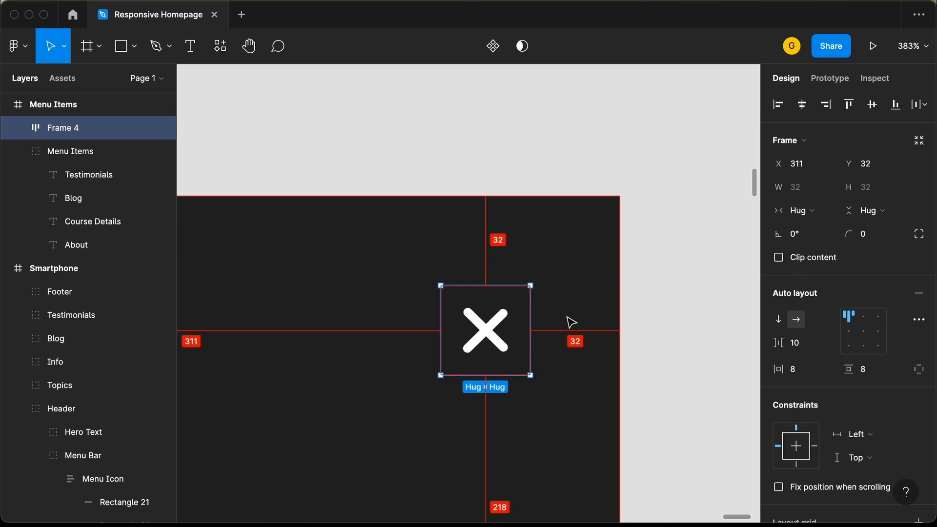
Step: Nudge the close icon frame 8 px to the left, matching the Menu Icon's 40 px distance from the frame's right edge
key(Left)
key(Left)
key(Left)
key(Left)
key(Left)
key(Left)
key(Left)
key(Left)
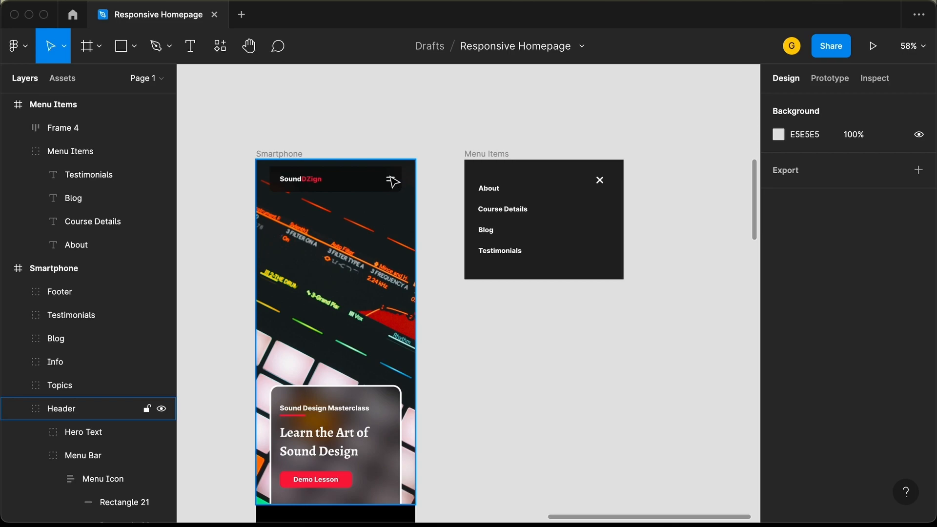
Step: Create a prototype connection from the Menu Icon in the Smartphone header to the Menu Items frame
scroll(393, 182, up, 5)
click(830, 79)
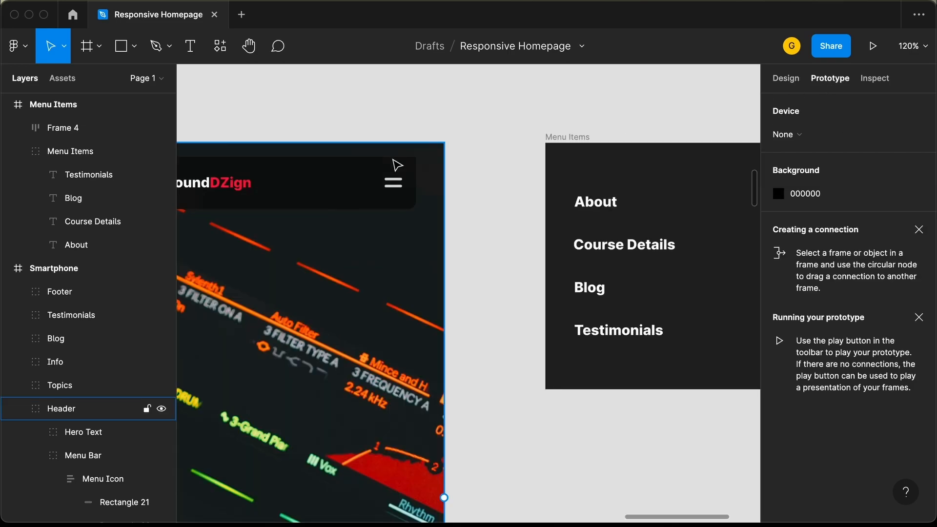
click(392, 183)
double_click(393, 184)
double_click(395, 186)
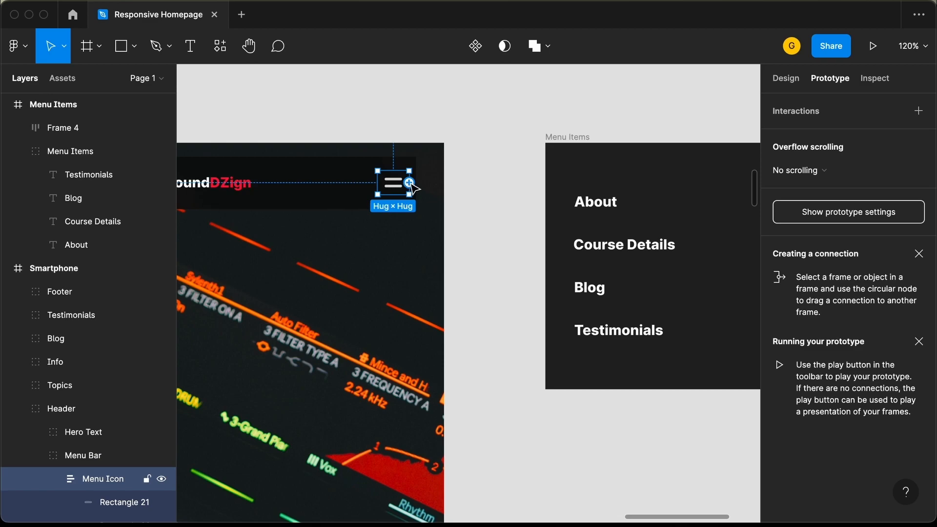
drag(409, 184, 588, 258)
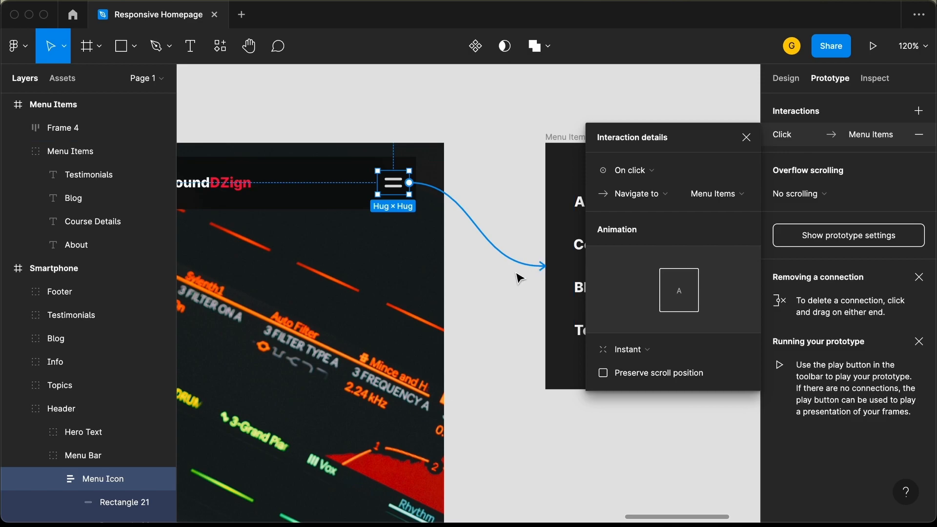
Step: Set the Menu Icon's on-click interaction to Open overlay, positioned Top center, and enable Close when clicking outside
scroll(519, 273, right, 4)
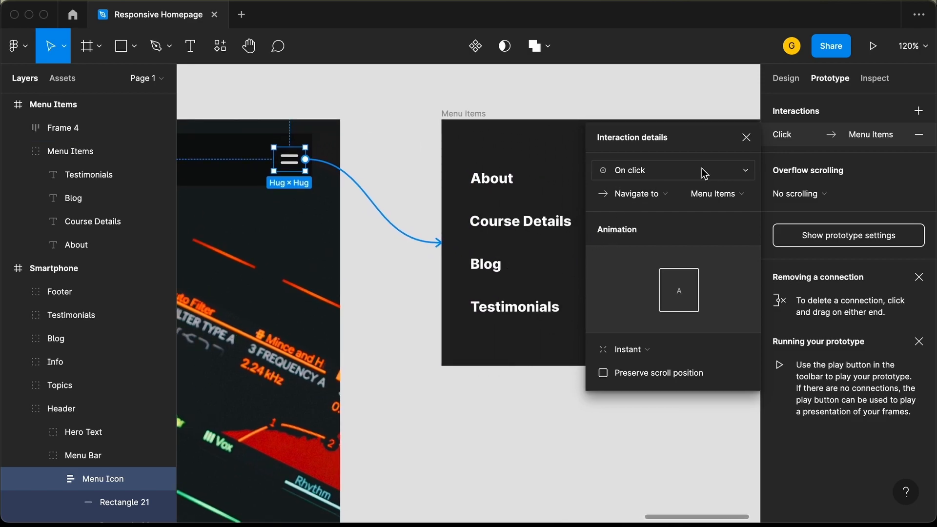
click(669, 198)
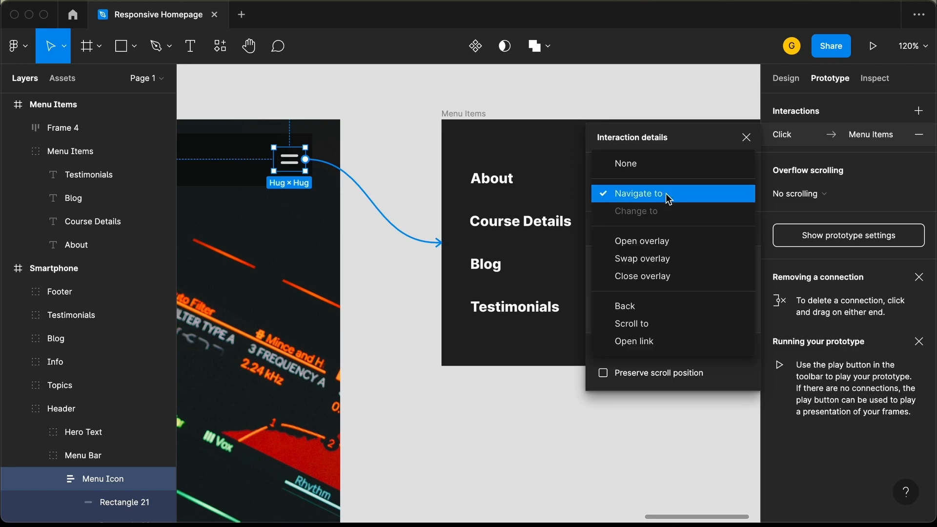
click(669, 241)
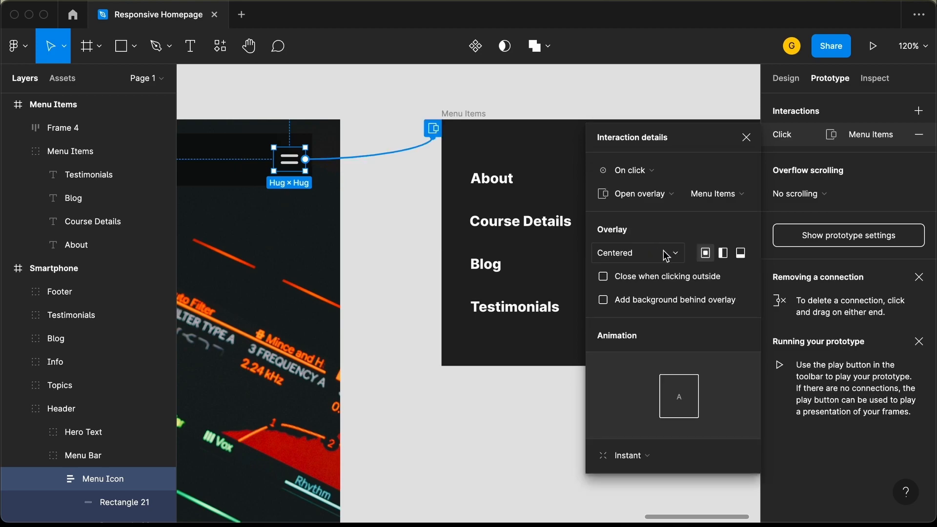
click(661, 258)
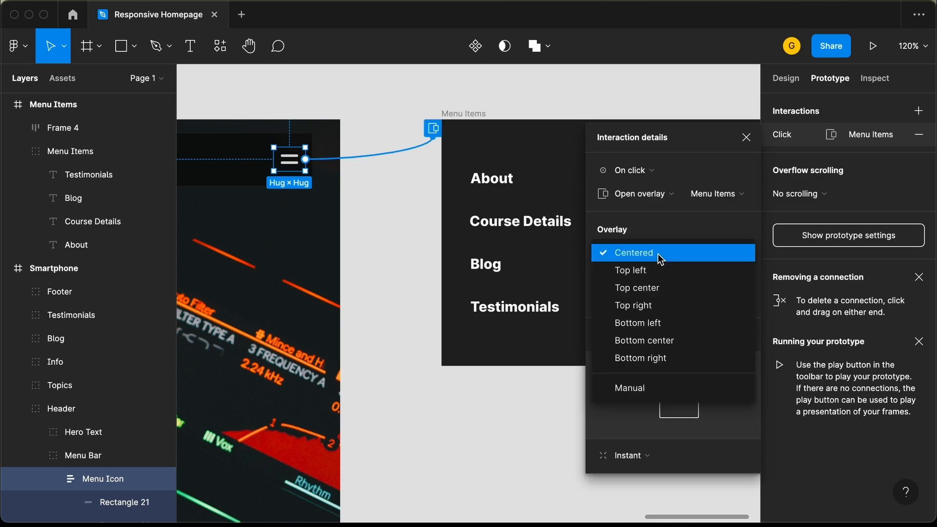
click(675, 291)
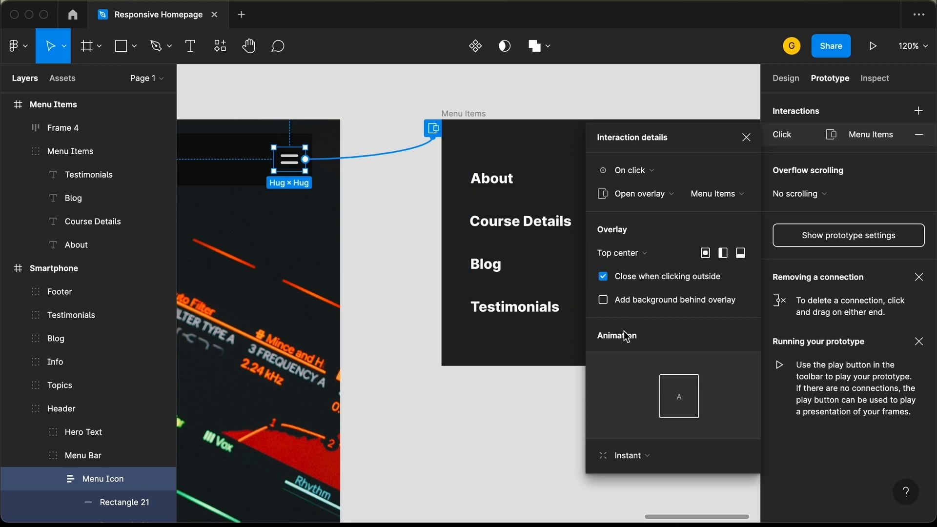
Step: Set the overlay's animation to Move in with the downward direction
click(638, 463)
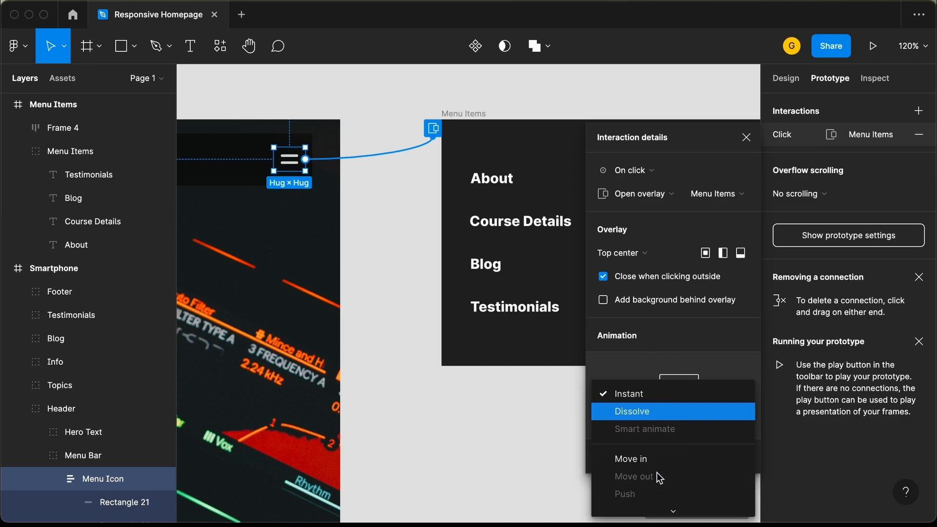
scroll(659, 477, down, 2)
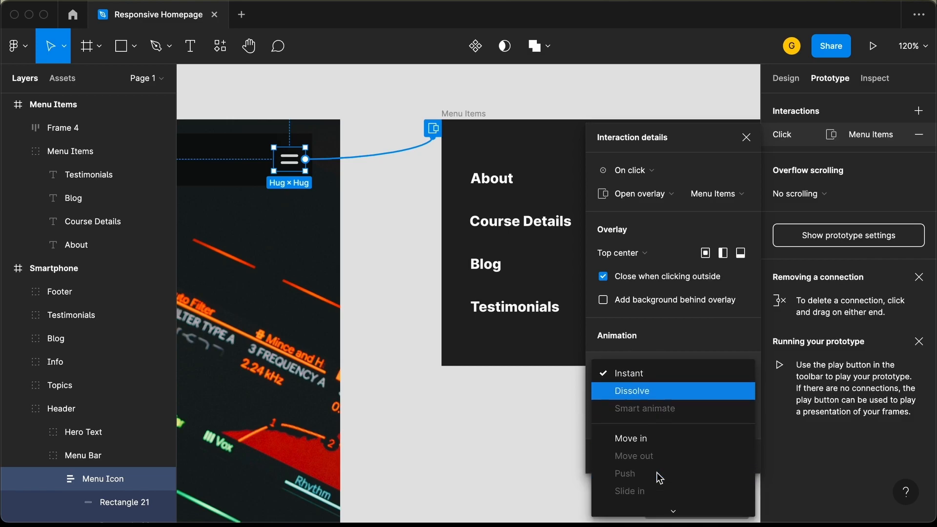
click(664, 433)
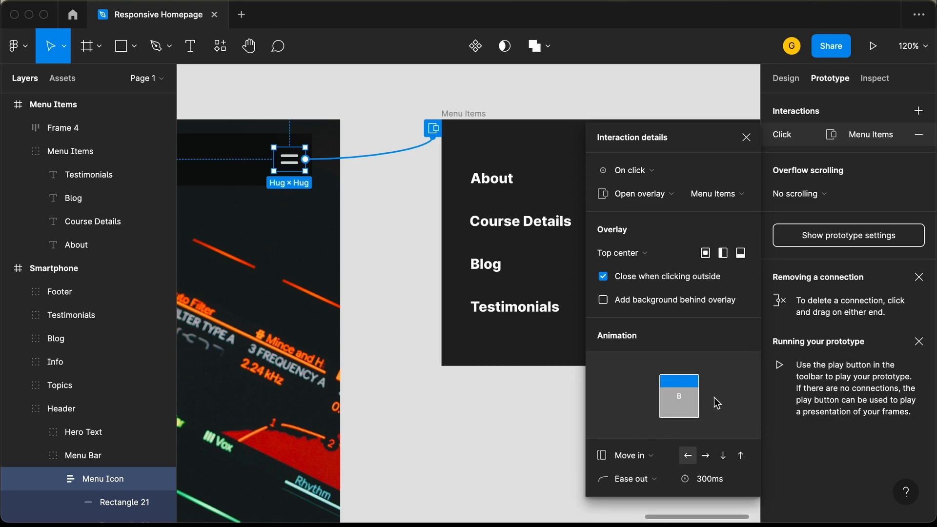
click(725, 457)
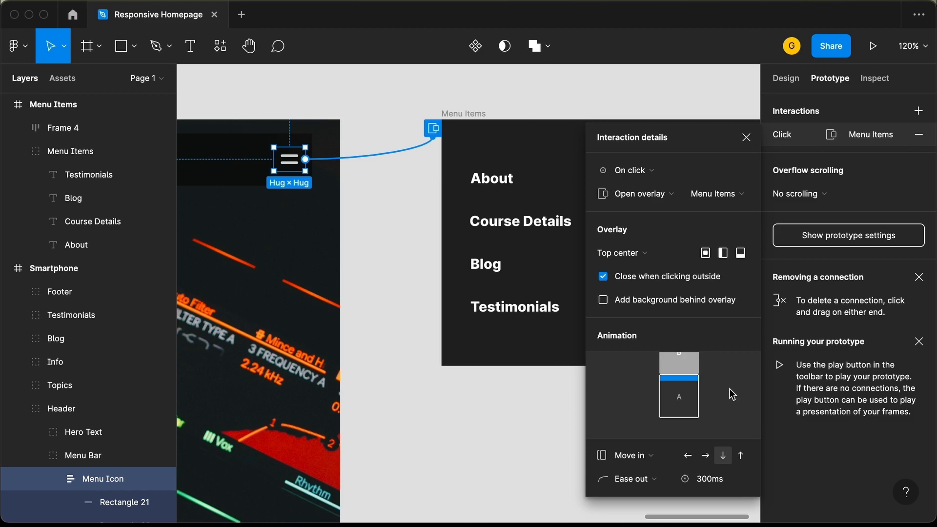
Step: Change the overlay animation's easing to Slow
drag(667, 139, 599, 85)
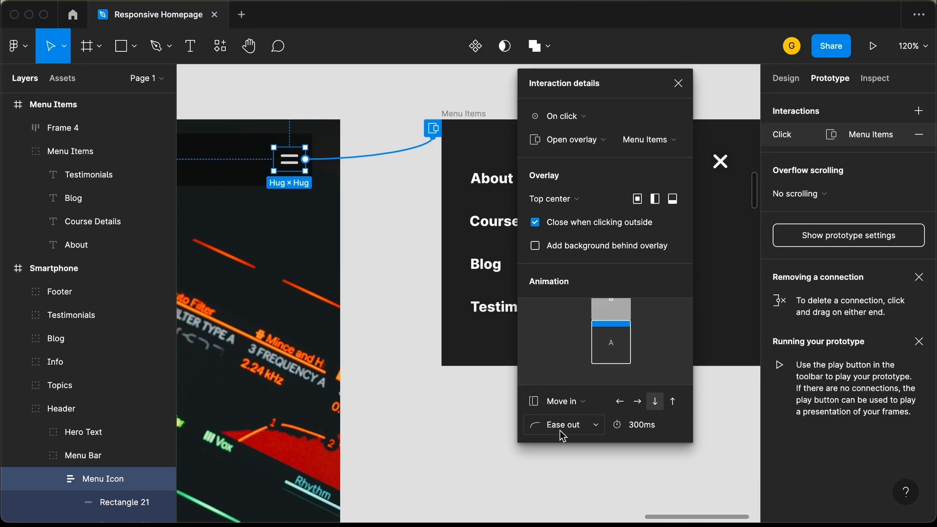
click(580, 433)
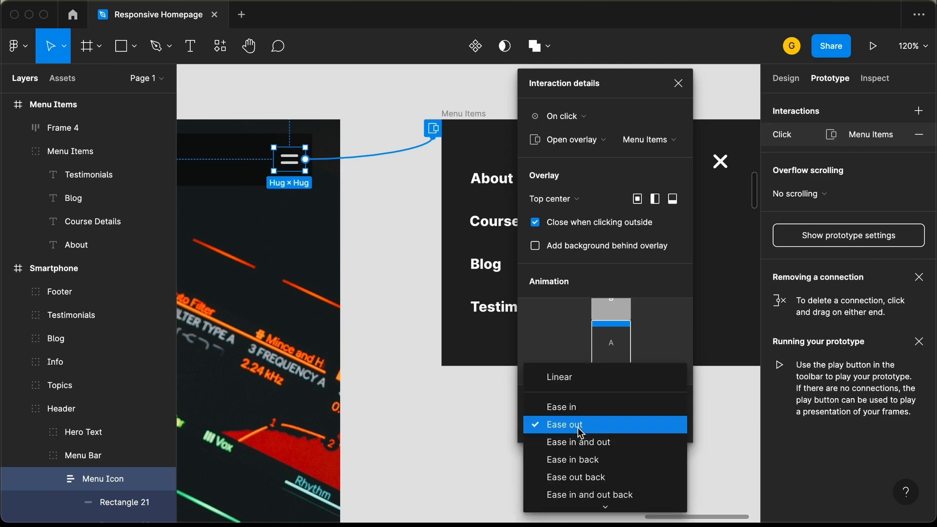
scroll(579, 454, down, 2)
scroll(578, 456, down, 2)
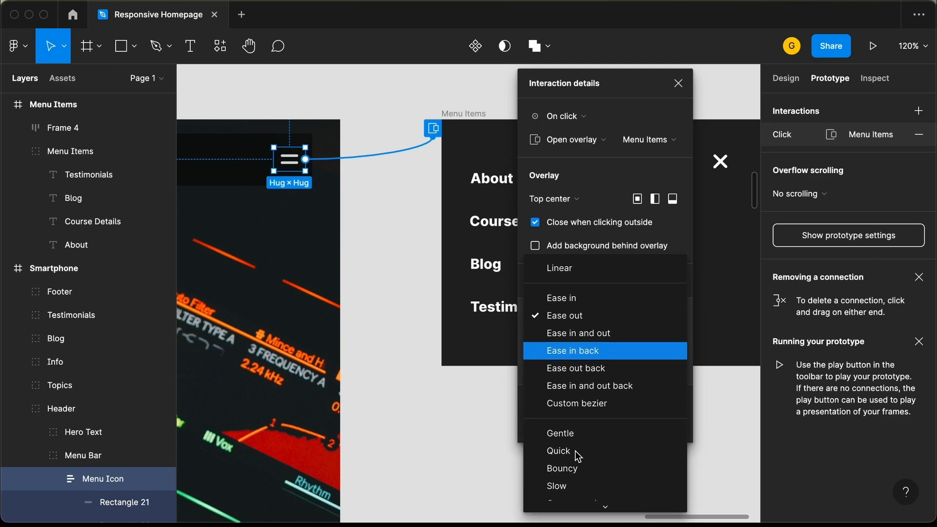
click(599, 481)
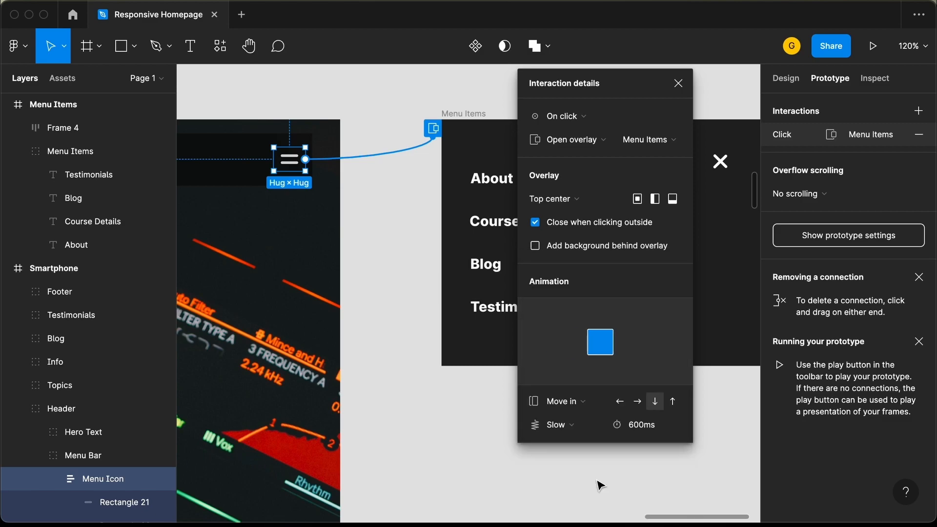
Step: Give the close icon in the Menu Items frame an on-click interaction with the Close overlay action
scroll(627, 206, down, 3)
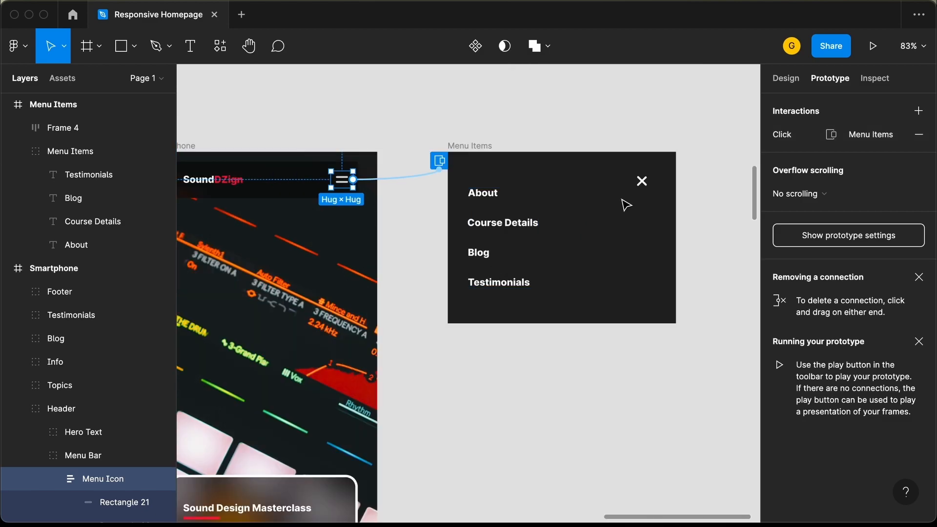
click(643, 183)
drag(654, 183, 348, 296)
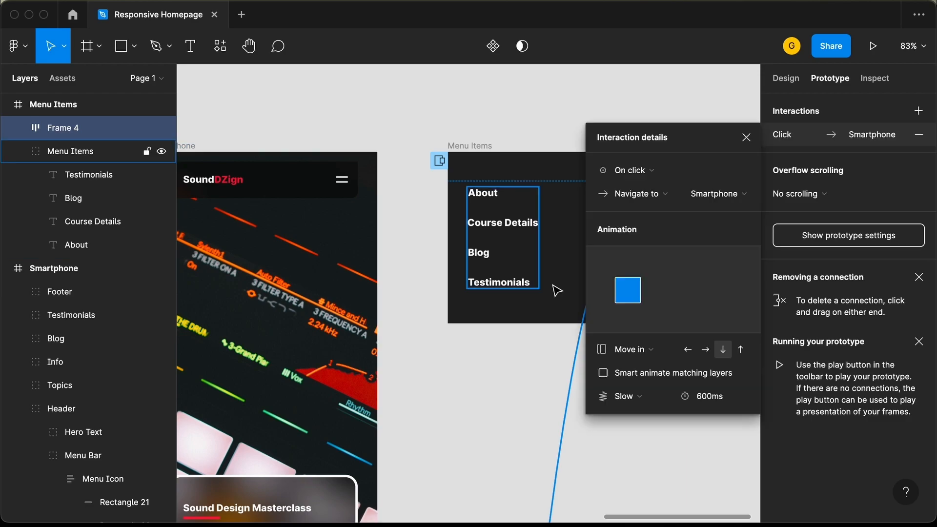
click(670, 195)
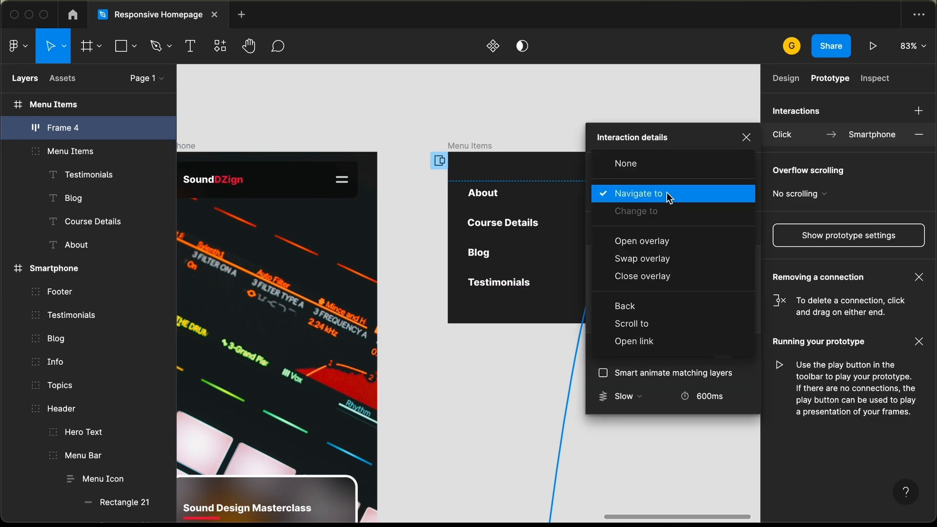
click(672, 277)
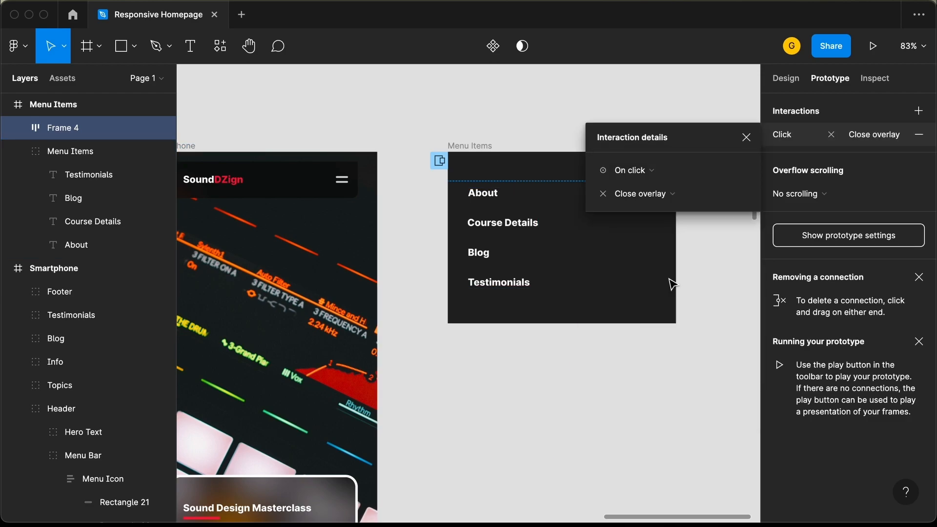
click(747, 138)
click(437, 109)
Step: Select the Smartphone frame's Flow 1 starting point and present the prototype
scroll(437, 111, left, 4)
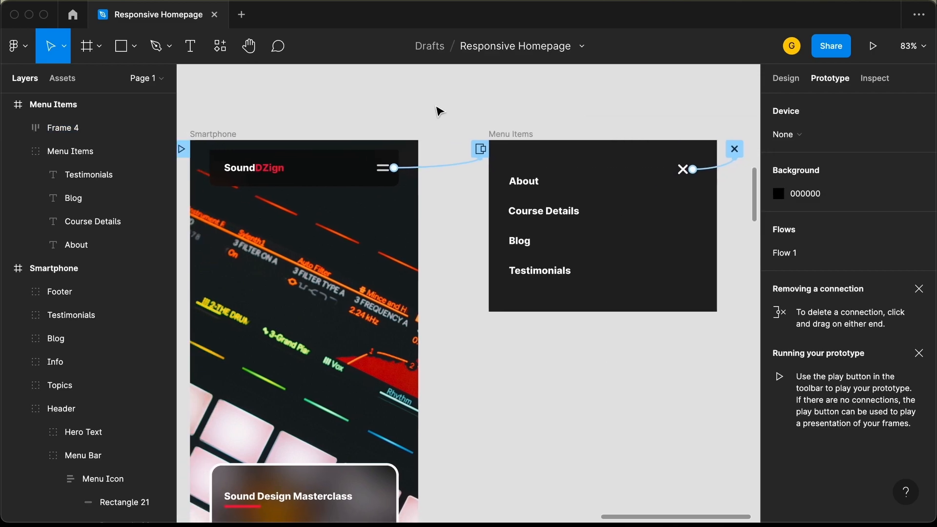
scroll(438, 110, left, 2)
scroll(439, 110, down, 2)
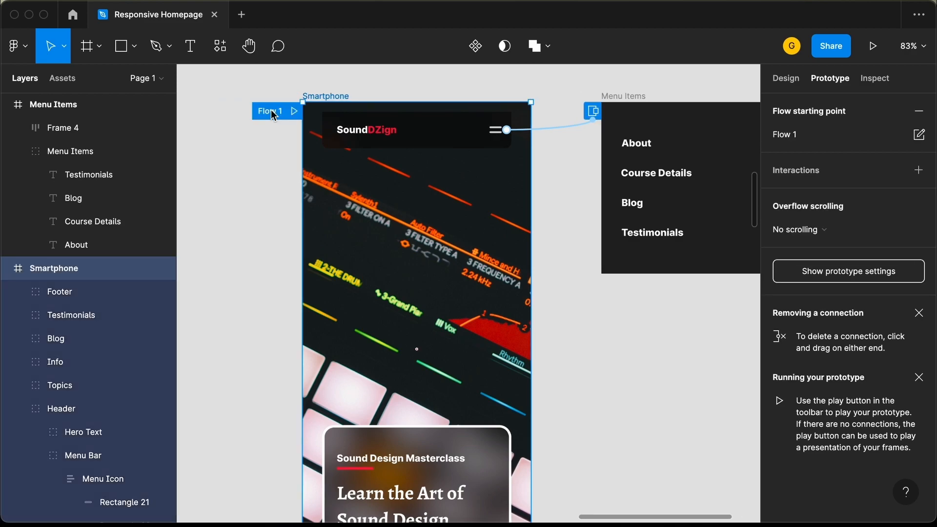
drag(272, 111, 248, 152)
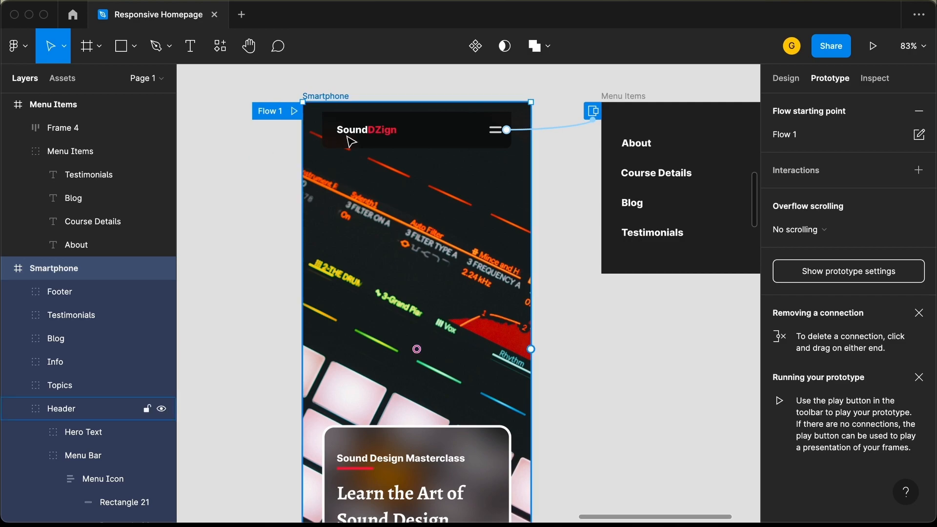
click(879, 49)
click(875, 43)
click(801, 252)
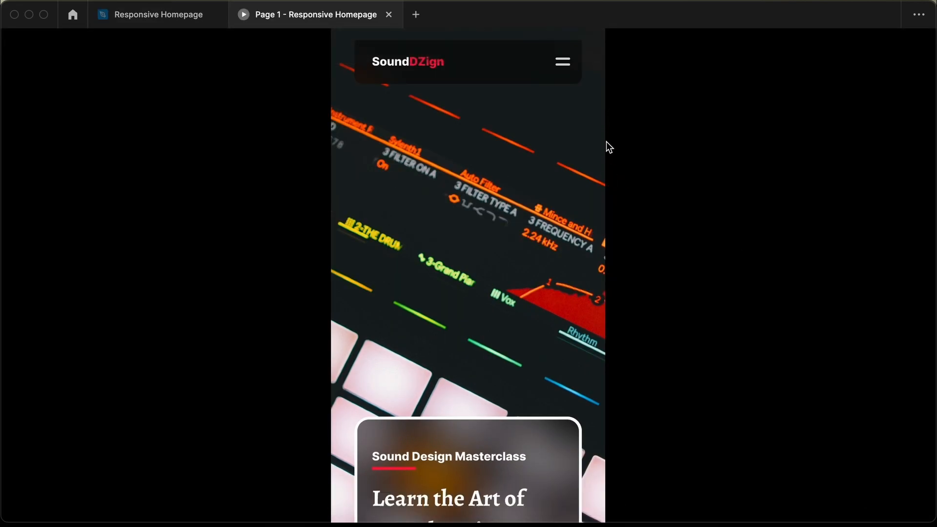
Step: Test the prototype by opening the menu overlay with the menu icon and dismissing it with the close icon, twice
click(568, 69)
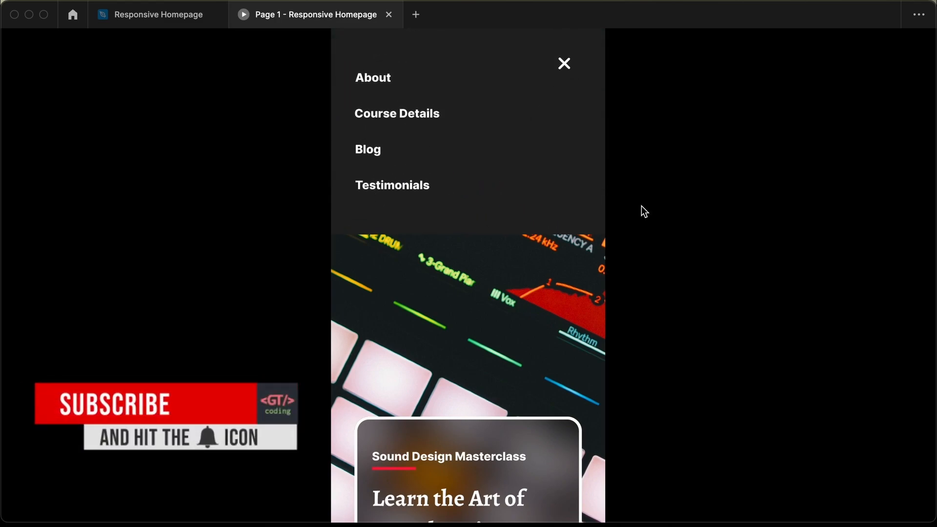
click(565, 67)
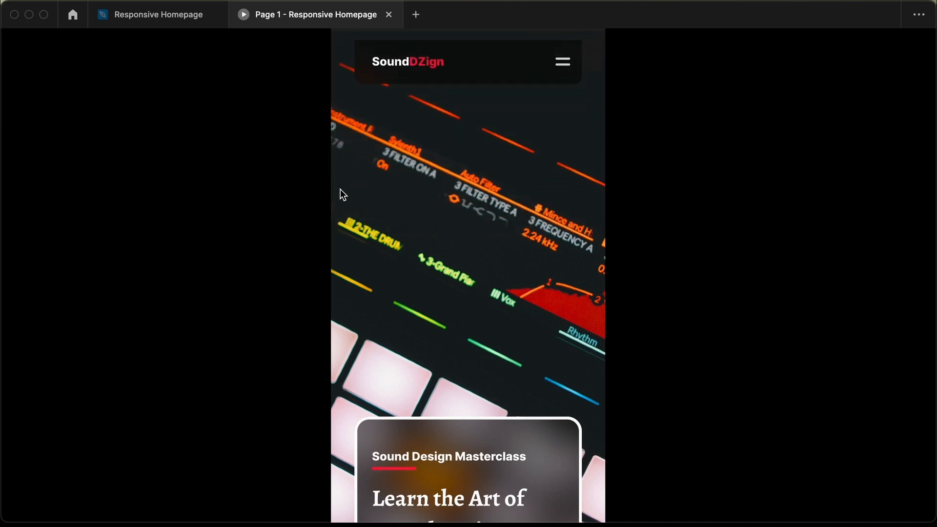
click(564, 66)
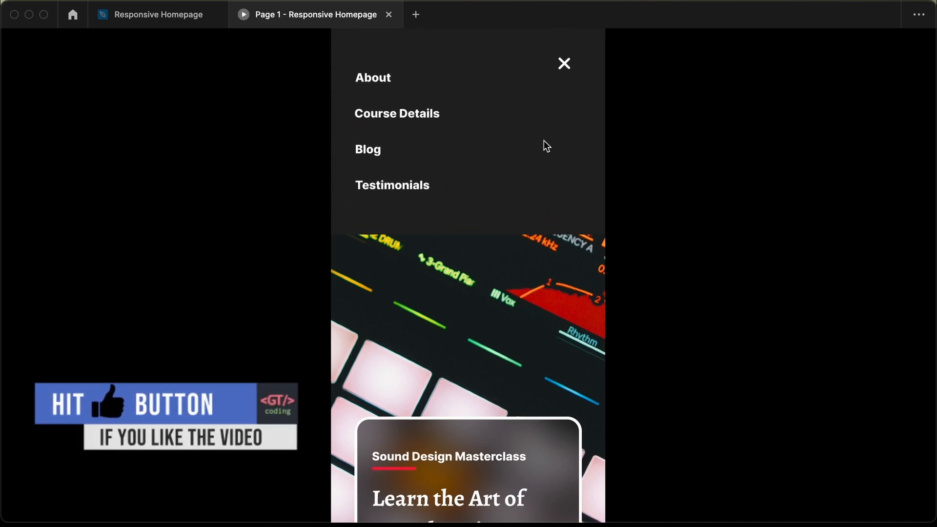
click(565, 66)
Step: Return to the Responsive Homepage design file and review the Desktop, Tablet, Smartphone and Menu Items frames side by side
click(180, 22)
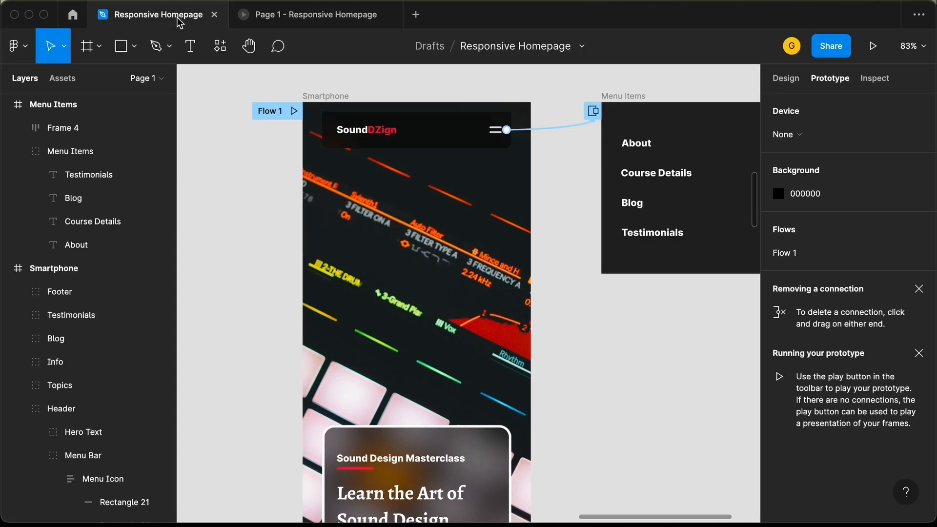
scroll(672, 330, down, 5)
scroll(672, 333, down, 3)
scroll(671, 332, right, 3)
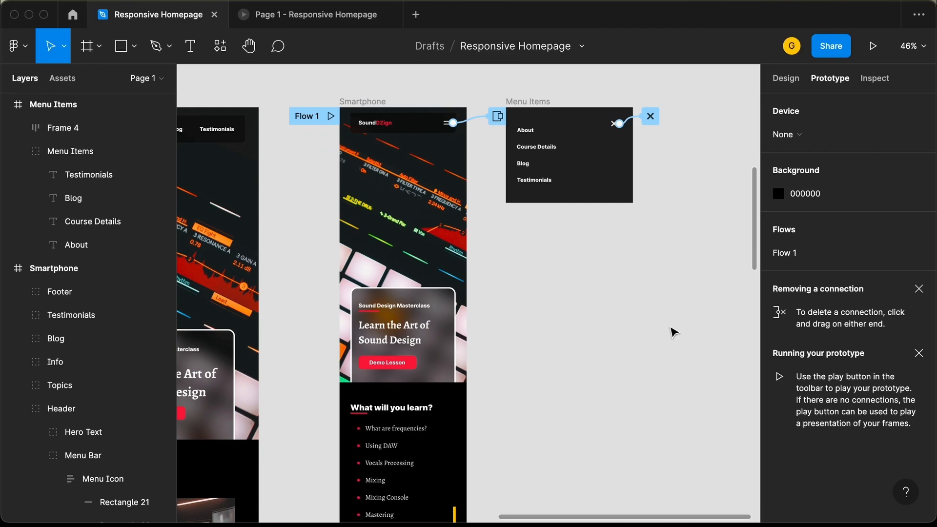
scroll(586, 333, down, 10)
scroll(586, 333, down, 5)
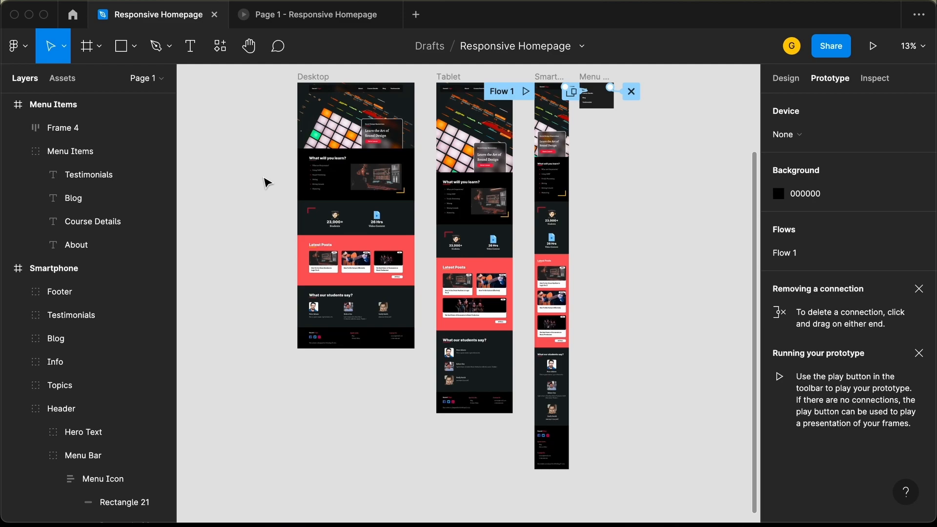